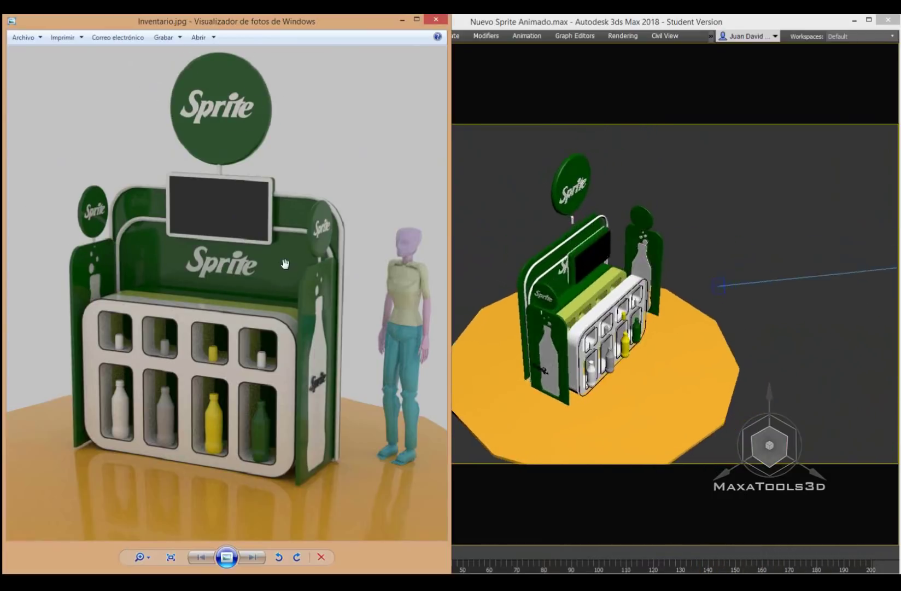
- Zoom in and out on the reference render while the stand animation plays in Max
scroll(322, 202, "up", 2)
scroll(328, 216, "up", 1)
scroll(337, 219, "down", 2)
scroll(295, 235, "down", 1)
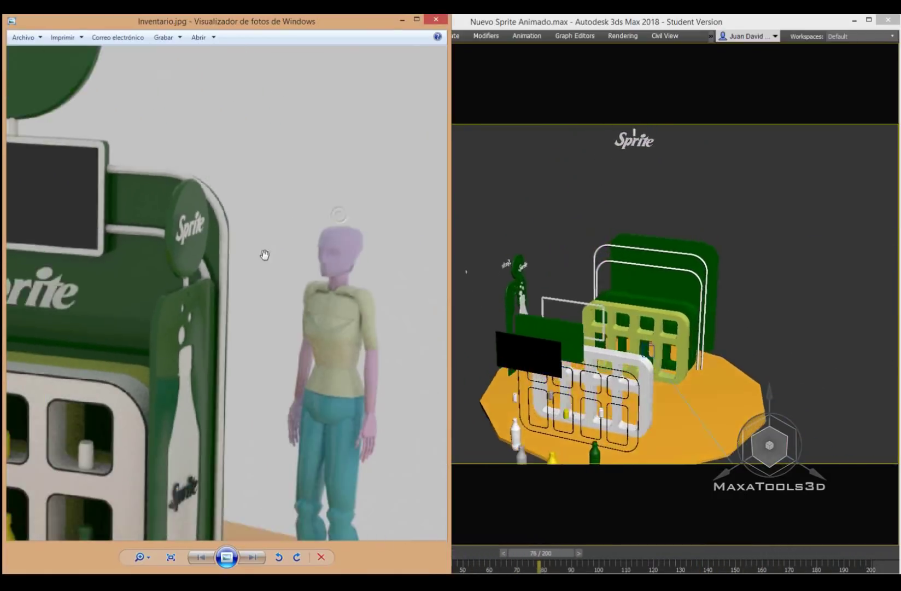
scroll(279, 229, "down", 1)
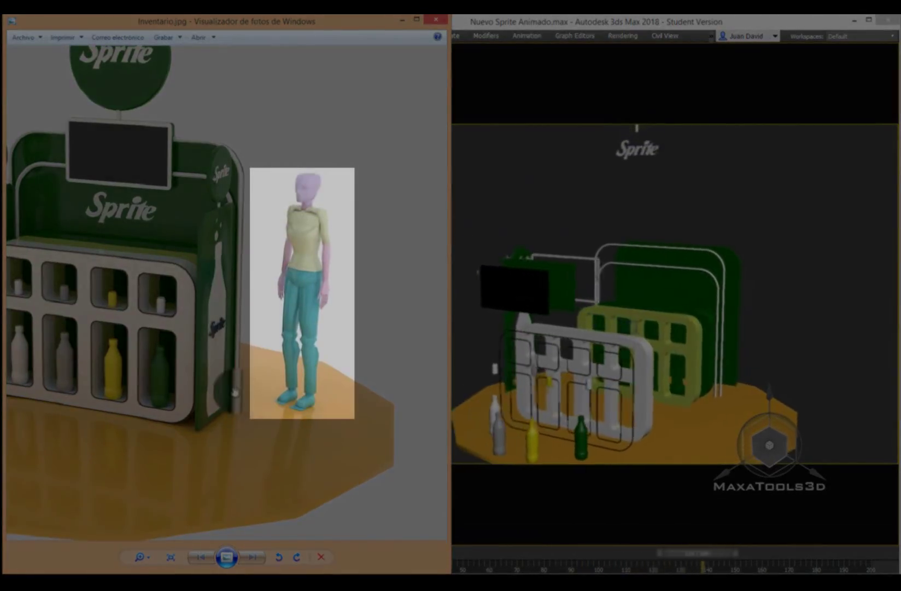
scroll(265, 284, "up", 1)
scroll(284, 262, "down", 1)
scroll(346, 191, "up", 1)
scroll(378, 189, "up", 1)
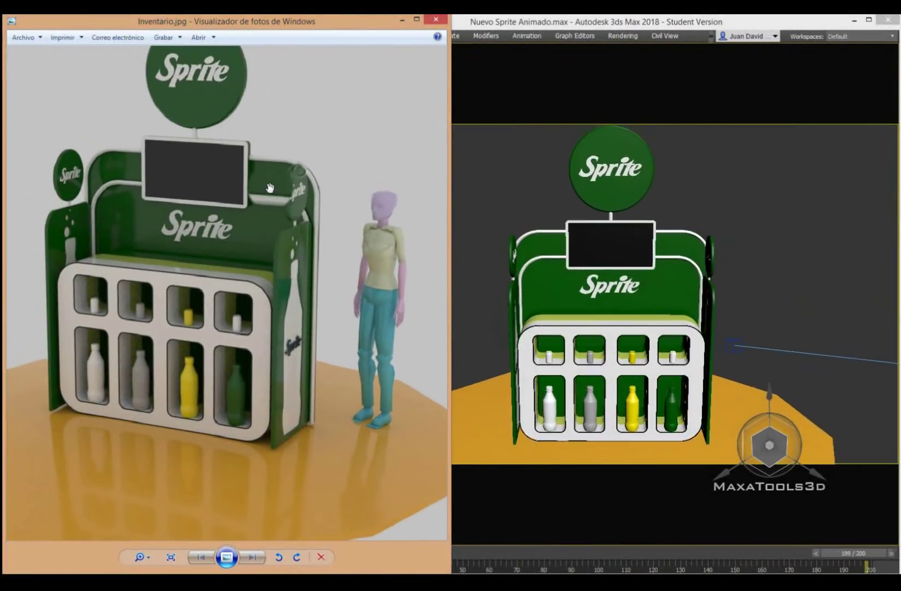
- Pan the render to reframe the stand, then bring the exam files folder forward
left_click_drag(306, 164, 338, 216)
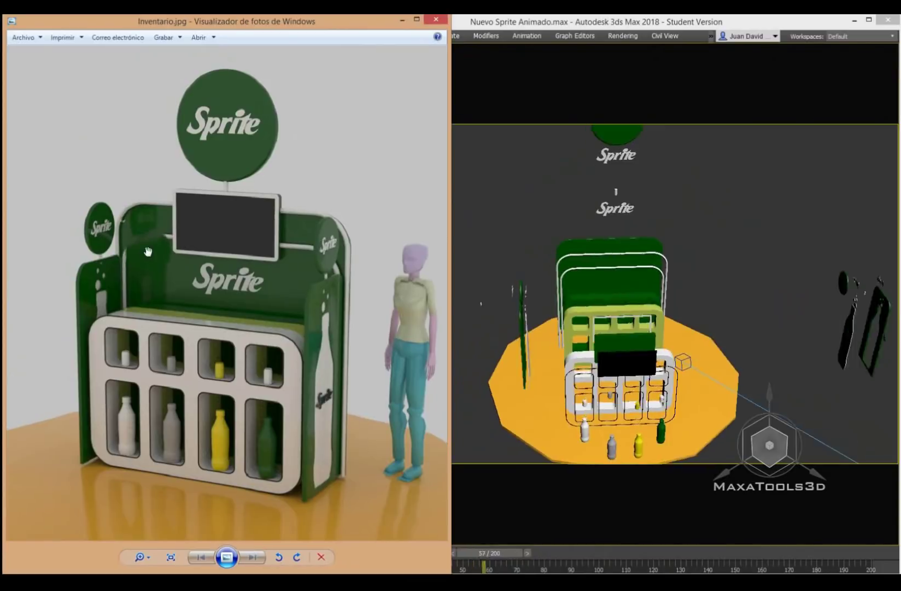
left_click_drag(198, 242, 193, 212)
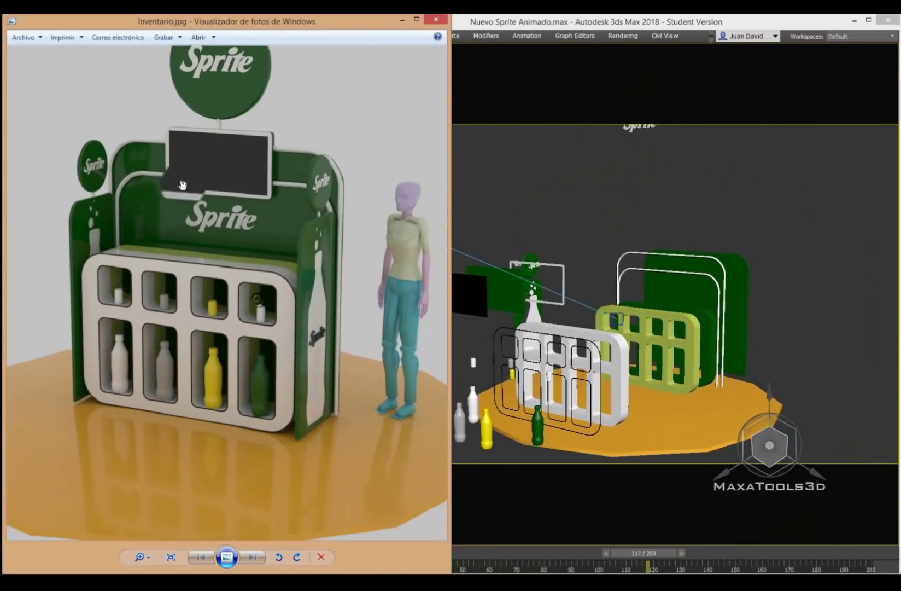
scroll(192, 213, "down", 1)
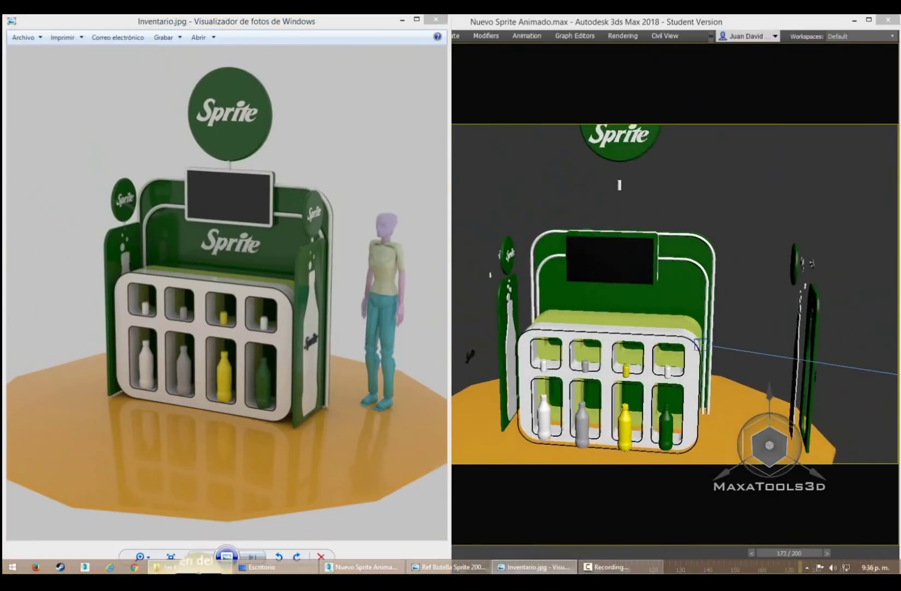
left_click(206, 567)
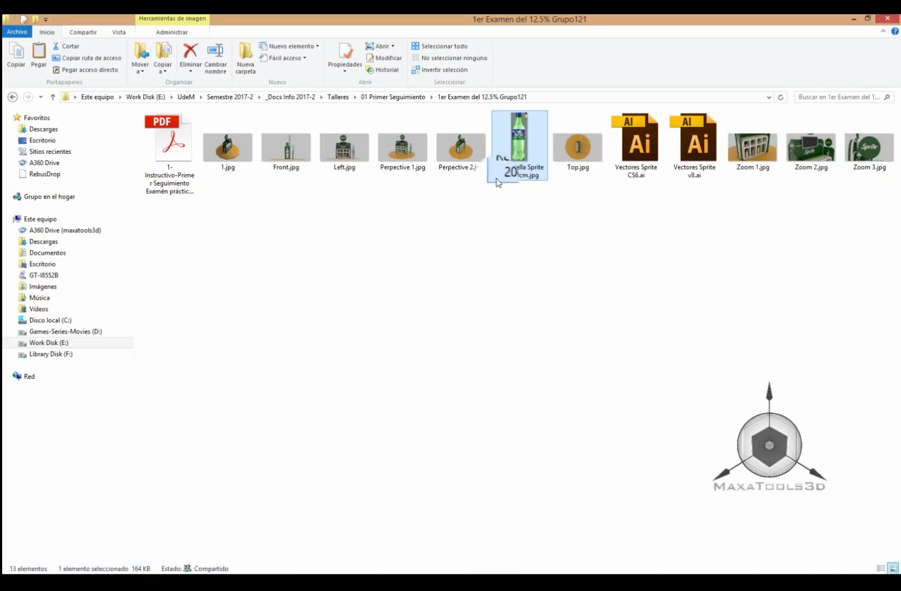
- Show the exam folder's files as extra-large thumbnails and inspect the reference bottle image
right_click(433, 224)
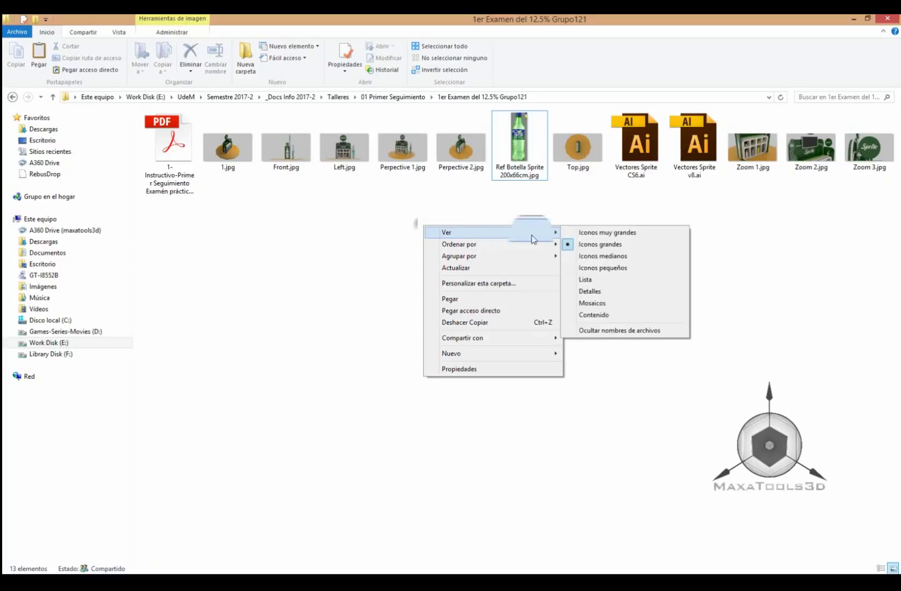
left_click(599, 233)
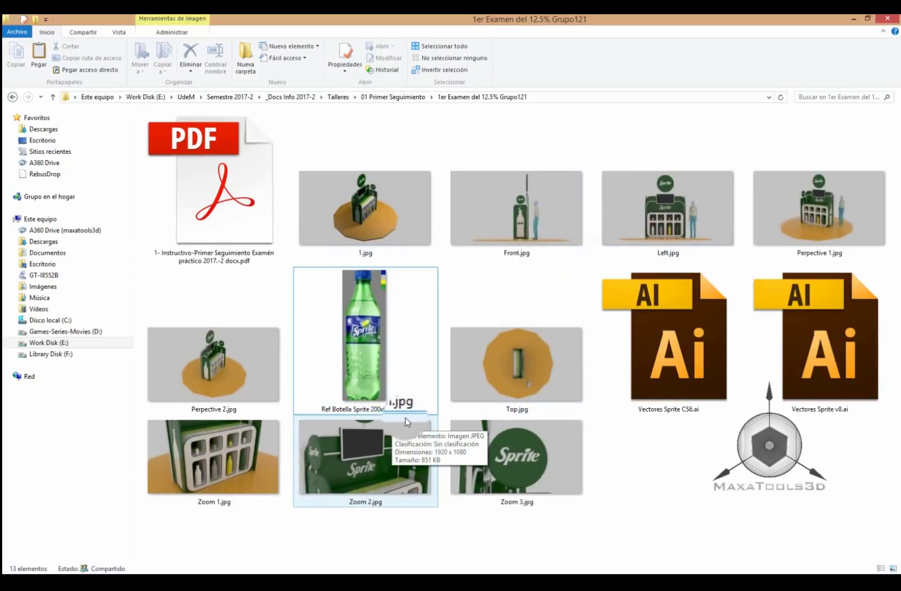
left_click(420, 408)
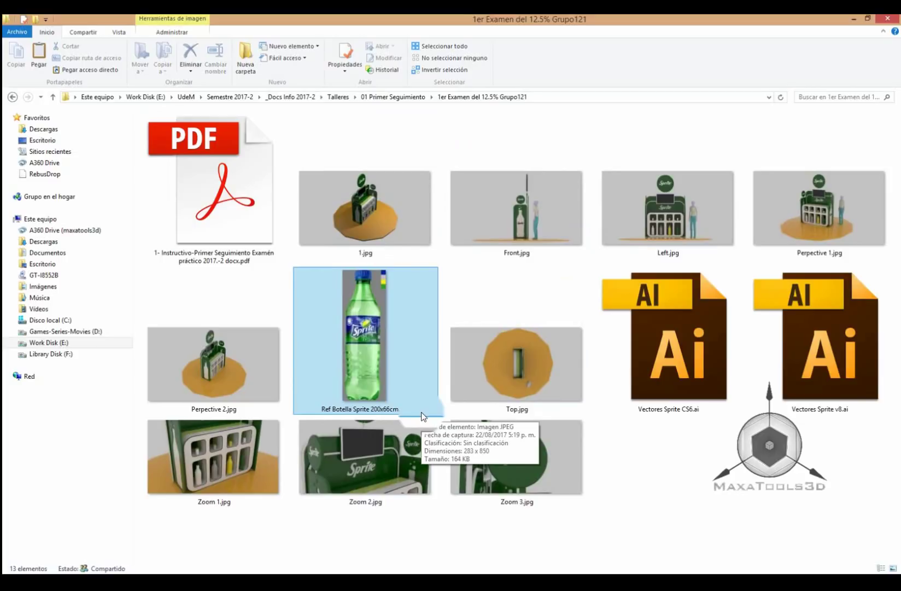
left_click(399, 263)
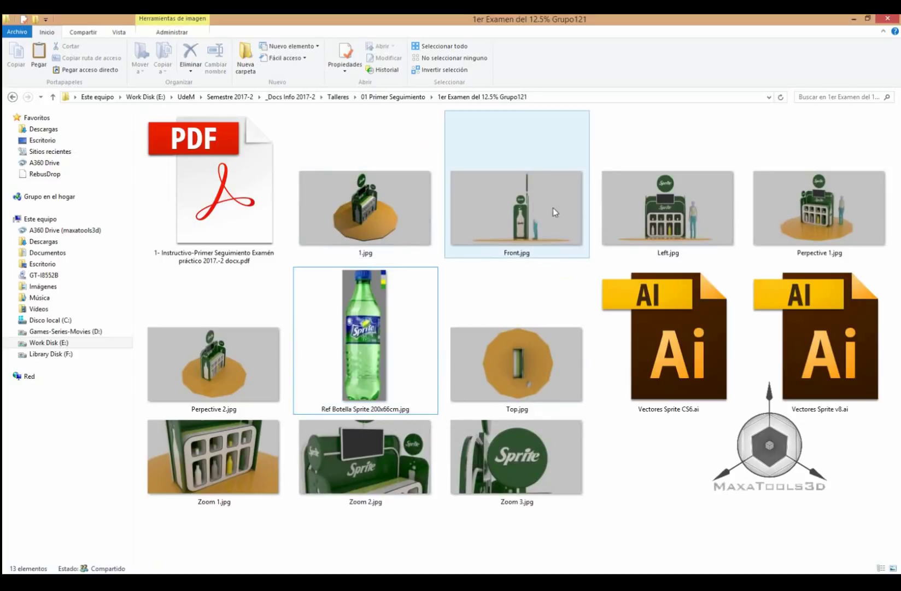
- Look through the Front.jpg, Left.jpg, 1.jpg and Perpective 2.jpg renders
mouse_move(516, 208)
left_click(507, 203)
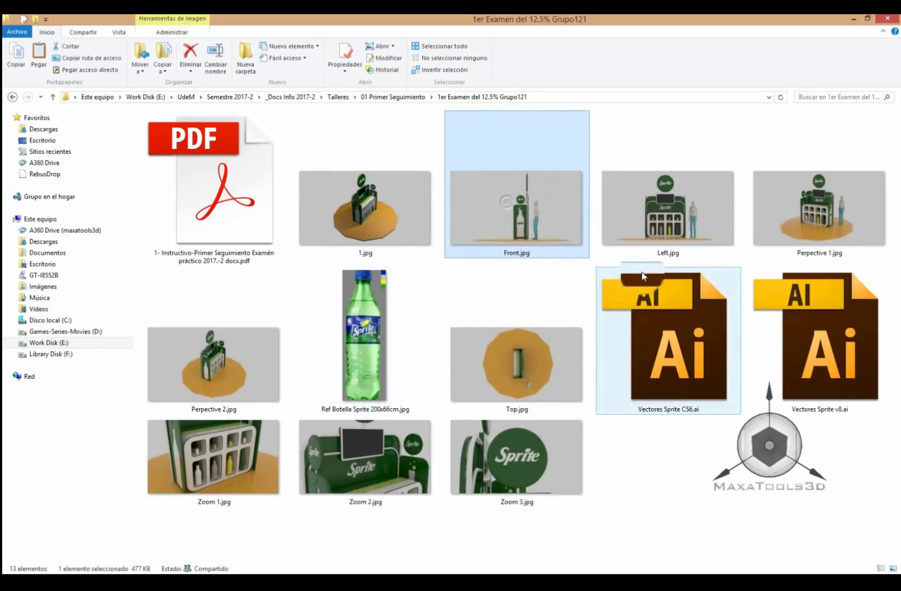
left_click(671, 201)
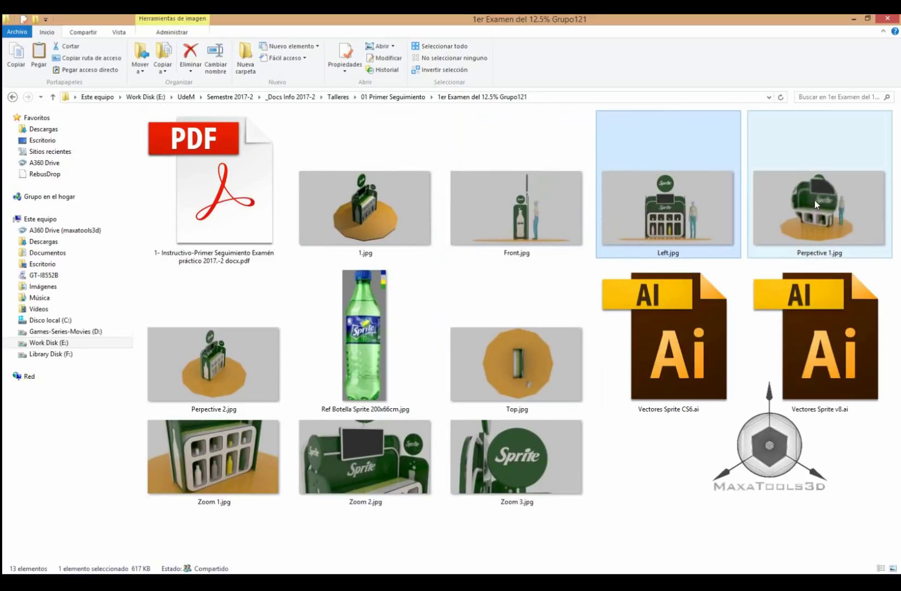
left_click(335, 192)
left_click(273, 327)
left_click(369, 198)
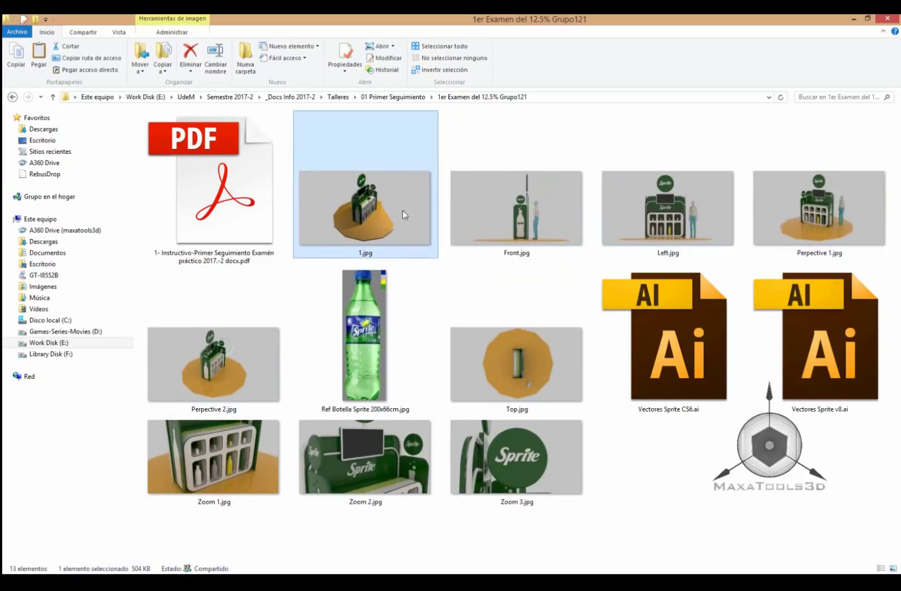
left_click(560, 195)
- Review Ref Botella Sprite 200x66cm.jpg and the Vectores Sprite .ai files, then bring up Inventario.jpg
left_click(356, 277)
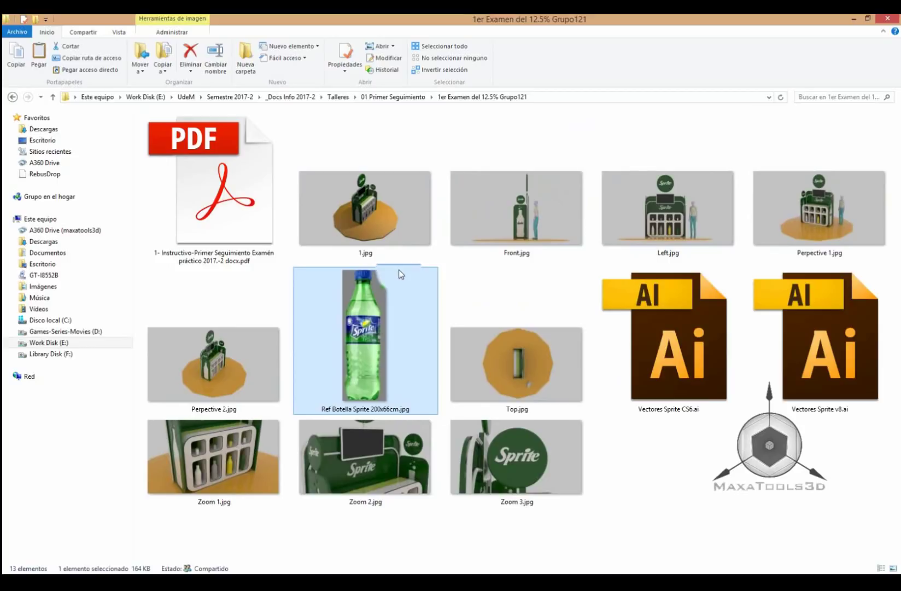
mouse_move(485, 227)
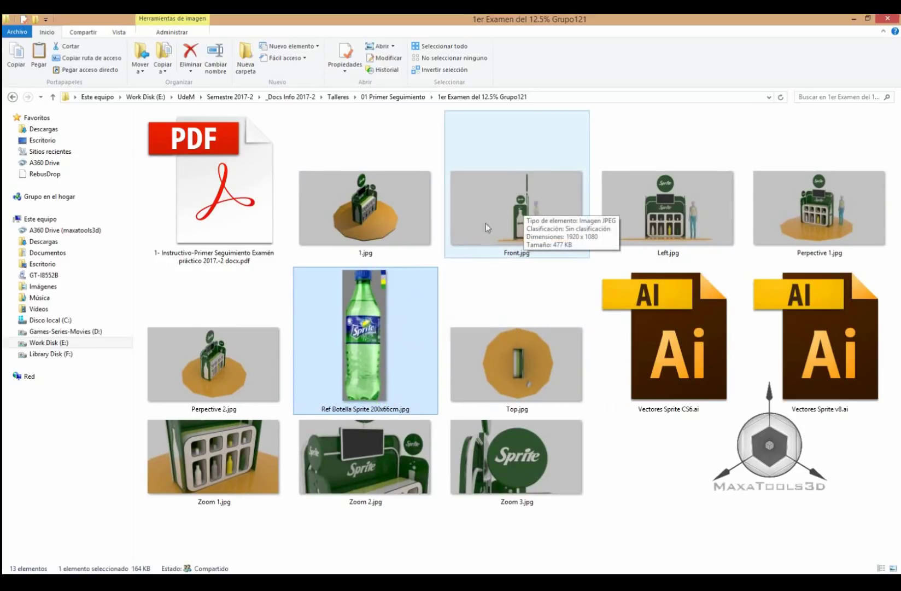
left_click(670, 342)
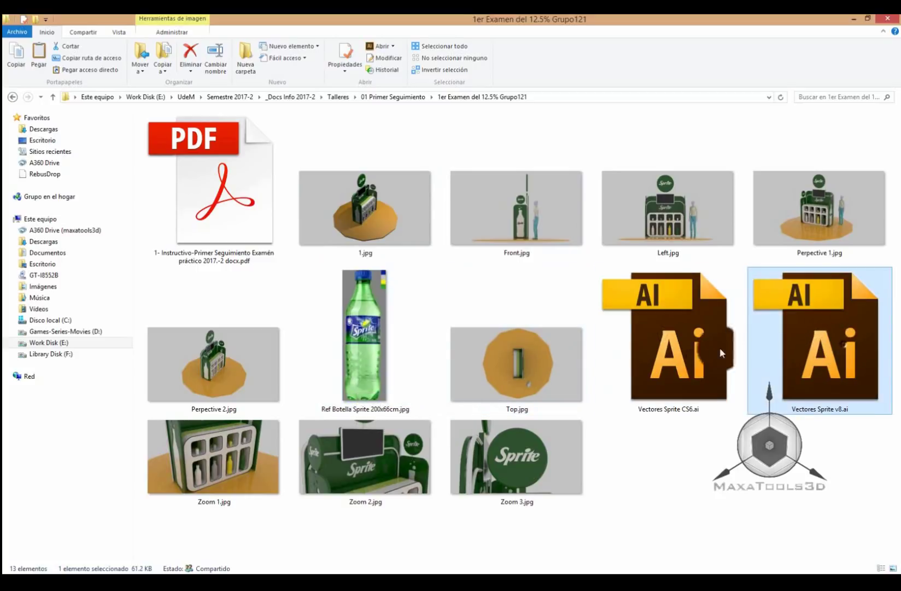
left_click(815, 350)
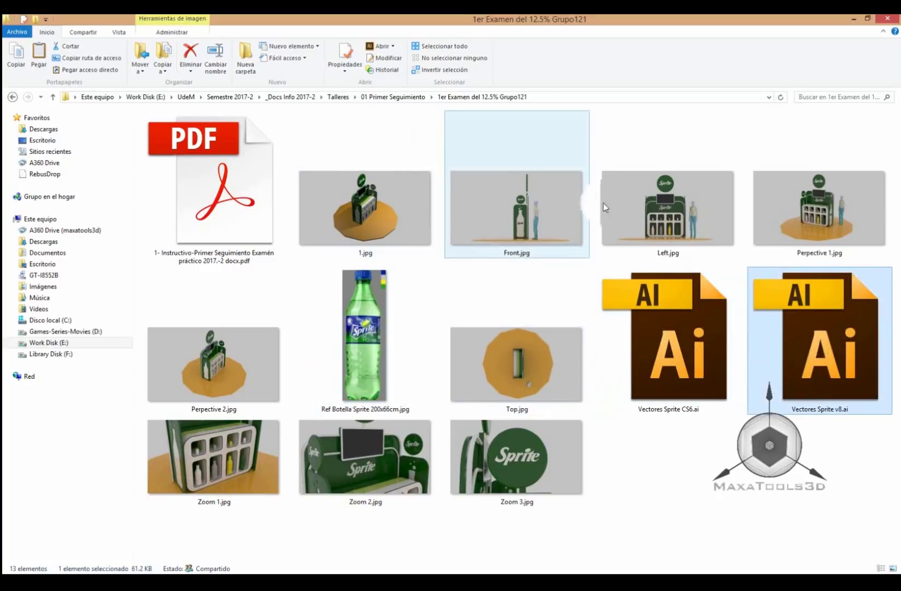
left_click(668, 200)
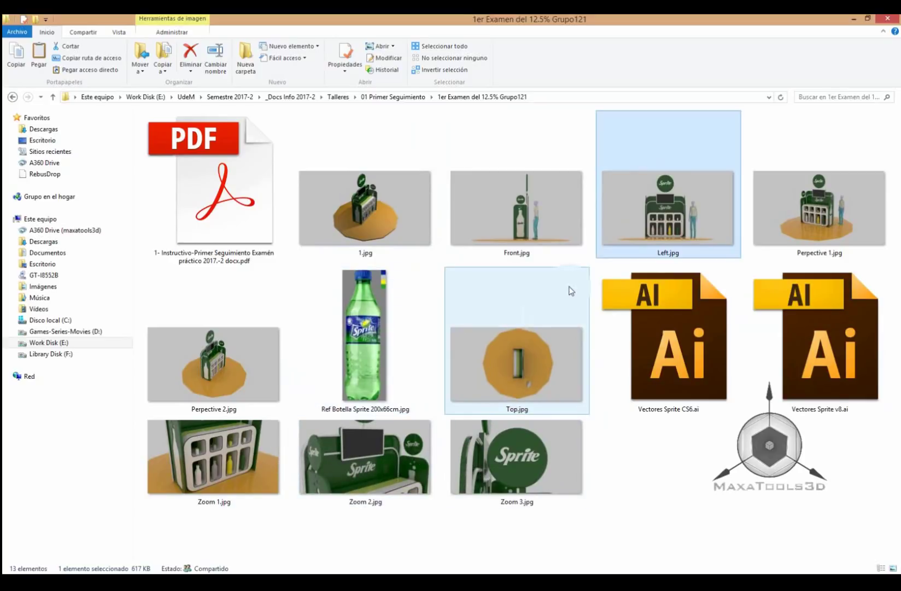
mouse_move(363, 566)
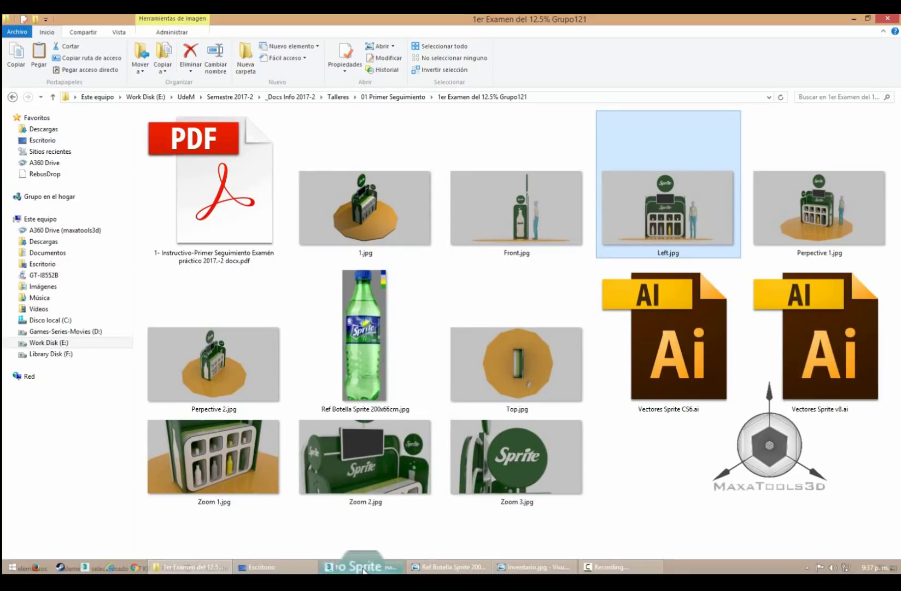
left_click(533, 567)
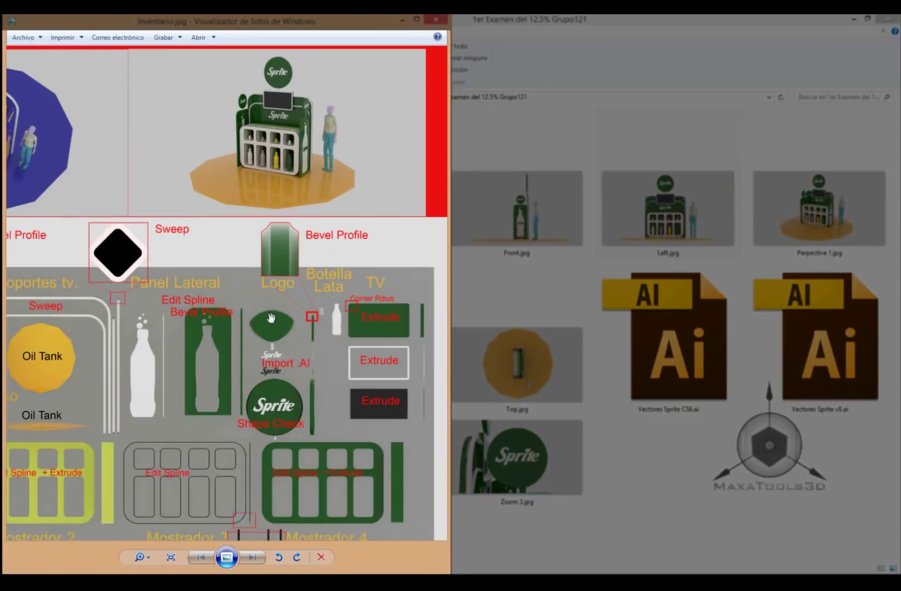
- Zoom out to the whole Inventario.jpg parts sheet, then return to the Sprite stand scene
scroll(266, 332, "down", 2)
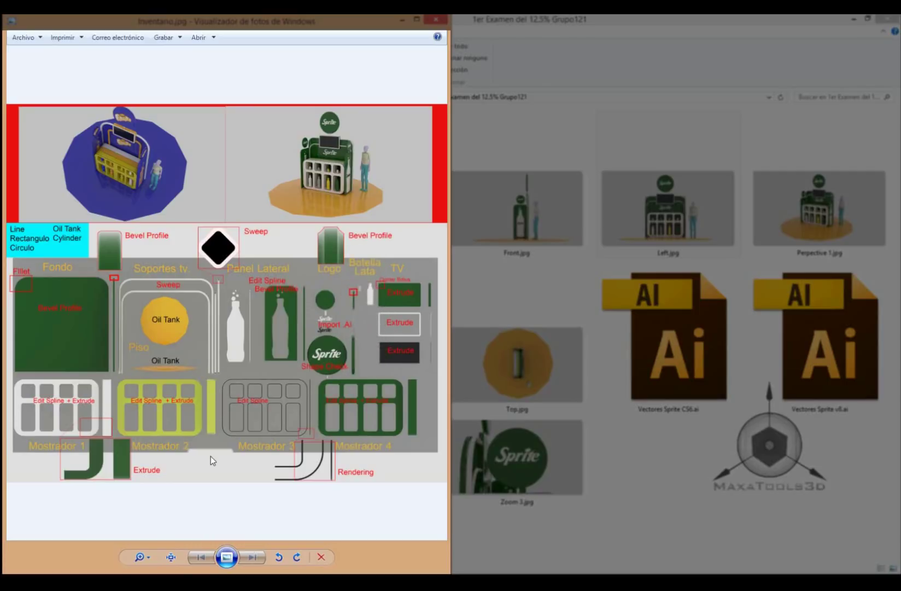
left_click(364, 570)
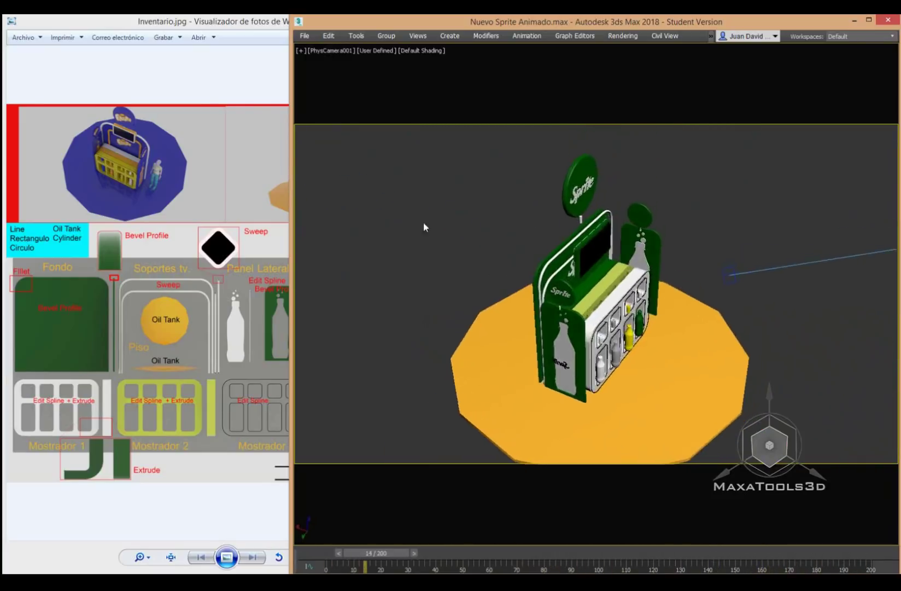
- Reset 3ds Max to an empty untitled scene
left_click(305, 36)
left_click(317, 66)
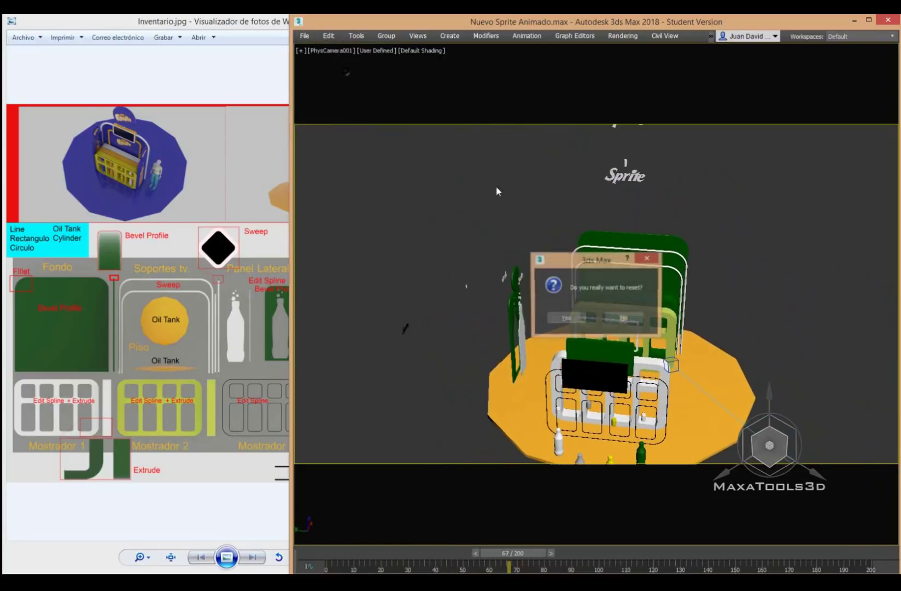
left_click(569, 317)
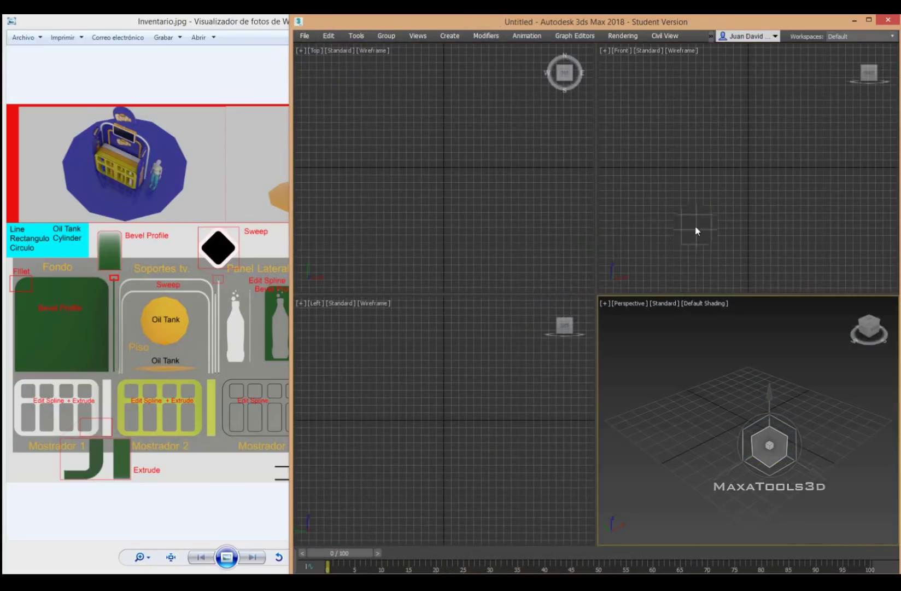
- Leave Expert Mode to restore the full interface and maximize the 3ds Max window
key("ctrl+x")
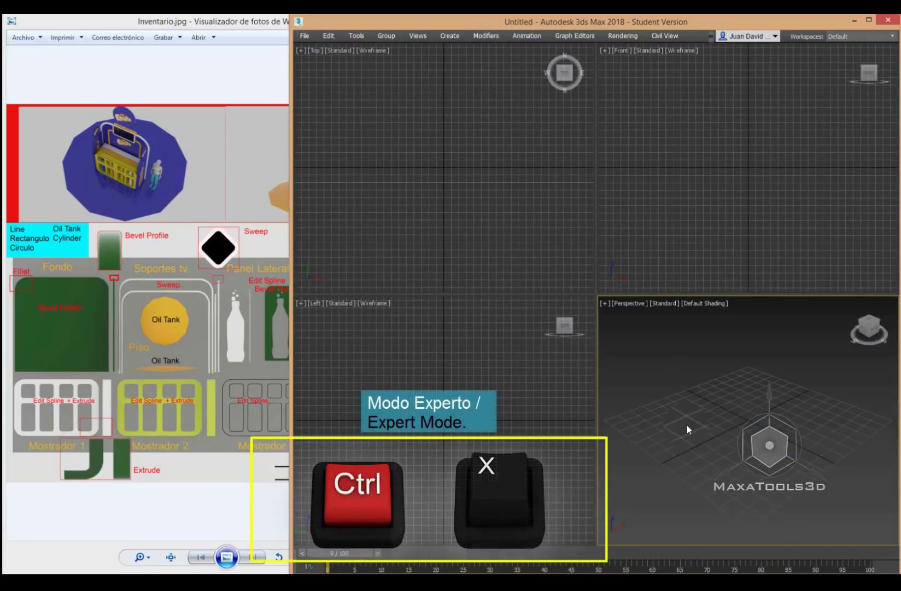
key("ctrl+x")
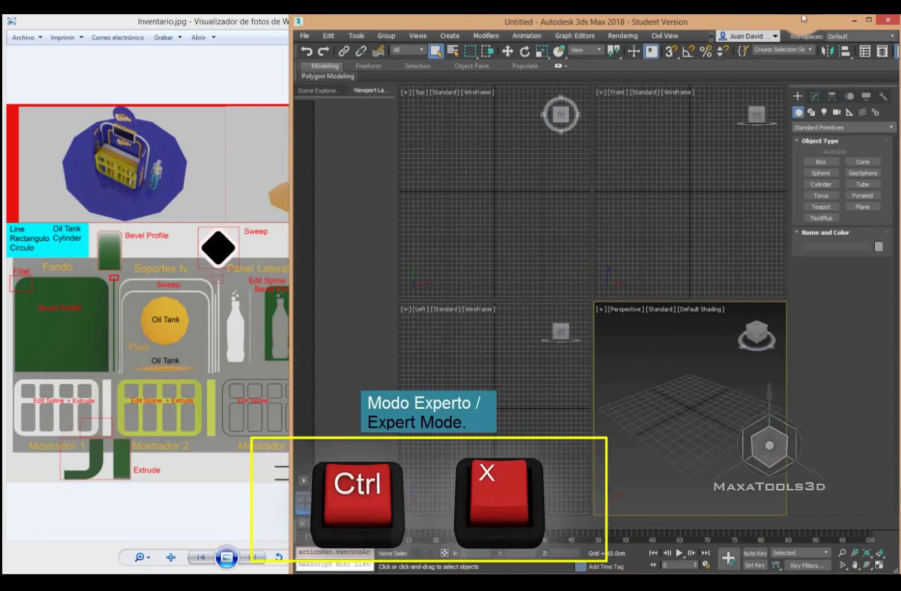
left_click(869, 22)
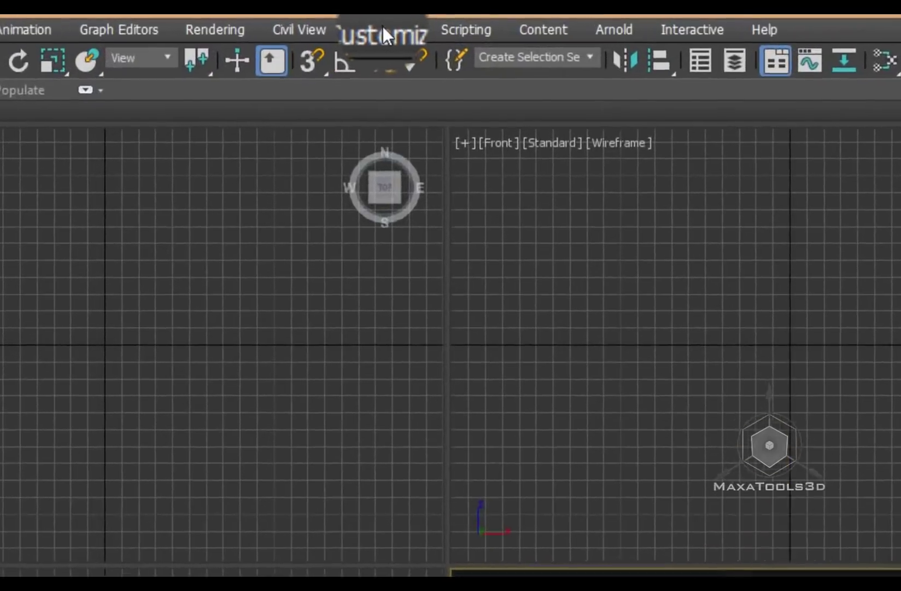
- Open Units Setup and set the display scale to Generic Units
left_click(415, 30)
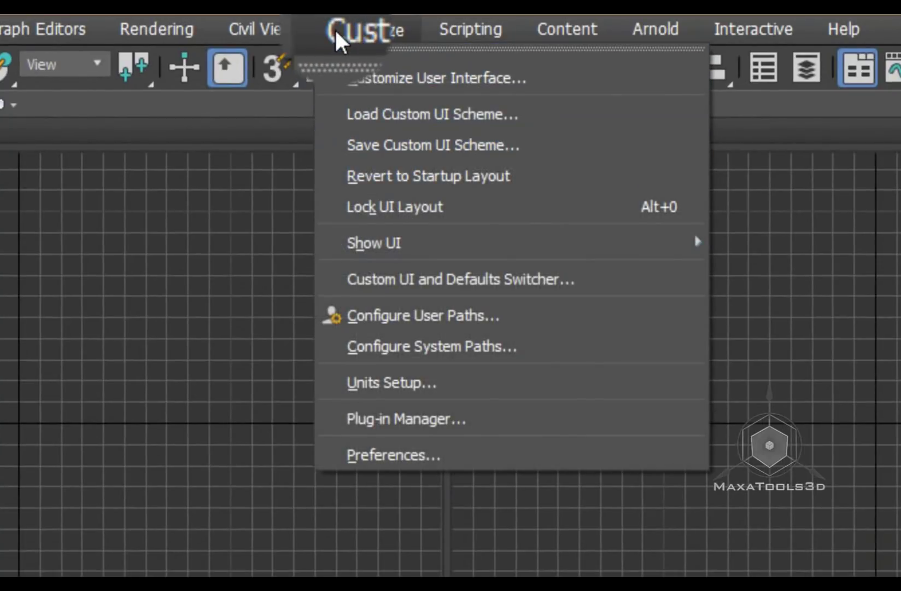
left_click(403, 379)
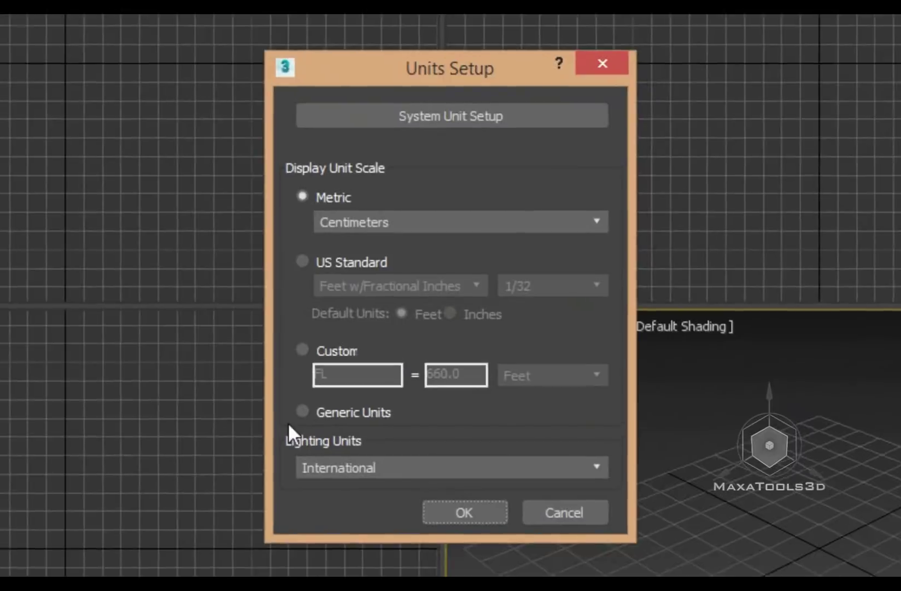
left_click(383, 349)
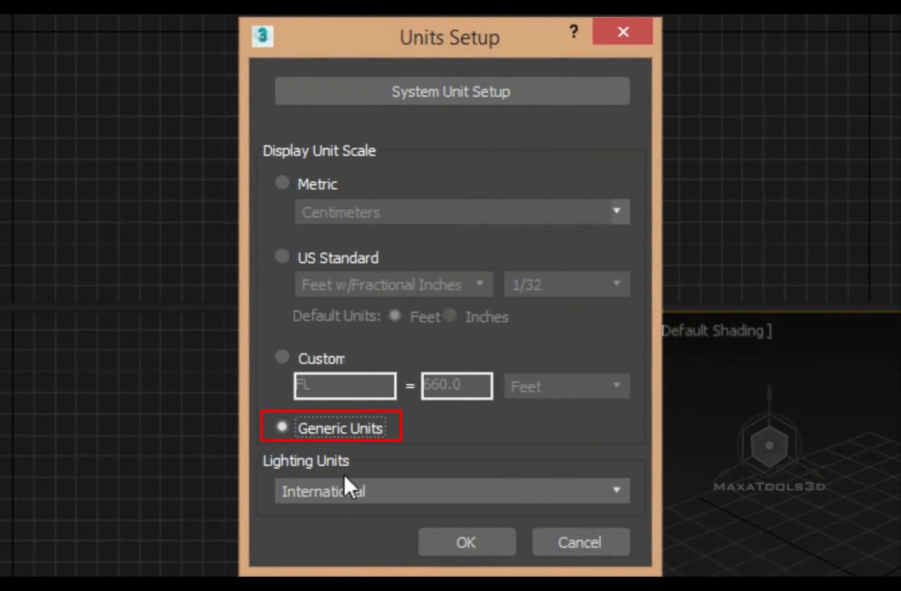
- Set the system unit scale to 1 unit = 1 inch
left_click(389, 87)
left_click(548, 217)
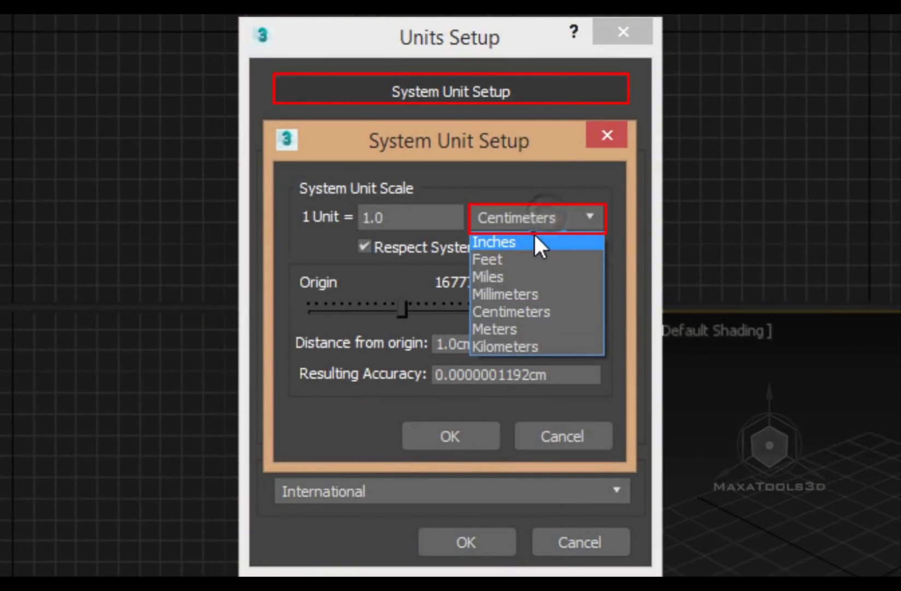
left_click(533, 235)
left_click(431, 433)
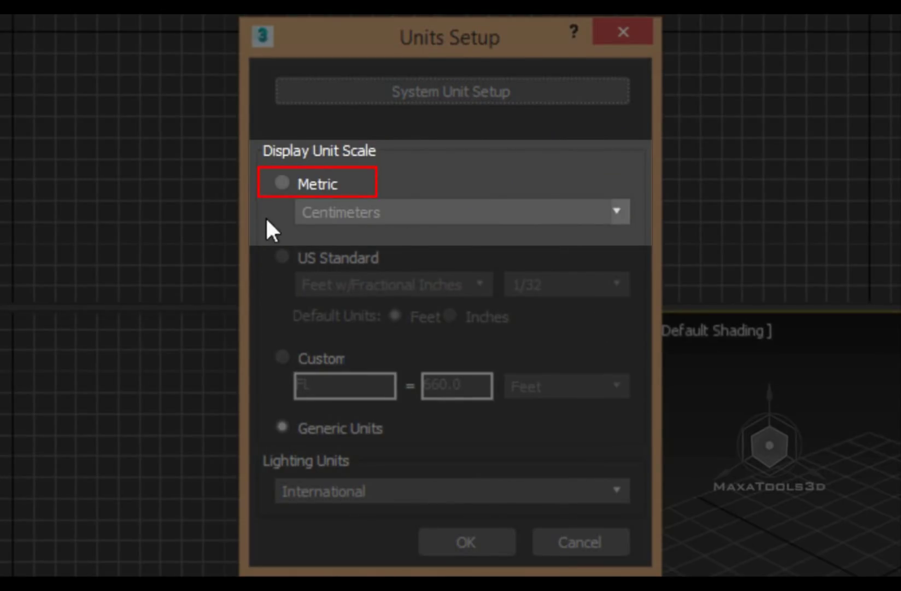
- Switch the display units to Metric, settling on Centimeters after briefly trying Meters
left_click(279, 182)
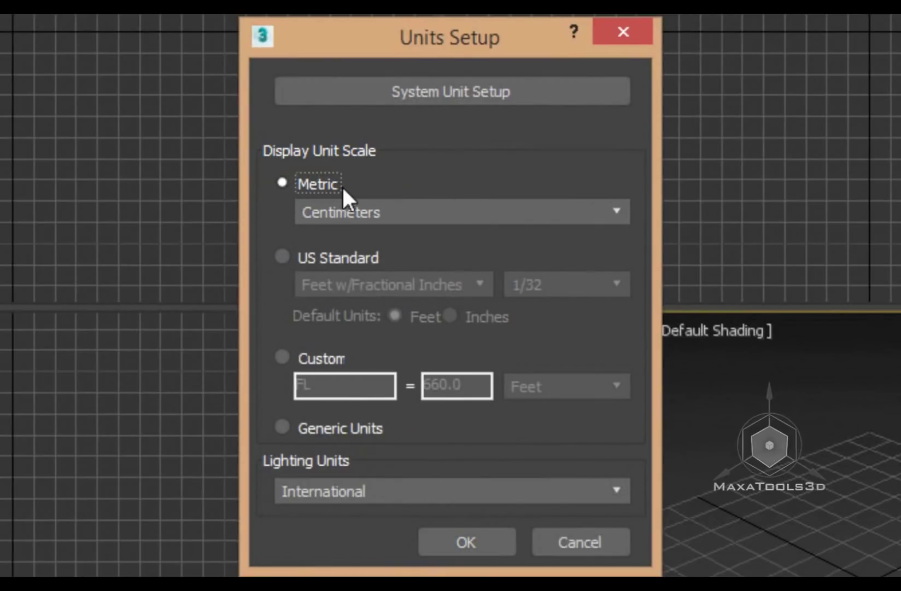
left_click(559, 209)
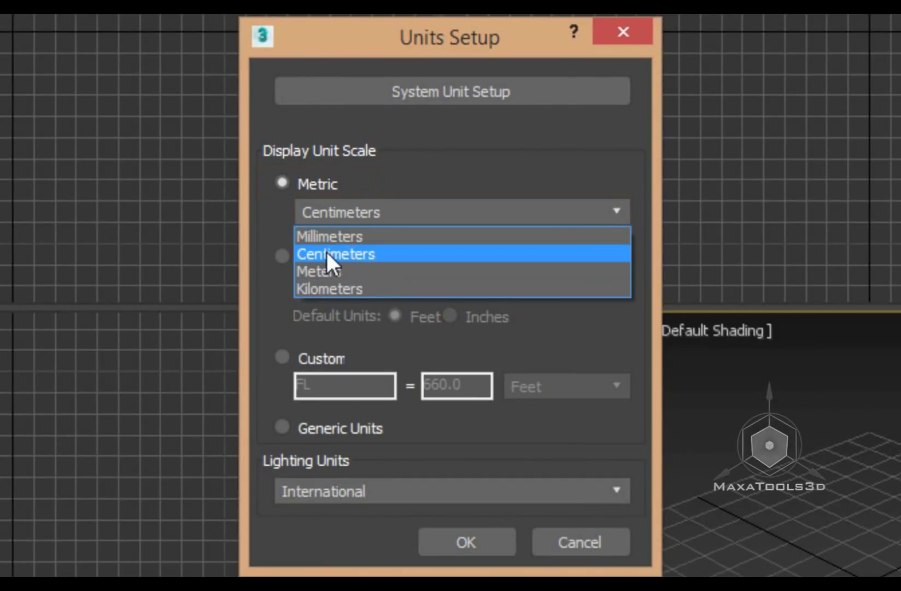
left_click(344, 271)
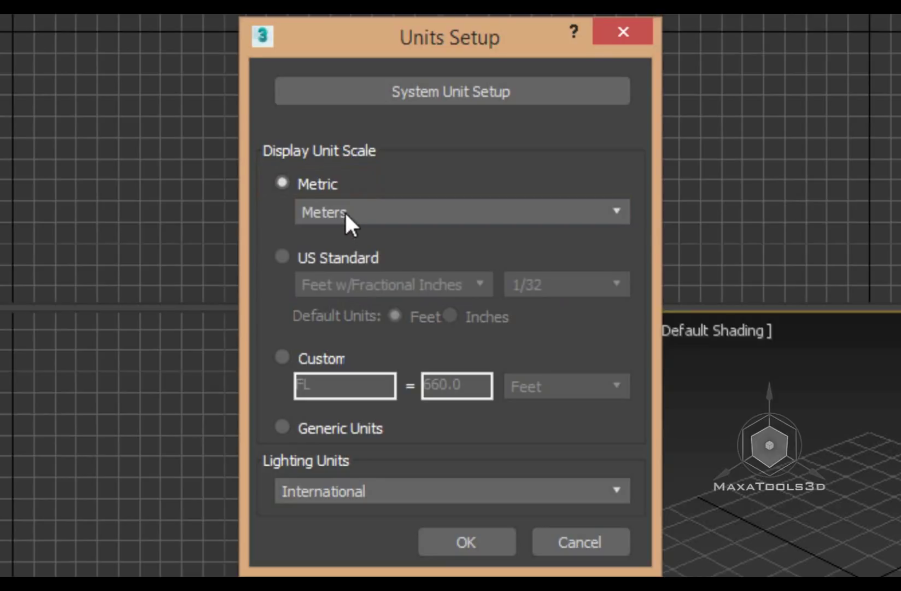
left_click(346, 214)
left_click(355, 254)
left_click(512, 90)
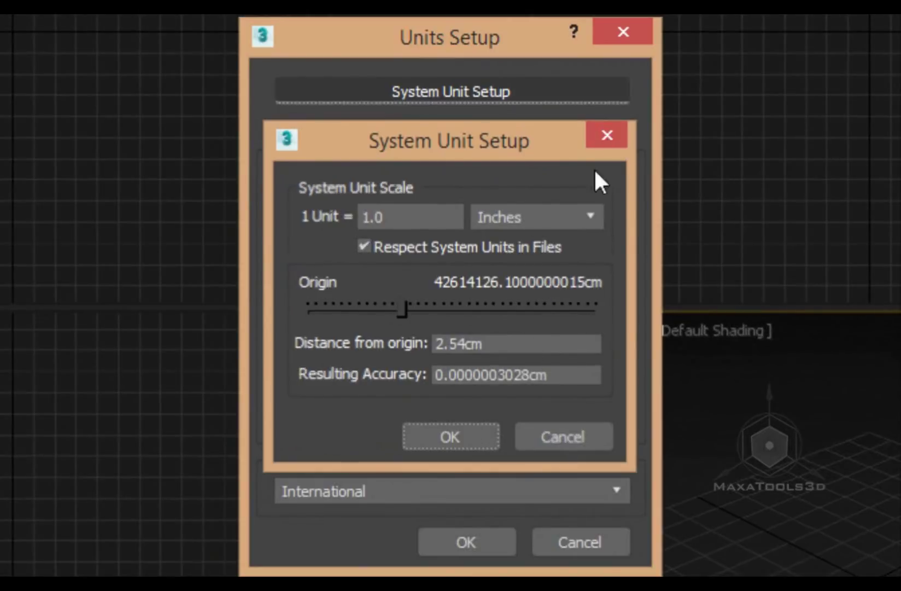
- Set the system unit scale to 1 unit = 1 centimeter
key("Escape")
left_click(461, 98)
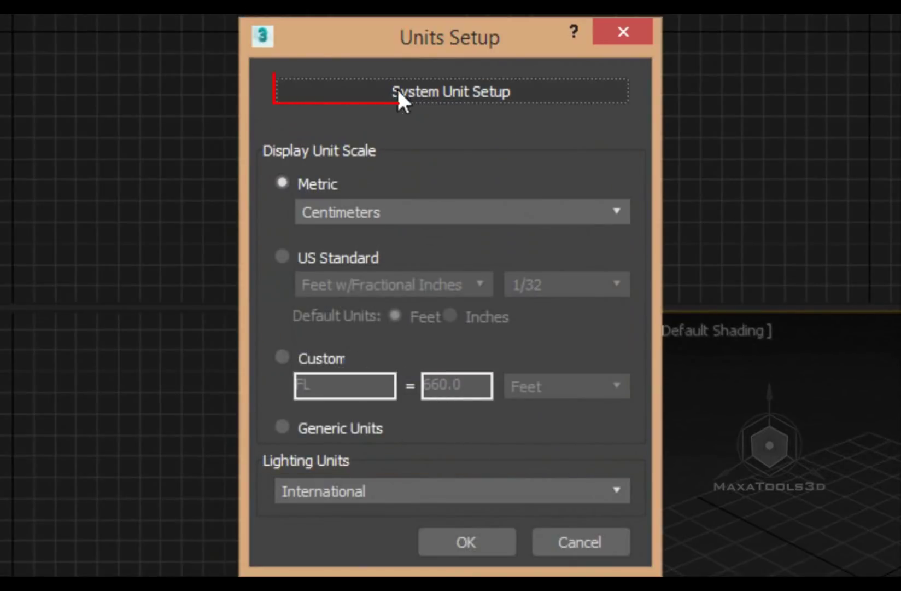
left_click(443, 89)
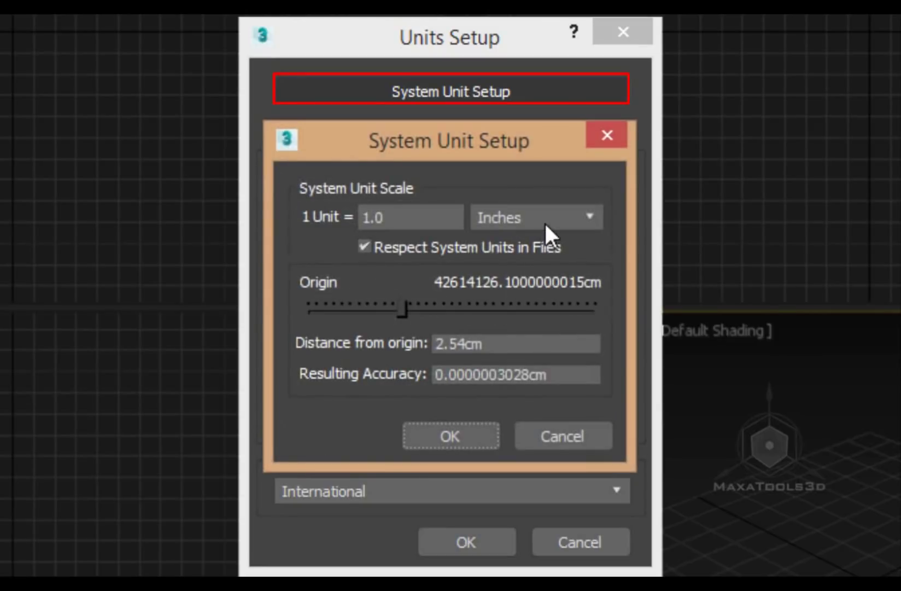
left_click(545, 220)
left_click(524, 311)
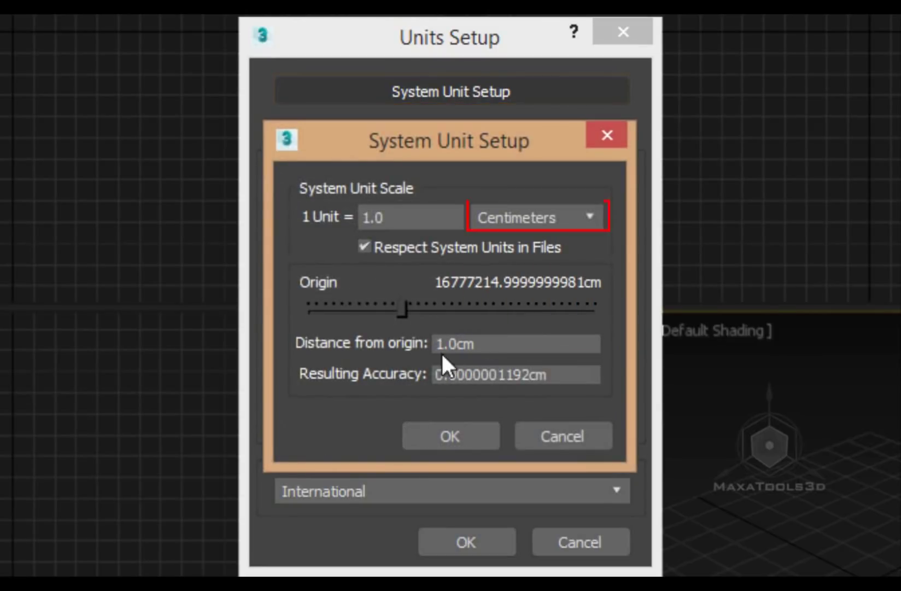
left_click_drag(437, 144, 690, 188)
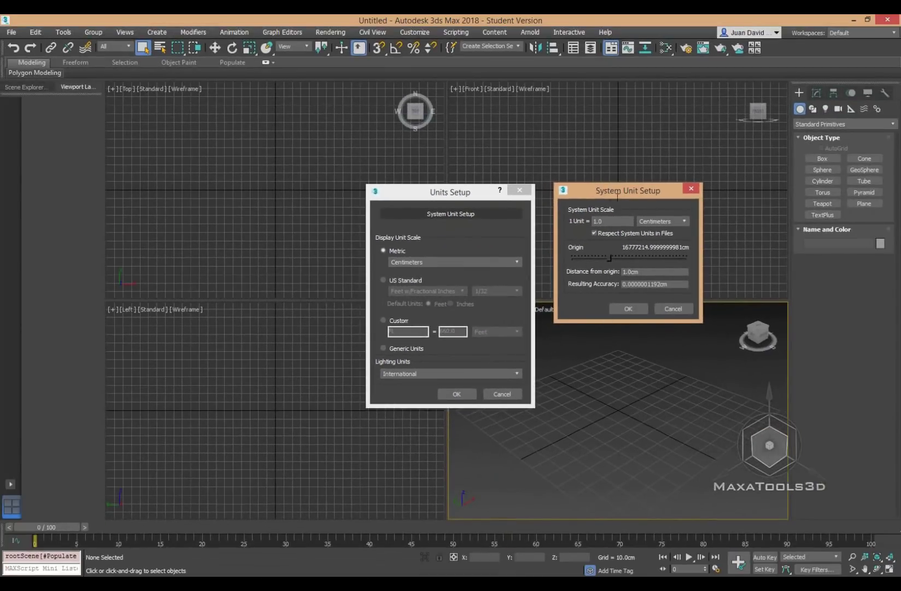
mouse_move(611, 191)
left_mouse_down()
mouse_move(671, 184)
mouse_move(599, 180)
left_mouse_up()
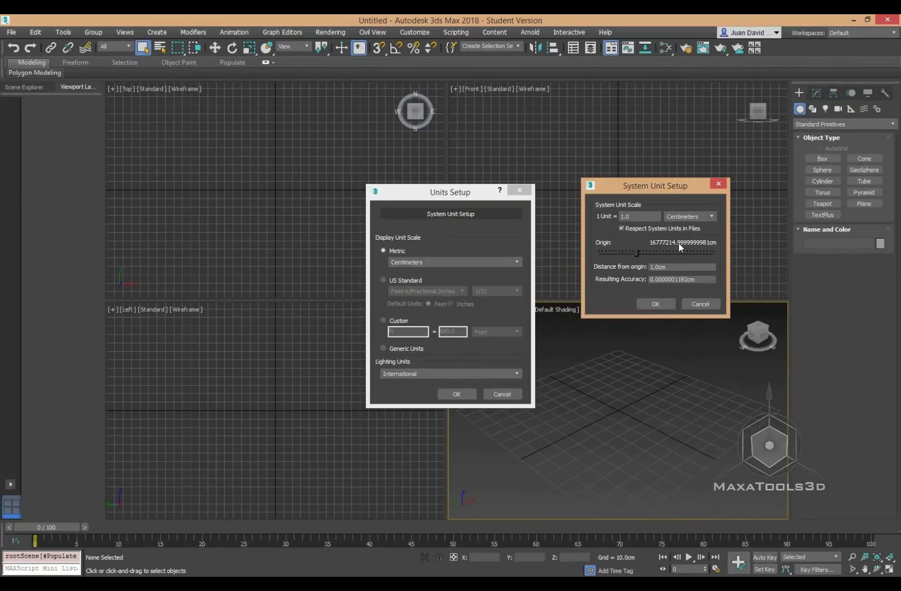
left_click(659, 304)
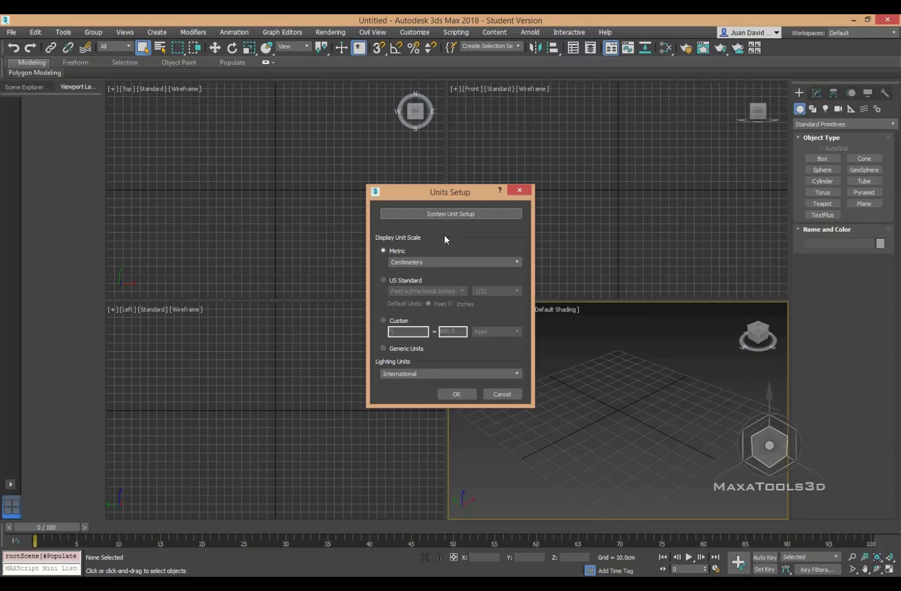
- Verify the display stays on Metric Centimeters and the system unit remains centimeters
left_click(429, 264)
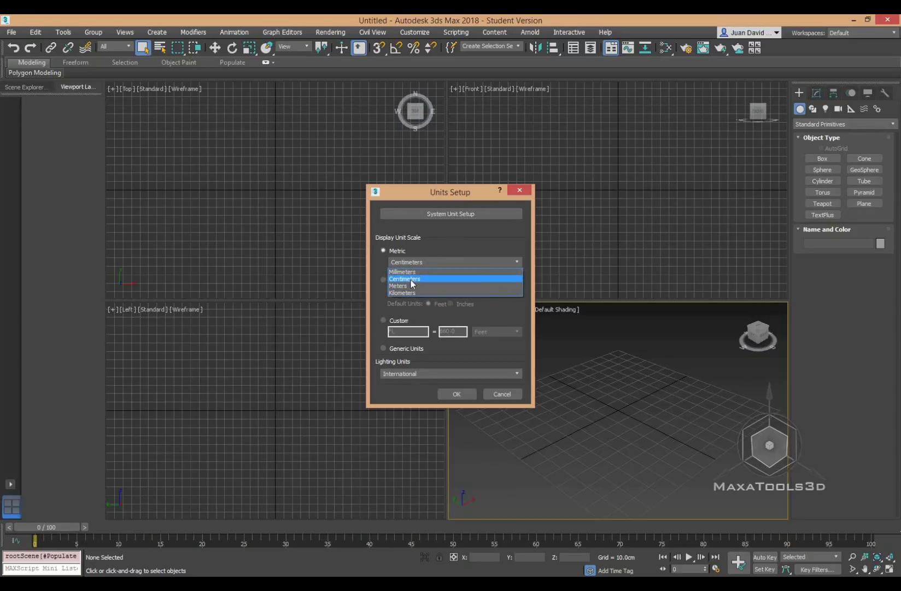
left_click(446, 261)
left_click(448, 216)
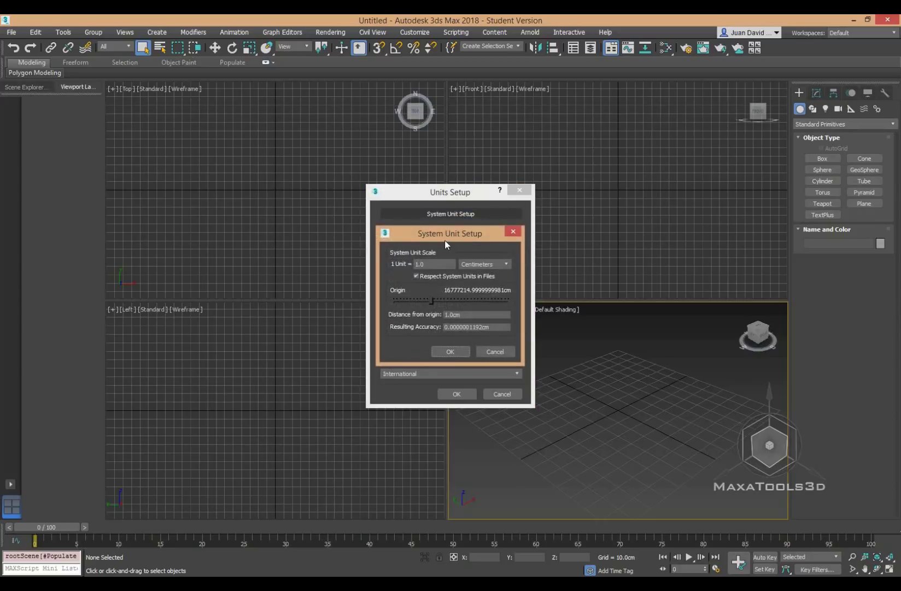
left_click_drag(453, 236, 636, 189)
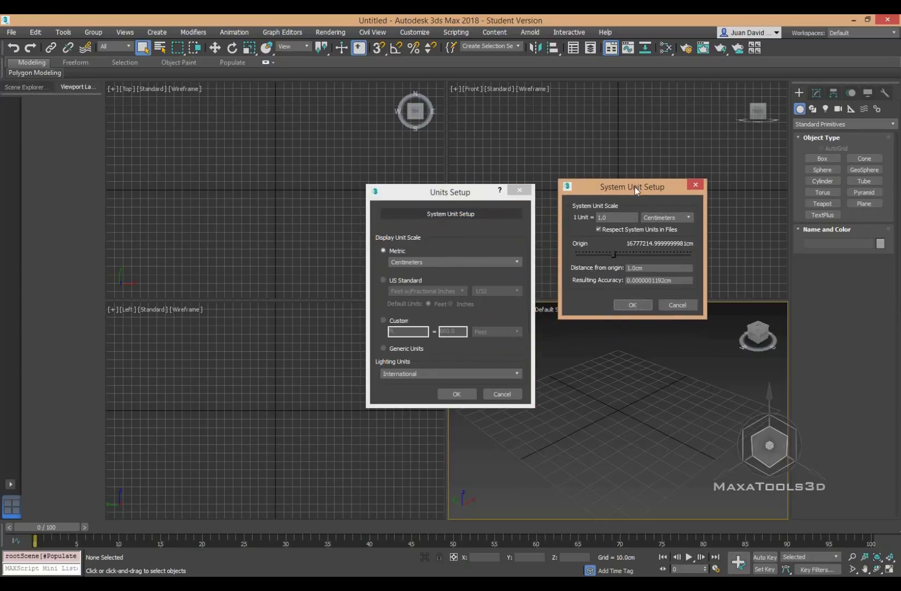
left_click(627, 307)
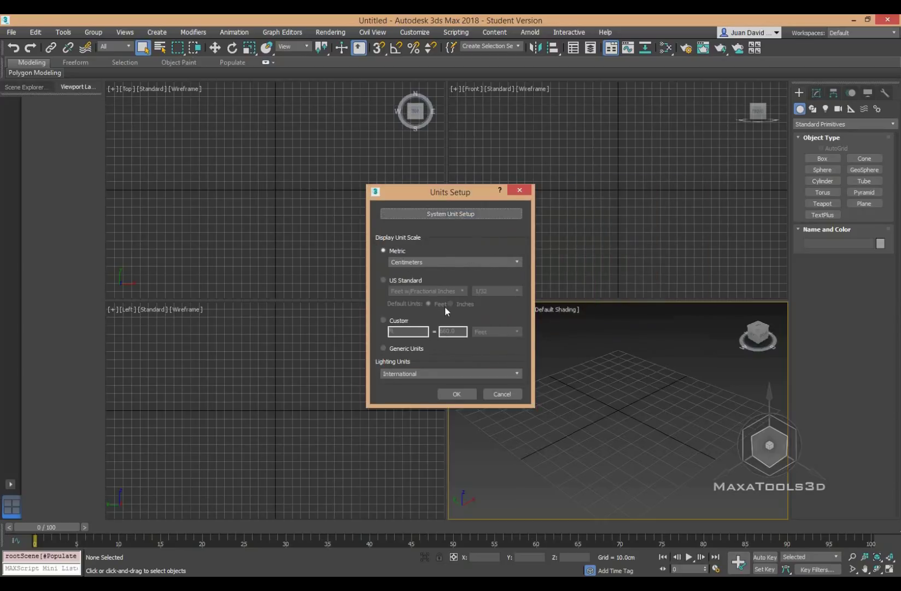
- Confirm the centimeter unit settings, then start and cancel a Plane primitive
left_click(457, 394)
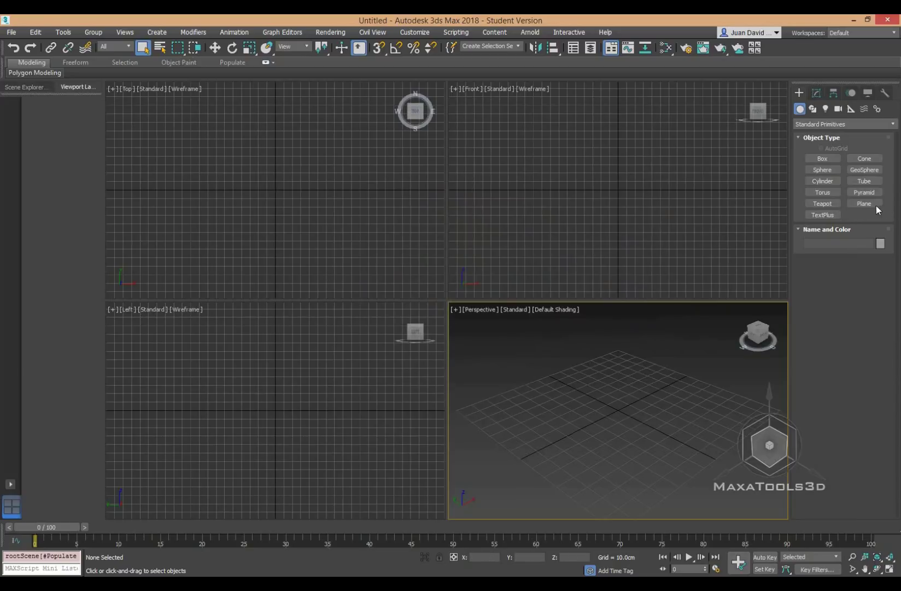
left_click(864, 203)
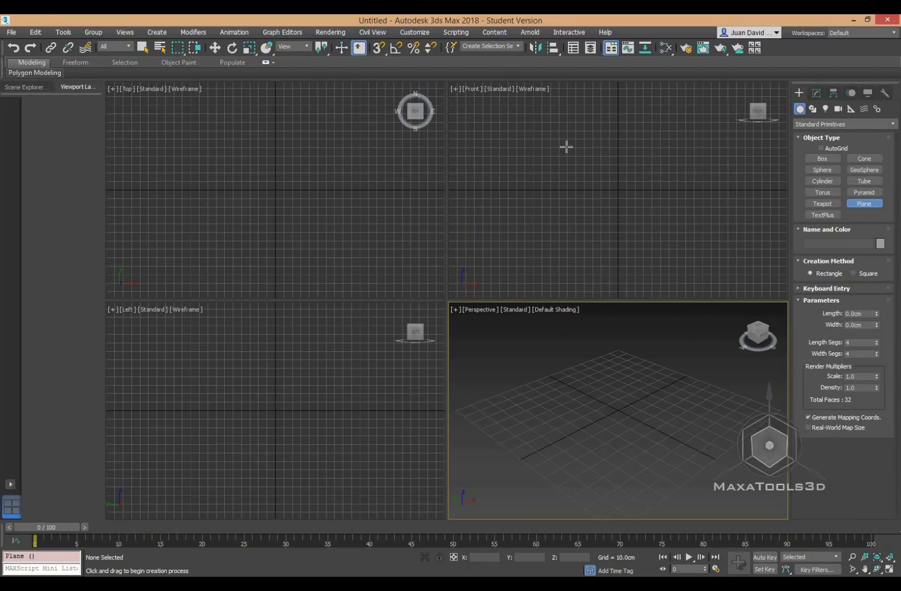
right_click(567, 317)
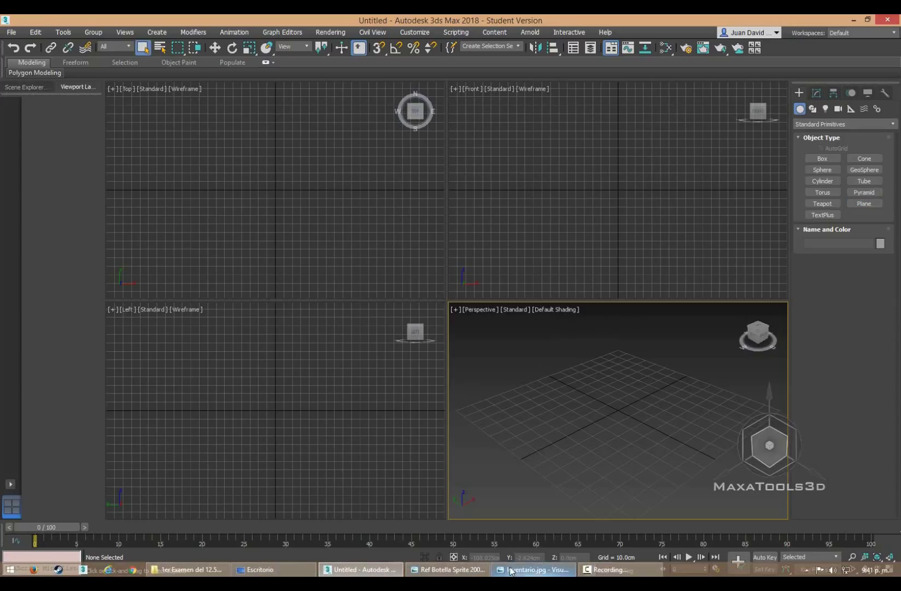
- Bring up the Inventario sheet and pan across the green and white bottle panels
left_click(533, 569)
scroll(84, 284, "up", 3)
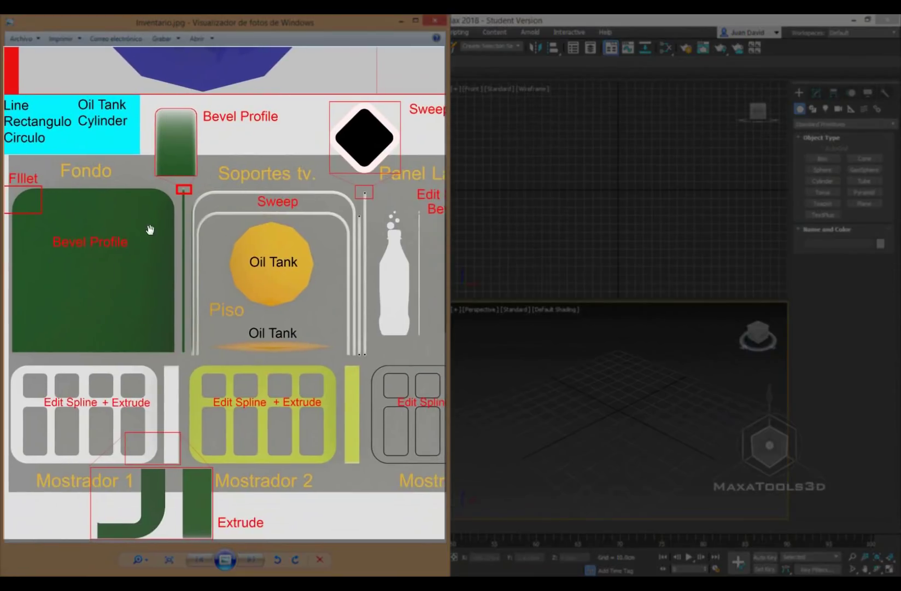
scroll(153, 230, "right", 1)
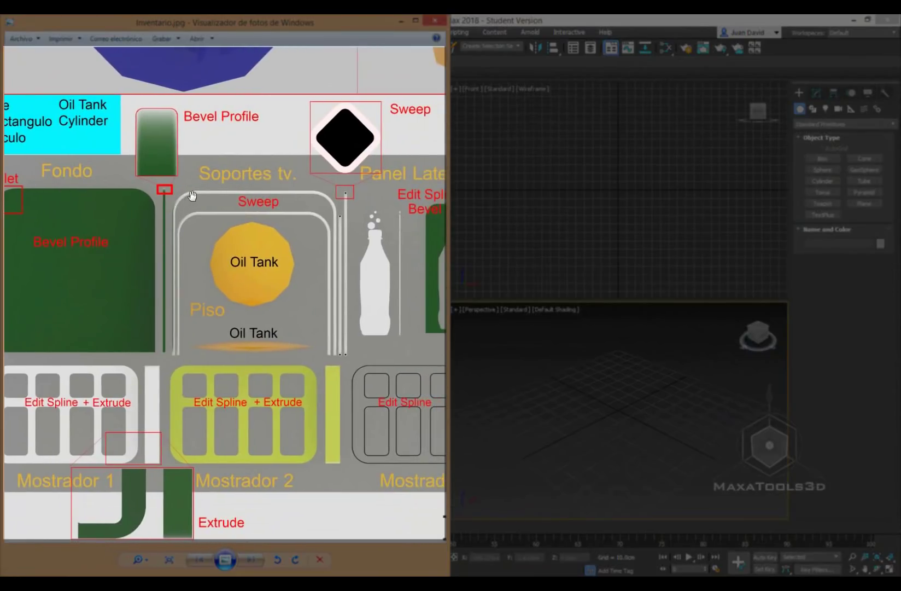
left_click_drag(315, 208, 237, 213)
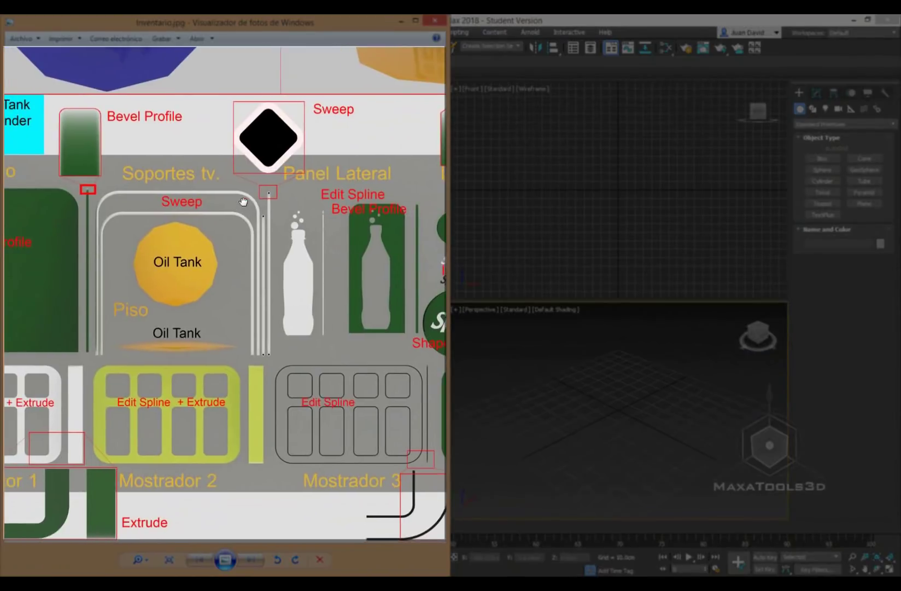
scroll(243, 257, "up", 1)
scroll(243, 257, "up", 1)
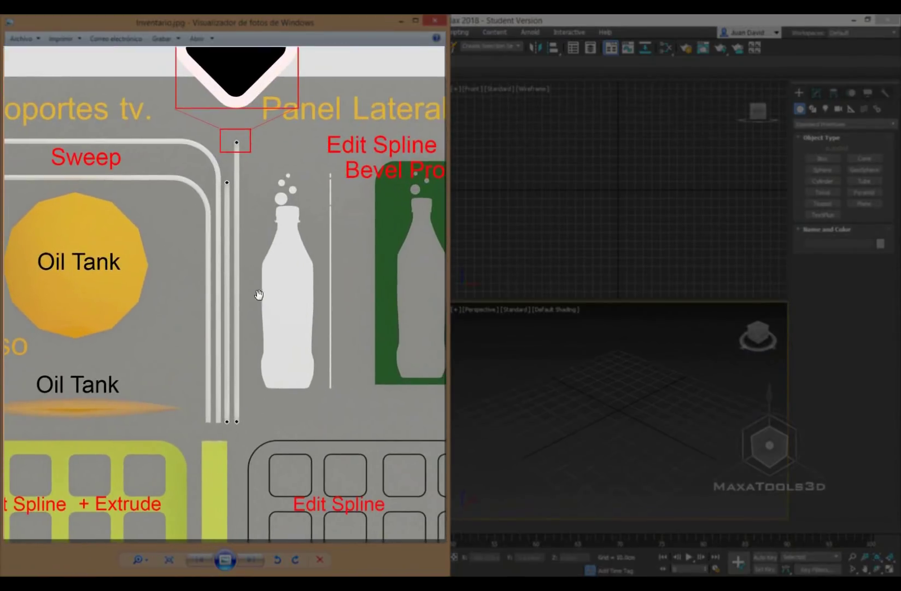
left_click_drag(347, 269, 212, 259)
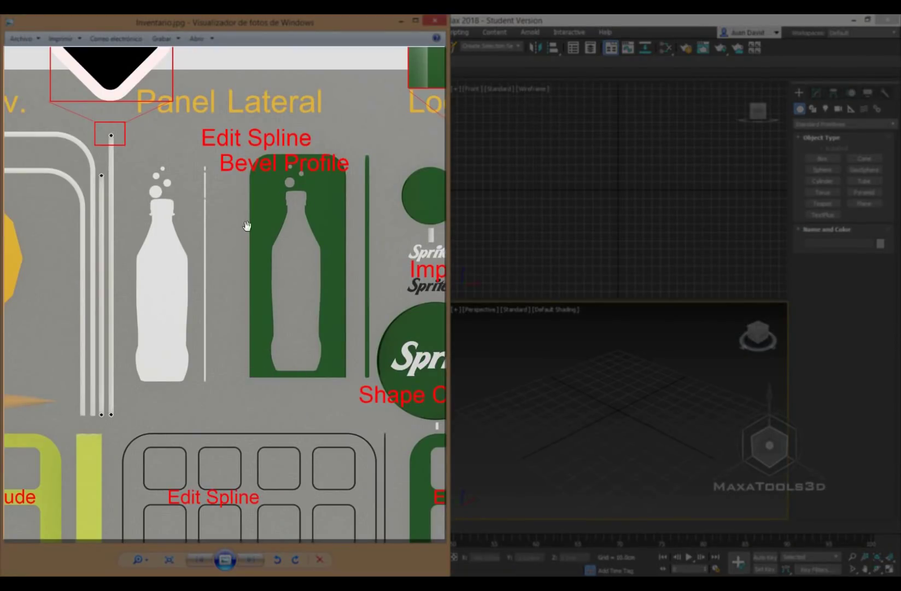
scroll(358, 219, "up", 2)
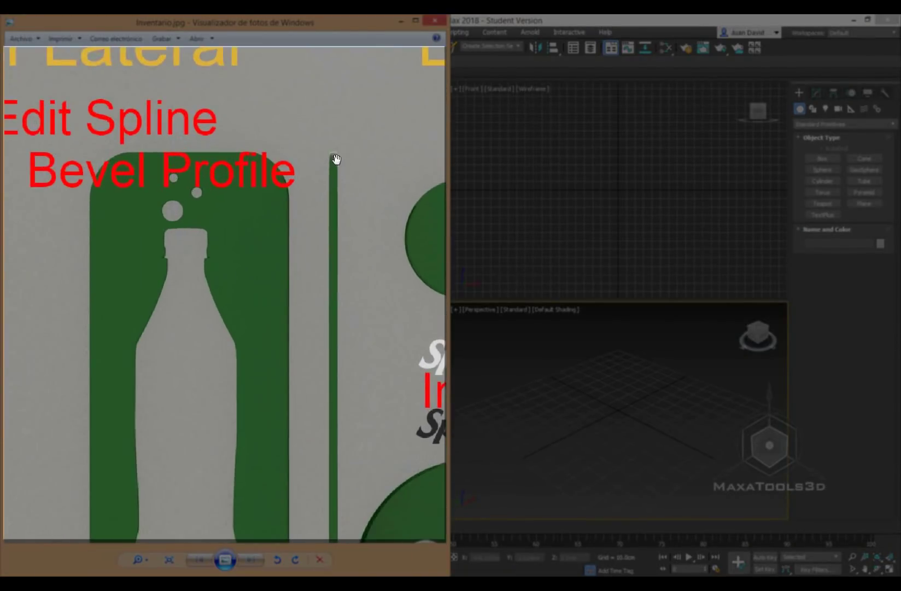
left_click_drag(76, 214, 217, 207)
left_click_drag(138, 174, 175, 162)
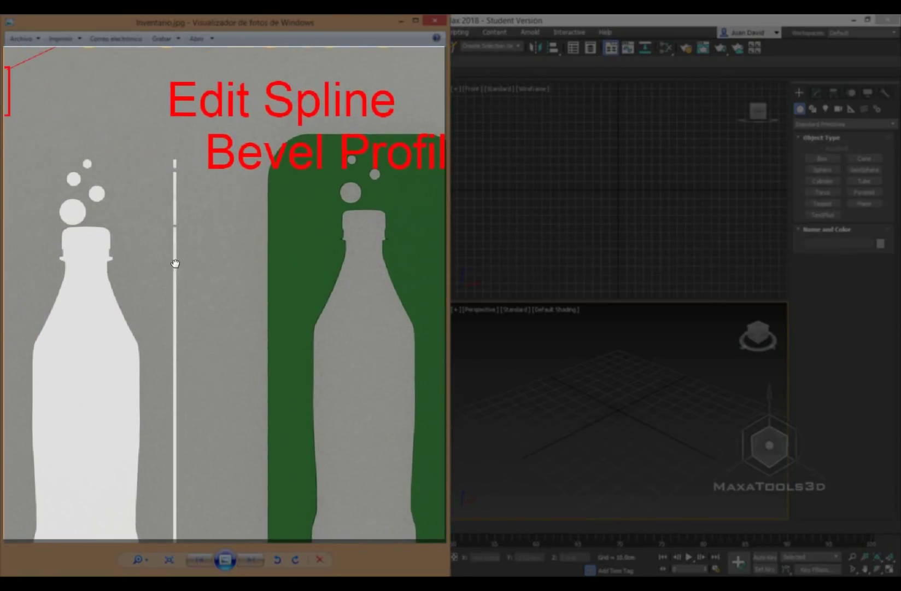
left_click_drag(175, 263, 184, 190)
- Centre the green tube's Bevel Profile close-up, then zoom back out on the sheet
scroll(144, 238, "down", 1)
scroll(148, 238, "down", 1)
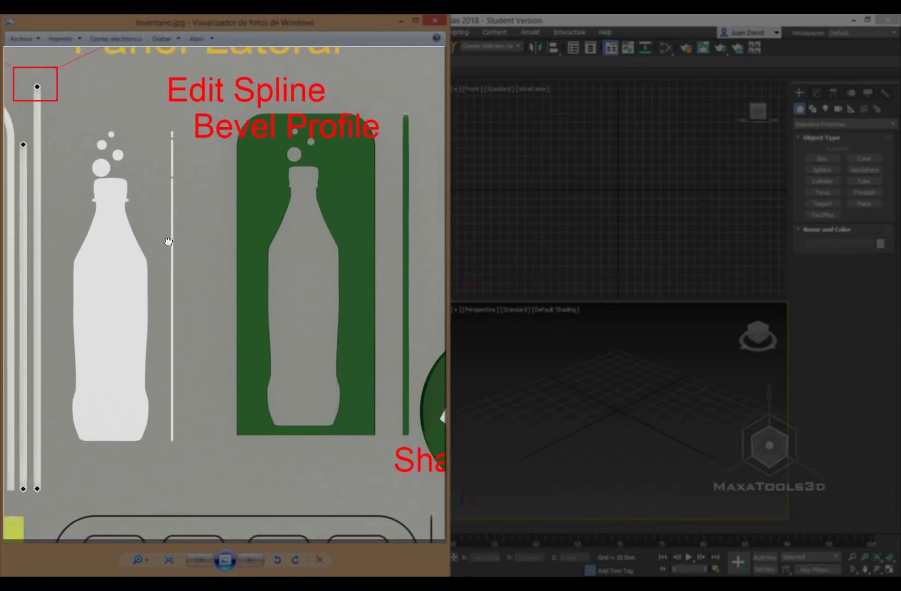
scroll(162, 143, "up", 1)
scroll(162, 102, "up", 2)
scroll(163, 100, "up", 3)
scroll(163, 101, "down", 1)
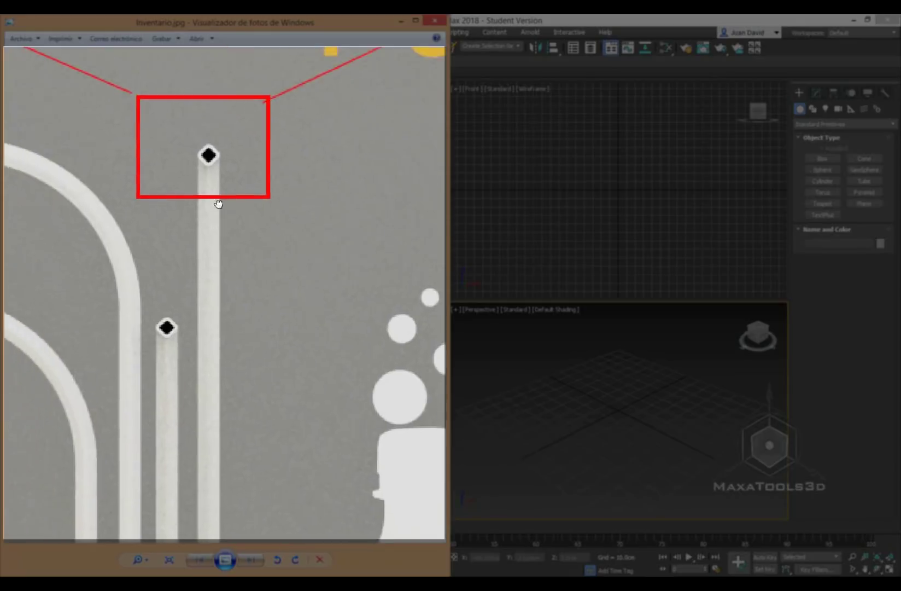
scroll(197, 164, "down", 1)
scroll(196, 257, "down", 1)
scroll(196, 257, "down", 1)
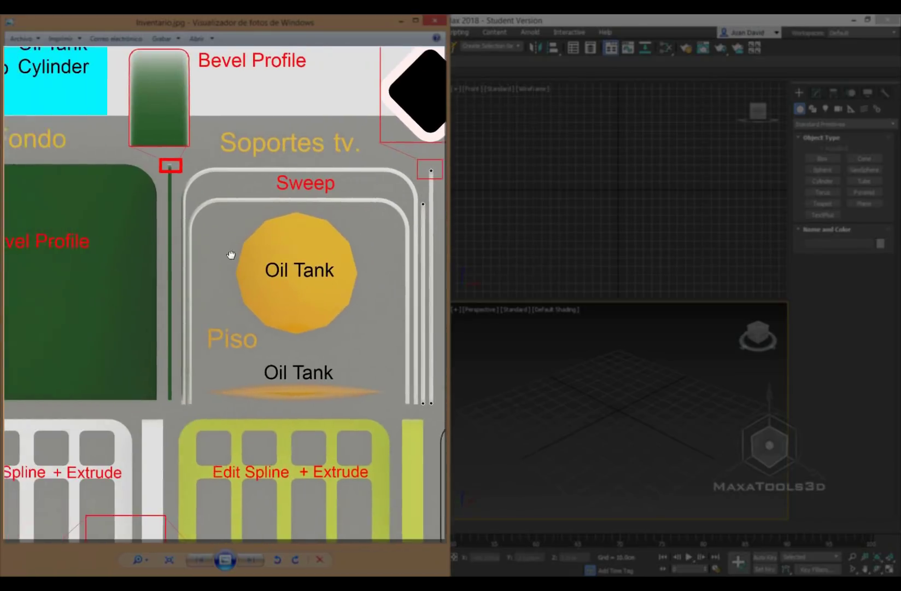
scroll(210, 161, "up", 4)
scroll(224, 159, "up", 3)
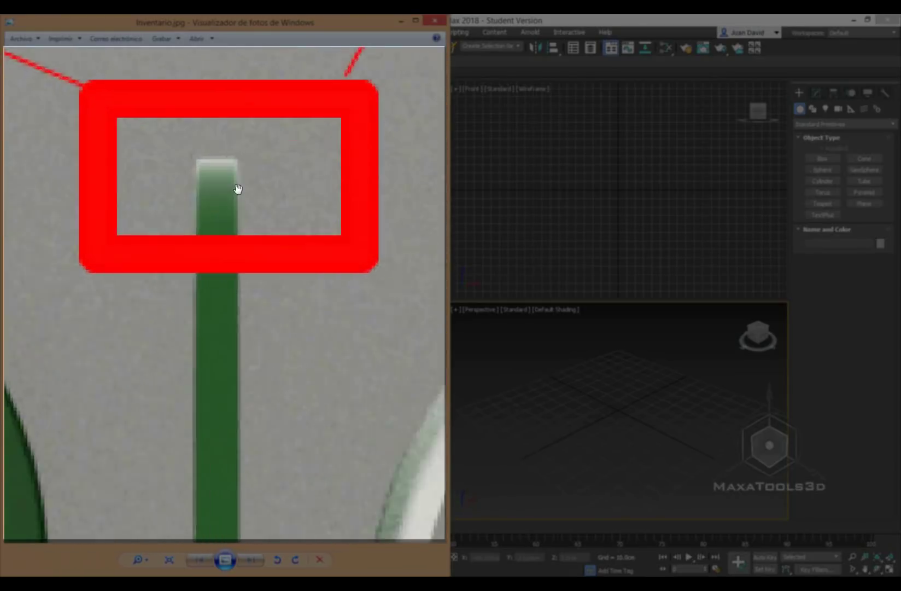
scroll(239, 175, "up", 1)
scroll(235, 170, "down", 3)
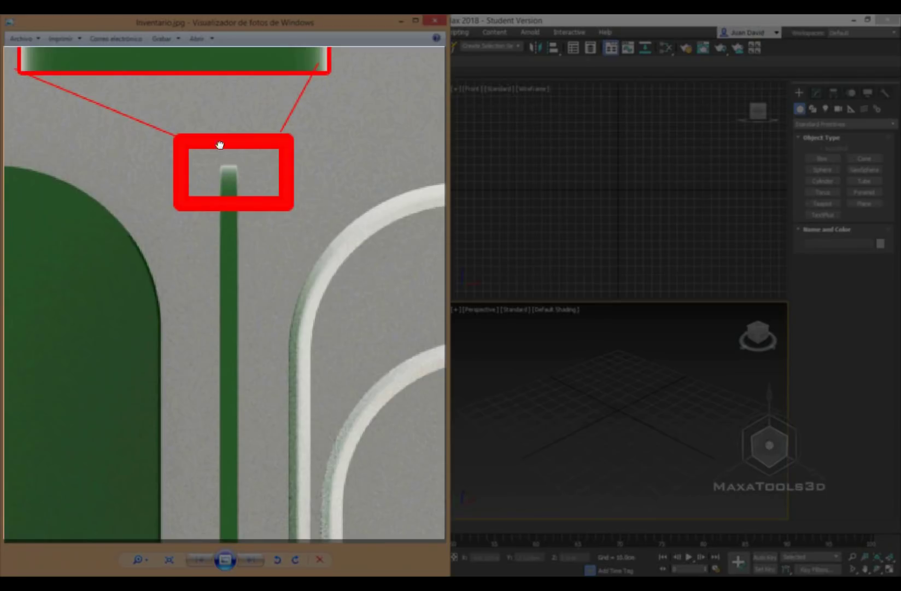
left_click_drag(219, 142, 221, 356)
scroll(218, 246, "down", 2)
scroll(178, 169, "down", 1)
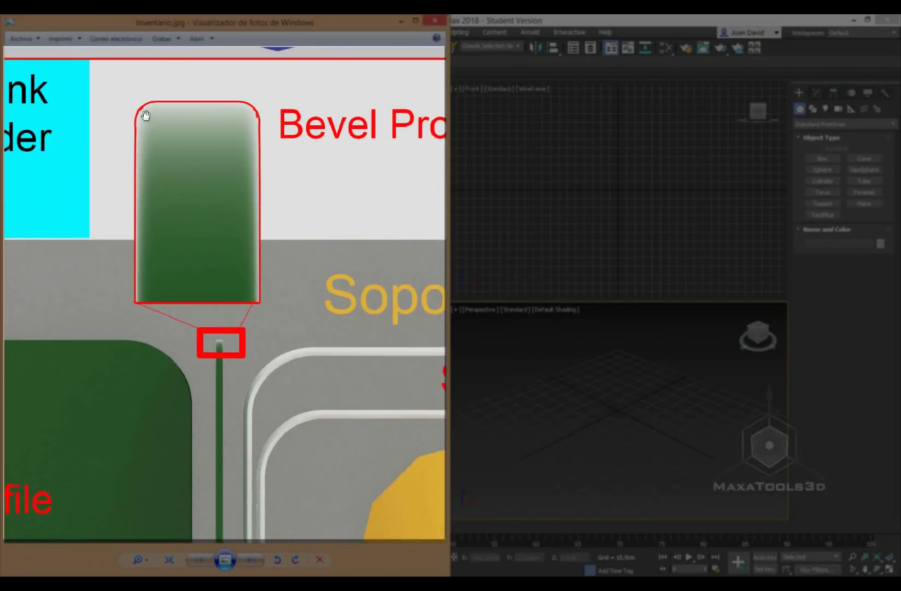
left_click_drag(265, 156, 266, 240)
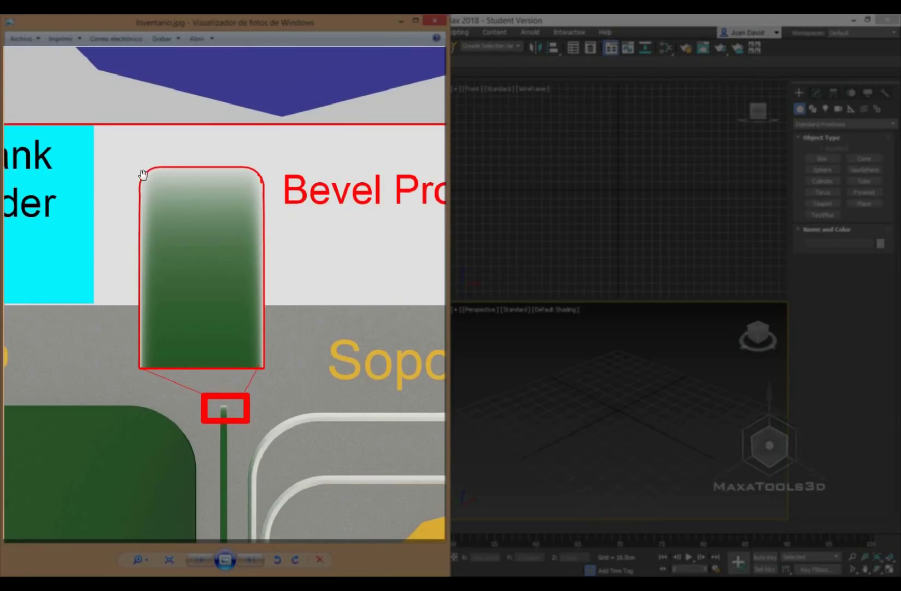
left_click_drag(203, 203, 213, 189)
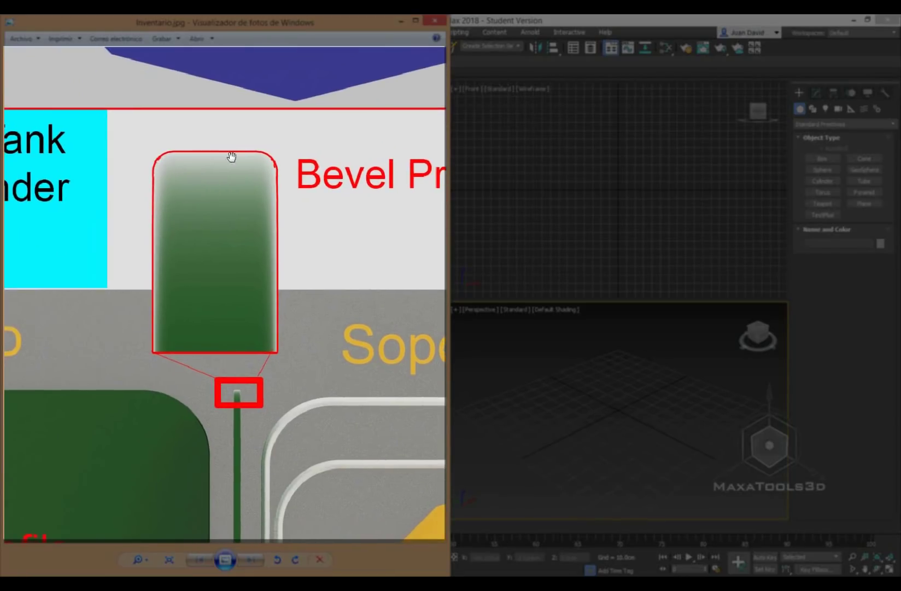
scroll(257, 210, "down", 2)
scroll(255, 272, "down", 2)
scroll(262, 301, "down", 1)
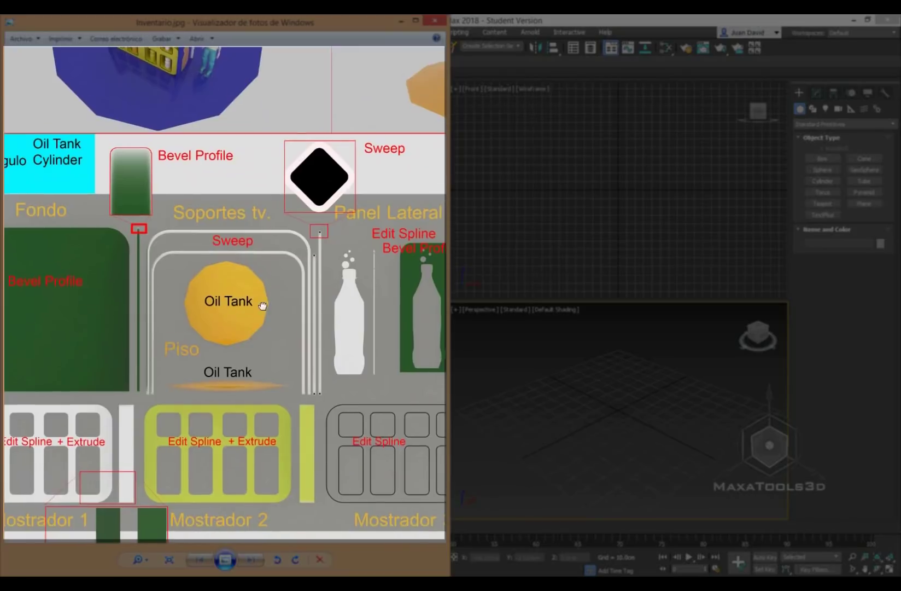
scroll(225, 366, "down", 1)
scroll(91, 386, "up", 2)
scroll(89, 395, "up", 1)
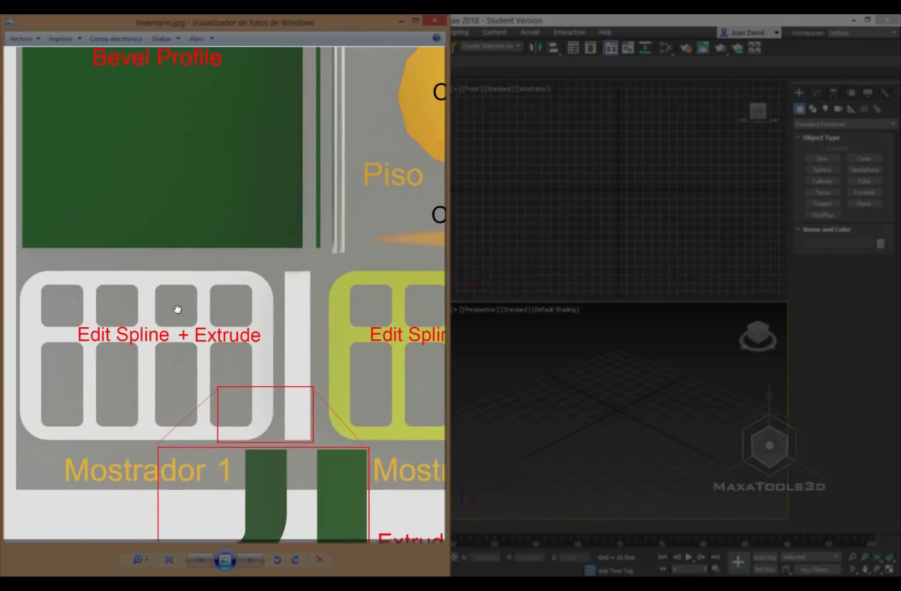
scroll(89, 396, "up", 1)
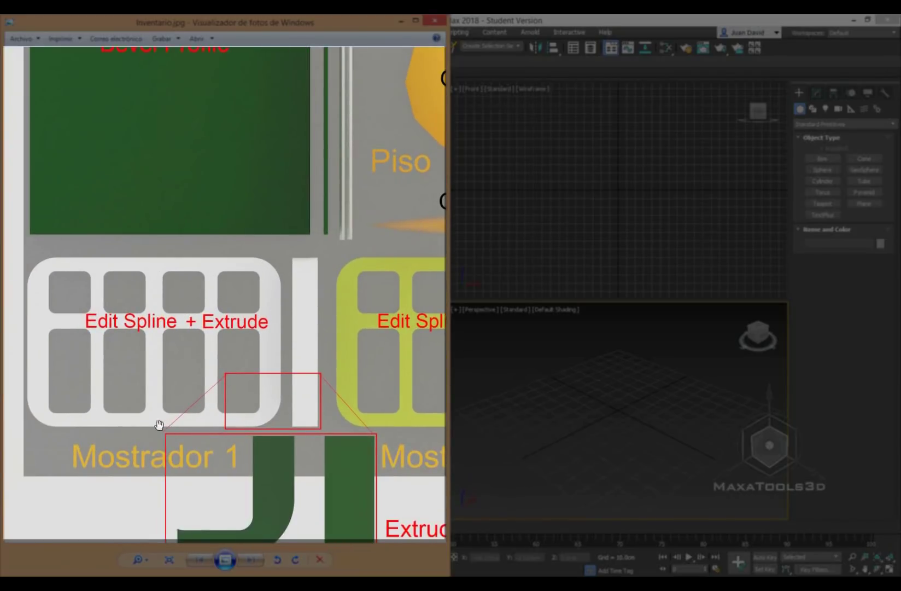
left_click_drag(315, 283, 170, 287)
left_click_drag(235, 284, 154, 281)
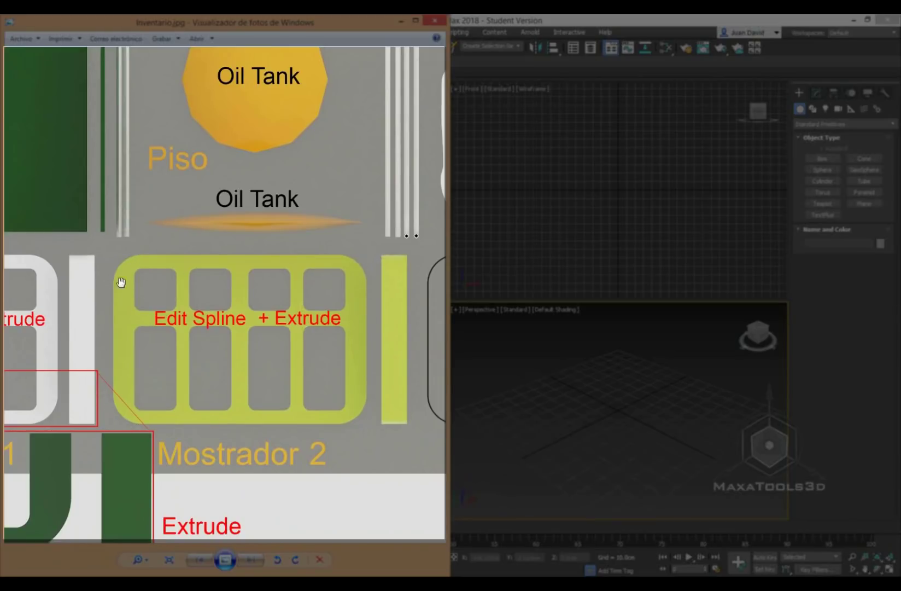
left_click_drag(383, 350, 240, 339)
mouse_move(388, 323)
left_mouse_down()
mouse_move(248, 312)
mouse_move(257, 276)
left_mouse_up()
scroll(257, 312, "down", 2)
scroll(273, 328, "up", 1)
scroll(134, 359, "up", 1)
scroll(210, 308, "down", 1)
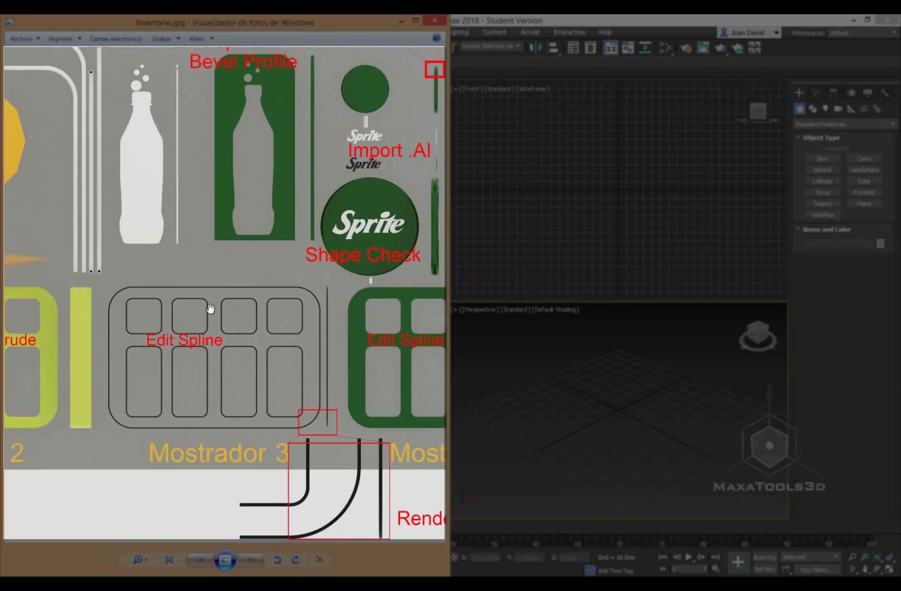
mouse_move(197, 293)
left_mouse_down()
mouse_move(323, 293)
mouse_move(333, 306)
mouse_move(367, 309)
left_mouse_up()
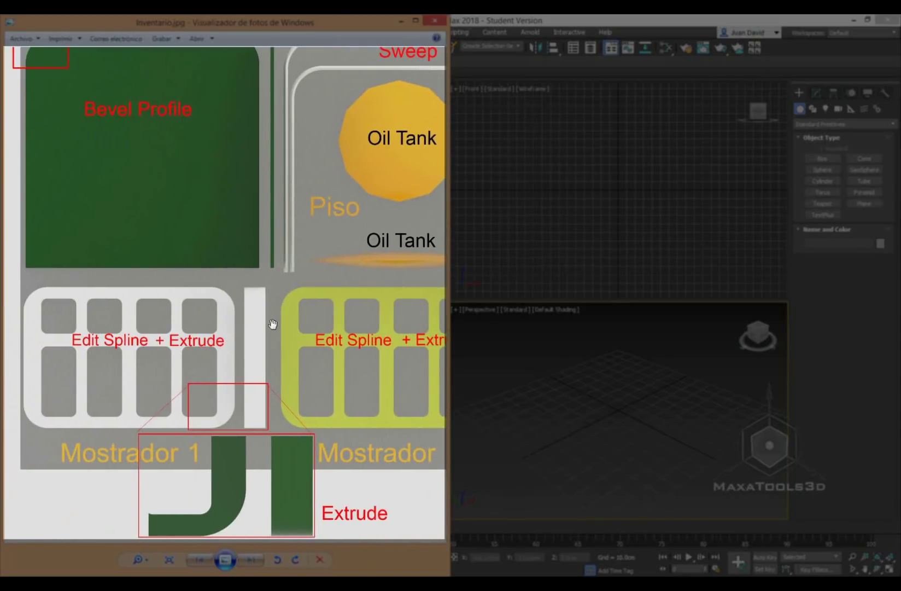
scroll(257, 290, "up", 2)
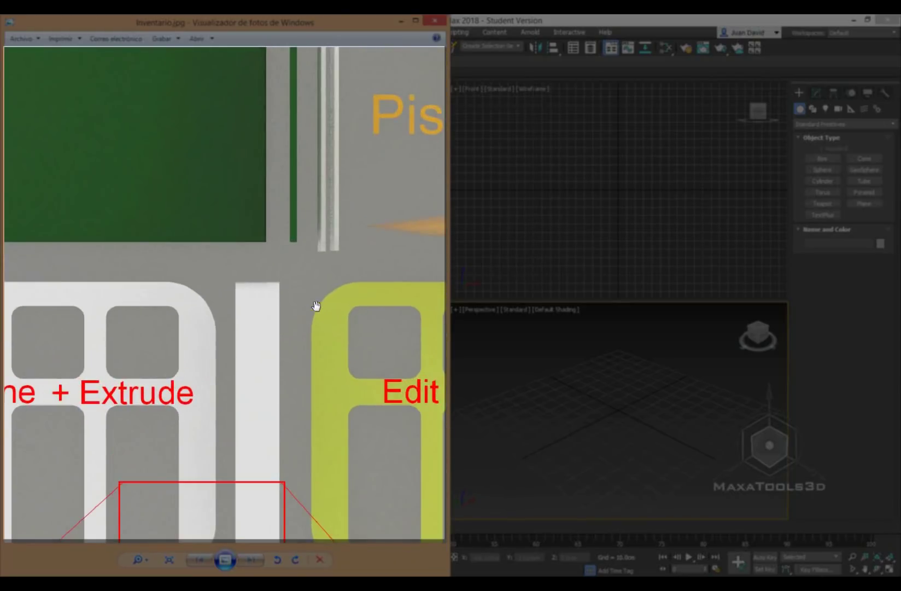
left_click_drag(316, 305, 229, 317)
scroll(214, 309, "down", 1)
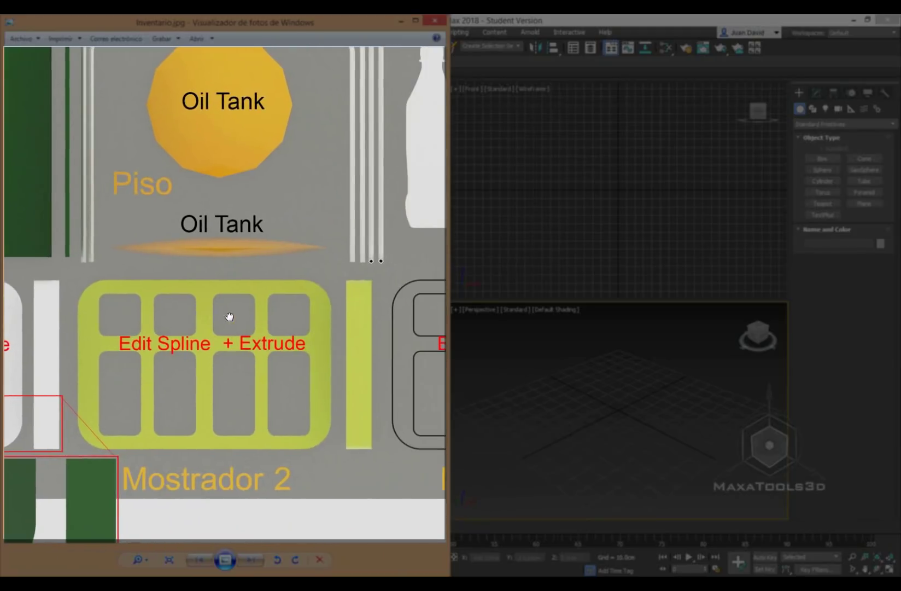
left_click_drag(354, 297, 195, 294)
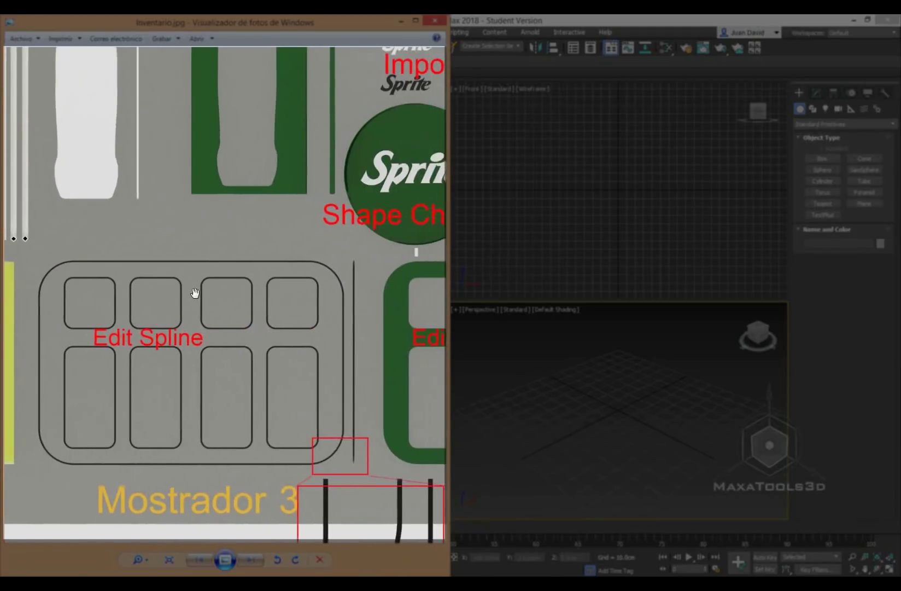
scroll(274, 282, "up", 1)
scroll(235, 277, "down", 1)
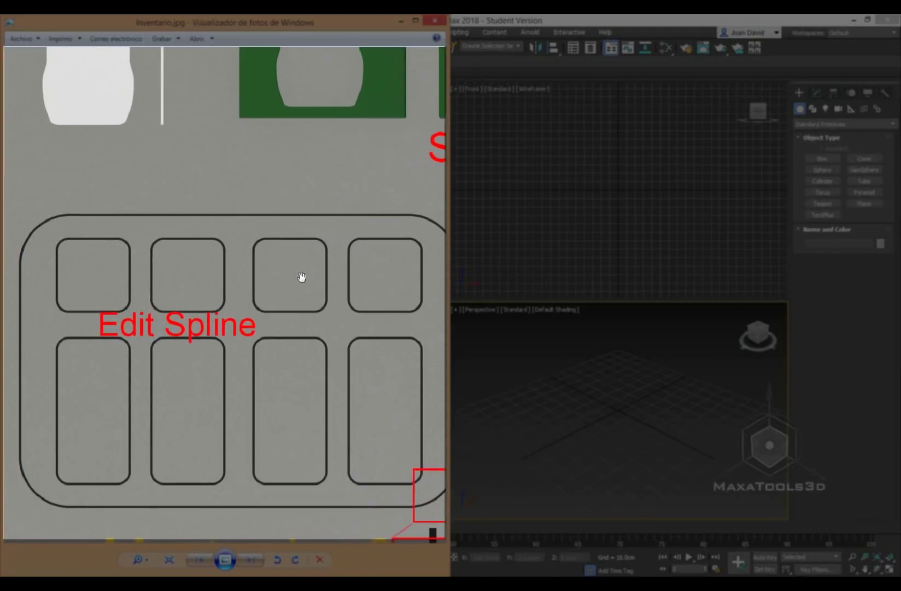
scroll(302, 278, "down", 1)
scroll(302, 323, "down", 1)
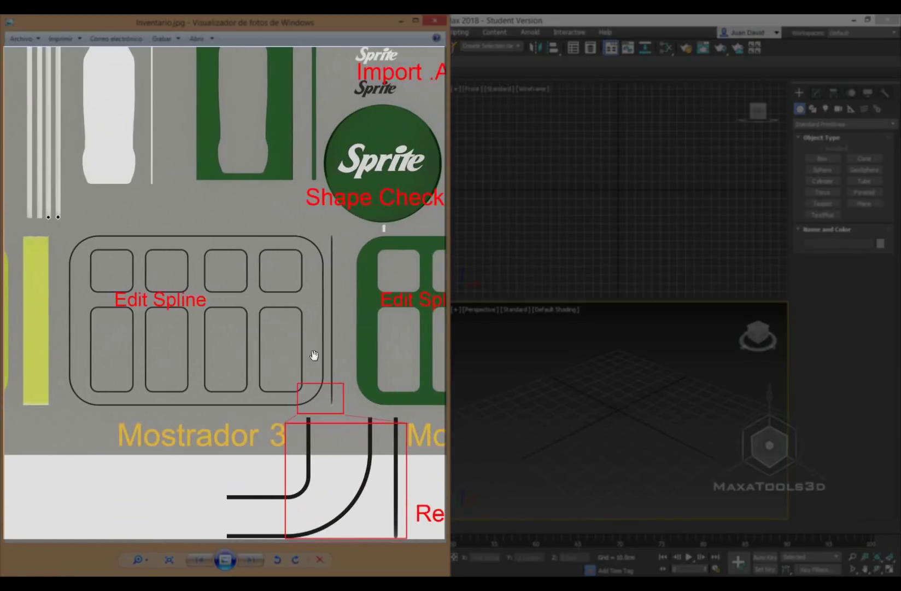
left_click_drag(314, 356, 235, 332)
scroll(290, 468, "down", 2)
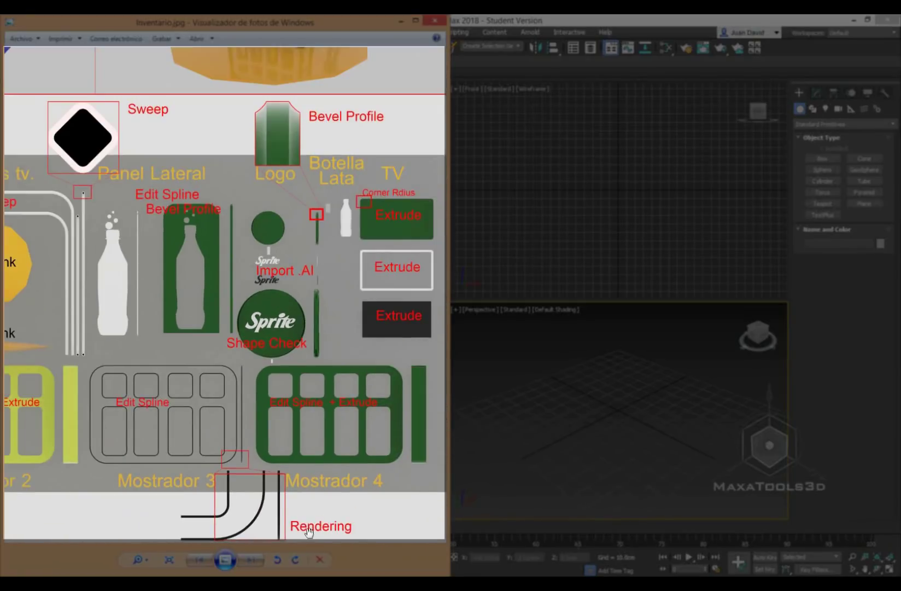
scroll(296, 347, "up", 1)
scroll(268, 206, "up", 3)
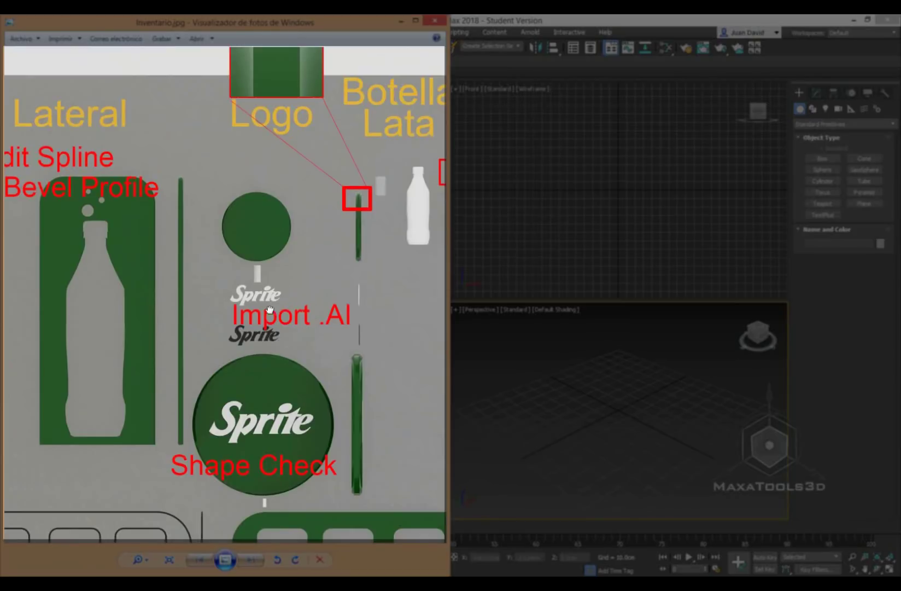
scroll(269, 309, "up", 2)
scroll(323, 322, "down", 1)
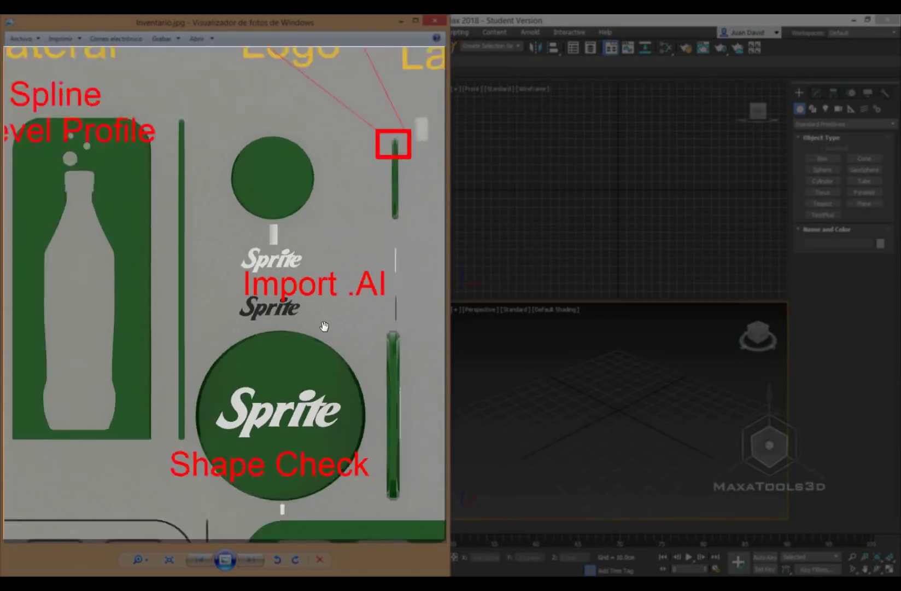
scroll(324, 326, "down", 1)
mouse_move(329, 353)
left_mouse_down()
mouse_move(328, 314)
mouse_move(272, 353)
left_mouse_up()
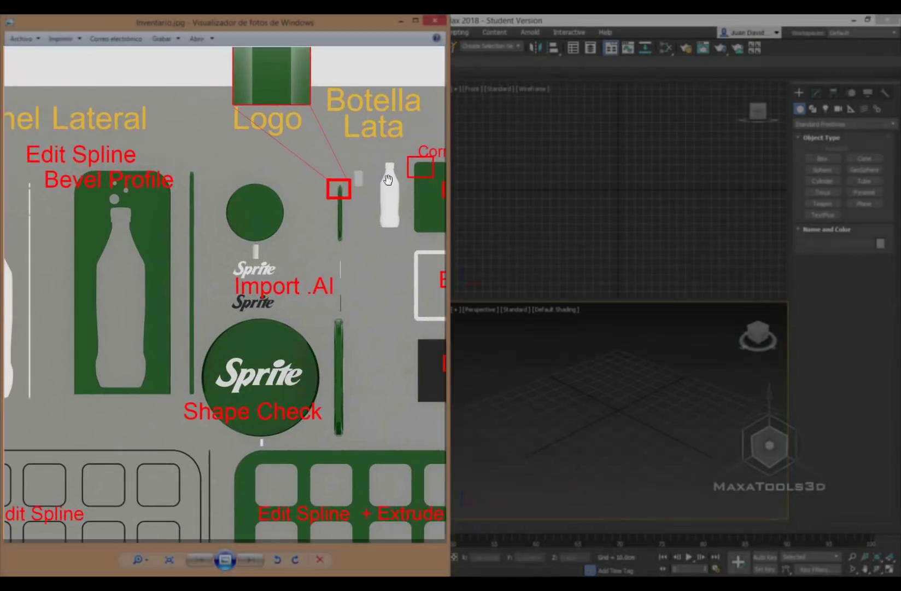
- Pan over the Sweep diamond, Bevel Profile shape, Logo and Botella Lata parts
scroll(295, 221, "down", 1)
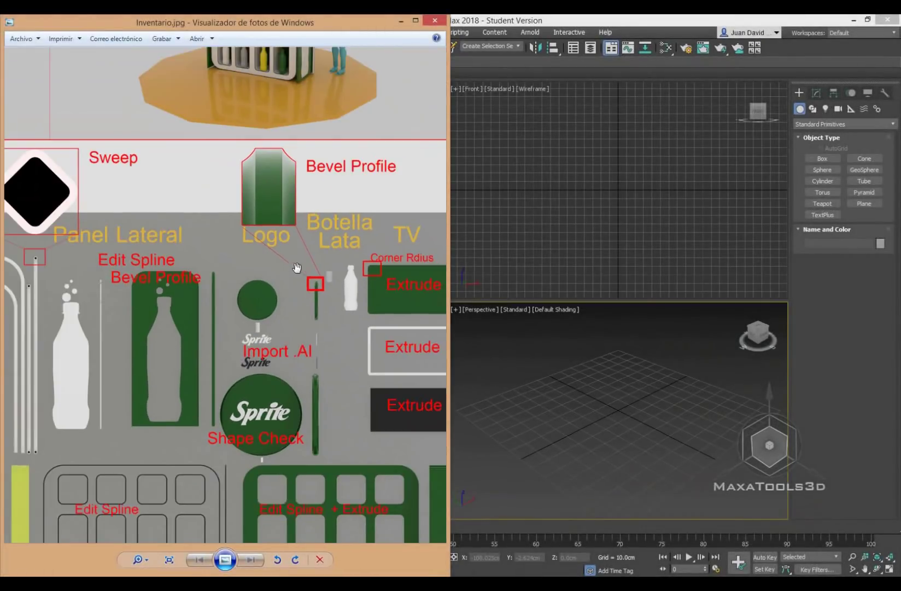
left_click_drag(253, 280, 317, 298)
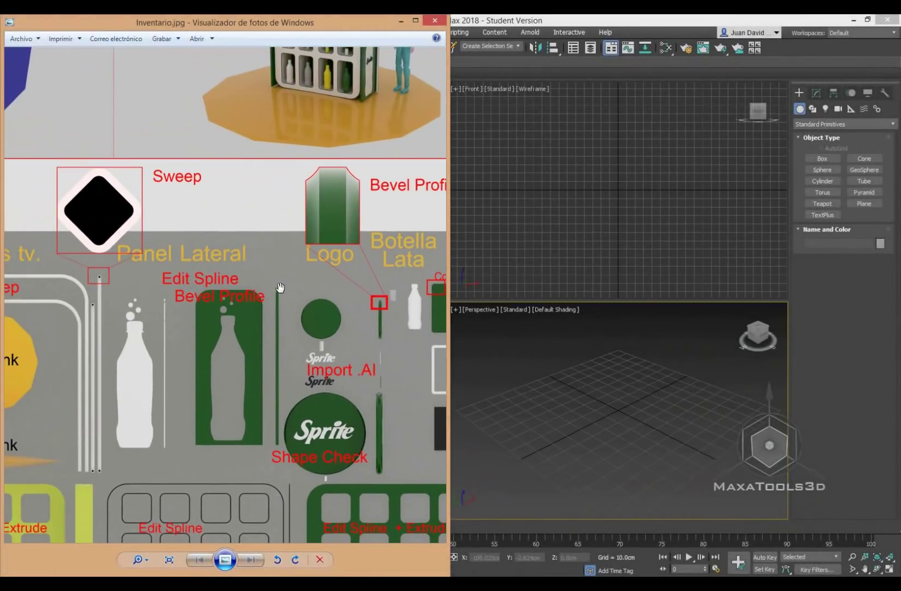
scroll(312, 267, "up", 1)
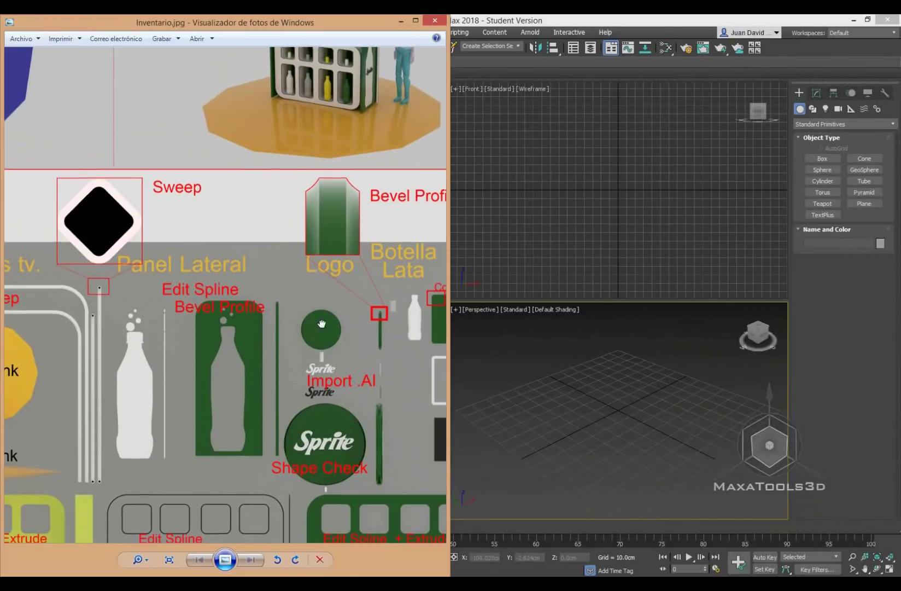
scroll(328, 246, "up", 1)
scroll(342, 229, "up", 1)
scroll(241, 266, "up", 1)
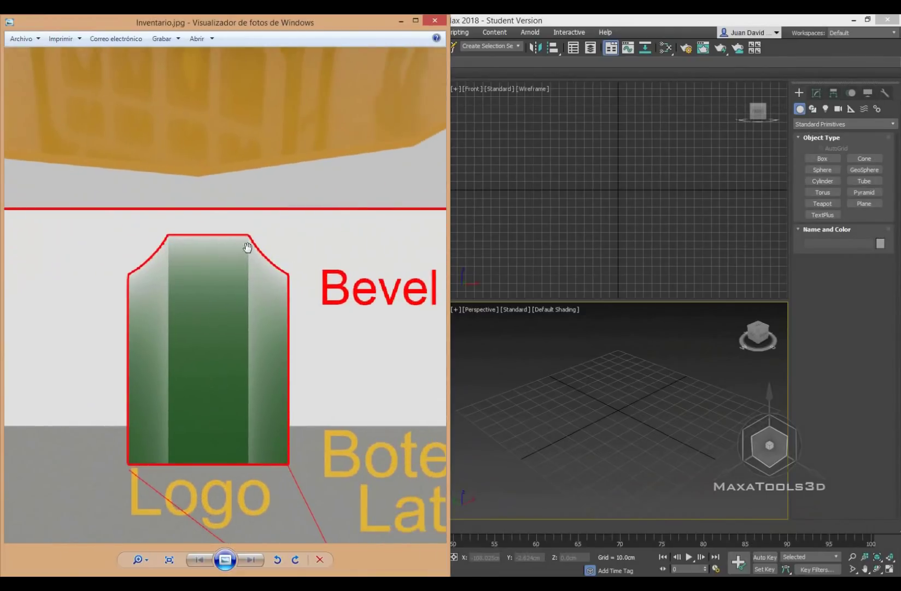
scroll(312, 302, "down", 1)
scroll(304, 300, "down", 2)
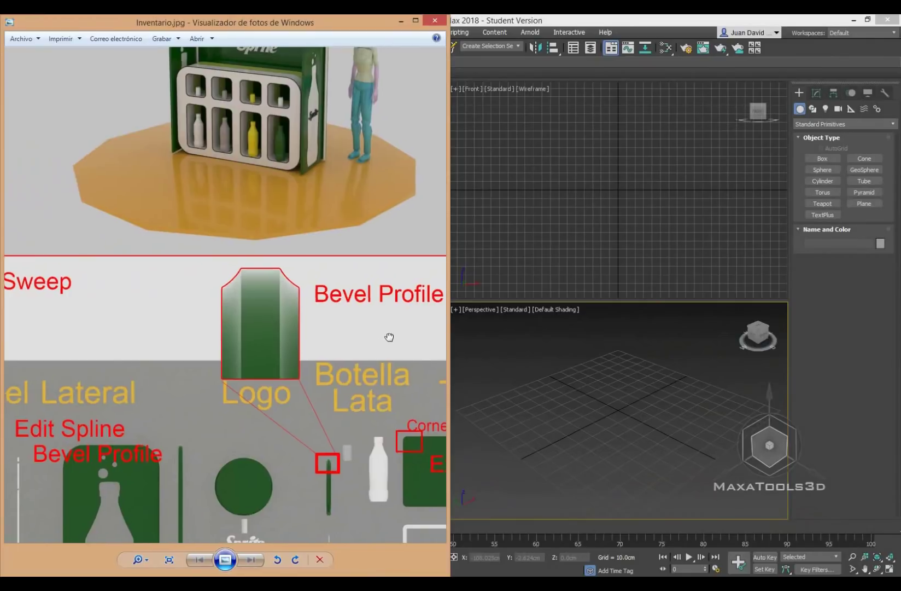
mouse_move(389, 337)
left_mouse_down()
mouse_move(195, 278)
mouse_move(36, 285)
mouse_move(442, 282)
left_mouse_up()
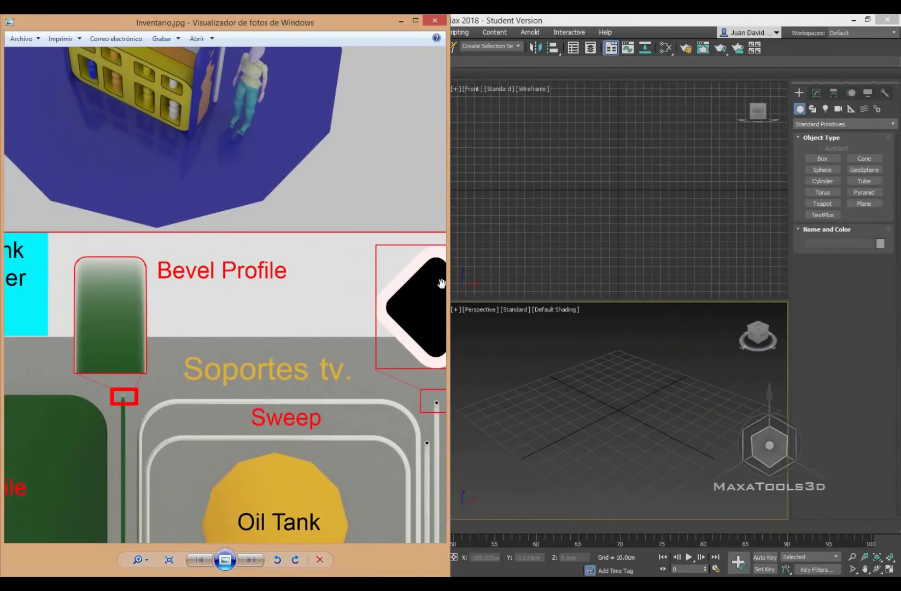
left_click_drag(208, 310, 296, 305)
scroll(208, 273, "up", 2)
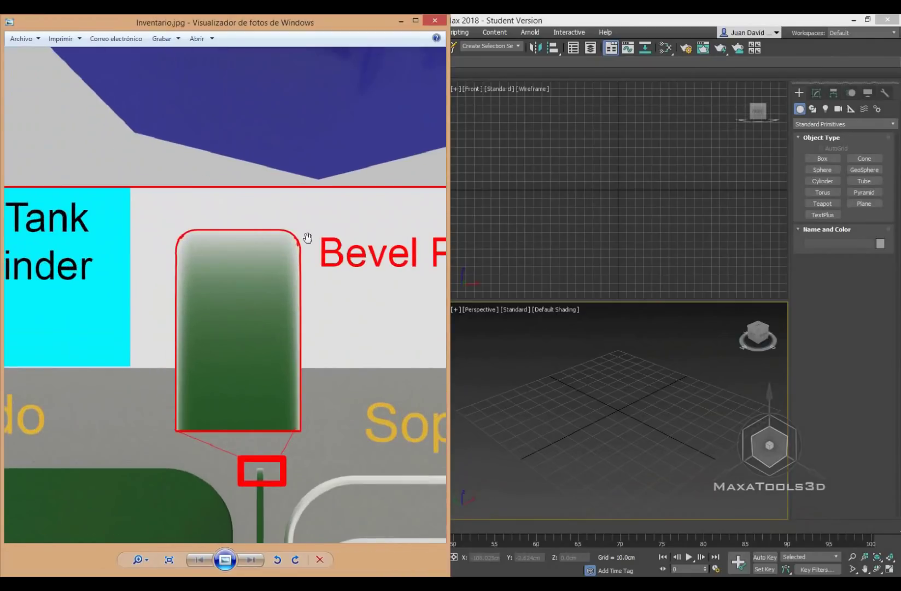
scroll(311, 277, "down", 2)
scroll(242, 275, "down", 2)
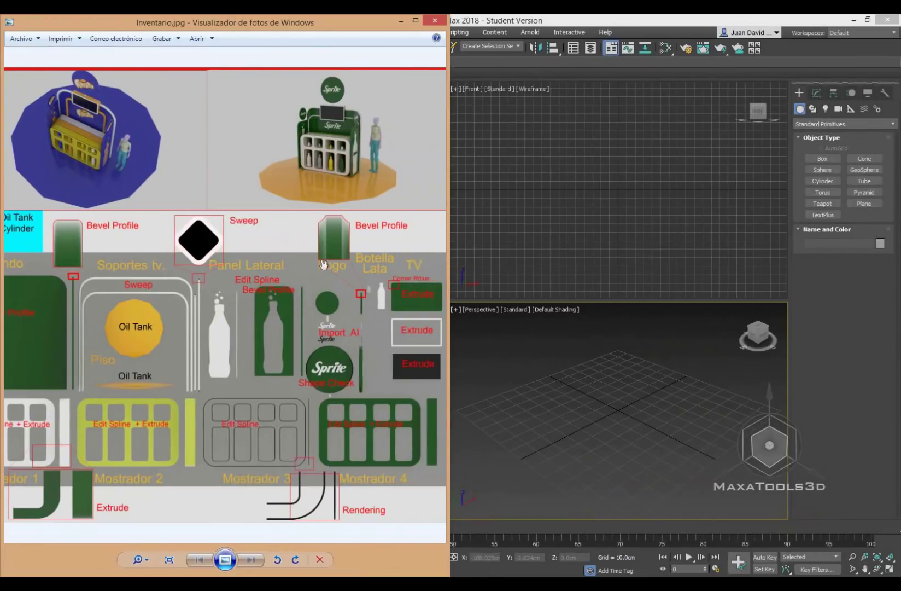
scroll(324, 264, "up", 2)
scroll(324, 263, "up", 1)
scroll(323, 256, "down", 2)
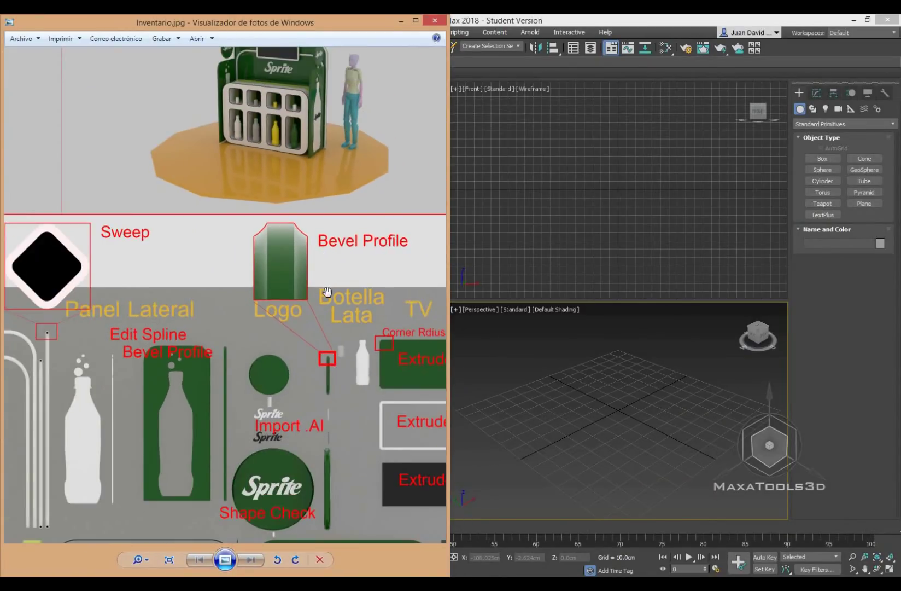
left_click_drag(315, 284, 257, 231)
scroll(304, 317, "up", 2)
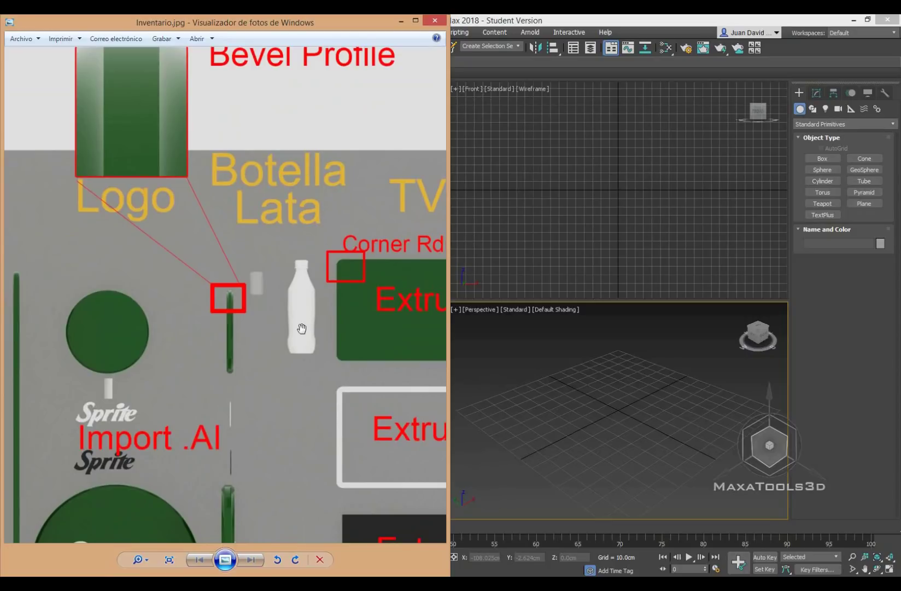
scroll(295, 298, "up", 2)
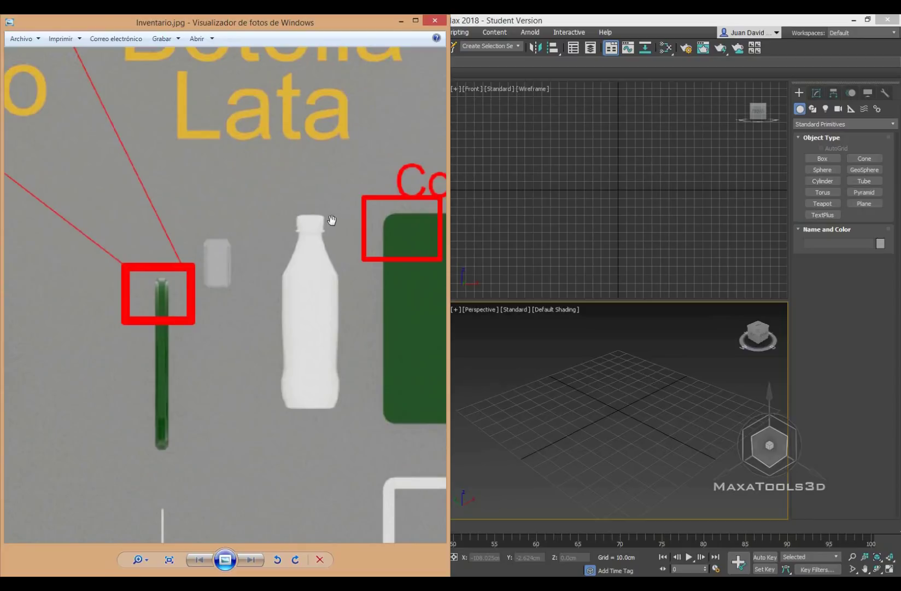
- Zoom out to survey the whole inventory sheet and reframe it
scroll(315, 237, "down", 1)
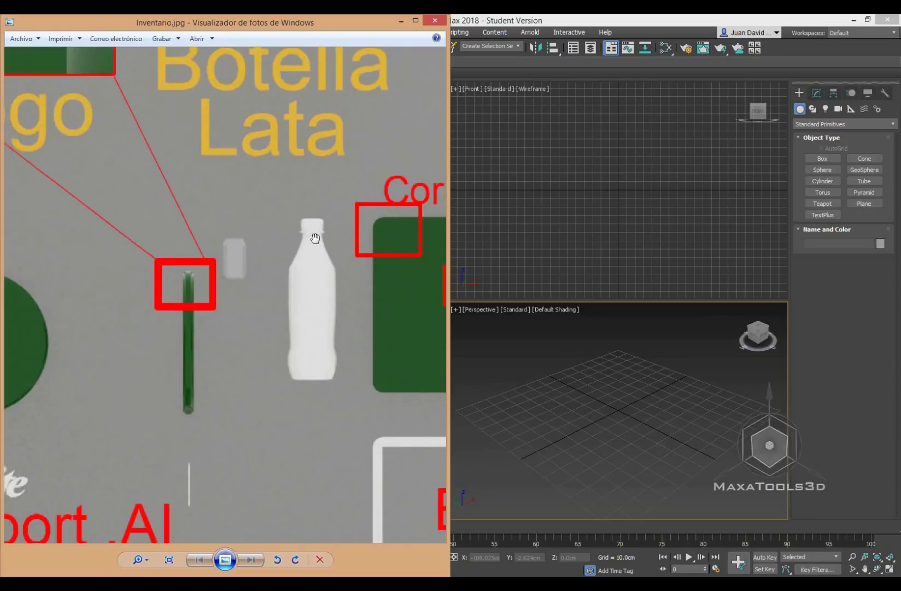
scroll(315, 238, "down", 2)
scroll(316, 257, "down", 1)
scroll(316, 279, "down", 1)
scroll(316, 297, "down", 1)
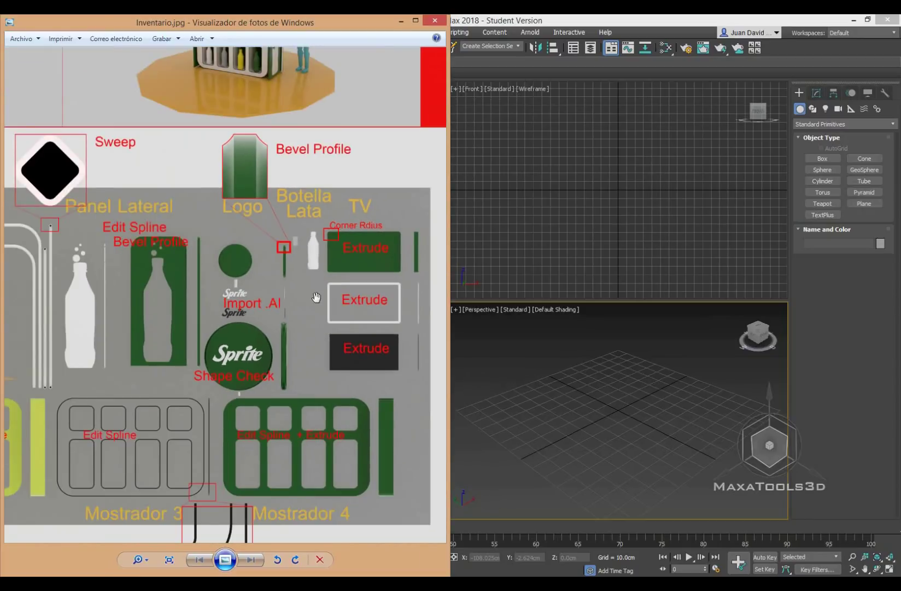
scroll(316, 297, "down", 1)
scroll(313, 302, "down", 1)
scroll(310, 308, "down", 1)
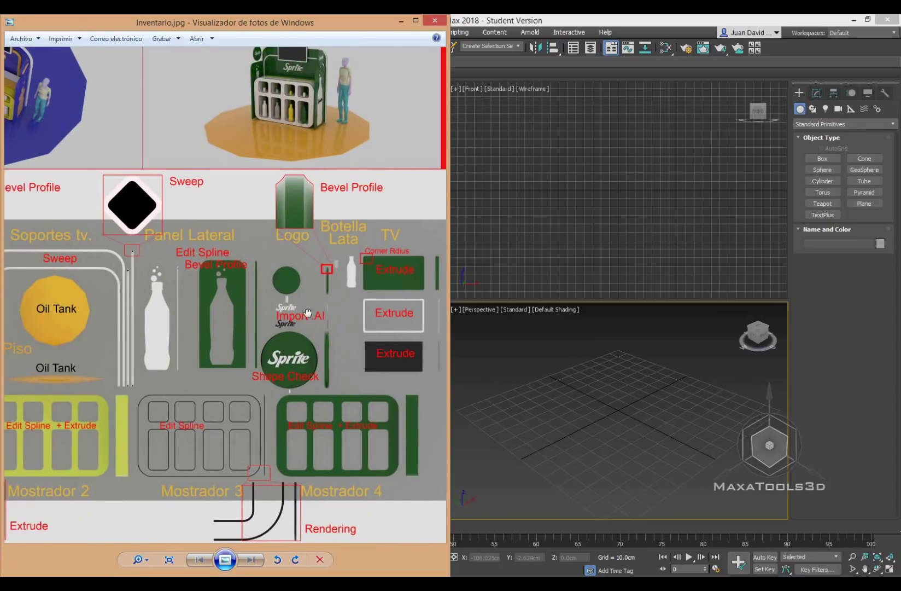
scroll(308, 313, "down", 2)
scroll(12, 244, "up", 1)
scroll(17, 241, "up", 1)
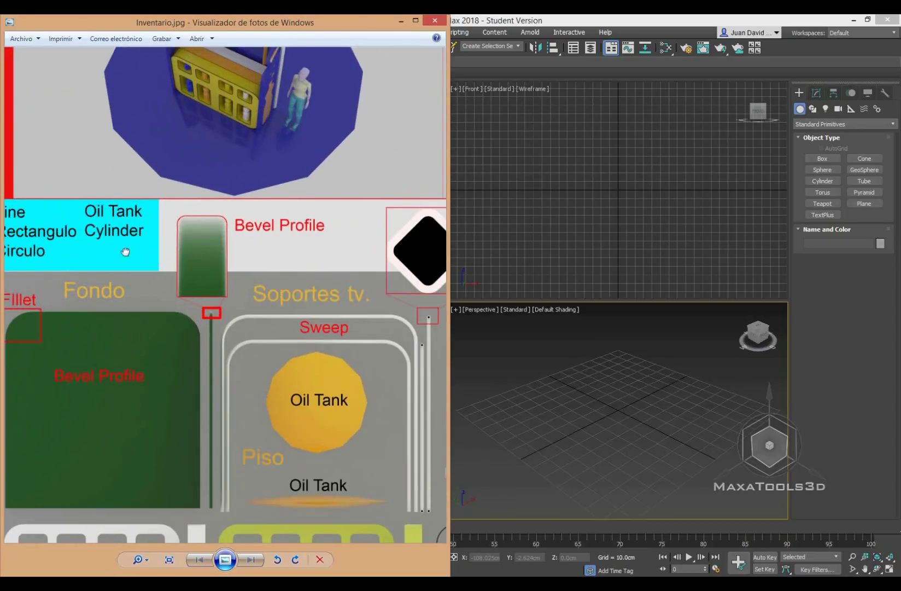
scroll(124, 251, "up", 2)
scroll(40, 240, "up", 1)
left_click_drag(39, 240, 44, 163)
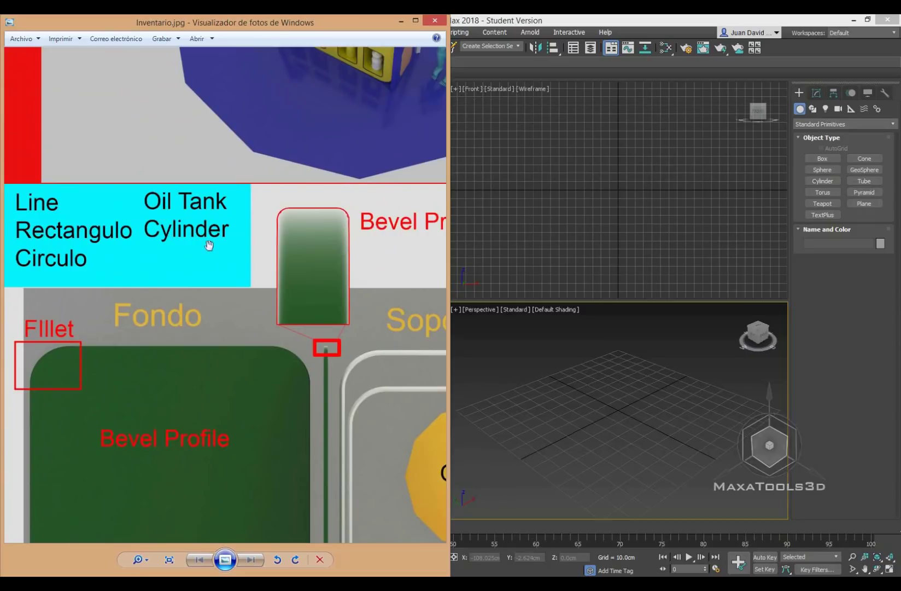
- Frame the rendered Sprite stand with its human scale figure
scroll(170, 241, "down", 1)
scroll(168, 241, "down", 2)
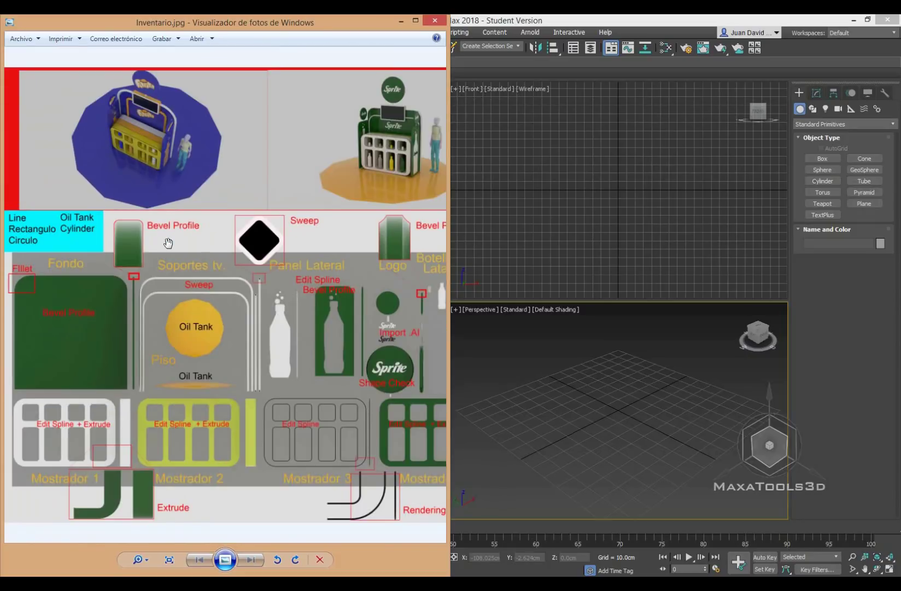
scroll(168, 242, "down", 1)
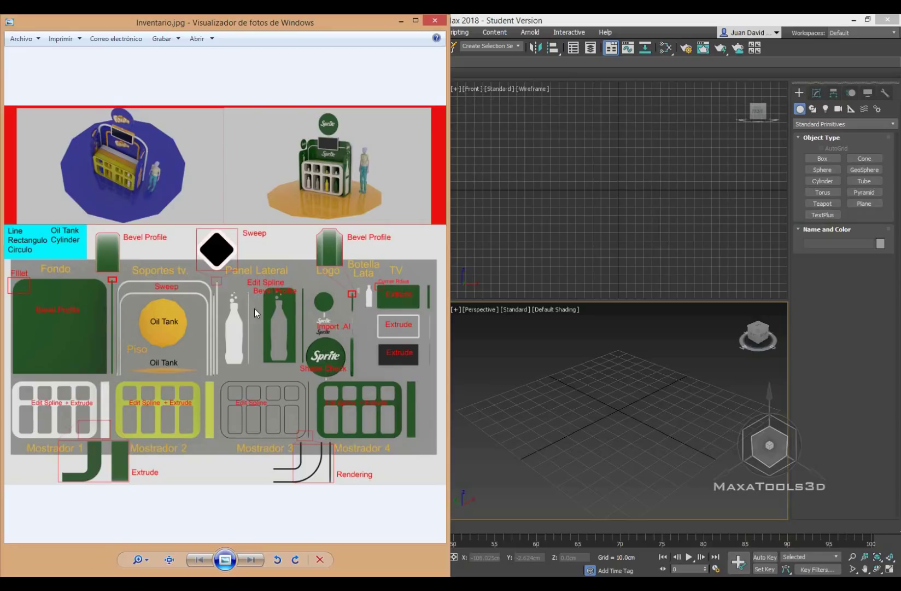
scroll(354, 130, "up", 2)
scroll(306, 299, "up", 1)
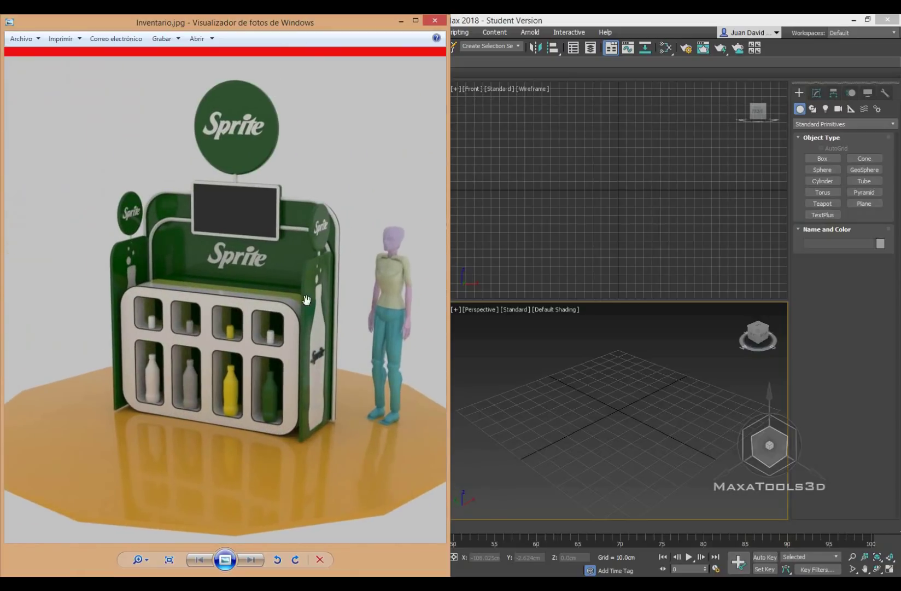
left_click_drag(269, 273, 203, 167)
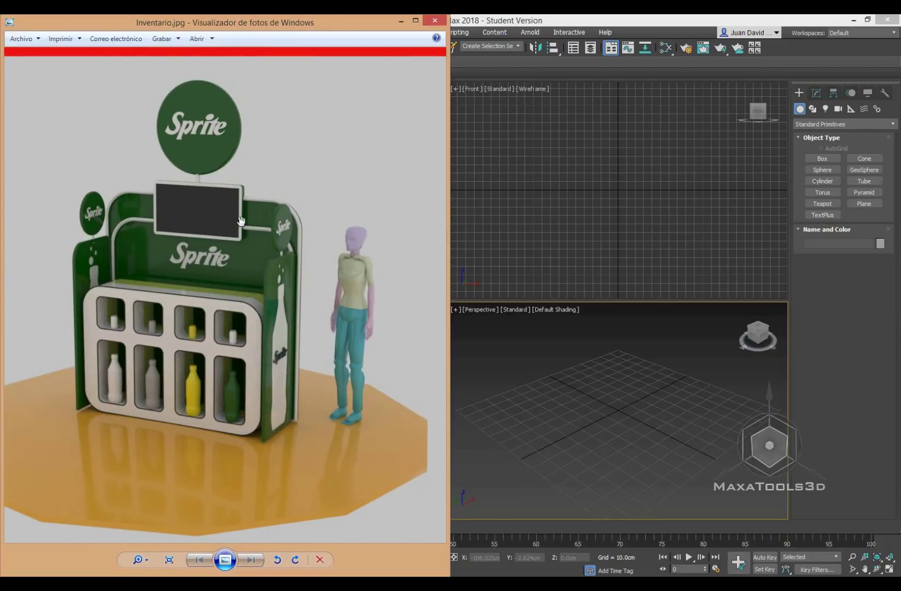
scroll(230, 220, "up", 2)
scroll(224, 218, "down", 1)
scroll(224, 218, "down", 1)
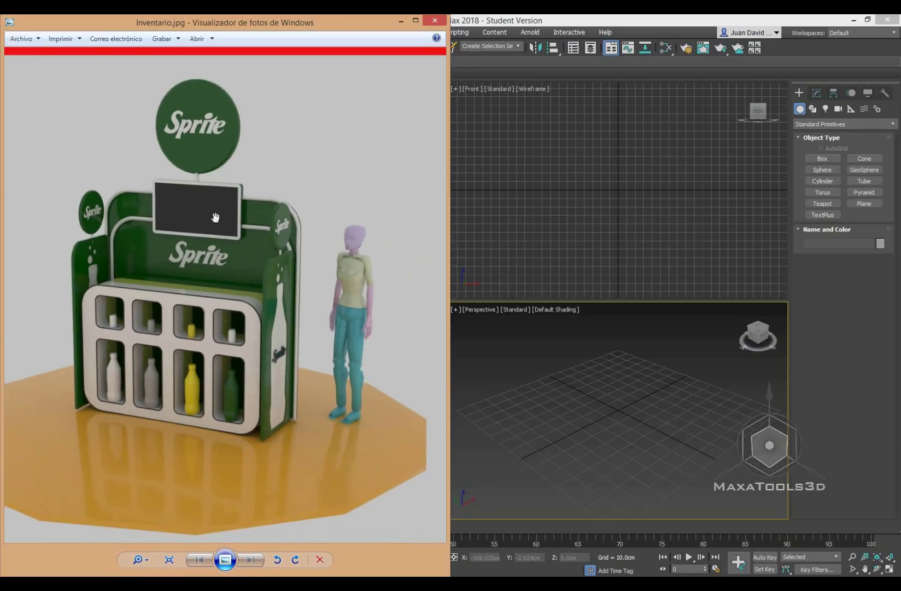
scroll(220, 216, "up", 1)
left_click_drag(219, 216, 220, 210)
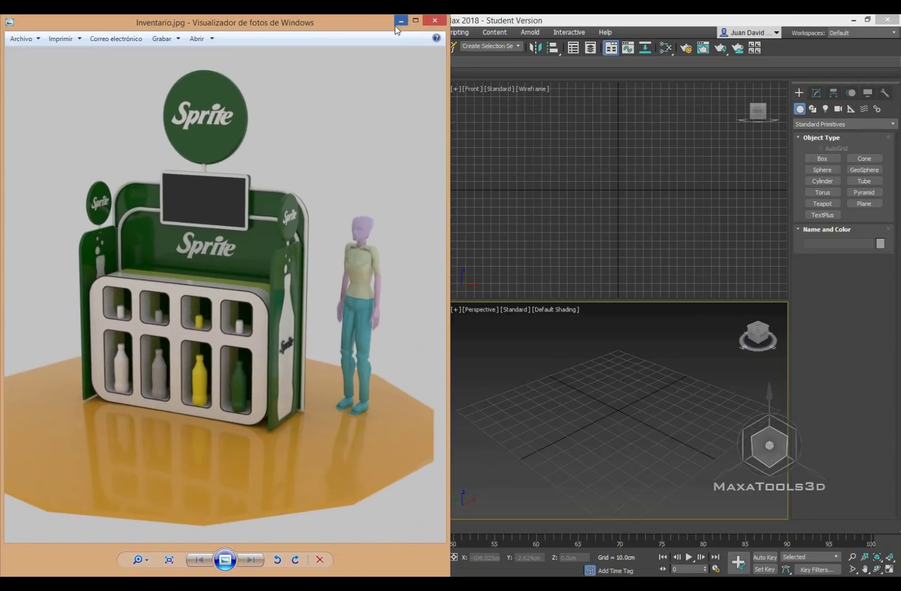
- Create a tall flat plane in the Front viewport, redrawing it after an undo
left_click(856, 199)
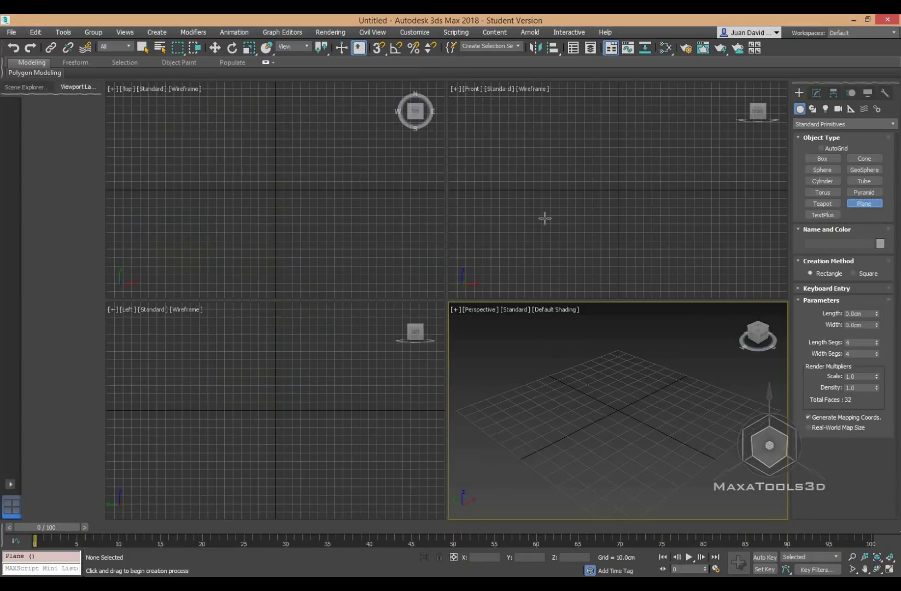
left_click_drag(567, 101, 658, 229)
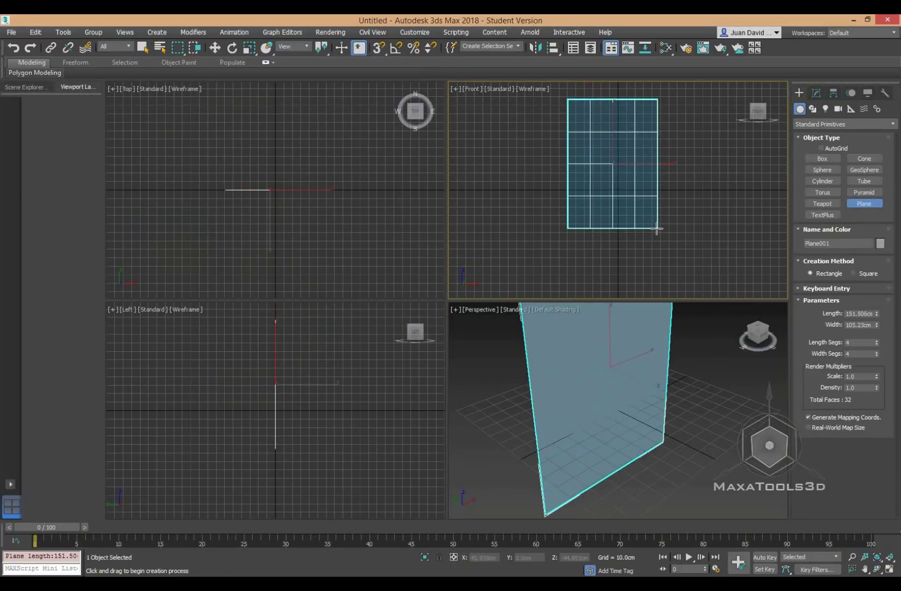
key("ctrl+z")
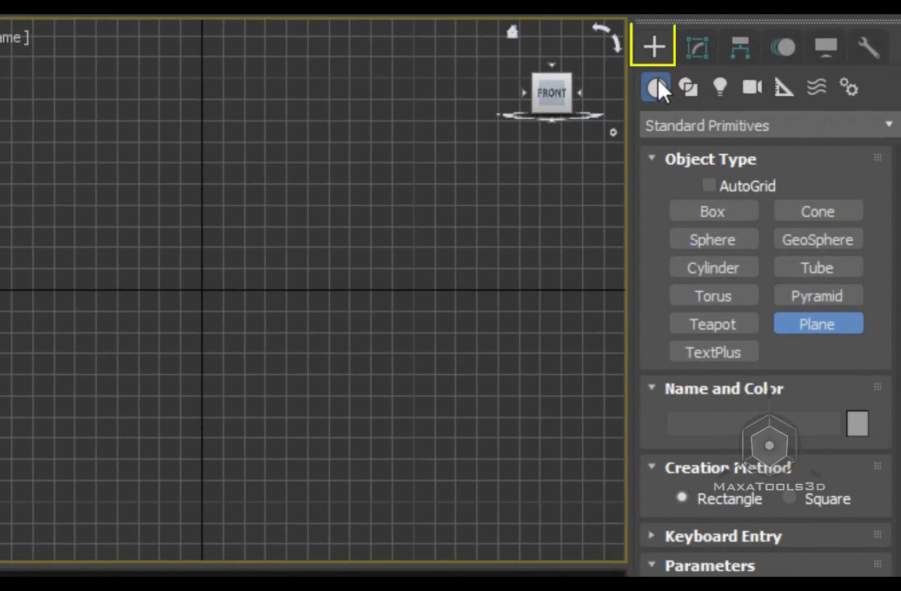
mouse_move(77, 79)
left_mouse_down()
mouse_move(288, 411)
mouse_move(323, 490)
left_mouse_up()
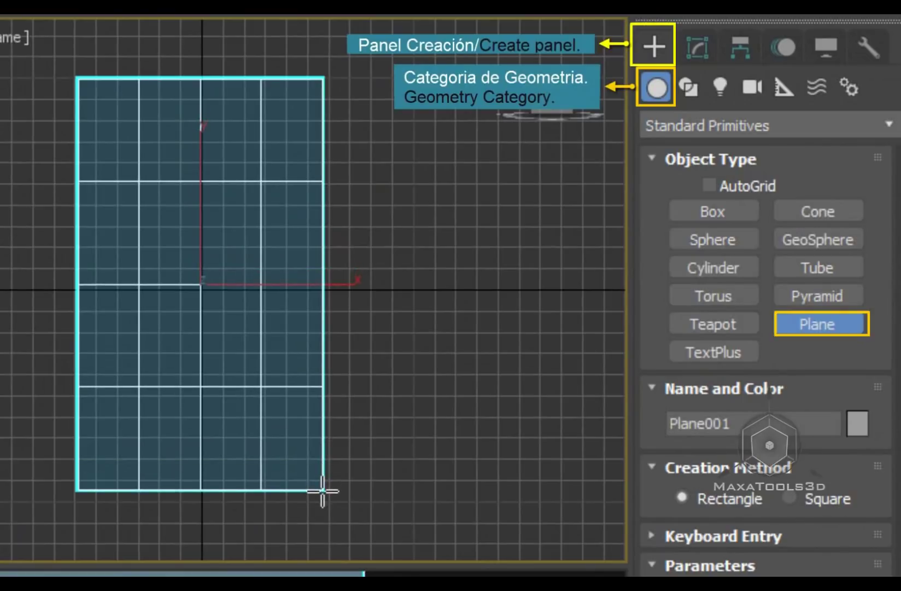
middle_click_drag(437, 303, 171, 298)
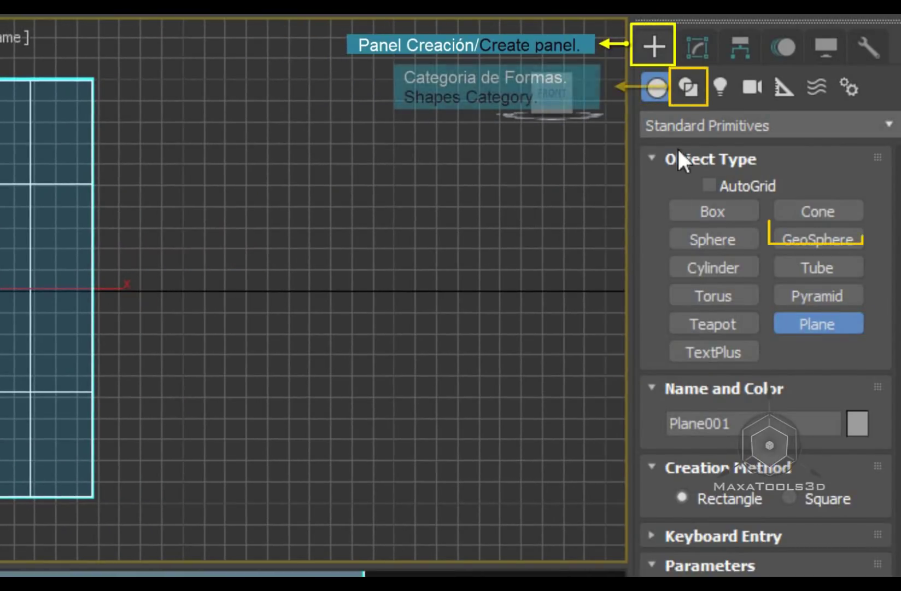
- Draw a rectangle spline beside the plane, then maximize and orbit the Perspective view
left_click(688, 88)
left_click(815, 234)
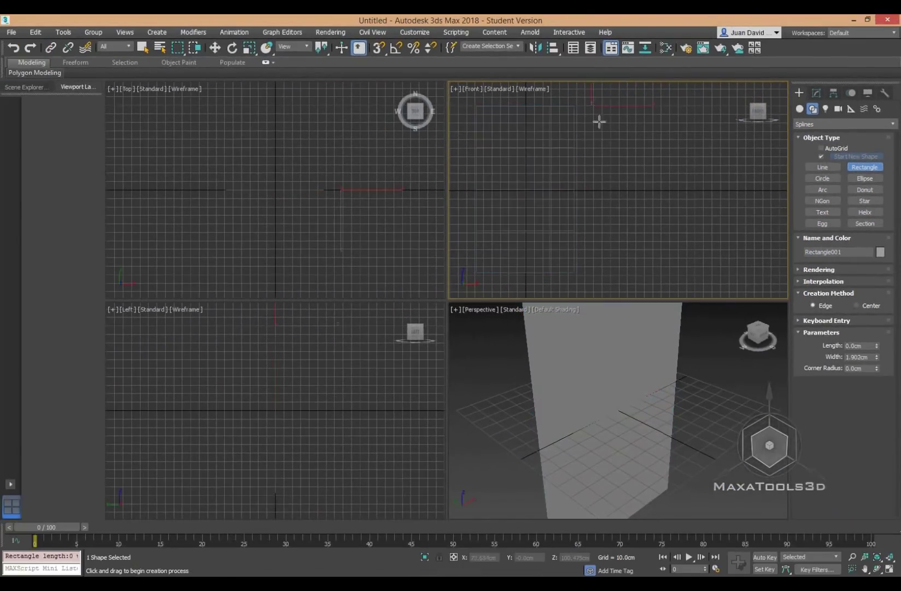
mouse_move(590, 106)
left_mouse_down()
mouse_move(678, 215)
mouse_move(693, 268)
left_mouse_up()
key("alt+w")
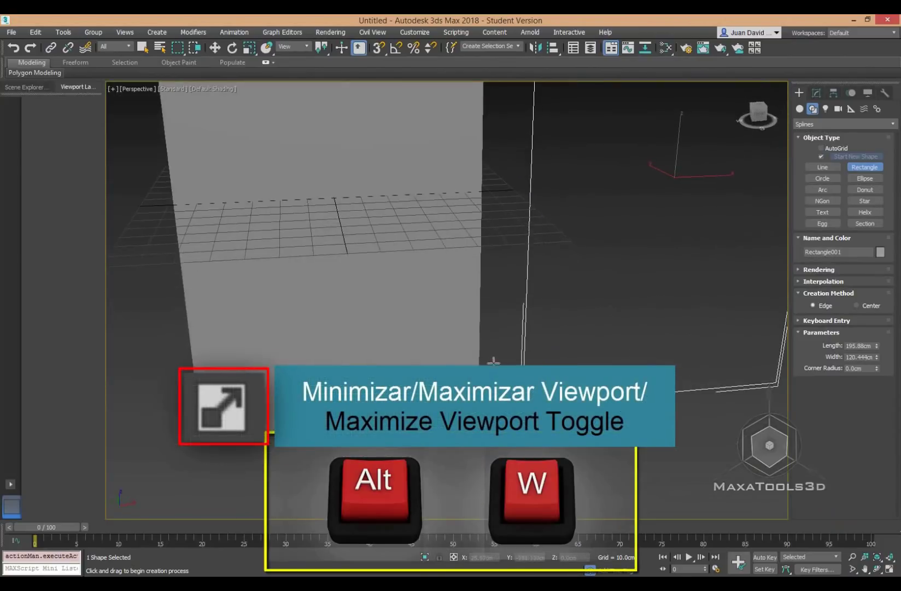
middle_click_drag(460, 362, 474, 361, "alt")
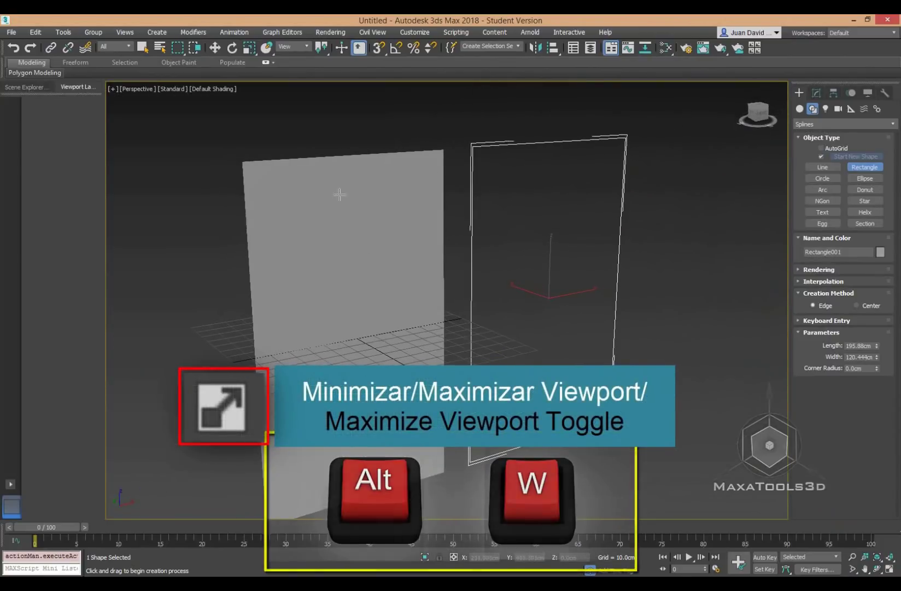
middle_click_drag(338, 196, 376, 154, "alt")
right_click(376, 155)
left_click_drag(378, 131, 266, 233)
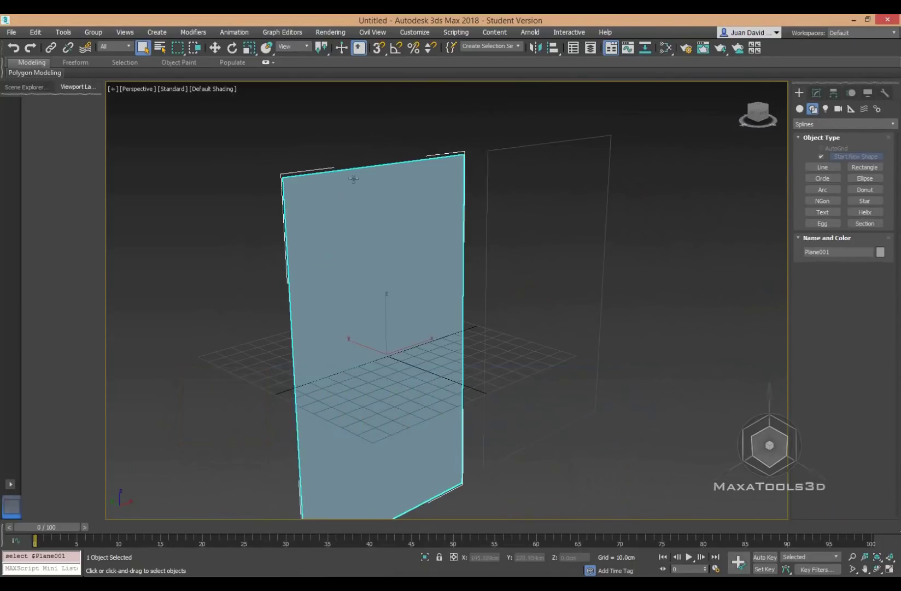
- Deselect, then reselect the rectangle and recenter the view on both objects
key("ctrl+d")
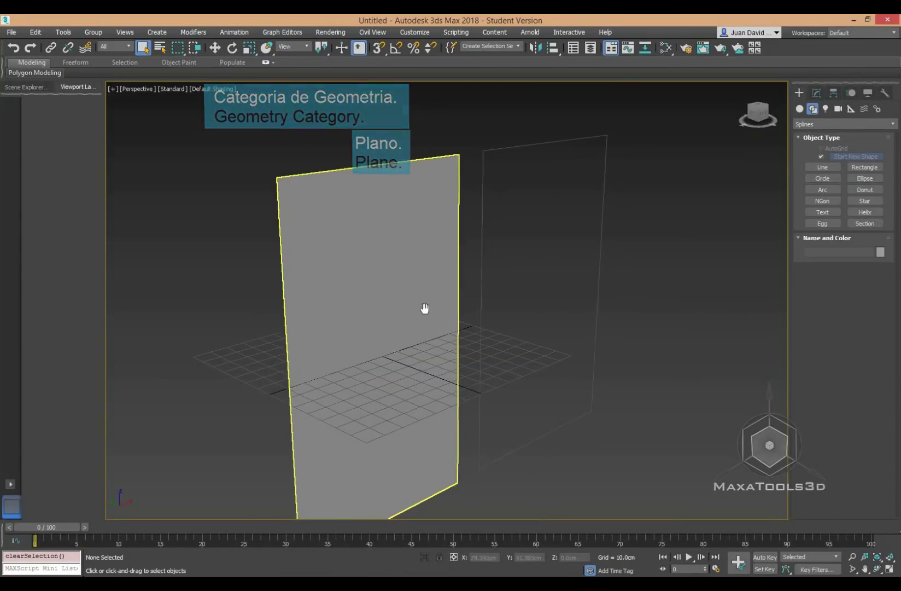
left_click(555, 141)
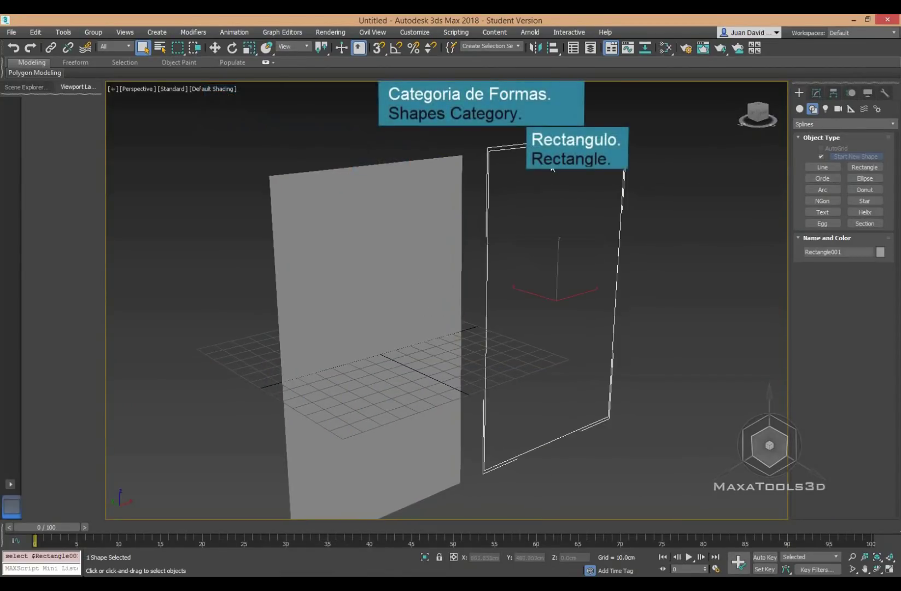
middle_click_drag(509, 147, 536, 169)
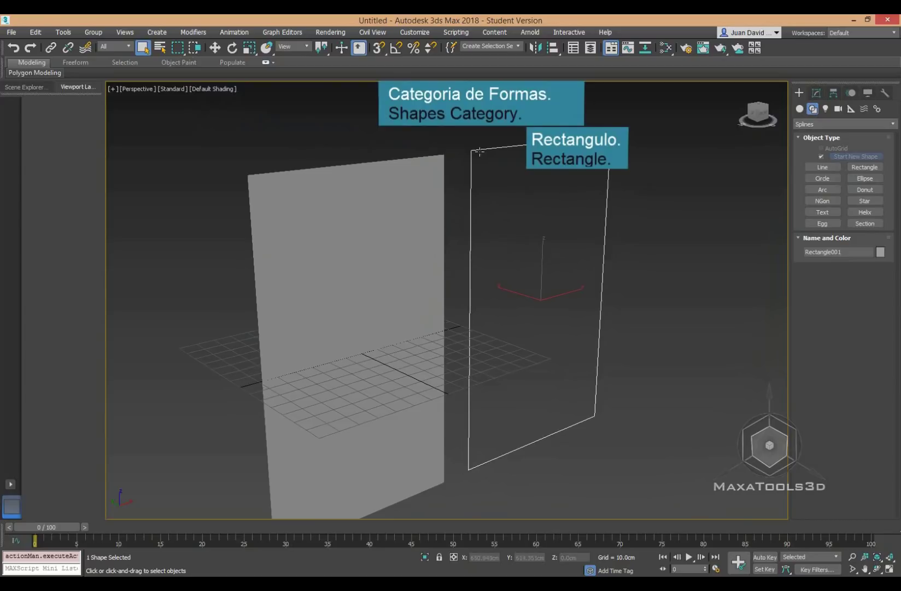
left_click_drag(573, 189, 521, 318)
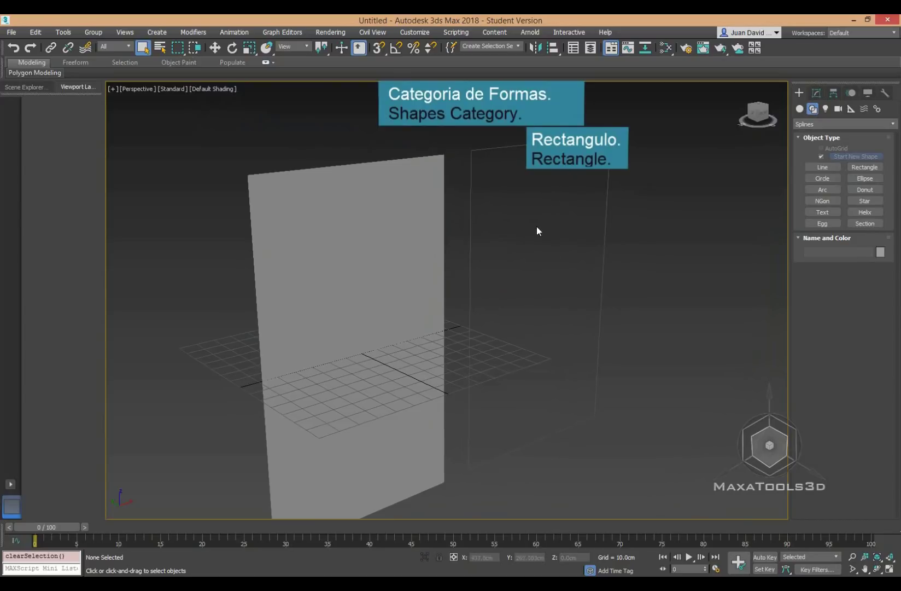
left_click_drag(621, 286, 481, 363)
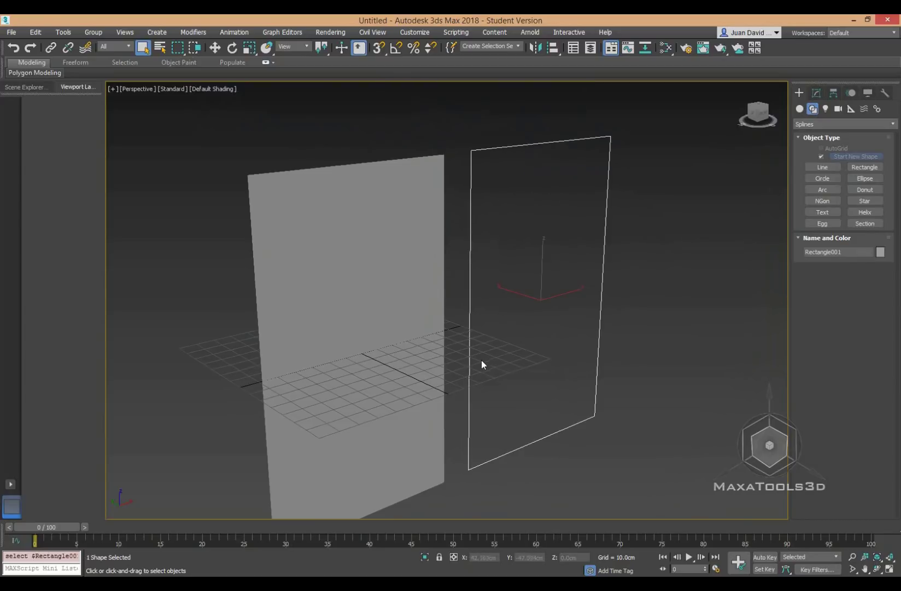
middle_click_drag(505, 332, 537, 275)
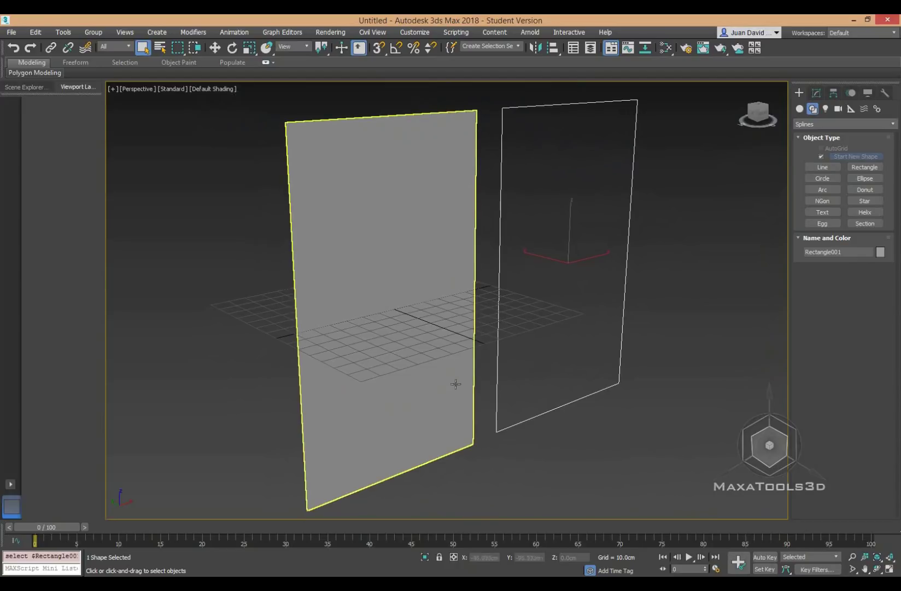
scroll(390, 233, "down", 3)
mouse_move(327, 568)
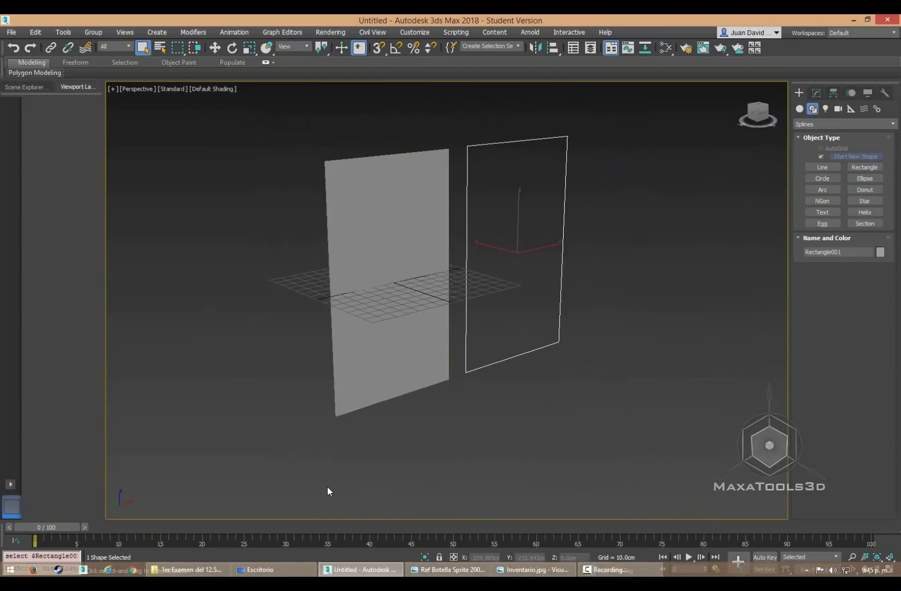
- Bring the Inventario.jpg inventory sheet forward and zoom in on it
left_click(533, 569)
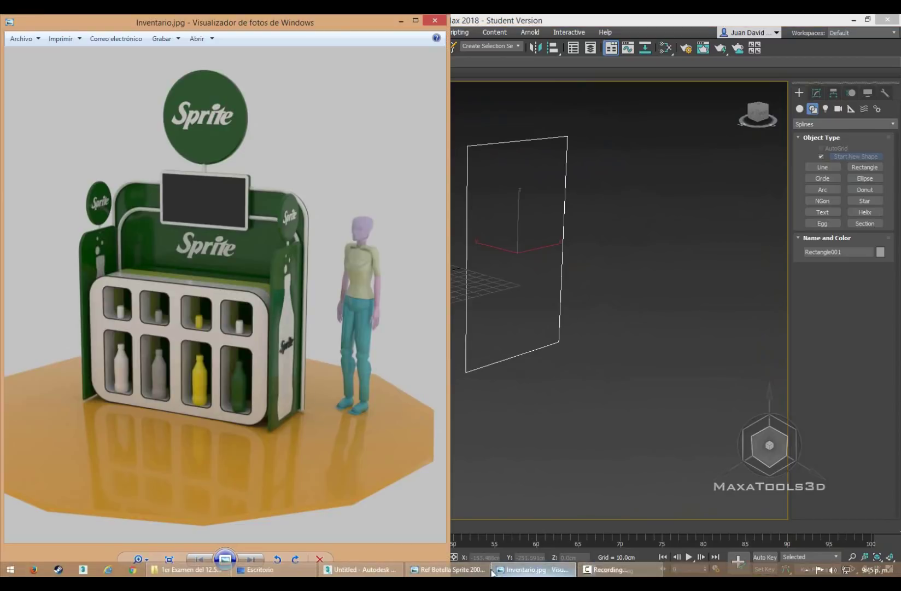
left_click(460, 568)
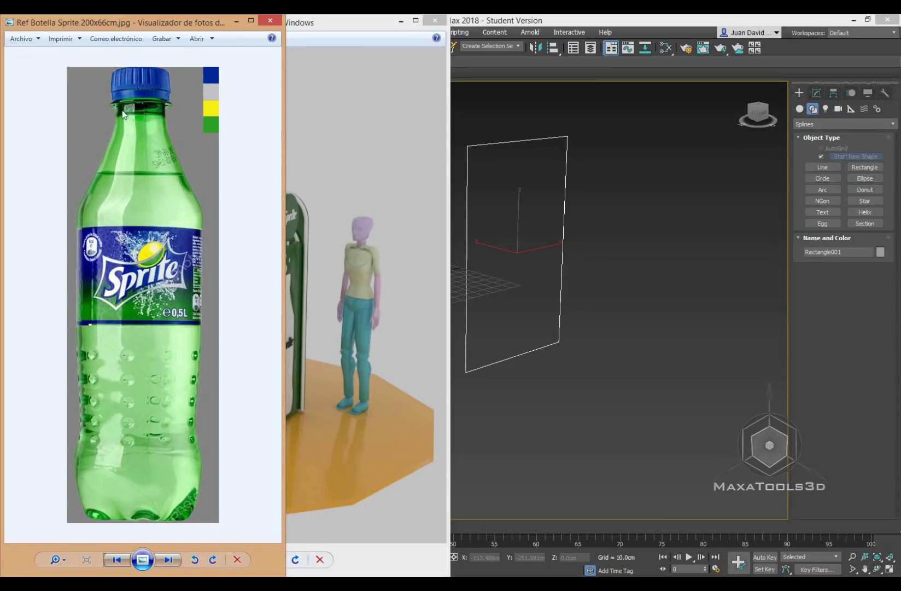
left_click(346, 340)
scroll(332, 357, "up", 2)
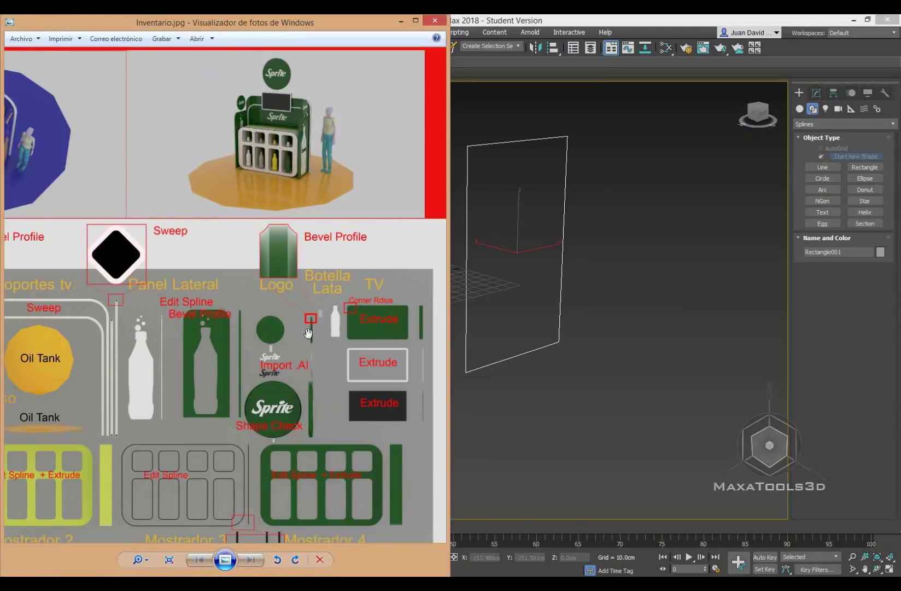
scroll(328, 350, "up", 2)
scroll(358, 264, "up", 2)
scroll(359, 264, "up", 2)
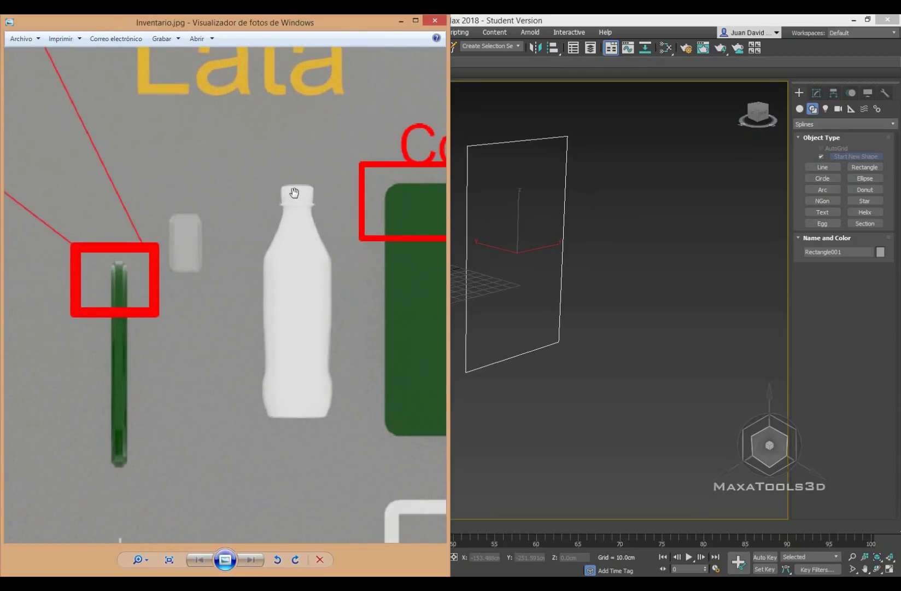
- Pan the inventory sheet to the bottle and Bevel Profile notes, then select the 3ds Max rectangle
scroll(290, 236, "down", 2)
scroll(125, 297, "down", 2)
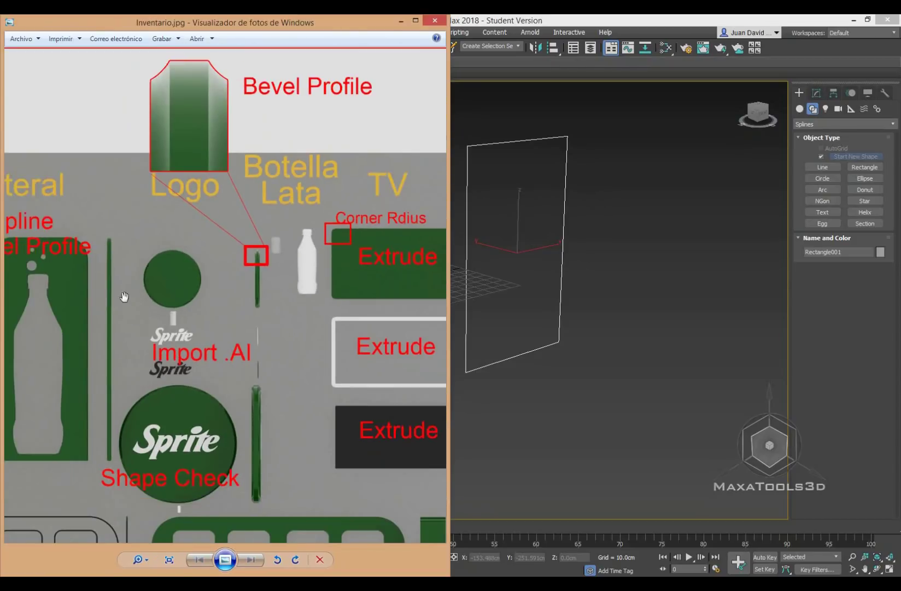
scroll(263, 246, "up", 2)
scroll(230, 234, "up", 2)
left_click_drag(230, 233, 296, 203)
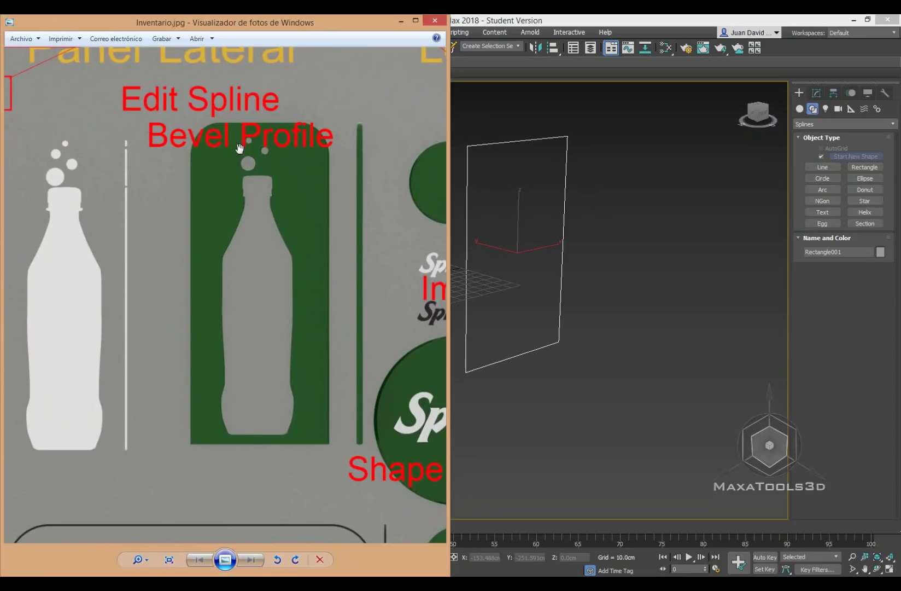
scroll(271, 262, "down", 2)
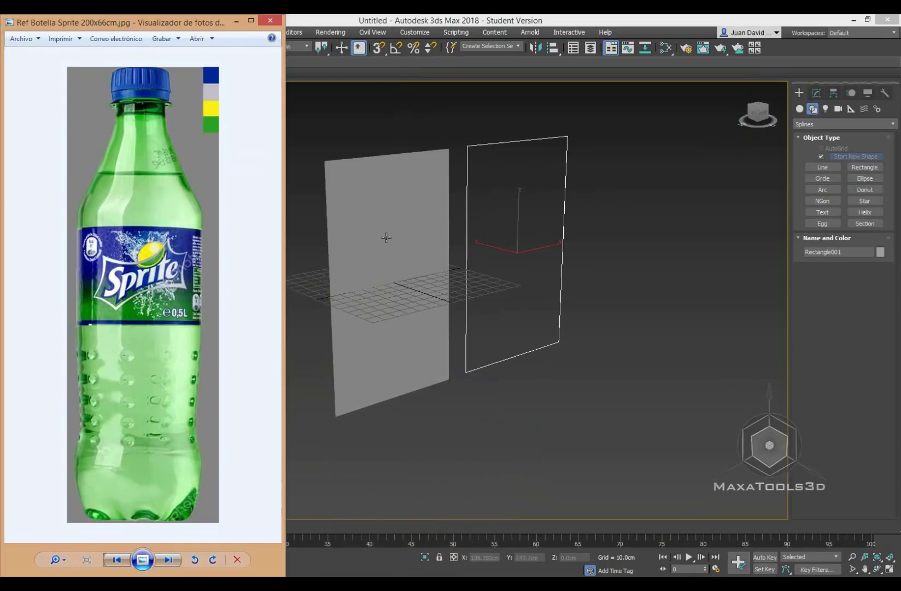
left_click(501, 224)
- Delete the selected rectangle spline from the scene
middle_click_drag(501, 224, 455, 234, "alt")
right_click(677, 295)
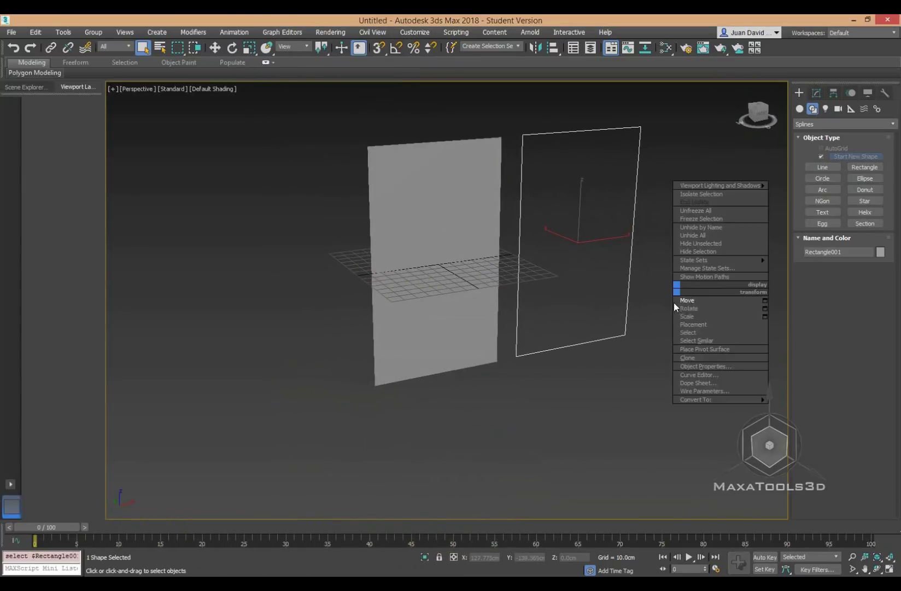
left_click(687, 301)
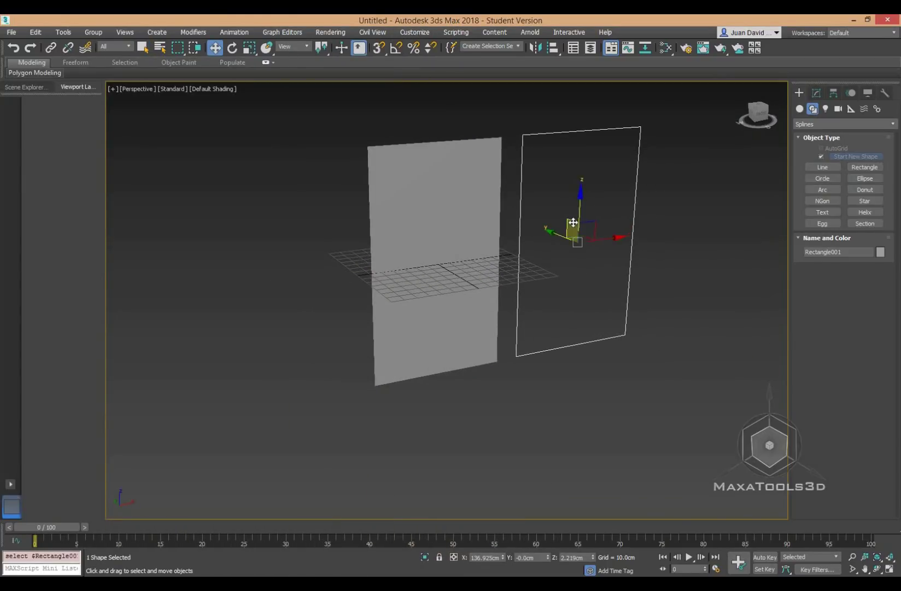
key("Delete")
- Return to the four-viewport layout with the Front view active, then bring up the exam folder
key("alt+w")
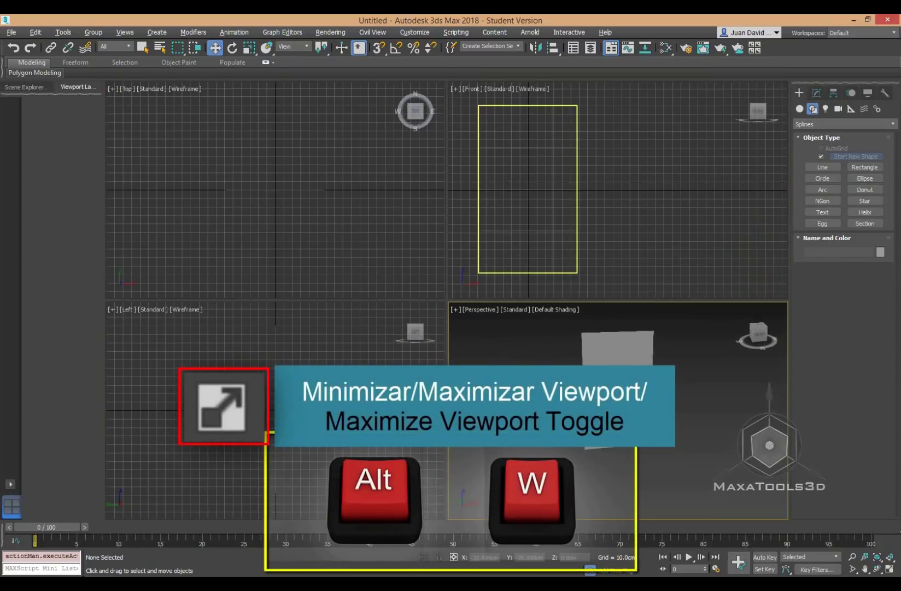
left_click(577, 215)
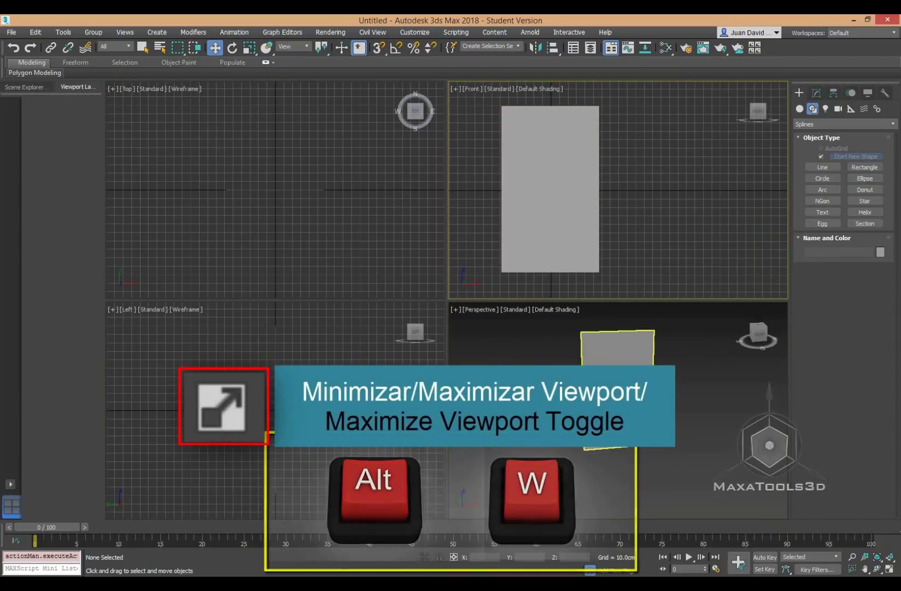
left_click(192, 568)
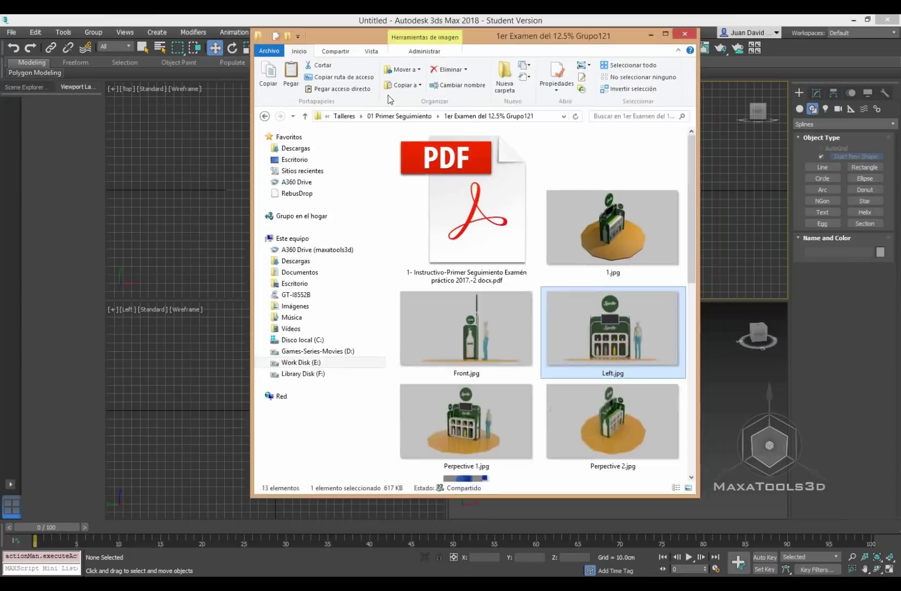
- Drag Ref Botella Sprite 200x66cm.jpg from the exam folder onto the Front-view plane
left_click_drag(498, 20, 170, 77)
left_click(237, 333)
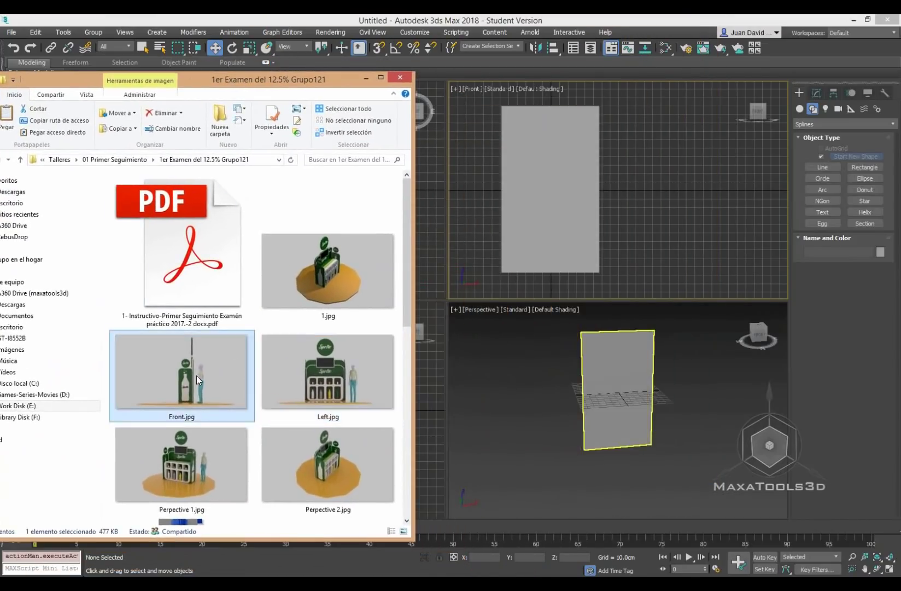
scroll(195, 394, "down", 6)
scroll(208, 361, "up", 4)
left_click_drag(186, 392, 527, 203)
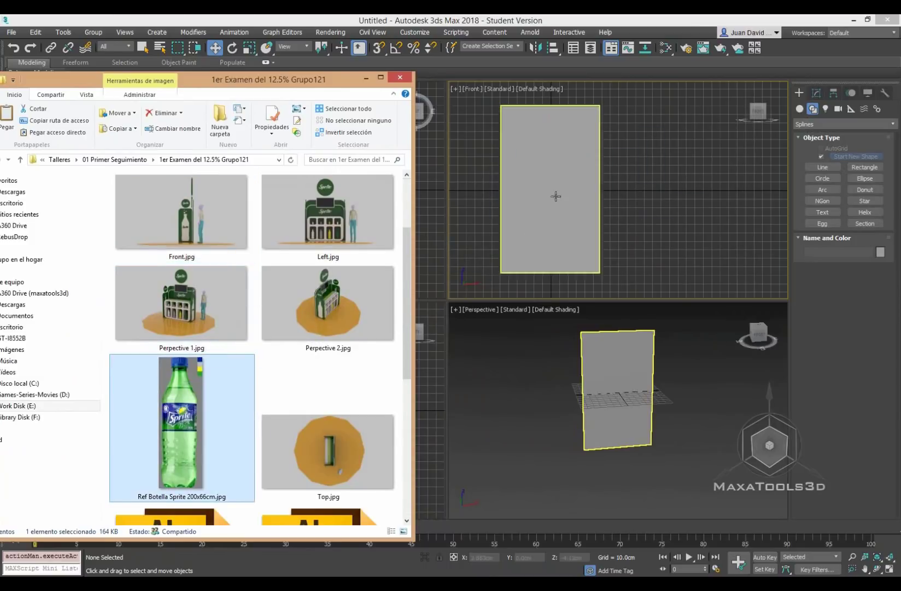
scroll(252, 383, "down", 3)
left_click(600, 165)
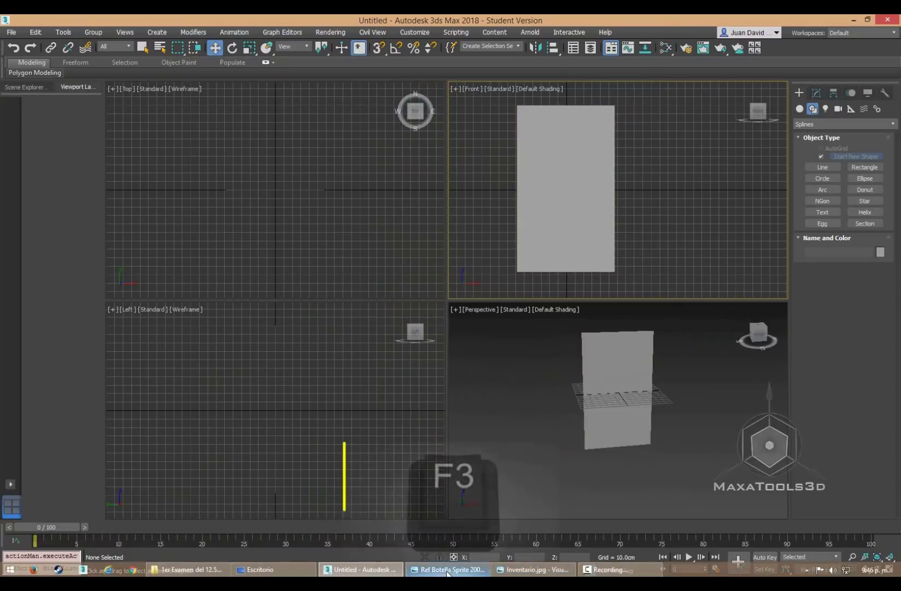
- Switch the Front viewport to wireframe display
left_click(448, 569)
left_click(484, 448)
key("F3")
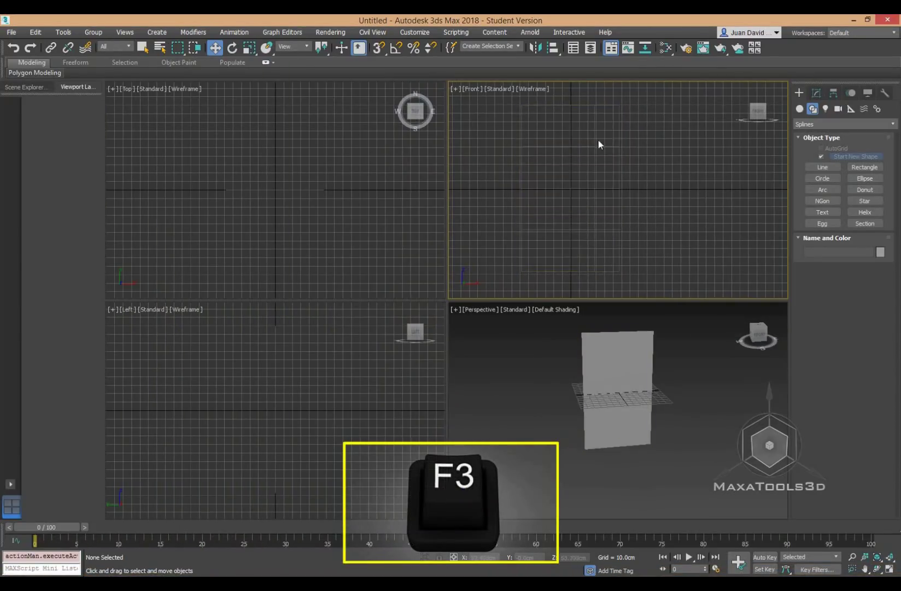
key("F3")
key("F3")
key("F3")
key("F3")
left_click(571, 438)
key("F3")
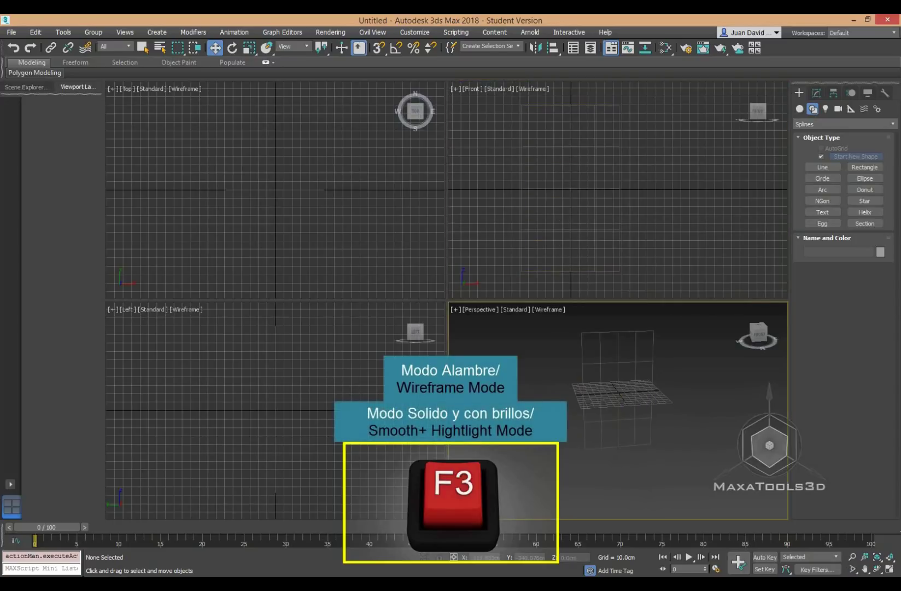
key("F3")
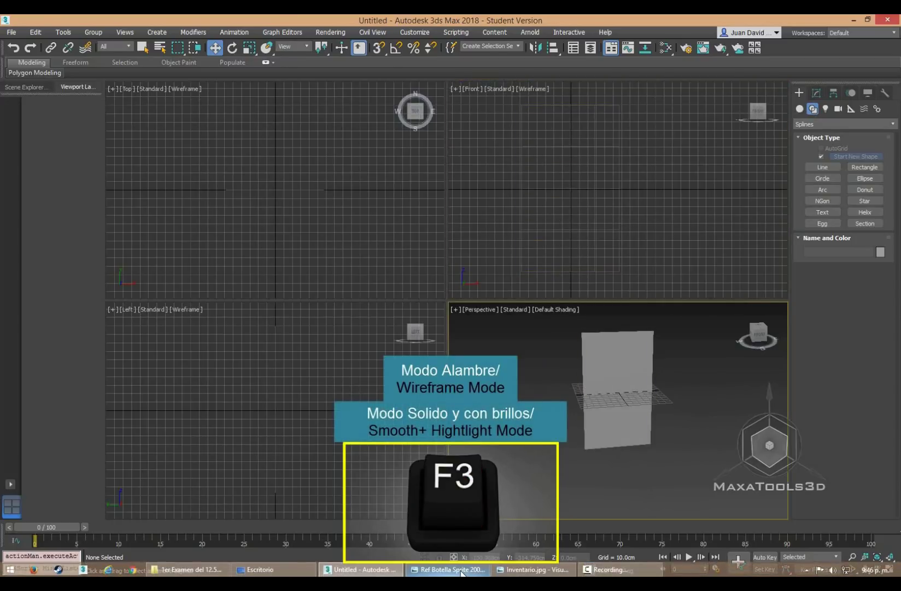
- Drop the Sprite bottle photo into the Front viewport and accept it as background and environment map
left_click(456, 569)
left_click(331, 569)
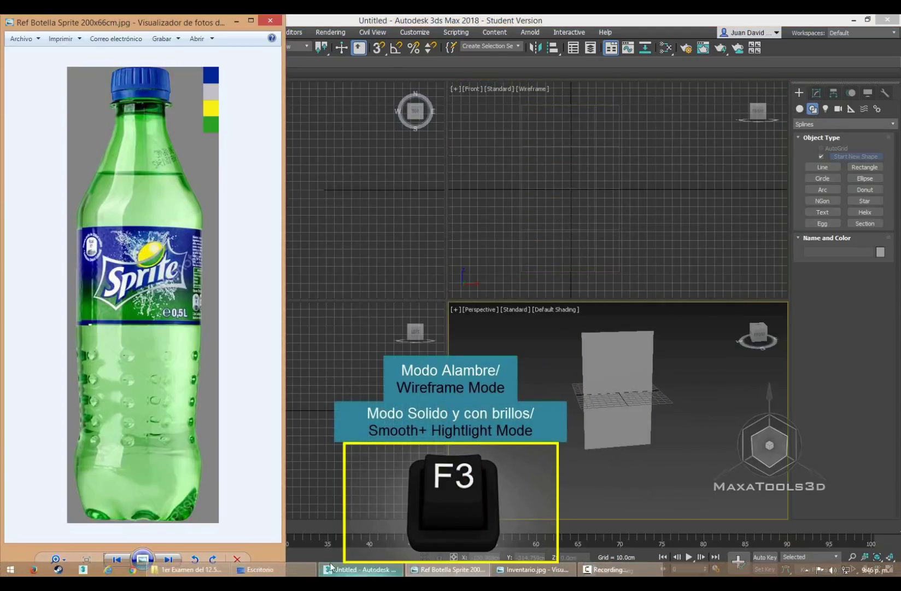
left_click(200, 569)
left_click_drag(183, 296, 598, 168)
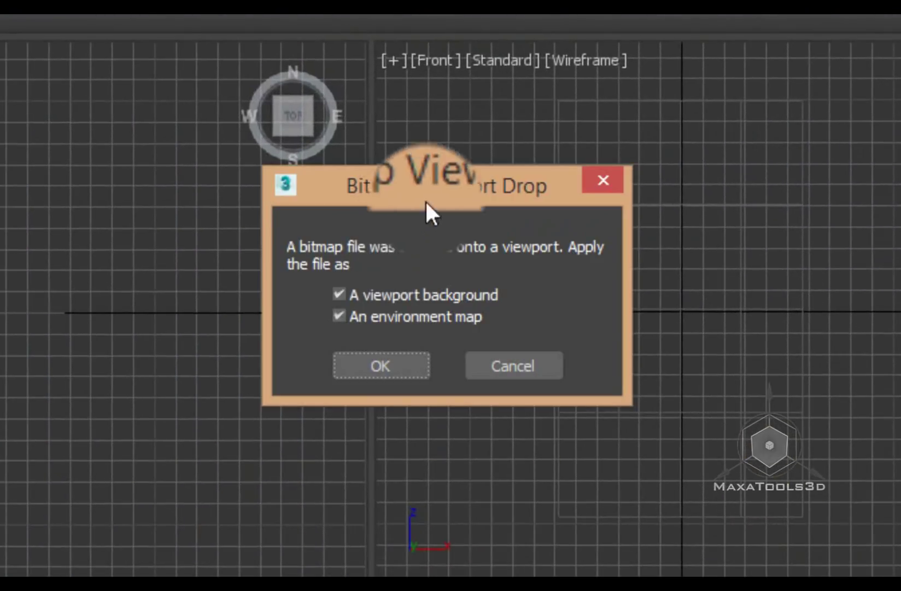
left_click_drag(426, 203, 284, 197)
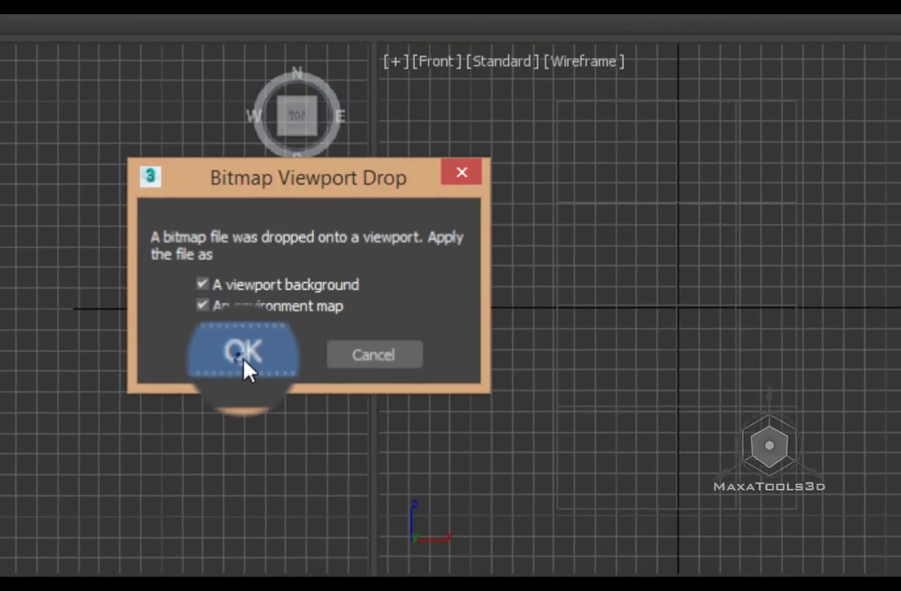
left_click(242, 364)
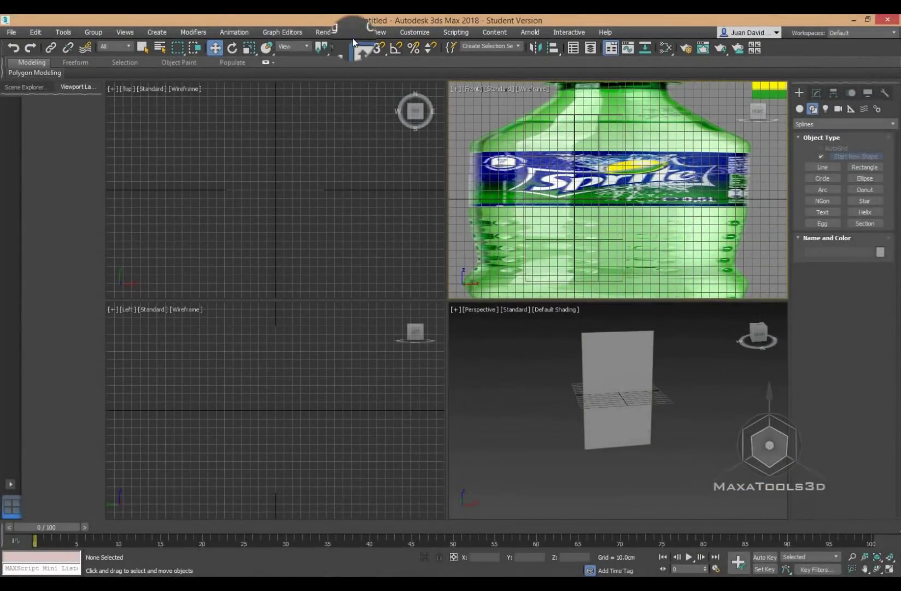
- Inspect the Environment settings, then give the Front viewport a plain solid background
left_click(334, 32)
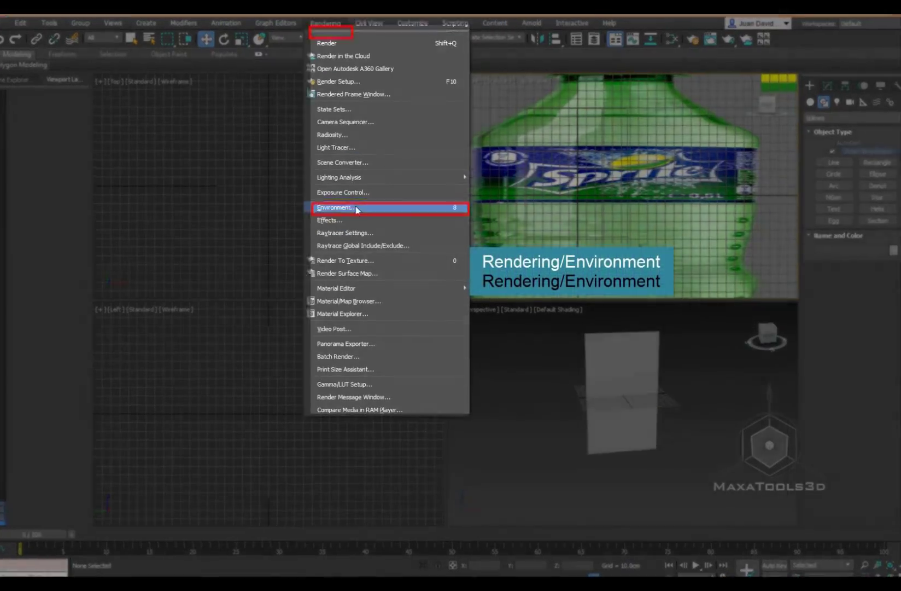
left_click(360, 209)
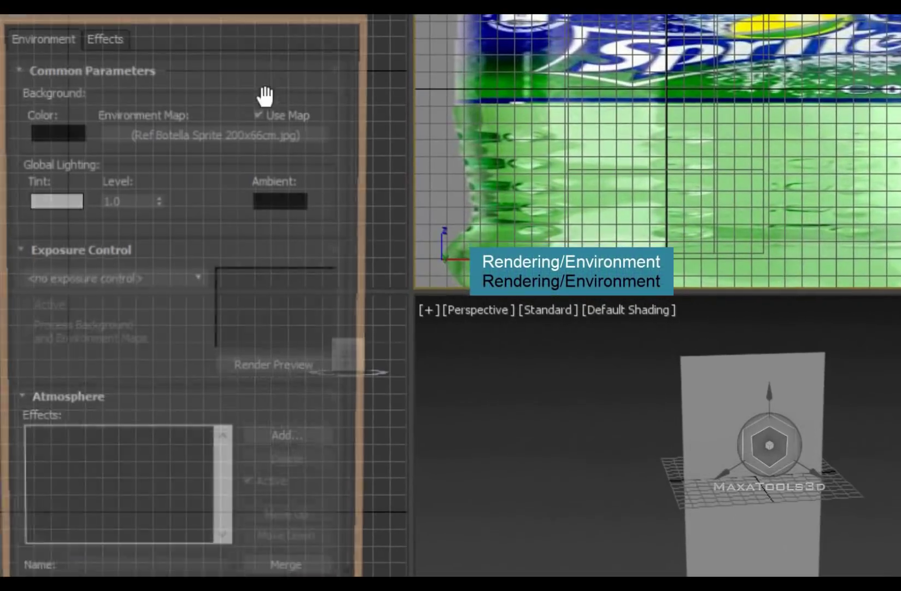
right_click(186, 139)
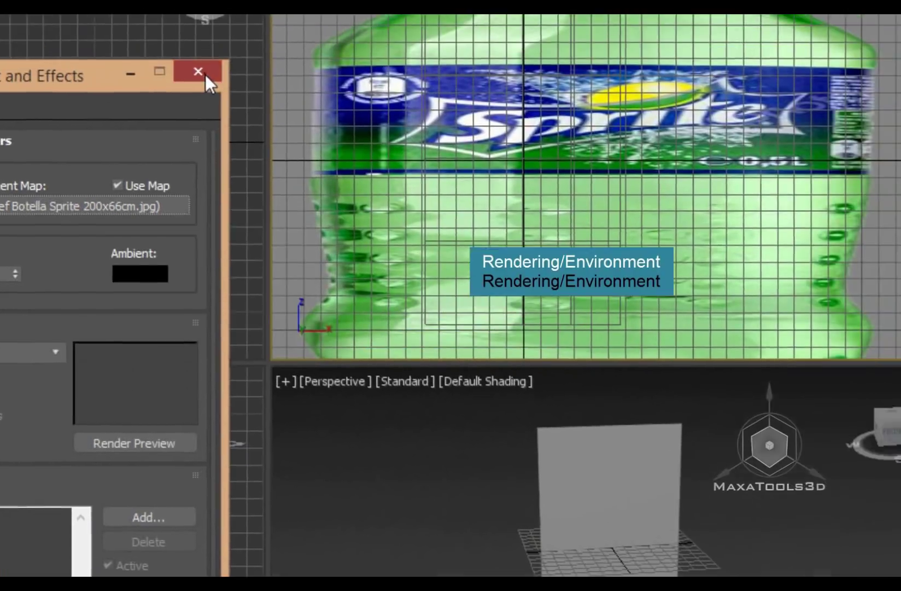
left_click(206, 77)
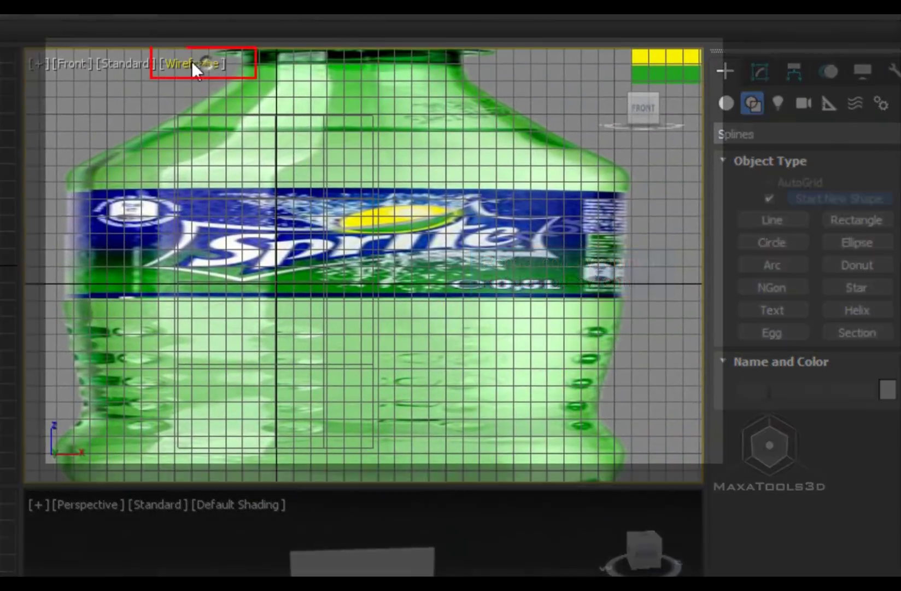
left_click(191, 62)
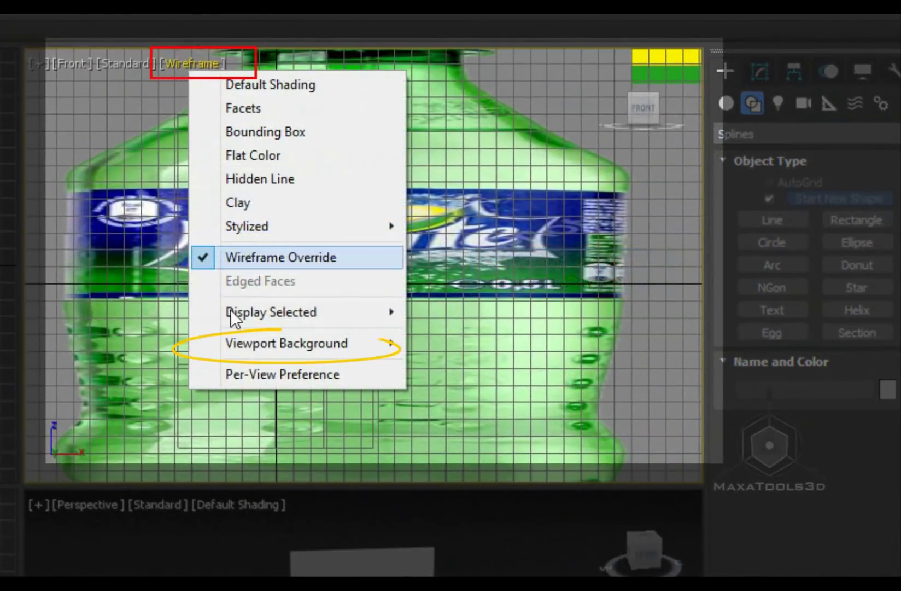
mouse_move(287, 343)
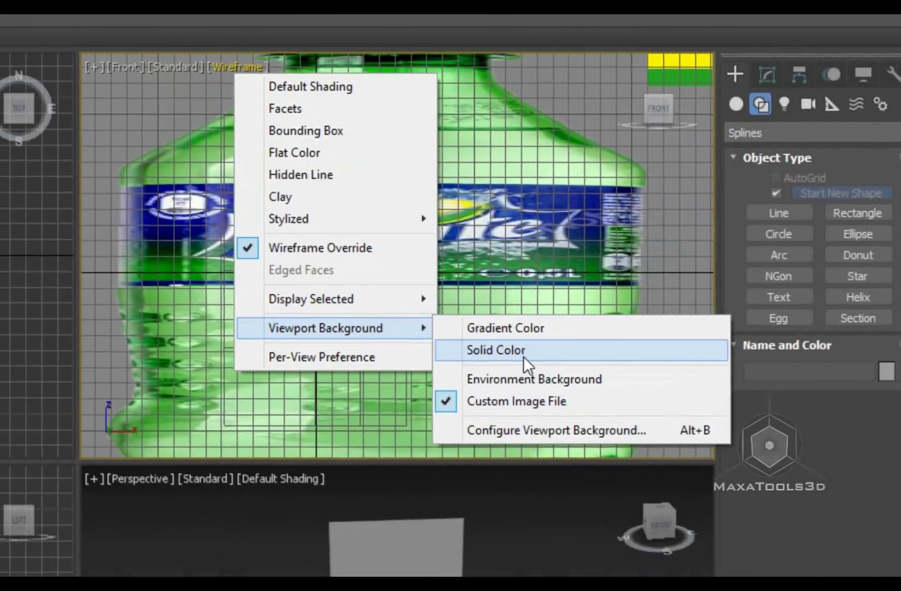
left_click(476, 367)
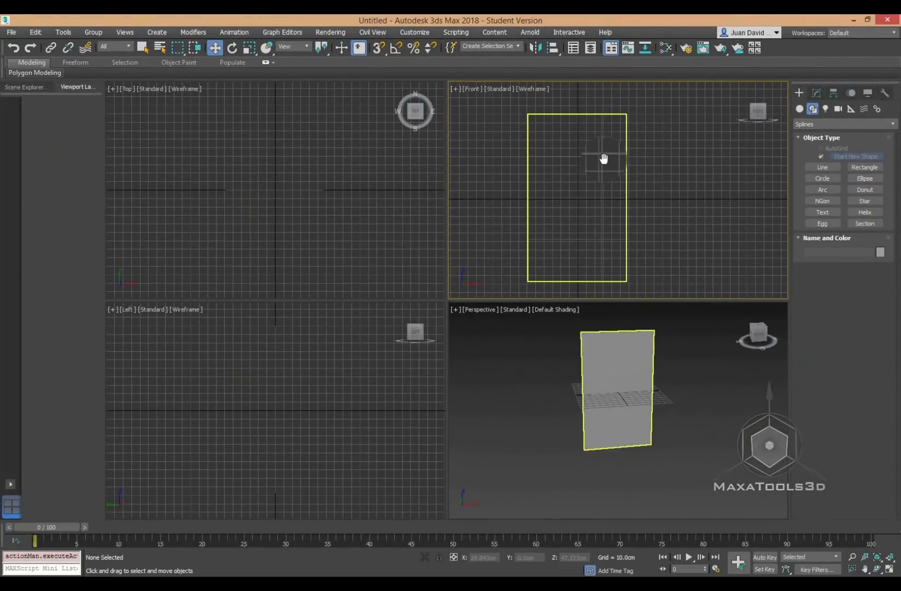
- Test-render the Perspective and Front views
middle_click_drag(603, 157, 630, 157)
middle_click(623, 365)
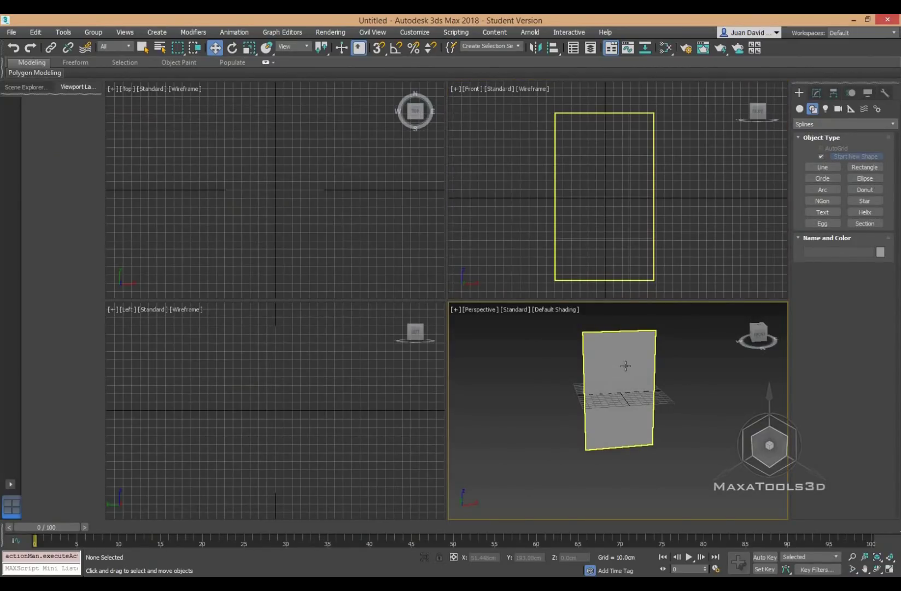
key("shift+q")
left_click(554, 91)
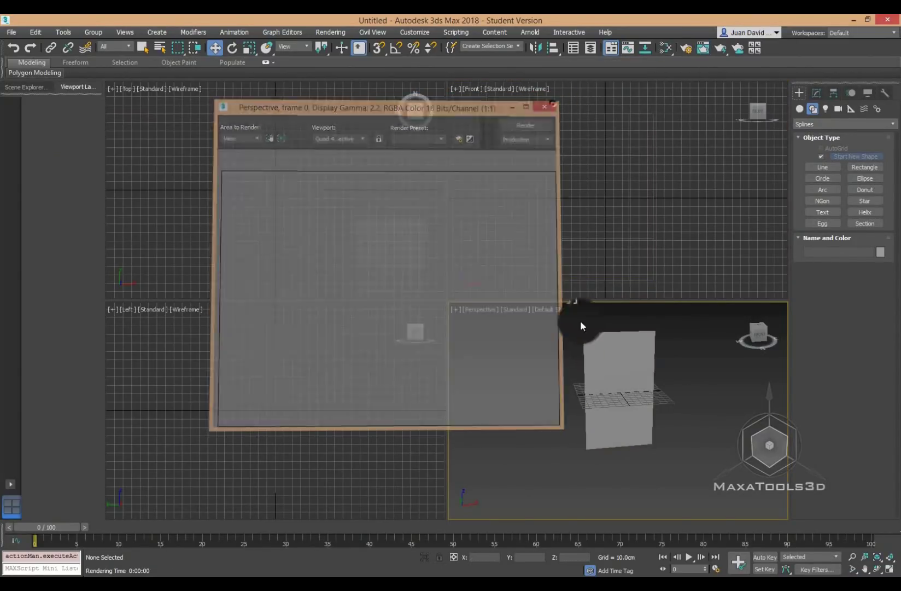
middle_click(588, 164)
key("shift+q")
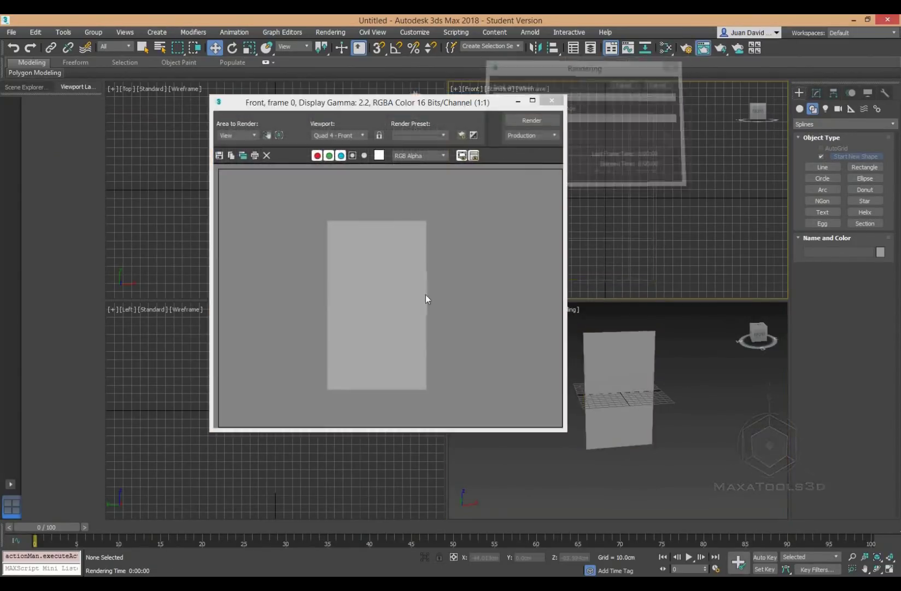
left_click(554, 100)
- Clear the bottle photo from the environment map and close Environment and Effects
left_click(330, 33)
left_click(359, 209)
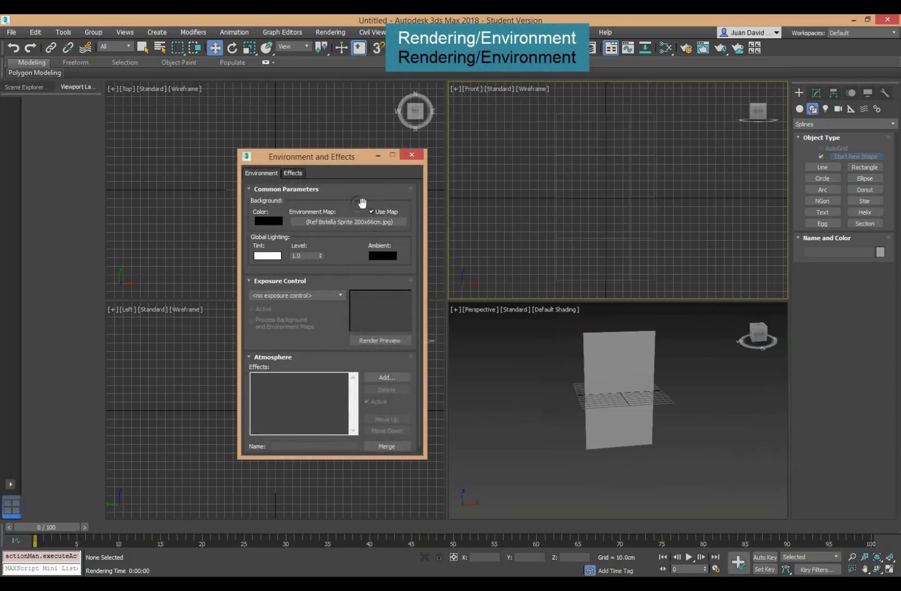
right_click(345, 221)
left_click(377, 304)
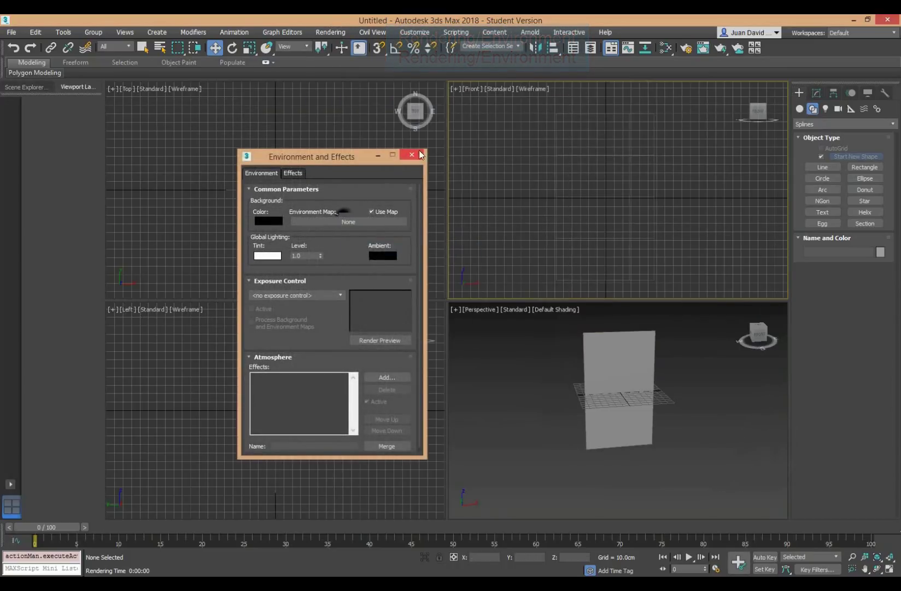
left_click(412, 155)
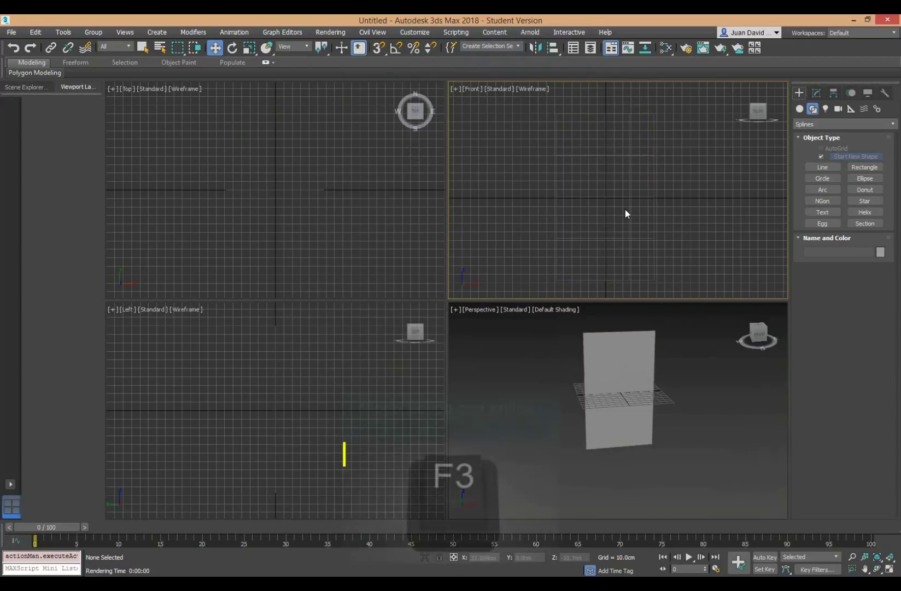
- Drop the Sprite bottle JPG onto the plane as its texture, show edged faces, and maximize Front
key("F3")
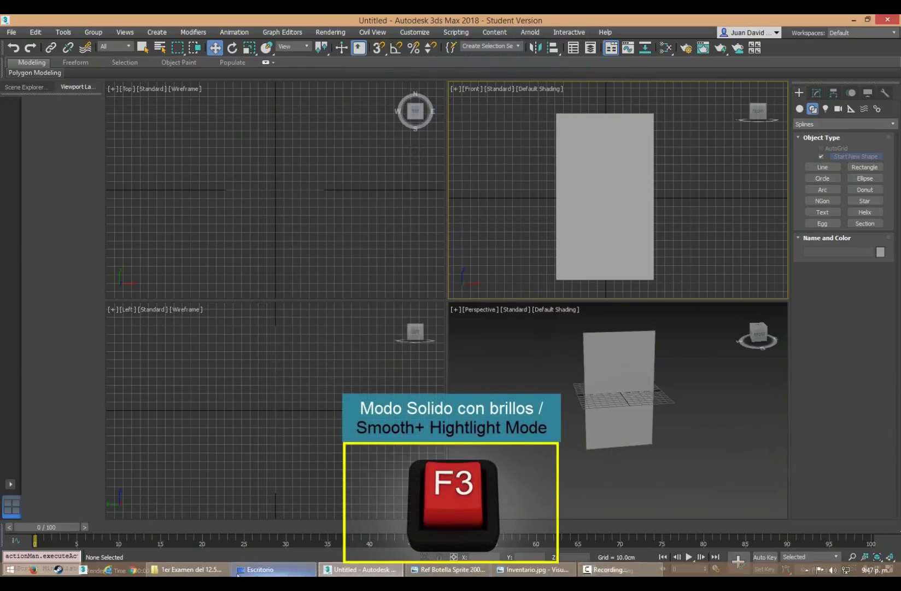
left_click(189, 569)
left_click_drag(180, 295, 584, 409)
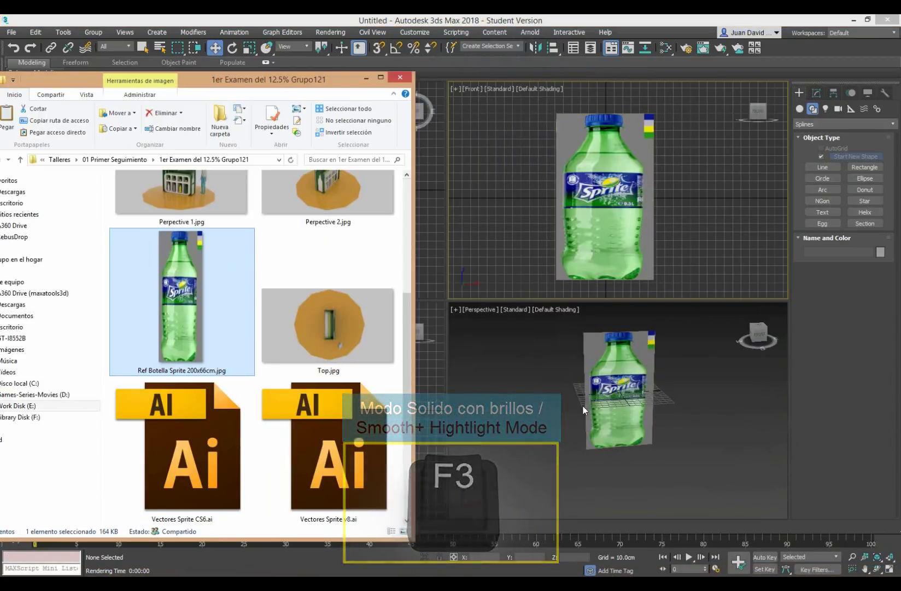
left_click(596, 100)
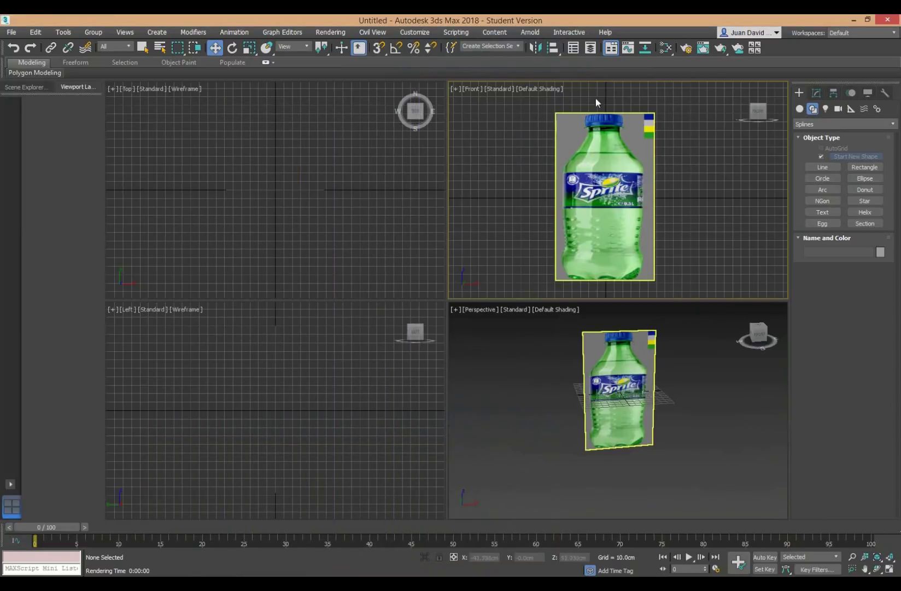
left_click(580, 160)
key("F4")
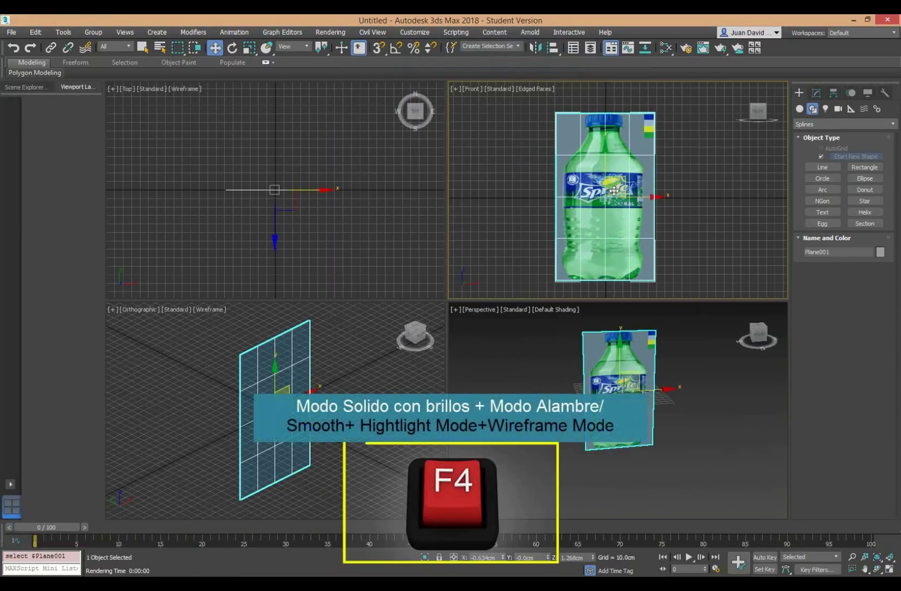
scroll(577, 130, "up", 3)
key("alt+w")
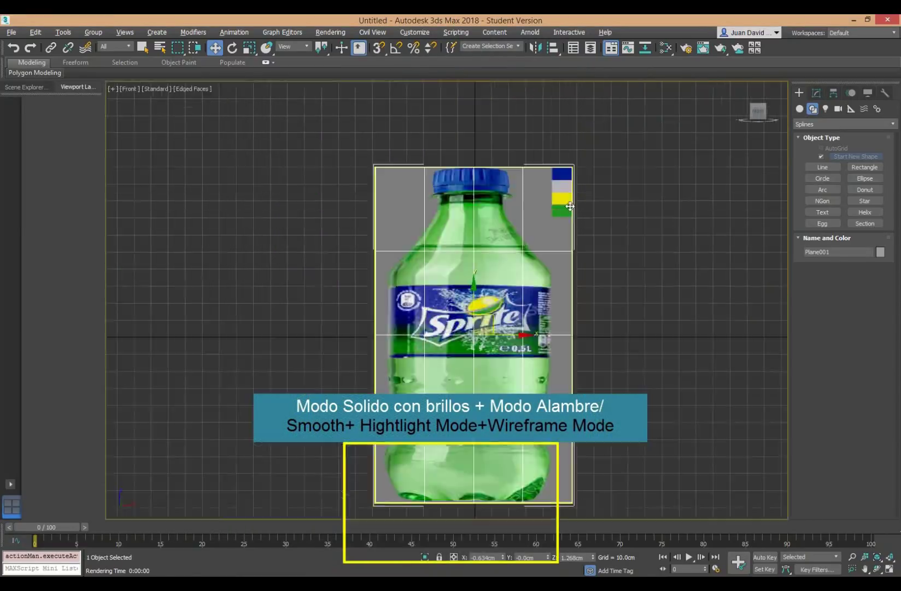
middle_click_drag(512, 189, 515, 141)
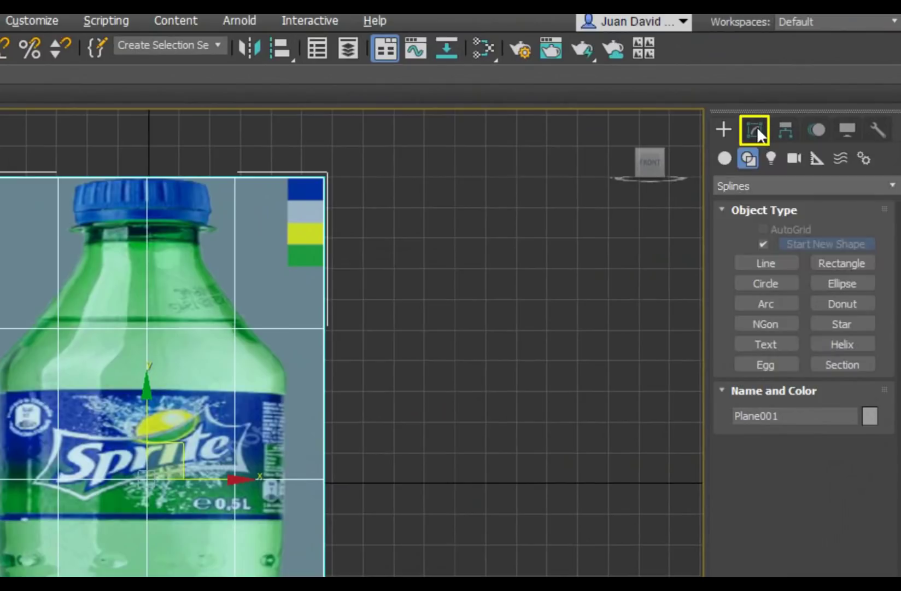
- Set the plane's Length and Width segments to 1 and drag its size to roughly 171 by 162 cm
left_click(757, 128)
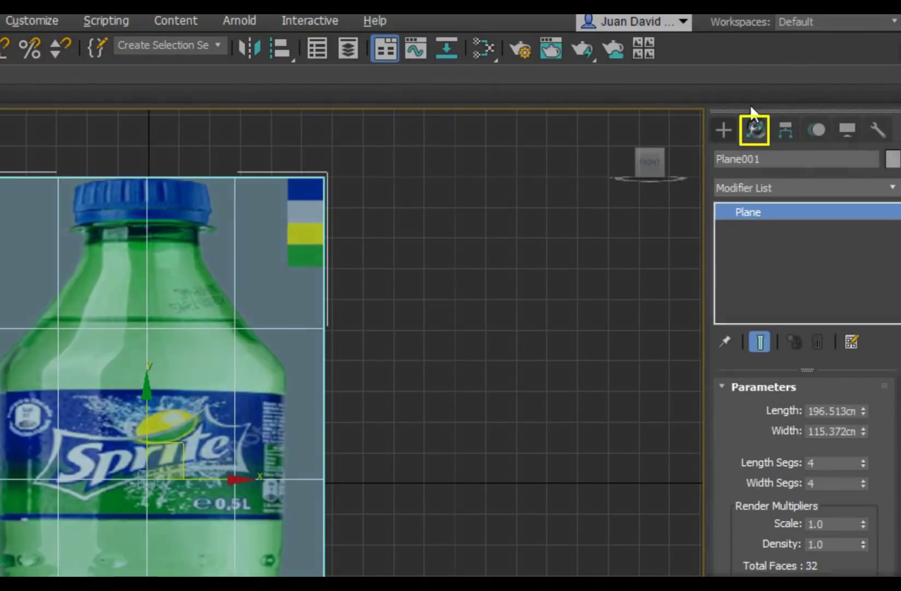
left_click_drag(865, 465, 871, 482)
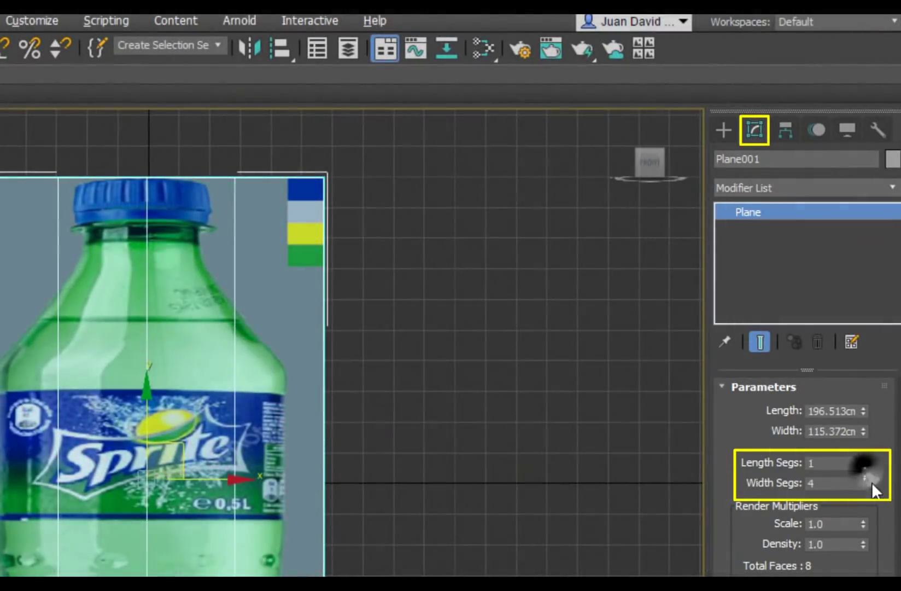
right_click(872, 481)
mouse_move(863, 482)
left_mouse_down()
mouse_move(857, 473)
mouse_move(865, 518)
left_mouse_up()
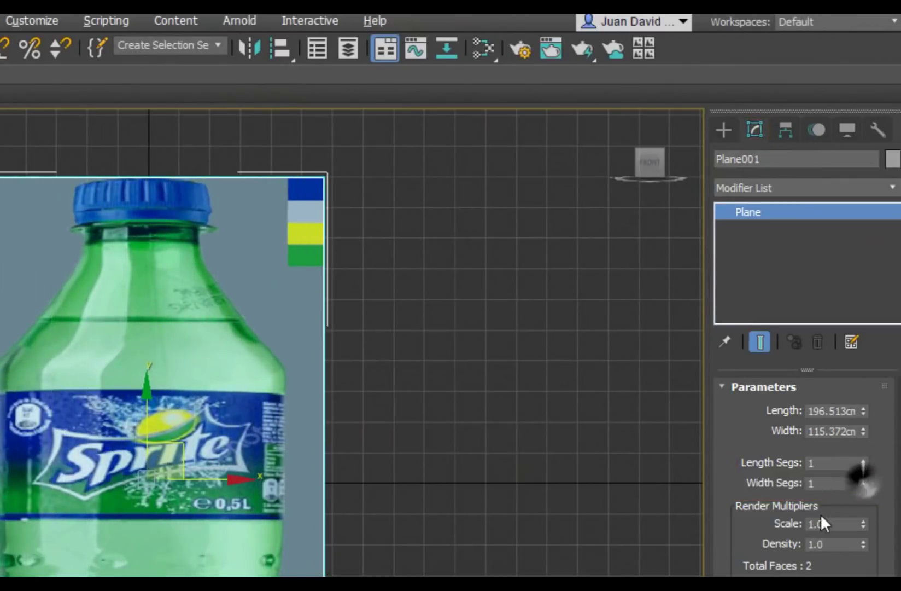
mouse_move(864, 410)
left_mouse_down()
mouse_move(789, 471)
mouse_move(810, 455)
left_mouse_up()
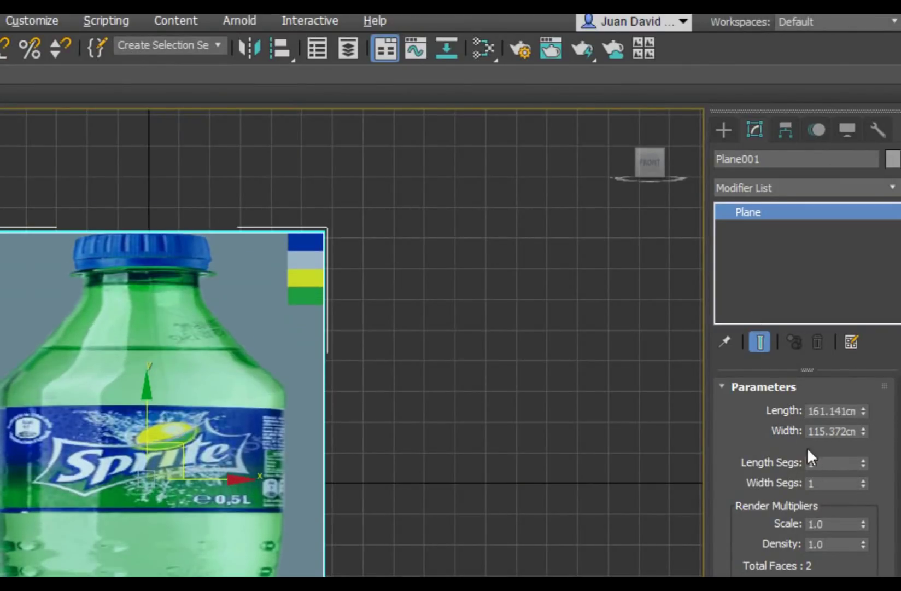
left_click_drag(863, 431, 815, 214)
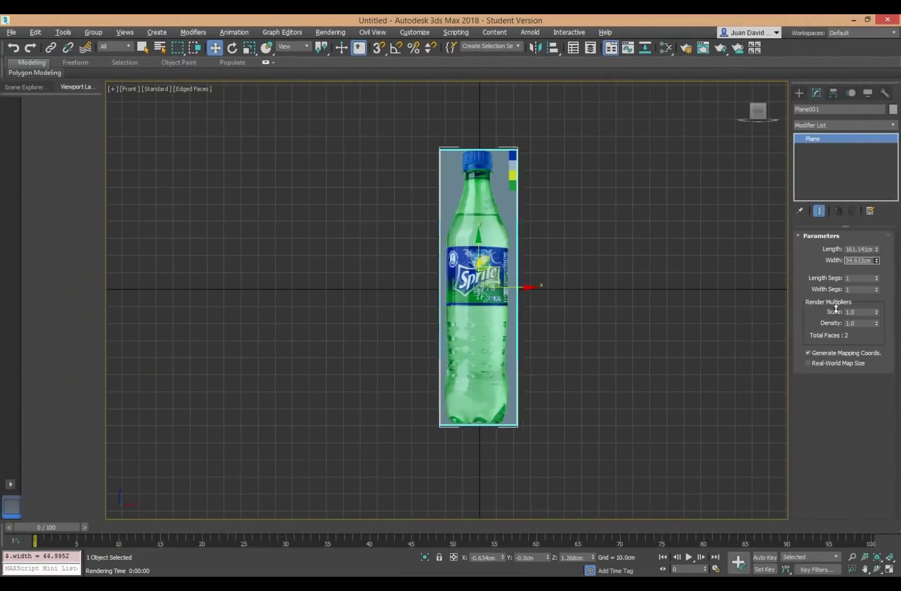
left_click_drag(877, 249, 798, 297)
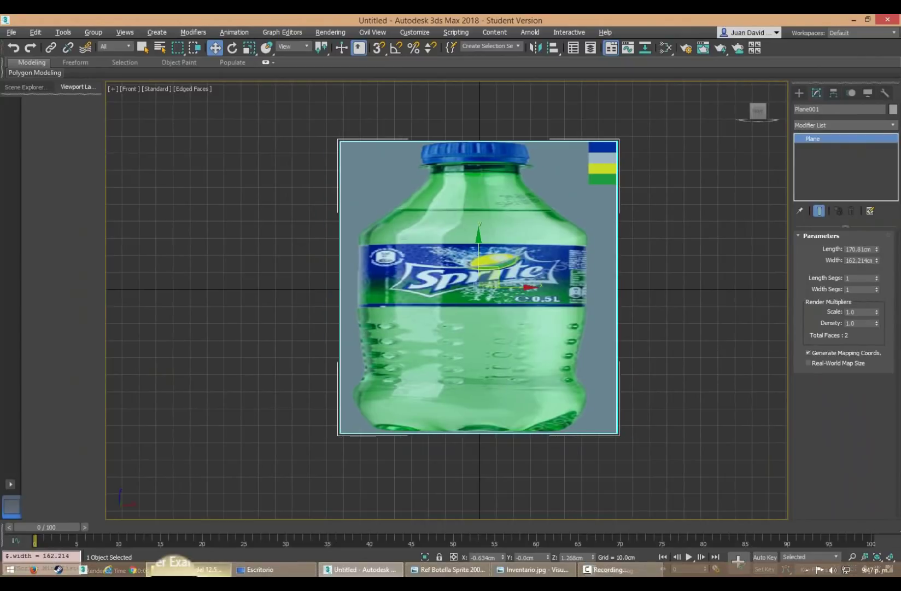
- Check the bottle image's dimensions and enter Length 200 and Width 66 for the plane
left_click(198, 572)
left_click_drag(183, 371, 145, 376)
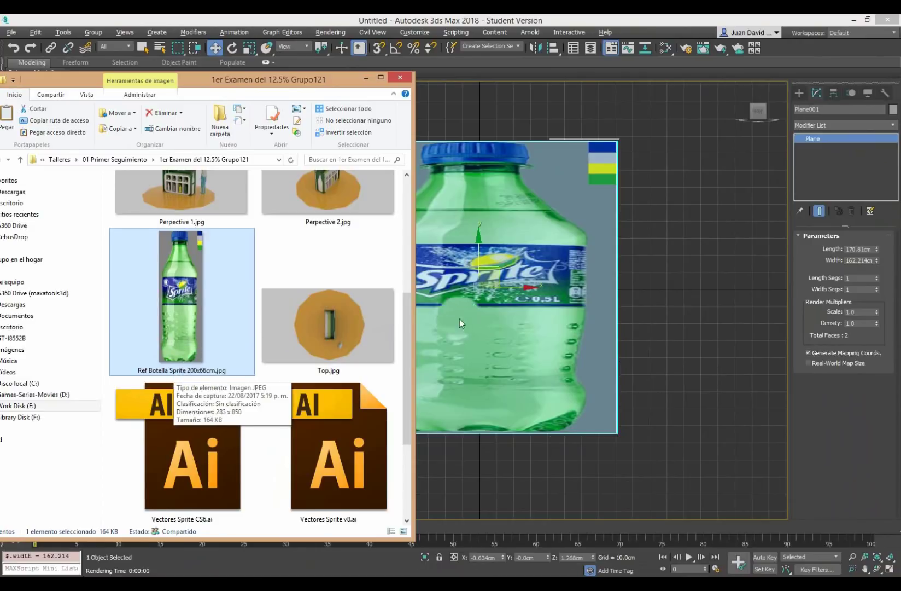
double_click(861, 249)
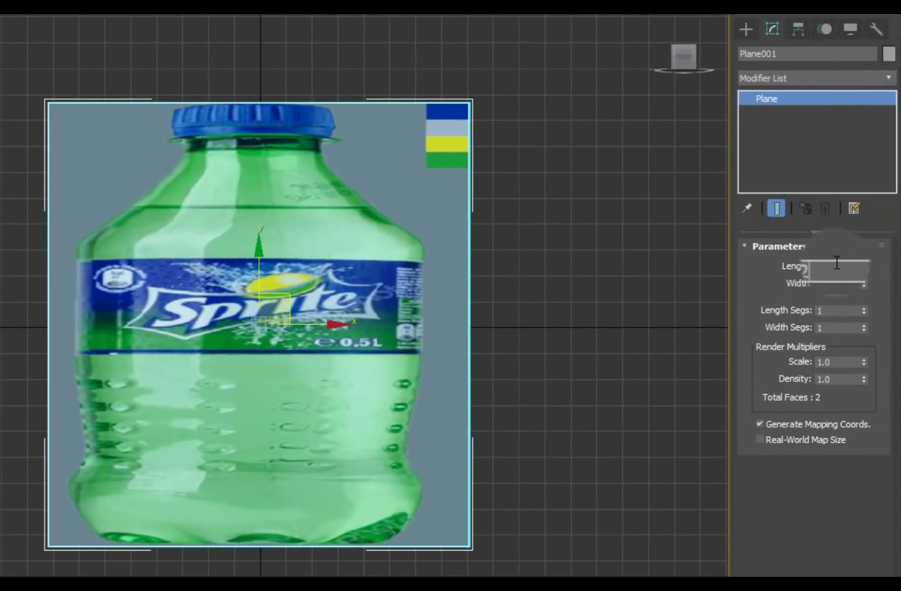
type("200")
key("Return")
double_click(827, 284)
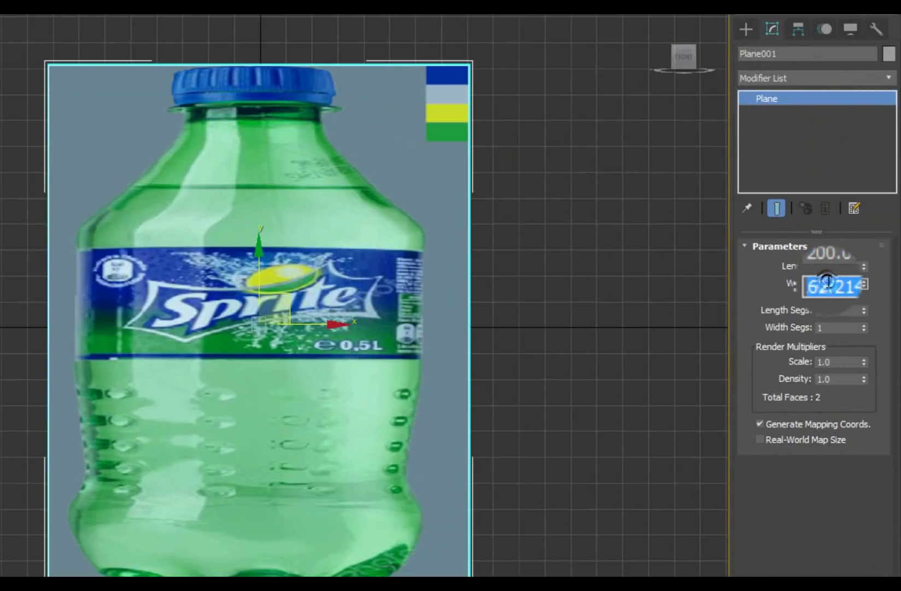
type("6.6")
key("Return")
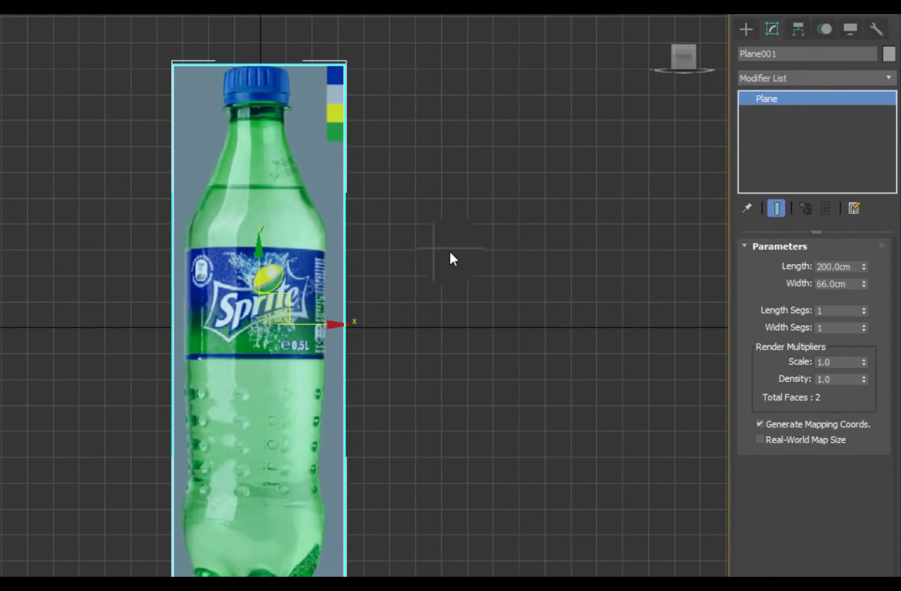
- Reselect the bottle plane, nudge it slightly down, and pan the Front view around it
left_click(449, 248)
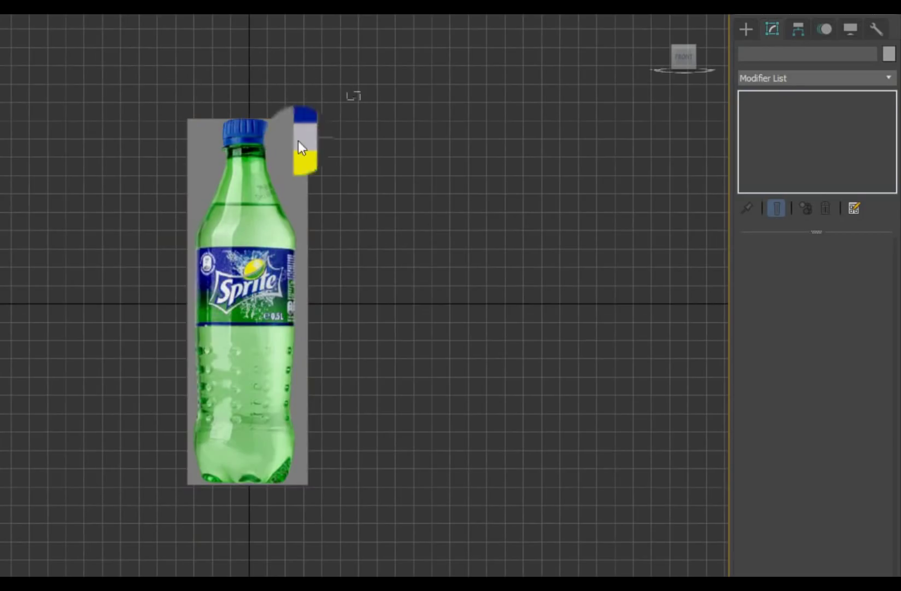
left_click(298, 141)
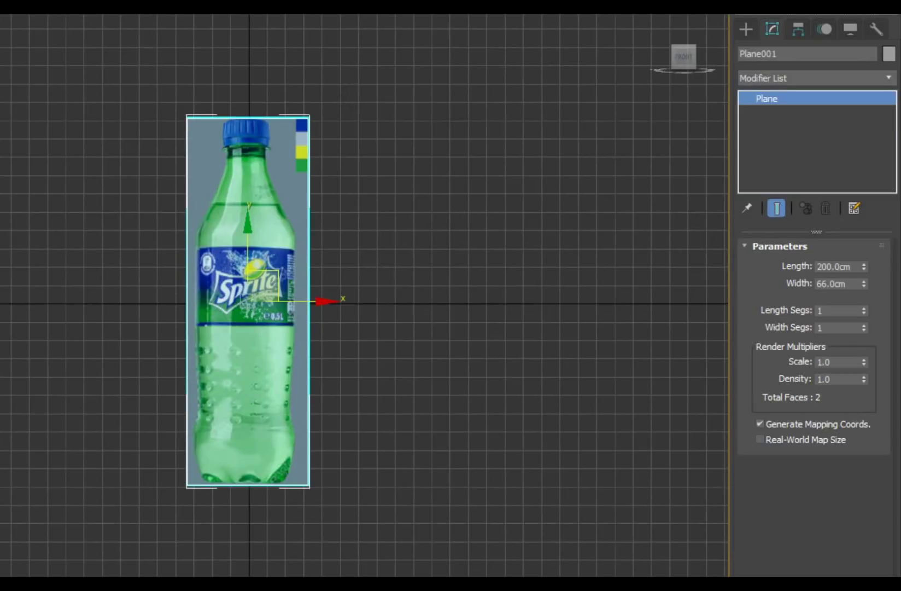
left_click_drag(263, 284, 263, 287)
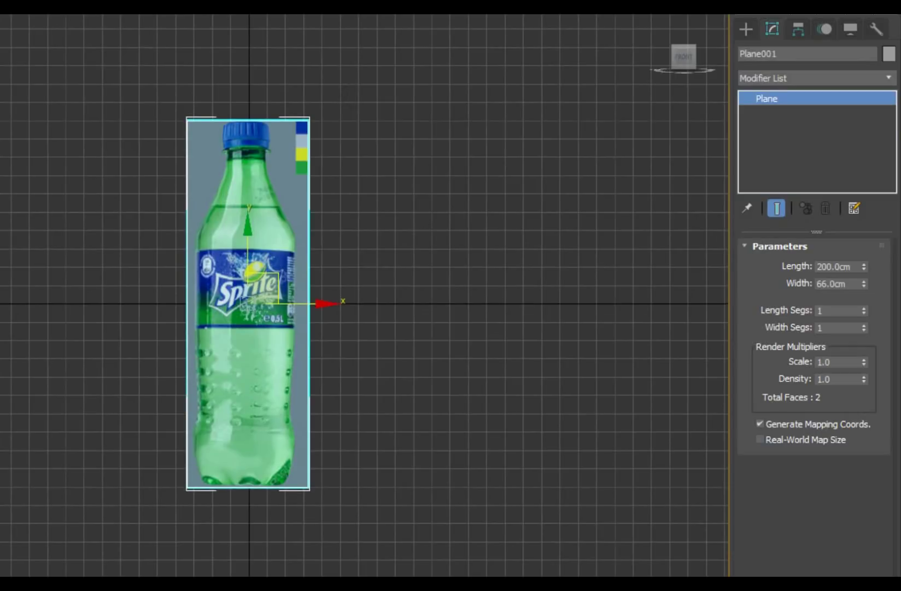
mouse_move(317, 492)
middle_mouse_down()
mouse_move(318, 338)
mouse_move(292, 473)
middle_mouse_up()
scroll(246, 274, "up", 4)
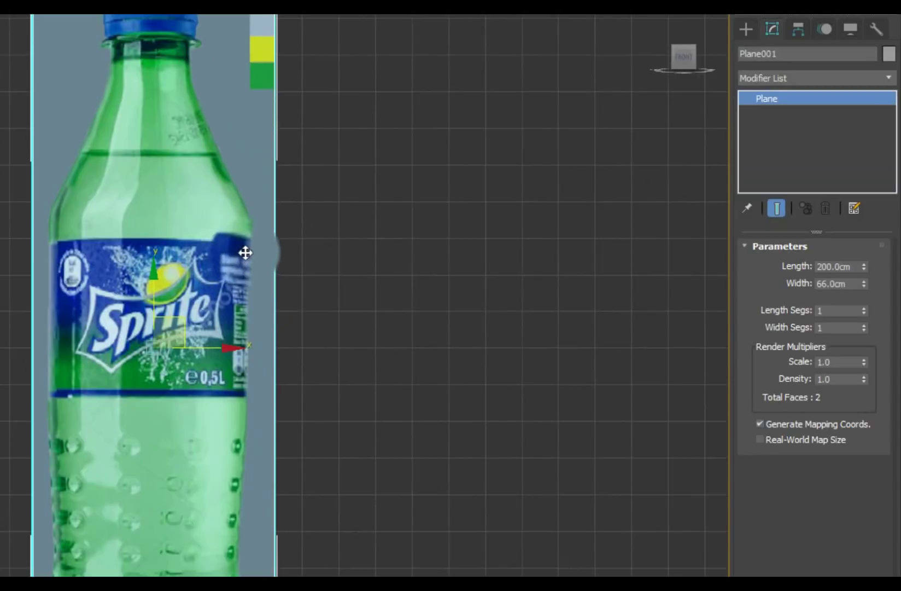
scroll(261, 267, "down", 2)
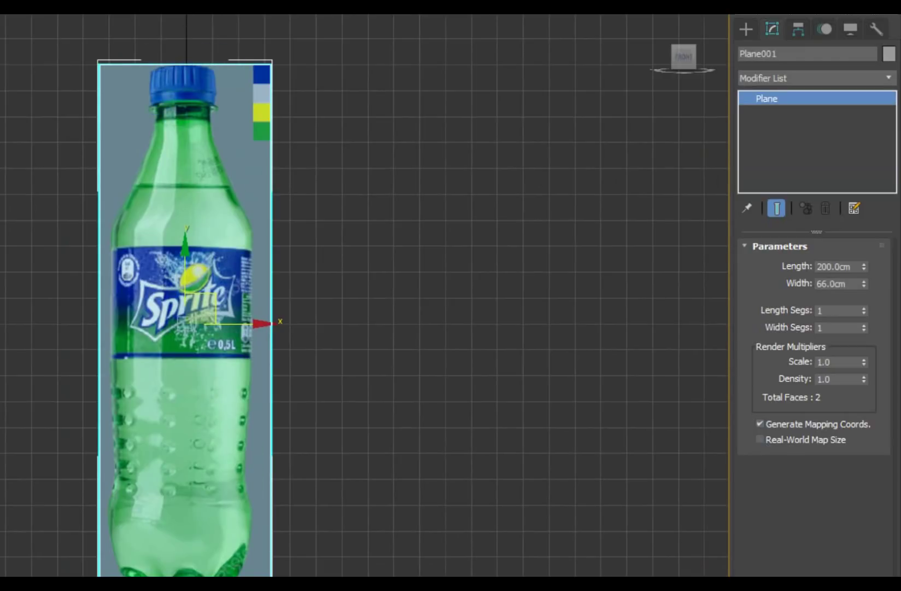
mouse_move(351, 574)
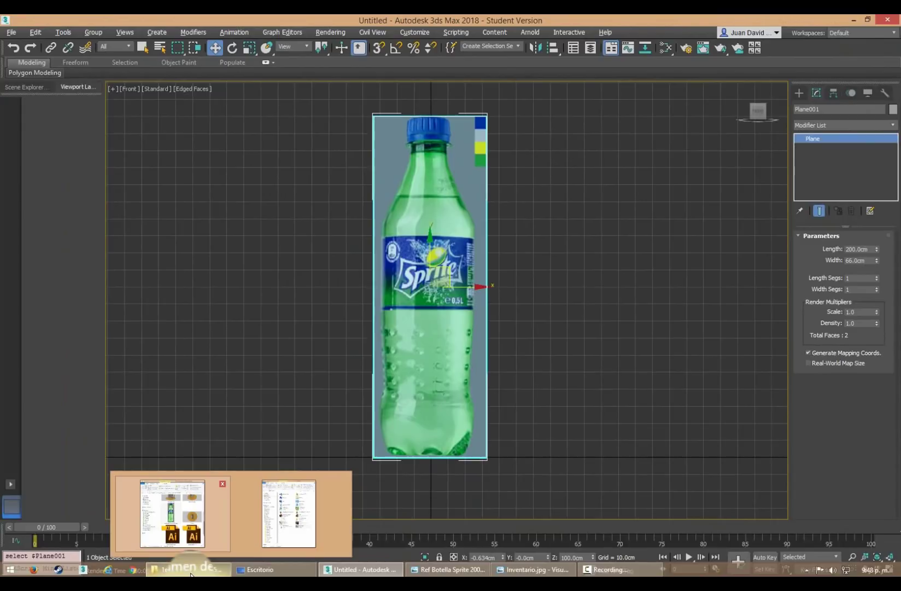
- Set the bottle plane's width to 200 cm and reset its X position to 0
left_click(171, 511)
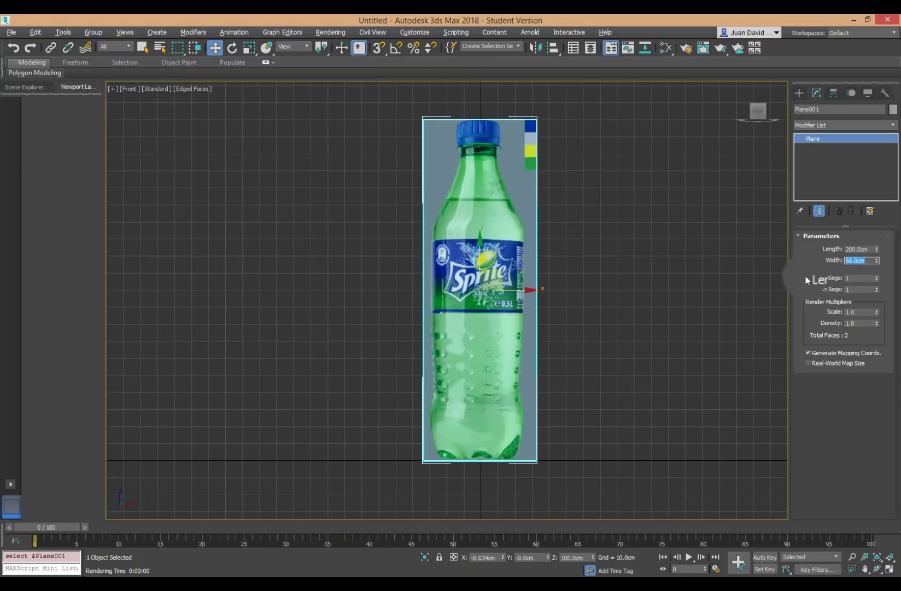
type("20")
key("Return")
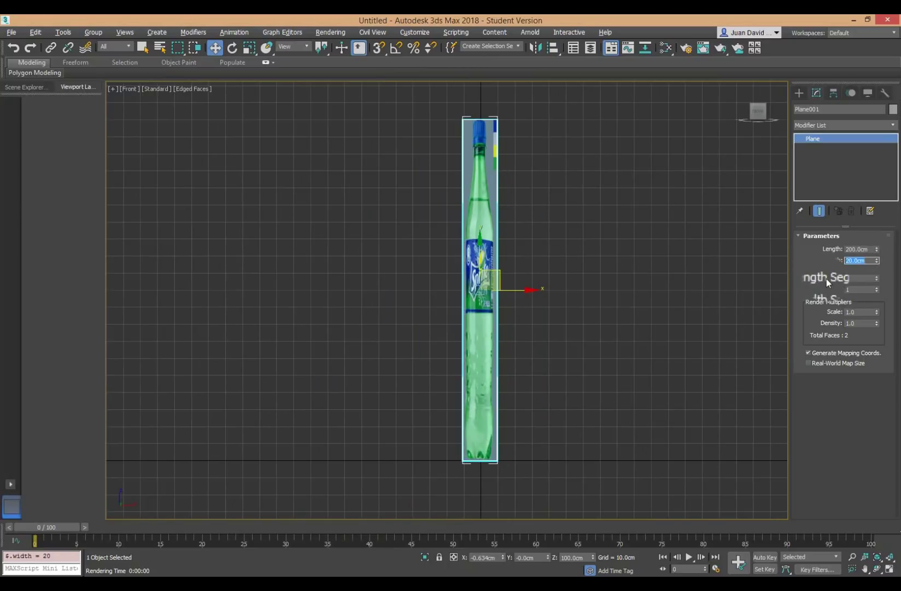
type("200")
key("Return")
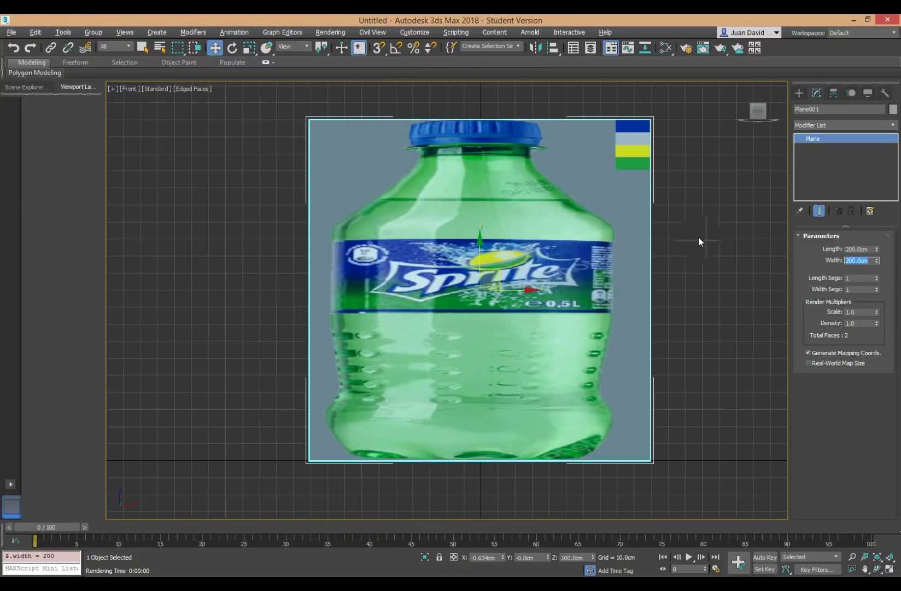
left_click(540, 201)
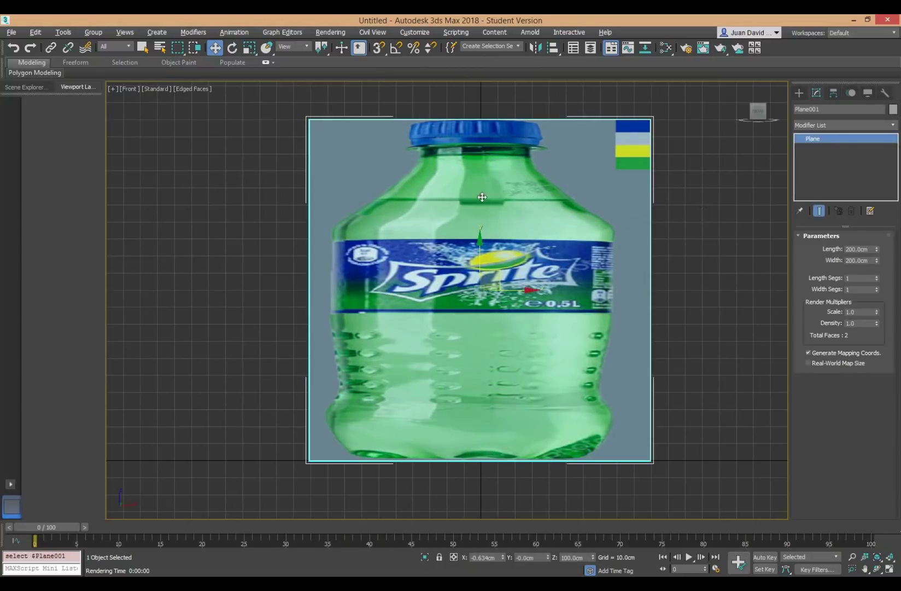
right_click(502, 556)
left_click(835, 133)
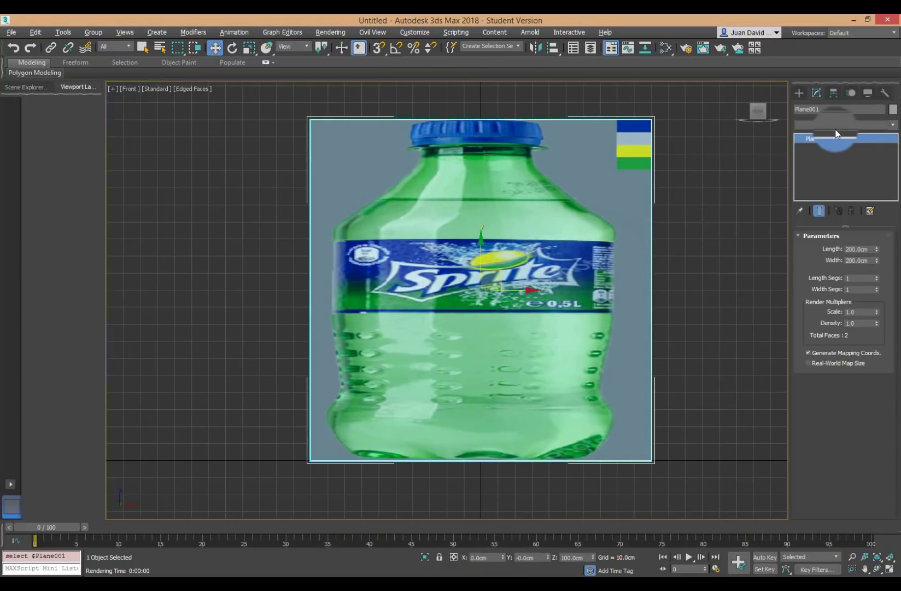
left_click_drag(892, 164, 892, 436)
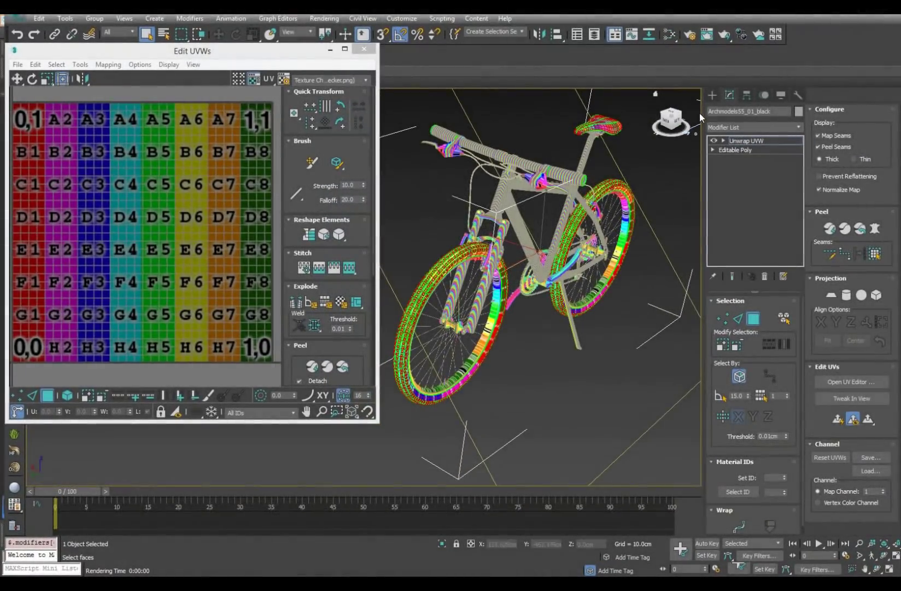
- Close the UV editor and drag out a textured box beside the bicycle
left_click(711, 96)
left_click(731, 159)
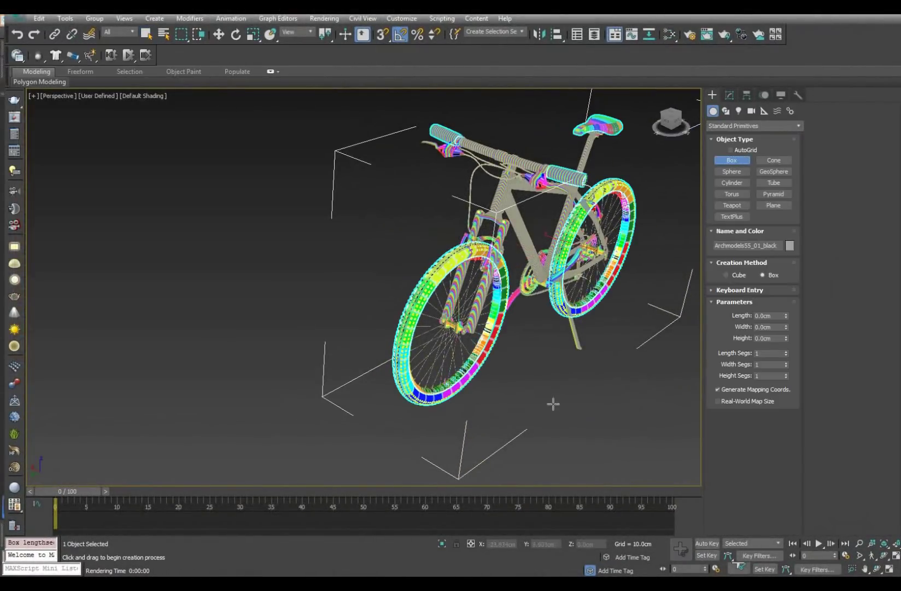
left_click_drag(553, 404, 559, 444)
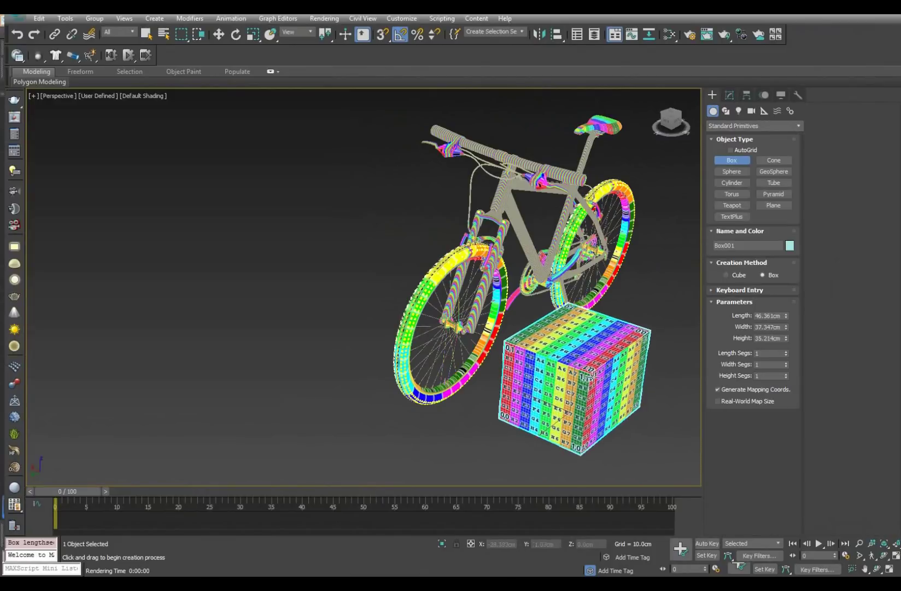
right_click(590, 376)
scroll(585, 376, "up", 2)
scroll(580, 376, "up", 2)
scroll(575, 376, "up", 2)
scroll(569, 376, "up", 2)
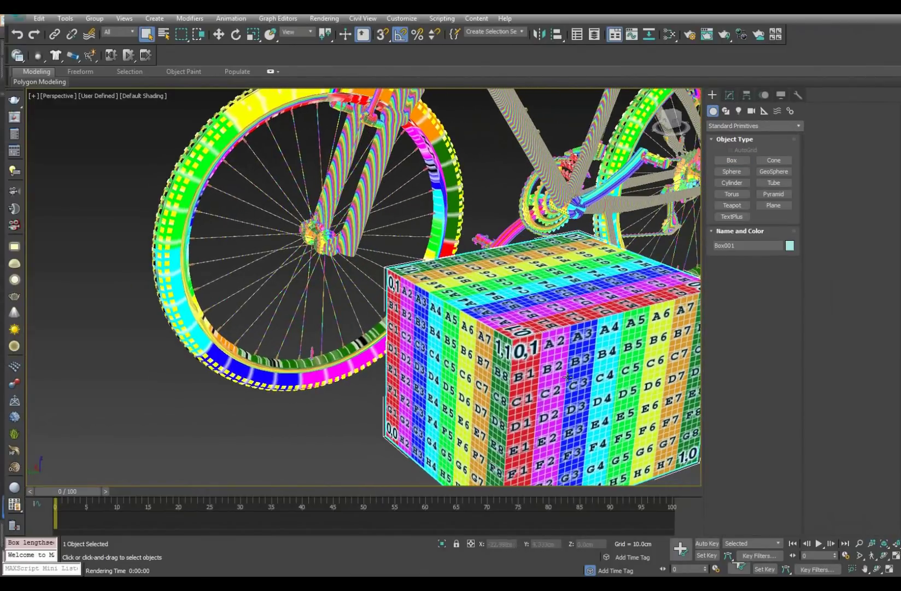
scroll(495, 299, "down", 3)
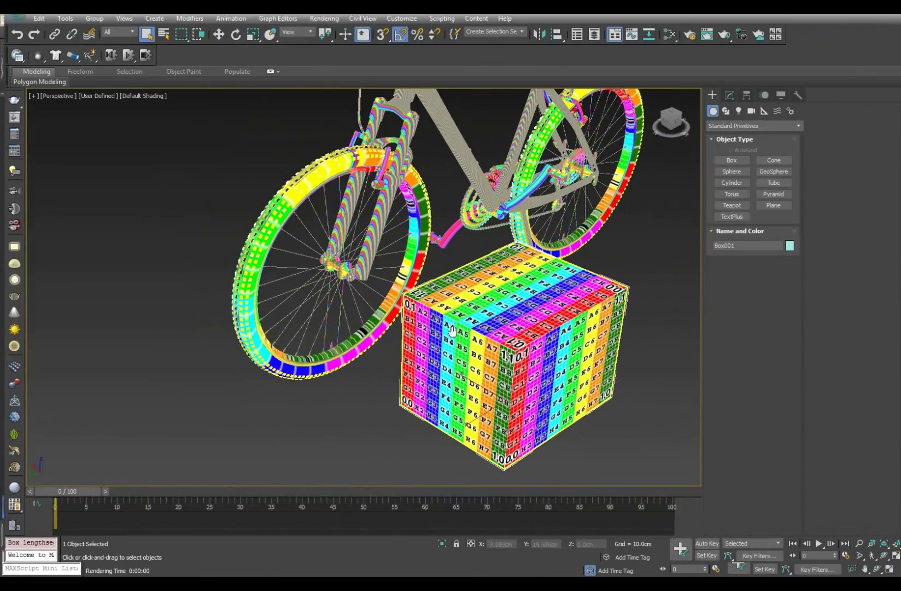
- Delete the old box and draw a new cube about 37.7 cm per side
key("Delete")
left_click(720, 163)
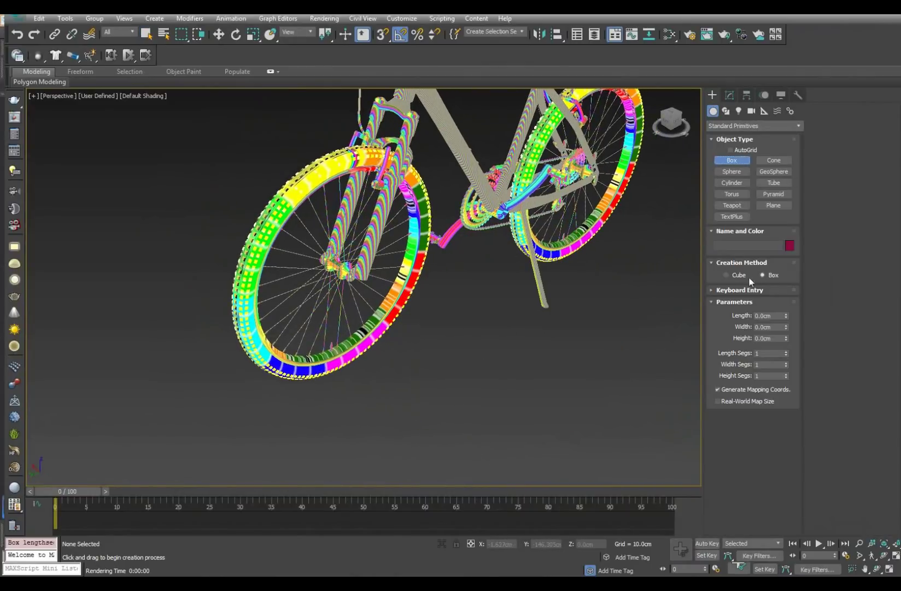
left_click_drag(482, 376, 547, 416)
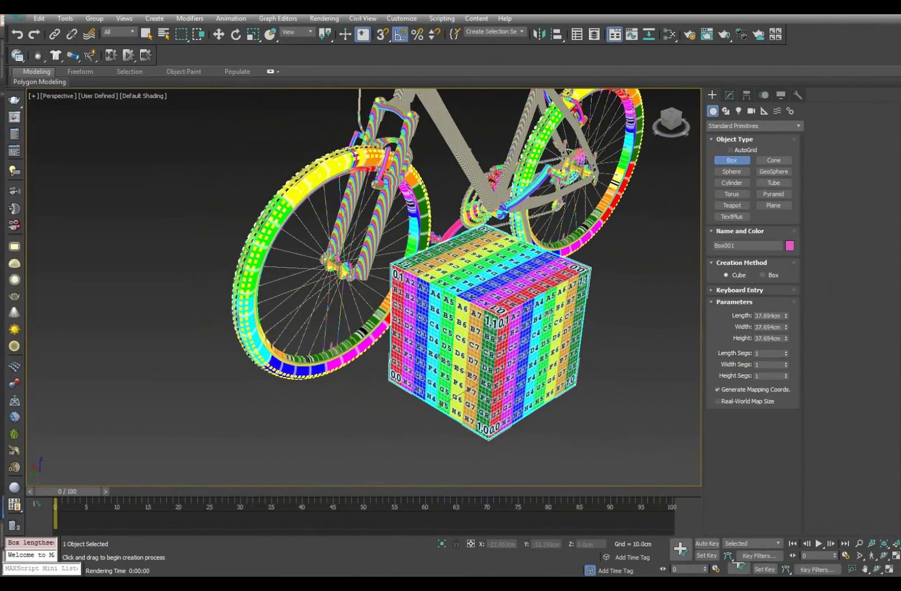
scroll(492, 356, "up", 2)
scroll(492, 356, "up", 2)
middle_click_drag(590, 246, 462, 306, "alt")
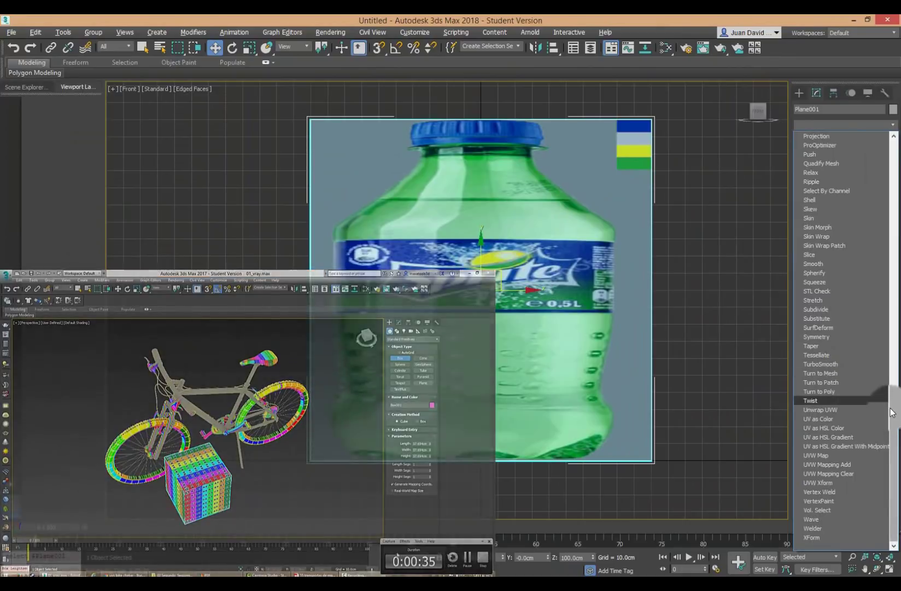
- Apply a UVW Map modifier to the bottle reference plane
left_click_drag(889, 423, 887, 394)
scroll(887, 392, "down", 2)
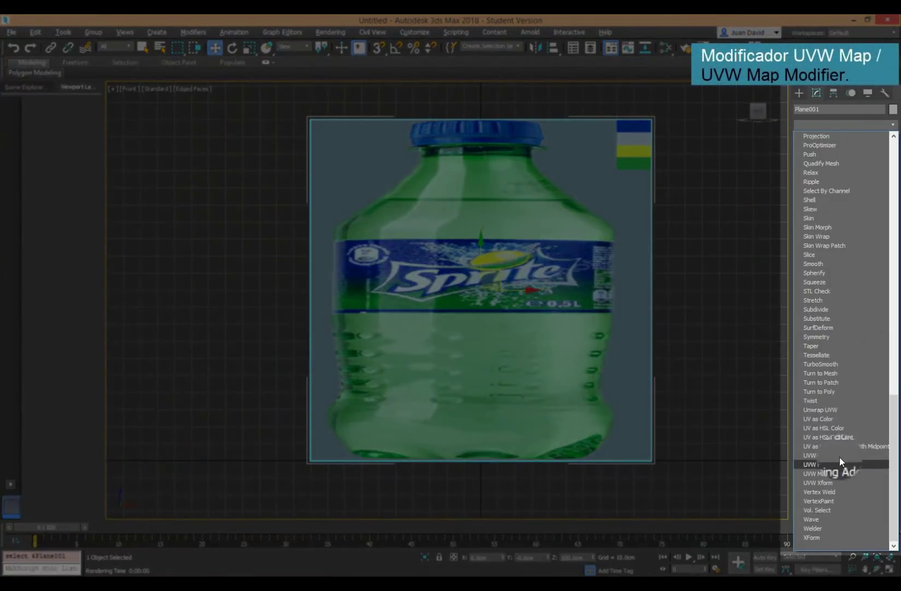
left_click(835, 455)
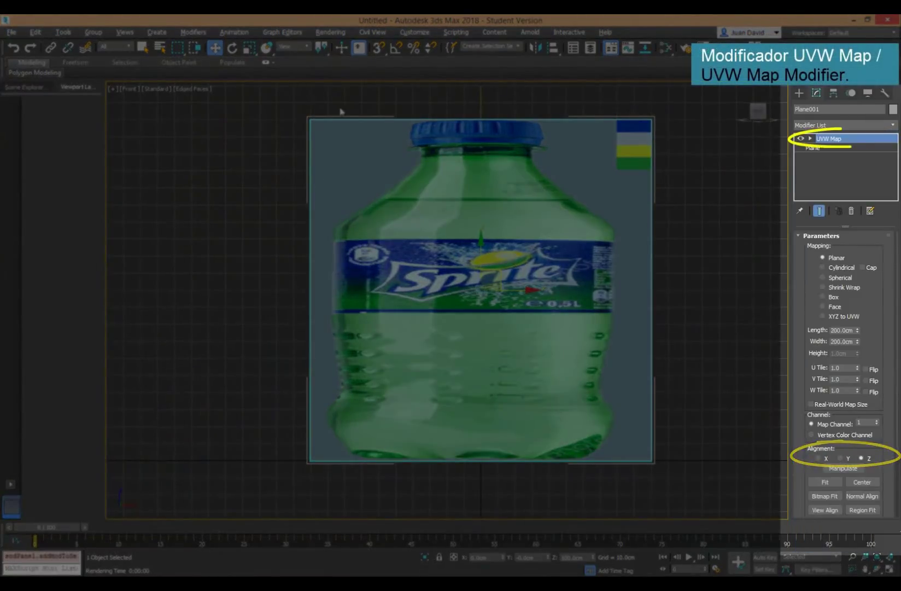
middle_click_drag(493, 215, 475, 217)
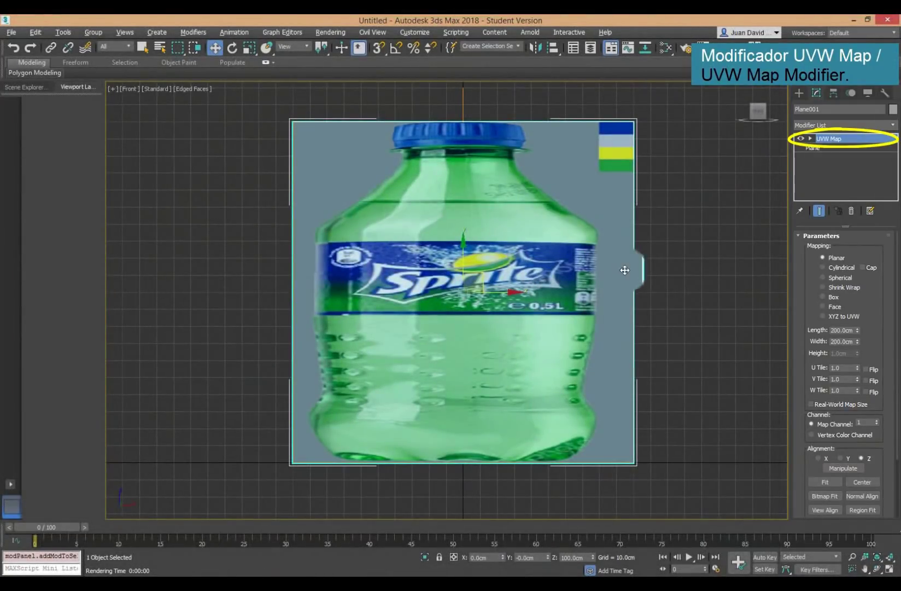
- Test rotating and scaling the mapping, undo the scale, and expand UVW Map to its Gizmo
left_click(232, 48)
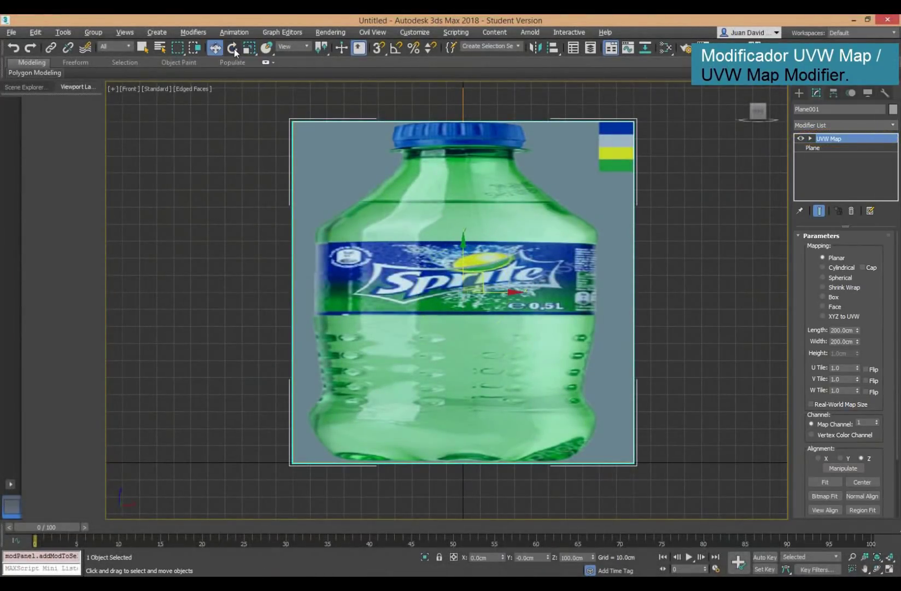
left_click(216, 49)
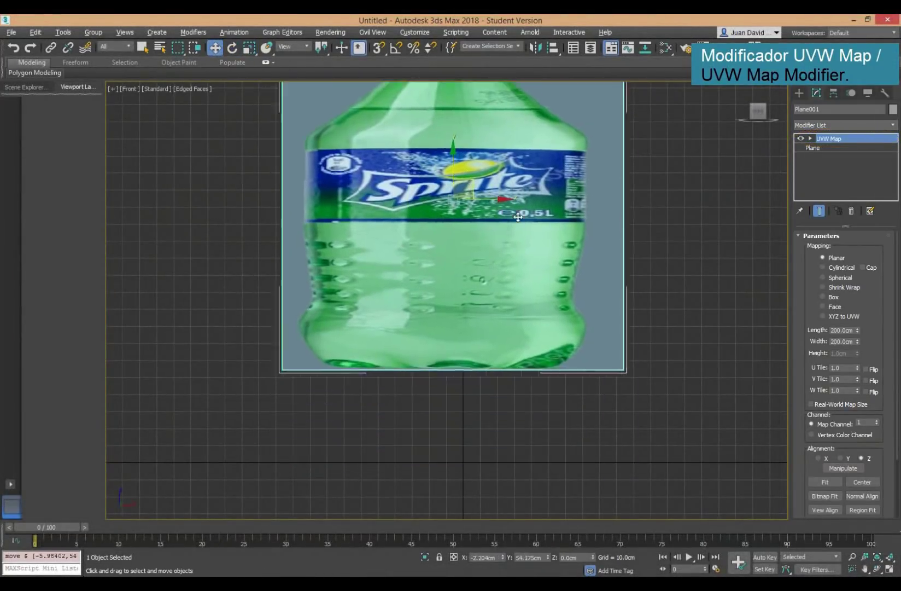
left_click(232, 48)
mouse_move(342, 139)
left_mouse_down()
mouse_move(356, 137)
mouse_move(343, 139)
left_mouse_up()
left_click(249, 48)
left_click_drag(468, 257, 470, 165)
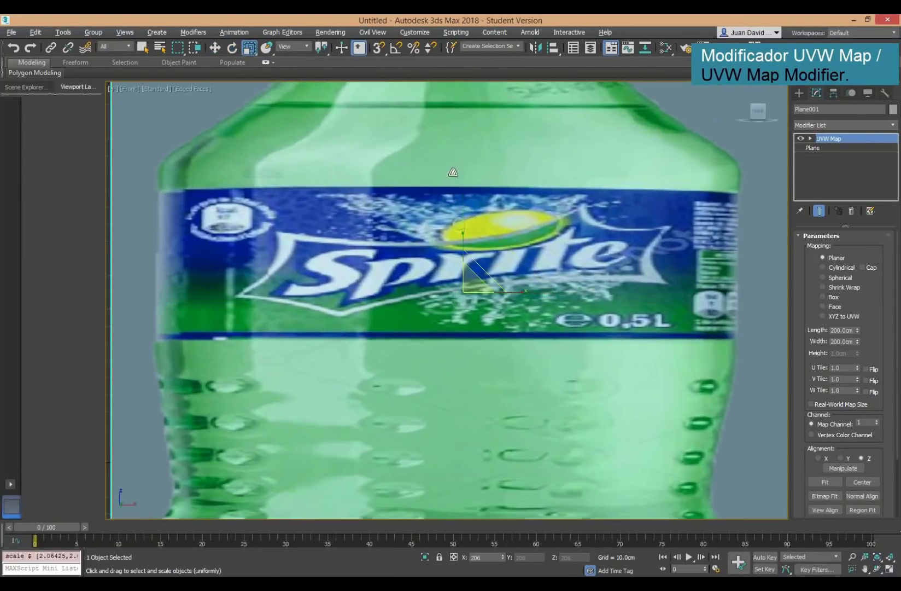
key("ctrl+z")
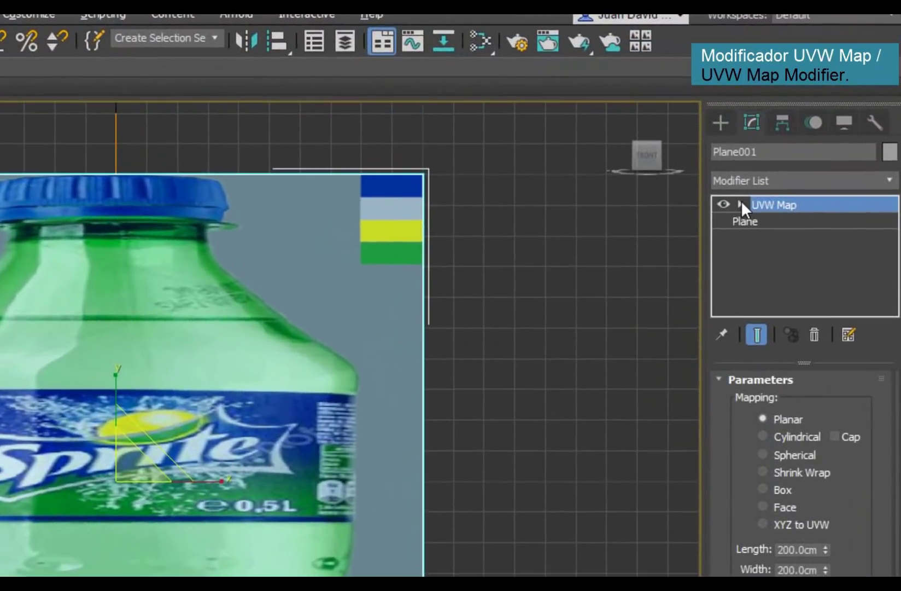
left_click(811, 139)
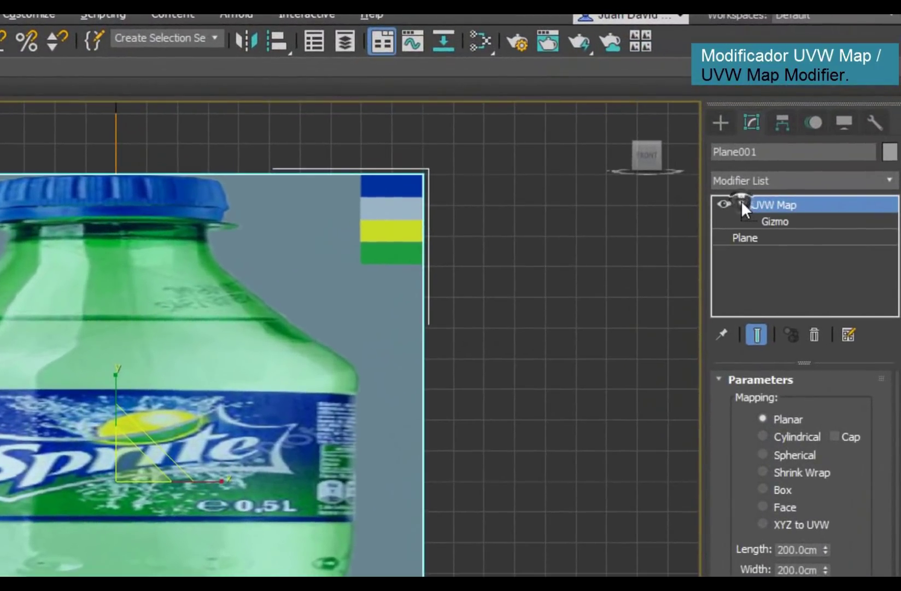
left_click(778, 222)
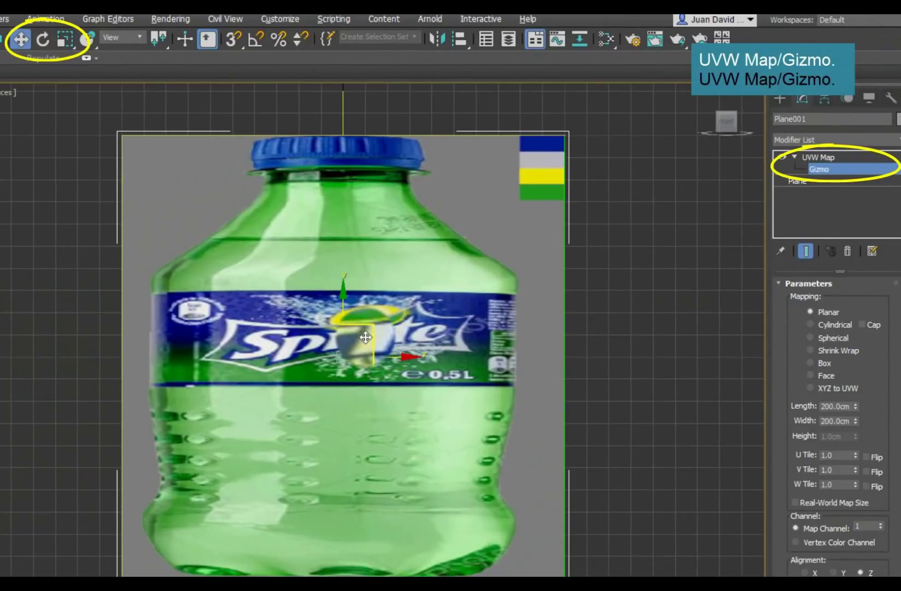
mouse_move(387, 332)
left_mouse_down()
mouse_move(422, 201)
mouse_move(245, 252)
left_mouse_up()
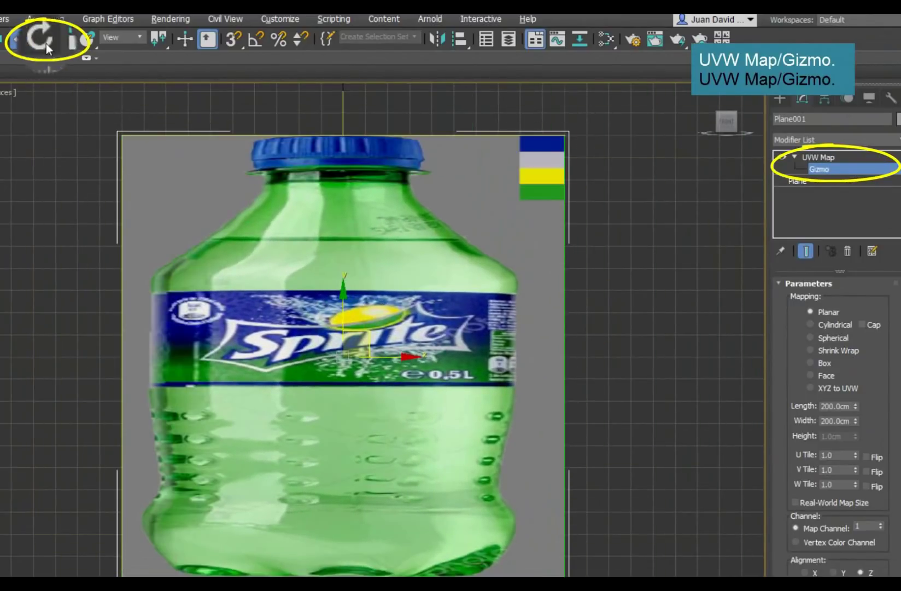
left_click(48, 49)
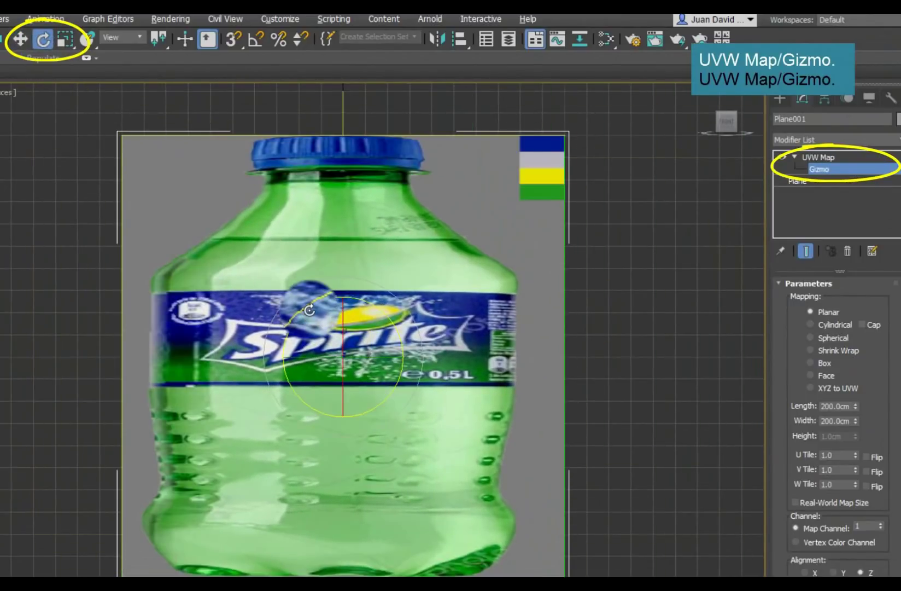
mouse_move(285, 277)
left_mouse_down()
mouse_move(258, 345)
mouse_move(389, 232)
mouse_move(328, 306)
mouse_move(513, 343)
left_mouse_up()
left_click(65, 39)
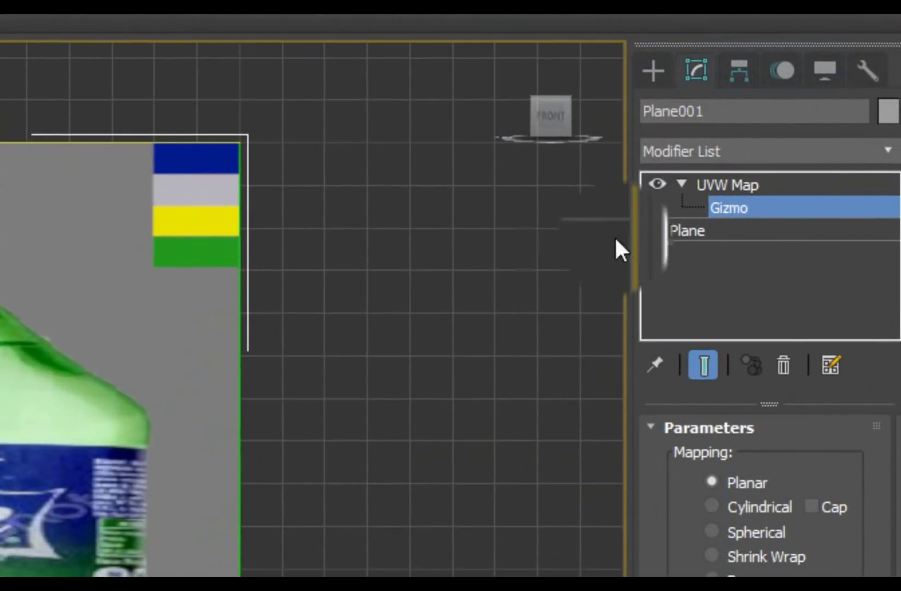
left_click(736, 185)
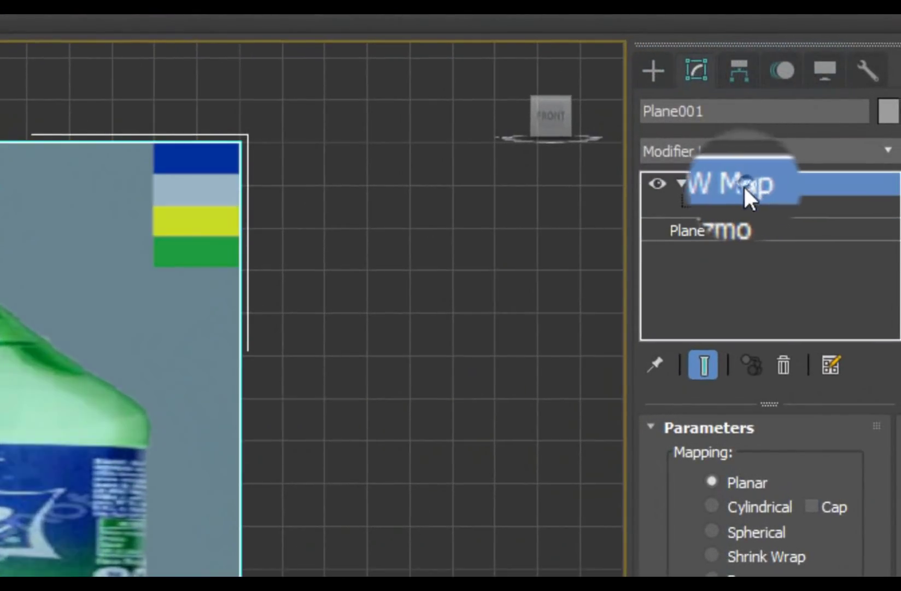
left_click(678, 182)
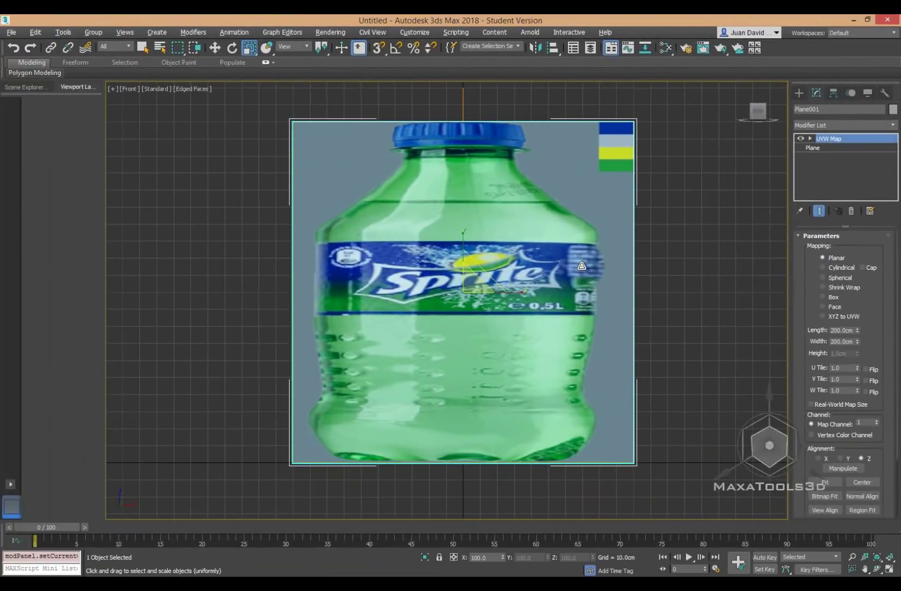
left_click(811, 139)
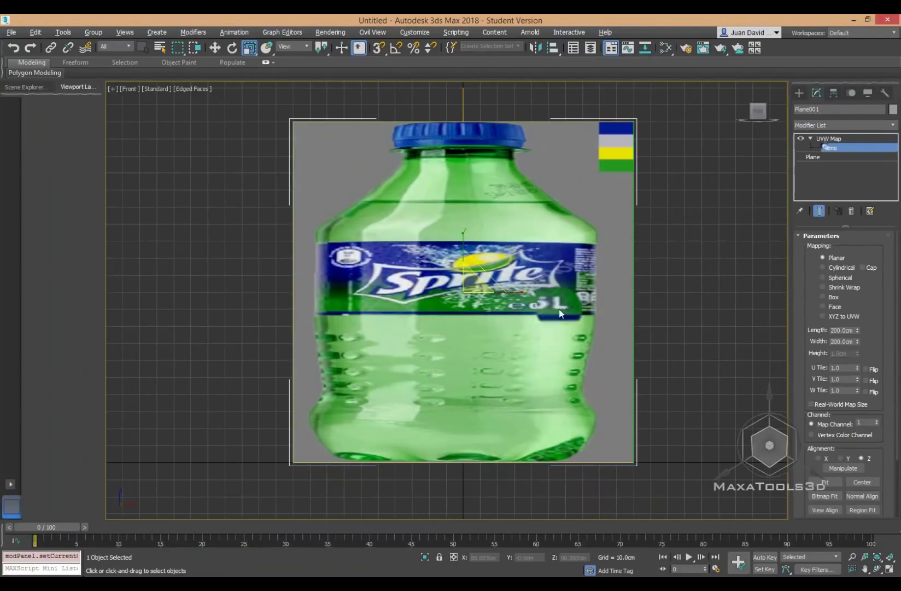
mouse_move(528, 289)
left_mouse_down()
mouse_move(509, 294)
mouse_move(446, 131)
left_mouse_up()
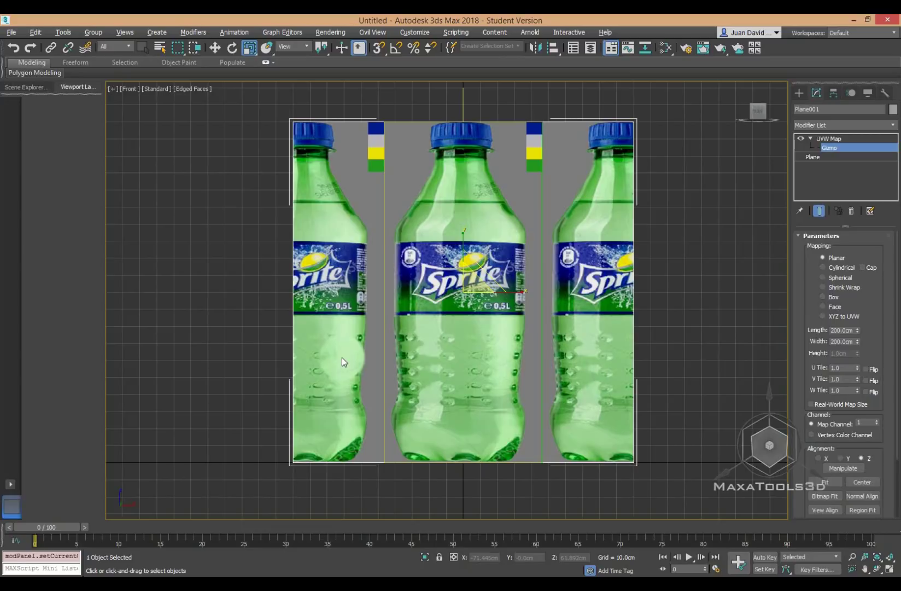
key("ctrl+z")
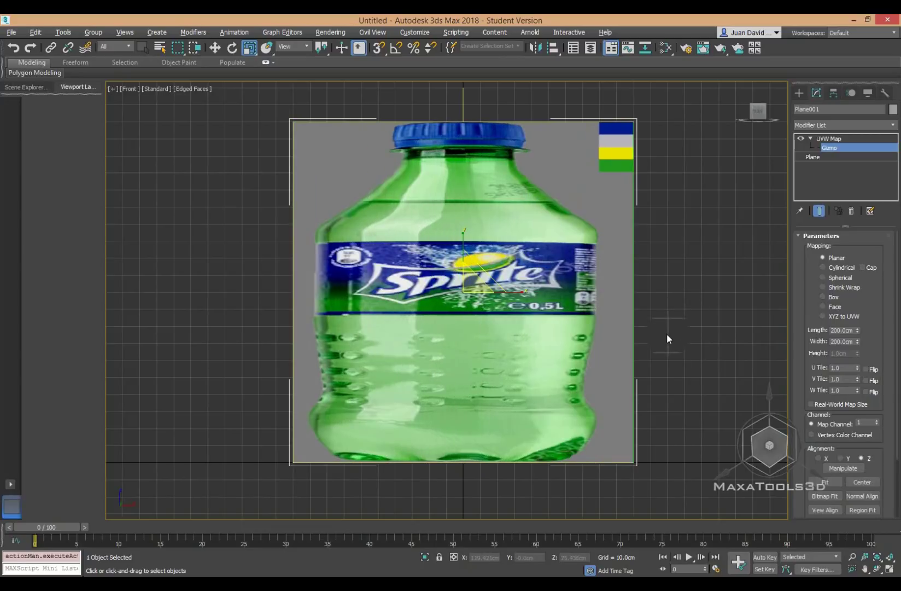
- Select the UVW Map Gizmo and browse its Mapping and Alignment parameters
left_click(830, 141)
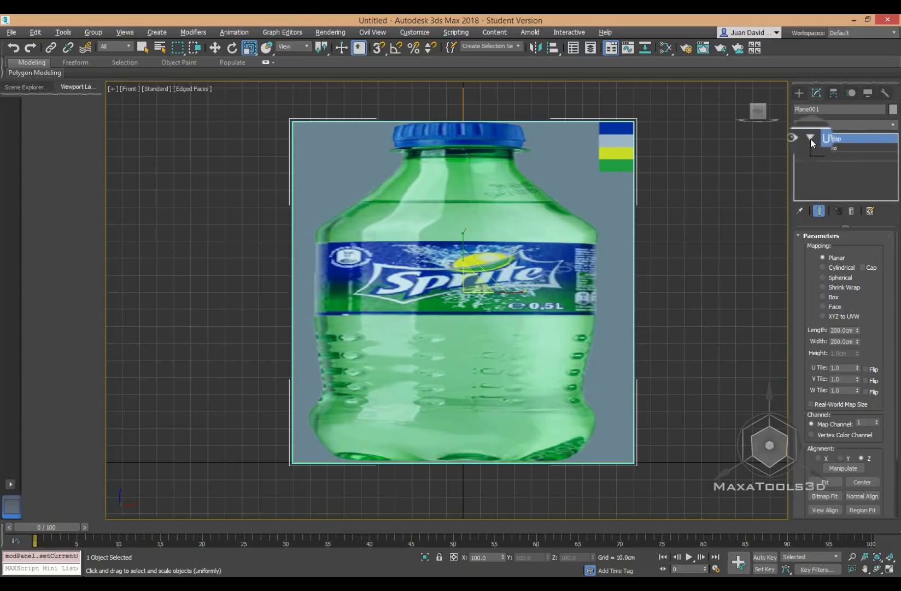
left_click(802, 137)
left_click(832, 147)
scroll(811, 305, "down", 3)
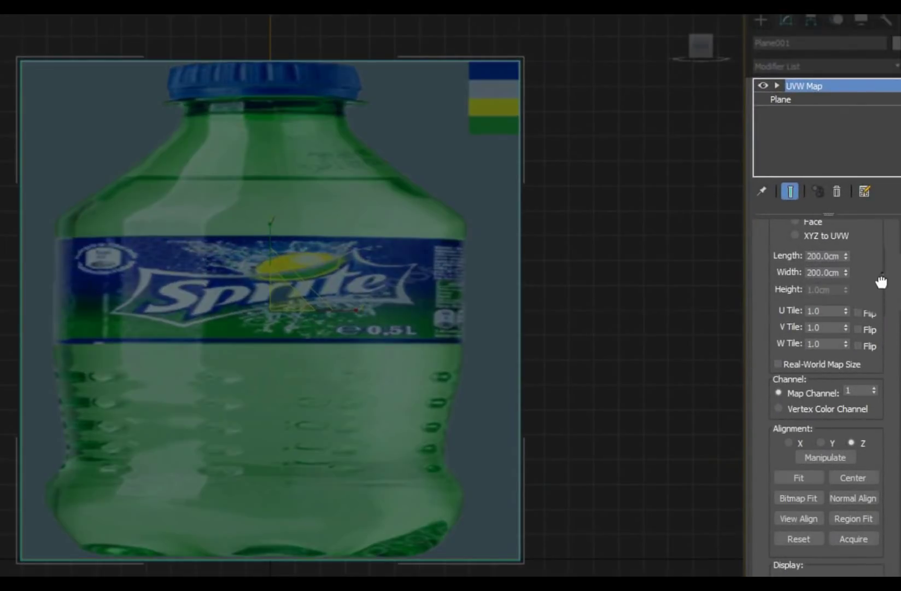
scroll(881, 281, "up", 5)
scroll(869, 315, "down", 5)
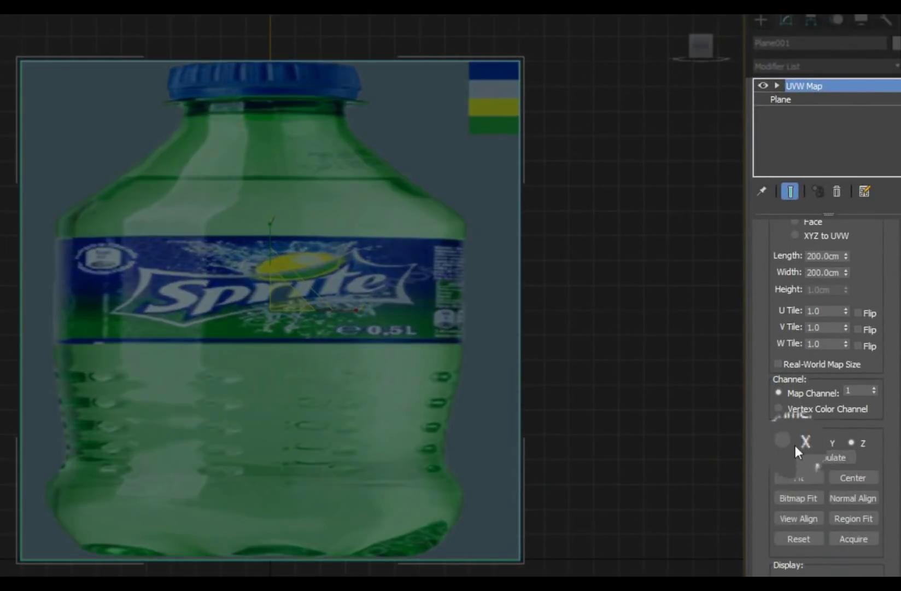
left_click_drag(766, 235, 774, 393)
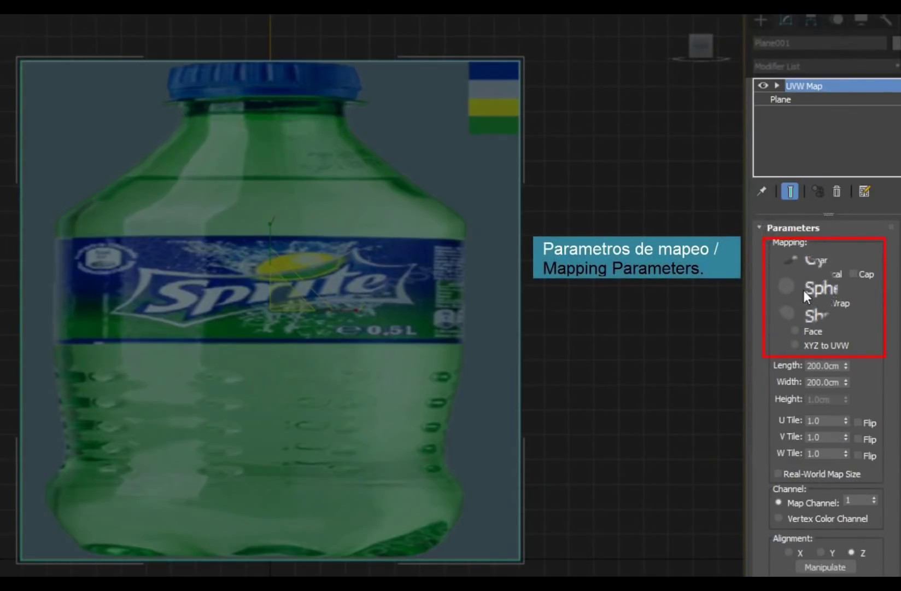
scroll(782, 356, "down", 5)
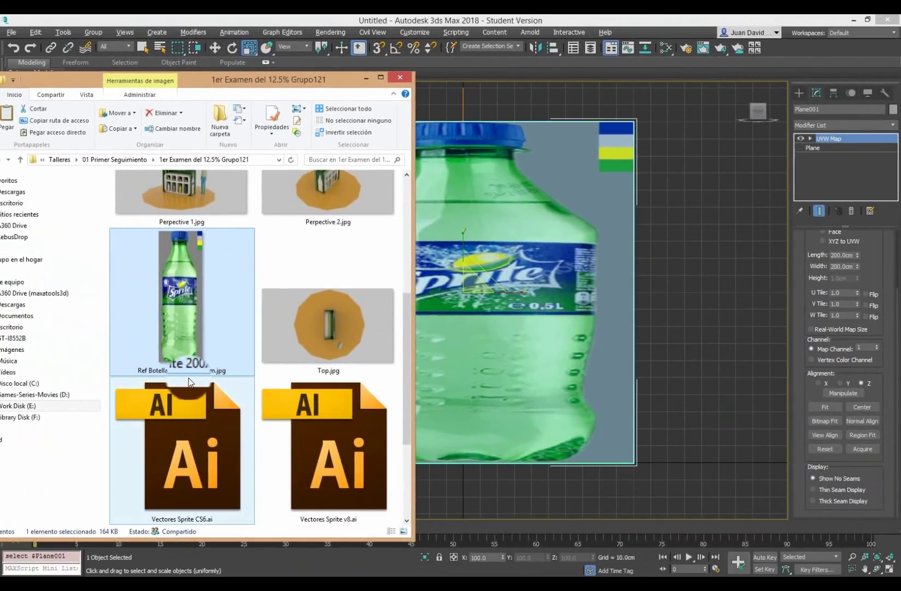
- Remove the UVW Map modifier and try a 66 cm plane width before restoring 200 cm
left_click(814, 150)
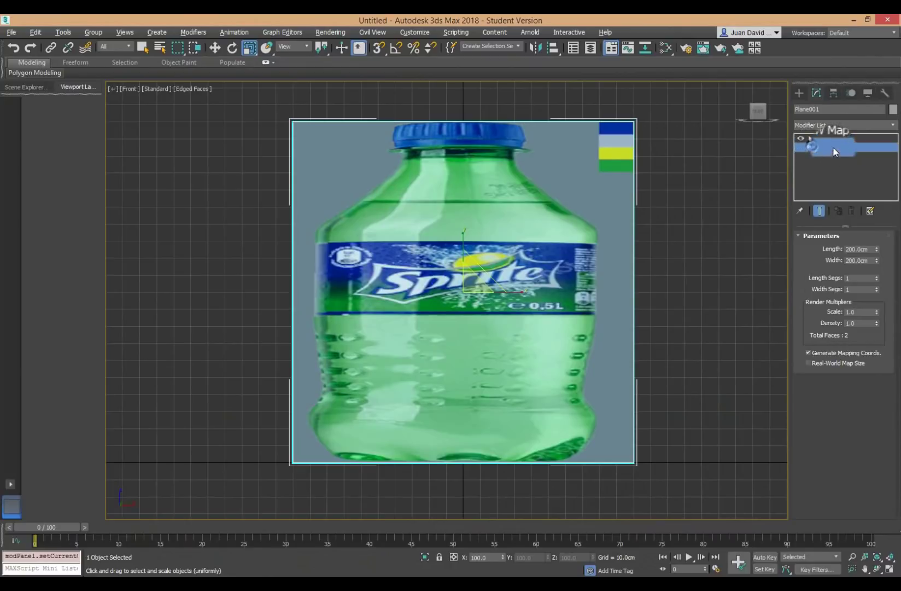
left_click(851, 210)
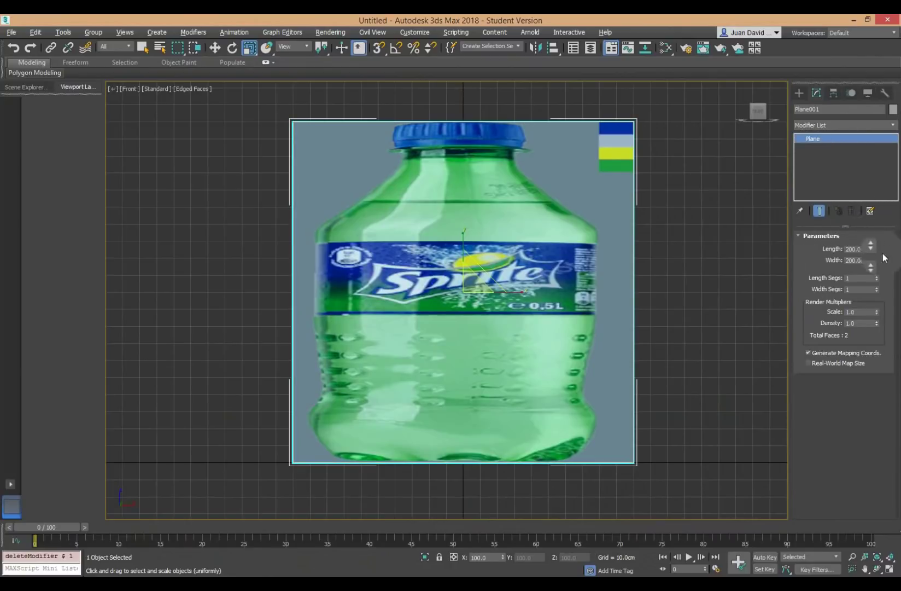
double_click(858, 265)
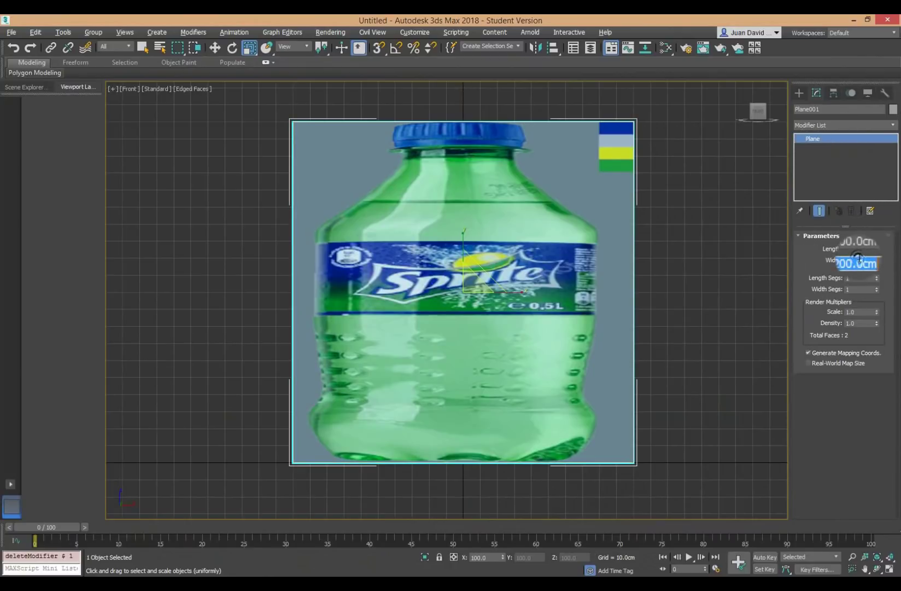
type("66")
key("Return")
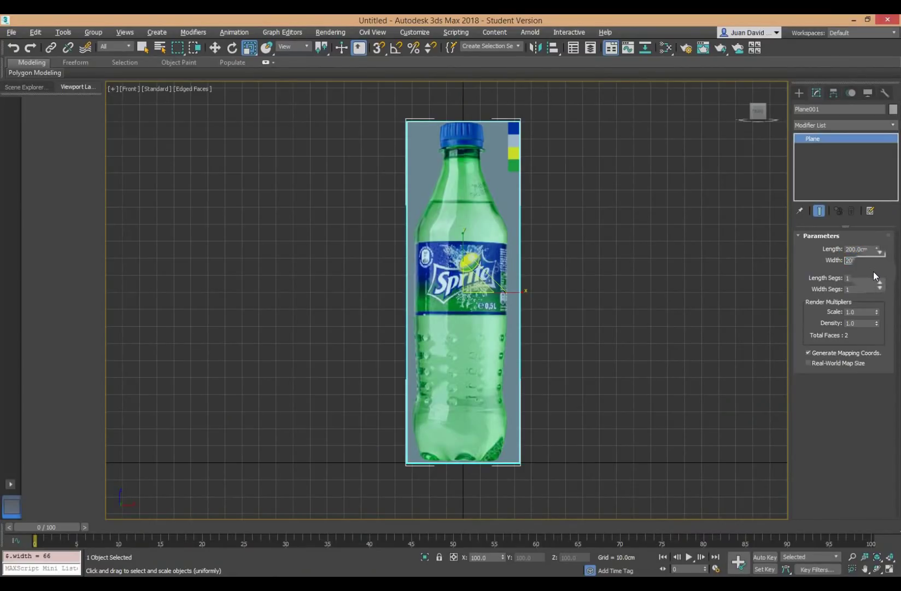
type("0")
key("Return")
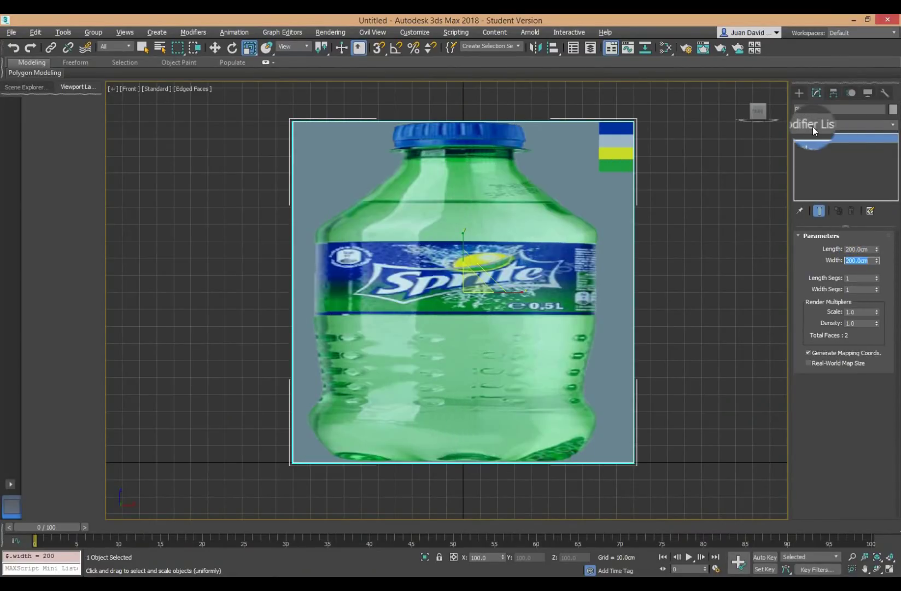
- Add a UVW Map modifier to the bottle plane and start its Bitmap Fit alignment
left_click(813, 126)
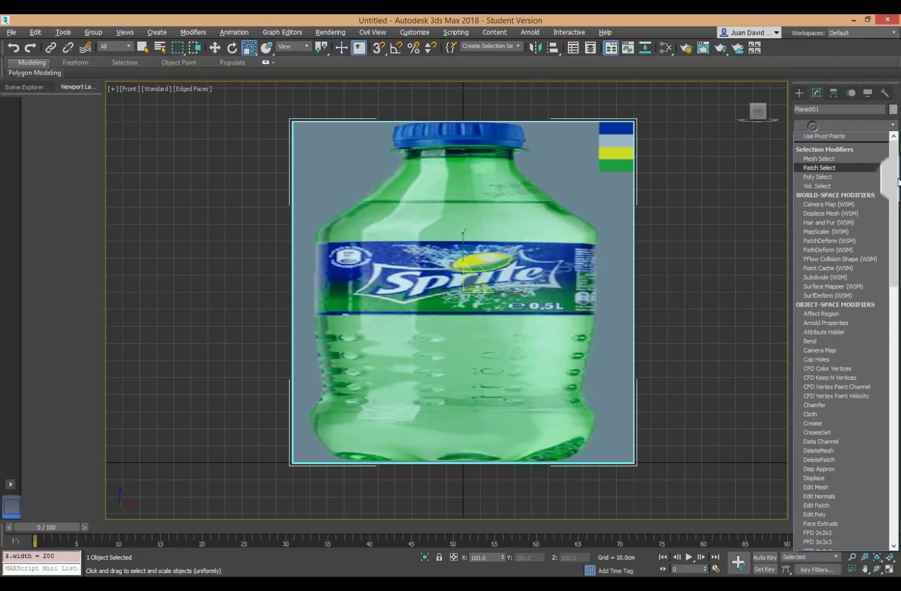
left_click_drag(897, 216, 896, 432)
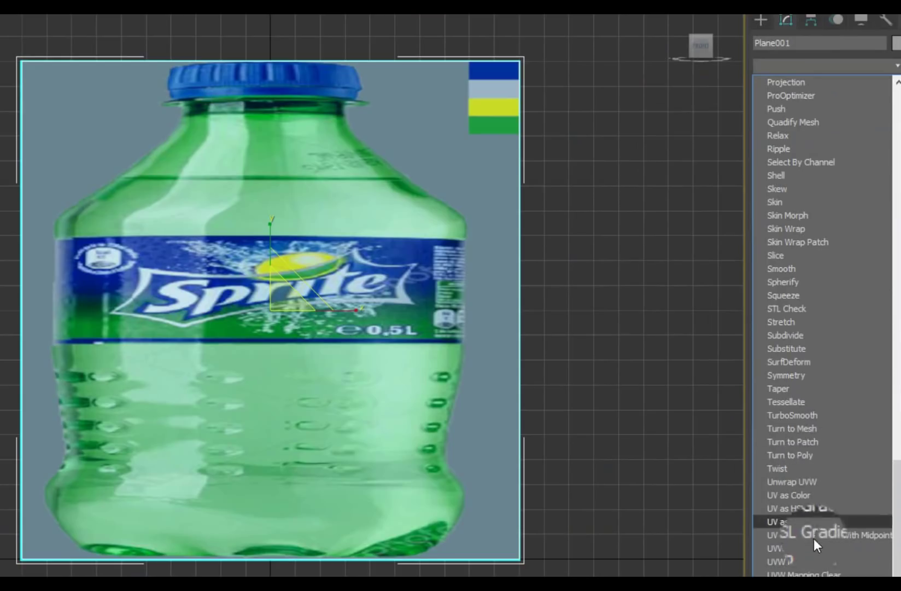
left_click(837, 455)
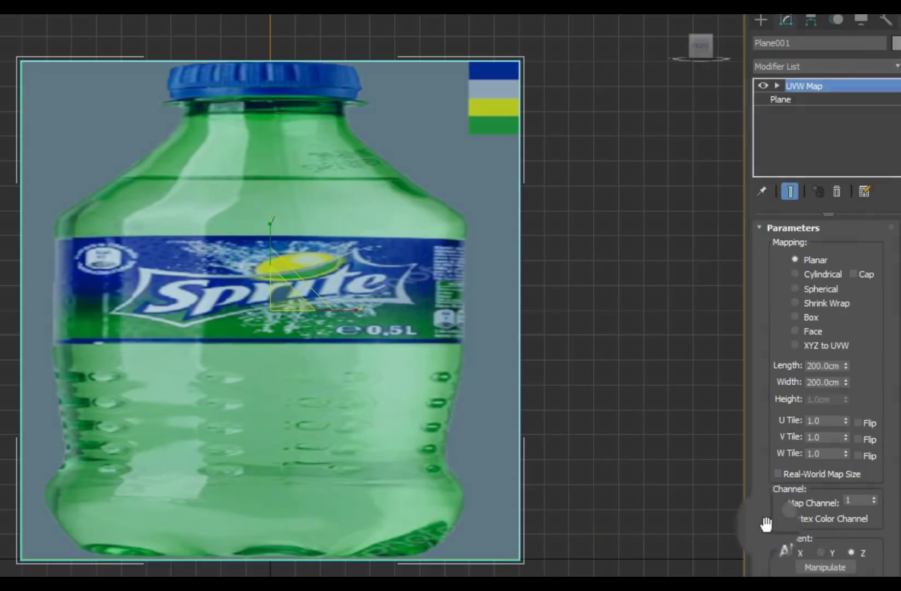
left_click_drag(765, 523, 762, 379)
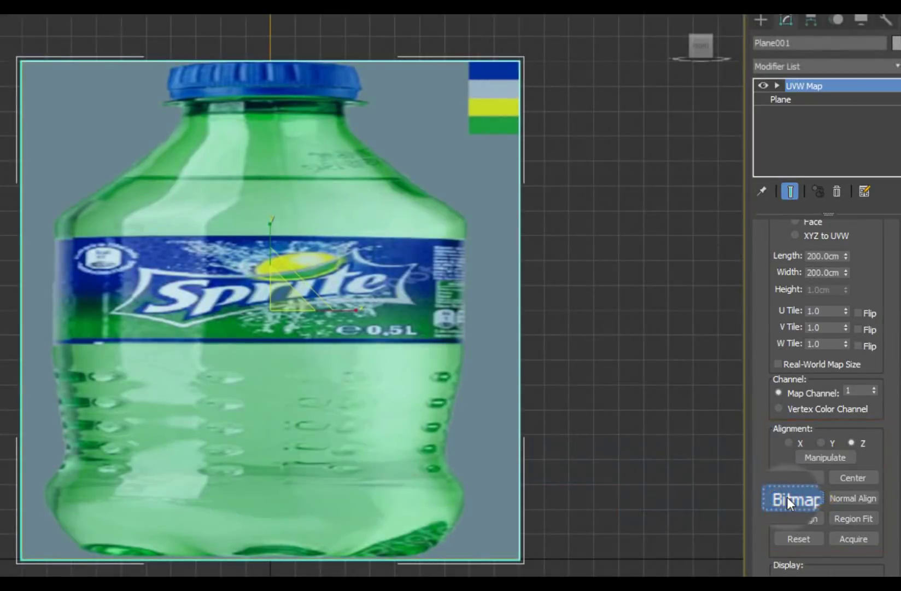
left_click(789, 501)
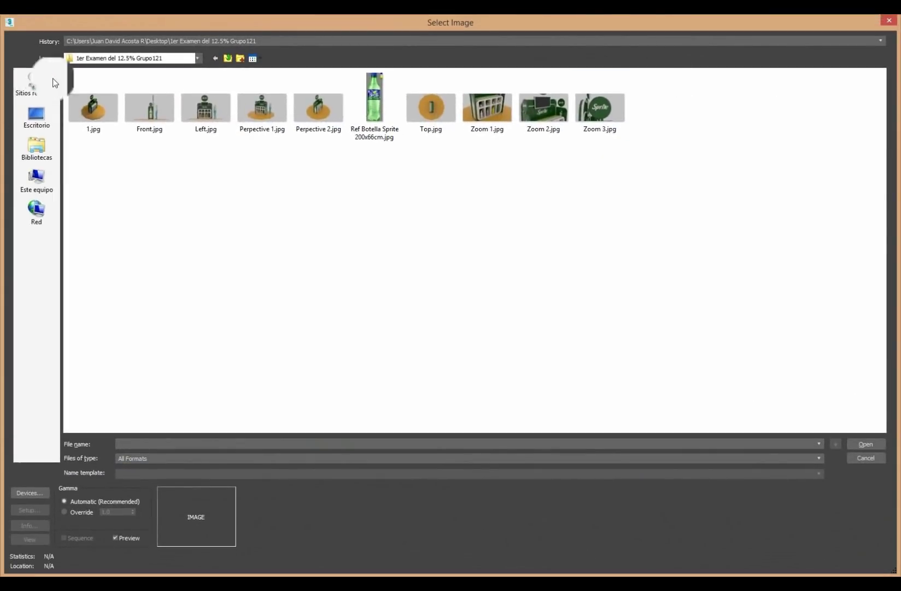
mouse_move(374, 105)
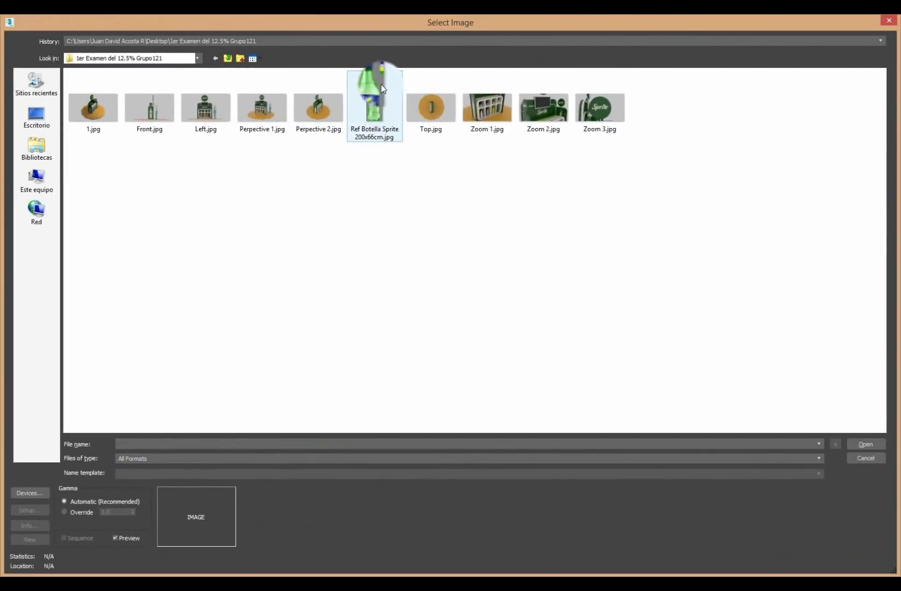
- Fit the mapping to the Ref Botella Sprite 200x66cm.jpg image
left_click(378, 99)
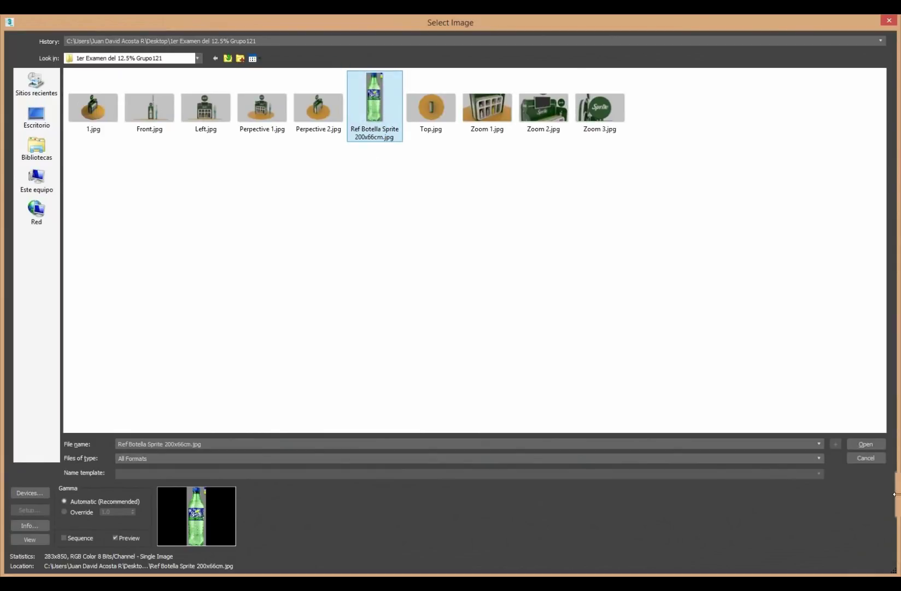
left_click(865, 444)
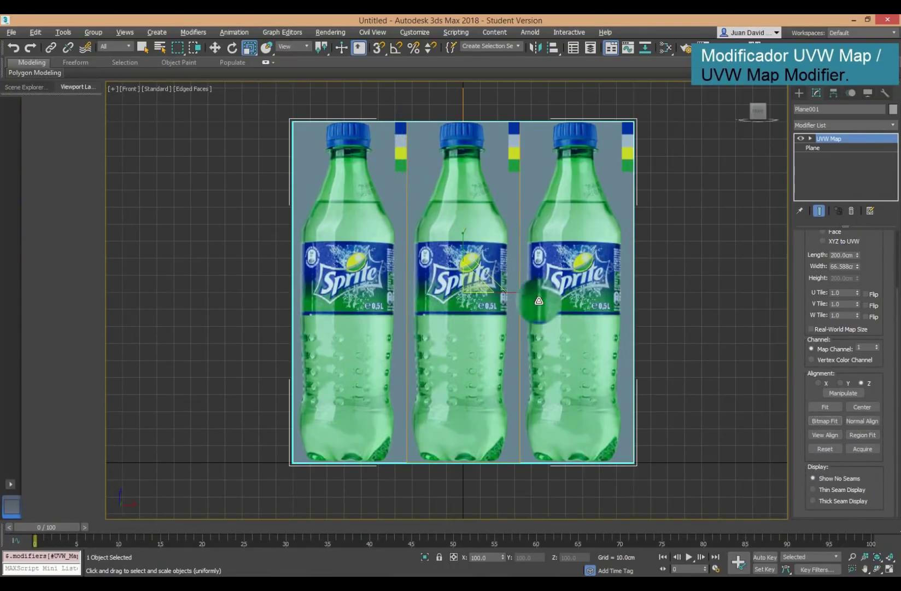
- Set the plane's width to 66 cm so one bottle fills it
left_click(820, 147)
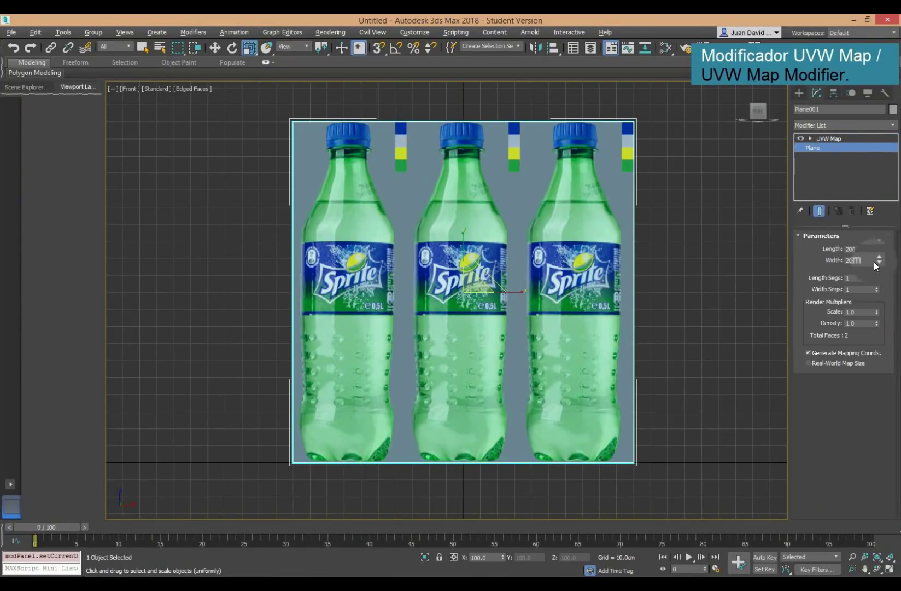
left_click_drag(876, 259, 871, 299)
type("66")
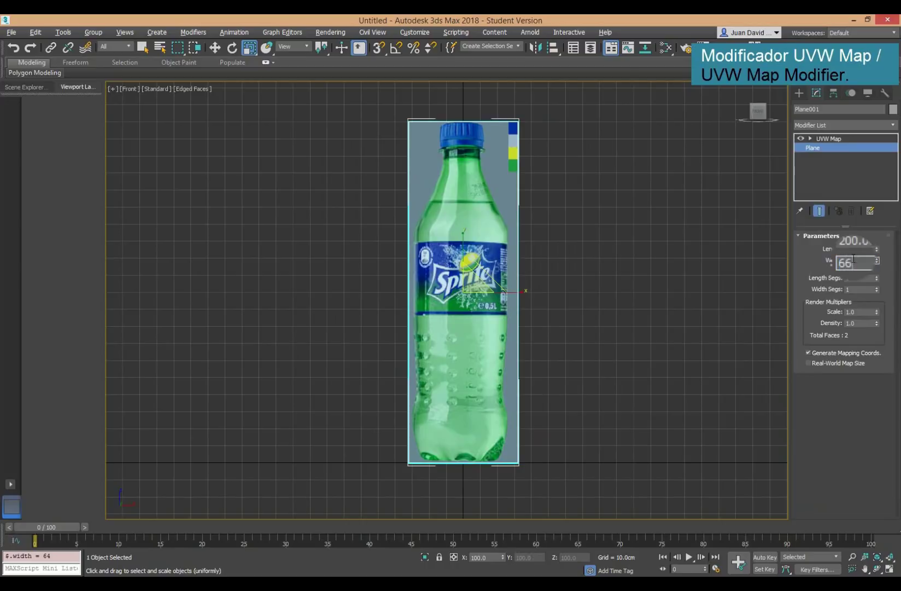
key("Return")
left_click(562, 200)
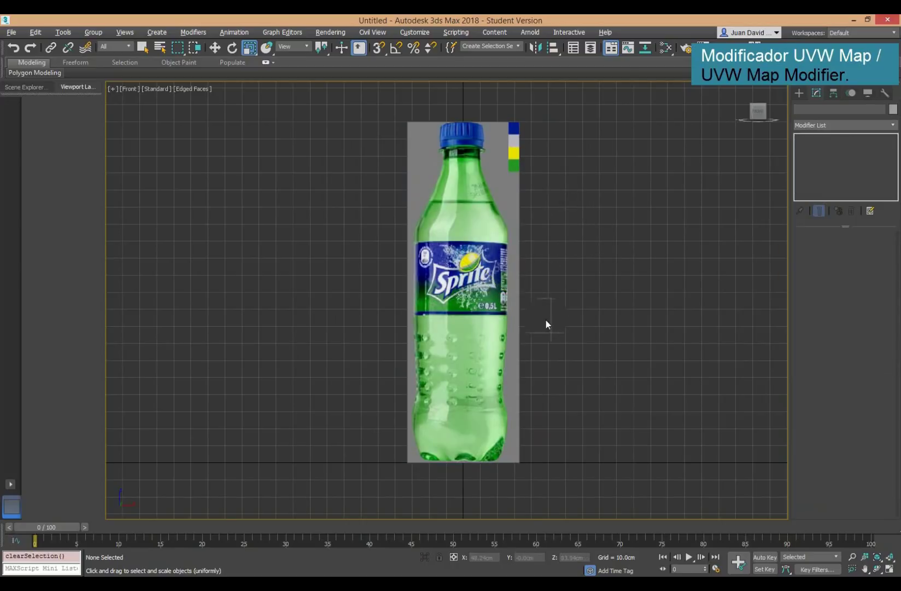
- Move the bottle plane up and to the right
right_click(549, 280)
left_click(567, 292)
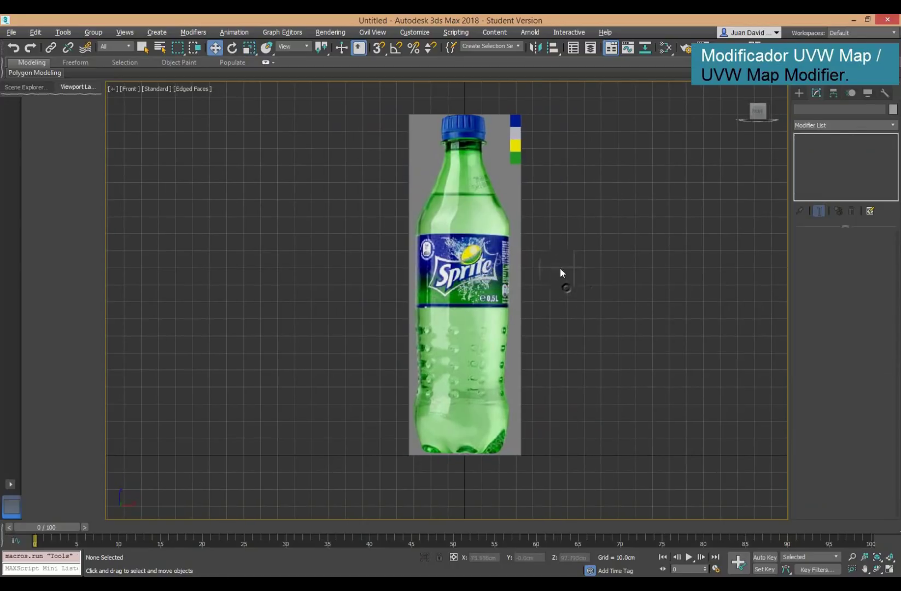
left_click(437, 191)
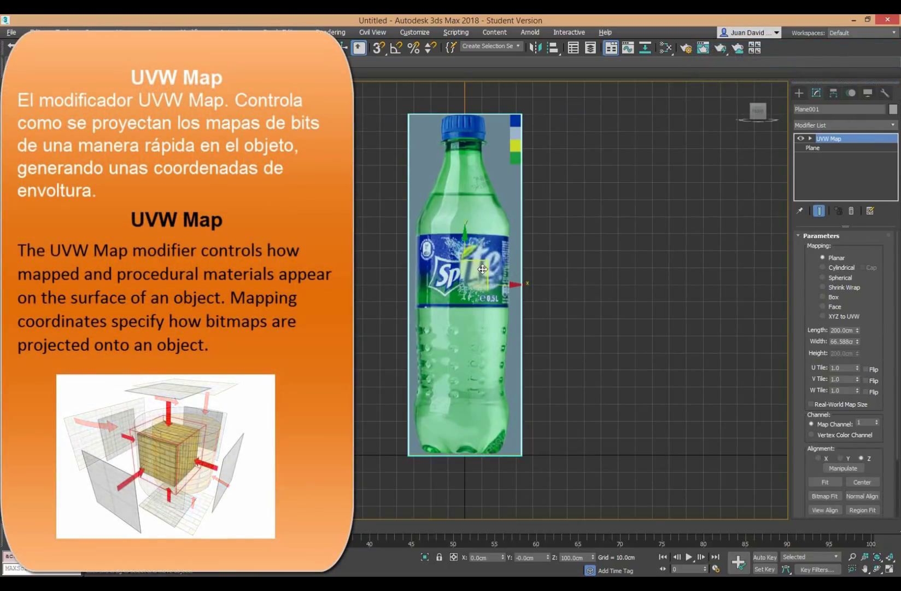
mouse_move(483, 269)
left_mouse_down()
mouse_move(554, 242)
mouse_move(584, 91)
left_mouse_up()
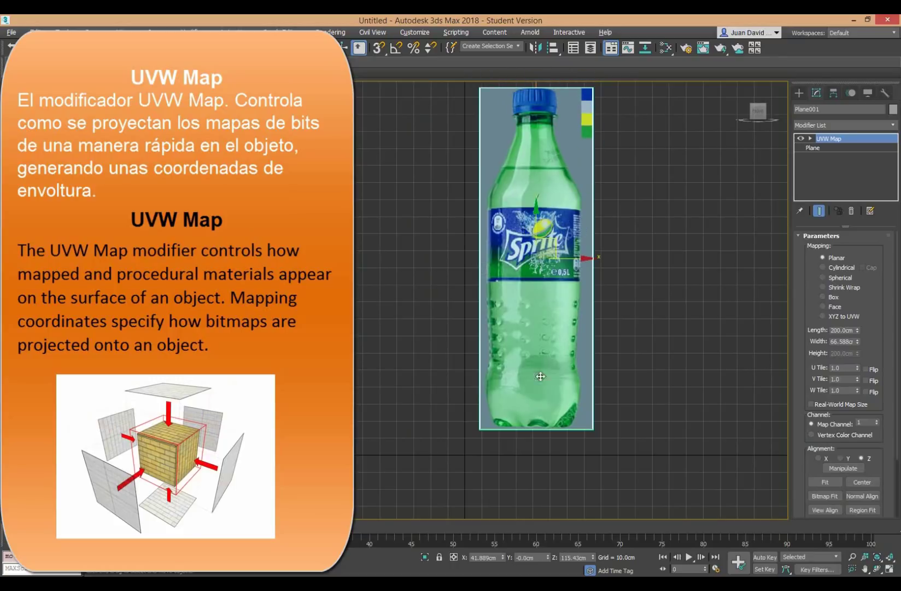
scroll(412, 342, "down", 1)
scroll(440, 354, "down", 4)
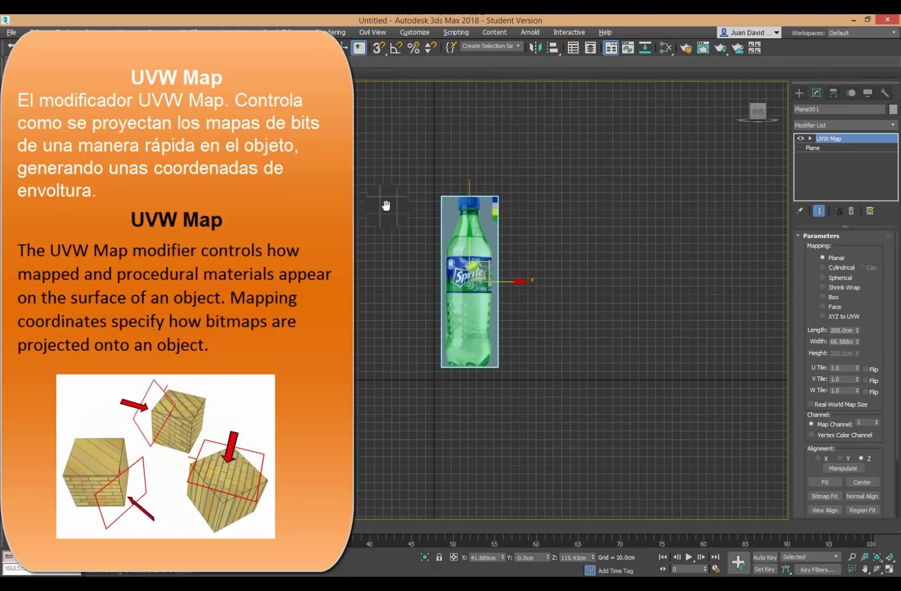
scroll(401, 213, "up", 2)
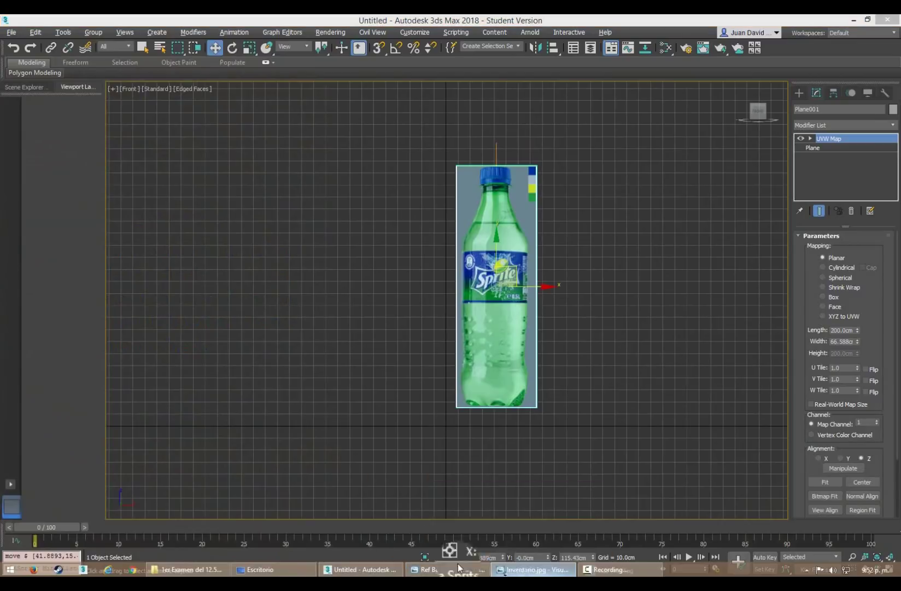
left_click(458, 567)
left_click_drag(189, 191, 315, 226)
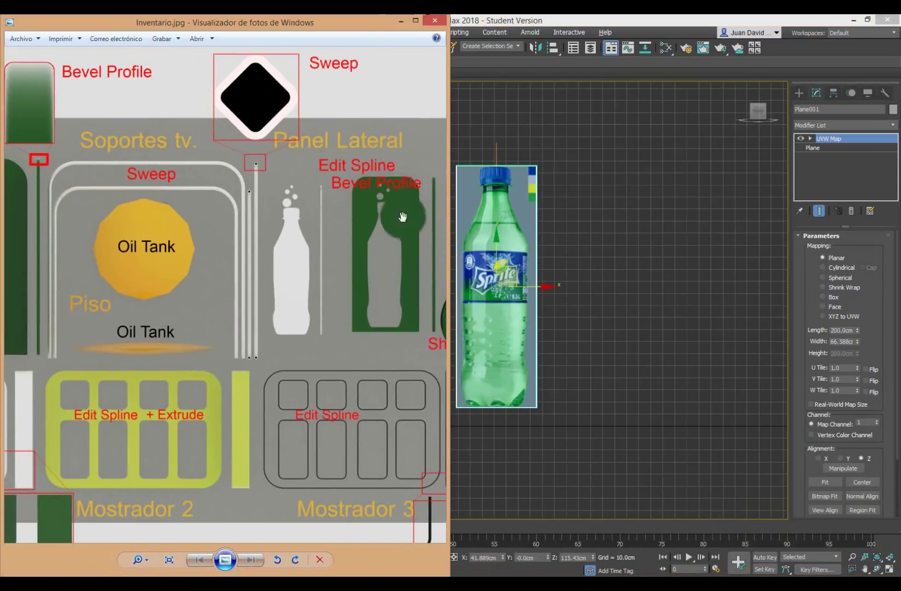
left_click_drag(354, 203, 206, 211)
left_click_drag(388, 213, 343, 213)
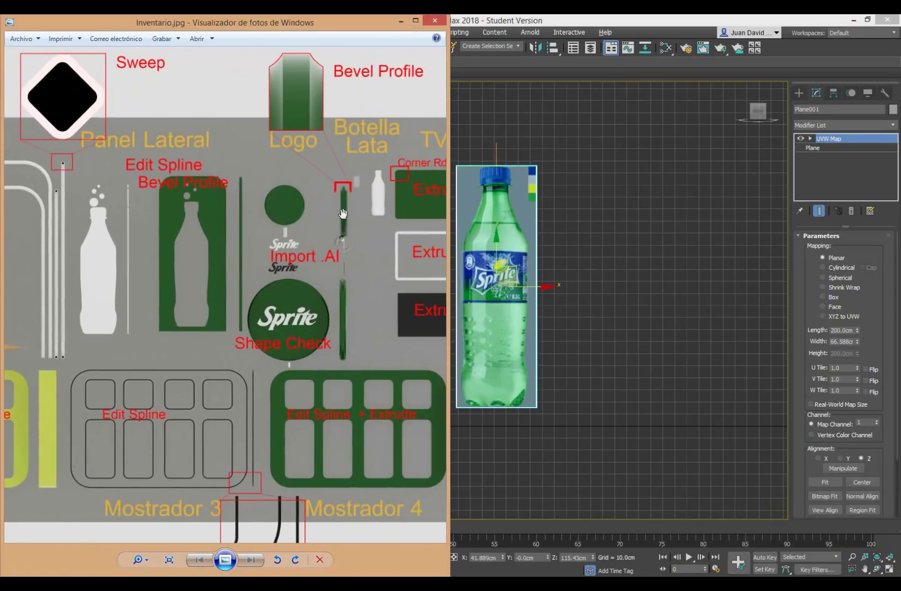
mouse_move(382, 186)
left_mouse_down()
mouse_move(348, 381)
mouse_move(349, 436)
left_mouse_up()
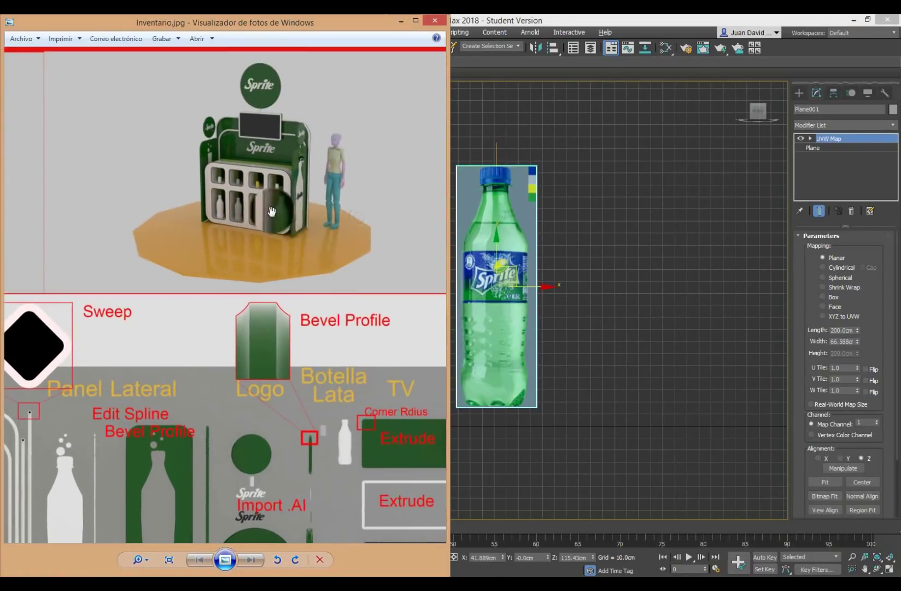
scroll(253, 195, "up", 4)
scroll(233, 274, "down", 1)
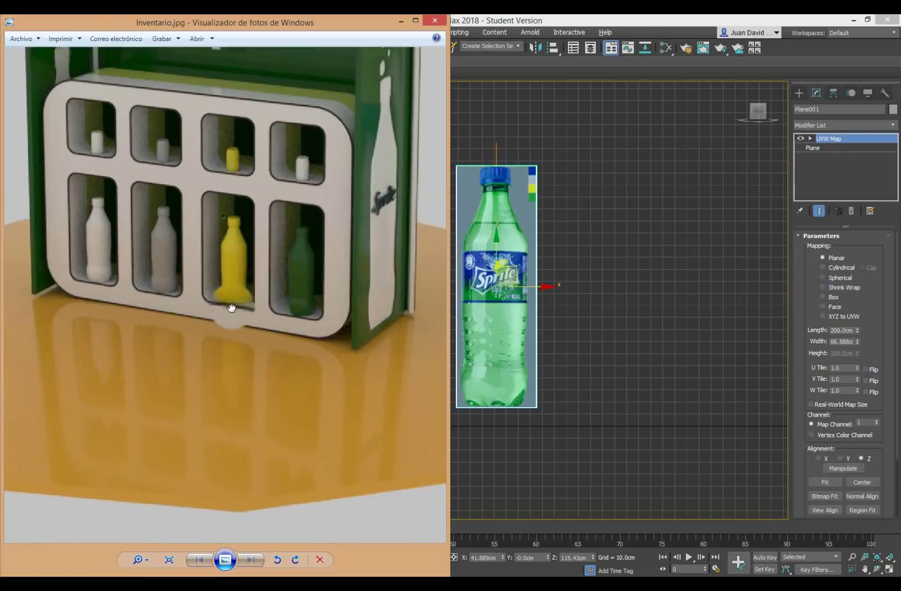
scroll(241, 350, "down", 2)
scroll(249, 361, "down", 1)
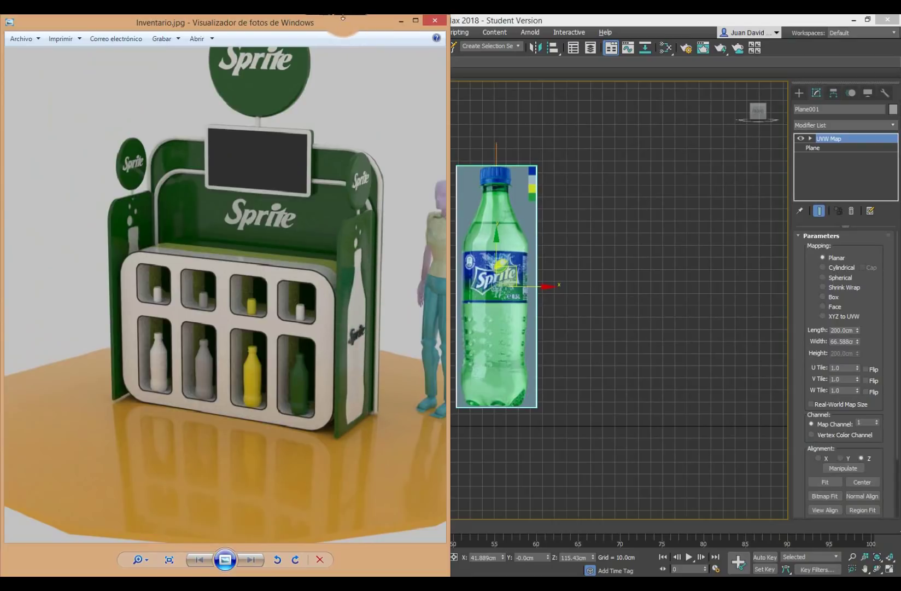
left_click(408, 23)
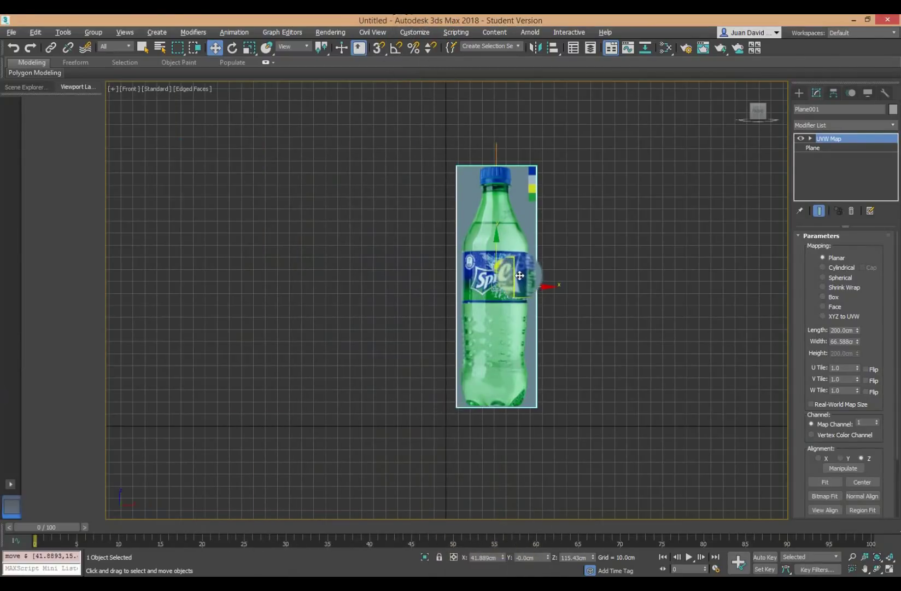
- Reset the bottle plane's position to X 0, Y 0, Z 0
mouse_move(511, 274)
left_mouse_down()
mouse_move(566, 239)
mouse_move(560, 219)
left_mouse_up()
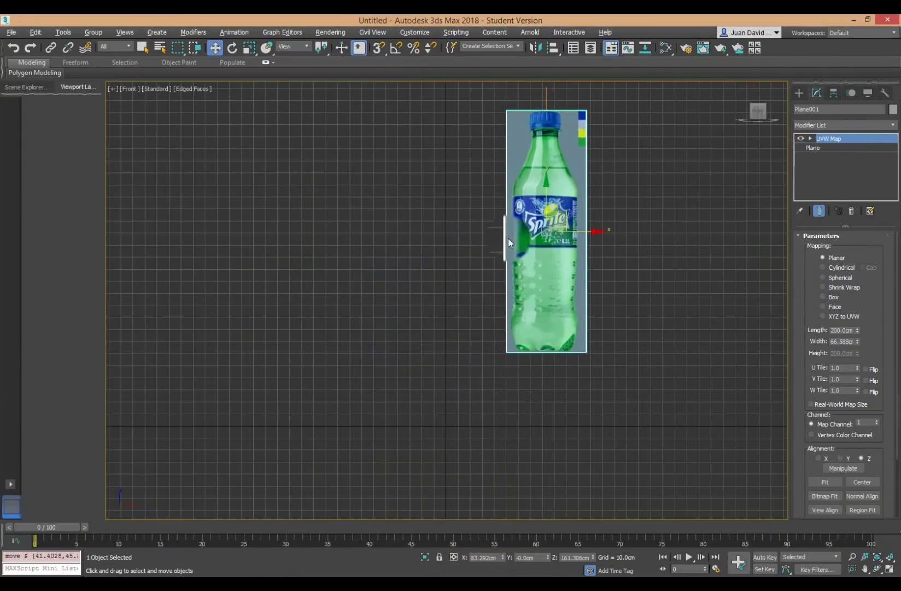
middle_click_drag(526, 270, 527, 255)
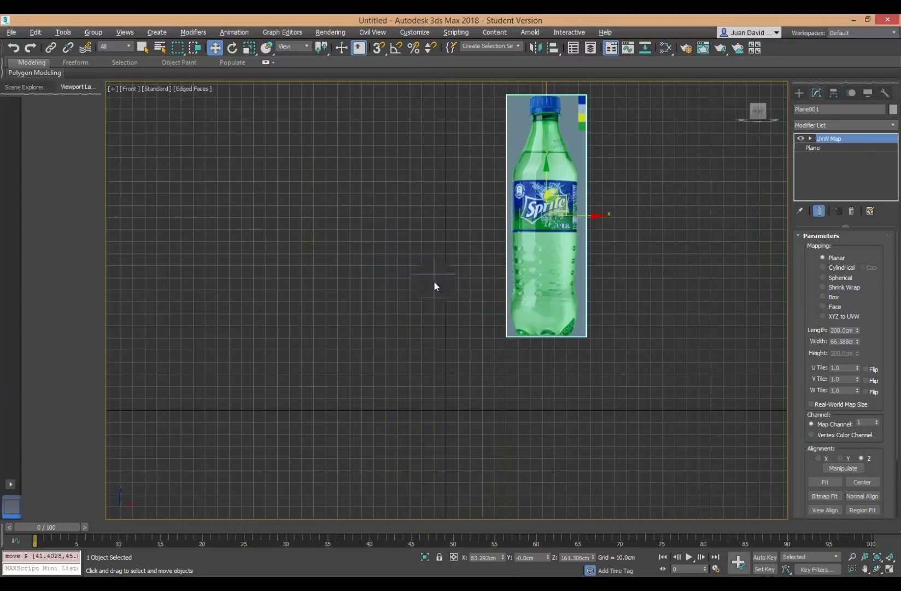
middle_click_drag(429, 383, 429, 369)
right_click(523, 545)
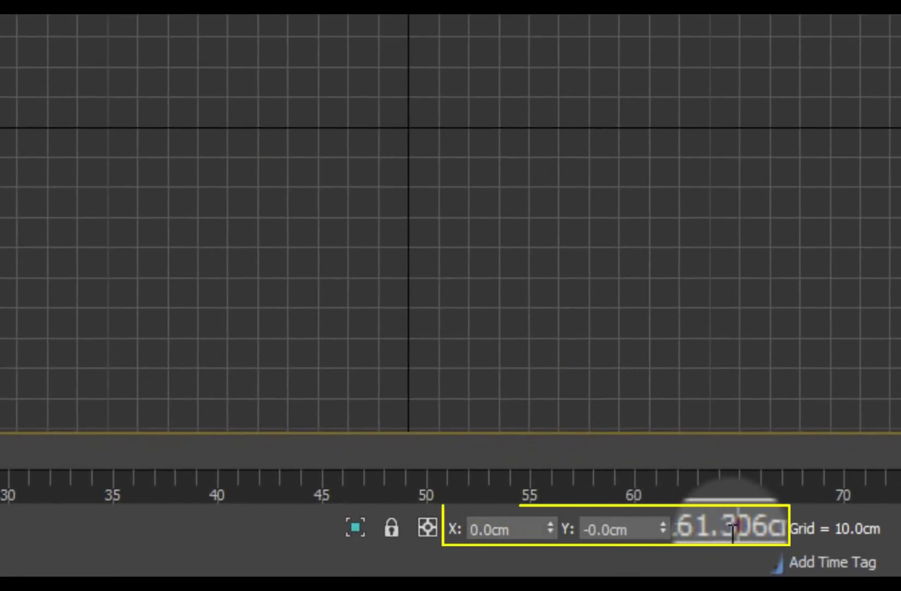
left_click(732, 533)
right_click(779, 528)
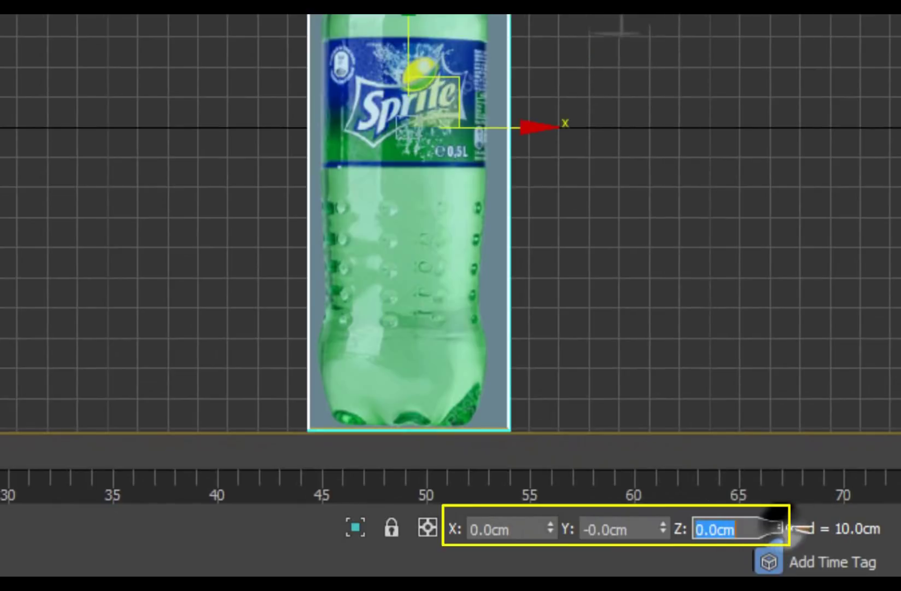
key("Return")
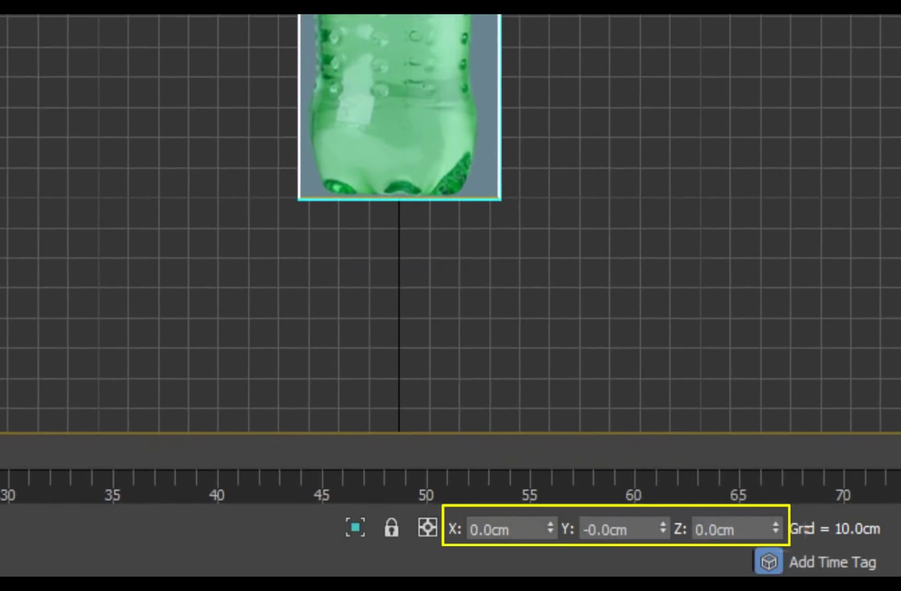
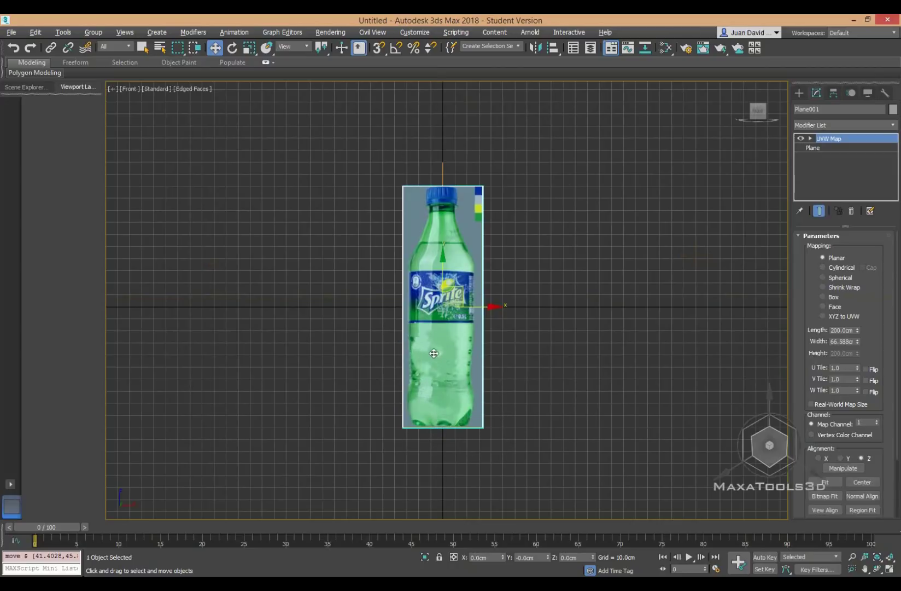
- Toggle the front view's wireframe, then orbit and recenter the bottle plane in the Perspective view
scroll(432, 306, "up", 3)
scroll(443, 307, "up", 2)
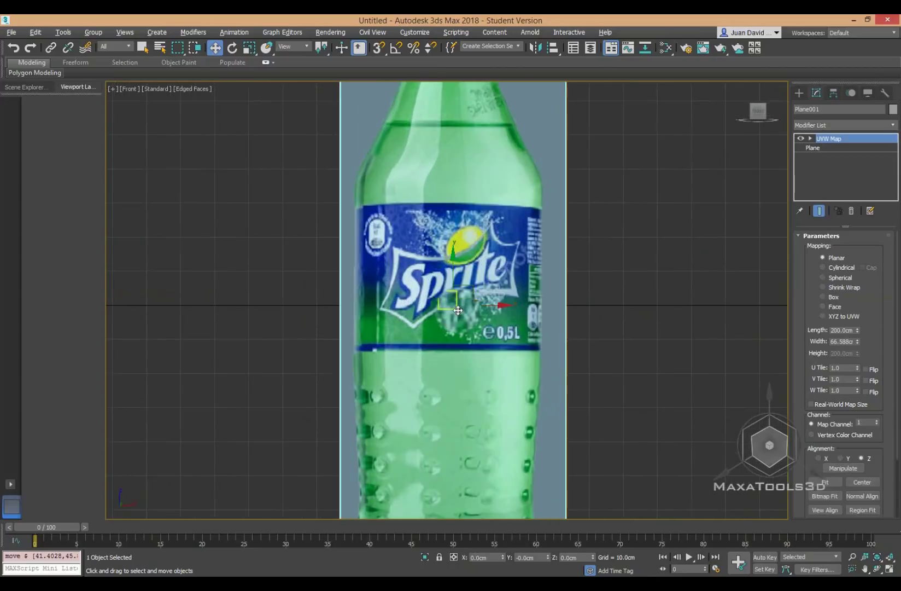
scroll(457, 311, "down", 2)
key("F3")
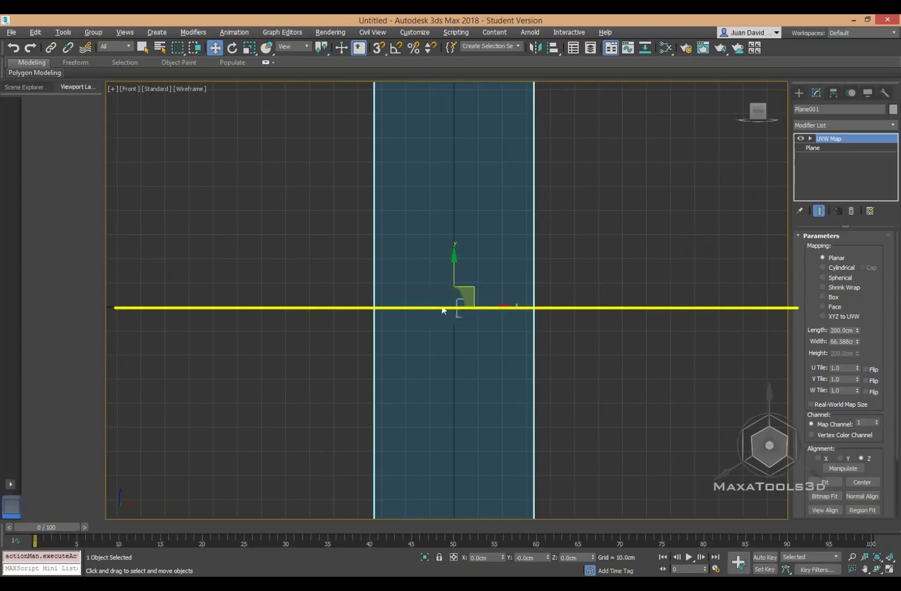
scroll(513, 341, "down", 2)
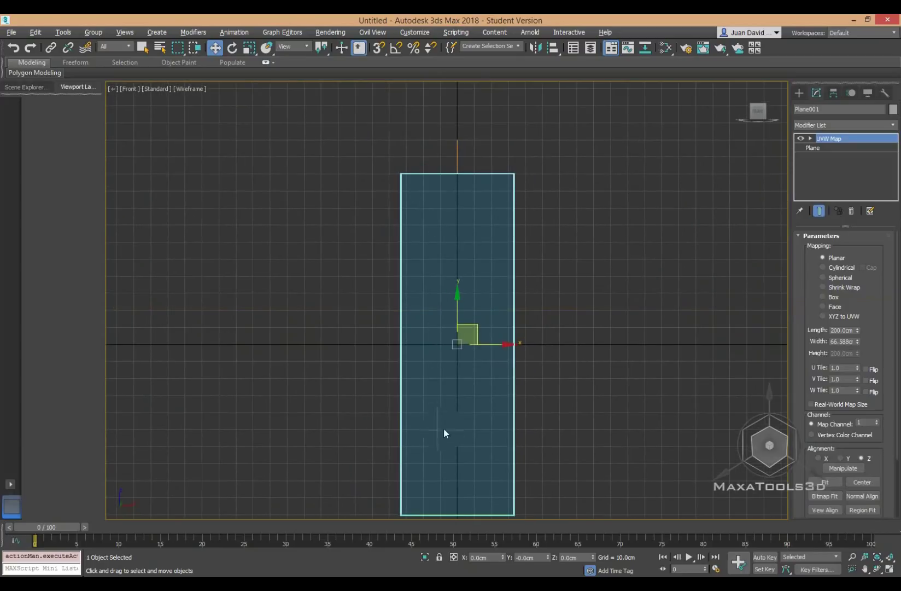
key("F3")
key("p")
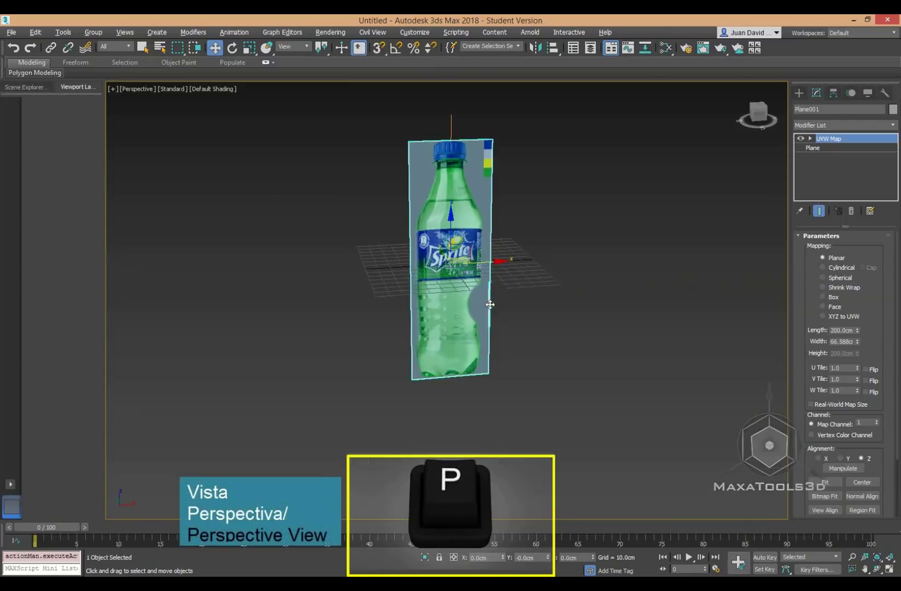
middle_click_drag(490, 304, 459, 250, "alt")
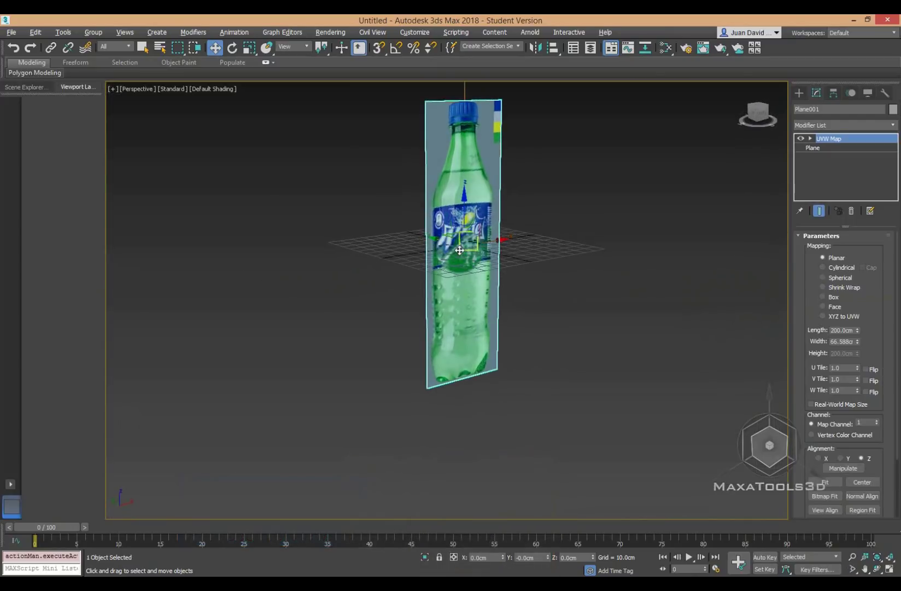
mouse_move(516, 271)
middle_mouse_down()
mouse_move(475, 337)
mouse_move(590, 327)
mouse_move(534, 324)
middle_mouse_up()
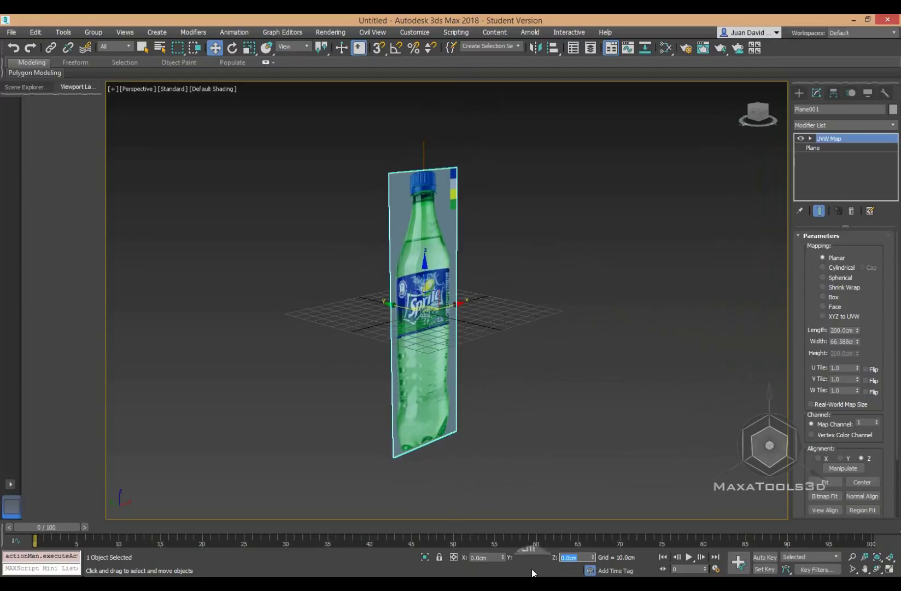
- Set the plane's Z to 100 cm so its base meets the grid, and show spline shapes in Front view
left_click_drag(425, 263, 425, 193)
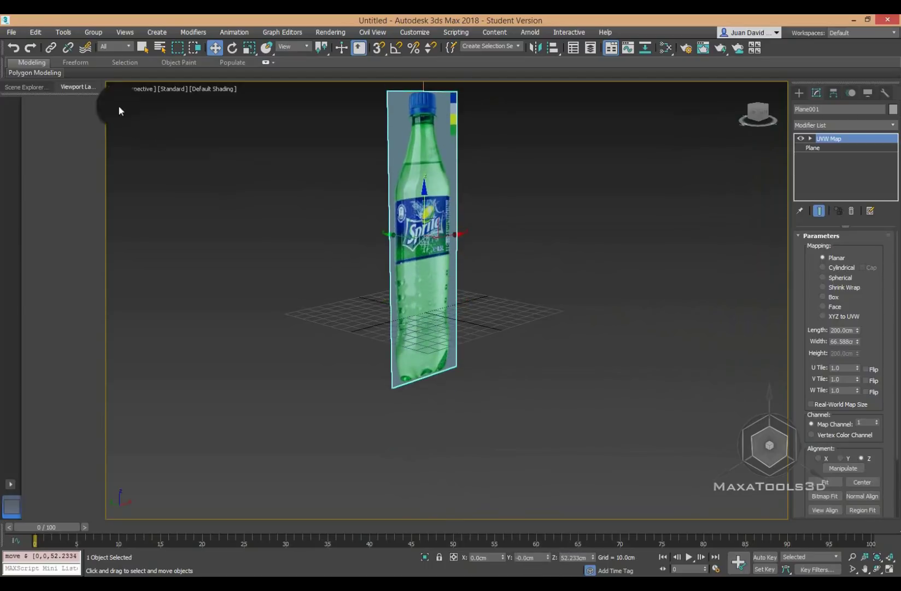
left_click(32, 49)
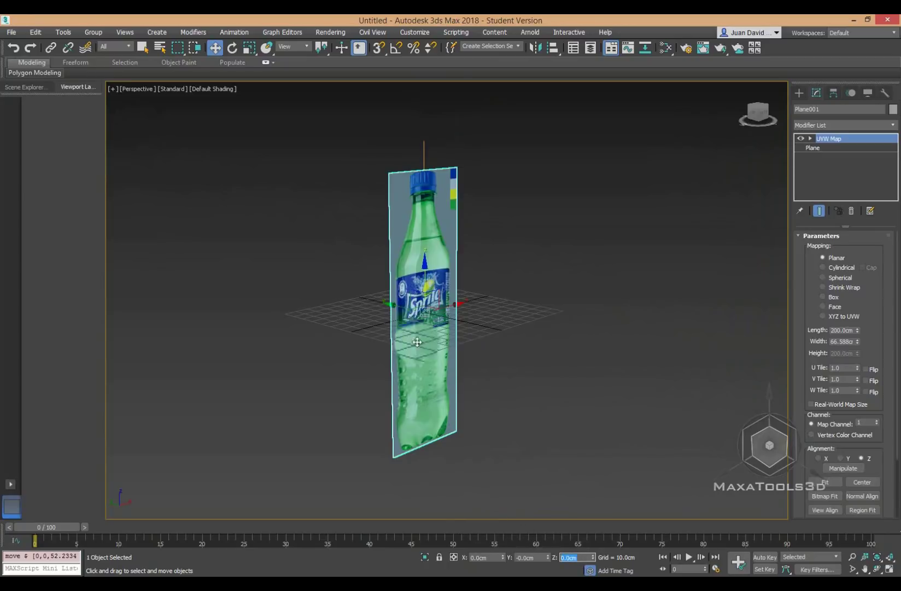
type("100")
key("Return")
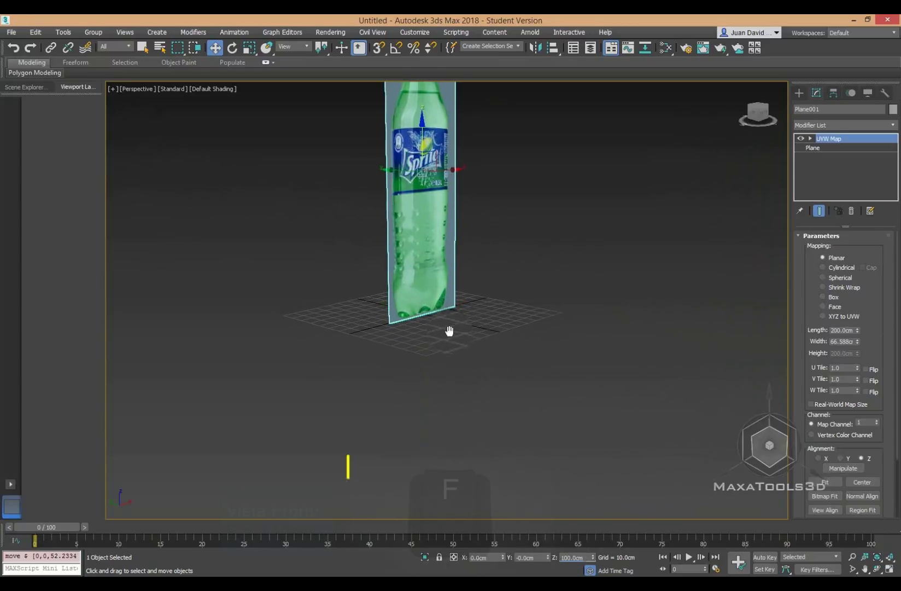
key("f")
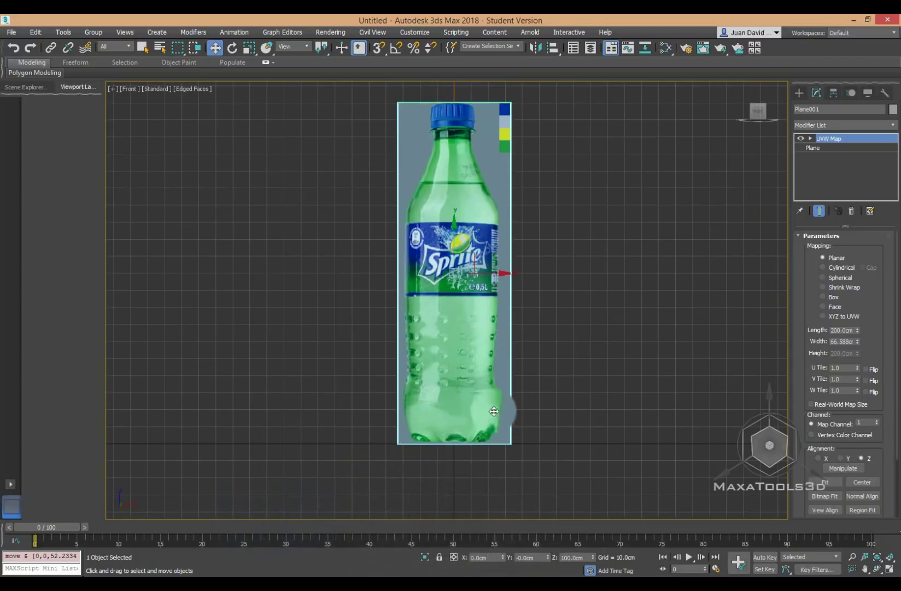
middle_click_drag(511, 273, 490, 301)
left_click(799, 93)
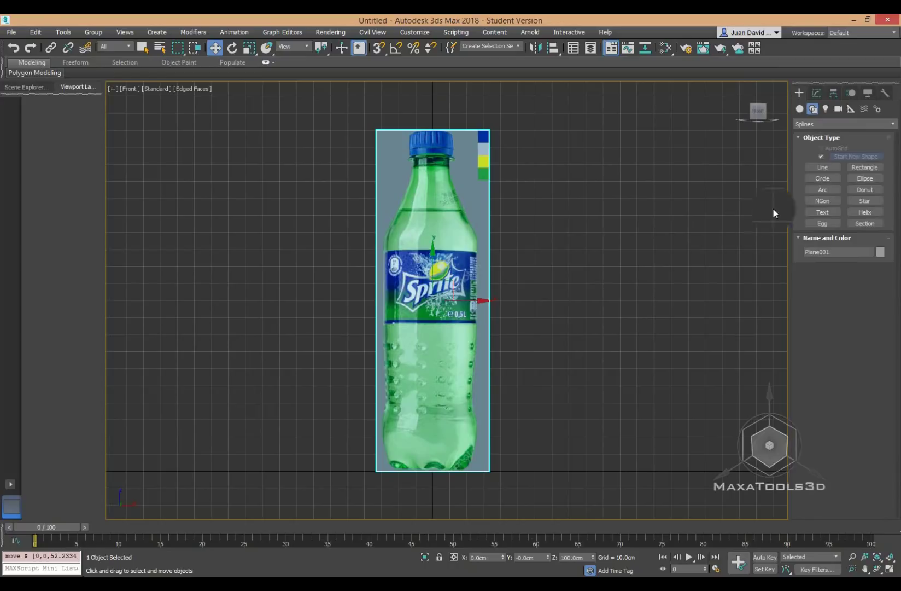
- Activate the Line spline tool from the Shapes > Splines category
left_click(823, 167)
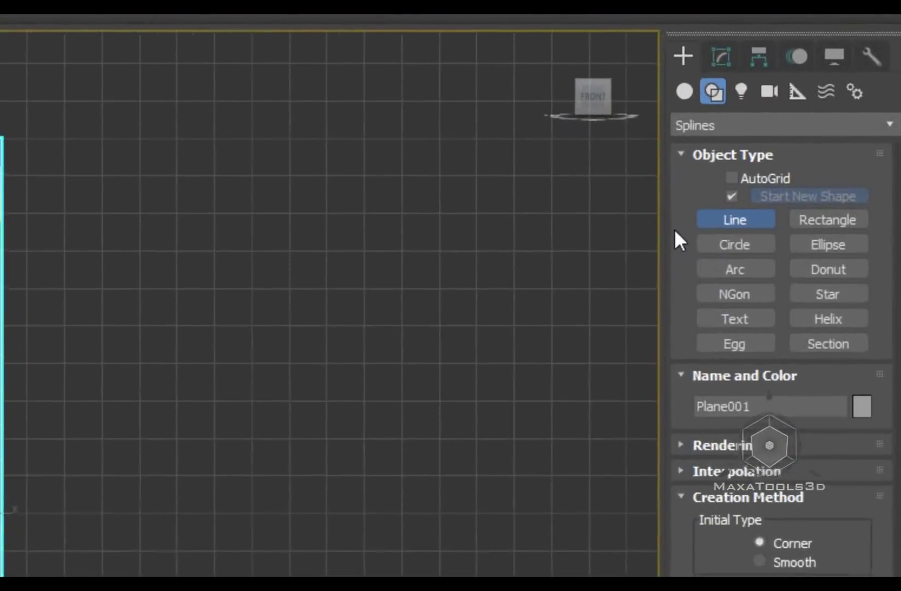
right_click(734, 176)
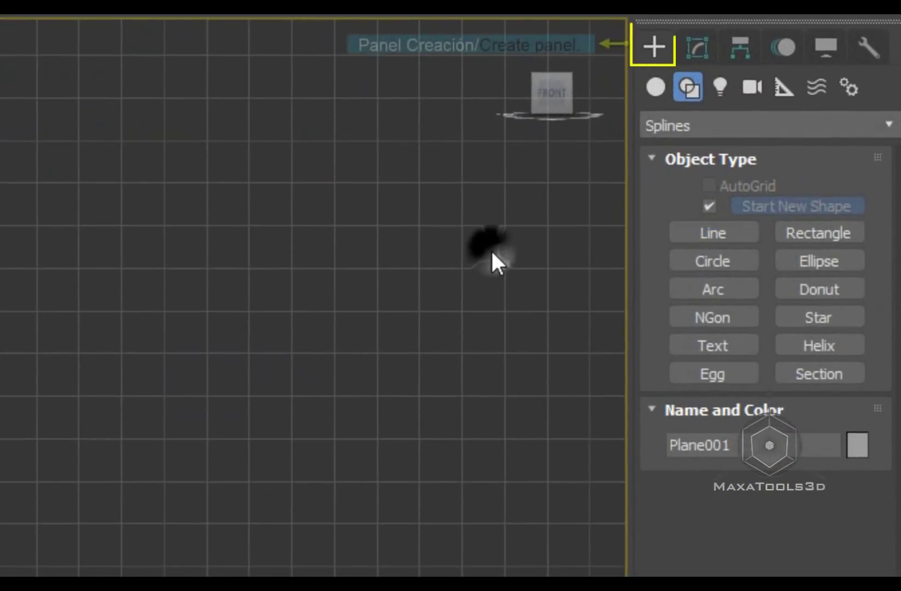
left_click(655, 56)
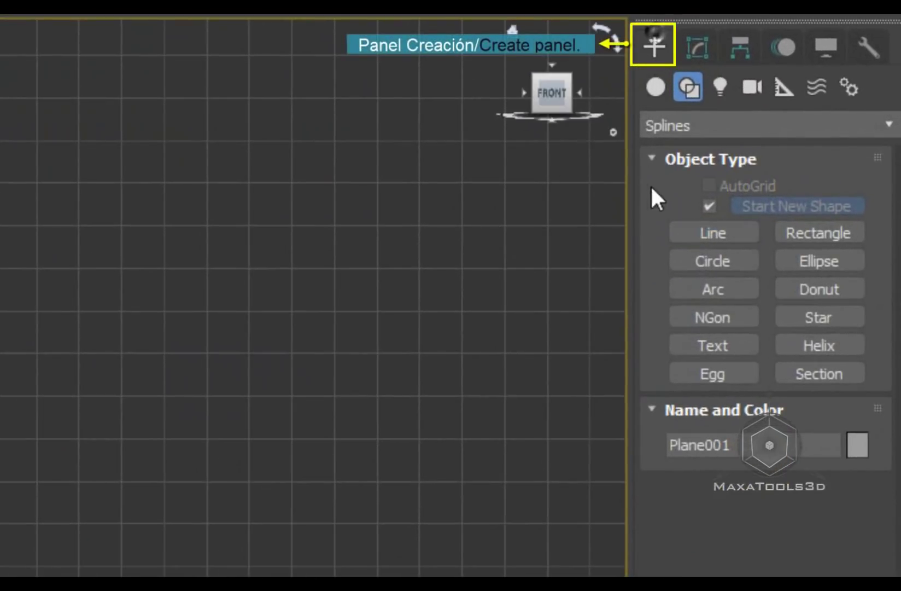
left_click(656, 85)
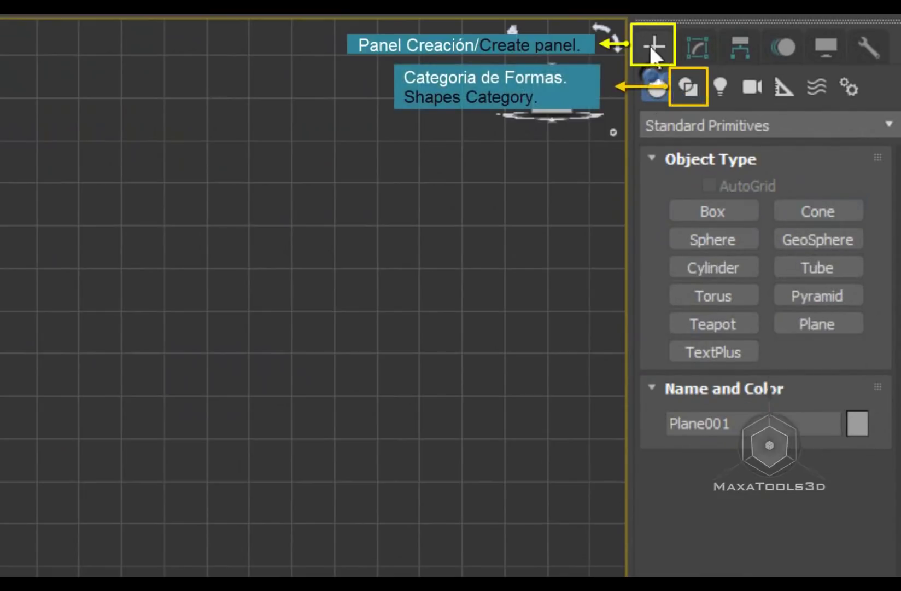
left_click(697, 86)
left_click(697, 232)
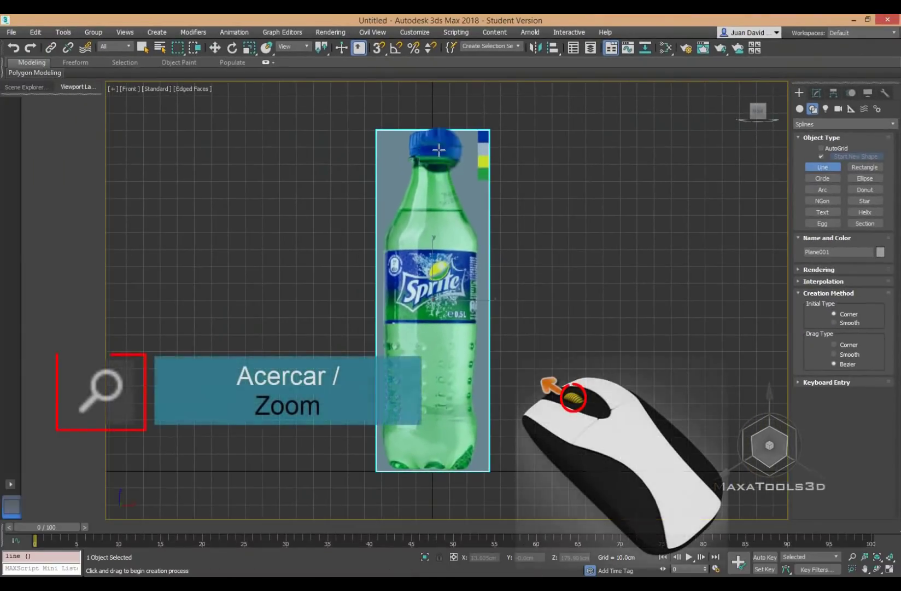
- Zoom and pan the front view close onto the bottle's blue cap
scroll(467, 166, "up", 5)
scroll(439, 149, "down", 2)
scroll(451, 158, "down", 2)
scroll(452, 158, "down", 1)
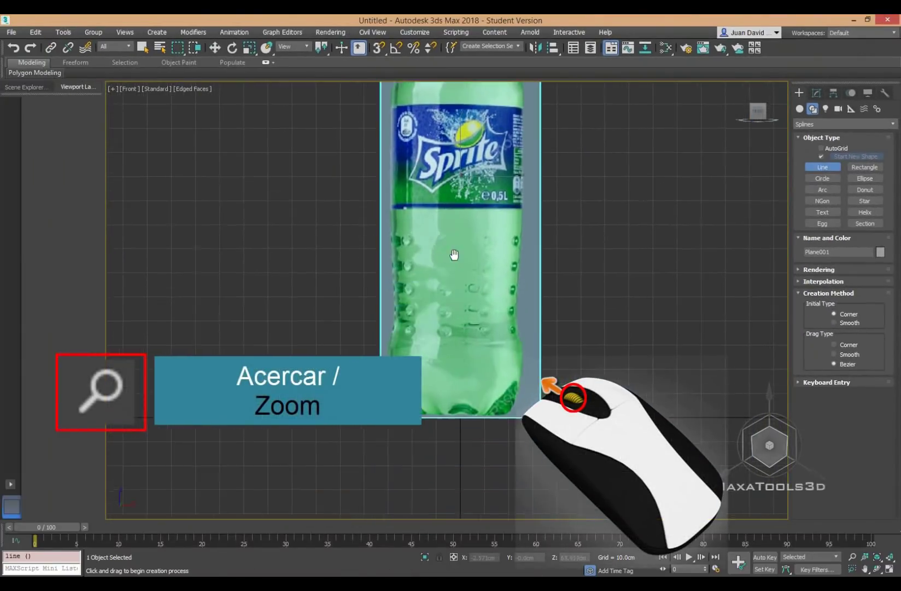
scroll(456, 257, "up", 2)
scroll(497, 366, "up", 2)
scroll(542, 379, "up", 2)
scroll(541, 379, "down", 2)
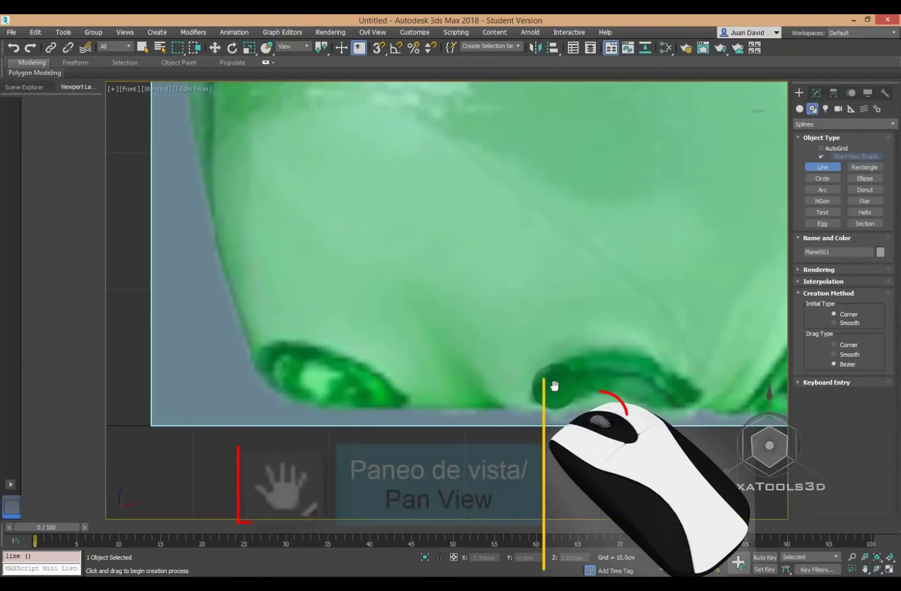
middle_click_drag(553, 382, 528, 416)
scroll(527, 417, "down", 1)
scroll(496, 359, "down", 1)
scroll(503, 152, "up", 2)
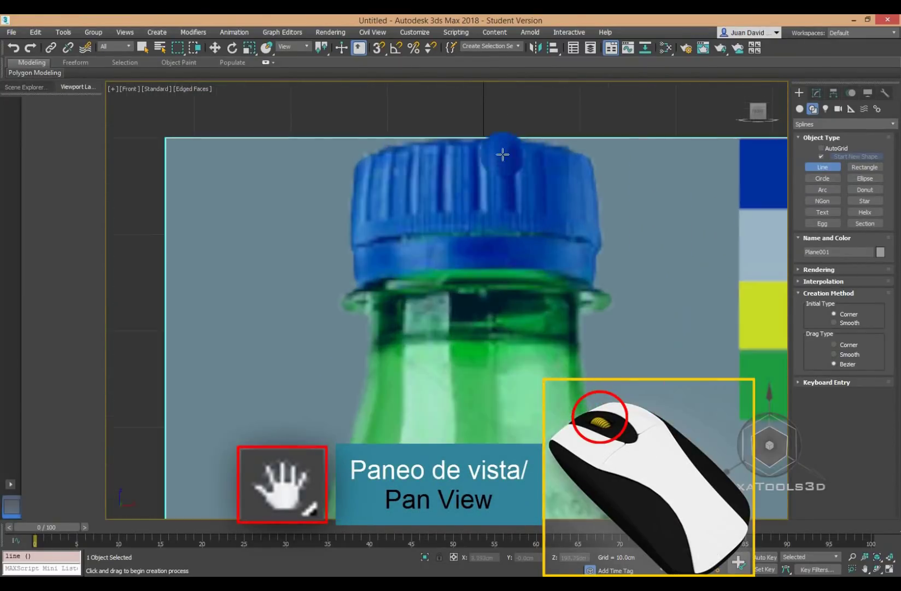
scroll(476, 127, "up", 2)
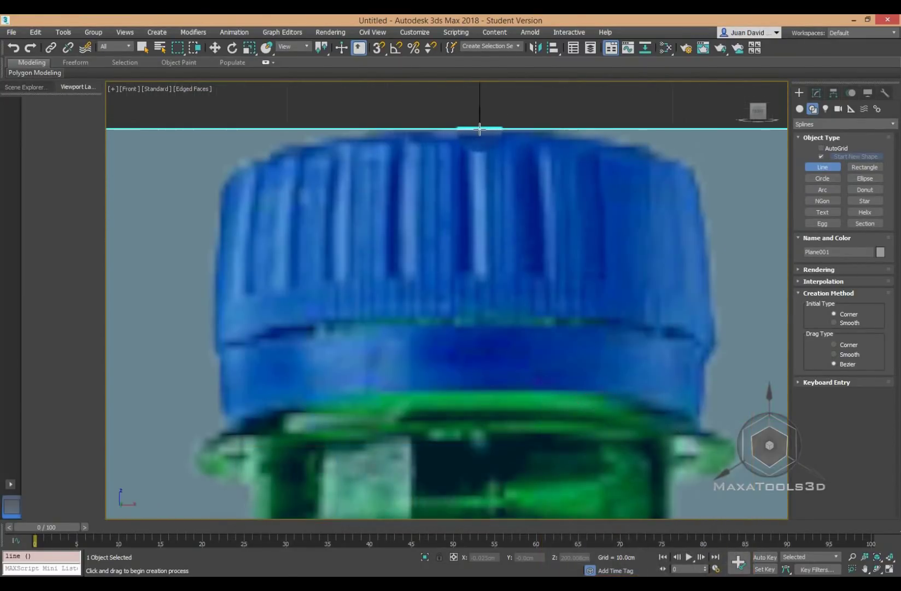
- Trace the cap outline from its top centre down its left side
left_click(479, 130)
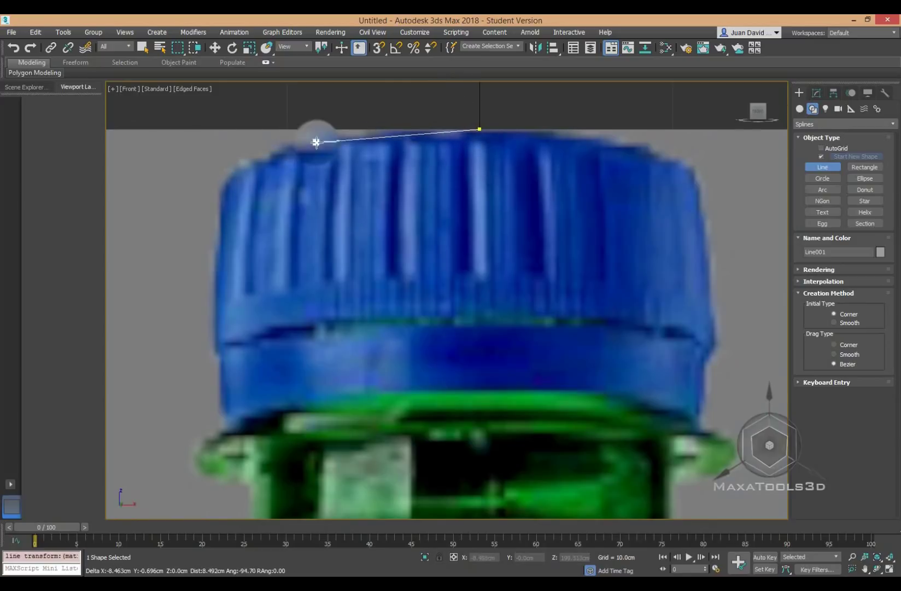
left_click(244, 165)
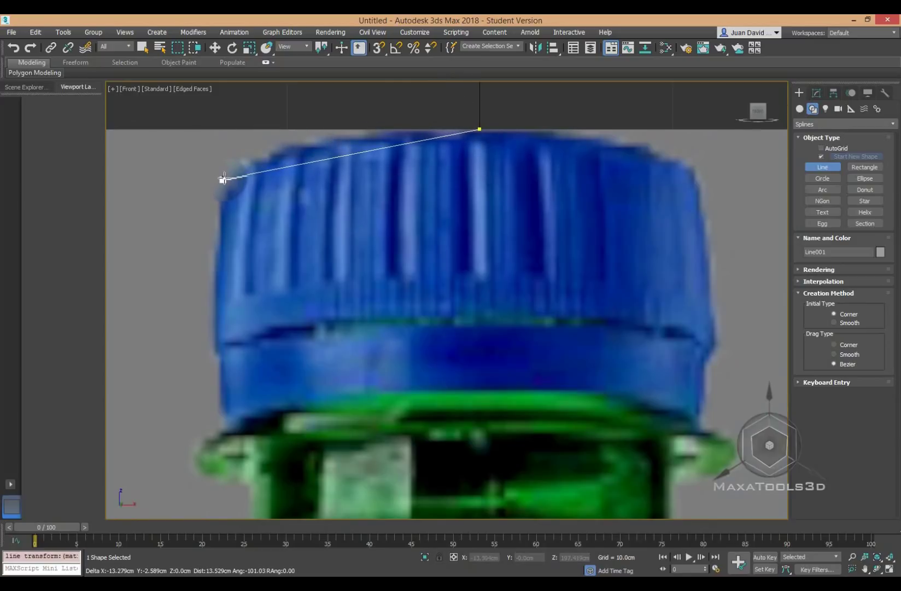
left_click(223, 178)
middle_click_drag(219, 318, 240, 213)
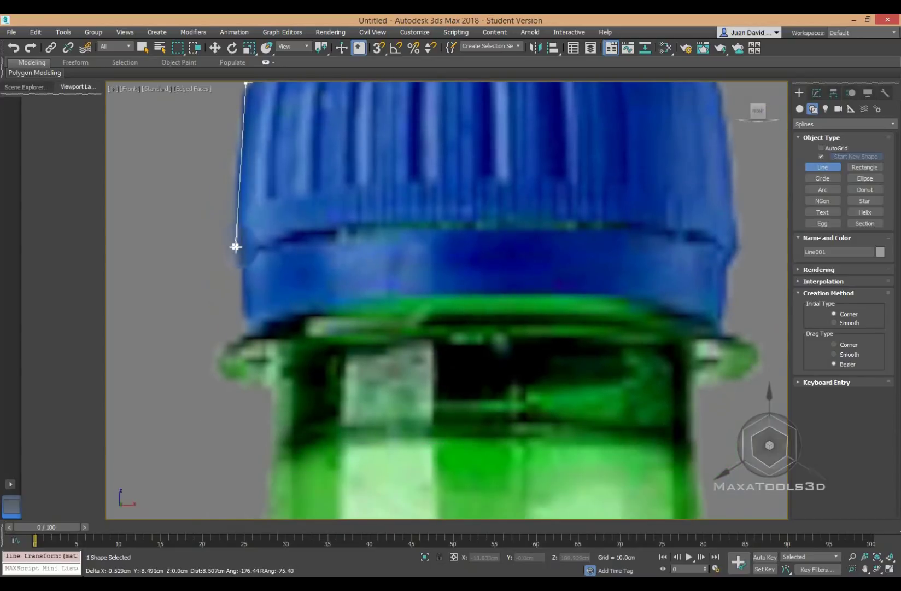
left_click(242, 317)
middle_click_drag(222, 363, 254, 323)
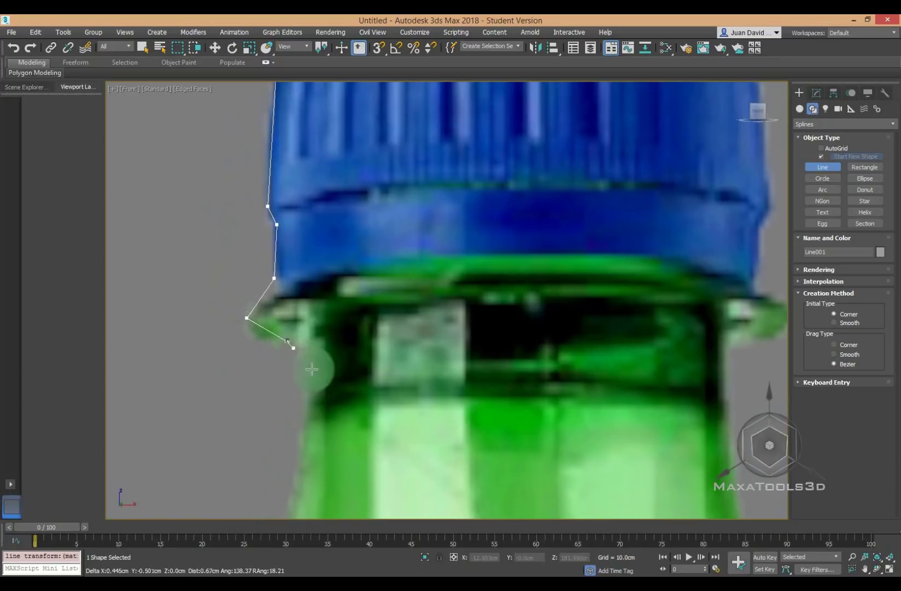
scroll(312, 369, "down", 2)
scroll(342, 238, "down", 1)
mouse_move(337, 358)
middle_mouse_down()
mouse_move(338, 263)
mouse_move(421, 122)
middle_mouse_up()
- Continue placing vertices down the neck, shoulder and label's left edge
left_click(334, 280)
scroll(367, 227, "down", 1)
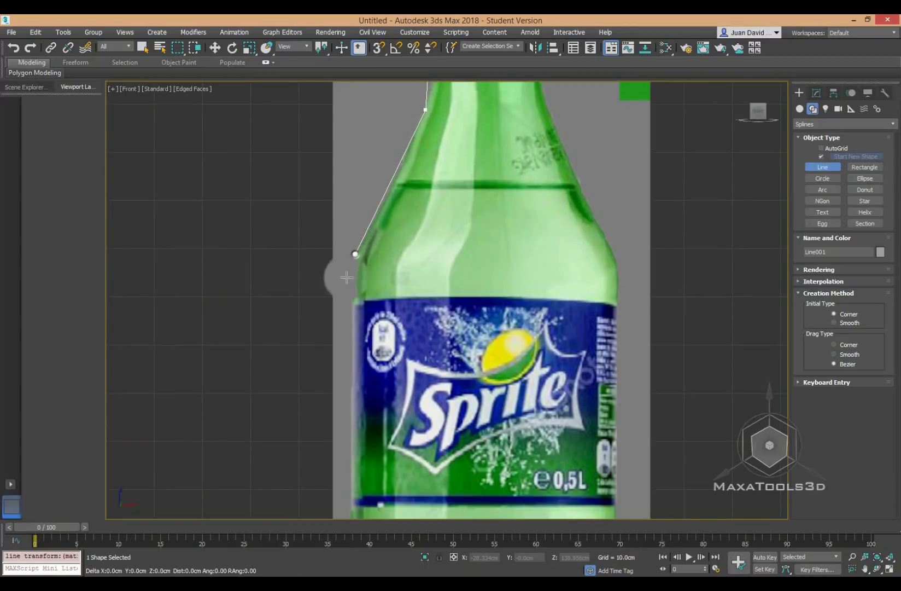
left_click(356, 310)
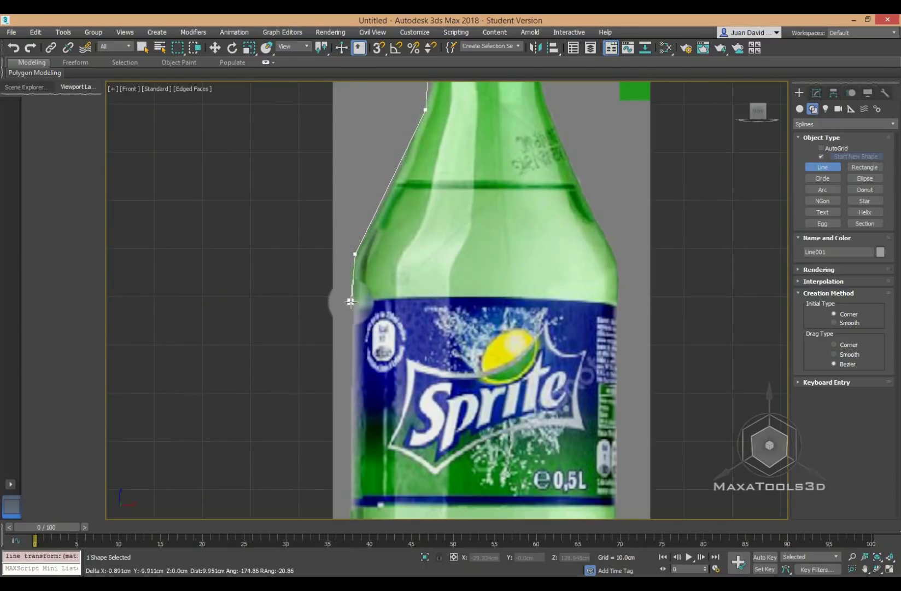
left_click(351, 301)
middle_click_drag(350, 302, 351, 208)
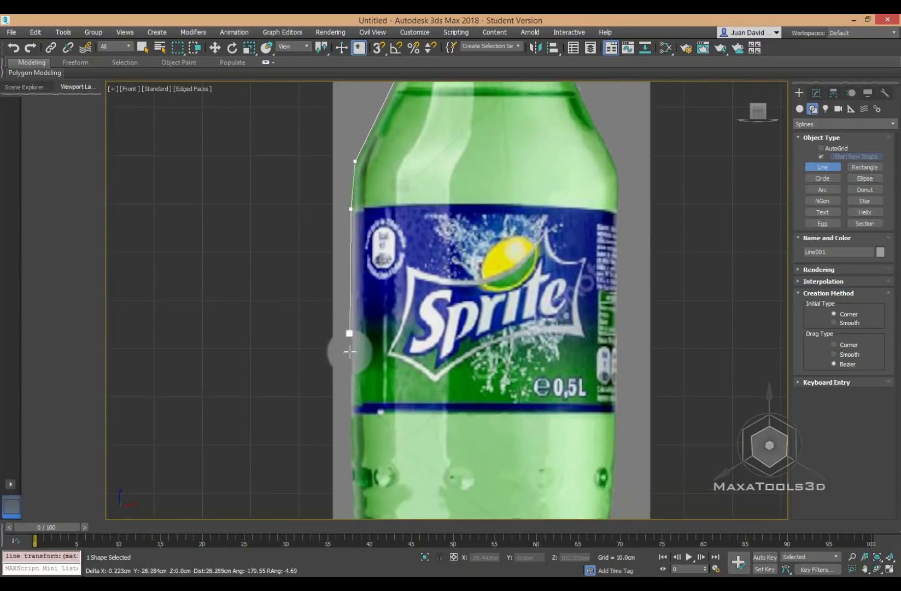
left_click(351, 308)
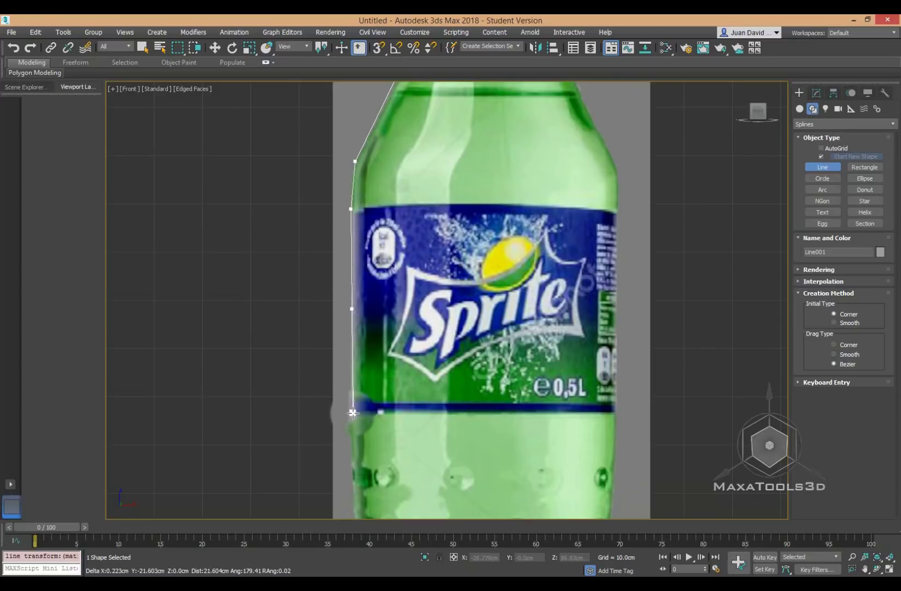
left_click(351, 415)
middle_click_drag(351, 415, 351, 273)
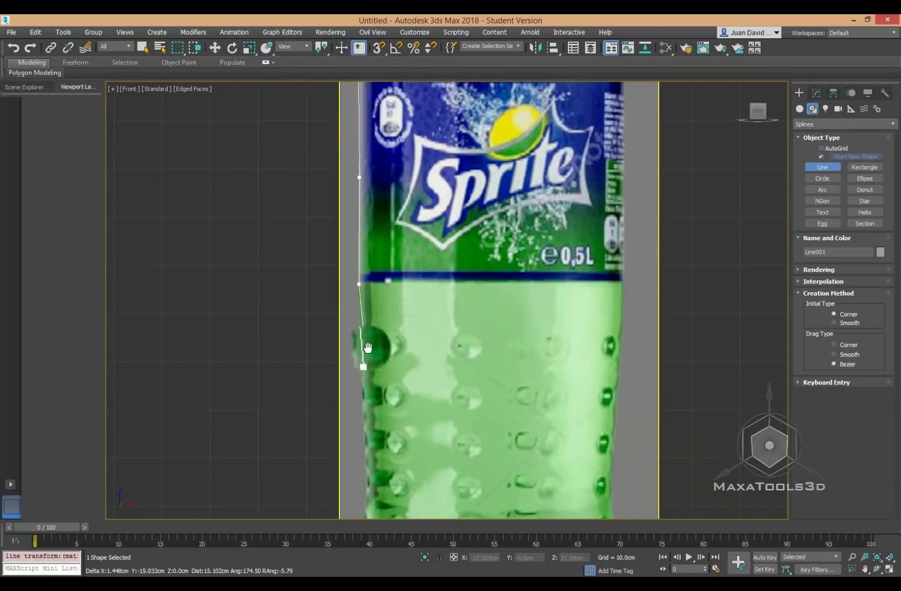
scroll(354, 371, "down", 2)
middle_click_drag(358, 365, 359, 331)
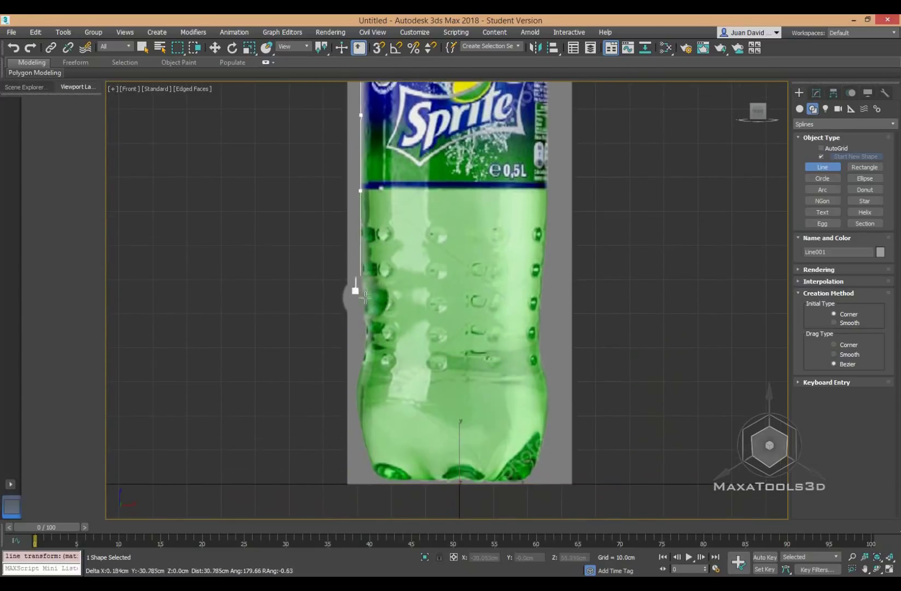
- Place the lower-side and bottom-edge vertices, then end the line
left_click(365, 332)
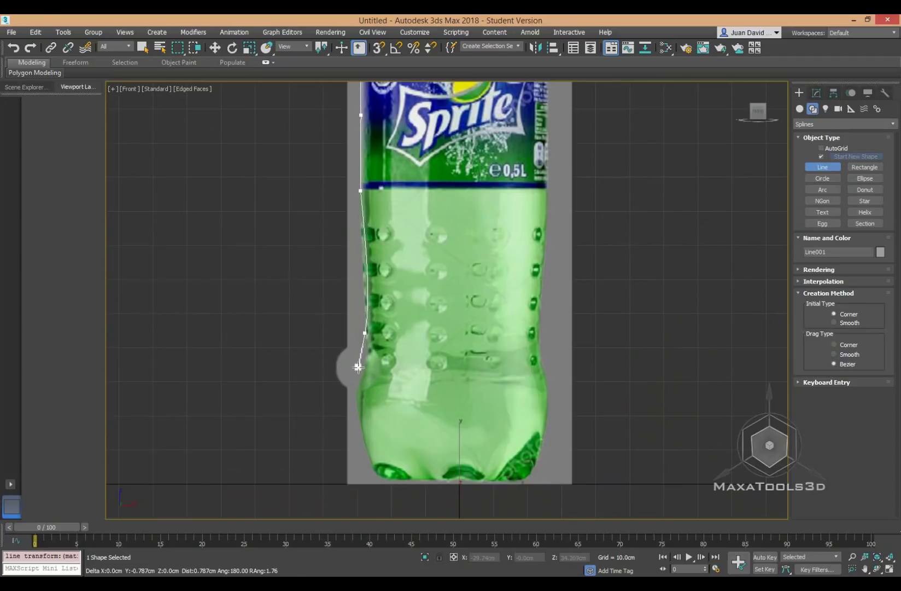
left_click(350, 405)
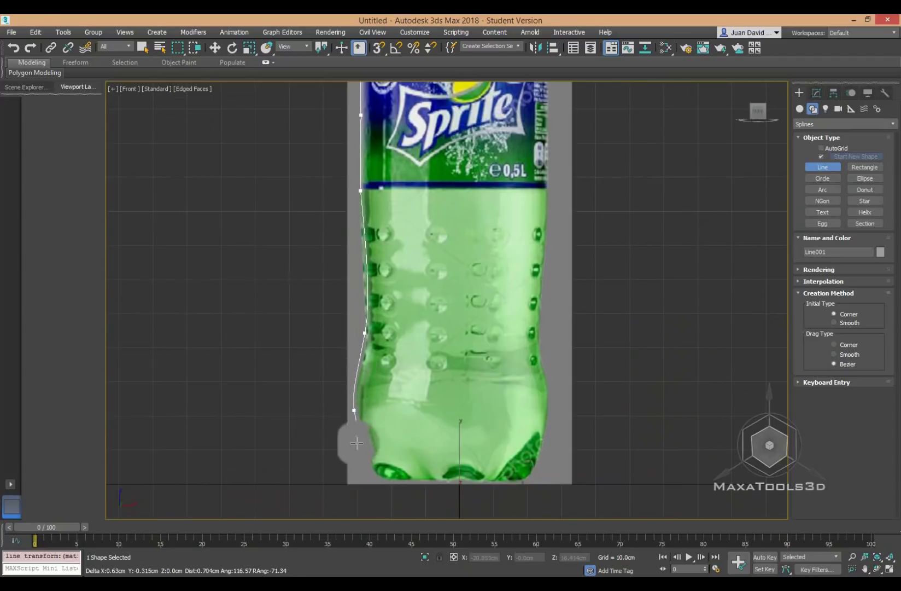
left_click(370, 475)
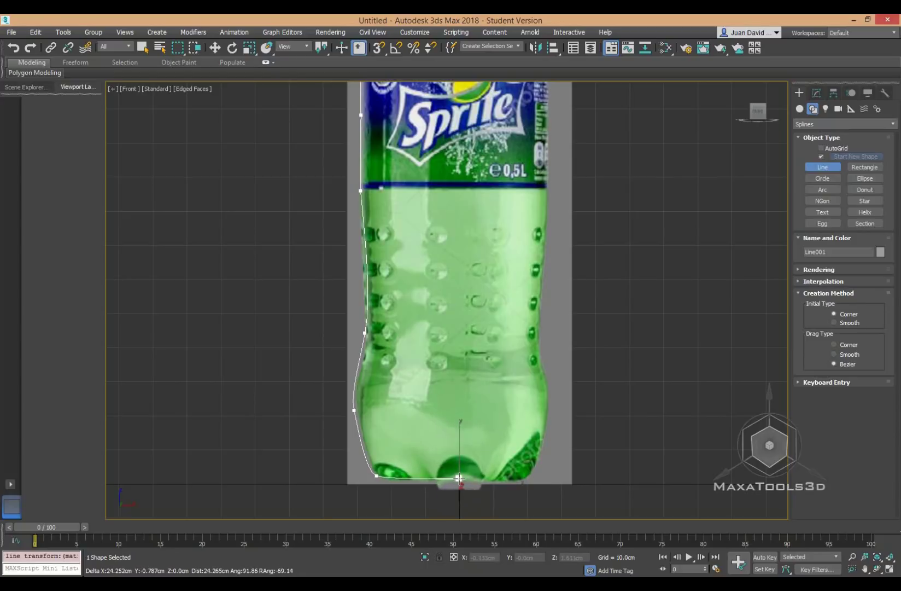
right_click(468, 467)
middle_click_drag(456, 197, 479, 399)
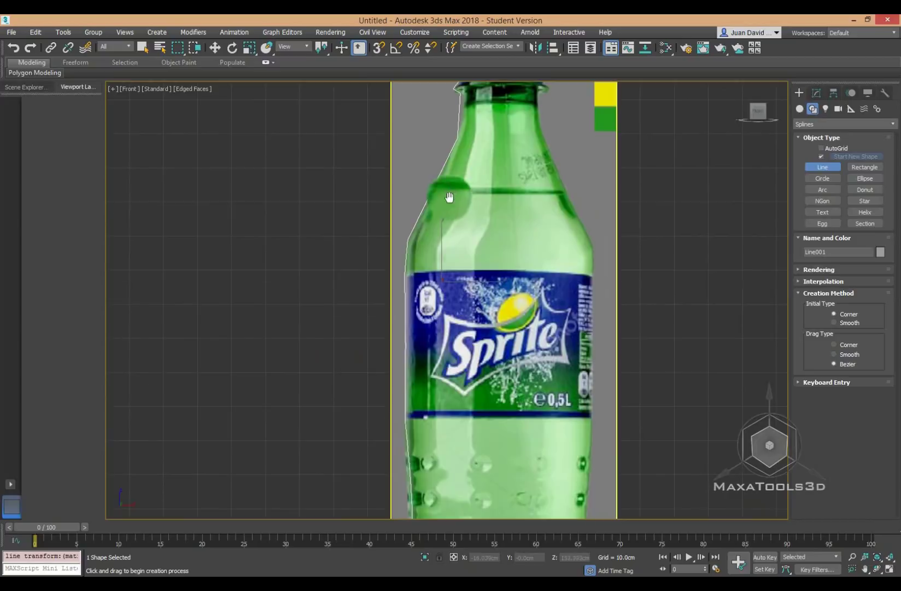
scroll(422, 270, "up", 4)
scroll(422, 270, "up", 3)
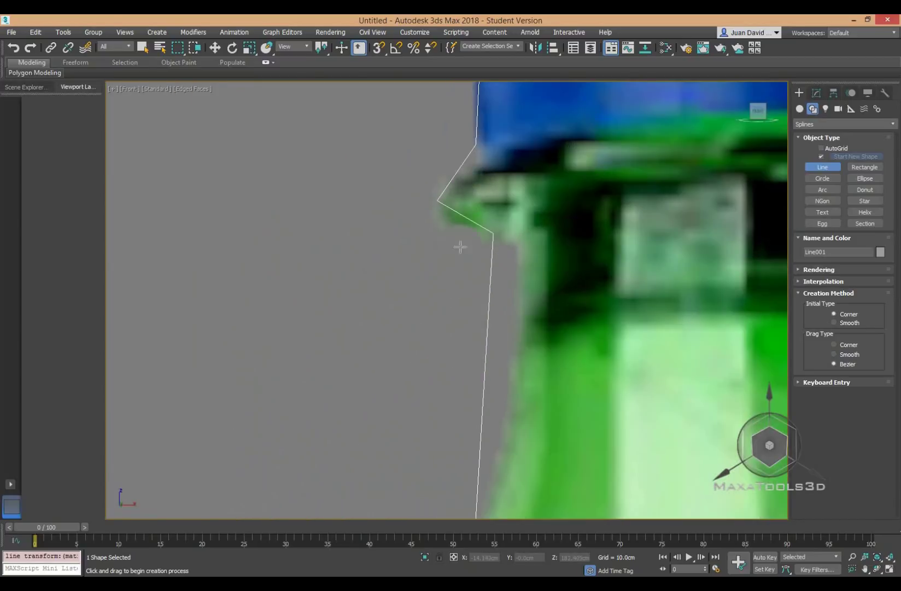
scroll(460, 247, "down", 5)
- Open the Scene Explorer listing Line001 and Plane001 and frame the bottle in the Front viewport
left_click(815, 93)
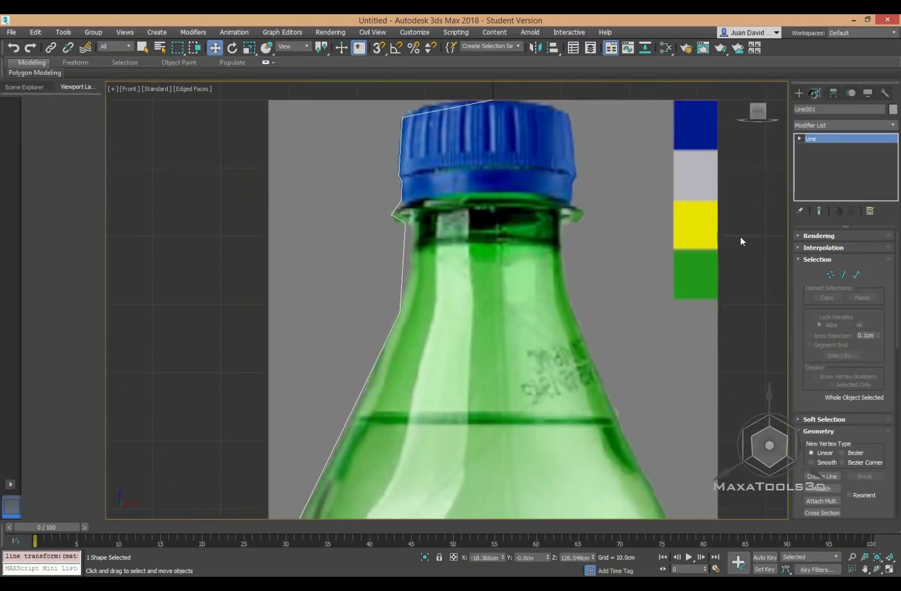
middle_click_drag(476, 249, 459, 251)
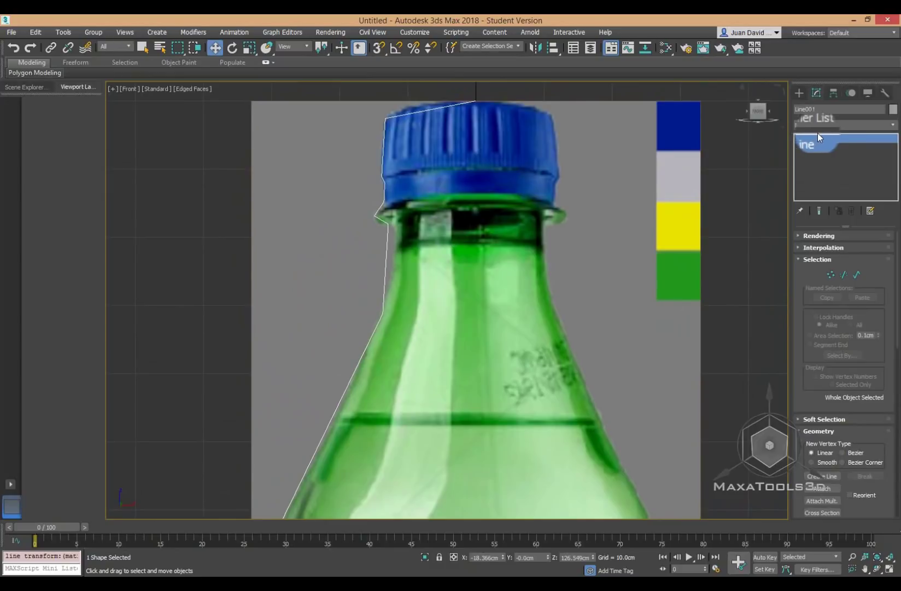
left_click(801, 92)
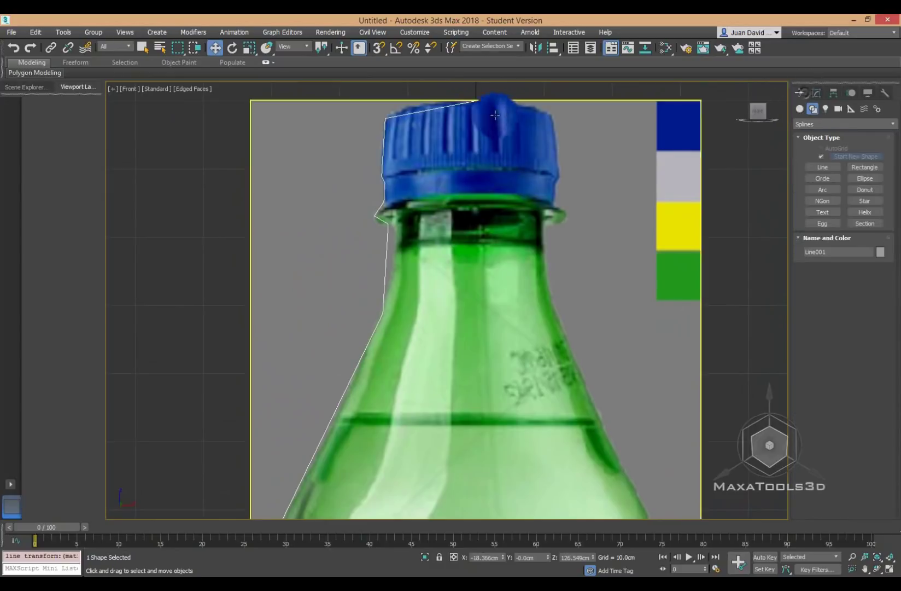
left_click(19, 85)
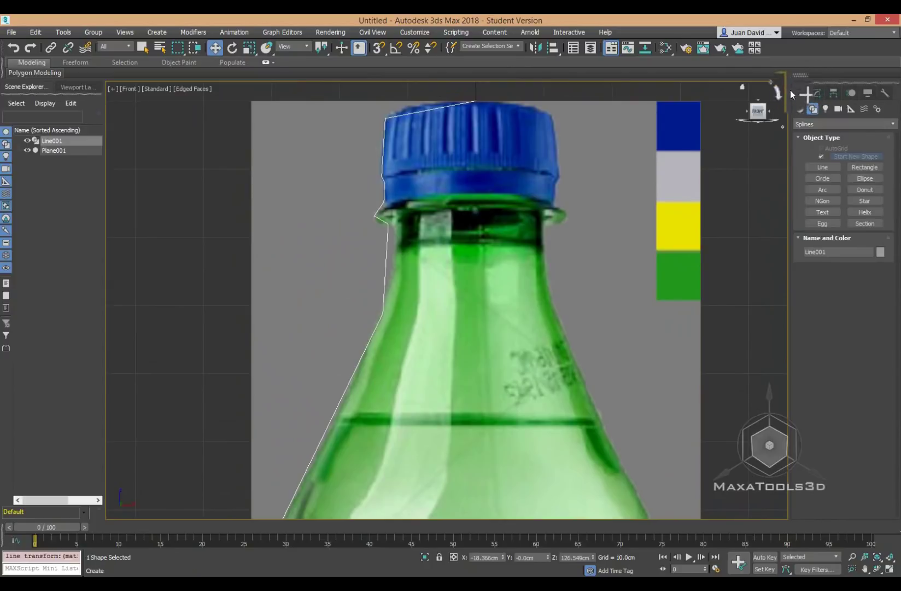
scroll(416, 171, "down", 4)
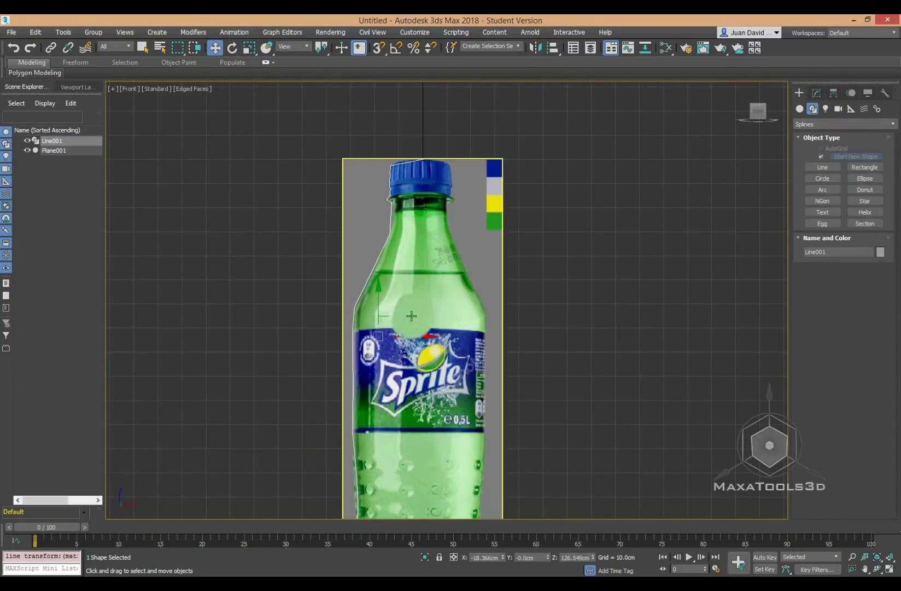
scroll(408, 318, "down", 2)
middle_click_drag(419, 208, 419, 298)
scroll(410, 189, "up", 3)
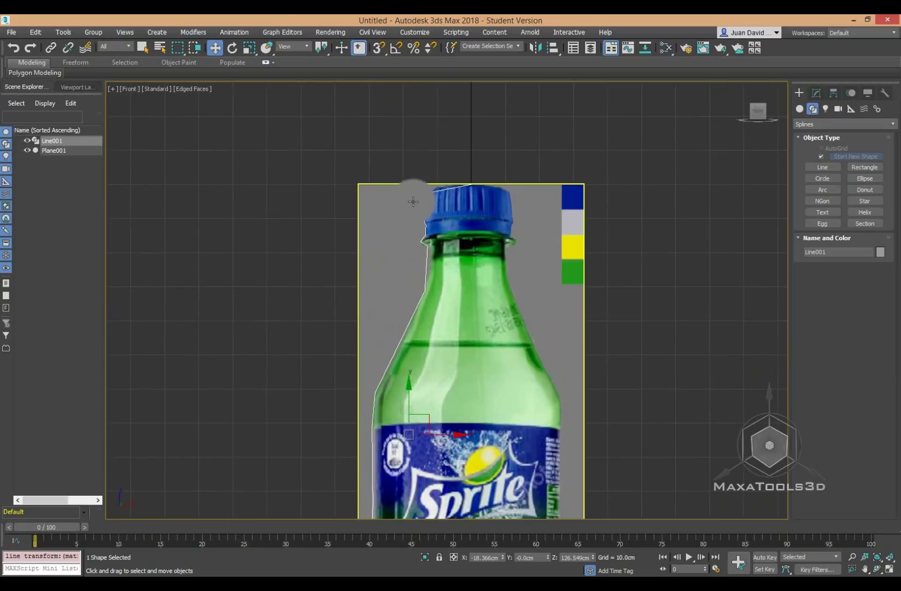
middle_click_drag(437, 183, 445, 182)
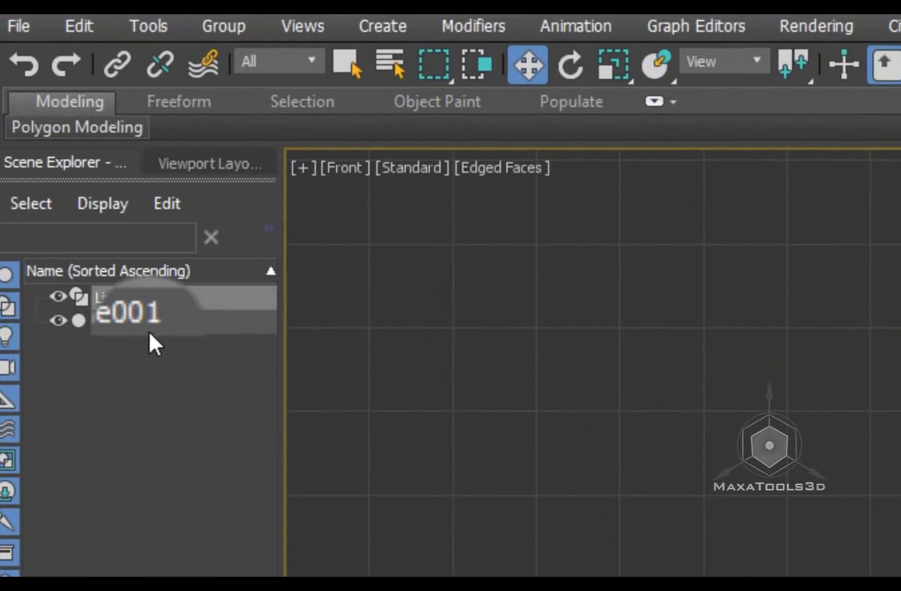
- In Scene Explorer, rename Plane001 to 'Ref' and Line001 to 'Bottle'
left_click(128, 322)
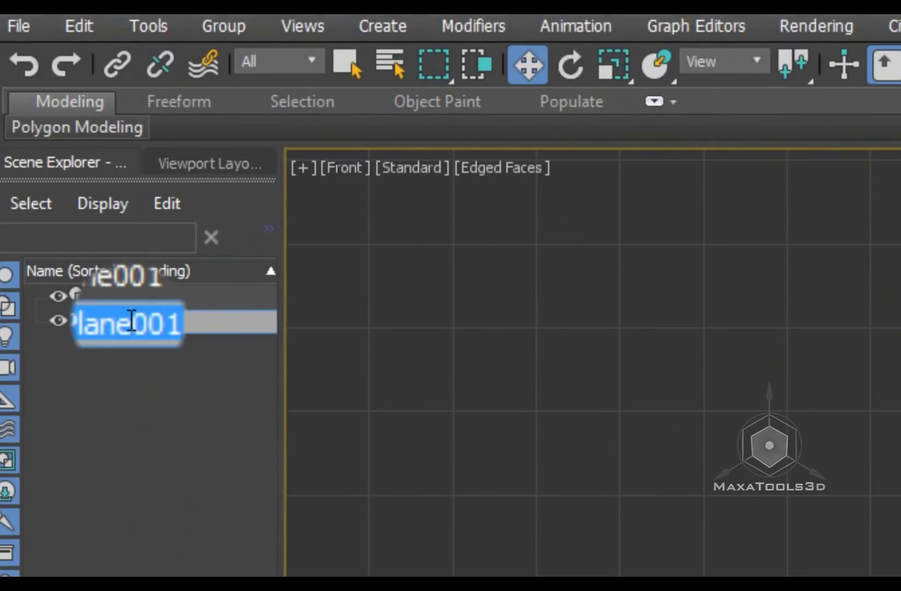
key("BackSpace")
type("Ref")
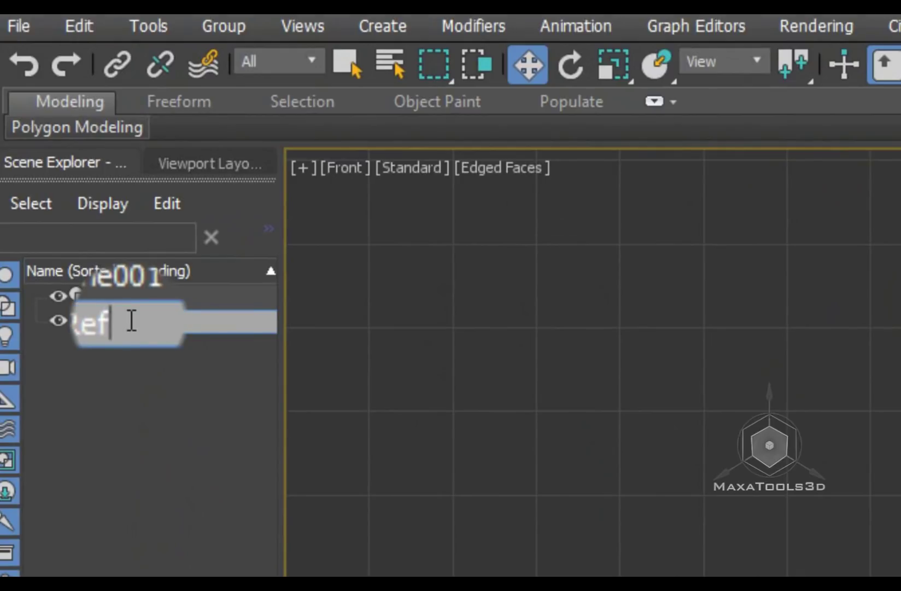
key("Return")
left_click(115, 295)
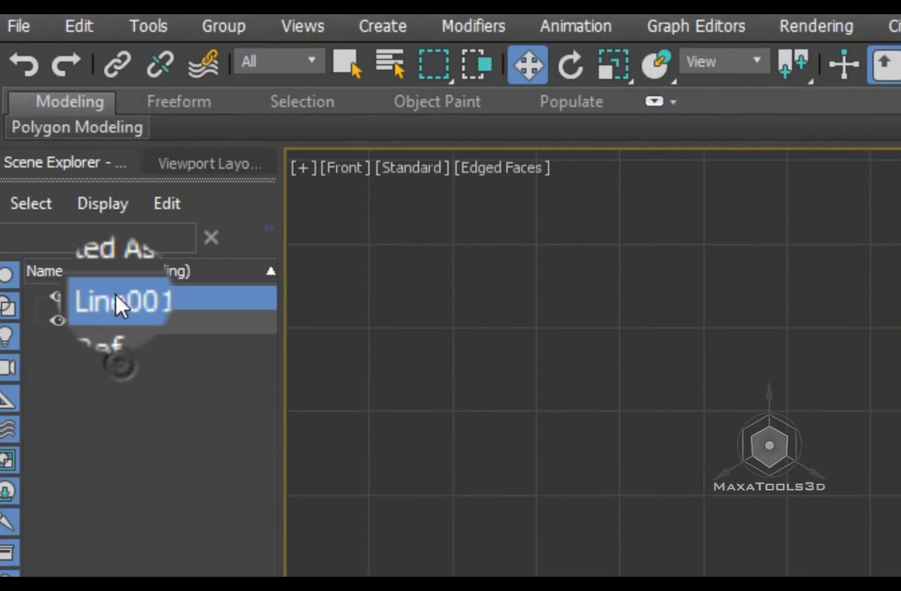
left_click(114, 300)
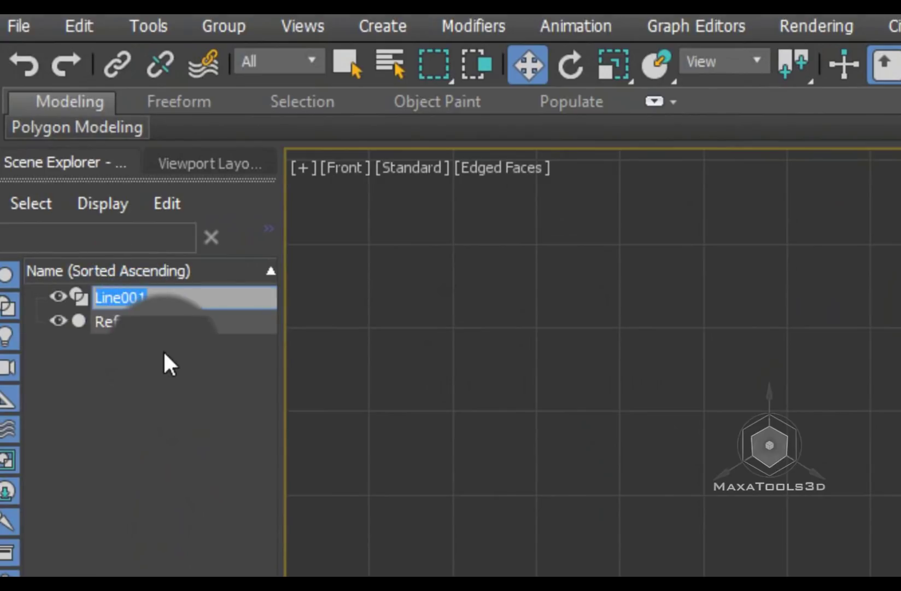
type("Bo")
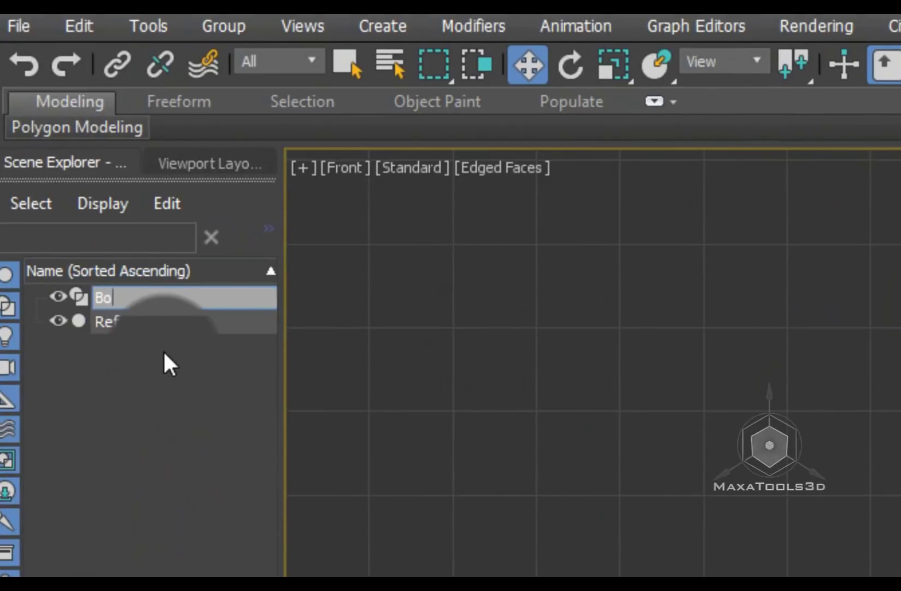
type("t")
type("tle")
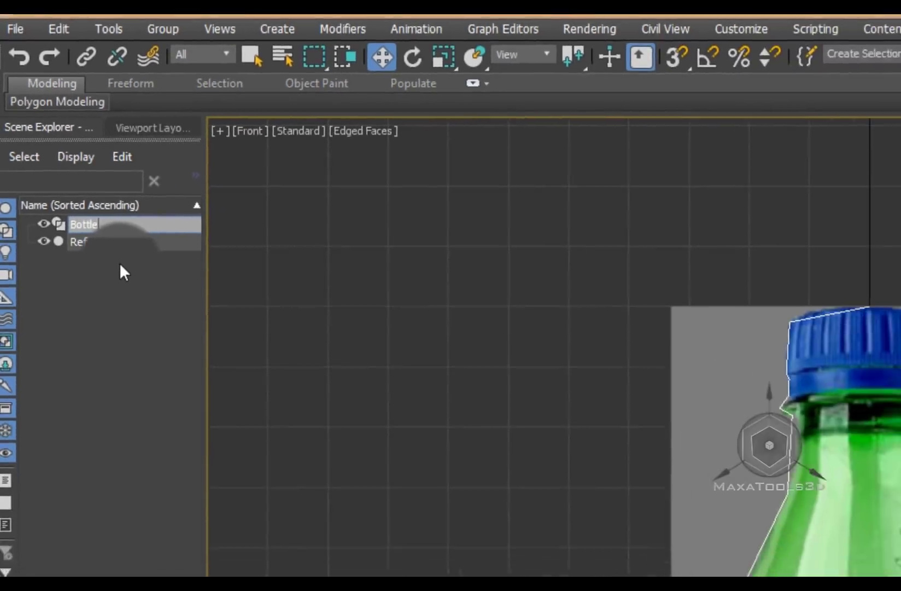
key("Return")
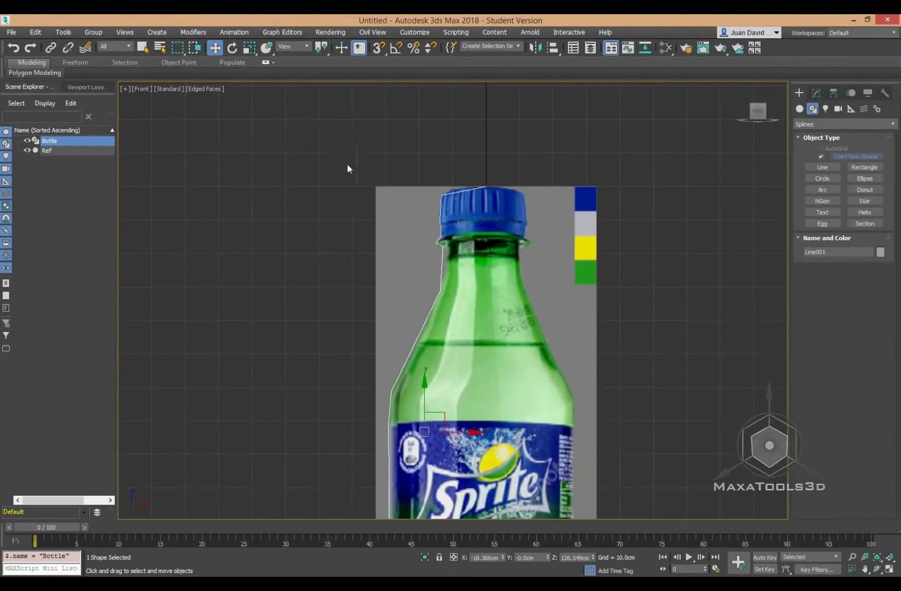
- Hide the Ref reference plane with its eye icon in Scene Explorer
middle_click_drag(348, 168, 351, 113)
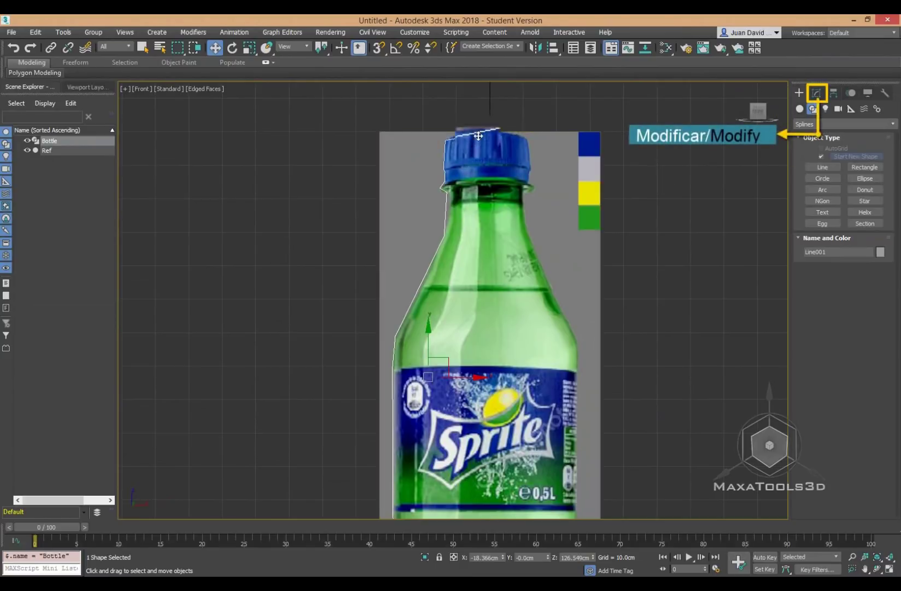
middle_click_drag(431, 148, 434, 136)
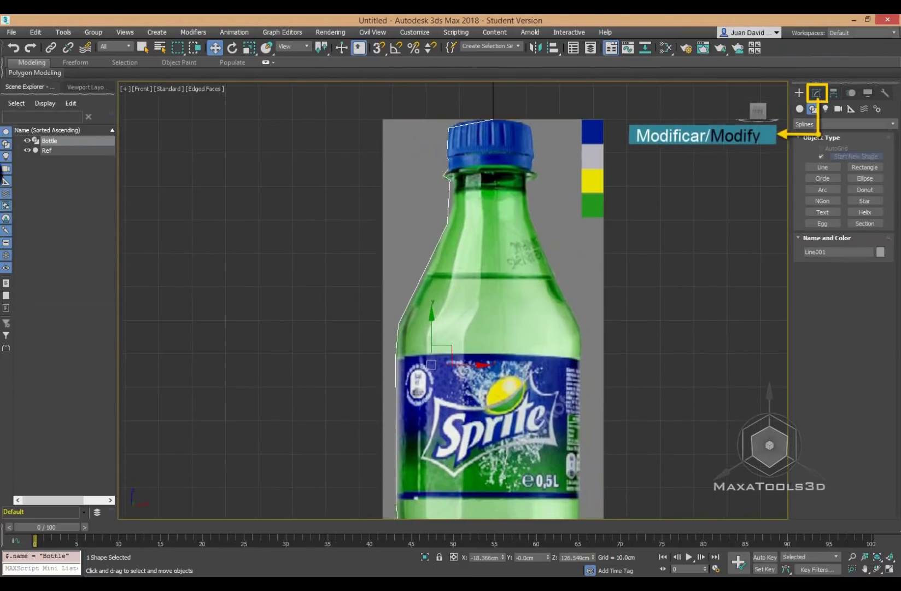
left_click(28, 150)
scroll(361, 254, "down", 2)
scroll(376, 296, "down", 3)
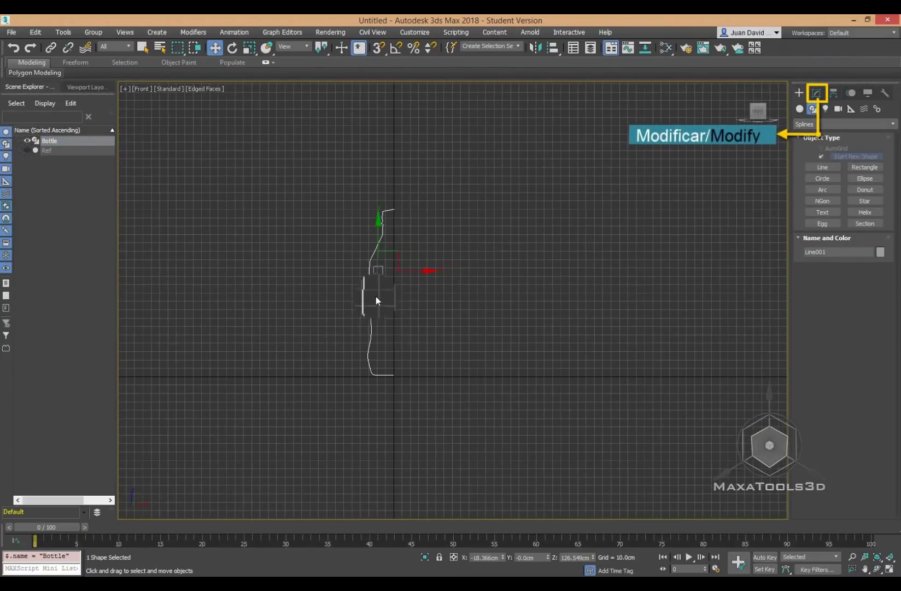
scroll(398, 284, "up", 6)
scroll(398, 289, "down", 2)
- Switch the Bottle line to the Vertex sub-object level in the Modify panel
left_click(816, 93)
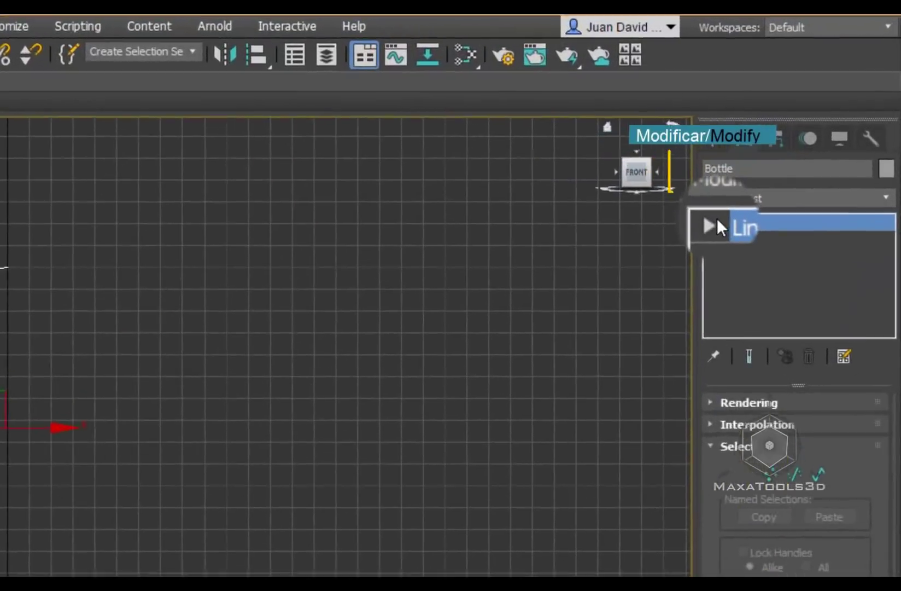
left_click(717, 221)
left_click(694, 310)
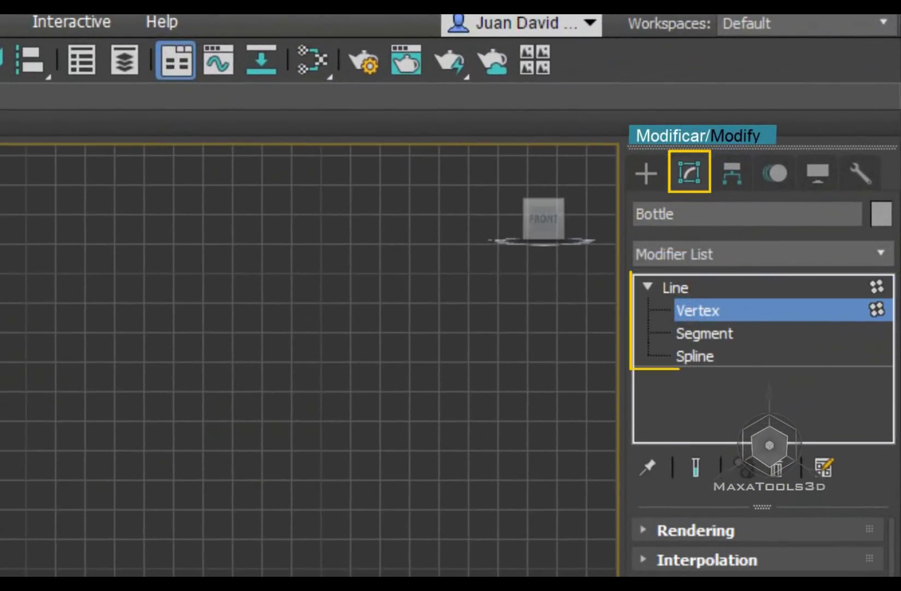
scroll(216, 423, "up", 5)
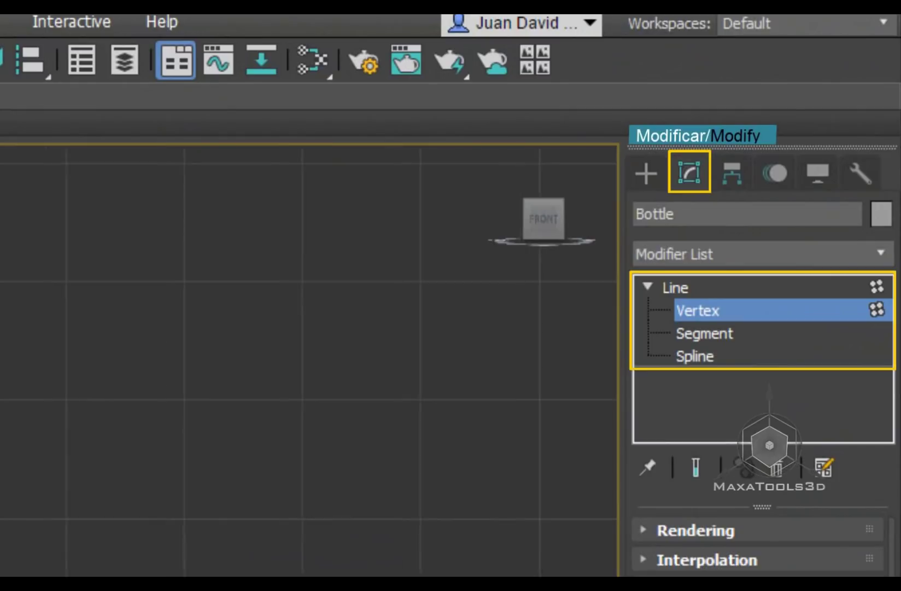
mouse_move(54, 285)
middle_mouse_down()
mouse_move(164, 328)
mouse_move(602, 276)
middle_mouse_up()
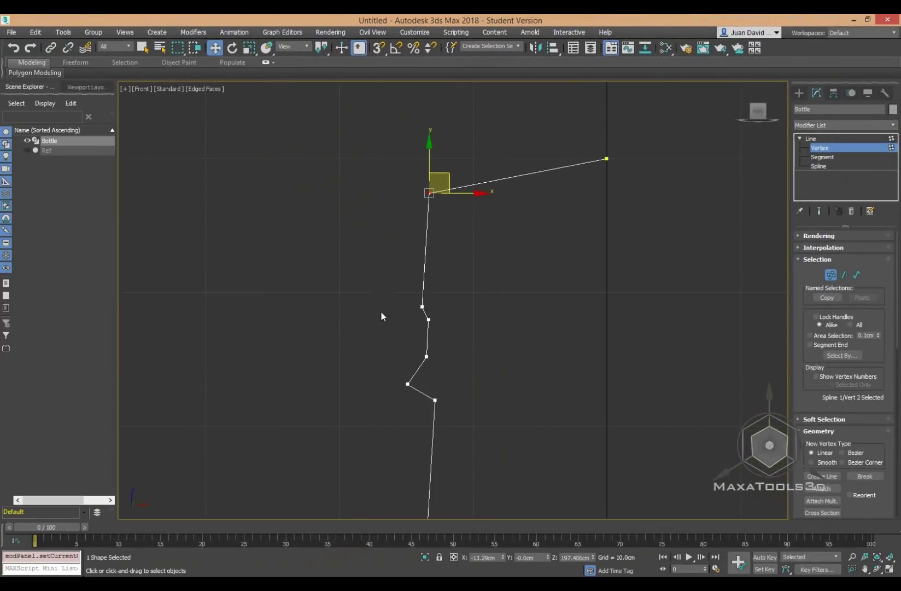
- Set the lower-left vertex to Corner, then Smooth, and nudge it down
middle_click_drag(456, 386, 411, 275)
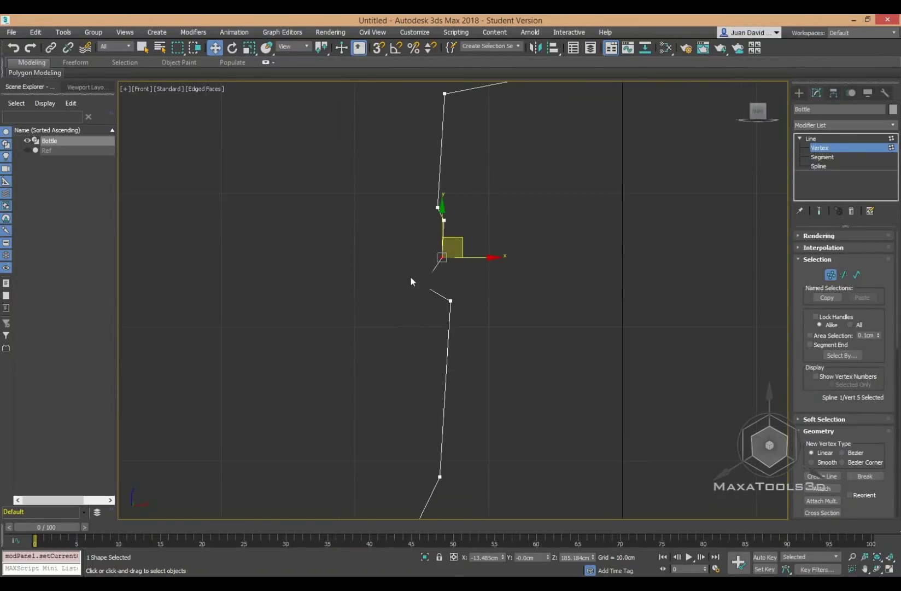
left_click(420, 282)
right_click(385, 279)
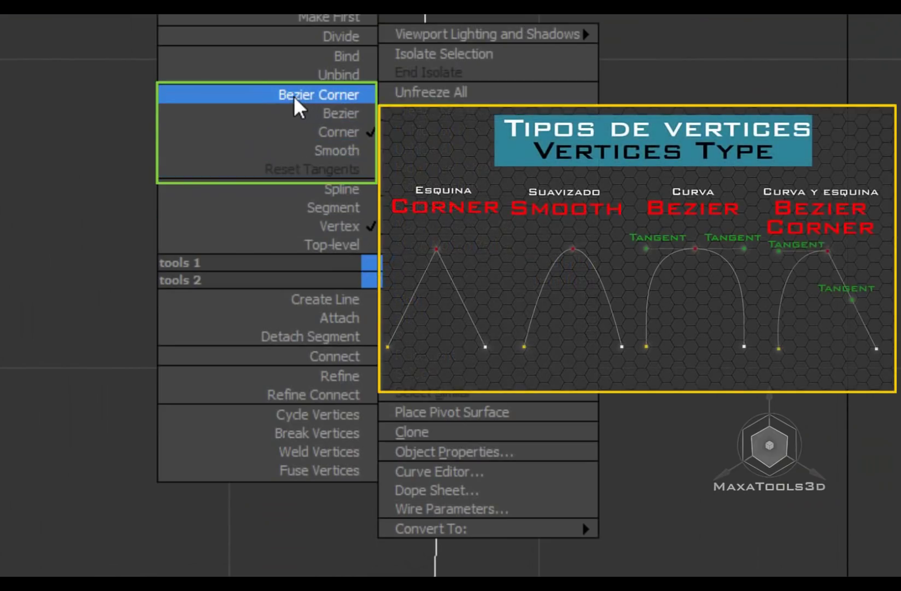
left_click(339, 133)
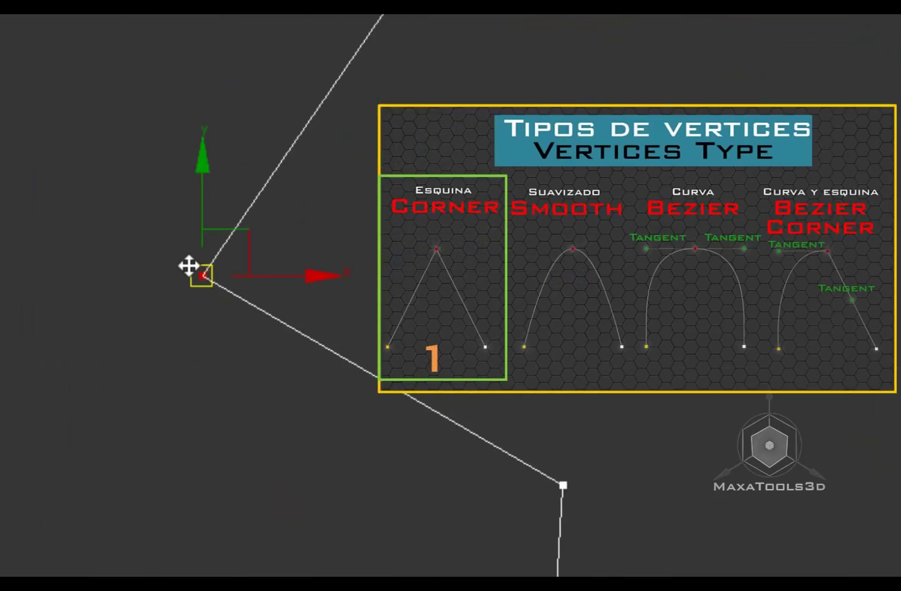
right_click(189, 264)
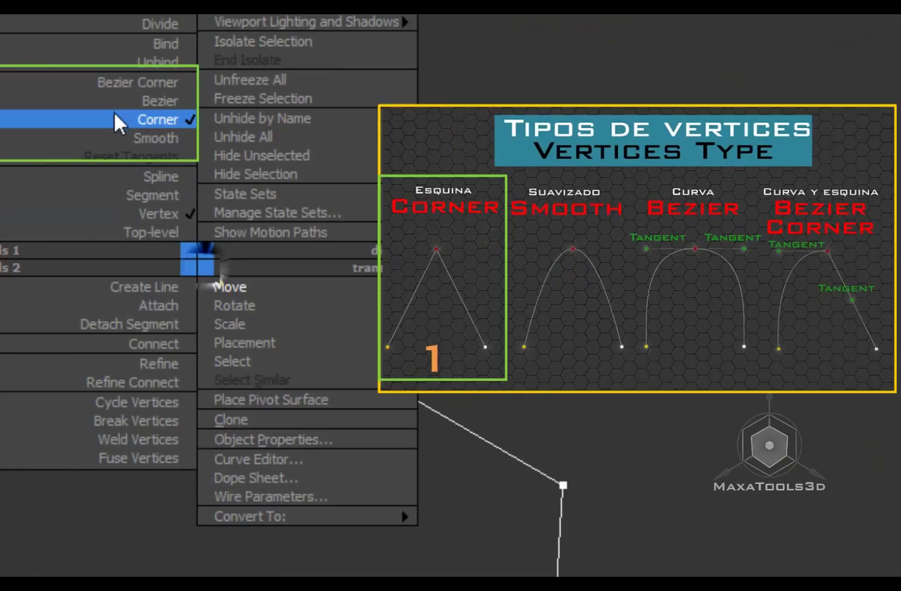
left_click(145, 135)
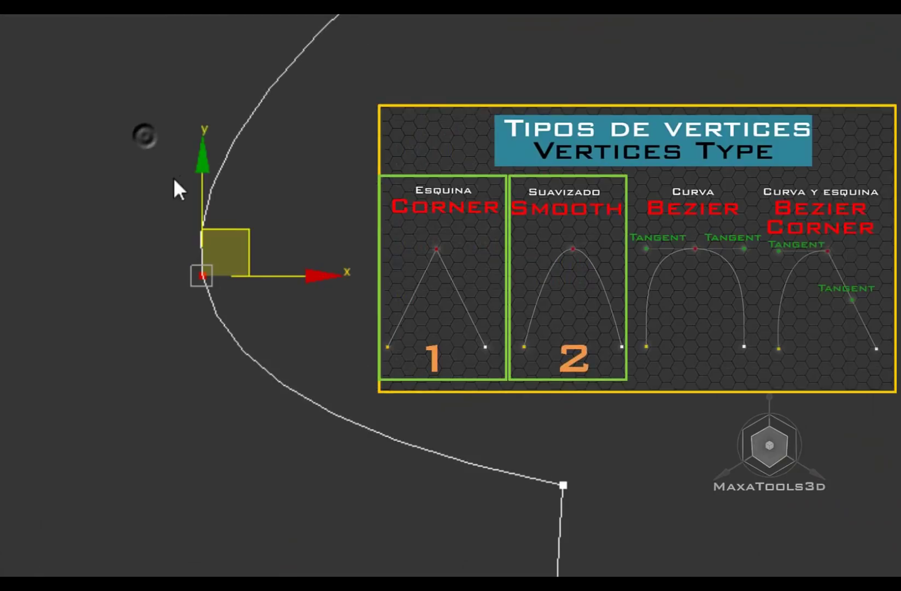
mouse_move(252, 234)
left_mouse_down()
mouse_move(413, 437)
mouse_move(253, 260)
left_mouse_up()
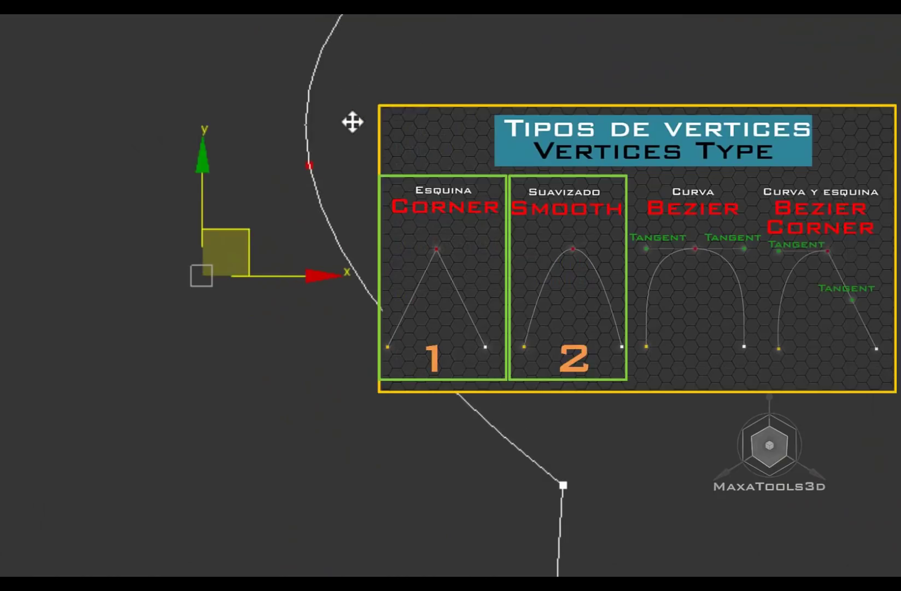
- Convert the vertex to Bezier, then Bezier Corner, angling its lower tangent
right_click(253, 260)
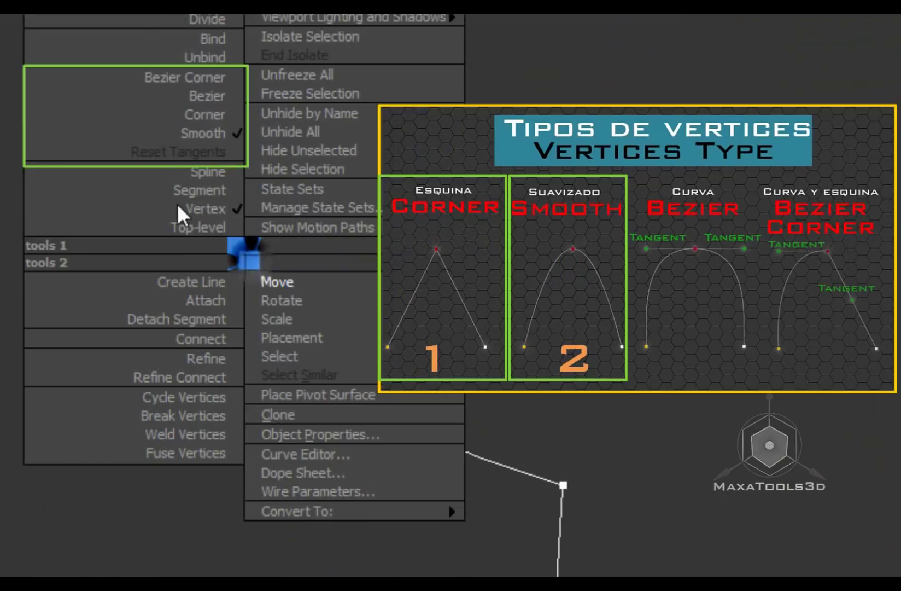
left_click(179, 99)
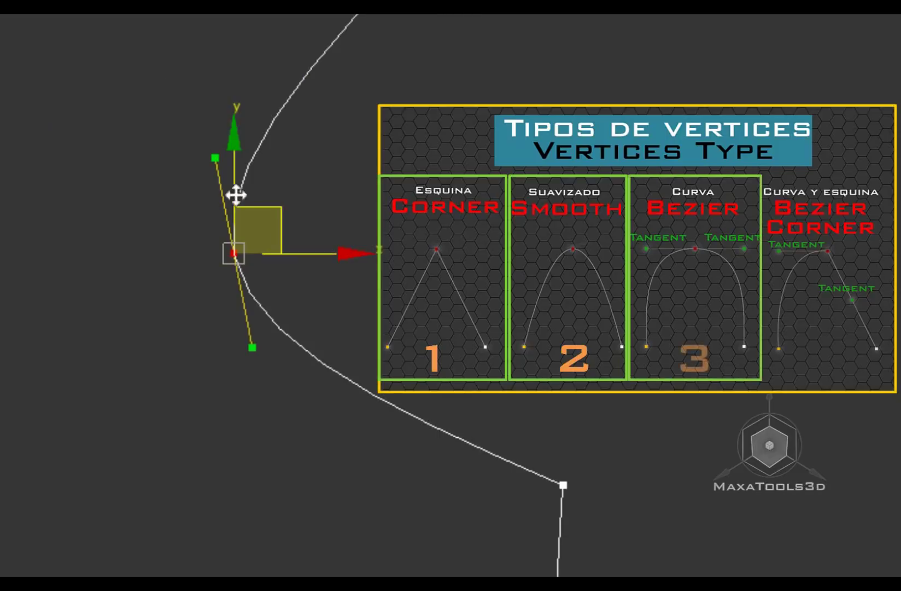
mouse_move(248, 356)
left_mouse_down()
mouse_move(208, 360)
mouse_move(197, 384)
mouse_move(207, 264)
mouse_move(336, 427)
mouse_move(312, 362)
mouse_move(198, 418)
mouse_move(359, 358)
mouse_move(215, 351)
mouse_move(268, 436)
mouse_move(231, 352)
mouse_move(243, 402)
mouse_move(223, 389)
left_mouse_up()
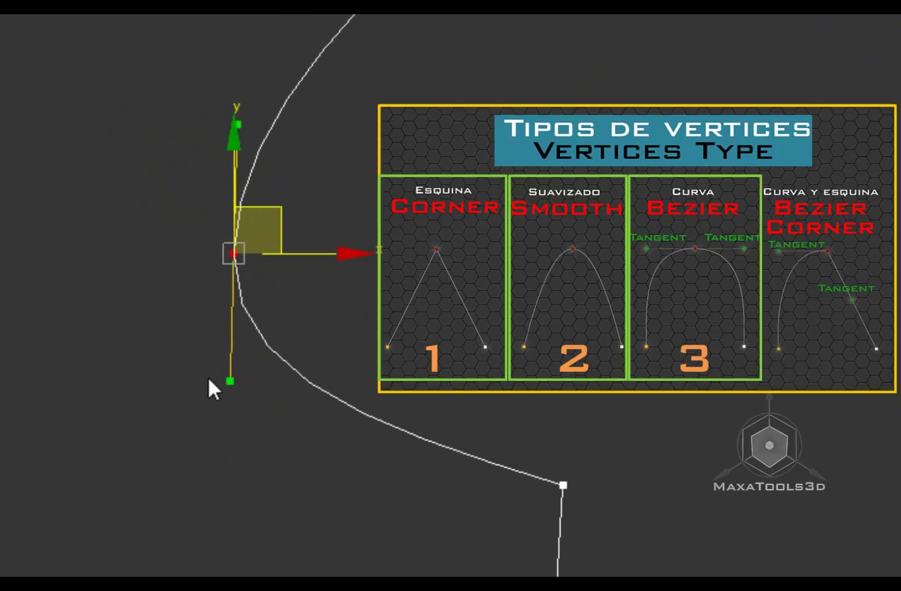
right_click(231, 253)
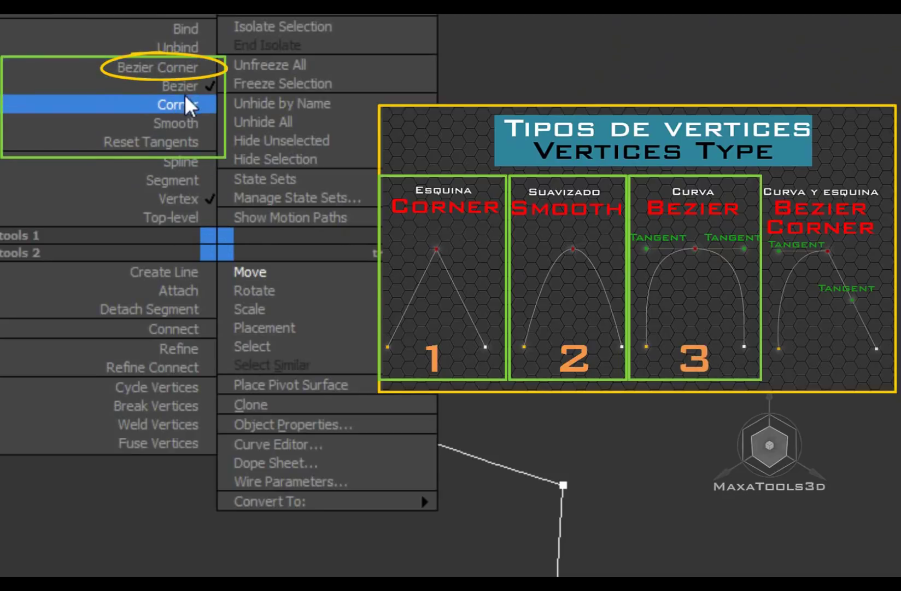
left_click(161, 71)
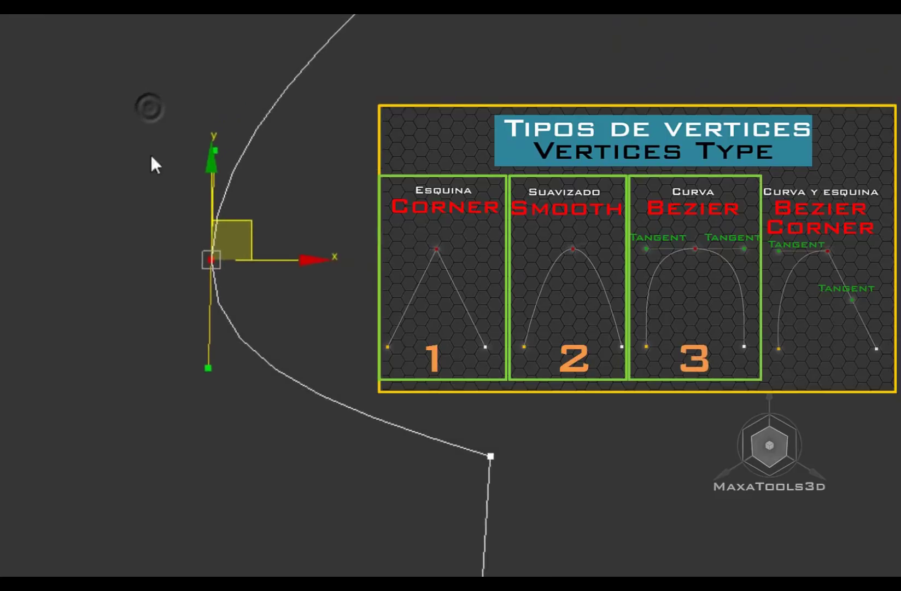
mouse_move(174, 349)
left_mouse_down()
mouse_move(315, 205)
mouse_move(275, 400)
mouse_move(133, 394)
mouse_move(198, 344)
mouse_move(182, 339)
left_mouse_up()
- Swing the upper tangent near vertical, reapply Bezier Corner, angle it up-right, and deselect
scroll(181, 339, "up", 3)
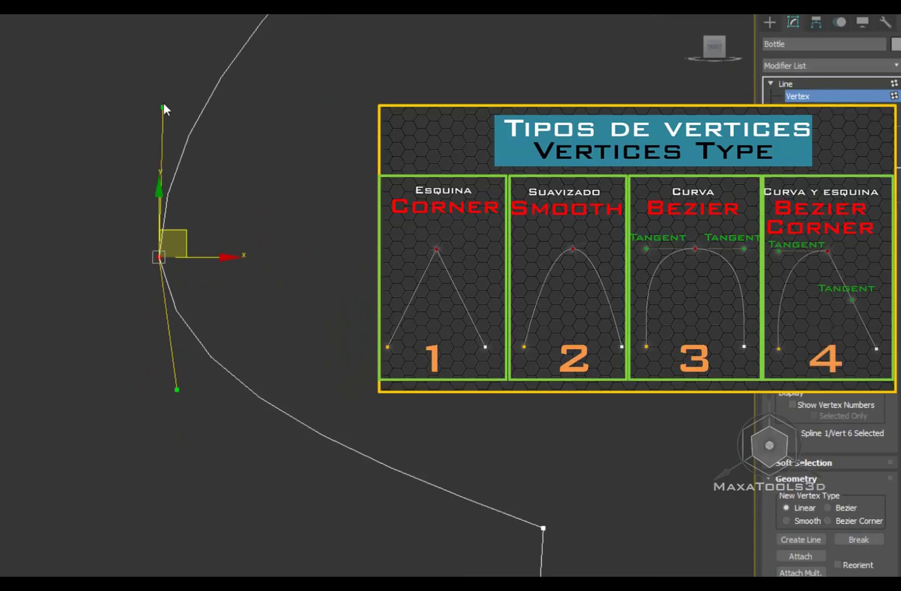
mouse_move(163, 108)
left_mouse_down()
mouse_move(354, 176)
mouse_move(237, 254)
mouse_move(342, 108)
left_mouse_up()
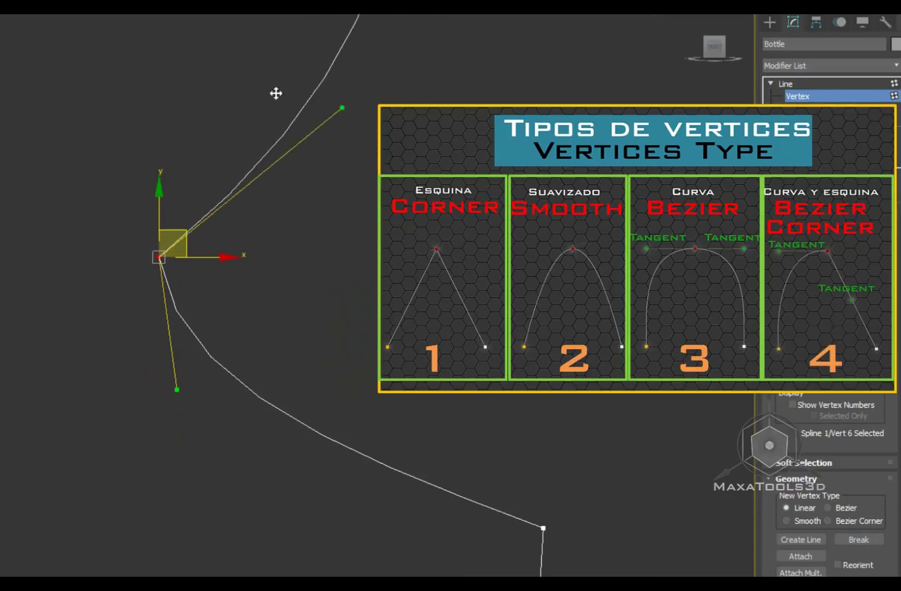
mouse_move(275, 93)
left_mouse_down()
mouse_move(298, 54)
mouse_move(138, 62)
left_mouse_up()
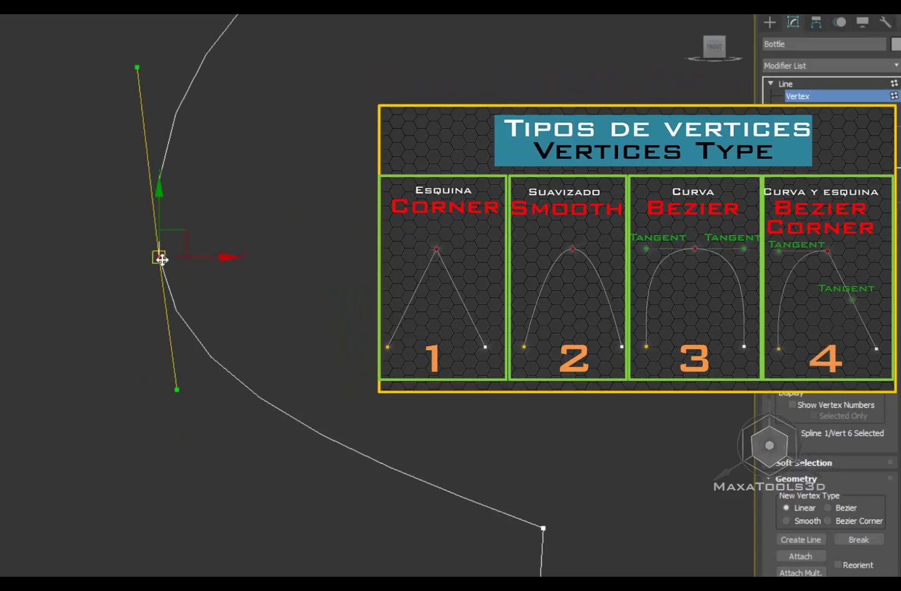
right_click(162, 259)
left_click(123, 158)
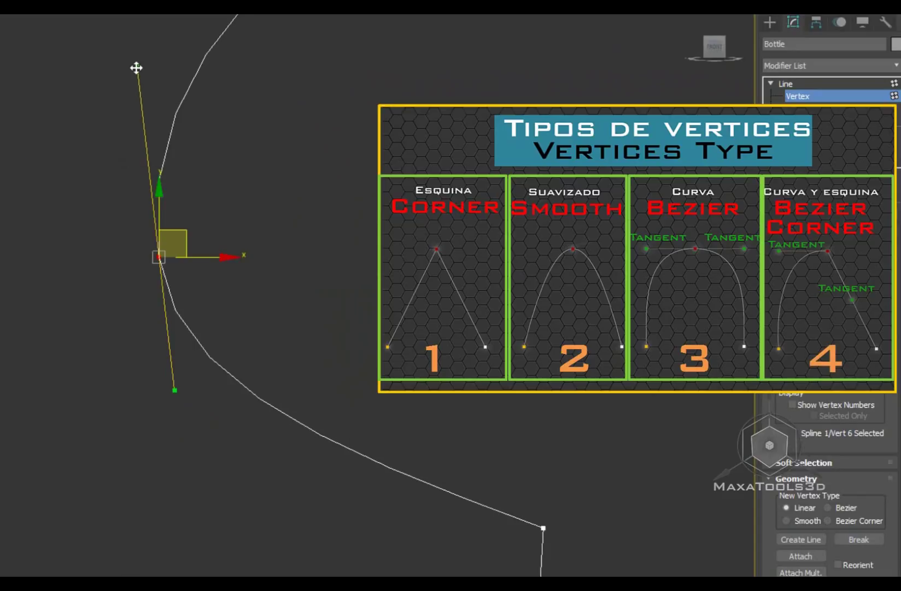
mouse_move(136, 68)
left_mouse_down()
mouse_move(216, 70)
mouse_move(328, 95)
mouse_move(159, 60)
mouse_move(22, 81)
mouse_move(312, 110)
mouse_move(124, 95)
mouse_move(135, 95)
left_mouse_up()
right_click(153, 251)
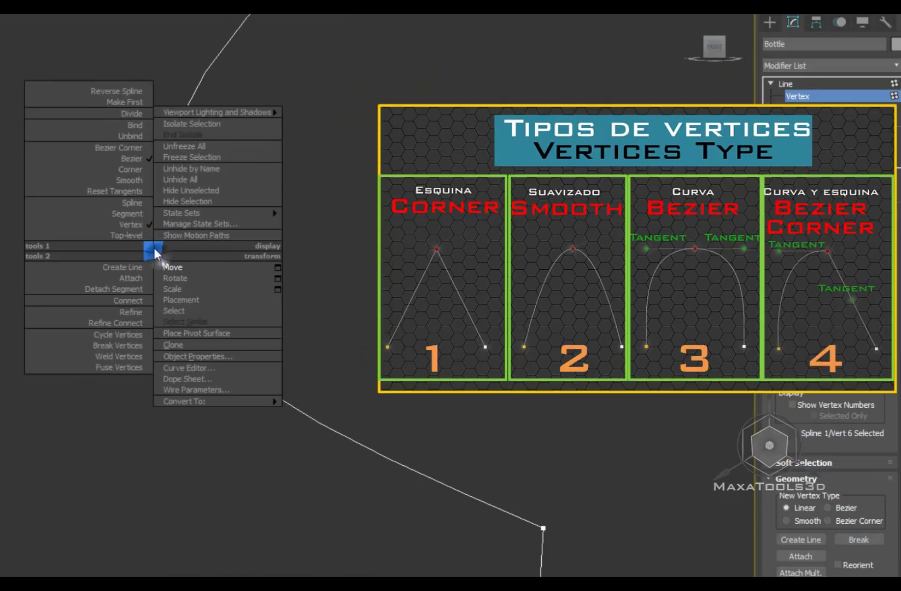
left_click(100, 148)
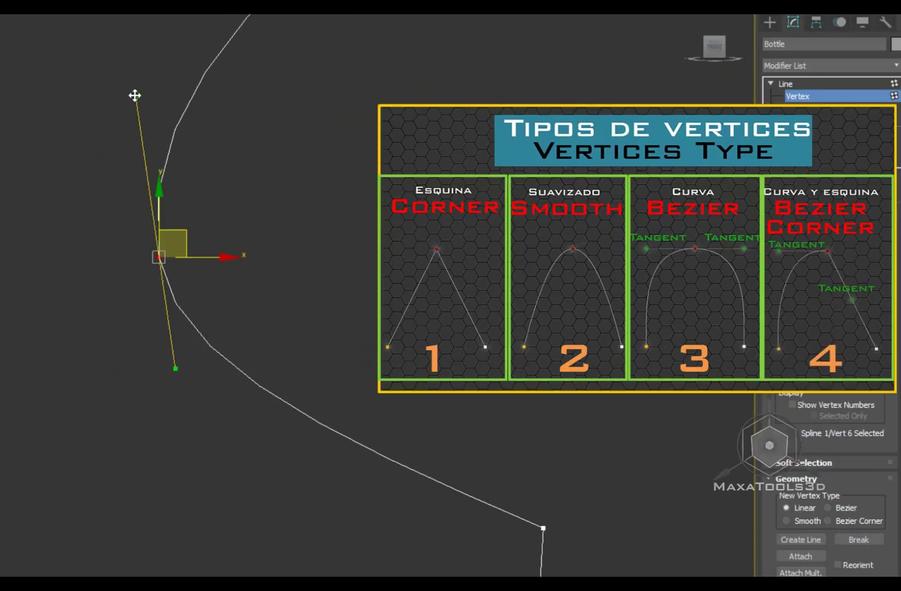
mouse_move(134, 95)
left_mouse_down()
mouse_move(334, 207)
mouse_move(316, 92)
mouse_move(288, 66)
left_mouse_up()
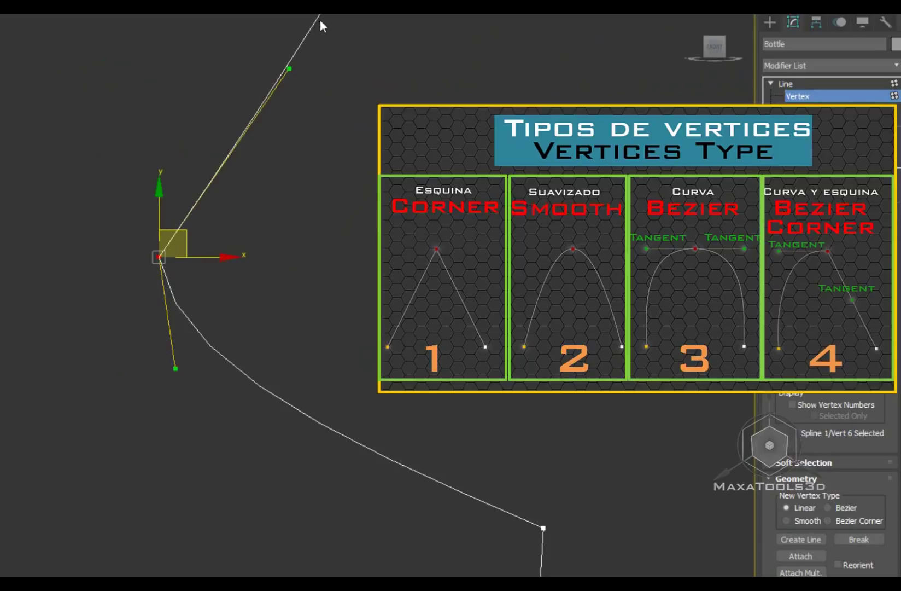
left_click(353, 79)
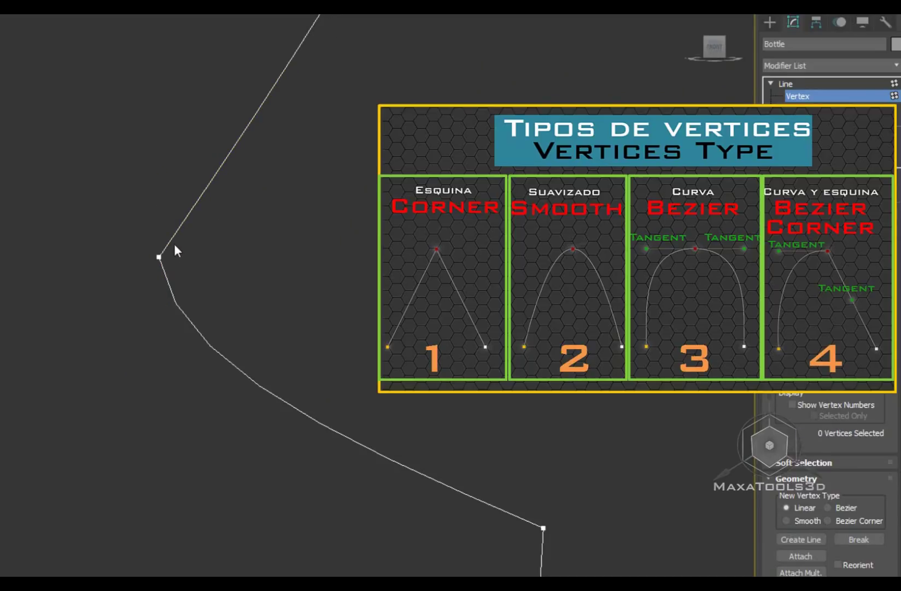
- Zoom out and pan so the whole Bottle outline is in view
scroll(447, 333, "down", 3)
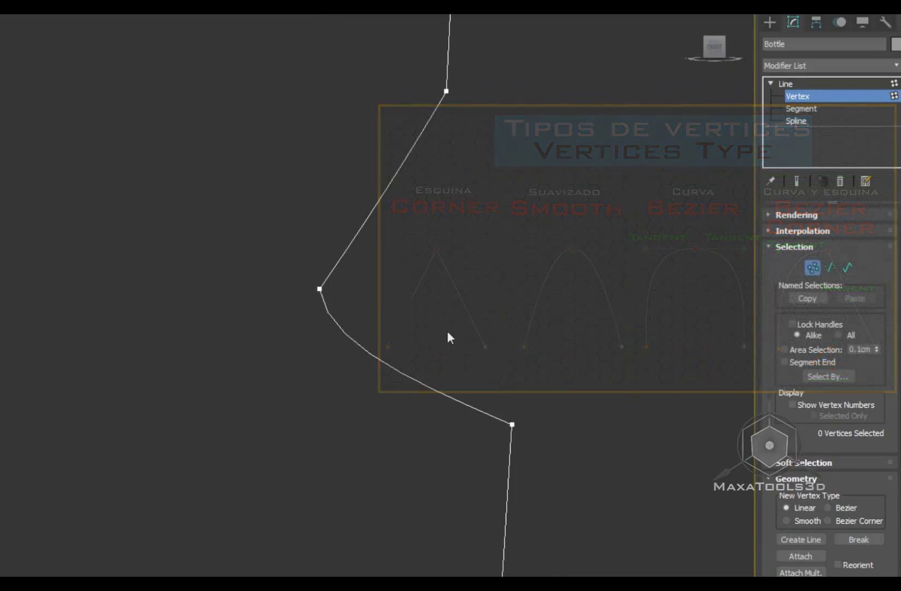
scroll(308, 268, "up", 3)
scroll(308, 267, "down", 3)
scroll(362, 321, "down", 4)
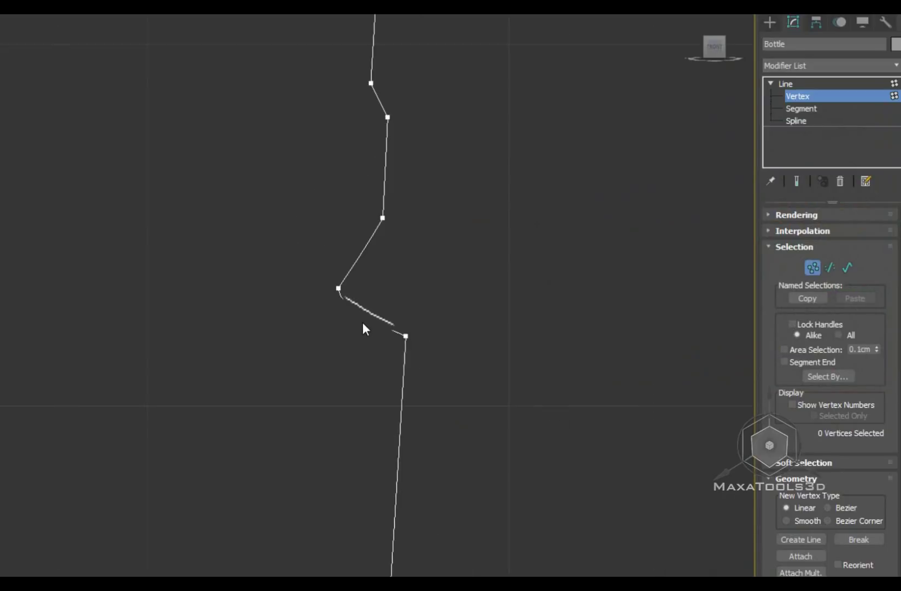
scroll(383, 301, "down", 3)
scroll(306, 301, "down", 3)
middle_click_drag(341, 235, 342, 210)
scroll(328, 175, "down", 1)
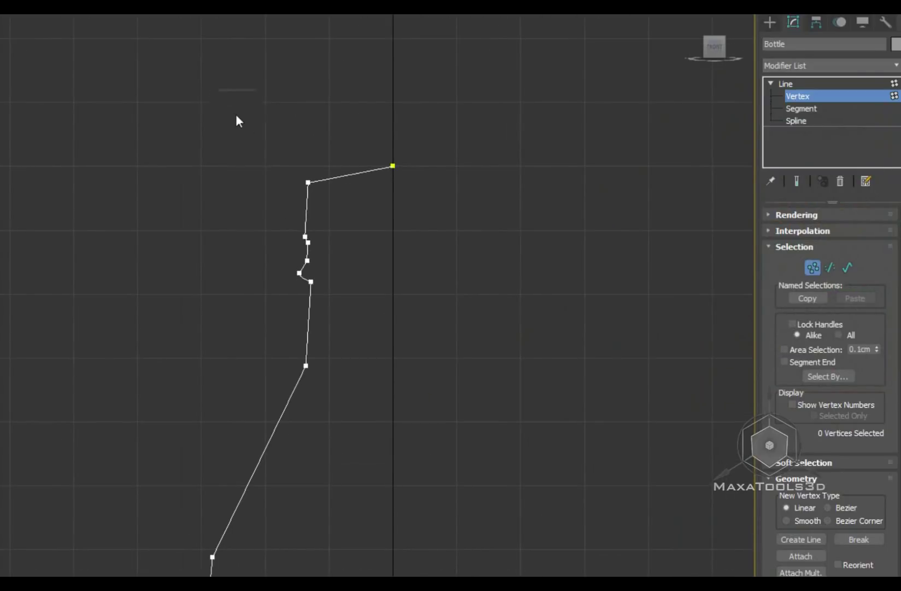
- Select vertex 2, then vertex 6, and pull its tangent slightly downward
left_click(308, 182)
scroll(312, 171, "up", 2)
middle_click_drag(310, 167, 315, 132)
scroll(306, 230, "up", 5)
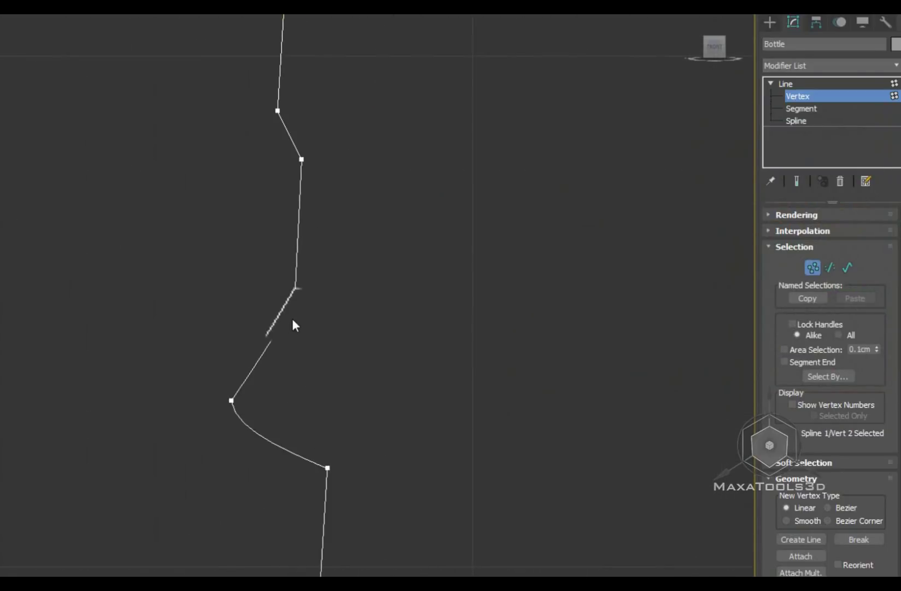
middle_click_drag(294, 325, 268, 281)
scroll(141, 255, "down", 2)
left_click(164, 258)
middle_click_drag(211, 346, 197, 335)
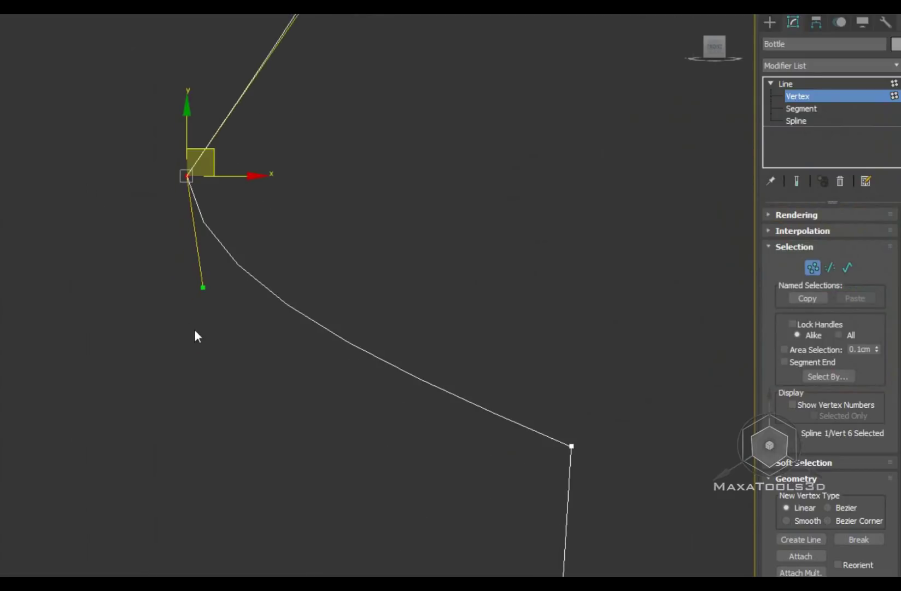
mouse_move(202, 296)
left_mouse_down()
mouse_move(205, 376)
mouse_move(158, 380)
left_mouse_up()
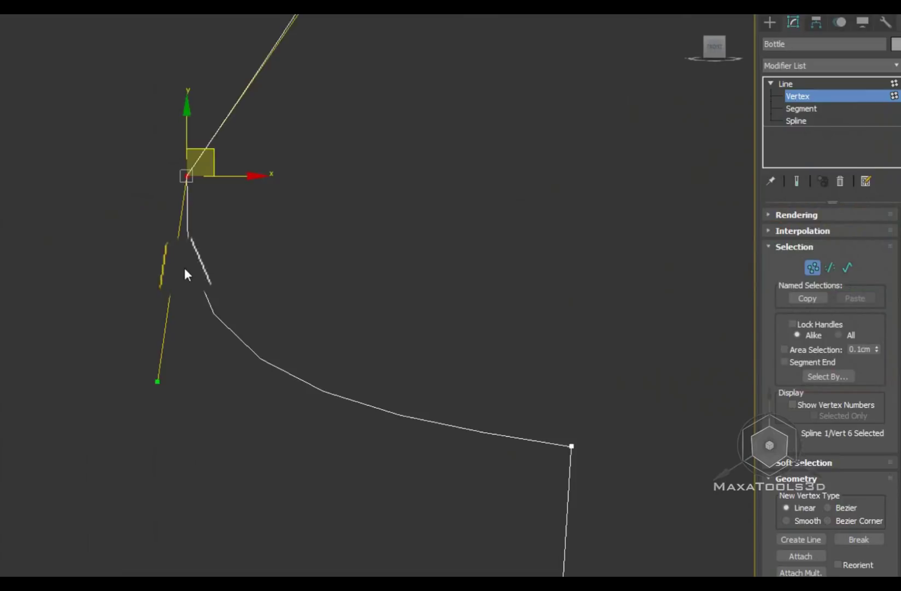
- Reselect vertex 6 with a region box, make it Bezier, and drag its tangent right
scroll(186, 268, "up", 3)
scroll(212, 247, "down", 2)
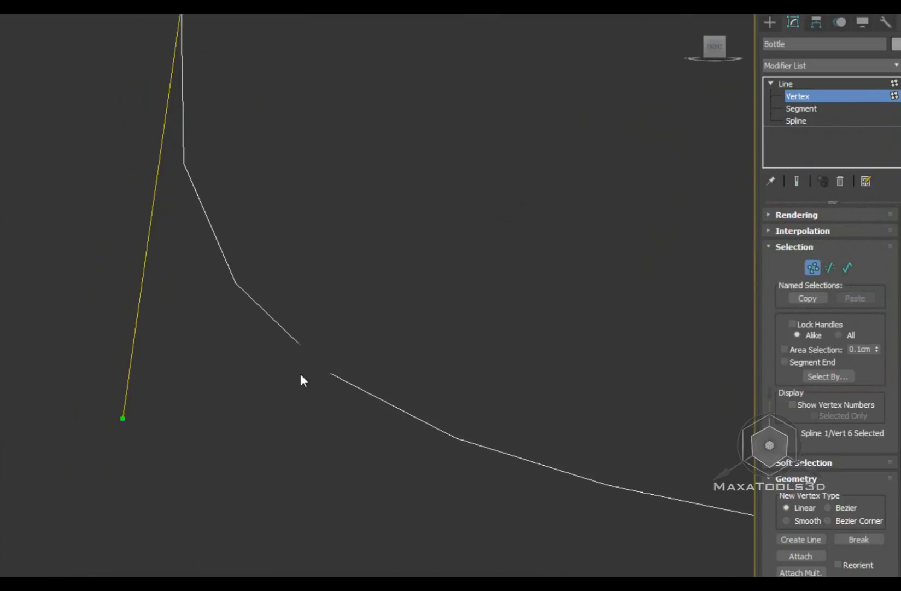
middle_click_drag(301, 378, 289, 341)
scroll(288, 342, "down", 2)
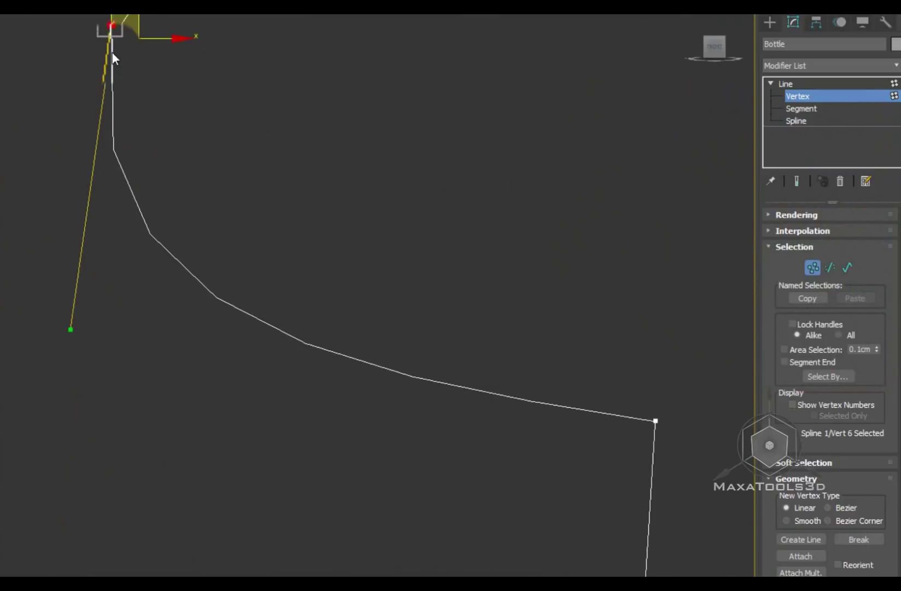
middle_click_drag(279, 327, 312, 353)
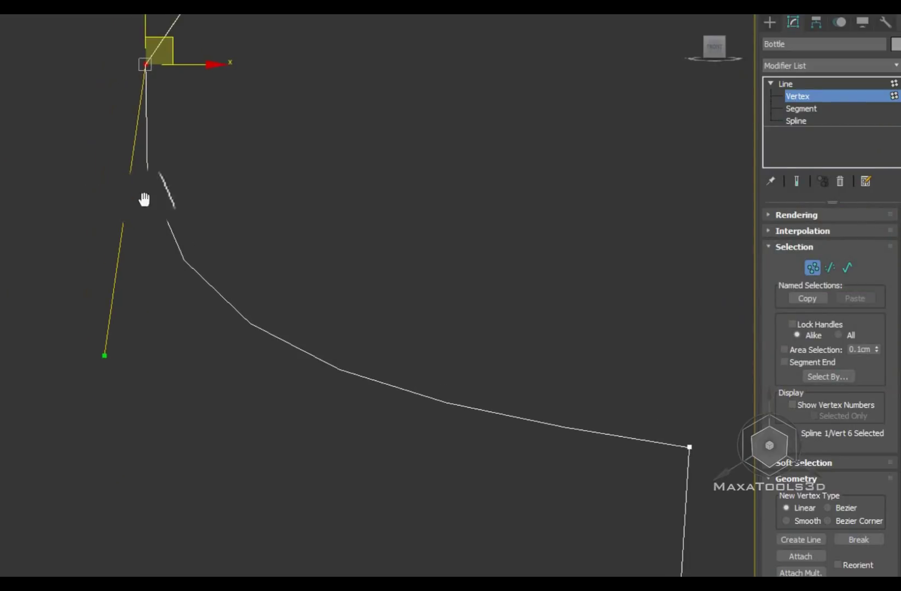
scroll(392, 230, "down", 2)
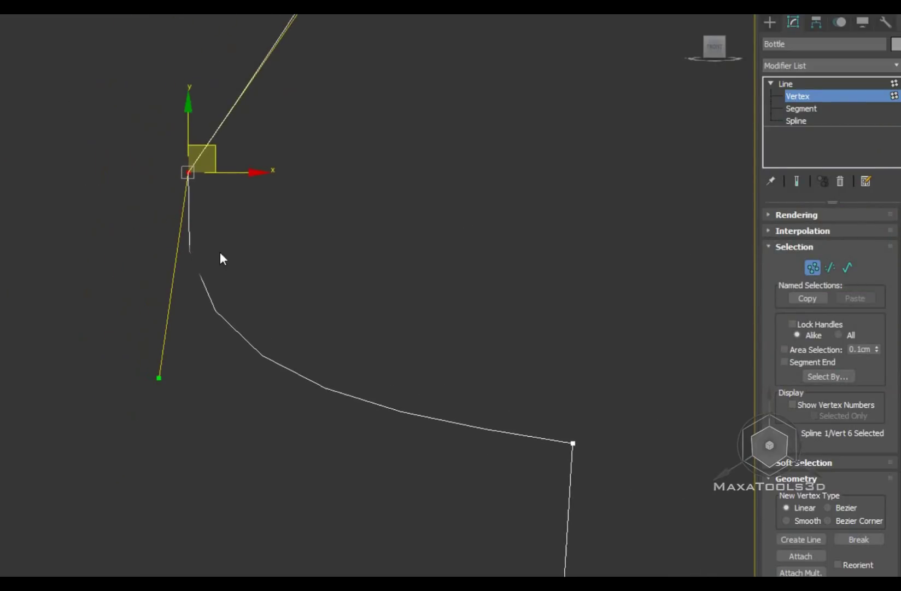
left_click_drag(129, 145, 205, 179)
middle_click_drag(227, 233, 279, 277)
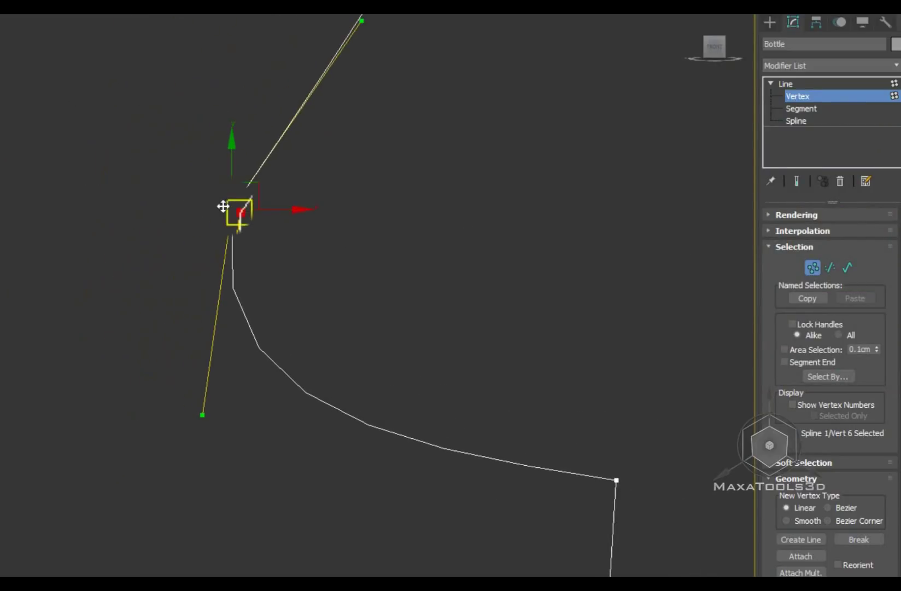
right_click(219, 203)
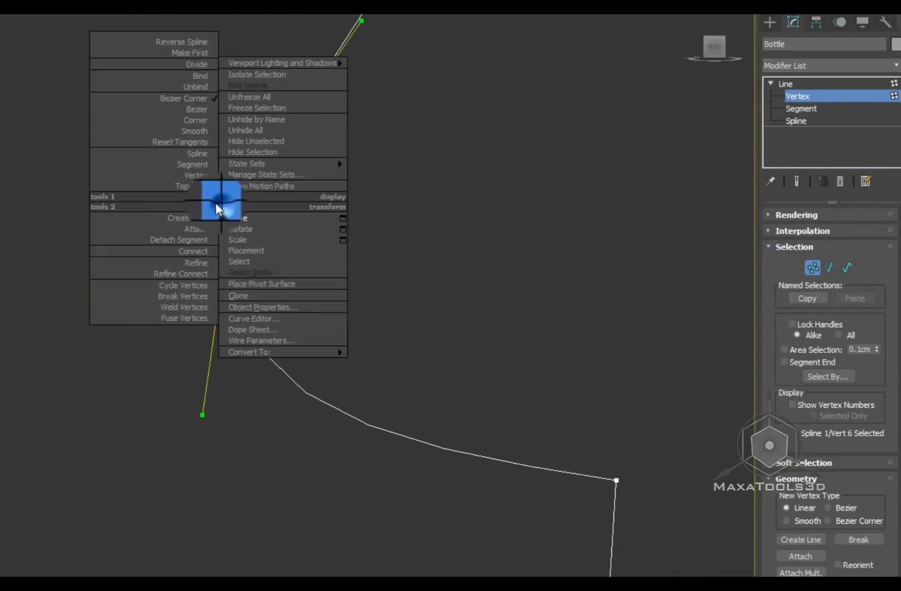
left_click(180, 113)
left_click_drag(113, 380, 177, 390)
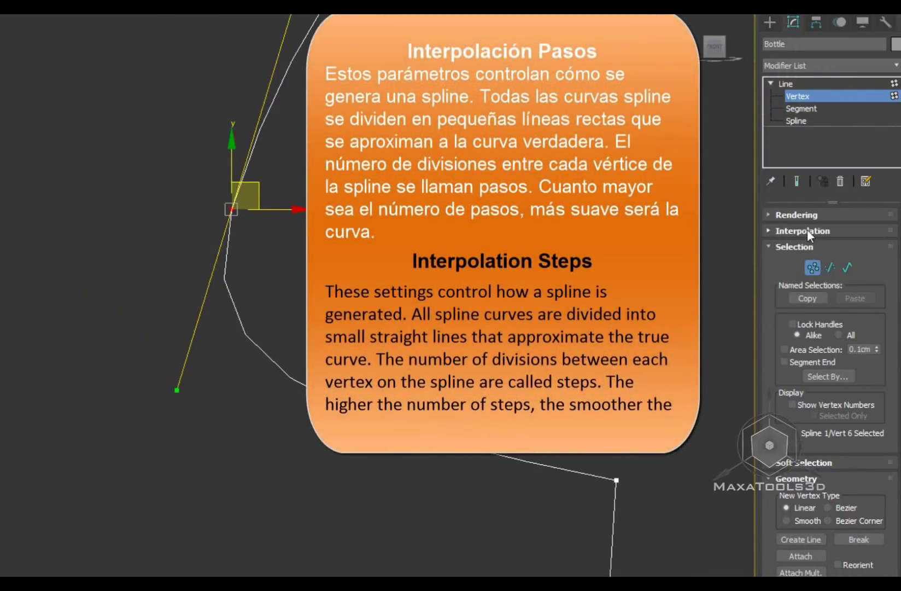
- Set the Bottle spline's interpolation steps to 5
left_click(773, 230)
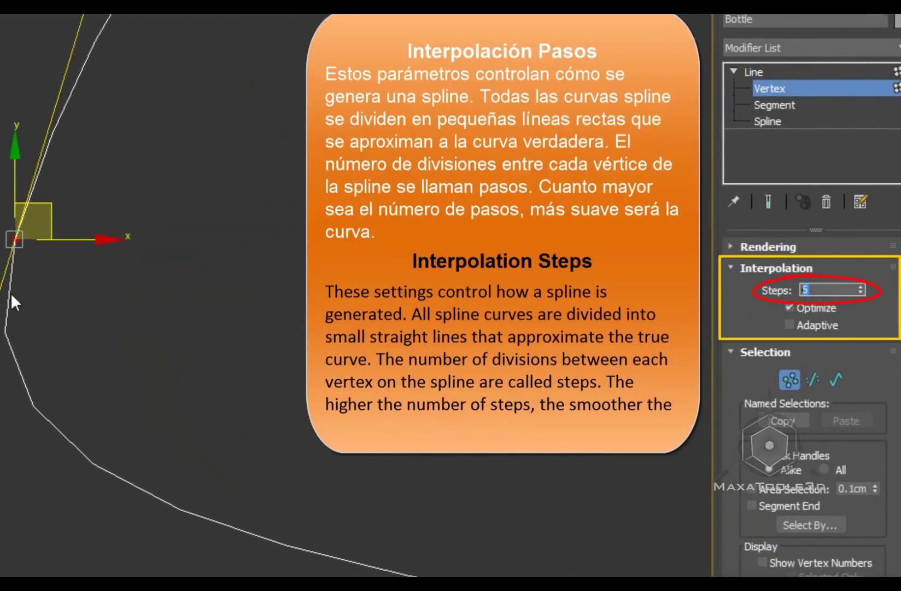
left_click(860, 282)
left_click(860, 282)
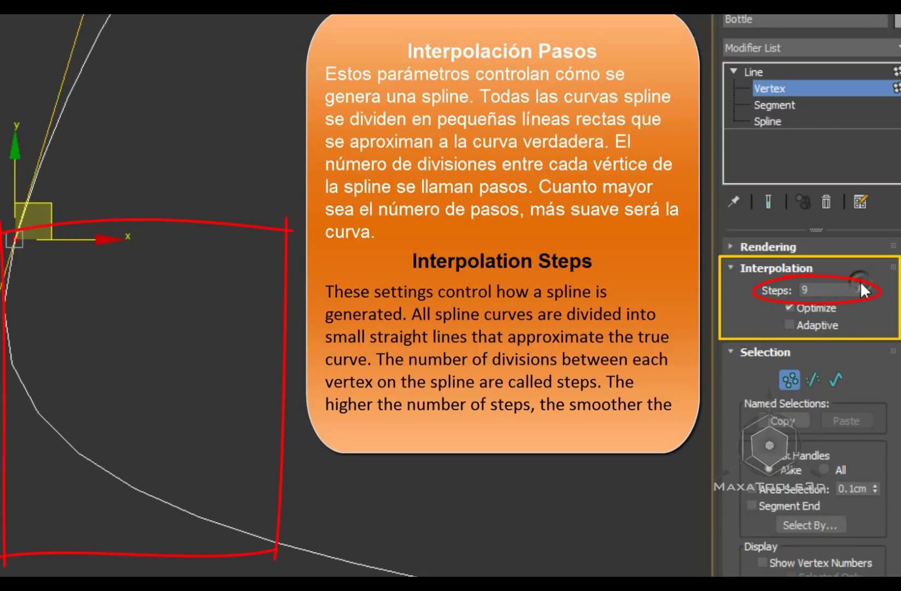
left_click(861, 293)
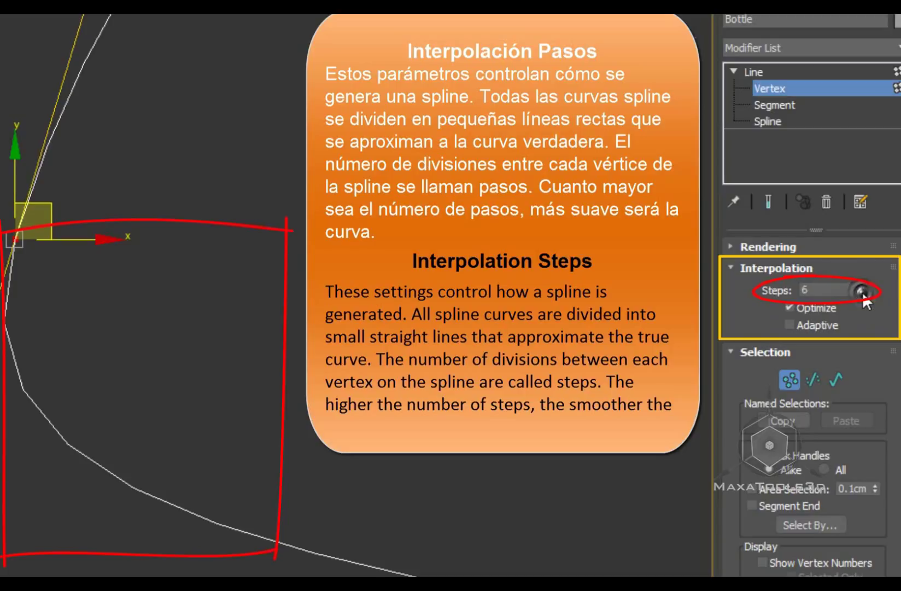
left_click(862, 293)
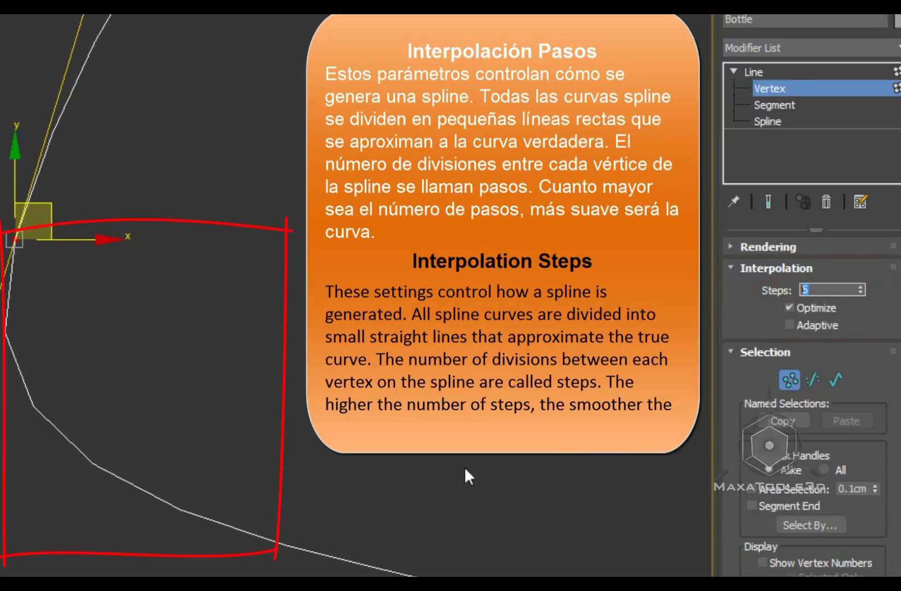
type("5")
key("Return")
- Enable Adaptive interpolation and drag the neck vertex's tangent handle to reshape the curve
left_click(794, 325)
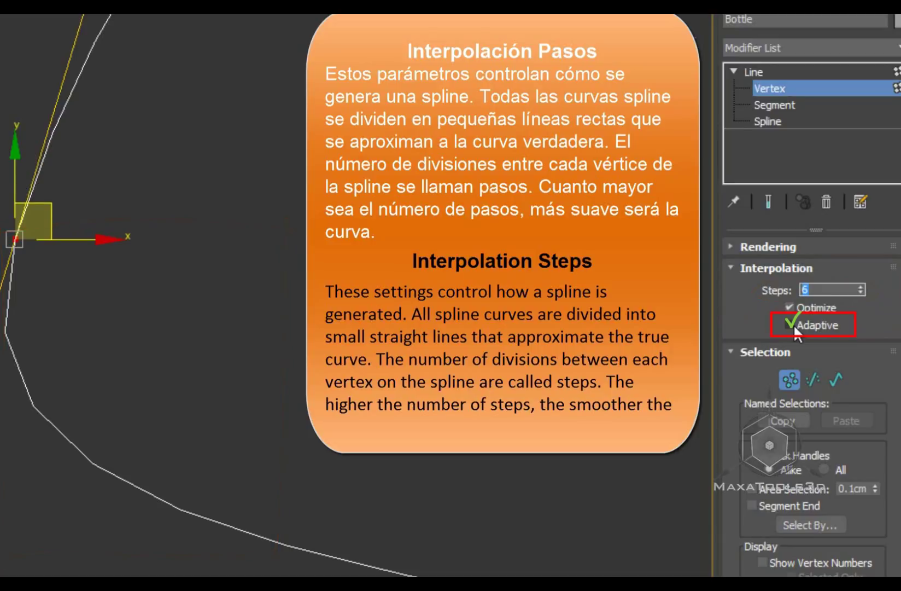
left_click(794, 325)
left_click(16, 239)
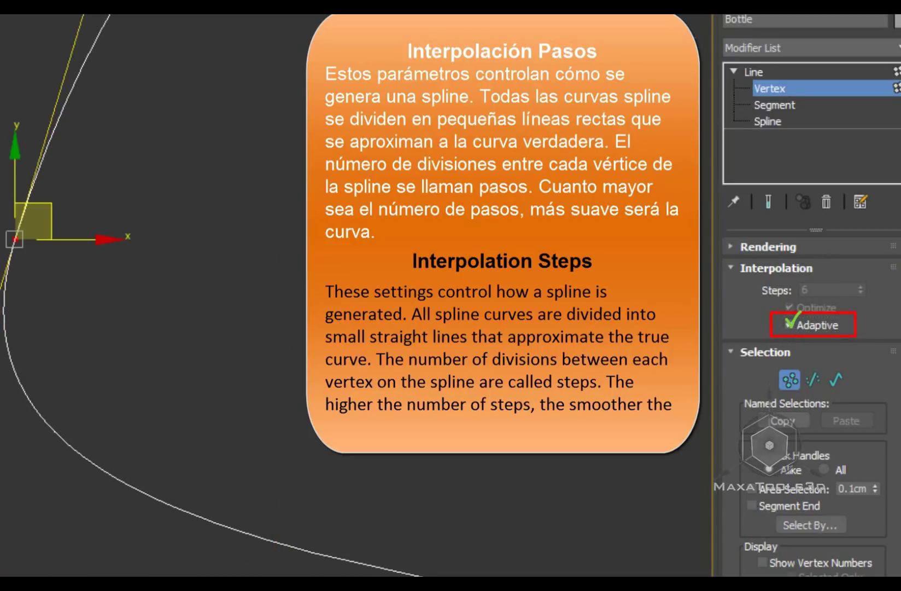
left_click_drag(1, 298, 4, 382)
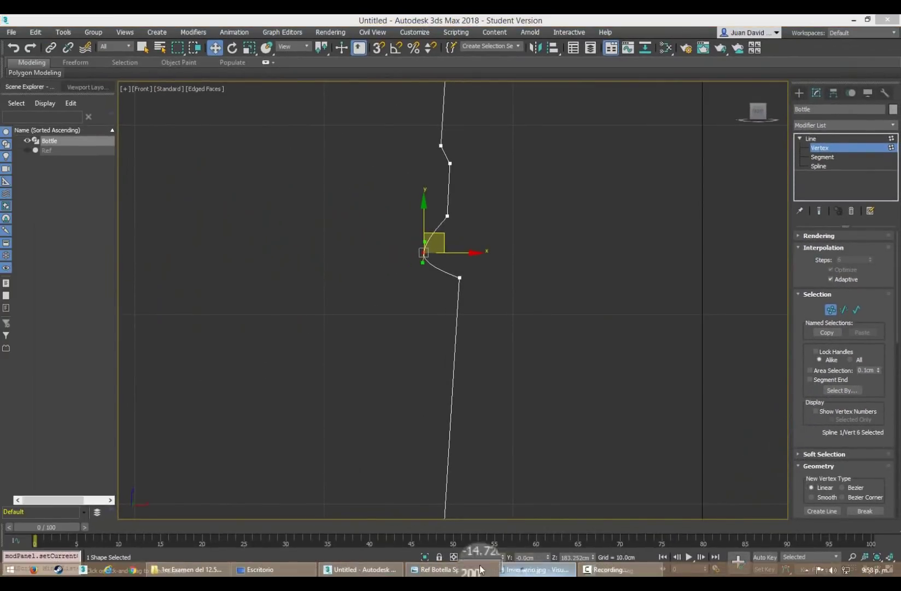
- Zoom in and out on the Inventario.jpg Sprite render, then return to 3ds Max zoomed out
left_click(533, 569)
scroll(334, 175, "up", 1)
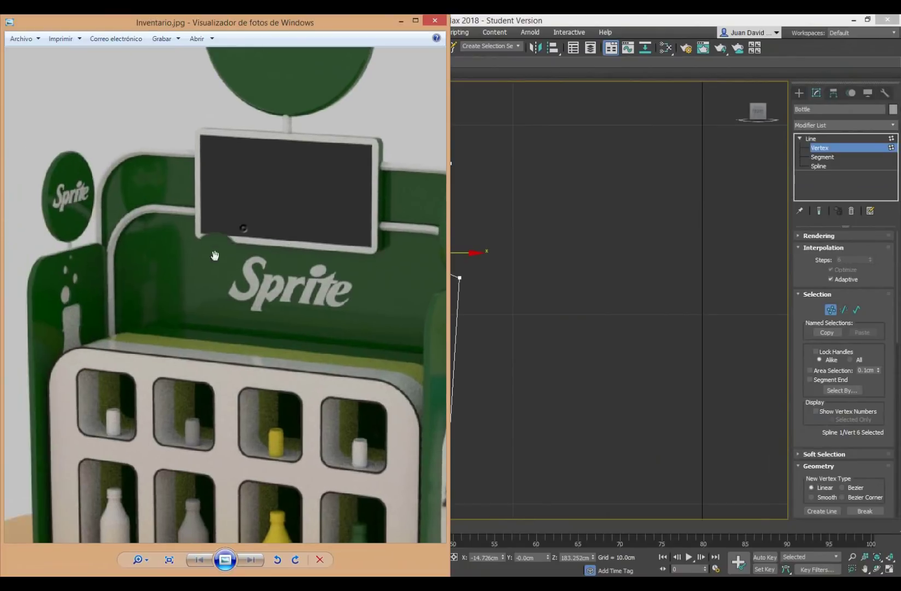
scroll(219, 251, "up", 2)
scroll(229, 244, "down", 2)
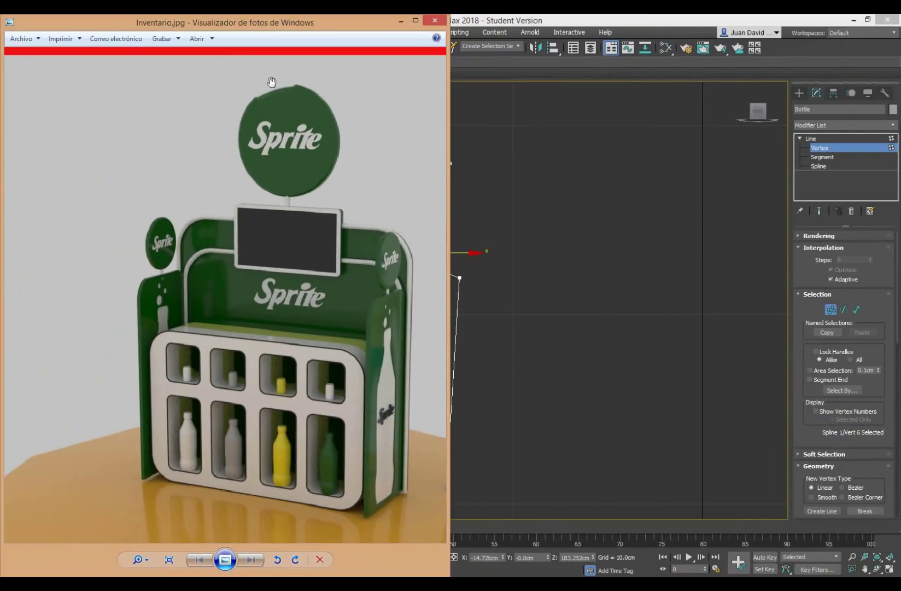
scroll(284, 90, "up", 1)
scroll(303, 230, "down", 1)
scroll(328, 296, "up", 1)
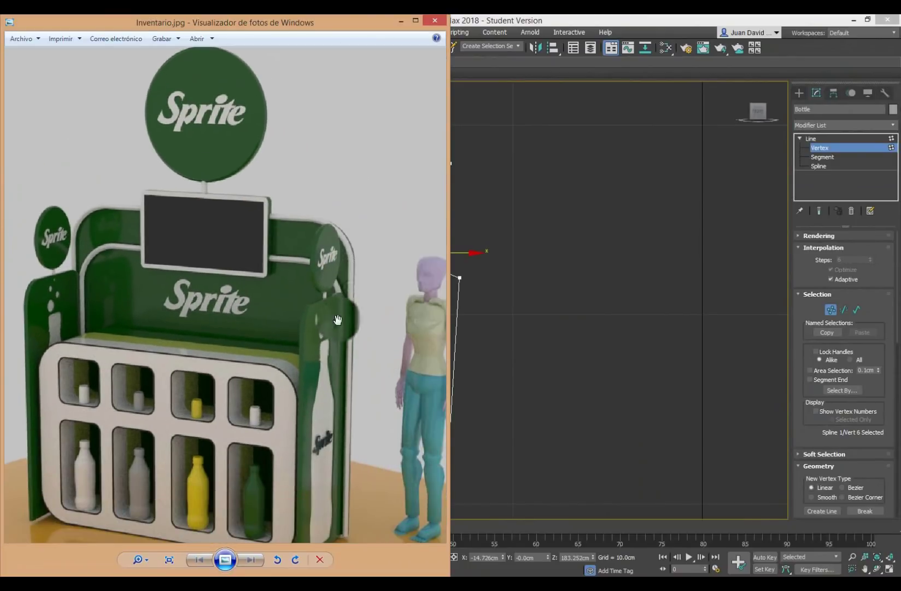
scroll(328, 323, "down", 1)
scroll(261, 355, "up", 1)
scroll(262, 306, "up", 2)
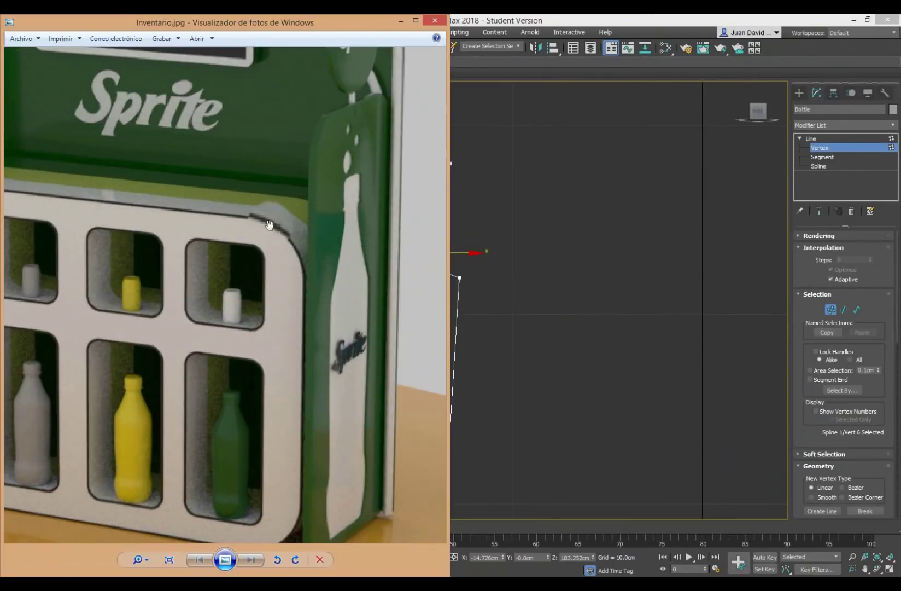
scroll(322, 307, "down", 1)
scroll(314, 317, "down", 1)
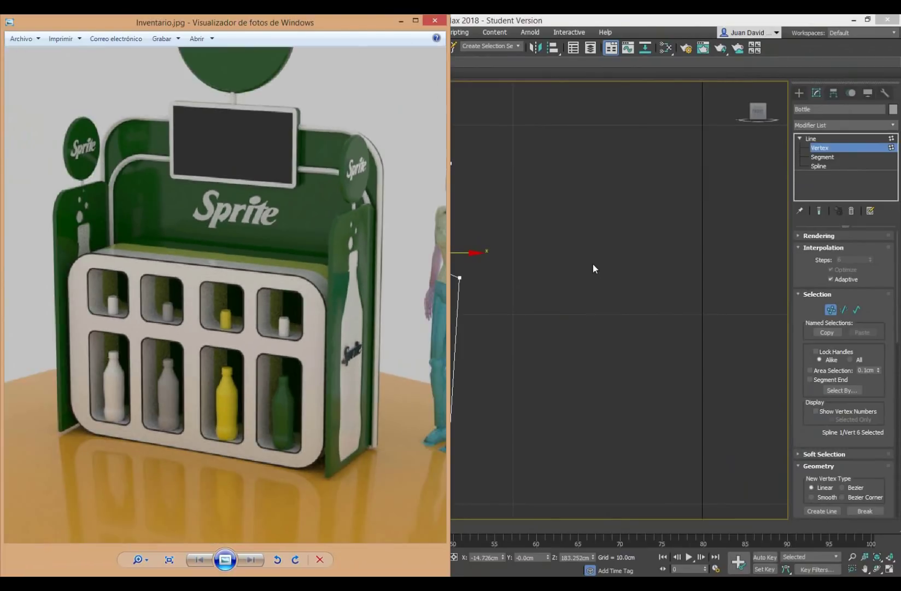
mouse_move(593, 268)
middle_mouse_down()
mouse_move(650, 233)
mouse_move(506, 255)
mouse_move(512, 235)
middle_mouse_up()
scroll(565, 272, "down", 3)
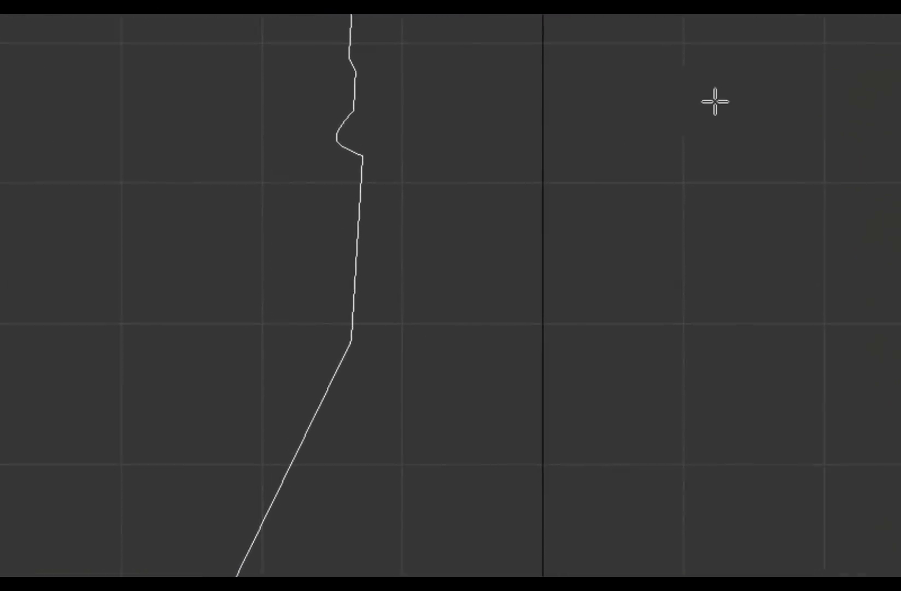
- Draw a practice curved Line and enable Adaptive interpolation on it
left_click(596, 75)
mouse_move(421, 305)
left_mouse_down()
mouse_move(688, 320)
mouse_move(705, 224)
left_mouse_up()
left_click(751, 102)
right_click(753, 103)
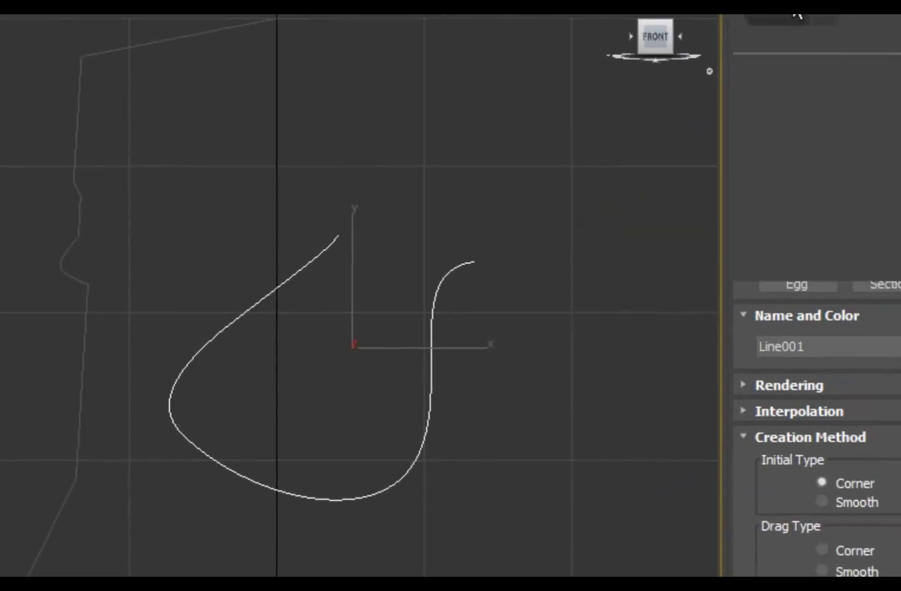
left_click(797, 15)
left_click(711, 366)
left_click(744, 433)
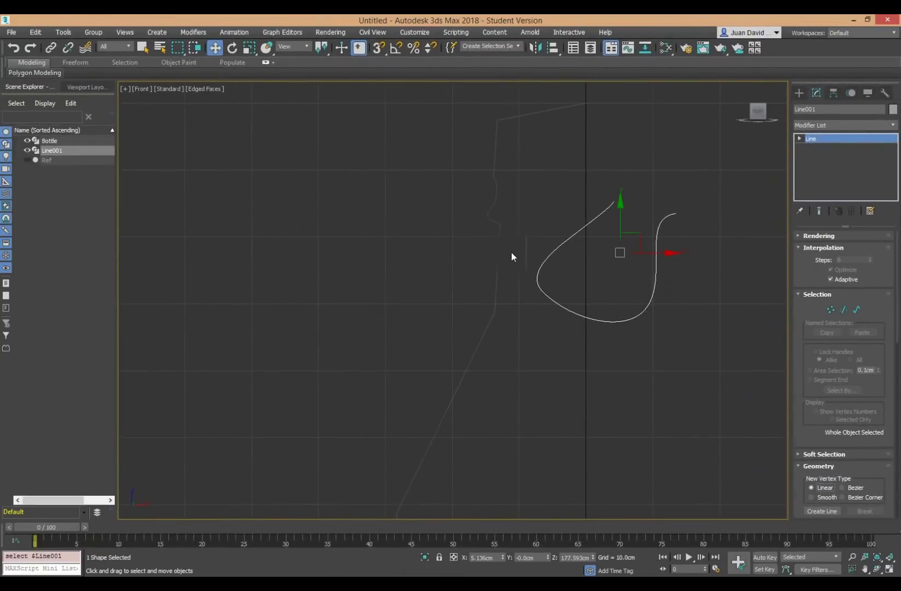
- Undo the practice line, reselect the Bottle outline, and unhide the Ref image
key("ctrl+z")
middle_click_drag(319, 268, 396, 278)
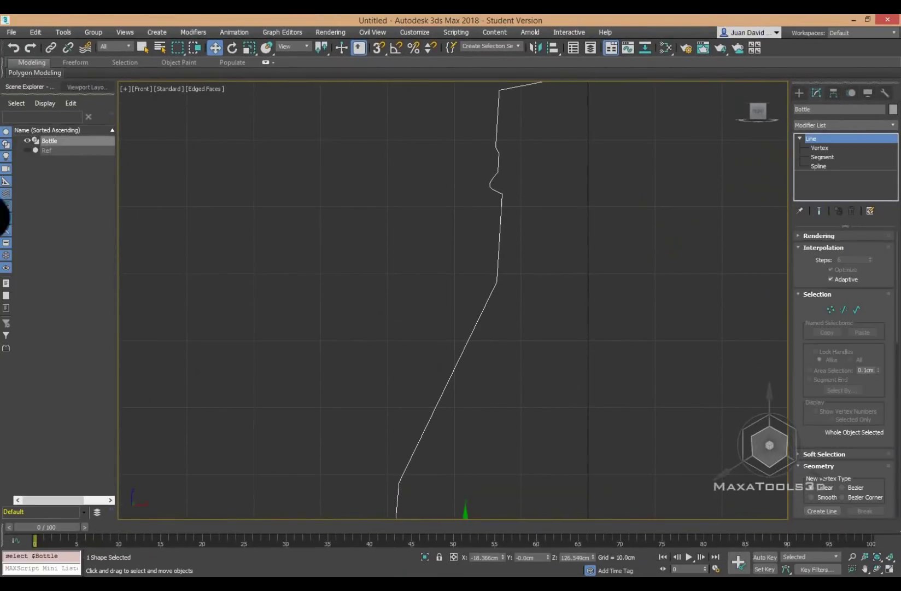
left_click(28, 151)
- In Vertex mode, make the top vertex Bezier and curve the outline over the cap
scroll(388, 321, "down", 1)
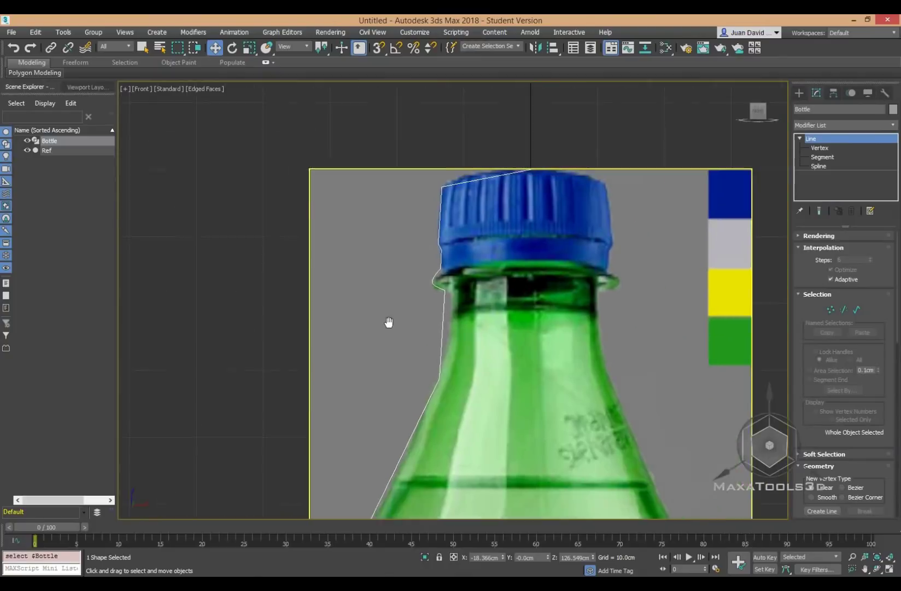
scroll(539, 155, "up", 4)
left_click(820, 148)
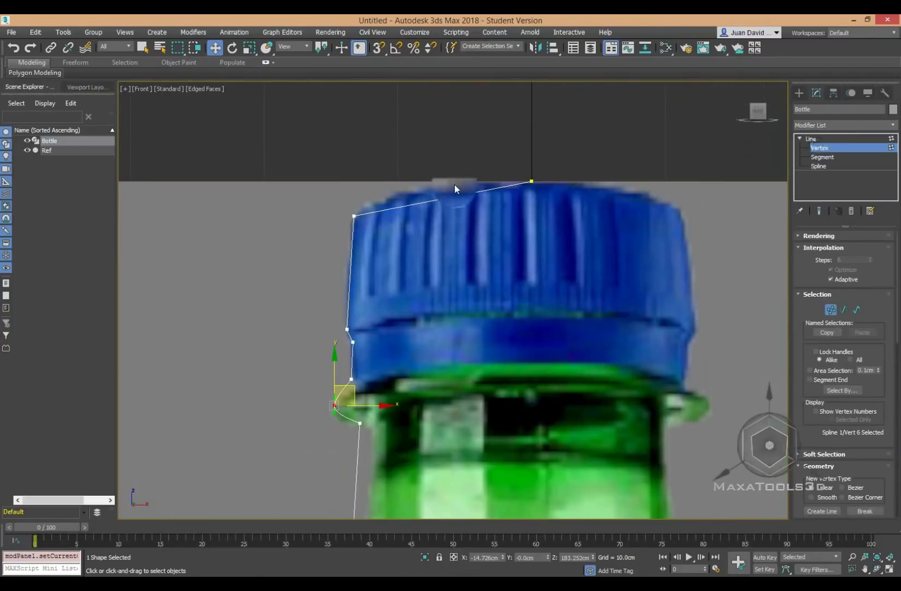
left_click(530, 181)
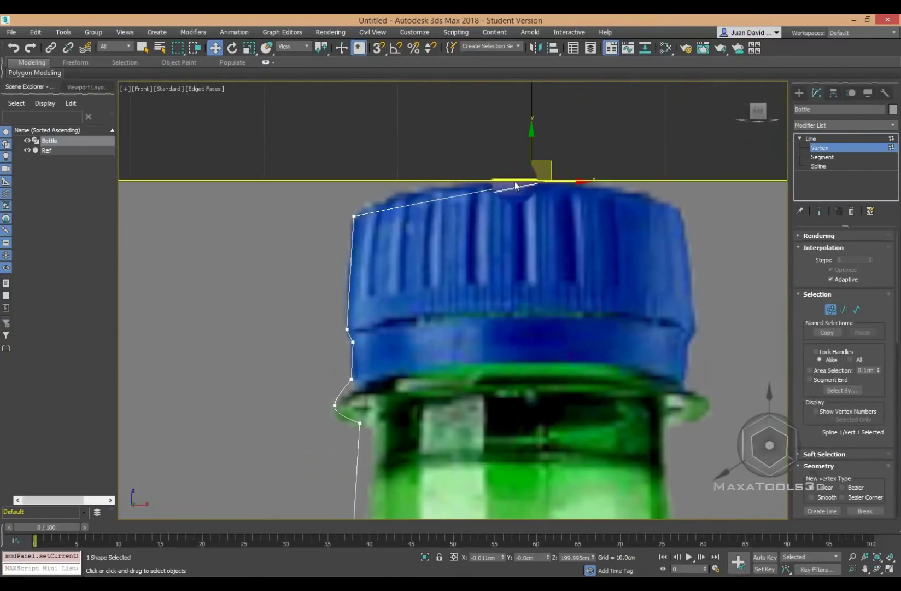
right_click(516, 174)
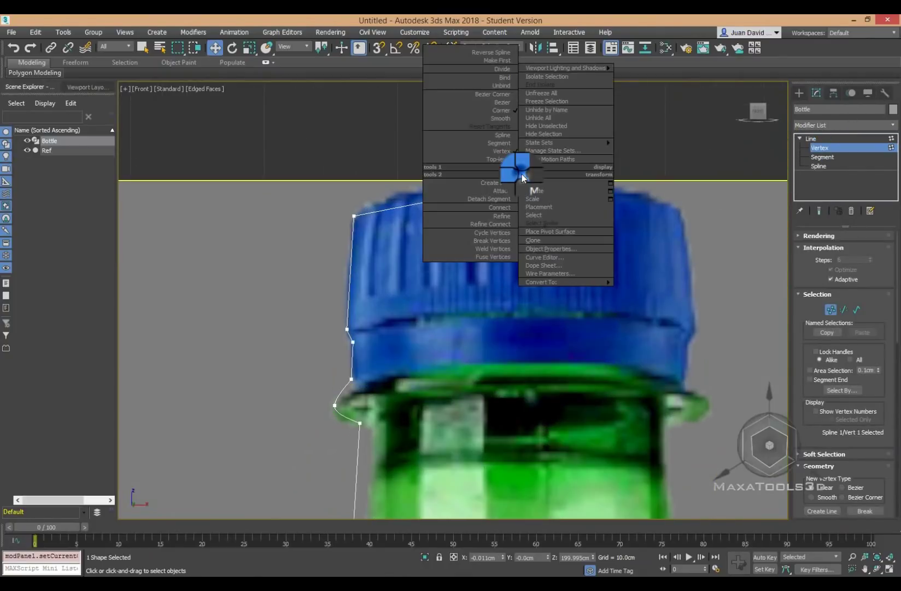
left_click(502, 102)
left_click_drag(469, 193, 440, 184)
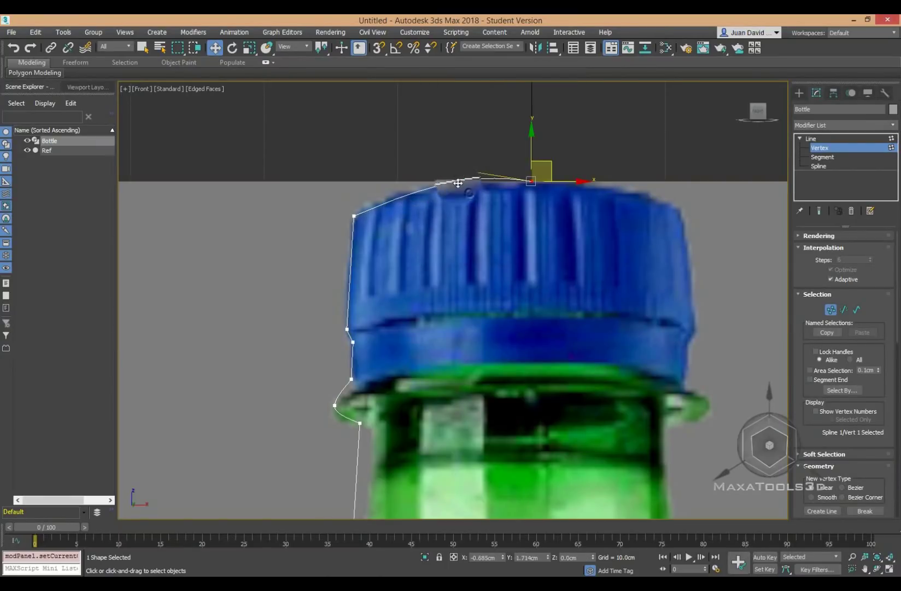
- Make the cap's upper-left corner vertex Bezier Corner and round that corner
left_click_drag(300, 201, 361, 222)
right_click(328, 210)
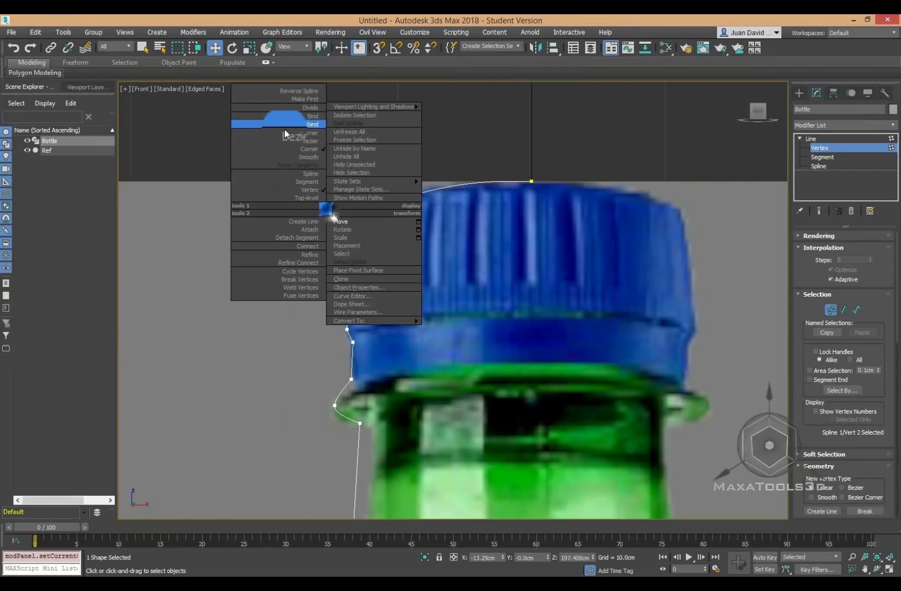
left_click(286, 133)
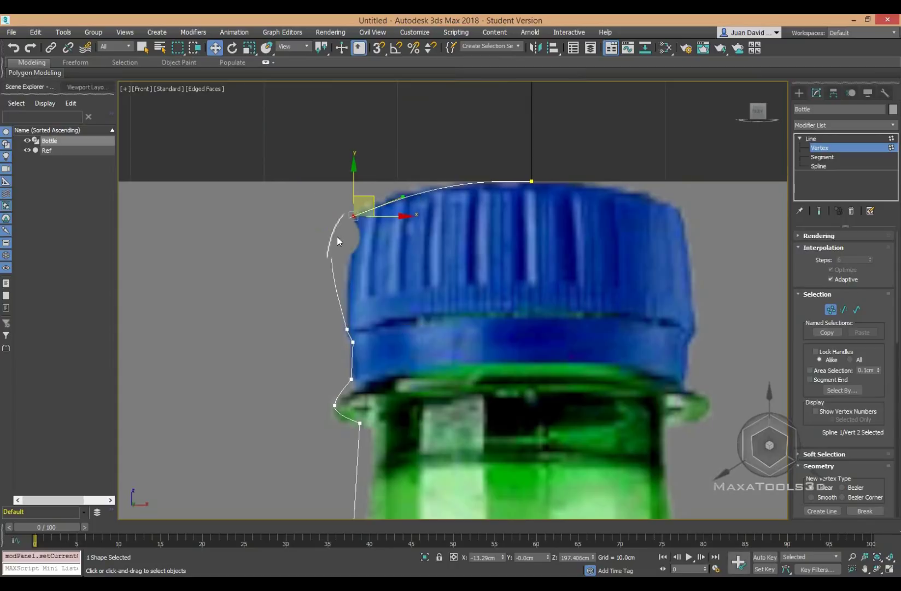
mouse_move(336, 237)
left_mouse_down()
mouse_move(317, 229)
mouse_move(346, 226)
left_mouse_up()
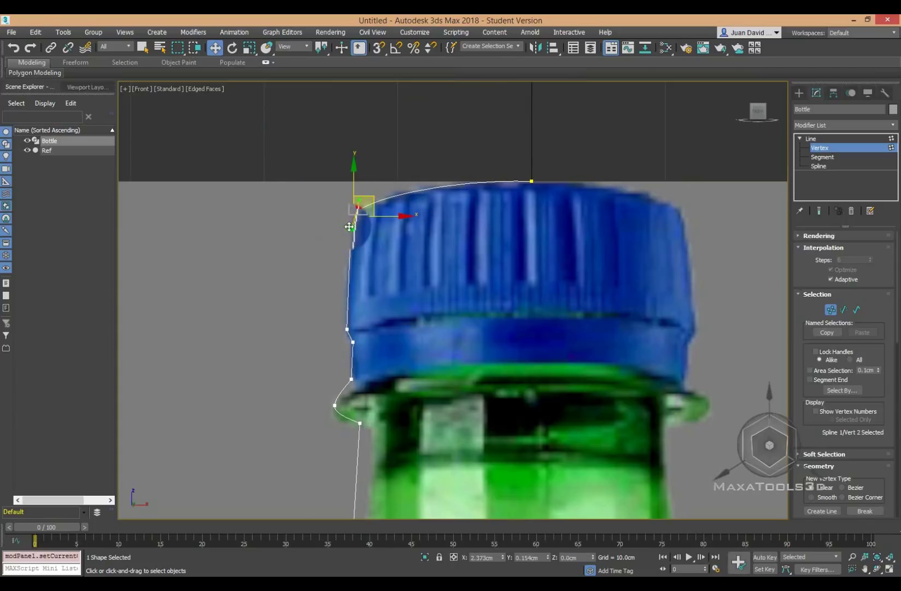
- Move the cap rim's lower corner vertex onto the neck edge
scroll(509, 196, "down", 5)
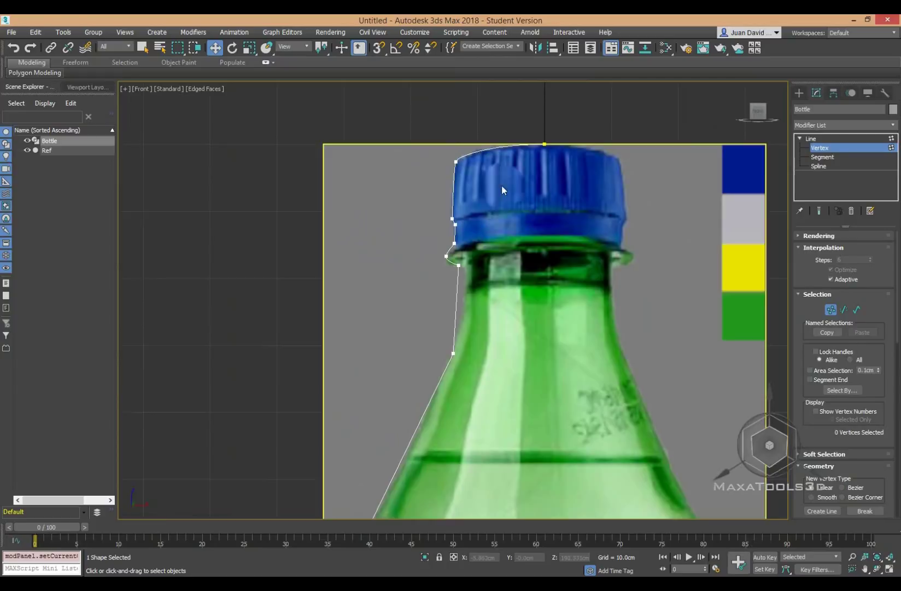
scroll(581, 121, "up", 6)
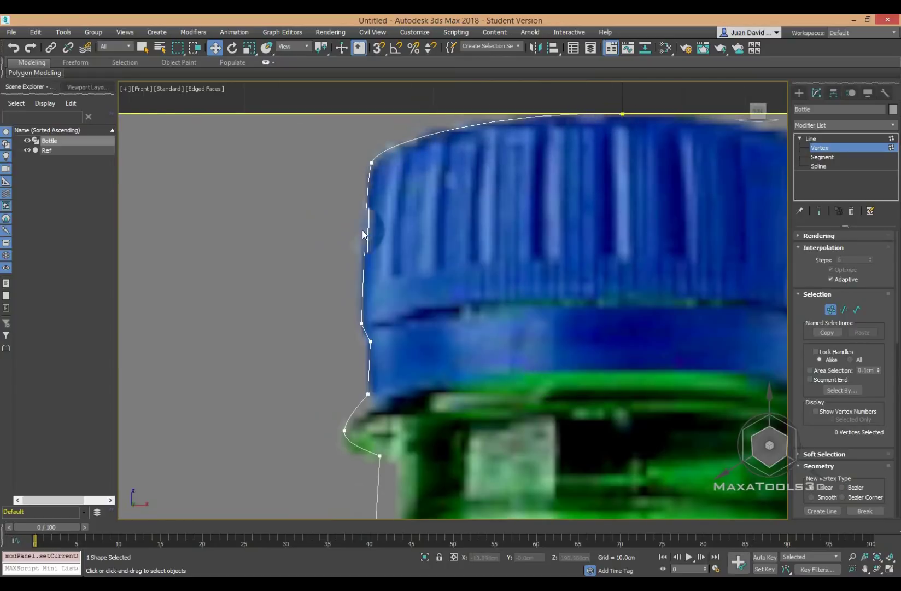
middle_click_drag(361, 308, 347, 250)
scroll(374, 276, "up", 2)
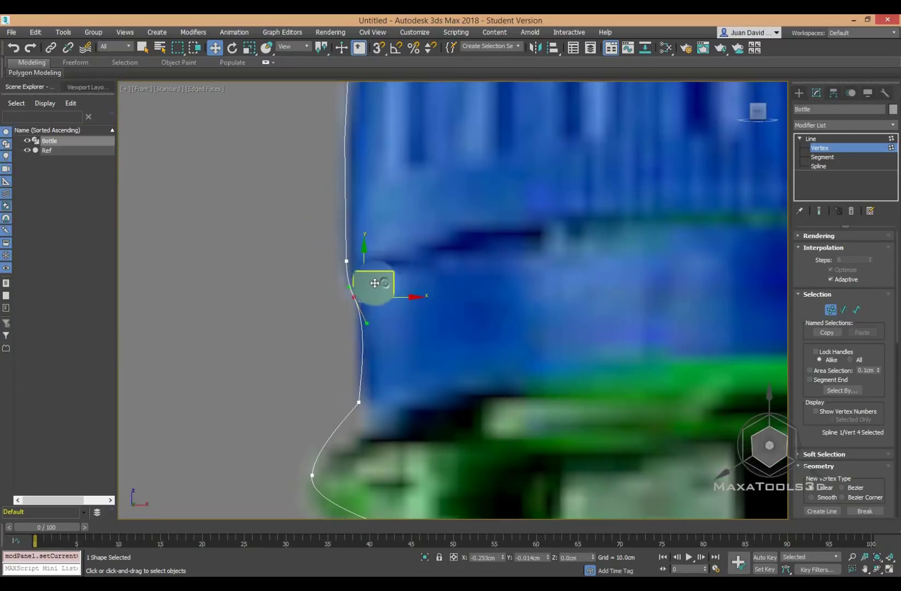
left_click(358, 298)
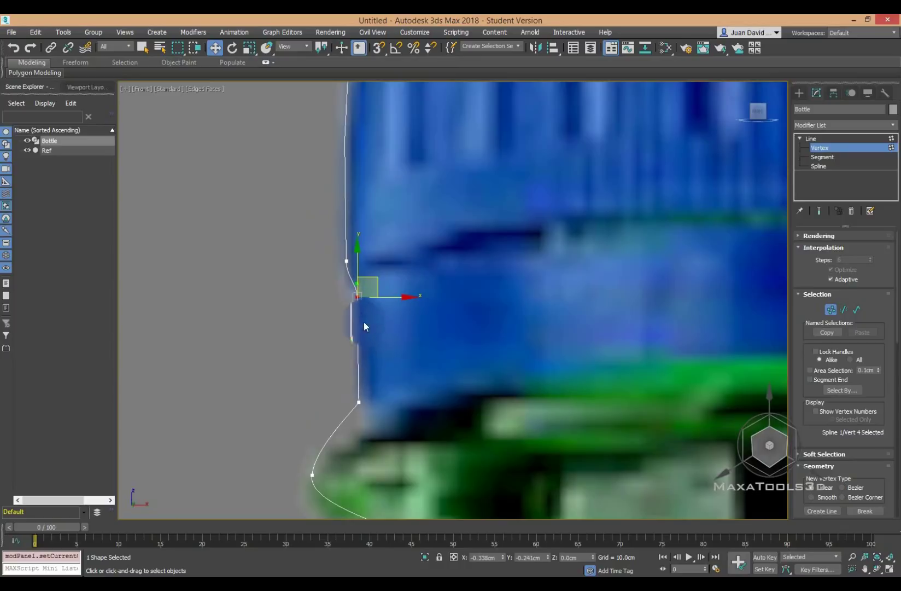
left_click(379, 386)
mouse_move(379, 387)
middle_mouse_down()
mouse_move(364, 315)
mouse_move(374, 197)
middle_mouse_up()
left_click(327, 274)
left_click(397, 324)
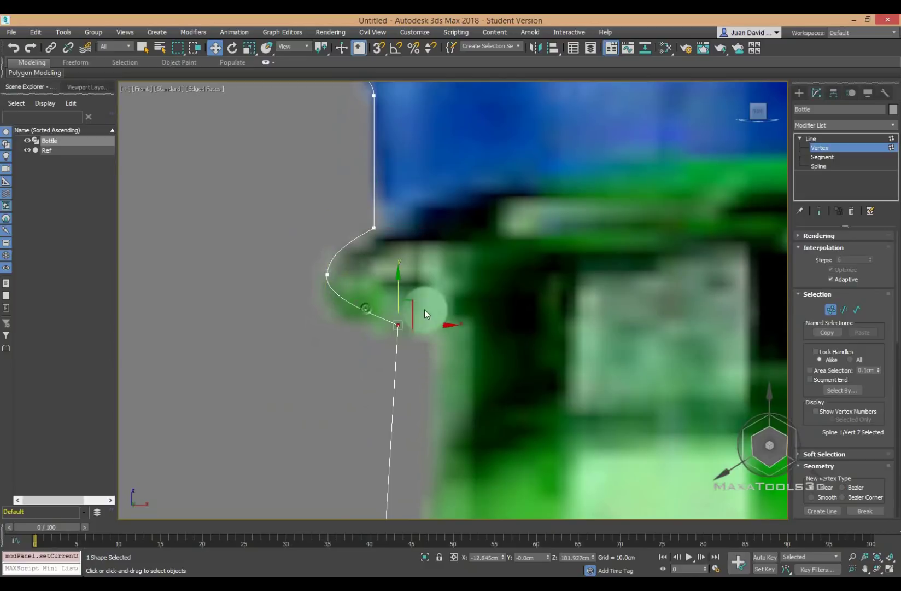
left_click_drag(414, 314, 449, 331)
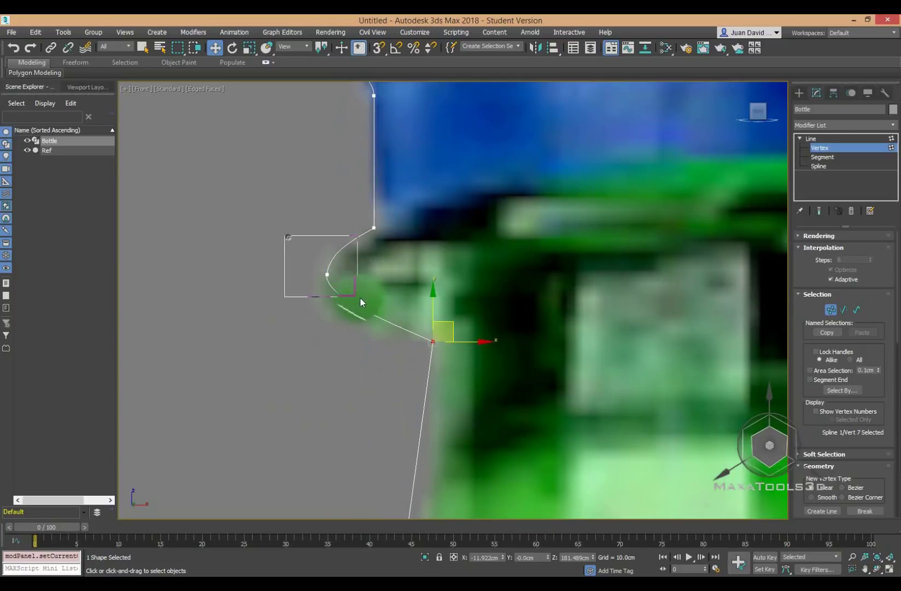
- Give the rim's outer vertex Bezier handles and round the rim's lower curve
left_click_drag(361, 302, 358, 297)
right_click(324, 263)
left_click(300, 198)
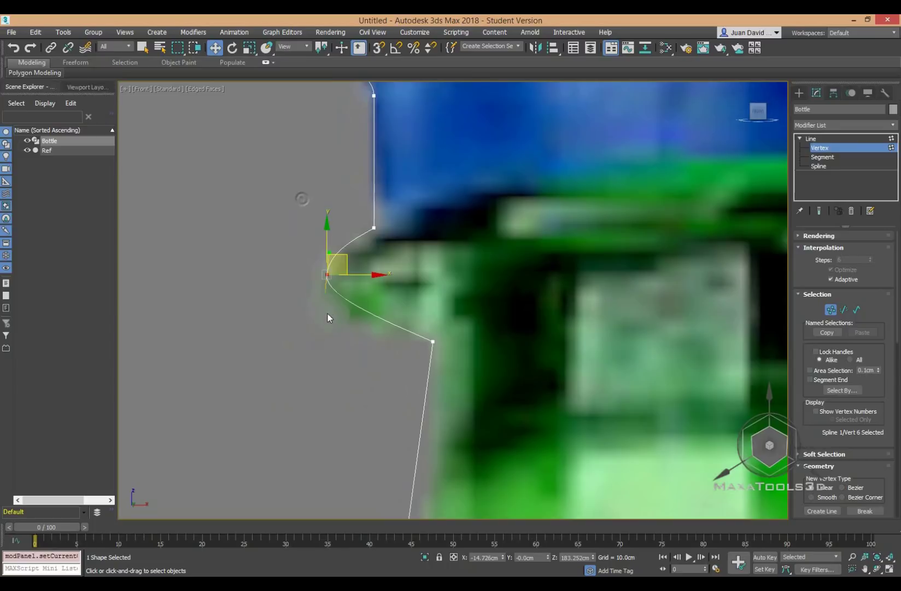
left_click_drag(323, 308, 326, 313)
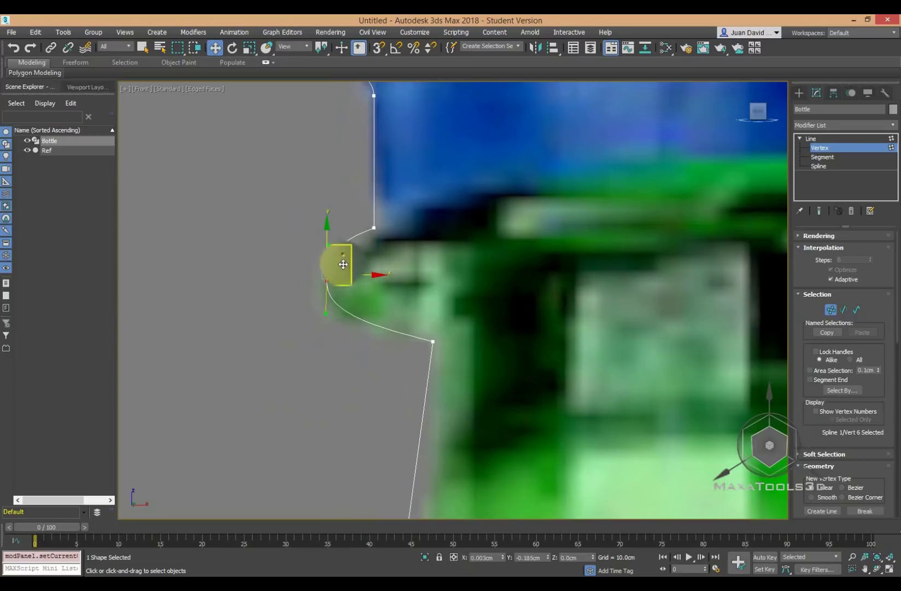
- Bend the outline at the lower neck vertices to follow the neck's left edge
left_click(374, 228)
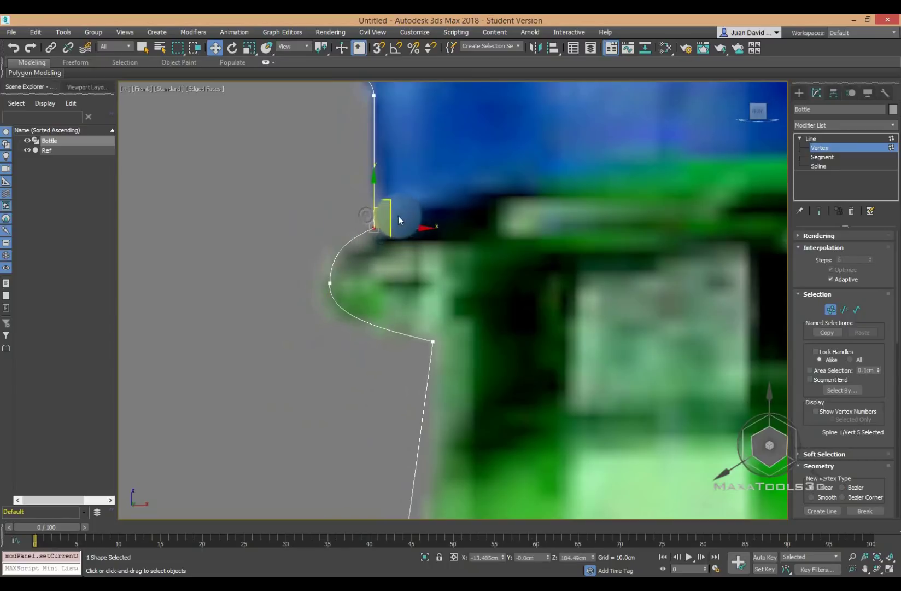
left_click(432, 340)
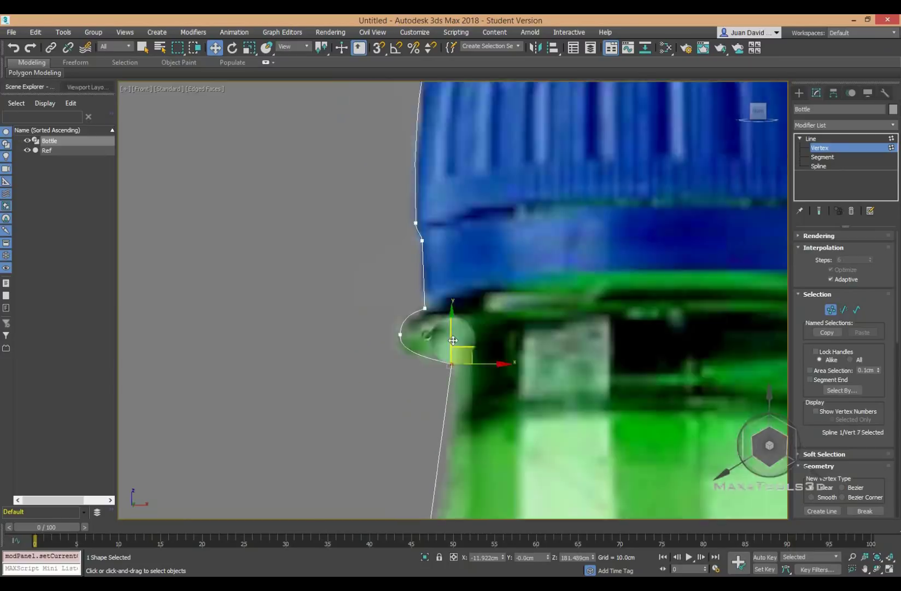
scroll(416, 350, "down", 5)
scroll(406, 373, "up", 3)
left_click(426, 394)
middle_click_drag(426, 393, 425, 325)
right_click(416, 306)
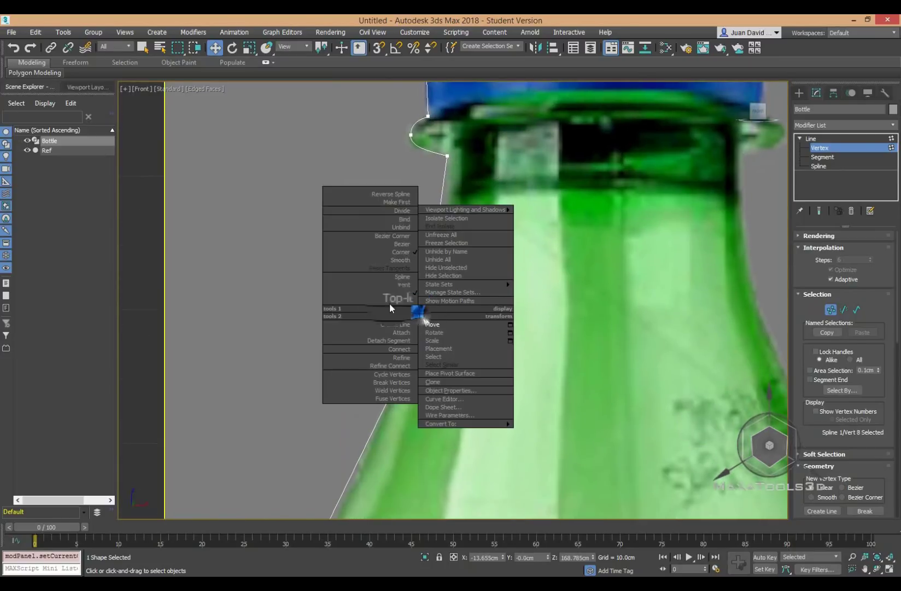
left_click(362, 248)
scroll(422, 383, "down", 4)
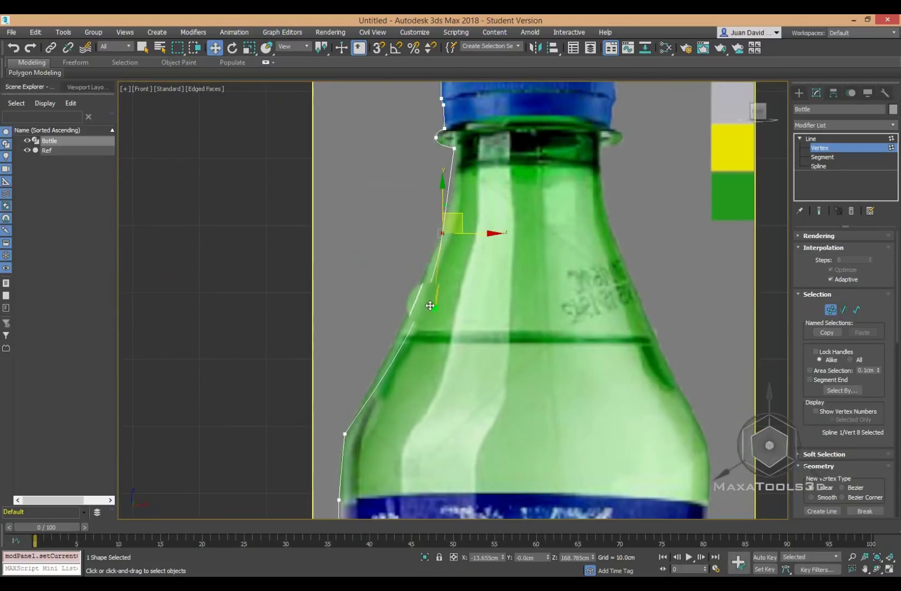
left_click_drag(417, 292, 412, 305)
scroll(412, 305, "down", 4)
- Nudge the neck vertex onto the bottle edge and smooth its tangent
left_click_drag(355, 208, 415, 383)
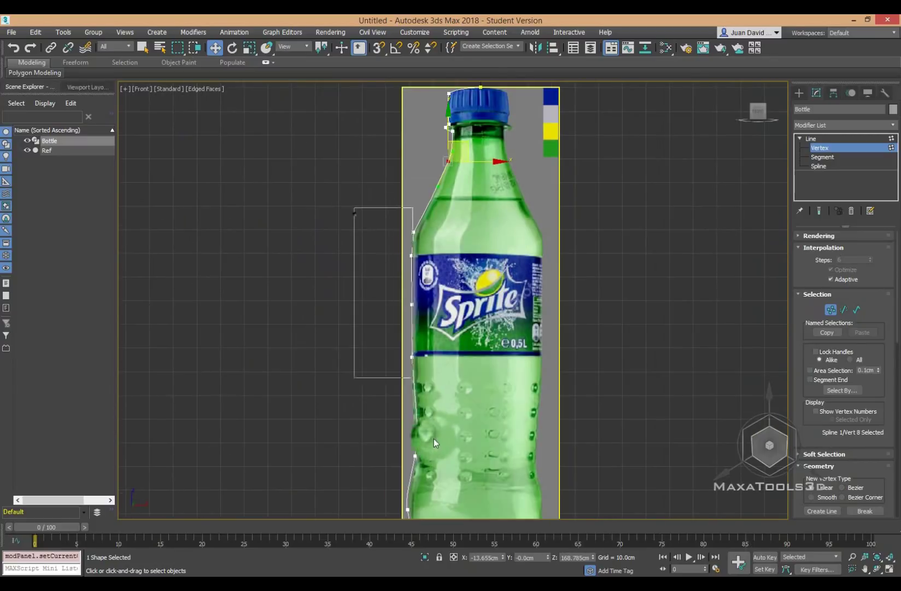
right_click(414, 306)
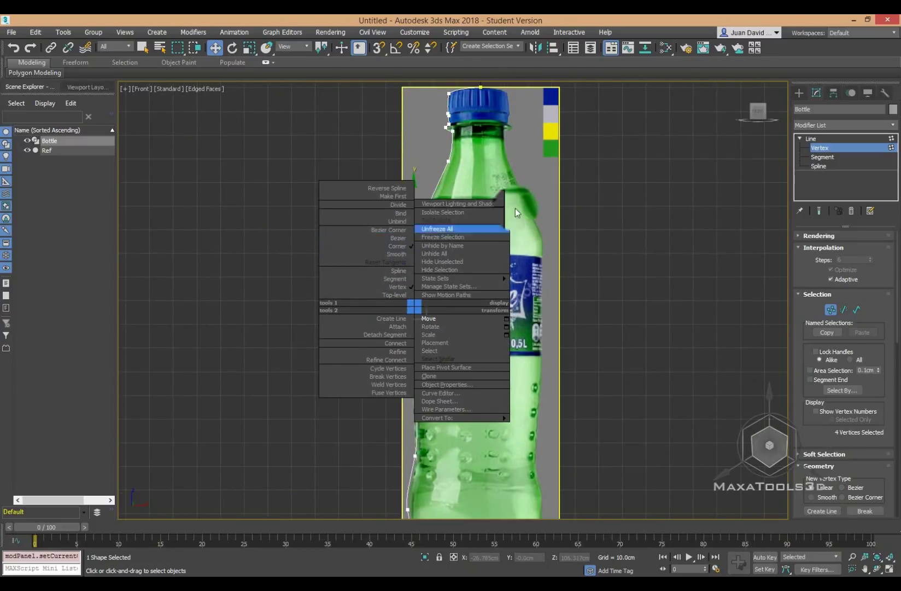
scroll(415, 148, "up", 5)
scroll(554, 178, "up", 3)
scroll(512, 311, "up", 2)
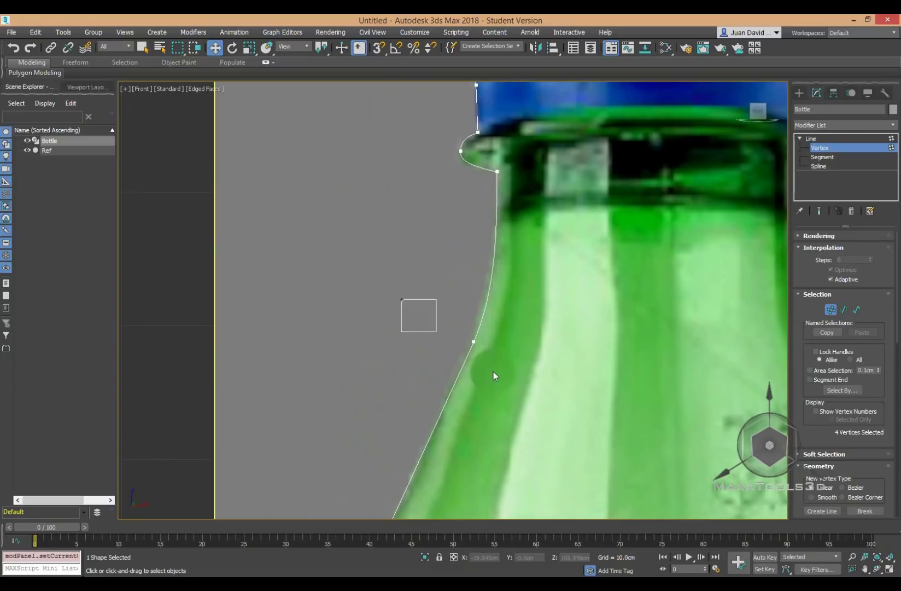
left_click(473, 340)
left_click_drag(492, 335, 486, 332)
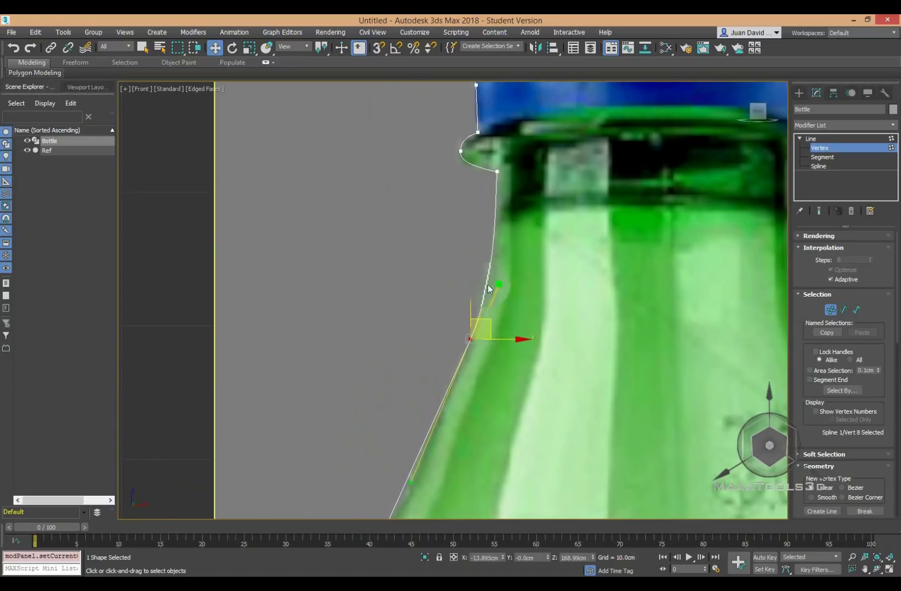
left_click_drag(491, 283, 492, 282)
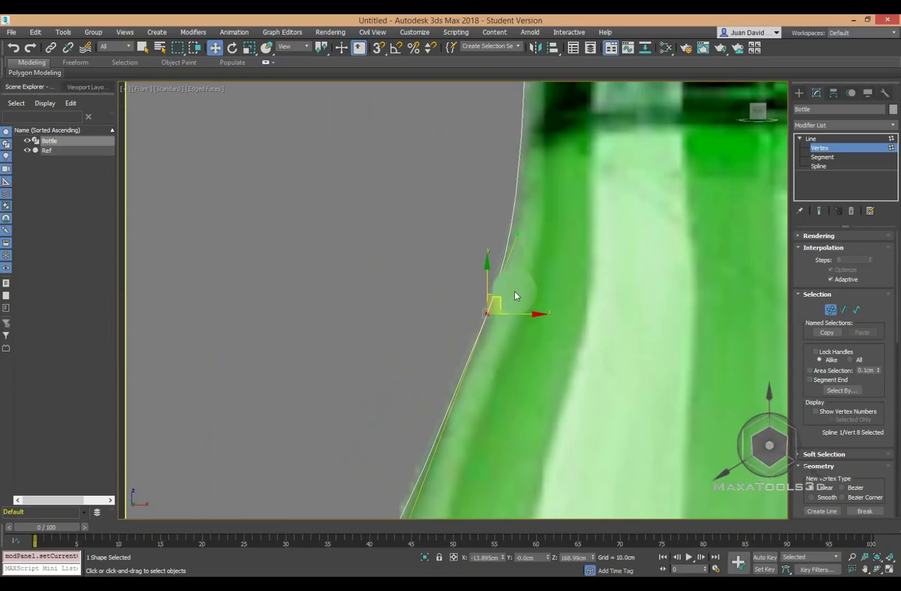
- Make the next vertex up Bezier and align its handle so the outline hugs the edge
middle_click_drag(514, 292, 515, 78)
scroll(458, 232, "down", 5)
scroll(399, 233, "up", 5)
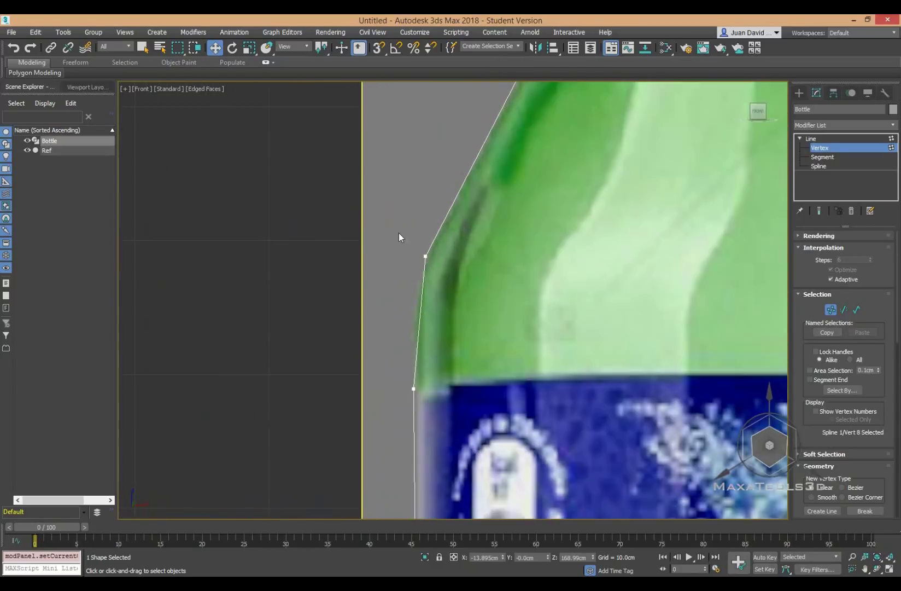
scroll(432, 279, "up", 3)
right_click(405, 294)
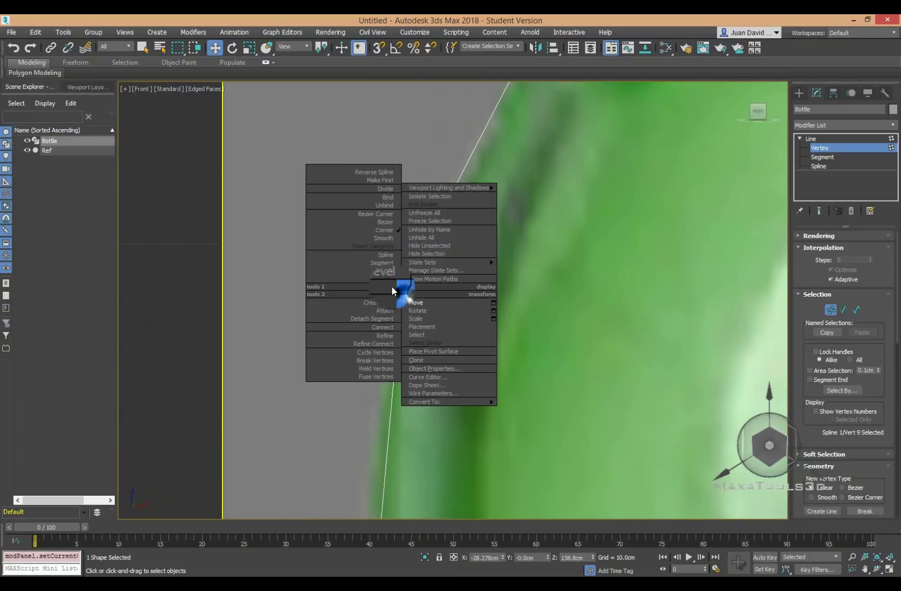
left_click(385, 207)
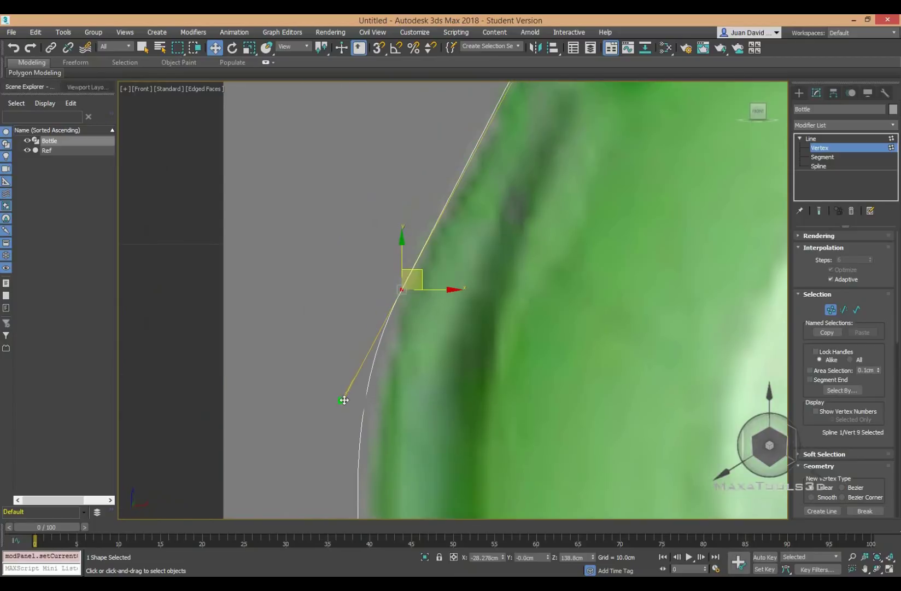
left_click_drag(344, 400, 402, 314)
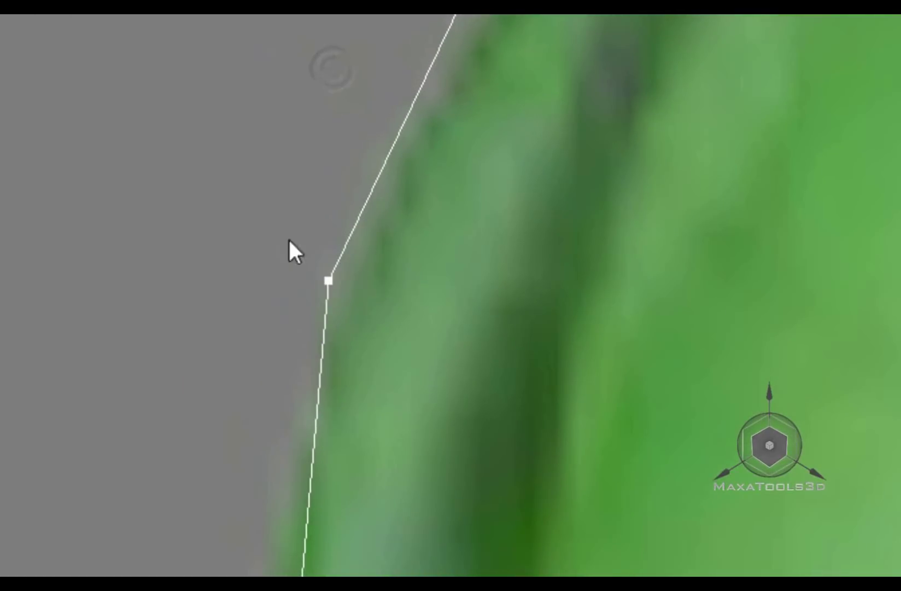
- Pull the shoulder vertex's tangent handle down along the edge with an enlarged move gizmo
left_click(328, 280)
left_click_drag(332, 78, 332, 187)
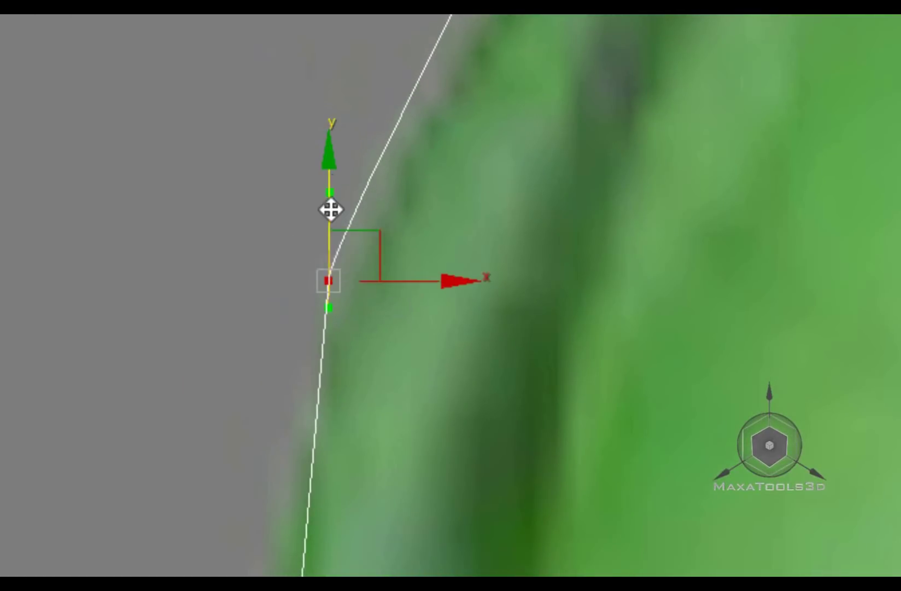
middle_click_drag(330, 210, 372, 352)
key("=")
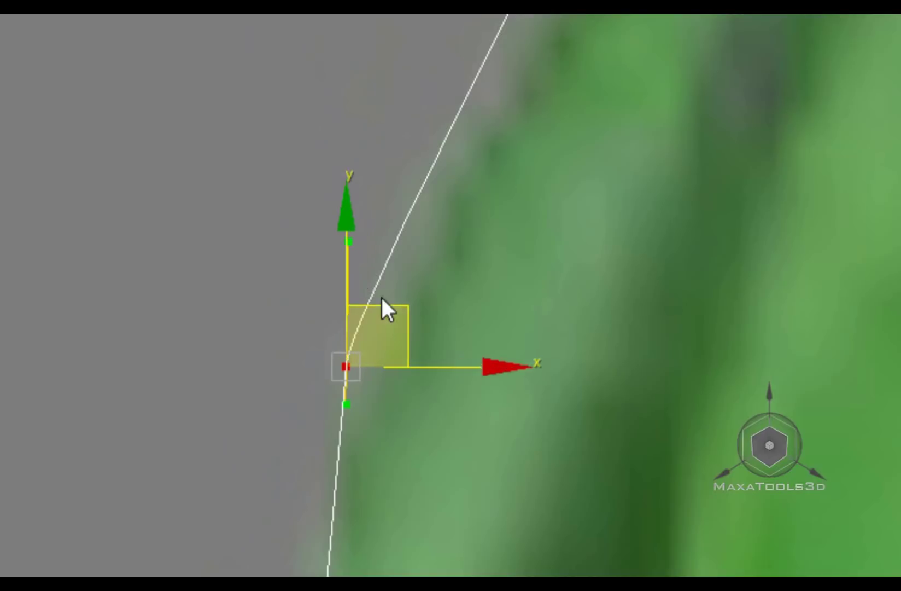
key("=")
key("=")
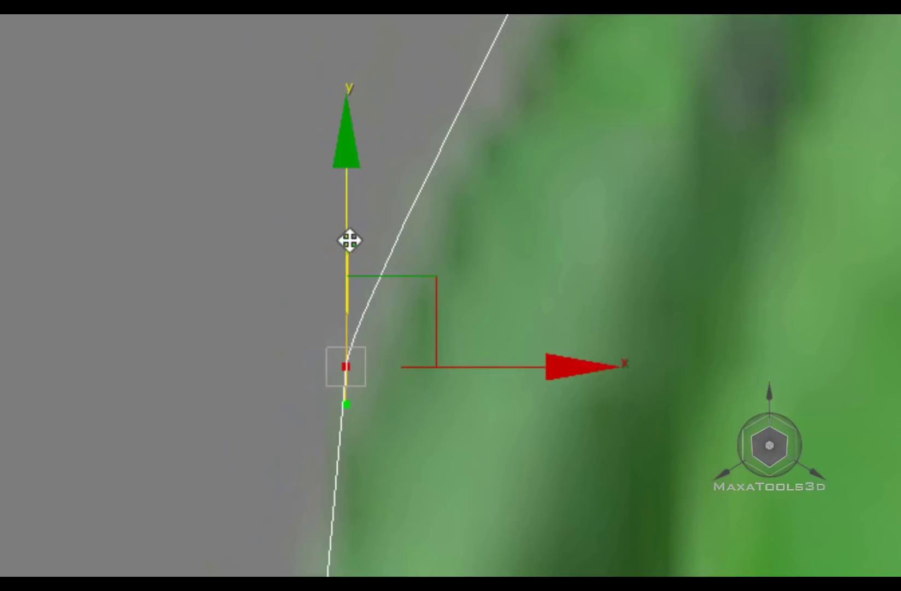
left_click(348, 240)
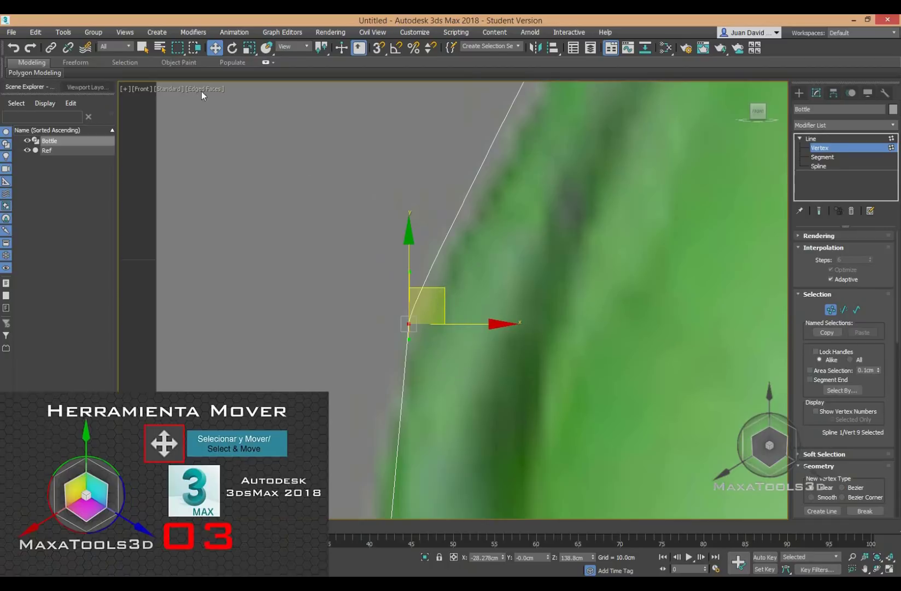
- Hide the transform gizmo and drag the shoulder tangent handles along the bottle edge
left_click(120, 33)
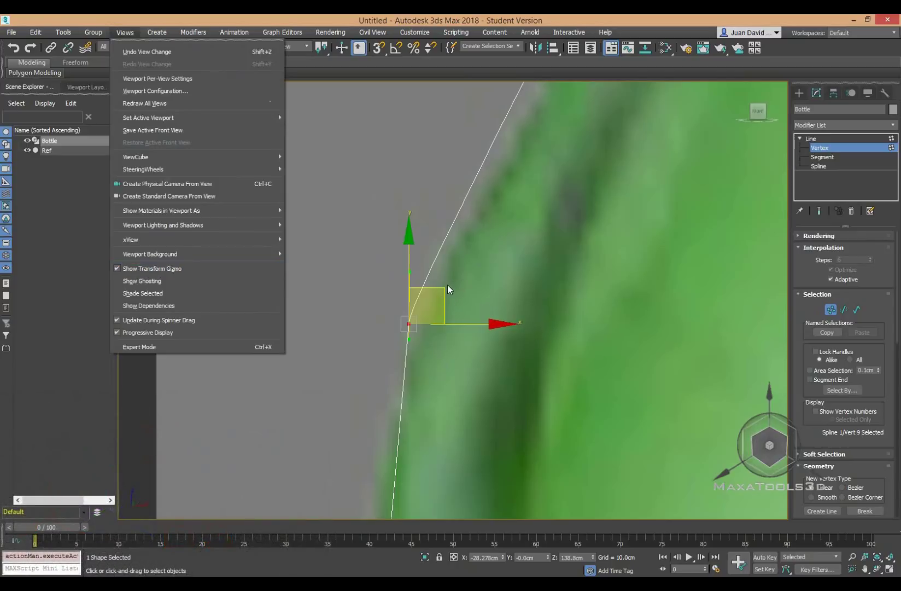
left_click(168, 268)
left_click_drag(409, 271, 504, 155)
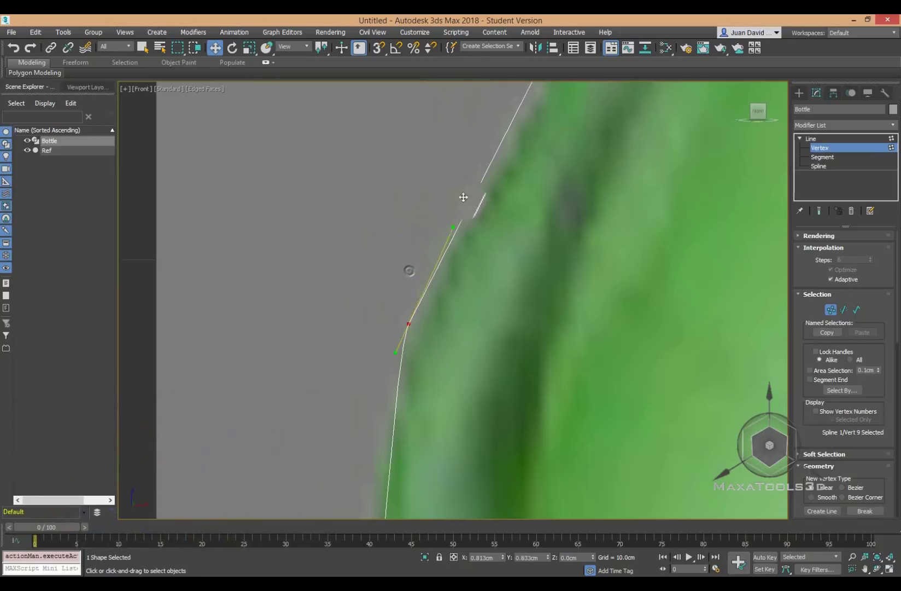
scroll(519, 236, "down", 3)
middle_click_drag(518, 237, 511, 260)
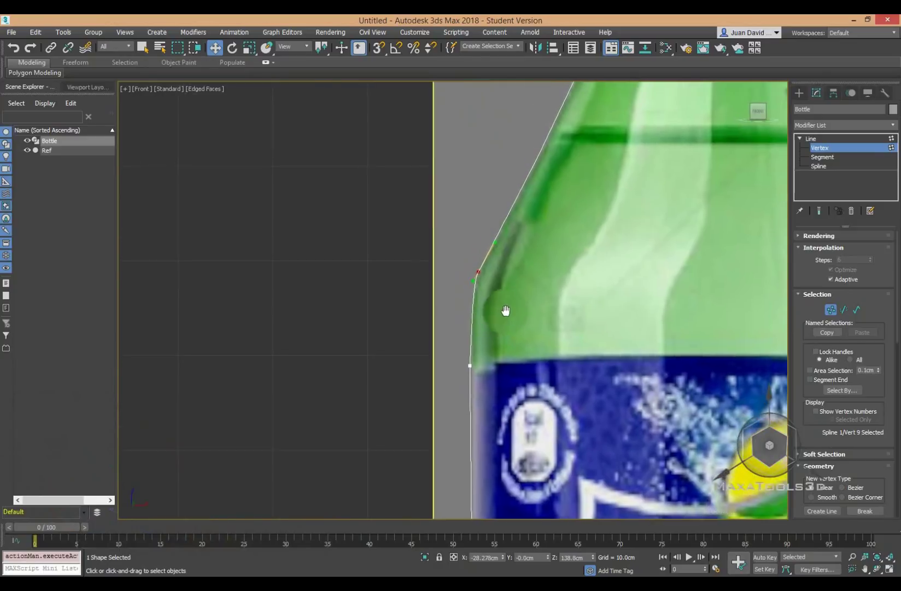
left_click_drag(495, 245, 512, 215)
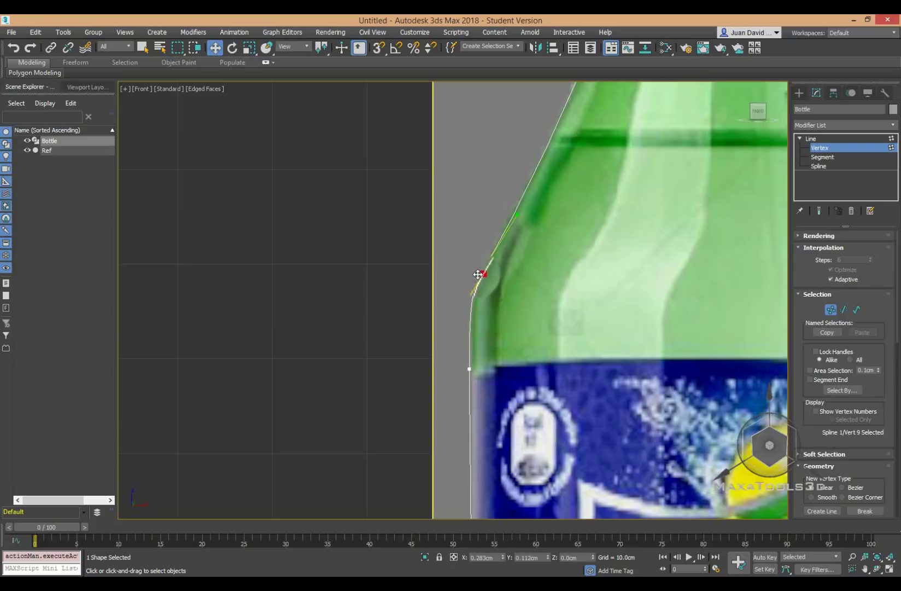
- Deselect, pan down to the label edge, and turn Show Transform Gizmo back on
left_click(394, 351)
middle_click_drag(457, 374, 463, 321)
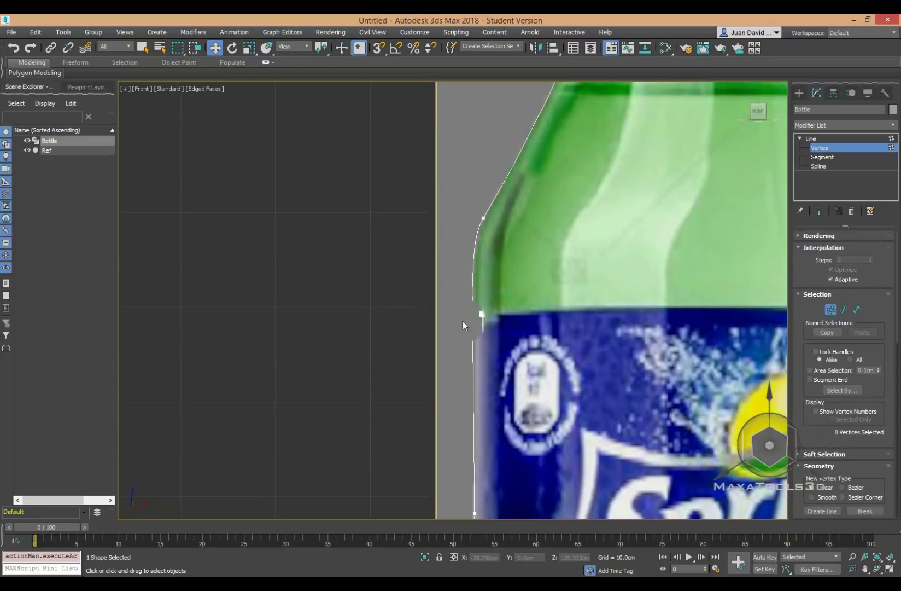
left_click(124, 33)
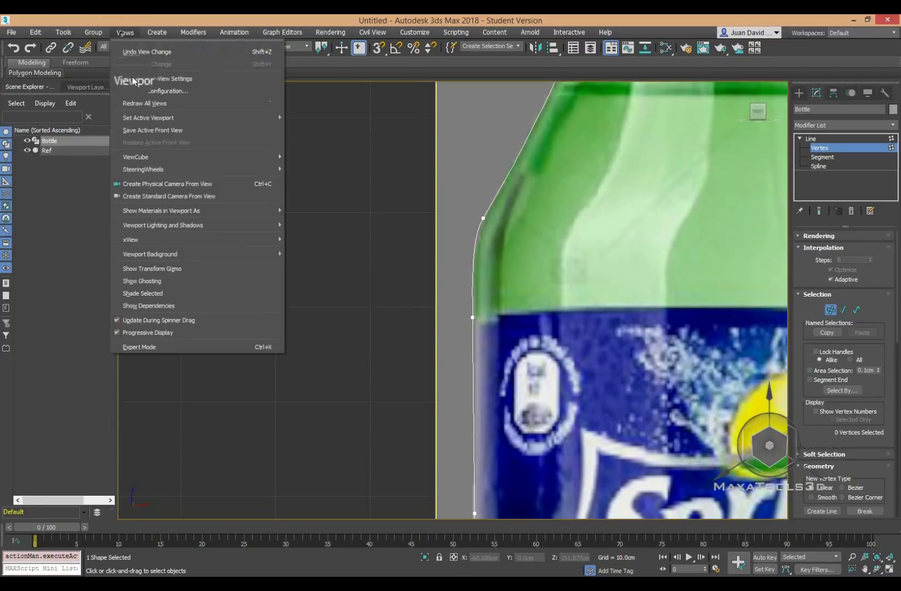
left_click(156, 265)
- Change the curve type of the label-top vertex and make the edge vertex Bezier
left_click_drag(419, 265, 462, 294)
scroll(459, 307, "up", 2)
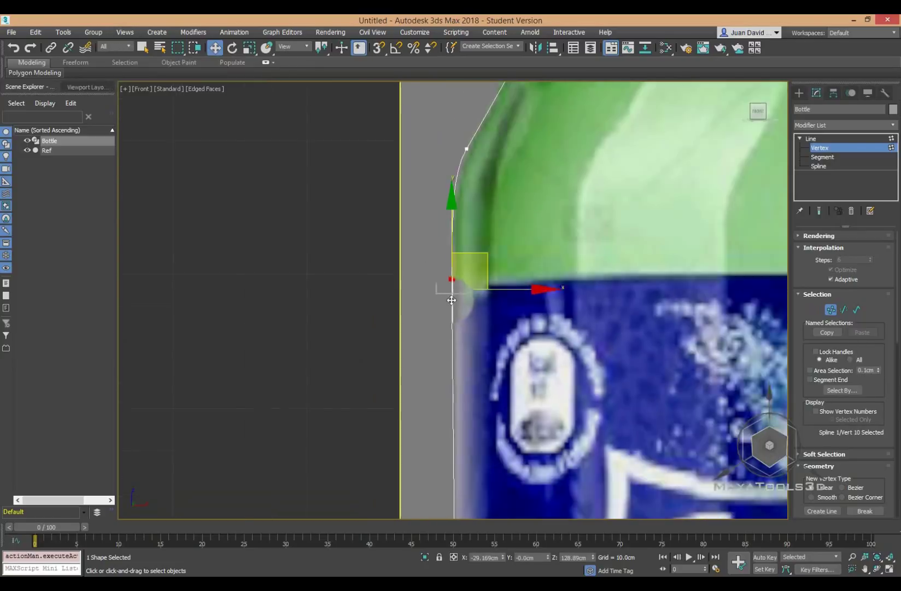
scroll(458, 307, "up", 1)
right_click(444, 272)
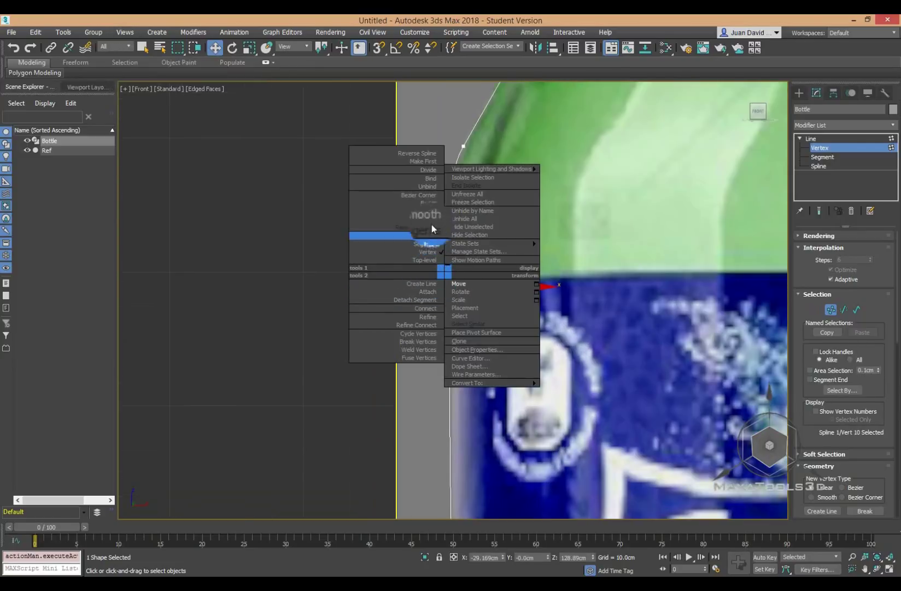
left_click(422, 205)
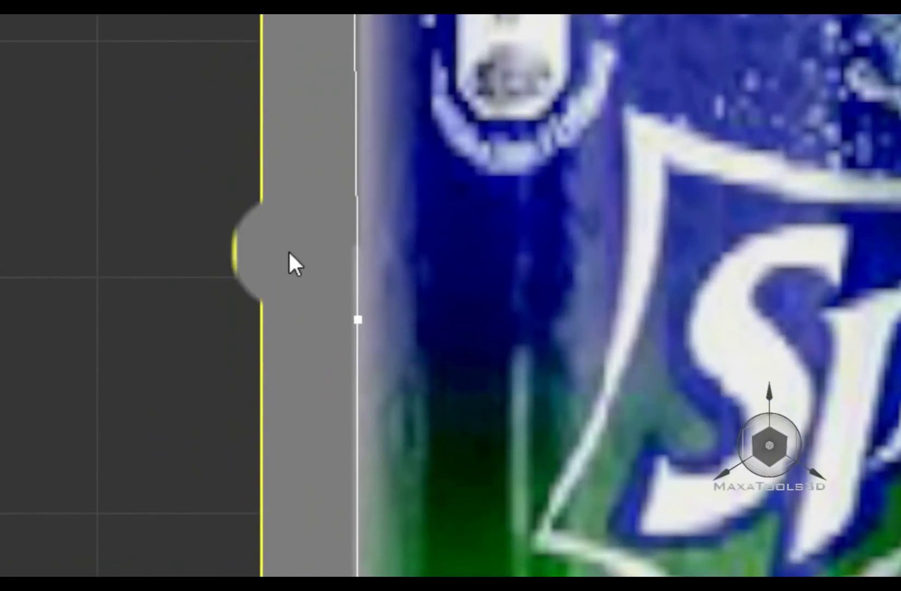
right_click(365, 325)
left_click(261, 164)
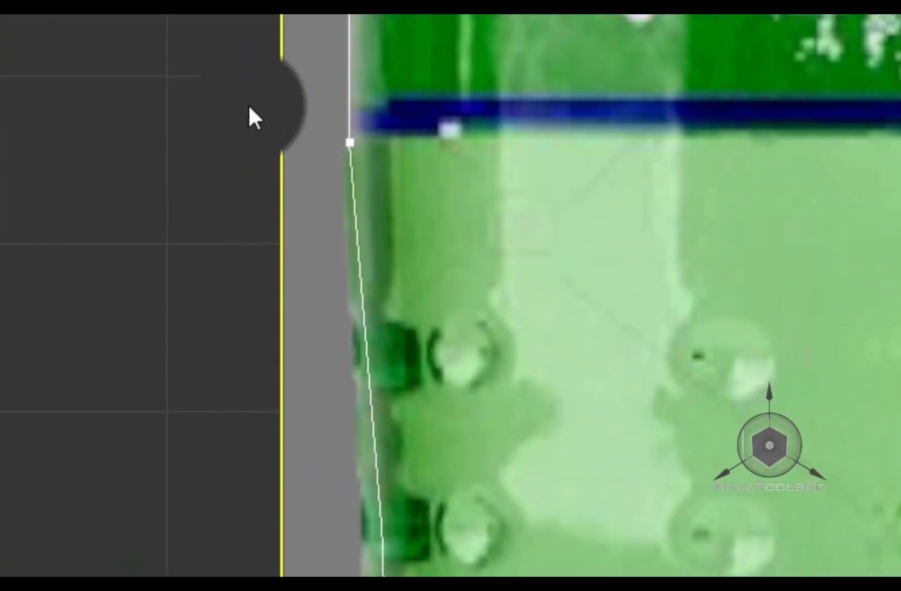
- With Move, drag the edge vertex's handles to reshape the curve along the edge
left_click(350, 142)
right_click(335, 145)
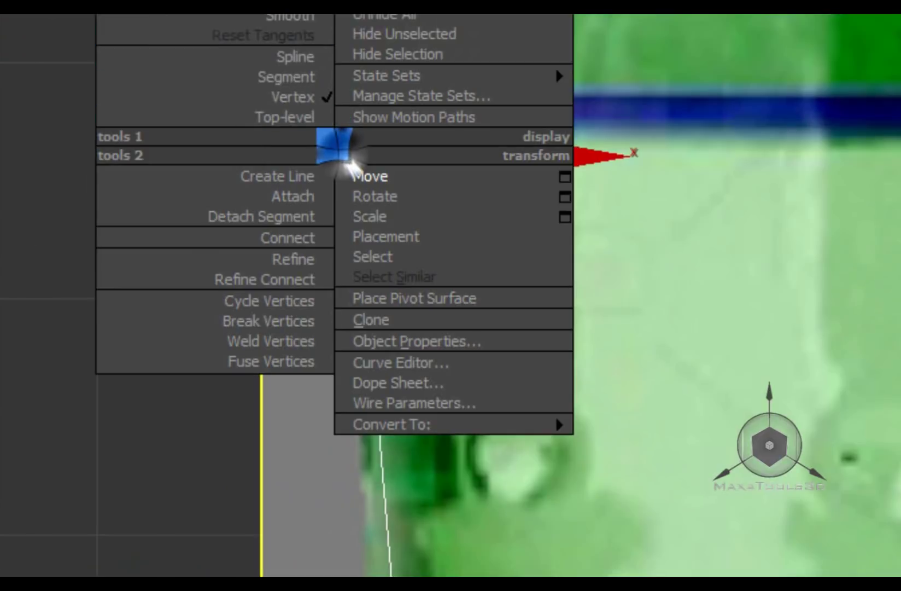
left_click(359, 174)
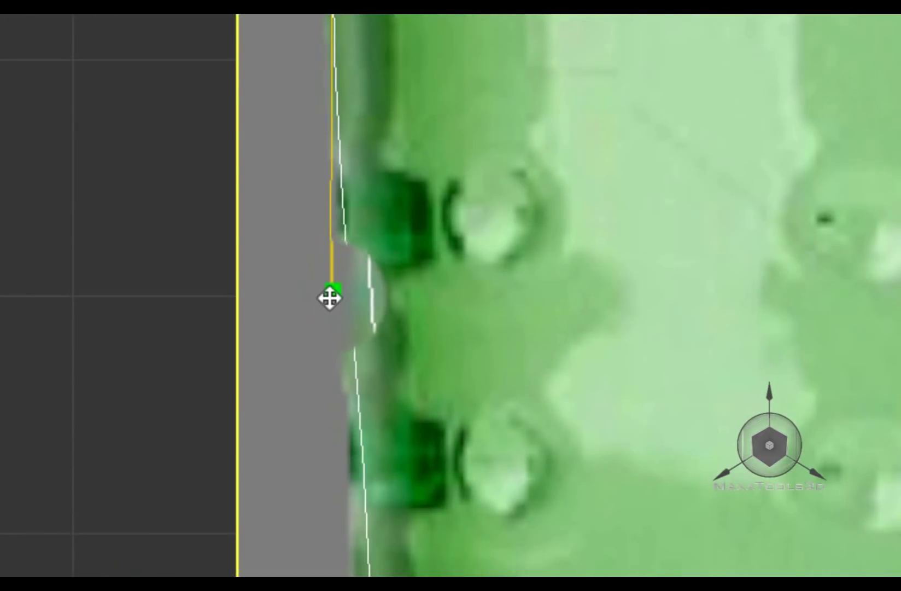
mouse_move(328, 298)
left_mouse_down()
mouse_move(341, 321)
mouse_move(313, 350)
left_mouse_up()
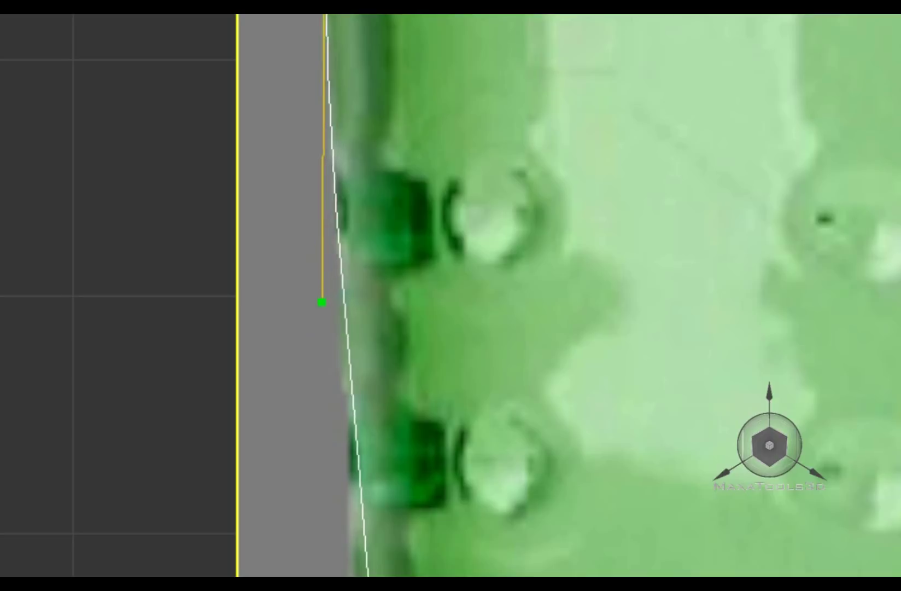
scroll(364, 254, "down", 5)
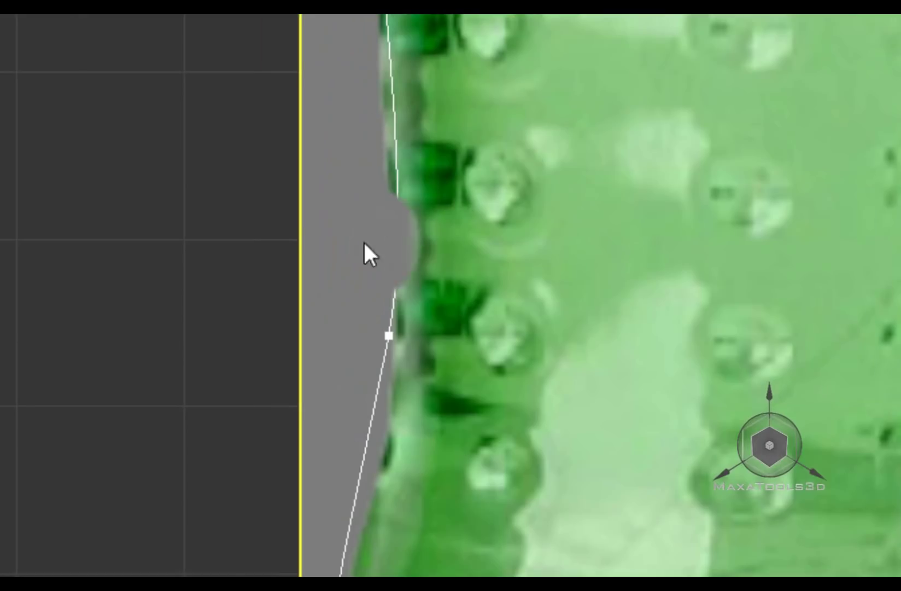
left_click_drag(400, 324, 398, 169)
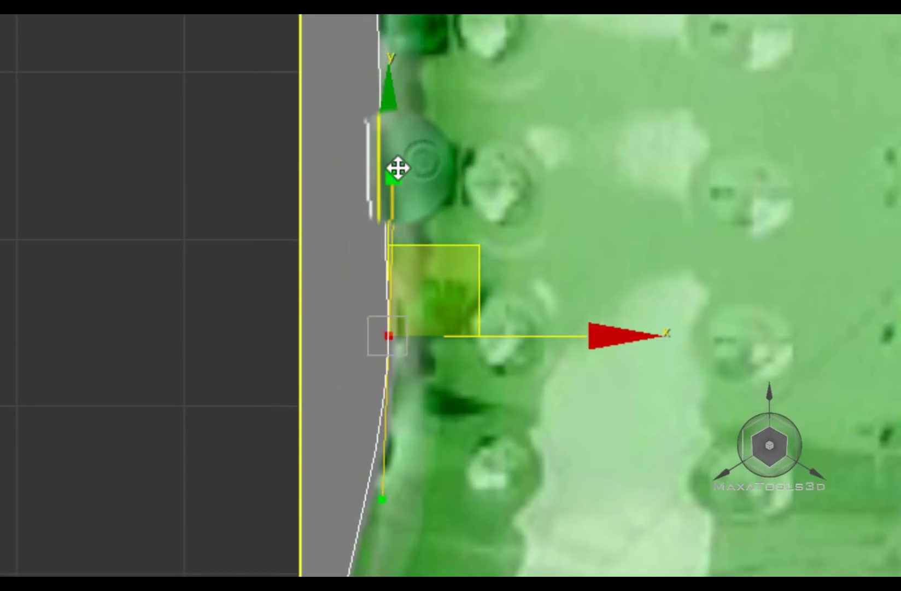
- Bend the lower outline vertex's curve to follow the bottle edge
left_click(453, 487)
middle_click_drag(453, 487, 354, 317)
left_click(334, 419)
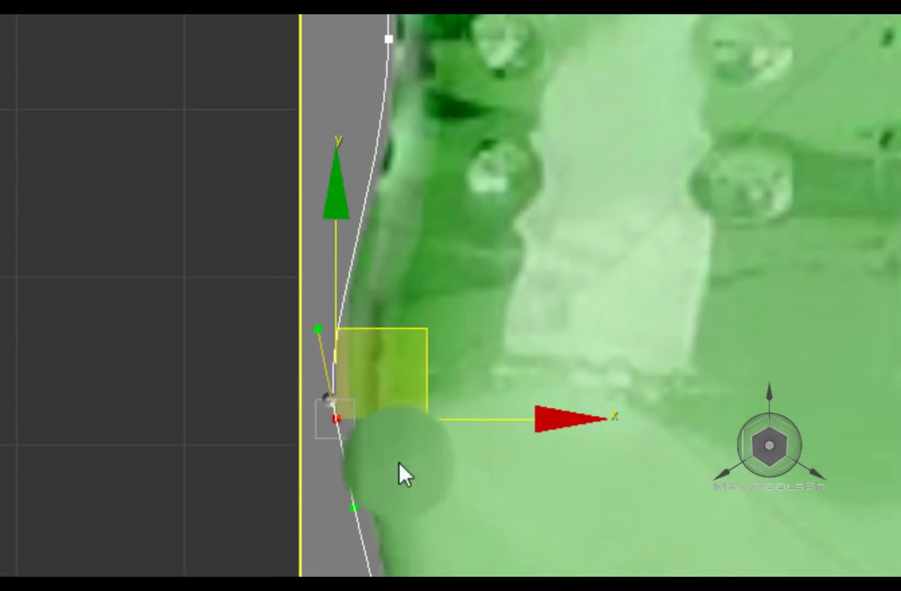
left_click_drag(424, 352, 442, 261)
left_click(438, 372)
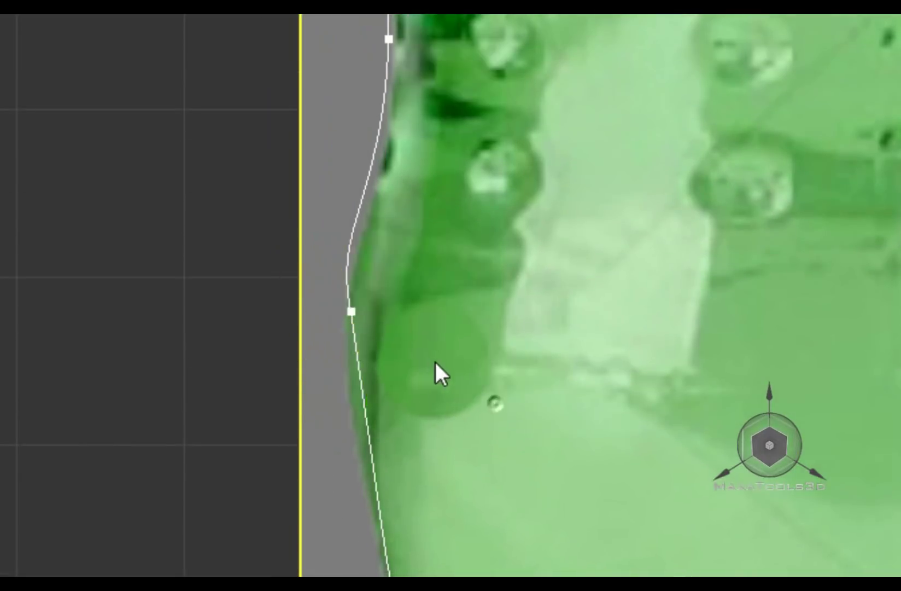
left_click_drag(439, 373, 377, 340)
- Adjust the remaining left-edge points so the curve sweeps into the rounded base corner
left_click(342, 312)
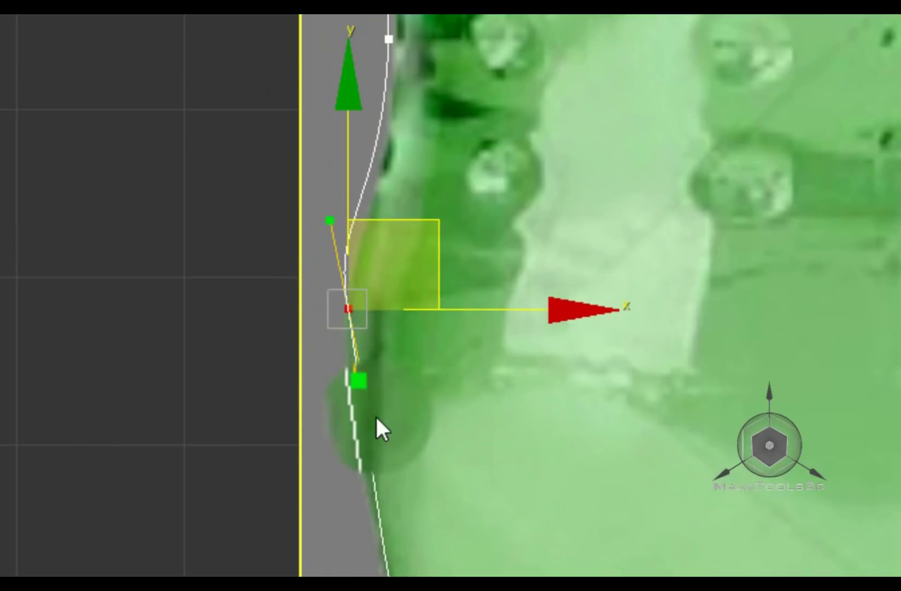
left_click_drag(364, 398, 344, 412)
left_click(397, 326)
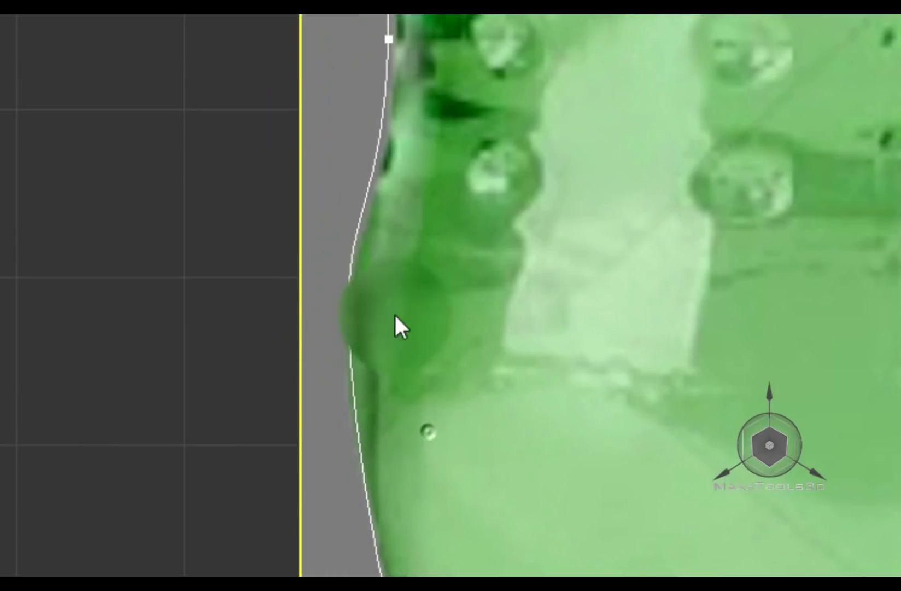
left_click(355, 312)
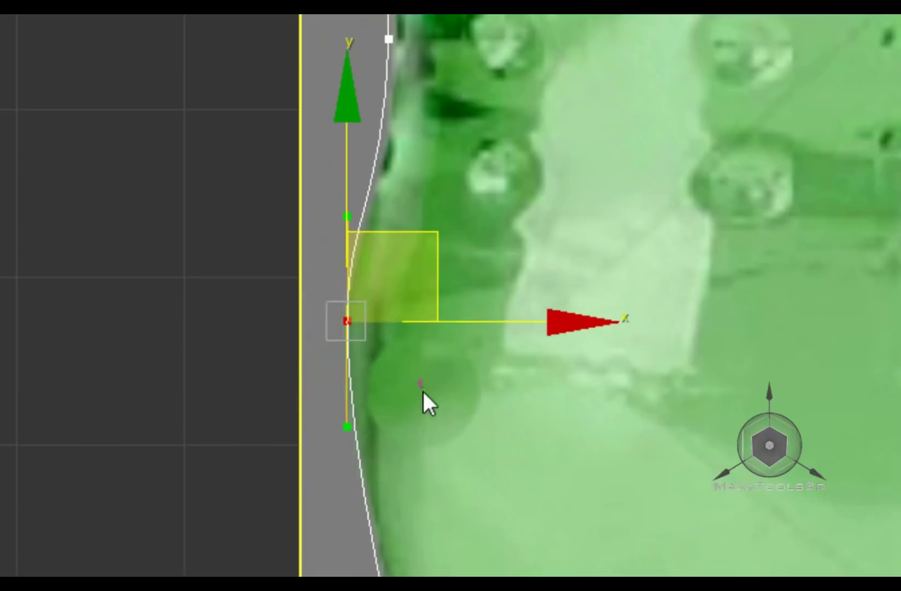
scroll(430, 328, "up", 3)
left_click(439, 227)
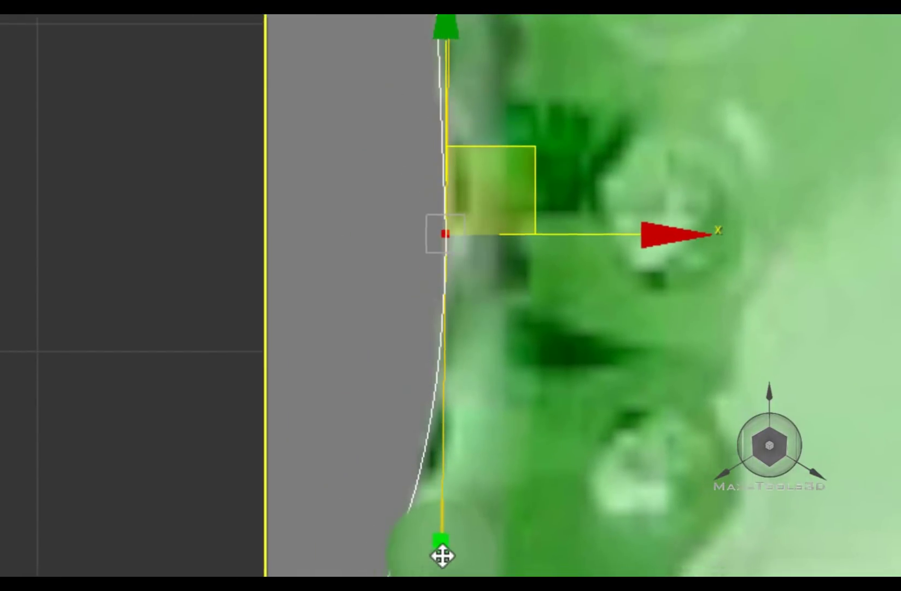
scroll(514, 411, "up", 4)
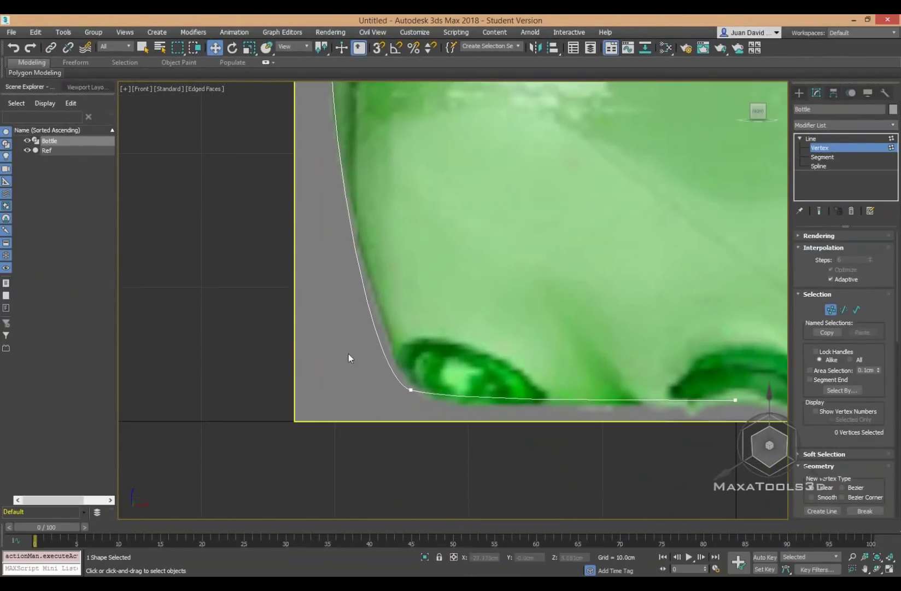
- Nudge the bottle outline's bottom-left corner point and its curve handle, then lower the bottom edge's end point
left_click(411, 389)
left_click_drag(443, 366, 454, 368)
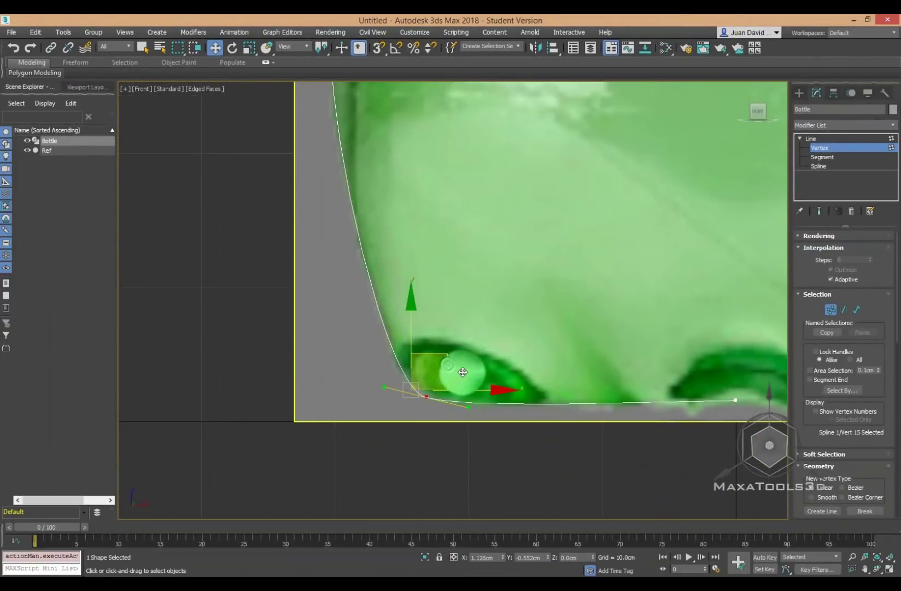
left_click_drag(380, 387, 379, 382)
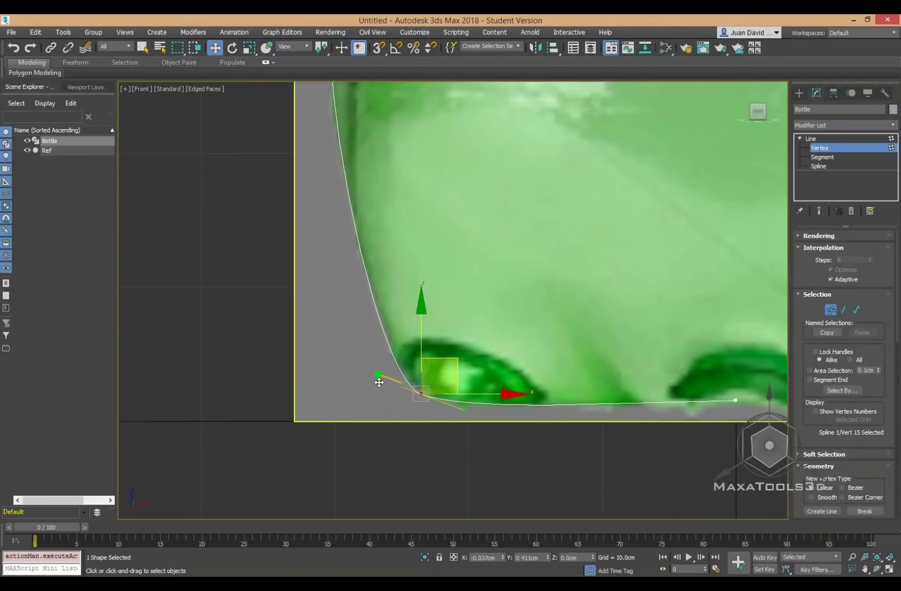
middle_click_drag(592, 369, 563, 315)
left_click(599, 345)
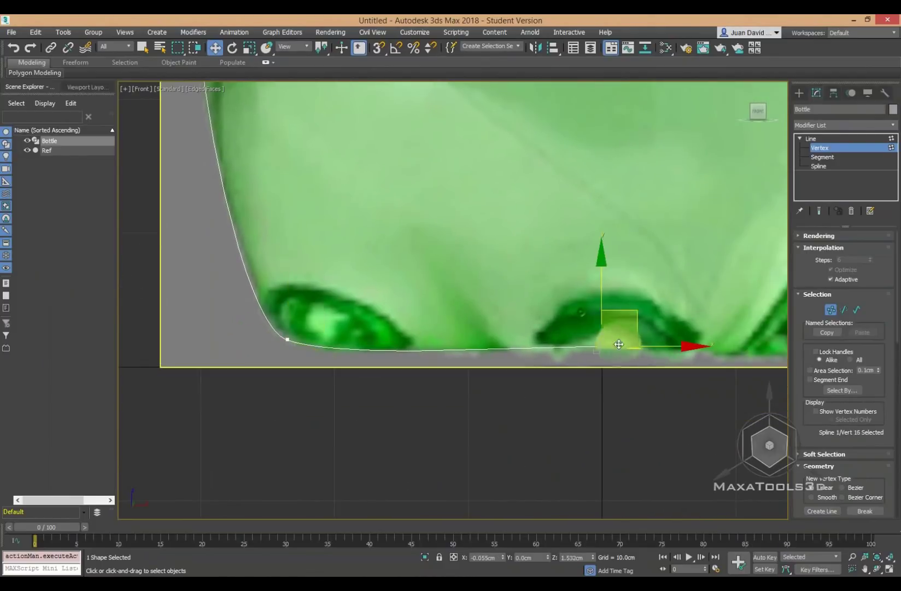
left_click_drag(592, 308, 602, 308)
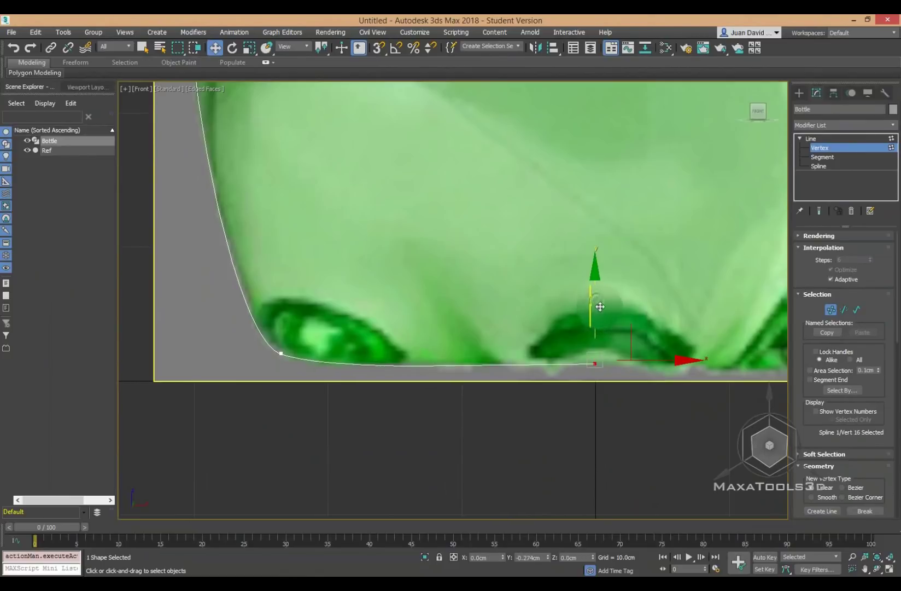
- Slide the bottom end point right along the bottom edge and deselect it
scroll(535, 331, "down", 2)
scroll(562, 365, "down", 2)
middle_click_drag(563, 365, 519, 389)
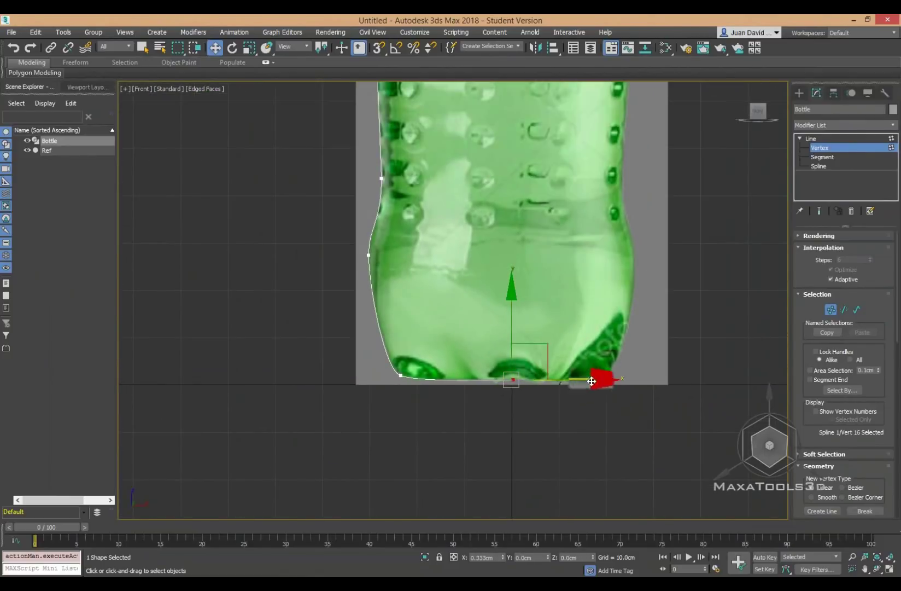
left_click_drag(553, 380, 593, 380)
left_click(533, 433)
scroll(534, 416, "up", 3)
scroll(438, 392, "up", 1)
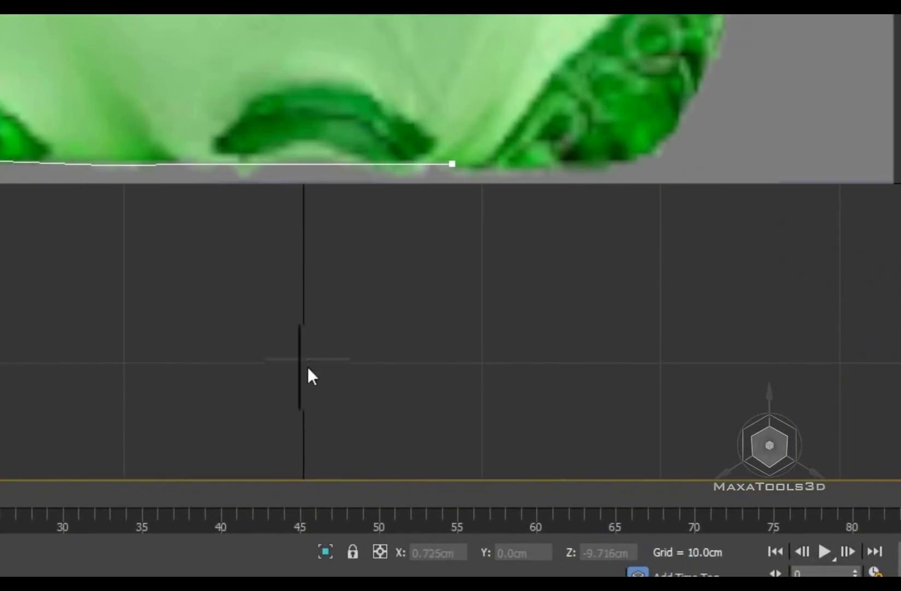
- Set the bottom edge's end point to X 0 on the centre line
left_click(452, 163)
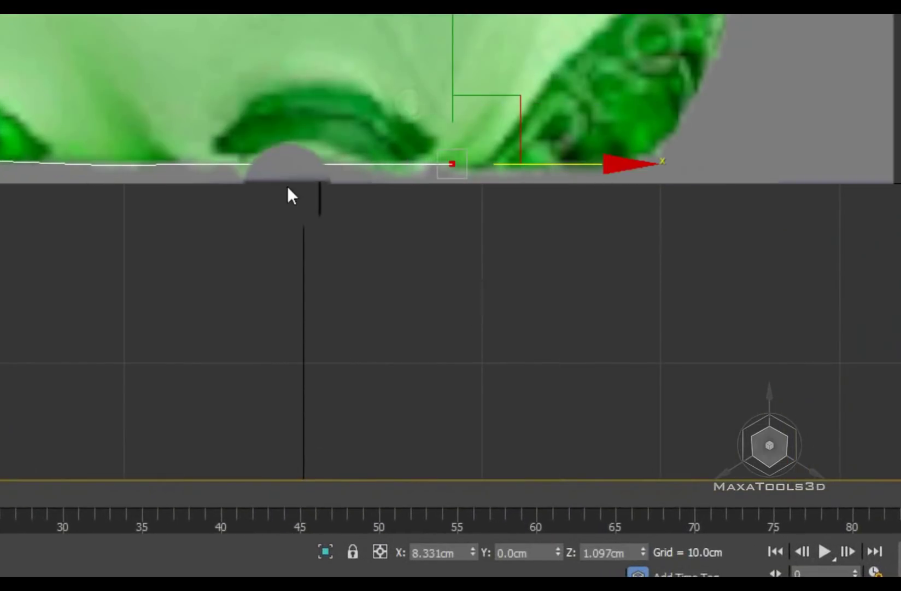
left_click(457, 553)
double_click(457, 554)
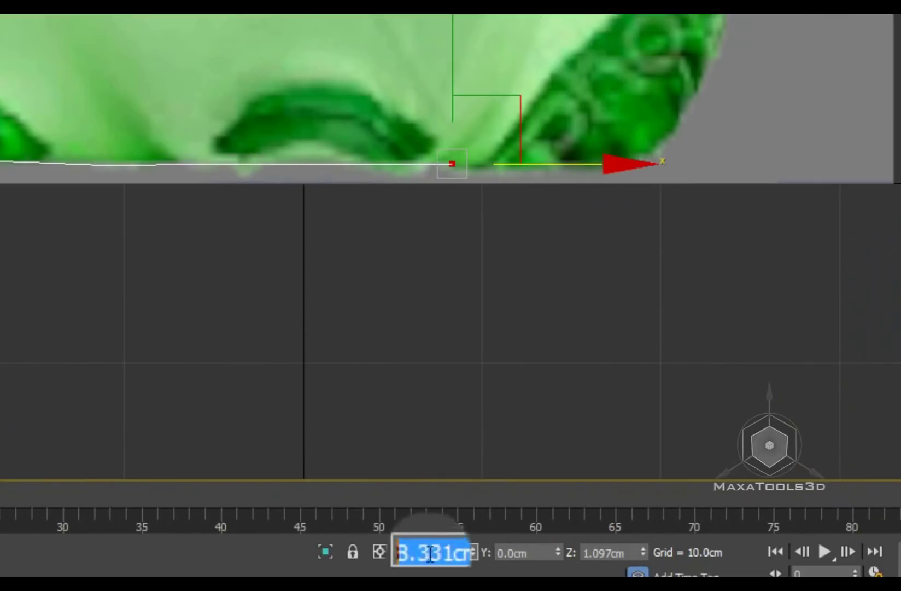
type("0")
key("Return")
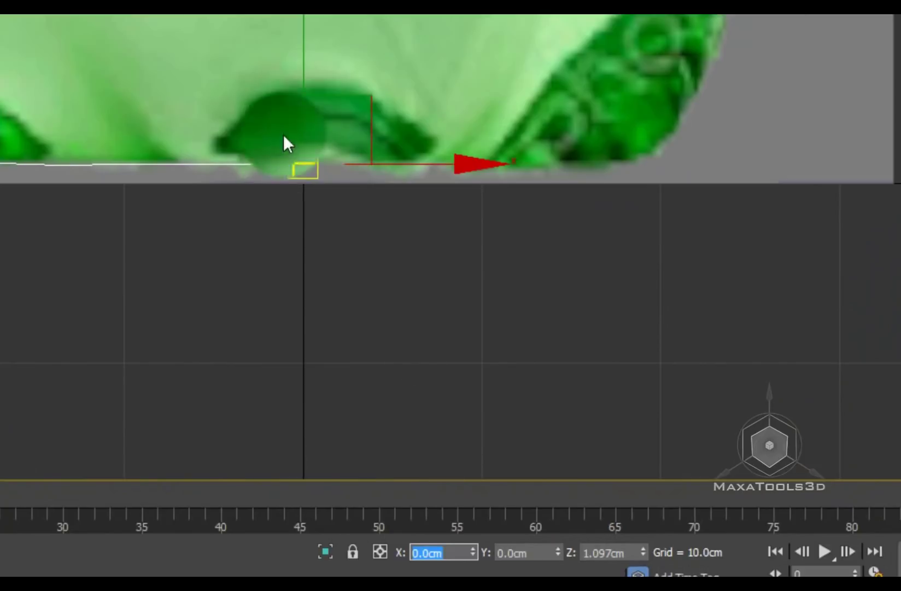
- Zoom out to review the full traced left profile with both ends on the centre axis
middle_click_drag(308, 135, 298, 126)
scroll(299, 127, "down", 5)
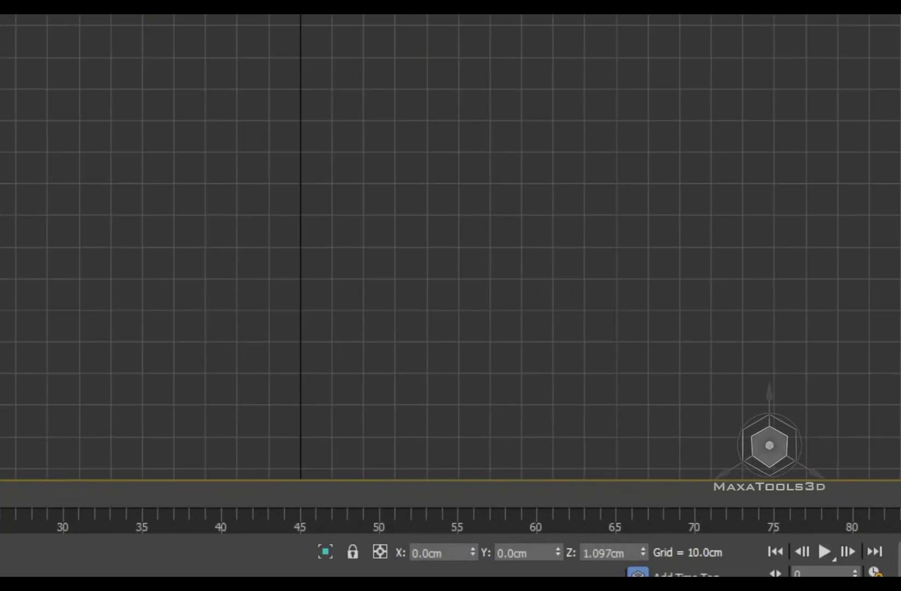
scroll(338, 48, "up", 5)
scroll(338, 48, "up", 5)
scroll(338, 48, "up", 5)
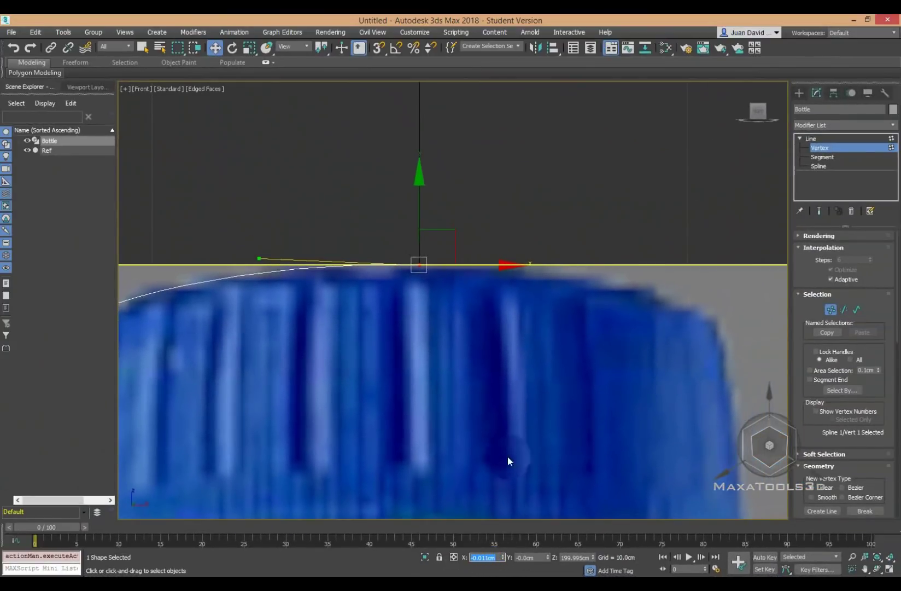
left_click(470, 347)
scroll(397, 177, "down", 5)
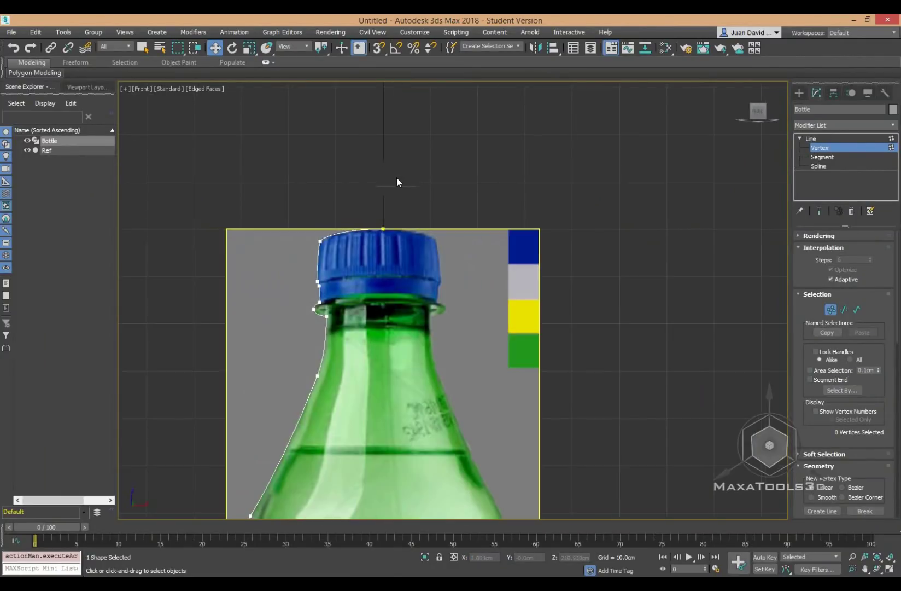
scroll(430, 137, "down", 1)
scroll(421, 200, "down", 3)
scroll(421, 200, "down", 1)
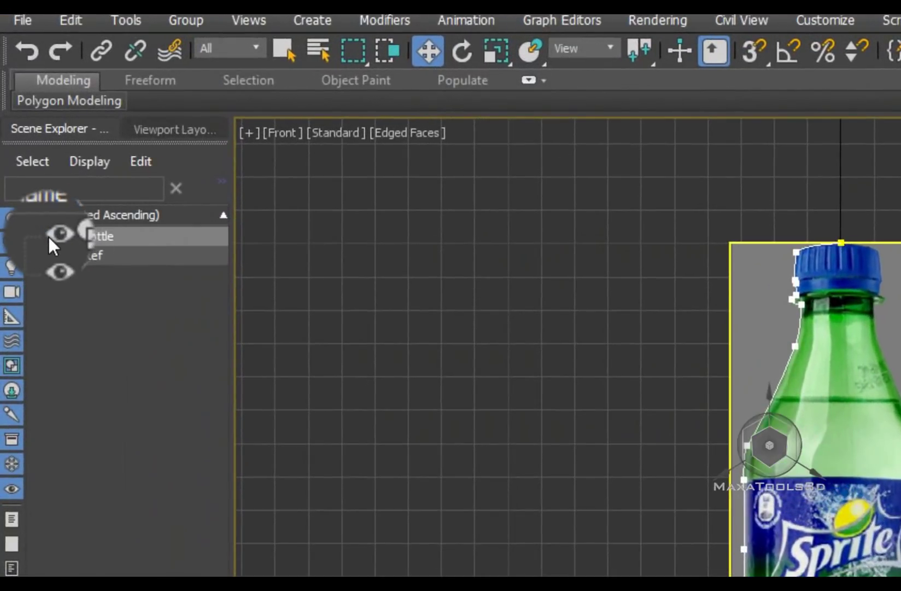
- Hide the Ref photo and set the bottle outline's object colour to white
left_click(49, 236)
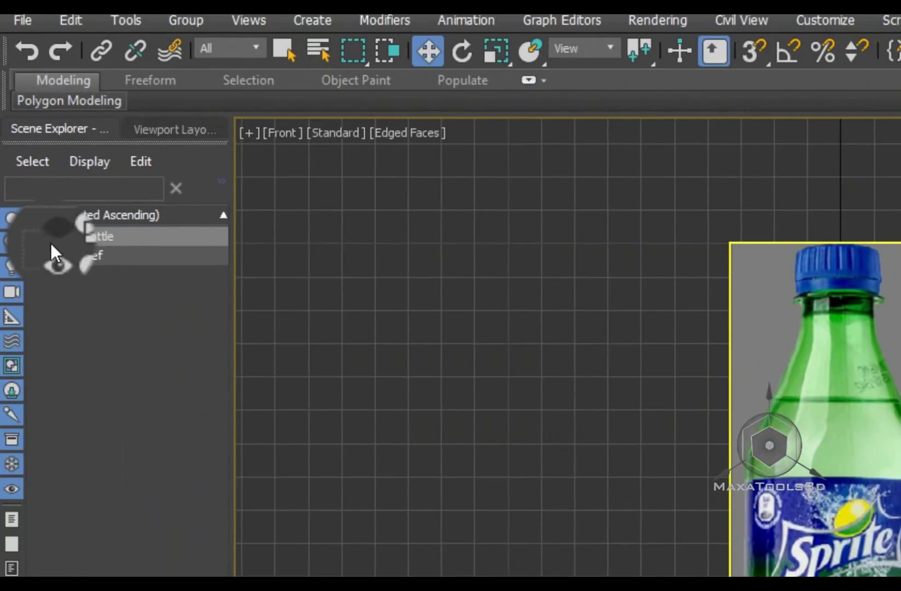
left_click(52, 237)
left_click(57, 259)
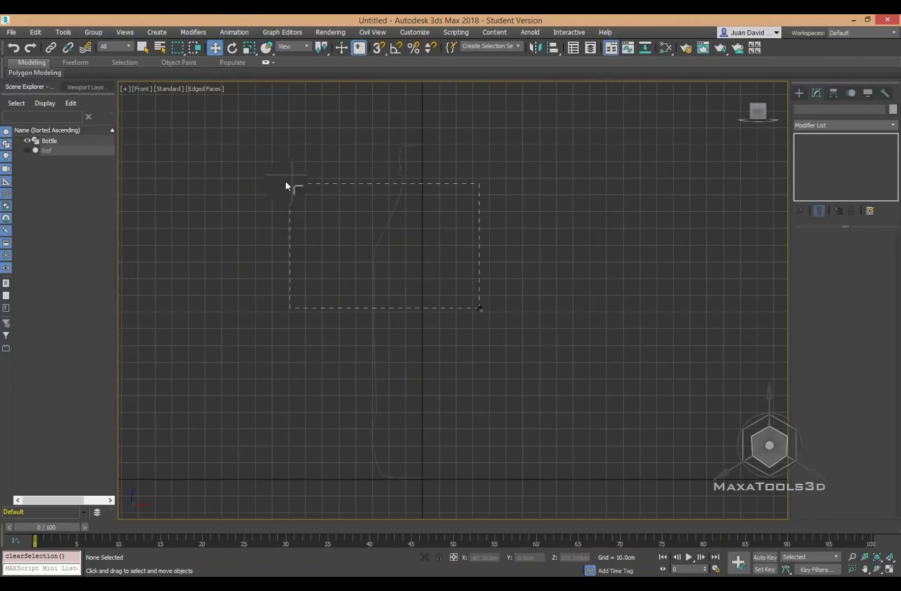
left_click(894, 109)
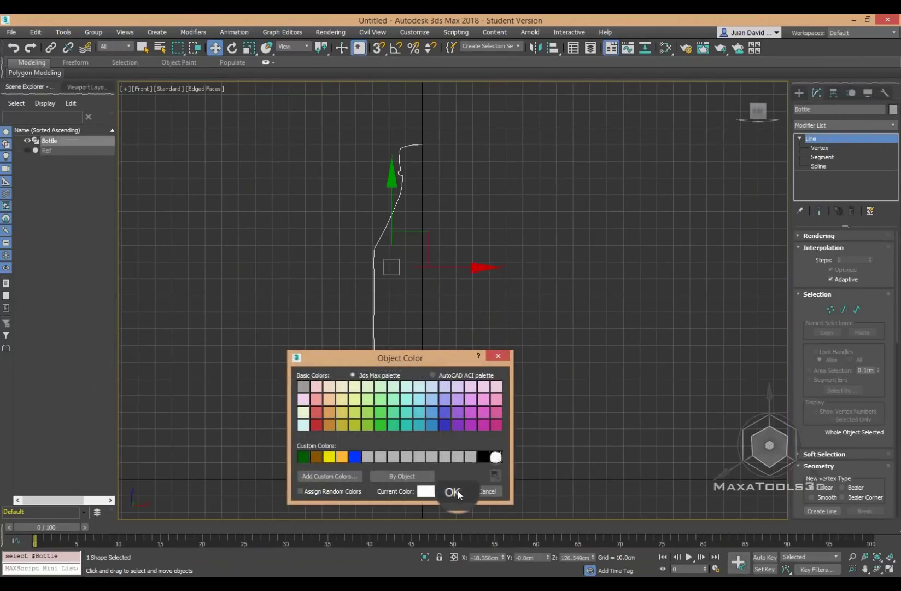
left_click(458, 492)
- Reselect the bottle outline and Shift-drag a copy of it to the right
left_click(453, 375)
left_click_drag(508, 367, 324, 246)
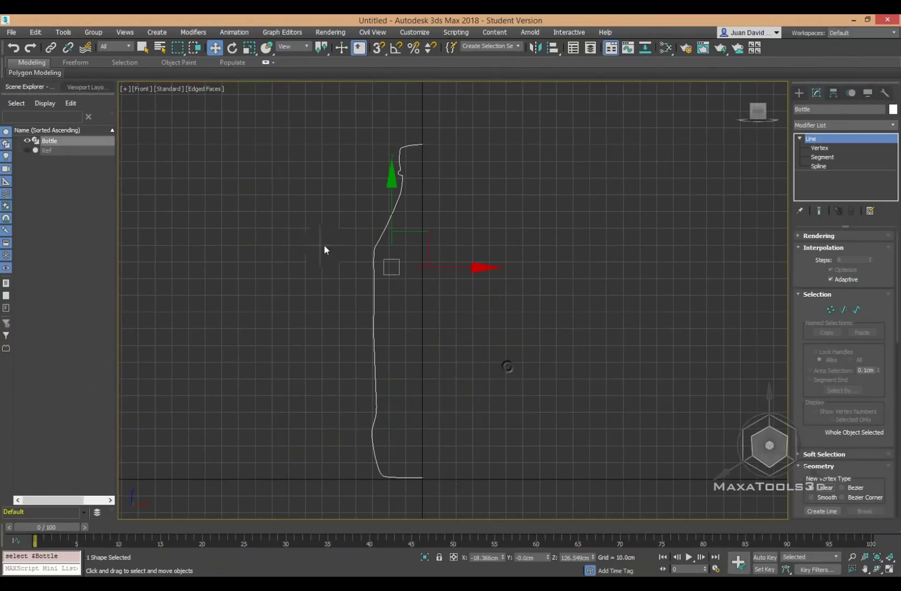
left_click(422, 308)
left_click_drag(298, 201, 300, 202)
left_click_drag(443, 267, 681, 251, "shift")
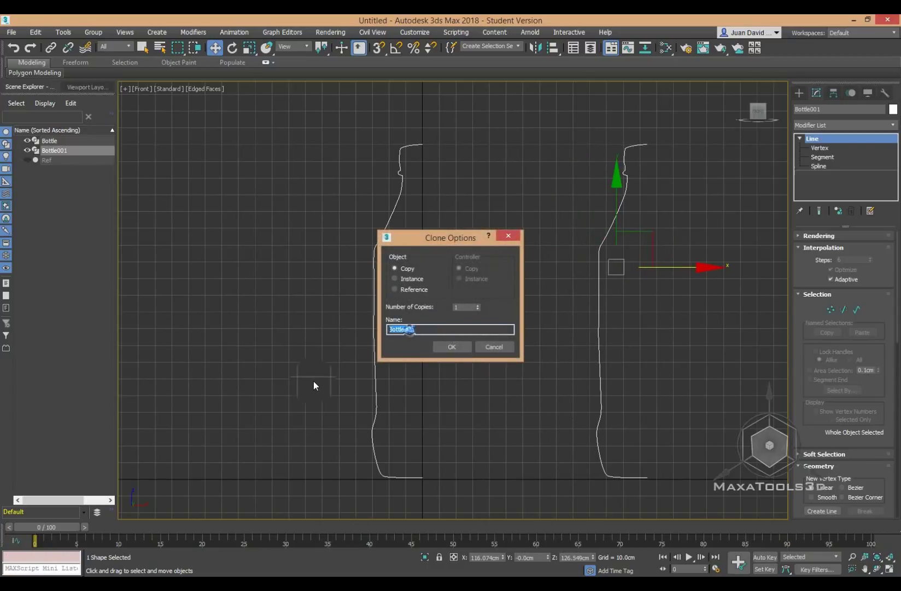
- Name the clone Botella and rename the original Bottle outline to Shape Lat
type("Bote")
type("lla")
key("Return")
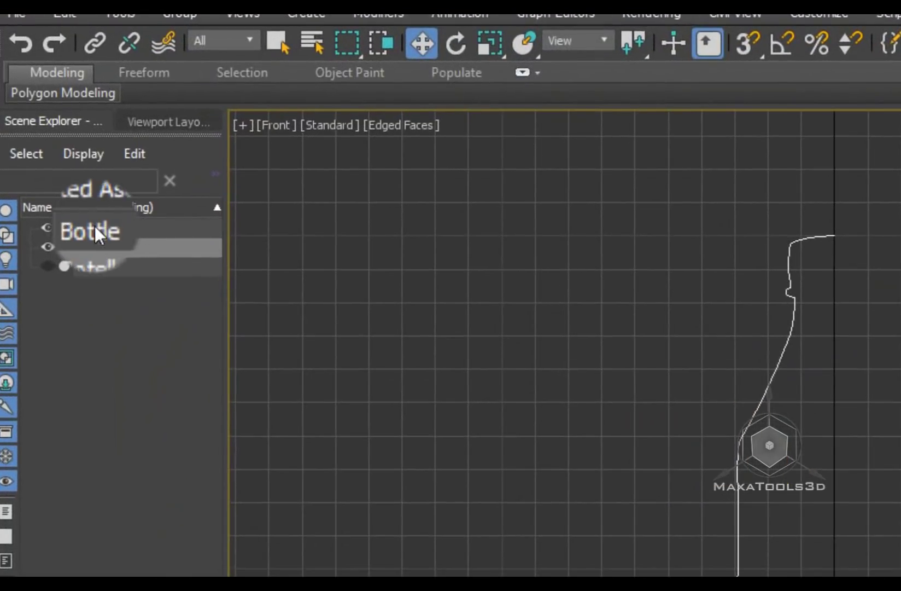
left_click(93, 226)
left_click(93, 227)
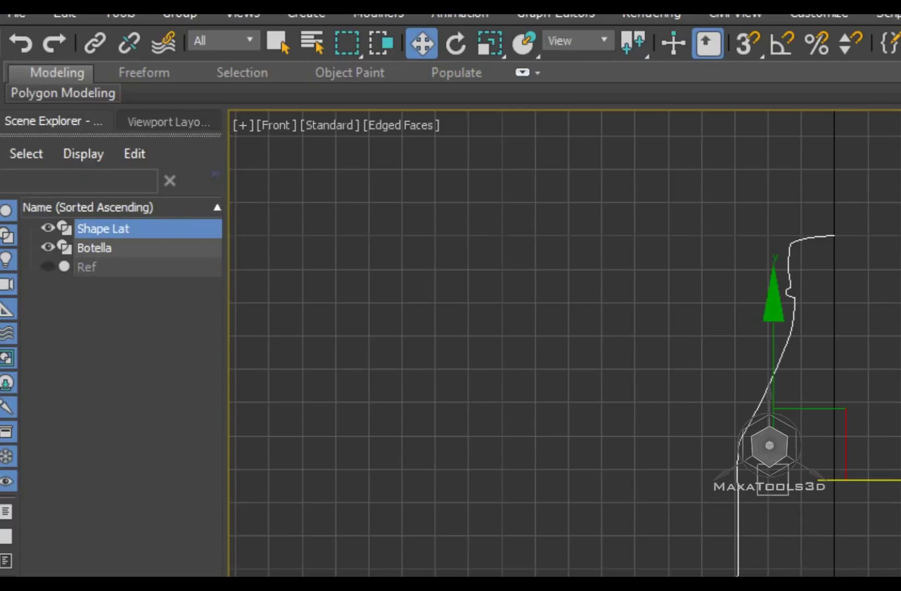
left_click_drag(227, 328, 274, 328)
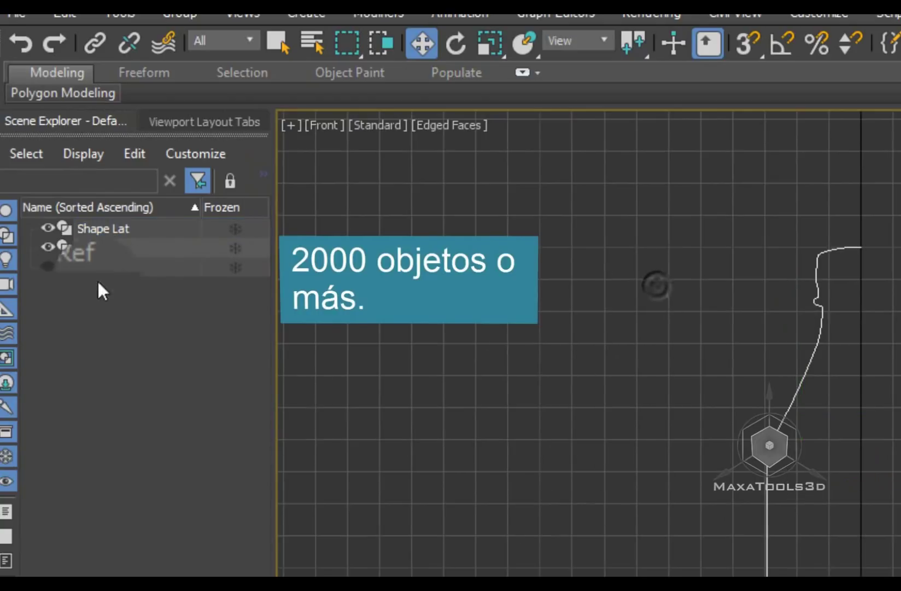
- Undo back to Shape Lat being selected and bring up the Sprite reference photo
left_click(112, 249)
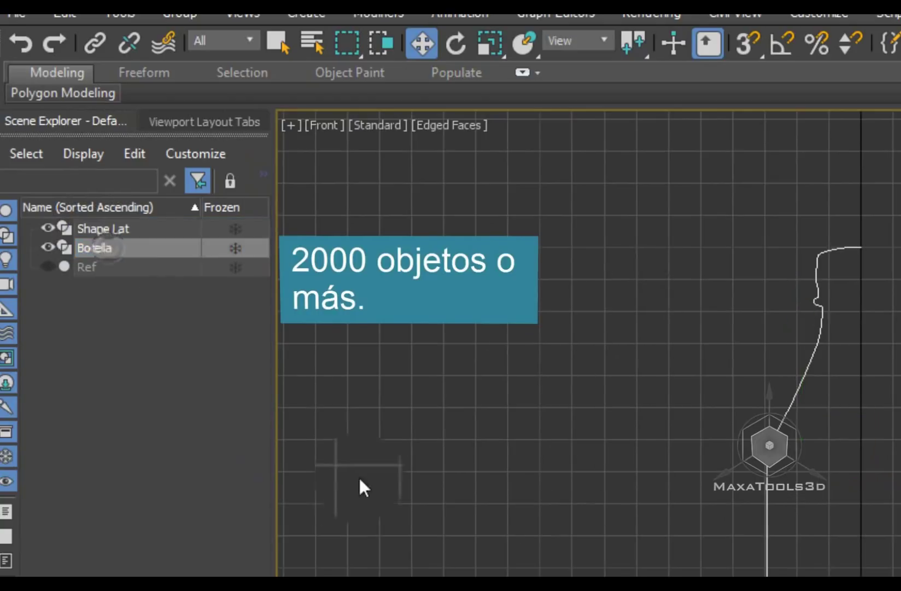
key("ctrl+z")
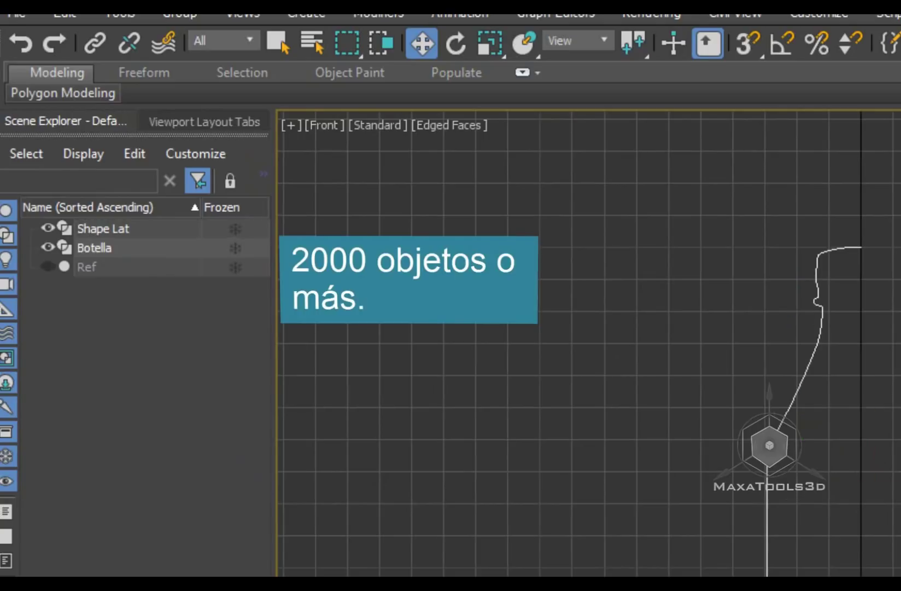
key("ctrl+z")
key("ctrl+y")
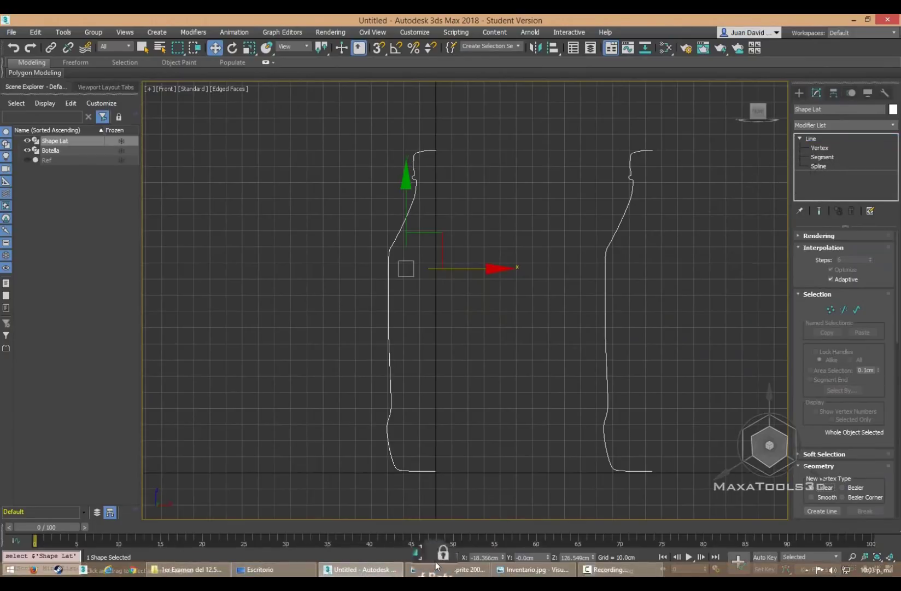
left_click(446, 569)
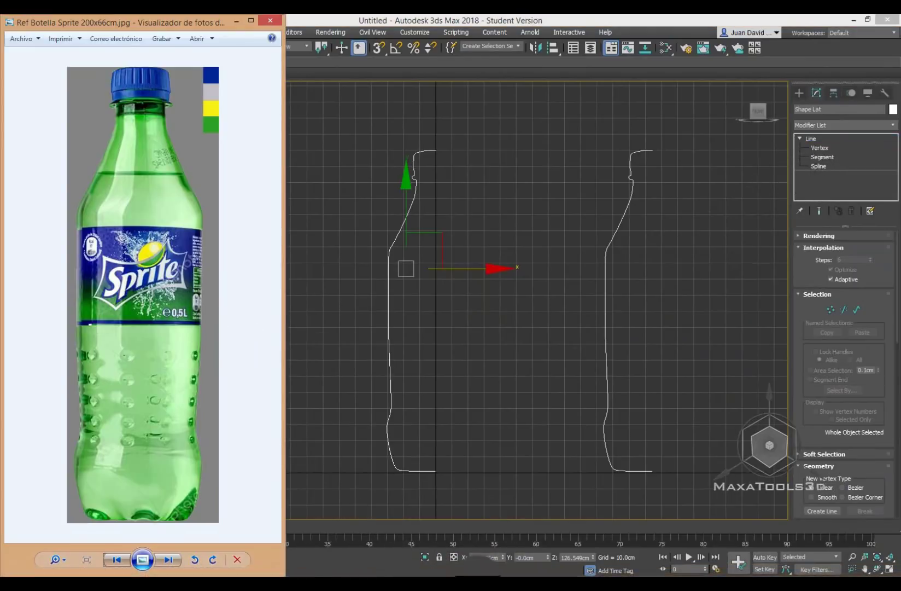
- Zoom and pan around Inventario.jpg to inspect the bottle side panel, then minimize the viewer
left_click(534, 572)
left_click(336, 371)
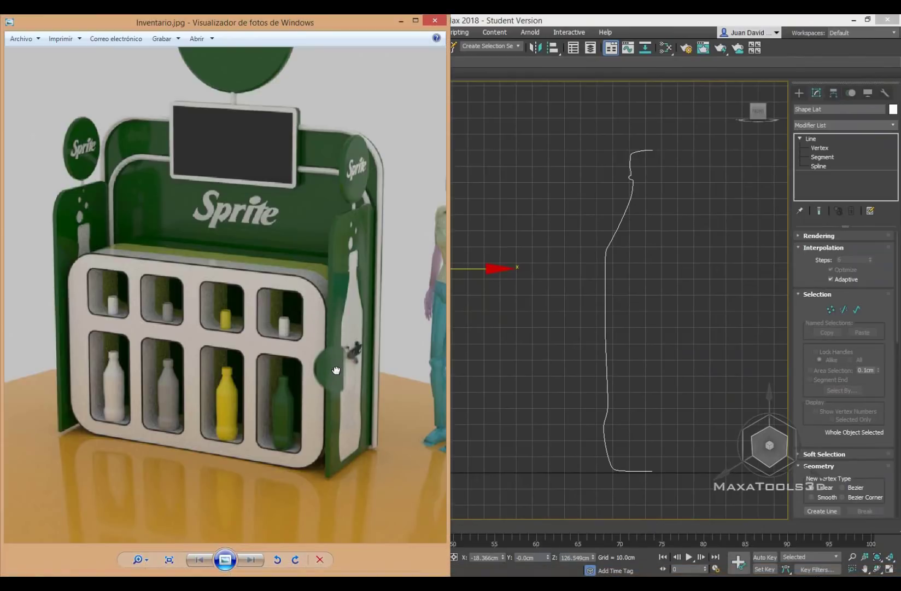
scroll(318, 366, "down", 3)
scroll(318, 366, "down", 1)
scroll(331, 359, "up", 4)
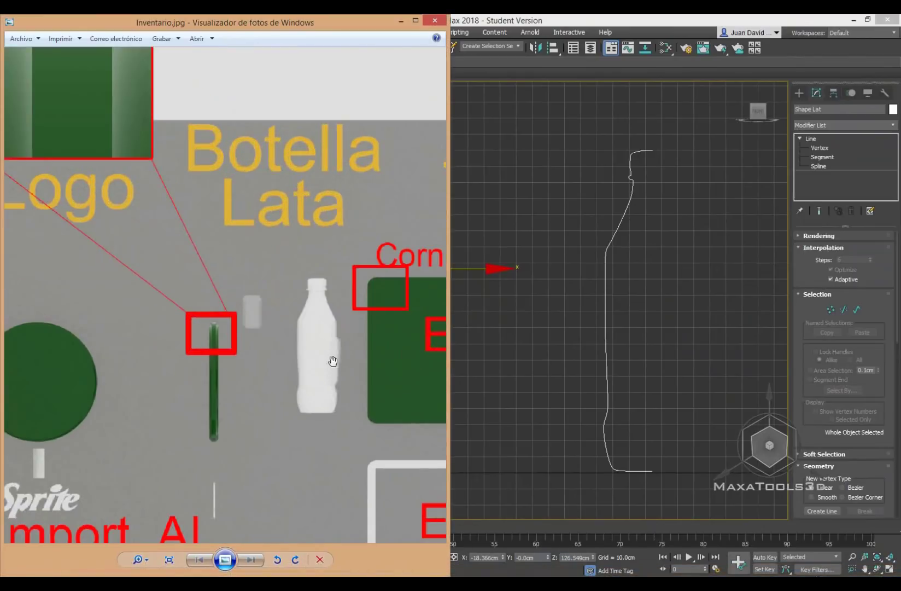
left_click_drag(331, 359, 368, 207)
scroll(160, 293, "down", 3)
scroll(195, 263, "up", 3)
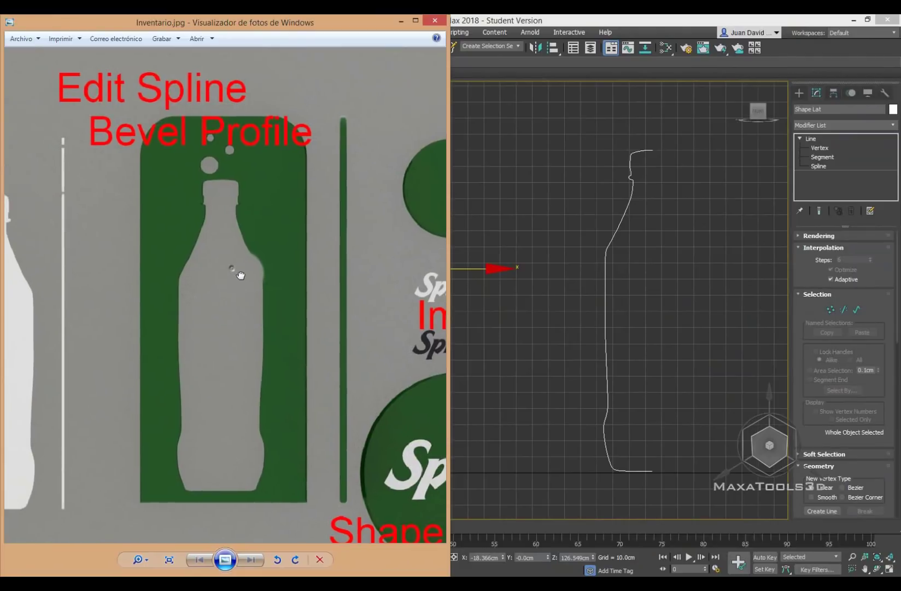
left_click_drag(180, 320, 250, 317)
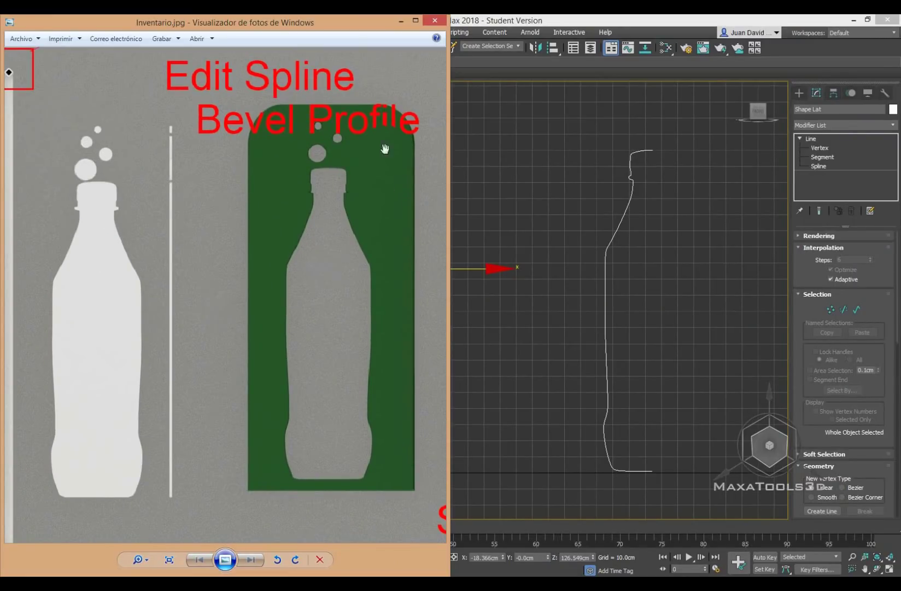
mouse_move(357, 224)
left_mouse_down()
mouse_move(243, 486)
mouse_move(227, 161)
left_mouse_up()
scroll(261, 217, "down", 3)
scroll(300, 159, "up", 3)
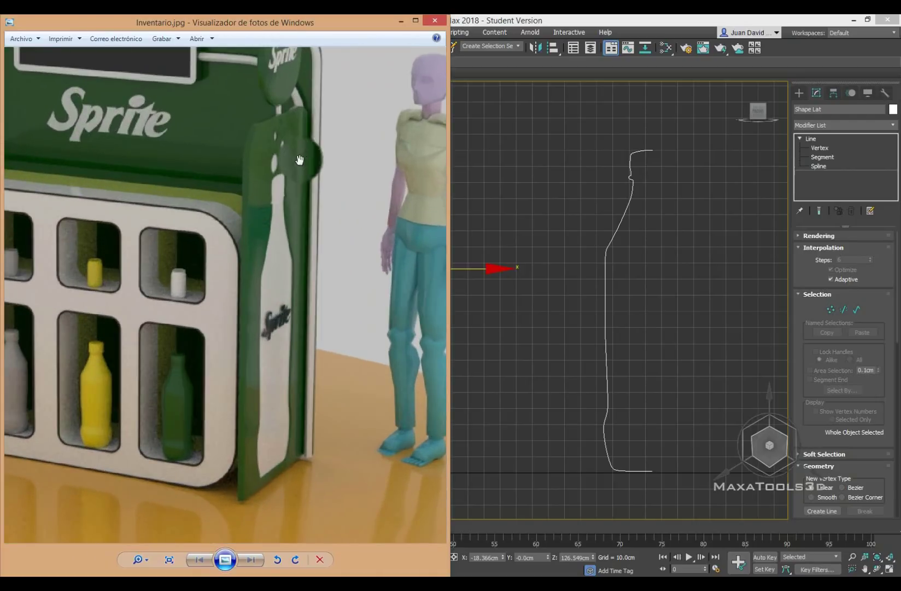
left_click(399, 23)
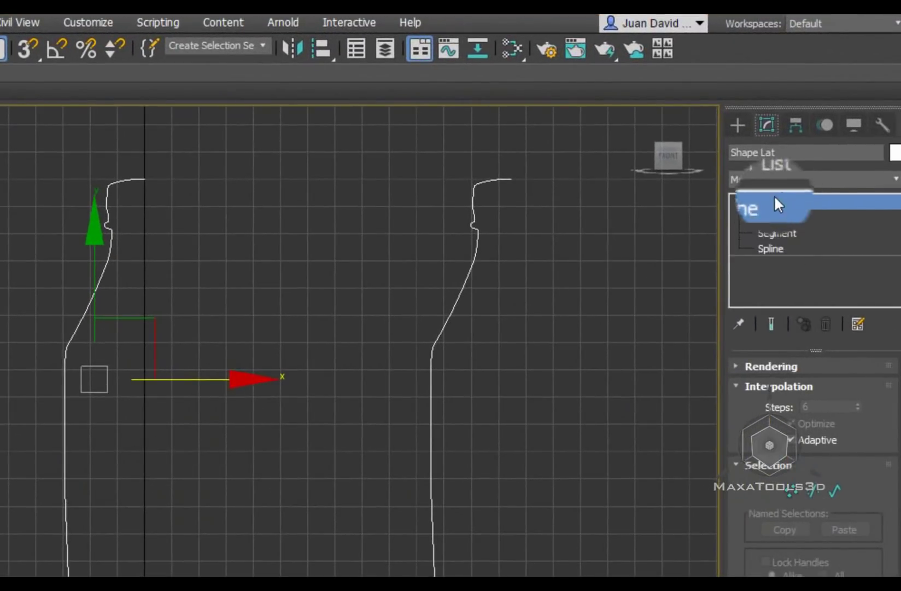
- Put Shape Lat at Spline sub-object level and select the half bottle outline
left_click(775, 212)
left_click_drag(91, 267, 105, 263)
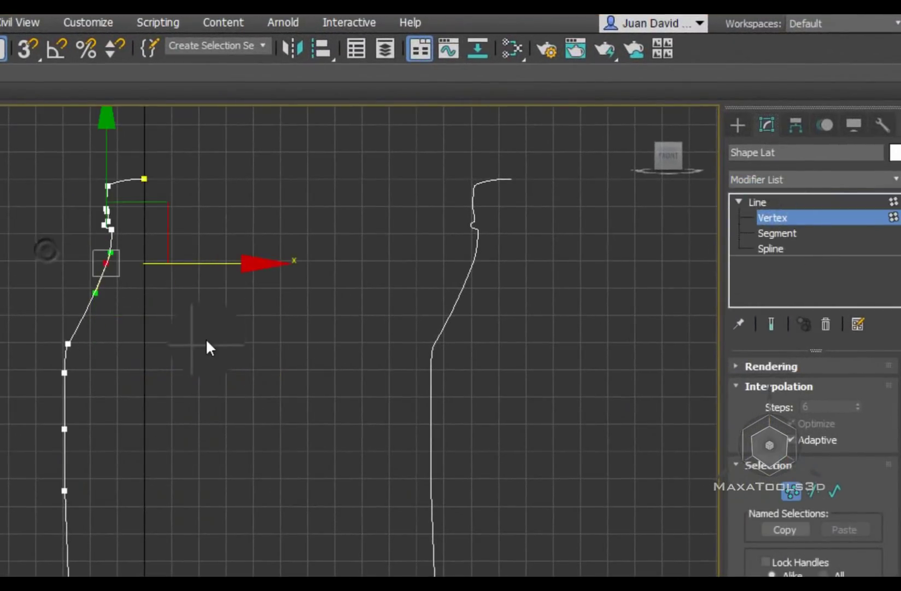
left_click(776, 233)
left_click(777, 250)
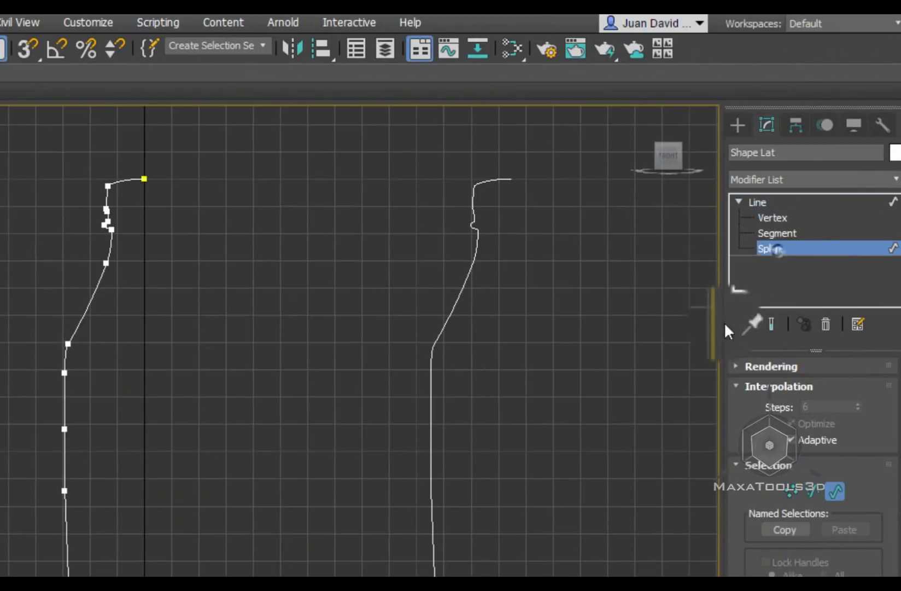
left_click(65, 360)
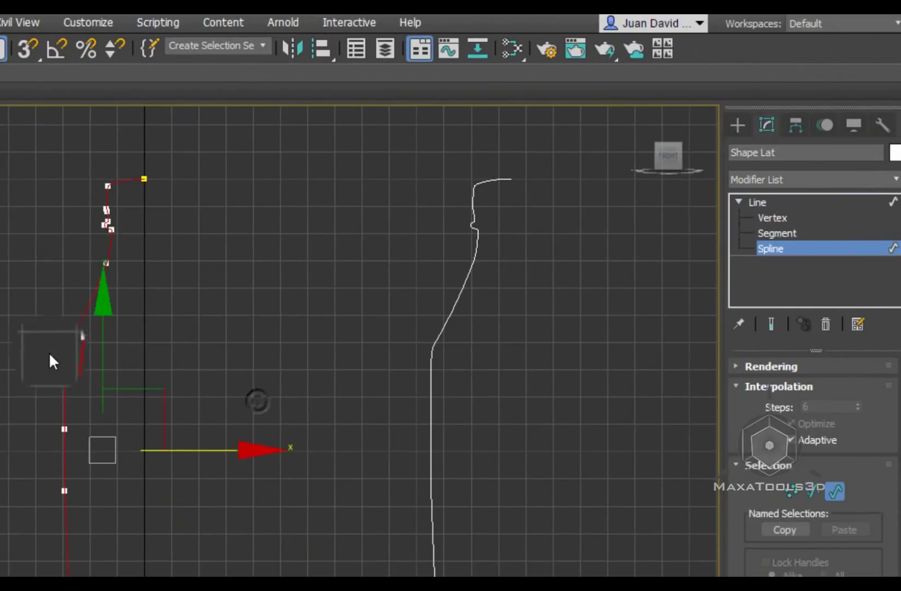
left_click(291, 366)
left_click(65, 492)
left_click(116, 520)
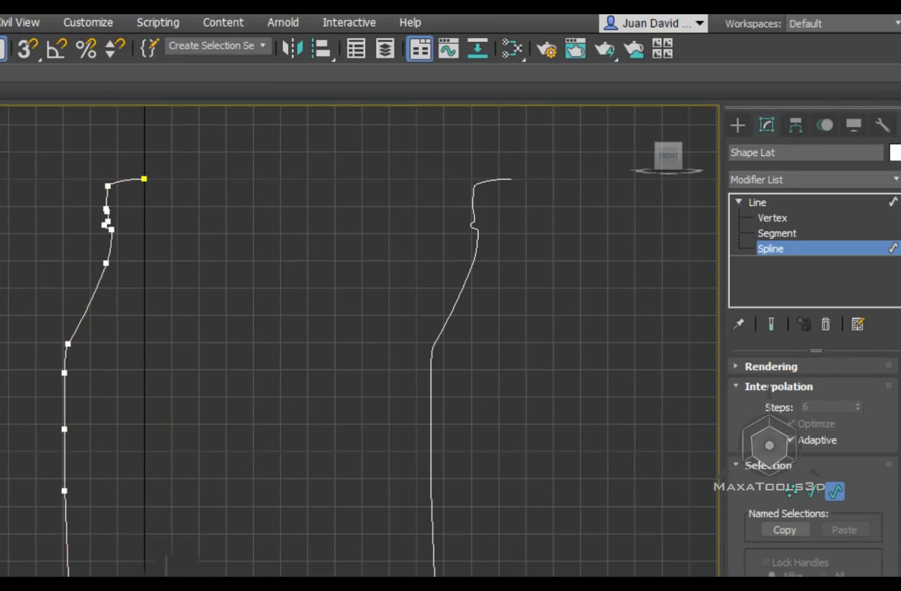
left_click_drag(61, 546, 61, 547)
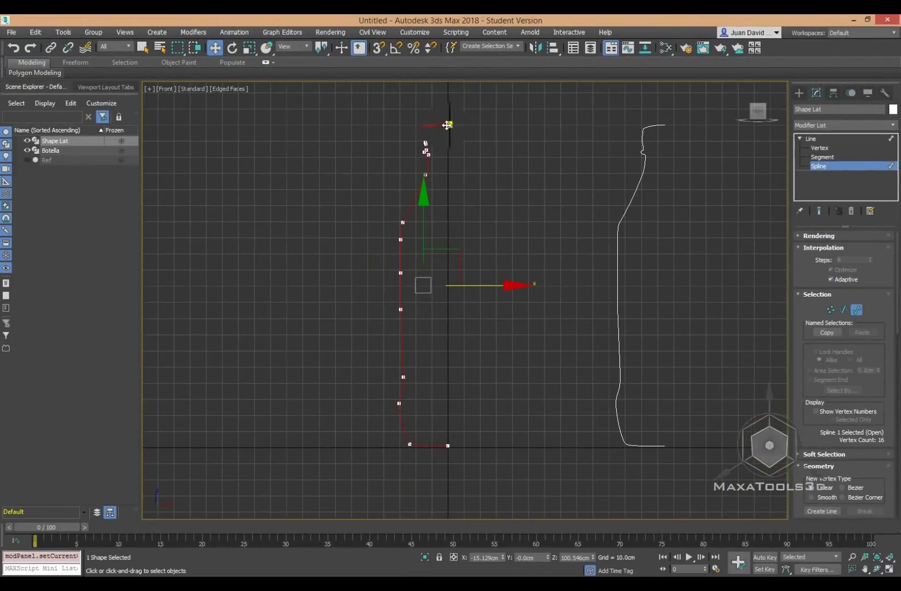
- Scroll the Geometry rollout down to Mirror with the whole spline still selected
left_click_drag(828, 424, 804, 206)
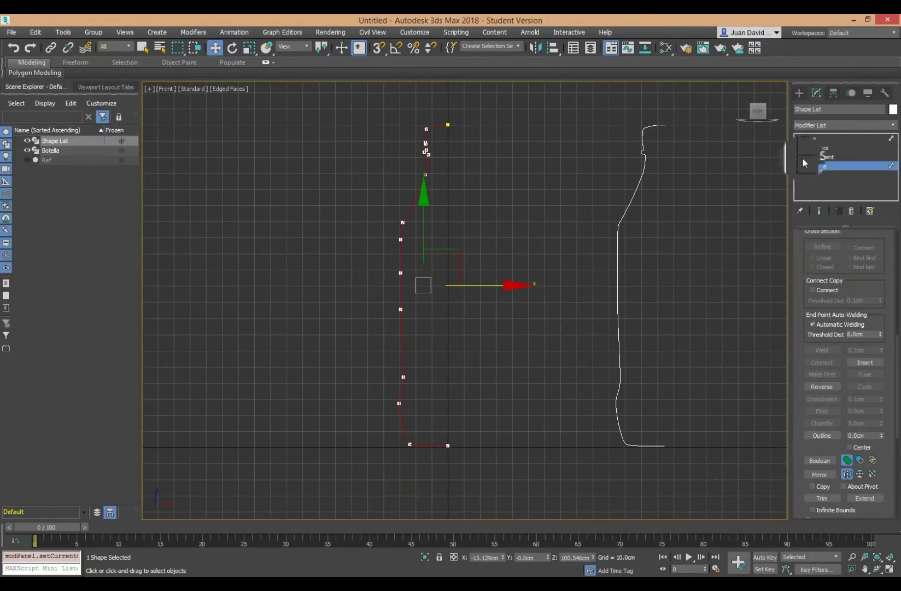
left_click(820, 148)
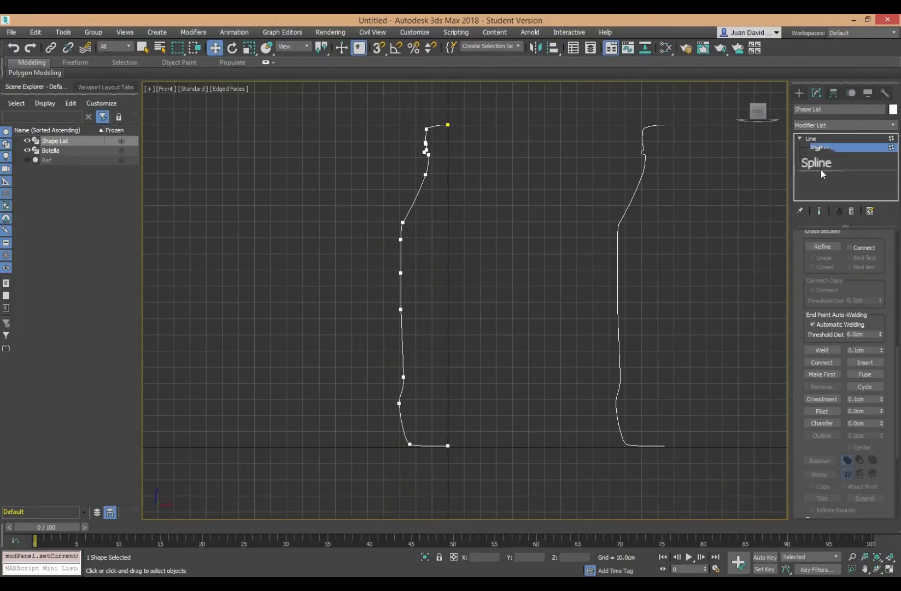
left_click(821, 168)
left_click(519, 377)
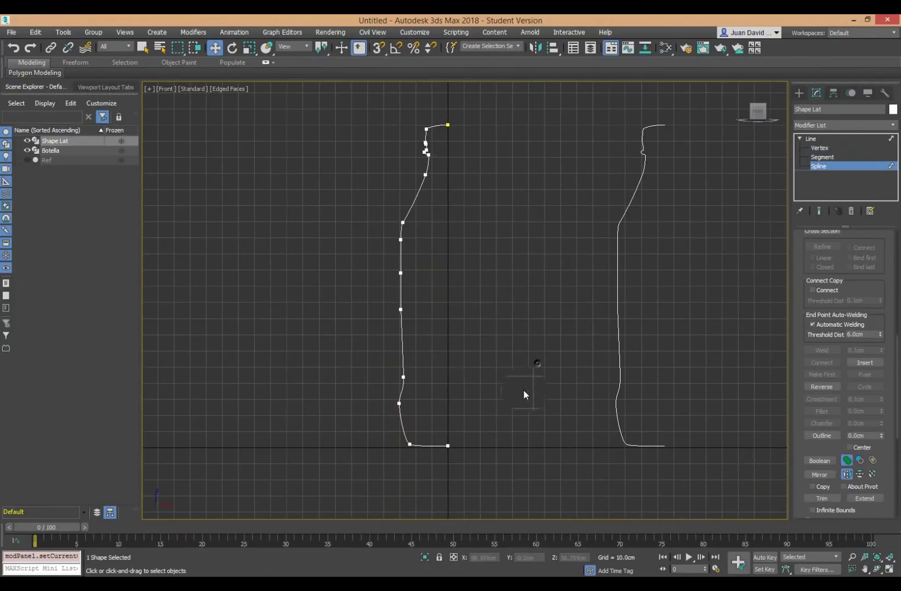
key("ctrl+z")
mouse_move(803, 451)
left_mouse_down()
mouse_move(785, 366)
mouse_move(783, 269)
left_mouse_up()
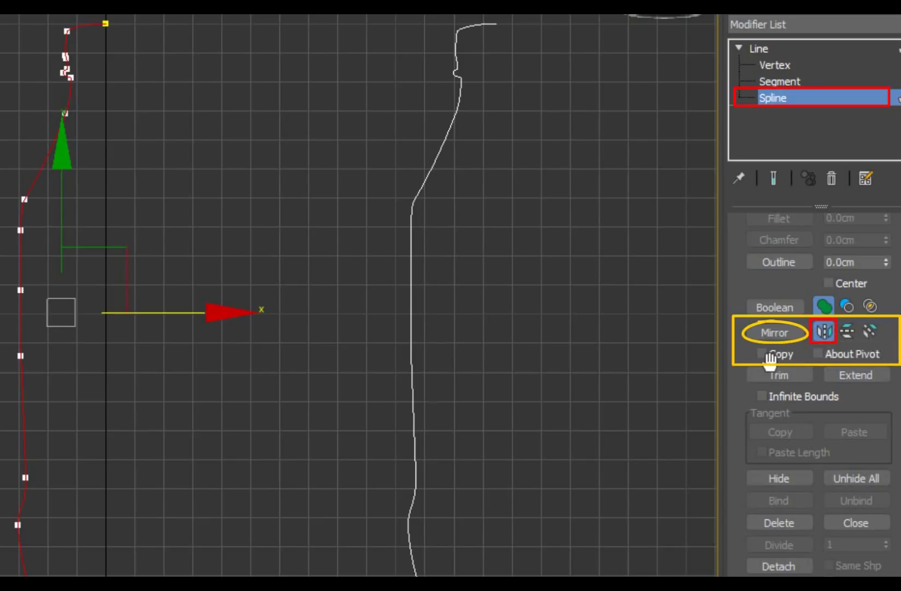
- Mirror a copy of the half outline horizontally and slide it left until the top ends meet
left_click(771, 332)
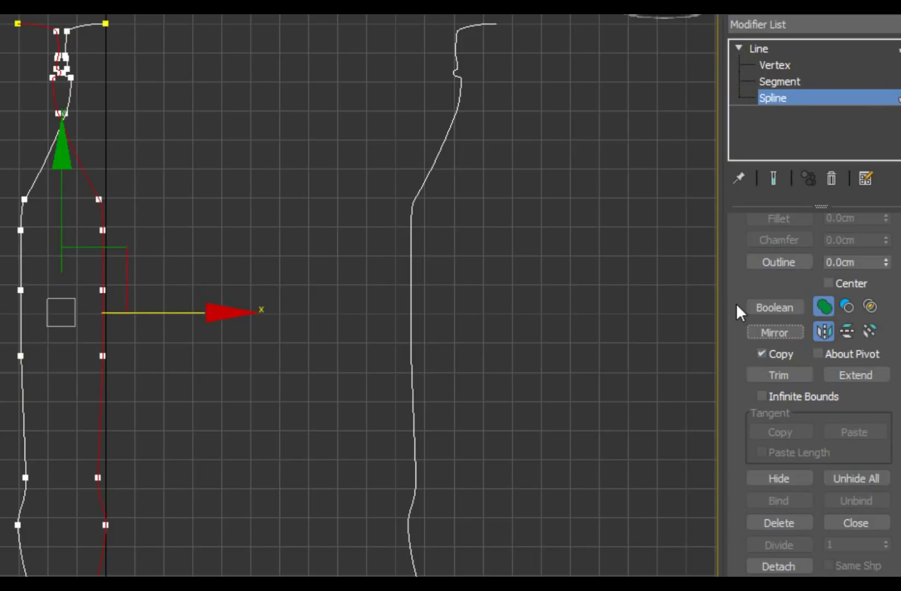
left_click_drag(741, 283, 710, 539)
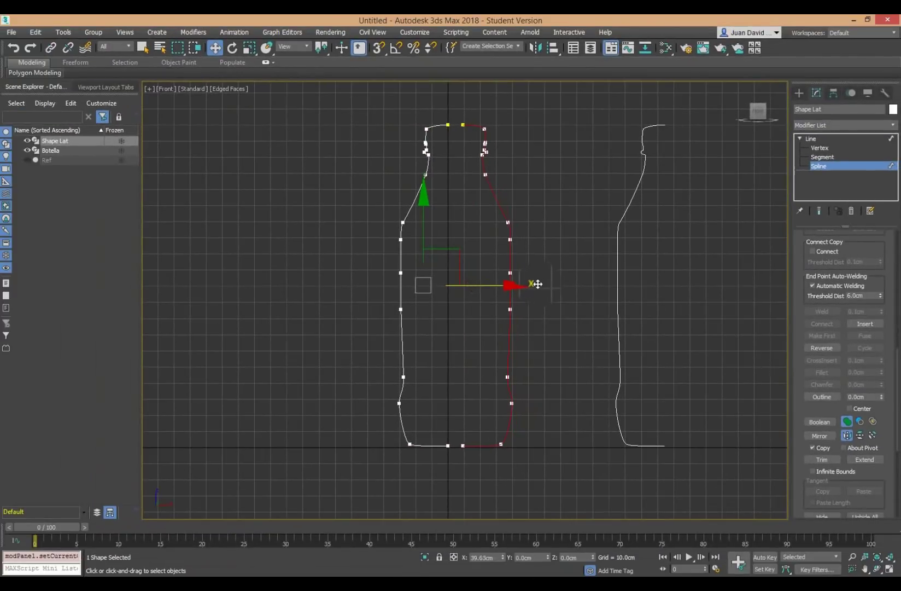
scroll(473, 132, "up", 6)
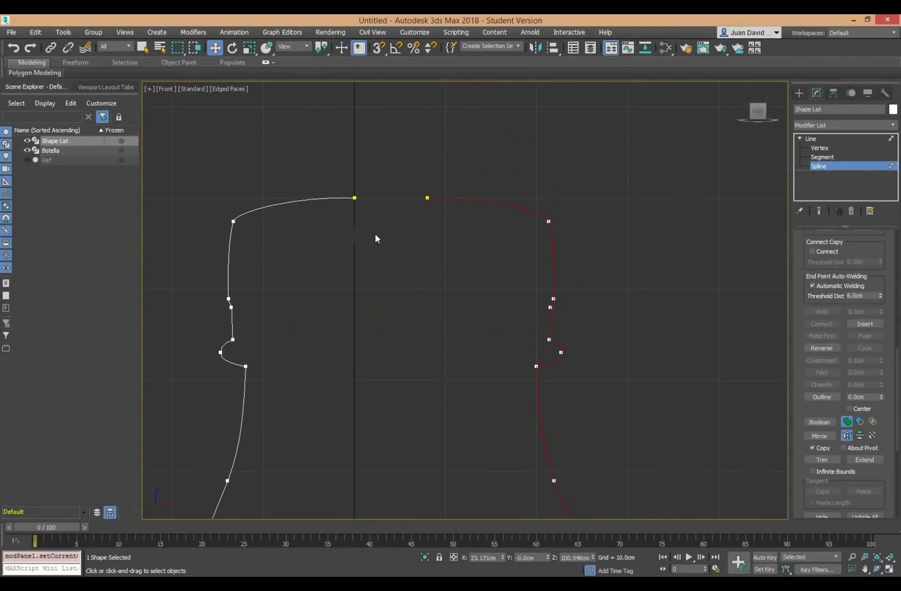
scroll(503, 227, "down", 2)
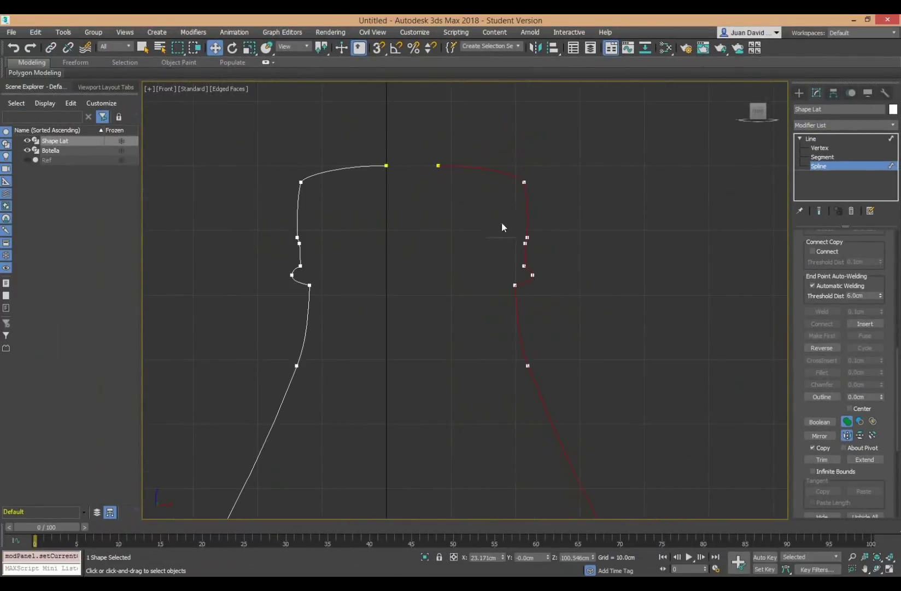
mouse_move(504, 175)
middle_mouse_down()
mouse_move(475, 224)
mouse_move(490, 233)
middle_mouse_up()
scroll(442, 208, "up", 4)
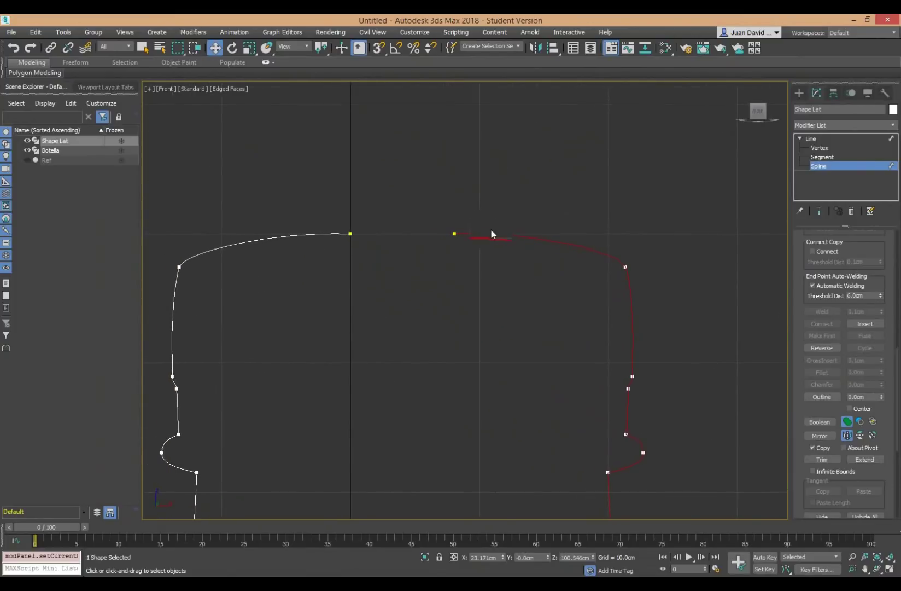
left_click_drag(397, 247, 385, 249)
scroll(376, 251, "down", 1)
scroll(389, 276, "down", 3)
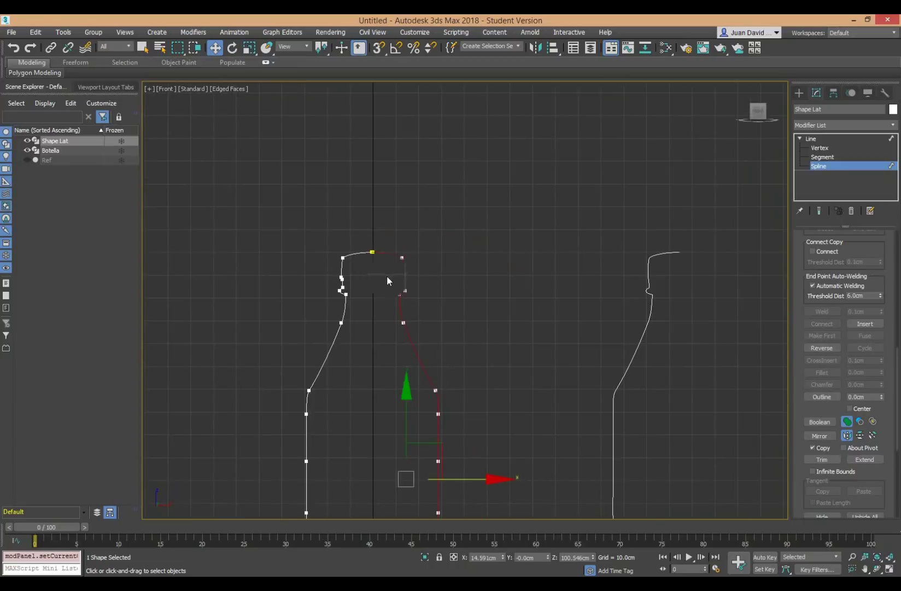
scroll(397, 263, "down", 2)
middle_click_drag(395, 285, 421, 231)
- Inspect the mirrored Shape Lat outline, briefly selecting its bottom segment
left_click(509, 193)
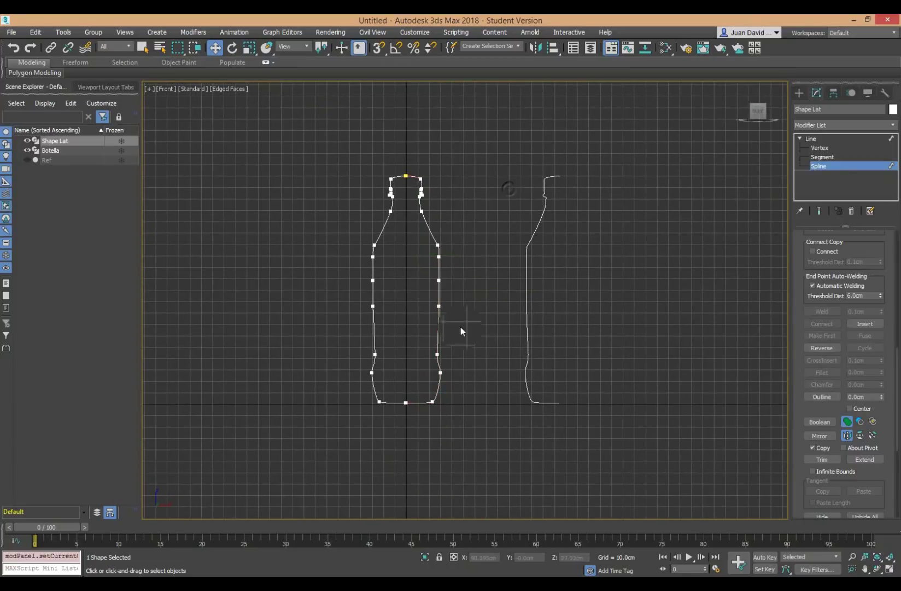
scroll(427, 371, "up", 5)
scroll(388, 329, "up", 5)
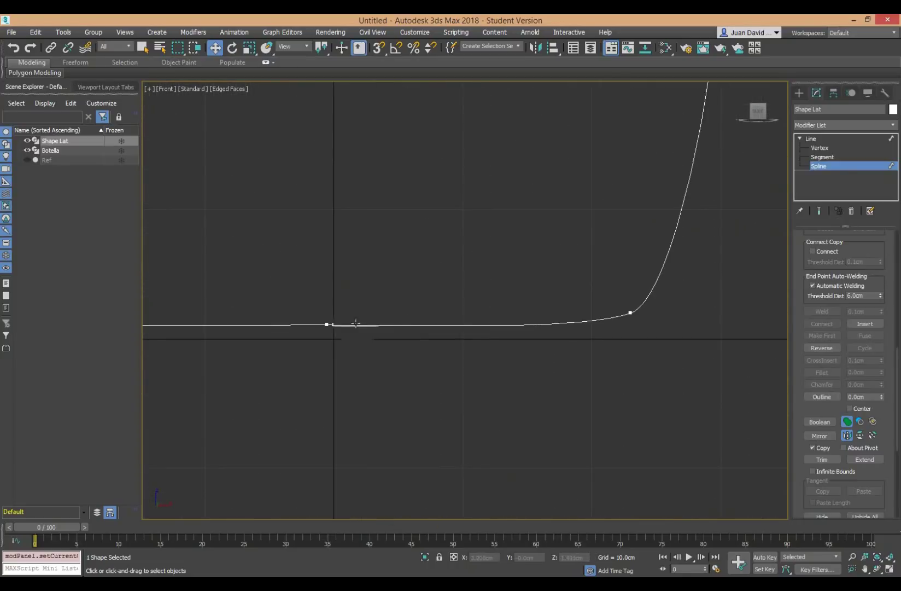
scroll(270, 343, "up", 5)
left_click(317, 310)
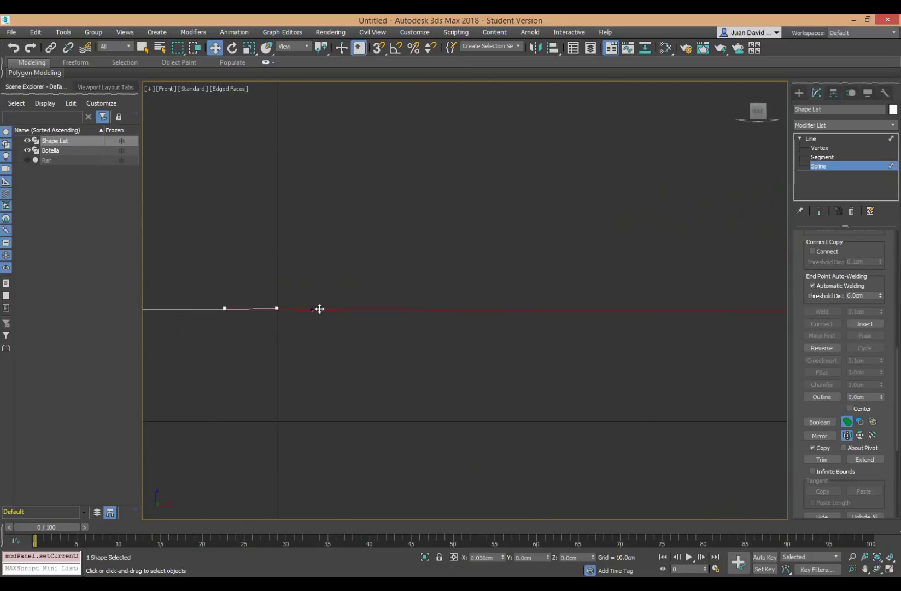
left_click(386, 359)
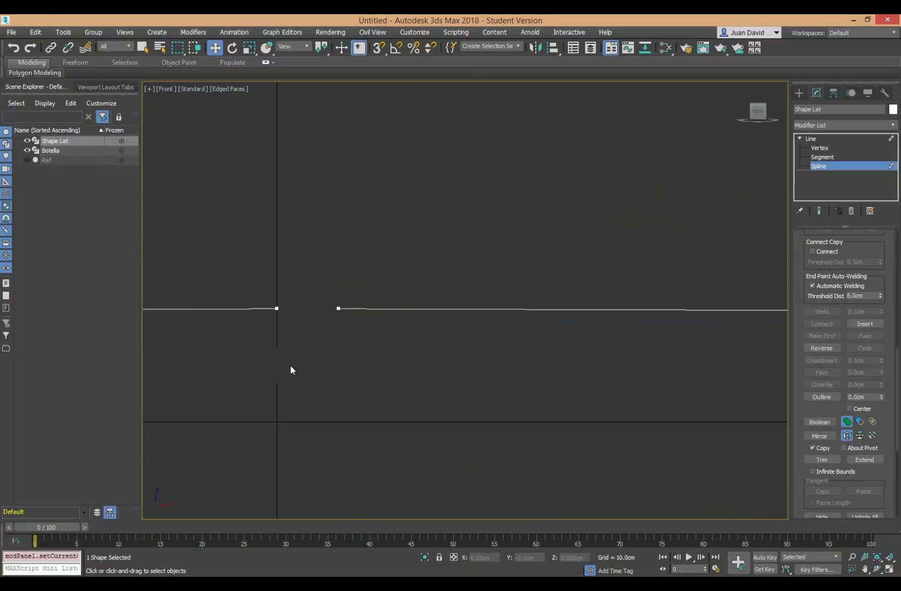
scroll(290, 369, "down", 3)
scroll(332, 356, "down", 3)
scroll(336, 423, "down", 3)
scroll(345, 446, "down", 1)
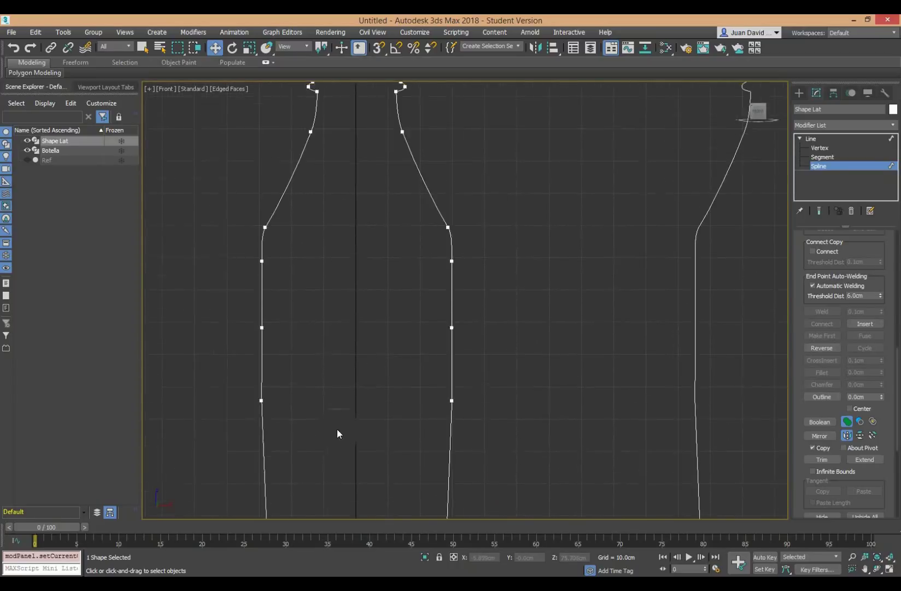
scroll(337, 303, "down", 2)
scroll(391, 141, "up", 4)
scroll(312, 131, "up", 3)
scroll(398, 164, "up", 2)
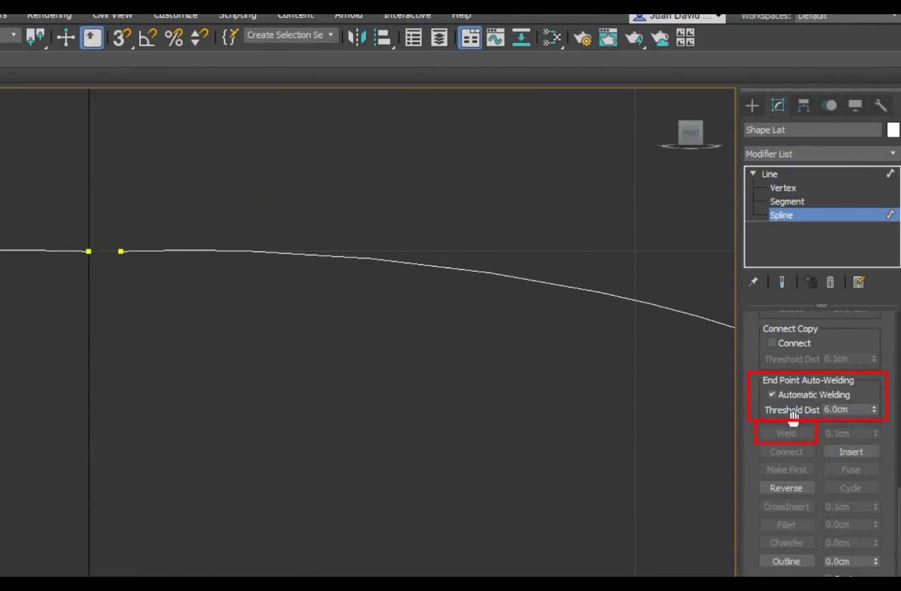
- At Vertex level, weld the two top end vertices with a 71.1 cm threshold
left_click(790, 189)
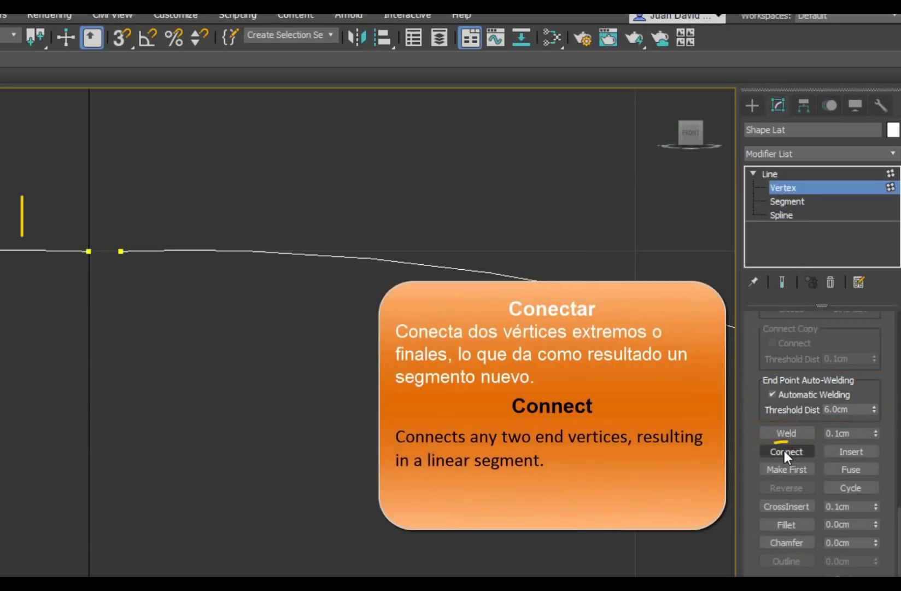
left_click(784, 450)
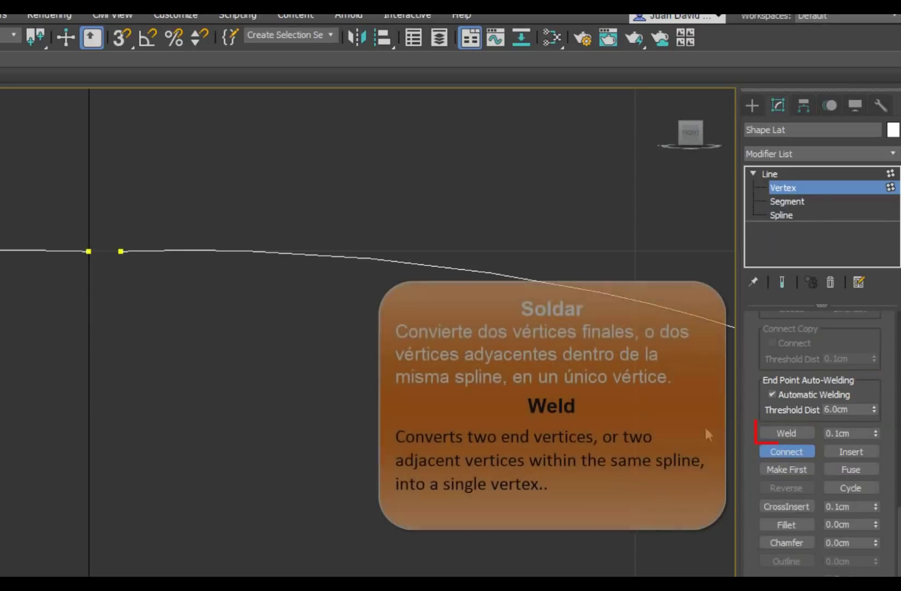
right_click(133, 298)
left_click_drag(36, 204, 168, 305)
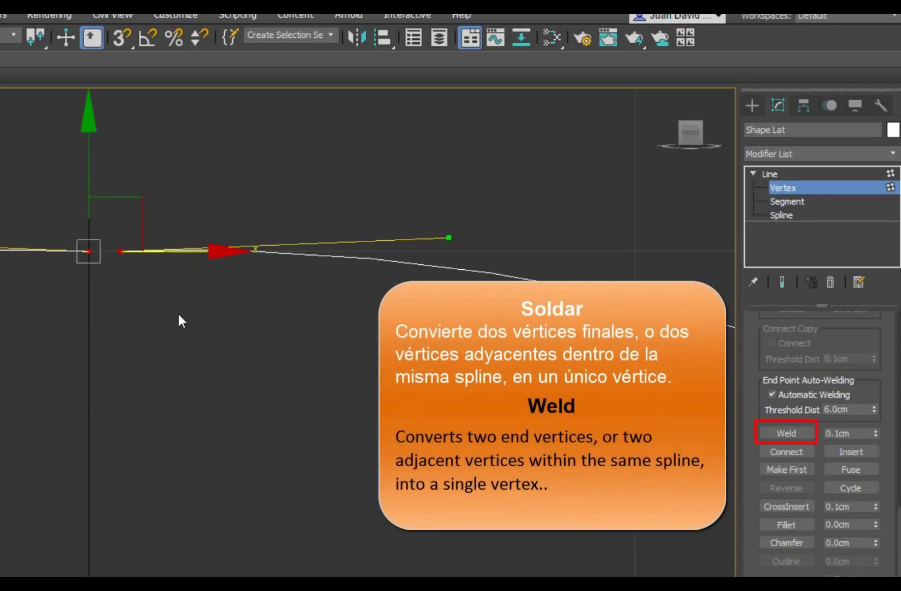
left_click(782, 430)
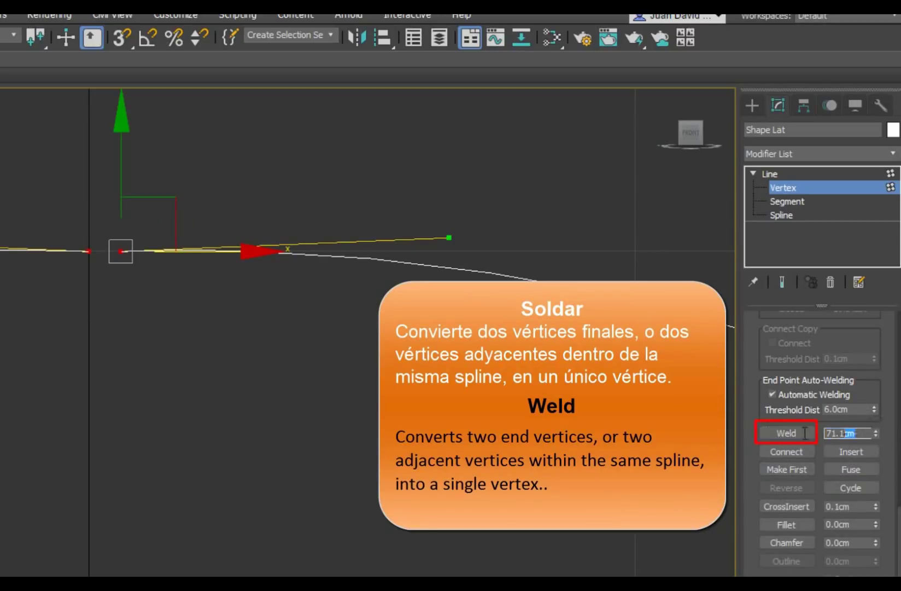
left_click(788, 438)
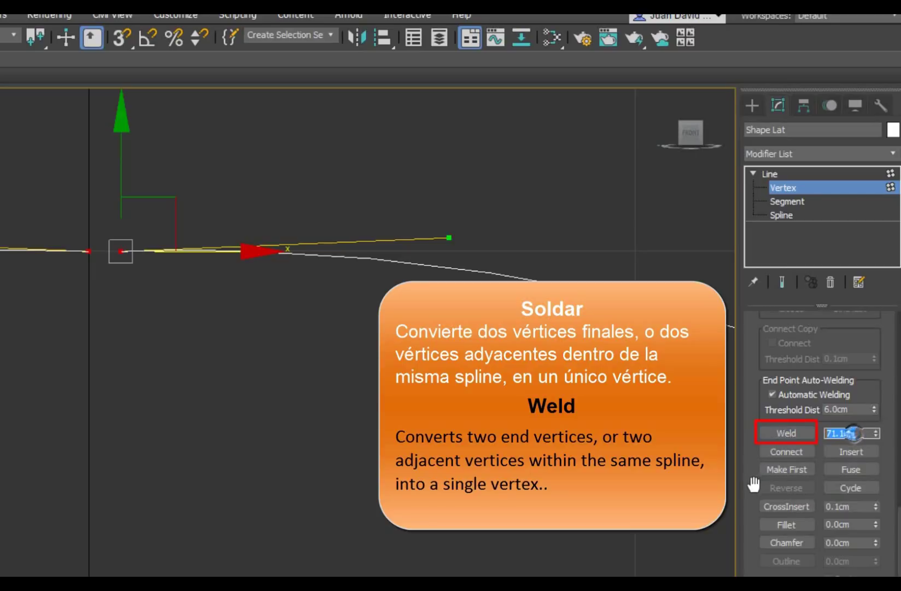
left_click(777, 438)
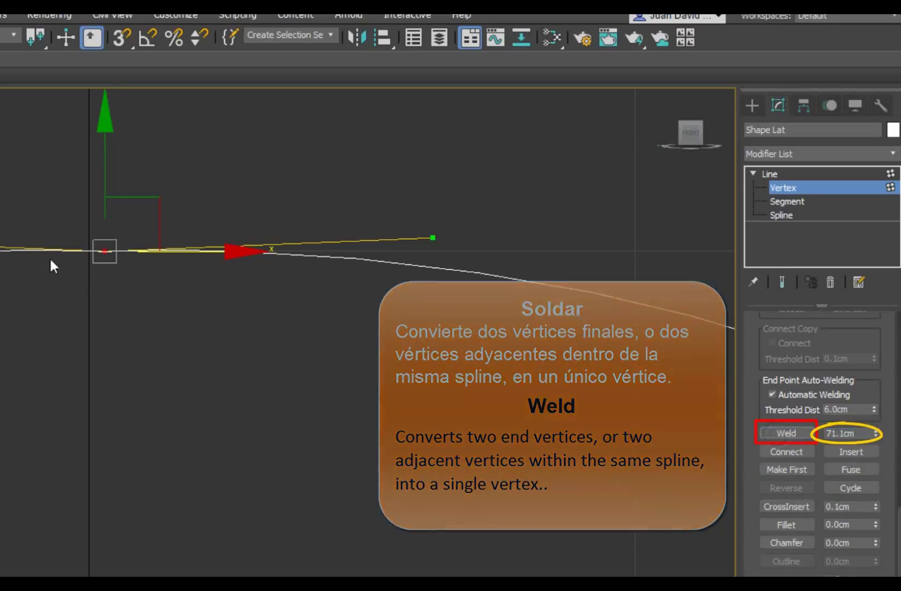
left_click(265, 395)
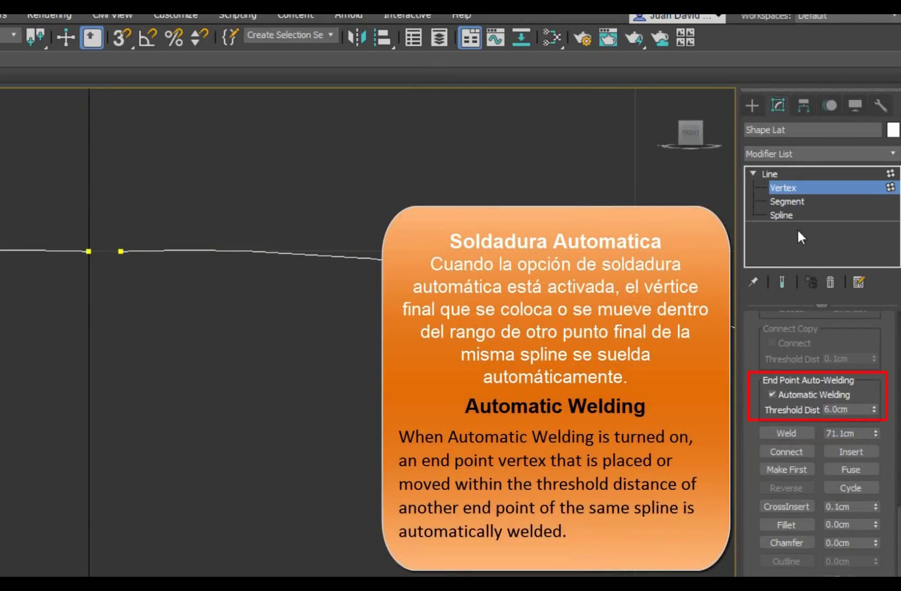
- At Spline level, select the outline to confirm it is one continuous spline
left_click(797, 213)
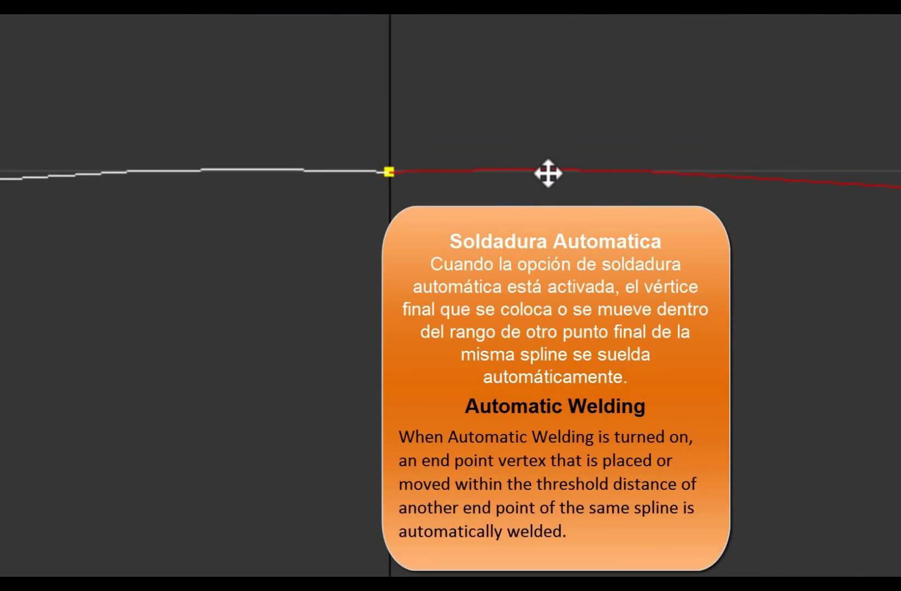
left_click(566, 197)
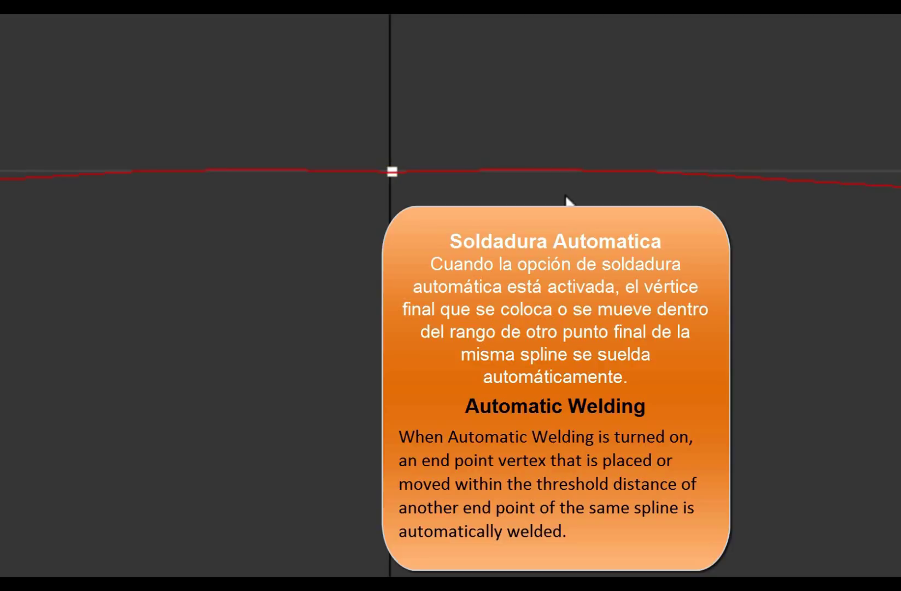
left_click(370, 191)
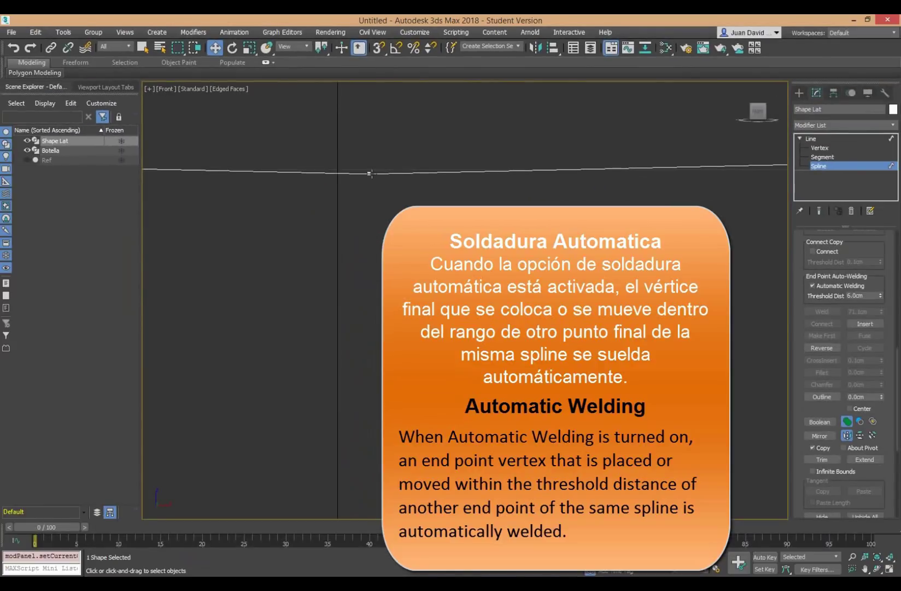
middle_click_drag(370, 173, 381, 248)
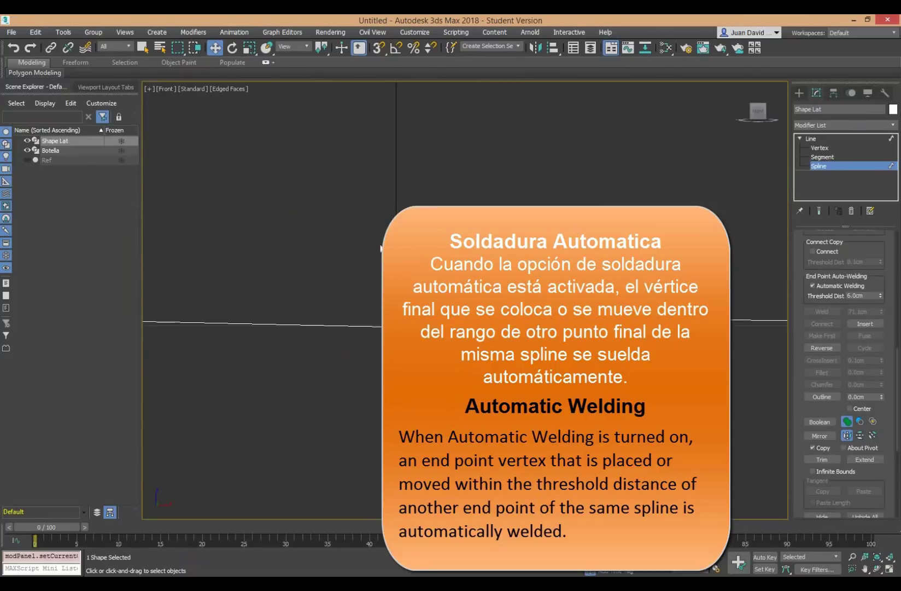
- Inspect the welded vertex at Vertex level and pan to show the whole bottle profile
left_click(823, 147)
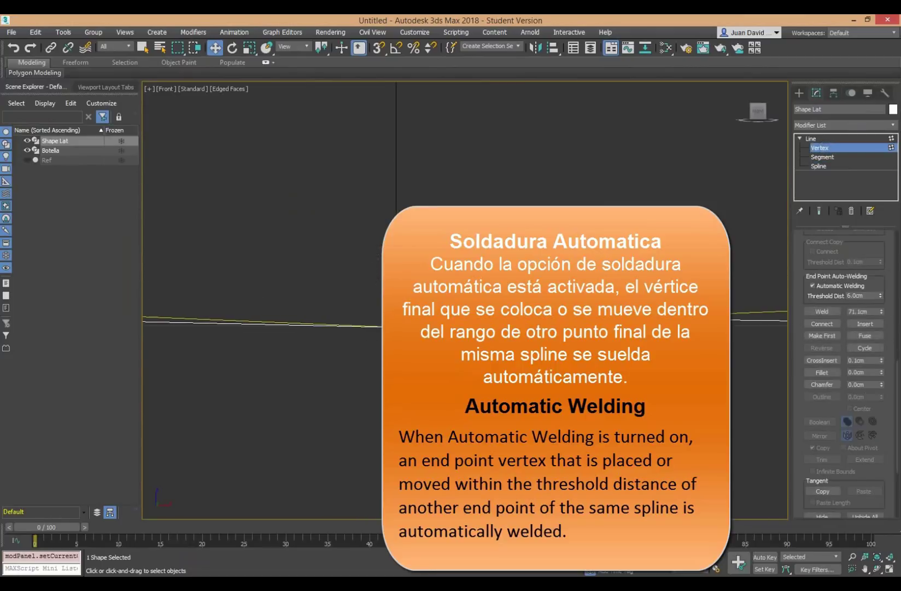
scroll(262, 300, "down", 5)
scroll(262, 301, "up", 5)
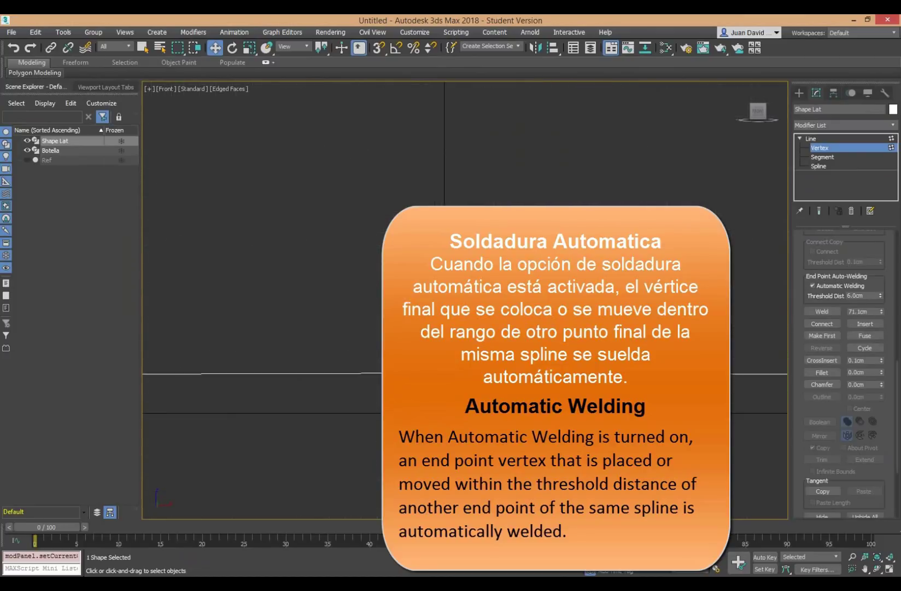
scroll(428, 398, "up", 5)
left_click(477, 326)
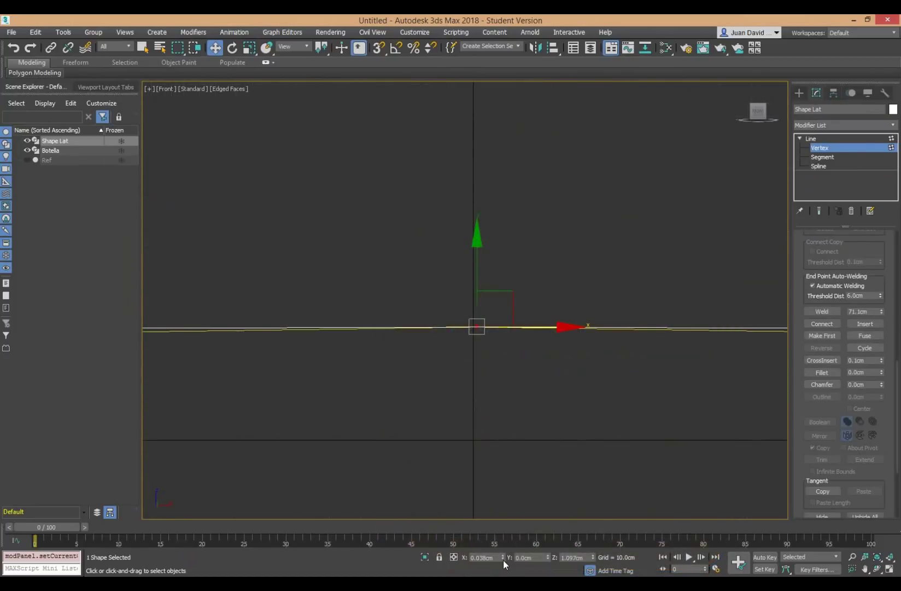
left_click(487, 369)
scroll(441, 362, "down", 2)
scroll(468, 317, "down", 5)
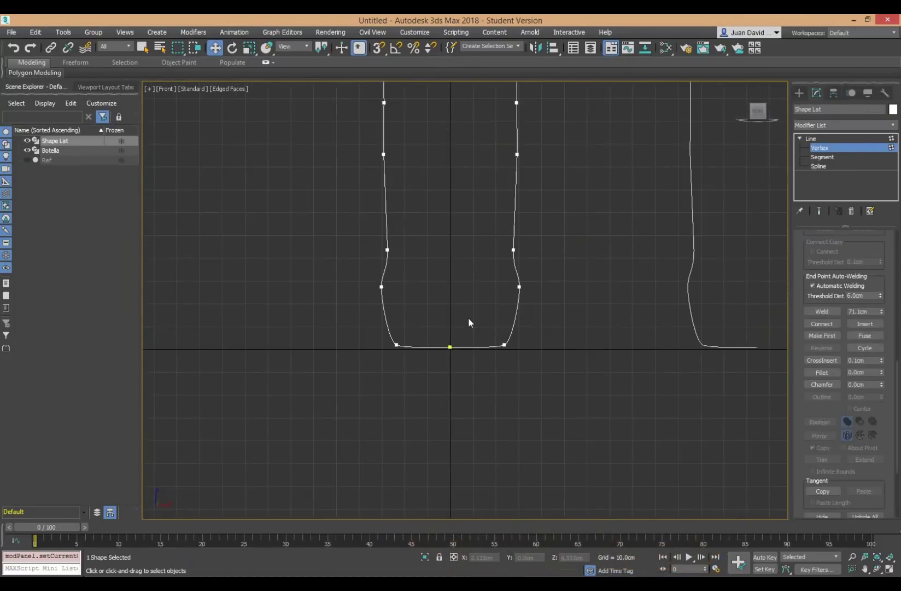
mouse_move(468, 316)
middle_mouse_down()
mouse_move(476, 298)
mouse_move(467, 388)
middle_mouse_up()
scroll(467, 389, "down", 3)
- Return to Line object level, undoing trial moves of Shape Lat and Botella
left_click(821, 140)
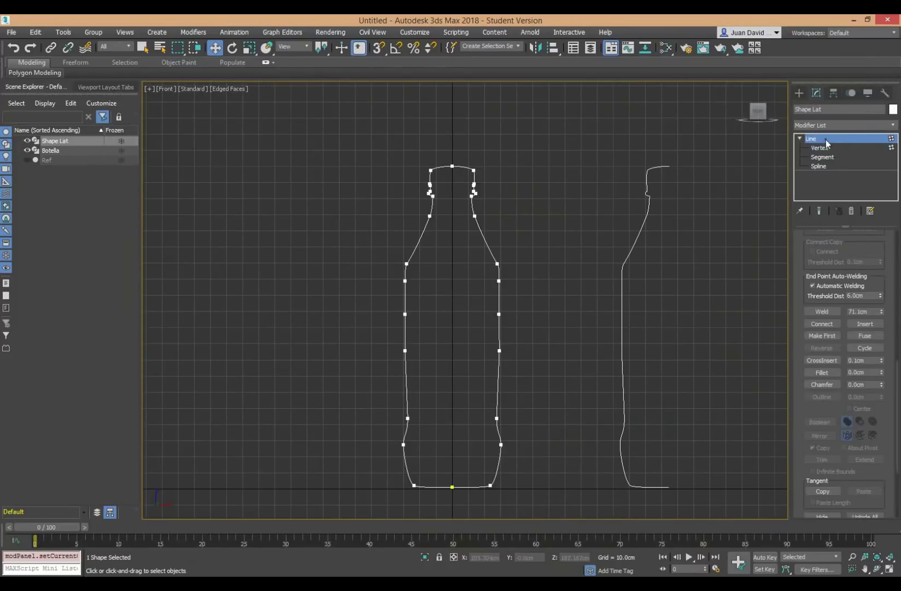
left_click(828, 137)
left_click(799, 93)
mouse_move(577, 164)
left_mouse_down()
mouse_move(442, 232)
mouse_move(504, 252)
left_mouse_up()
left_click(432, 232)
key("ctrl+z")
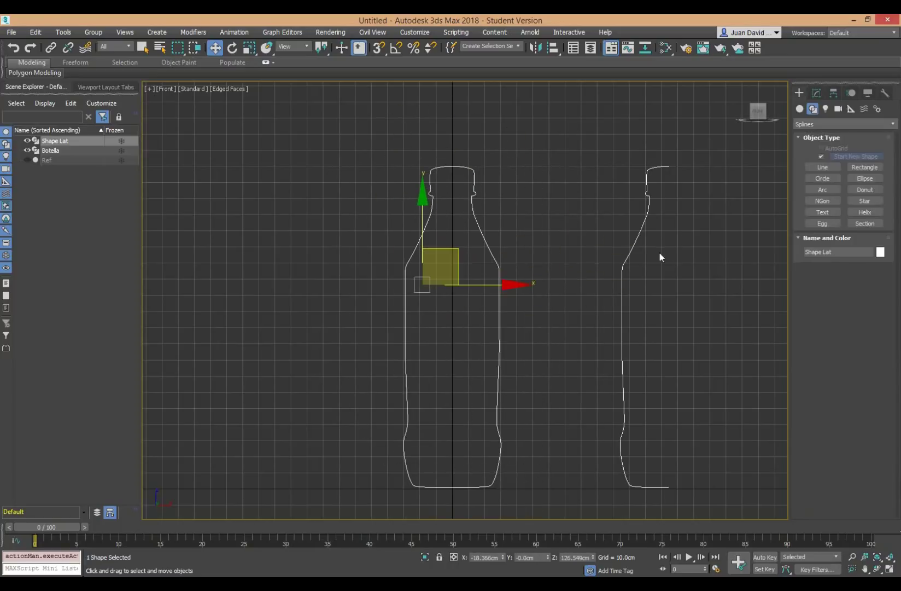
key("ctrl+z")
key("ctrl+z")
left_click_drag(681, 250, 710, 196)
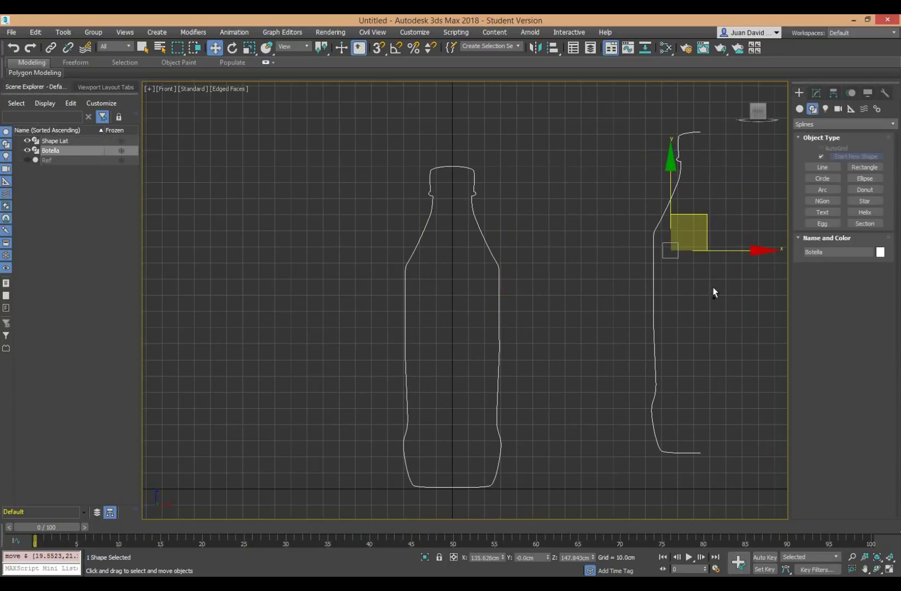
key("ctrl+z")
- Swap the selection from Botella to the Shape Lat outline and zoom around it
left_click(522, 140)
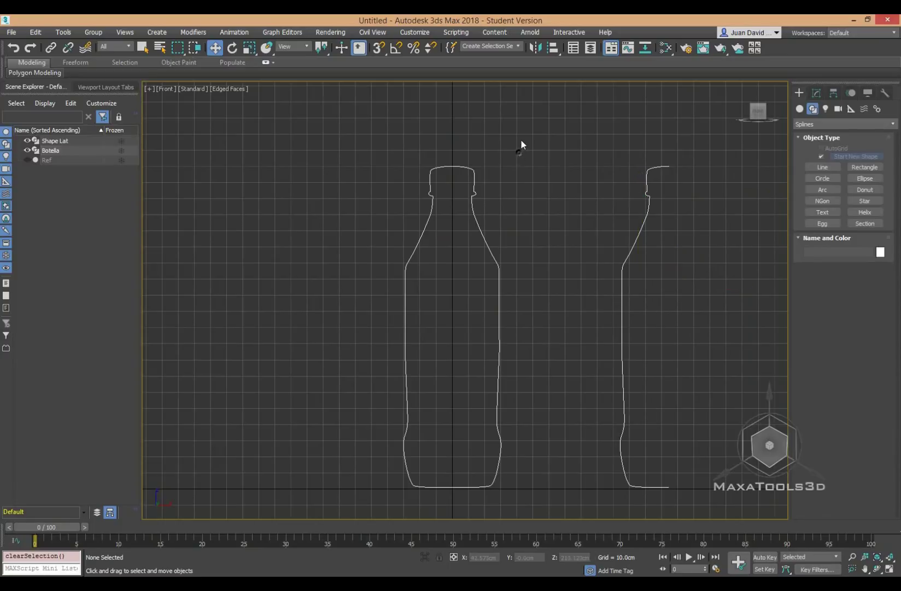
left_click(452, 166)
scroll(401, 115, "down", 2)
scroll(420, 139, "up", 1)
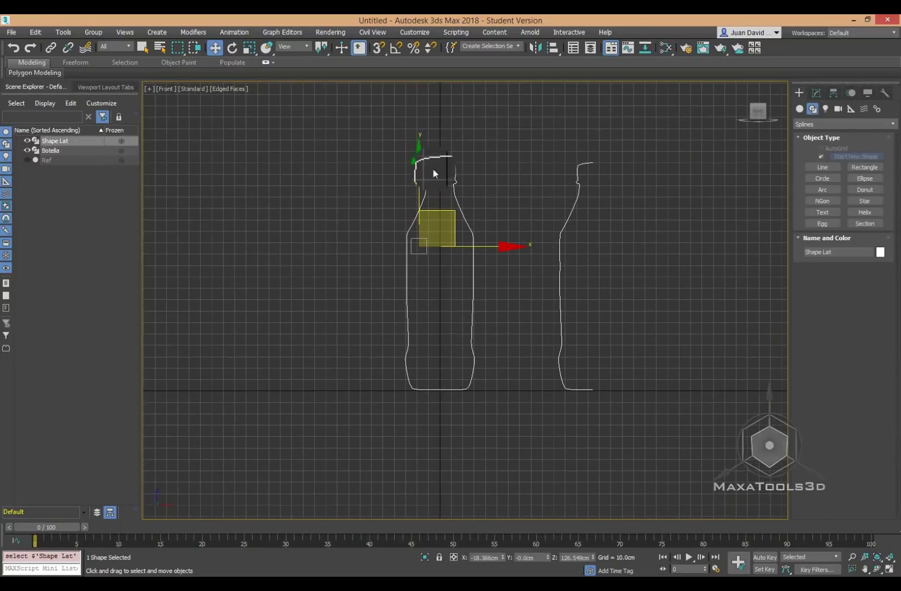
scroll(433, 169, "up", 2)
scroll(445, 185, "up", 2)
scroll(441, 177, "up", 2)
scroll(441, 178, "down", 2)
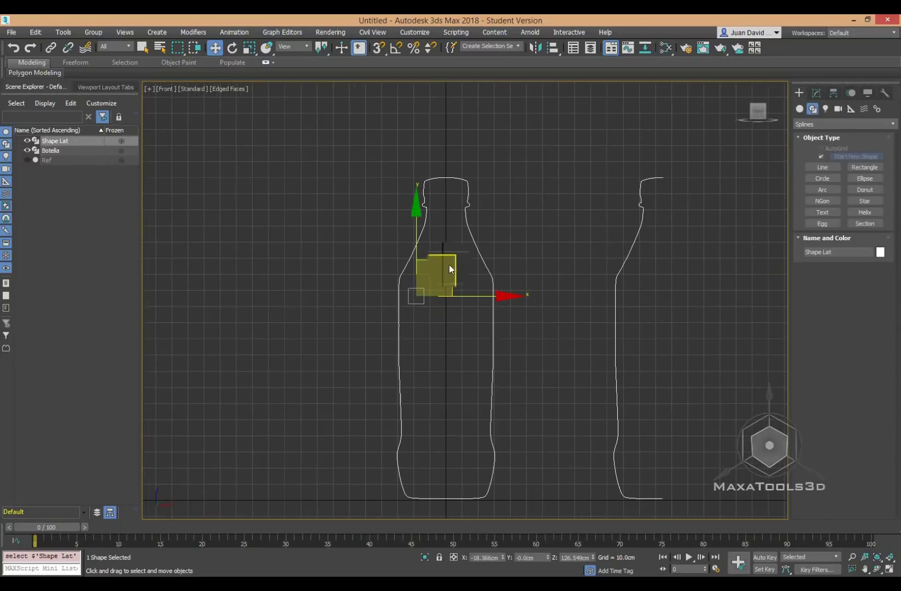
scroll(454, 229, "down", 1)
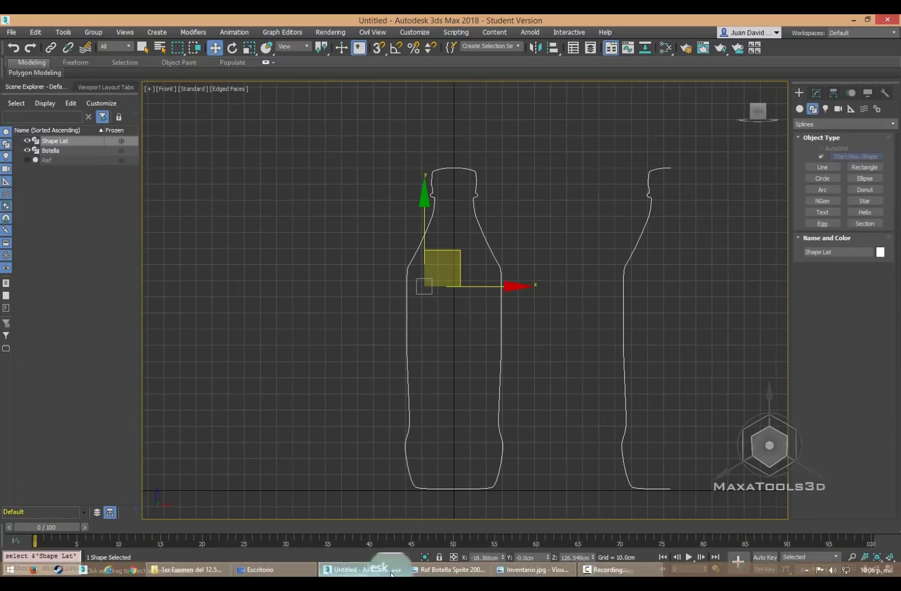
- Check the side-panel cutout in the Inventario.jpg render, then return to the scene
left_click(527, 569)
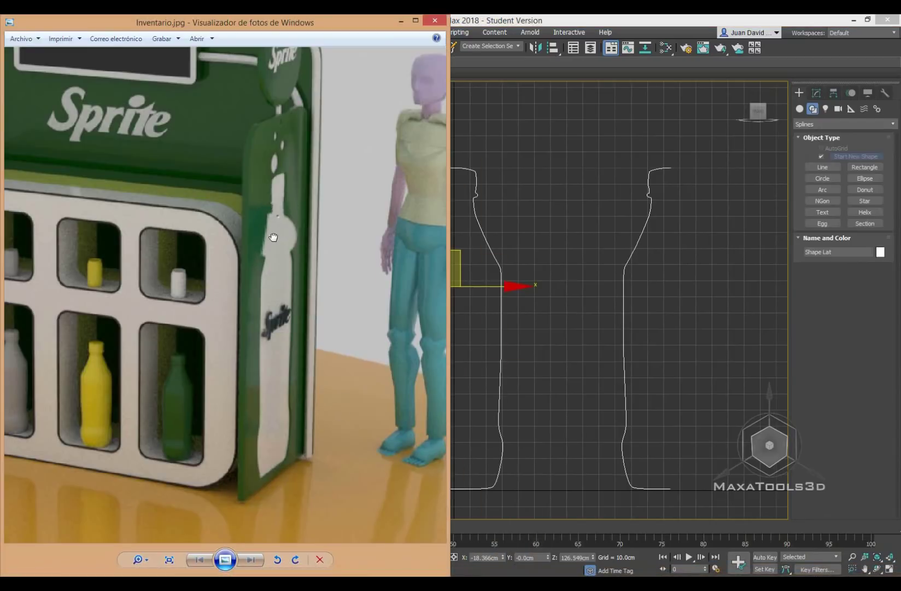
left_click_drag(272, 237, 224, 269)
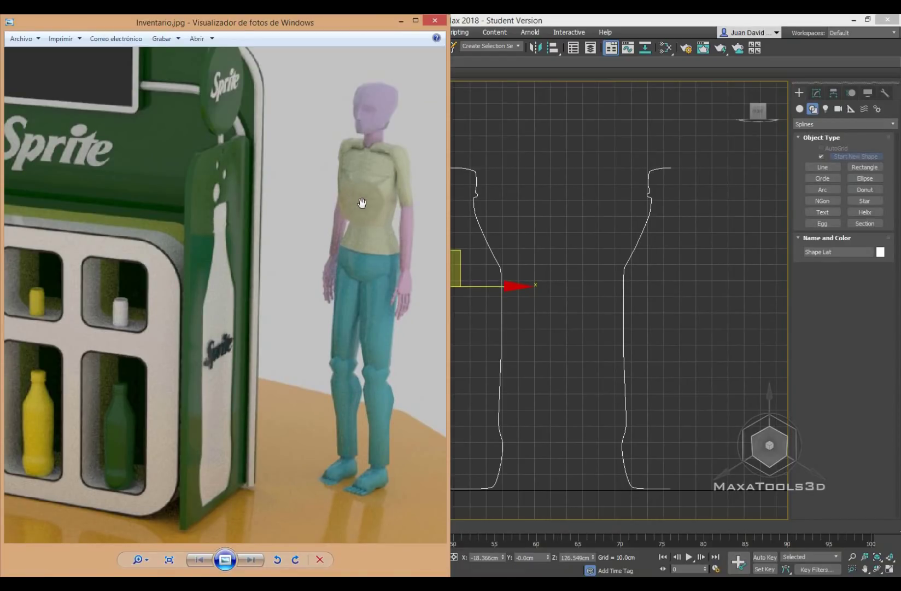
left_click(458, 201)
scroll(533, 201, "down", 3)
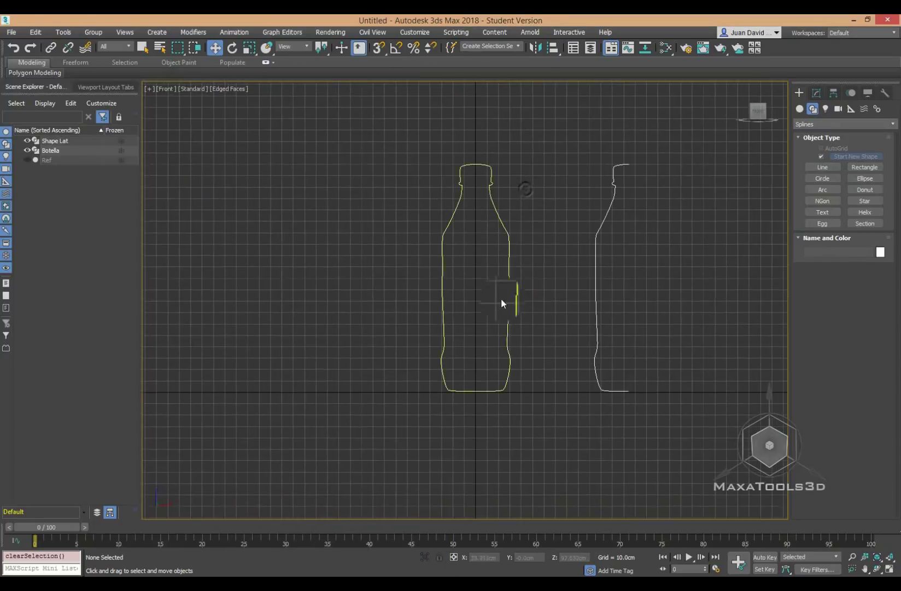
scroll(502, 302, "up", 3)
- Reselect Shape Lat, adjust the zoom, and start a Rectangle shape
left_click(389, 345)
scroll(307, 338, "down", 2)
scroll(315, 334, "down", 1)
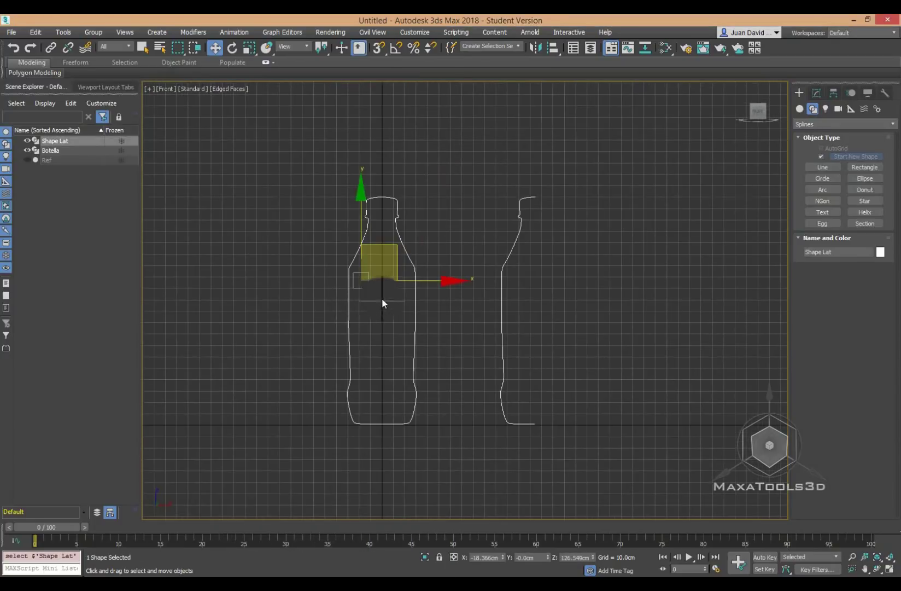
scroll(381, 298, "up", 1)
scroll(406, 359, "up", 2)
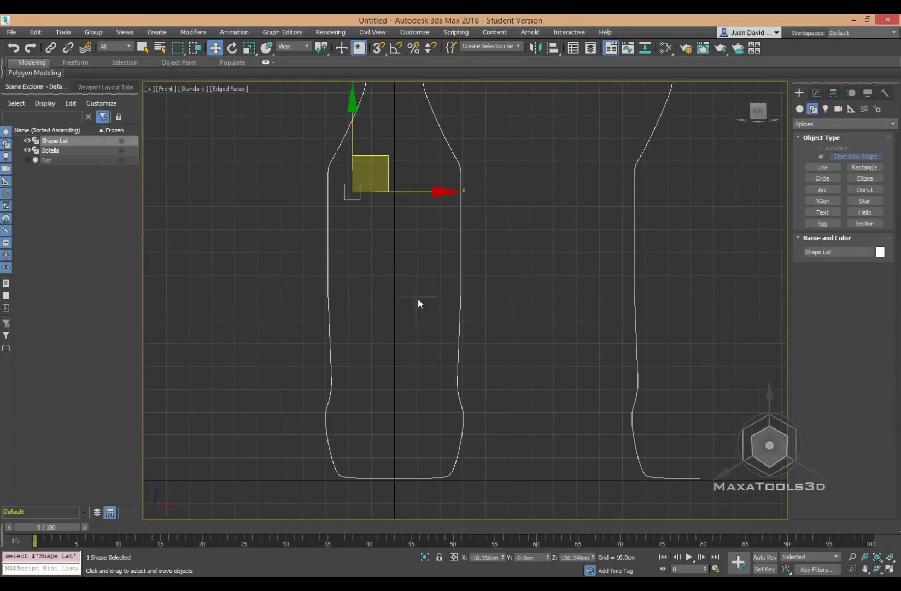
scroll(450, 371, "down", 2)
scroll(459, 345, "down", 1)
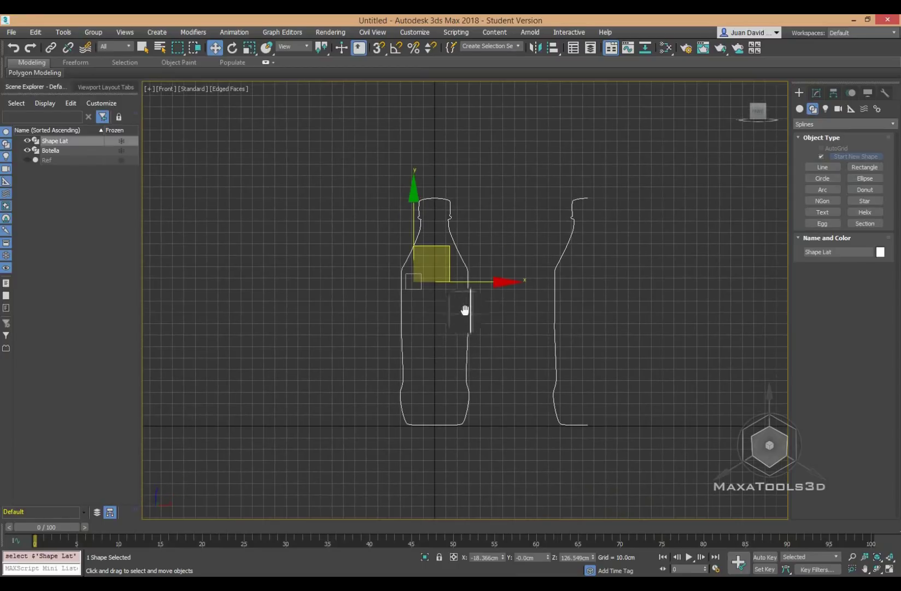
left_click(873, 170)
- Draw Rectangle001 around the bottle outline with a 150 cm length
left_click_drag(400, 233, 493, 420)
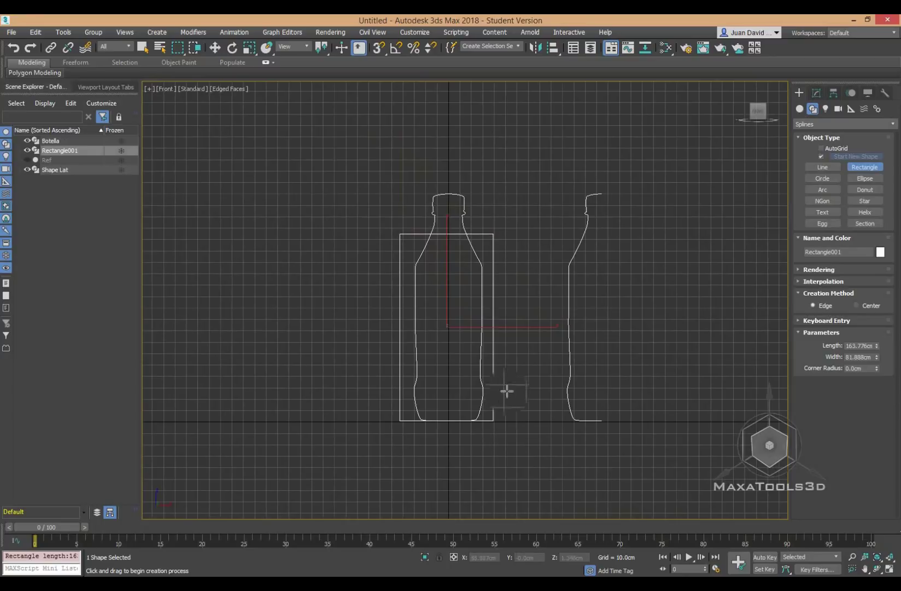
right_click(522, 186)
left_click(816, 93)
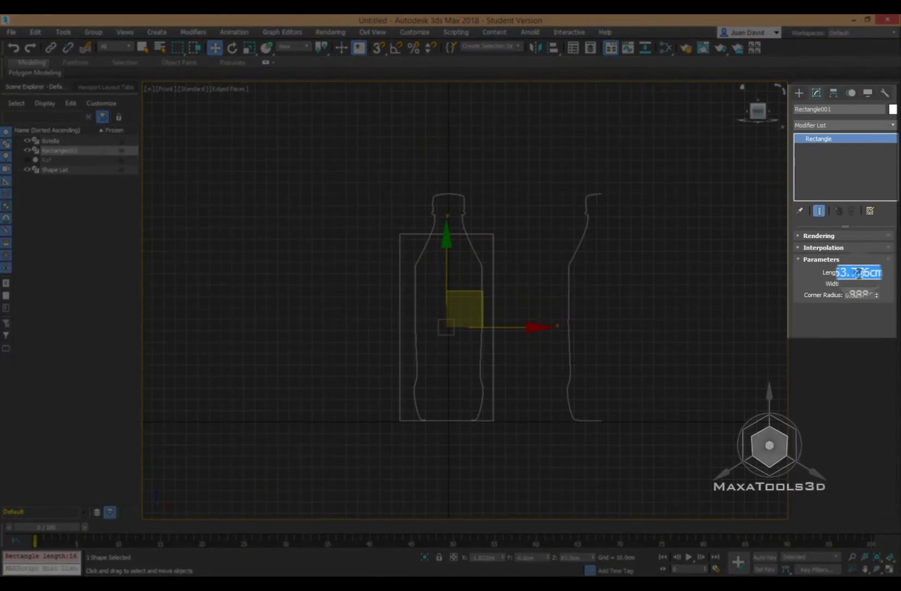
type("150")
key("Return")
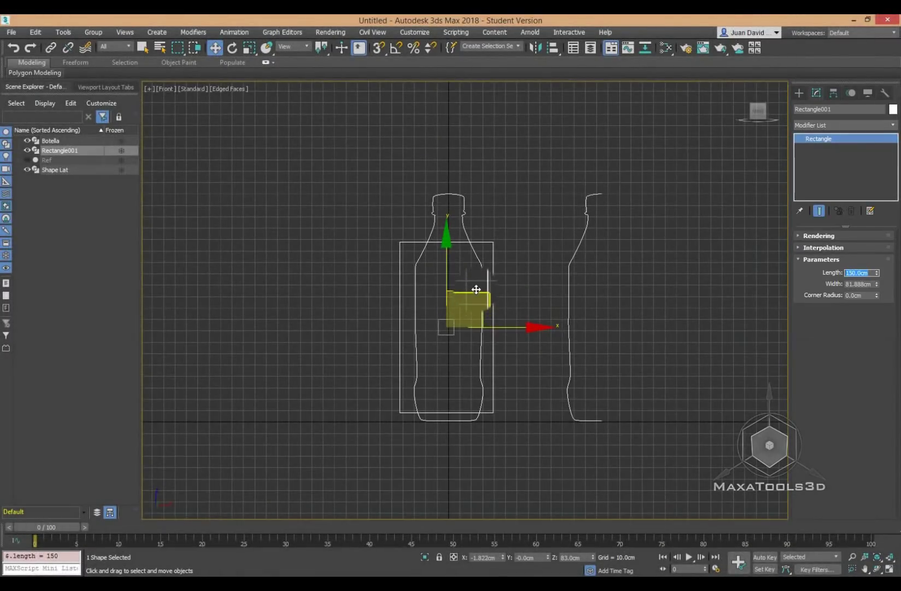
left_click_drag(469, 305, 477, 298)
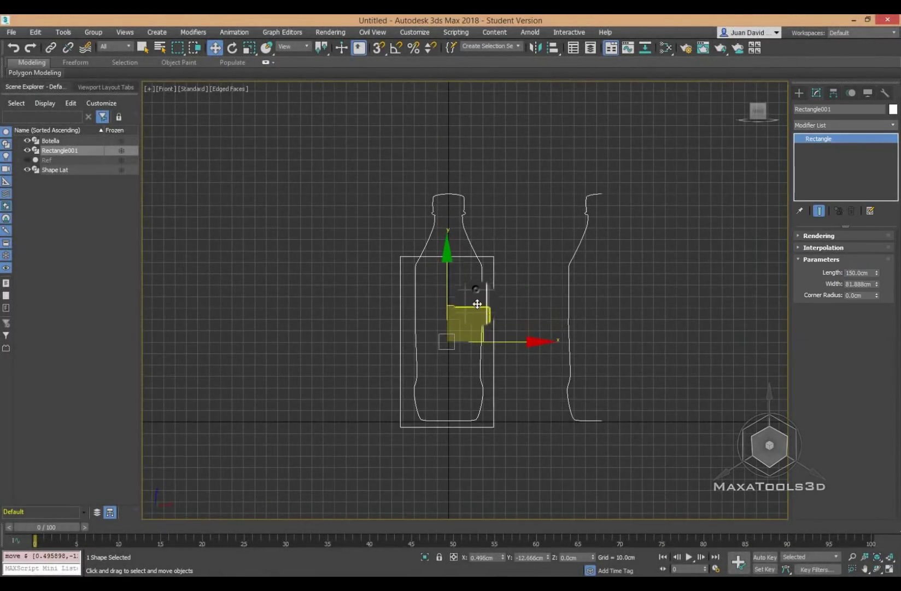
- Scale the Shape Lat bottle spline down and move it lower inside the rectangle
left_click(432, 218)
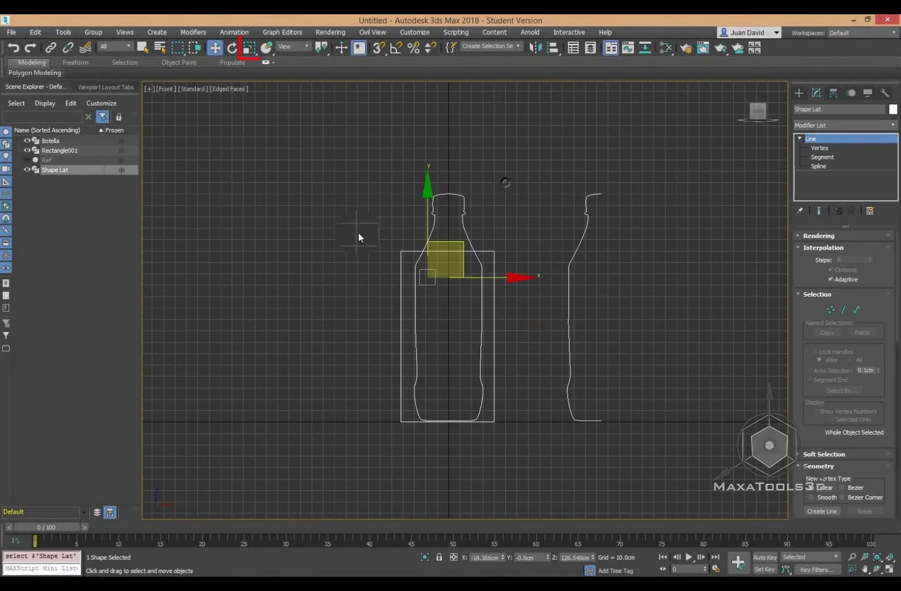
left_click(250, 48)
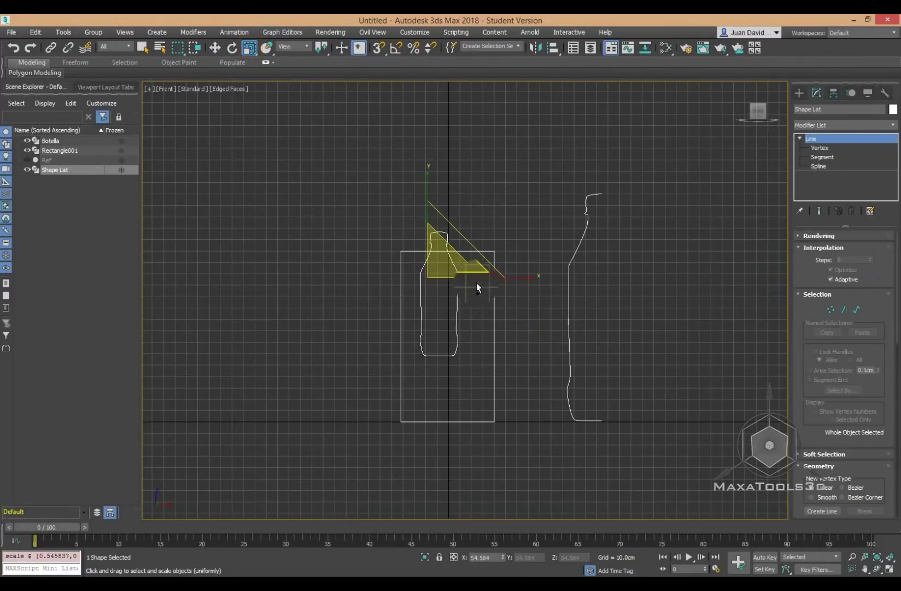
left_click(832, 169)
left_click(424, 229)
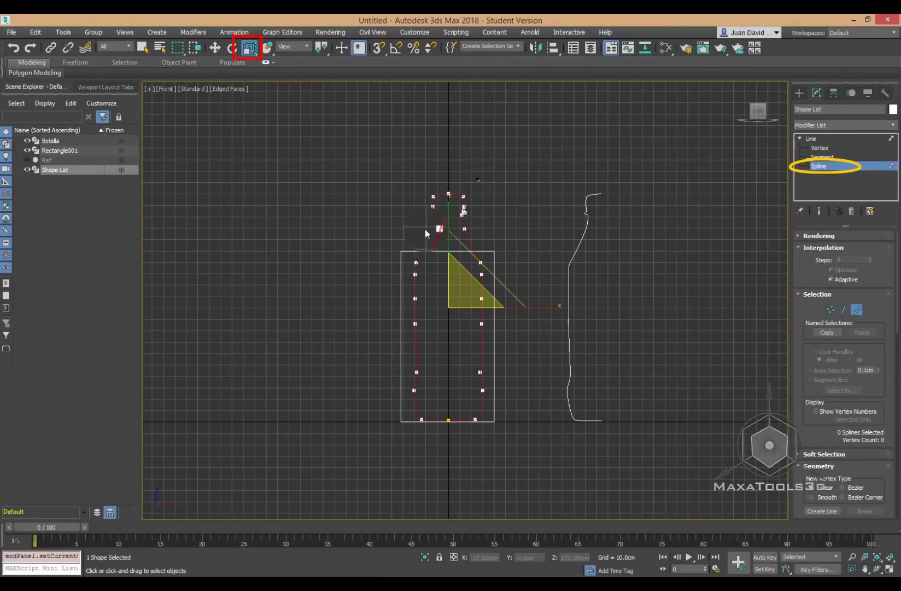
mouse_move(463, 291)
left_mouse_down()
mouse_move(468, 342)
mouse_move(470, 295)
left_mouse_up()
right_click(468, 236)
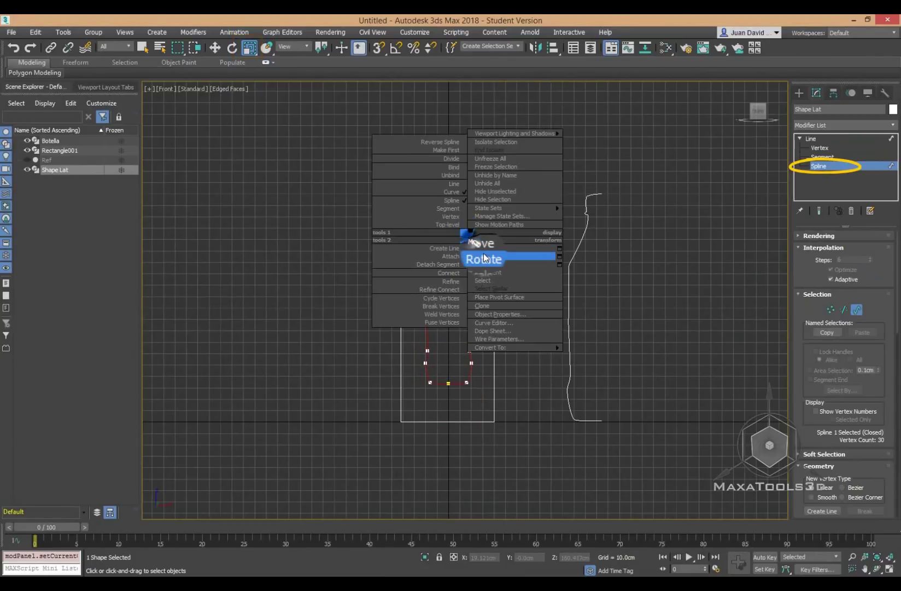
left_click(495, 250)
left_click_drag(450, 242, 449, 277)
- Raise the bottle outline slightly inside the rectangle and clear the selection
right_click(448, 273)
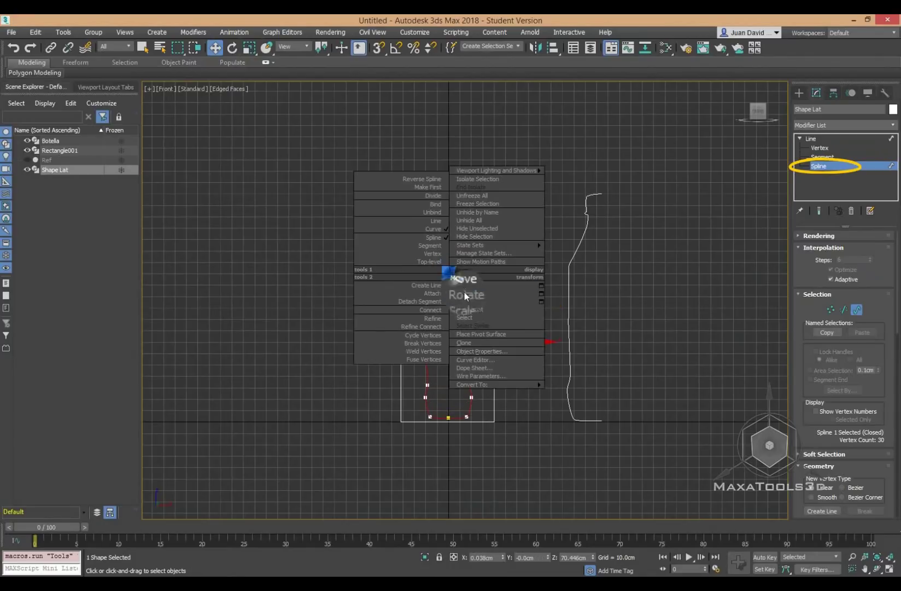
left_click(481, 302)
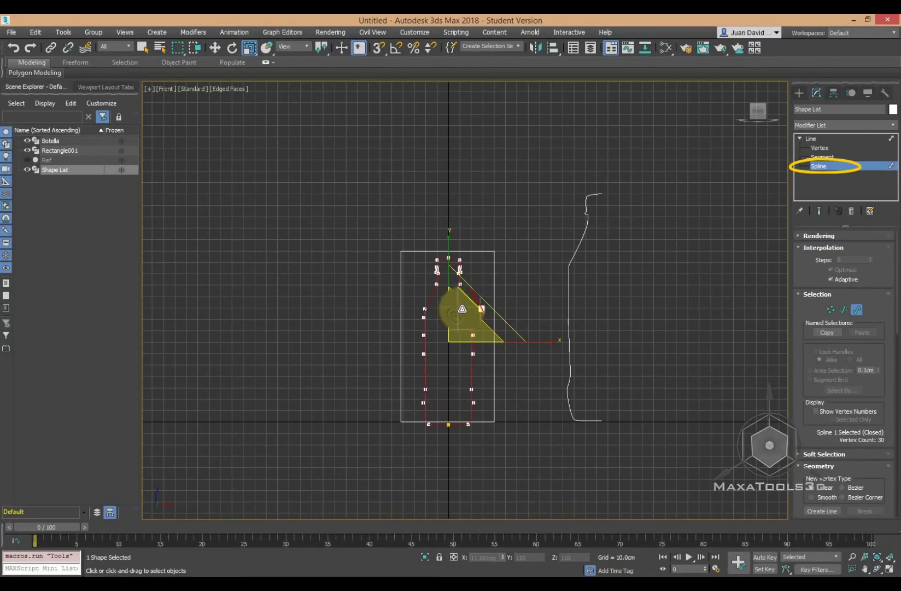
right_click(459, 306)
left_click(495, 315)
left_click_drag(450, 292, 449, 286)
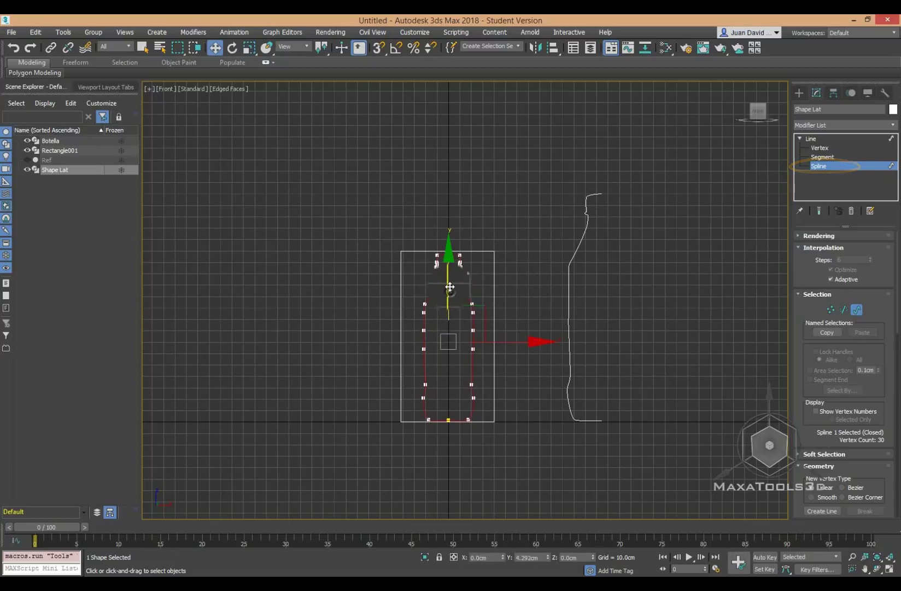
left_click(848, 139)
- Inspect the rectangle and nudge the bottle outline slightly upward
left_click(509, 238)
left_click(495, 263)
scroll(511, 196, "up", 2)
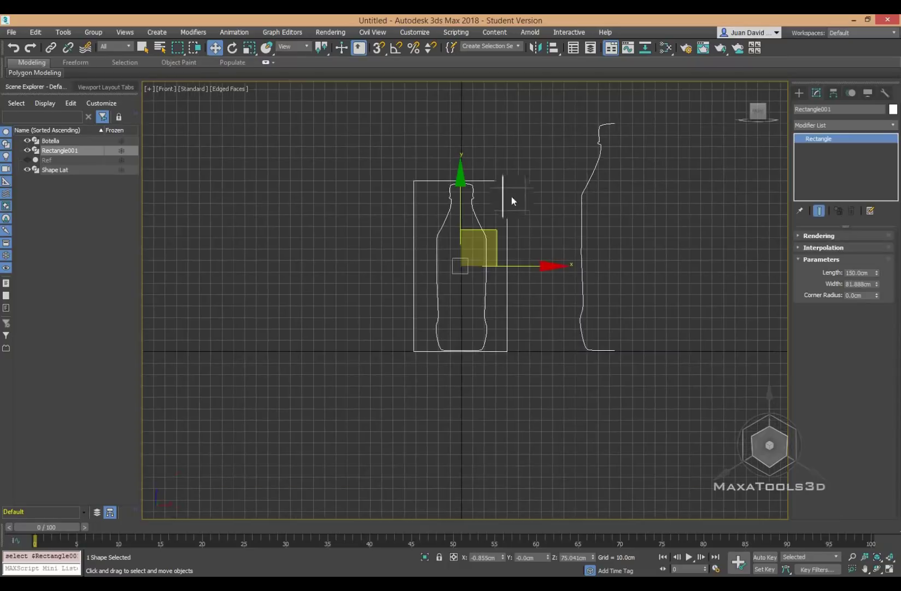
scroll(431, 365, "up", 3)
scroll(446, 336, "down", 2)
scroll(449, 340, "down", 1)
scroll(460, 343, "down", 1)
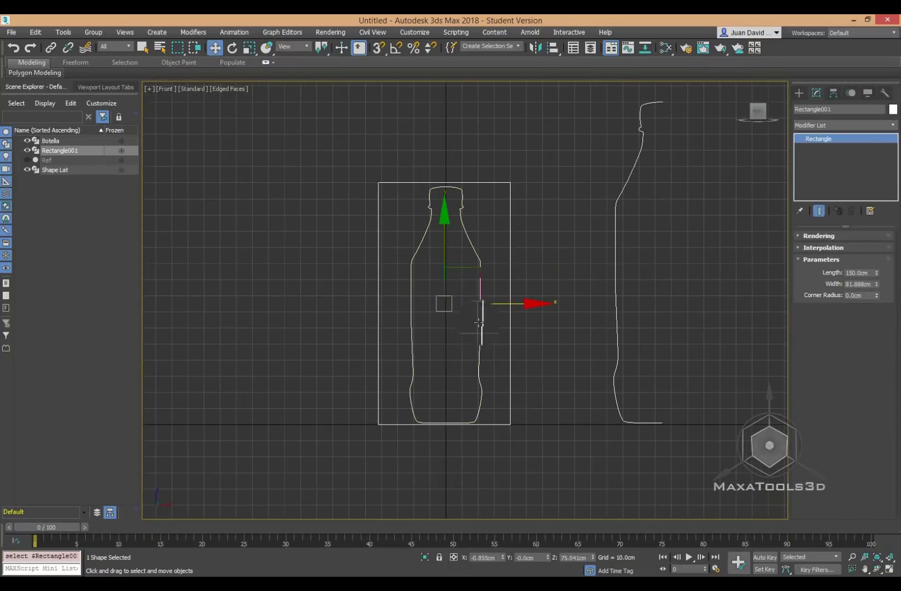
left_click(486, 352)
left_click(481, 353)
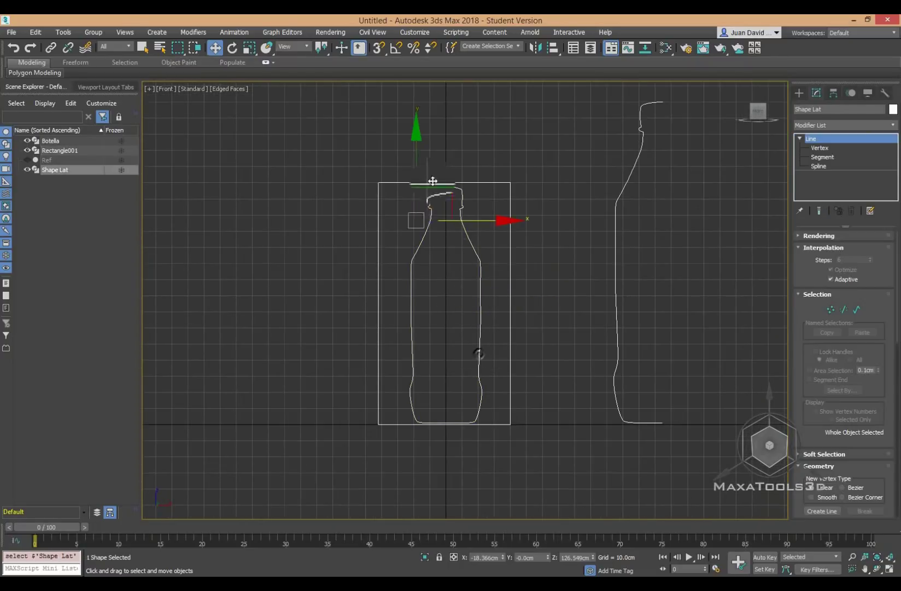
left_click_drag(416, 150, 415, 139)
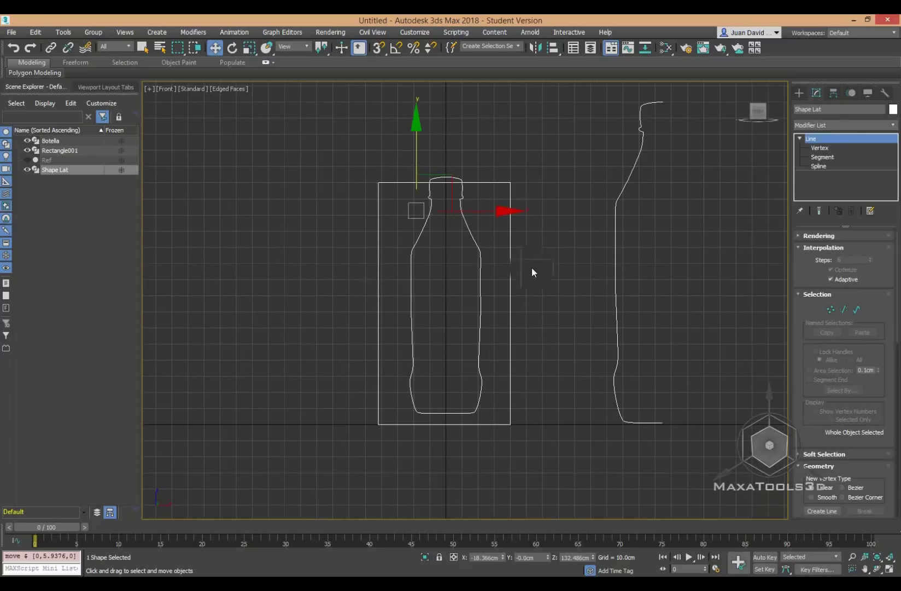
left_click(533, 191)
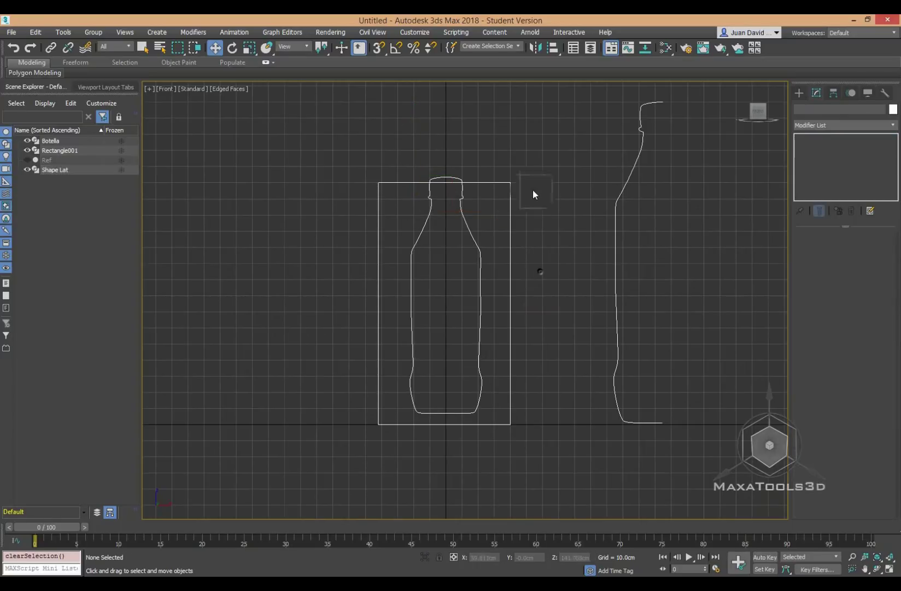
- Set Rectangle001's length to 160 cm, shift it down, and nudge the bottle lower
left_click(511, 219)
middle_click_drag(529, 233, 532, 242)
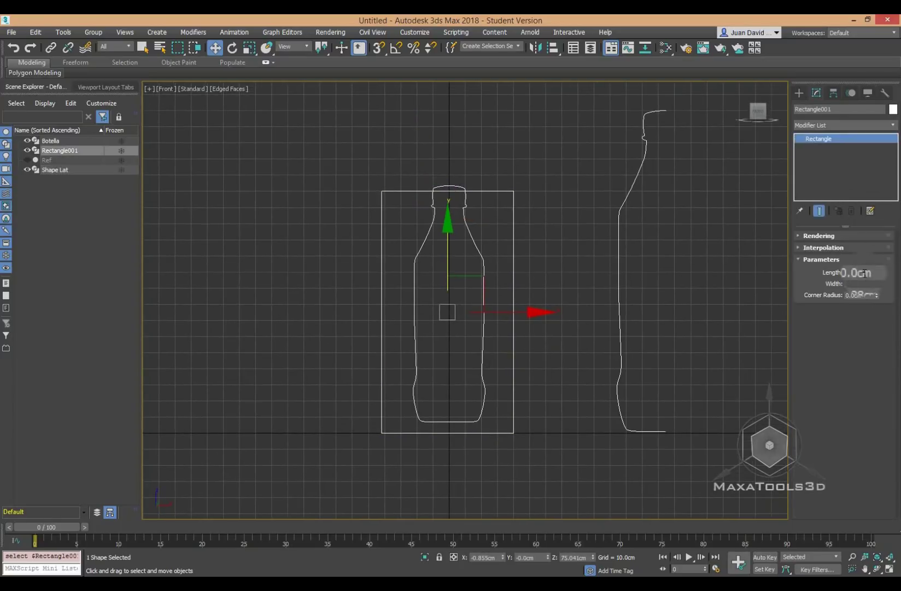
type("160")
key("Return")
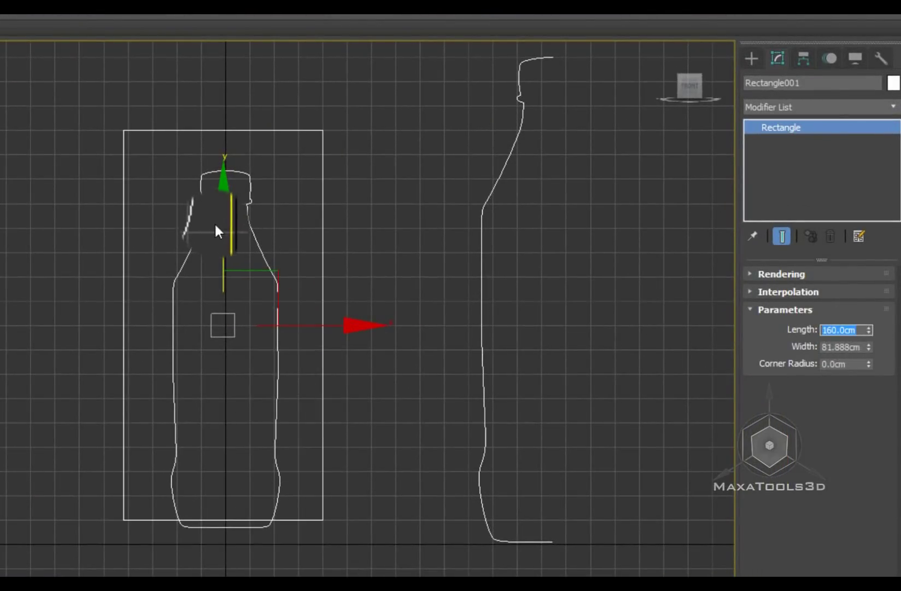
left_click_drag(227, 238, 223, 258)
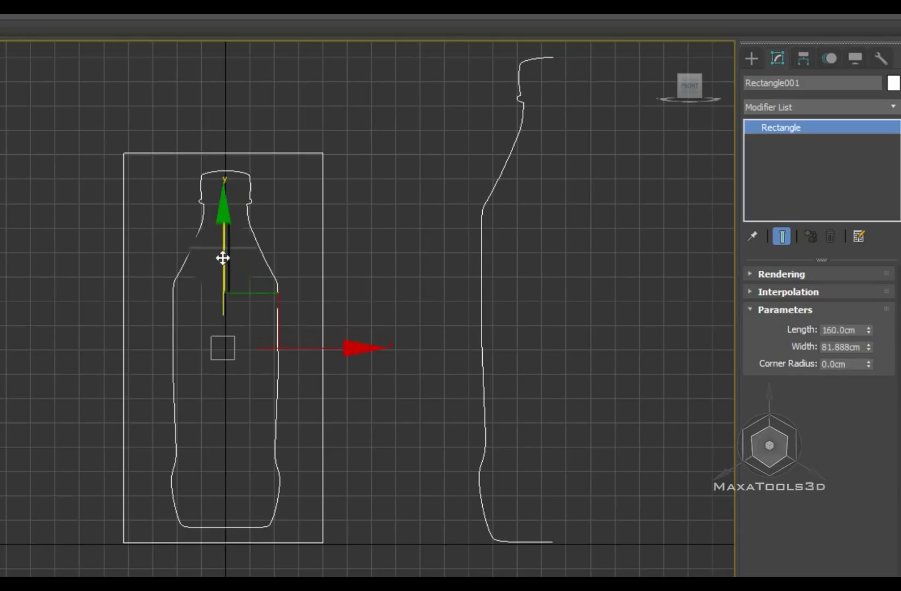
left_click(287, 199)
left_click(252, 215)
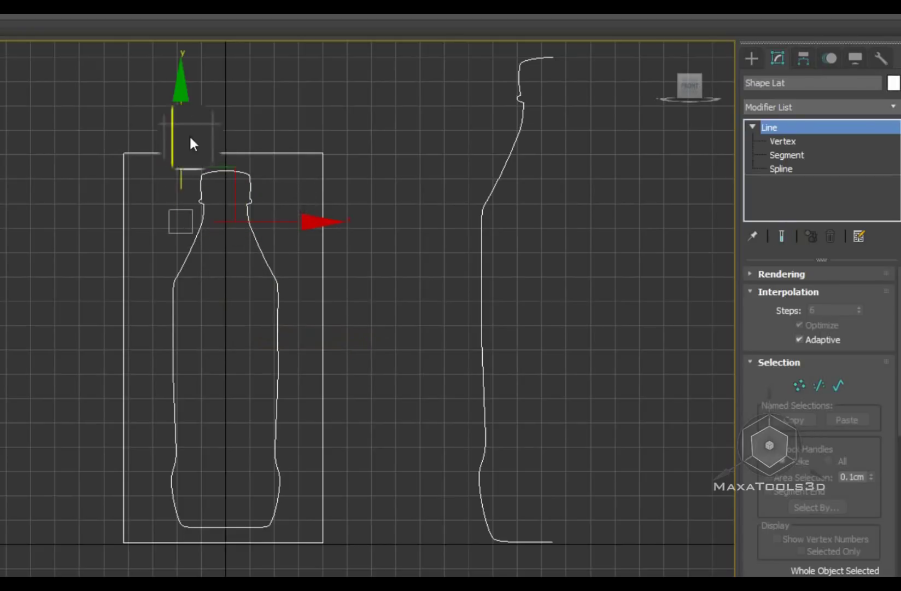
left_click_drag(177, 141, 169, 139)
left_click(295, 154)
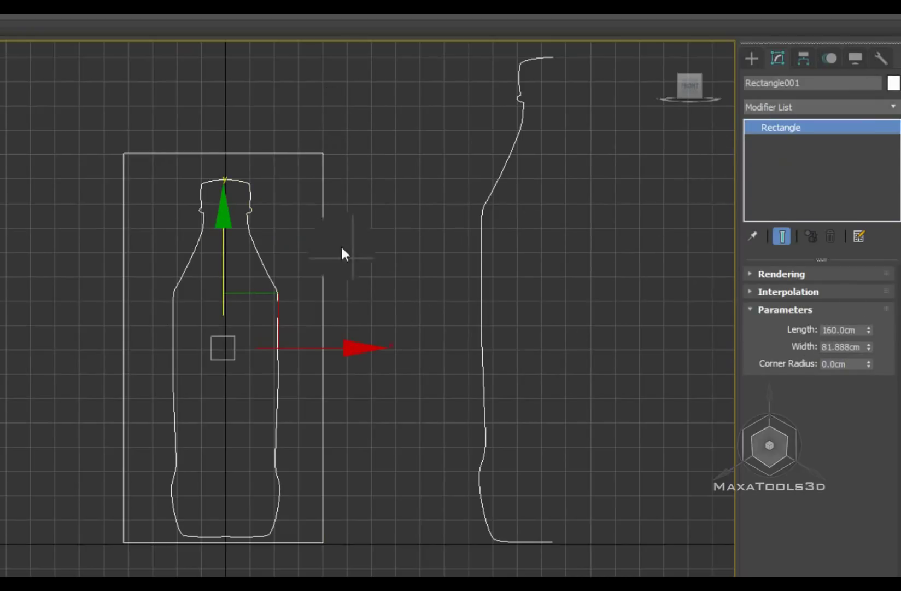
left_click(252, 262)
- Shrink the Shape Lat bottle spline and lower it to the rectangle's base
left_click(777, 169)
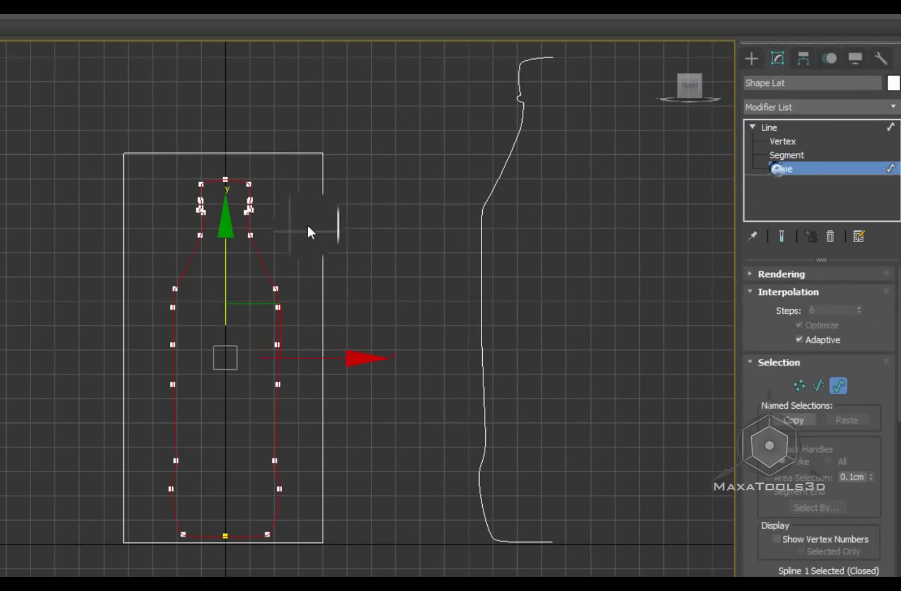
right_click(302, 298)
left_click(343, 345)
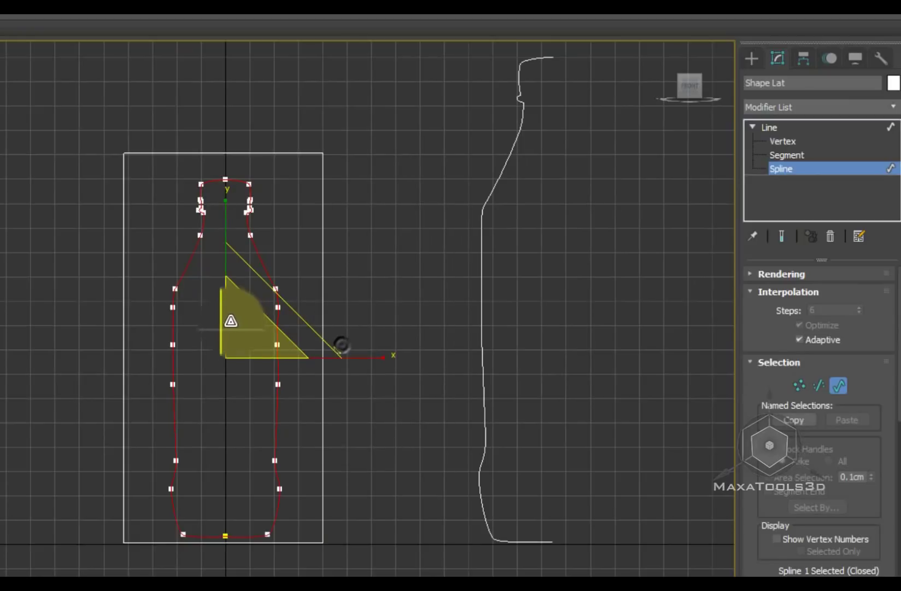
left_click_drag(231, 322, 233, 339)
right_click(238, 297)
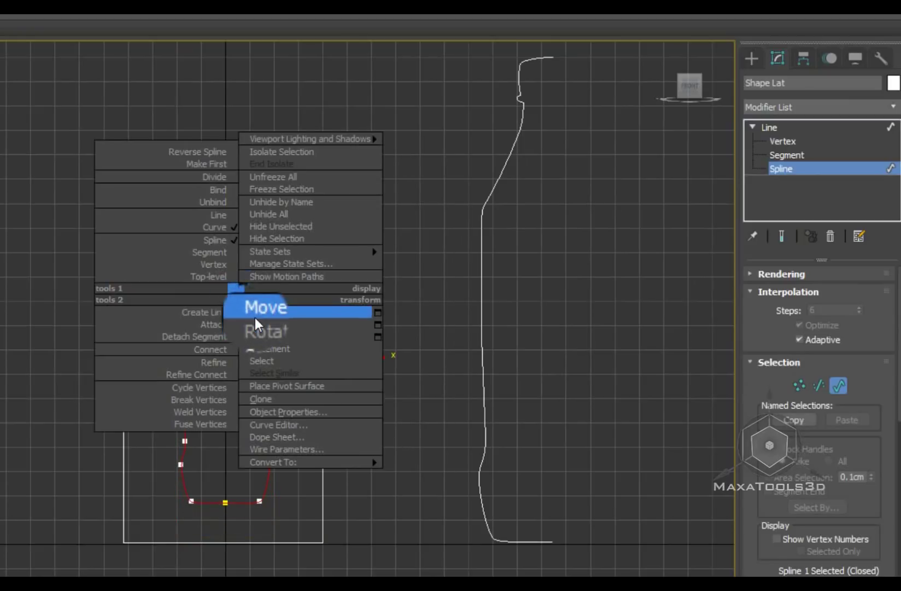
left_click(255, 315)
left_click_drag(231, 274, 224, 306)
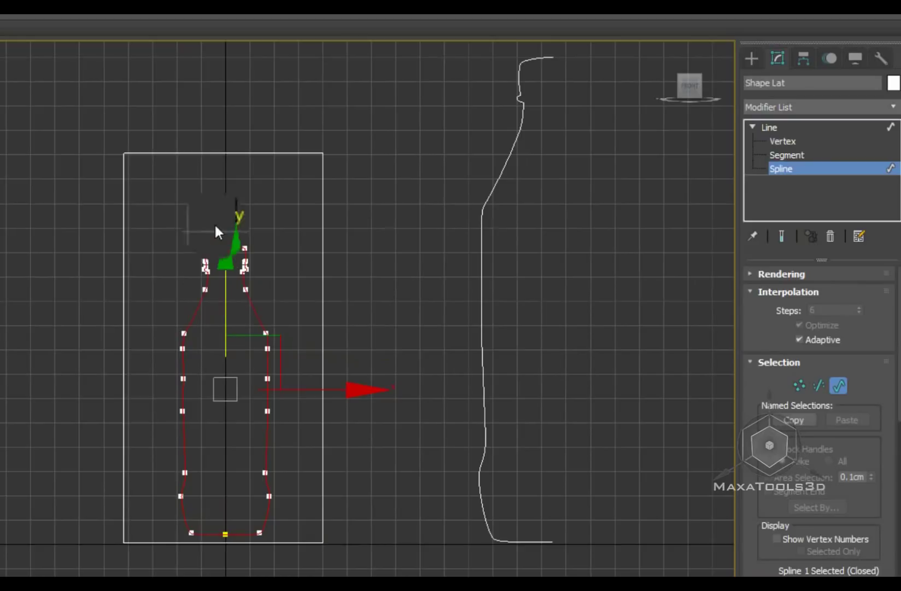
left_click(244, 218)
scroll(241, 189, "up", 4)
scroll(262, 193, "down", 2)
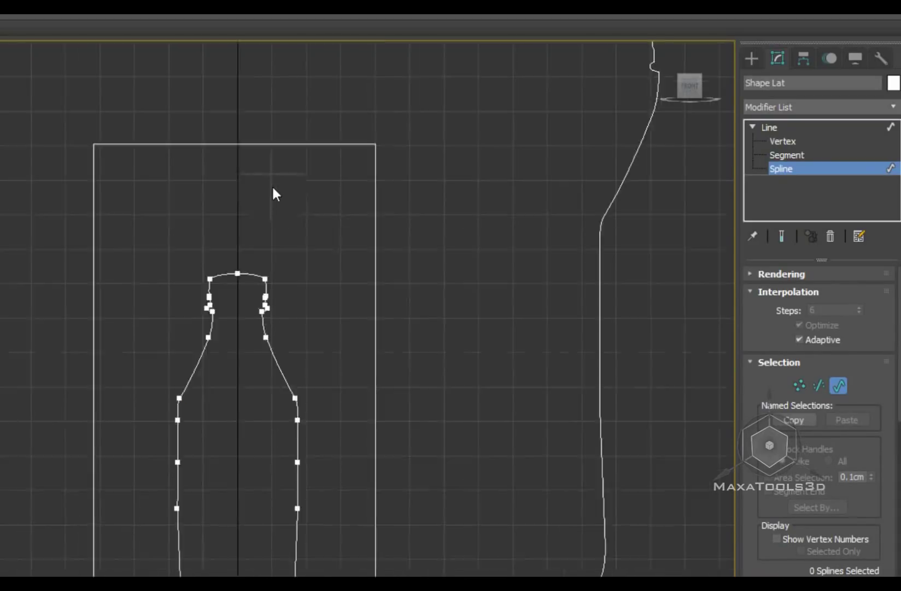
scroll(306, 257, "down", 3)
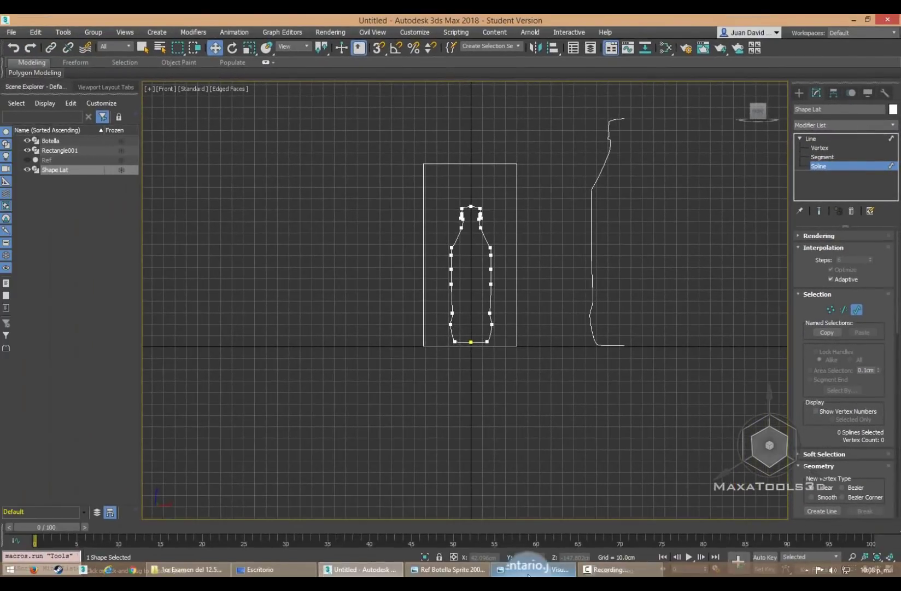
- Show Inventario.jpg and zoom onto the Edit Spline / Bevel Profile bottle cutout diagram
left_click(533, 569)
scroll(213, 170, "up", 5)
scroll(208, 181, "up", 2)
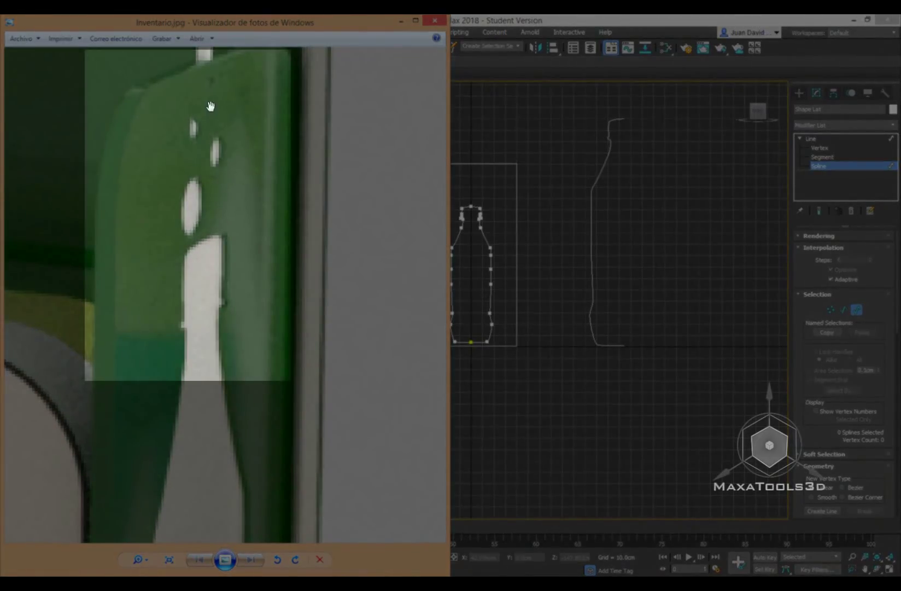
scroll(229, 197, "down", 3)
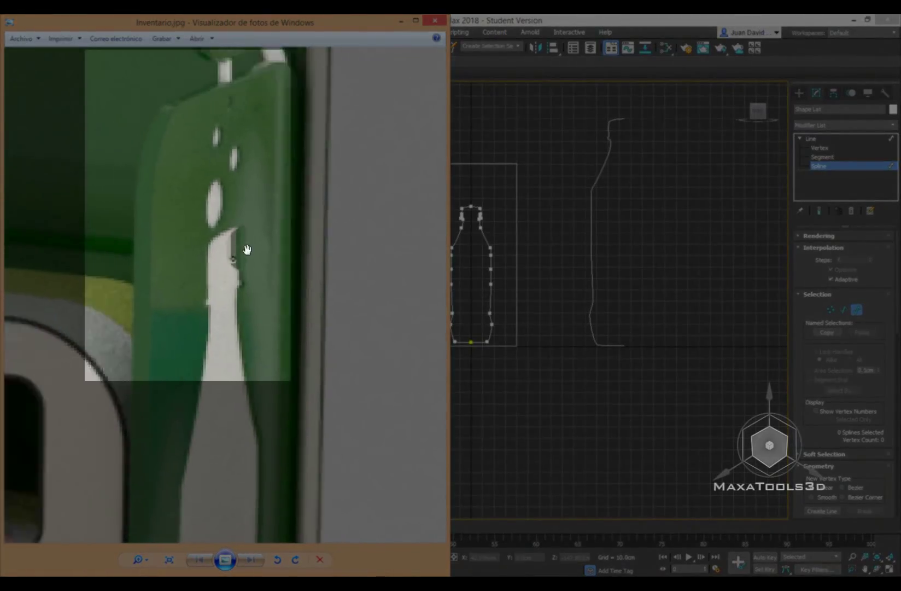
scroll(257, 273, "down", 2)
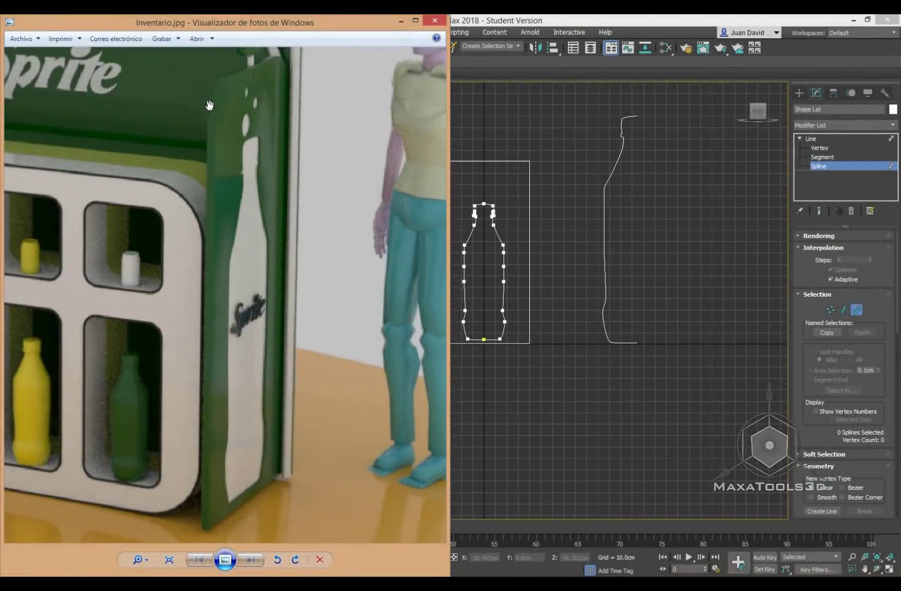
scroll(230, 99, "up", 3)
scroll(252, 98, "down", 5)
scroll(273, 246, "up", 2)
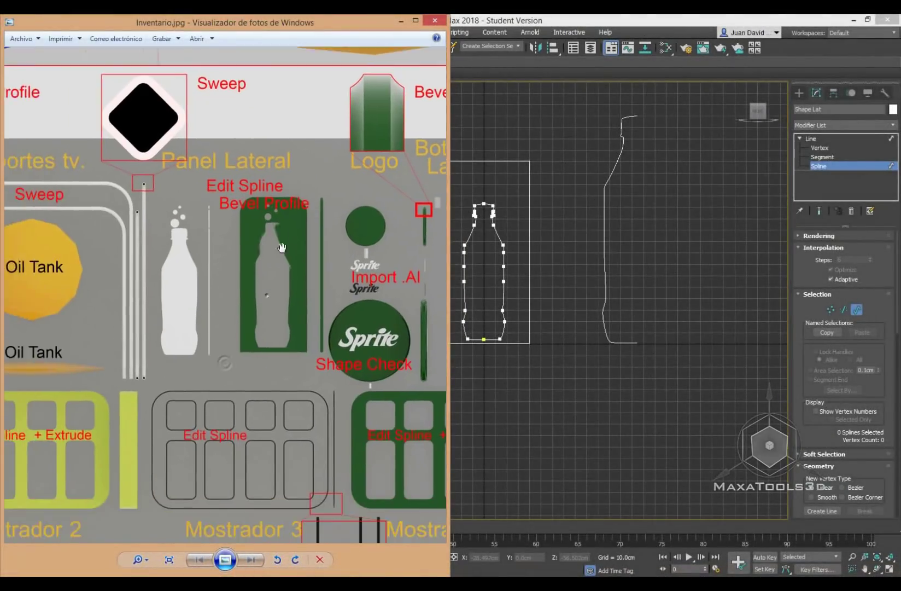
scroll(260, 203, "up", 3)
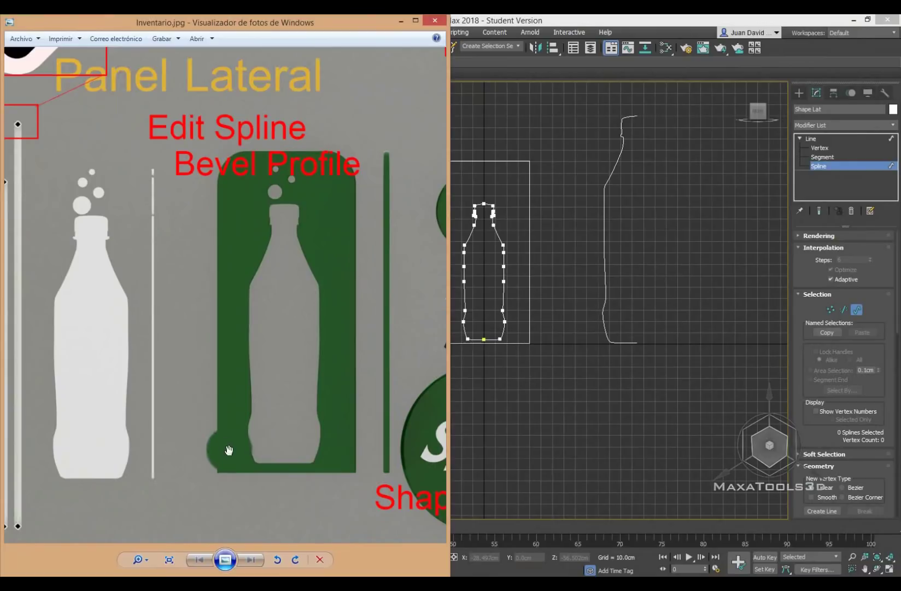
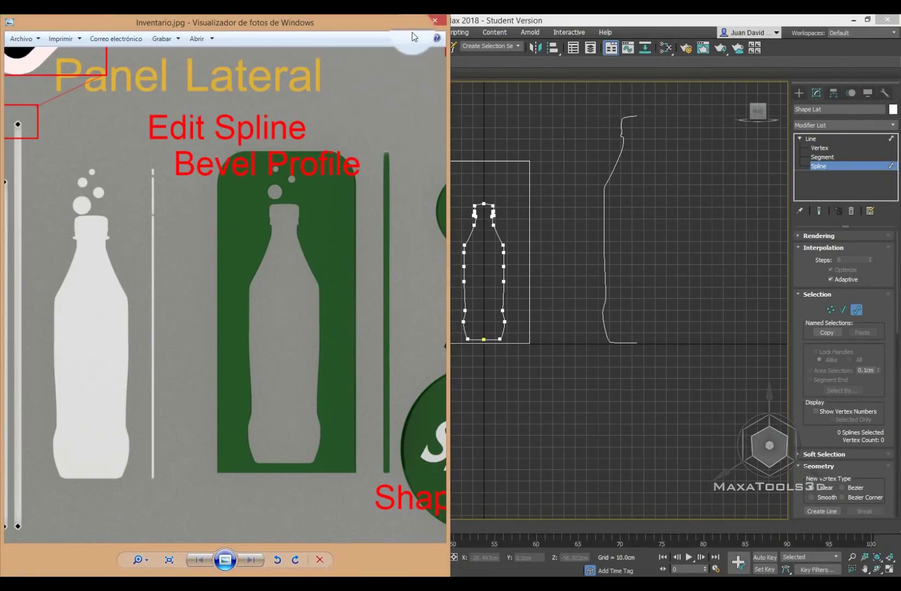
- Hide the reference image and set the panel rectangle's width to 60 cm
left_click(396, 23)
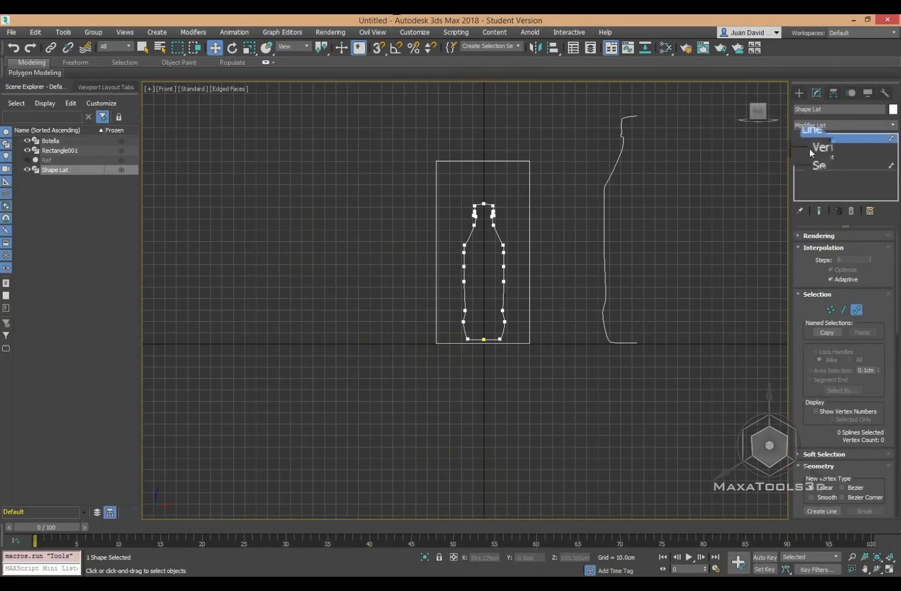
left_click(528, 150)
left_click_drag(455, 129, 478, 164)
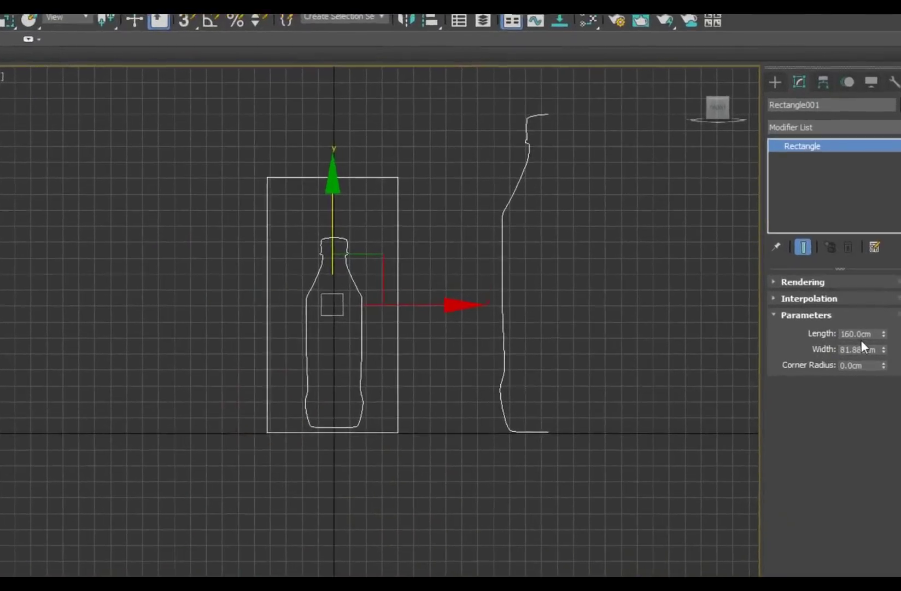
left_click(862, 334)
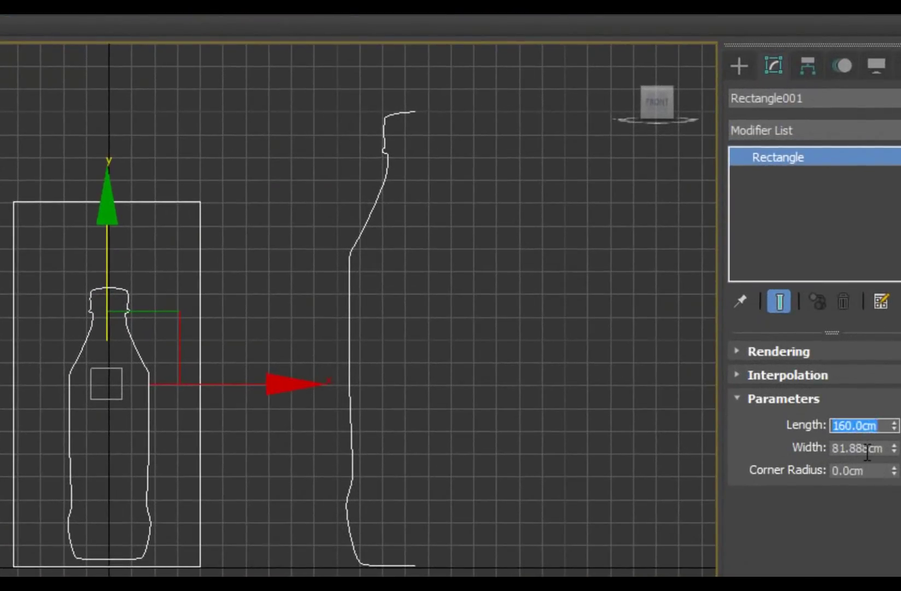
left_click(868, 450)
type("60")
key("Return")
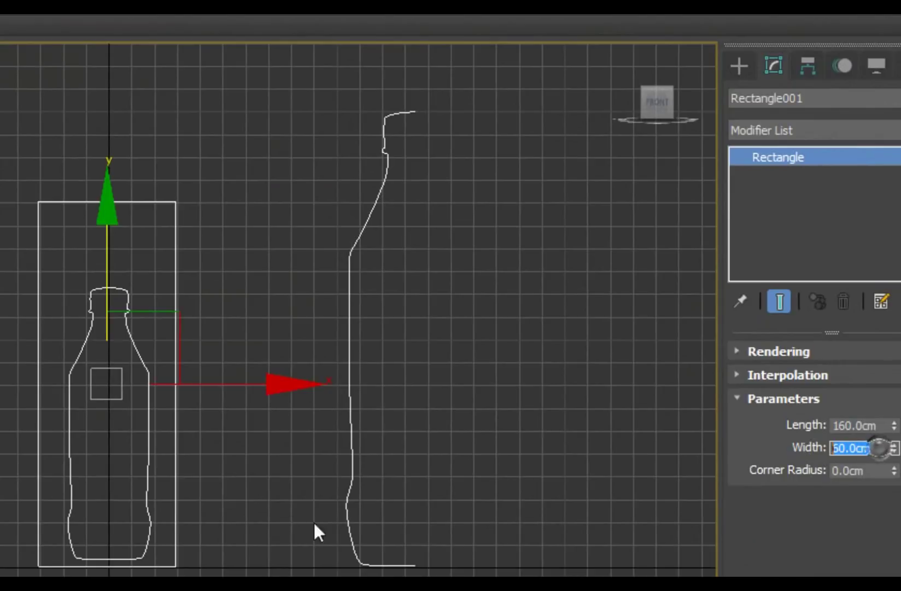
- Try a corner radius of about 9.8 cm against the reference, then reset it to 0
left_click(217, 226)
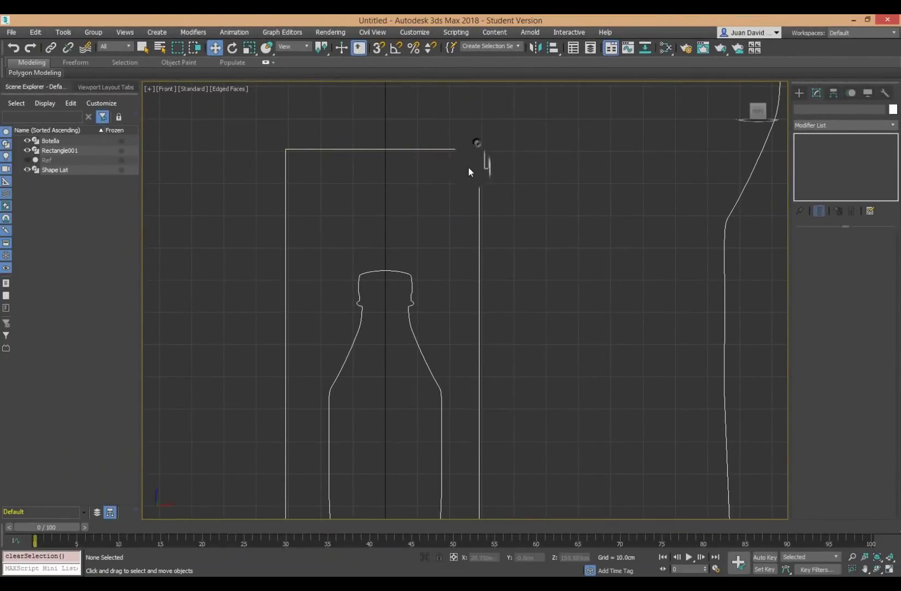
left_click(472, 148)
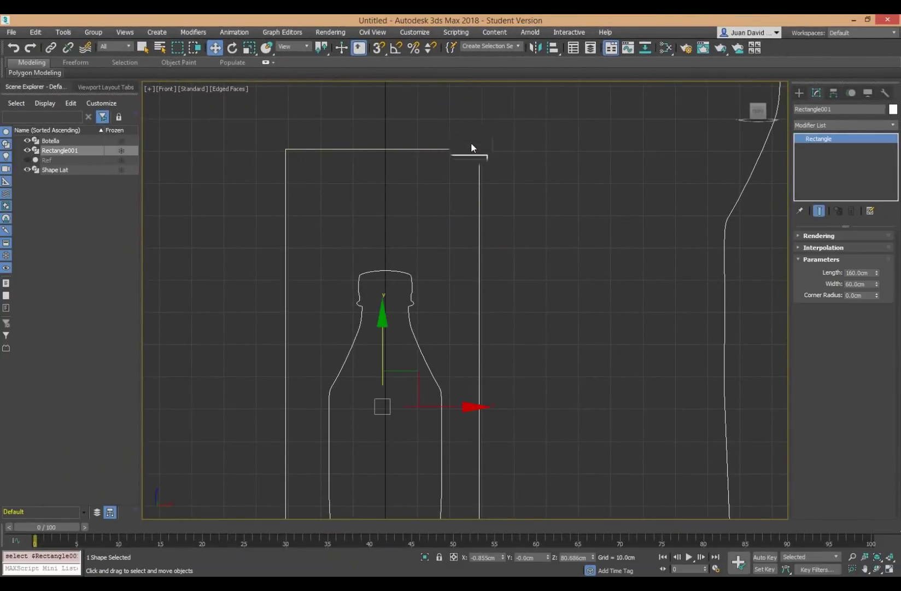
scroll(527, 153, "down", 5)
scroll(508, 321, "up", 5)
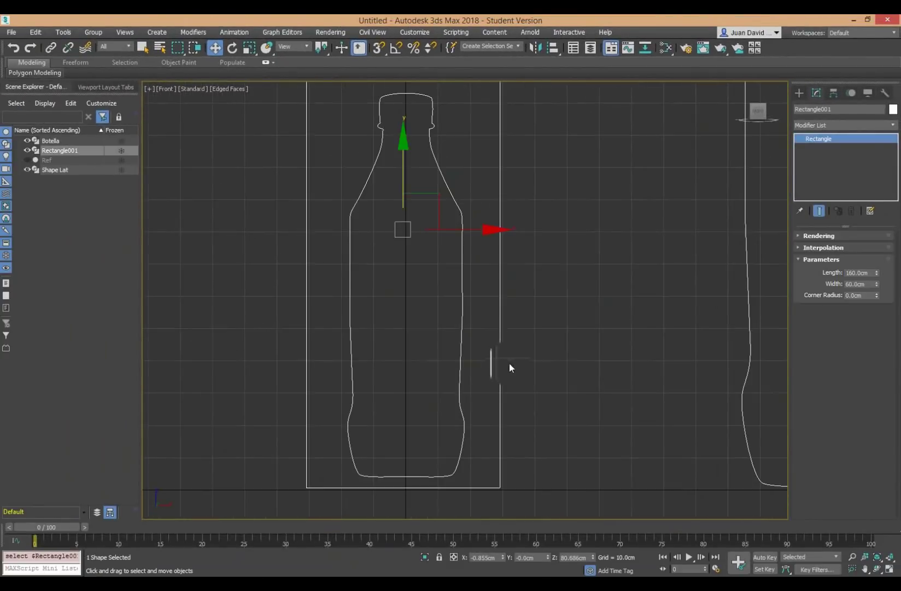
middle_click_drag(509, 367, 541, 316)
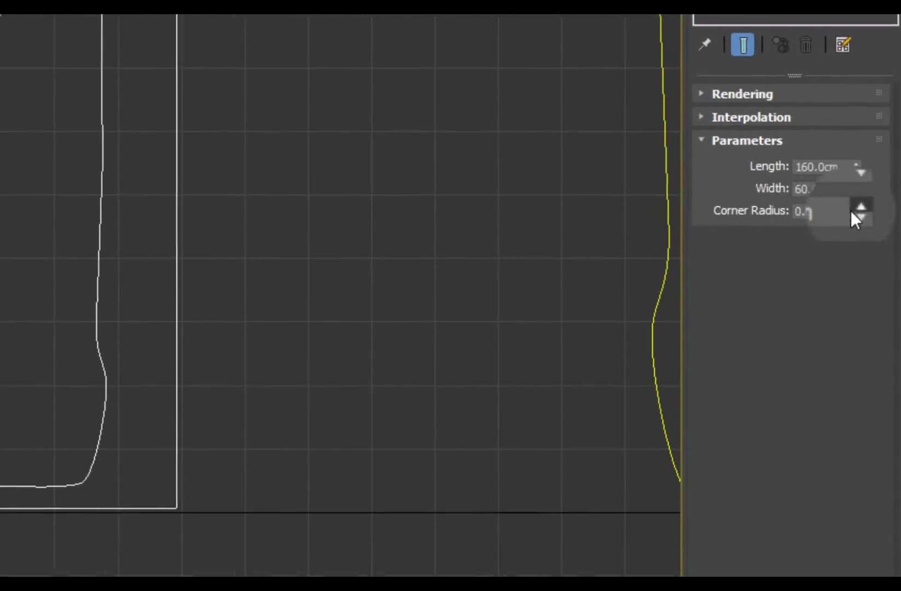
left_click_drag(878, 297, 877, 282)
left_click_drag(855, 210, 855, 186)
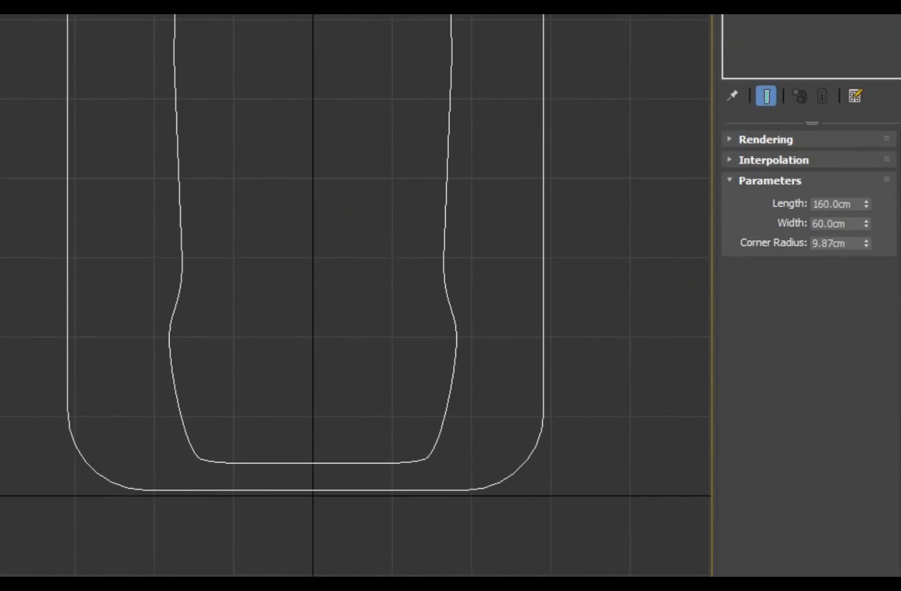
left_click(330, 550)
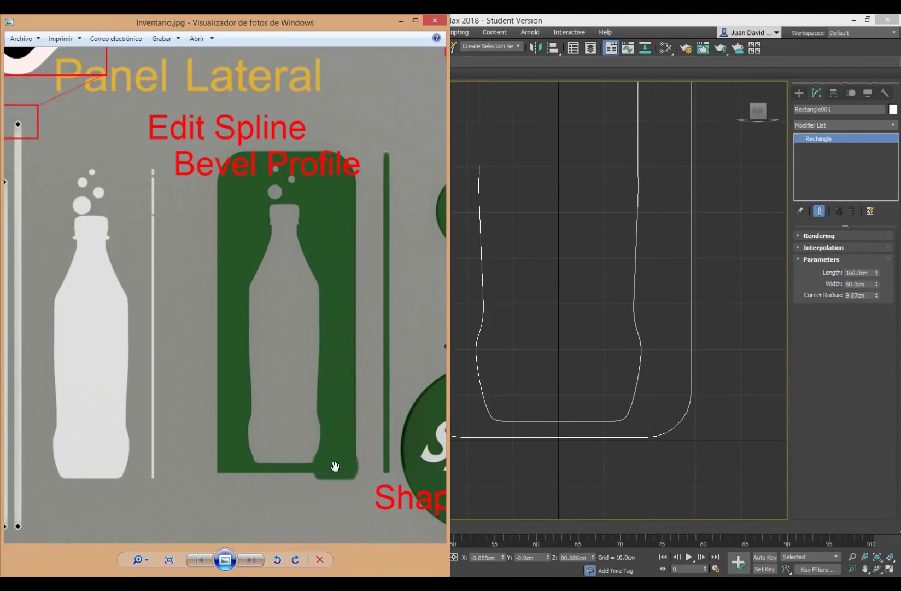
left_click(537, 416)
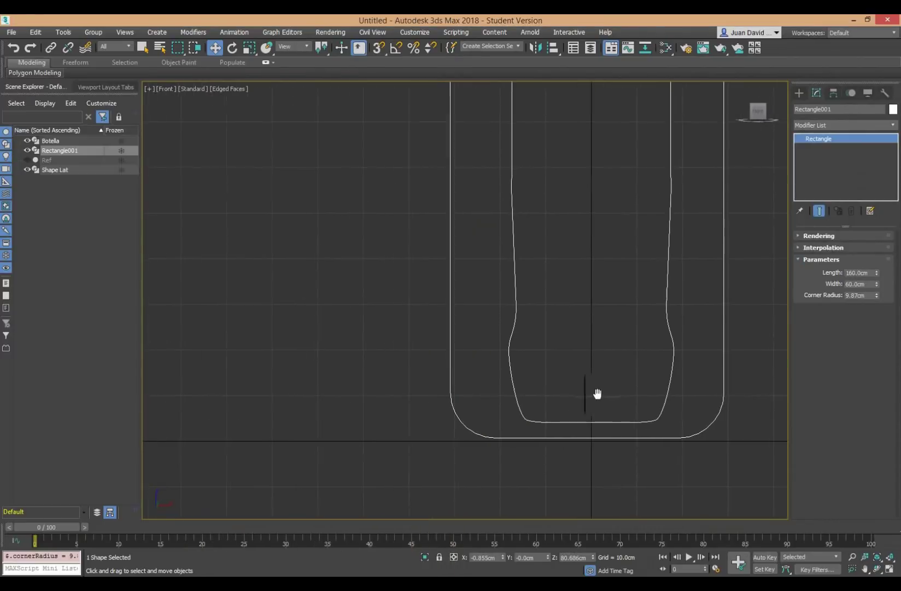
middle_click_drag(596, 395, 493, 439)
left_click_drag(874, 299, 874, 339)
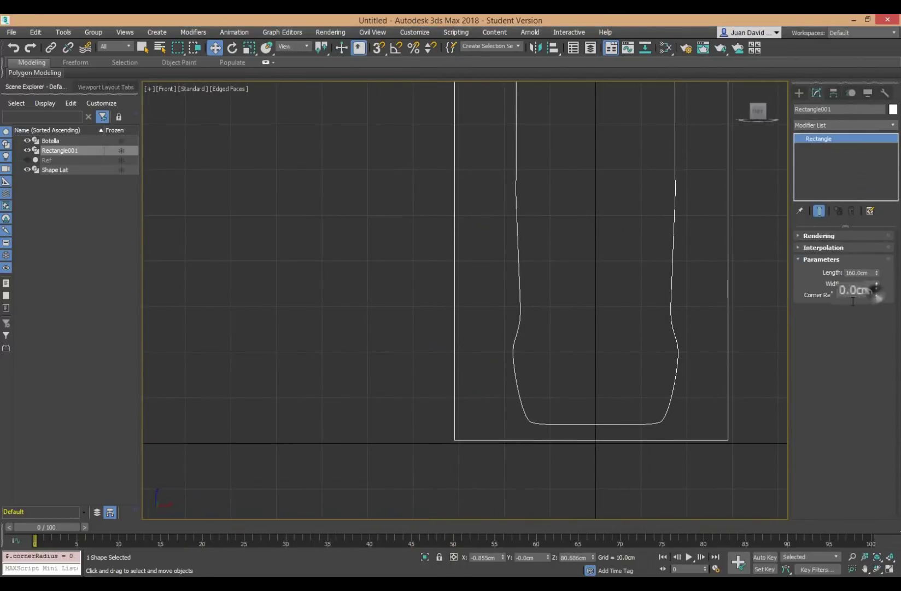
middle_click_drag(568, 353, 514, 393)
- Move the rectangle up and to the right with the gizmo
scroll(513, 393, "down", 2)
middle_click_drag(417, 458, 443, 465)
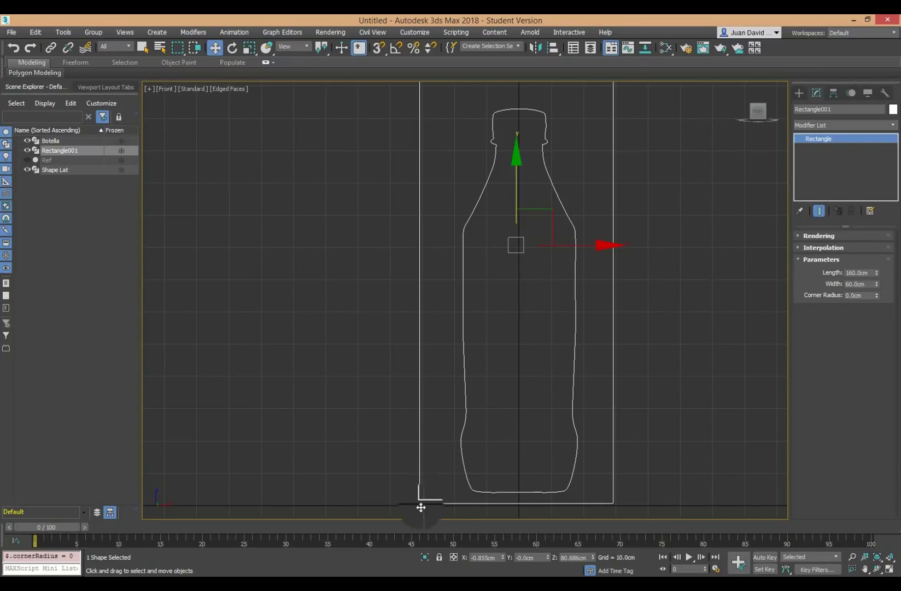
scroll(476, 400, "down", 3)
middle_click_drag(520, 350, 518, 344)
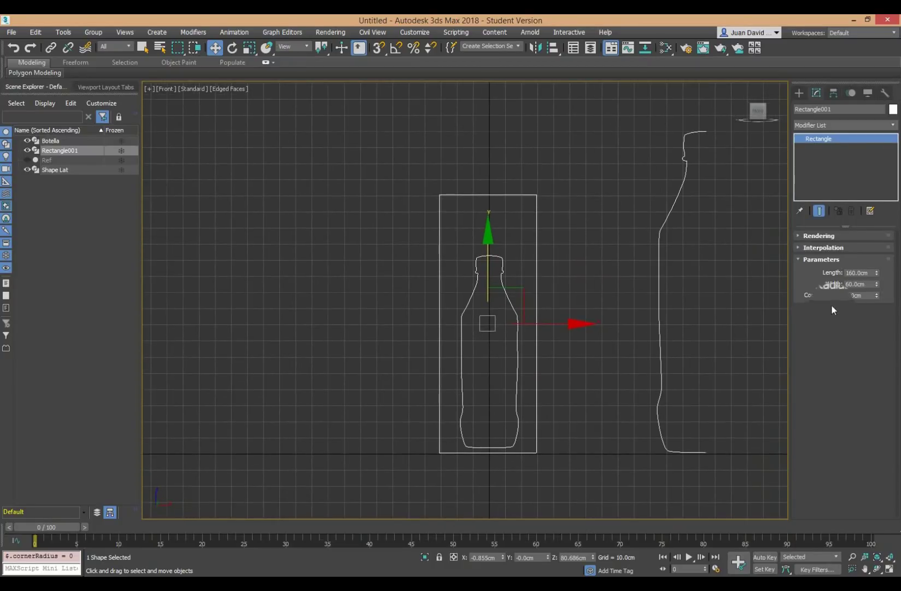
left_click(853, 295)
left_click(564, 187)
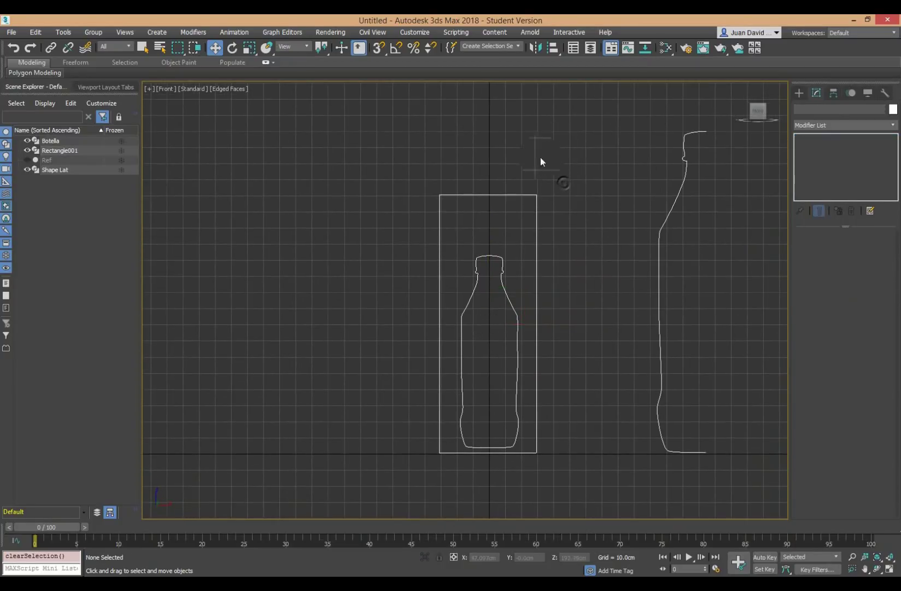
left_click_drag(540, 157, 414, 229)
mouse_move(524, 288)
left_mouse_down()
mouse_move(634, 214)
mouse_move(619, 215)
mouse_move(531, 287)
left_mouse_up()
- Inspect the Botella profile's Line sub-object levels, then return to its top level
left_click(687, 165)
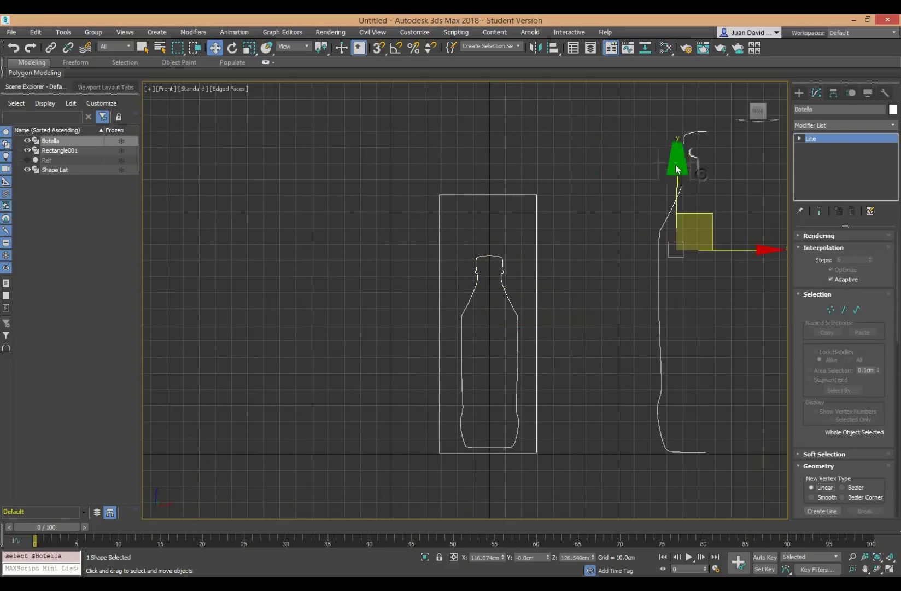
left_click(801, 138)
left_click(818, 165)
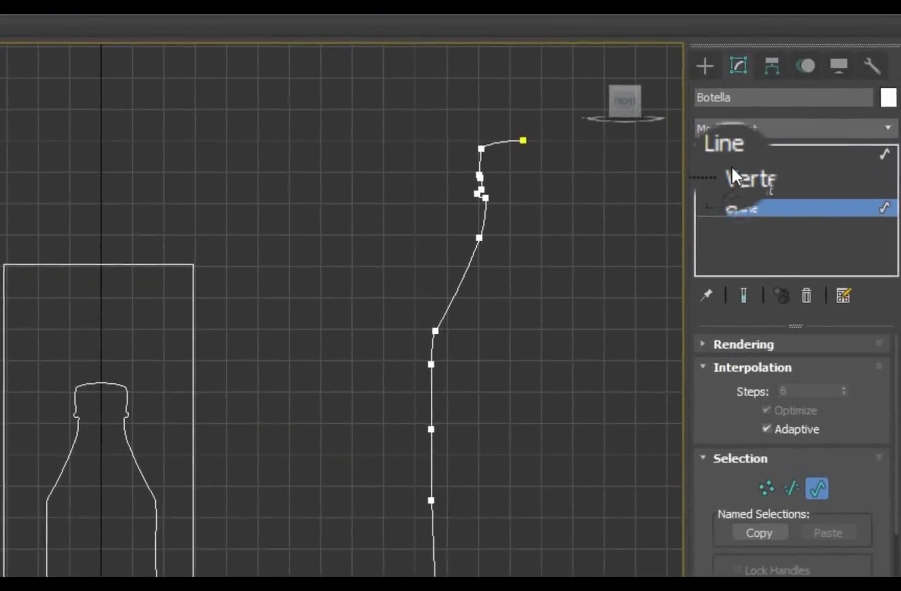
left_click(680, 164)
left_click(648, 163)
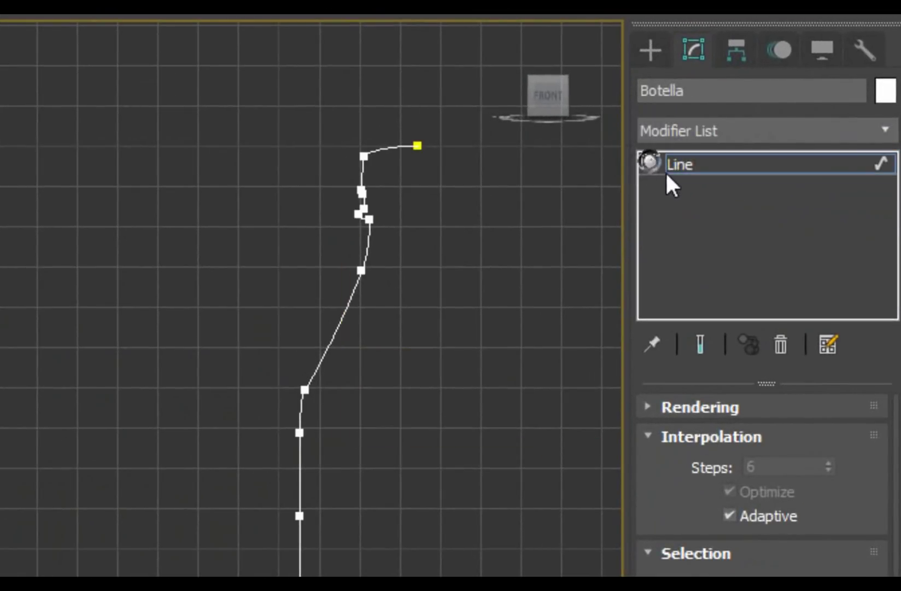
left_click(126, 224)
left_click(652, 163)
- Browse the spline shape types: Circle, Ellipse, Arc, Donut and NGon, then clear the selection
left_click(651, 50)
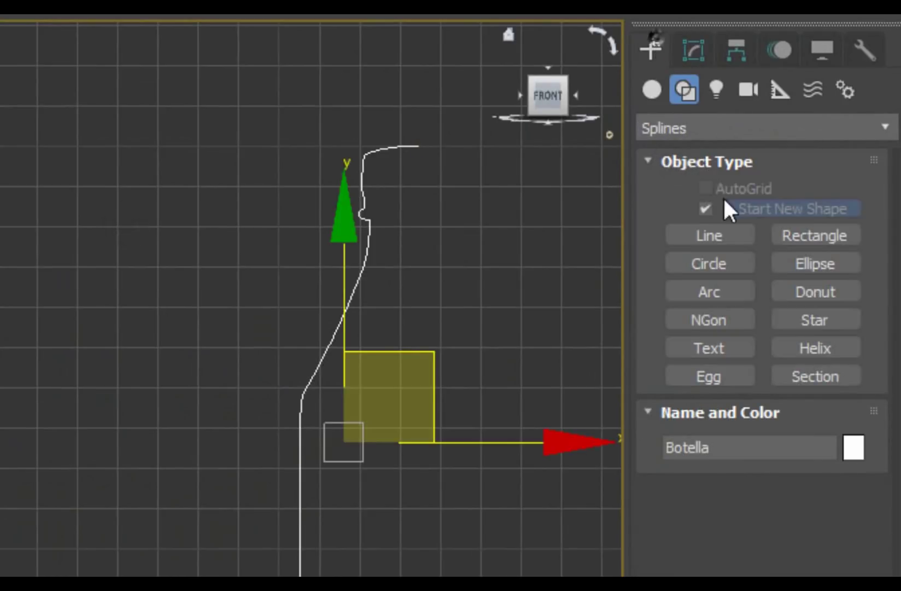
left_click(729, 267)
left_click(801, 262)
left_click(747, 295)
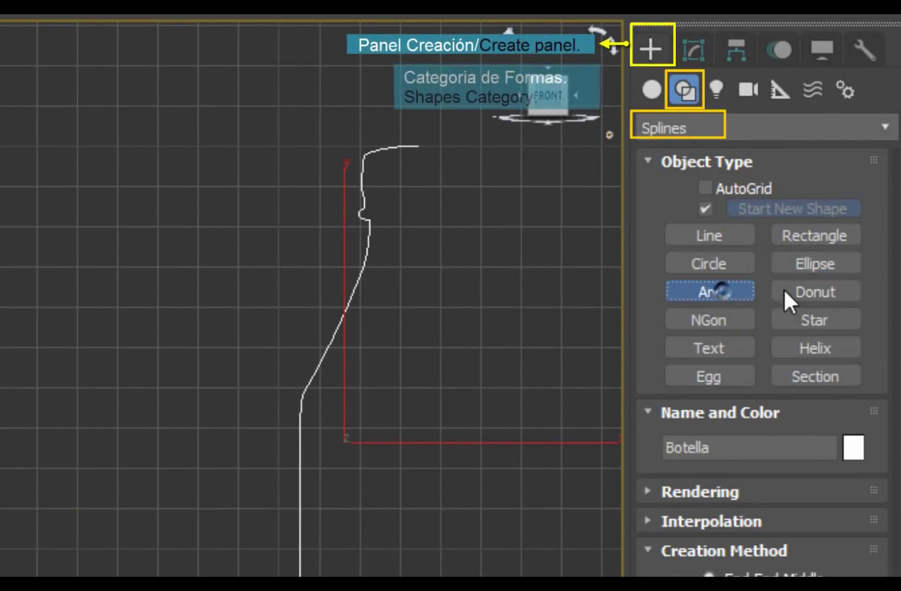
left_click(785, 299)
left_click(723, 322)
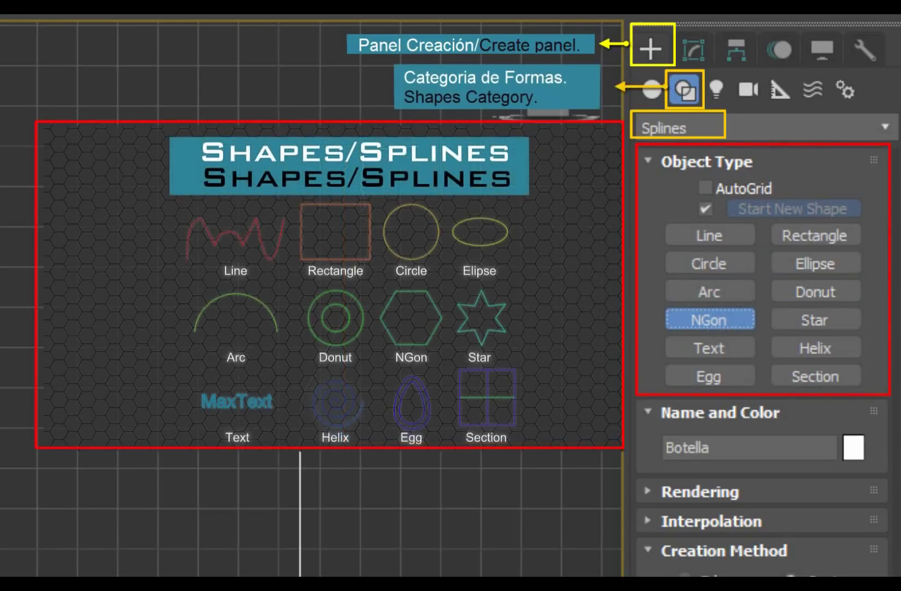
left_click(681, 50)
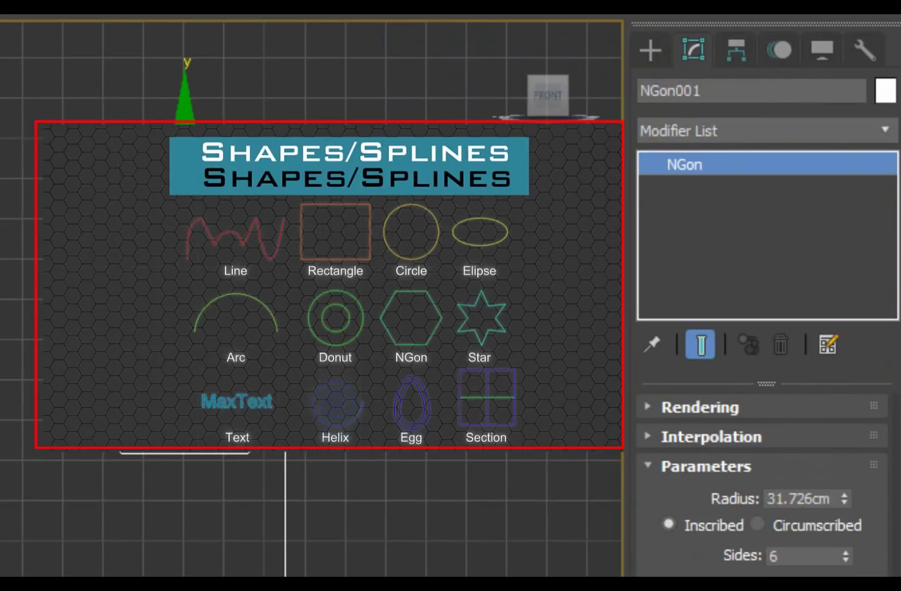
key("ctrl+d")
- Add an Edit Spline modifier to Rectangle001 and expand its sub-object levels
left_click(7, 447)
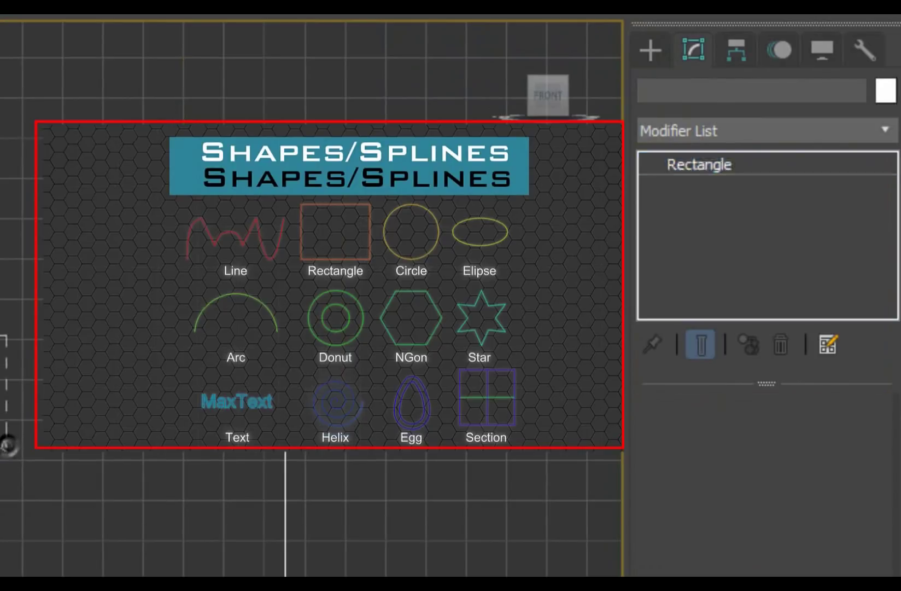
left_click(724, 130)
key("e")
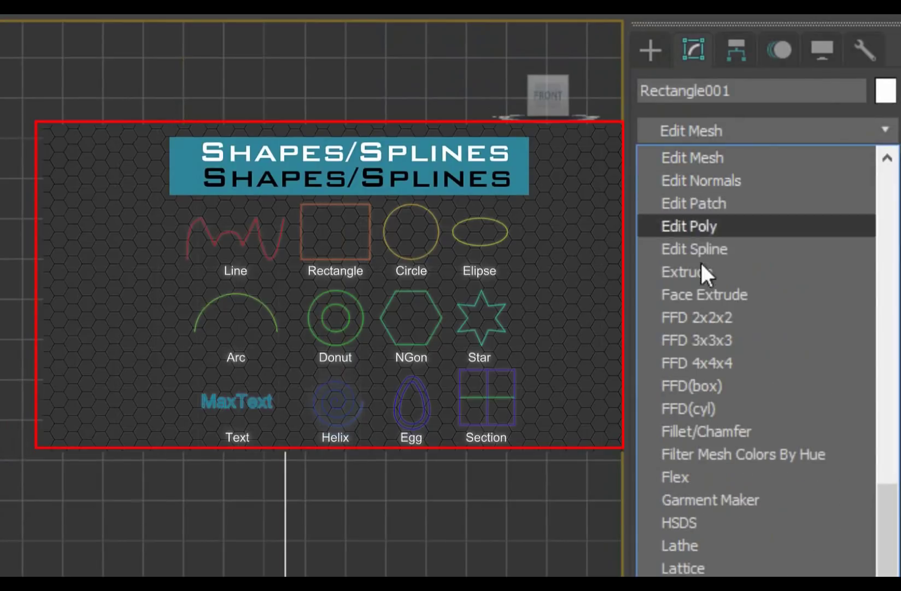
left_click(734, 249)
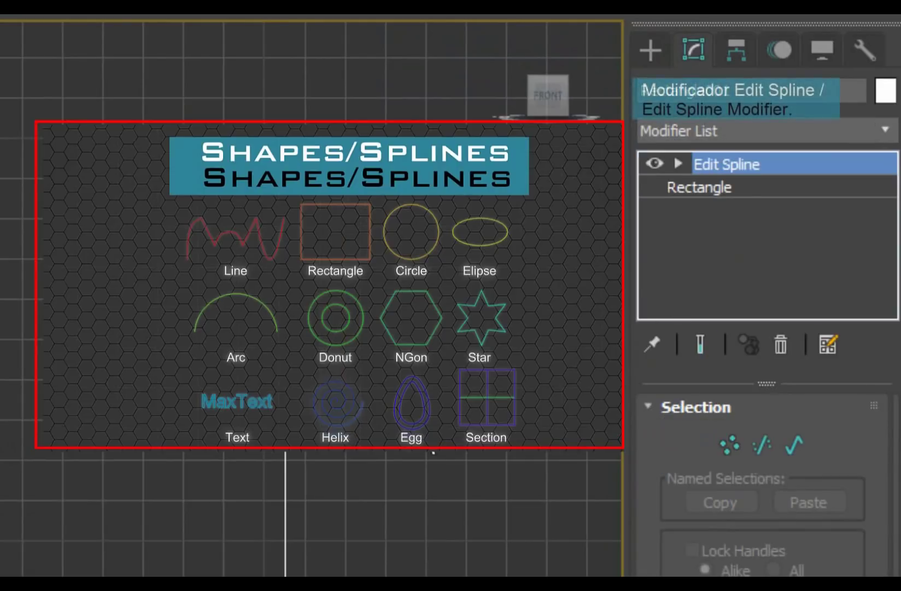
left_click(674, 164)
- At vertex level, trial a 12.8 cm fillet on the top-left corner, then undo it
left_click(721, 183)
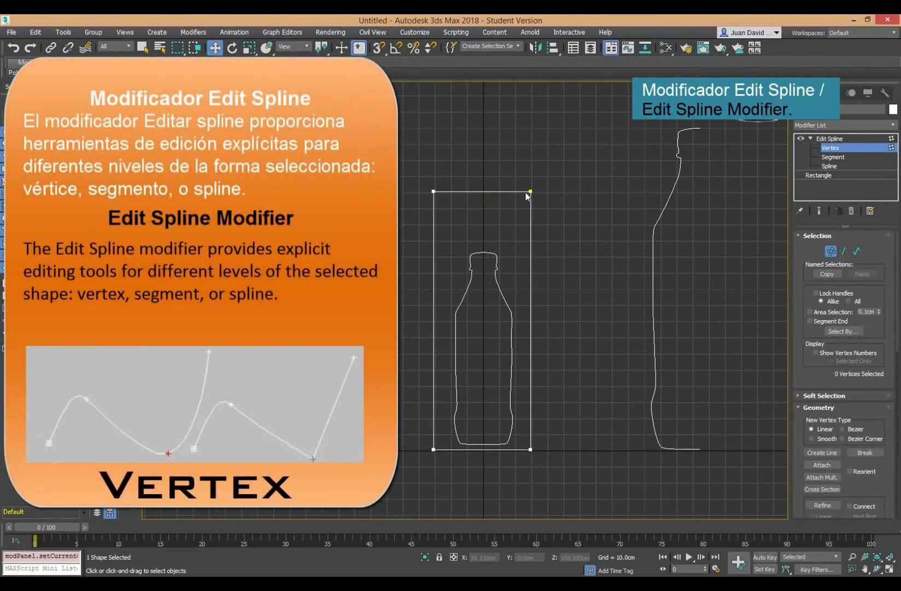
left_click_drag(528, 197, 545, 173)
left_click(402, 165)
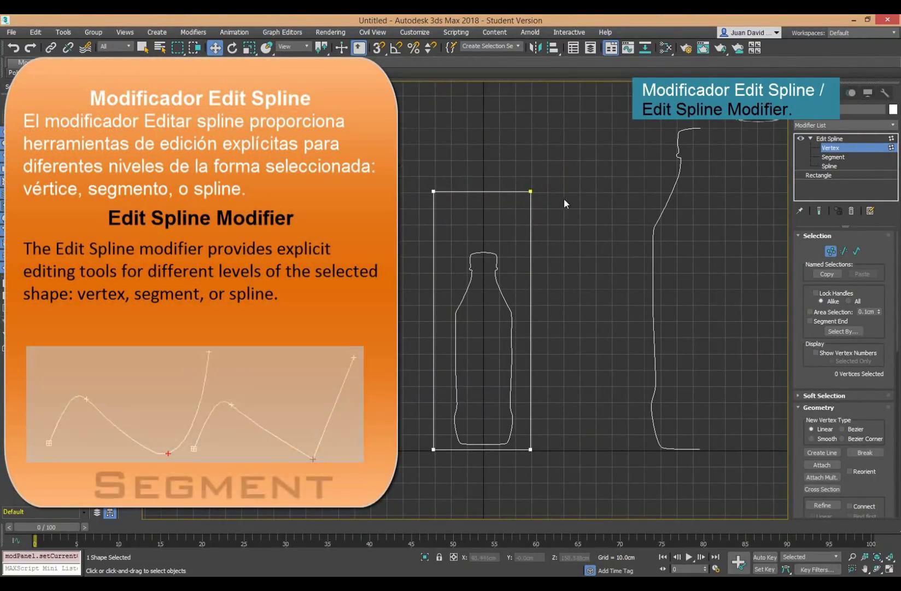
left_click_drag(415, 171, 569, 215)
left_click(575, 228)
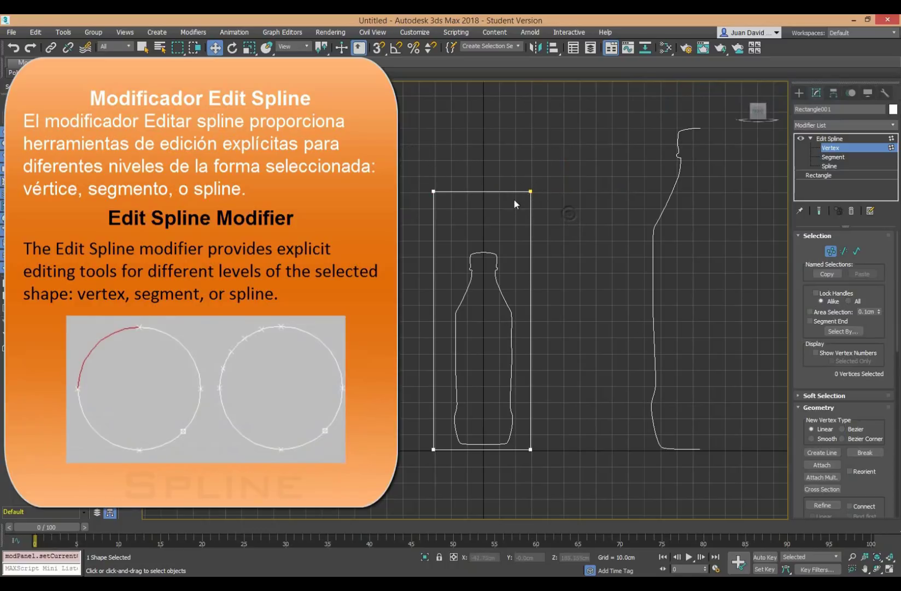
left_click_drag(807, 444, 797, 157)
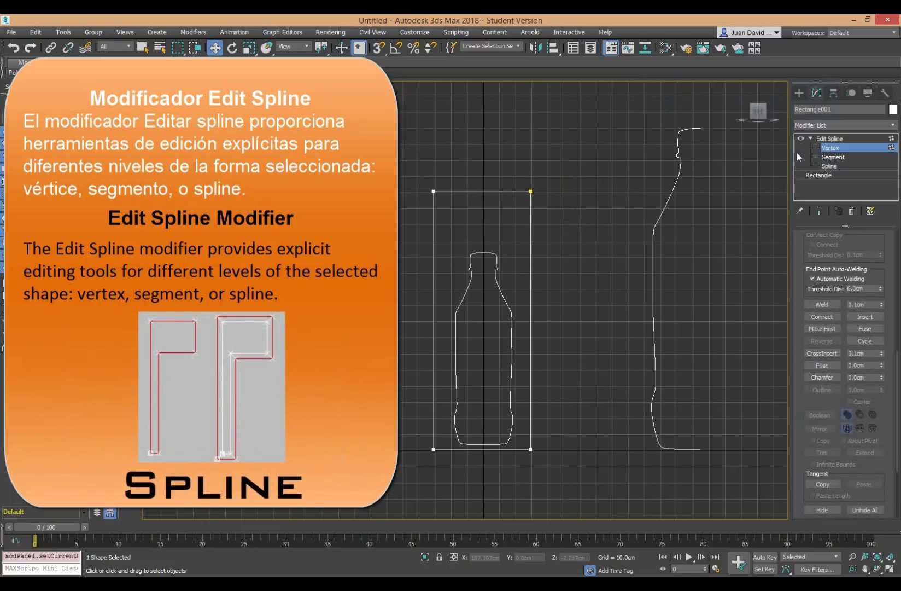
left_click(822, 365)
scroll(421, 197, "up", 4)
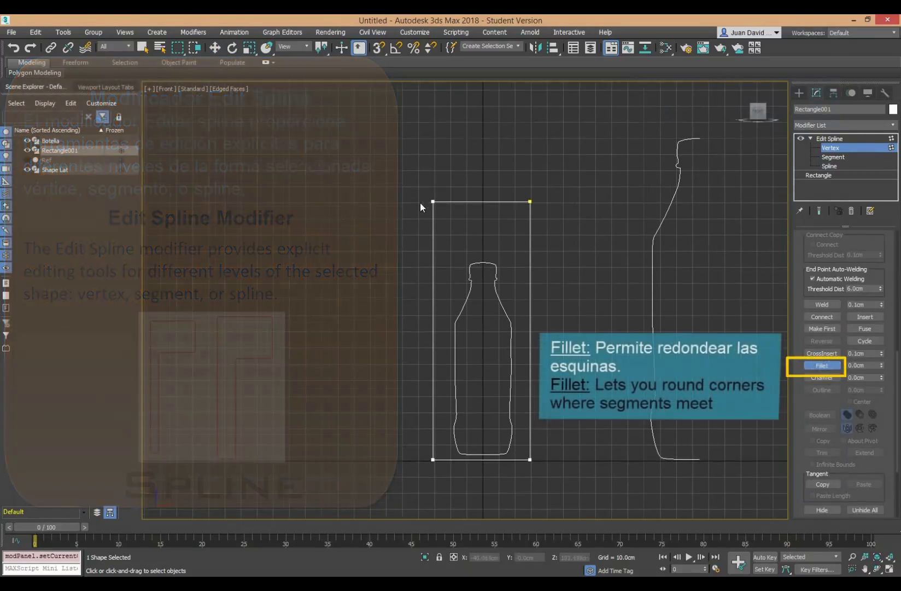
left_click_drag(450, 204, 452, 163)
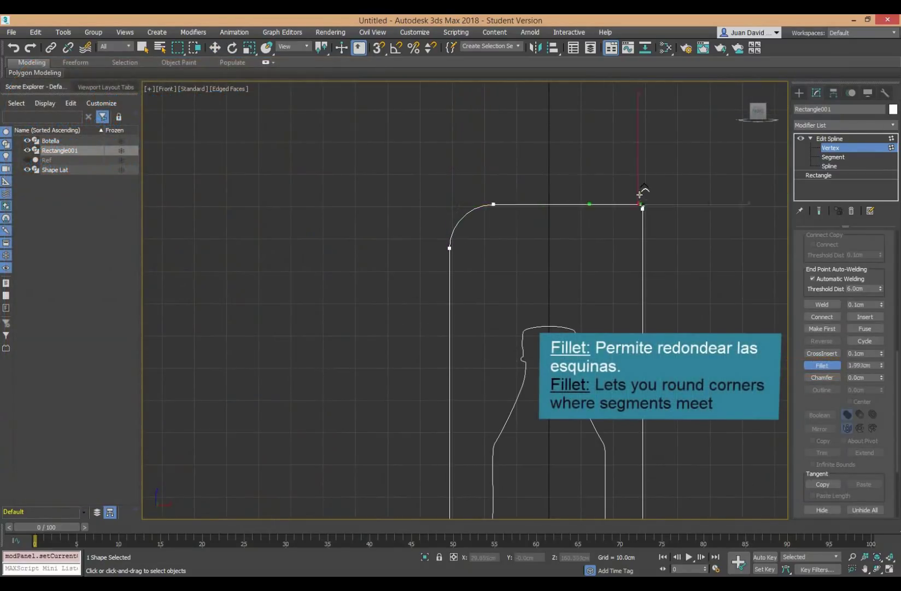
key("ctrl+z")
key("ctrl+z")
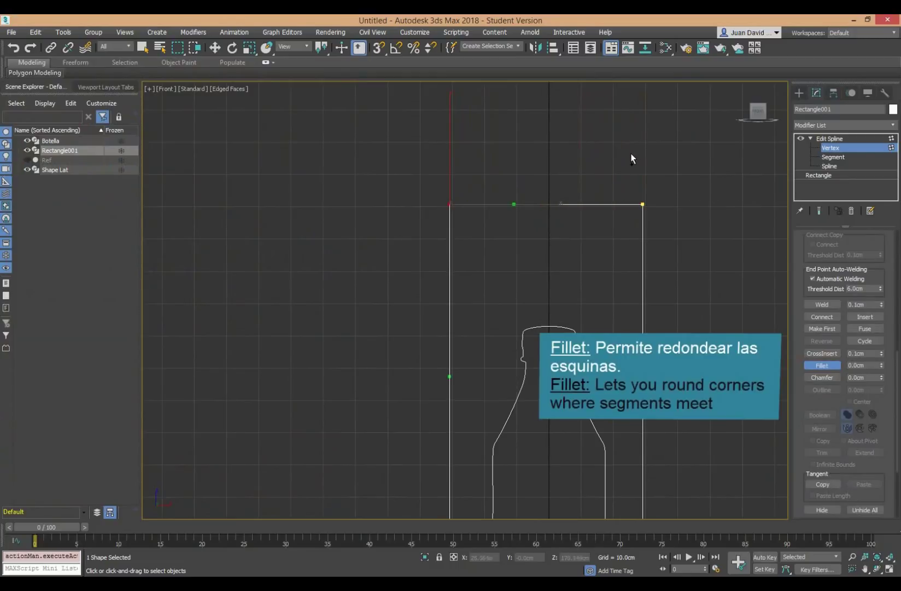
key("w")
- Fillet both top corner vertices to about 18 cm and return to Edit Spline level
left_click(642, 204)
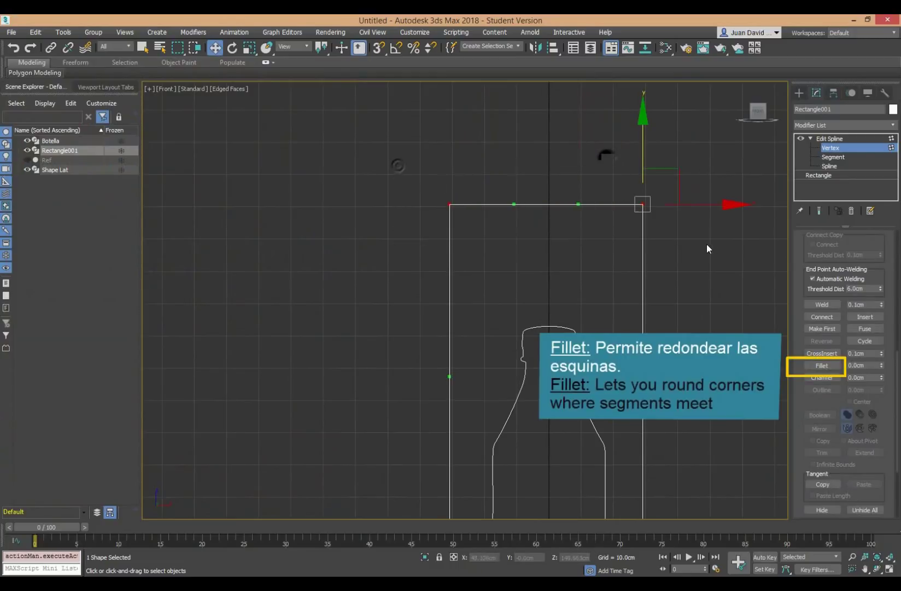
left_click(822, 366)
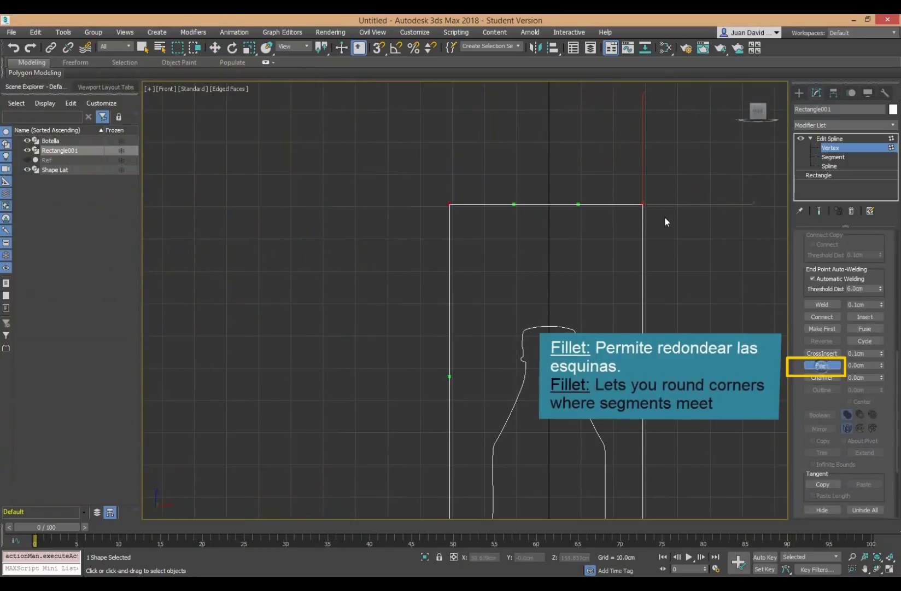
right_click(487, 134)
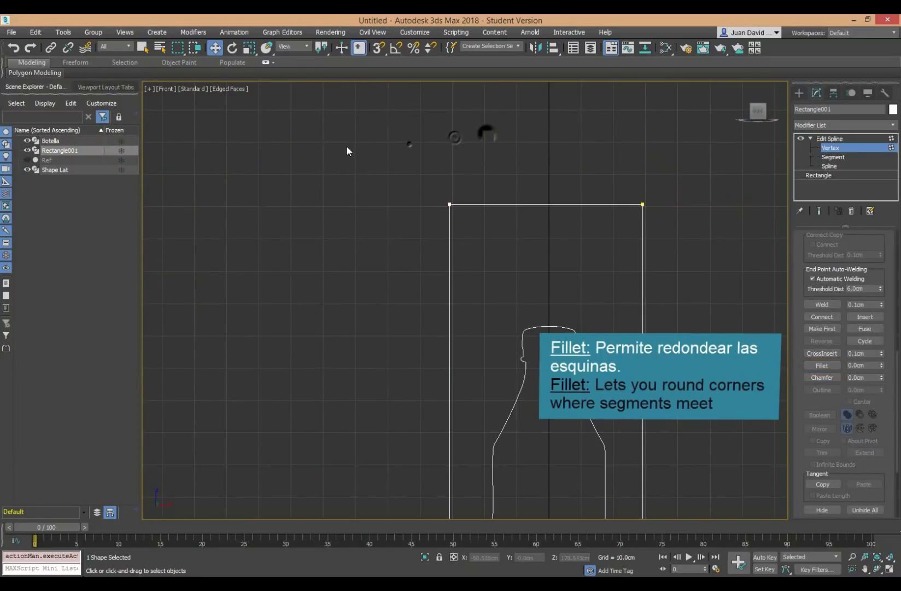
left_click_drag(346, 147, 706, 249)
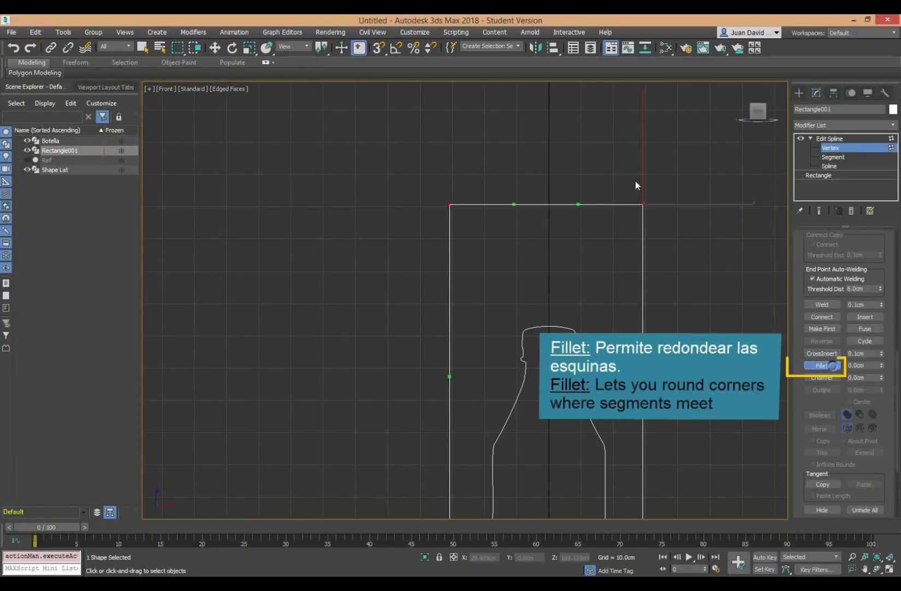
left_click_drag(644, 171, 640, 157)
right_click(667, 300)
scroll(661, 317, "down", 5)
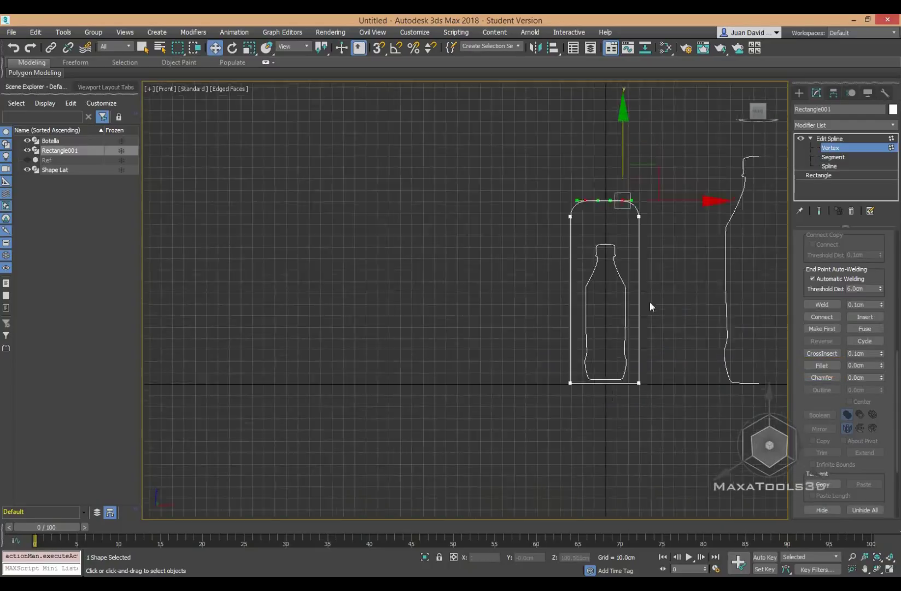
left_click(835, 140)
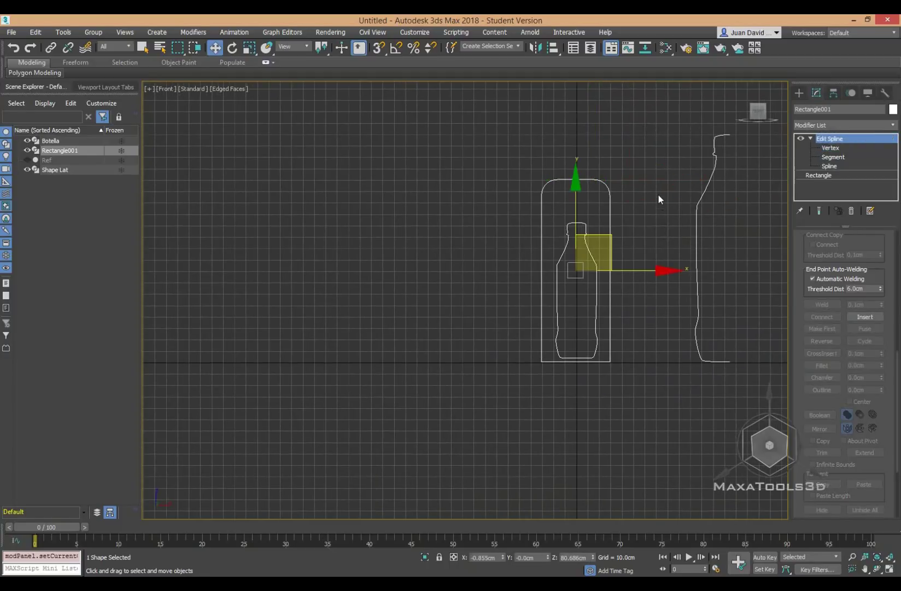
- Select Rectangle001, switch to Perspective view, and rename it 'Panel'
left_click(645, 203)
left_click(611, 210)
key("p")
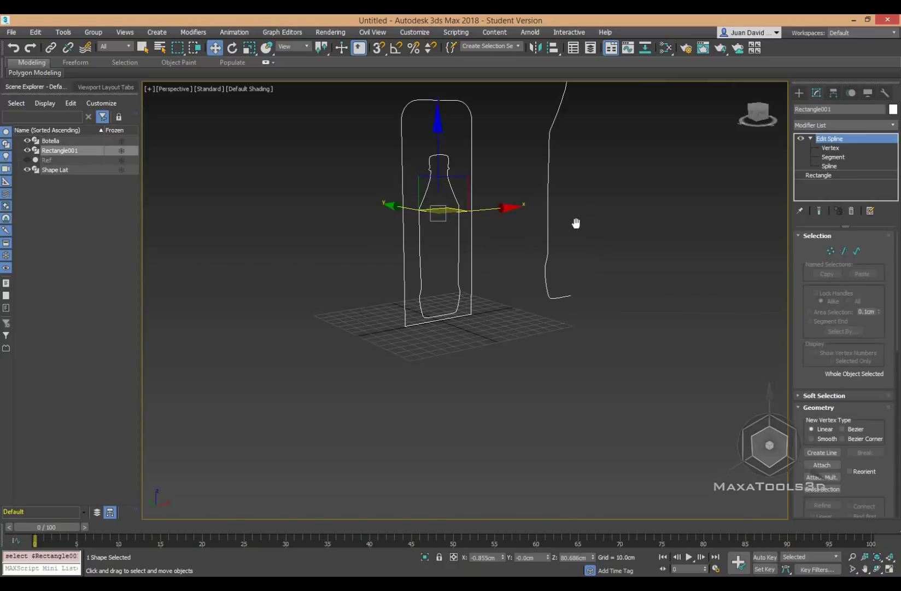
middle_click_drag(575, 223, 642, 361)
type("Panel")
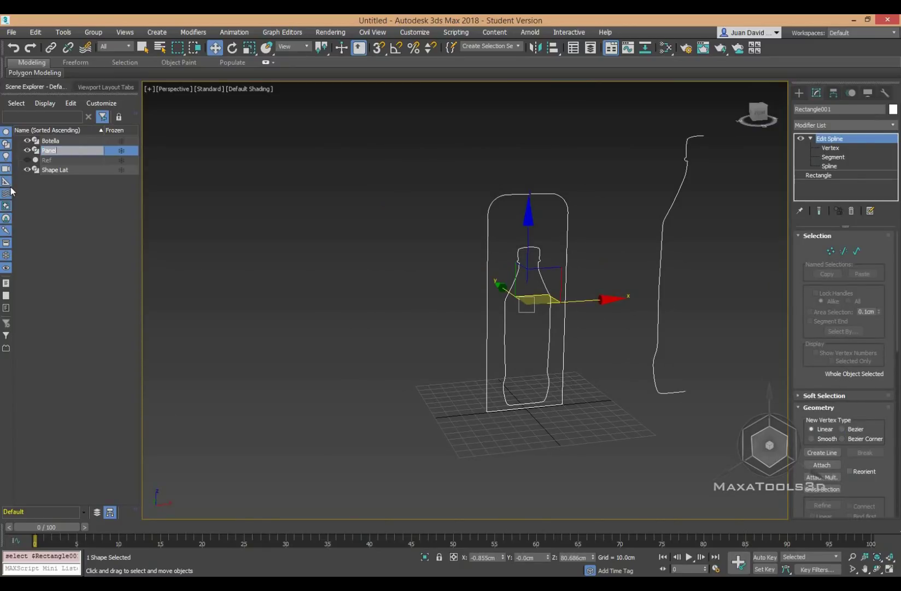
key("Return")
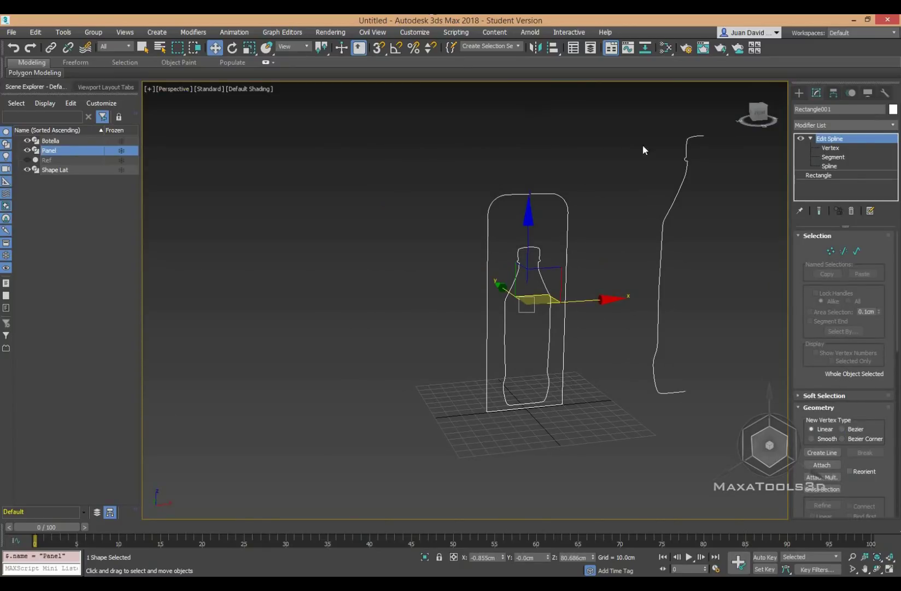
- Move Panel left and up, and Shape Lat up and right, apart
left_click(612, 208)
left_click(566, 202)
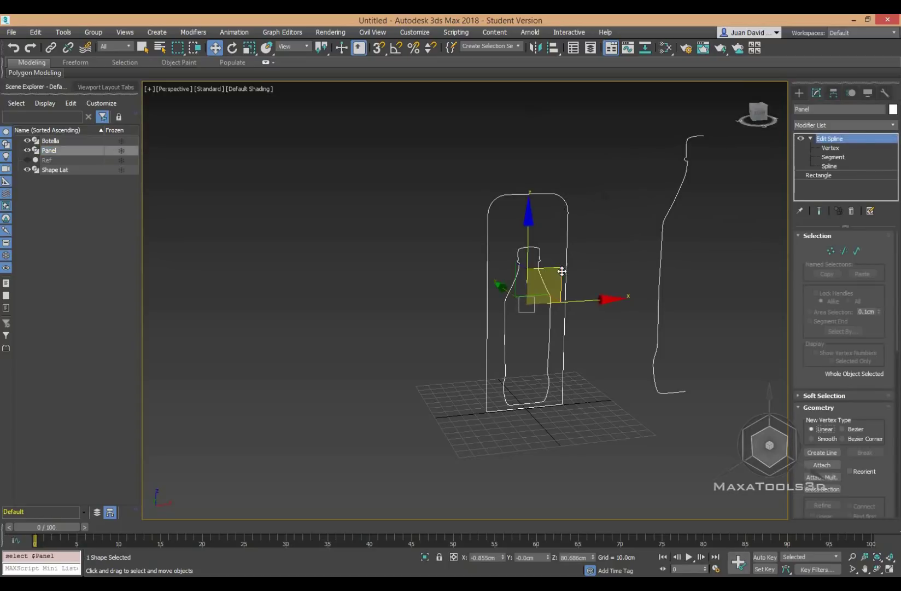
left_click_drag(523, 255, 304, 202)
left_click(534, 250)
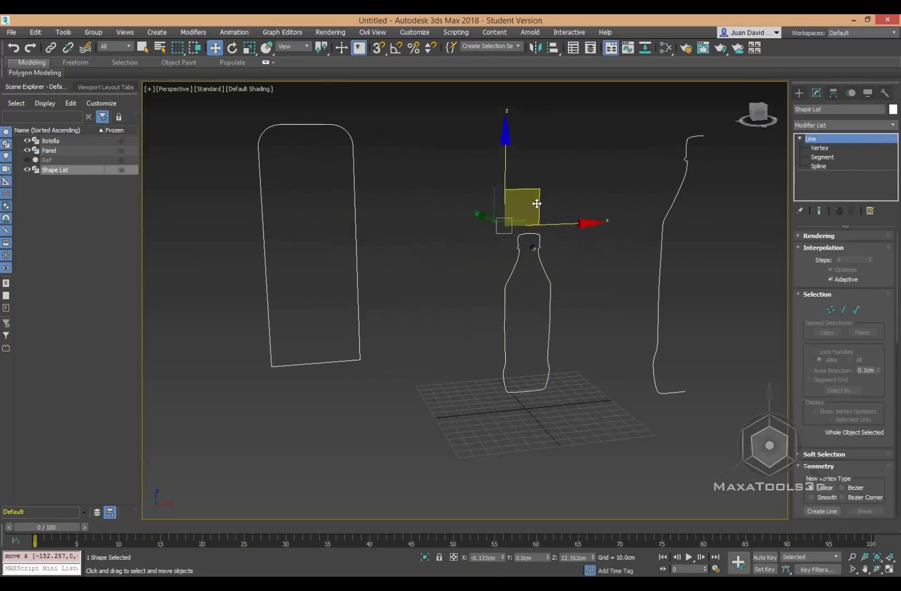
left_click_drag(525, 211, 549, 153)
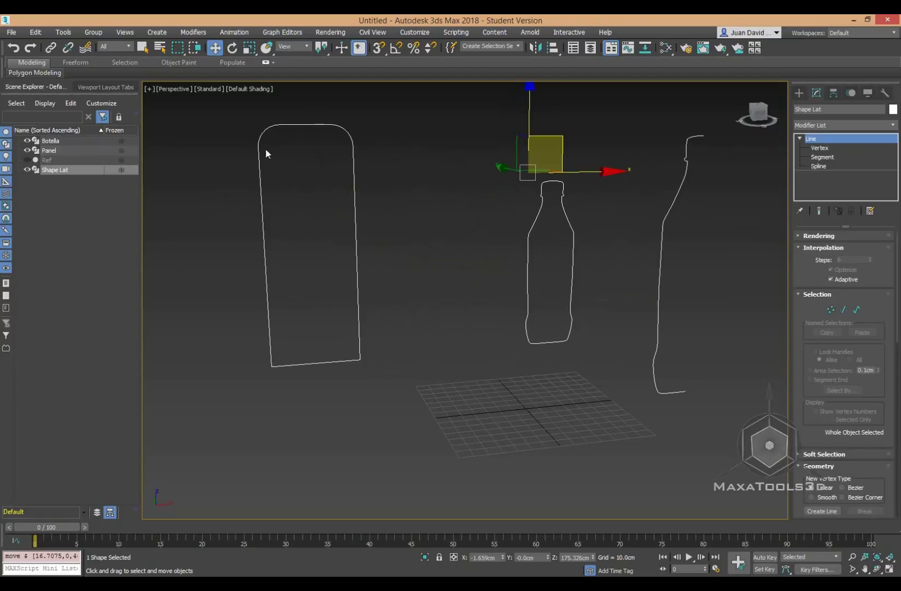
- Give Shape Lat an Extrude modifier with Amount 20 cm
left_click(806, 125)
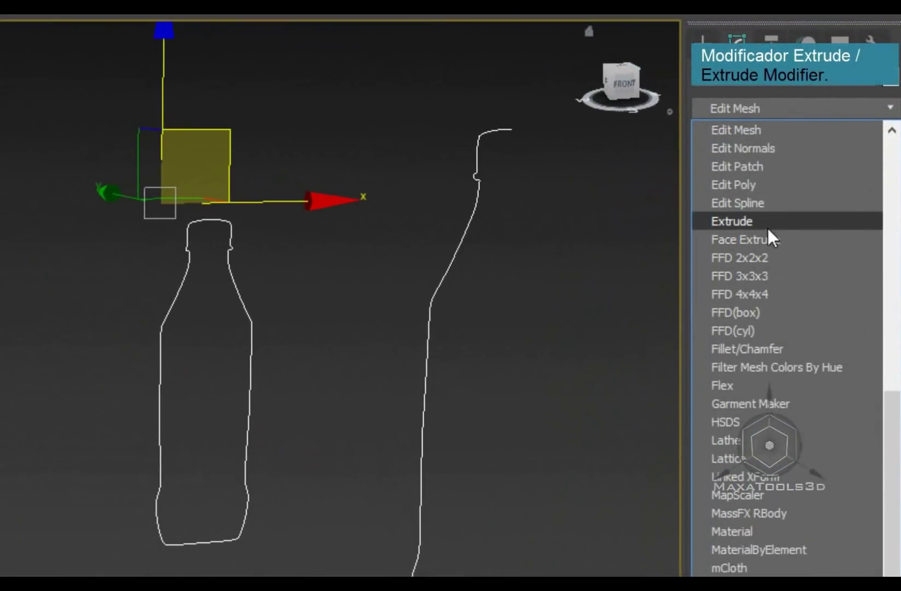
left_click(767, 224)
mouse_move(237, 425)
middle_mouse_down("alt")
mouse_move(322, 435)
mouse_move(207, 253)
middle_mouse_up("alt")
scroll(207, 254, "up", 5)
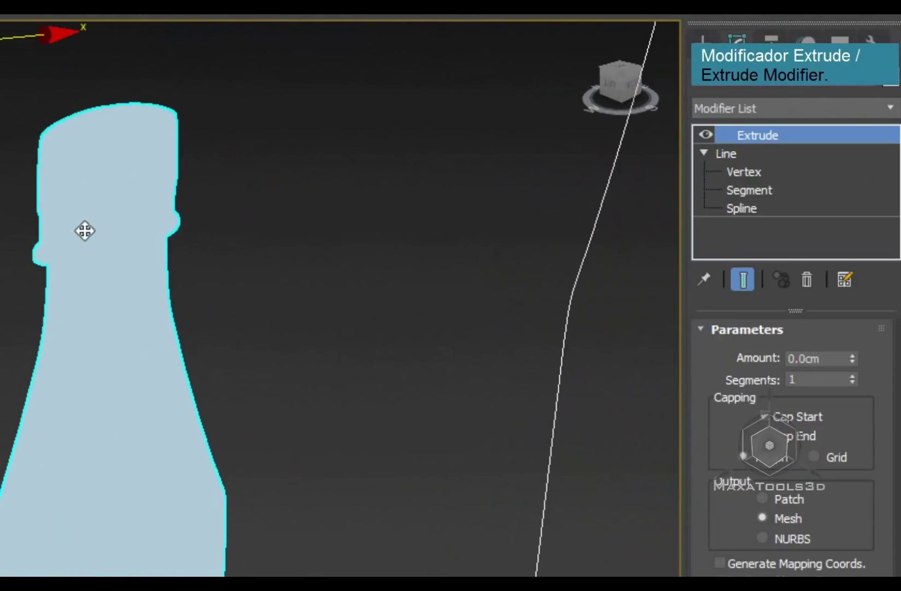
middle_click_drag(85, 231, 595, 382)
left_click(837, 361)
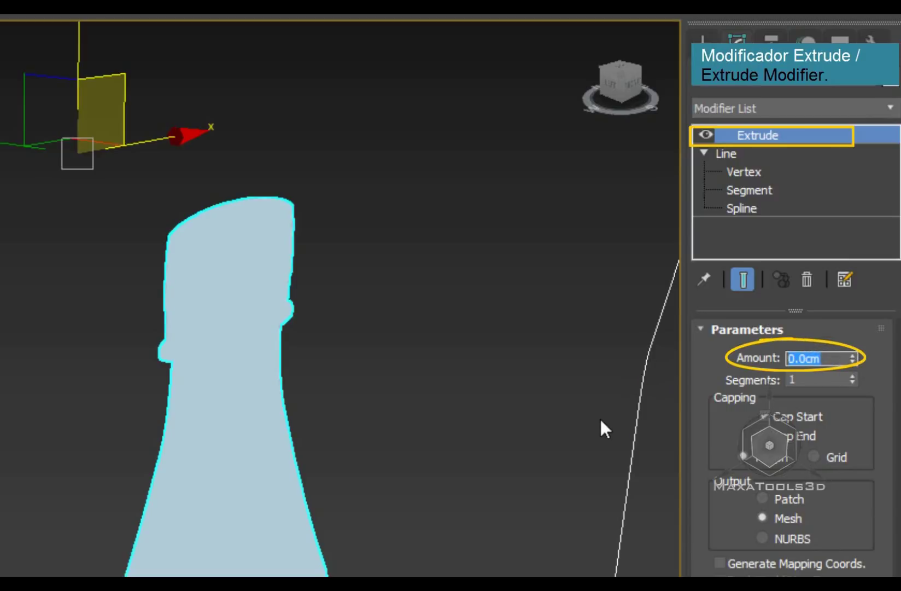
type("20")
key("Return")
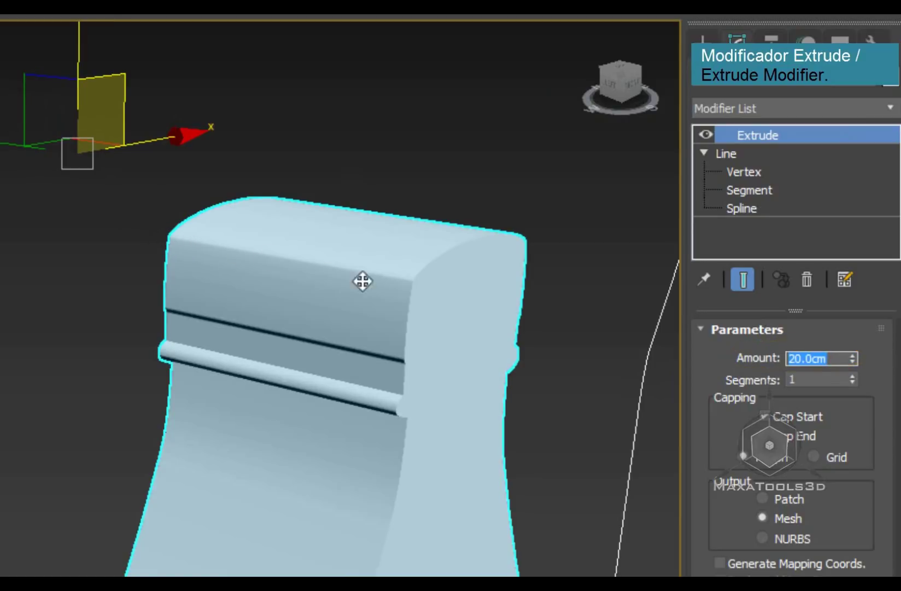
middle_click_drag(407, 325, 654, 196, "alt")
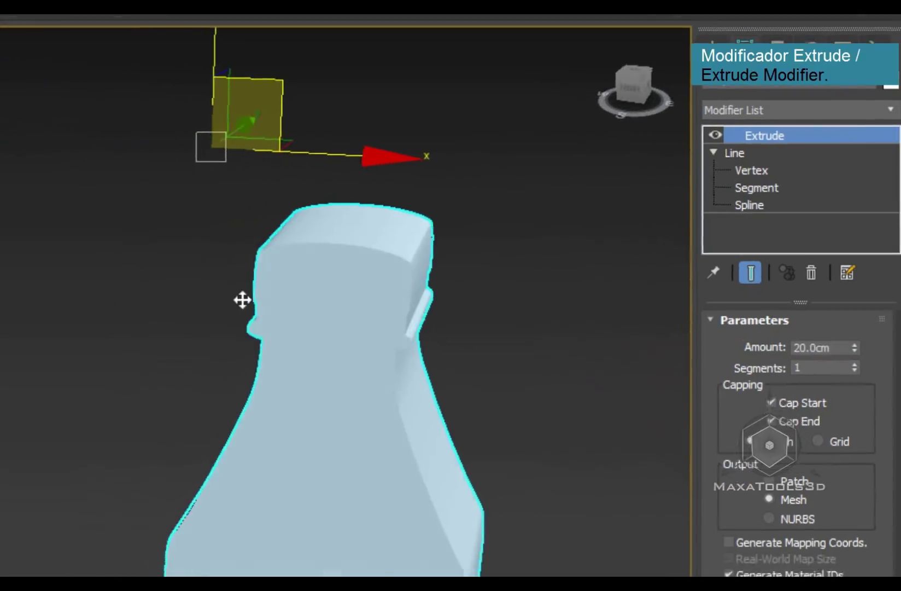
scroll(558, 238, "down", 5)
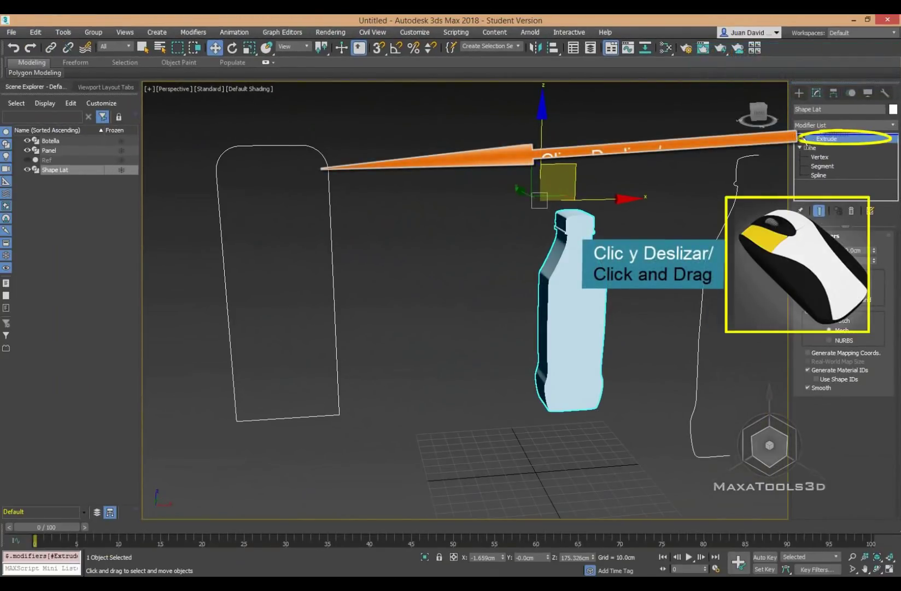
- Drag the bottle's Extrude modifier onto the Panel, then clear the selection
left_click_drag(708, 136, 322, 165)
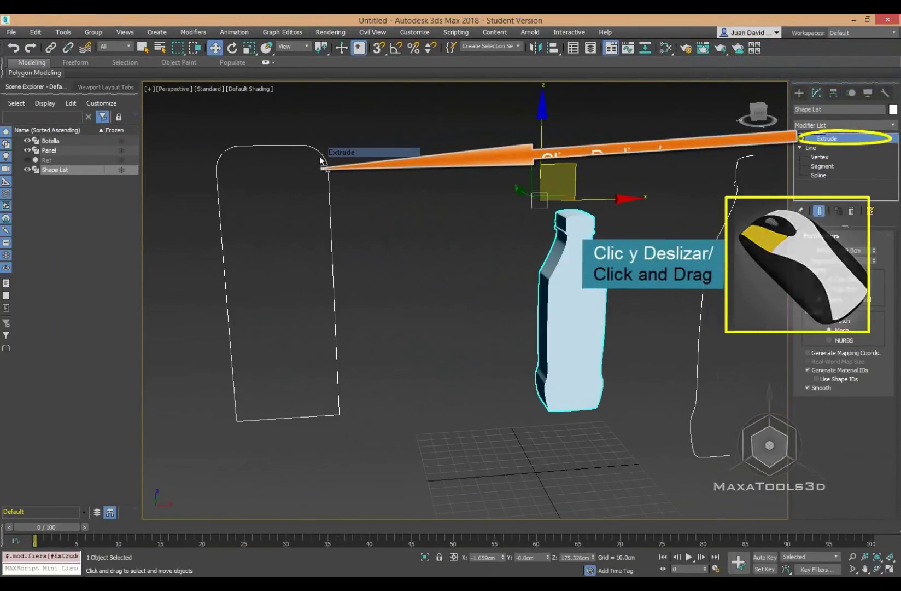
mouse_move(368, 190)
middle_mouse_down("alt")
mouse_move(453, 209)
mouse_move(326, 216)
mouse_move(457, 257)
mouse_move(576, 235)
mouse_move(666, 178)
mouse_move(555, 198)
mouse_move(592, 229)
mouse_move(513, 259)
mouse_move(513, 250)
mouse_move(438, 239)
mouse_move(525, 204)
middle_mouse_up("alt")
left_click(514, 250)
left_click(570, 238)
- Set the Panel's object colour to green
scroll(570, 239, "up", 5)
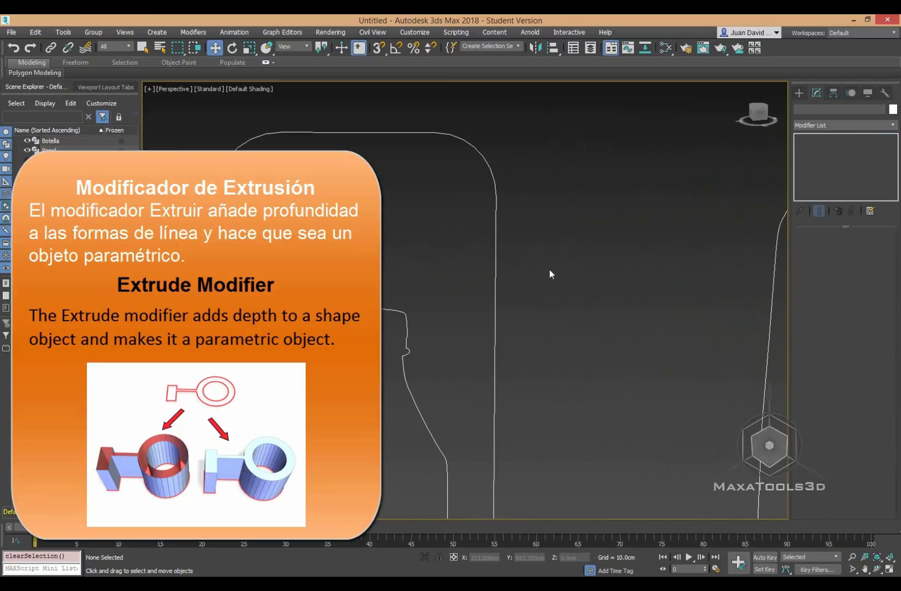
scroll(549, 268, "down", 3)
middle_click_drag(570, 235, 567, 208, "alt")
left_click(516, 186)
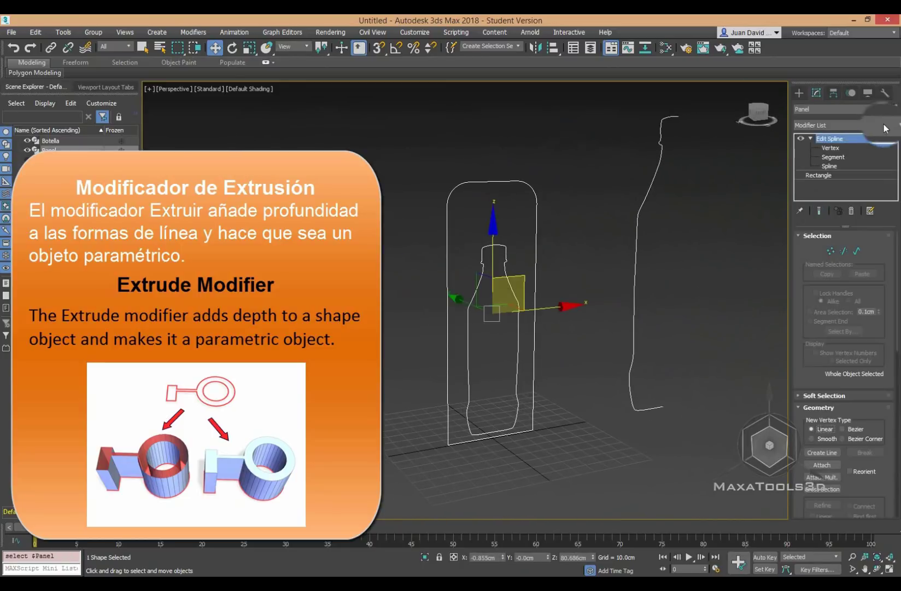
left_click(891, 109)
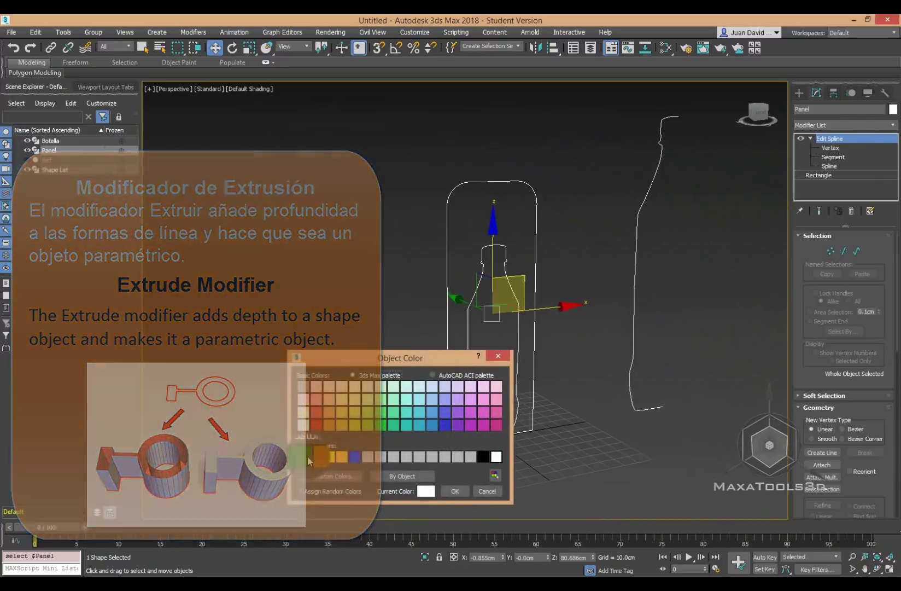
left_click(452, 491)
left_click(609, 285)
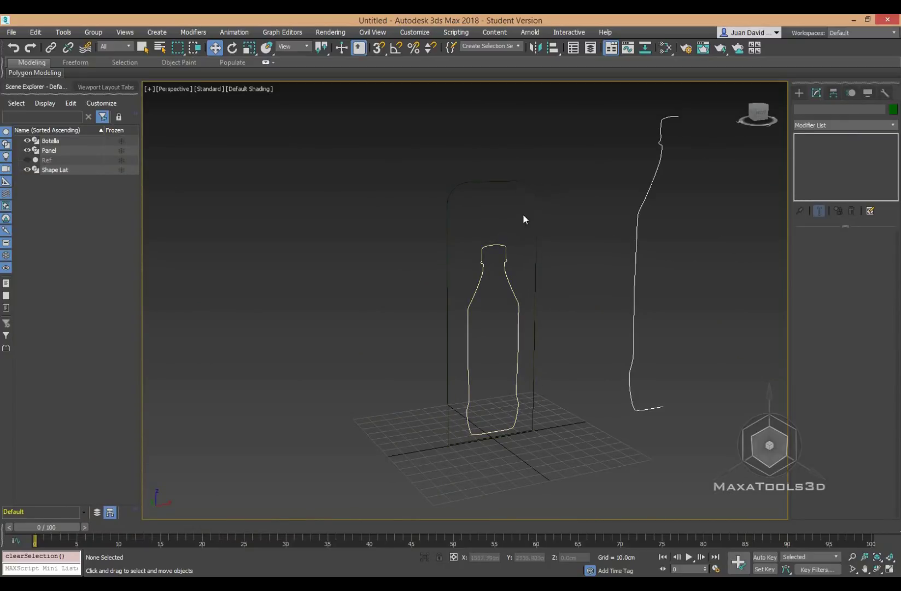
- Click through the shapes to inspect them, ending with Shape Lat selected
left_click(529, 194)
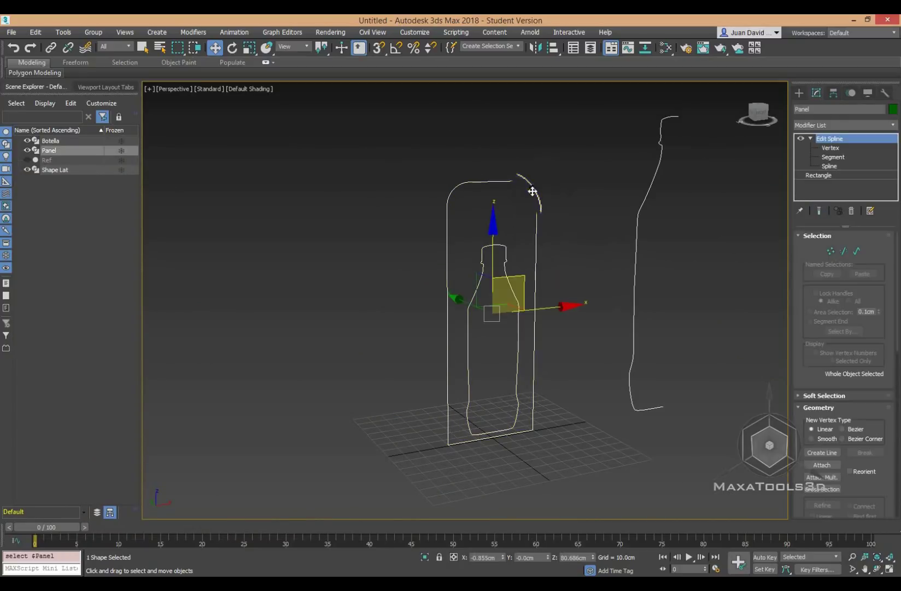
left_click(543, 248)
left_click(507, 255)
left_click(571, 176)
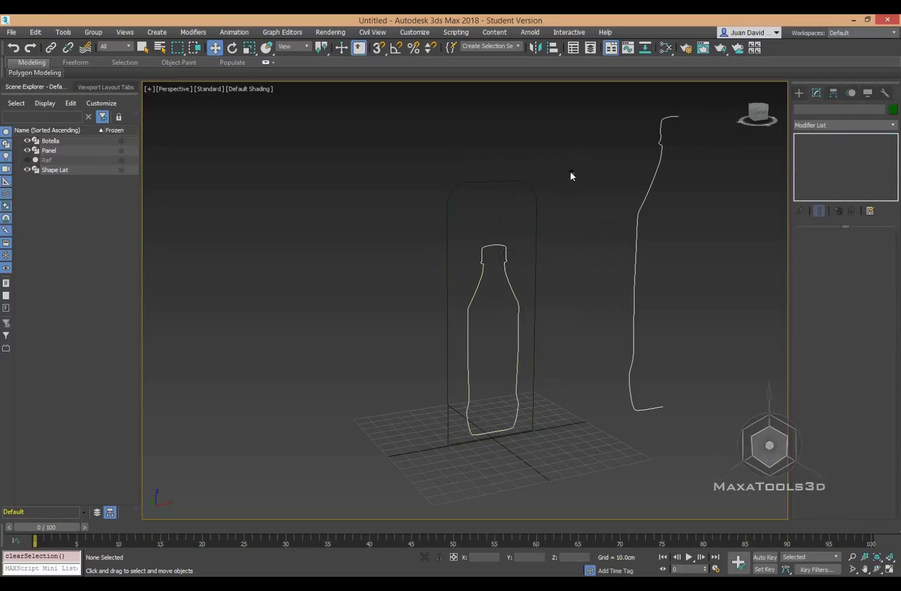
left_click(534, 192)
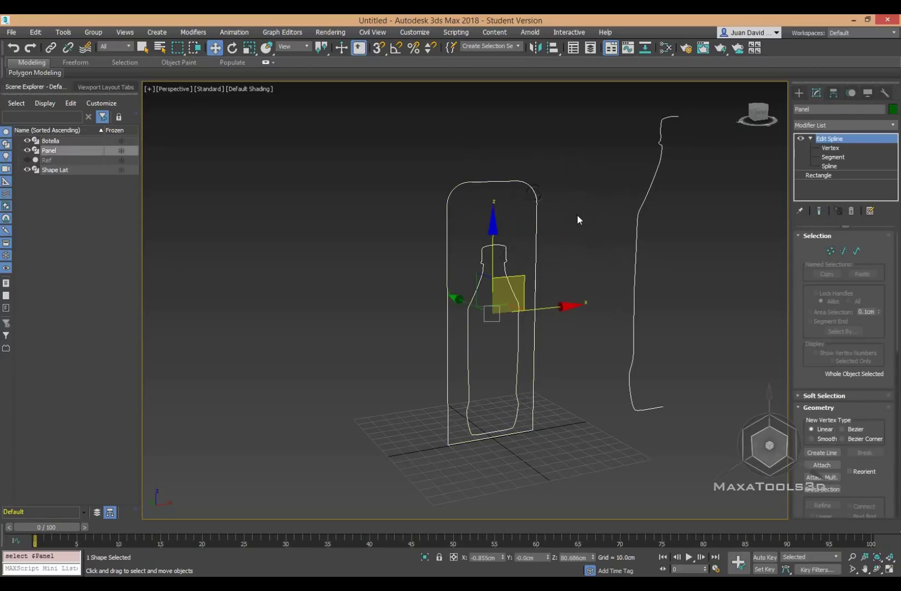
left_click(577, 214)
left_click(510, 191)
left_click(515, 221)
left_click(471, 270)
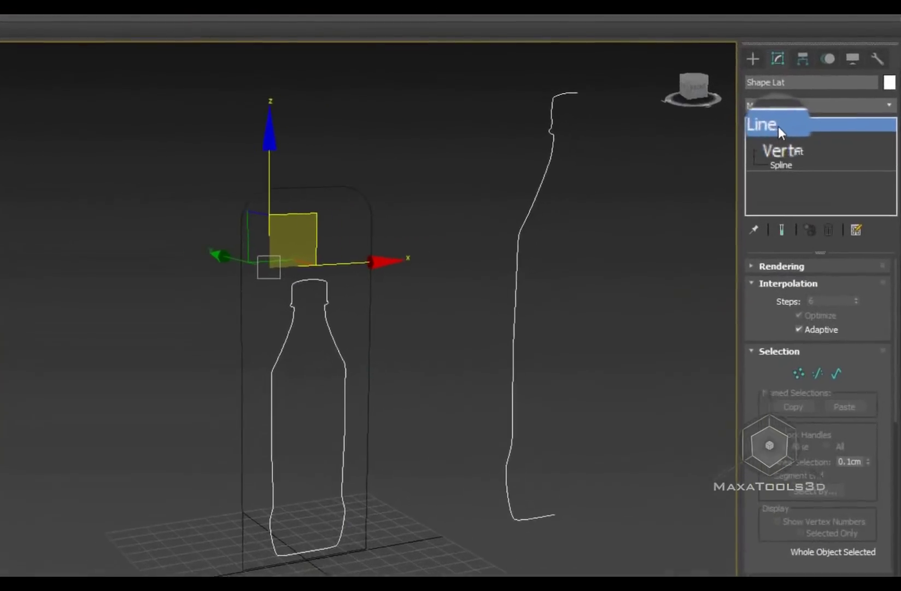
- Activate Attach in Shape Lat's Geometry rollout
scroll(726, 401, "down", 5)
scroll(757, 323, "down", 5)
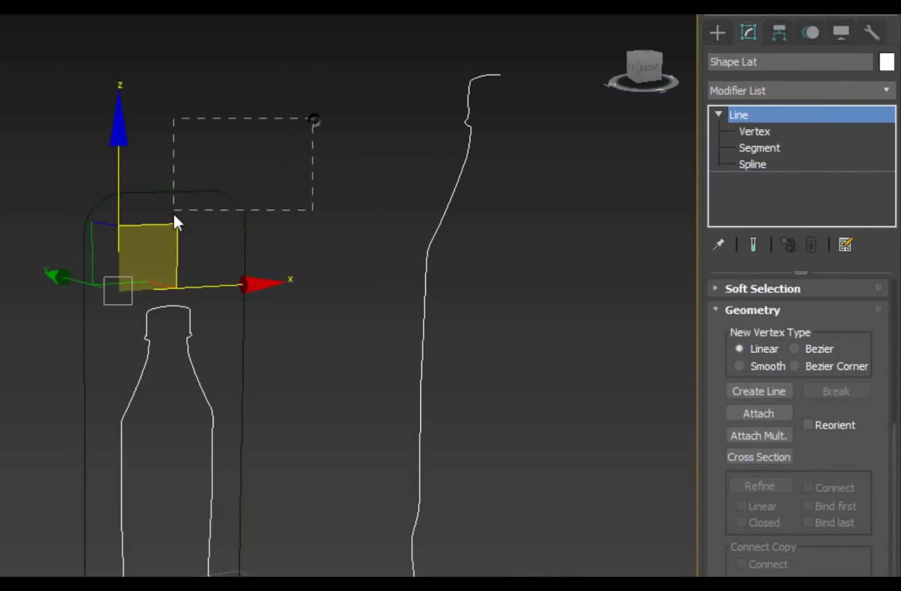
left_click_drag(174, 215, 146, 356)
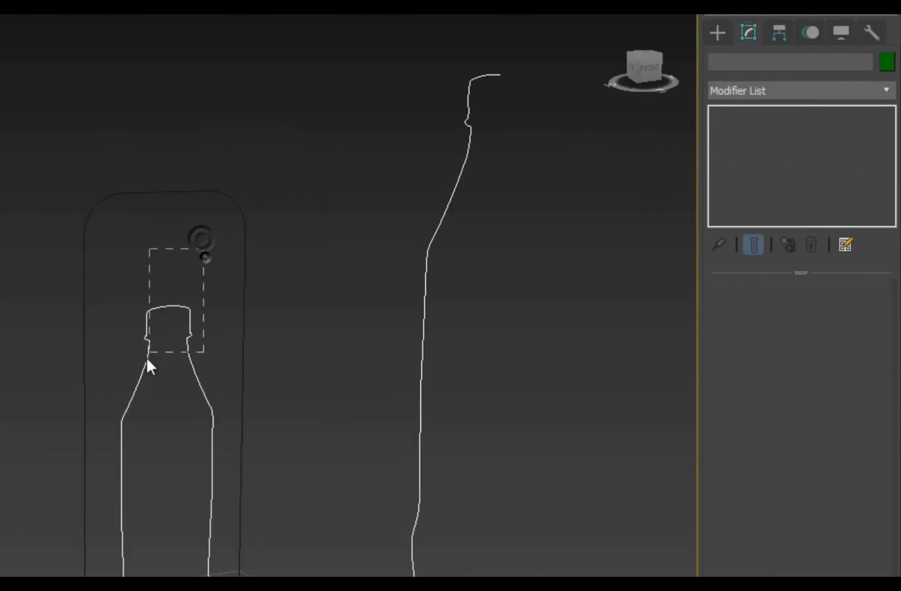
scroll(776, 383, "down", 5)
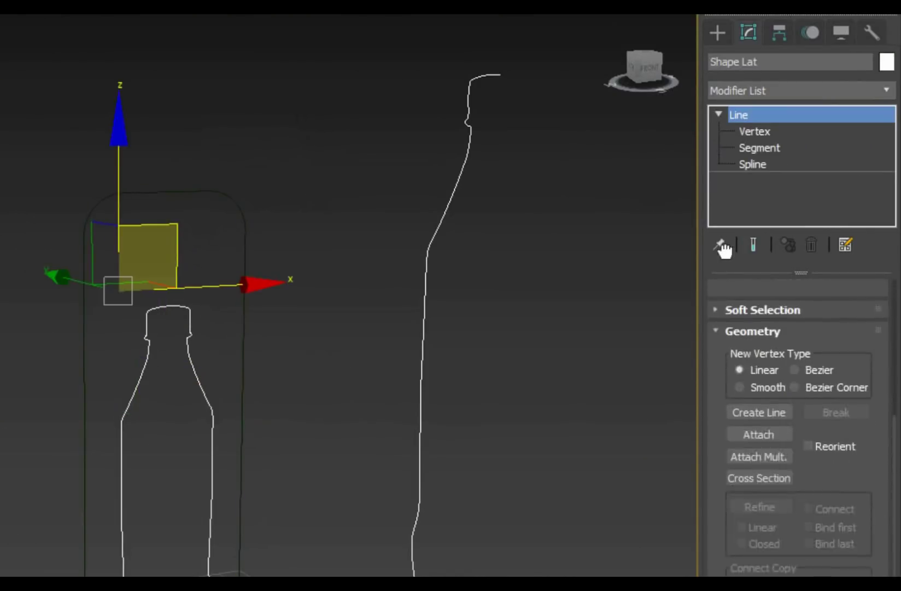
scroll(776, 372, "down", 1)
left_click(772, 404)
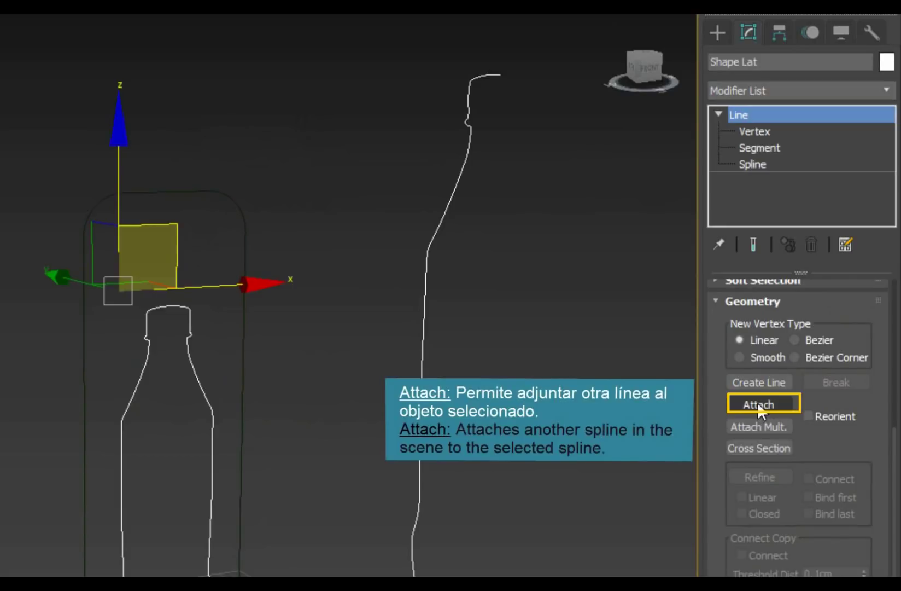
left_click(757, 403)
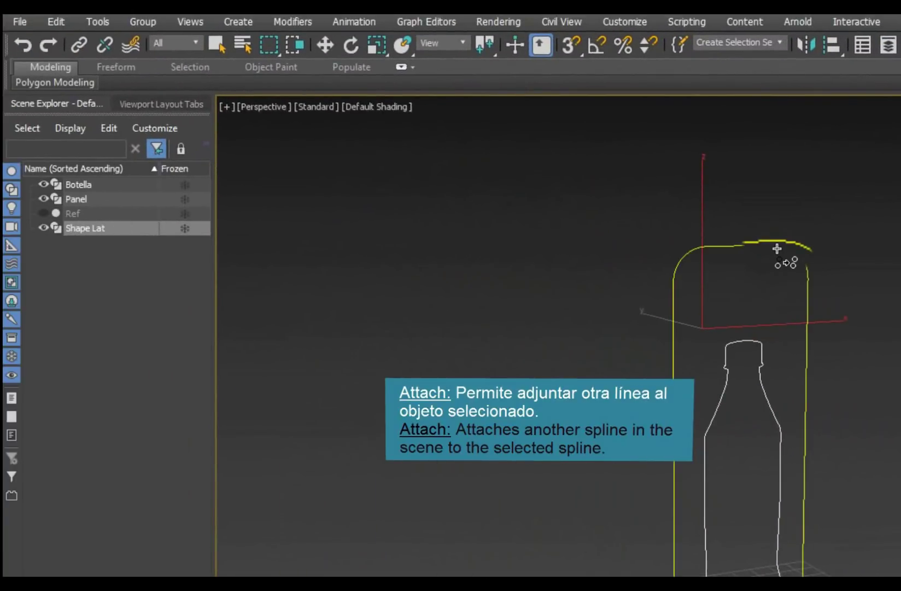
- Attach the Panel spline into Shape Lat, undoing an accidental move afterward
left_click(803, 238)
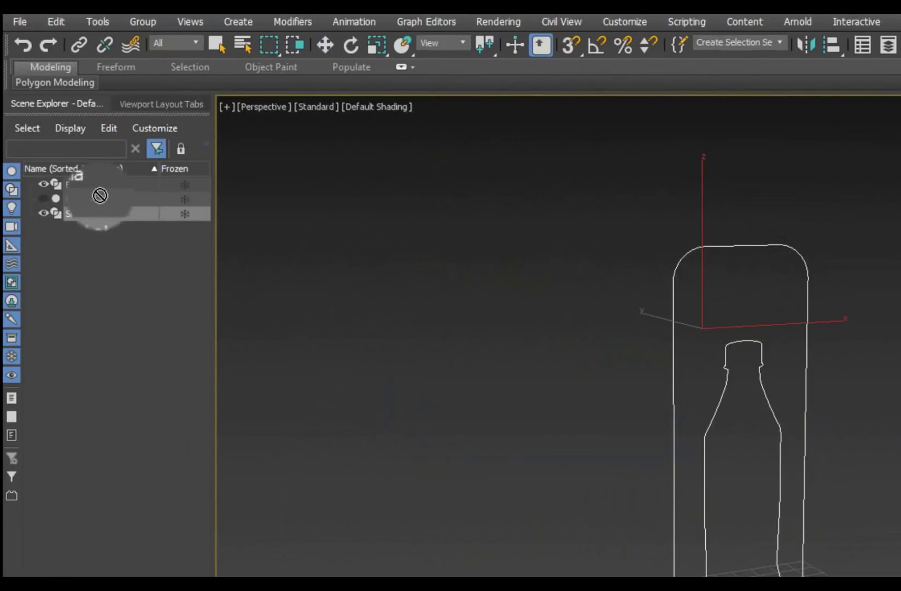
key("w")
mouse_move(742, 271)
left_mouse_down()
mouse_move(674, 216)
mouse_move(680, 239)
left_mouse_up()
key("ctrl+z")
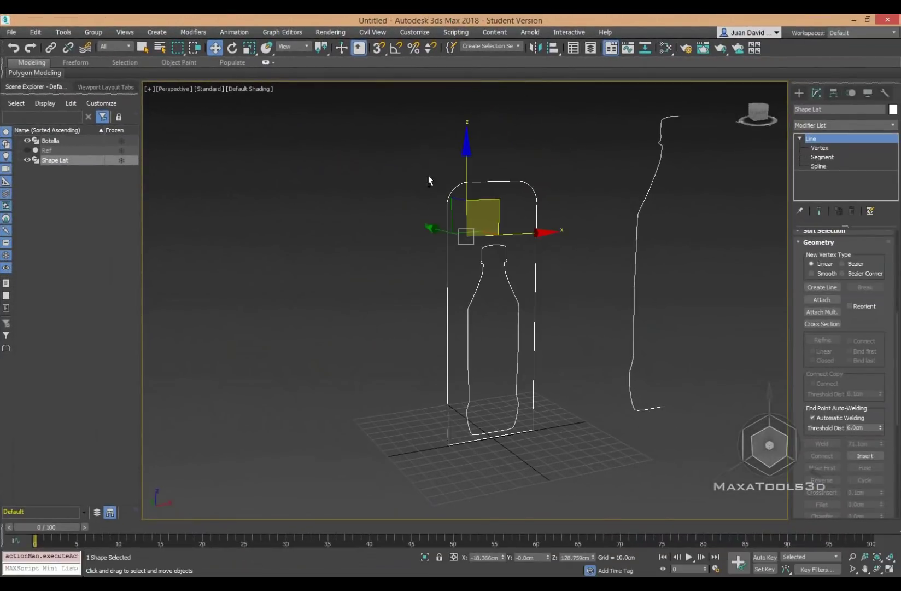
mouse_move(395, 290)
middle_mouse_down("alt")
mouse_move(327, 283)
mouse_move(526, 288)
mouse_move(416, 289)
middle_mouse_up("alt")
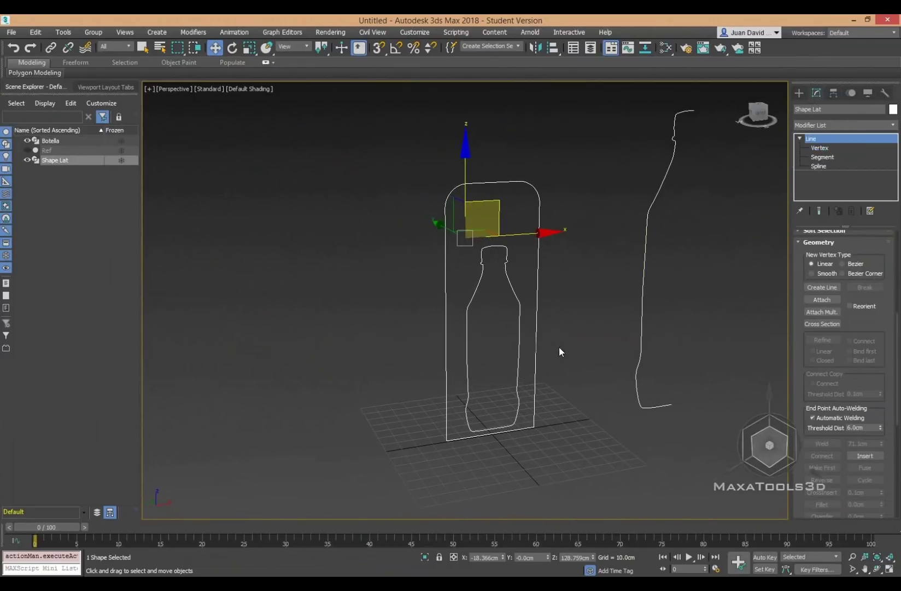
- Apply Extrude to Shape Lat via the 'extr' search, with Amount 5 cm
key("x")
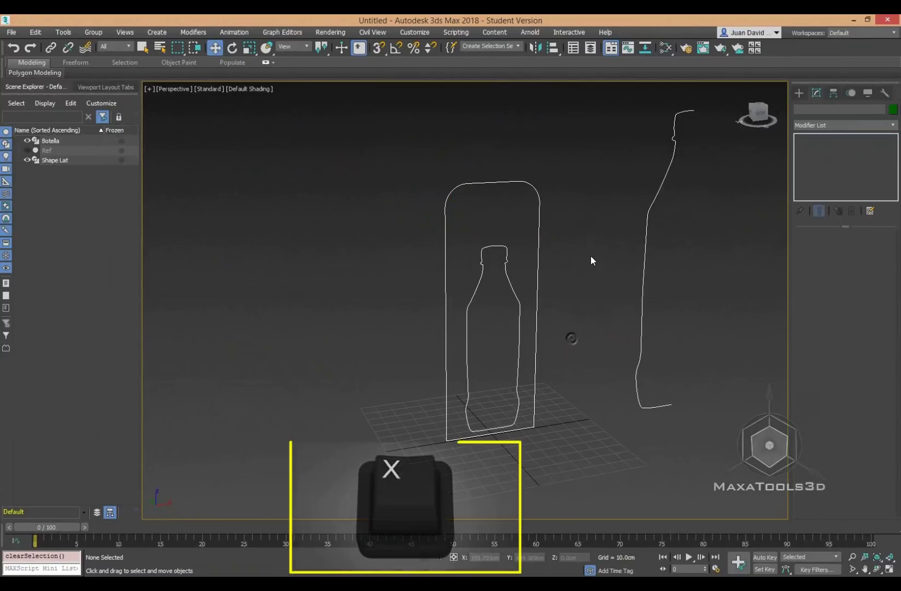
left_click(488, 304)
key("x")
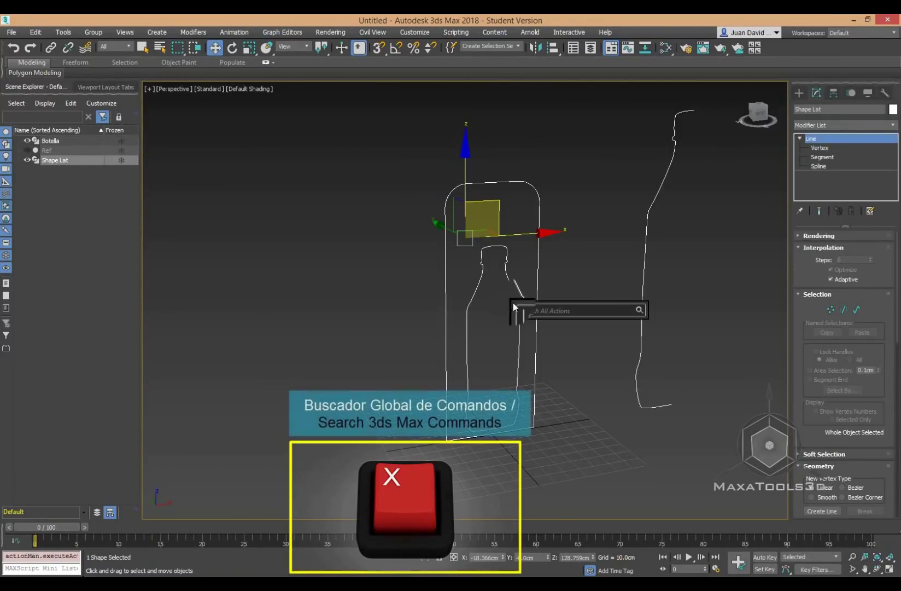
type("ex")
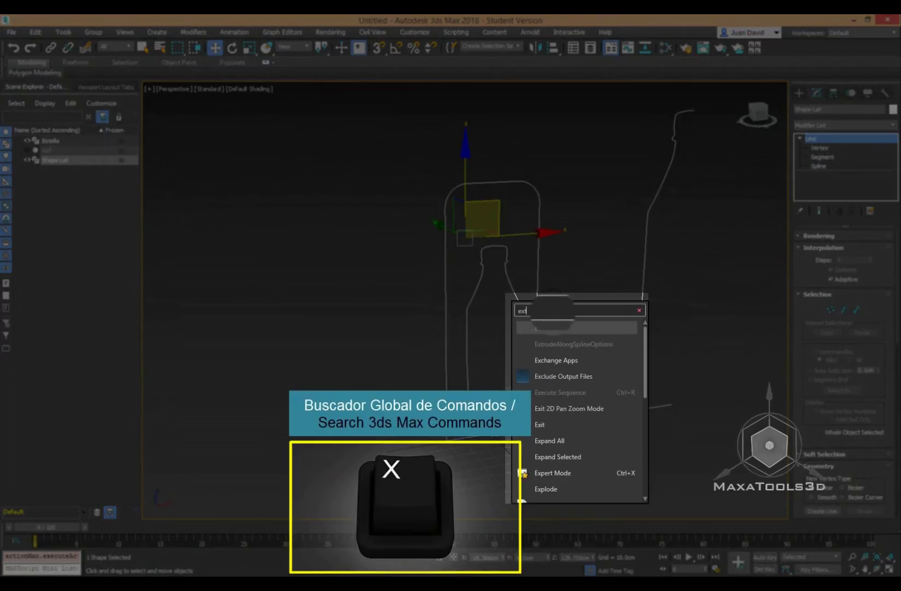
type("tr")
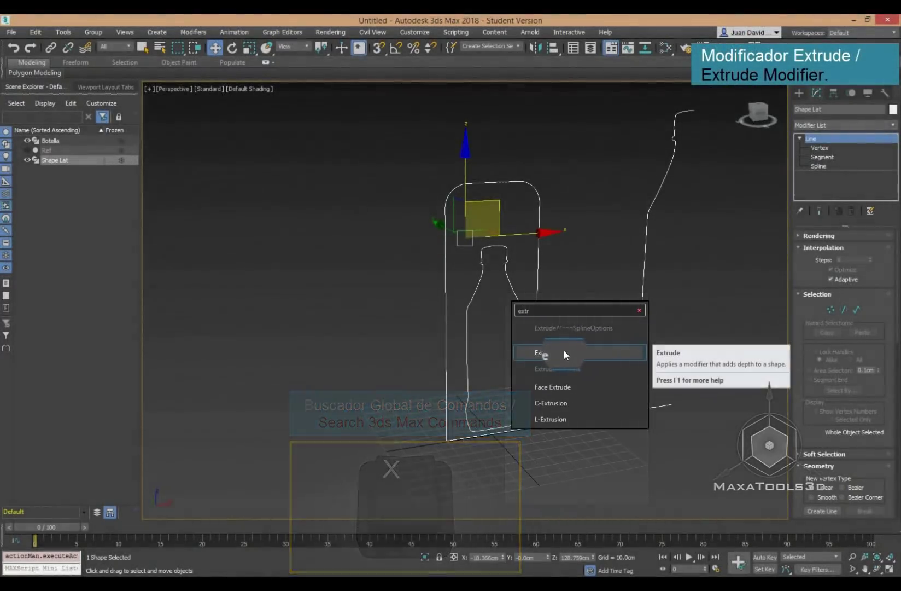
left_click(564, 350)
left_click(589, 251)
mouse_move(590, 252)
middle_mouse_down("alt")
mouse_move(459, 178)
mouse_move(503, 245)
middle_mouse_up("alt")
left_click(474, 217)
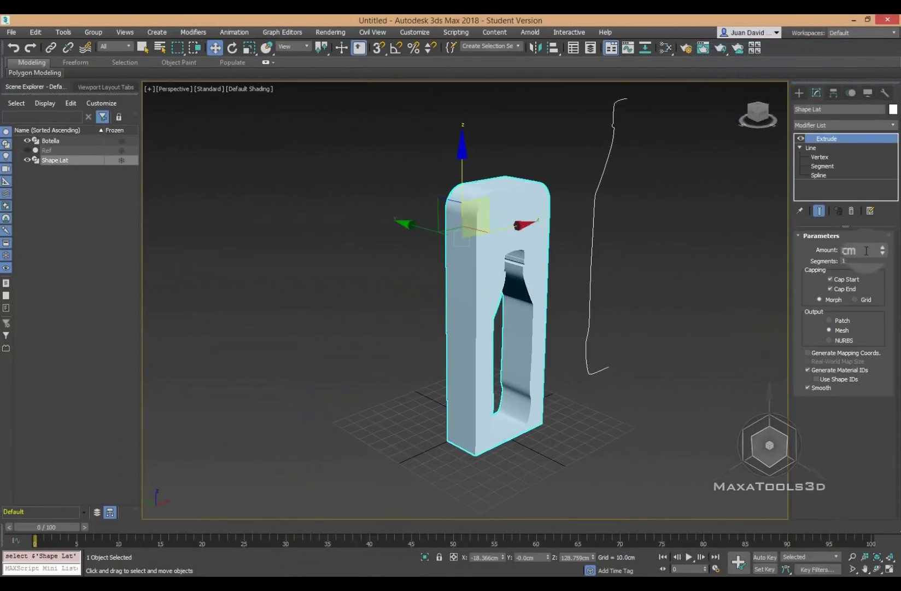
type("5")
key("Return")
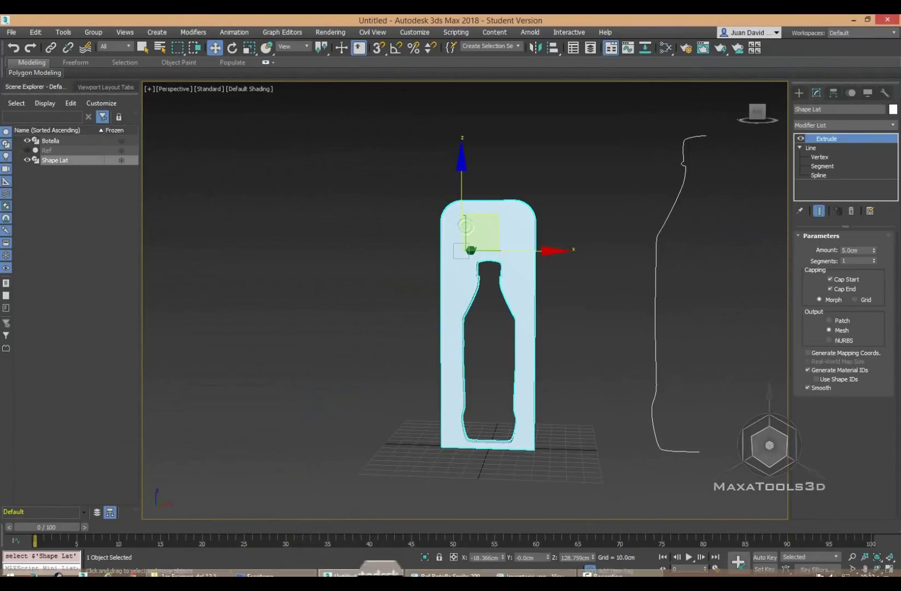
left_click(447, 569)
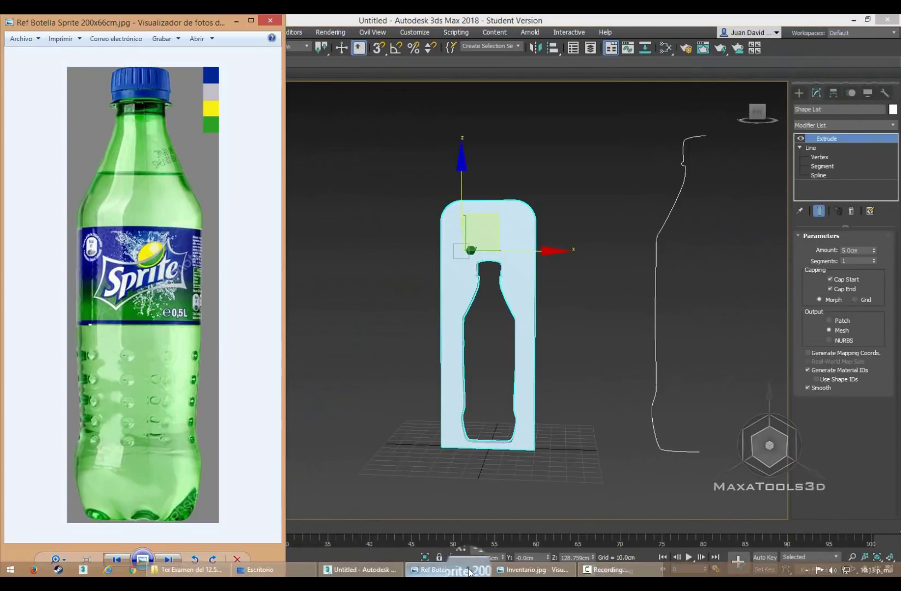
left_click(533, 569)
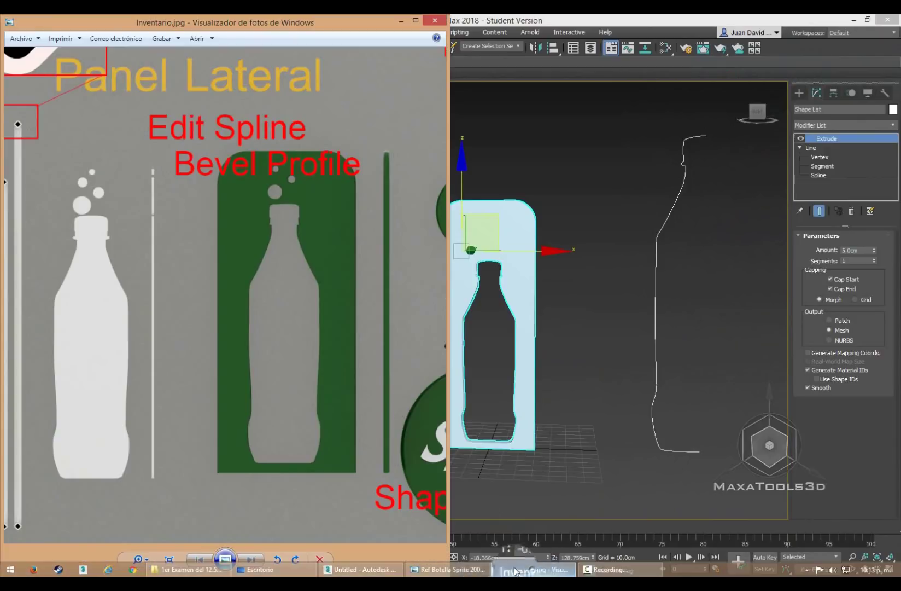
left_click_drag(239, 247, 300, 309)
scroll(392, 241, "up", 2)
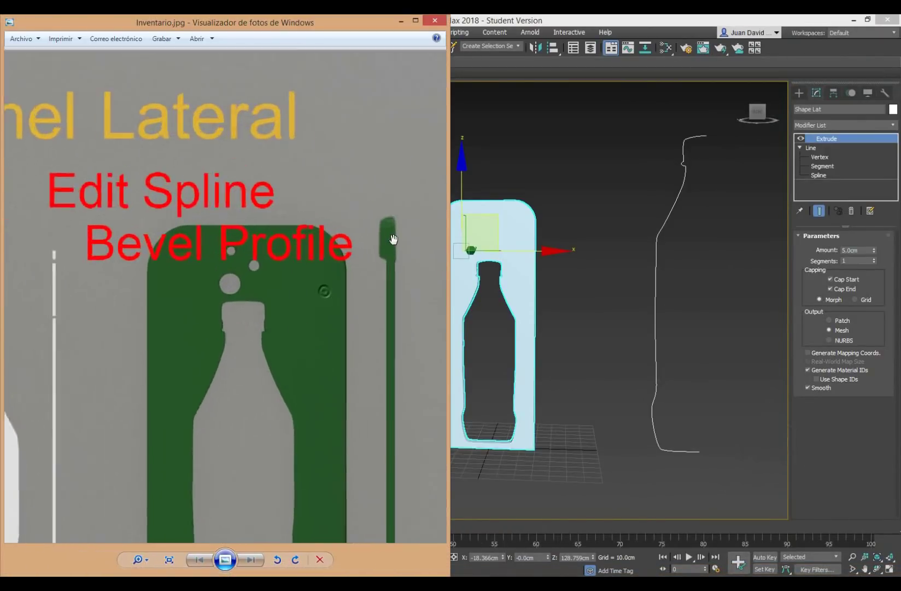
scroll(381, 233, "up", 1)
scroll(393, 220, "down", 2)
scroll(334, 253, "down", 2)
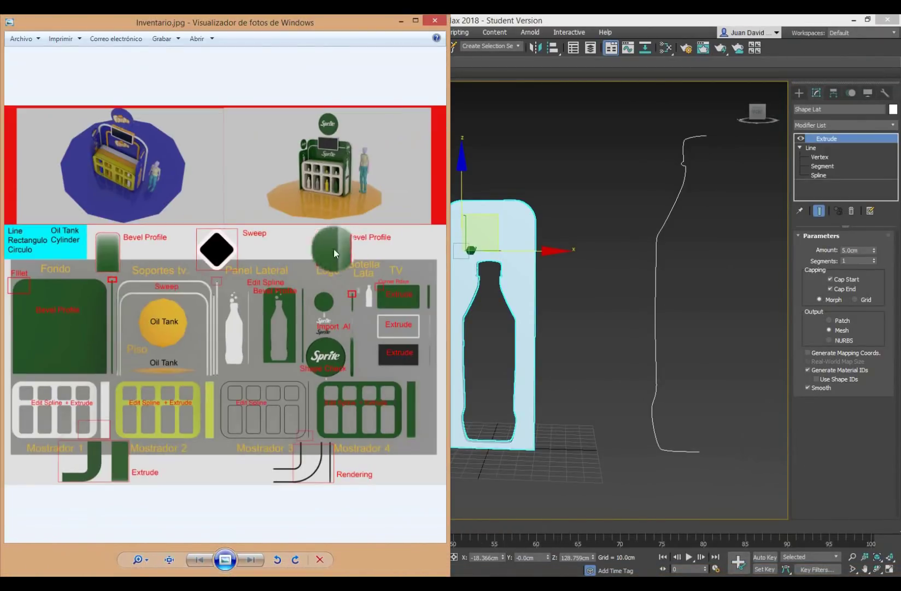
scroll(132, 247, "up", 1)
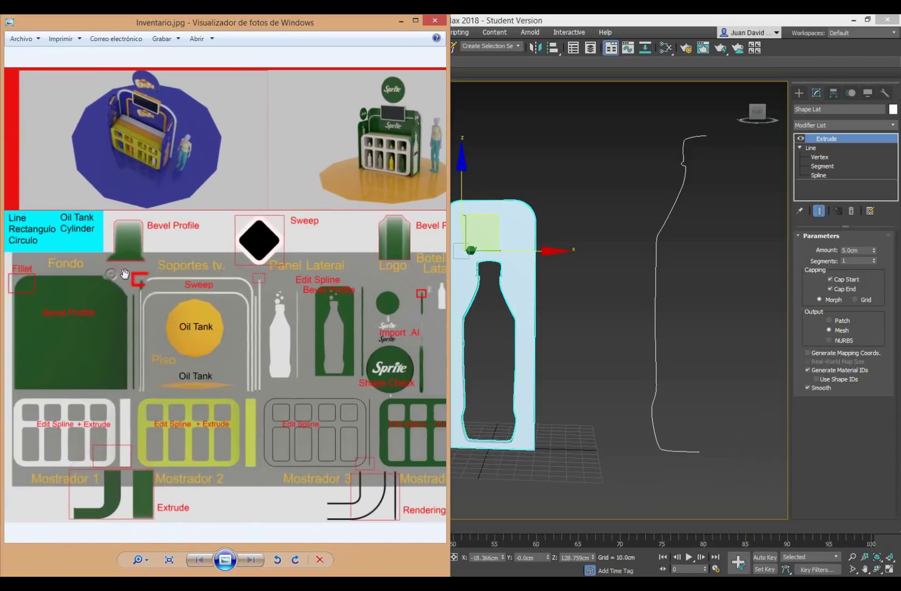
scroll(128, 219, "up", 1)
scroll(122, 177, "up", 1)
scroll(123, 178, "up", 1)
scroll(122, 177, "down", 1)
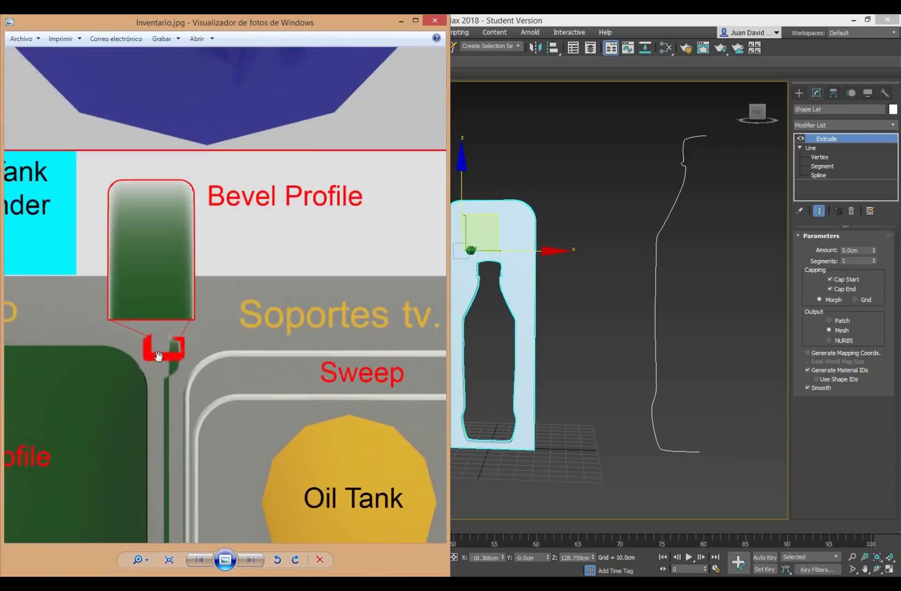
scroll(151, 215, "up", 2)
left_click_drag(151, 215, 165, 278)
left_click(176, 398)
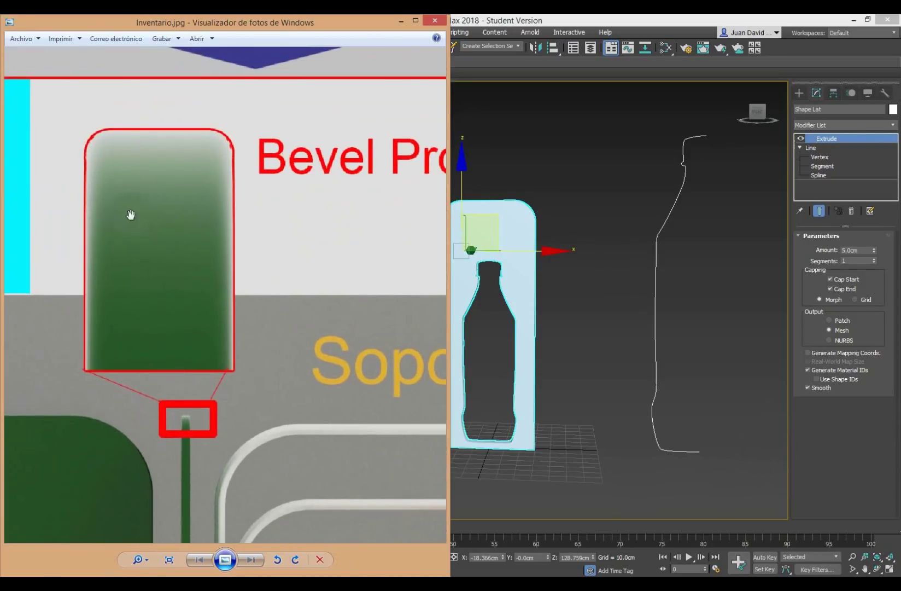
left_click(107, 140)
left_click(111, 131)
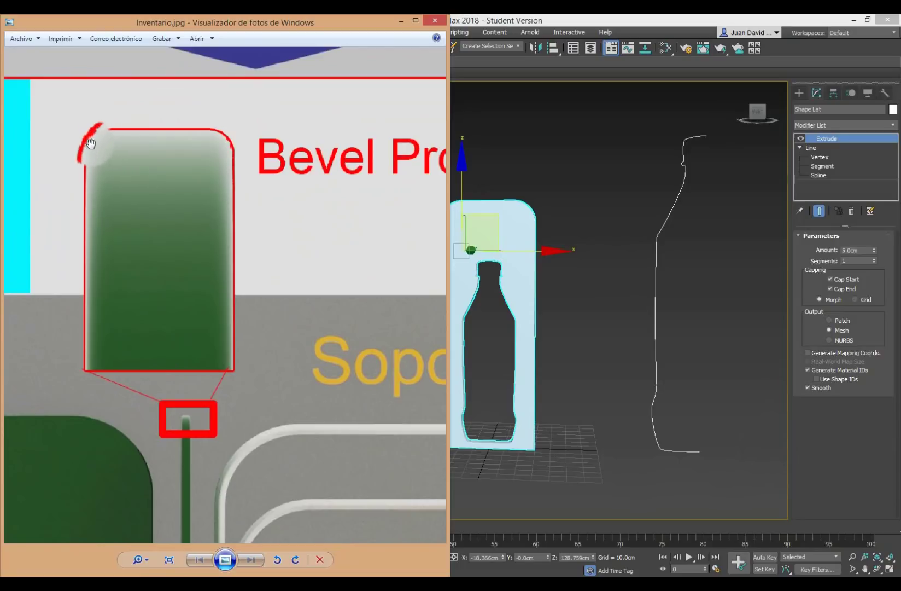
left_click(206, 127)
scroll(212, 201, "down", 5)
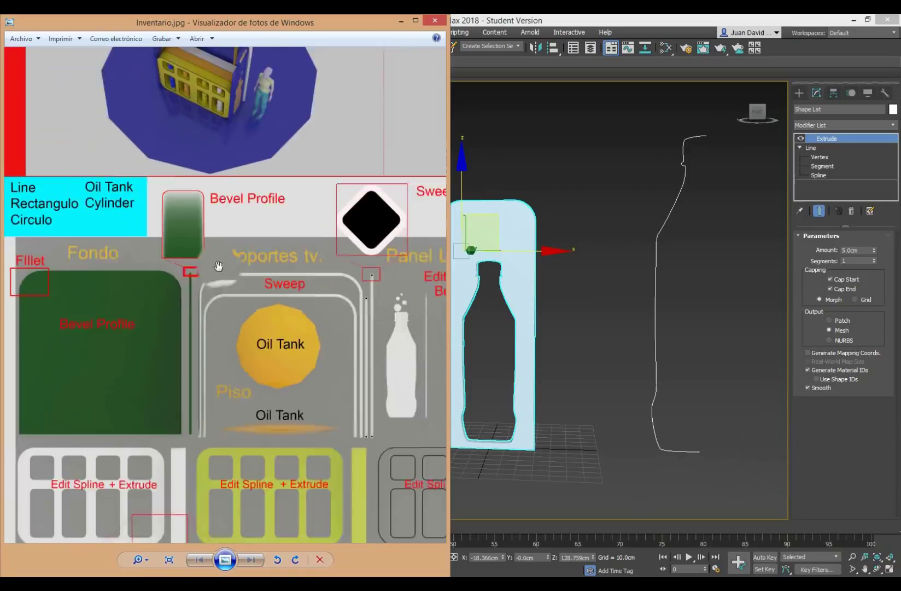
middle_click_drag(601, 258, 712, 232, "alt")
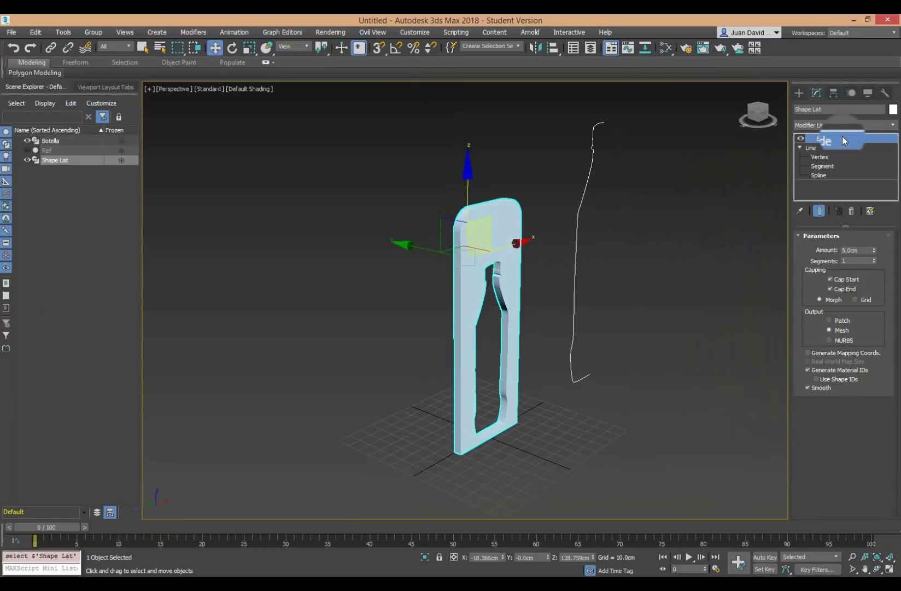
- Replace the panel's Extrude modifier with Bevel Profile from the Modifier List
left_click(851, 214)
left_click(824, 125)
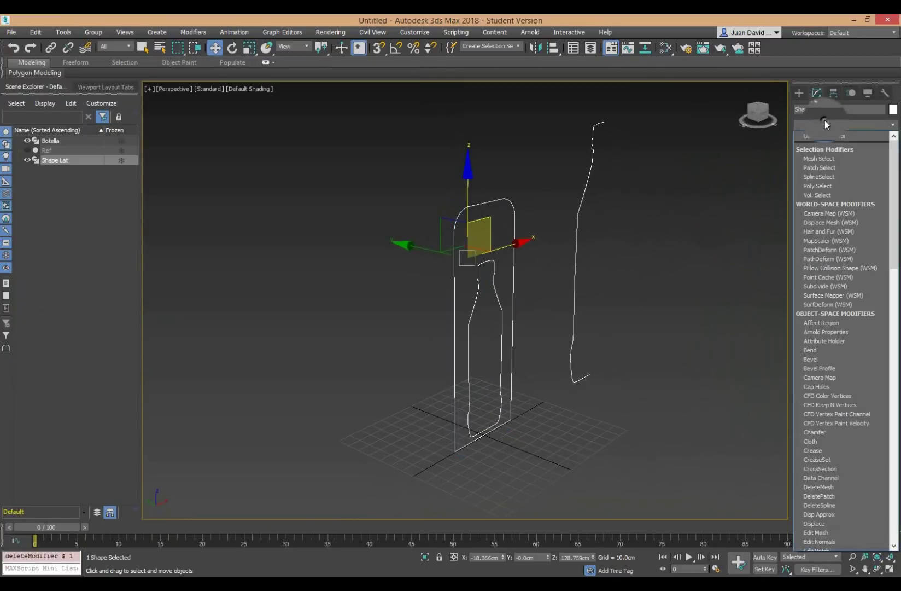
key("e")
key("b")
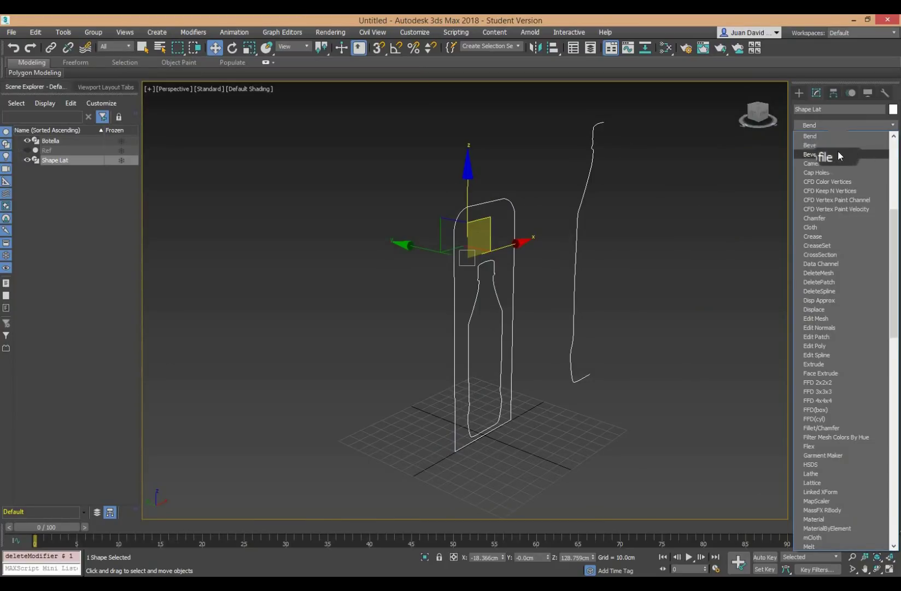
left_click(820, 157)
scroll(537, 212, "up", 8)
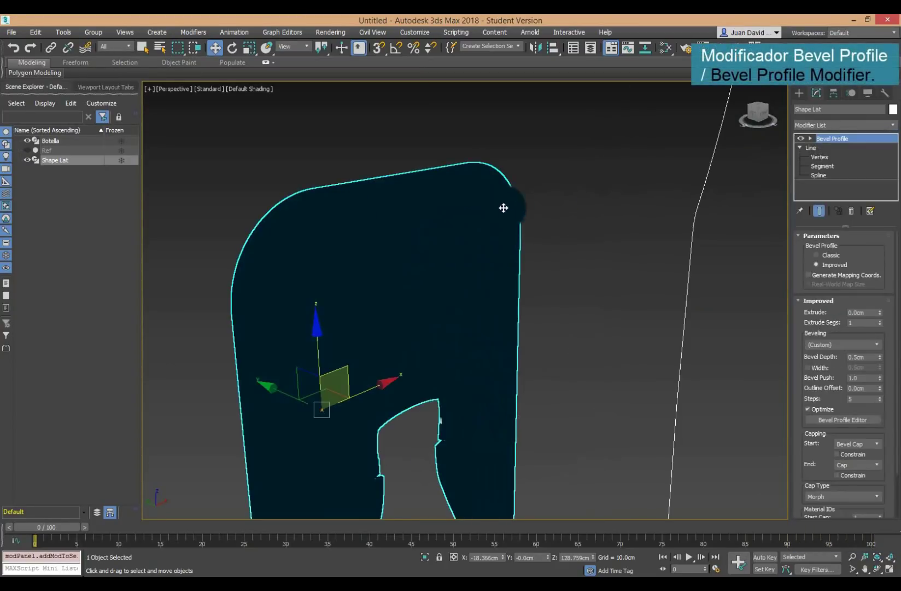
scroll(525, 215, "down", 2)
mouse_move(525, 214)
middle_mouse_down("alt")
mouse_move(578, 213)
mouse_move(558, 226)
mouse_move(446, 191)
mouse_move(452, 185)
mouse_move(479, 255)
mouse_move(558, 265)
middle_mouse_up("alt")
- Set the Bevel Profile Extrude depth to 5 cm and orbit to inspect the panel
double_click(861, 311)
type("2")
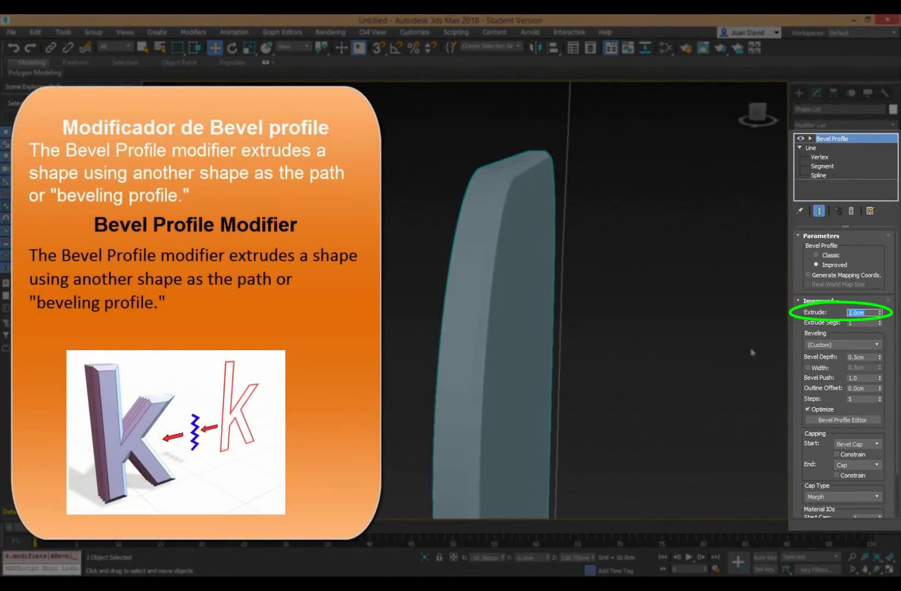
left_click(855, 310)
type("3")
key("Return")
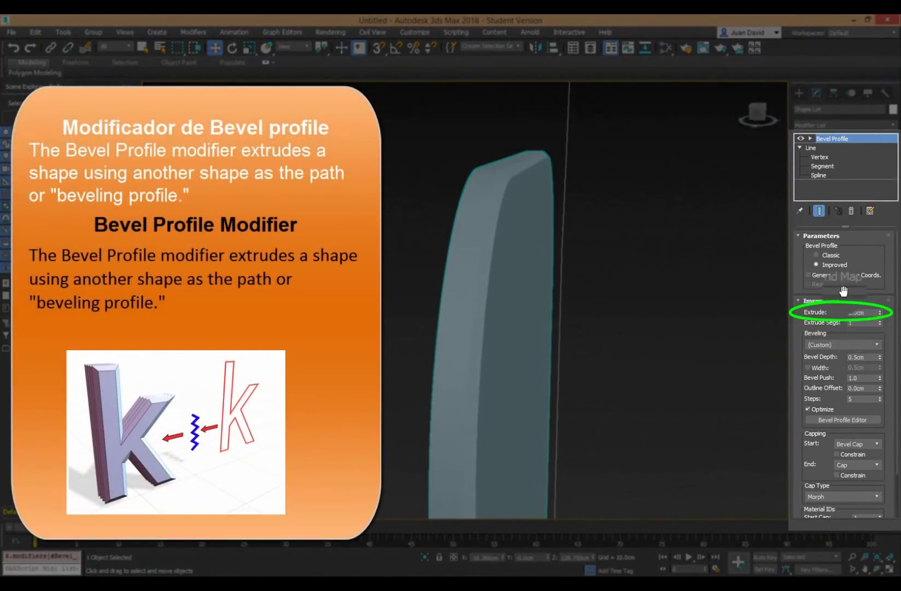
type("5")
key("Return")
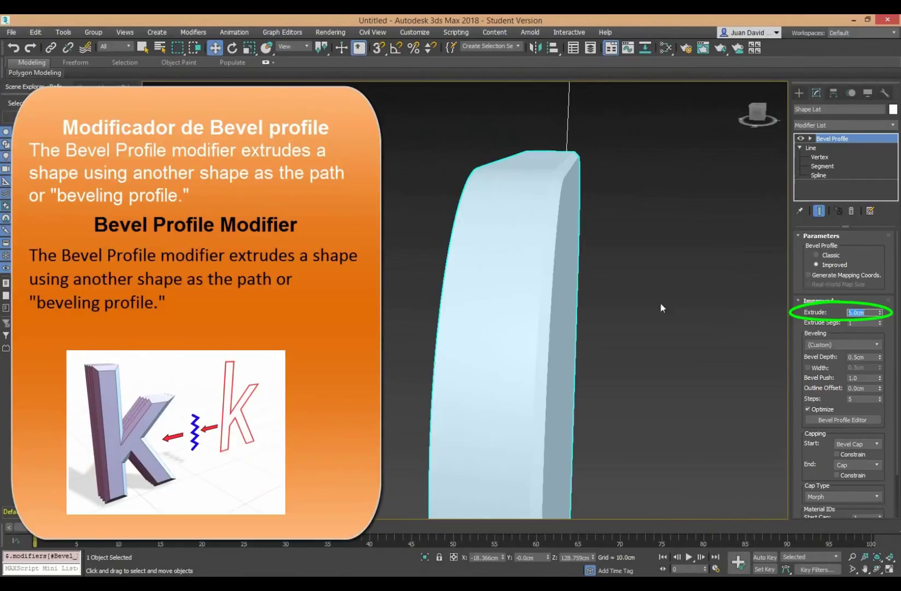
middle_click_drag(660, 302, 476, 264, "alt")
mouse_move(499, 316)
middle_mouse_down("alt")
mouse_move(590, 256)
mouse_move(416, 171)
middle_mouse_up("alt")
scroll(519, 298, "up", 3)
scroll(525, 320, "up", 3)
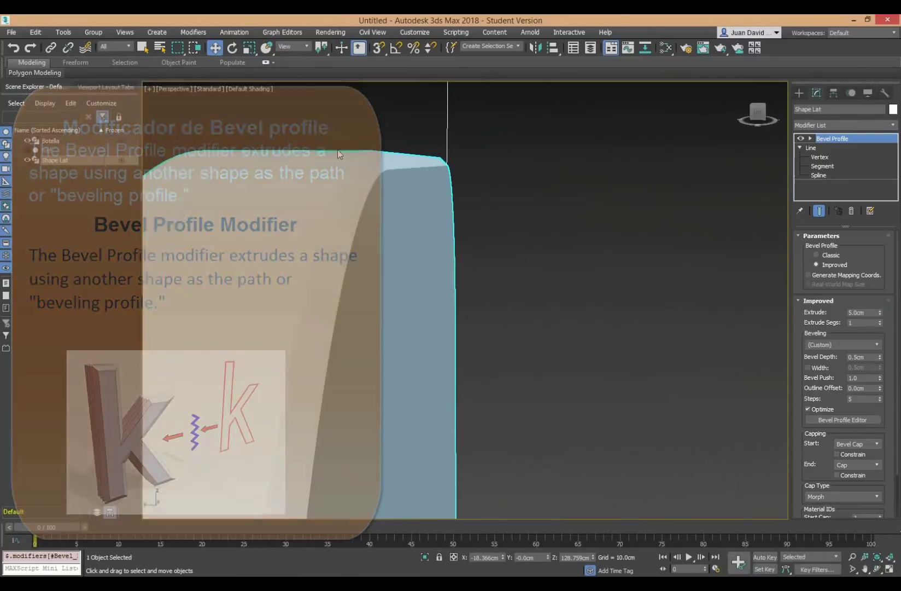
mouse_move(337, 152)
middle_mouse_down("alt")
mouse_move(606, 183)
mouse_move(783, 322)
middle_mouse_up("alt")
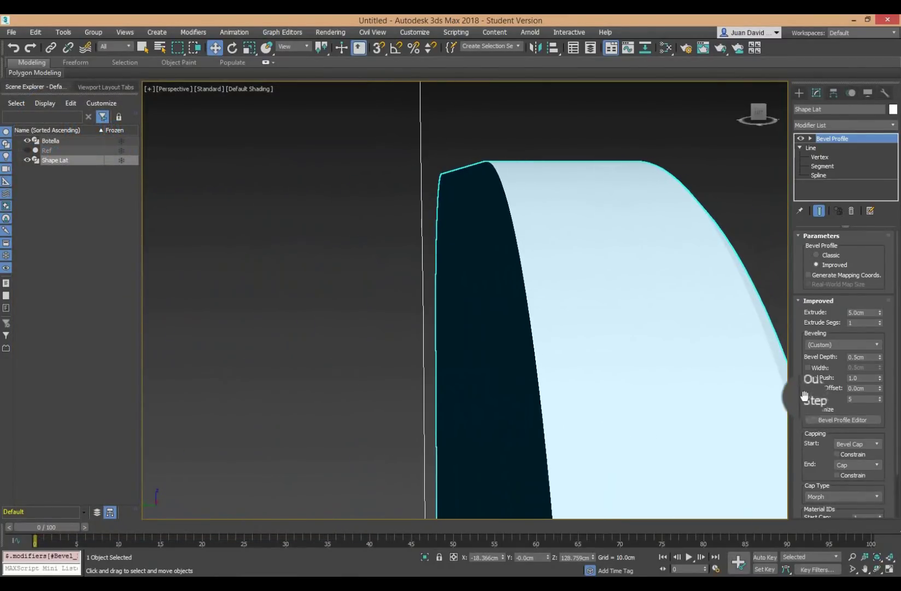
scroll(804, 395, "down", 3)
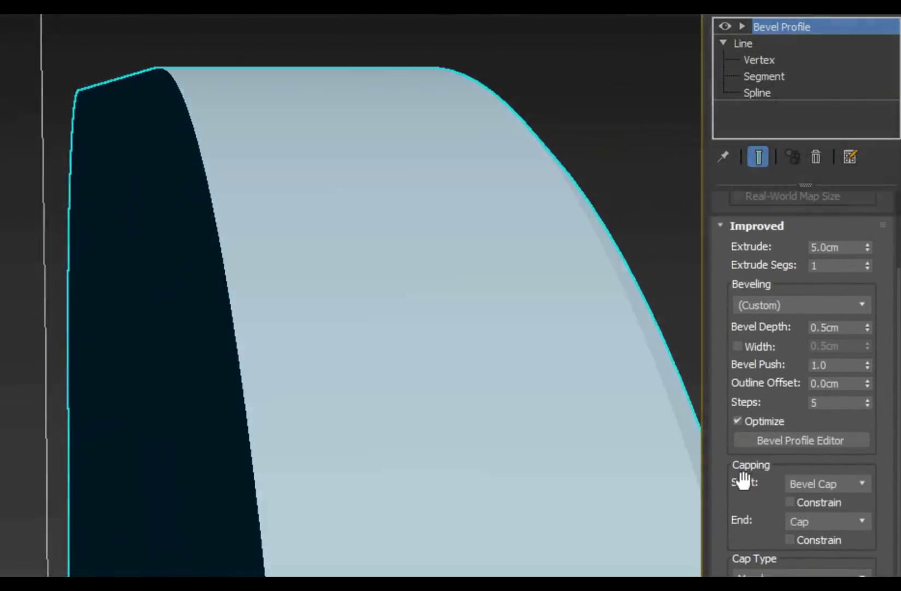
- Set Capping End to Bevel Cap so the panel's back end is bevelled too
middle_click_drag(507, 438, 323, 450)
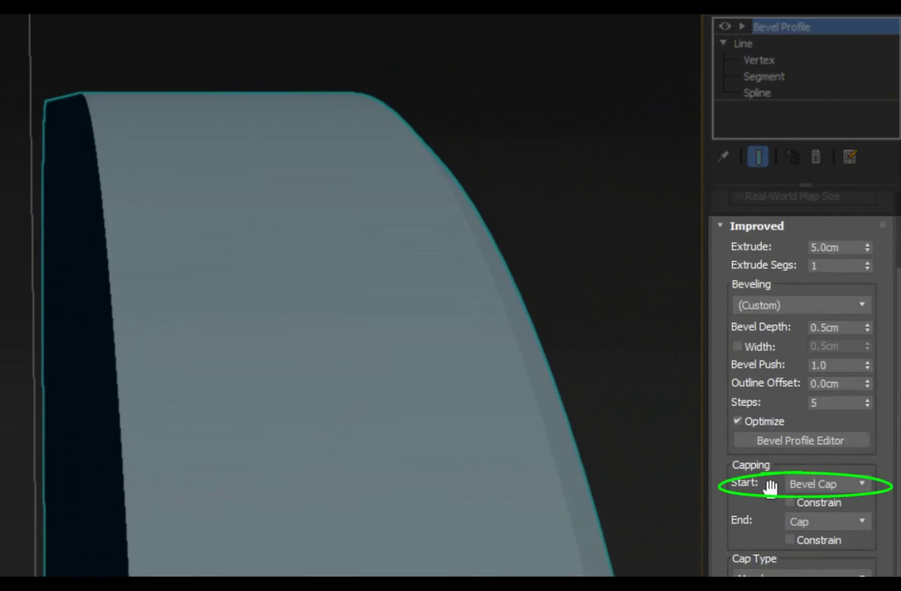
left_click(783, 525)
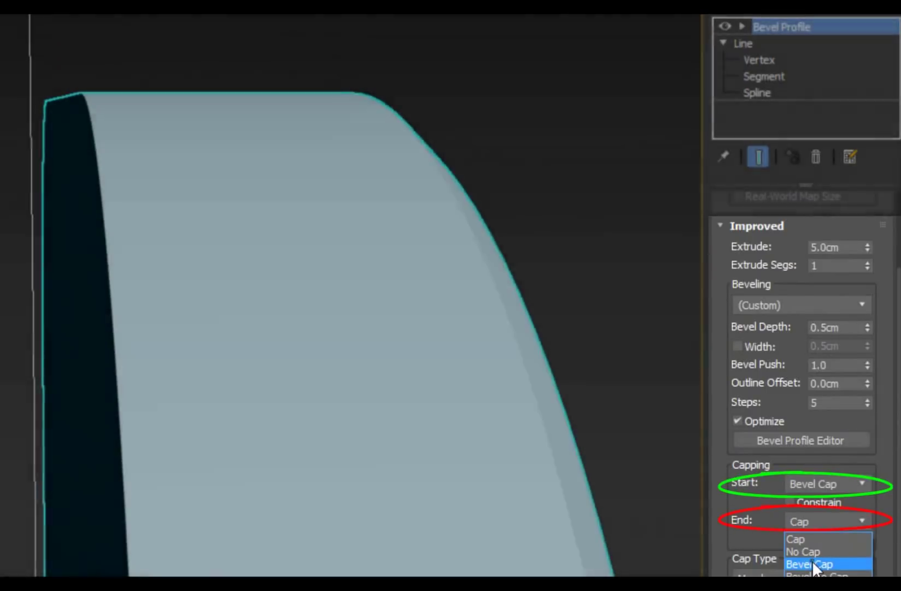
left_click(811, 562)
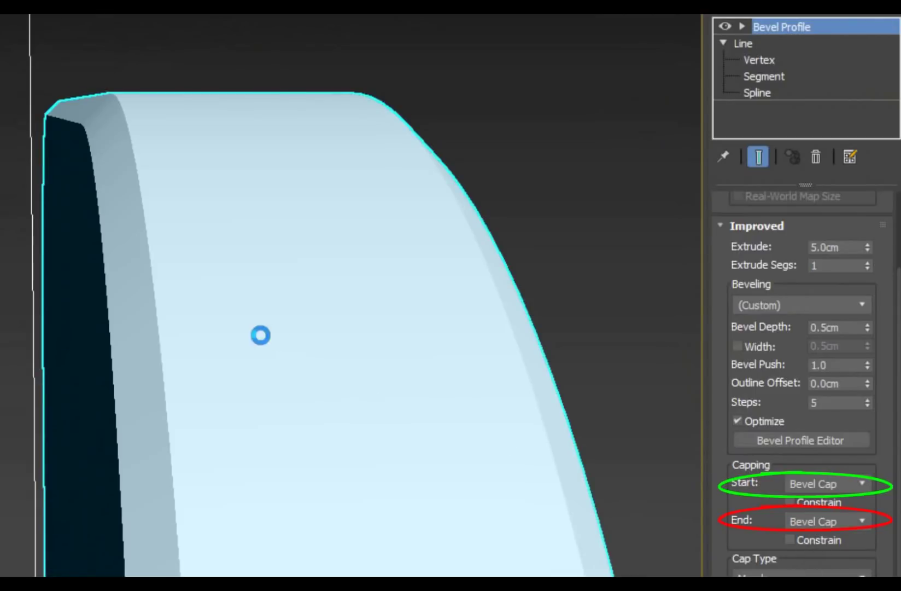
mouse_move(261, 335)
middle_mouse_down("alt")
mouse_move(185, 338)
mouse_move(207, 343)
mouse_move(165, 355)
mouse_move(3, 346)
mouse_move(204, 374)
mouse_move(380, 370)
mouse_move(163, 312)
middle_mouse_up("alt")
scroll(261, 310, "up", 3)
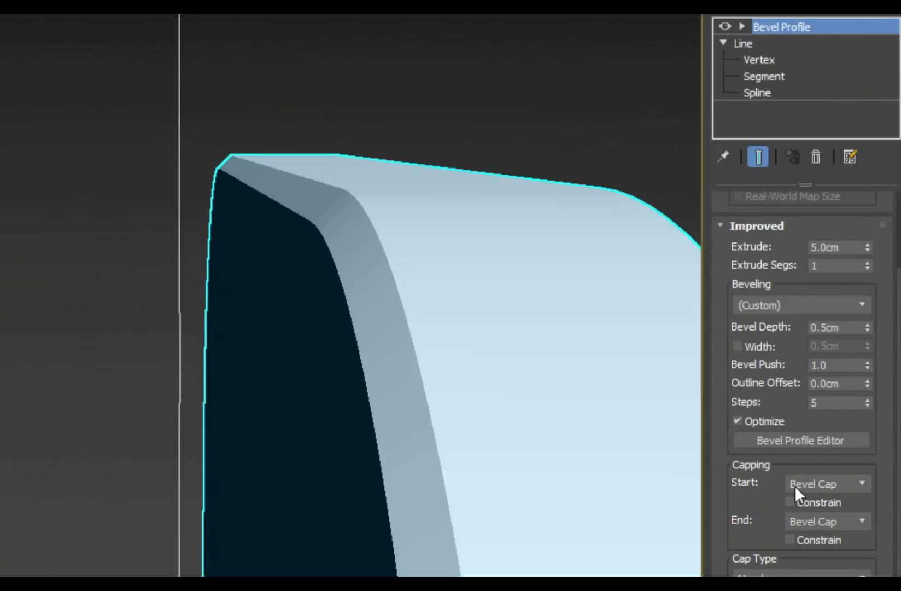
mouse_move(393, 272)
middle_mouse_down()
mouse_move(287, 296)
mouse_move(102, 164)
middle_mouse_up()
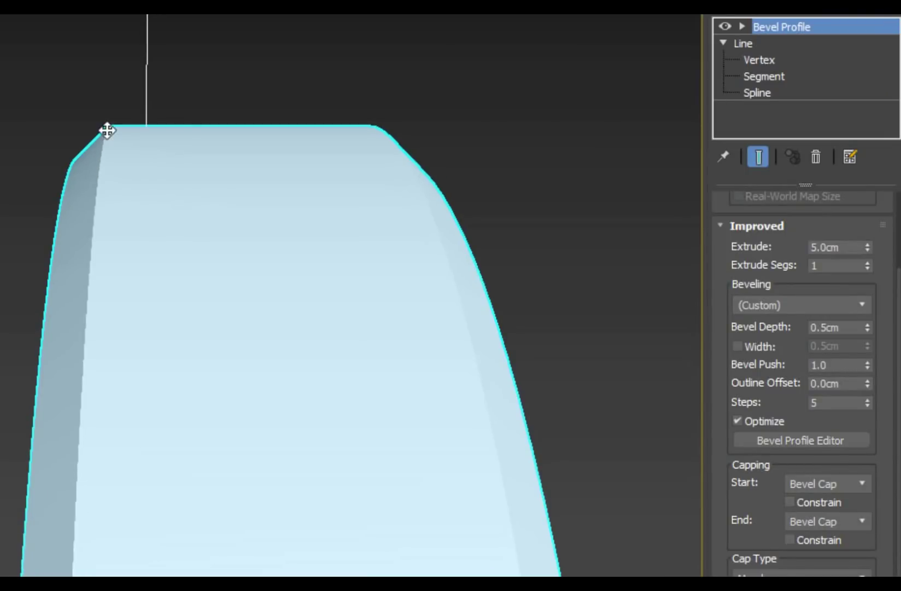
middle_click_drag(172, 139, 0, 134)
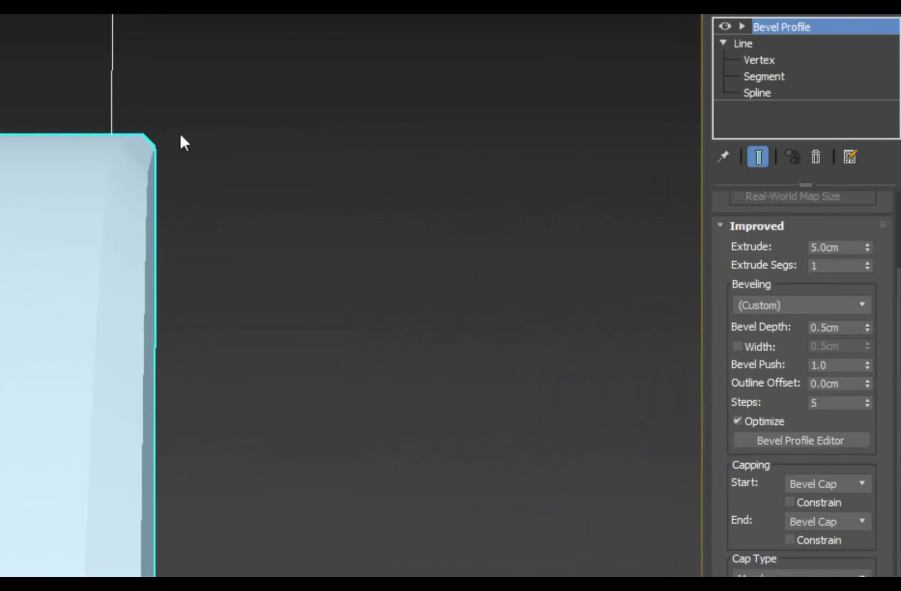
mouse_move(180, 132)
middle_mouse_down()
mouse_move(235, 160)
mouse_move(247, 157)
middle_mouse_up()
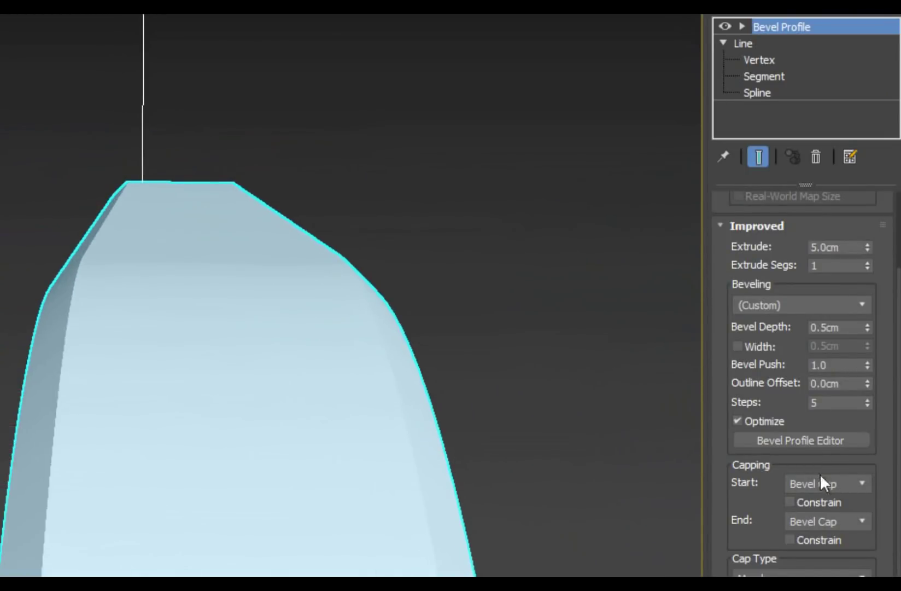
- Try the Concave beveling preset, then settle on Convex for rounded edges
left_click(825, 305)
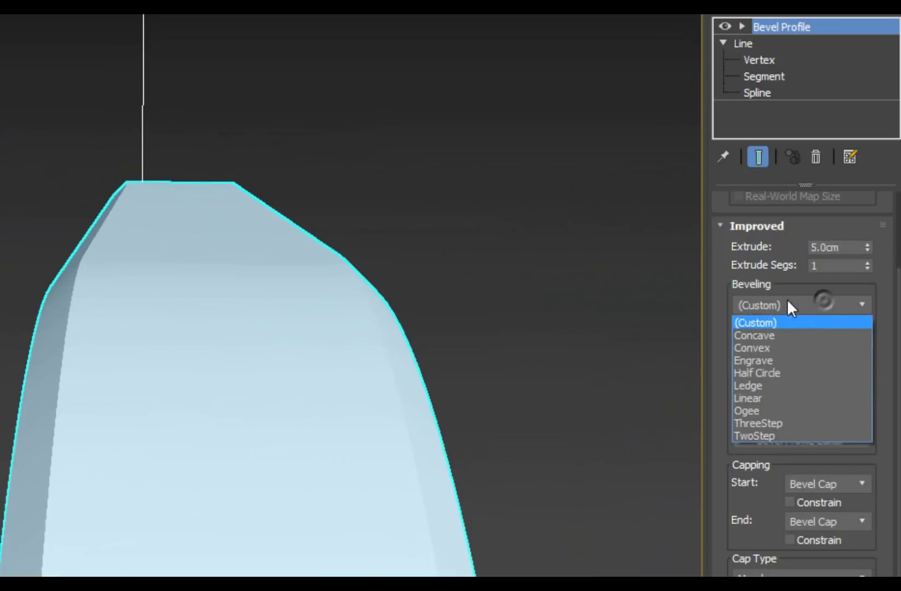
left_click(761, 334)
left_click(746, 304)
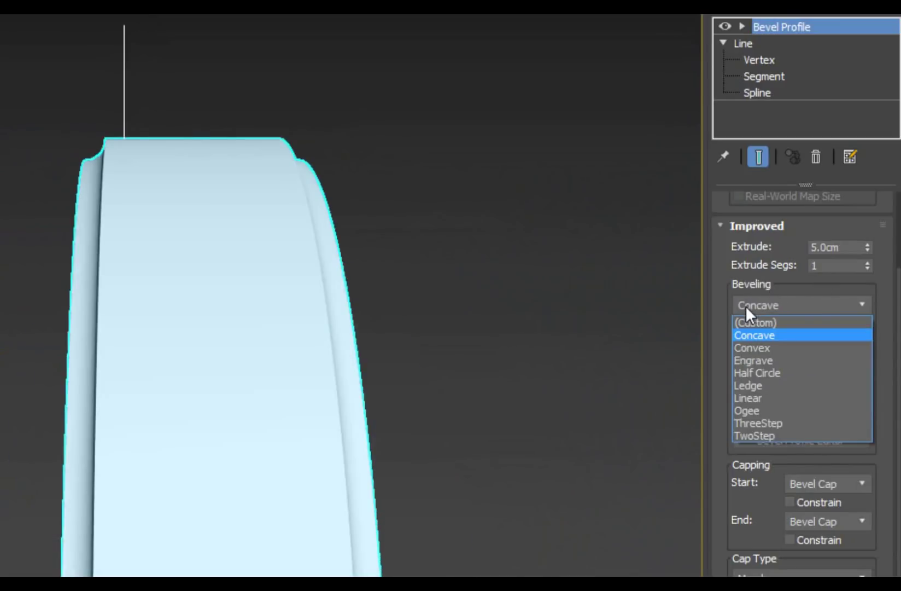
left_click(762, 346)
scroll(173, 197, "up", 3)
scroll(173, 197, "down", 3)
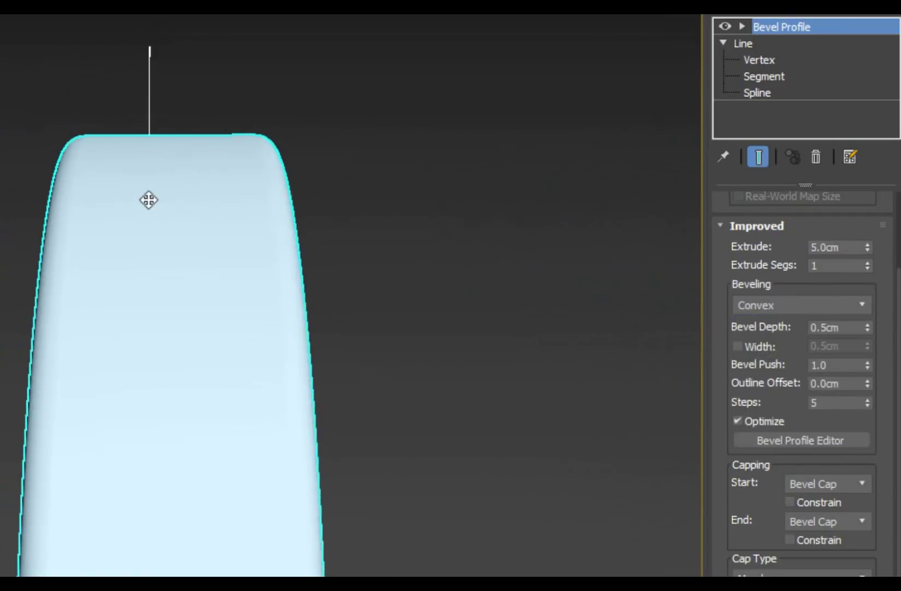
scroll(51, 208, "up", 3)
middle_click_drag(51, 207, 228, 214)
scroll(276, 286, "down", 3)
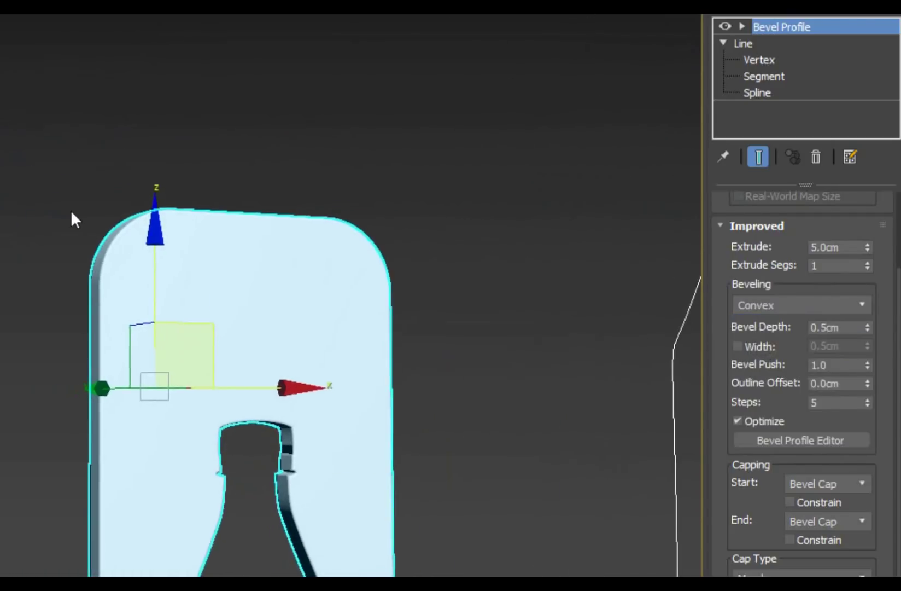
scroll(70, 211, "up", 3)
middle_click_drag(296, 179, 318, 88)
scroll(337, 95, "up", 2)
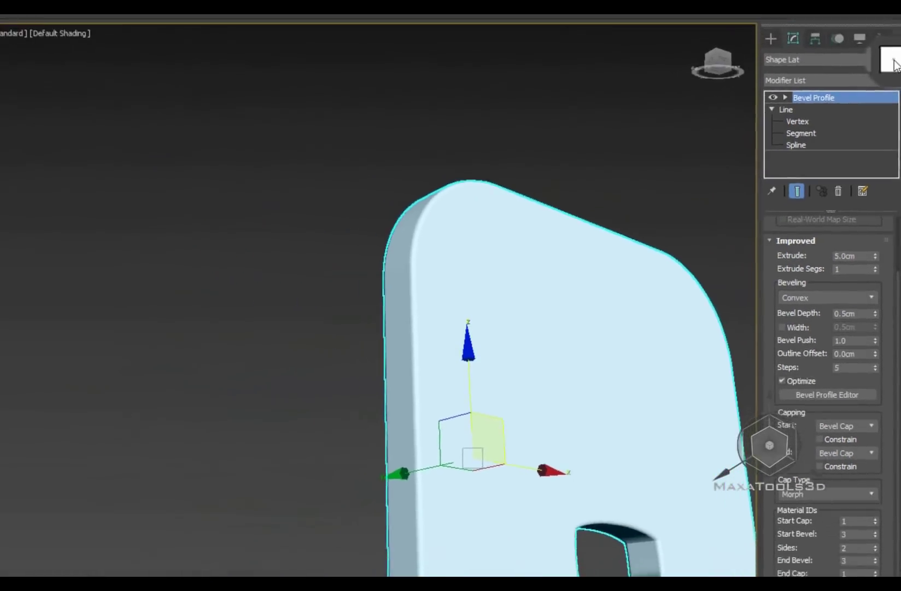
- Change the Shape Lat panel's object colour to green
left_click(893, 109)
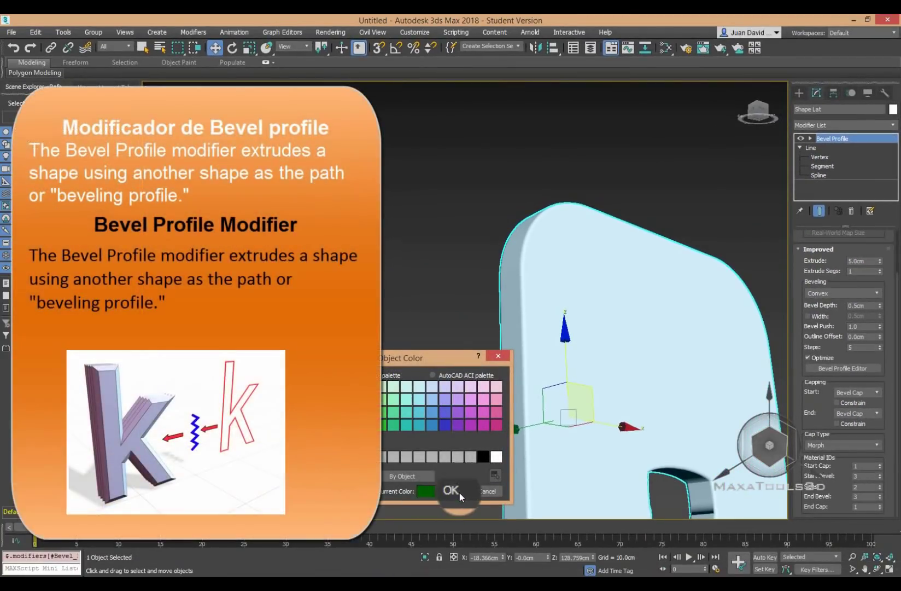
left_click(459, 492)
left_click(438, 237)
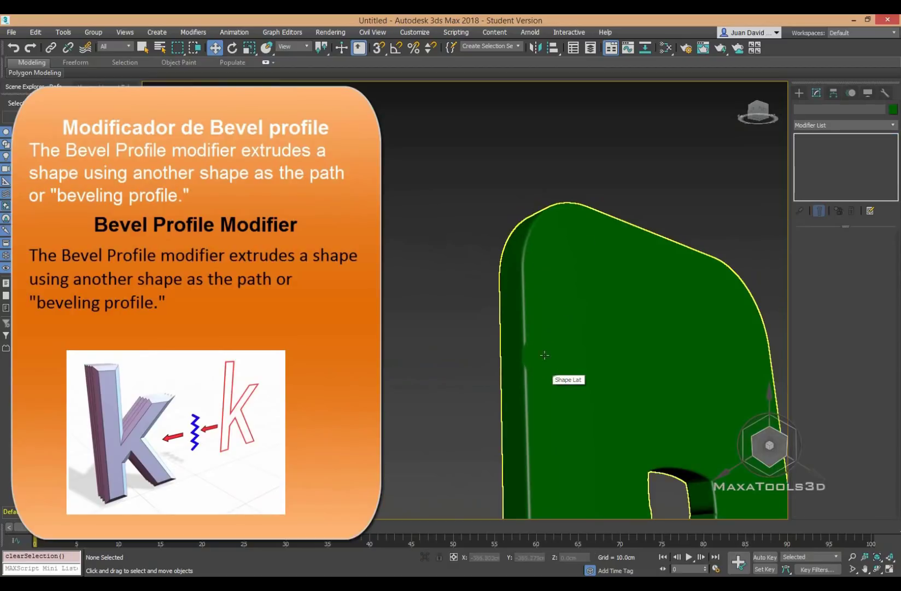
left_click(545, 355)
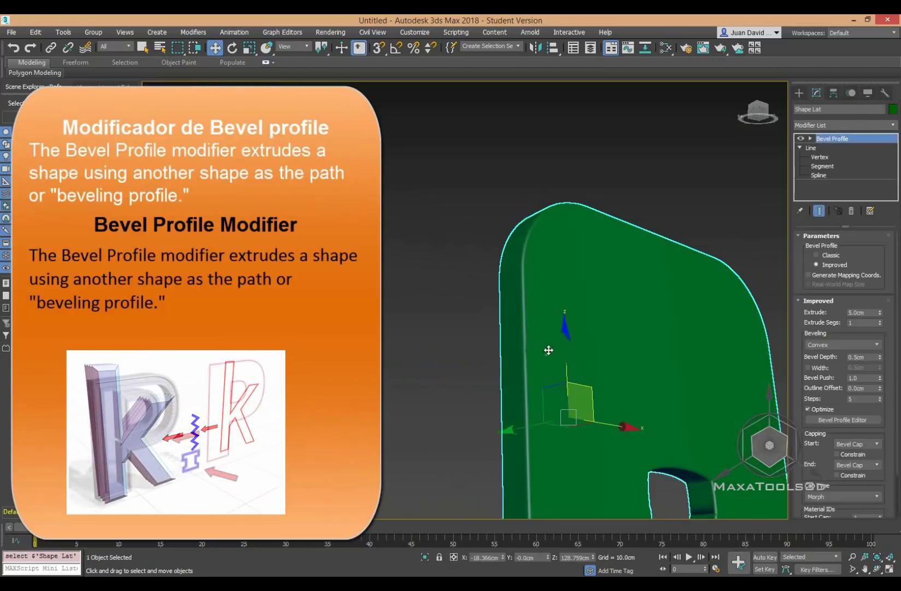
- Swap Bevel Profile for a plain Extrude to compare, then undo back to Bevel Profile
left_click(851, 212)
type("x")
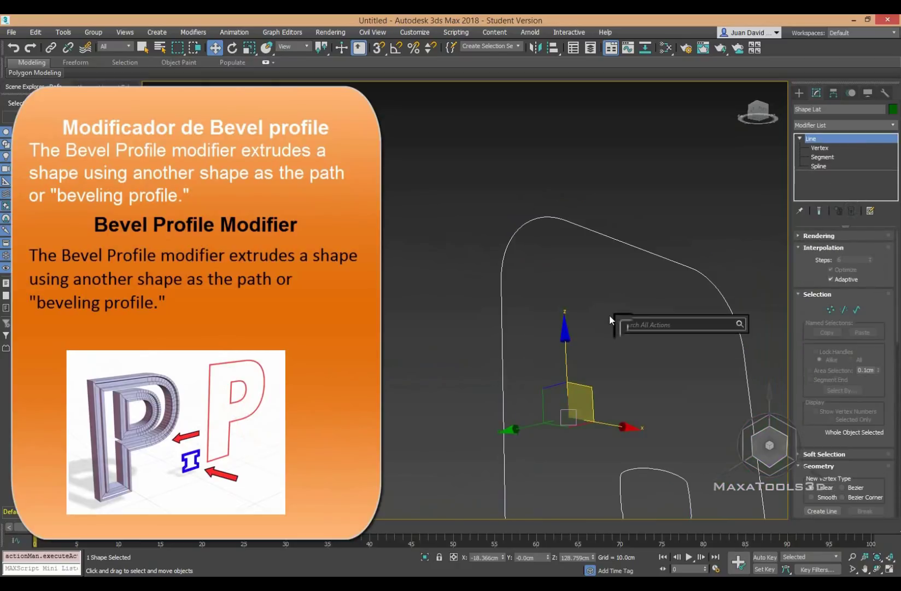
type("ex")
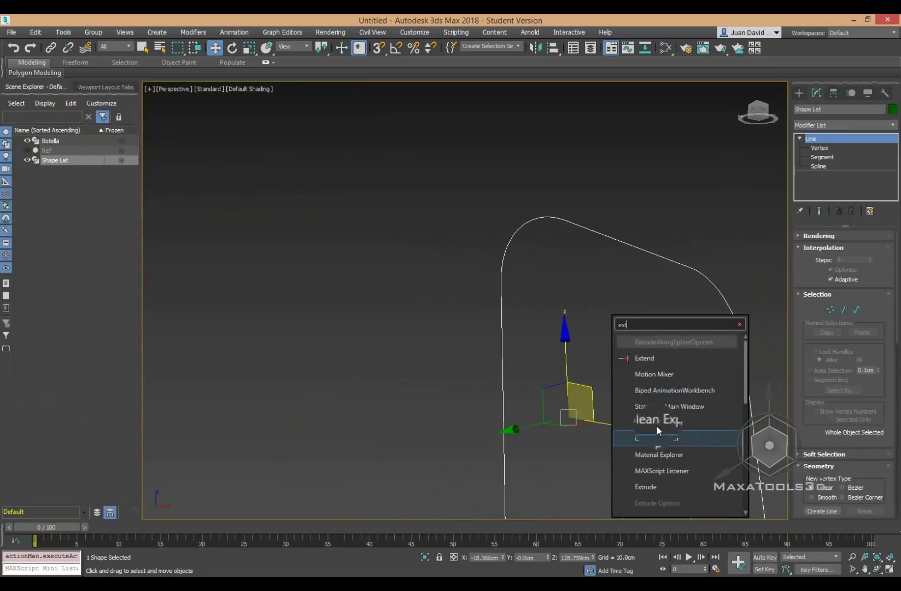
type("tr")
left_click(660, 365)
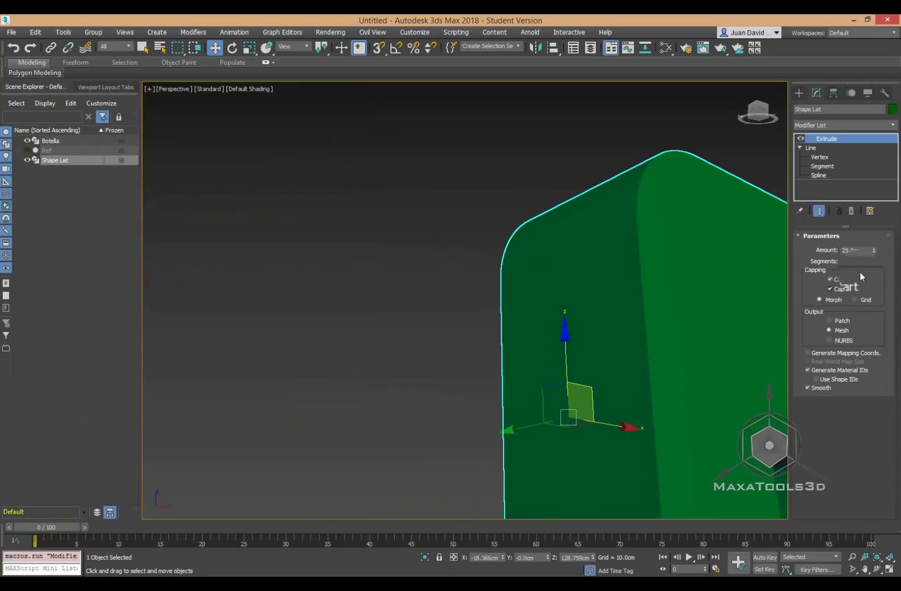
type("5")
middle_click_drag(731, 258, 640, 228, "alt")
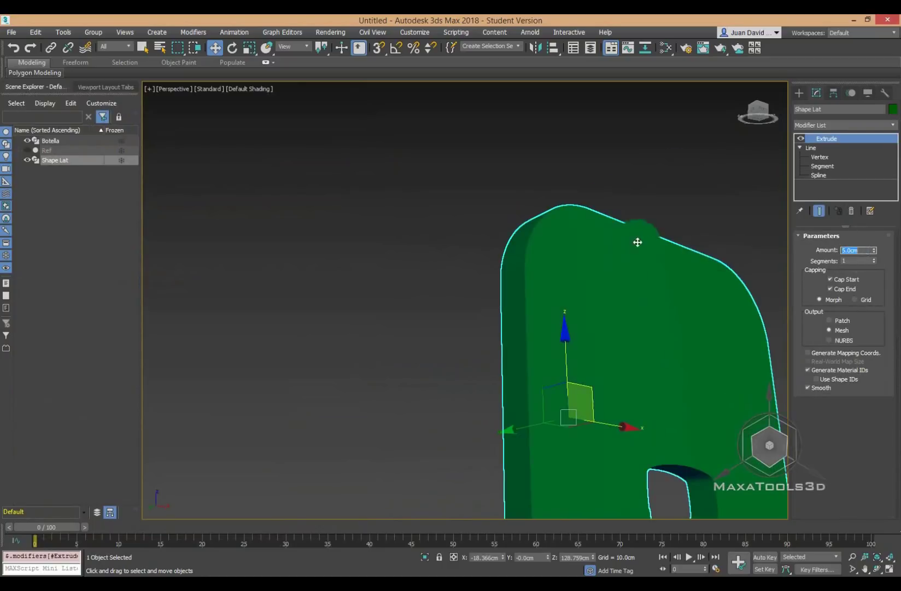
left_click(571, 172)
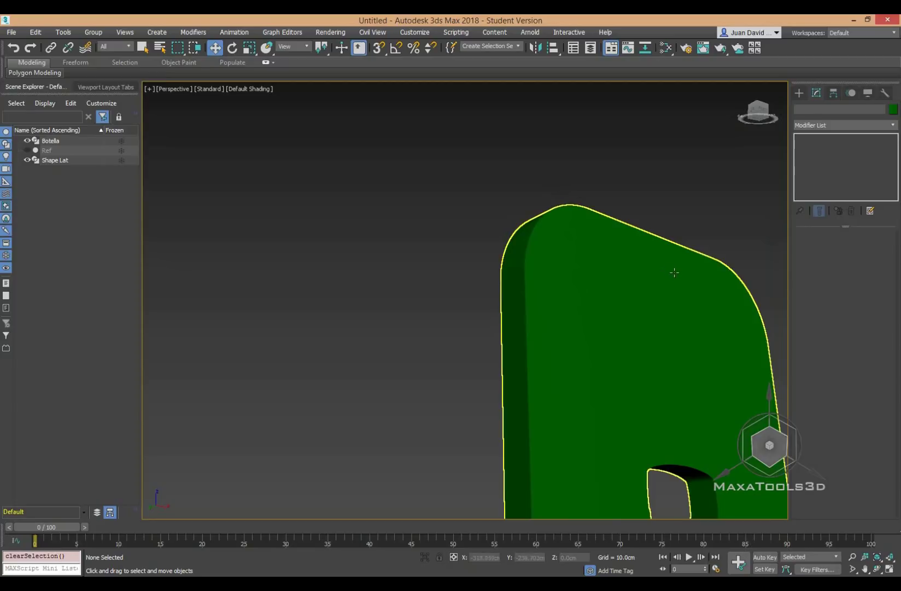
left_click(706, 227)
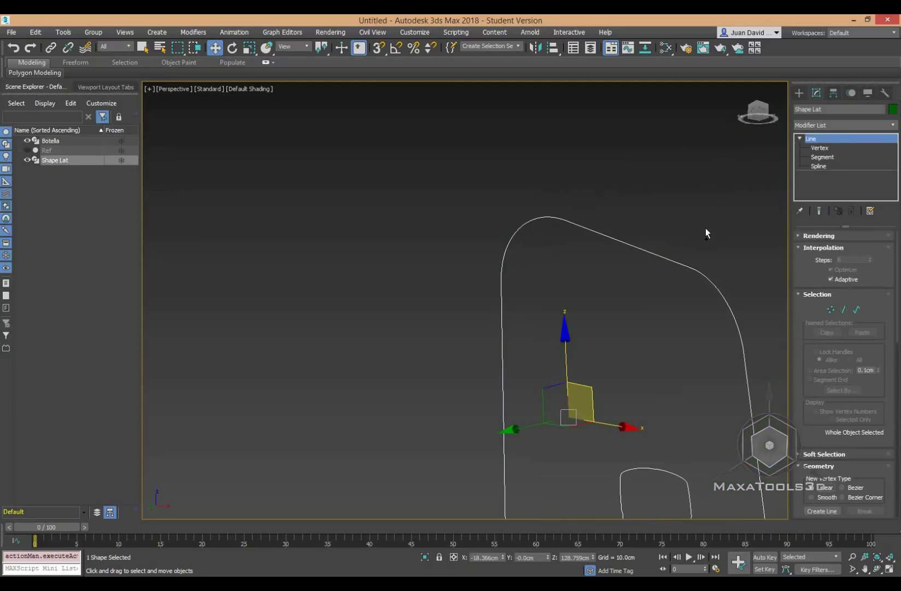
key("ctrl+z")
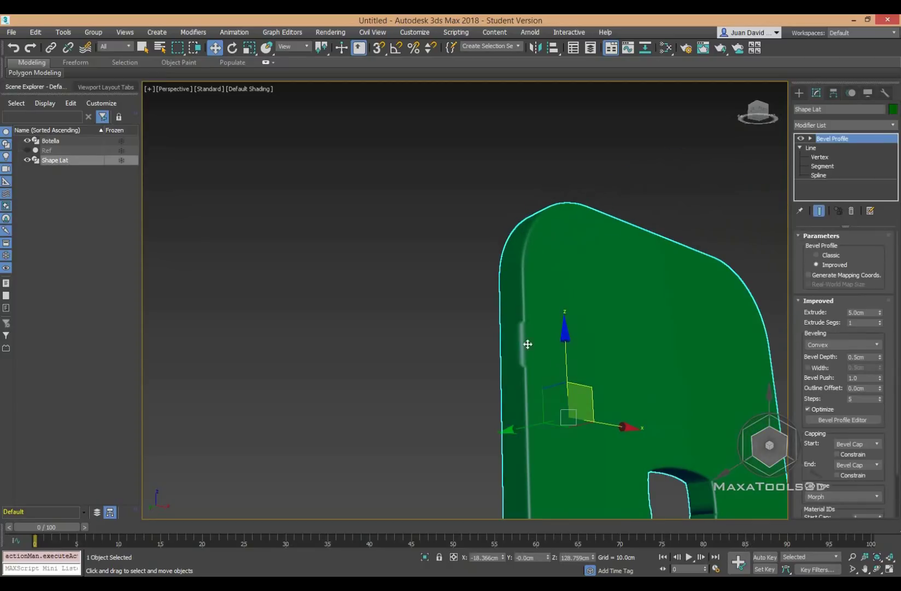
mouse_move(528, 344)
middle_mouse_down("alt")
mouse_move(633, 348)
mouse_move(569, 341)
mouse_move(540, 358)
mouse_move(459, 310)
mouse_move(525, 313)
mouse_move(581, 334)
mouse_move(519, 316)
mouse_move(539, 306)
middle_mouse_up("alt")
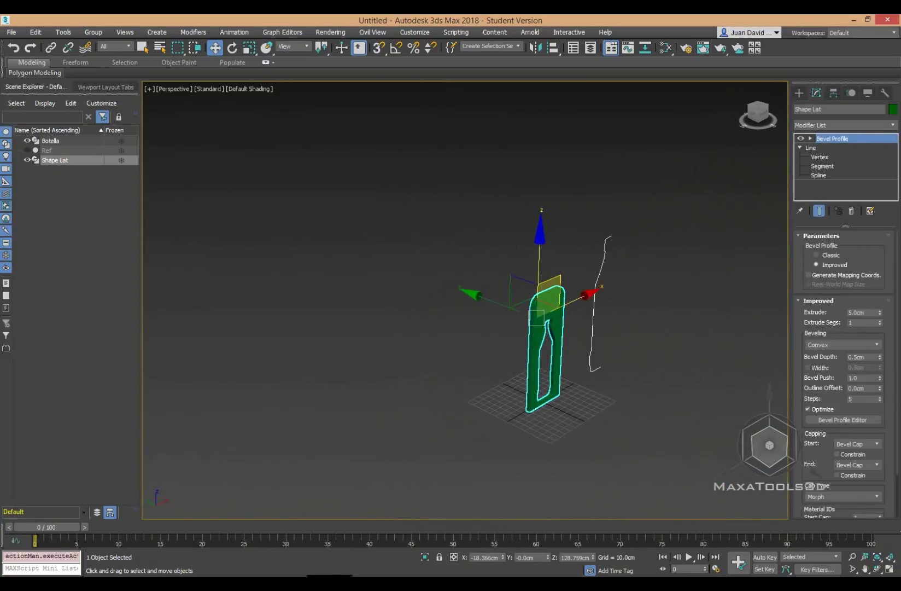
mouse_move(467, 569)
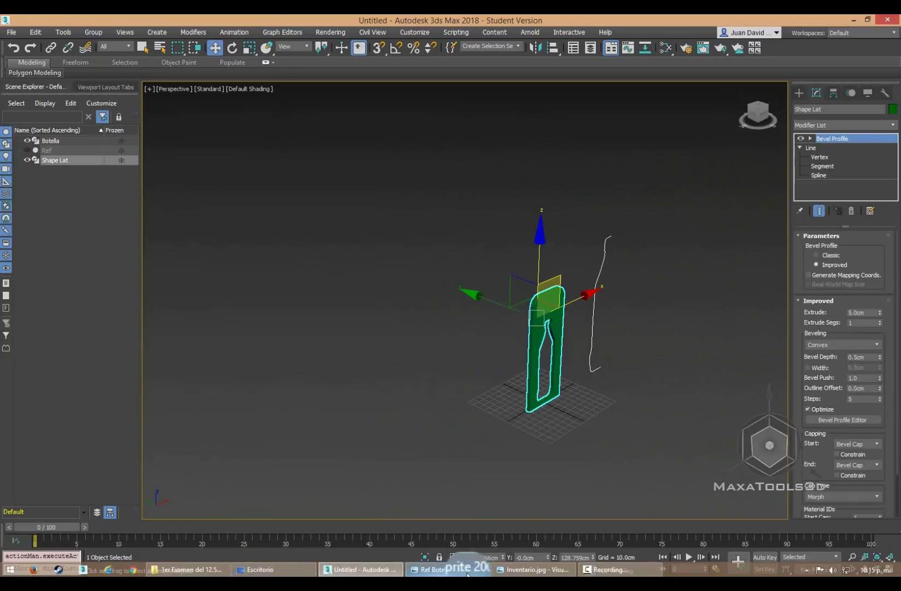
left_click(468, 569)
left_click(534, 568)
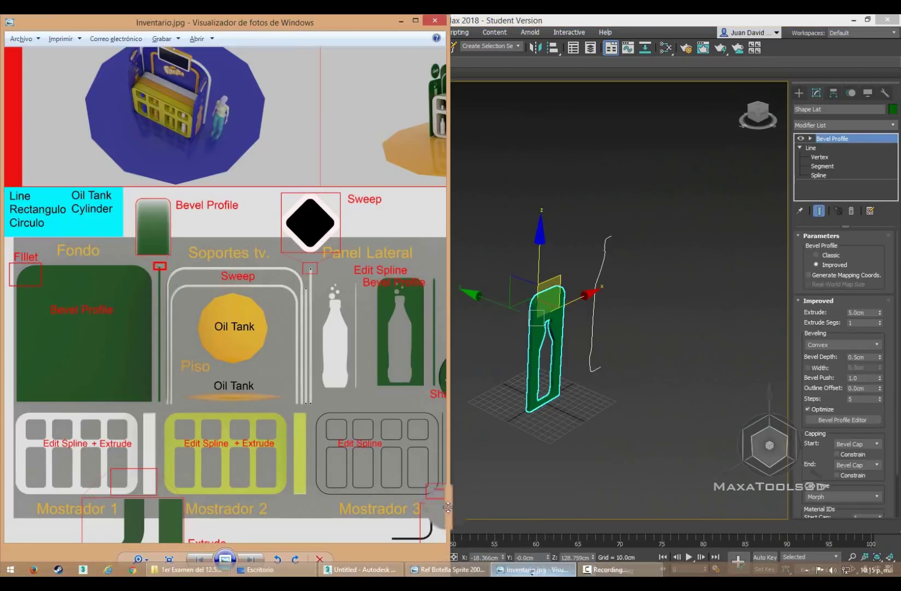
scroll(244, 177, "up", 1)
scroll(243, 178, "up", 2)
scroll(243, 178, "up", 1)
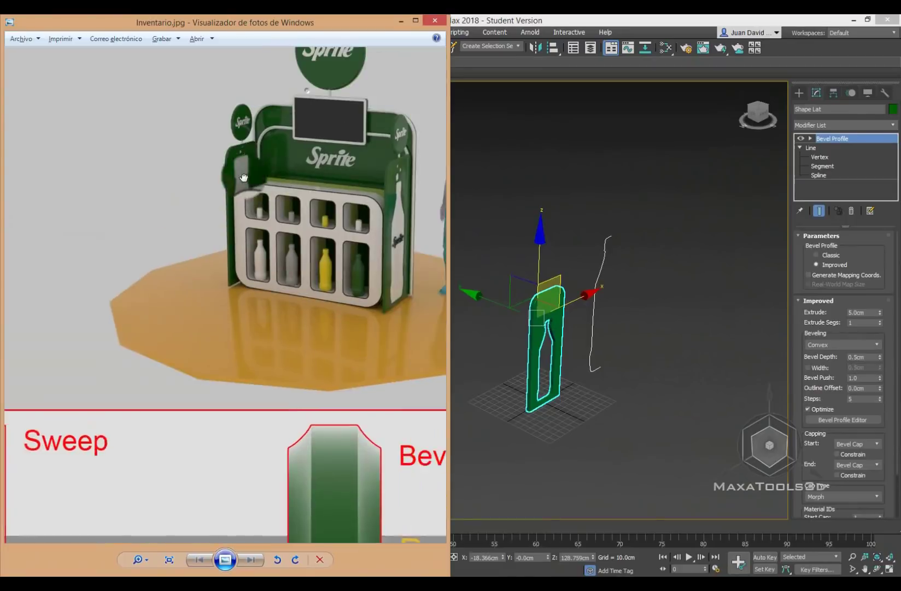
scroll(244, 178, "up", 1)
scroll(218, 197, "up", 1)
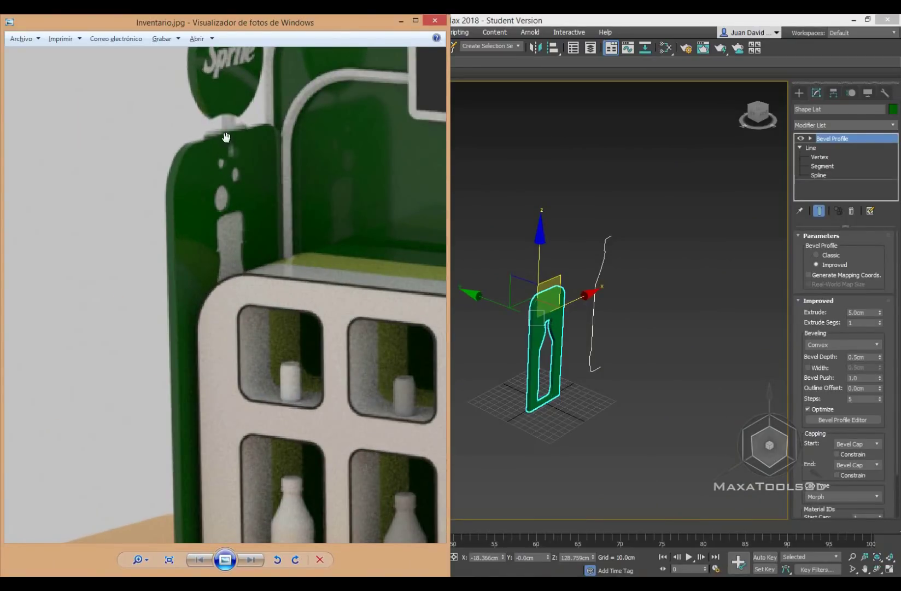
left_click(628, 267)
mouse_move(547, 304)
middle_mouse_down()
mouse_move(504, 249)
mouse_move(477, 332)
middle_mouse_up()
- In the Front view, draw three circles rising above the bottle neck
key("f")
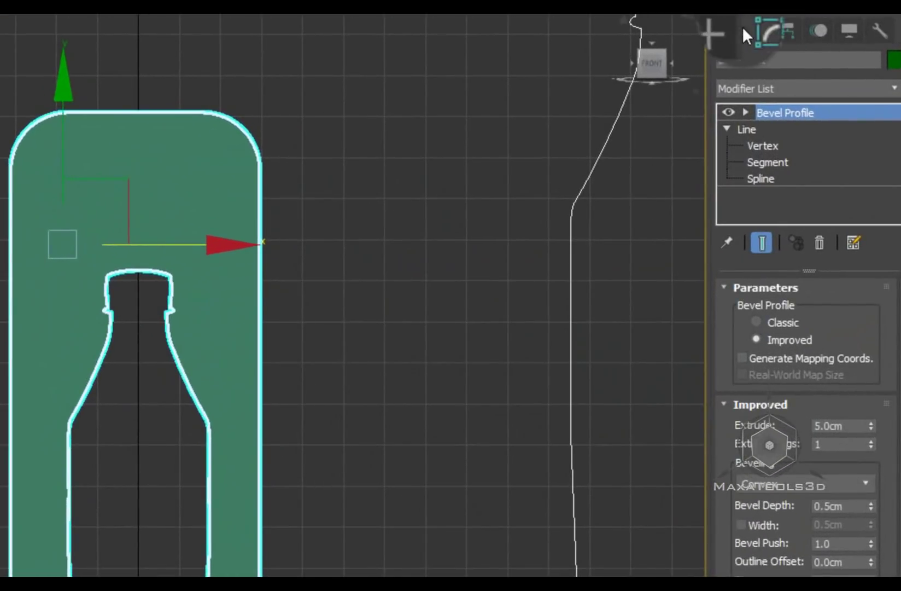
left_click(713, 34)
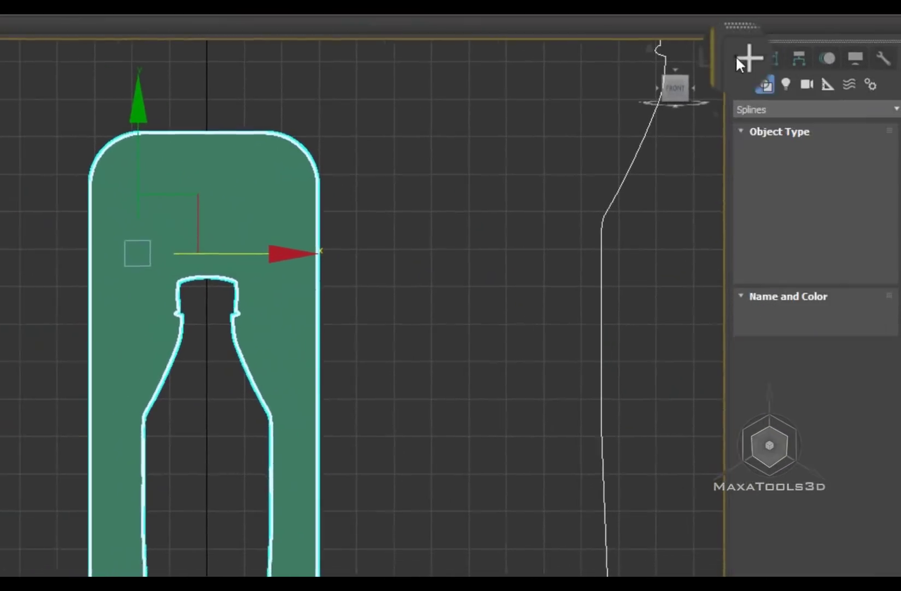
left_click(815, 223)
scroll(383, 268, "up", 3)
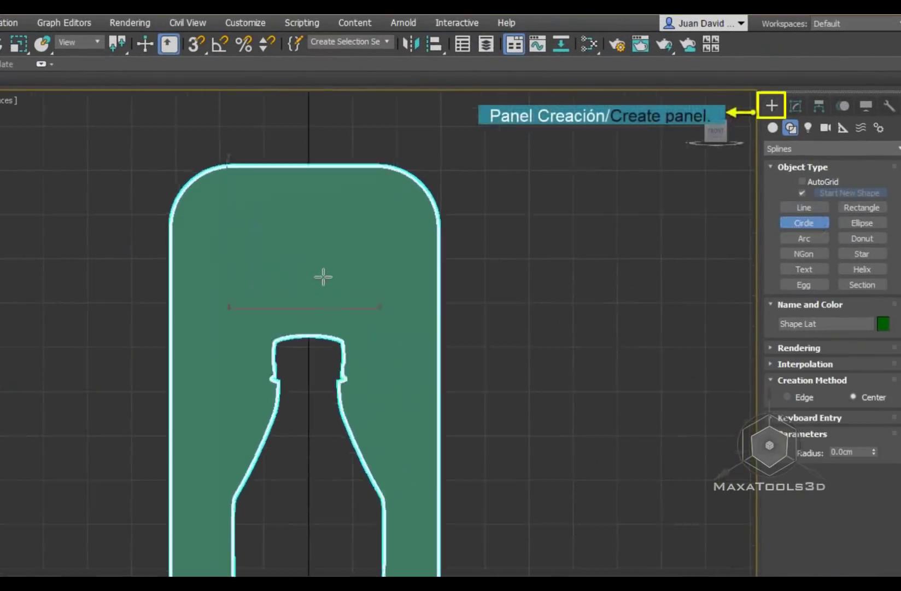
scroll(306, 329, "up", 2)
scroll(263, 358, "up", 1)
left_click_drag(257, 343, 257, 297)
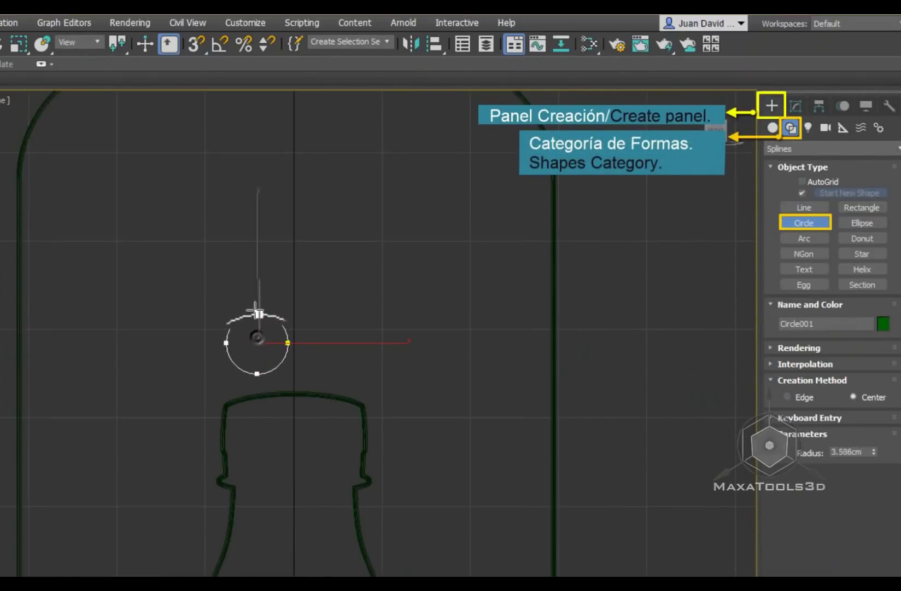
left_click_drag(322, 259, 330, 225)
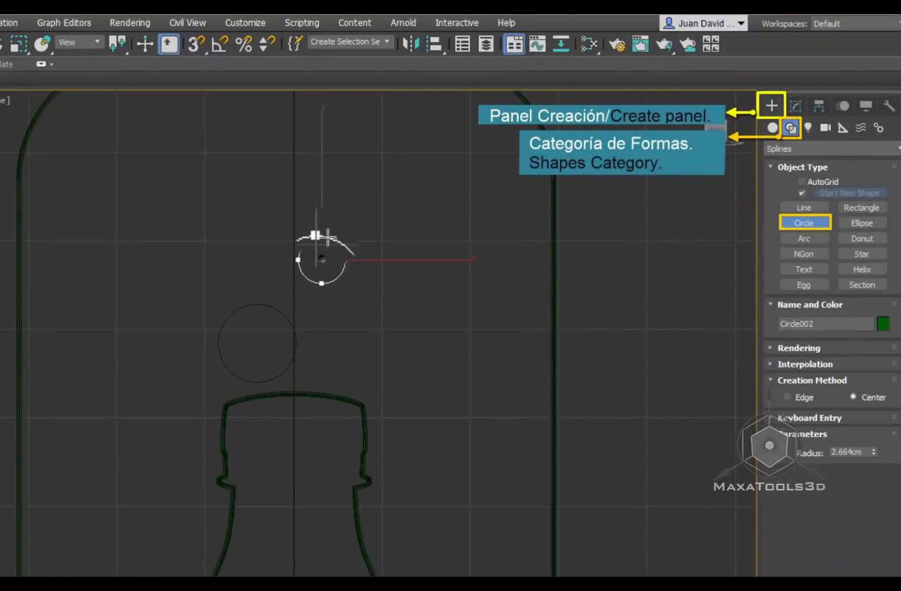
left_click_drag(266, 172, 264, 144)
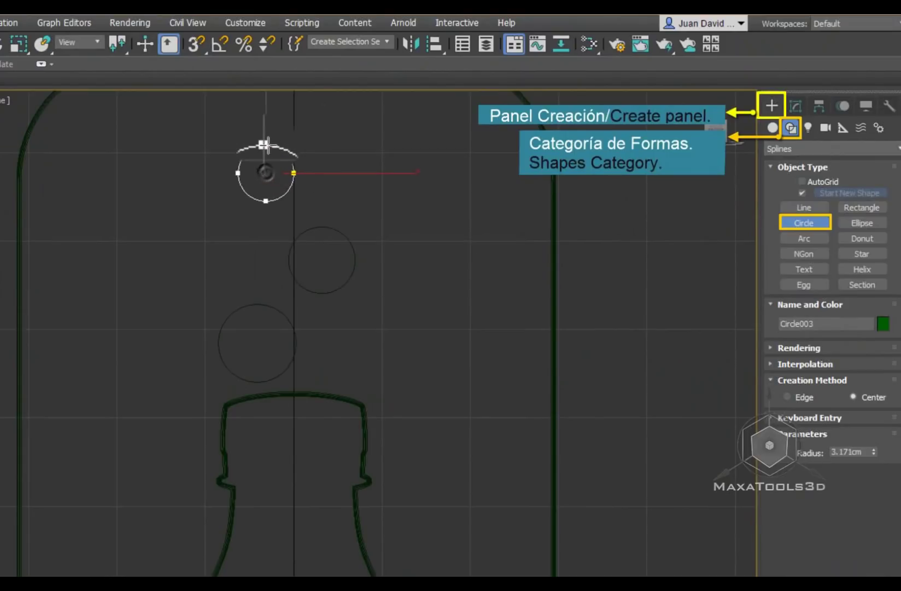
- Add a small fourth circle near the top of the panel, then deselect
middle_click_drag(266, 149, 288, 191)
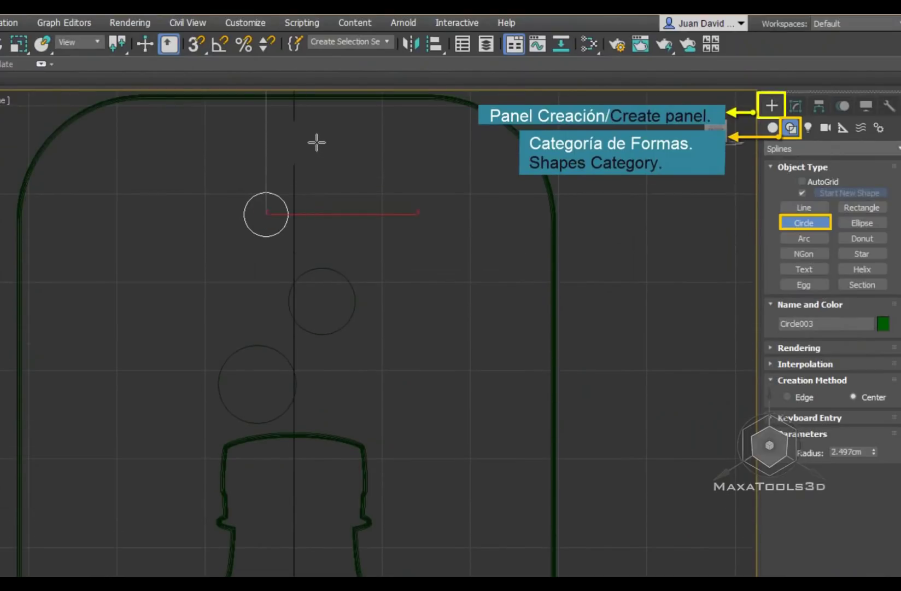
left_click_drag(311, 129, 320, 137)
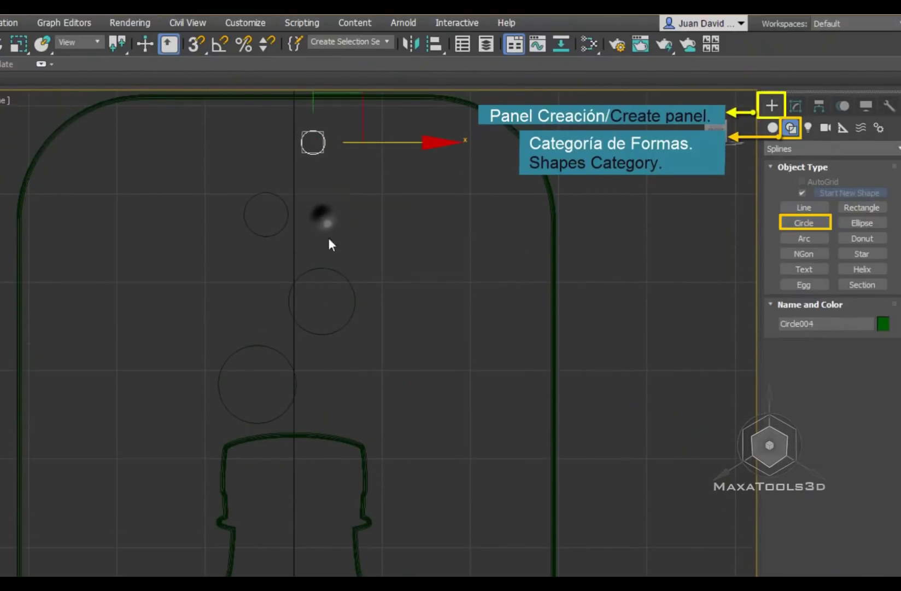
left_click(437, 298)
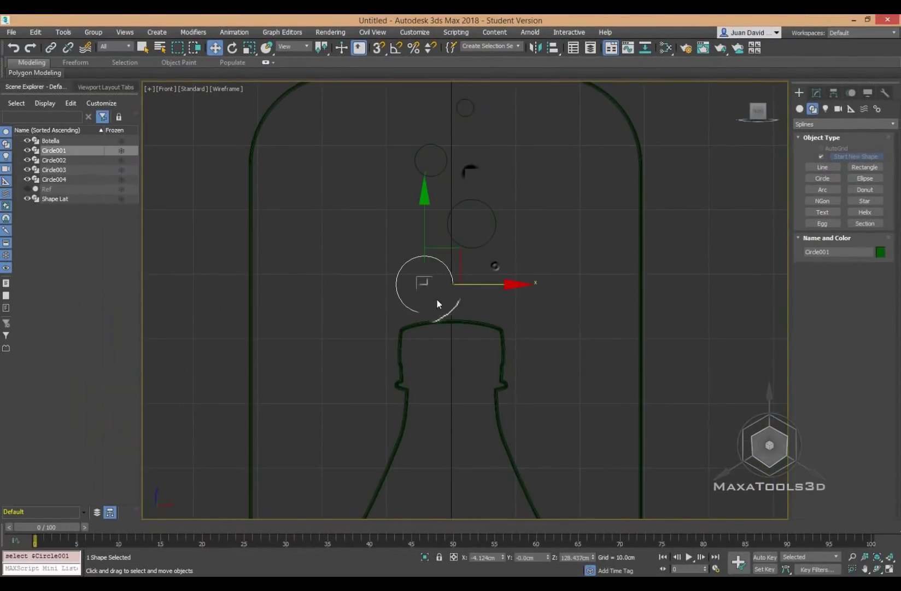
left_click(539, 271)
scroll(514, 267, "up", 2)
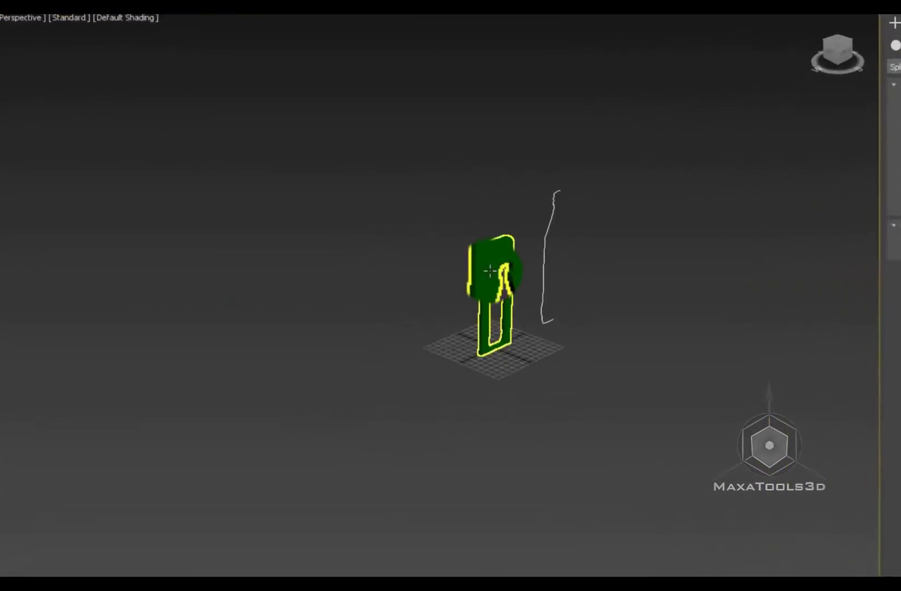
scroll(490, 270, "up", 3)
scroll(479, 305, "up", 3)
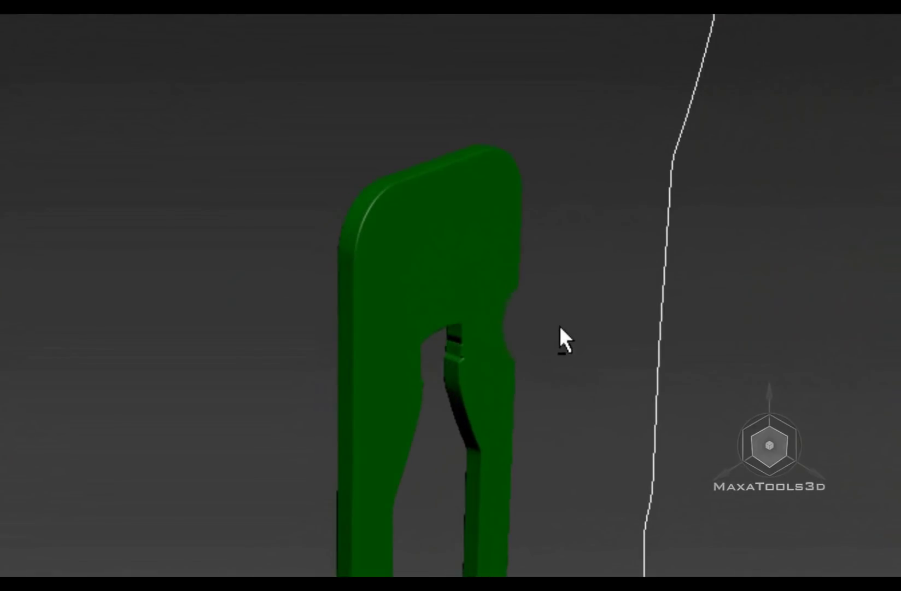
- Move the green panel aside to check the circles, then put it back and reselect it
left_click(456, 292)
left_click_drag(272, 294, 33, 218)
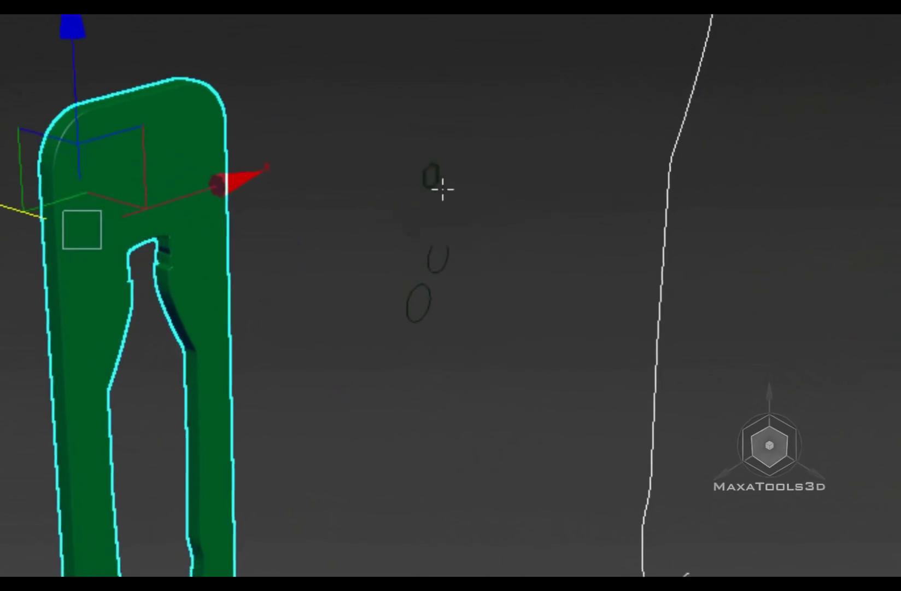
middle_click_drag(443, 187, 475, 323, "alt")
left_click_drag(424, 233, 536, 251)
left_click(561, 204)
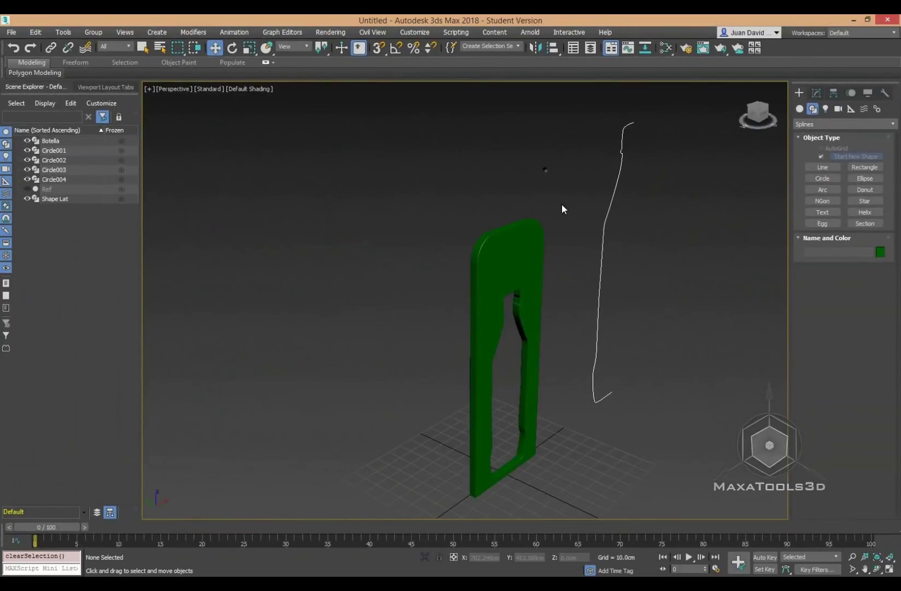
left_click(435, 286)
- At Shape Lat's Line level, attach the circles, then return to Bevel Profile
left_click(739, 150)
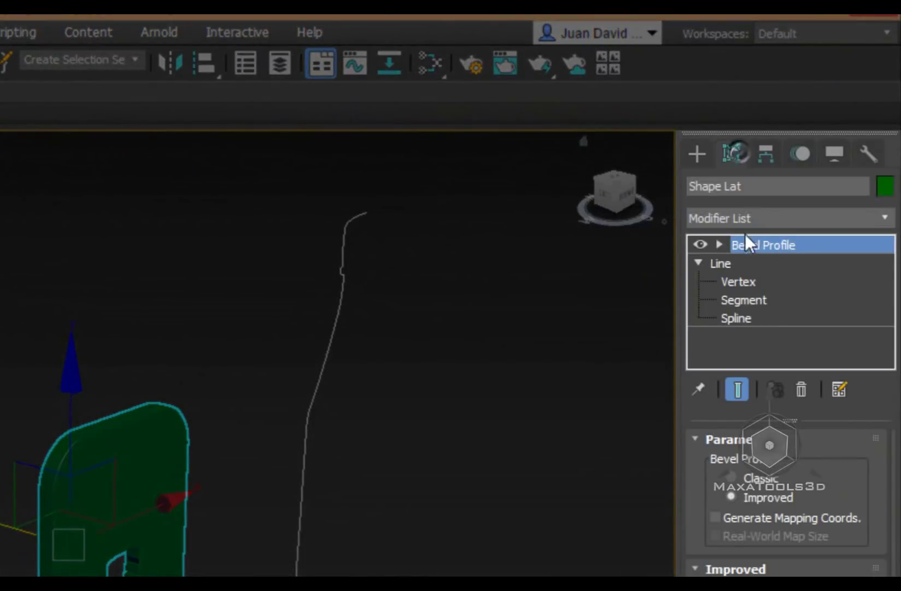
left_click(720, 262)
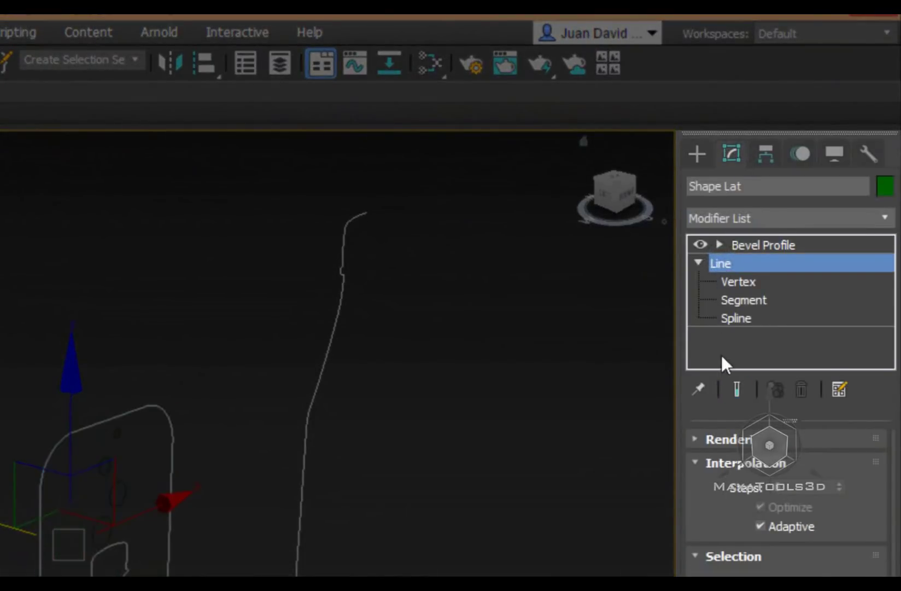
scroll(793, 465, "down", 5)
left_click(759, 485)
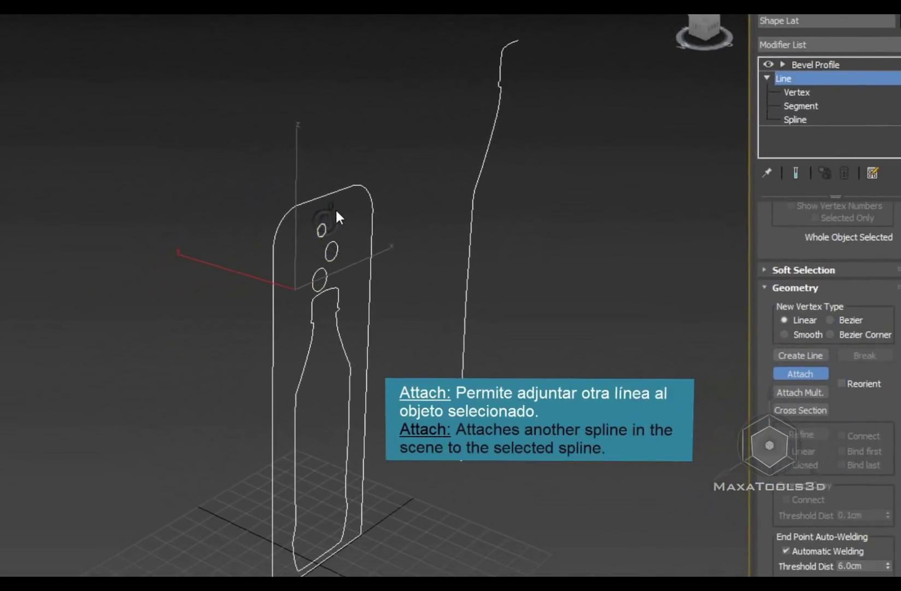
left_click(335, 213)
left_click(818, 67)
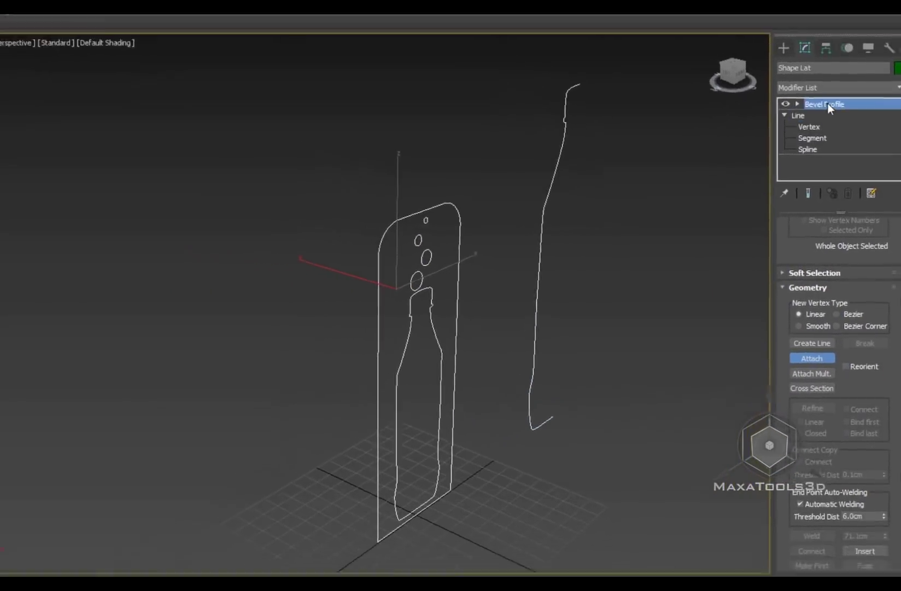
- Inspect the panel's new bubble holes against the white bottle reference, then reselect Shape Lat
left_click(688, 226)
mouse_move(684, 225)
middle_mouse_down("alt")
mouse_move(477, 256)
mouse_move(424, 250)
middle_mouse_up("alt")
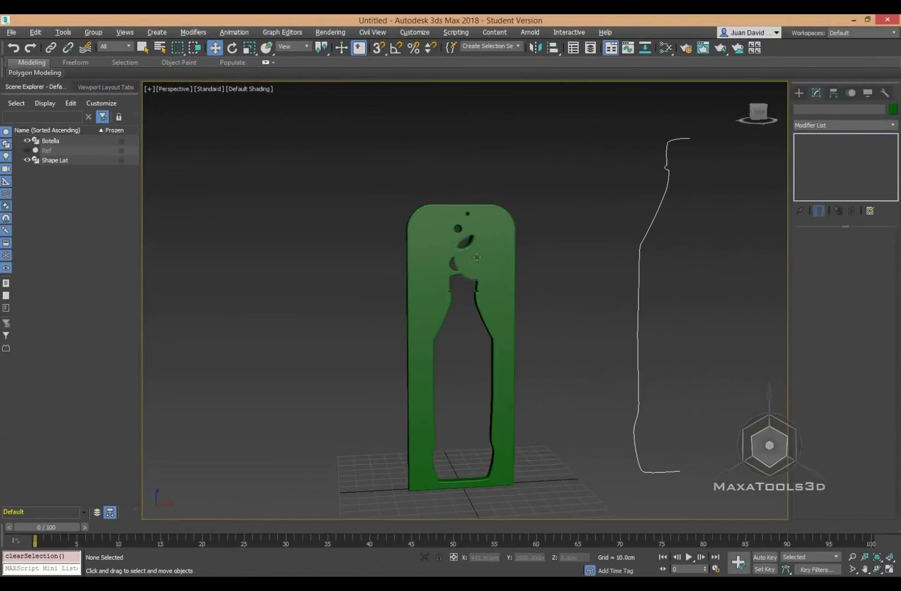
scroll(477, 257, "up", 5)
scroll(466, 257, "down", 3)
scroll(482, 261, "down", 5)
right_click(423, 250)
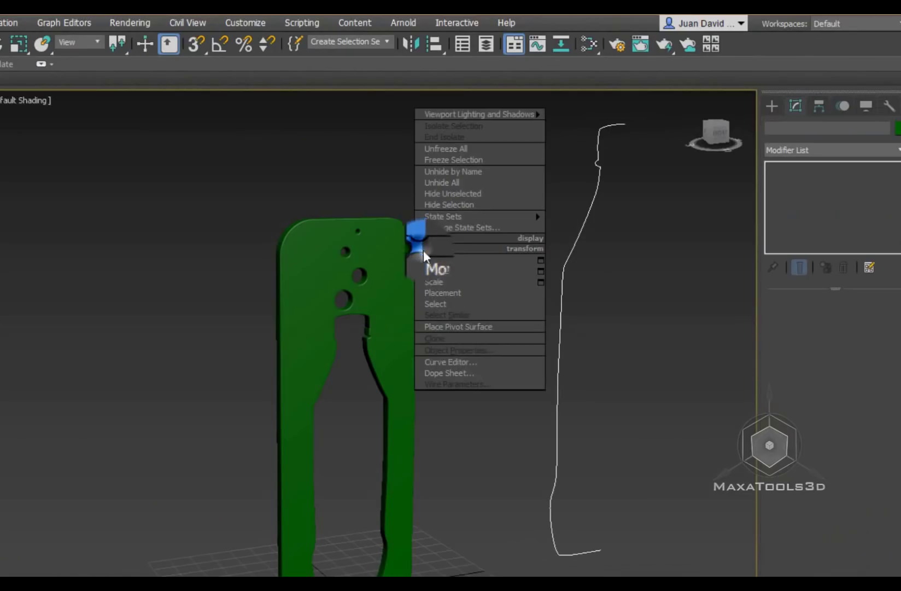
left_click(443, 255)
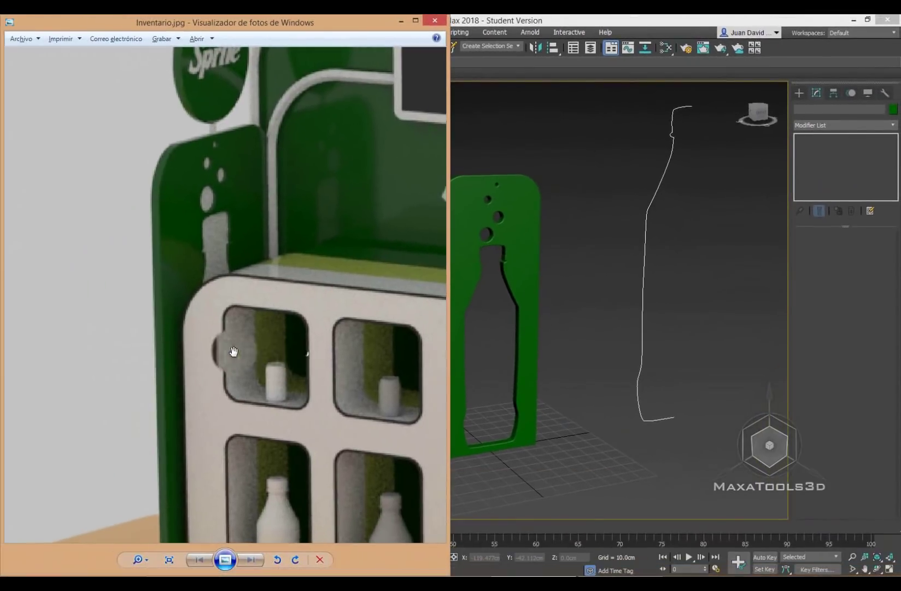
scroll(233, 351, "down", 3)
scroll(268, 346, "down", 3)
scroll(393, 239, "up", 5)
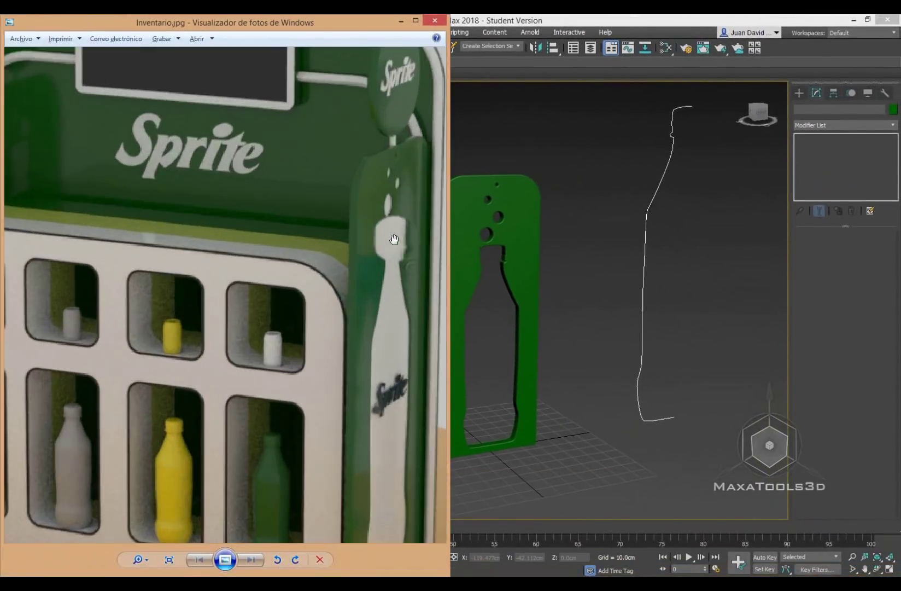
left_click_drag(394, 239, 308, 237)
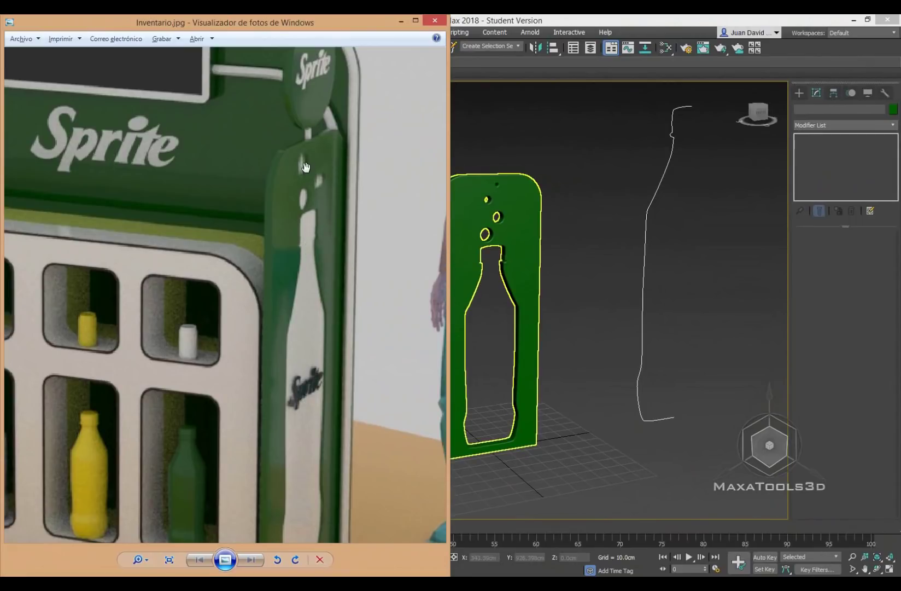
left_click(618, 187)
left_click(484, 198)
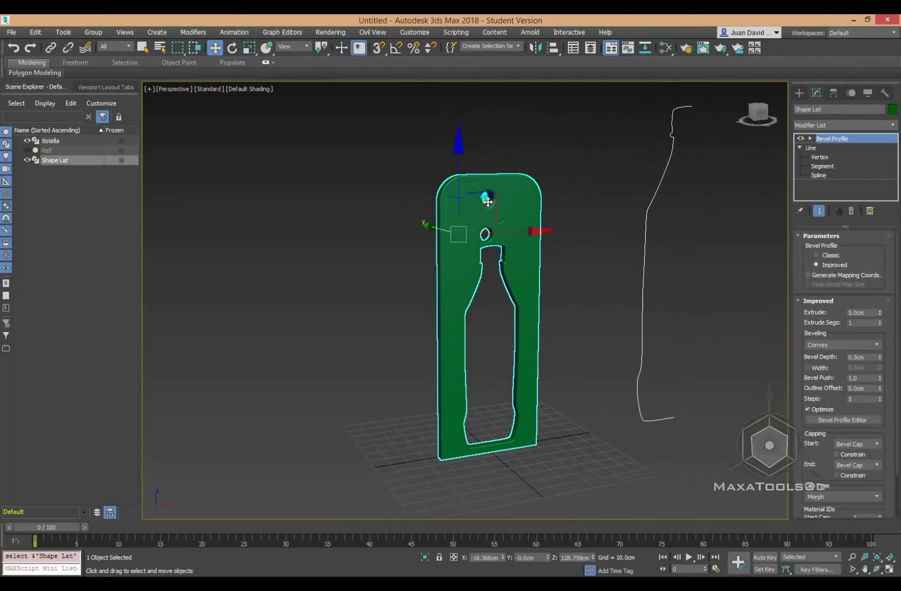
- At Spline sub-object level, select the four circles and the bottle outline
key("l")
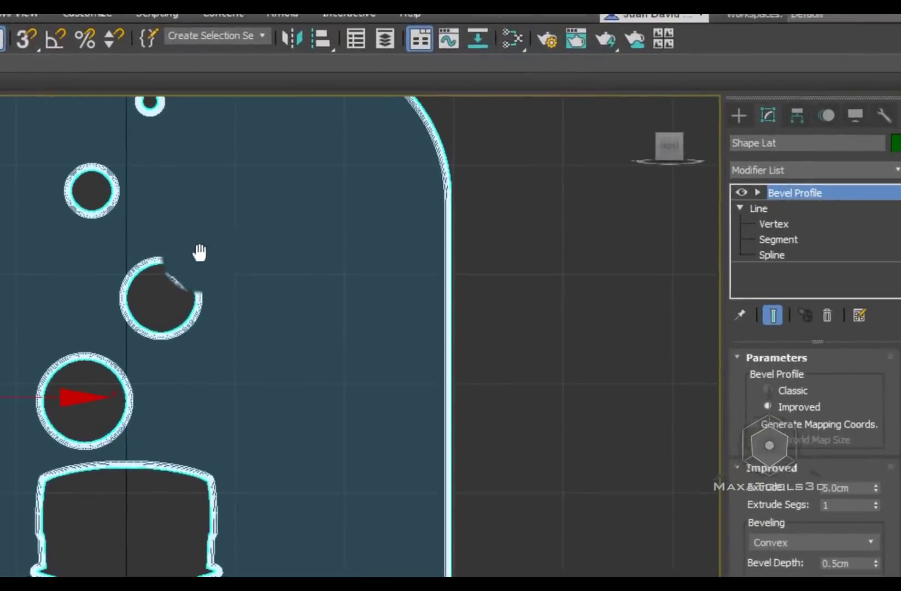
left_click(738, 310)
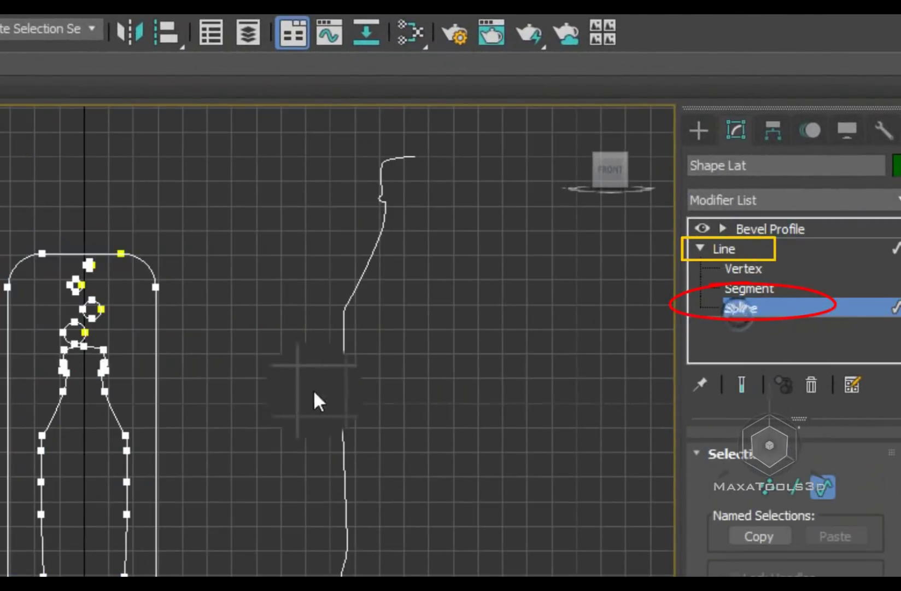
scroll(313, 390, "up", 5)
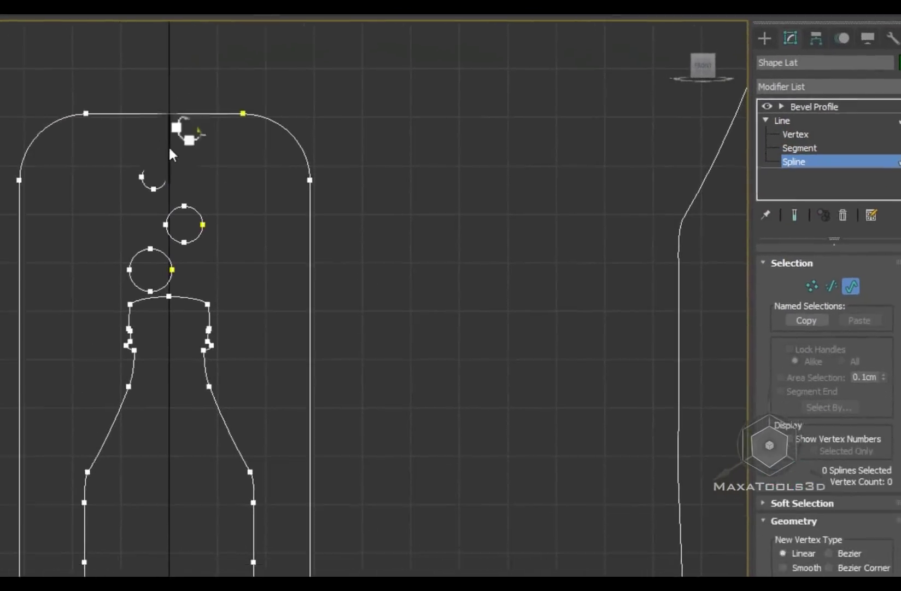
left_click_drag(170, 149, 357, 117)
left_click(350, 224)
left_click(458, 252)
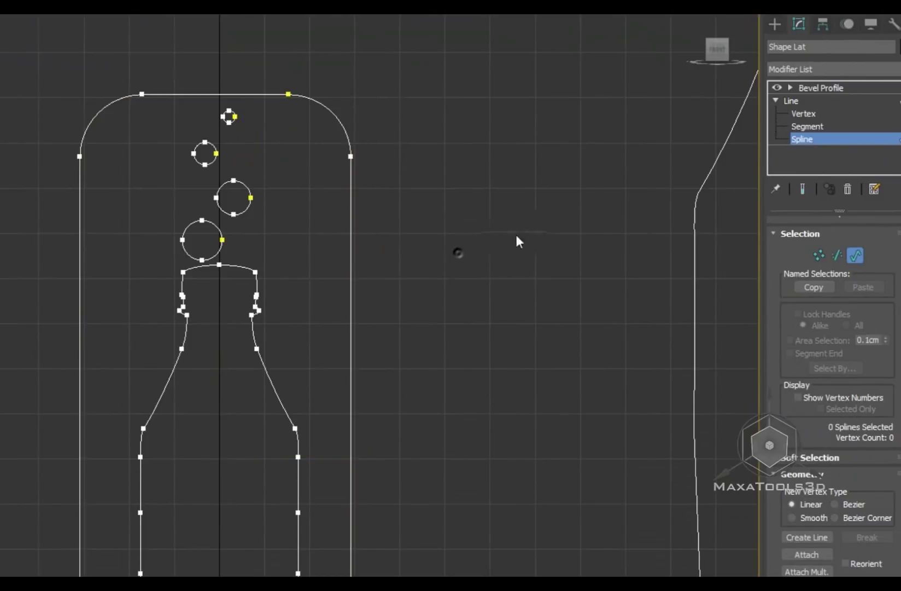
left_click(195, 278, "ctrl")
scroll(218, 284, "down", 3)
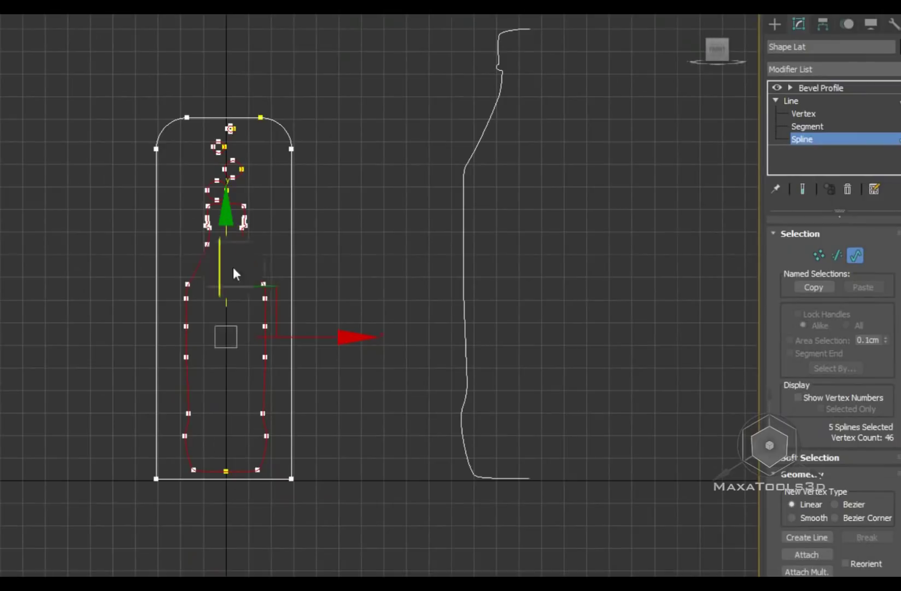
mouse_move(273, 290)
left_mouse_down()
mouse_move(445, 257)
mouse_move(459, 187)
mouse_move(459, 209)
mouse_move(470, 217)
left_mouse_up()
key("ctrl+z")
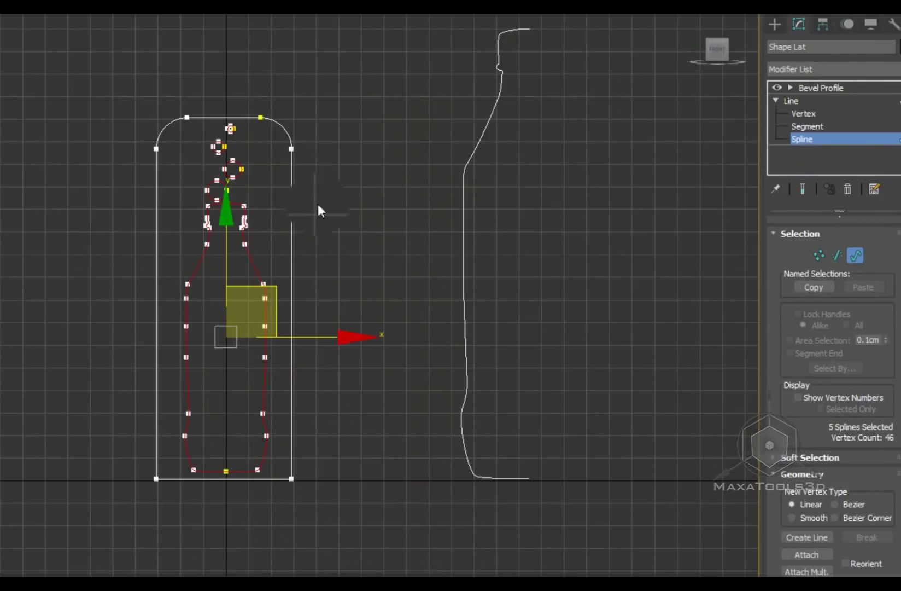
- Scroll the Geometry rollout down to the Detach option
left_click_drag(777, 426, 756, 161)
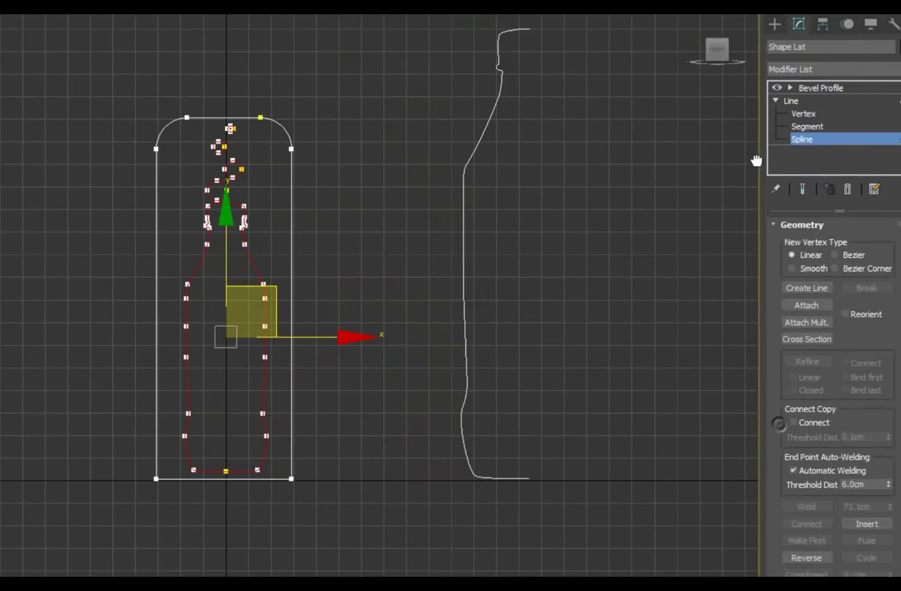
scroll(760, 126, "down", 2)
scroll(796, 259, "down", 2)
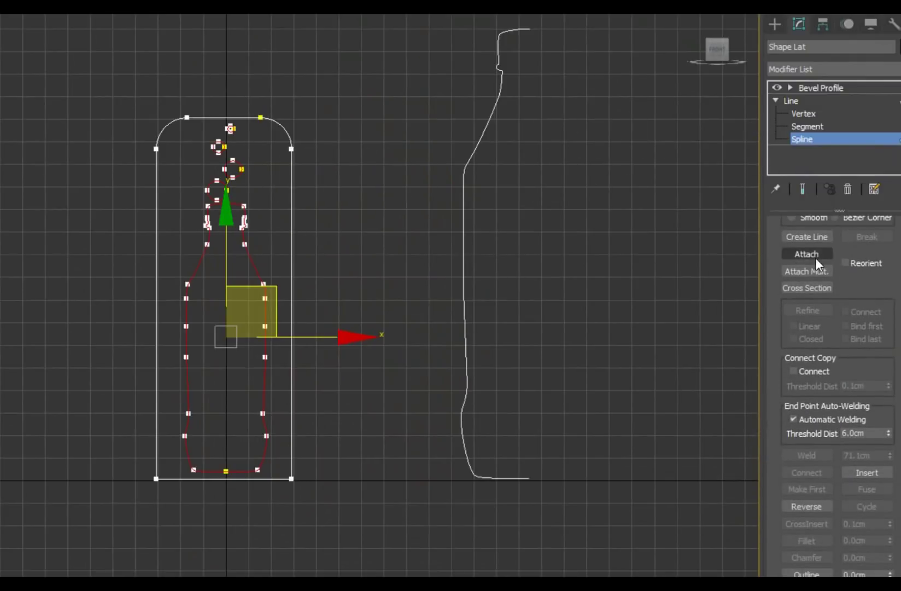
left_click_drag(771, 548, 797, 199)
scroll(797, 200, "down", 3)
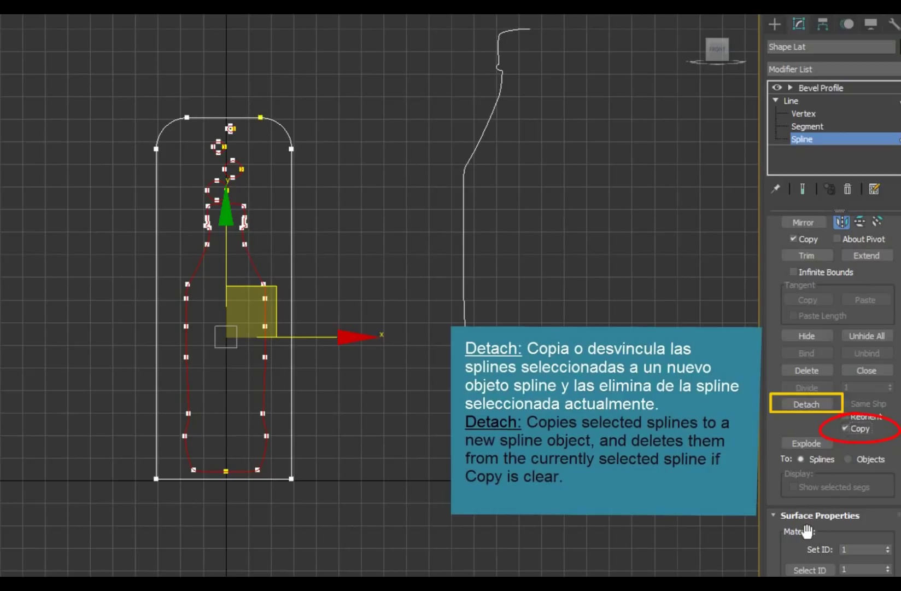
- Detach a copy of the selected splines as a new shape named 'Relleno Lateral'
left_click(822, 407)
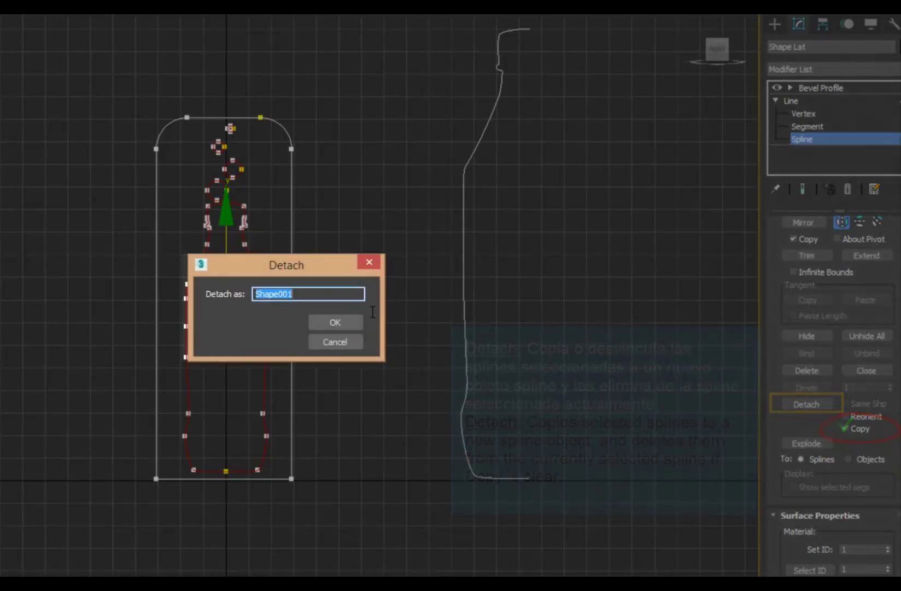
type("Relleno Lateral")
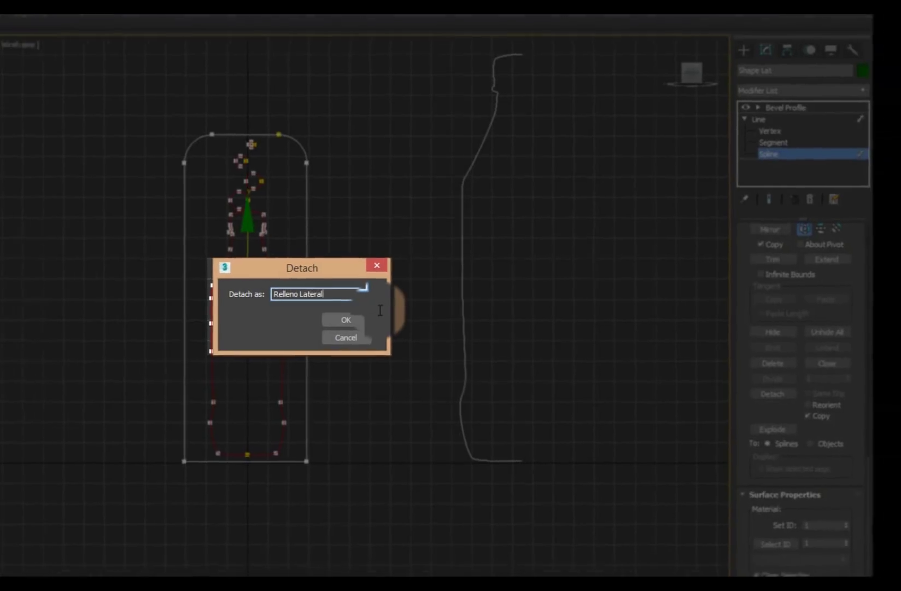
key("Return")
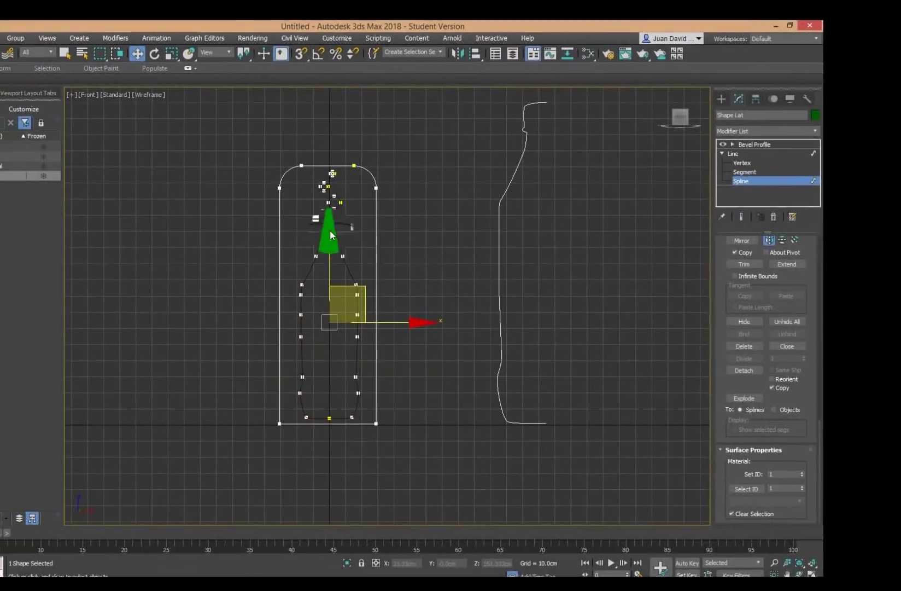
left_click(824, 148)
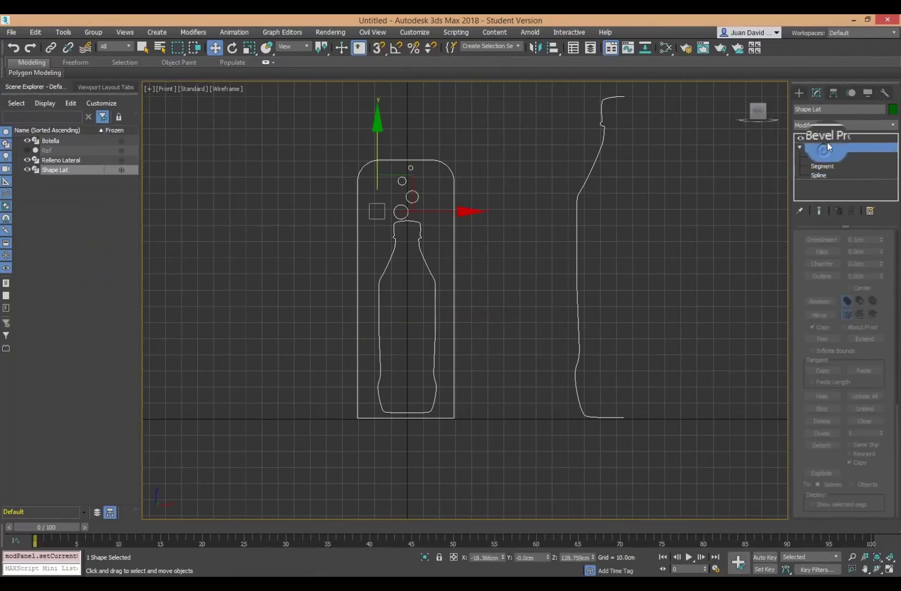
- In the shaded perspective view, slide the green panel to the right along X
left_click(465, 241)
key("p")
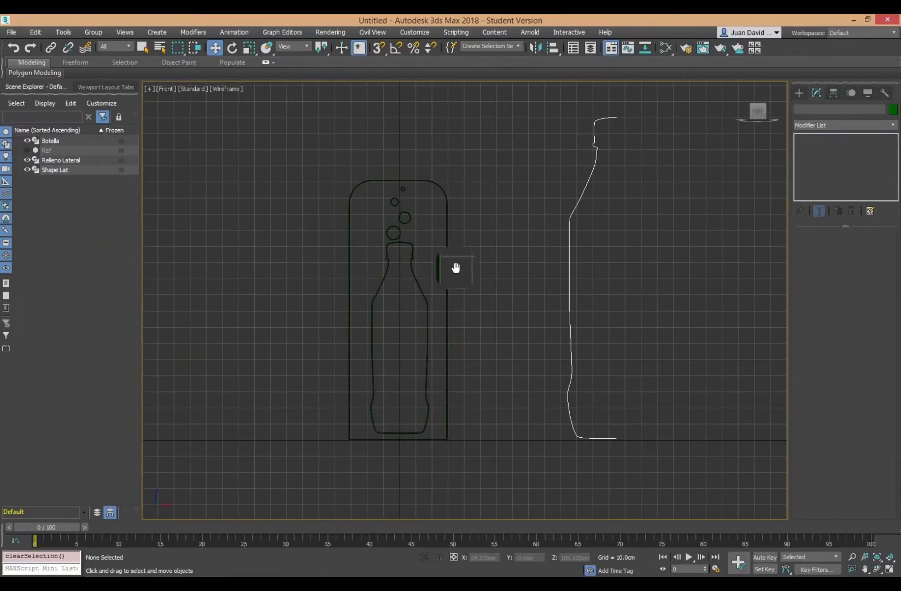
key("F3")
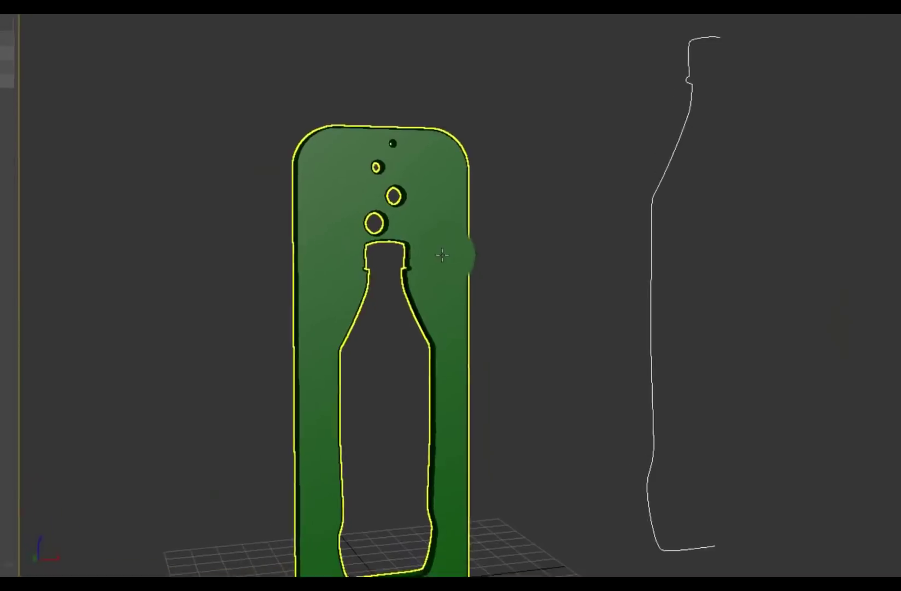
left_click(414, 317)
middle_click_drag(511, 120, 440, 85)
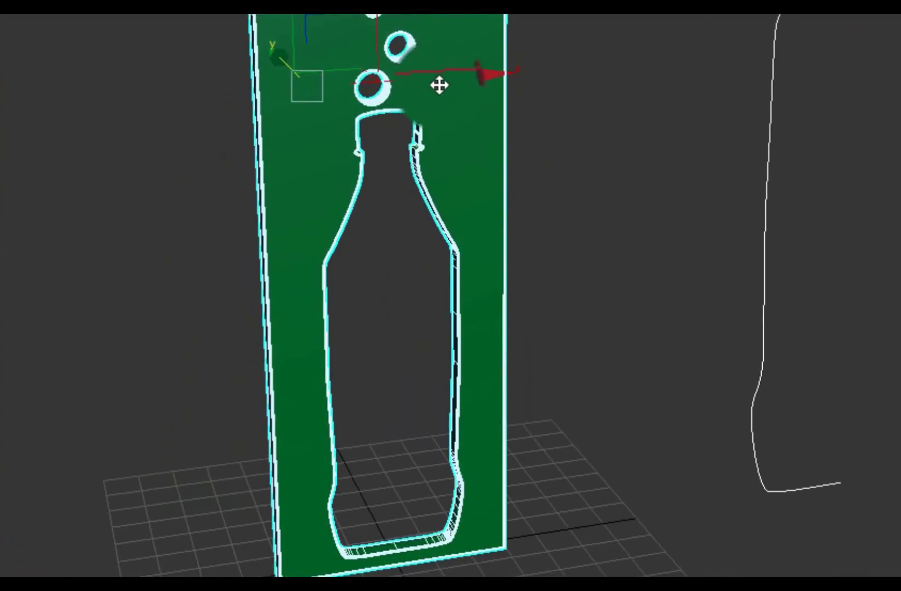
left_click_drag(430, 75, 754, 68)
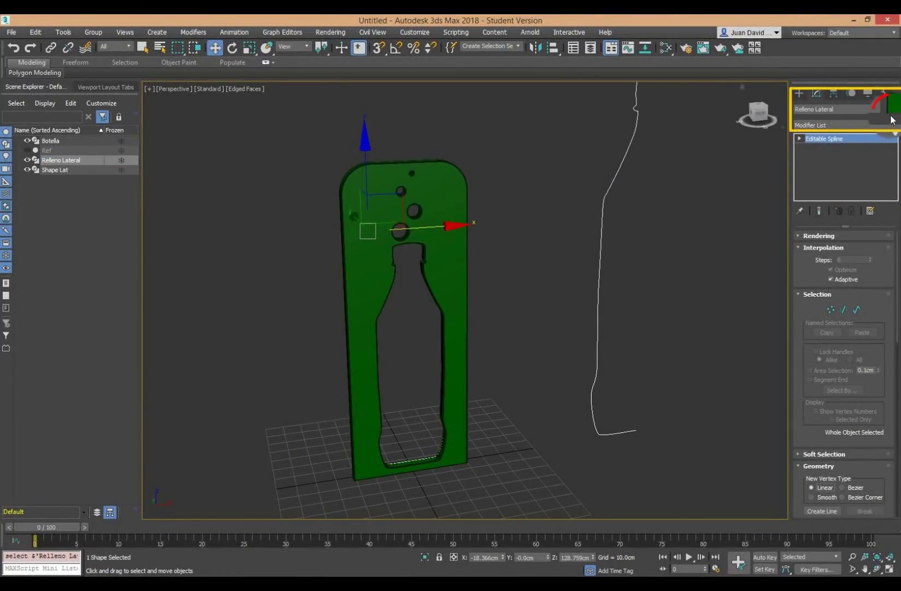
- Make the Relleno Lateral fill shape's object colour white
left_click(893, 110)
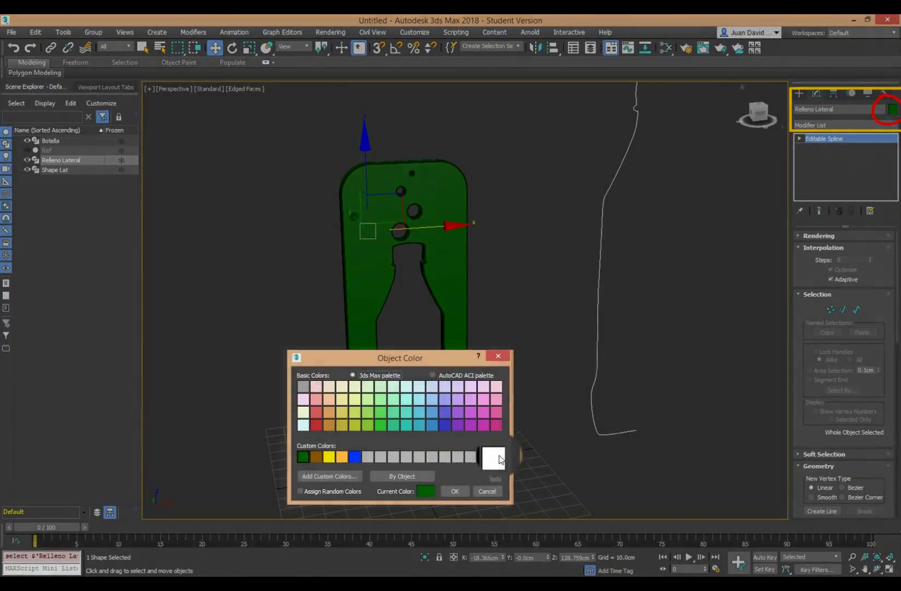
left_click(496, 456)
left_click(454, 490)
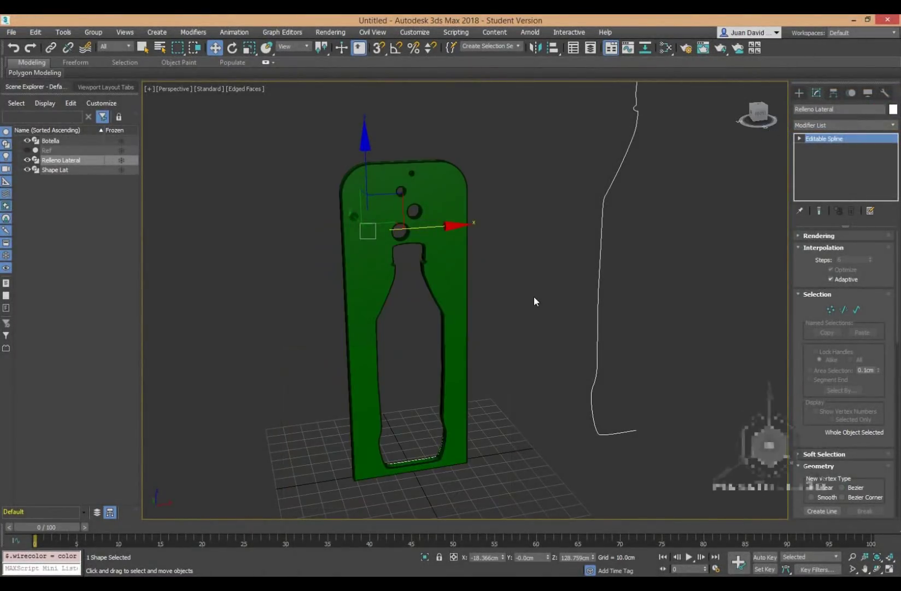
middle_click_drag(534, 297, 536, 268)
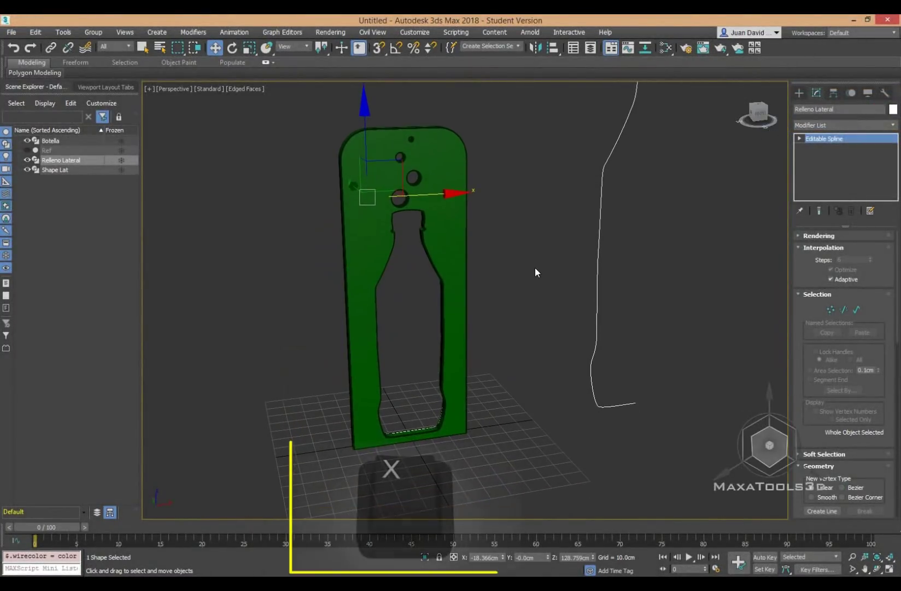
- Give Relleno Lateral a 1.0 cm Extrude modifier
key("x")
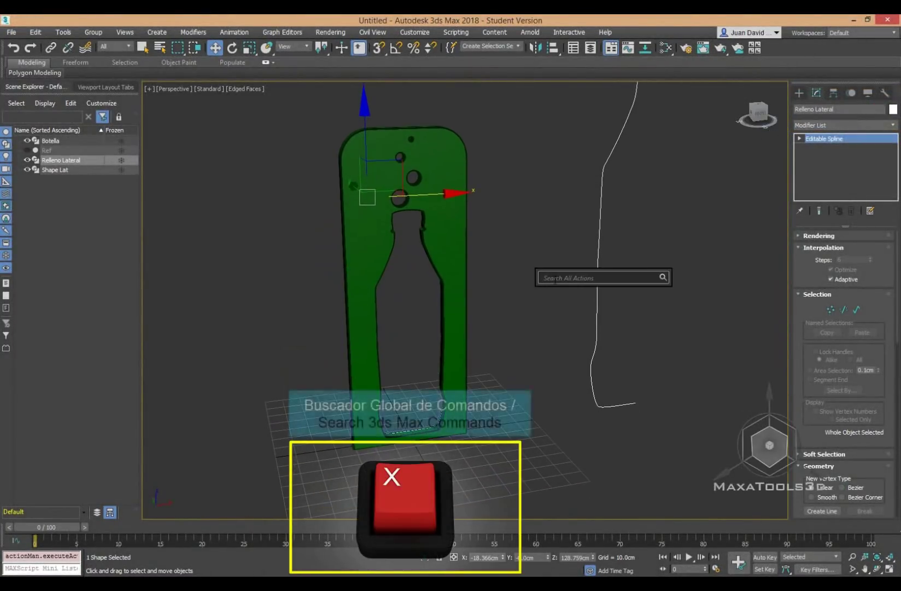
type("ex")
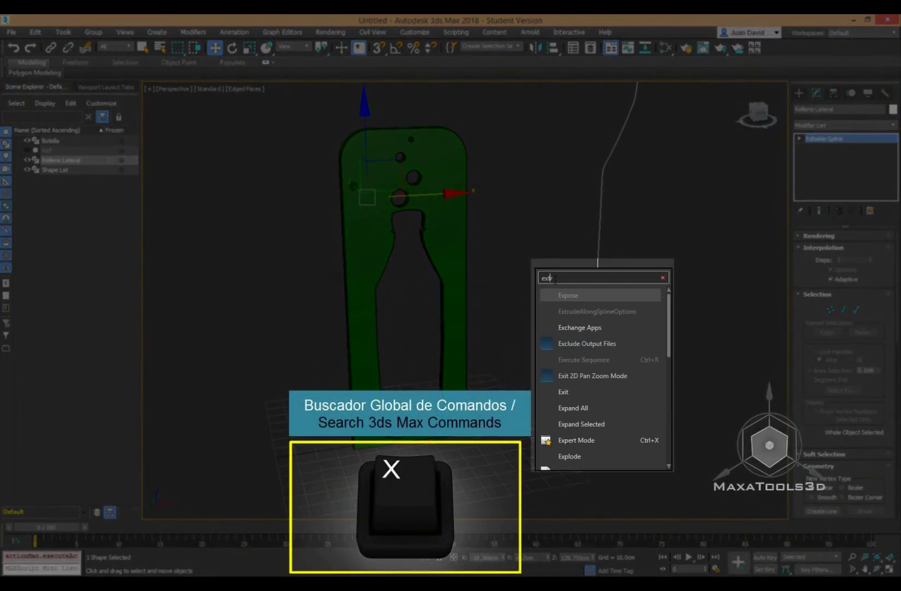
type("tr")
left_click(581, 314)
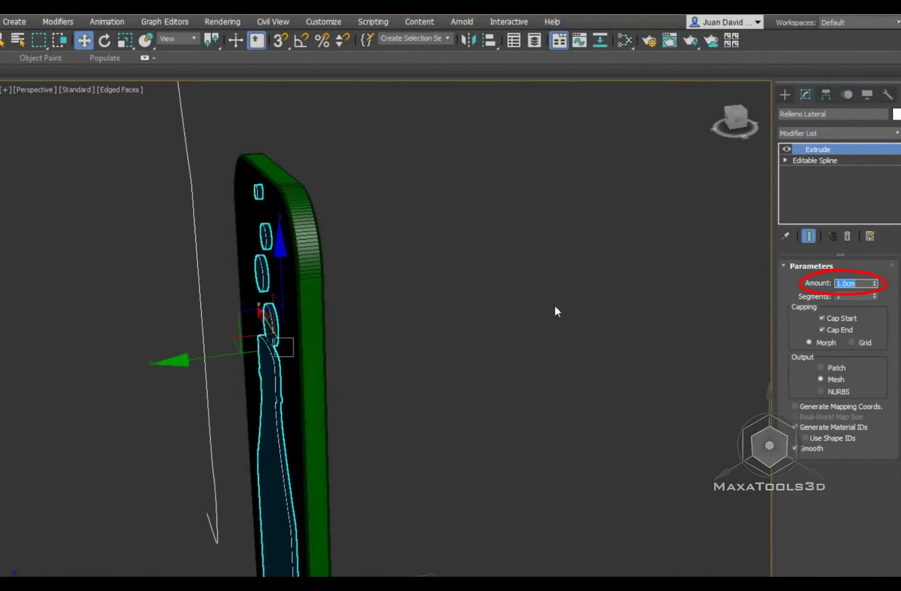
mouse_move(555, 304)
middle_mouse_down("alt")
mouse_move(397, 260)
mouse_move(288, 273)
mouse_move(133, 245)
middle_mouse_up("alt")
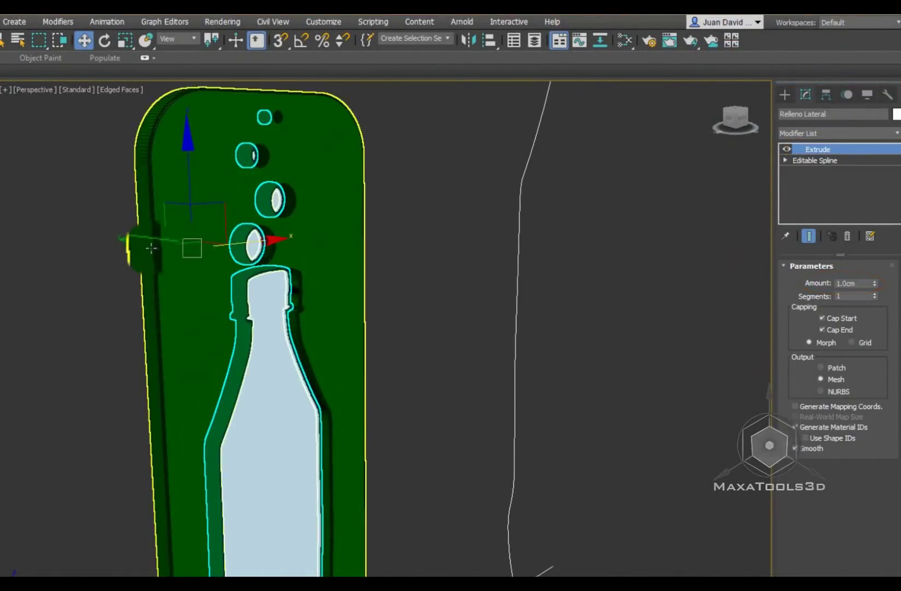
left_click(404, 262)
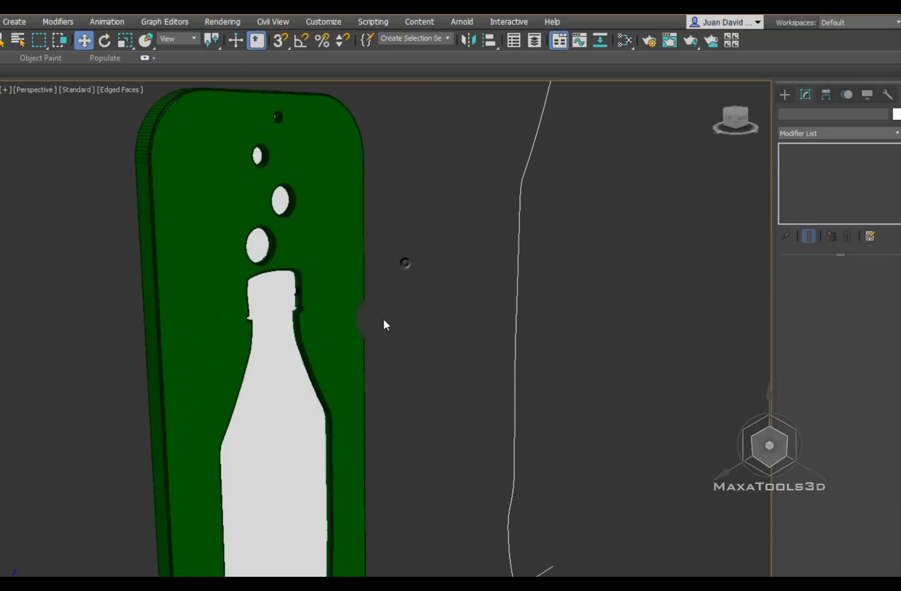
scroll(383, 319, "up", 4)
mouse_move(302, 313)
middle_mouse_down()
mouse_move(382, 291)
mouse_move(447, 294)
mouse_move(310, 306)
mouse_move(243, 332)
mouse_move(199, 324)
mouse_move(262, 368)
mouse_move(226, 344)
mouse_move(372, 340)
middle_mouse_up()
- Orbit around the panel to check the white fill sits inside its cutouts
left_click(225, 344)
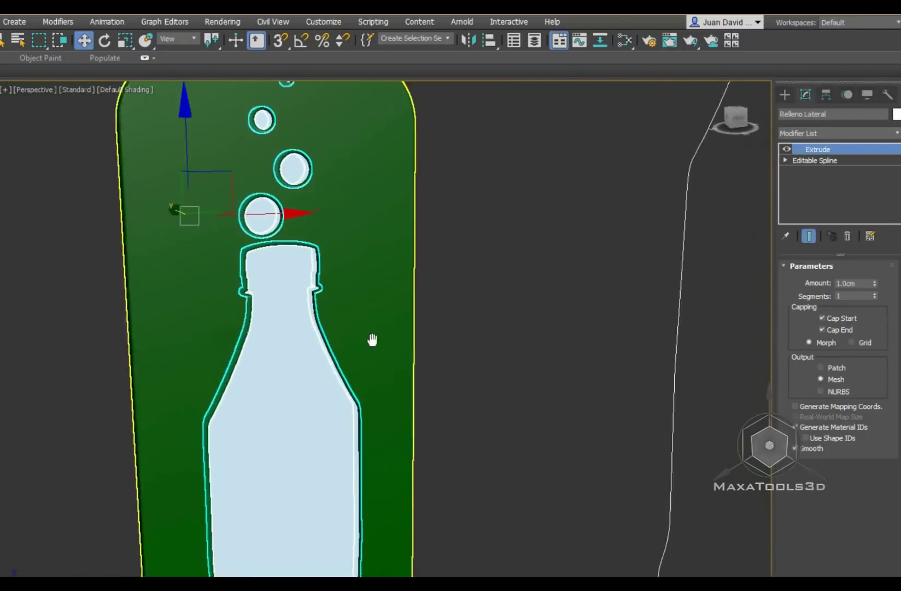
scroll(354, 346, "down", 5)
left_click(460, 153)
left_click(415, 235)
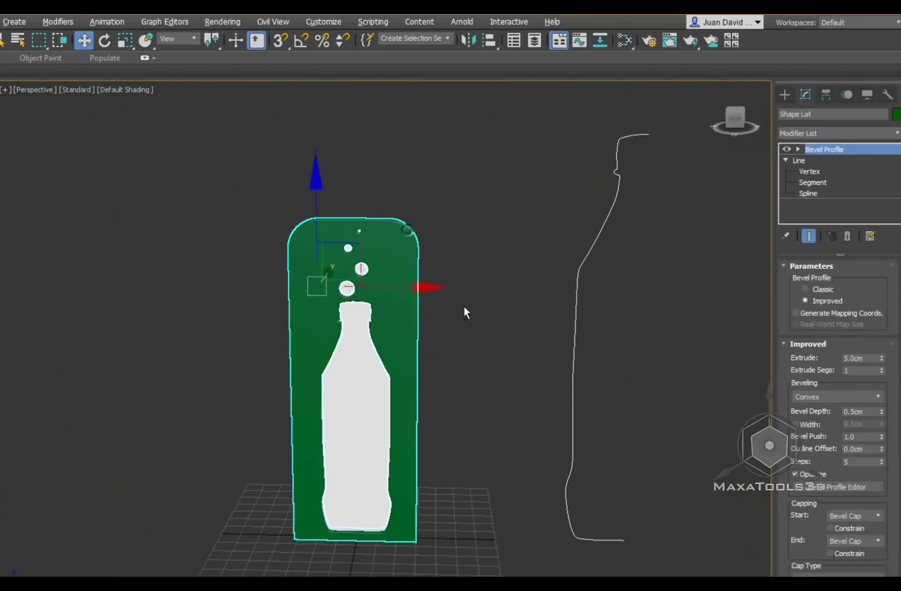
middle_click_drag(465, 312, 541, 329, "alt")
left_click(519, 372)
mouse_move(518, 374)
middle_mouse_down("alt")
mouse_move(410, 426)
mouse_move(485, 381)
middle_mouse_up("alt")
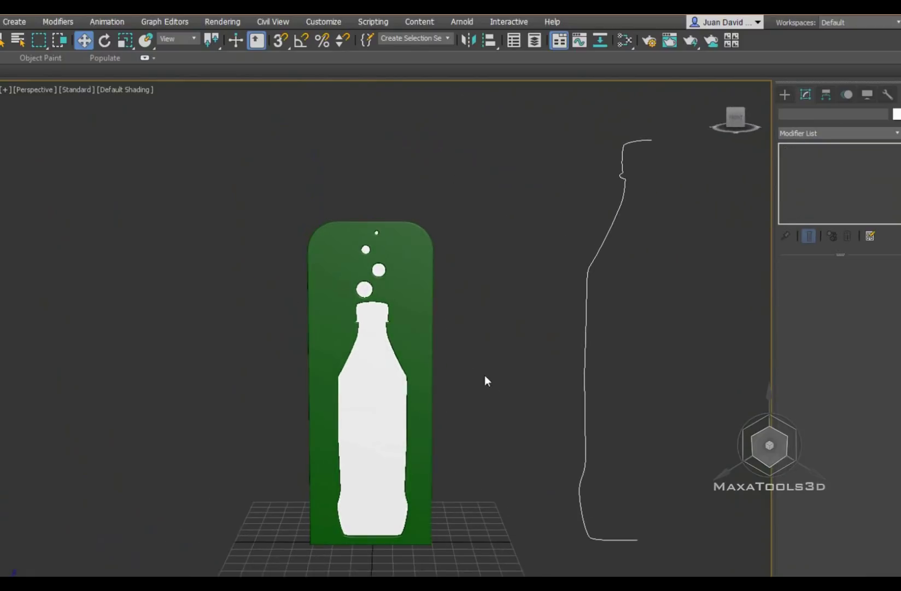
left_click_drag(495, 374, 493, 373)
mouse_move(485, 286)
middle_mouse_down("alt")
mouse_move(618, 282)
mouse_move(442, 293)
mouse_move(462, 257)
mouse_move(572, 253)
middle_mouse_up("alt")
scroll(447, 270, "up", 3)
- Select the Botella bottle profile line and move it to the left
left_click_drag(568, 241, 484, 120)
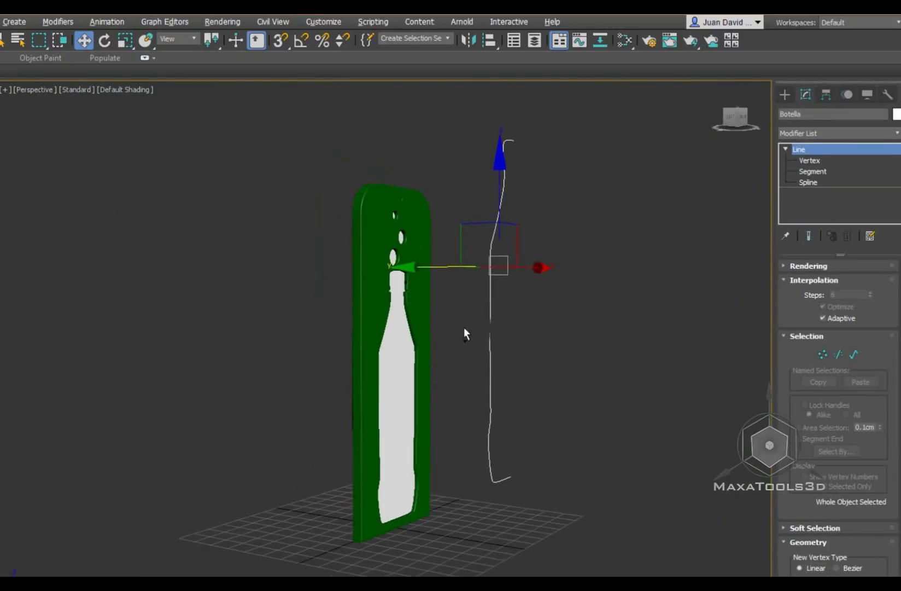
middle_click_drag(512, 289, 353, 306, "alt")
scroll(353, 305, "up", 4)
mouse_move(298, 196)
middle_mouse_down()
mouse_move(273, 167)
mouse_move(348, 237)
mouse_move(345, 257)
middle_mouse_up()
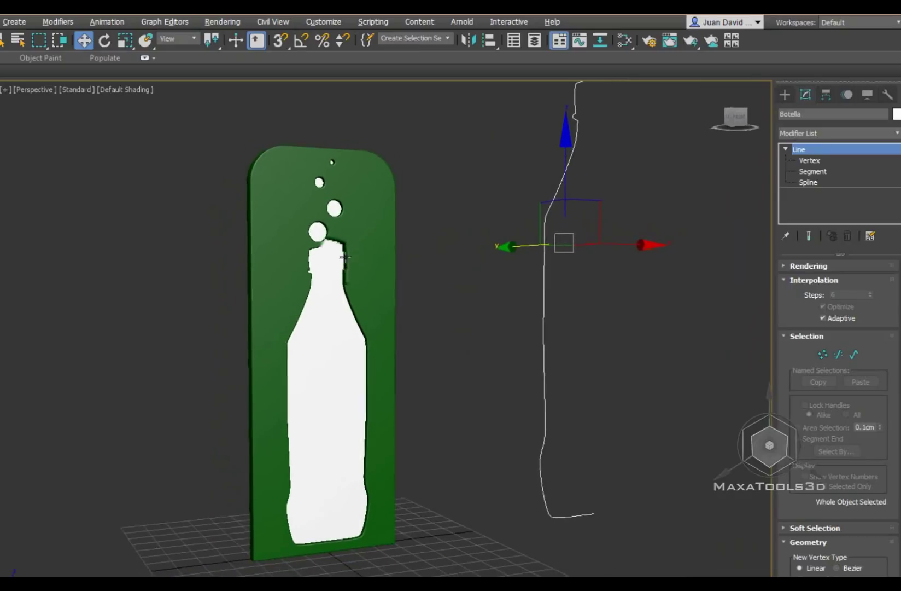
middle_click_drag(371, 335, 350, 320)
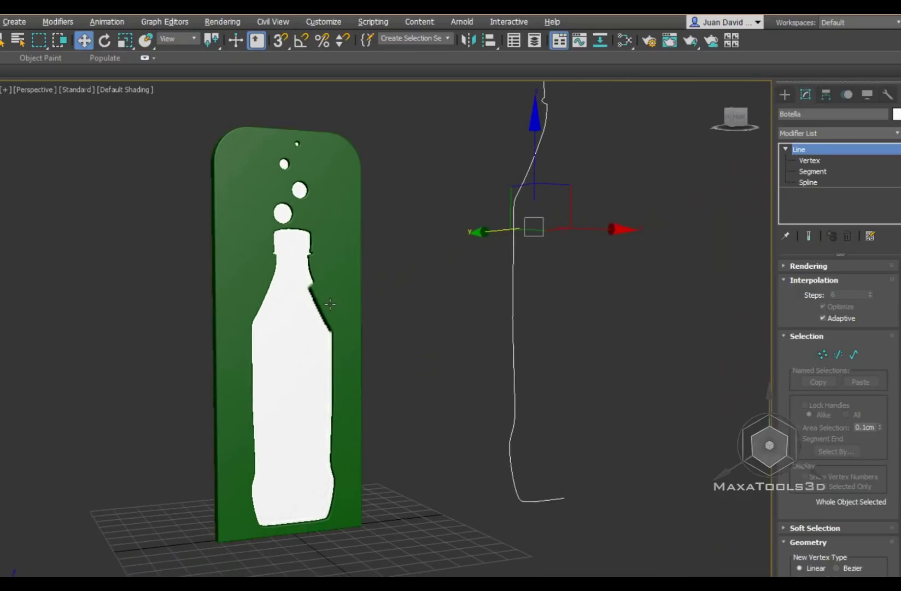
scroll(397, 309, "down", 4)
scroll(397, 309, "up", 5)
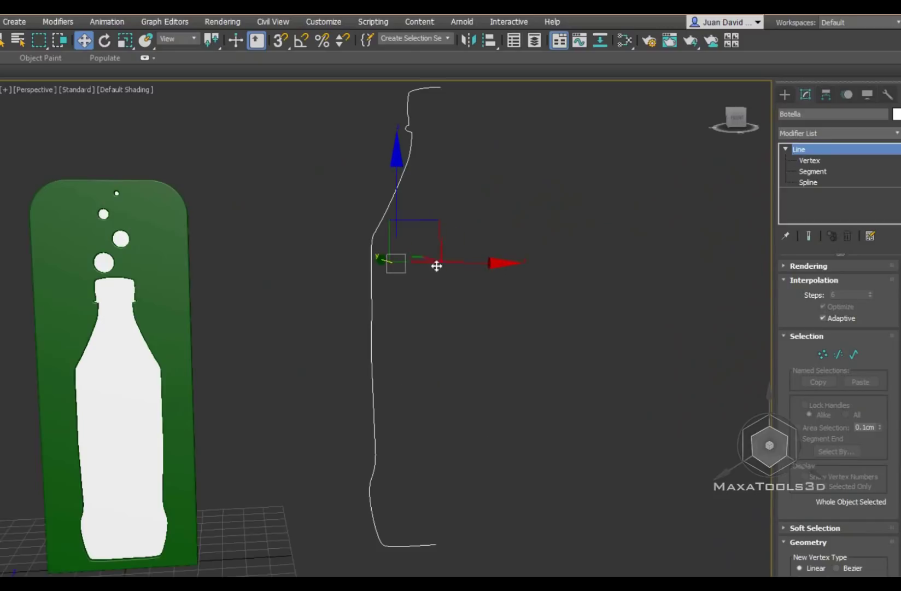
left_click_drag(429, 217, 404, 229)
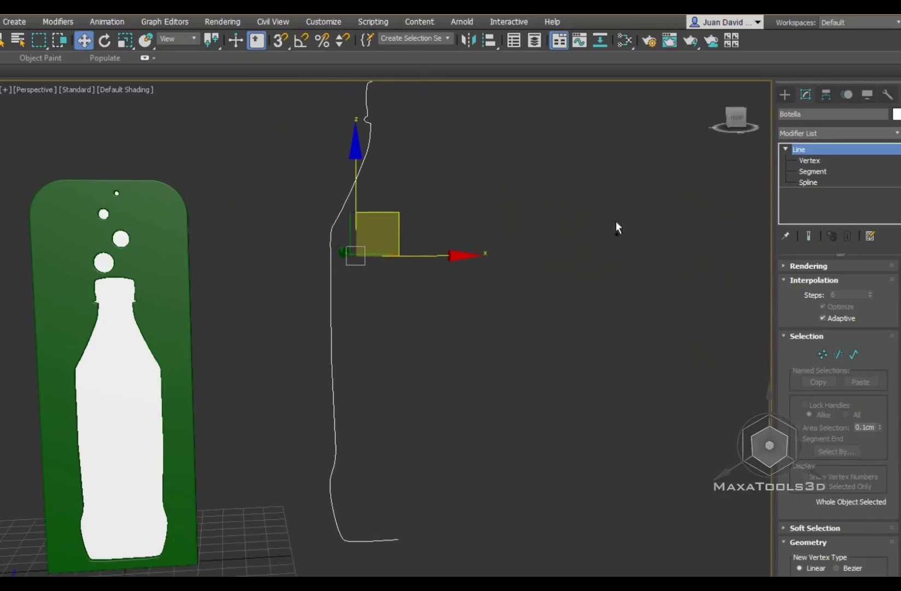
- At Spline sub-object level, uniformly scale the whole profile down into a much shorter curve
left_click(809, 182)
left_click_drag(504, 316, 260, 207)
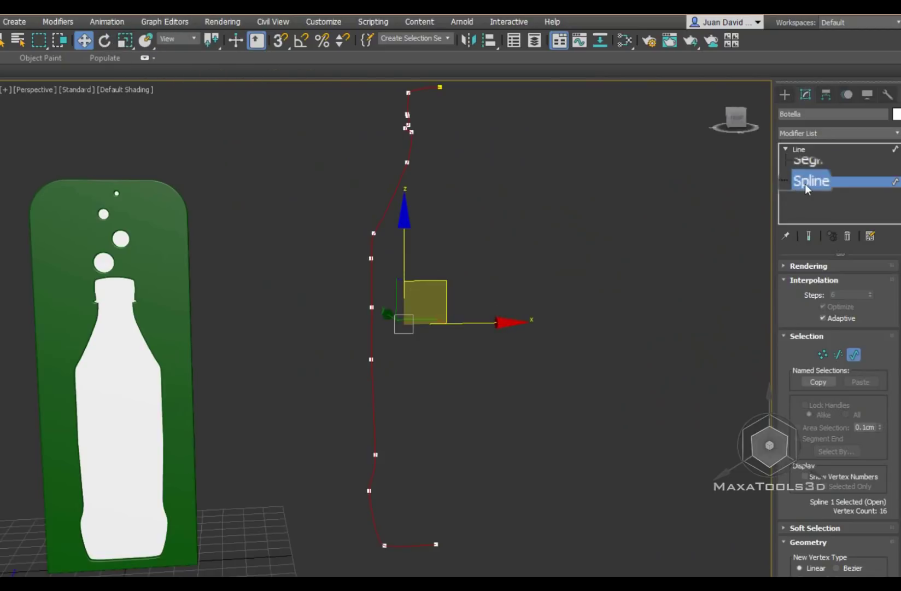
key("r")
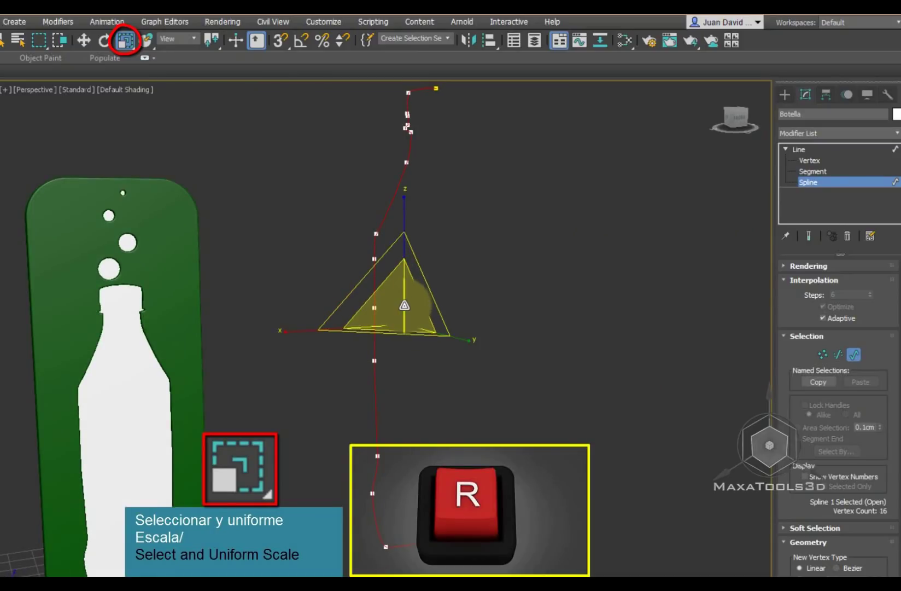
mouse_move(404, 304)
left_mouse_down()
mouse_move(343, 370)
mouse_move(302, 324)
left_mouse_up()
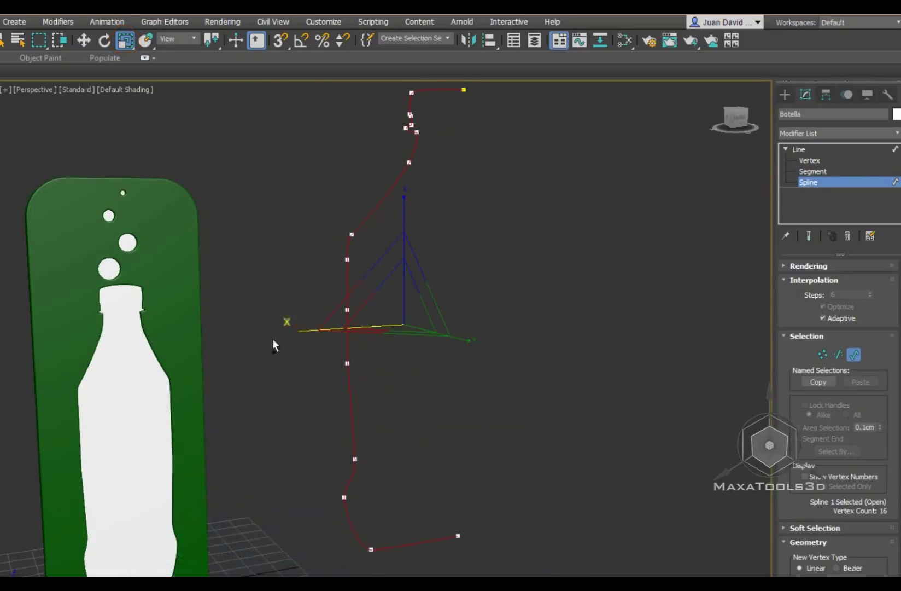
mouse_move(418, 306)
left_mouse_down()
mouse_move(374, 360)
mouse_move(359, 454)
left_mouse_up()
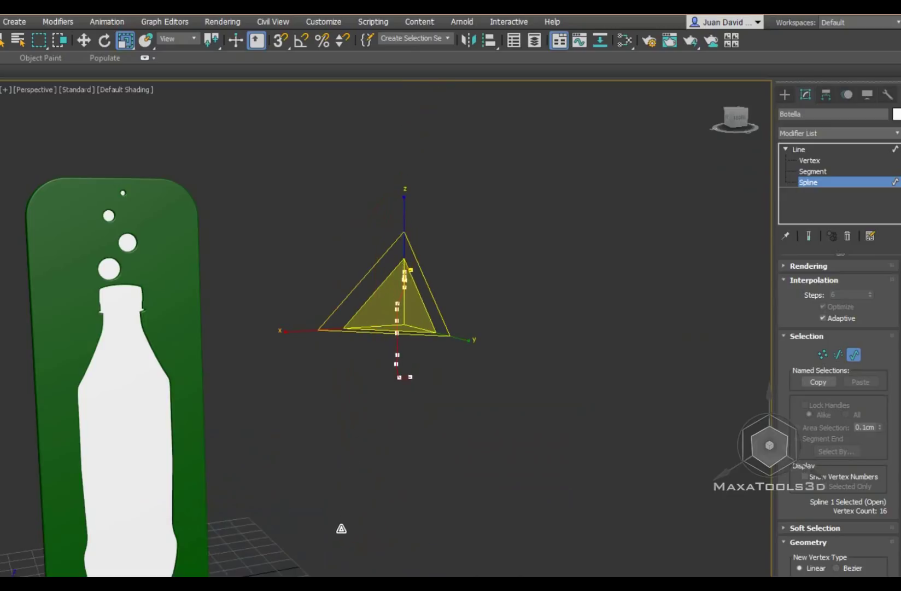
middle_click_drag(396, 425, 394, 395)
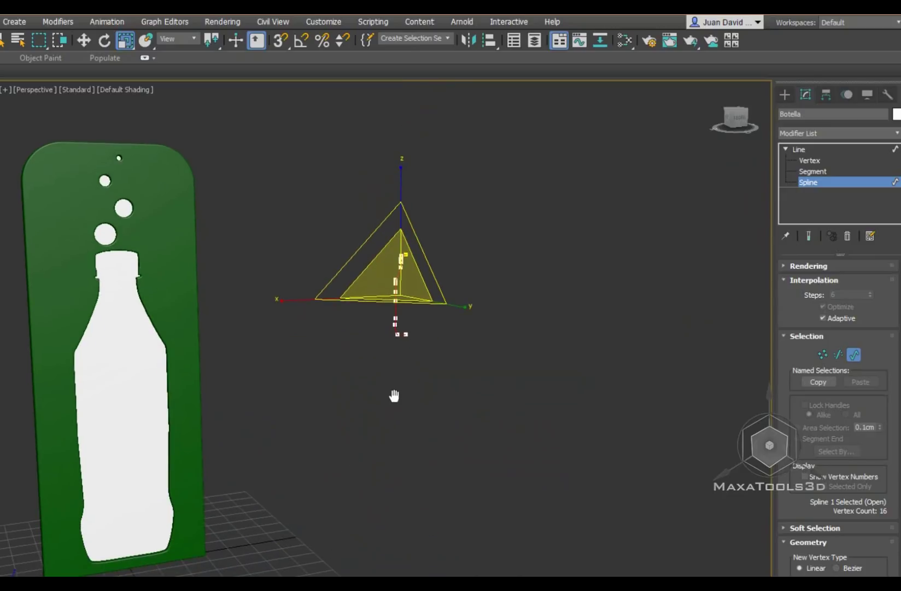
- Switch to Front view and zoom in on the shrunken profile spline
key("f")
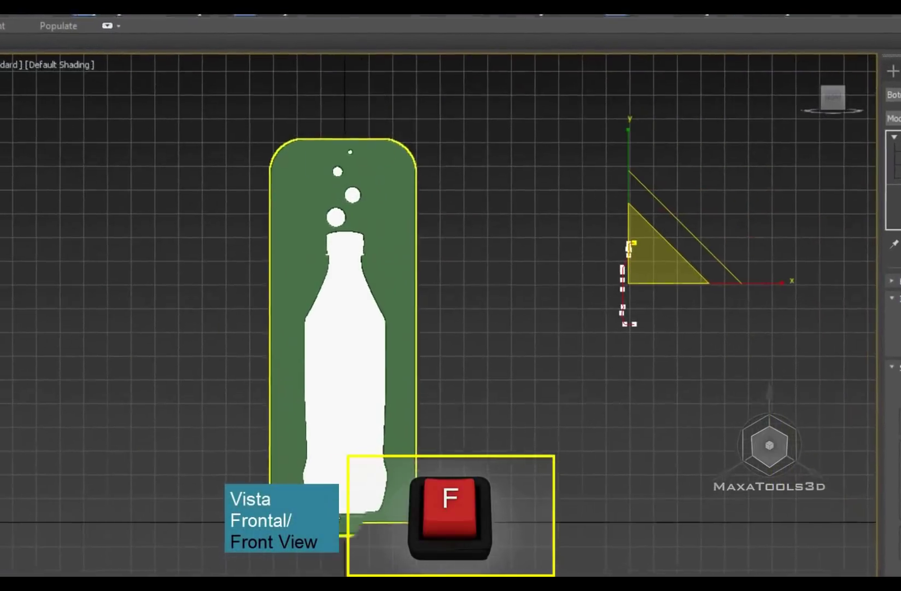
scroll(699, 382, "up", 2)
scroll(555, 404, "up", 3)
scroll(558, 328, "up", 3)
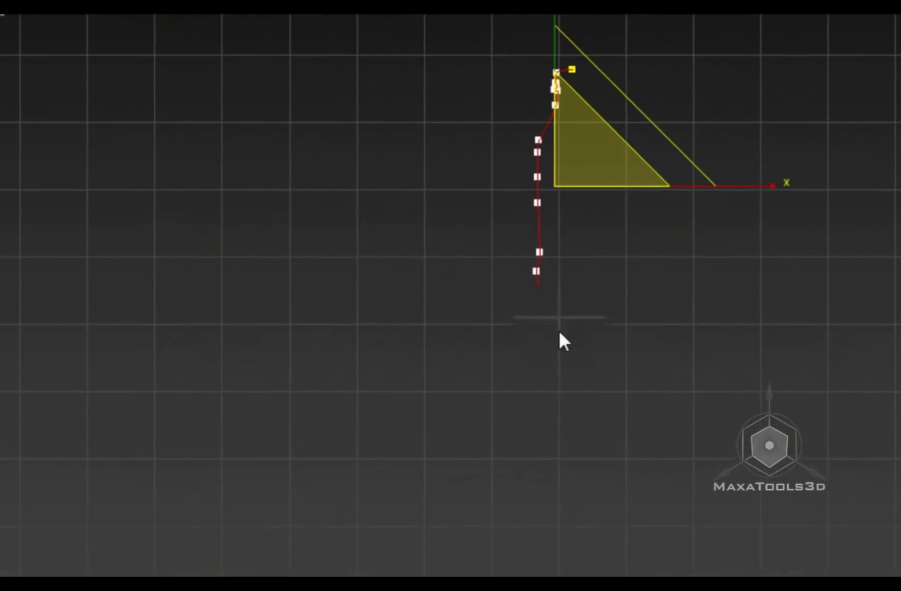
middle_click_drag(558, 328, 533, 506)
scroll(610, 311, "up", 1)
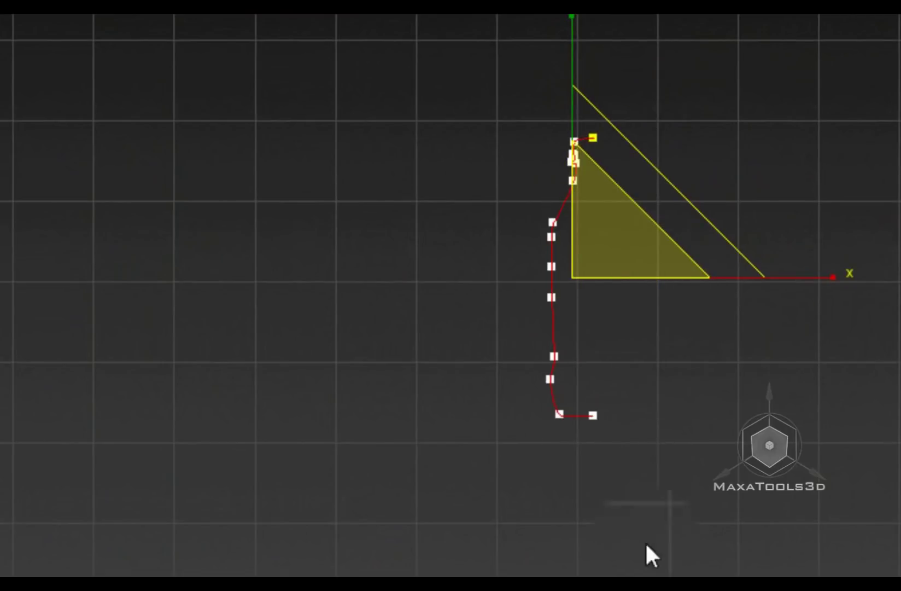
middle_click_drag(645, 554, 640, 514)
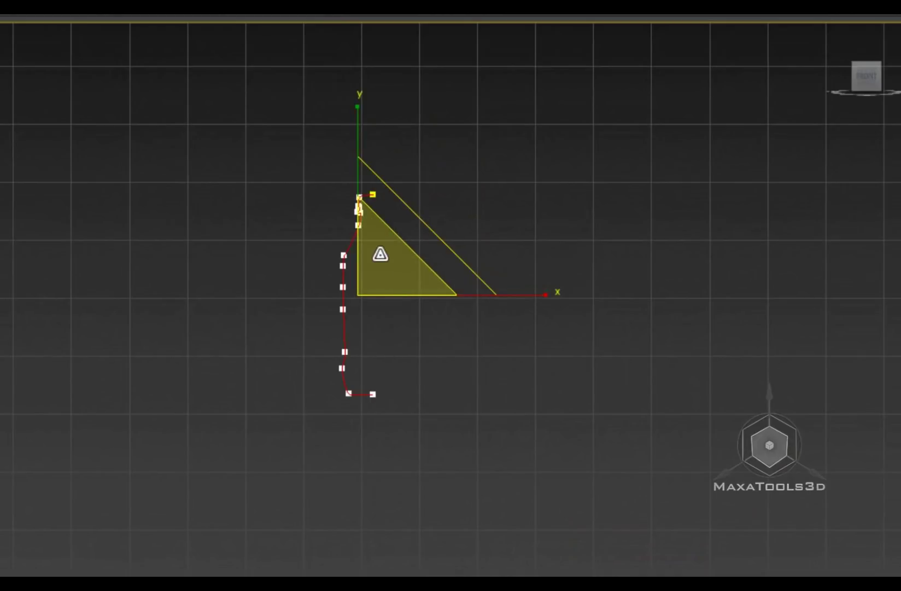
- Choose Move from the quad menu and select a vertex near the profile's top
right_click(361, 225)
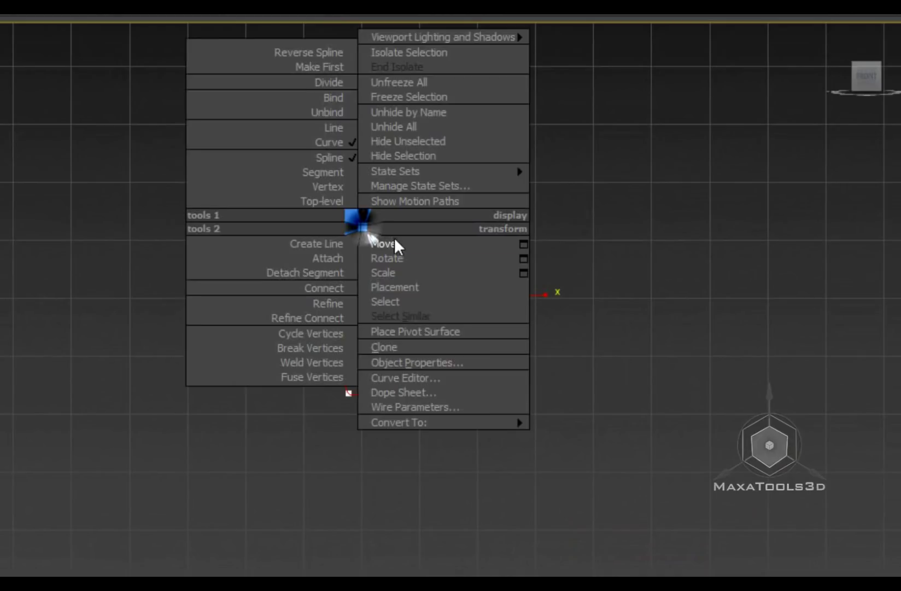
left_click(395, 240)
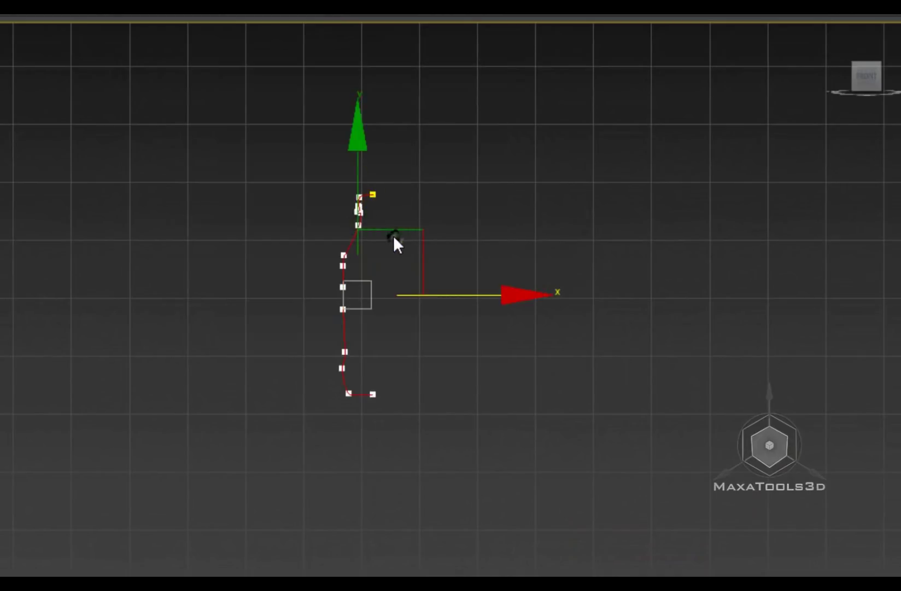
left_click(355, 212)
right_click(382, 282)
left_click(559, 258)
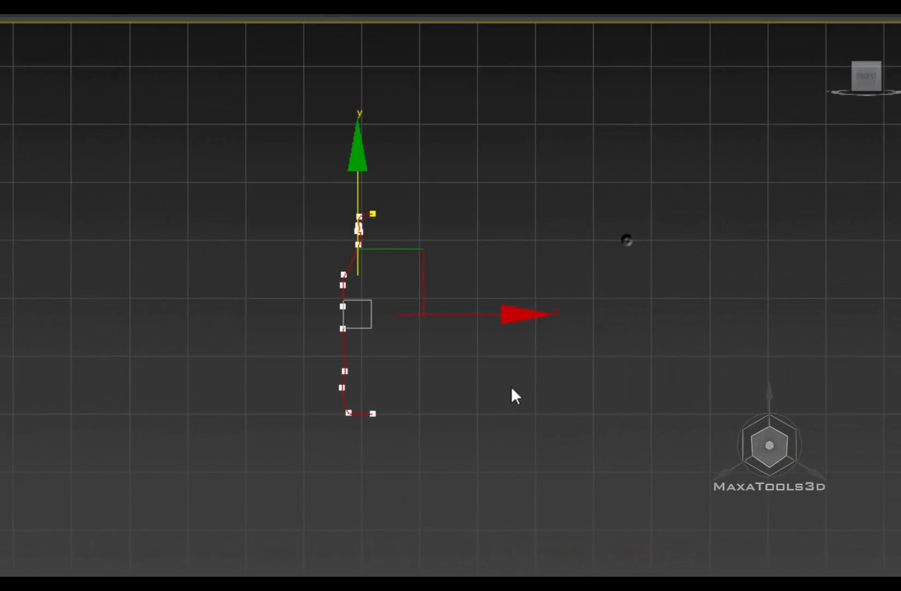
left_click(374, 215)
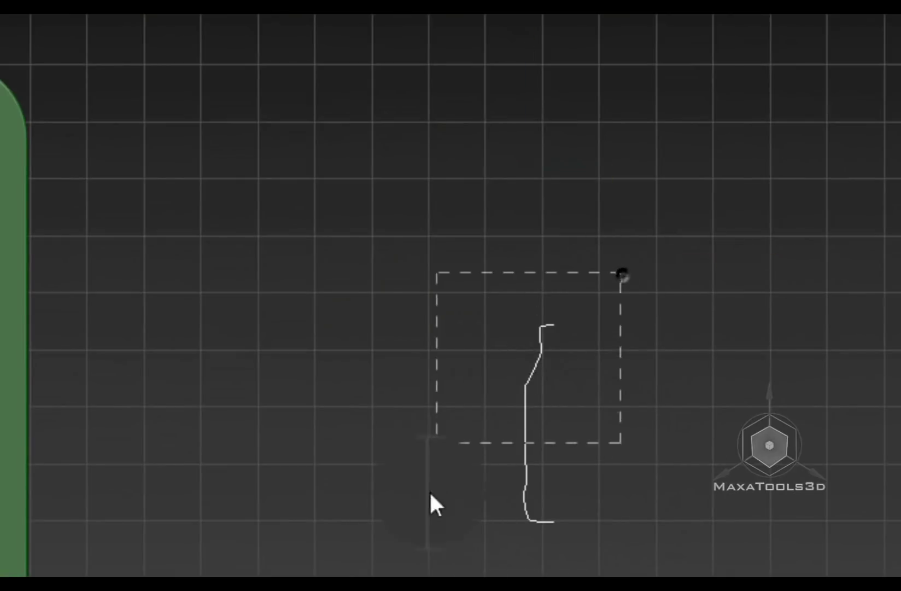
- Undo the accidental move of the Botella profile and toggle pivot-only editing with Insert
left_click_drag(436, 441, 623, 275)
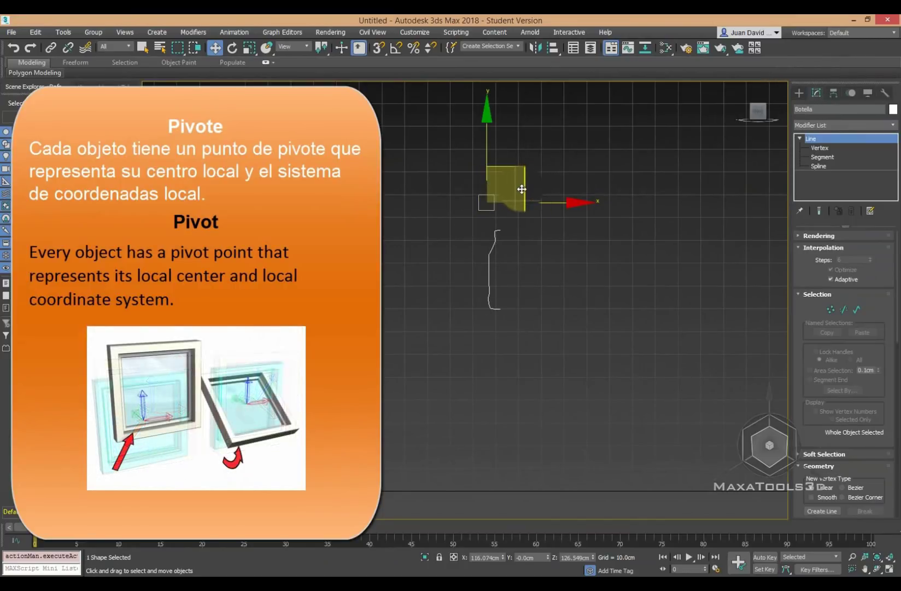
left_click_drag(519, 190, 485, 207)
key("ctrl+z")
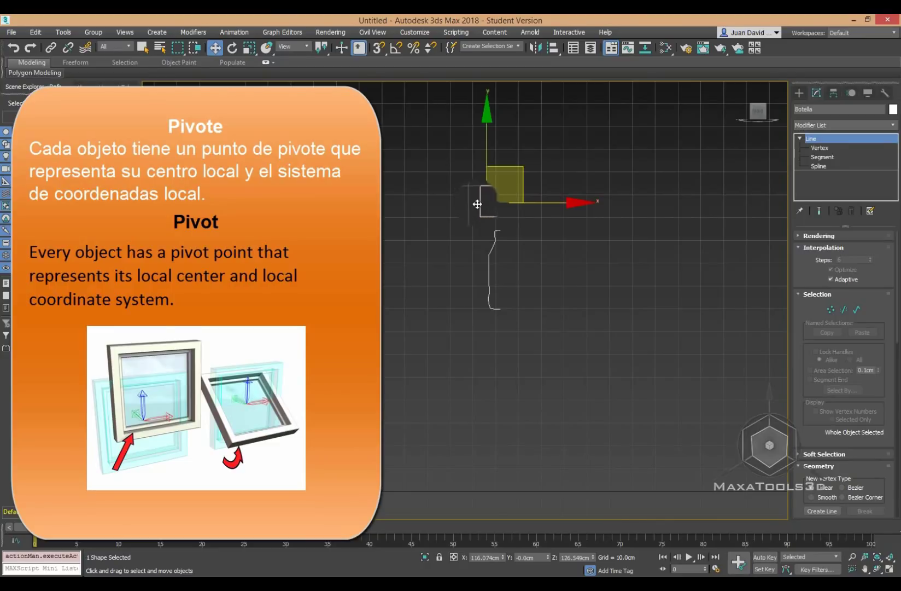
key("Insert")
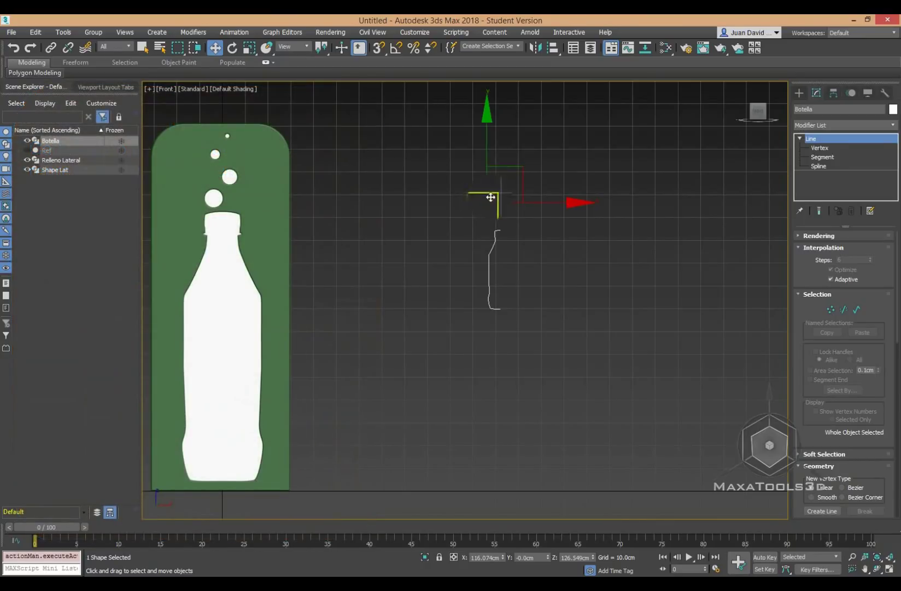
key("Insert")
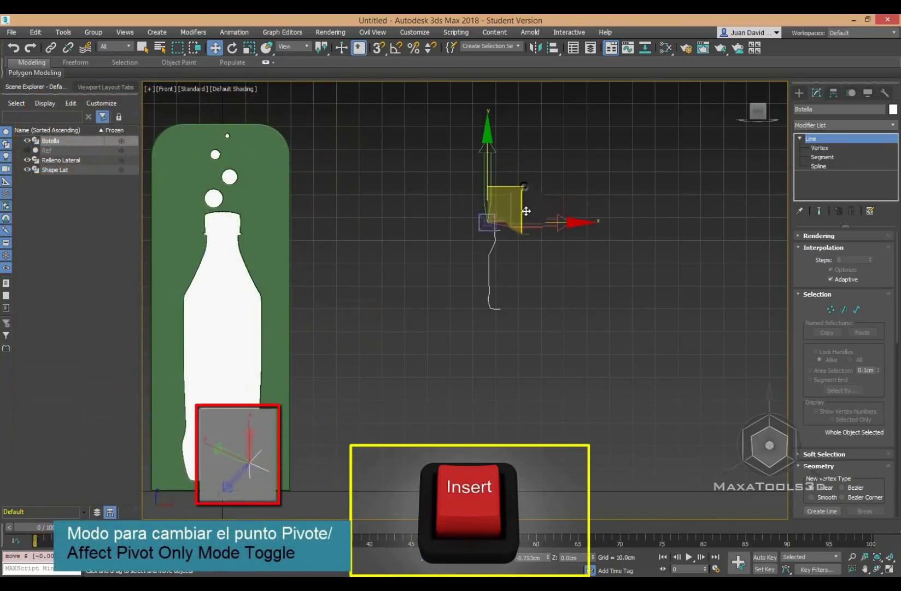
mouse_move(525, 186)
left_mouse_down()
mouse_move(527, 277)
mouse_move(517, 182)
left_mouse_up()
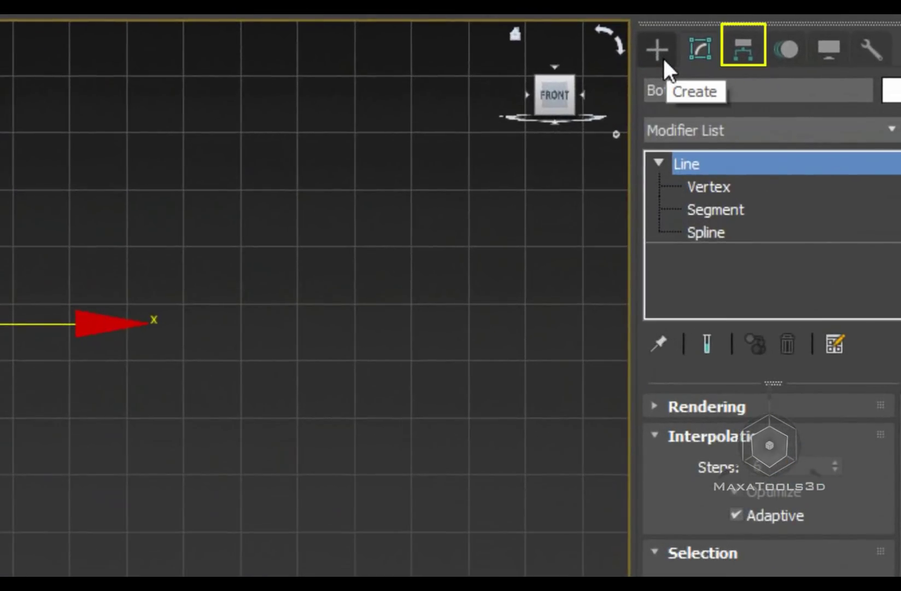
- Enable Affect Pivot Only under Hierarchy > Pivot and Center to Object on the spline
left_click(663, 59)
left_click(701, 38)
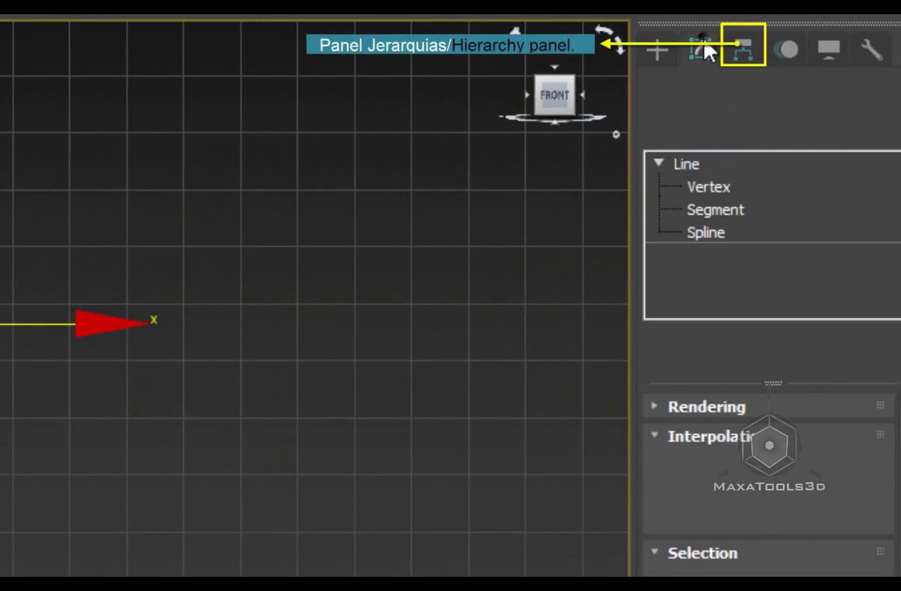
left_click(738, 52)
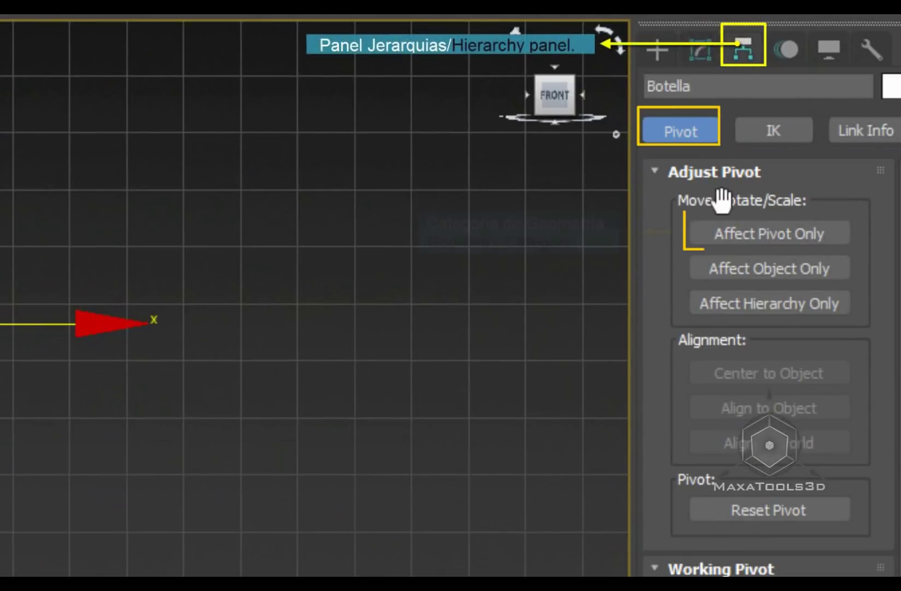
left_click(711, 232)
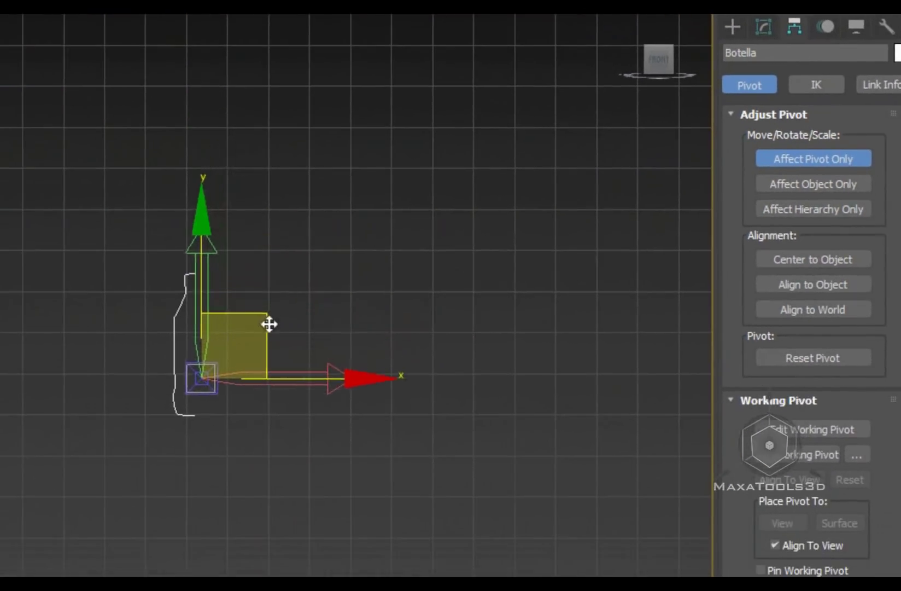
left_click_drag(269, 324, 267, 345)
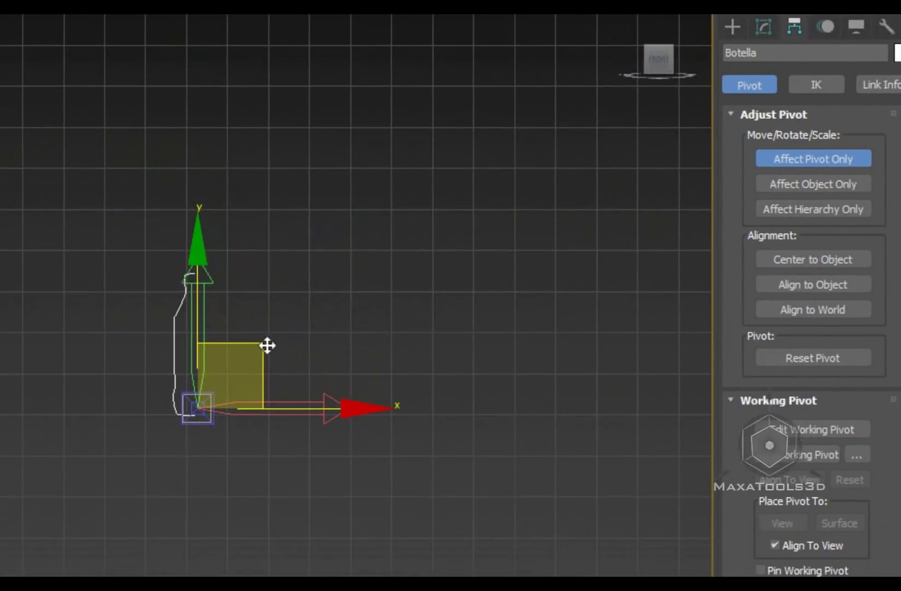
scroll(224, 350, "up", 3)
scroll(132, 443, "up", 3)
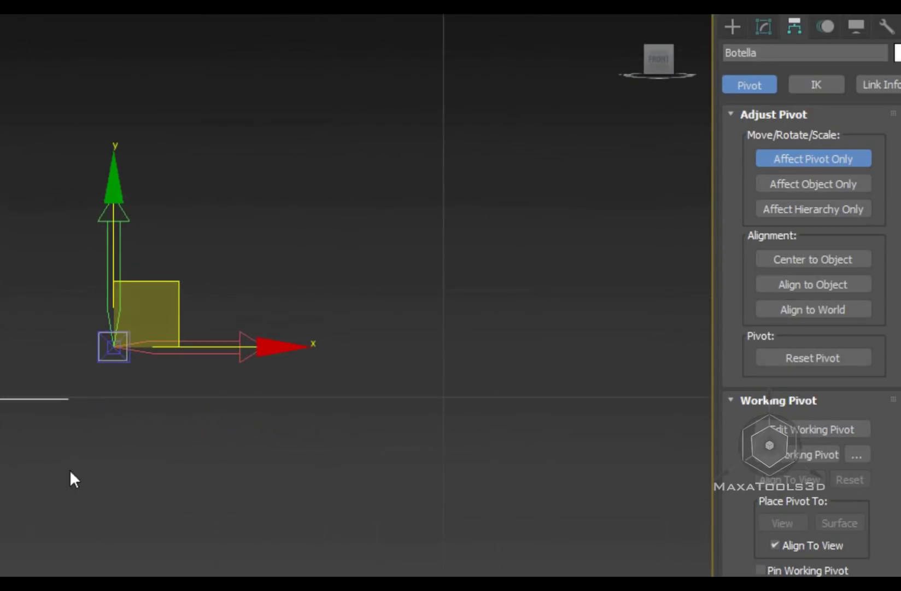
scroll(345, 413, "down", 3)
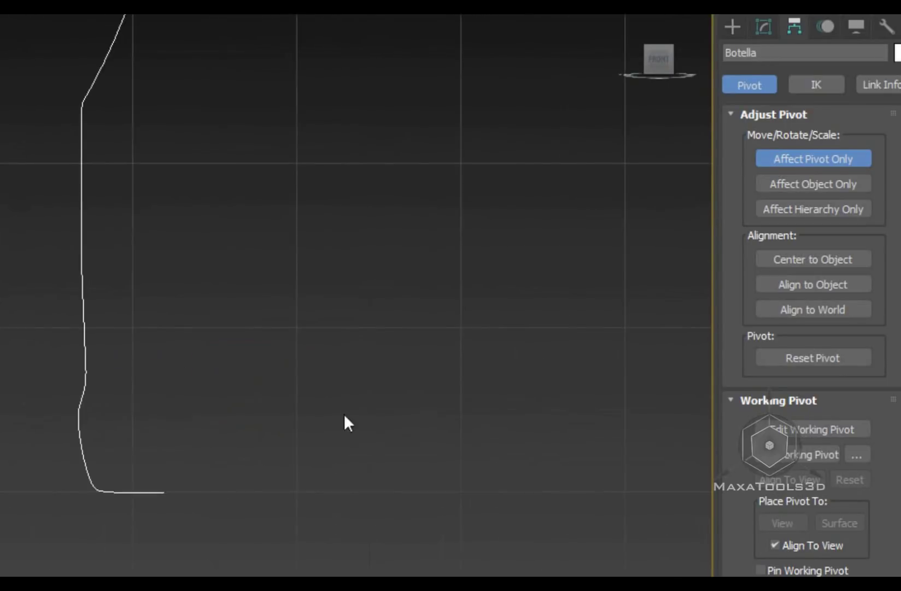
scroll(533, 343, "down", 2)
left_click(787, 260)
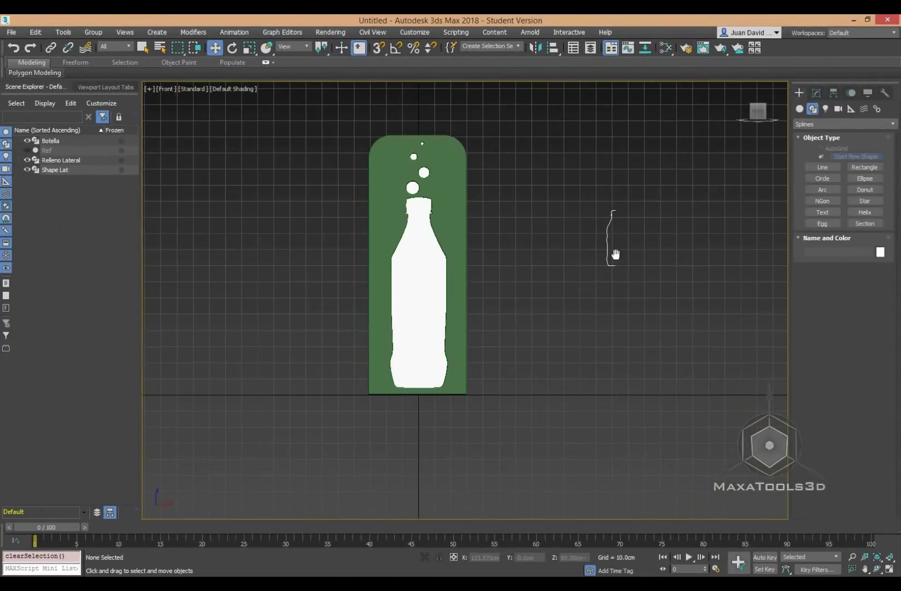
- Move the Botella spline left onto the bottle panel and switch to wireframe display
middle_click_drag(615, 255, 610, 261)
left_click(624, 231)
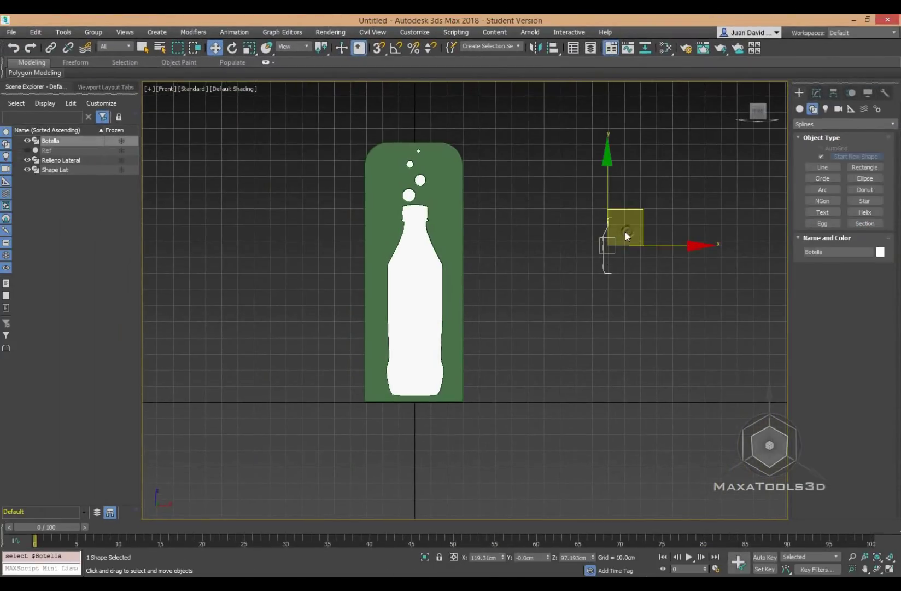
left_click_drag(642, 220, 556, 221)
middle_click_drag(546, 287, 550, 276)
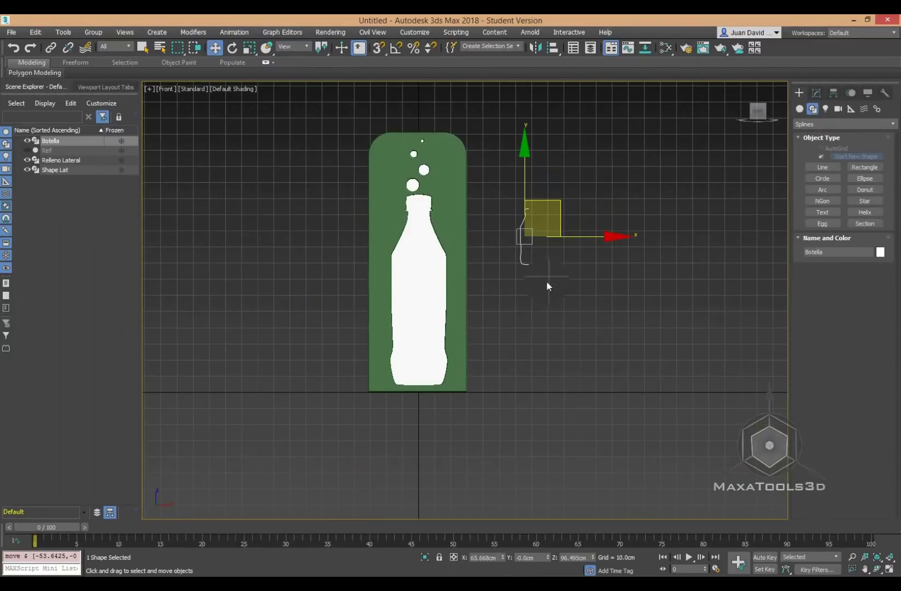
key("F3")
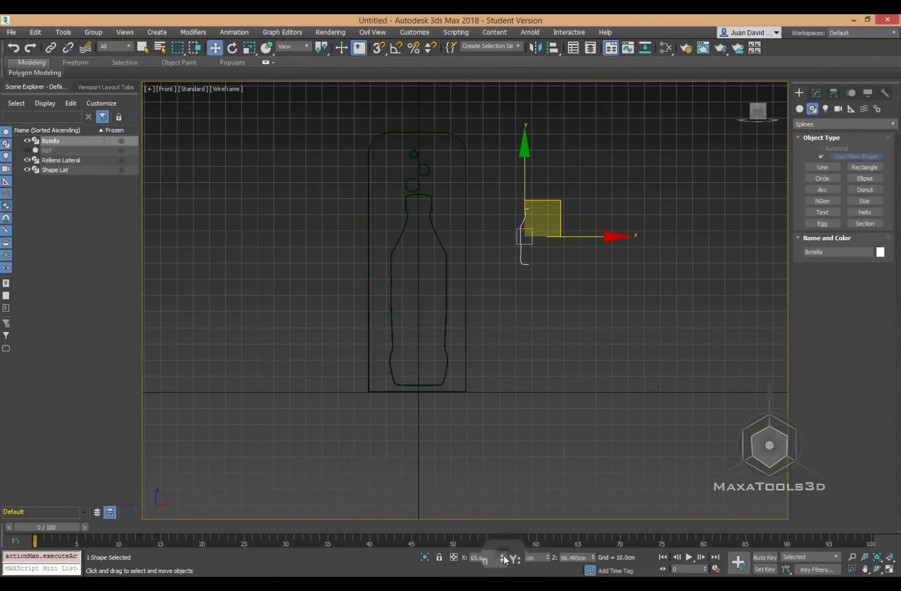
- Zero the spline's X position, then nudge it so its edge meets the vertical centre line
right_click(498, 556)
scroll(416, 249, "up", 5)
middle_click_drag(458, 268, 464, 141)
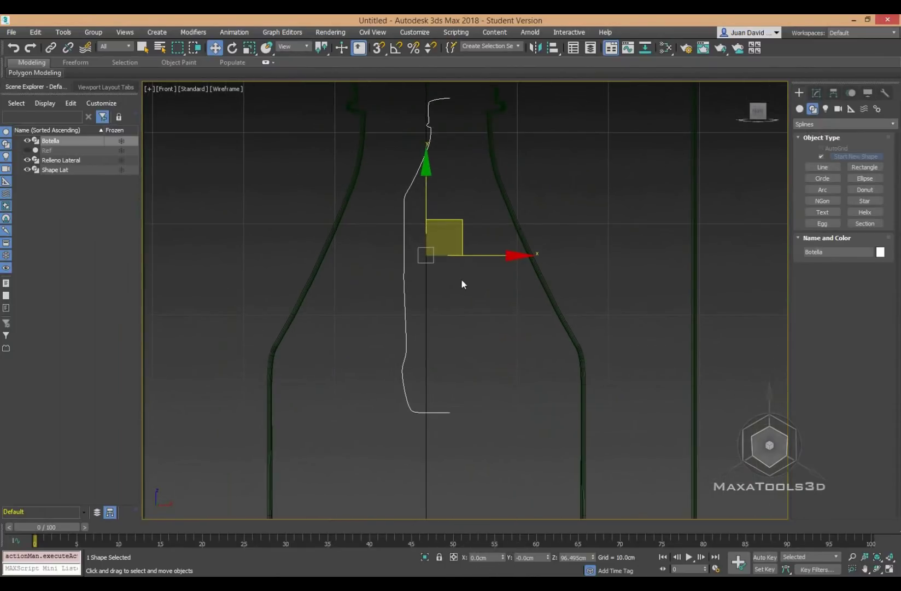
left_click_drag(470, 255, 457, 262)
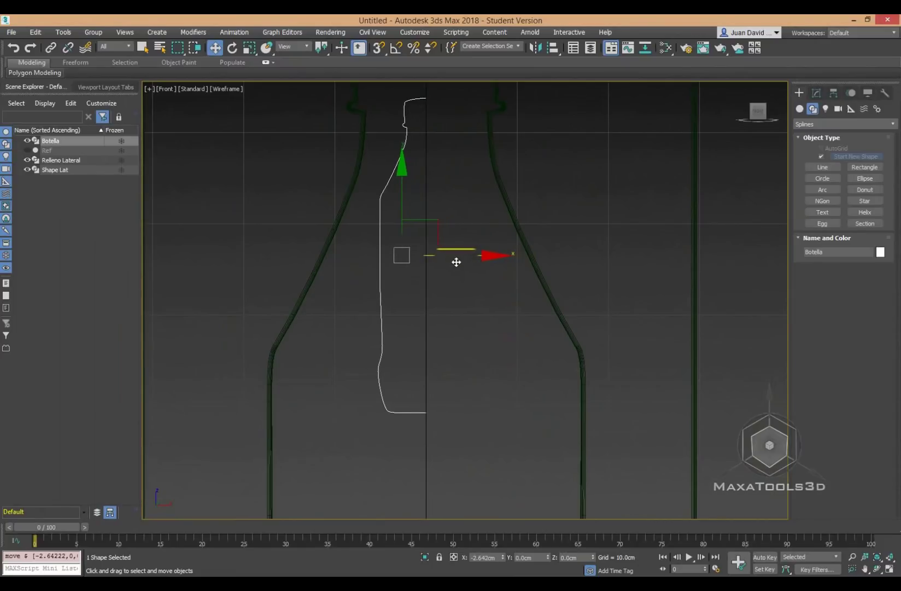
scroll(443, 92, "up", 3)
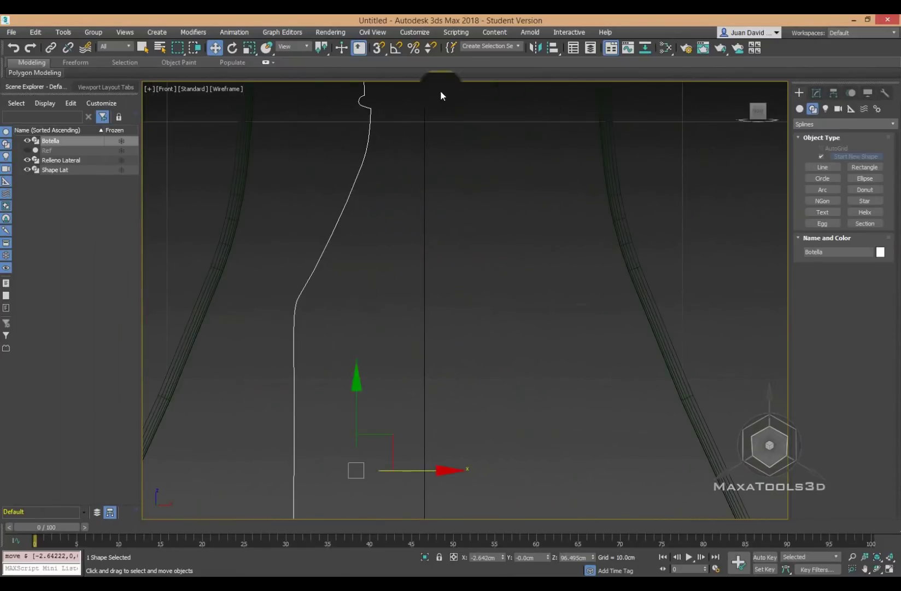
scroll(415, 161, "up", 2)
scroll(414, 161, "up", 5)
scroll(474, 214, "up", 2)
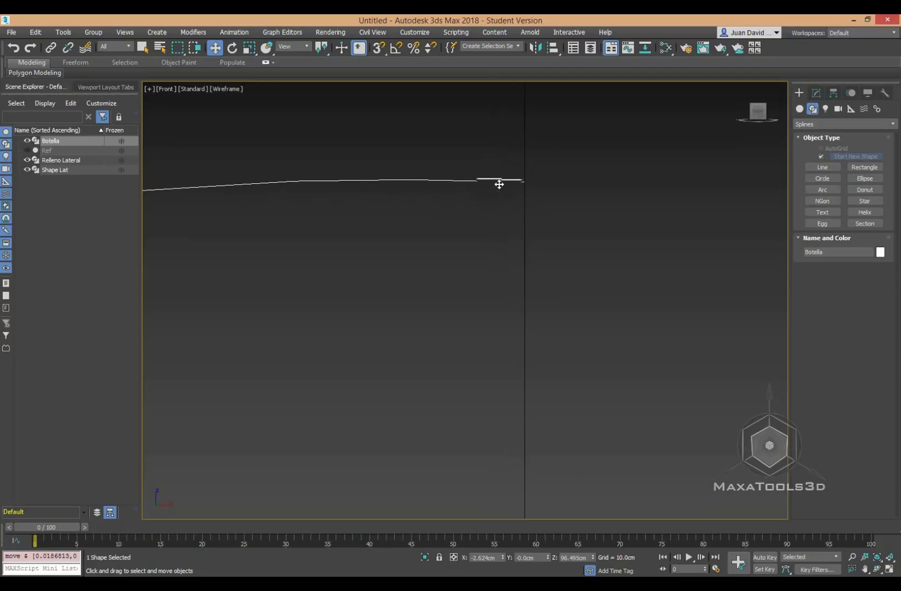
scroll(499, 185, "down", 3)
scroll(523, 227, "down", 3)
scroll(568, 235, "up", 2)
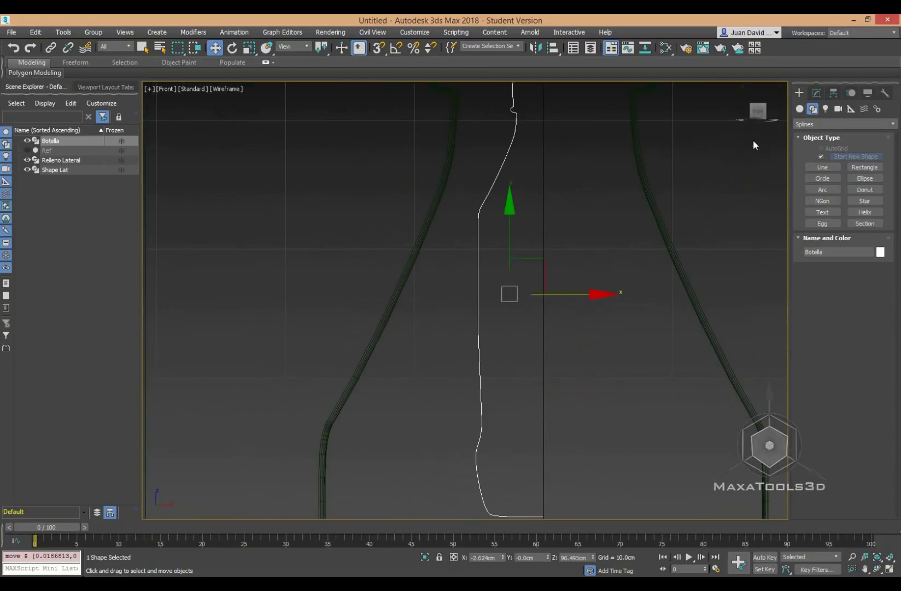
- With Affect Pivot Only, zero the pivot's X and drag it down to the spline's base
left_click(834, 92)
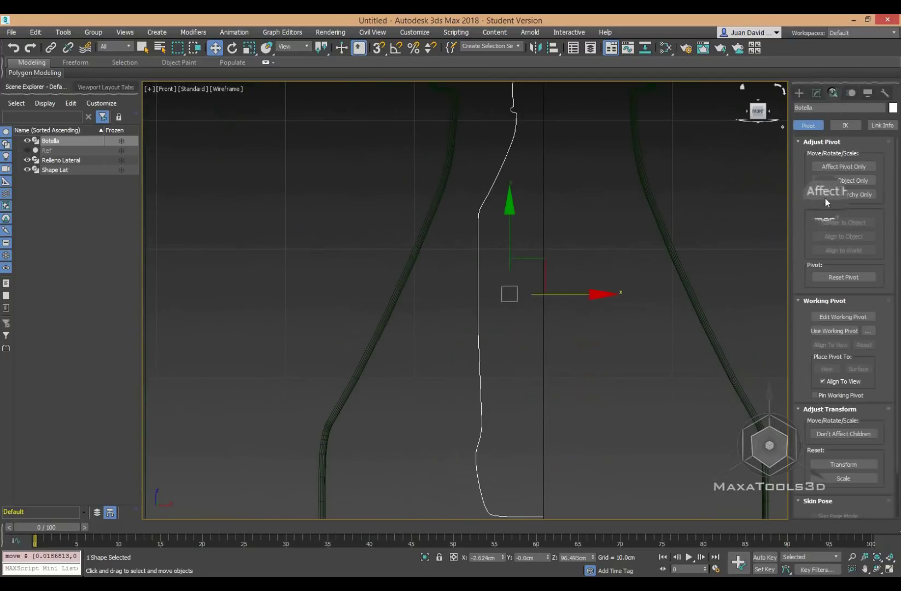
left_click(836, 167)
scroll(547, 282, "down", 3)
scroll(516, 268, "down", 1)
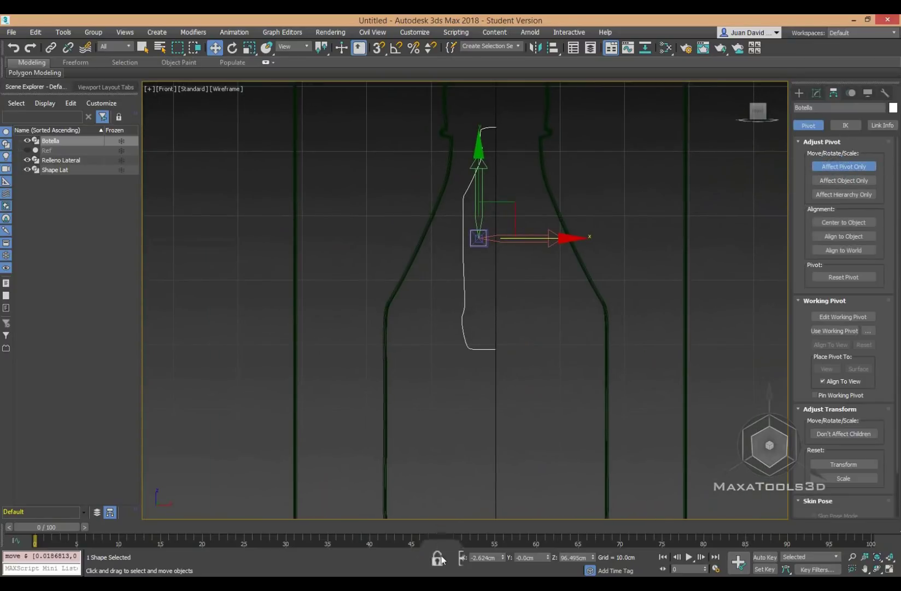
right_click(507, 557)
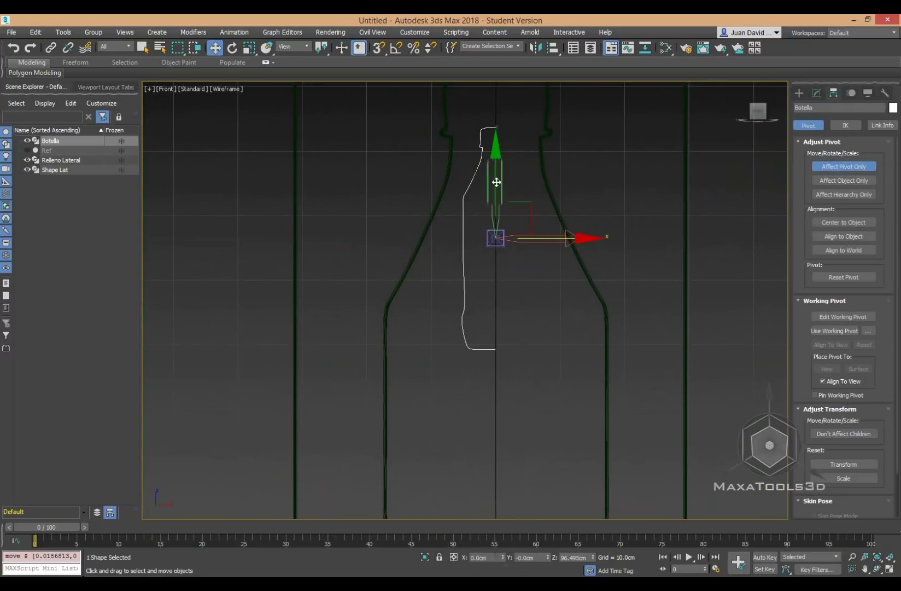
left_click_drag(494, 211, 495, 288)
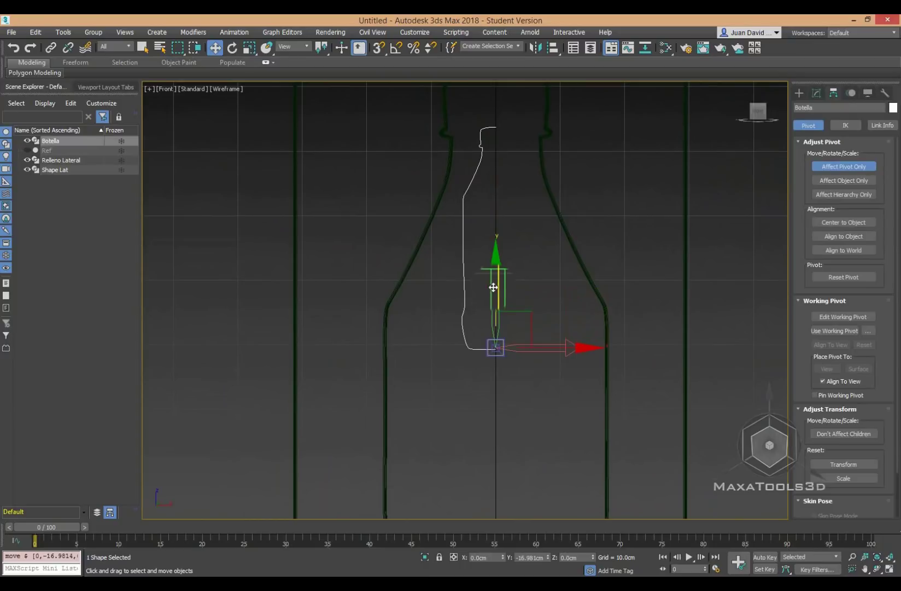
left_click(801, 93)
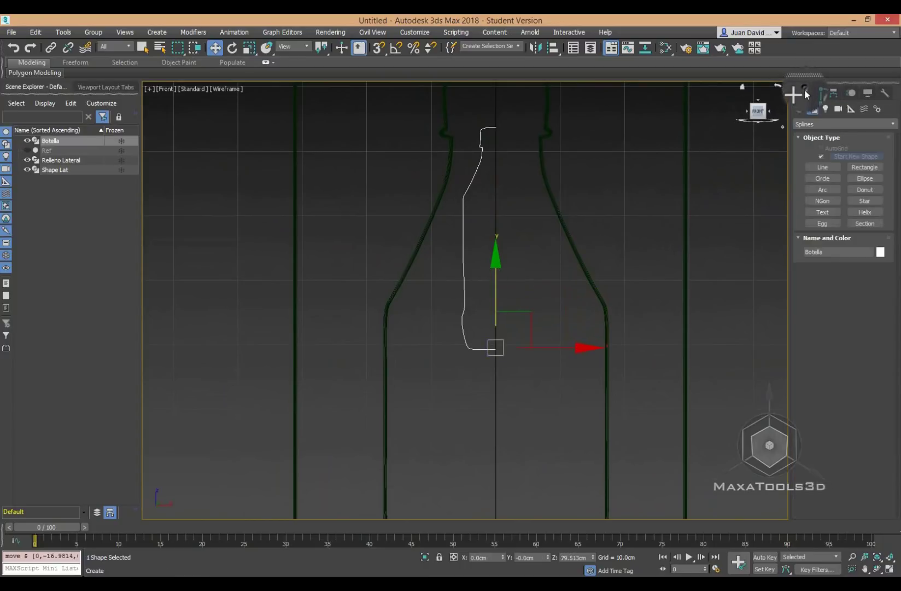
left_click(660, 229)
- Move the Botella spline to the panel's right and switch to the Perspective view
left_click(492, 347)
scroll(486, 328, "down", 4)
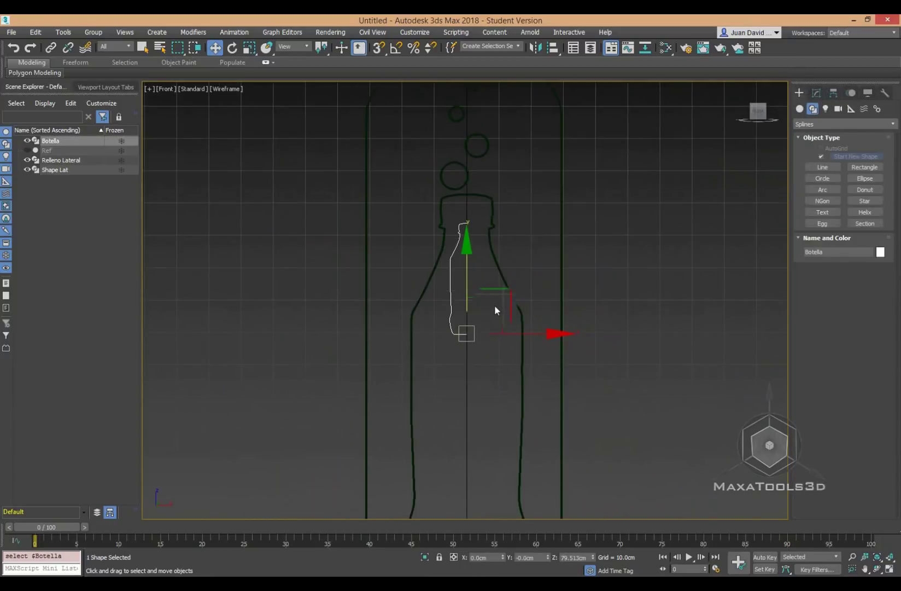
left_click_drag(505, 310, 672, 300)
left_click(638, 341)
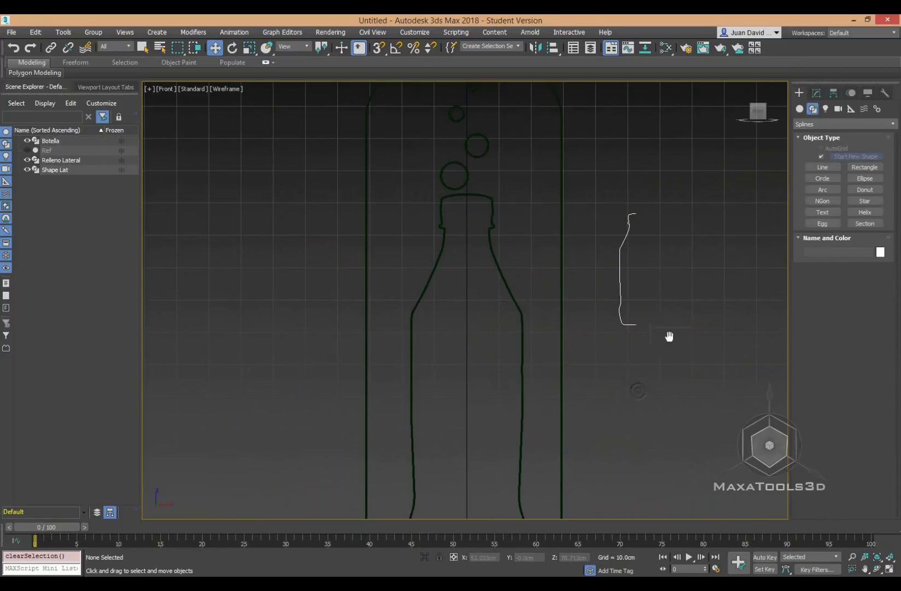
middle_click_drag(669, 336, 632, 337)
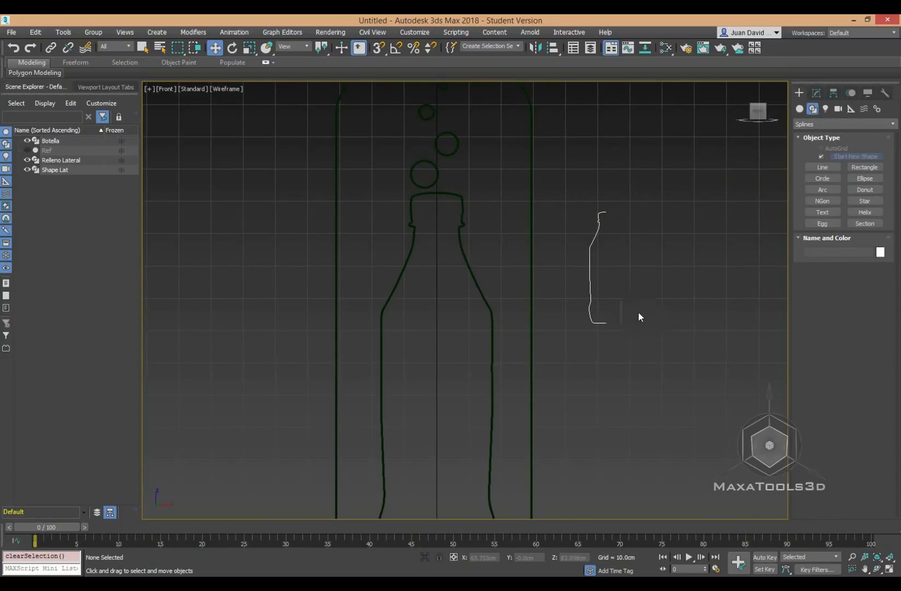
key("p")
middle_click_drag(443, 296, 495, 315)
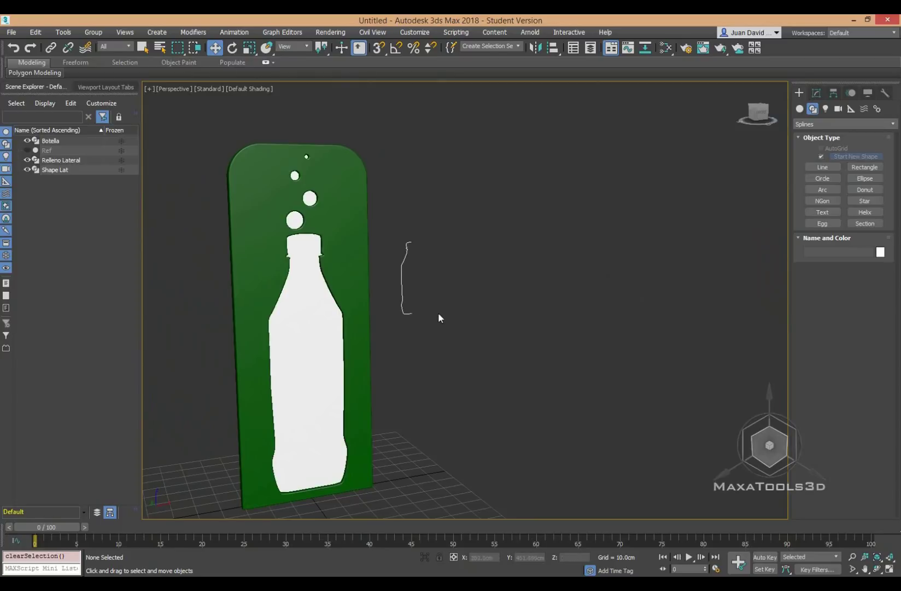
left_click(402, 256)
mouse_move(394, 255)
middle_mouse_down("alt")
mouse_move(371, 313)
mouse_move(406, 277)
mouse_move(501, 259)
mouse_move(446, 275)
mouse_move(389, 430)
middle_mouse_up("alt")
- Select the Relleno Lateral fill and review its Extrude amount
left_click(391, 430)
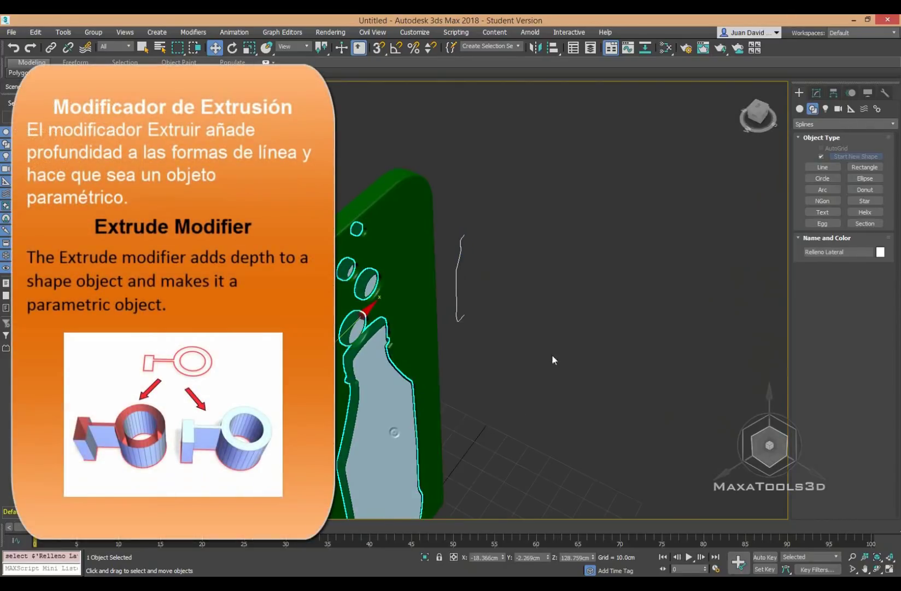
middle_click_drag(553, 360, 601, 350, "alt")
left_click(812, 99)
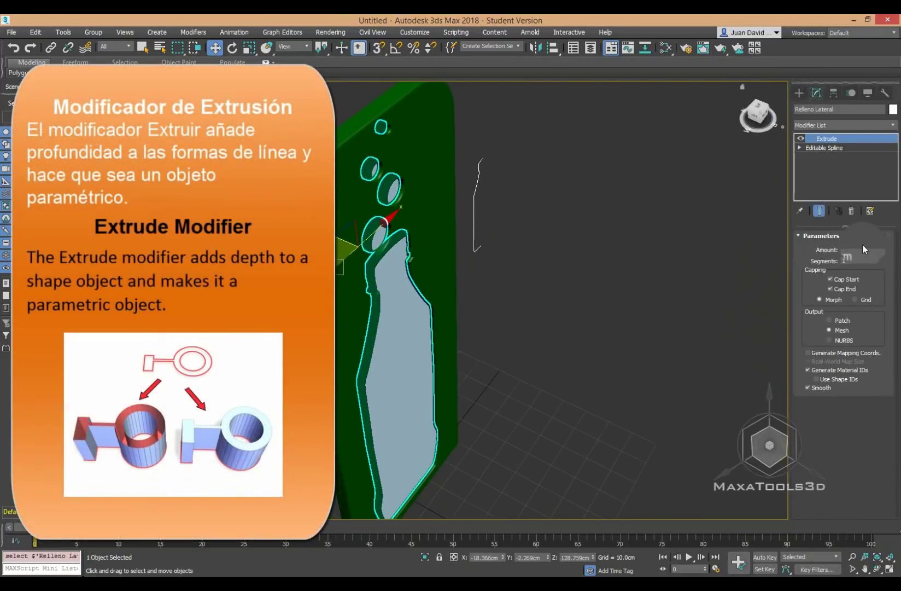
left_click_drag(876, 253, 865, 251)
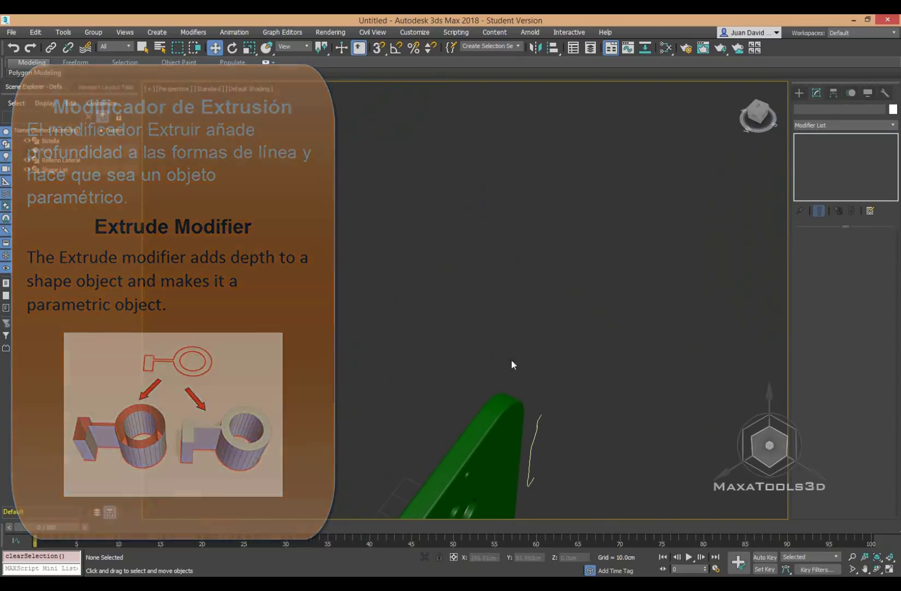
- Select the green panel and keep its Bevel Profile beveling set to Convex
middle_click_drag(513, 363, 539, 266)
scroll(562, 208, "up", 3)
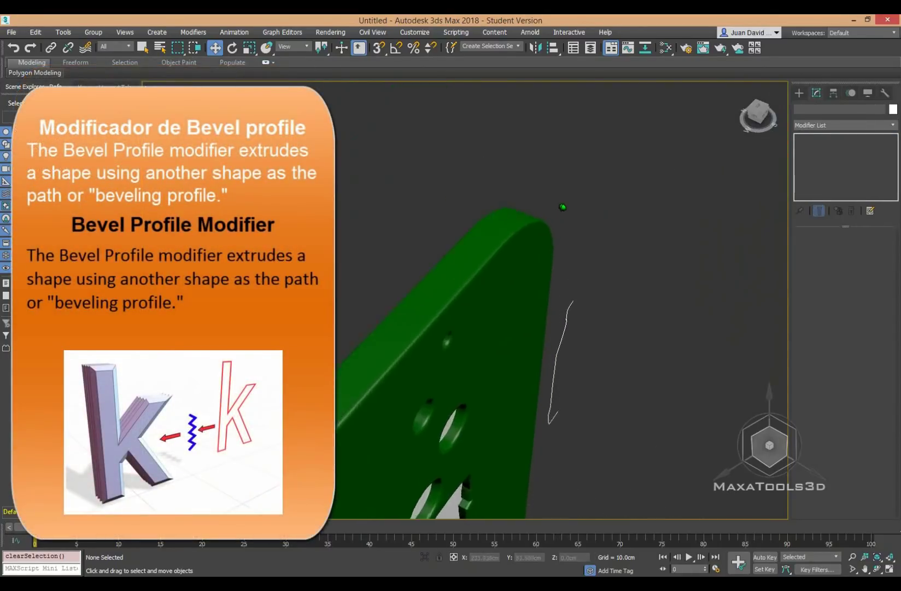
scroll(561, 208, "up", 2)
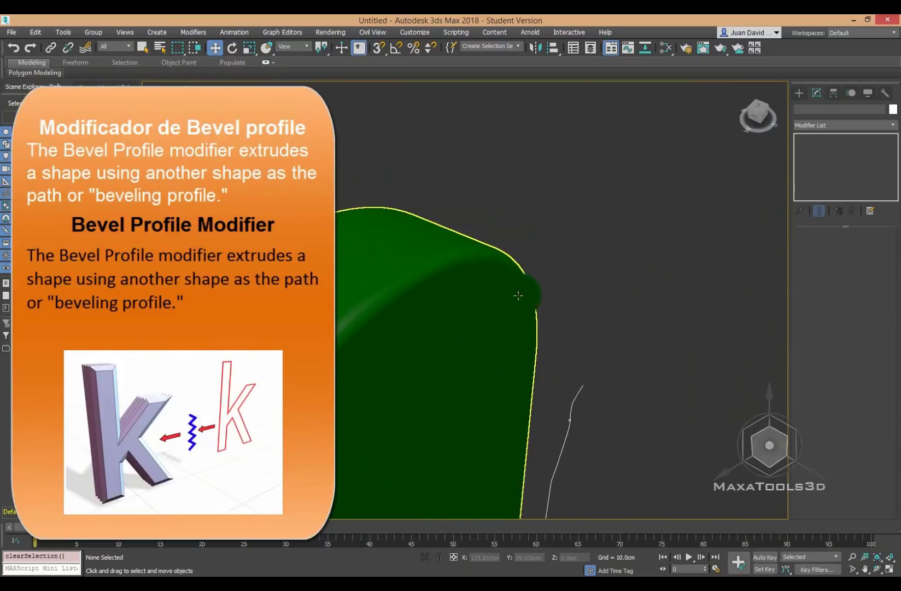
middle_click_drag(517, 296, 551, 279, "alt")
middle_click_drag(485, 200, 519, 262, "alt")
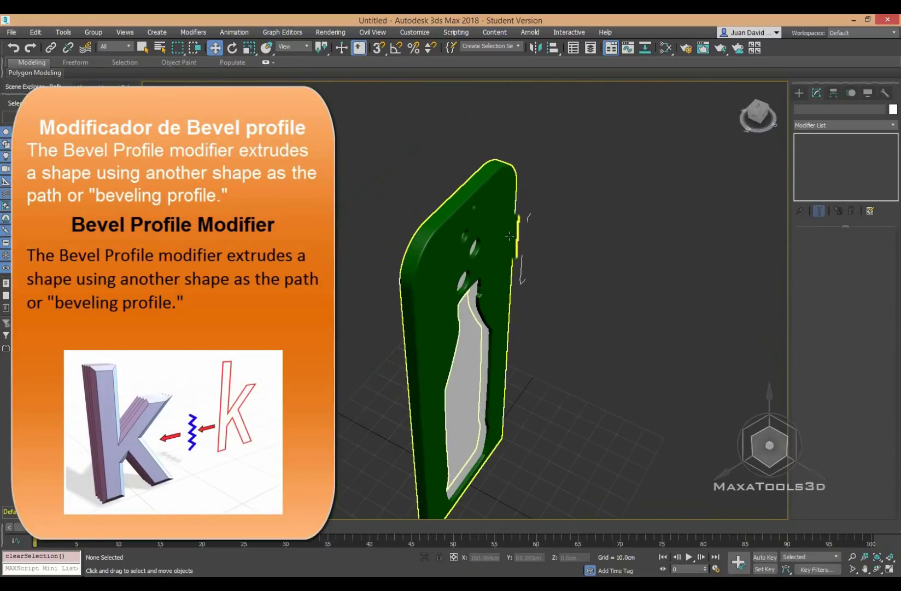
left_click(514, 235)
left_click(851, 344)
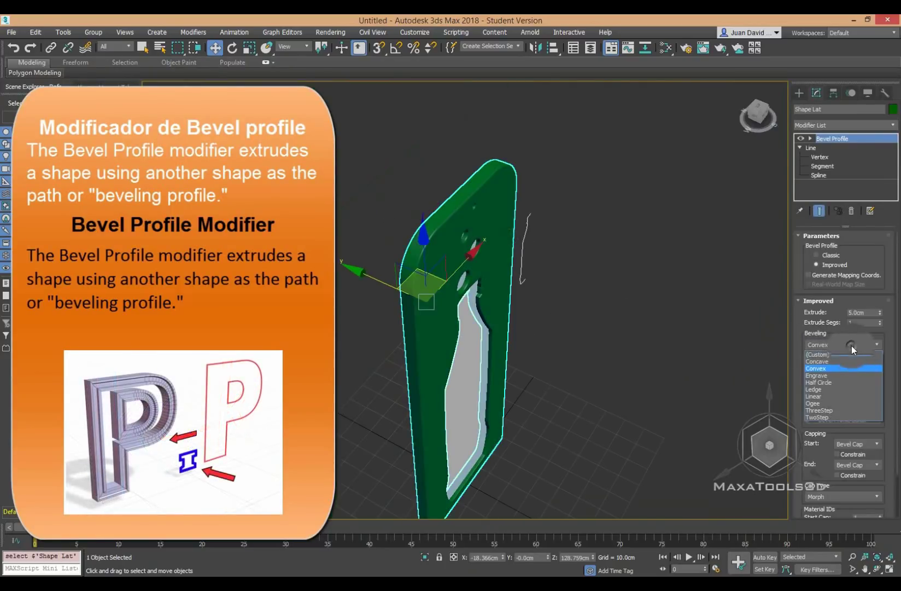
left_click(874, 259)
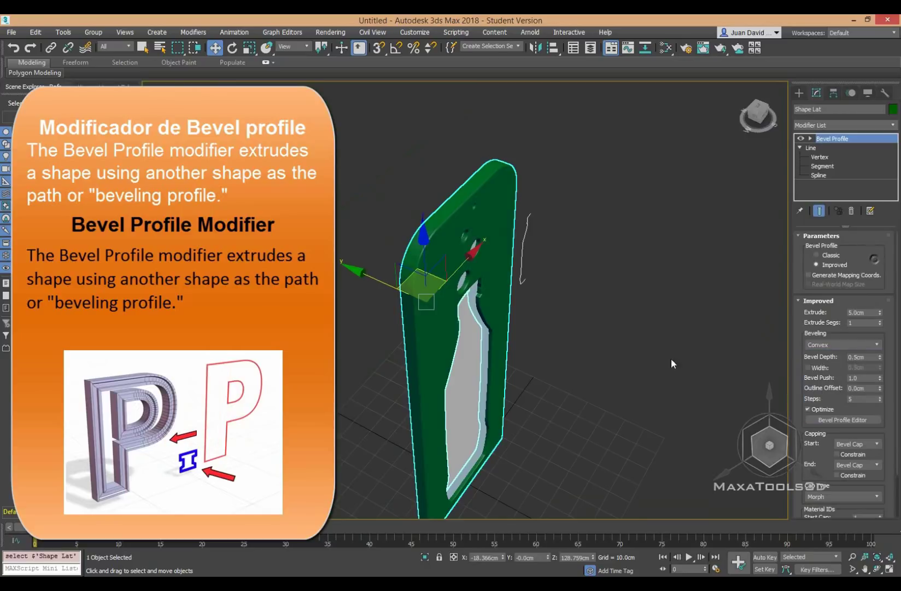
middle_click_drag(671, 358, 619, 330, "alt")
- Apply a Lathe modifier to the Botella profile spline
left_click(567, 245)
middle_click_drag(567, 244, 556, 278, "alt")
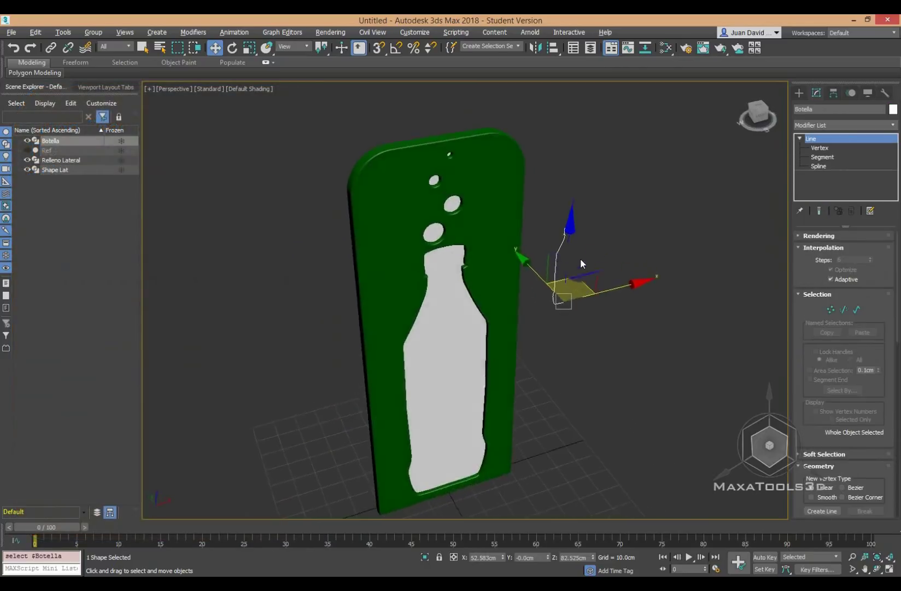
mouse_move(541, 240)
middle_mouse_down("alt")
mouse_move(585, 259)
mouse_move(552, 269)
middle_mouse_up("alt")
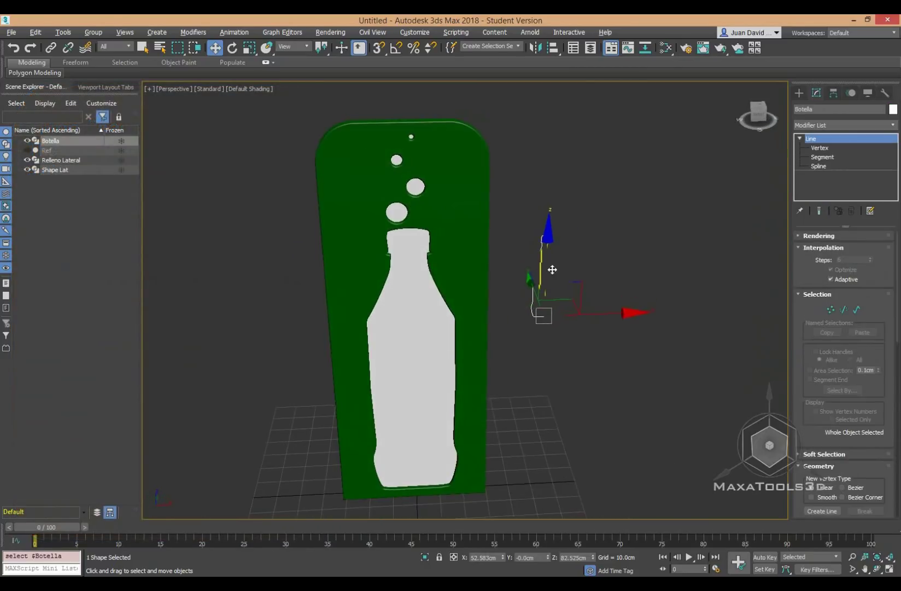
left_click(824, 124)
type("Lathe")
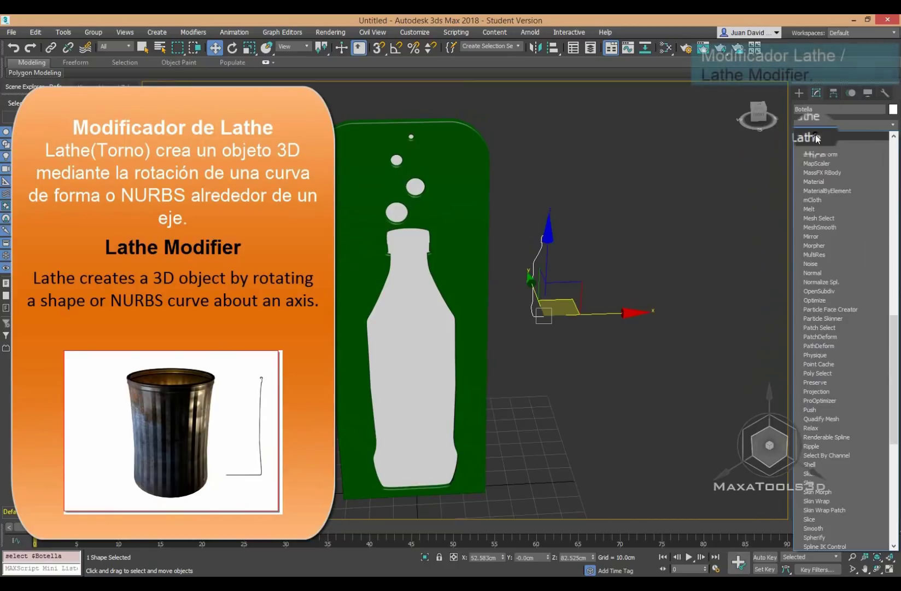
left_click(817, 139)
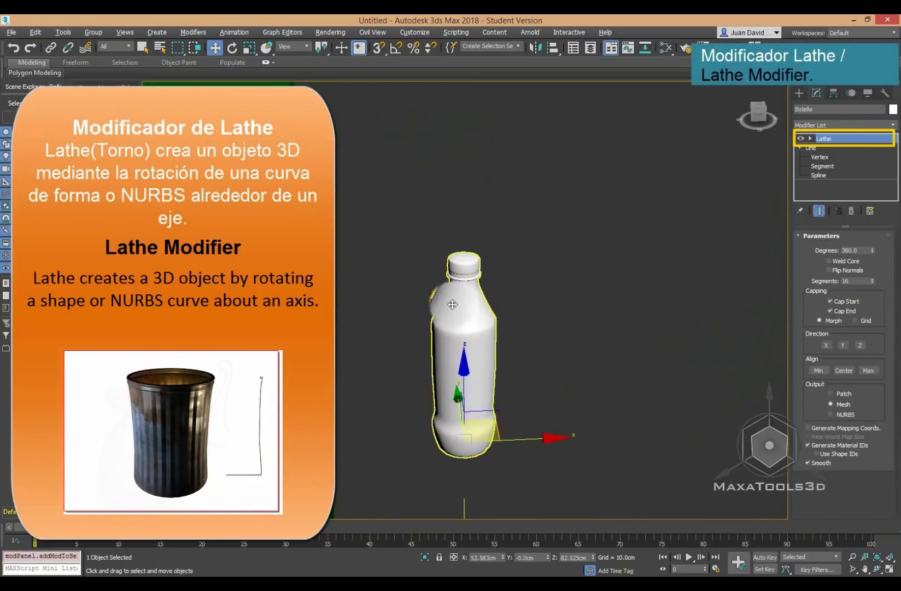
- View the lathed bottle from the front, zoomed and panned to fill the view
mouse_move(559, 272)
middle_mouse_down("alt")
mouse_move(483, 285)
mouse_move(488, 343)
mouse_move(421, 317)
middle_mouse_up("alt")
key("f")
scroll(467, 295, "up", 3)
scroll(467, 306, "up", 2)
mouse_move(525, 219)
middle_mouse_down()
mouse_move(539, 236)
mouse_move(617, 187)
middle_mouse_up()
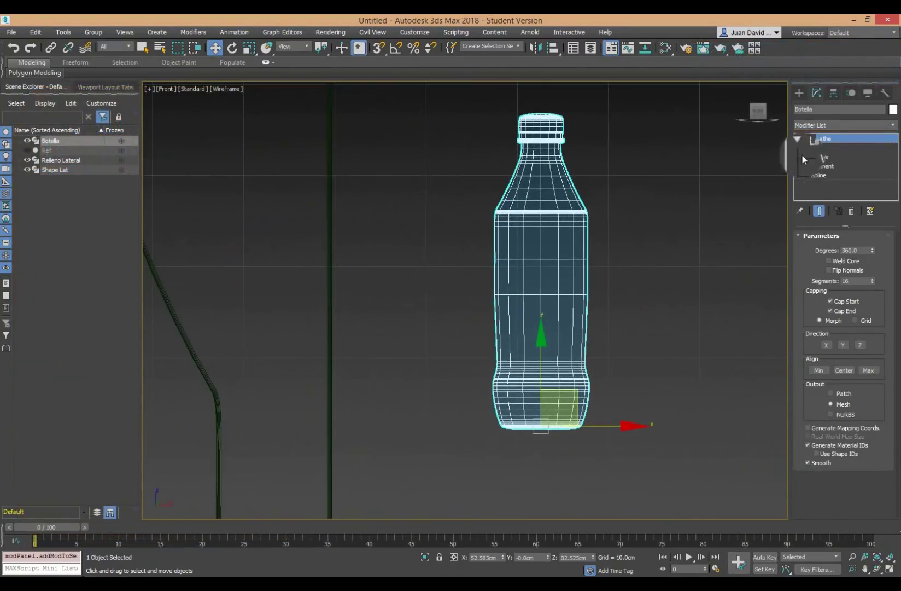
left_click(811, 148)
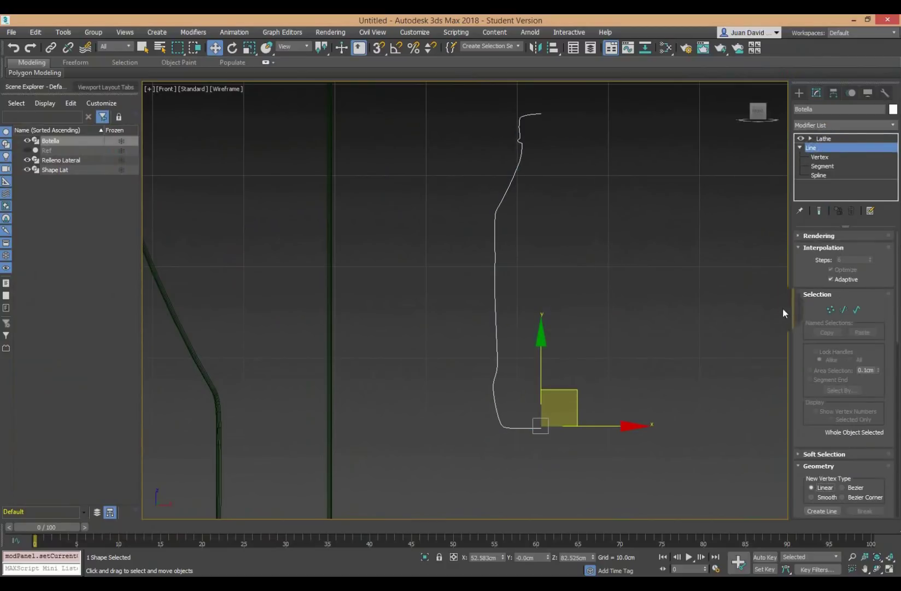
left_click(831, 139)
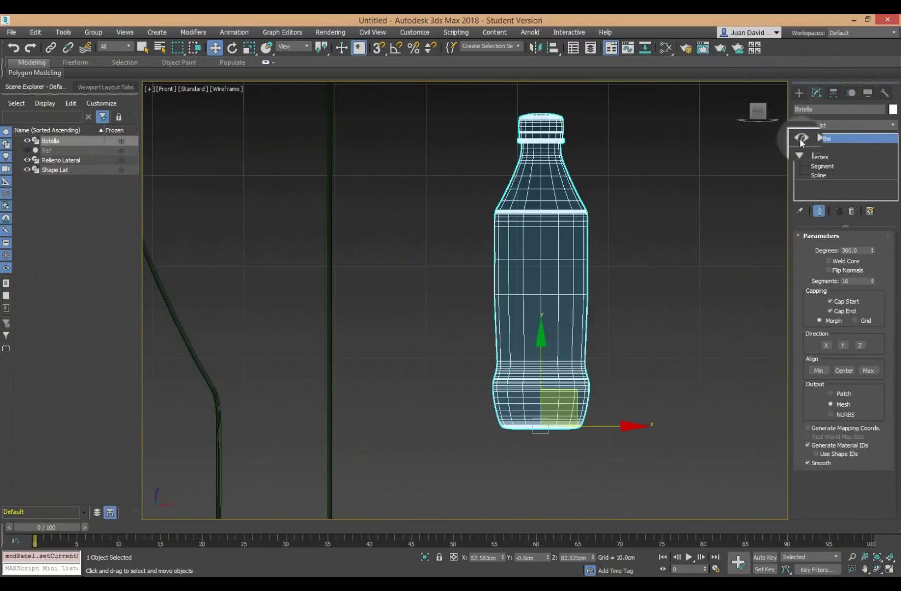
left_click(803, 166)
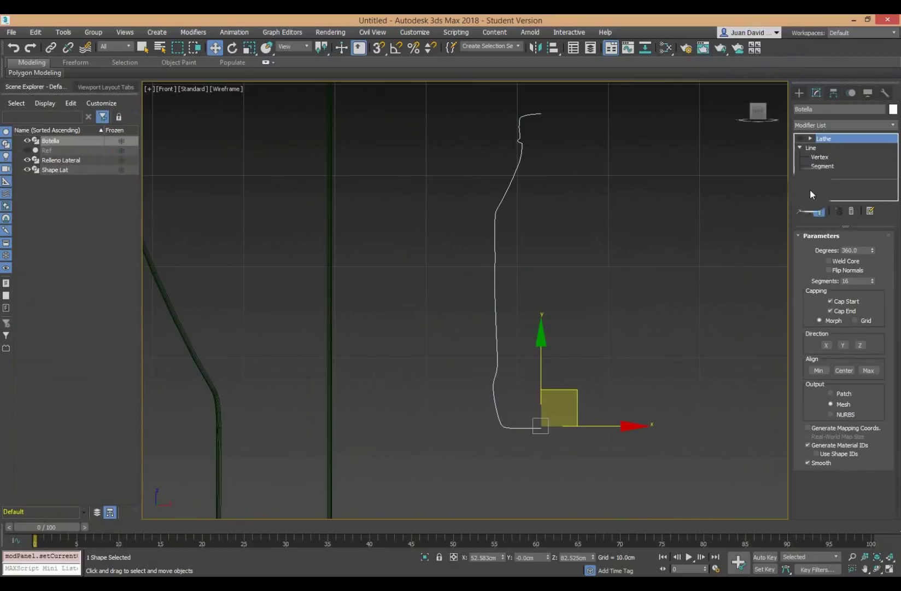
left_click(829, 159)
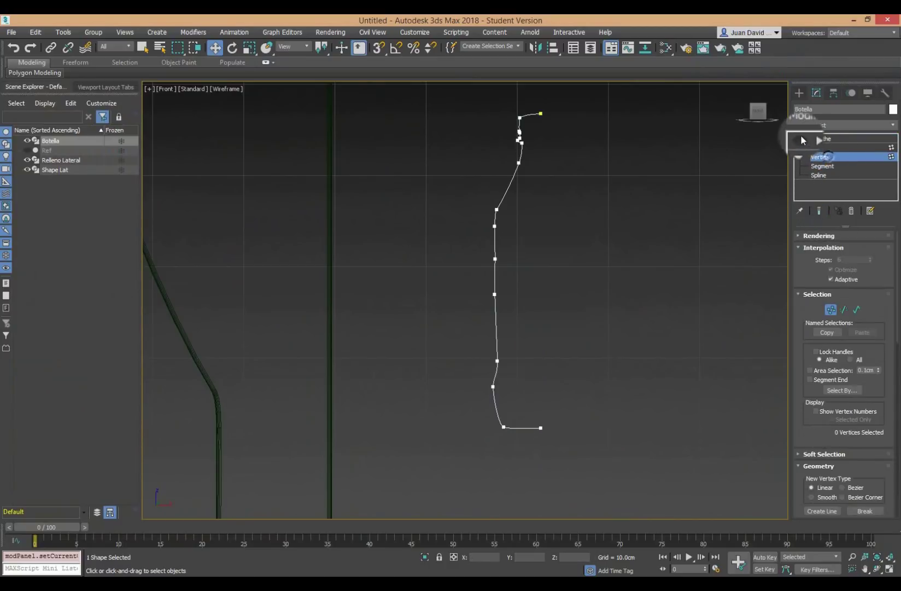
left_click(823, 138)
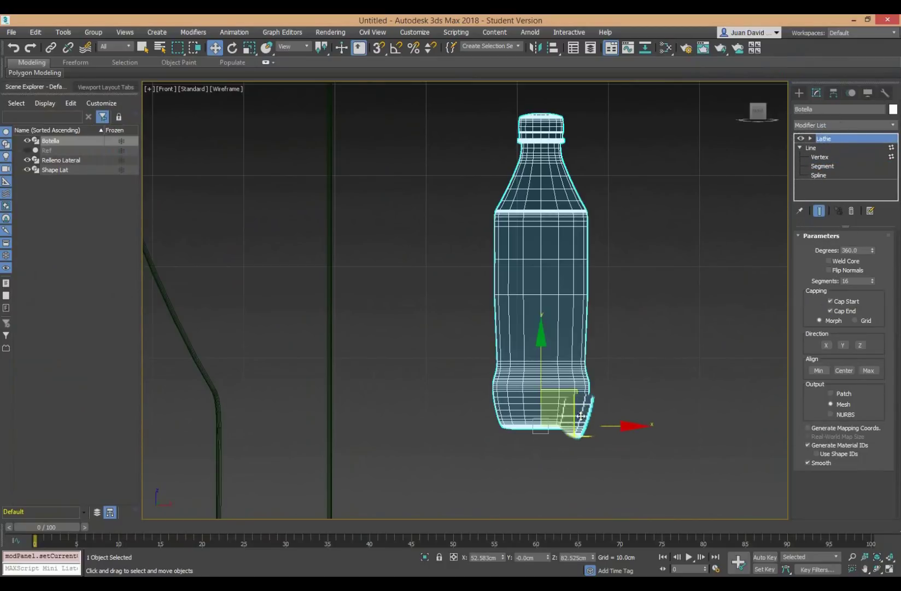
left_click_drag(581, 415, 542, 424)
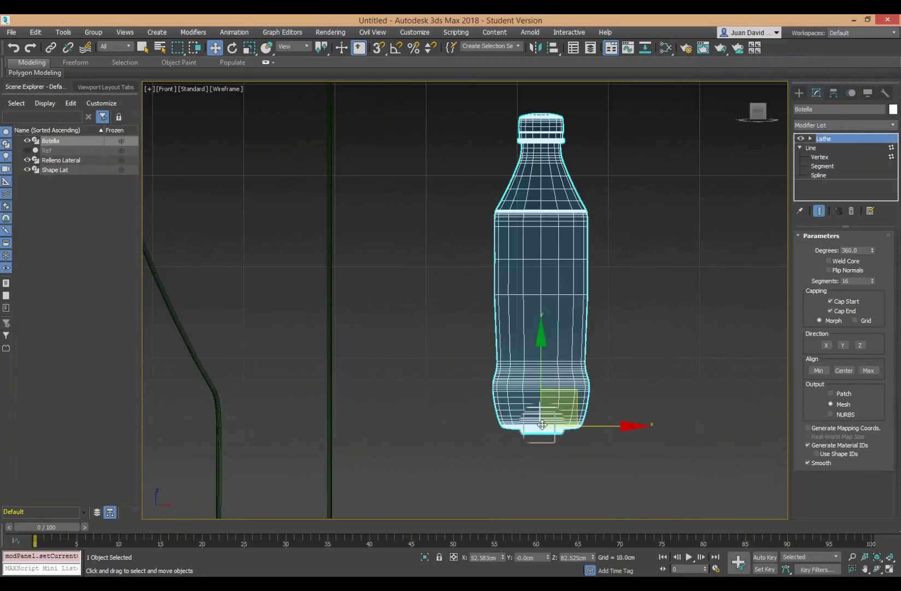
left_click(822, 157)
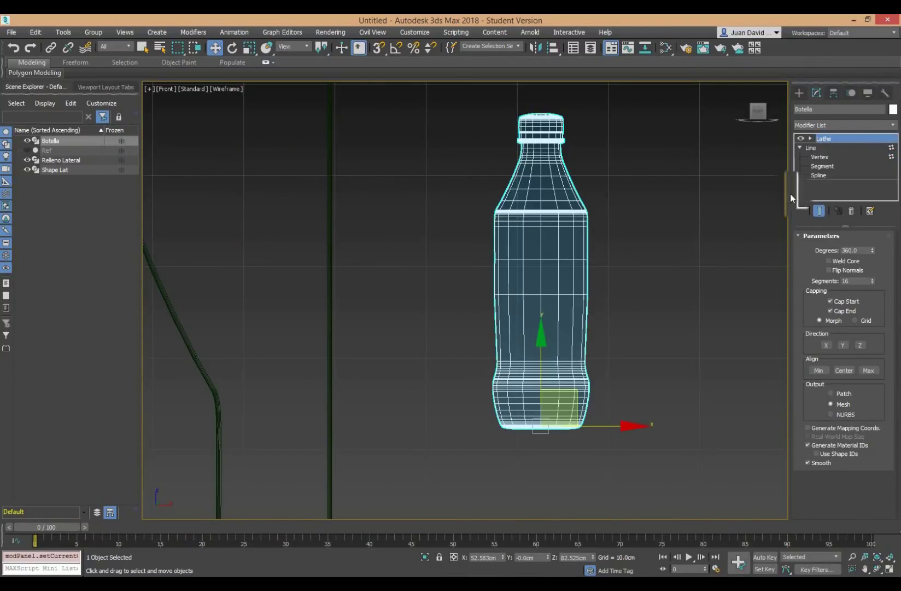
left_click(815, 157)
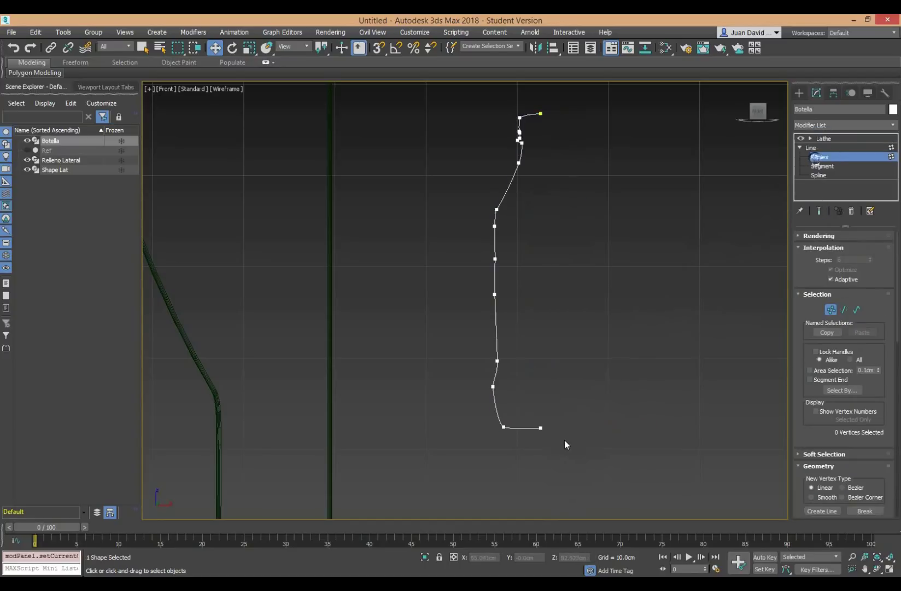
middle_click_drag(589, 312, 619, 376, "alt")
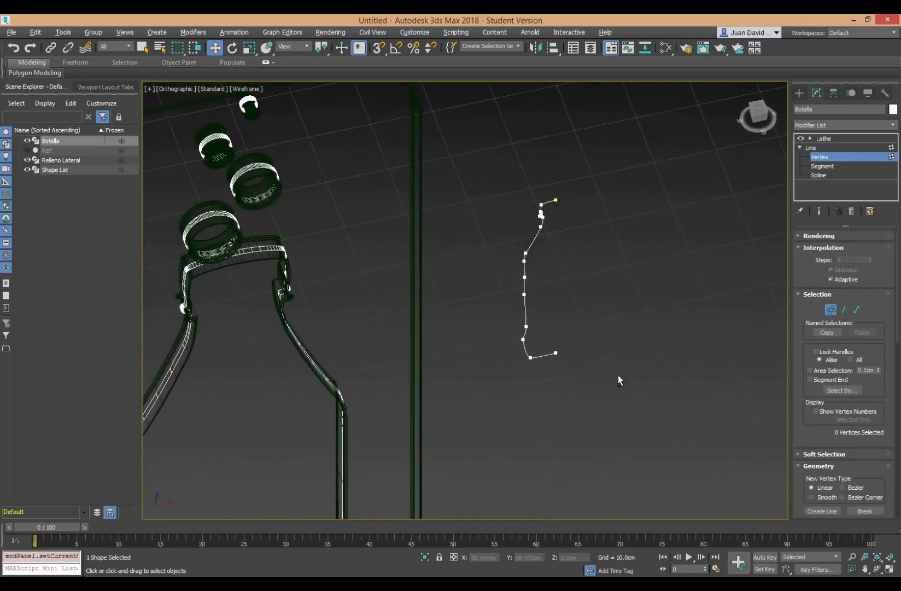
left_click(823, 139)
- Toggle the display with F3 and drag the Lathe Degrees spinner from 360 to 0
key("F3")
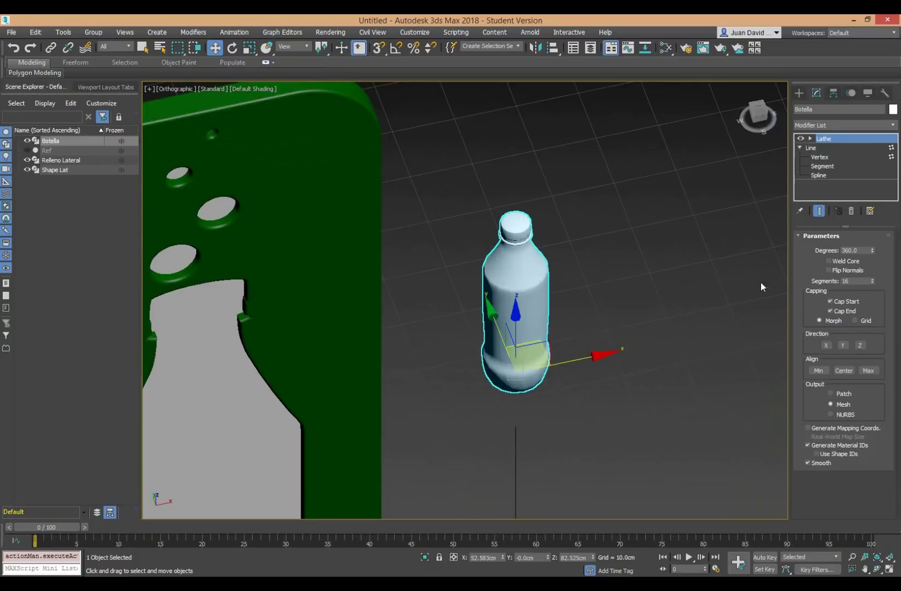
scroll(760, 282, "up", 5)
middle_click_drag(589, 327, 724, 291)
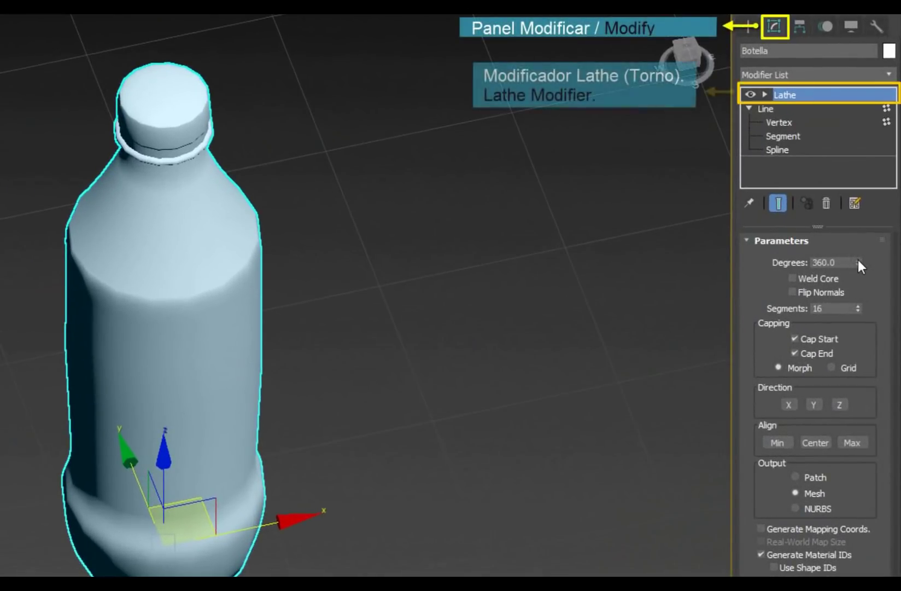
left_click_drag(863, 260, 863, 306)
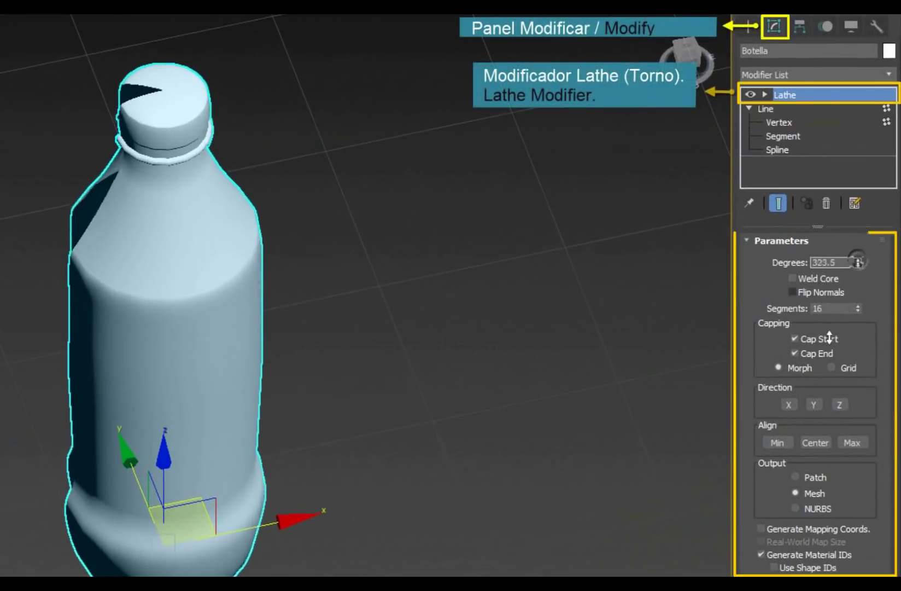
left_click_drag(778, 31, 768, 81)
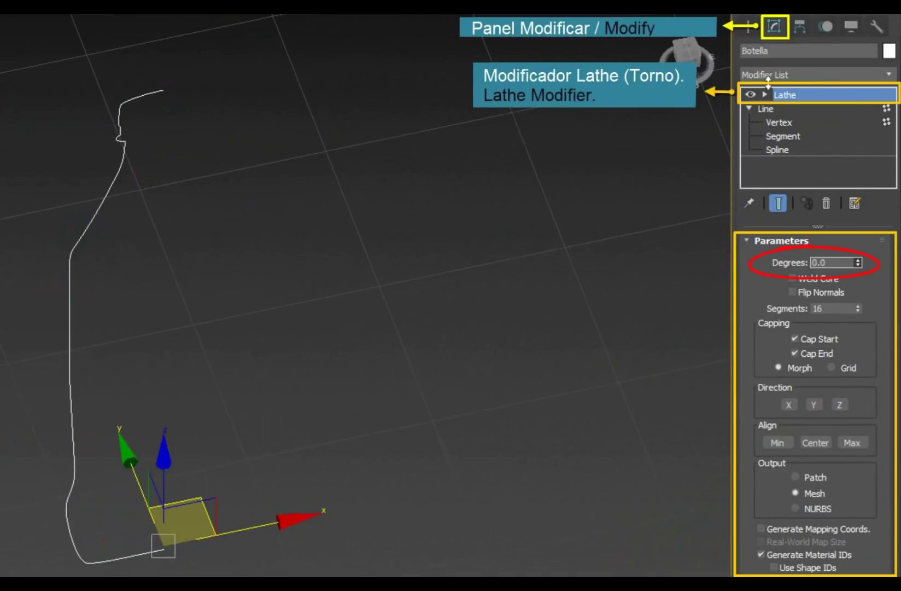
mouse_move(858, 262)
left_mouse_down()
mouse_move(825, 421)
mouse_move(823, 236)
mouse_move(823, 328)
left_mouse_up()
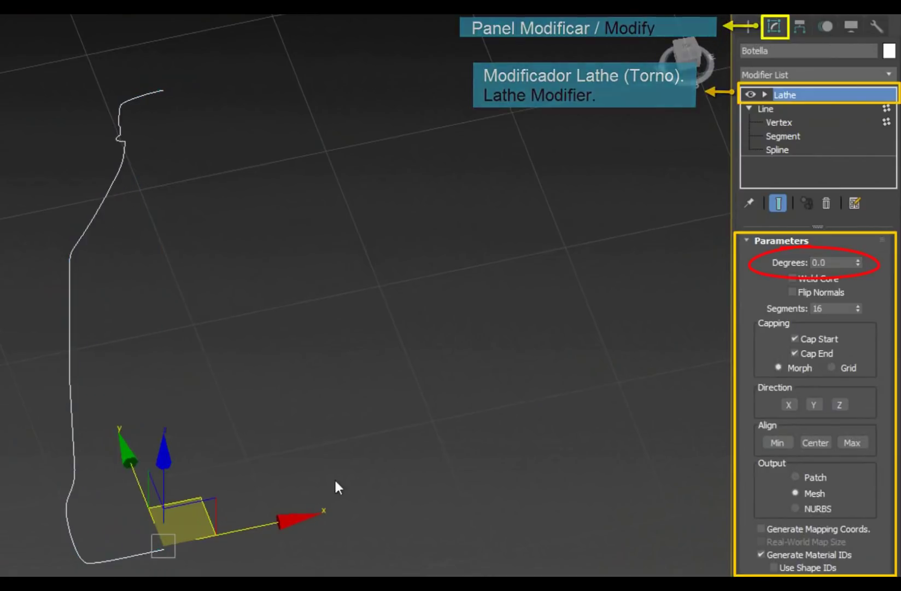
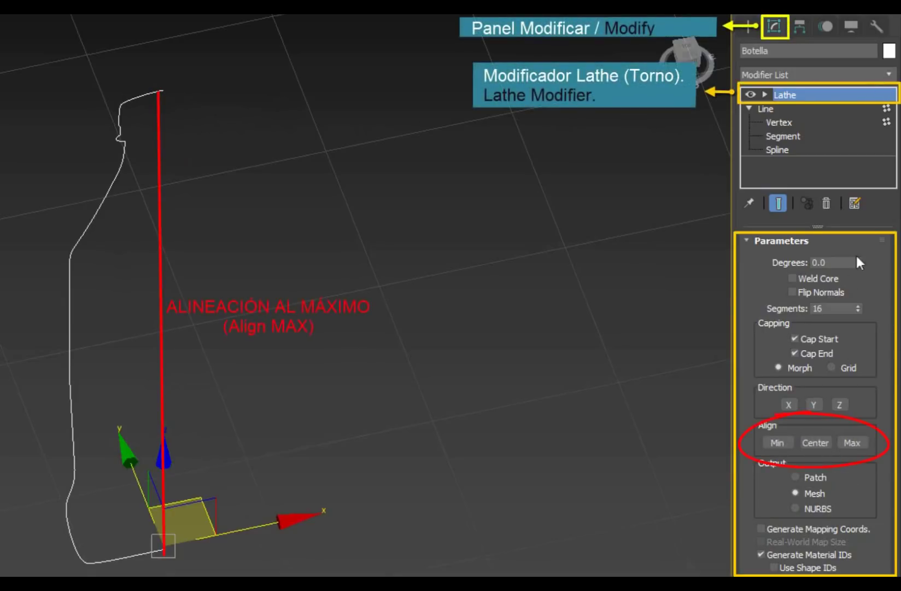
- Sweep the profile 360 degrees and compare the Min, Center and Max axes, ending on Min
left_click_drag(858, 262, 810, 458)
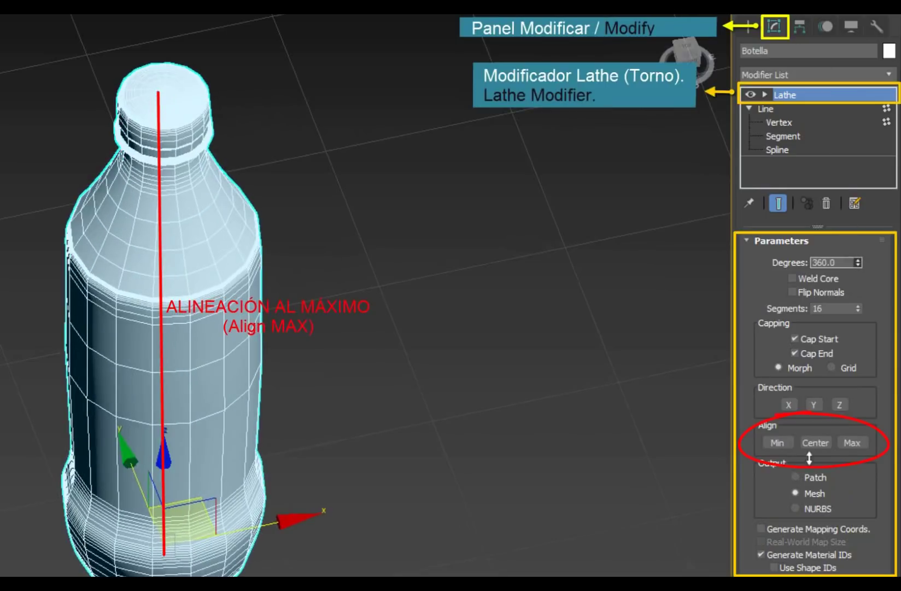
left_click(779, 442)
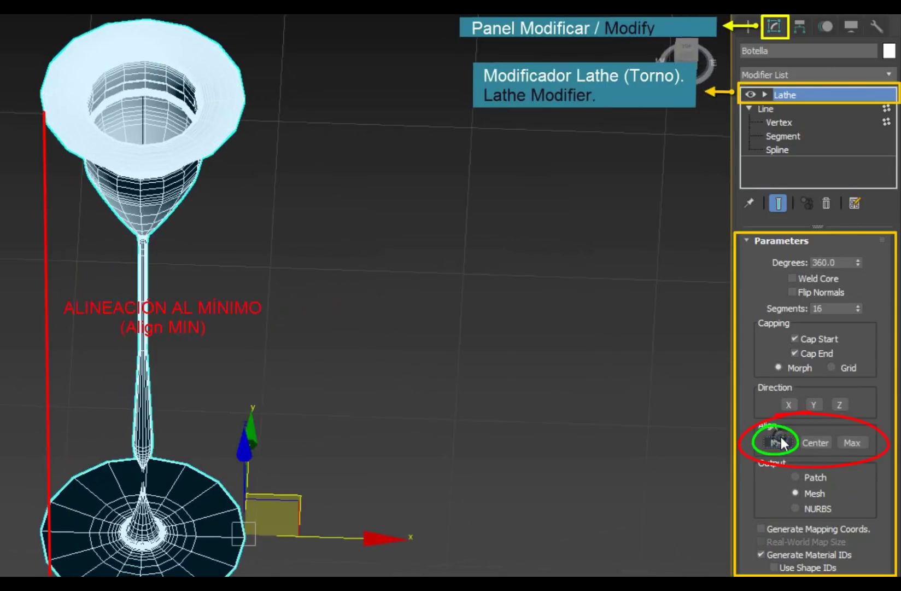
left_click(813, 443)
left_click(852, 443)
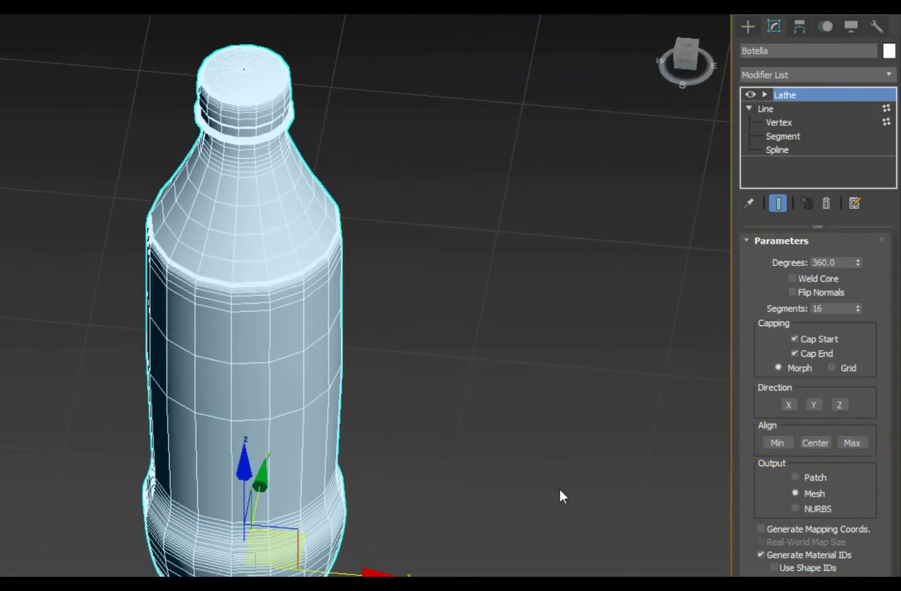
left_click(780, 443)
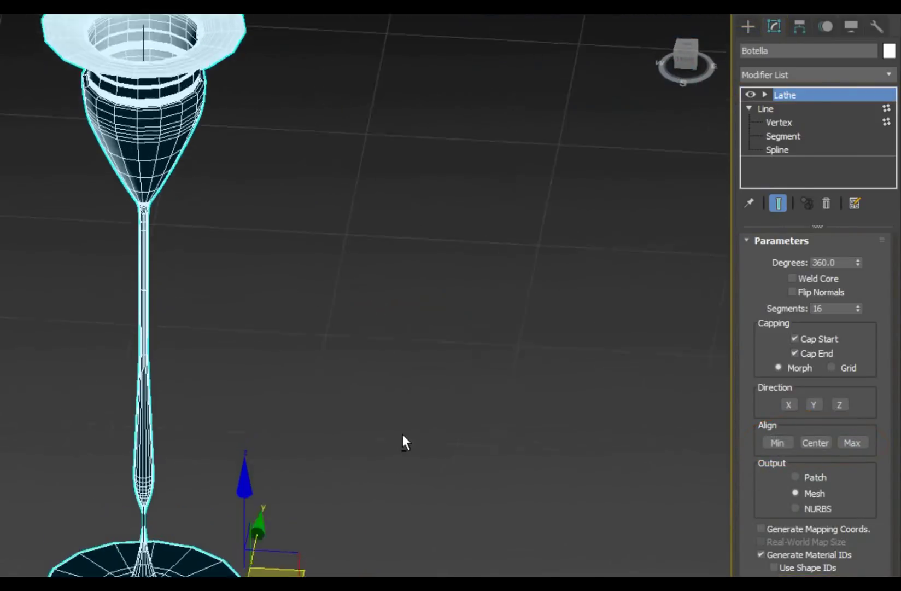
- Preview several partial sweeps of the profile, then return the Lathe Degrees to 0
middle_click_drag(403, 443, 435, 440)
scroll(435, 442, "down", 3)
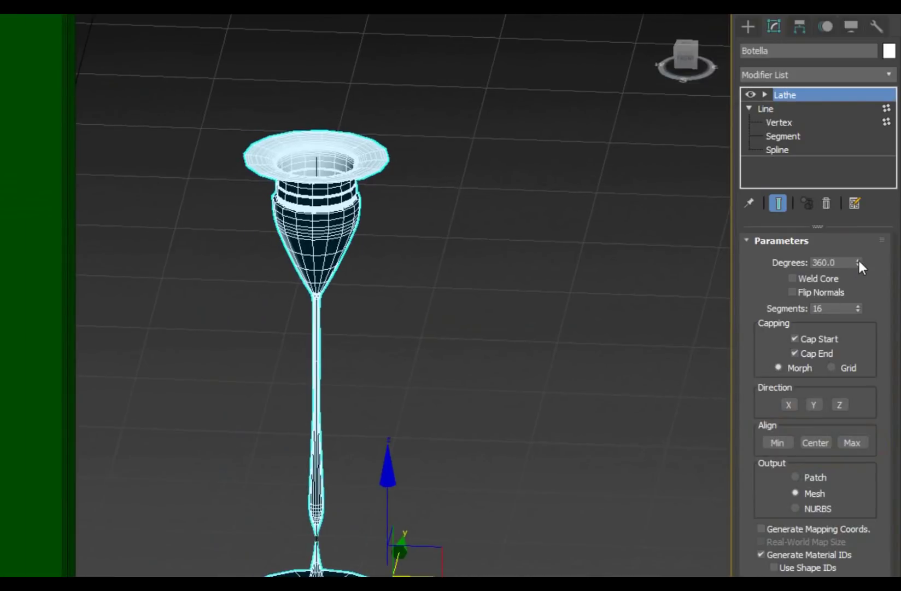
left_click_drag(858, 265, 817, 125)
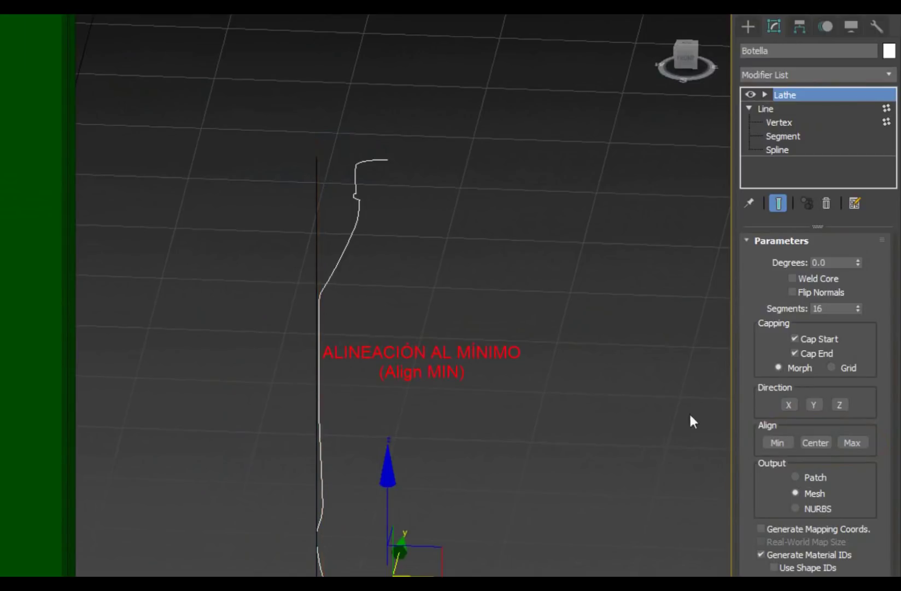
mouse_move(858, 262)
left_mouse_down()
mouse_move(858, 164)
mouse_move(869, 489)
left_mouse_up()
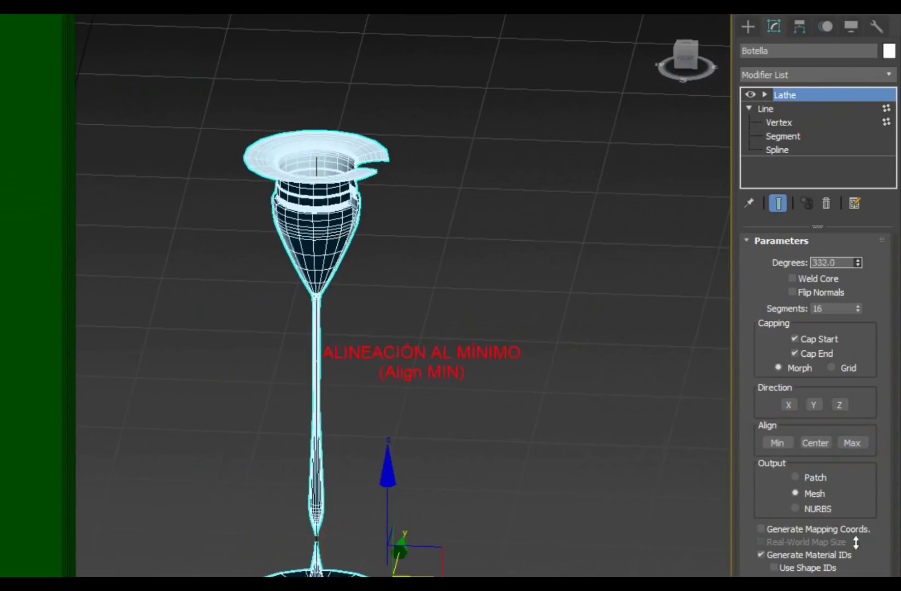
left_click_drag(858, 262, 744, 313)
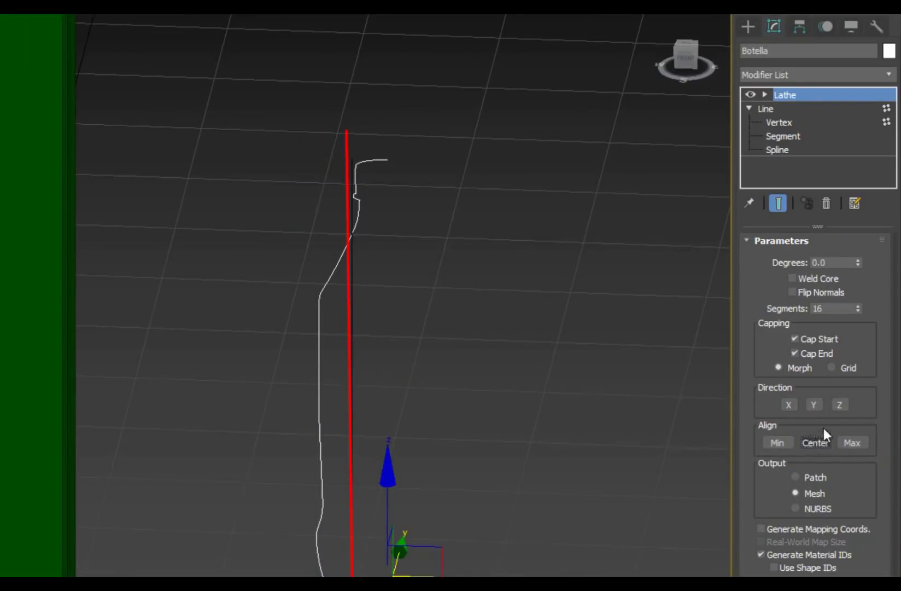
left_click_drag(858, 262, 858, 175)
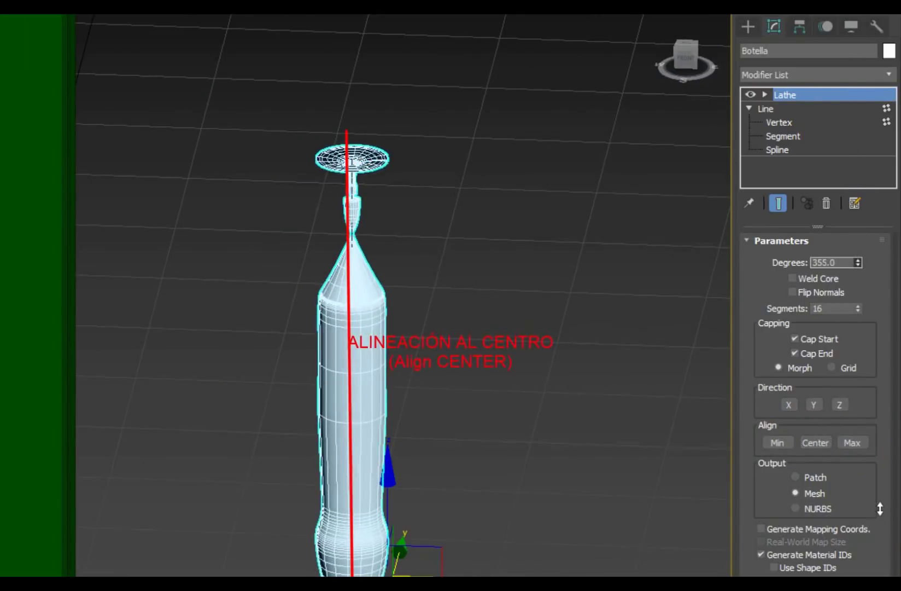
mouse_move(858, 262)
left_mouse_down()
mouse_move(861, 569)
mouse_move(679, 328)
left_mouse_up()
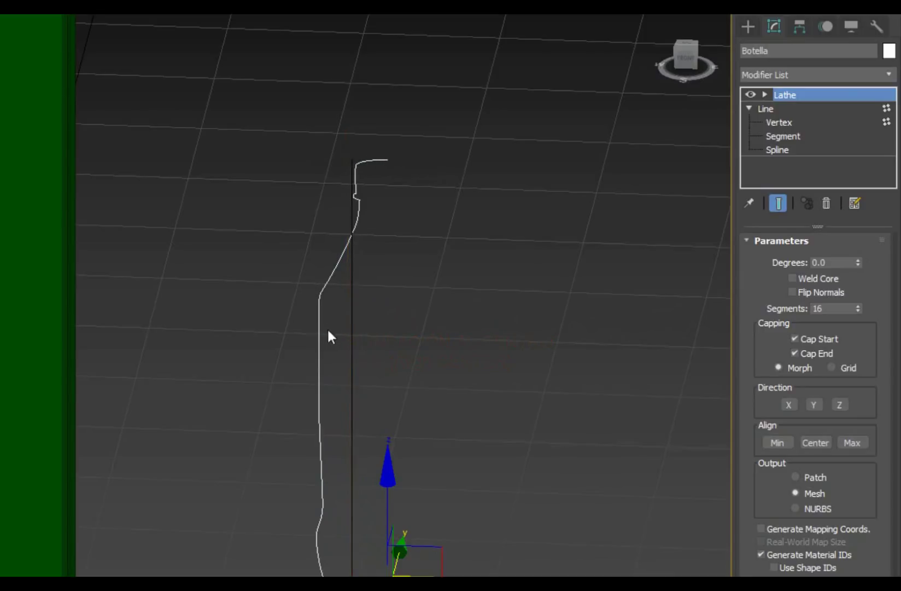
middle_click_drag(328, 330, 332, 298)
- Switch to Front view and revolve the profile a full 360 degrees
key("f")
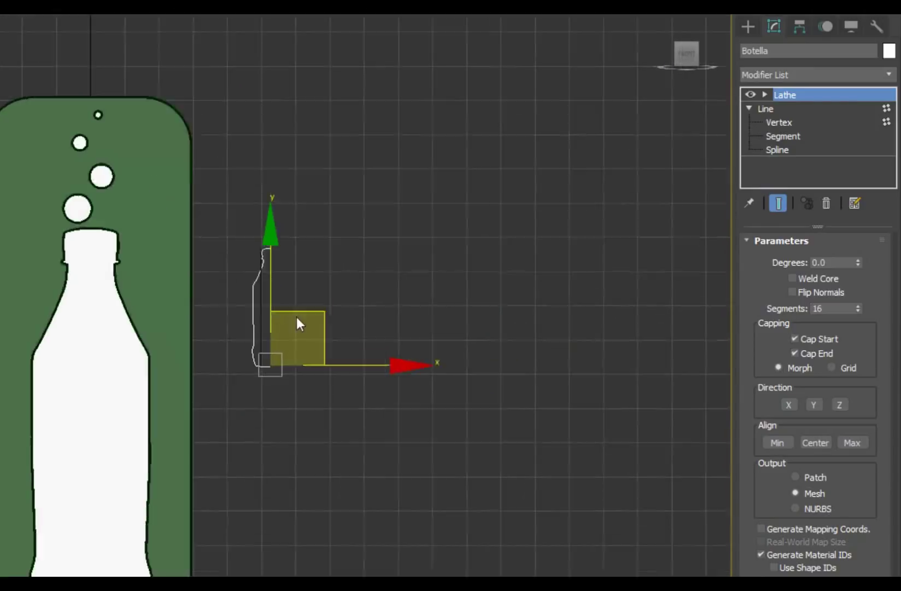
scroll(297, 317, "up", 3)
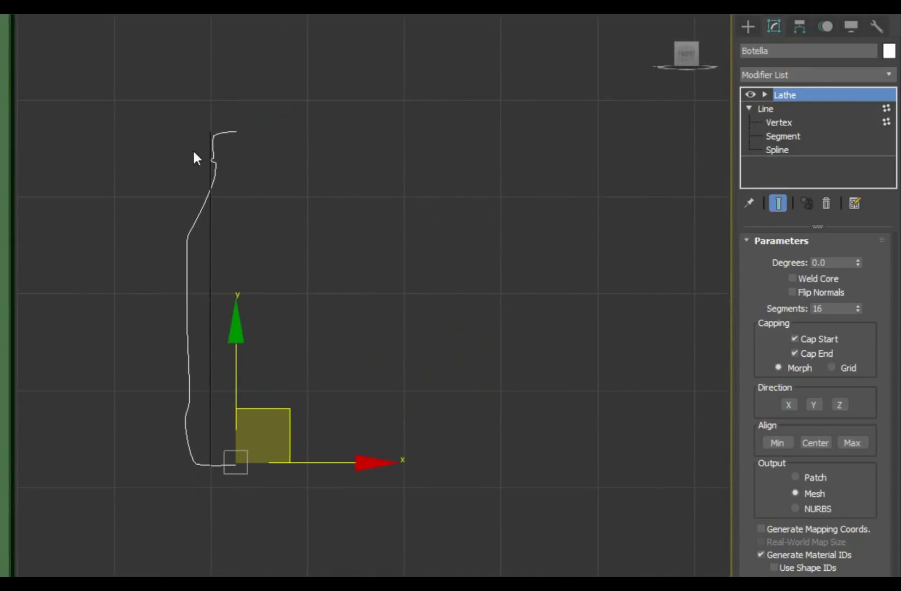
scroll(195, 158, "up", 3)
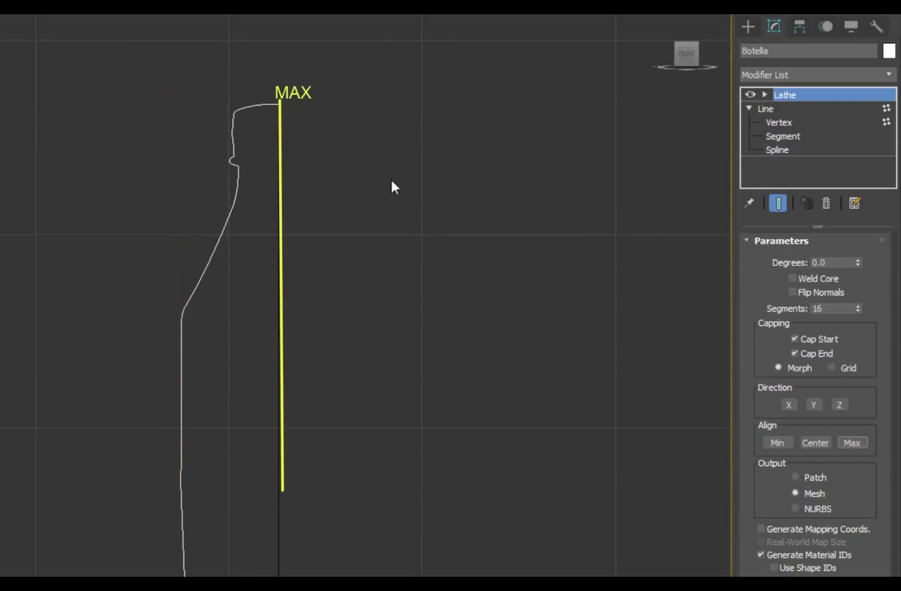
middle_click_drag(283, 145, 283, 148)
scroll(343, 251, "down", 2)
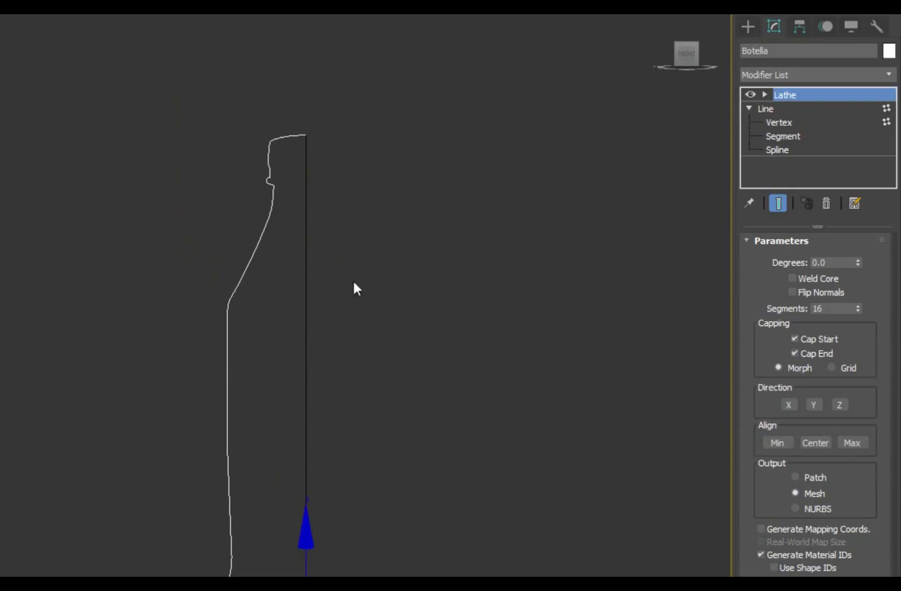
left_click_drag(858, 261, 706, 266)
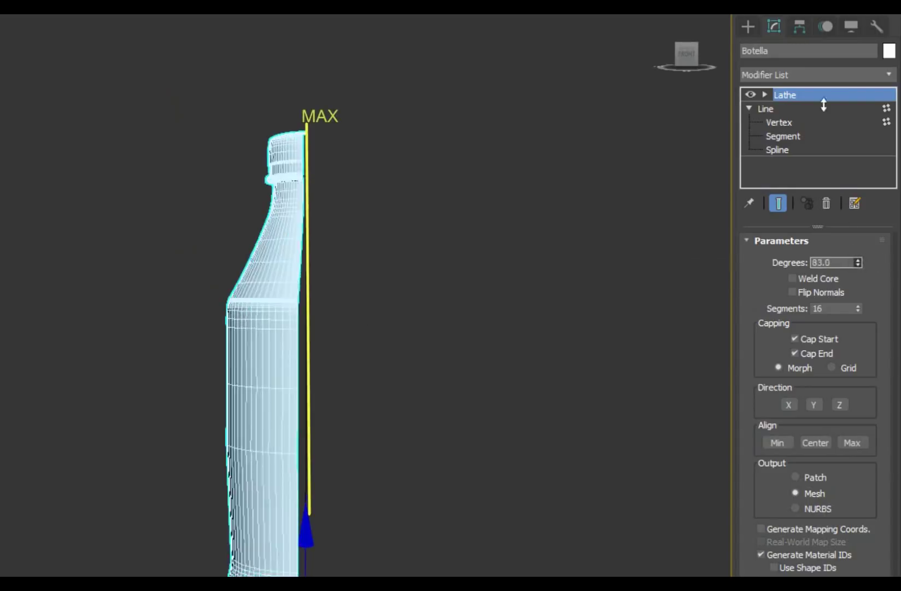
- Raise the Lathe segments from 16 toward 50, viewing the shaded bottle from above
middle_click_drag(216, 338, 129, 360, "alt")
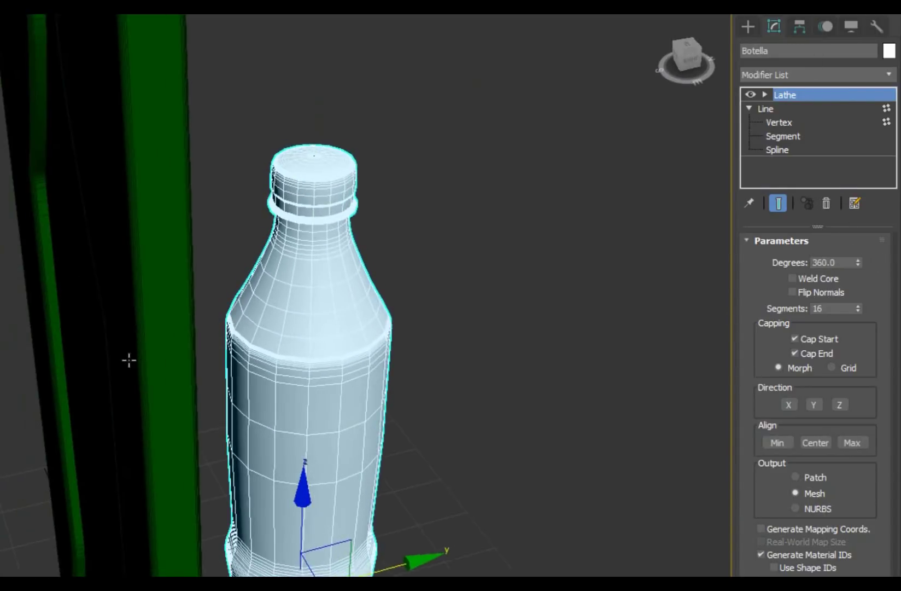
key("F4")
scroll(307, 235, "up", 6)
mouse_move(306, 235)
middle_mouse_down("alt")
mouse_move(185, 459)
mouse_move(235, 446)
mouse_move(127, 417)
middle_mouse_up("alt")
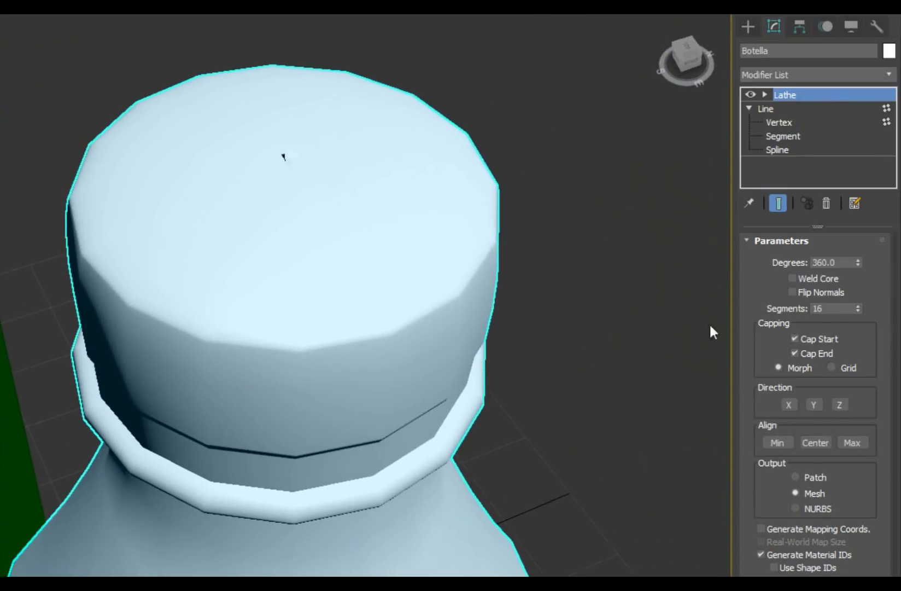
mouse_move(858, 310)
left_mouse_down()
mouse_move(845, 280)
mouse_move(833, 307)
left_mouse_up()
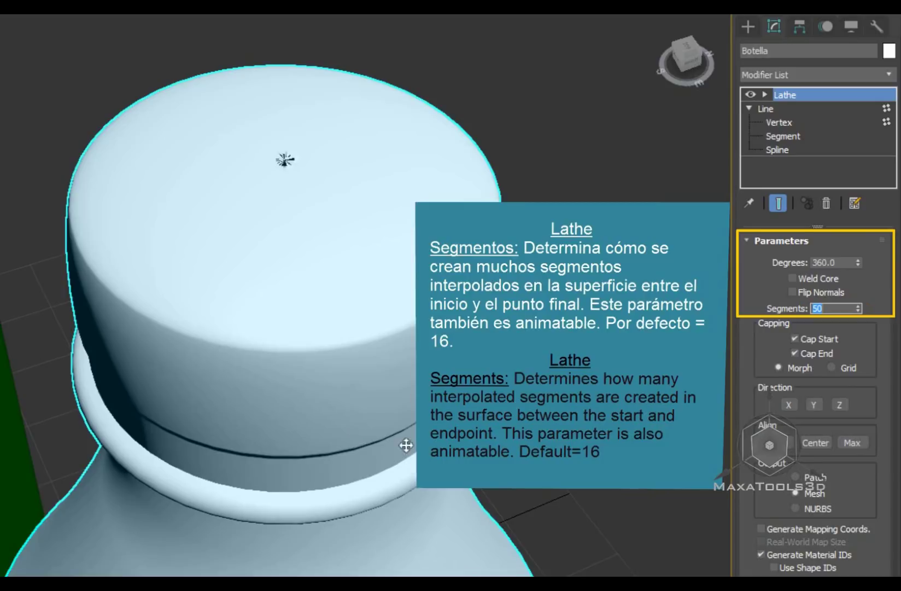
- Settle Lathe segments at 50, keep the full 360-degree sweep and enable Weld Core
key("F4")
scroll(285, 159, "down", 1)
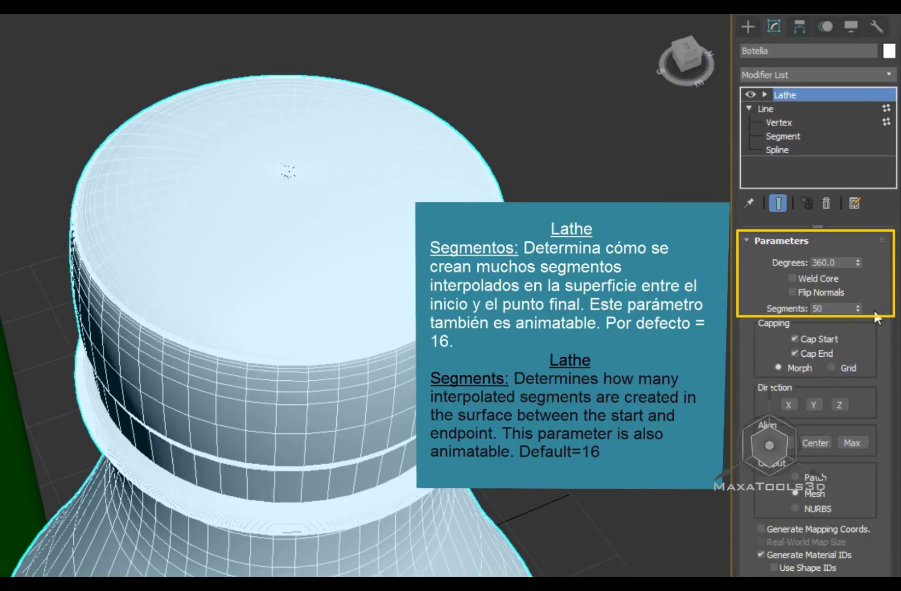
left_click_drag(858, 308, 846, 300)
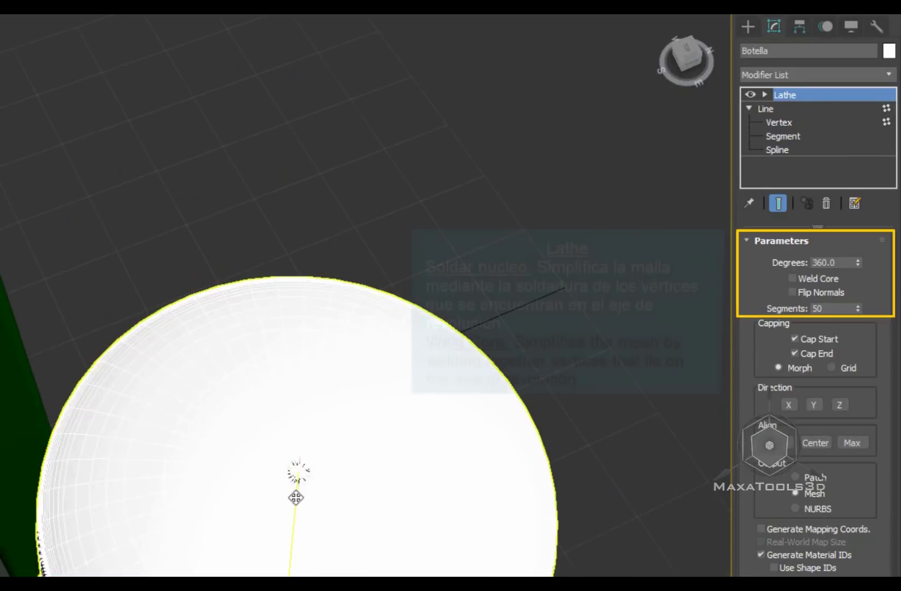
scroll(299, 382, "up", 3)
scroll(304, 492, "up", 5)
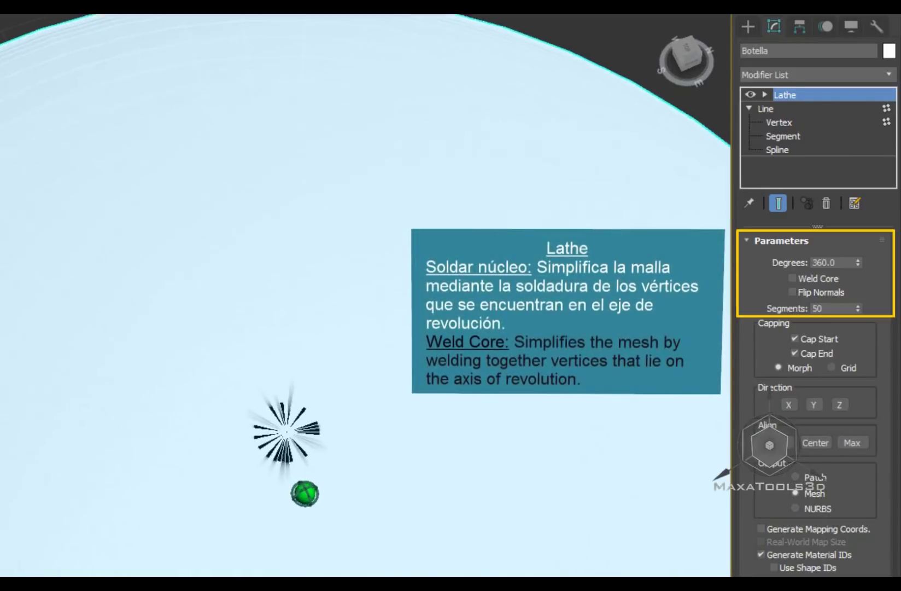
middle_click_drag(326, 468, 246, 374, "alt")
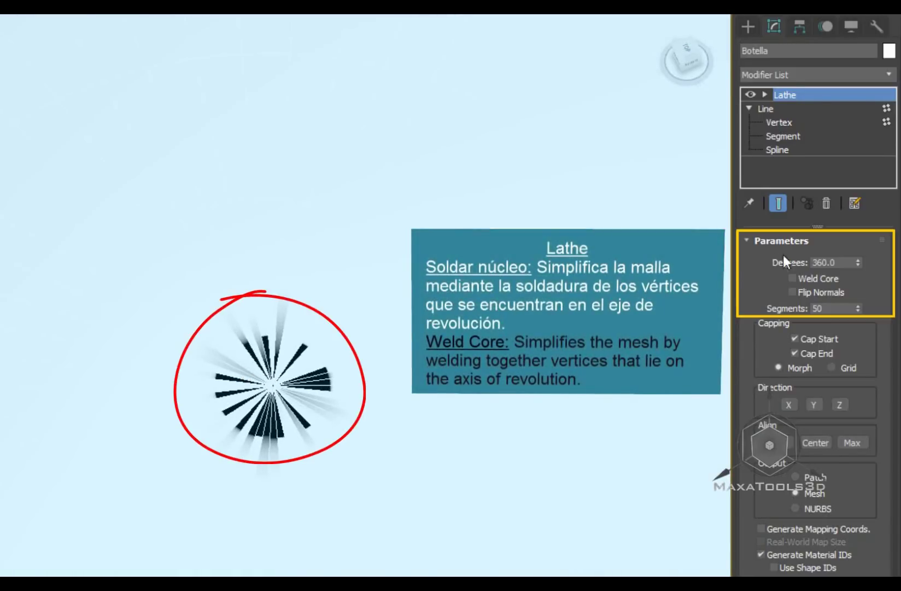
mouse_move(858, 264)
left_mouse_down()
mouse_move(855, 306)
mouse_move(857, 257)
left_mouse_up()
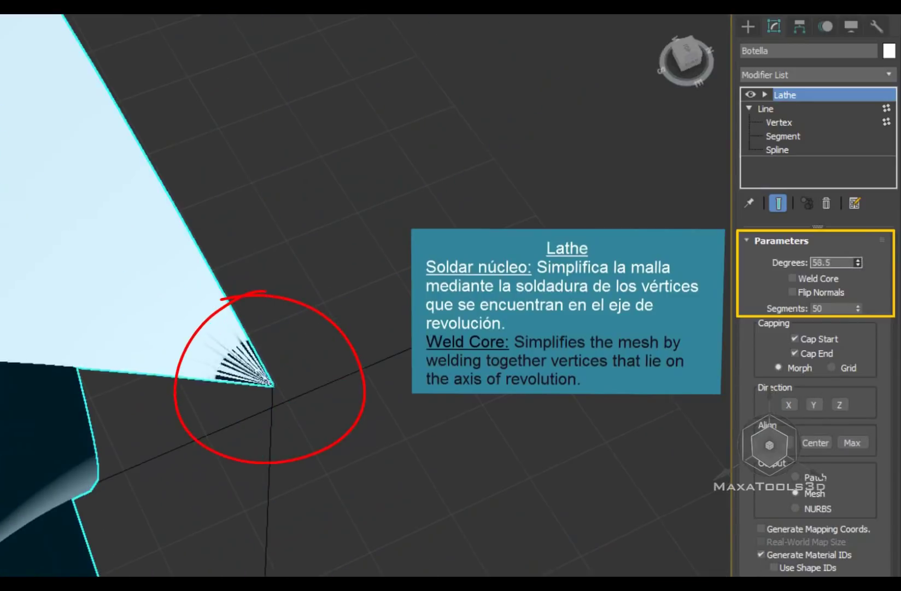
left_click_drag(666, 511, 663, 186)
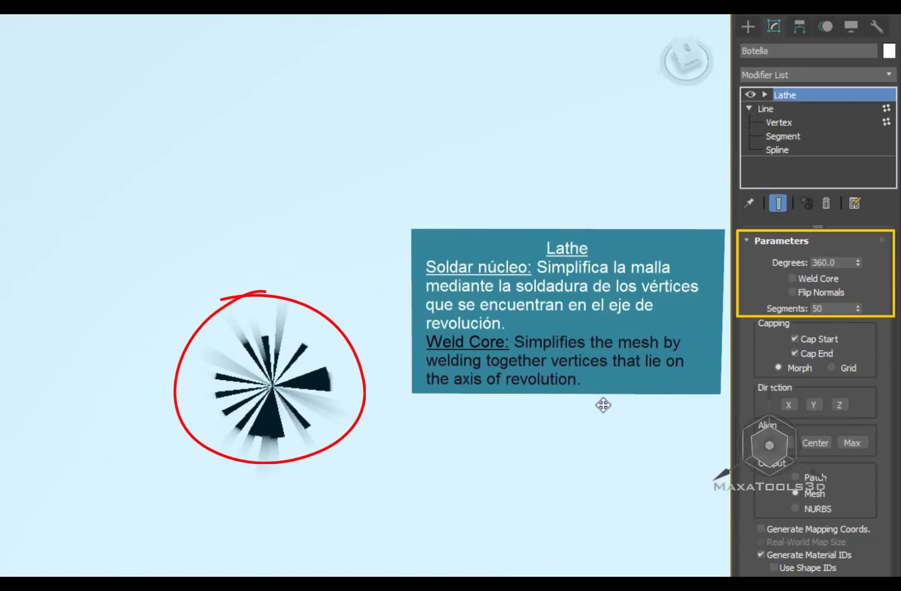
left_click(804, 277)
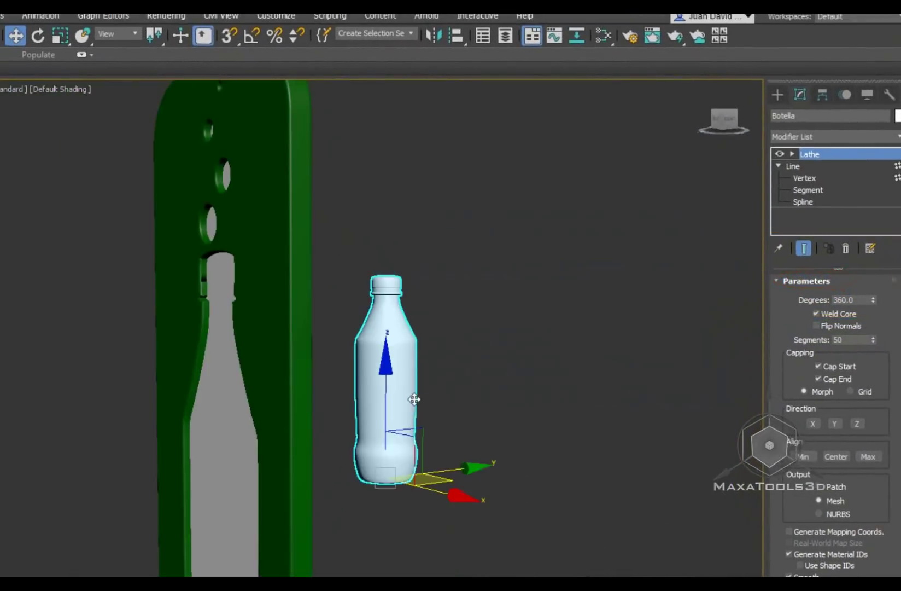
- View the bottle beside the green panel and minimize the Sprite reference photo
middle_click_drag(414, 399, 548, 437, "alt")
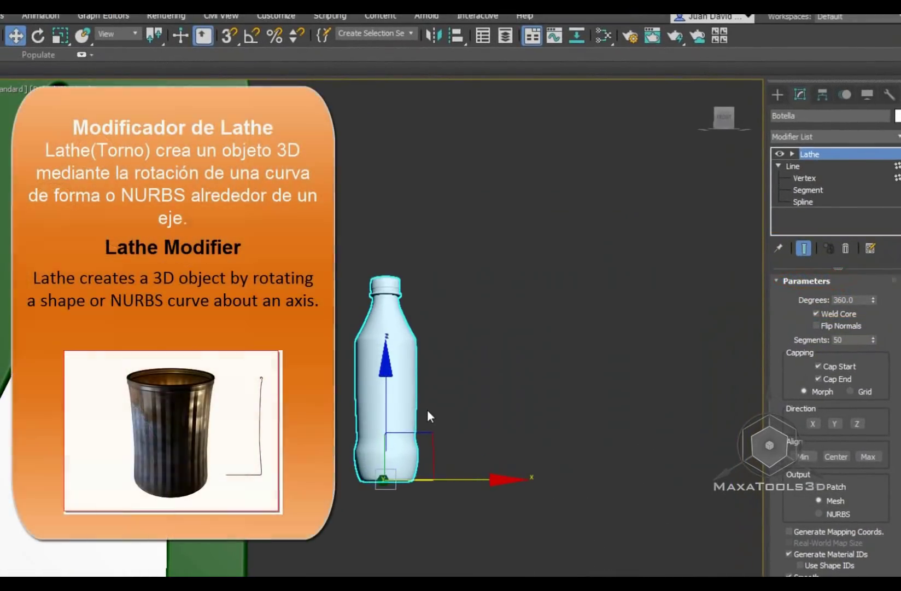
mouse_move(426, 411)
middle_mouse_down("alt")
mouse_move(406, 439)
mouse_move(429, 443)
mouse_move(429, 410)
middle_mouse_up("alt")
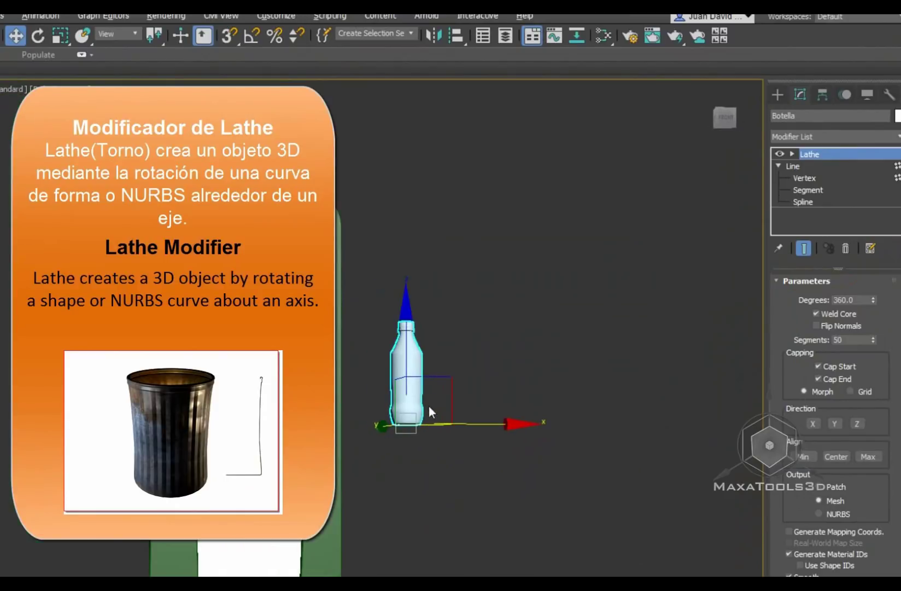
mouse_move(536, 350)
middle_mouse_down("alt")
mouse_move(513, 350)
mouse_move(504, 323)
mouse_move(469, 396)
mouse_move(346, 393)
mouse_move(394, 395)
middle_mouse_up("alt")
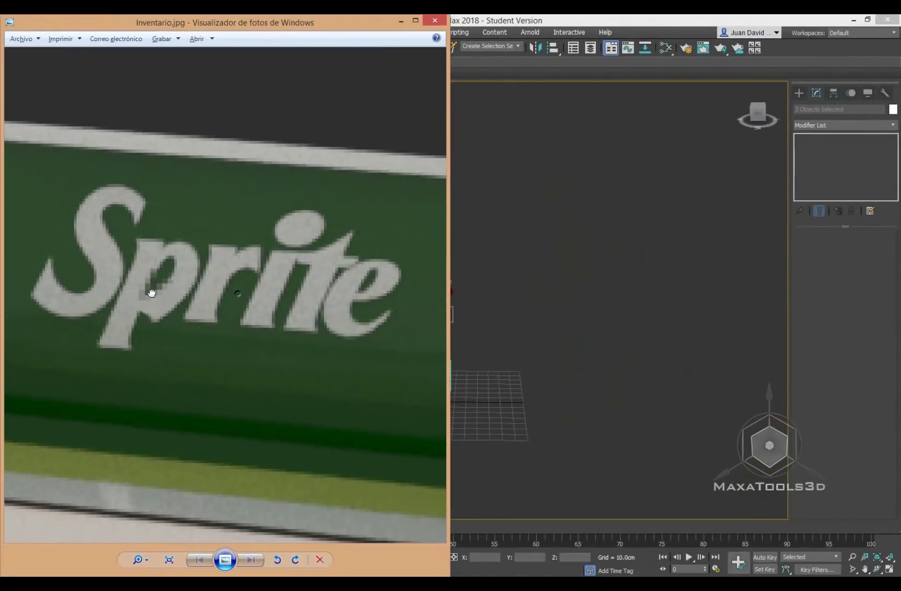
left_click_drag(152, 292, 136, 286)
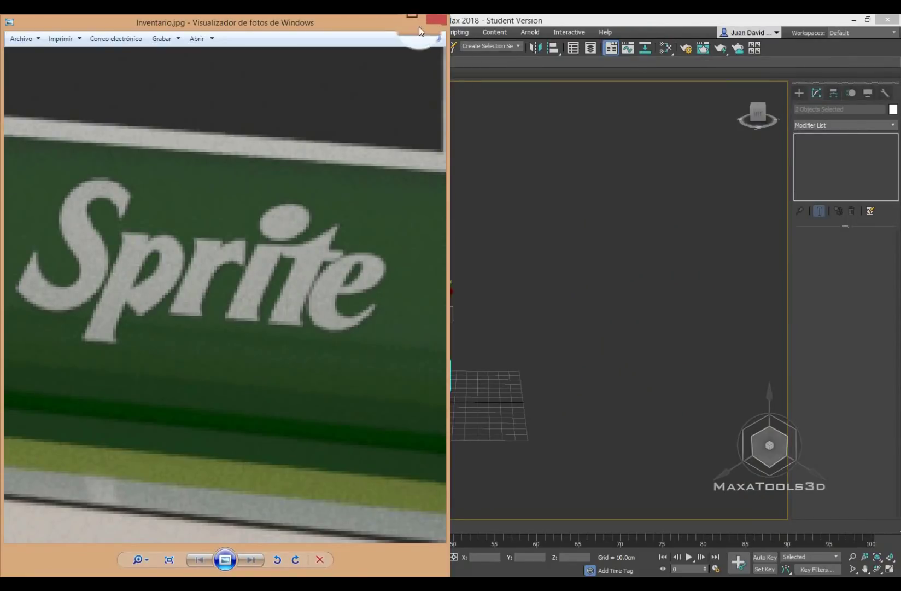
left_click(401, 24)
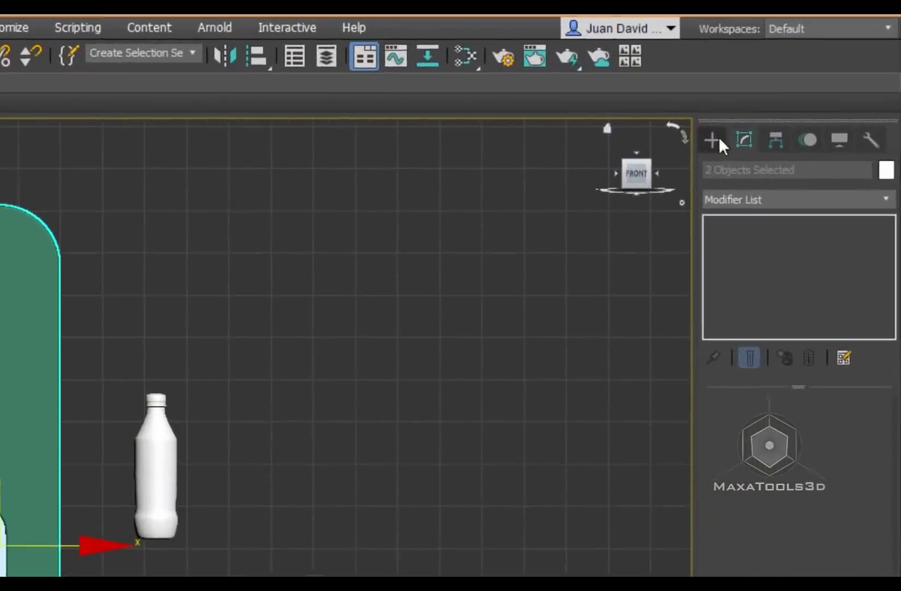
- Create a Text spline in the Front view, move it up, and set its text to 'Sprite'
left_click(718, 139)
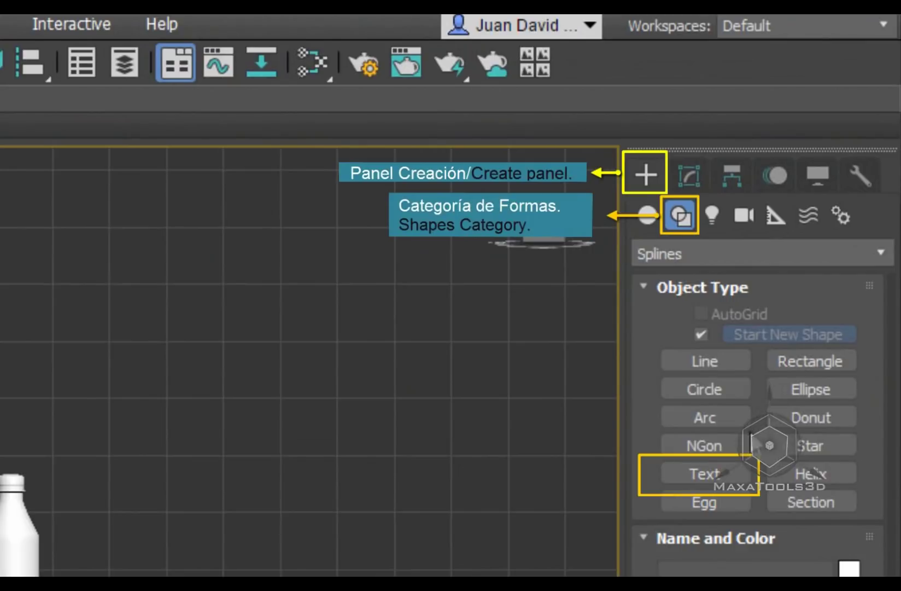
left_click(686, 474)
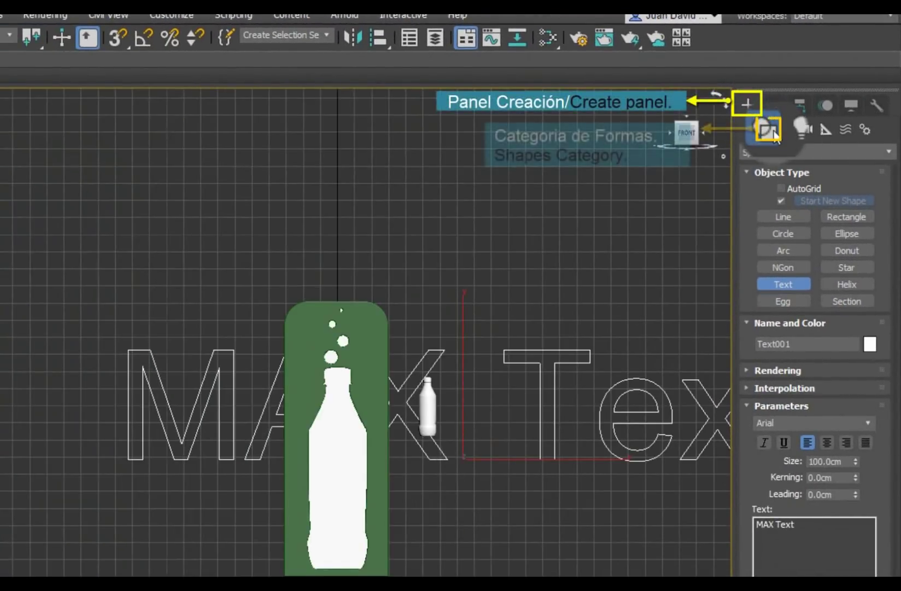
right_click(473, 372)
mouse_move(490, 376)
left_mouse_down()
mouse_move(433, 246)
mouse_move(351, 173)
left_mouse_up()
left_click(773, 105)
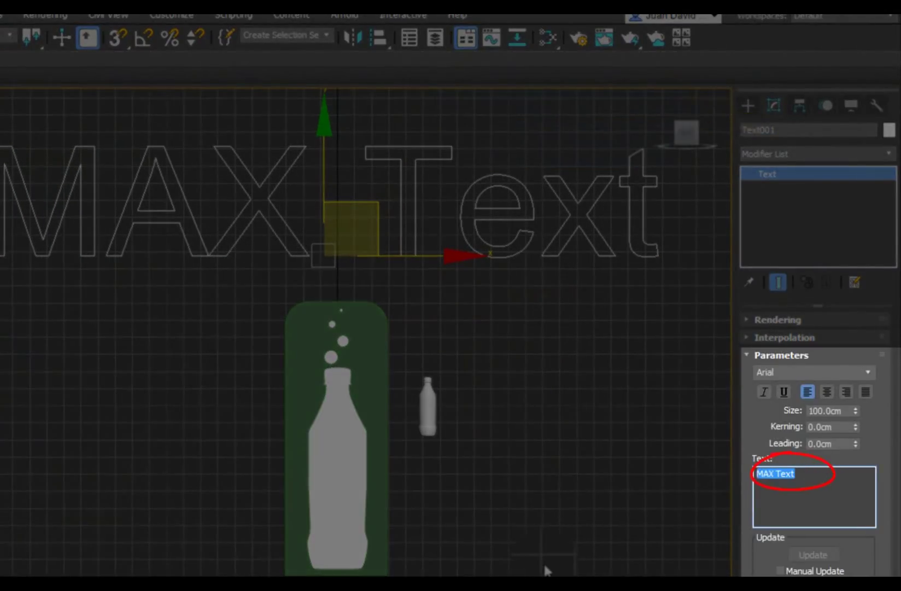
type("Spri")
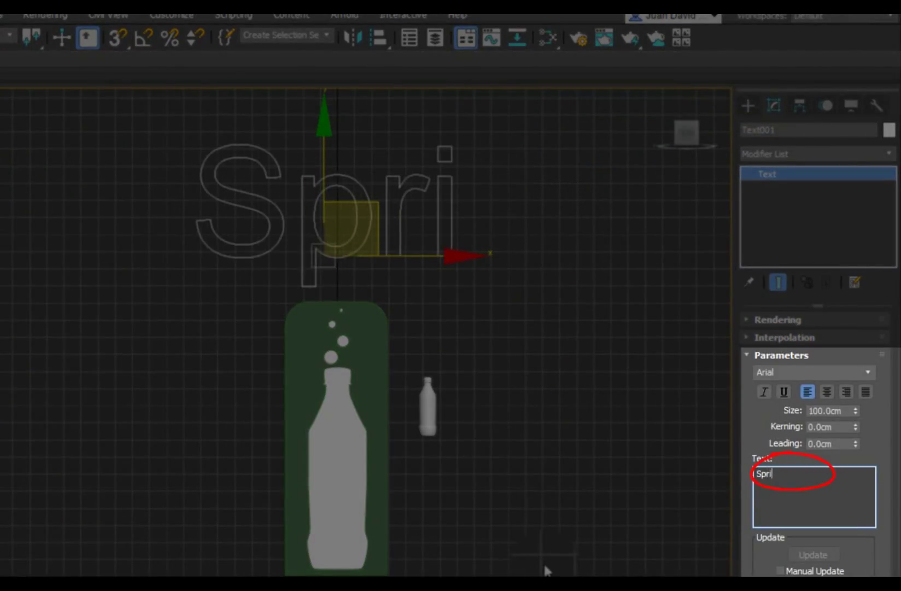
type("te")
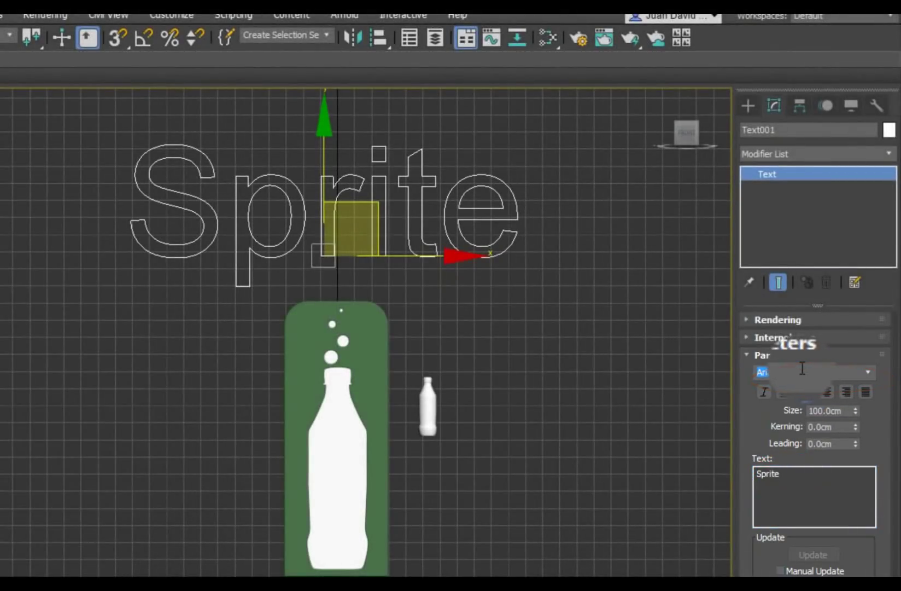
- Try bold Arial variants, Calibri Bold and Colonna MT as the Sprite text font
right_click(527, 304)
key("Escape")
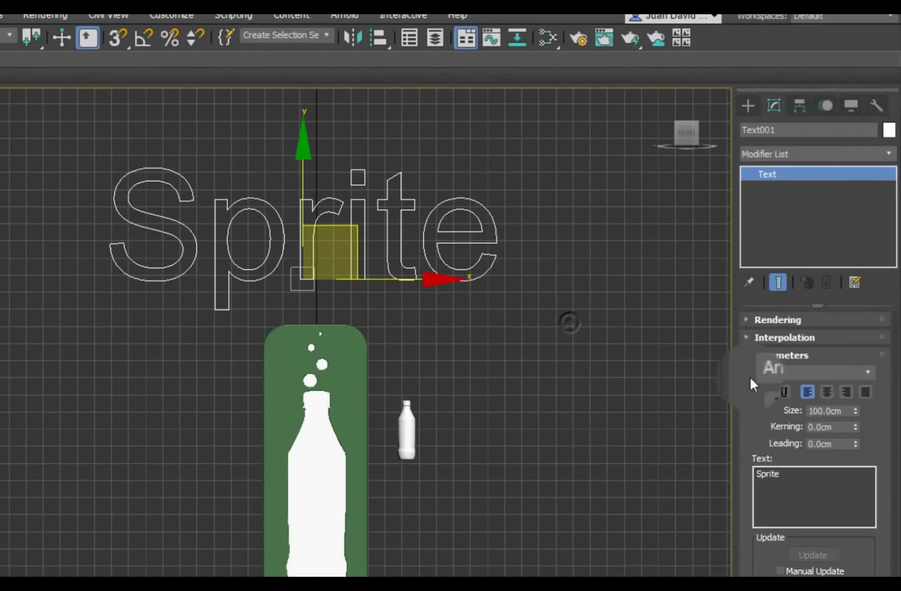
key("Down")
key("Up")
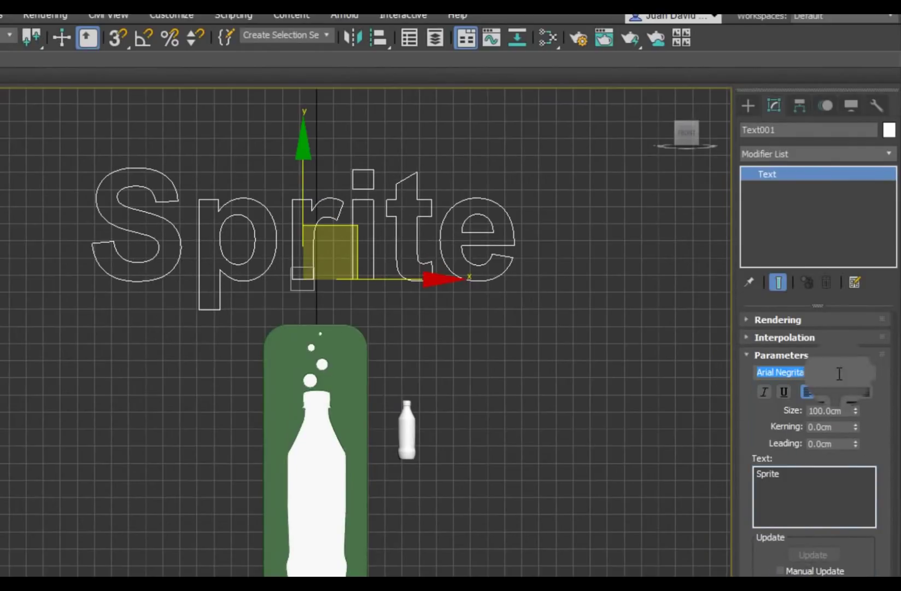
key("Down")
left_click(870, 371)
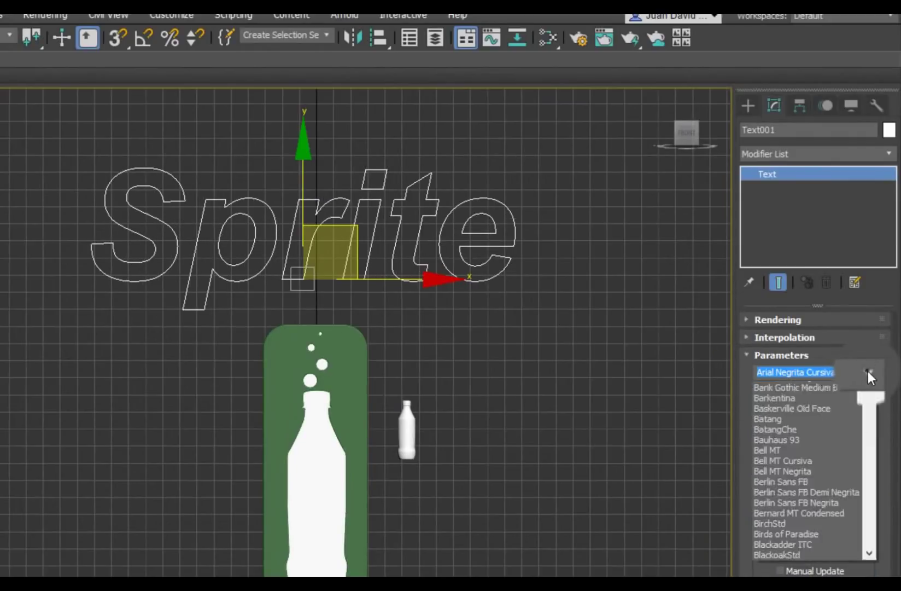
scroll(828, 556, "down", 10)
scroll(829, 556, "down", 4)
scroll(828, 556, "down", 3)
left_click(793, 556)
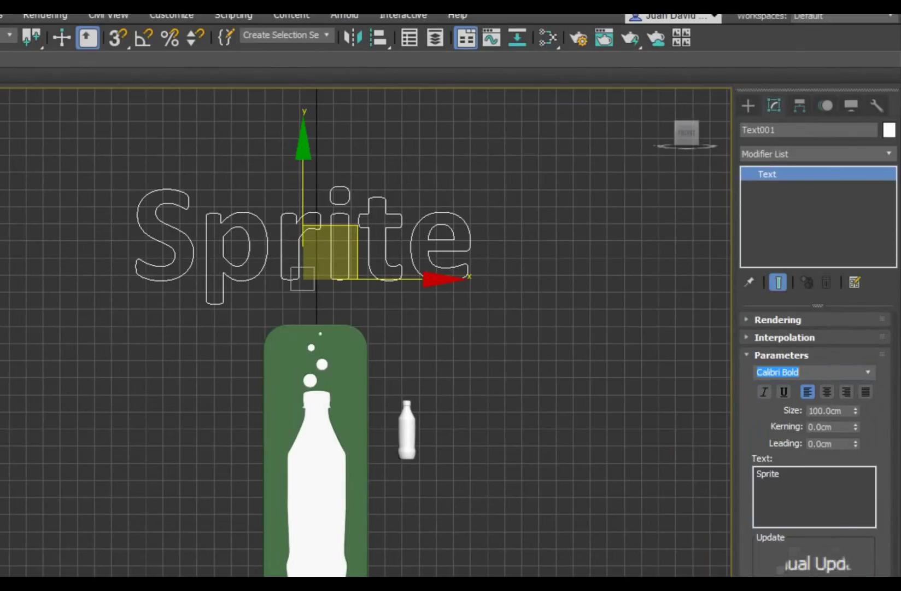
left_click(870, 372)
scroll(810, 534, "down", 2)
scroll(815, 552, "down", 5)
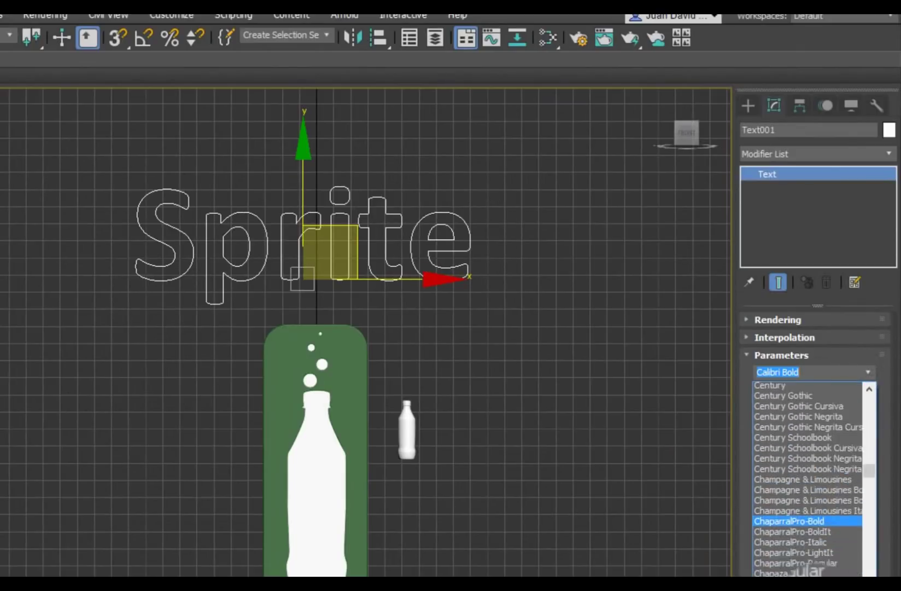
scroll(814, 552, "down", 3)
left_click(810, 546)
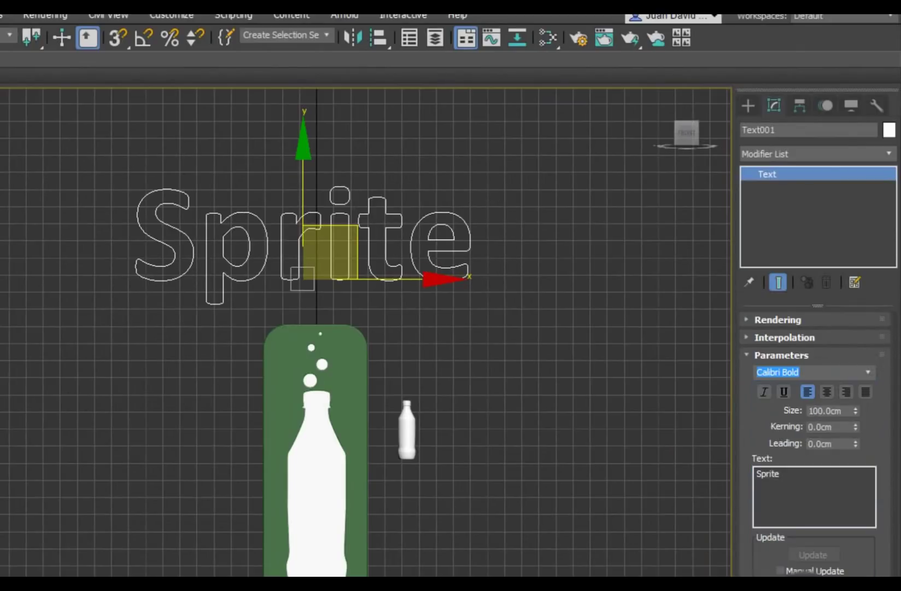
- Try Corbel Bold and Ebrima, then settle on Franklin Gothic Book
left_click(868, 373)
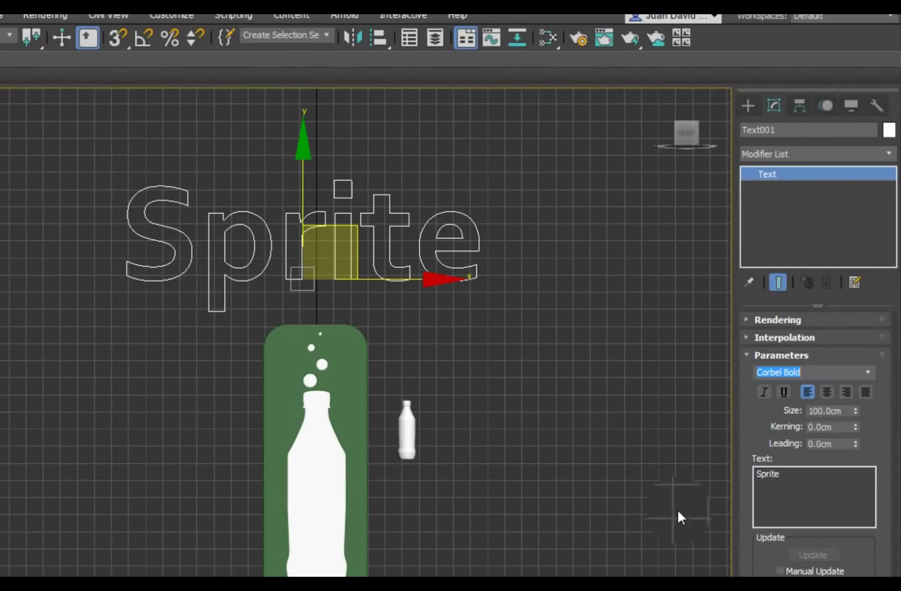
left_click(868, 372)
scroll(826, 488, "down", 4)
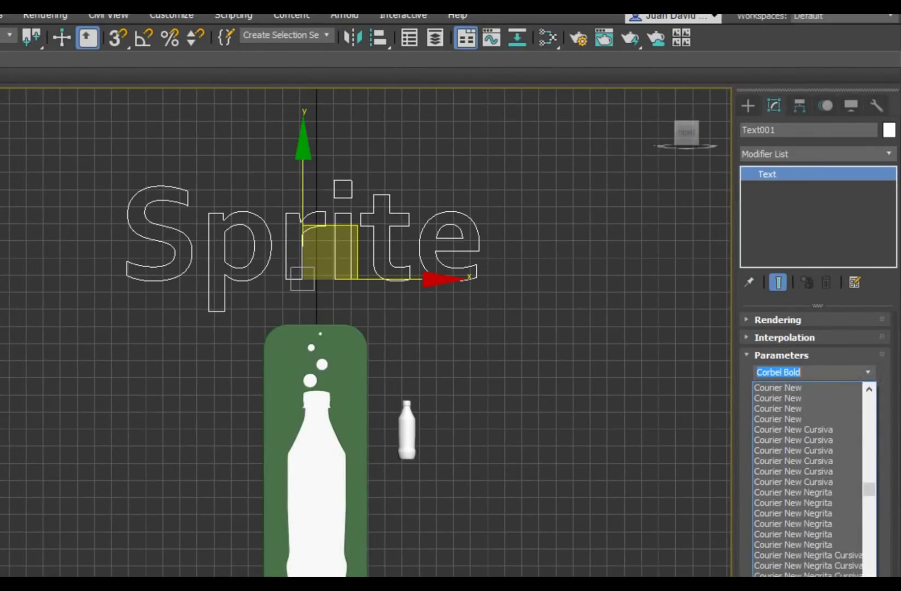
scroll(820, 498, "down", 5)
scroll(809, 508, "down", 4)
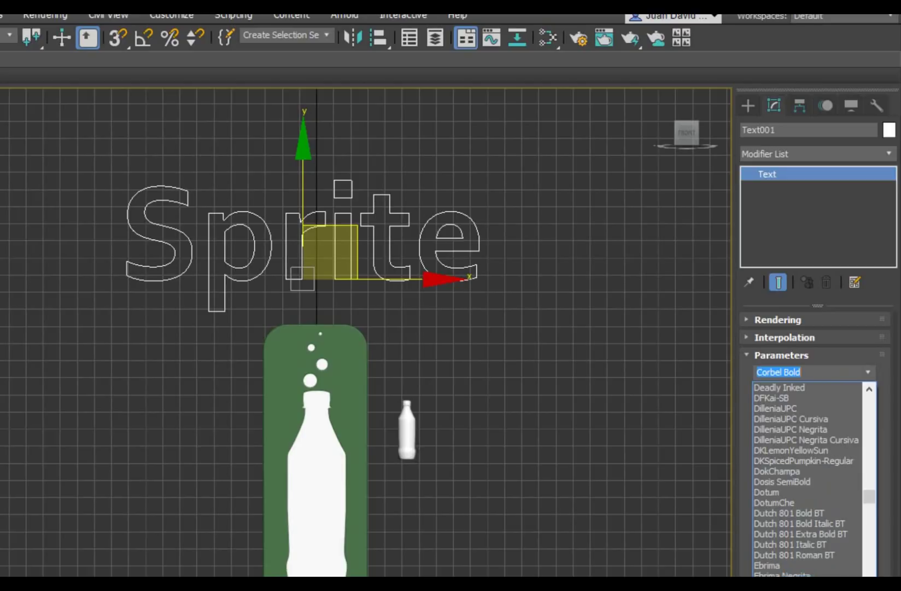
left_click(797, 565)
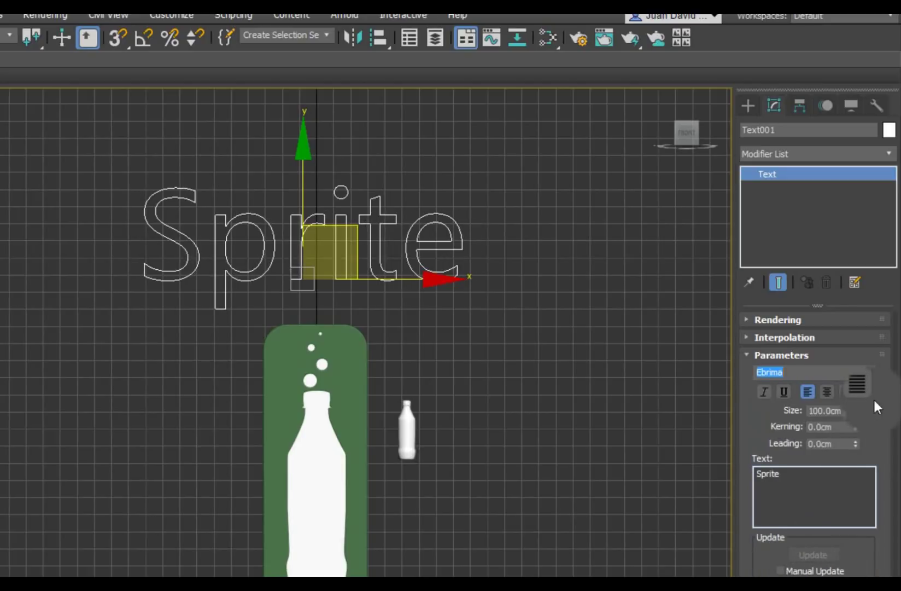
left_click(869, 372)
scroll(809, 525, "down", 2)
scroll(803, 546, "down", 3)
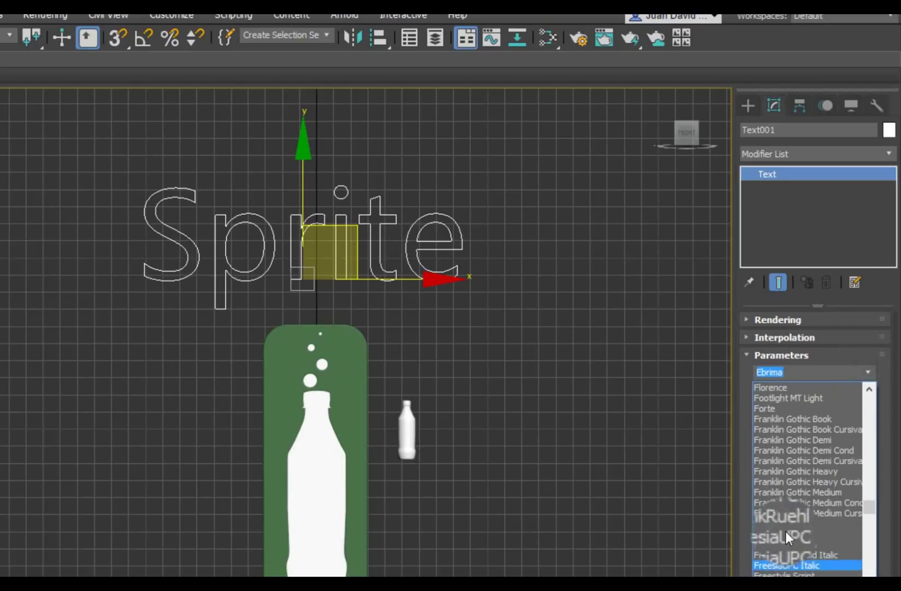
left_click(794, 416)
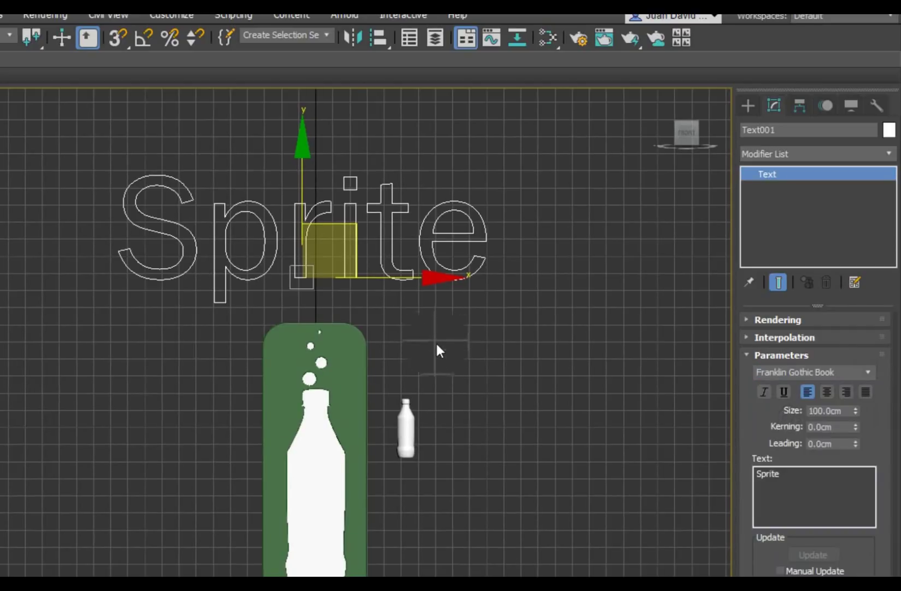
- Orbit to an angled view and select the green bottle panel
mouse_move(437, 350)
middle_mouse_down("alt")
mouse_move(352, 412)
mouse_move(453, 510)
middle_mouse_up("alt")
scroll(366, 440, "up", 4)
scroll(366, 439, "down", 2)
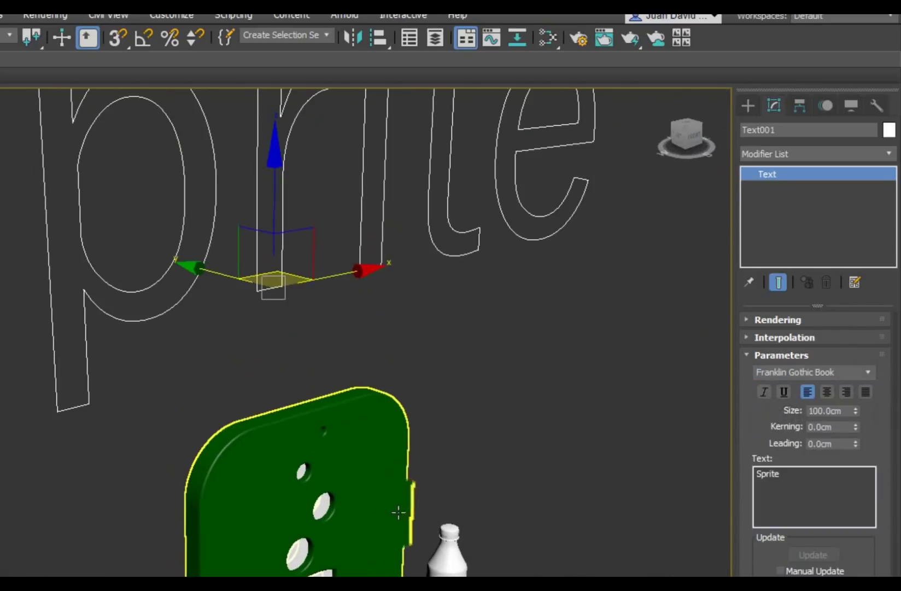
left_click(387, 471)
scroll(387, 471, "down", 5)
scroll(666, 295, "up", 5)
scroll(666, 296, "down", 2)
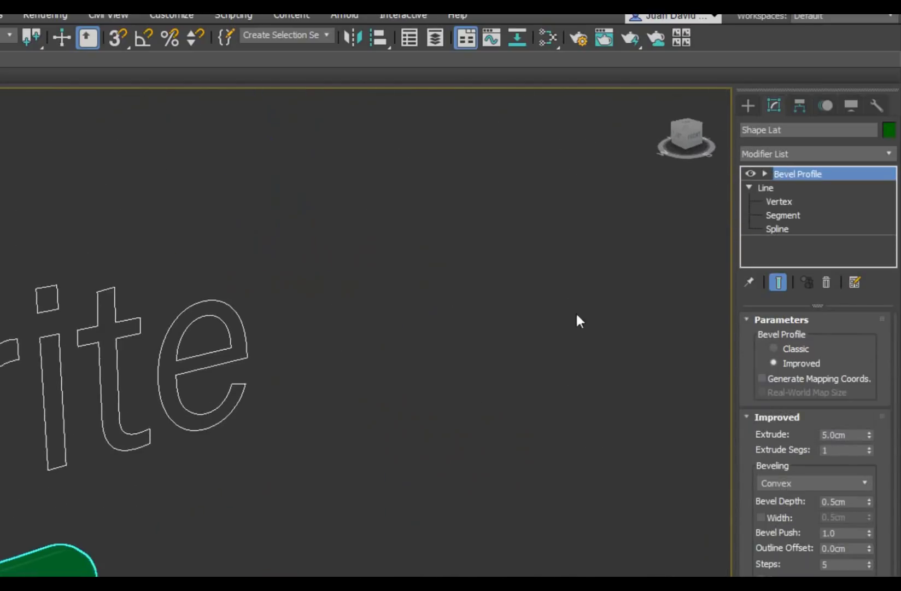
scroll(578, 318, "down", 2)
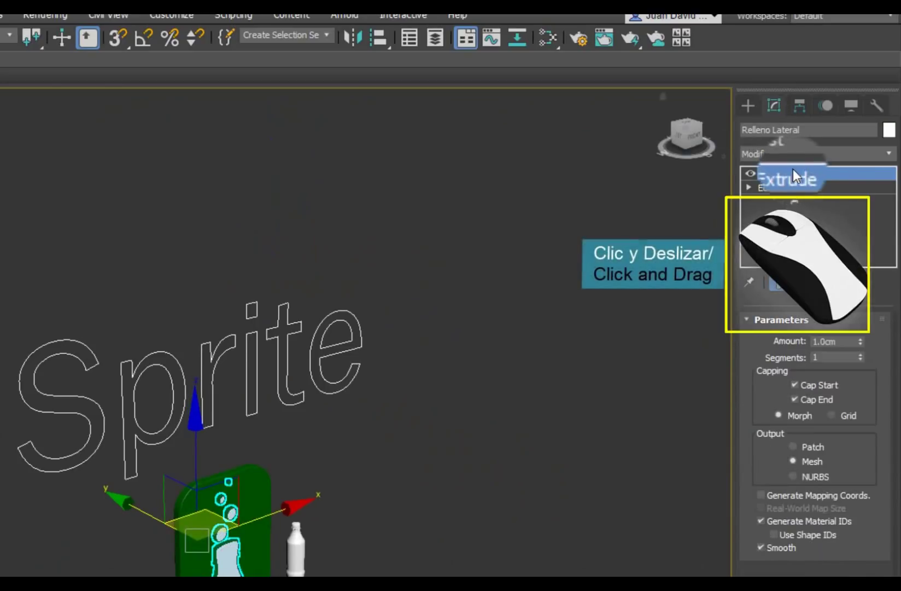
- Copy the panel's Extrude modifier onto the Sprite text, then undo it
left_click_drag(790, 174, 331, 322)
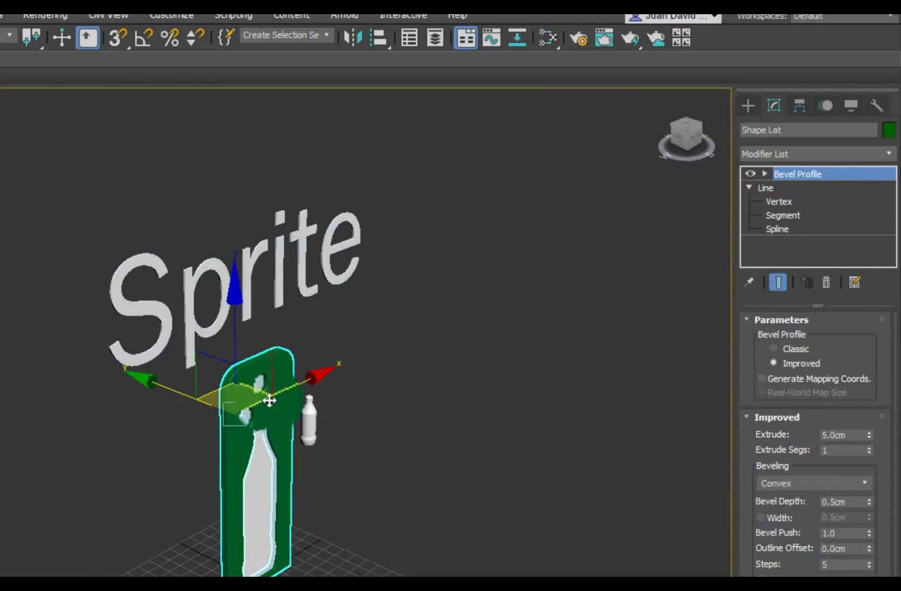
left_click(409, 204)
key("ctrl+z")
left_click(381, 223)
key("ctrl+z")
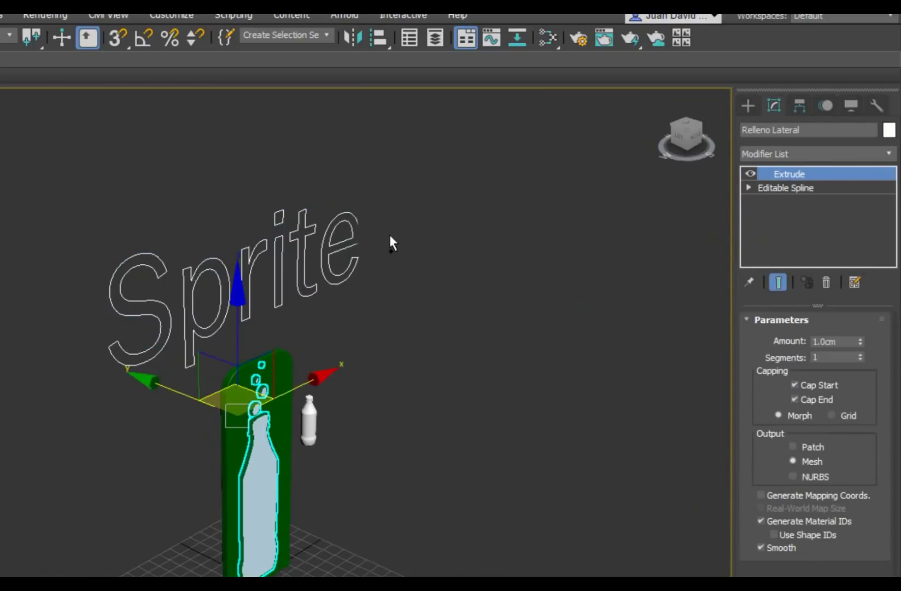
left_click(500, 295)
left_click(342, 255)
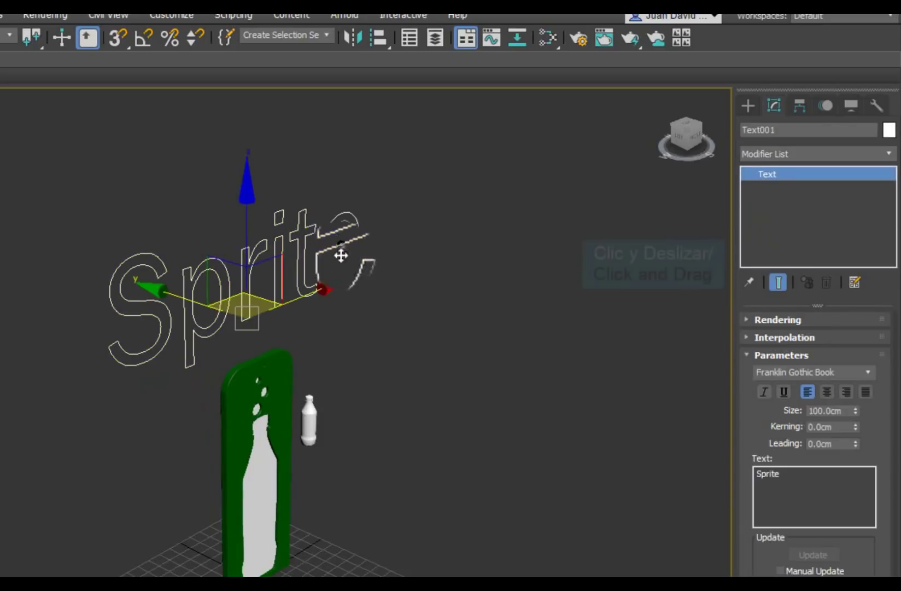
- Copy the green panel's Bevel Profile modifier onto the Sprite text for solid bevelled letters
left_click(232, 414)
mouse_move(798, 174)
left_mouse_down()
mouse_move(352, 219)
mouse_move(328, 236)
left_mouse_up()
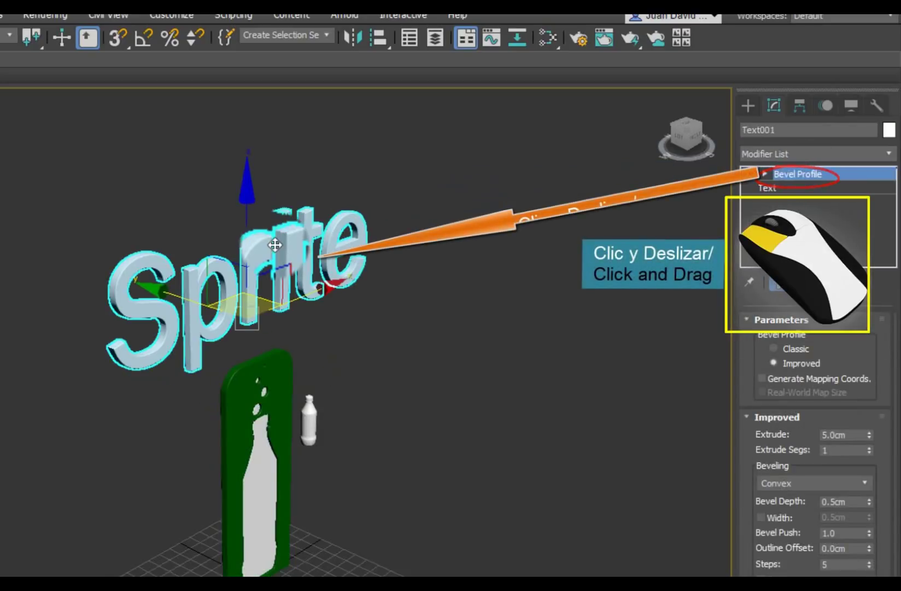
scroll(313, 224, "up", 3)
scroll(313, 224, "up", 2)
scroll(313, 225, "down", 5)
middle_click_drag(261, 236, 249, 264, "alt")
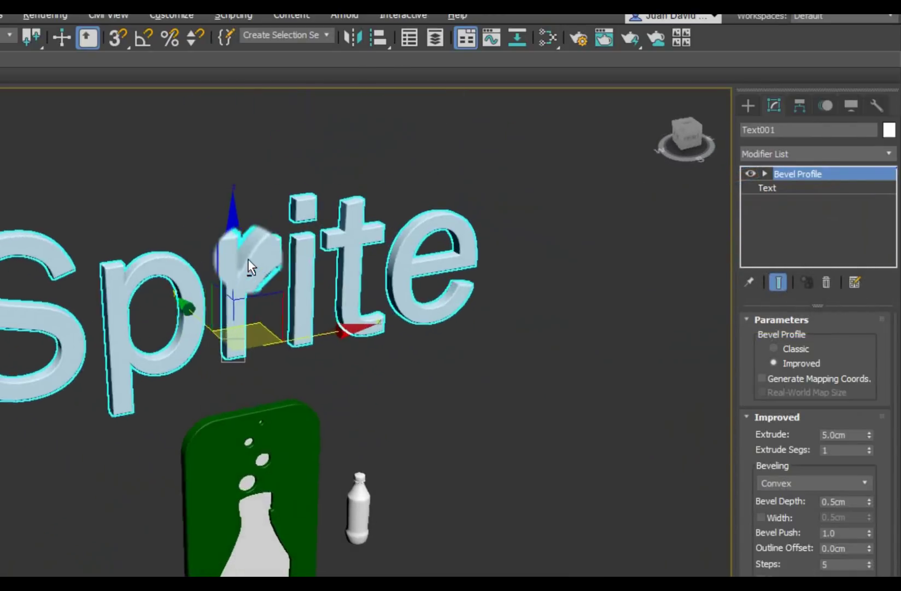
- Delete the Sprite text, orbit around the bottle panel and bring up the File menu
key("Delete")
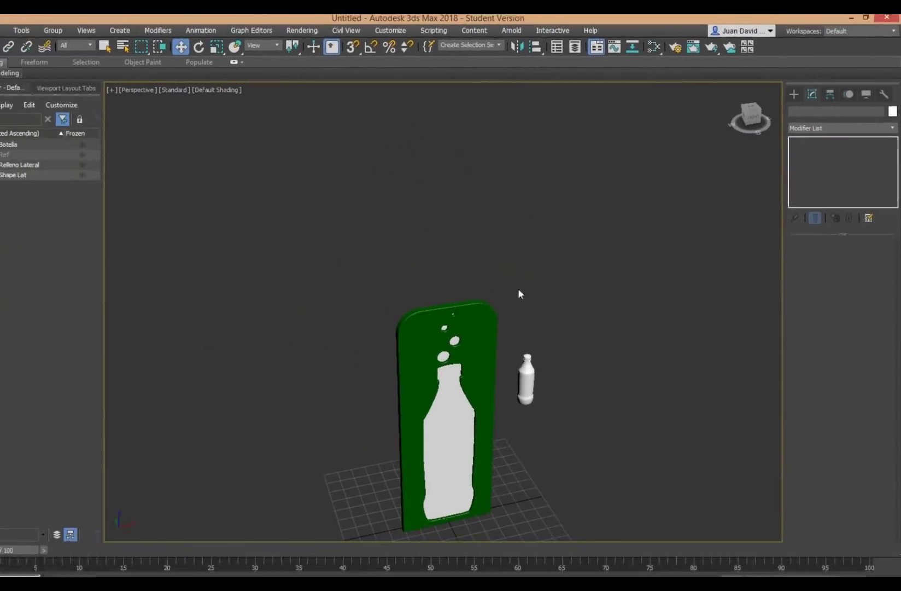
scroll(517, 295, "down", 3)
middle_click_drag(511, 296, 517, 290, "alt")
scroll(517, 290, "up", 2)
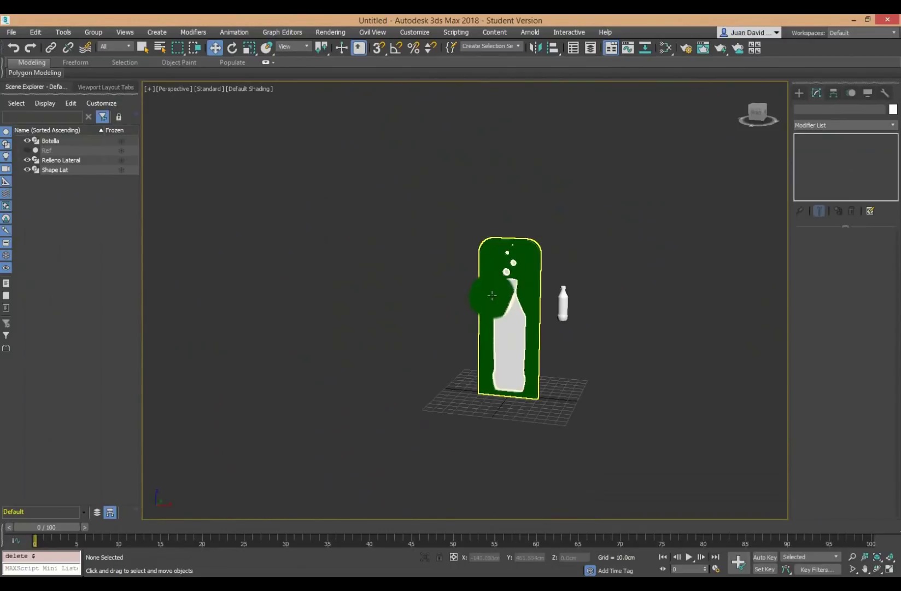
scroll(518, 288, "up", 1)
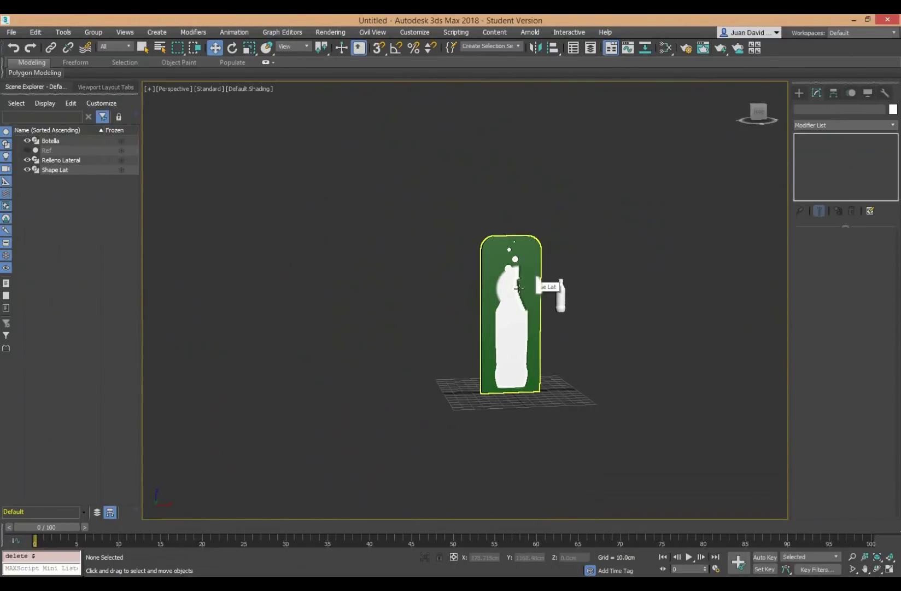
middle_click_drag(466, 290, 469, 292, "alt")
scroll(518, 269, "up", 2)
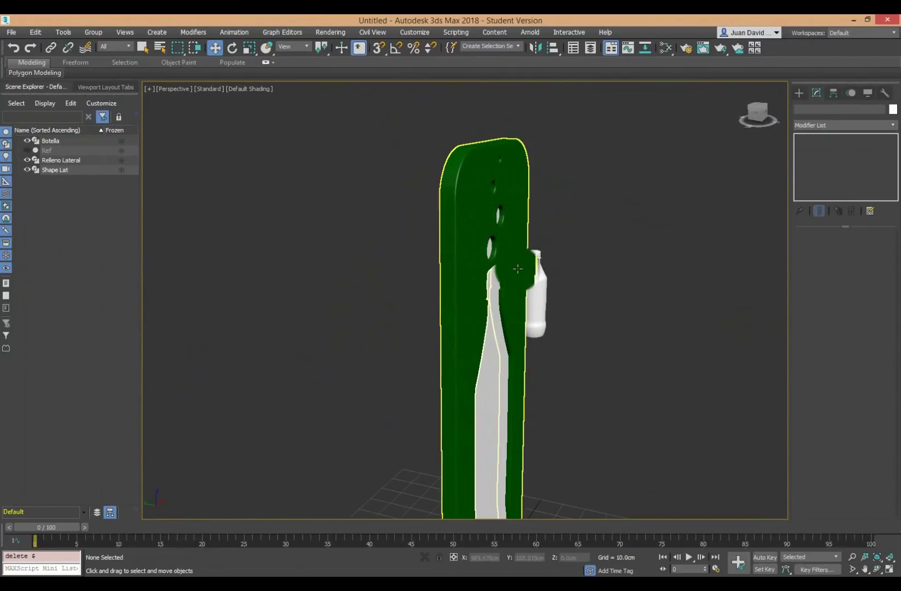
scroll(518, 269, "down", 3)
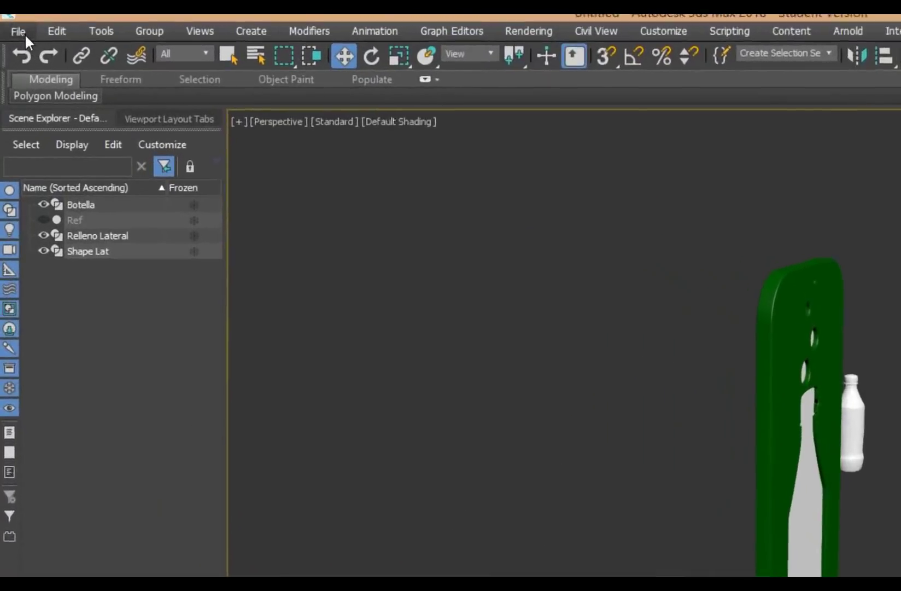
left_click(11, 32)
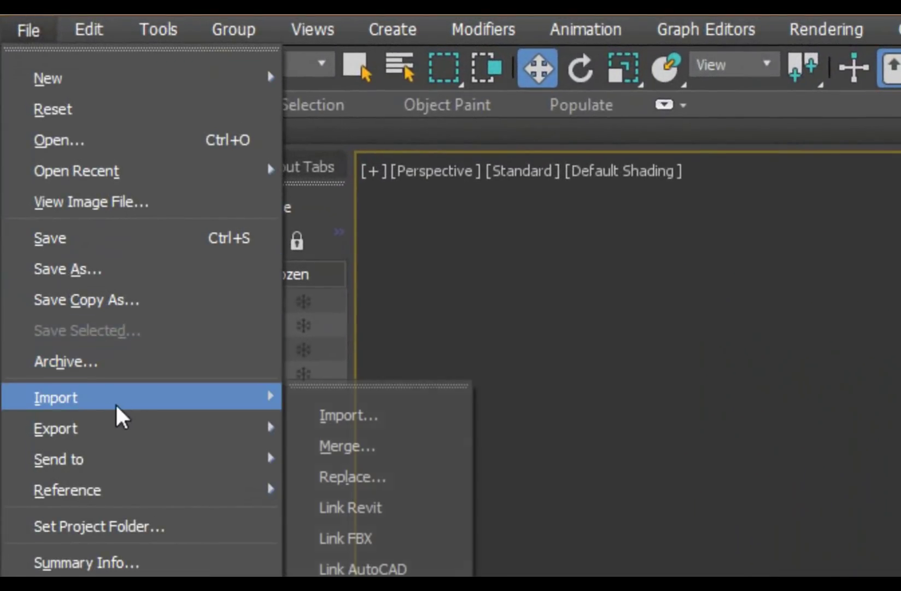
mouse_move(141, 397)
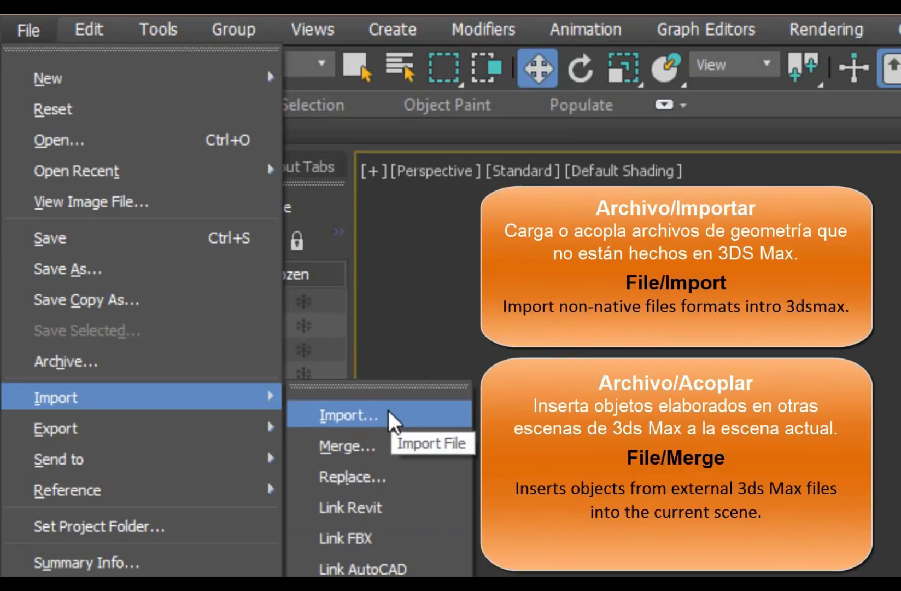
- Import Vectores Sprite CS6.ai from the Desktop's 1er Examen folder
left_click(389, 416)
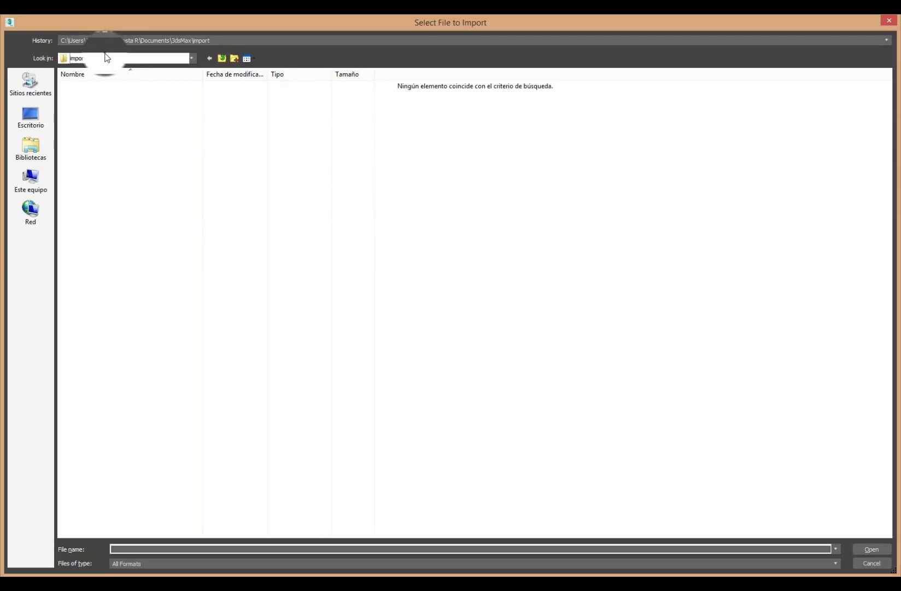
left_click(107, 58)
left_click(100, 81)
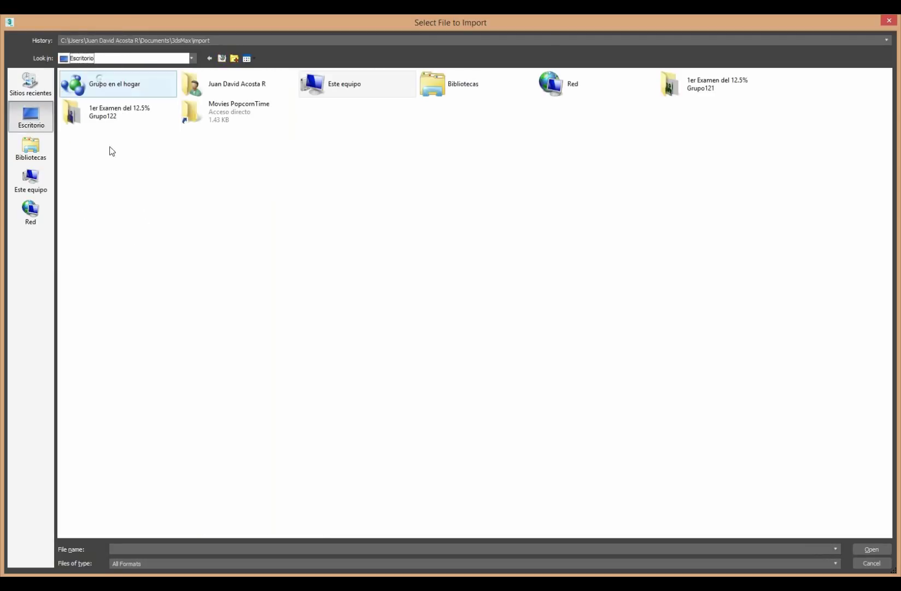
double_click(139, 119)
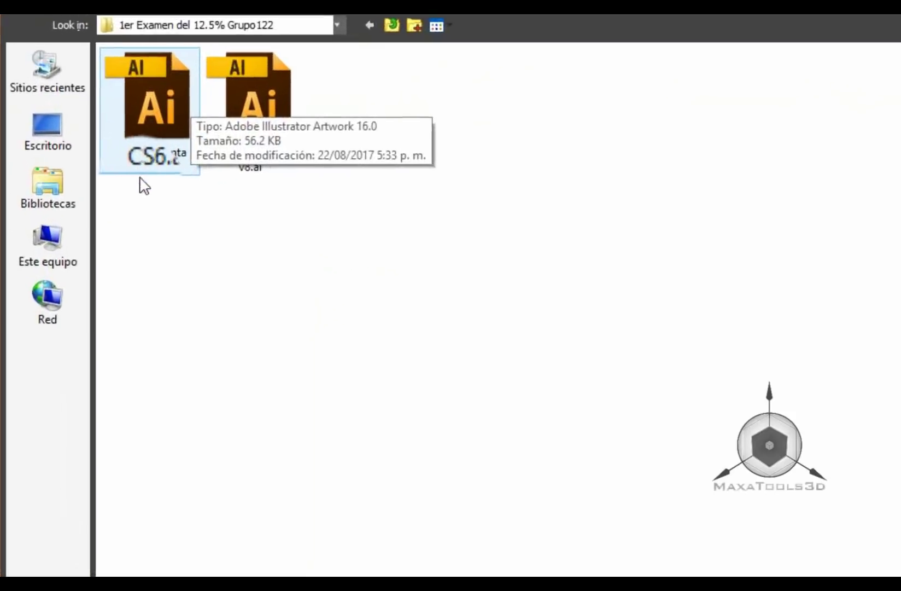
left_click(559, 17)
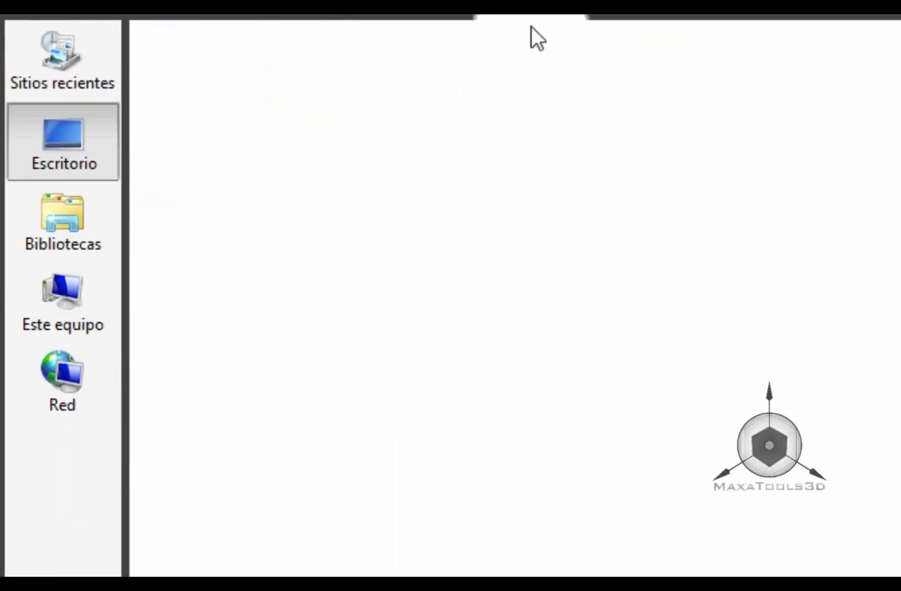
key("Return")
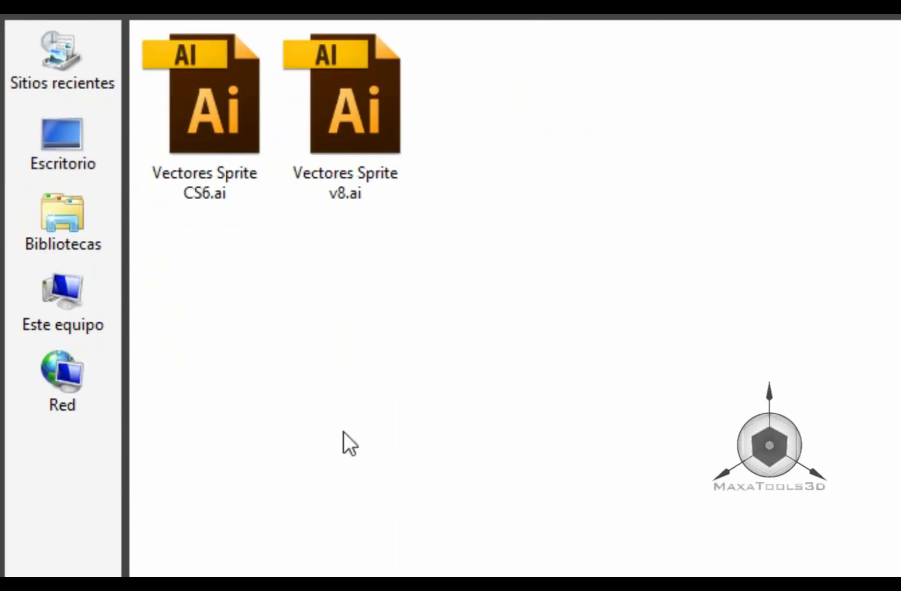
left_click(178, 102)
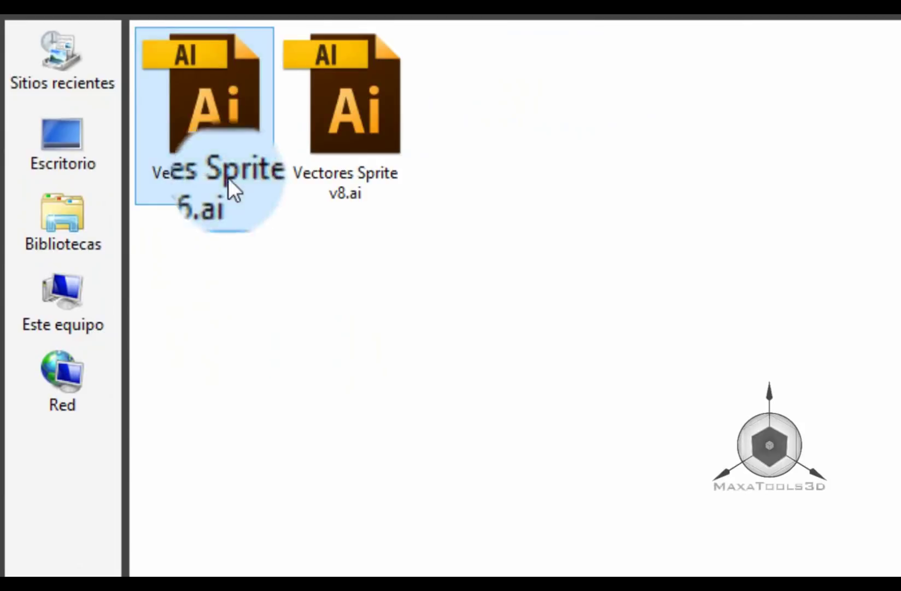
left_click(382, 192)
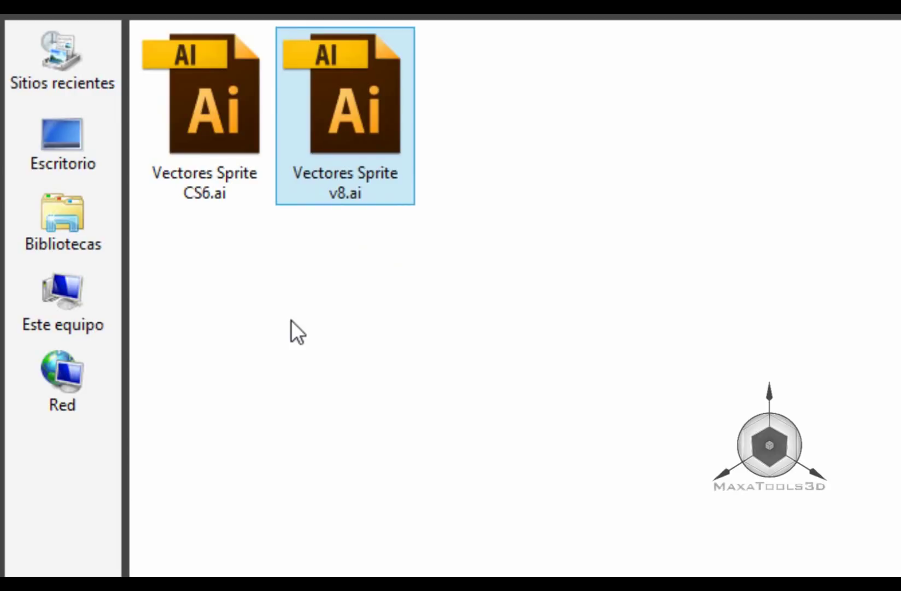
left_click(255, 154)
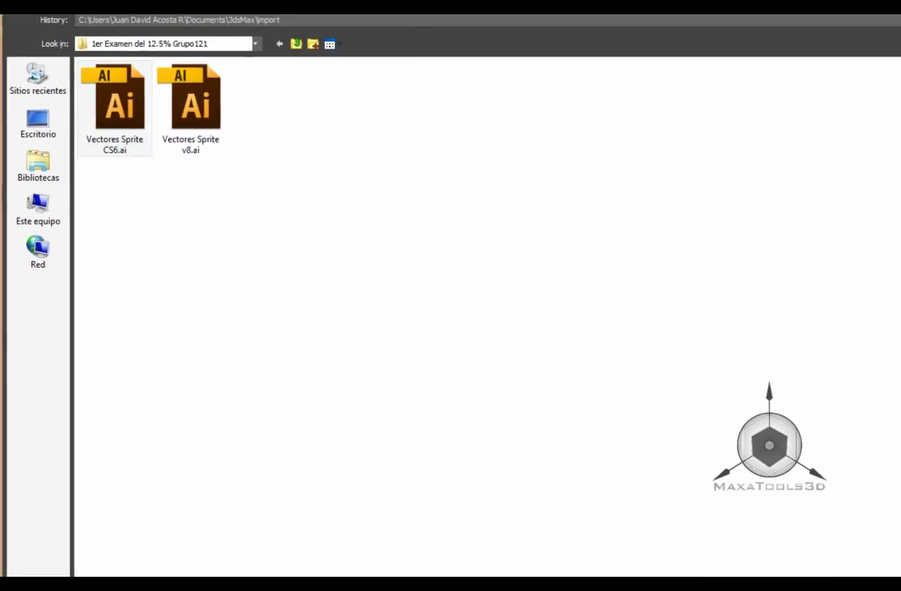
key("Return")
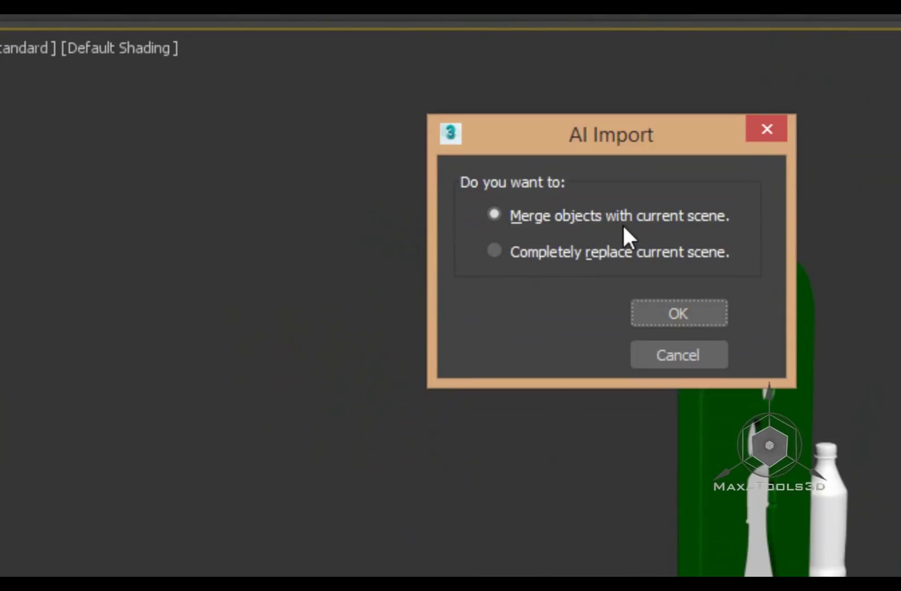
- Merge the CS6 logo as a single object and dismiss the line-length warnings
left_click(570, 251)
left_click(521, 219)
left_click_drag(539, 135, 153, 174)
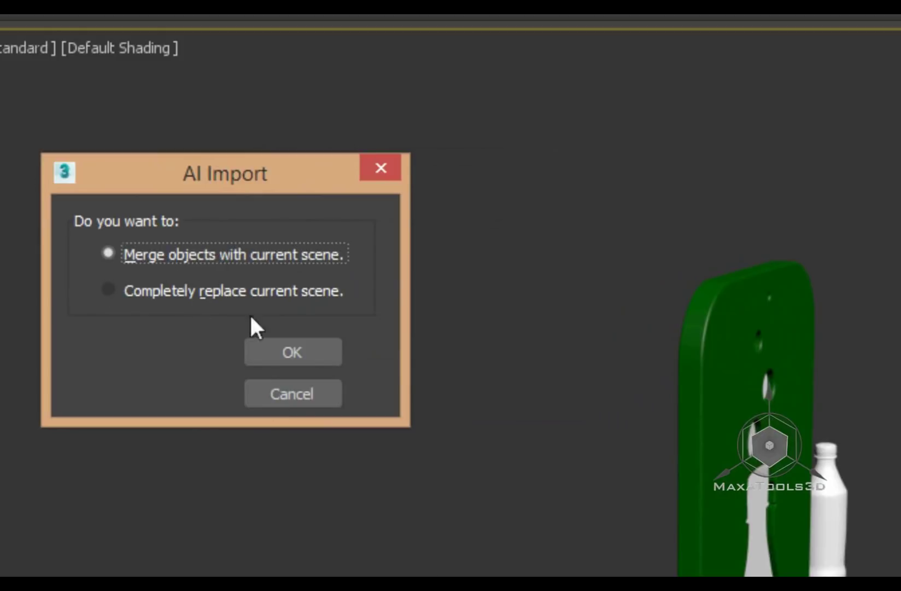
left_click(300, 351)
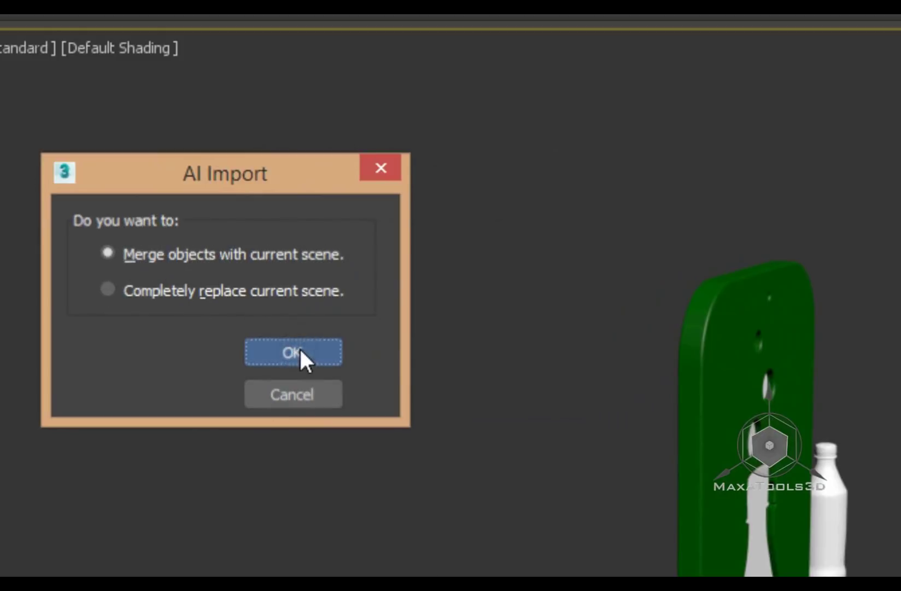
left_click_drag(637, 462, 702, 143)
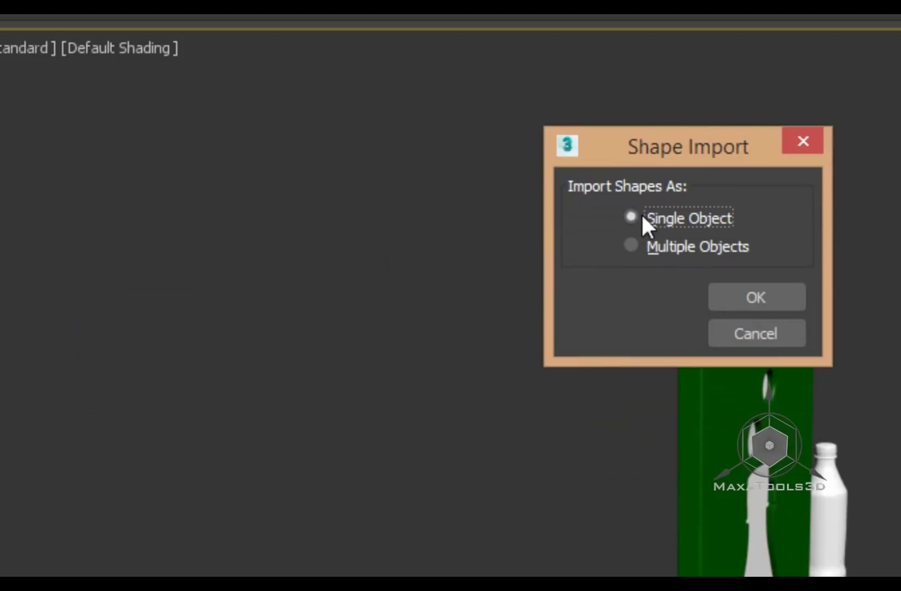
left_click(651, 245)
left_click(673, 220)
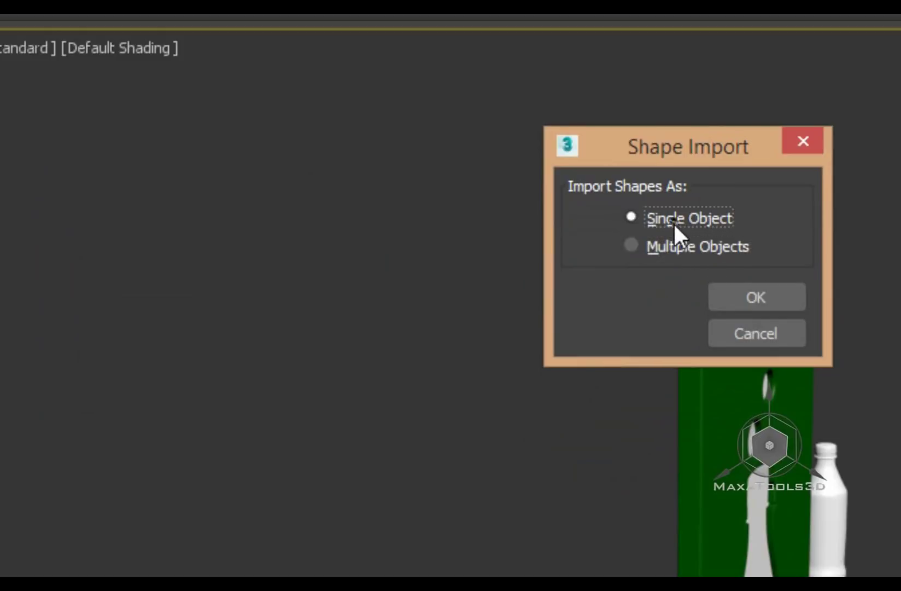
left_click(754, 297)
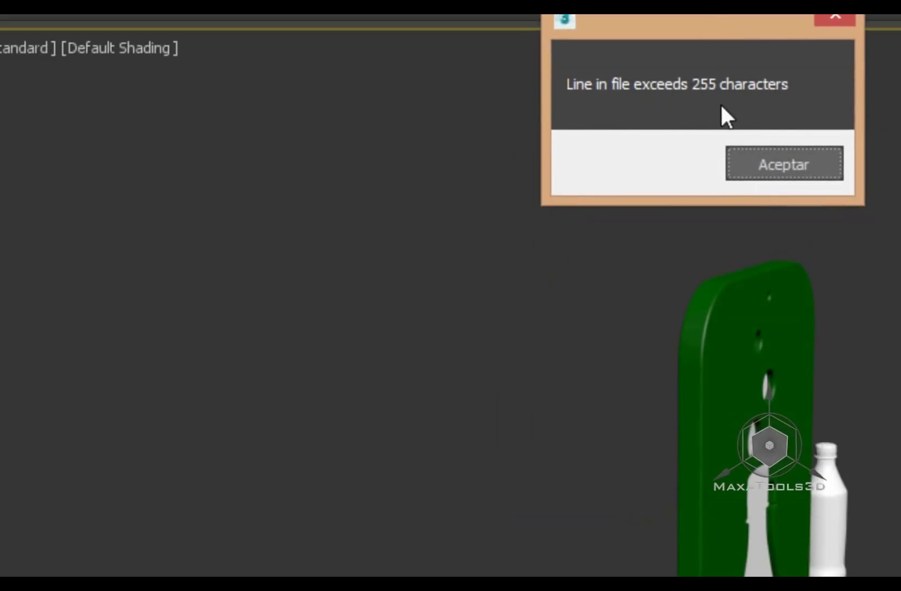
left_click(776, 164)
left_click_drag(721, 31, 555, 104)
left_click(578, 222)
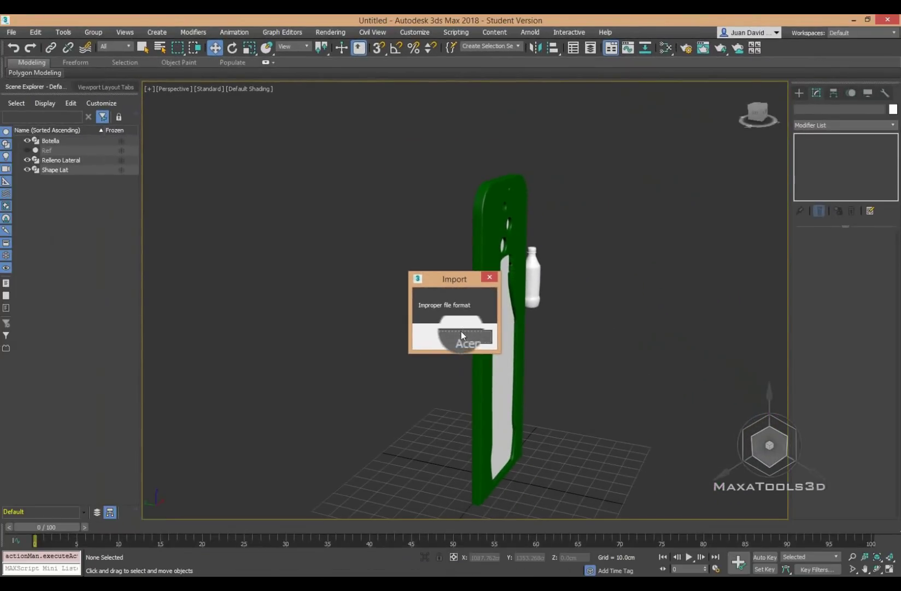
- Import Vectores Sprite v8.ai, merging it into the scene as a single shape
left_click(462, 335)
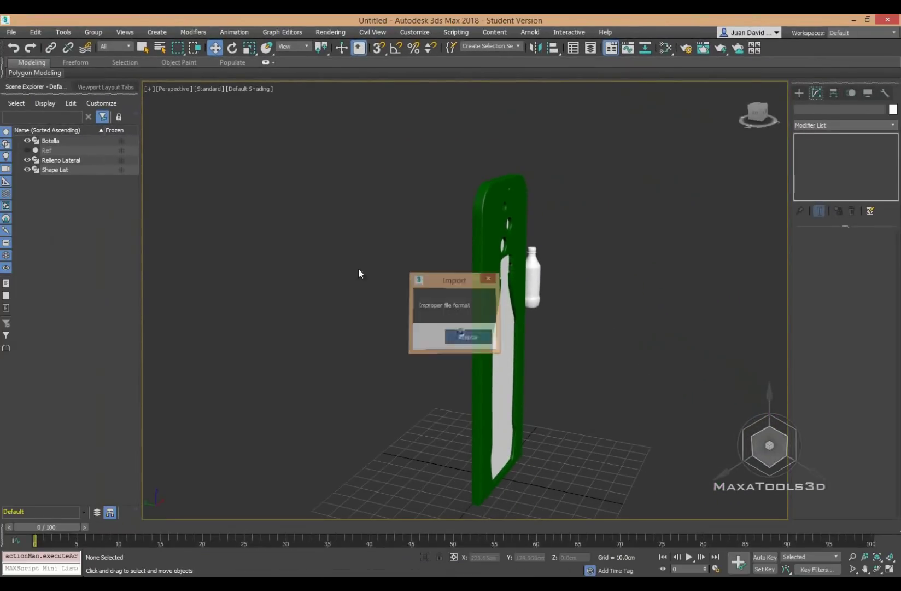
left_click(11, 32)
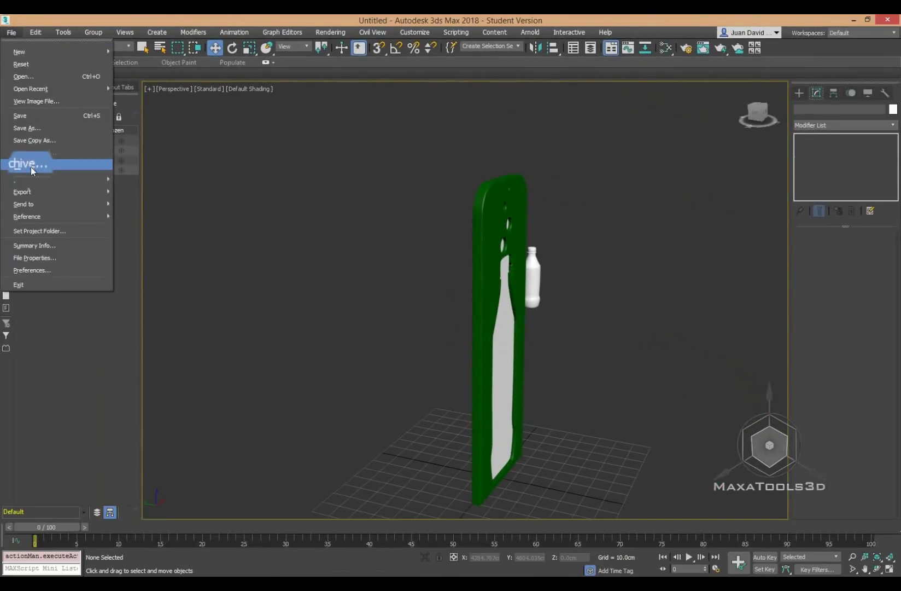
left_click(35, 176)
left_click(159, 186)
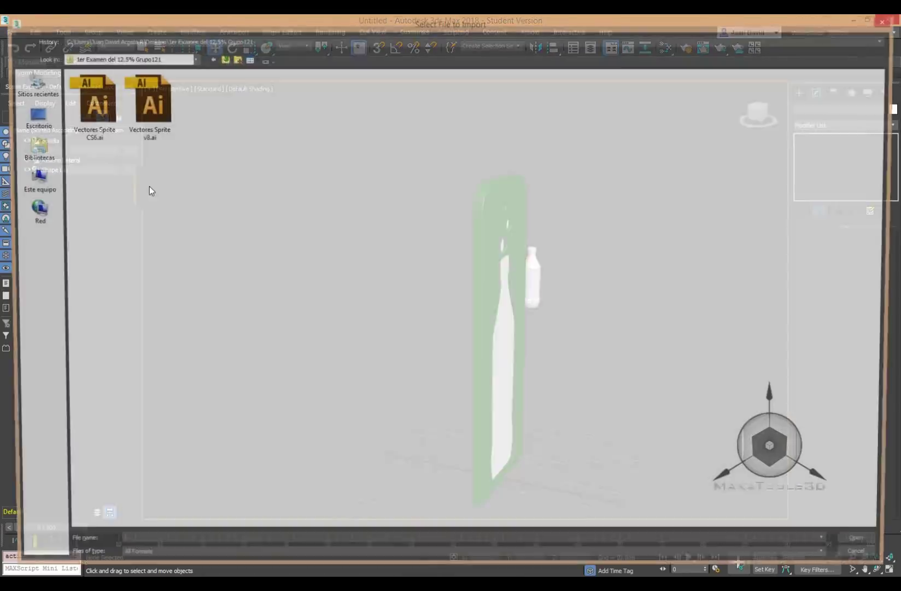
left_click(143, 111)
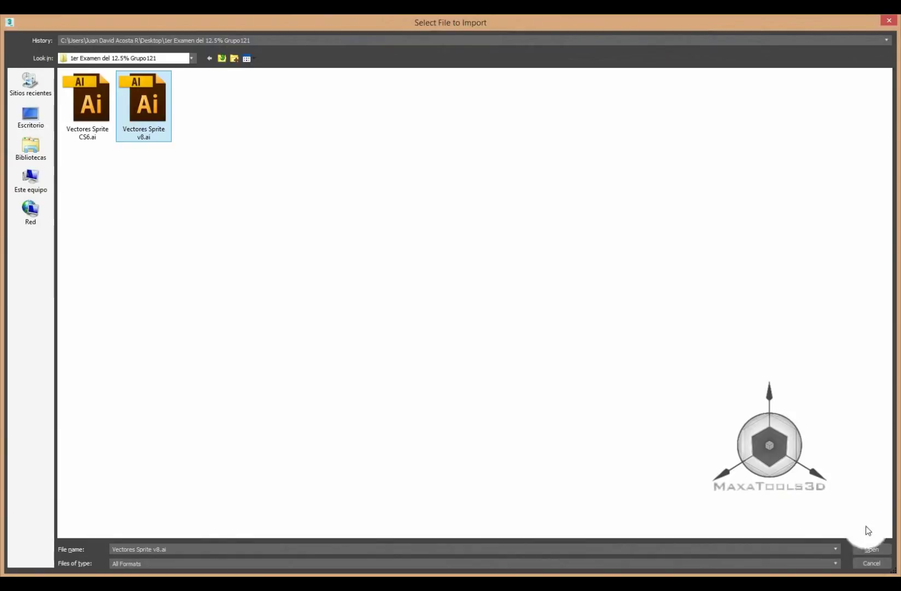
left_click(871, 548)
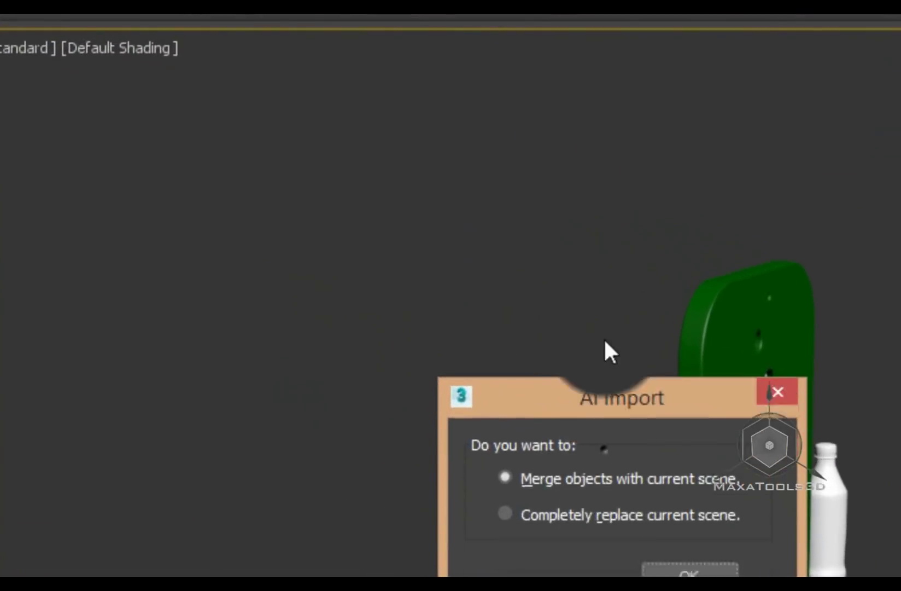
left_click(723, 403)
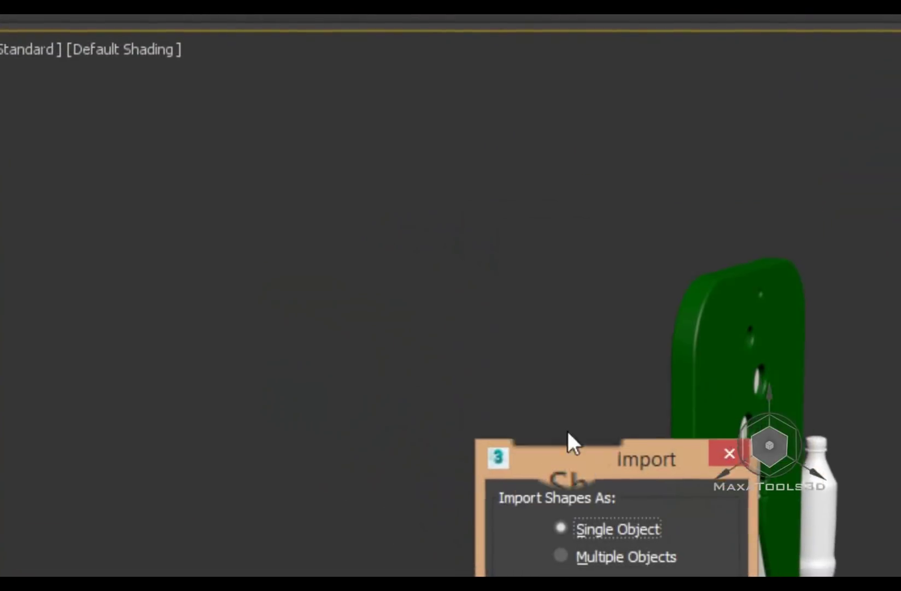
left_click(479, 222)
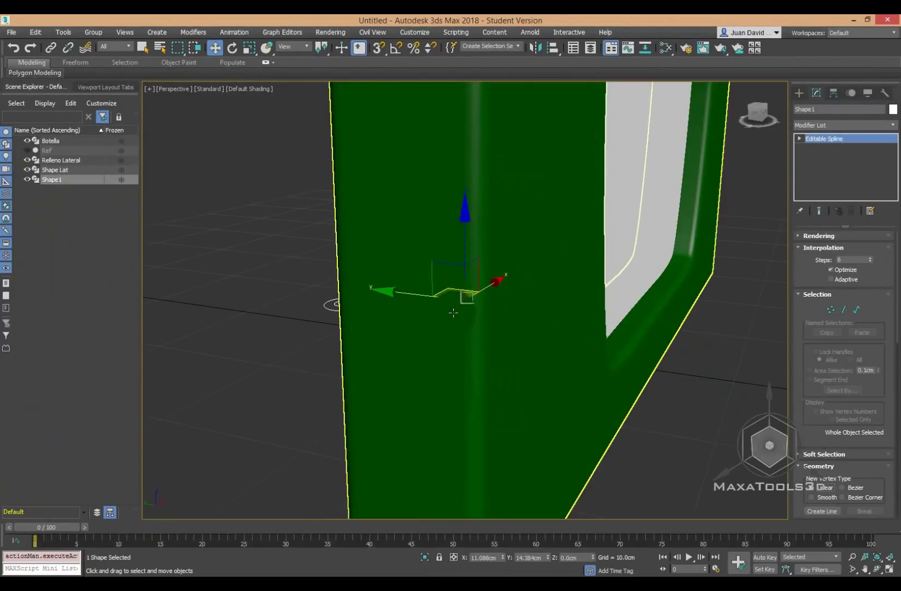
- Select Shape1, the spline holding the Sprite lettering and the bottle profile
scroll(544, 309, "down", 5)
mouse_move(544, 309)
middle_mouse_down("alt")
mouse_move(442, 404)
mouse_move(437, 385)
mouse_move(489, 342)
middle_mouse_up("alt")
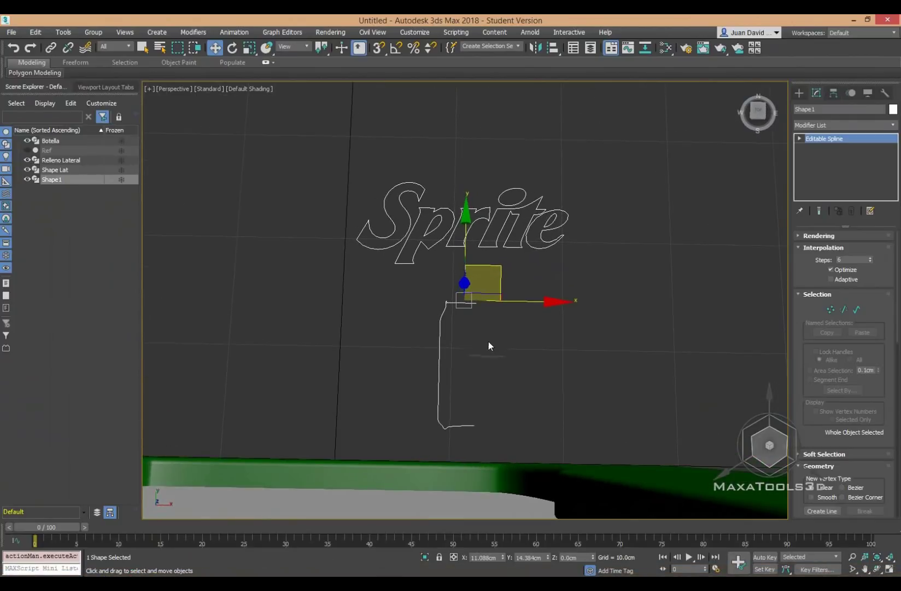
left_click(489, 342)
left_click(500, 200)
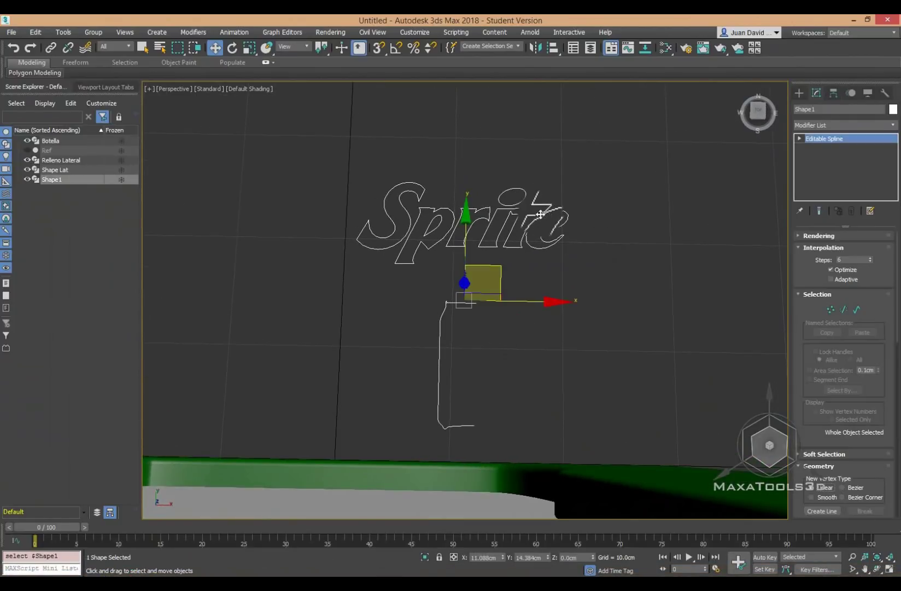
scroll(526, 212, "up", 5)
mouse_move(490, 187)
middle_mouse_down()
mouse_move(738, 201)
mouse_move(603, 177)
middle_mouse_up()
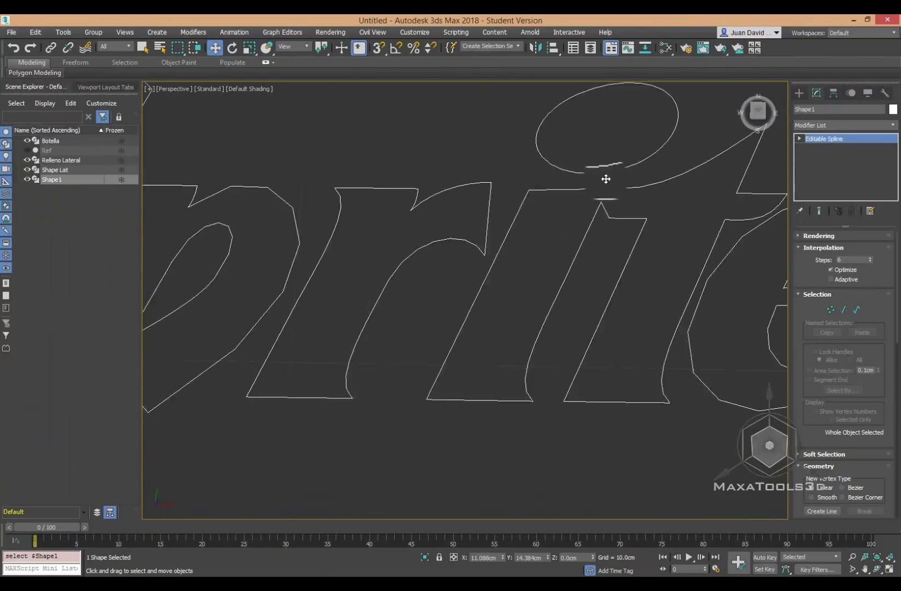
scroll(531, 280, "down", 5)
scroll(450, 292, "up", 3)
middle_click_drag(450, 292, 467, 175)
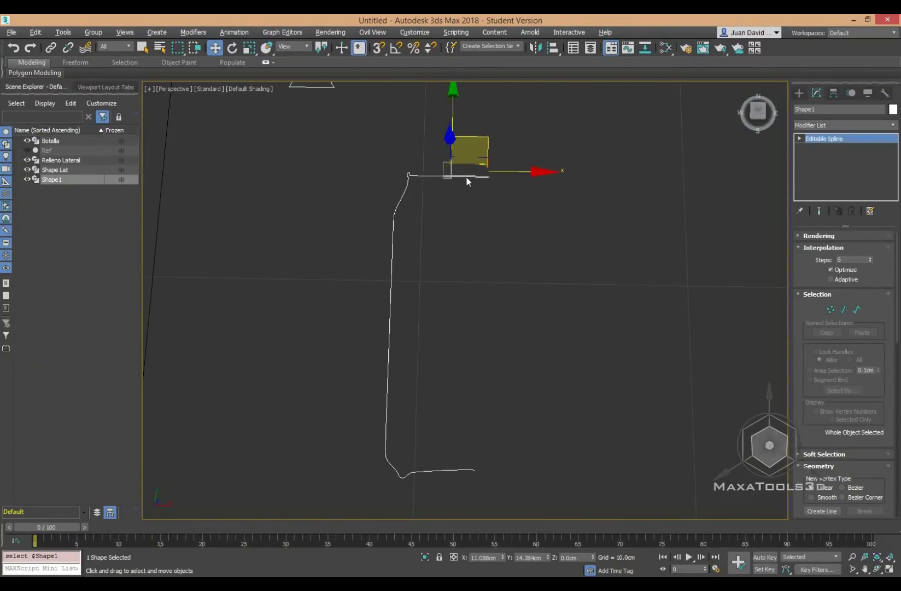
left_click(475, 202)
left_click_drag(367, 238, 369, 232)
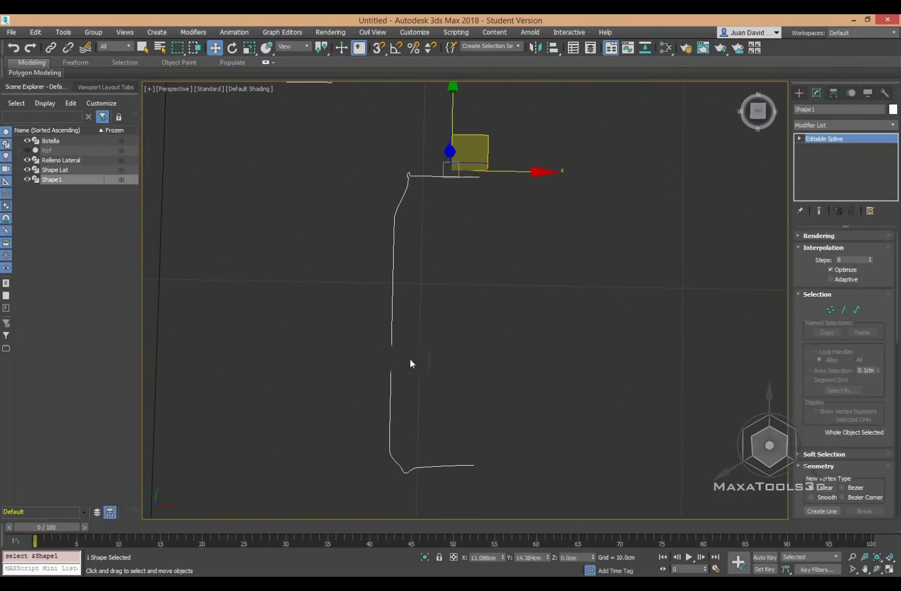
left_click(541, 186)
left_click_drag(338, 294, 476, 207)
- Isolate Shape1 with Alt+Q and expand its Editable Spline sub-object levels
key("alt+q")
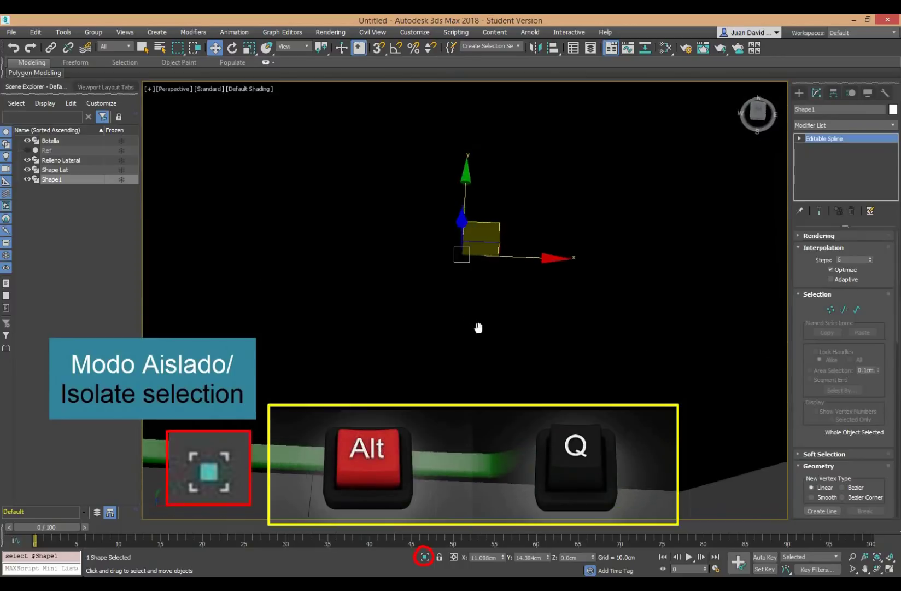
mouse_move(479, 325)
middle_mouse_down("alt")
mouse_move(562, 307)
mouse_move(510, 309)
middle_mouse_up("alt")
key("alt+q")
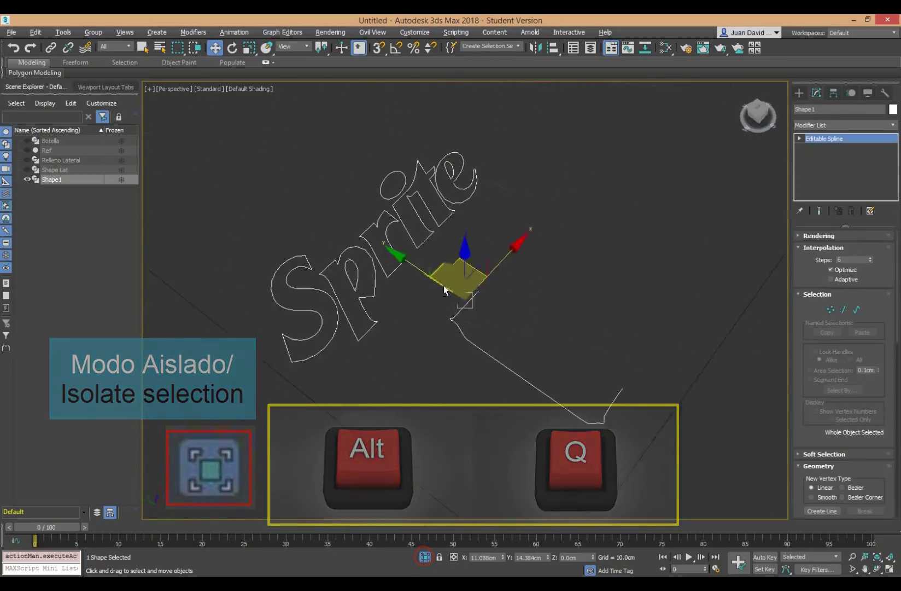
middle_click_drag(417, 305, 565, 268, "alt")
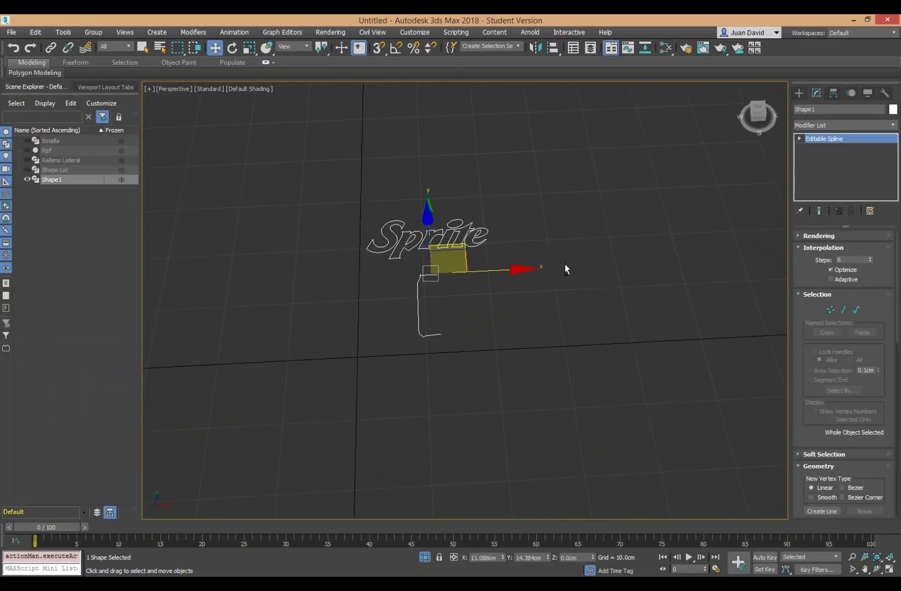
left_click(818, 144)
- At Spline sub-object level, box-select the bracket-shaped bottle profile spline
left_click(818, 167)
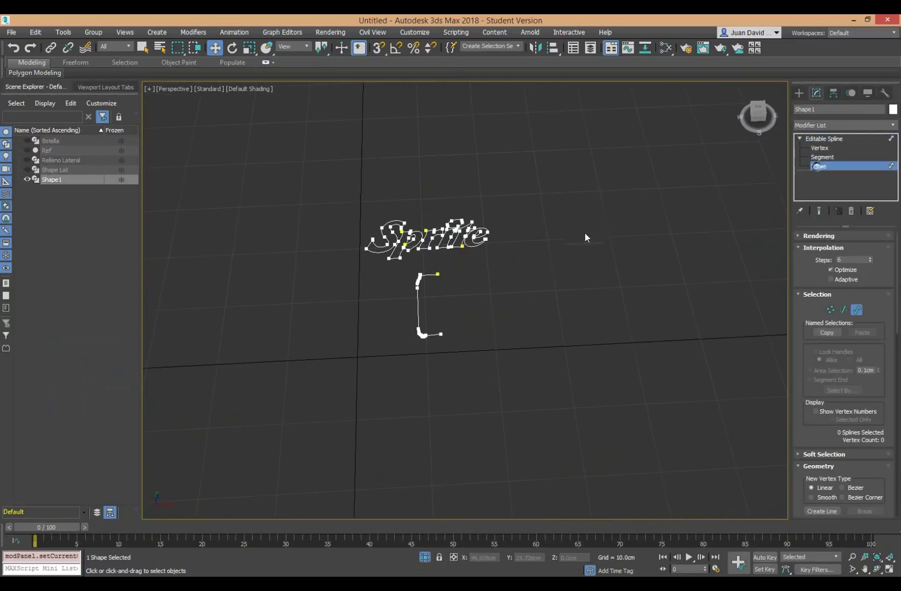
mouse_move(512, 254)
left_mouse_down()
mouse_move(368, 201)
mouse_move(365, 208)
left_mouse_up()
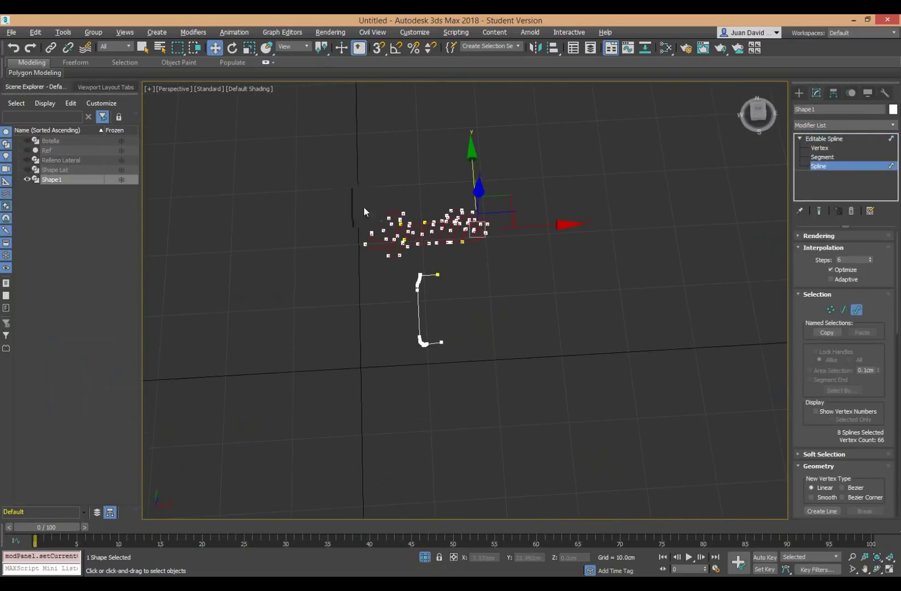
left_click_drag(487, 375, 344, 275)
left_click_drag(495, 365, 389, 279)
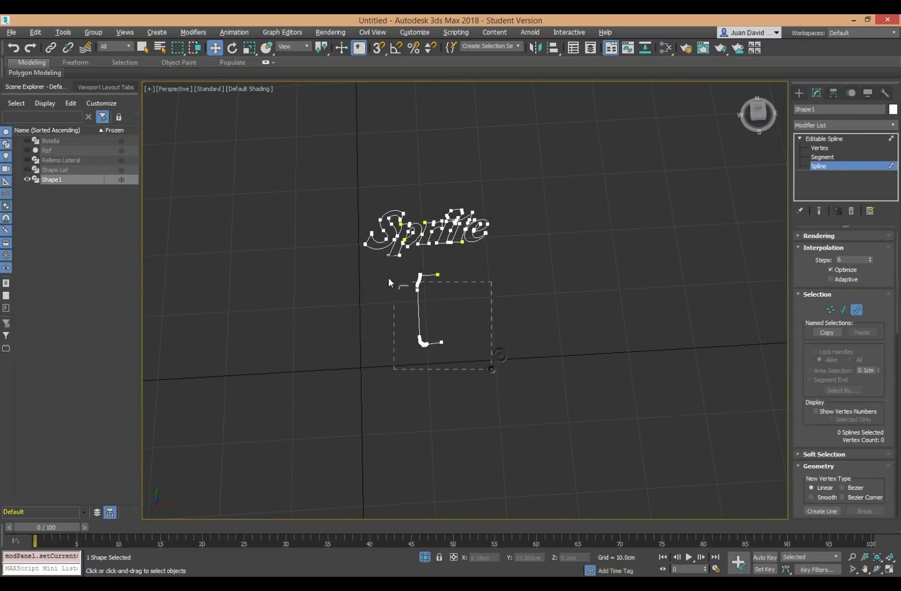
left_click_drag(792, 426, 777, 334)
scroll(777, 333, "down", 5)
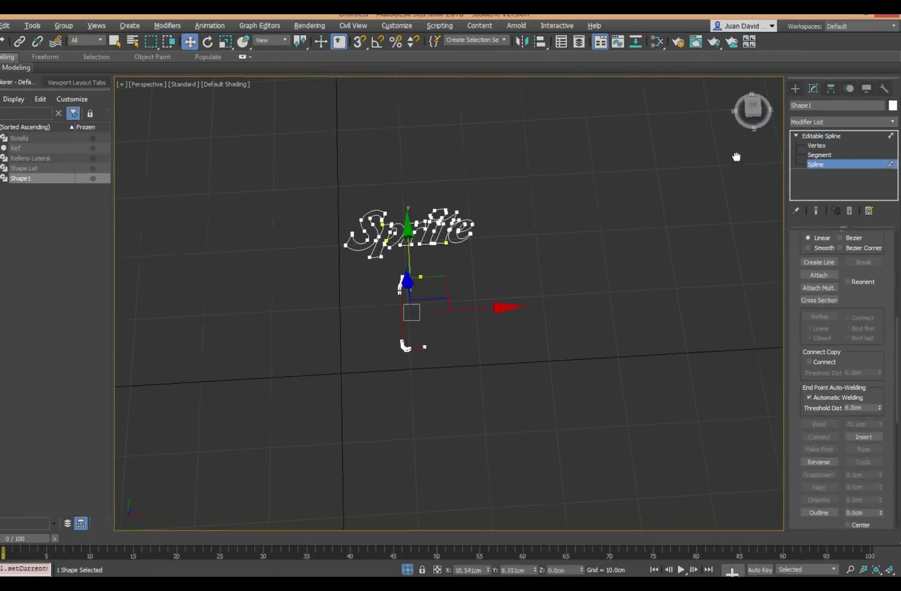
scroll(777, 334, "down", 4)
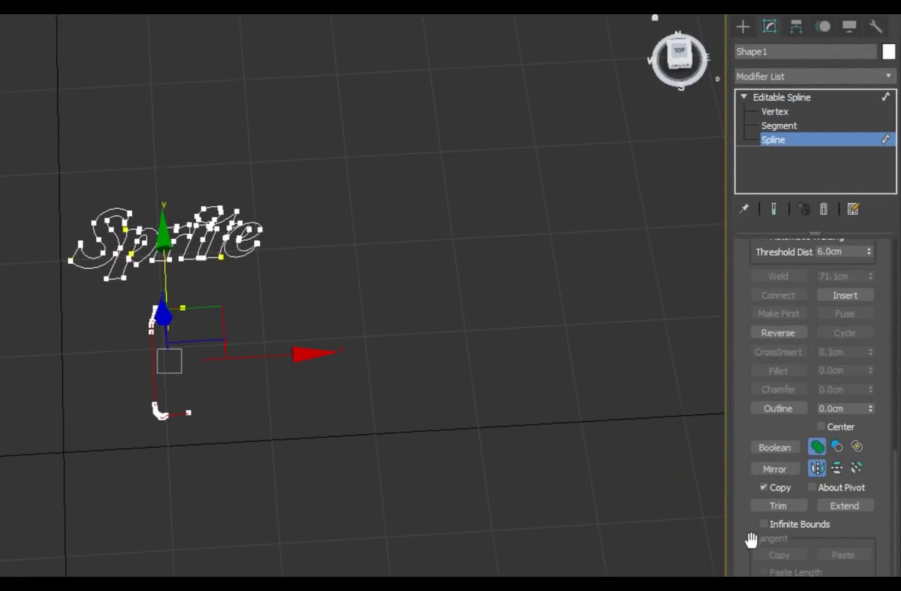
scroll(749, 538, "down", 1)
scroll(750, 540, "down", 4)
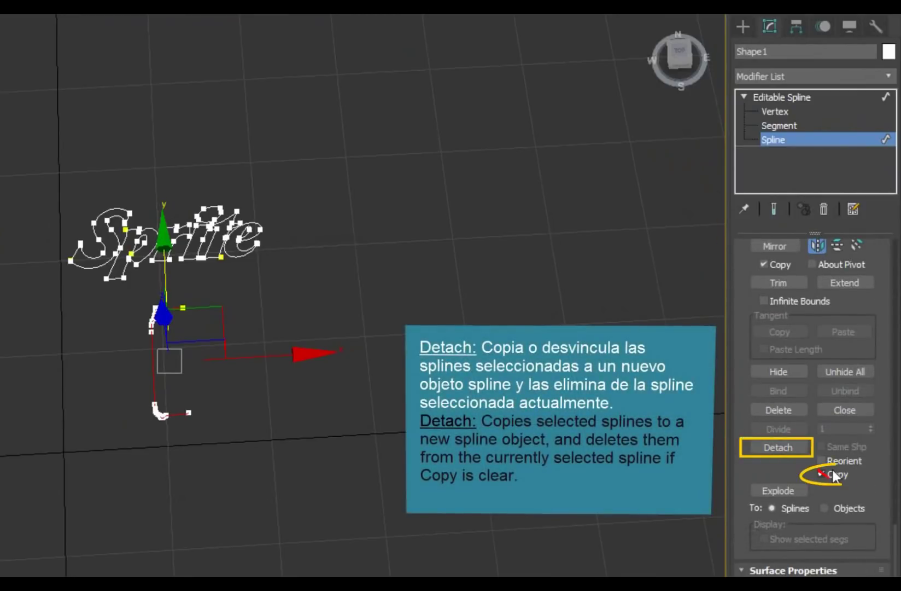
- Detach the profile spline as a new object named Can, then exit sub-object level and deselect
left_click(777, 448)
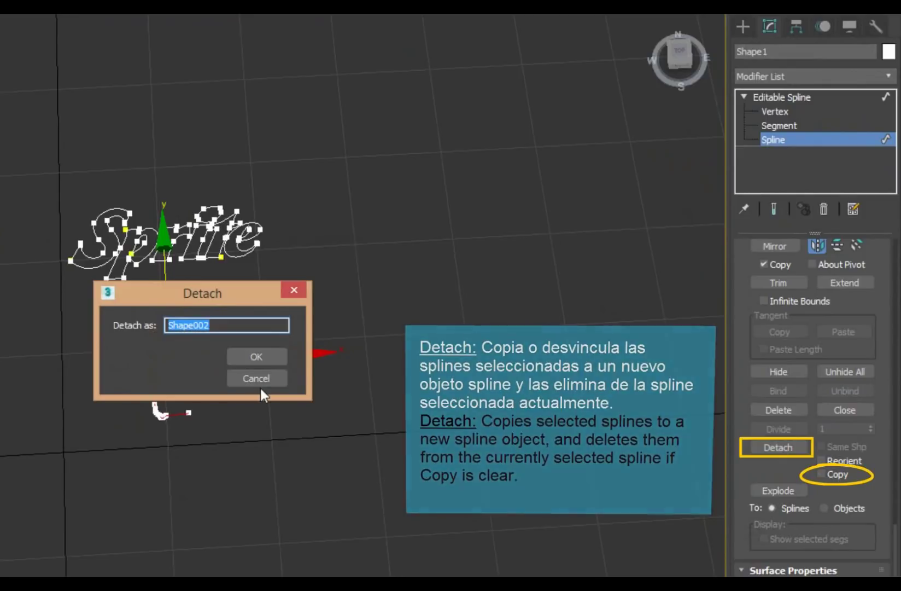
type("Carl")
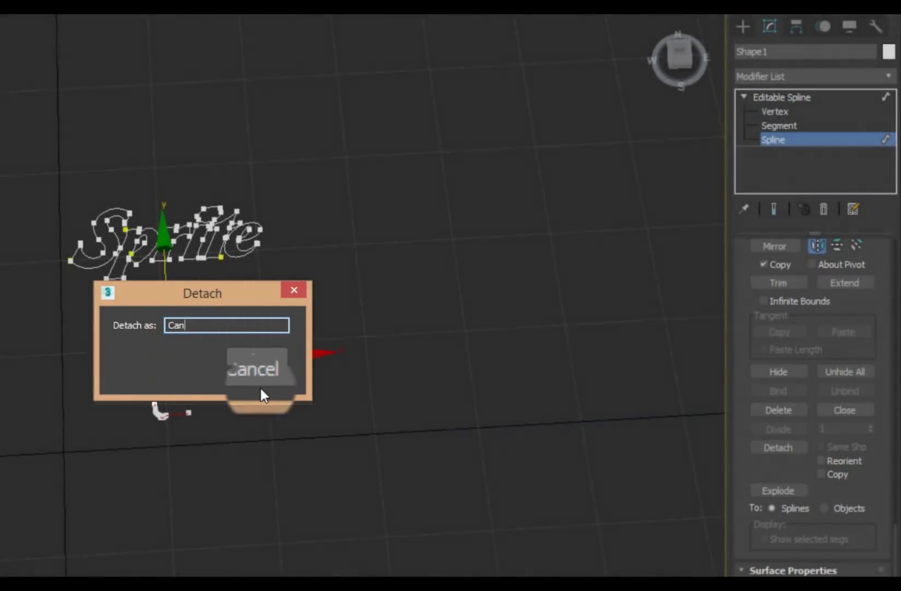
left_click(260, 386)
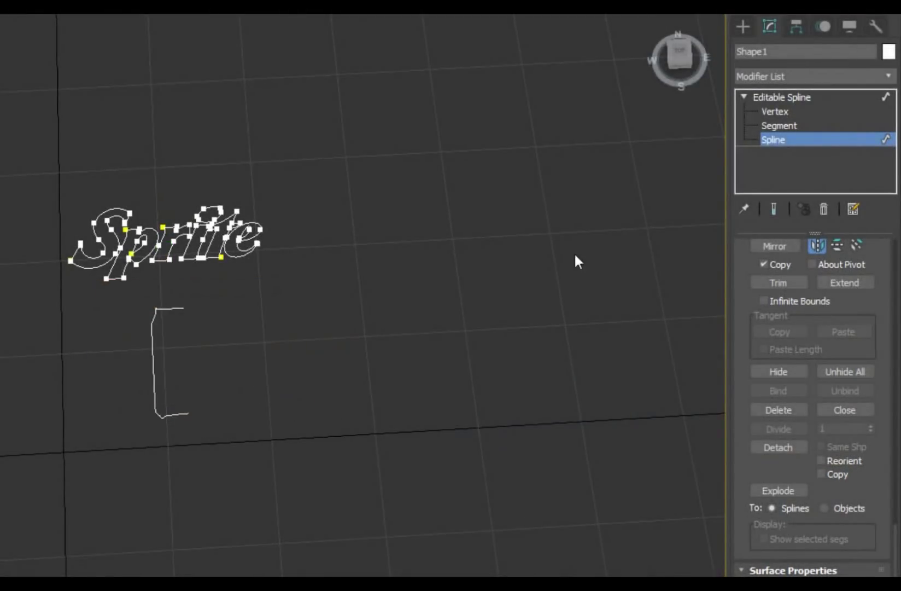
left_click(772, 98)
left_click(448, 263)
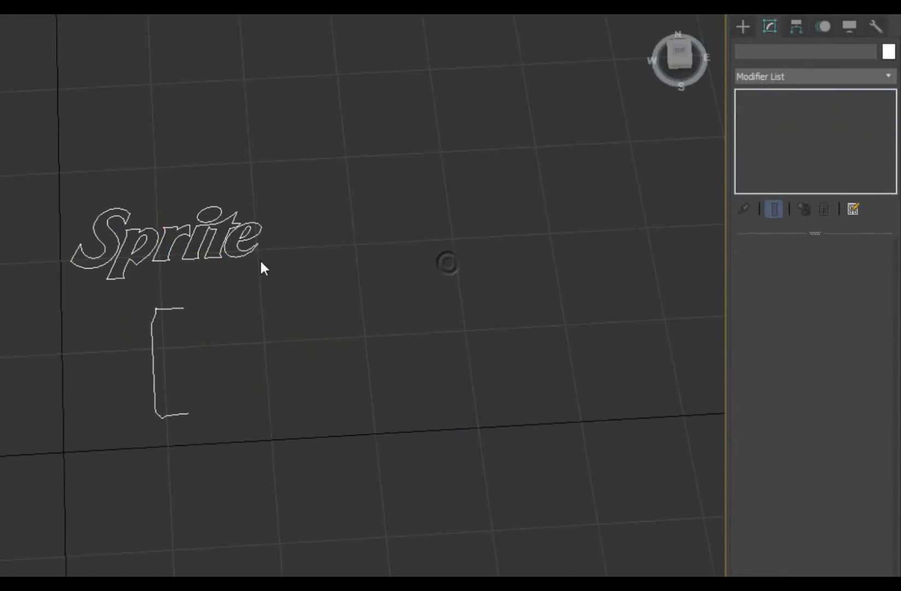
- Select the detached Can profile, move it toward the centre, and view it from Top
left_click(241, 247)
left_click_drag(240, 247, 469, 282)
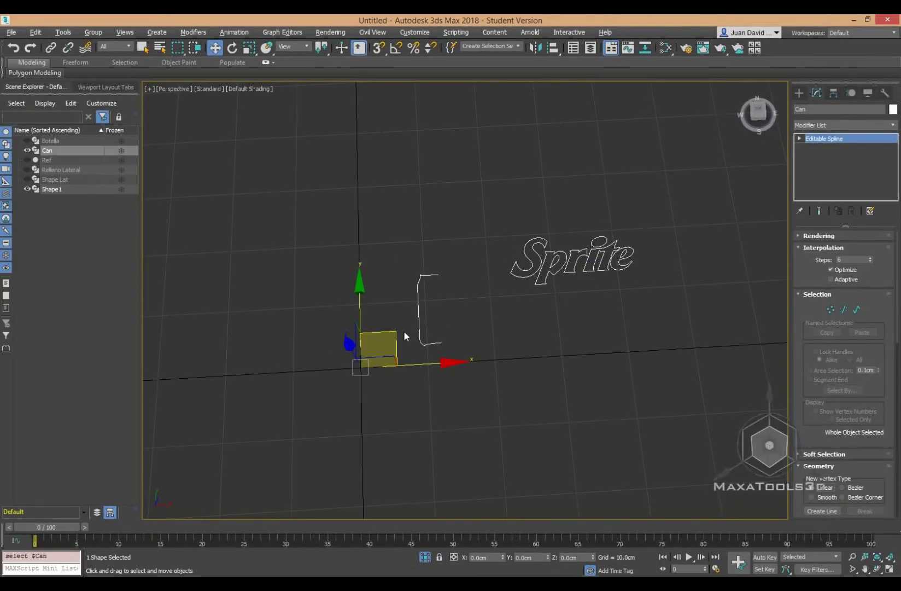
left_click_drag(397, 335, 348, 284)
mouse_move(357, 240)
middle_mouse_down("alt")
mouse_move(305, 201)
mouse_move(322, 221)
middle_mouse_up("alt")
scroll(364, 298, "up", 3)
scroll(409, 306, "up", 2)
middle_click_drag(410, 312, 388, 329)
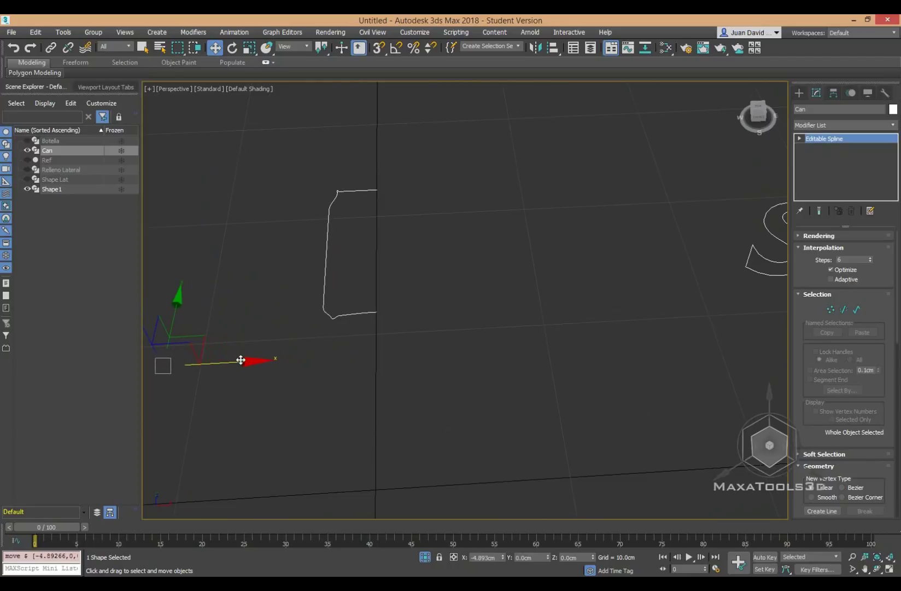
key("t")
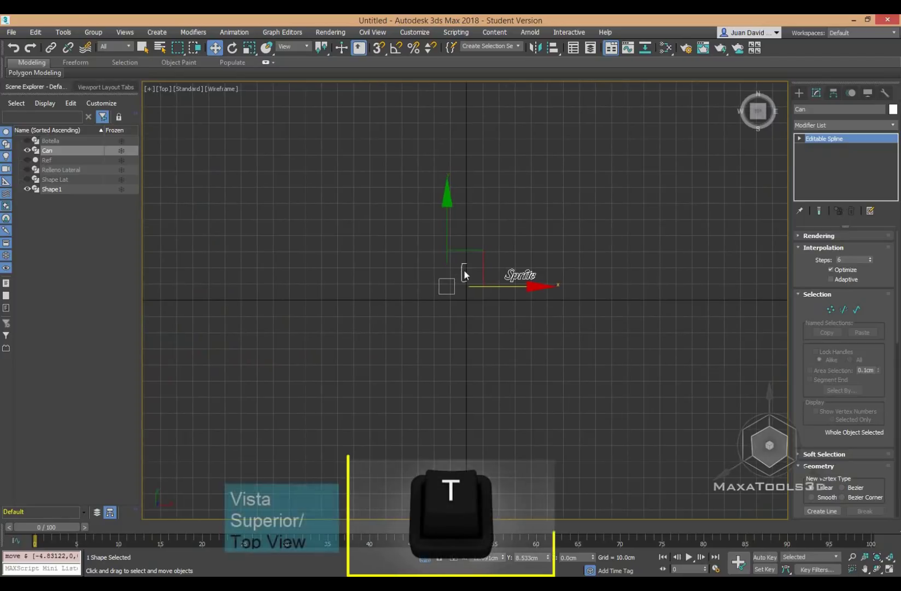
scroll(468, 284, "up", 4)
middle_click_drag(474, 305, 435, 358)
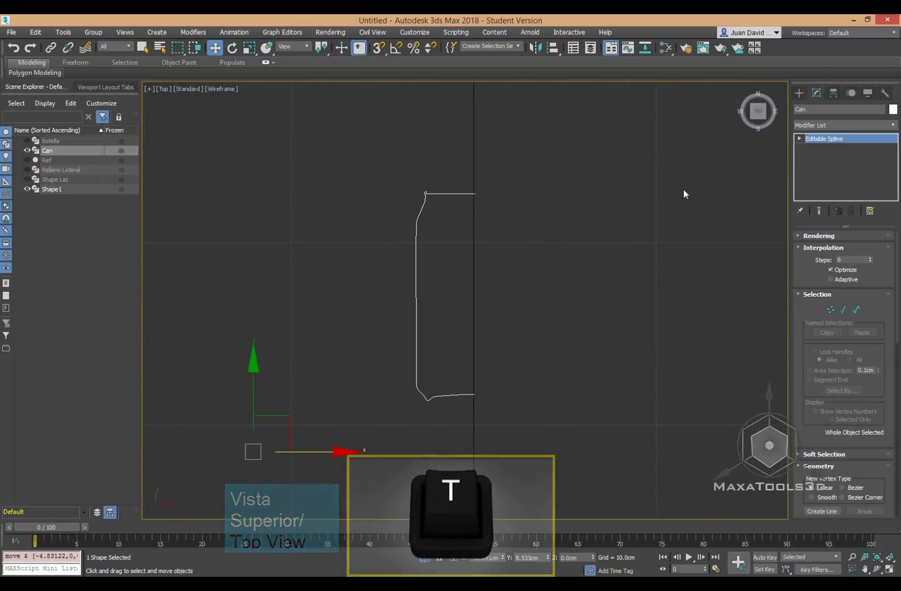
- With Affect Pivot Only, snap the pivot to the profile's bottom endpoint and zero its X
key("Insert")
mouse_move(260, 422)
left_mouse_down()
mouse_move(492, 347)
mouse_move(502, 361)
mouse_move(489, 388)
left_mouse_up()
scroll(489, 387, "up", 3)
middle_click_drag(418, 421, 427, 329)
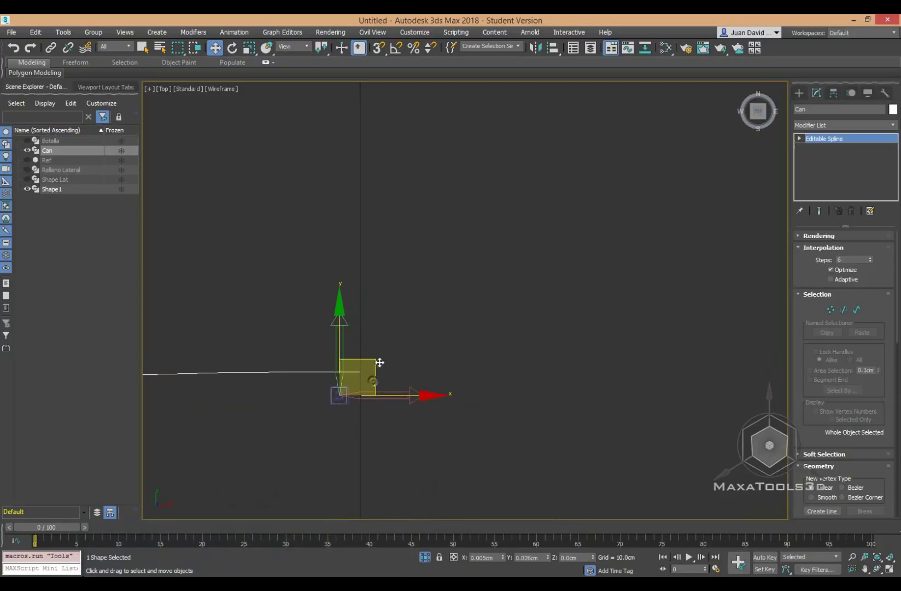
left_click_drag(380, 362, 392, 341)
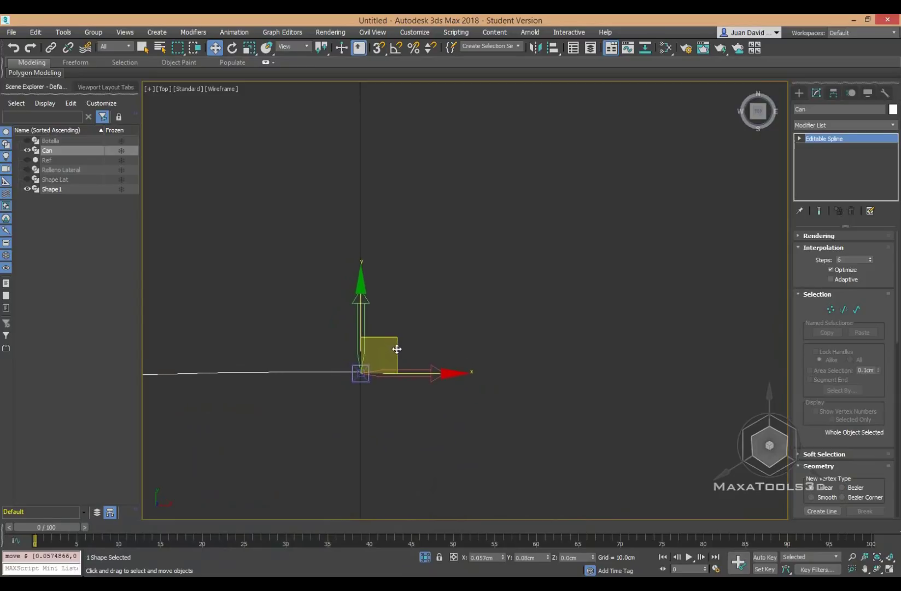
right_click(504, 556)
mouse_move(414, 333)
middle_mouse_down()
mouse_move(457, 470)
mouse_move(516, 339)
middle_mouse_up()
left_click(799, 93)
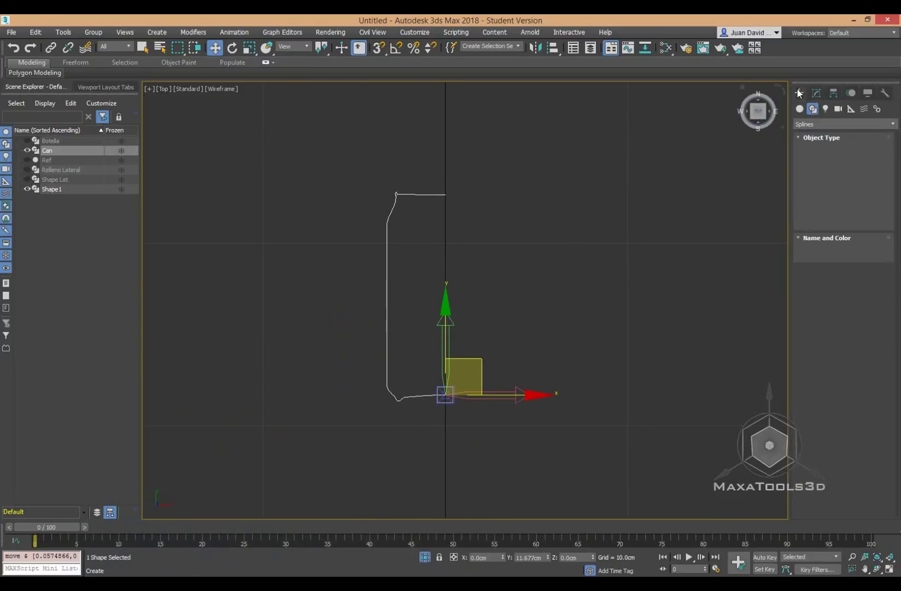
- Rotate the Can profile to exactly 90° about X using Rotate Transform Type-In
key("p")
mouse_move(537, 239)
middle_mouse_down("alt")
mouse_move(479, 324)
mouse_move(388, 281)
mouse_move(400, 166)
middle_mouse_up("alt")
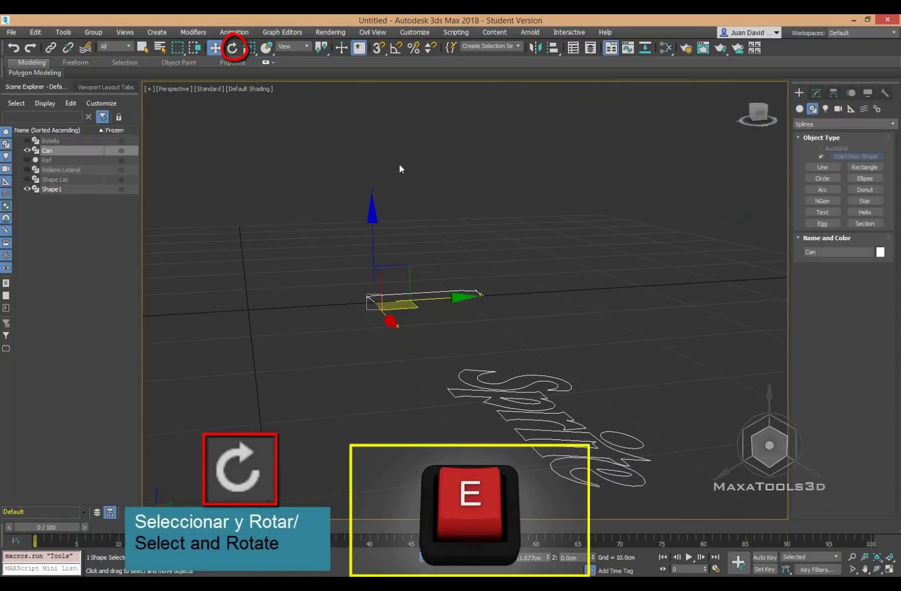
key("e")
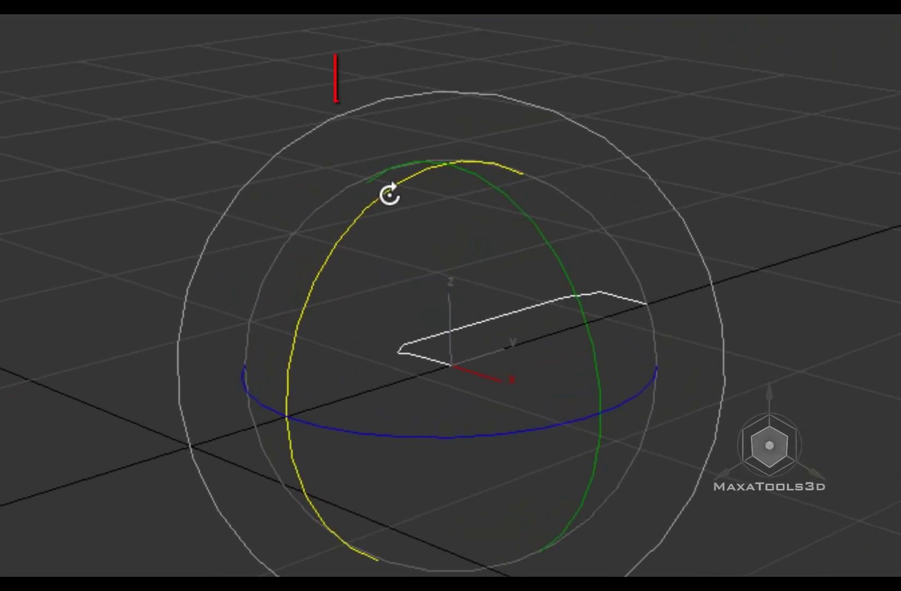
mouse_move(389, 195)
left_mouse_down()
mouse_move(208, 316)
mouse_move(220, 378)
mouse_move(235, 370)
mouse_move(246, 337)
mouse_move(234, 359)
mouse_move(268, 338)
mouse_move(235, 365)
mouse_move(254, 356)
mouse_move(237, 379)
mouse_move(248, 376)
left_mouse_up()
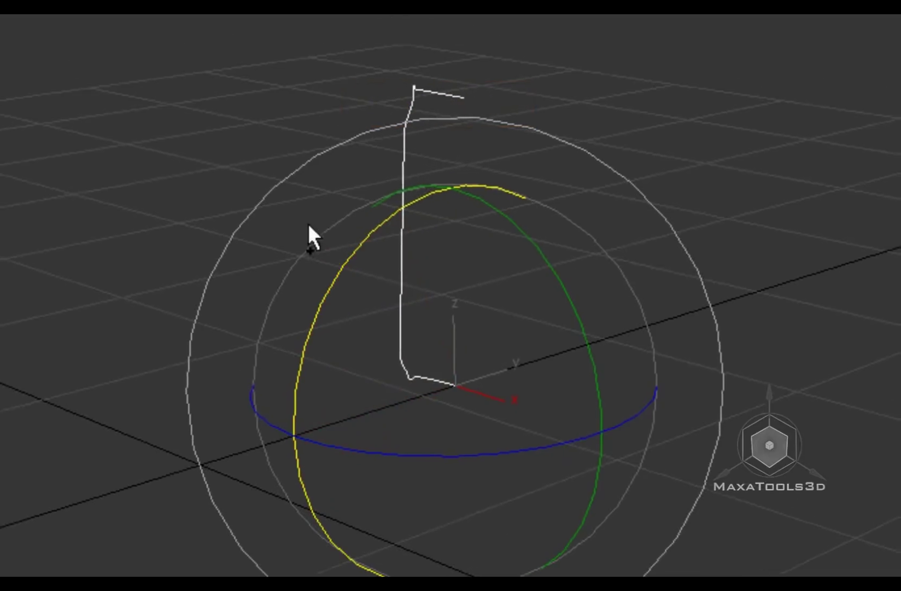
key("ctrl+z")
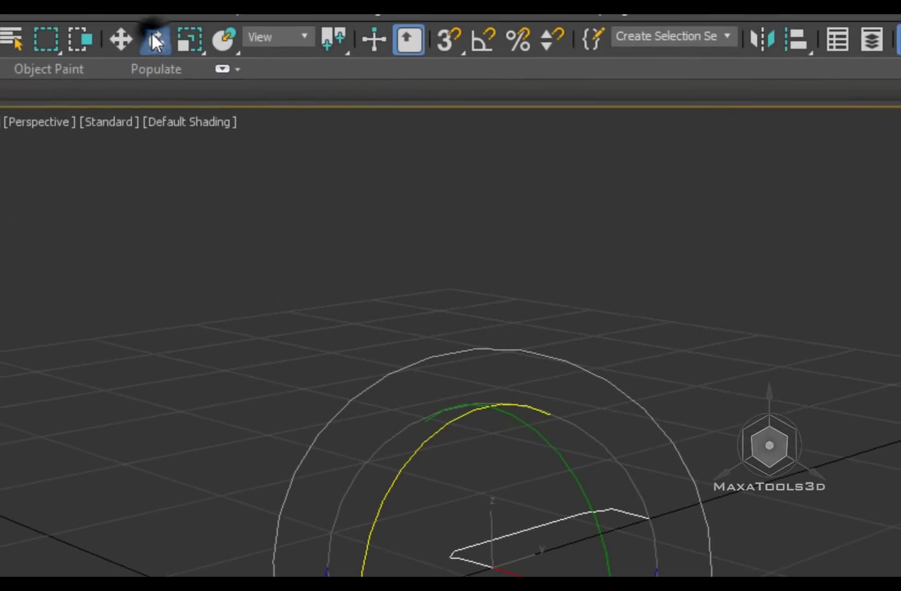
key("F12")
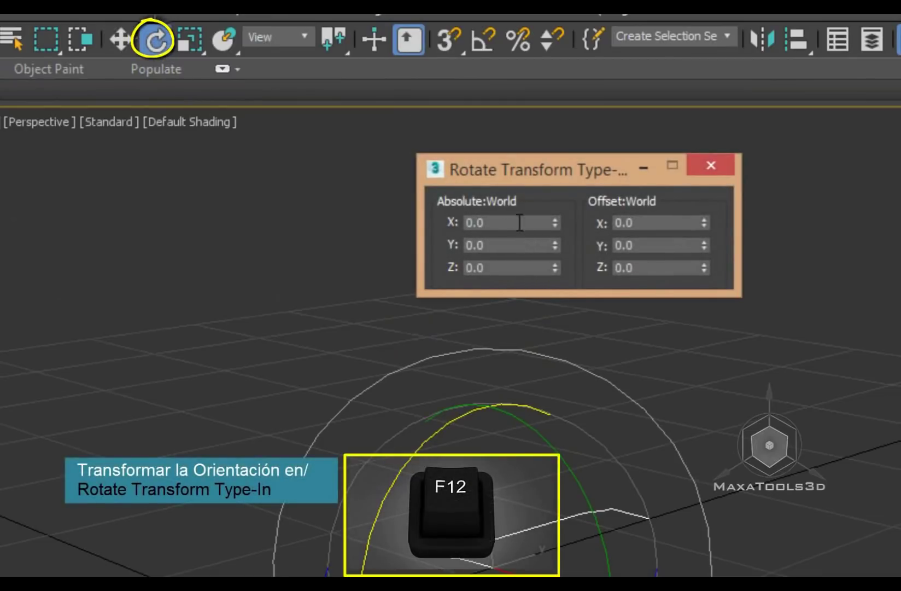
left_click(520, 222)
type("90")
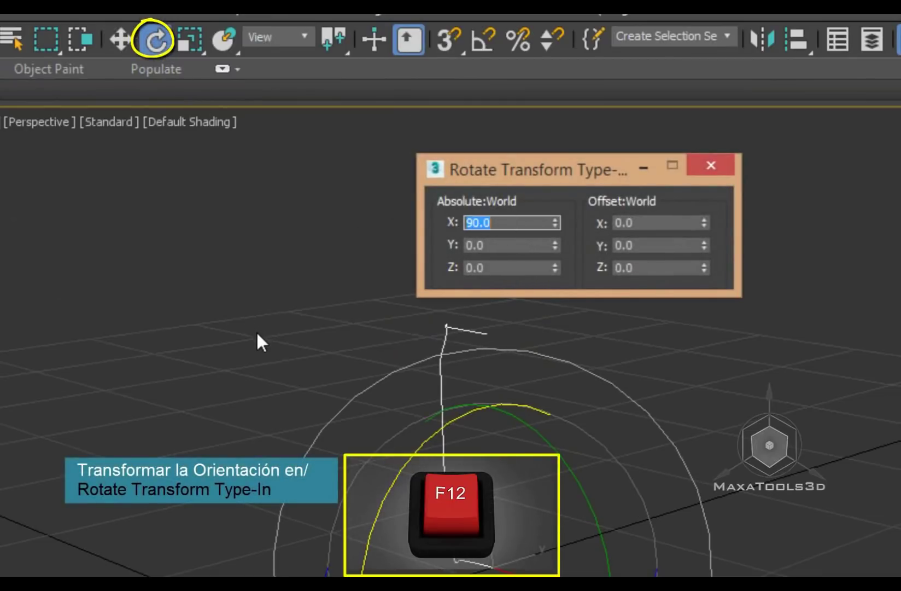
left_click(709, 170)
- Rotate the profile upright to 90° with Angle Snap on and check the rotation values
middle_click_drag(265, 443, 269, 440)
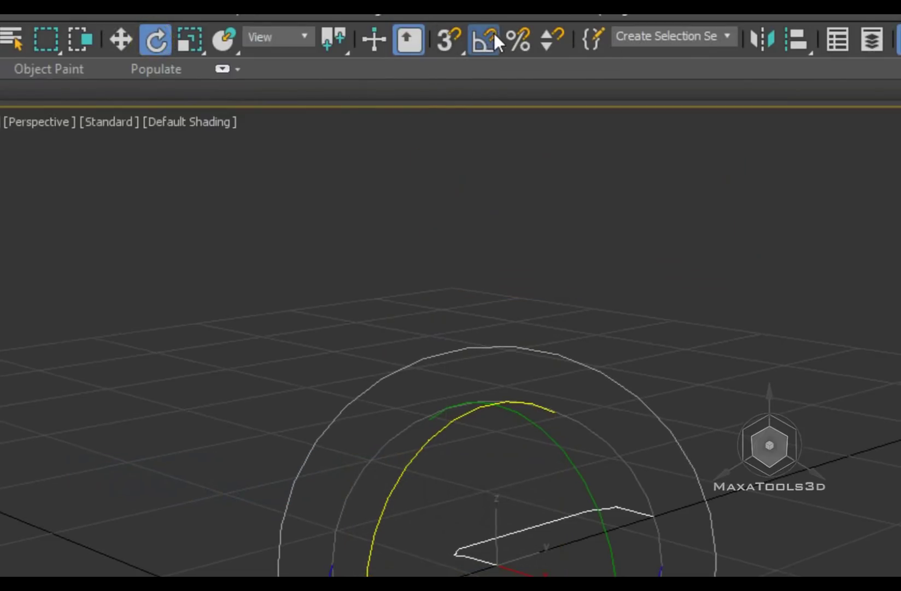
key("a")
key("a")
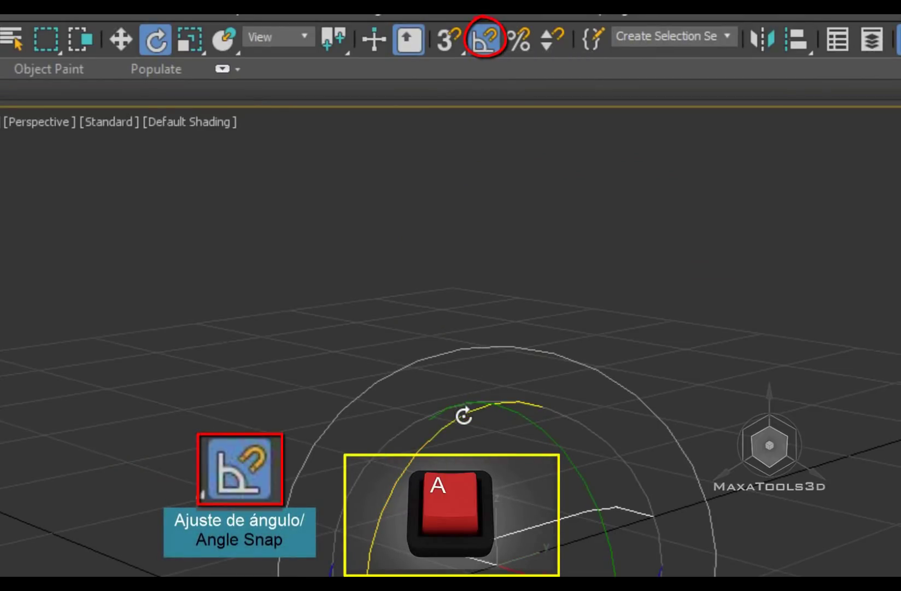
left_click_drag(462, 417, 431, 444)
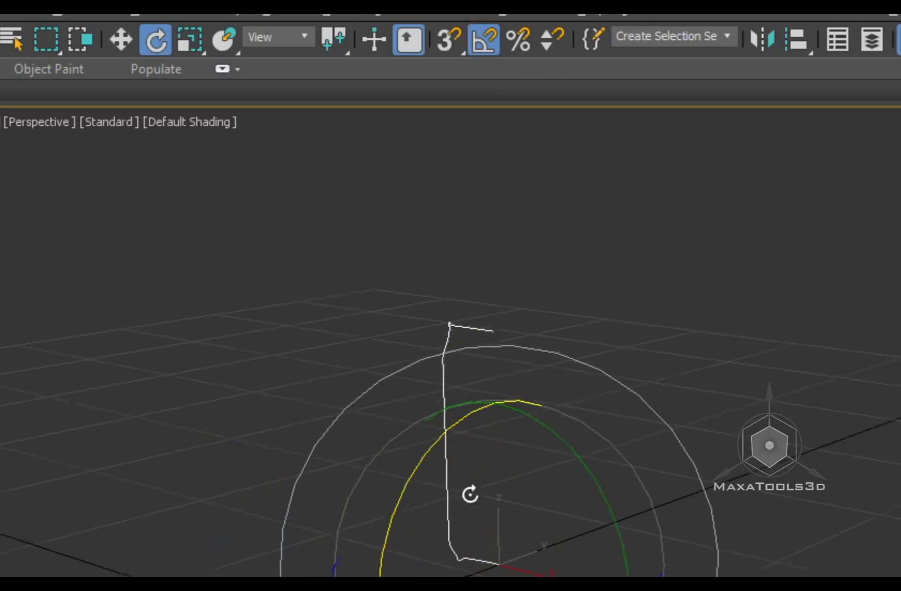
mouse_move(469, 495)
middle_mouse_down("alt")
mouse_move(597, 482)
mouse_move(493, 485)
middle_mouse_up("alt")
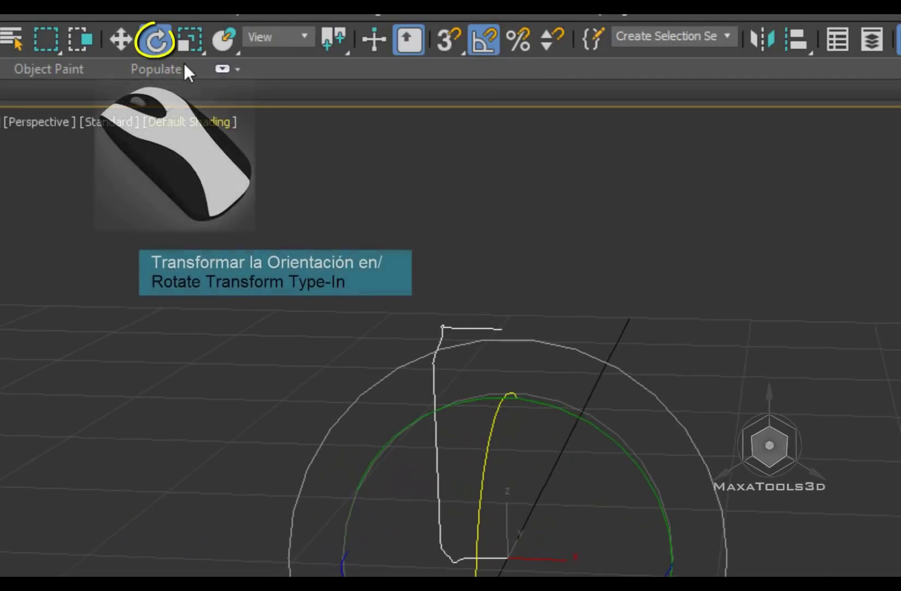
right_click(156, 39)
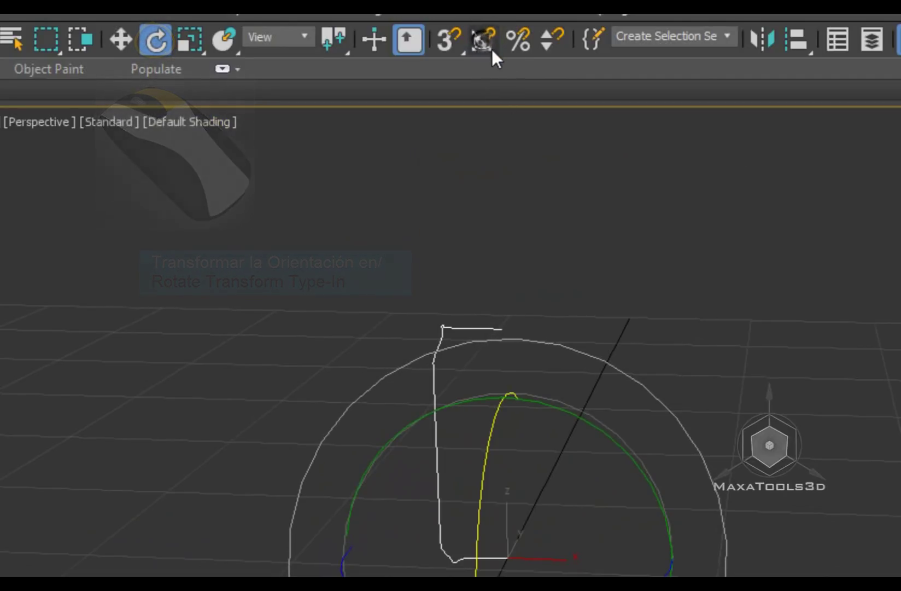
key("a")
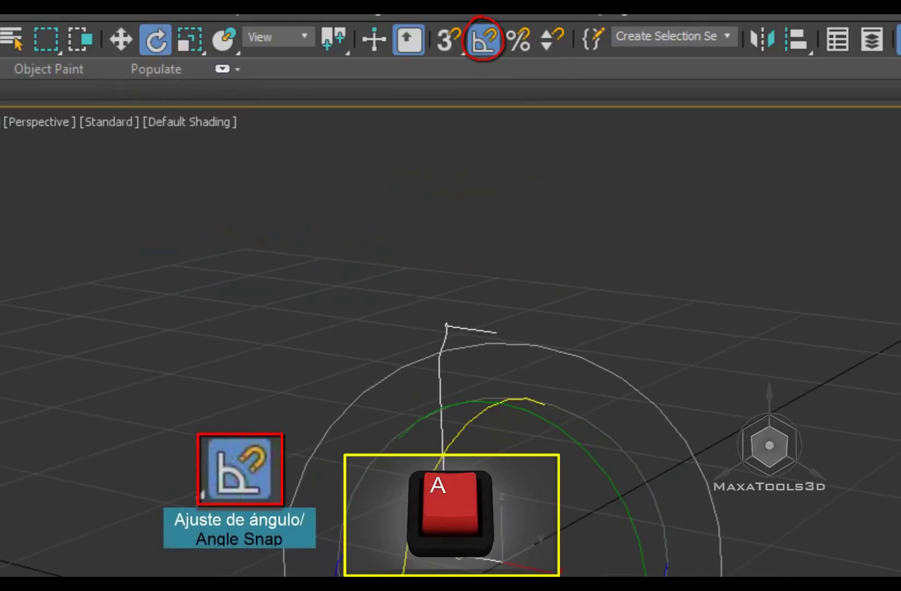
key("x")
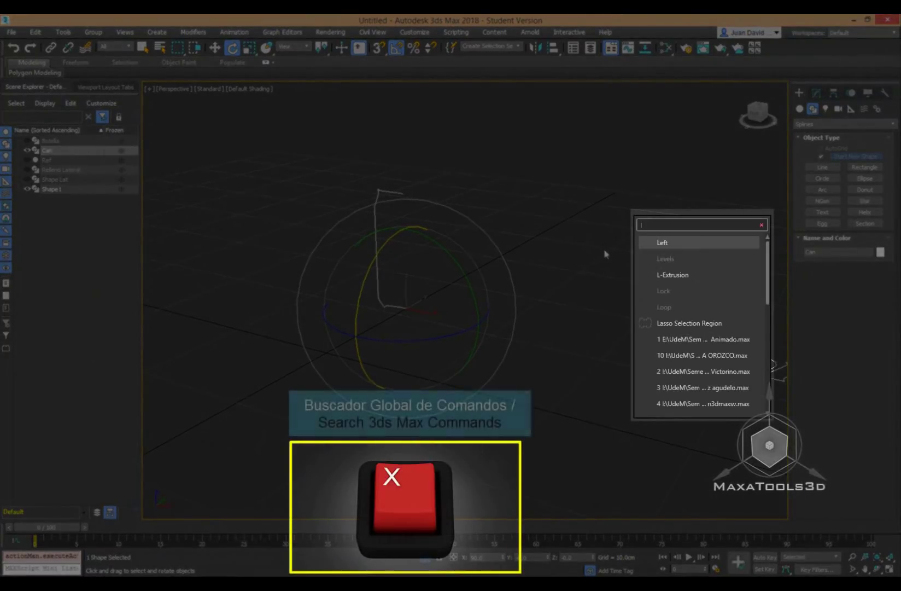
- Apply a Lathe modifier to the Can profile and align it to Min after trying Center
type("lath")
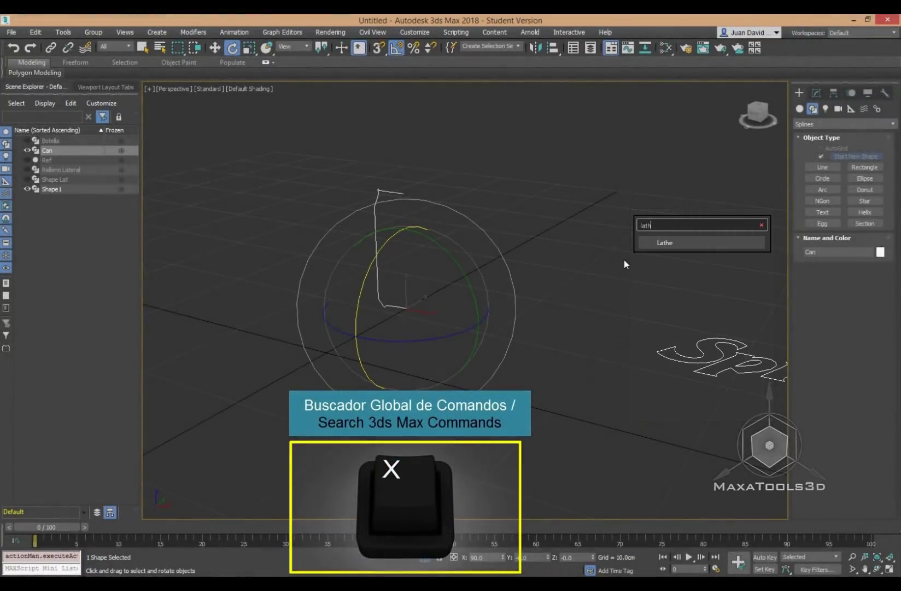
left_click(668, 241)
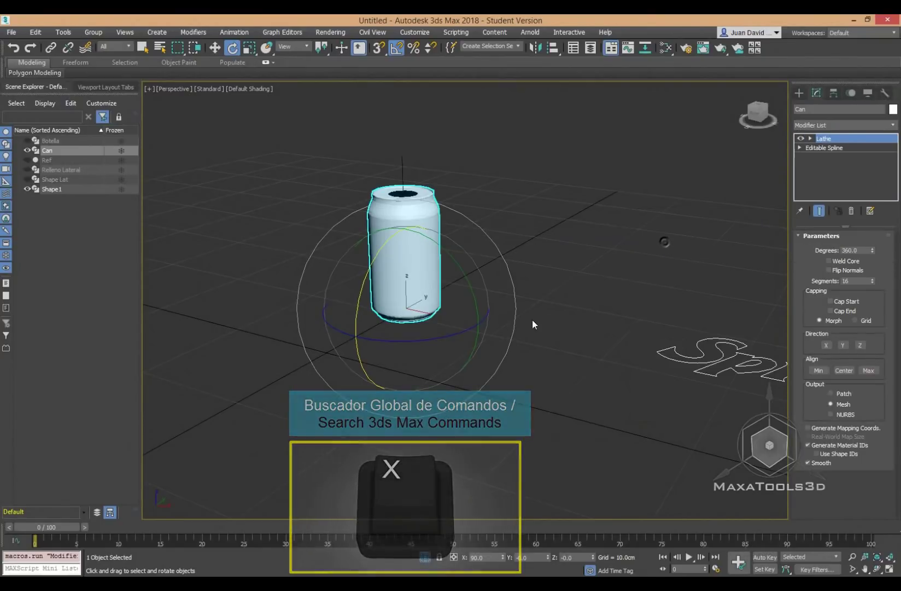
mouse_move(475, 291)
middle_mouse_down("alt")
mouse_move(554, 307)
mouse_move(467, 253)
mouse_move(499, 238)
mouse_move(432, 231)
mouse_move(531, 228)
middle_mouse_up("alt")
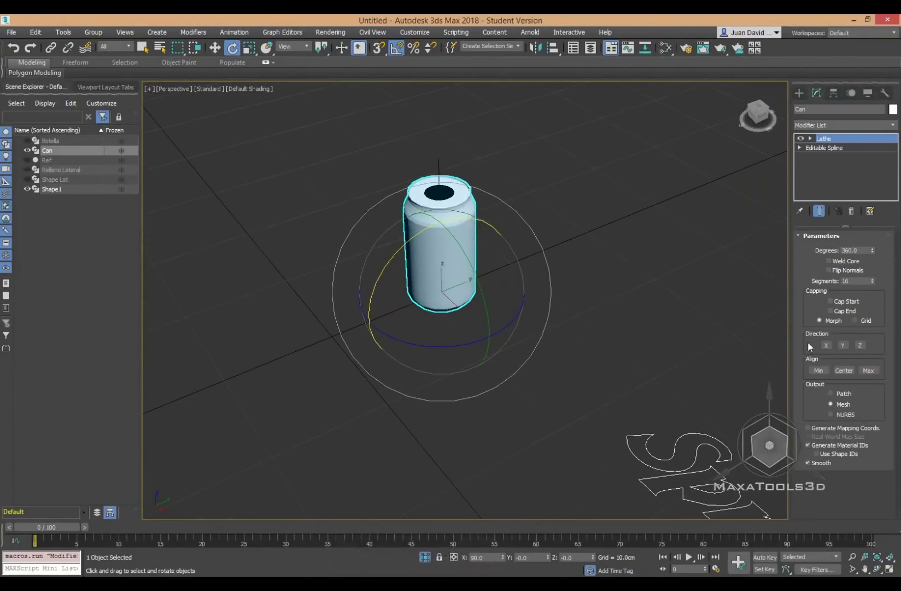
left_click(842, 372)
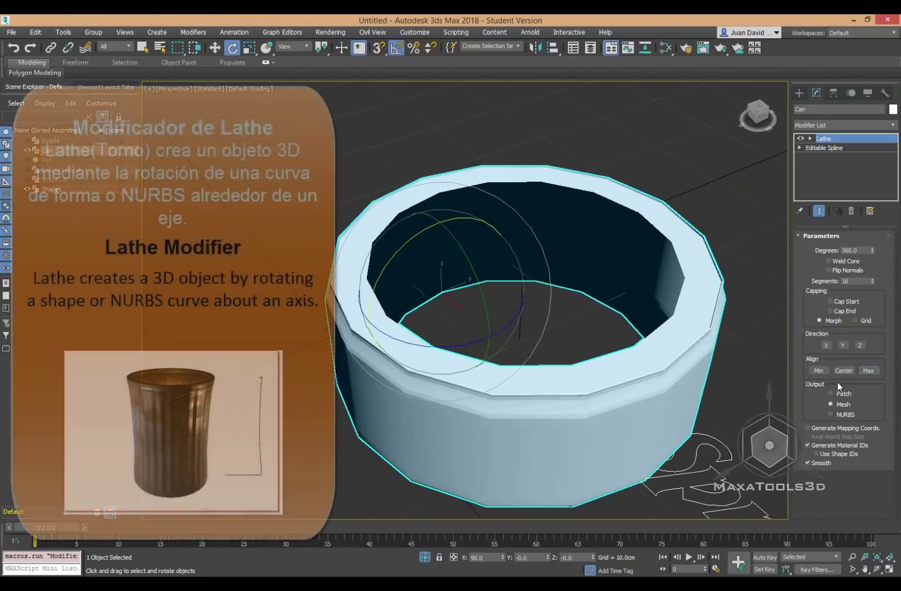
left_click(819, 371)
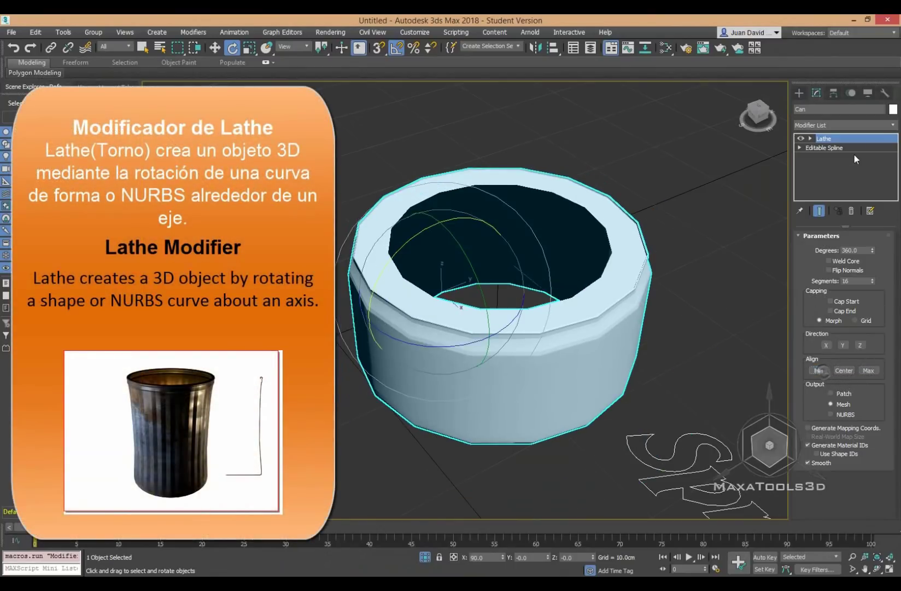
mouse_move(614, 392)
middle_mouse_down("alt")
mouse_move(383, 346)
mouse_move(413, 291)
mouse_move(426, 356)
mouse_move(426, 284)
middle_mouse_up("alt")
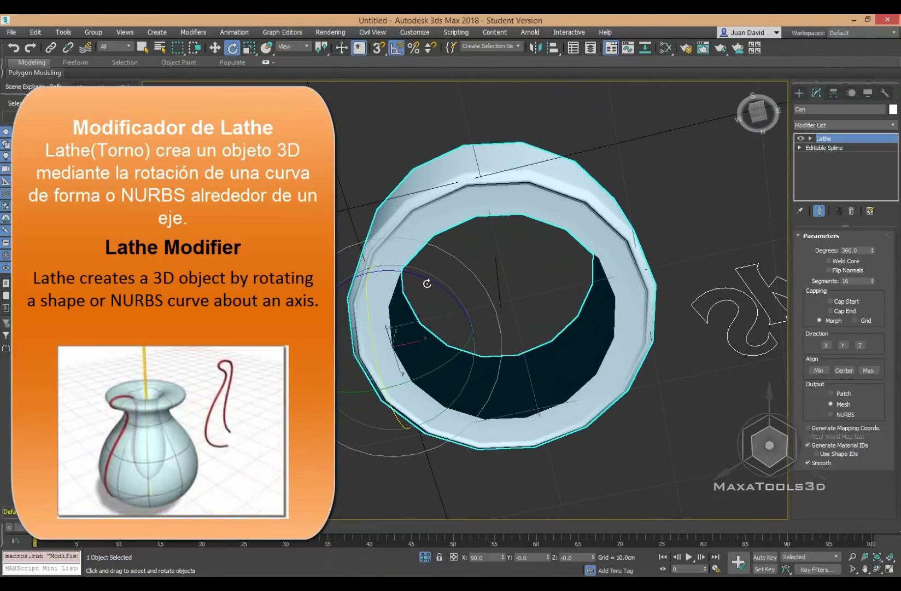
scroll(518, 264, "up", 5)
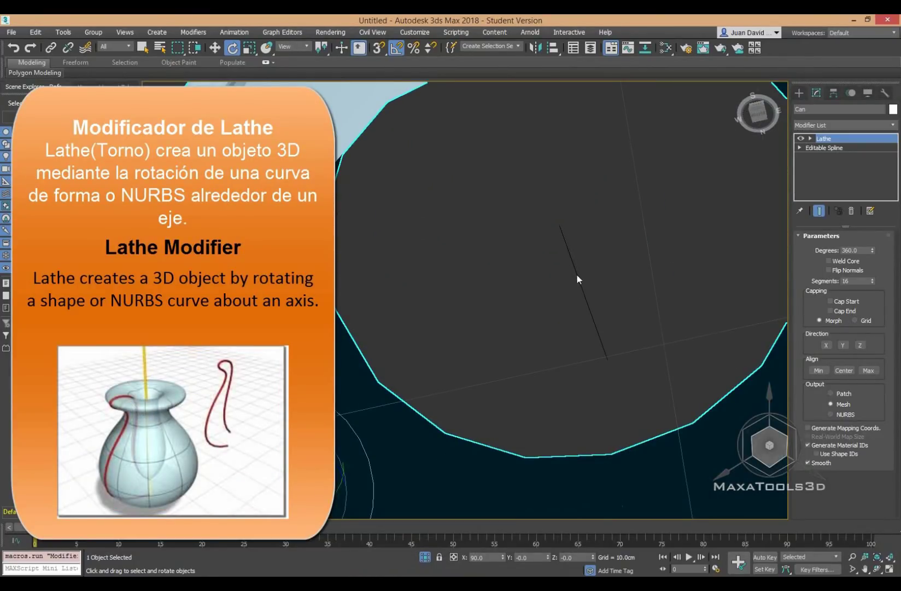
scroll(578, 293, "down", 5)
mouse_move(577, 264)
middle_mouse_down("alt")
mouse_move(548, 347)
mouse_move(577, 379)
mouse_move(615, 375)
mouse_move(555, 402)
mouse_move(566, 434)
mouse_move(586, 432)
mouse_move(540, 341)
middle_mouse_up("alt")
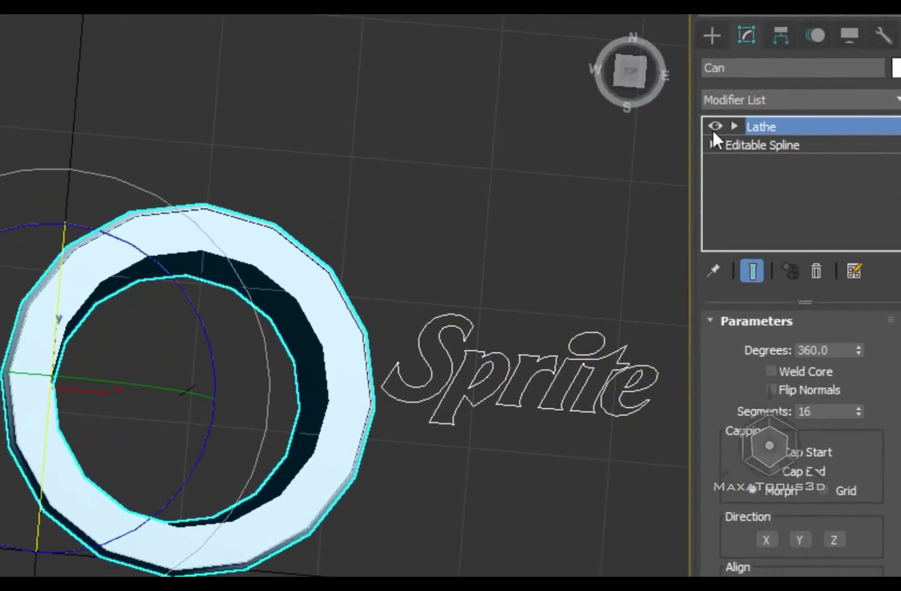
- Move the Lathe modifier's Axis along X so the ring closes into a can
left_click(800, 139)
left_click(710, 128)
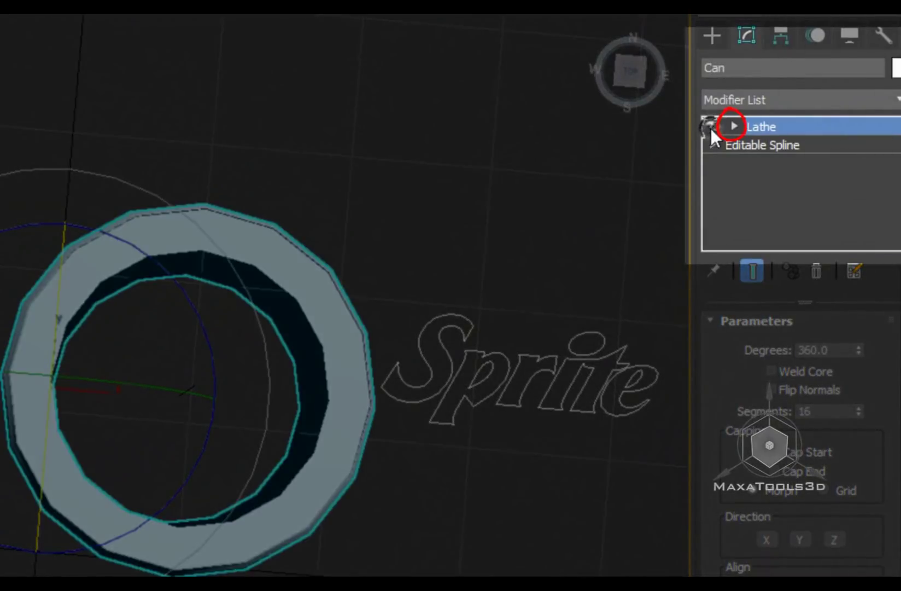
left_click(734, 126)
left_click(766, 145)
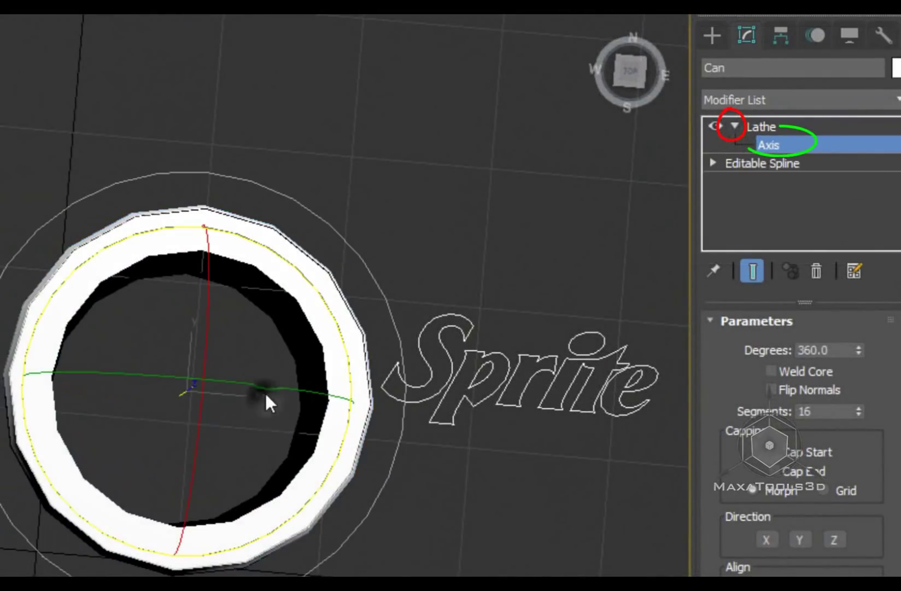
right_click(265, 391)
left_click(325, 421)
left_click_drag(308, 404, 178, 417)
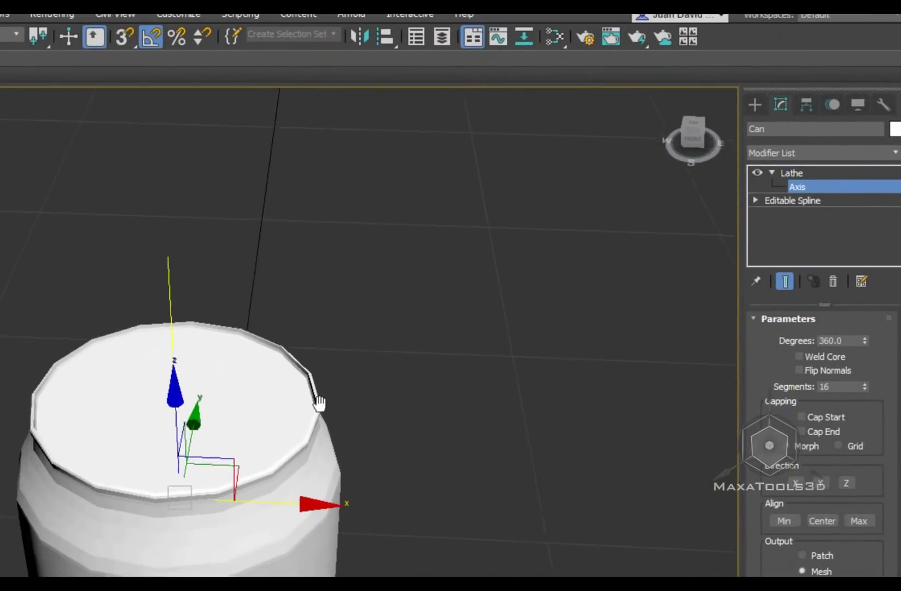
middle_click_drag(319, 403, 341, 394)
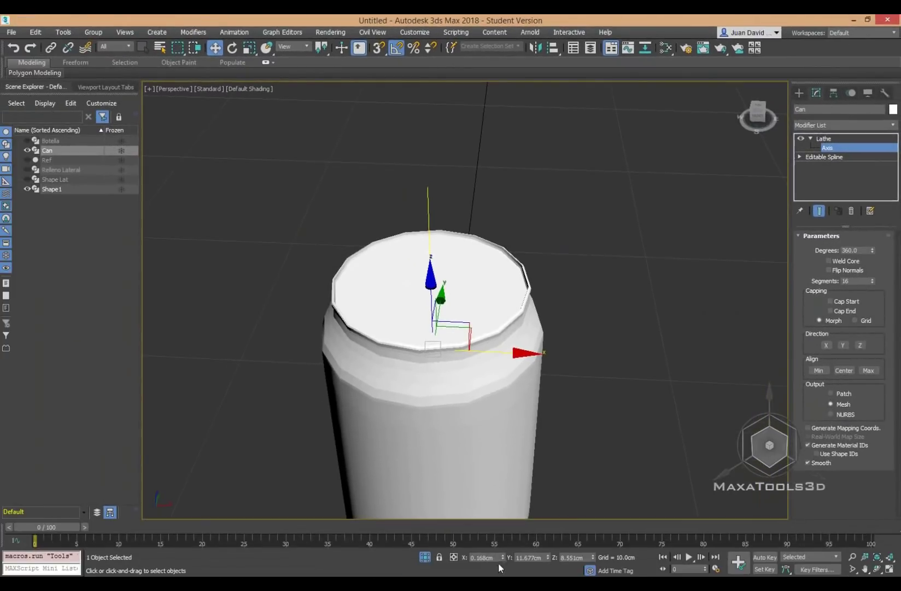
- Enable Weld Core, set Segments to 44, return to Lathe level, and turn isolation off
scroll(536, 330, "down", 3)
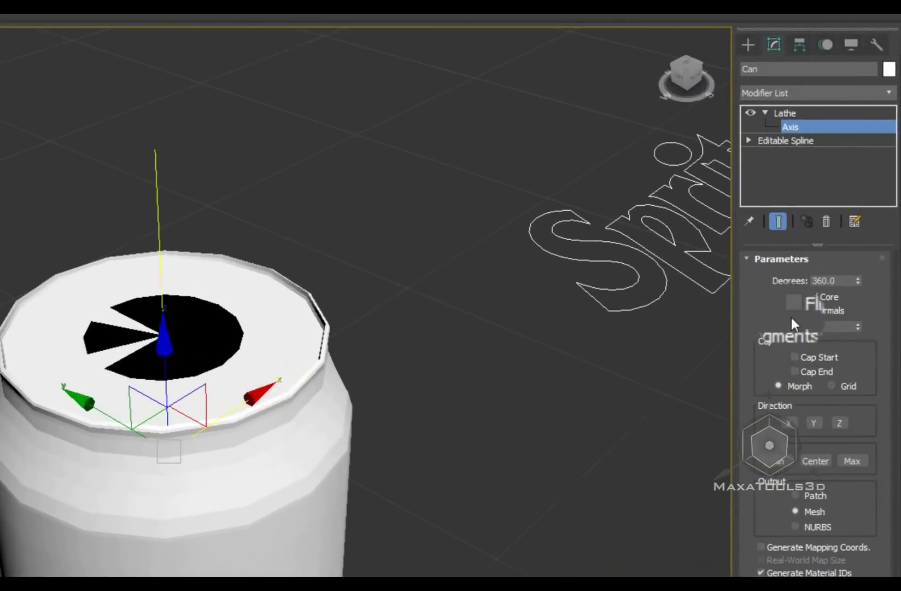
left_click(794, 298)
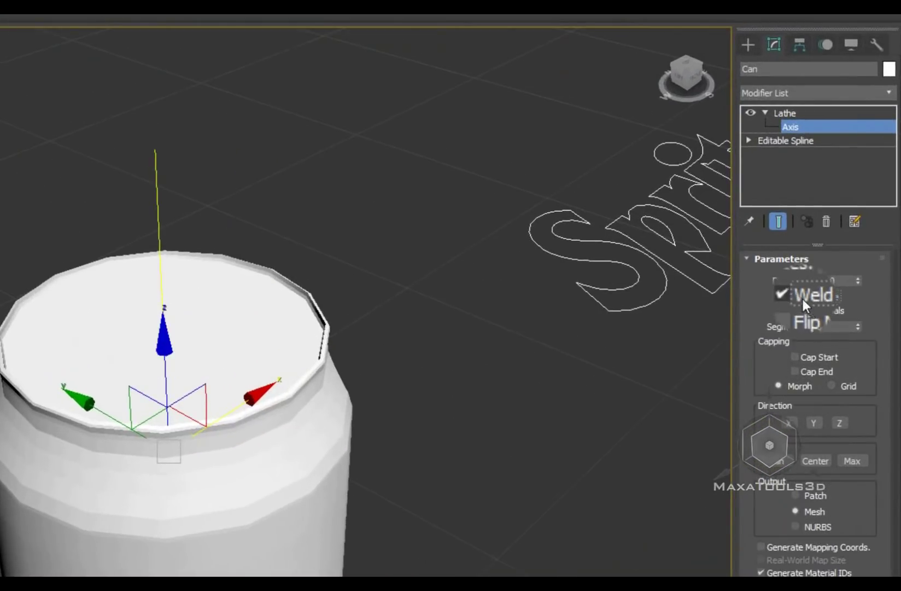
scroll(447, 328, "down", 5)
mouse_move(447, 328)
middle_mouse_down("alt")
mouse_move(416, 350)
mouse_move(390, 303)
middle_mouse_up("alt")
scroll(376, 365, "up", 10)
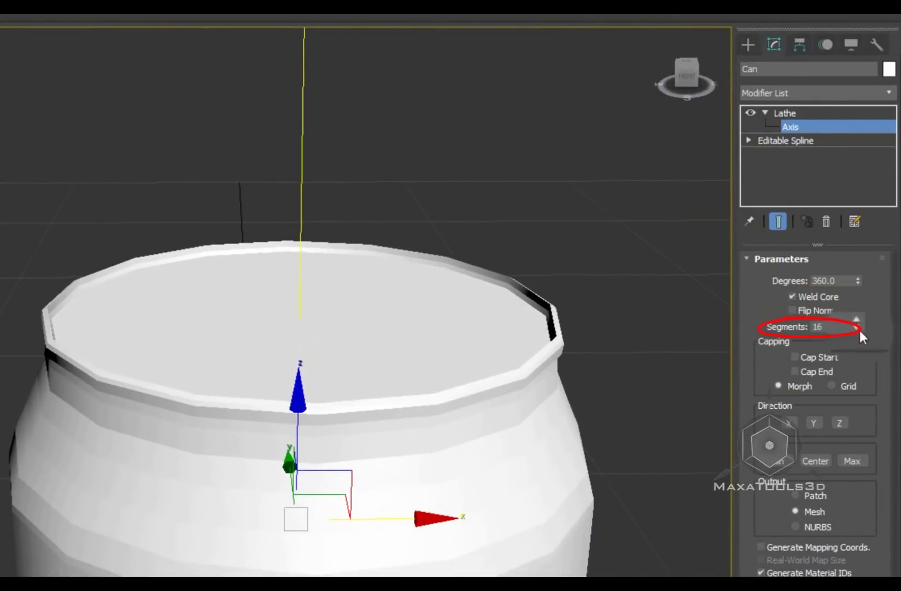
left_click_drag(858, 328, 853, 313)
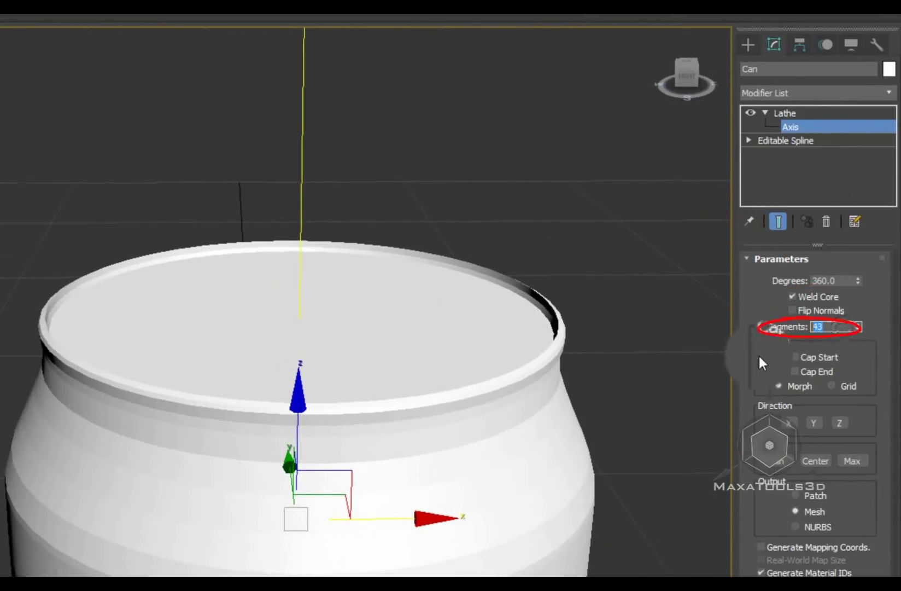
middle_click_drag(556, 223, 486, 129)
left_click(826, 113)
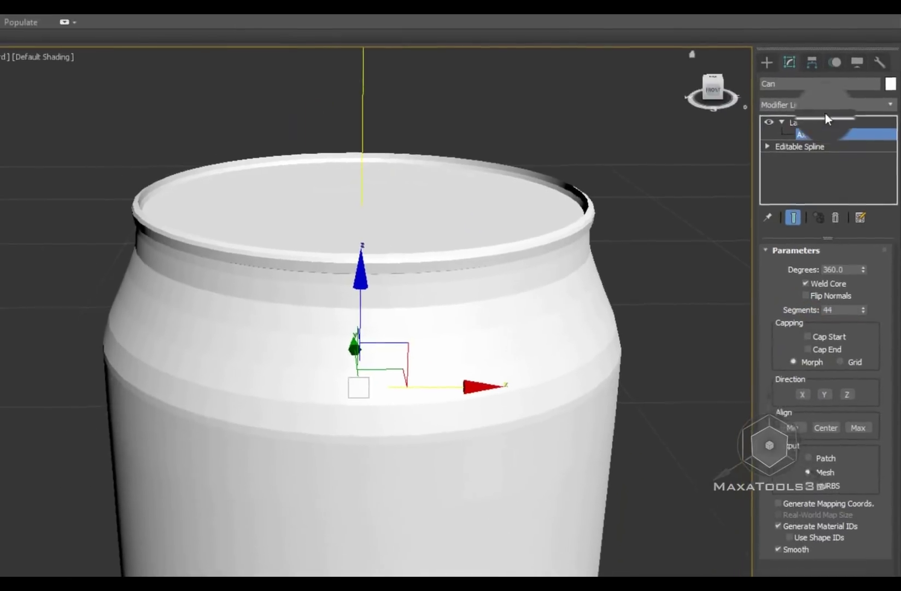
scroll(582, 276, "down", 5)
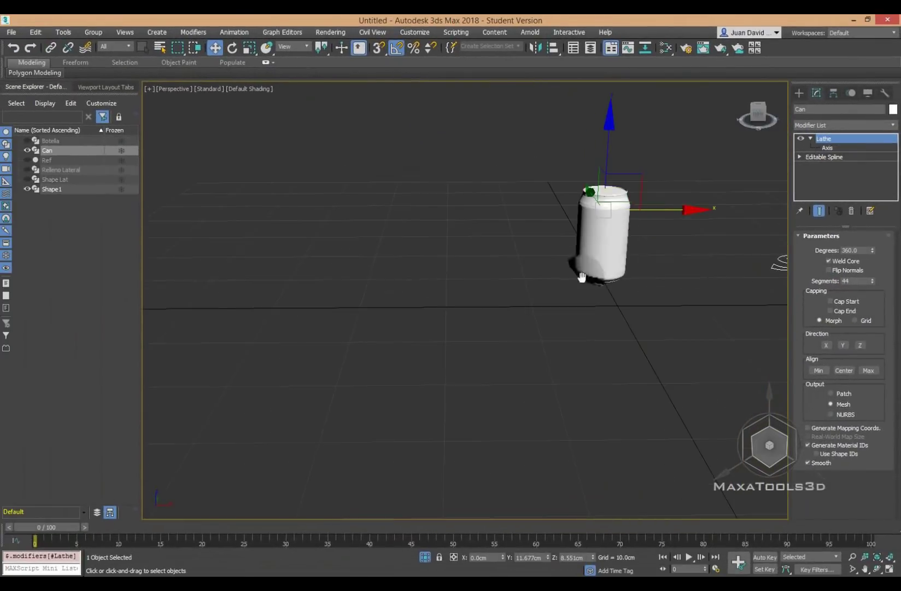
middle_click_drag(581, 277, 509, 338)
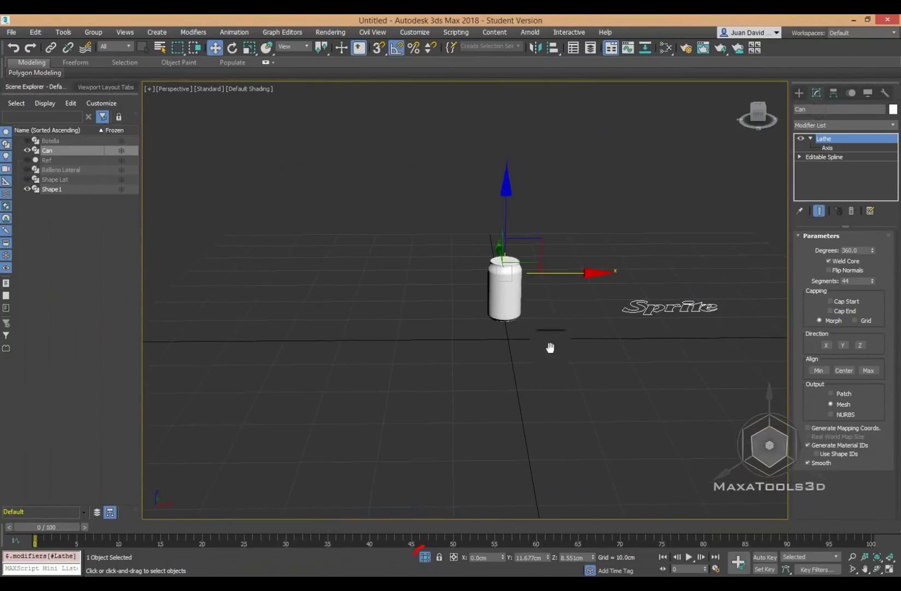
scroll(550, 347, "down", 5)
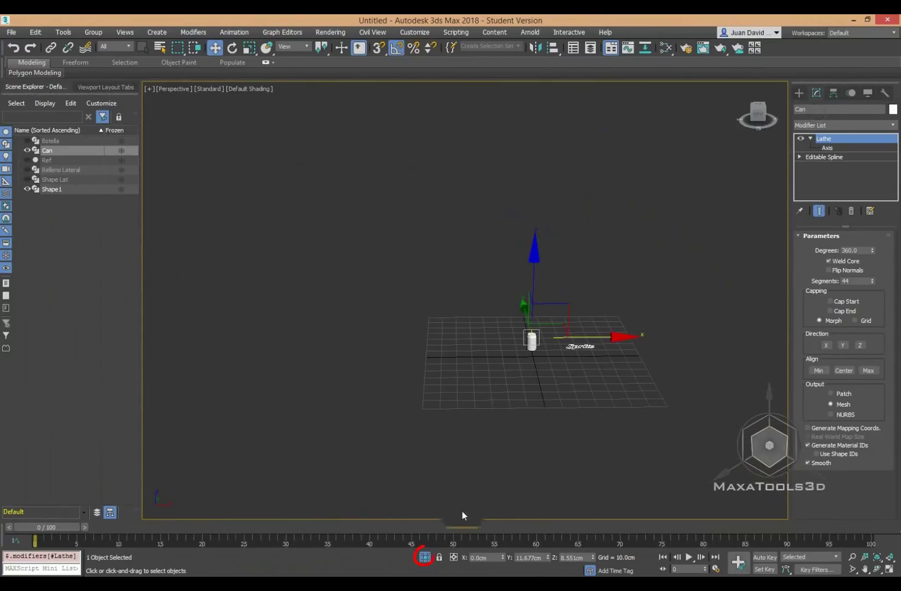
left_click(424, 557)
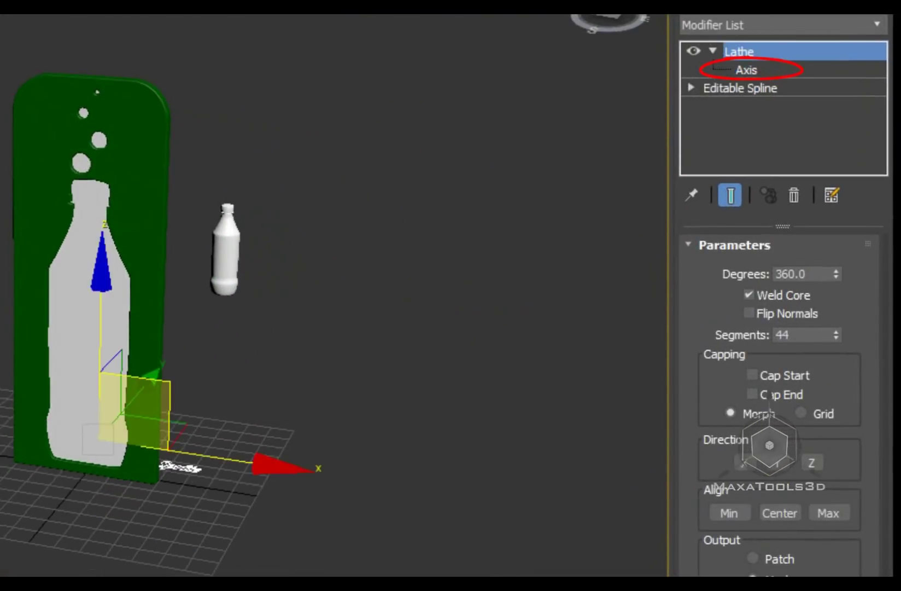
- Move the Can beside the bottle with Y zeroed, then select Botella and view the panel cutout
left_click(422, 404)
middle_click_drag(140, 498, 65, 437, "alt")
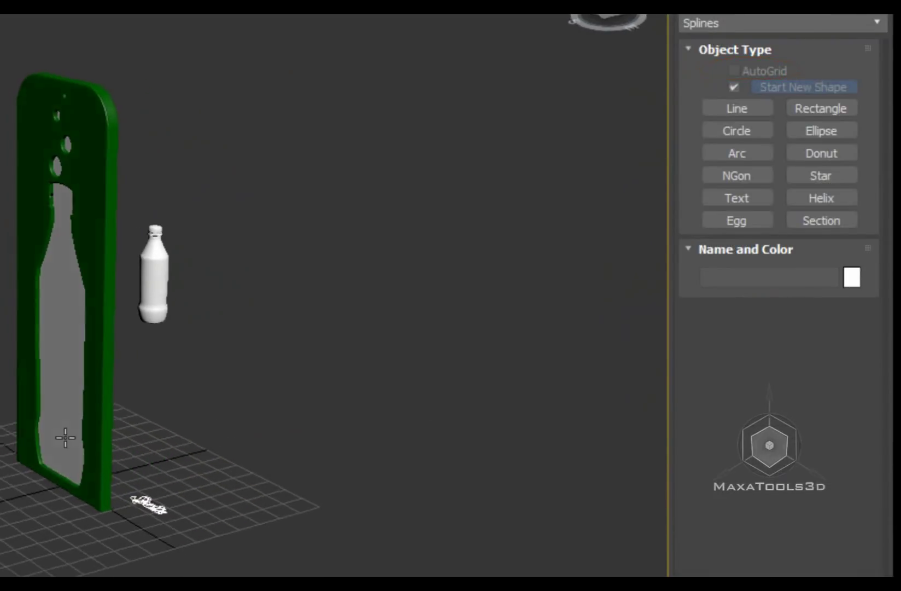
left_click(80, 472)
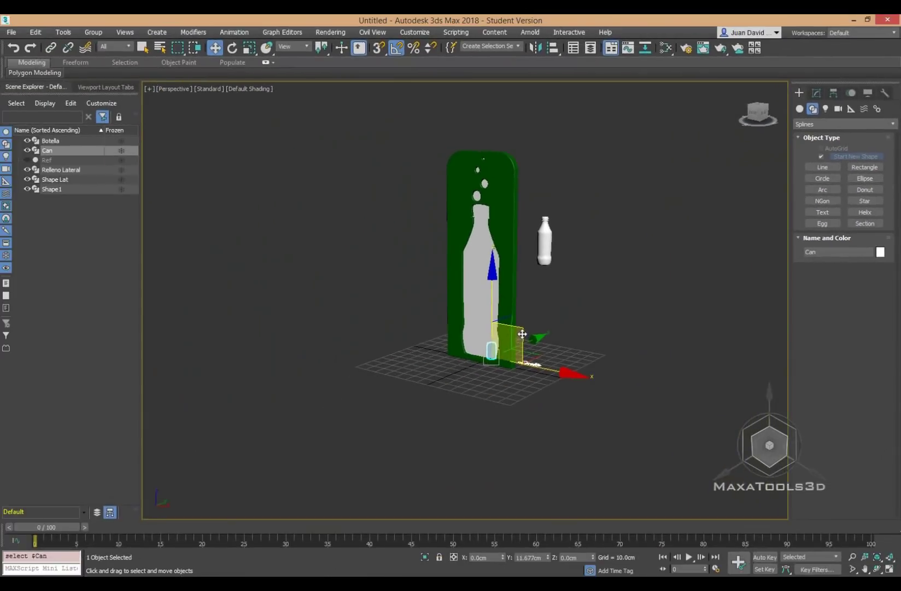
left_click_drag(522, 334, 589, 236)
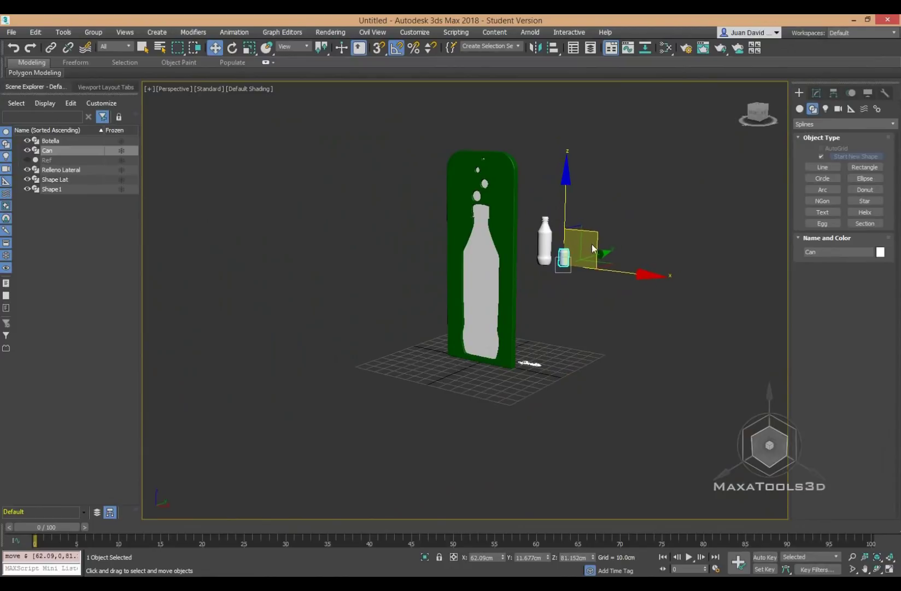
scroll(592, 248, "up", 3)
middle_click_drag(558, 279, 551, 313, "alt")
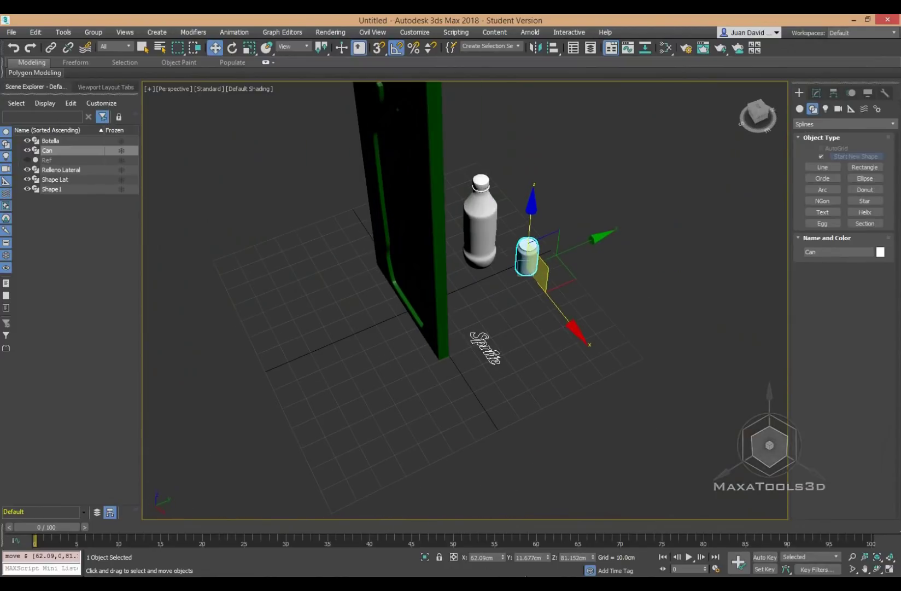
right_click(543, 557)
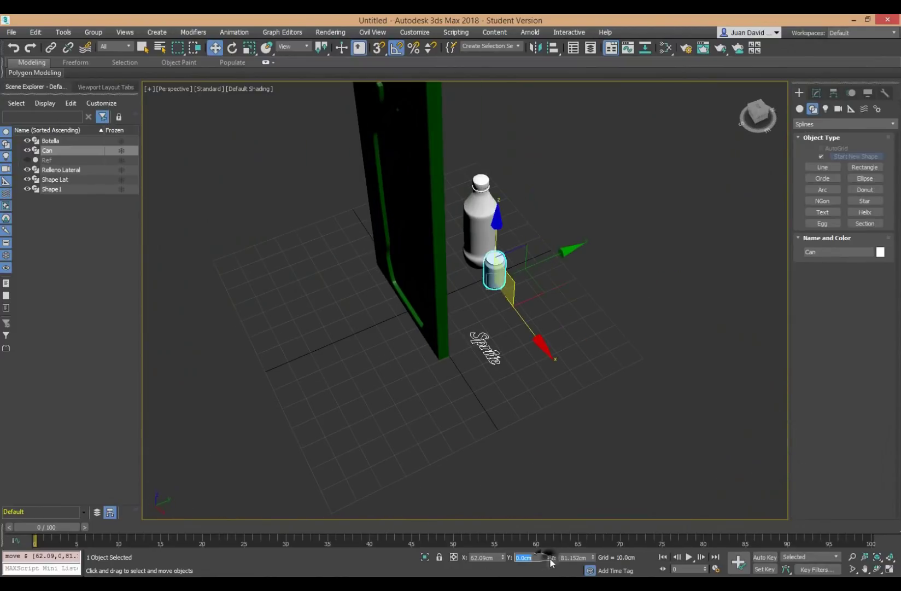
left_click(487, 239)
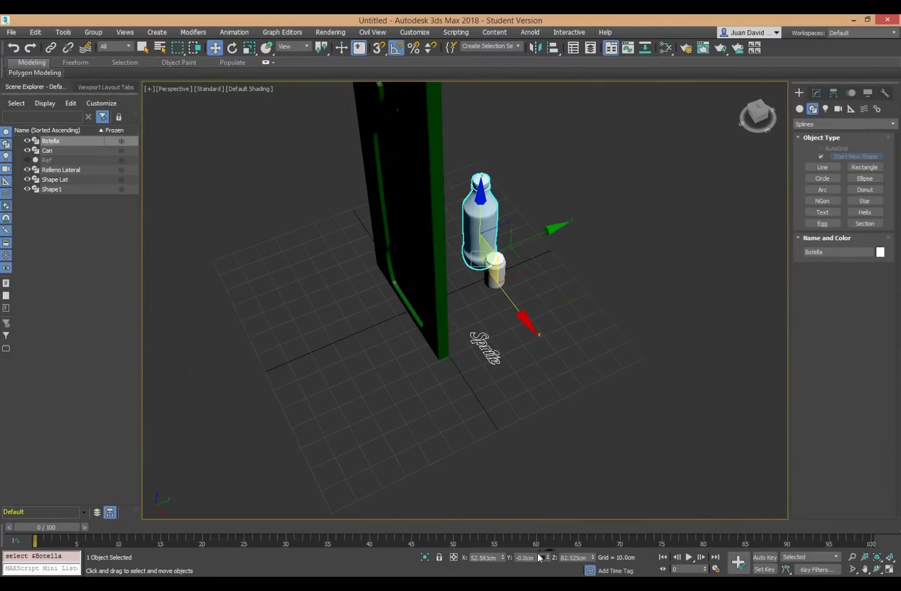
middle_click_drag(438, 328, 492, 332, "alt")
- Isolate Shape1 and inspect the Sprite letters' faceted curves close-up in Top view
left_click(459, 421)
middle_click_drag(475, 427, 493, 375)
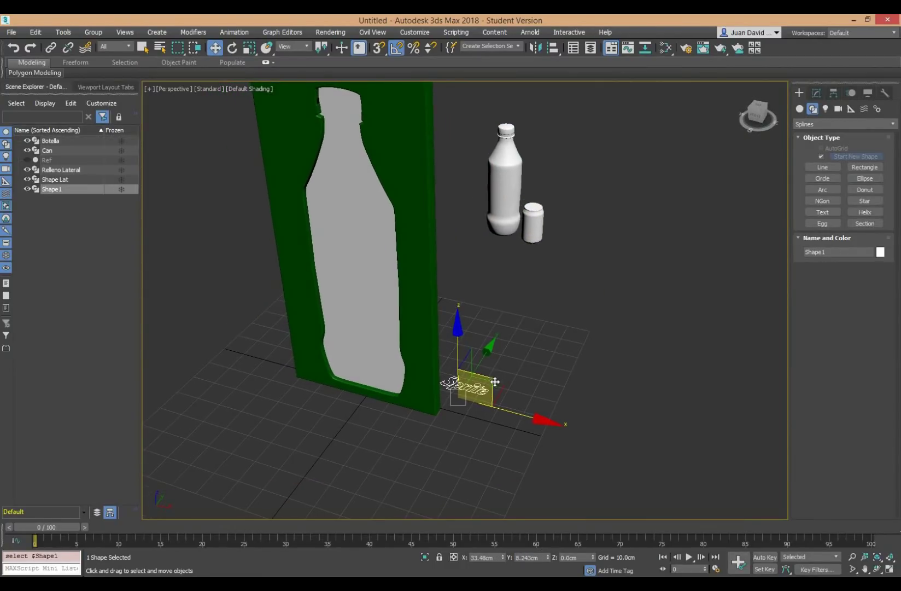
key("alt+q")
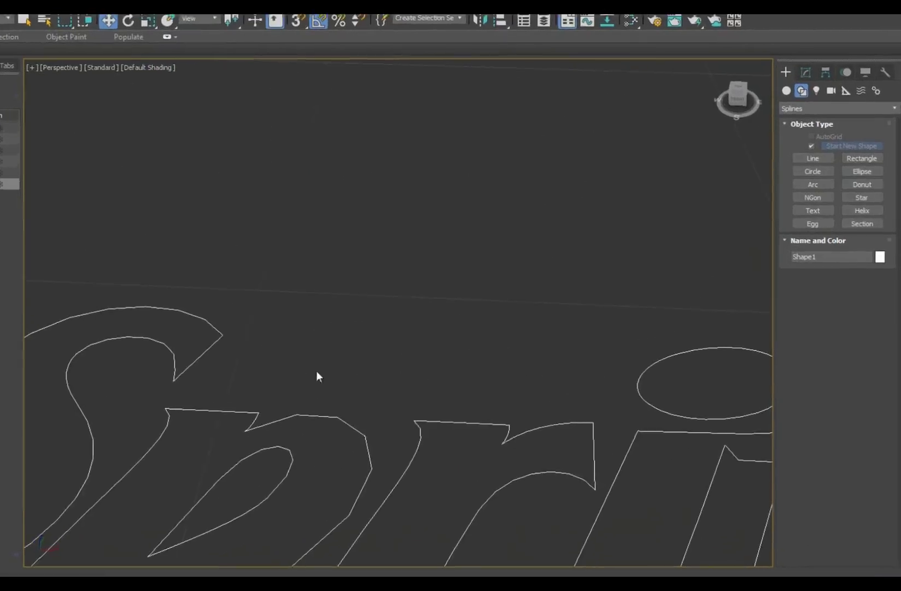
key("t")
middle_click_drag(217, 387, 278, 385)
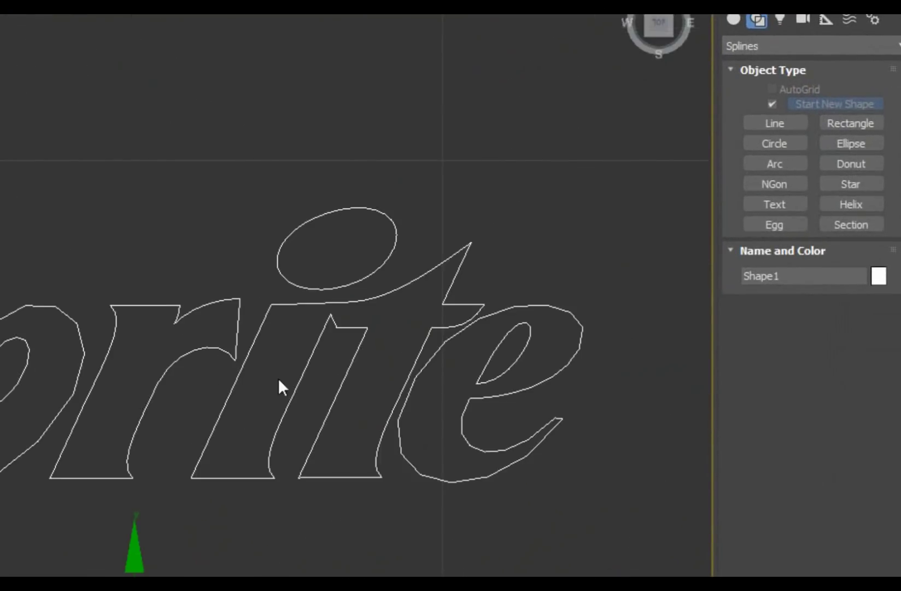
scroll(480, 272, "up", 5)
middle_click_drag(549, 362, 321, 360)
scroll(322, 360, "up", 4)
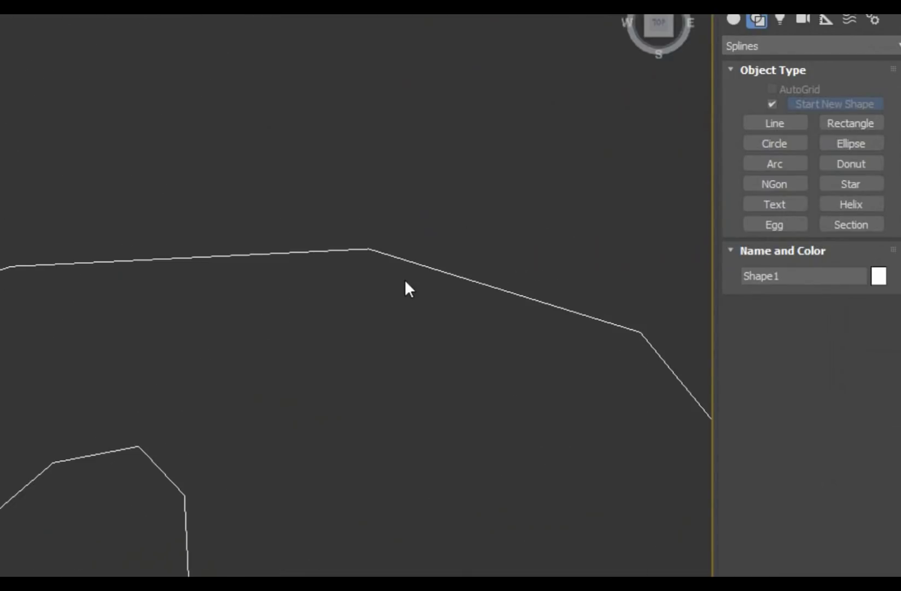
scroll(365, 292, "down", 3)
middle_click_drag(366, 293, 218, 210)
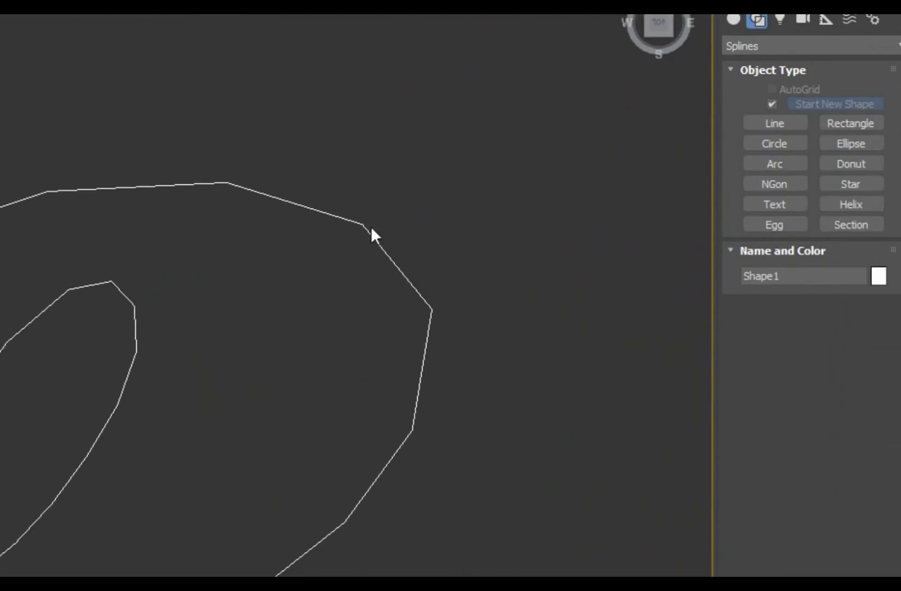
scroll(409, 421, "down", 2)
scroll(407, 353, "down", 3)
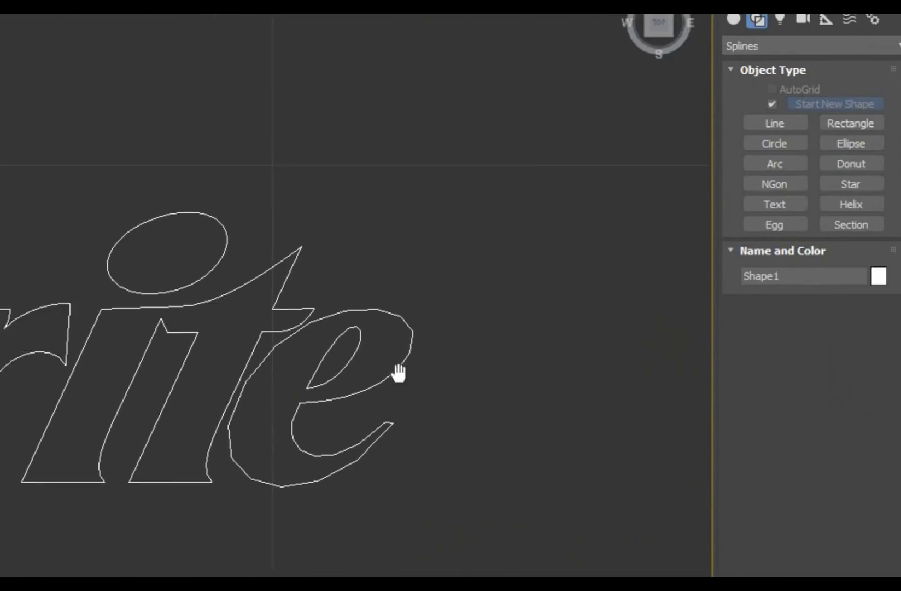
scroll(397, 370, "down", 2)
scroll(382, 329, "down", 1)
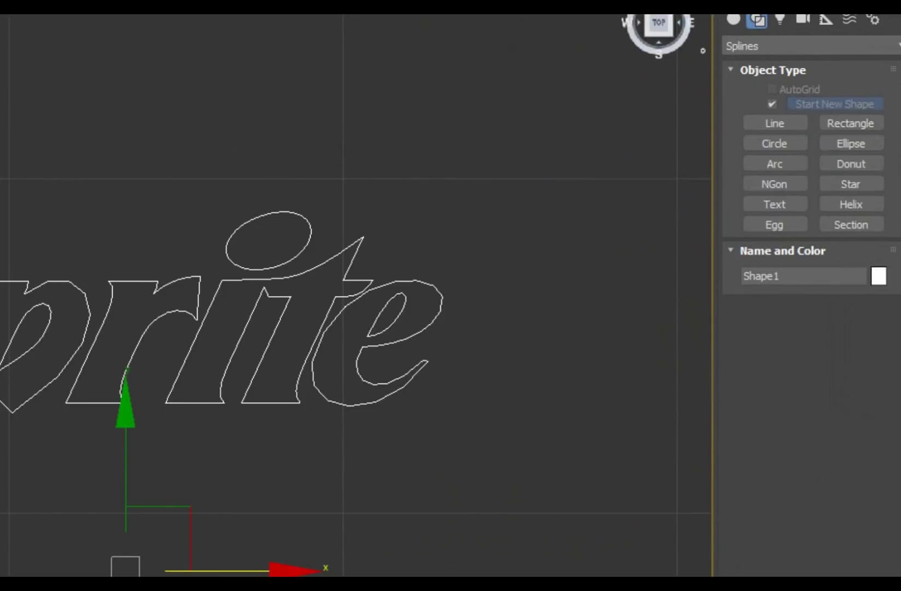
- Turn on Adaptive interpolation for Shape1, comparing on and off, so the letter curves are smooth
left_click(404, 138)
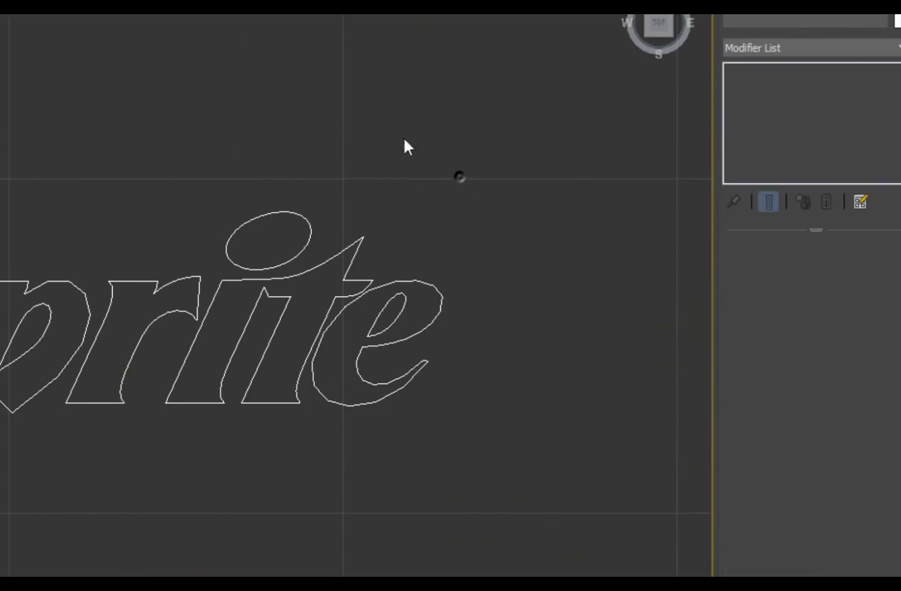
left_click_drag(403, 104, 405, 103)
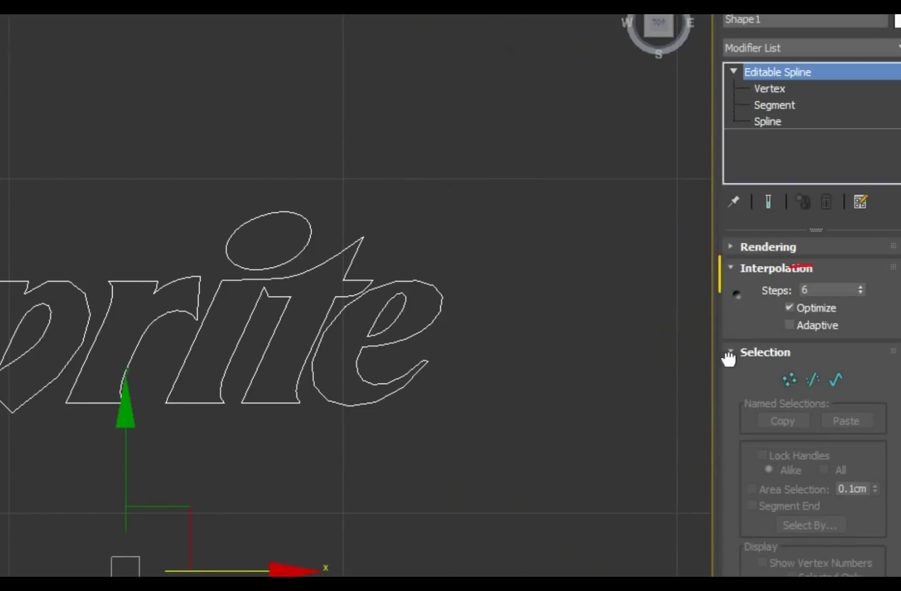
scroll(776, 265, "down", 1)
left_click(803, 317)
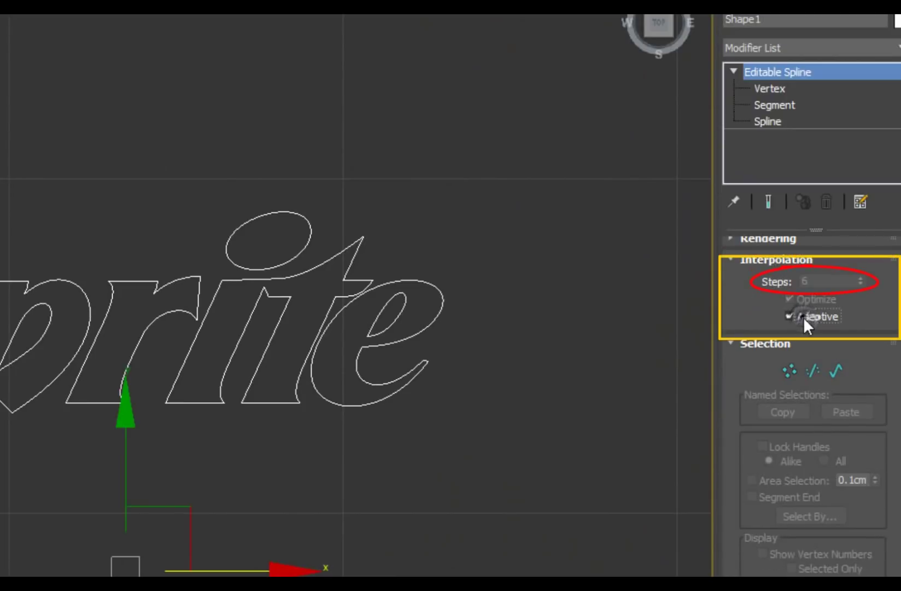
left_click(803, 317)
scroll(442, 306, "up", 5)
scroll(443, 309, "up", 5)
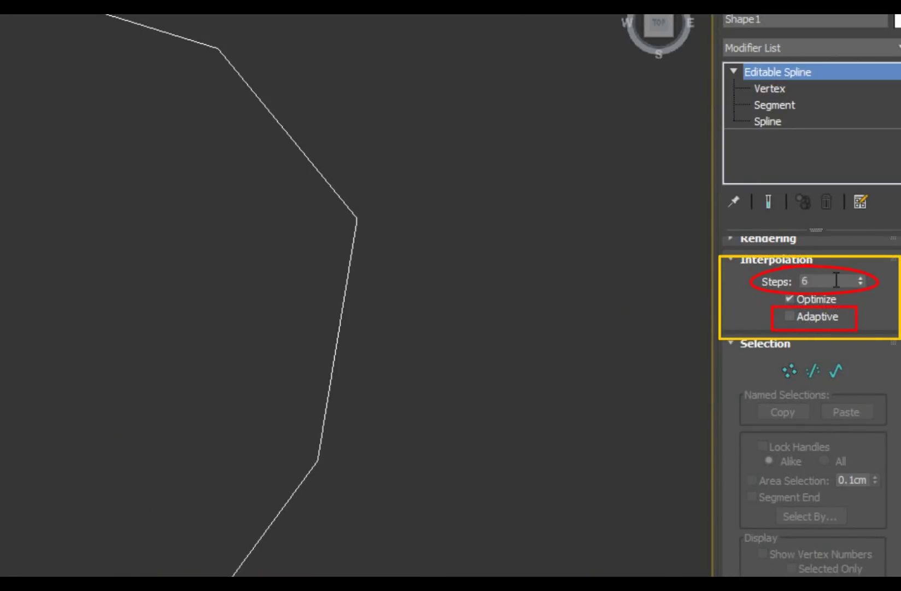
left_click(811, 315)
left_click(811, 315)
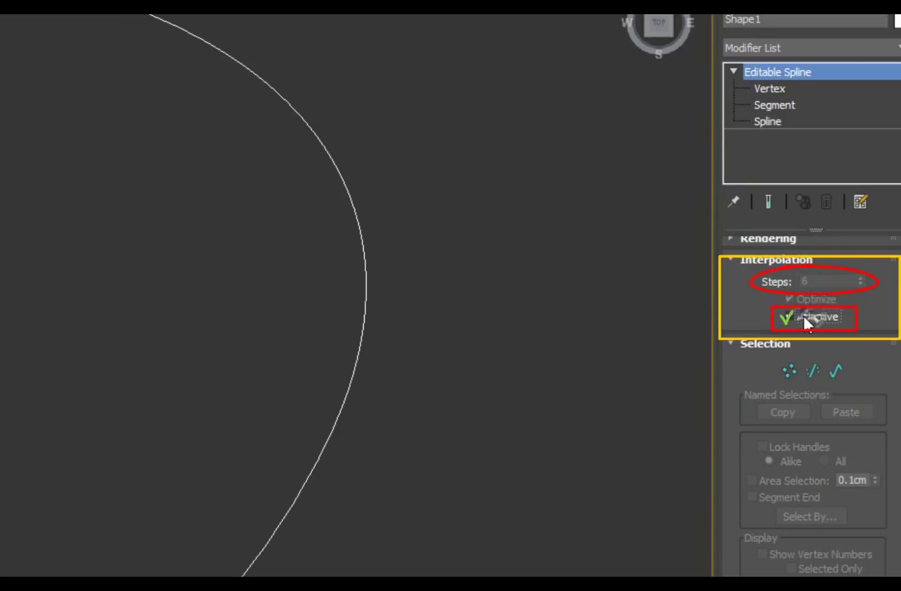
scroll(603, 311, "down", 8)
scroll(603, 311, "down", 5)
scroll(548, 376, "down", 2)
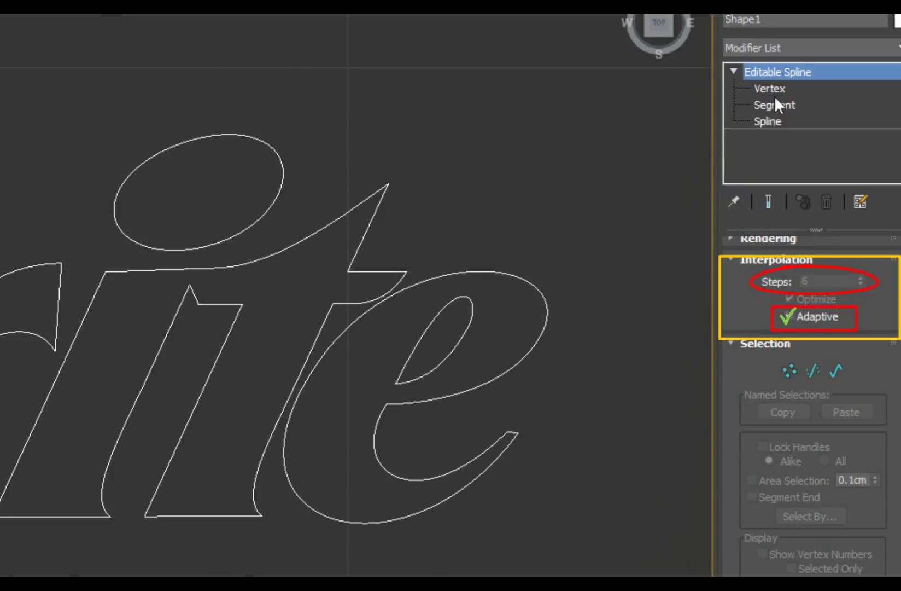
left_click(793, 49)
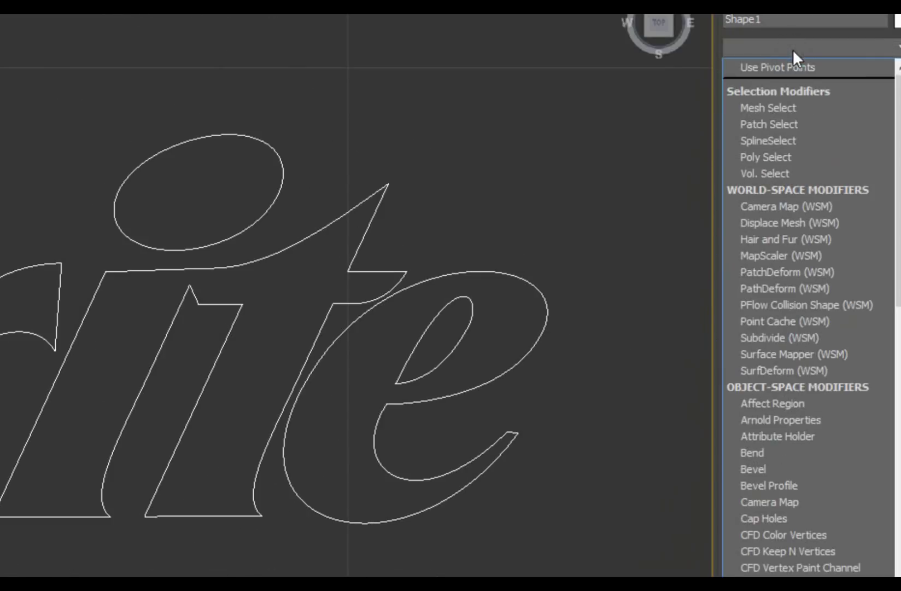
key("e")
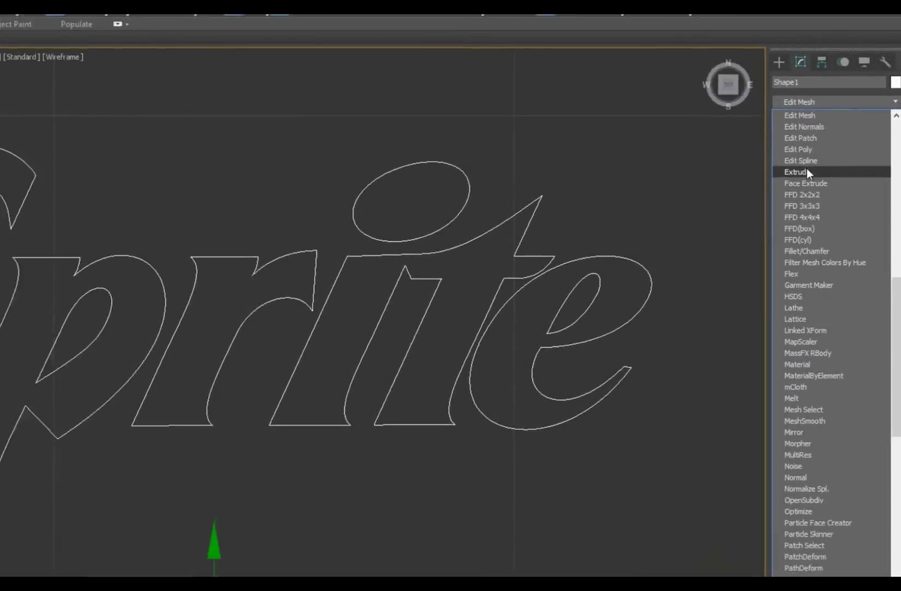
left_click(806, 169)
scroll(736, 237, "down", 3)
key("p")
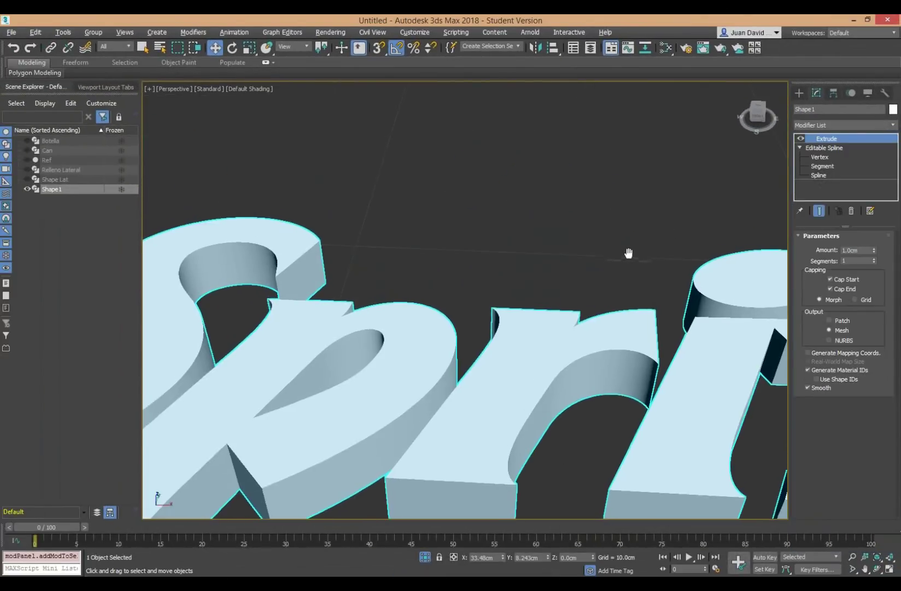
scroll(658, 279, "down", 2)
mouse_move(658, 278)
middle_mouse_down("alt")
mouse_move(560, 242)
mouse_move(485, 157)
mouse_move(616, 305)
mouse_move(531, 270)
middle_mouse_up("alt")
key("shift+z")
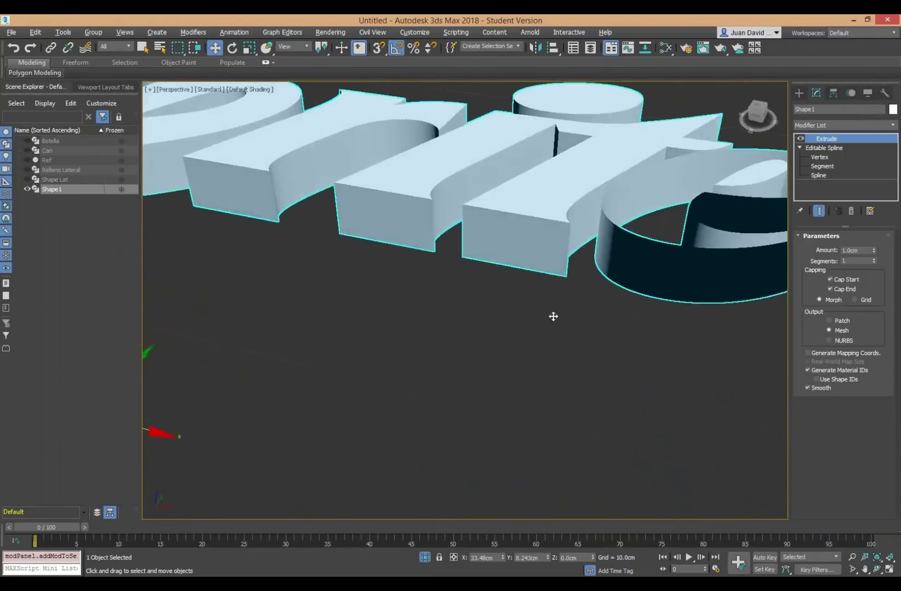
key("shift+z")
key("ctrl+z")
key("shift+z")
key("shift+z")
scroll(666, 280, "up", 2)
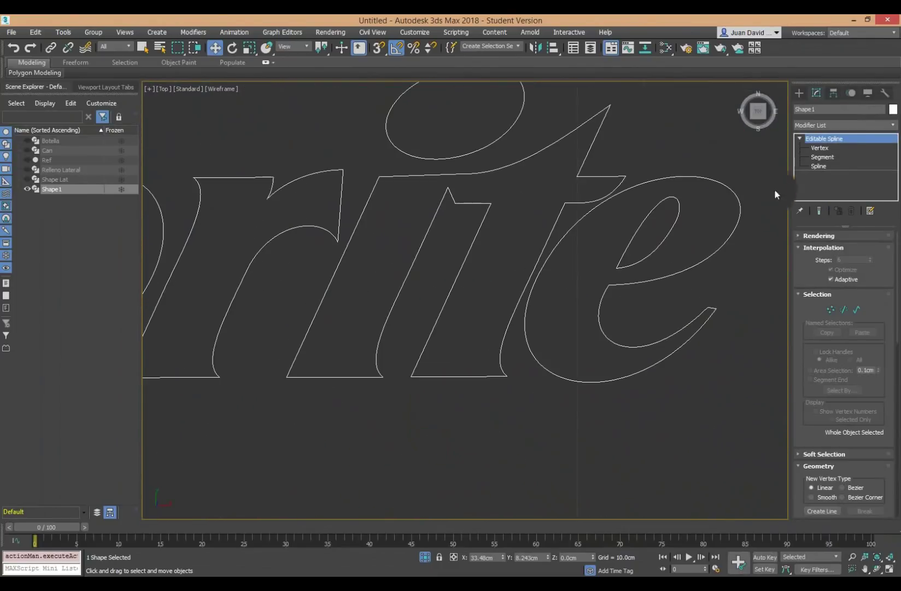
- Enter Vertex level on the Sprite spline and frame the e's end vertices
left_click(807, 151)
scroll(676, 229, "up", 2)
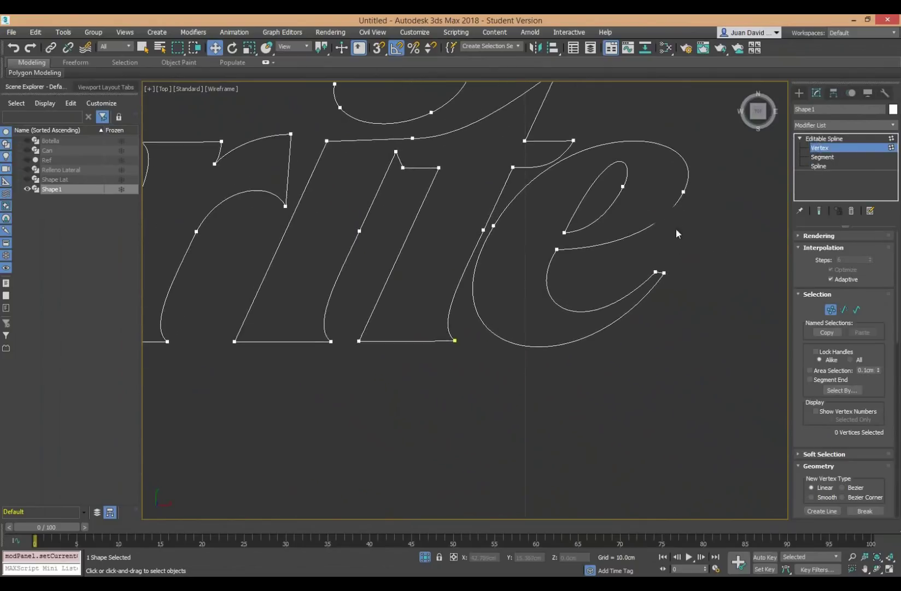
scroll(676, 229, "up", 2)
middle_click_drag(654, 285, 659, 285)
scroll(659, 284, "down", 4)
scroll(518, 231, "up", 5)
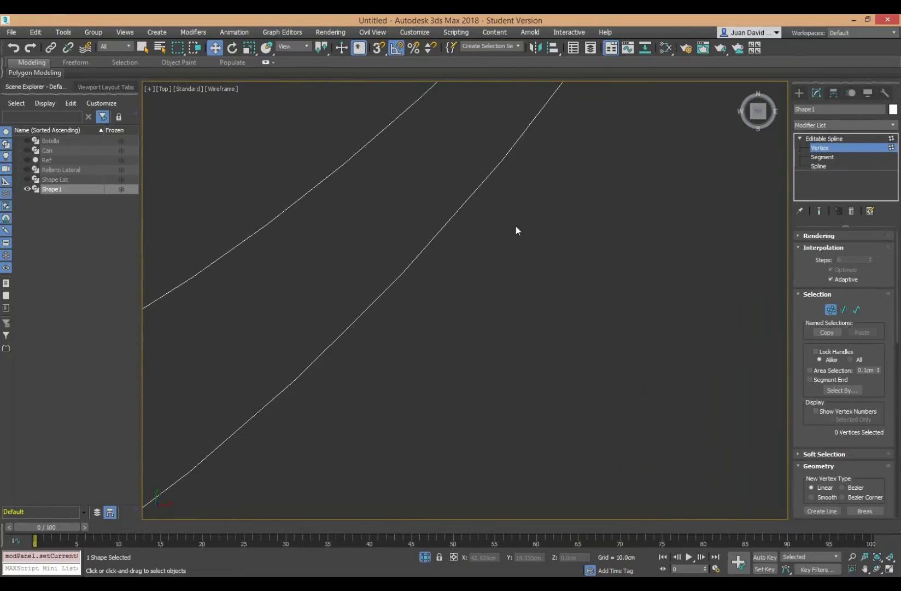
middle_click_drag(518, 231, 586, 340)
scroll(551, 208, "up", 3)
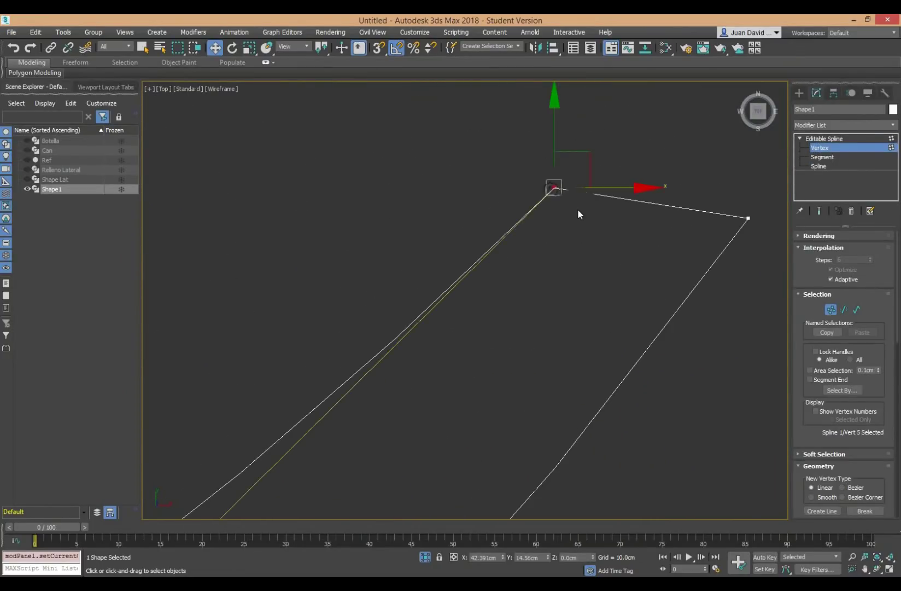
scroll(550, 227, "down", 2)
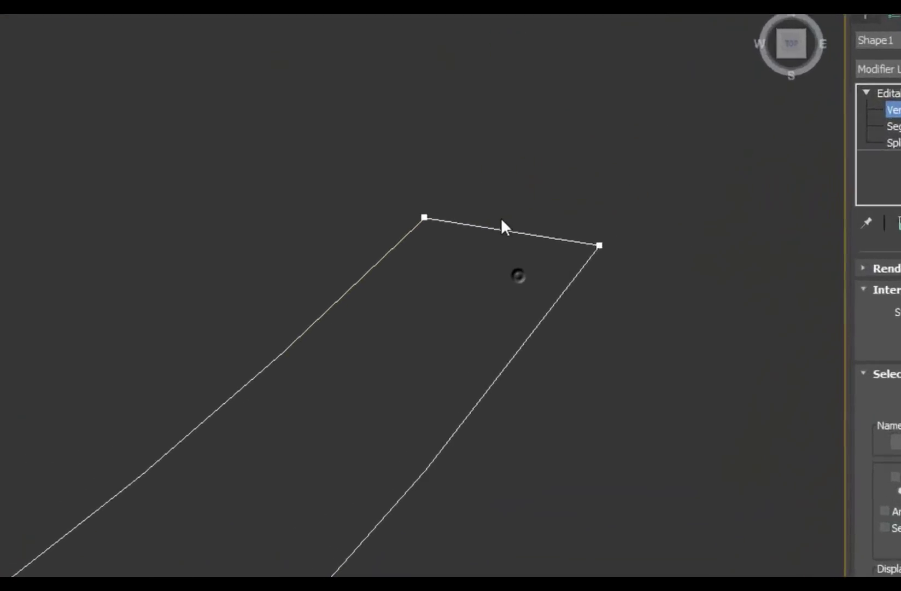
- Add a vertex along an outline segment and slide it right along the edge
right_click(397, 248)
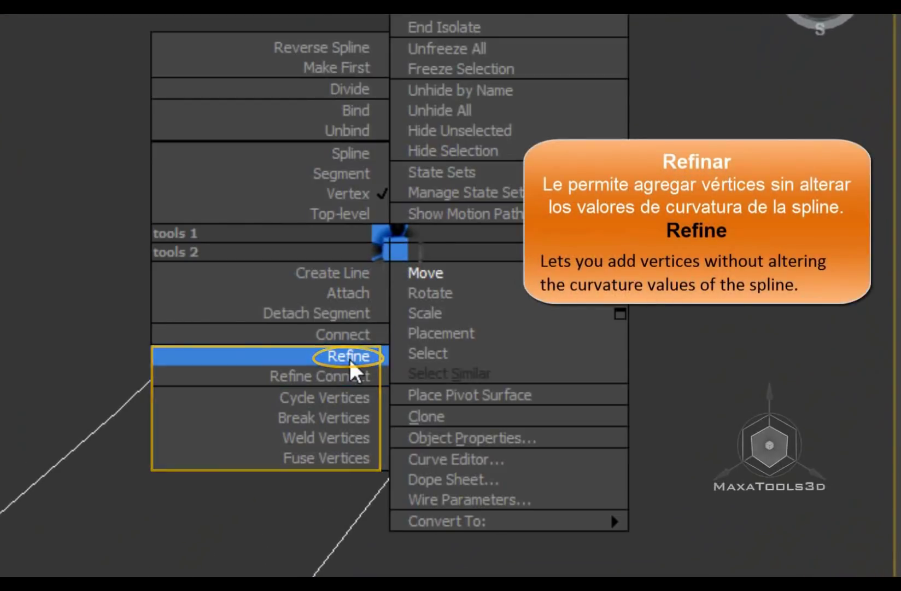
left_click(351, 358)
scroll(381, 275, "up", 3)
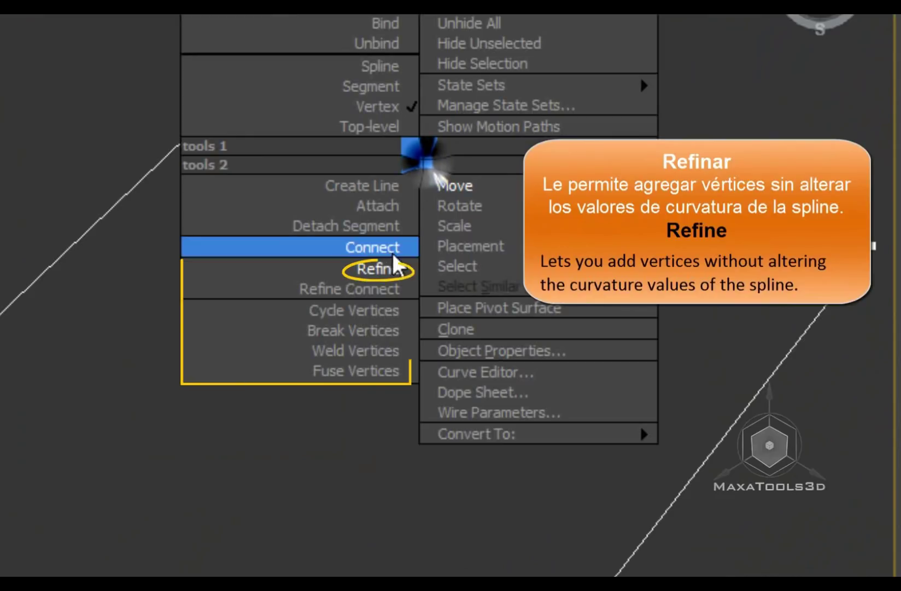
left_click(335, 445)
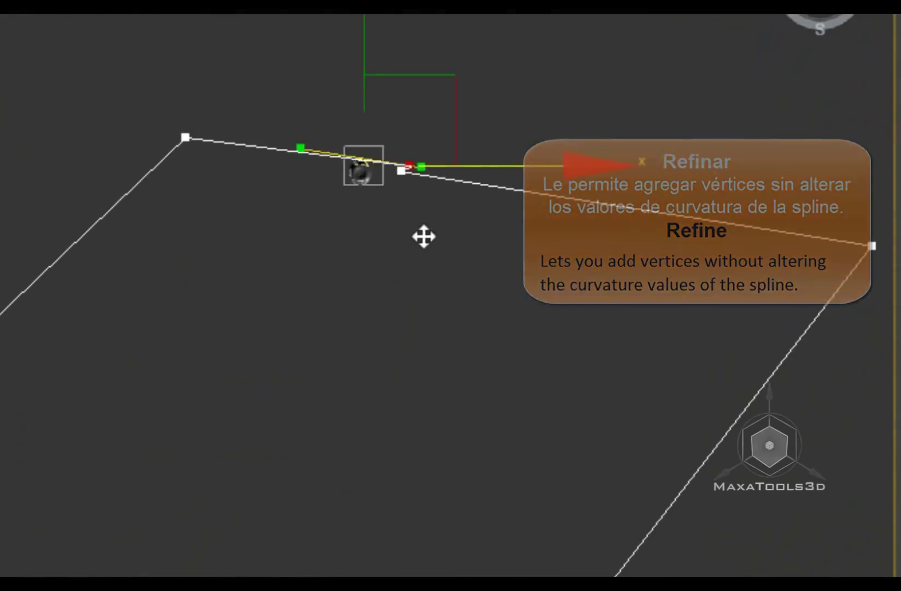
left_click_drag(360, 174, 432, 230)
left_click(429, 210)
scroll(429, 210, "up", 2)
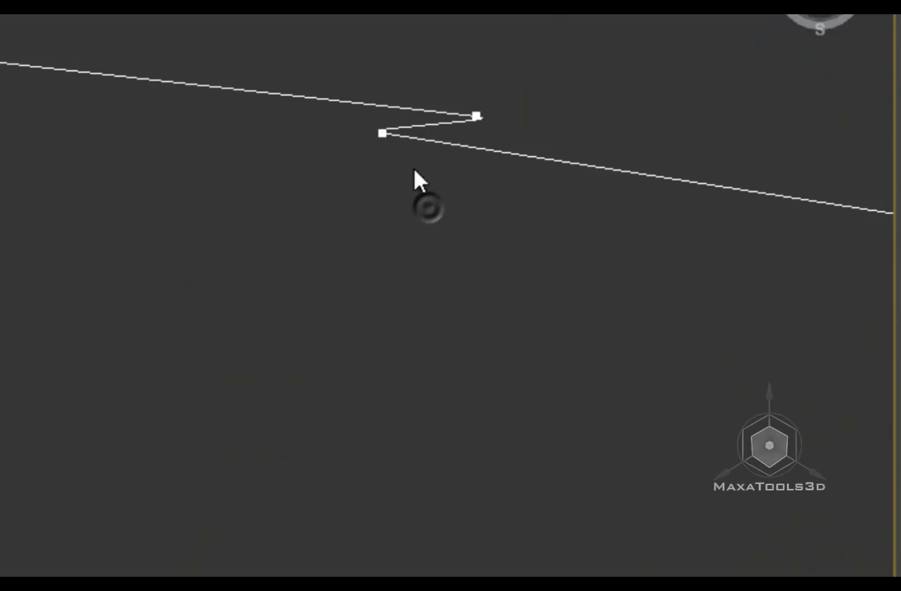
- Move two stray outline points, one up-left and one left, so the corners sit cleanly
left_click(386, 134)
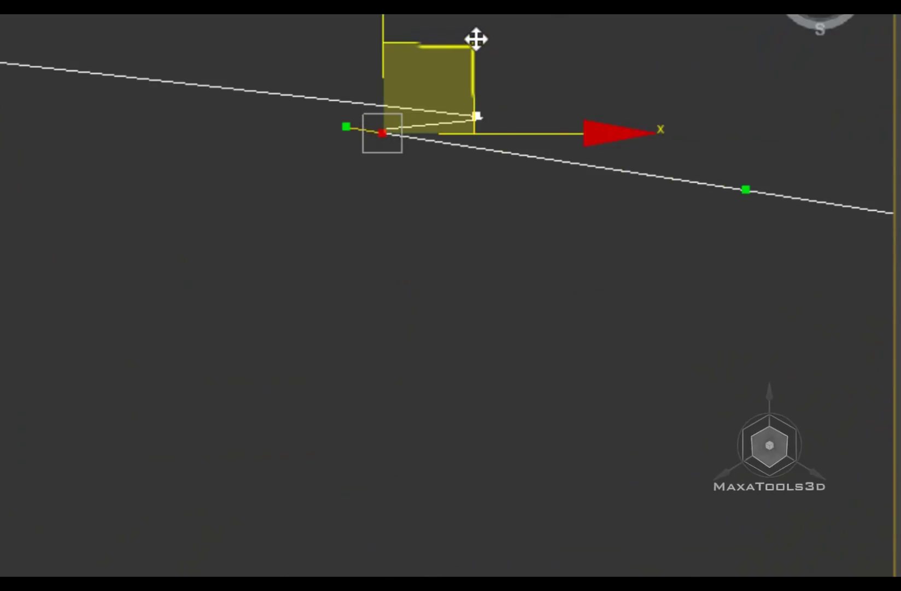
left_click_drag(476, 39, 410, 81)
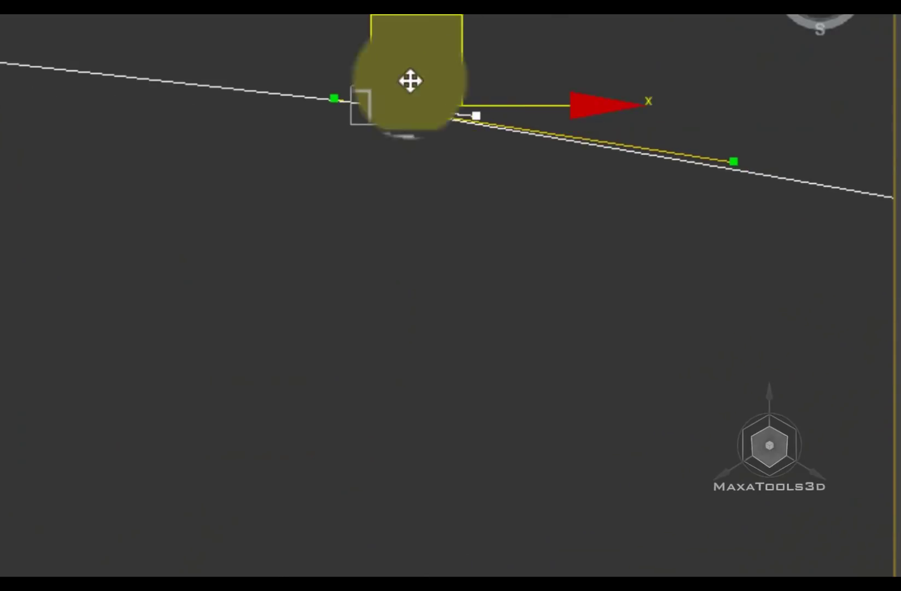
middle_click_drag(410, 81, 402, 241)
left_click(433, 376)
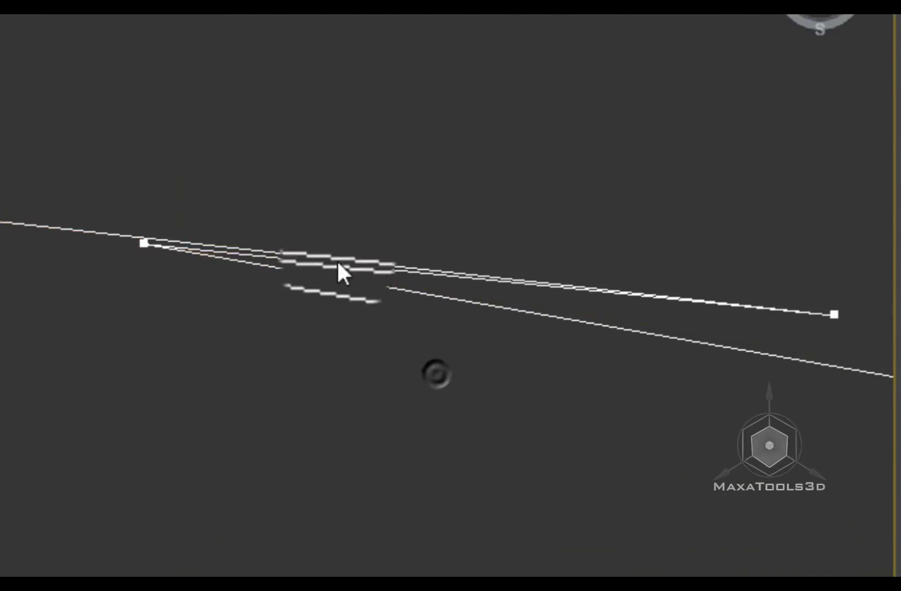
left_click_drag(834, 314, 636, 310)
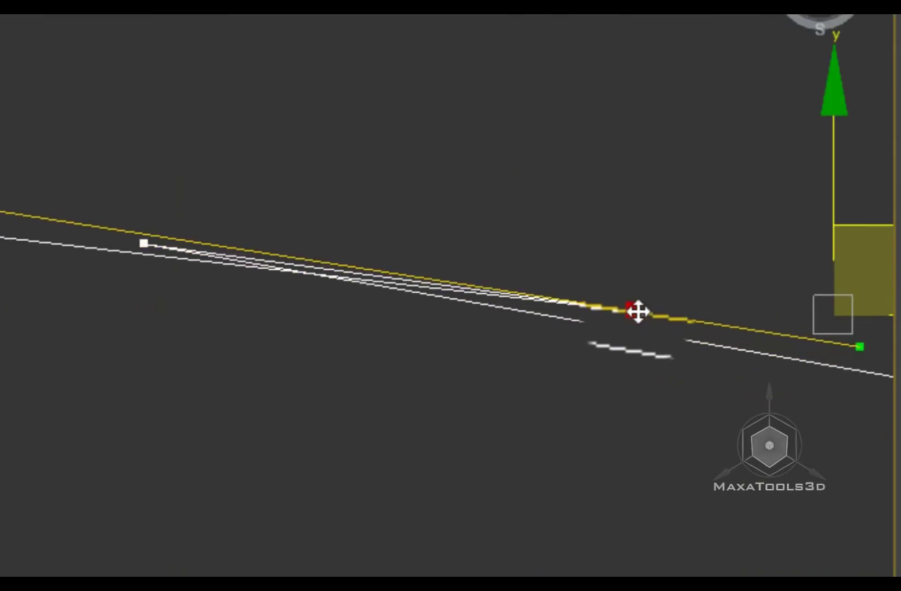
left_click(617, 433)
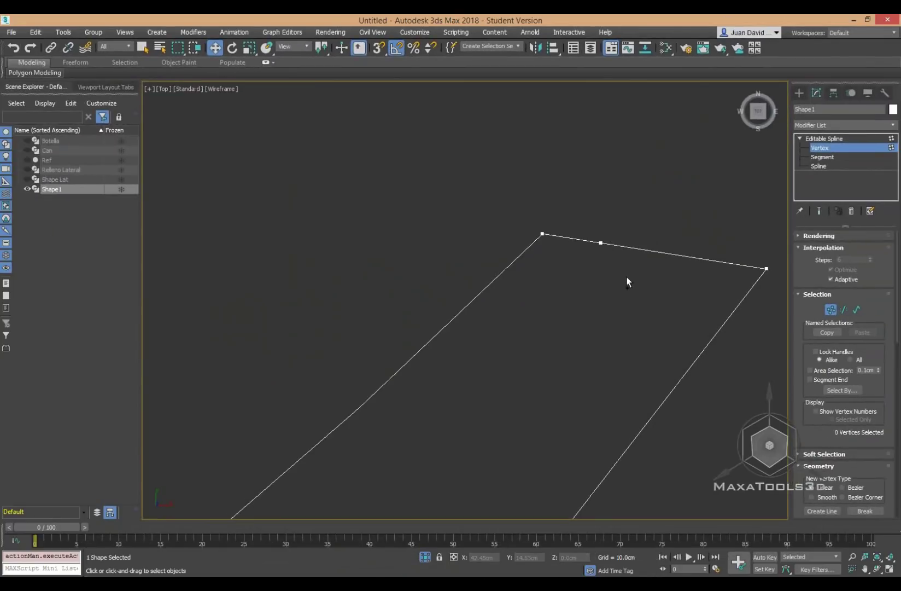
mouse_move(631, 226)
middle_mouse_down()
mouse_move(492, 329)
mouse_move(571, 368)
mouse_move(499, 362)
mouse_move(539, 314)
mouse_move(534, 331)
middle_mouse_up()
scroll(534, 332, "down", 3)
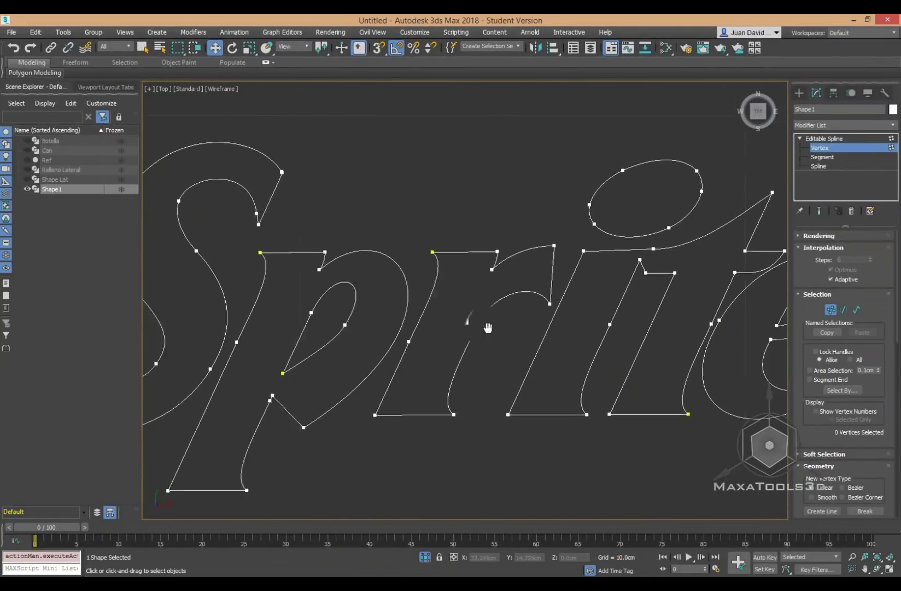
scroll(489, 328, "up", 2)
scroll(474, 338, "up", 4)
scroll(389, 343, "down", 4)
- Run the Shape Check utility on the Sprite outline to locate its self-intersection
left_click(799, 93)
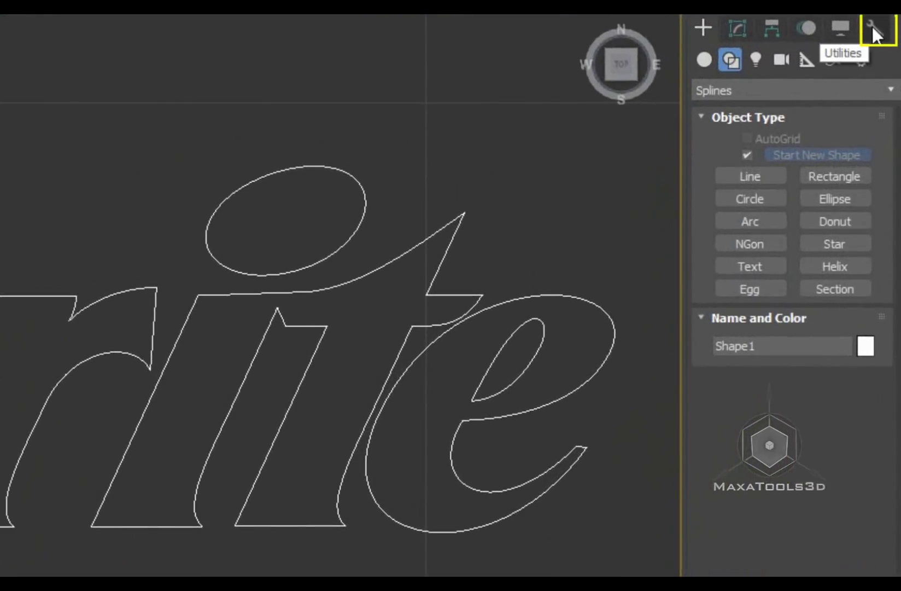
left_click(872, 27)
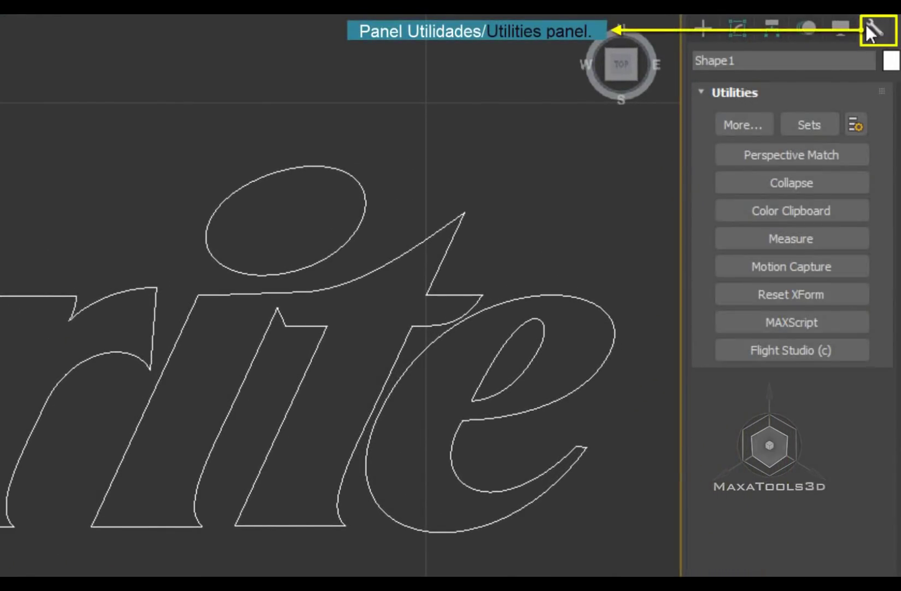
left_click(740, 127)
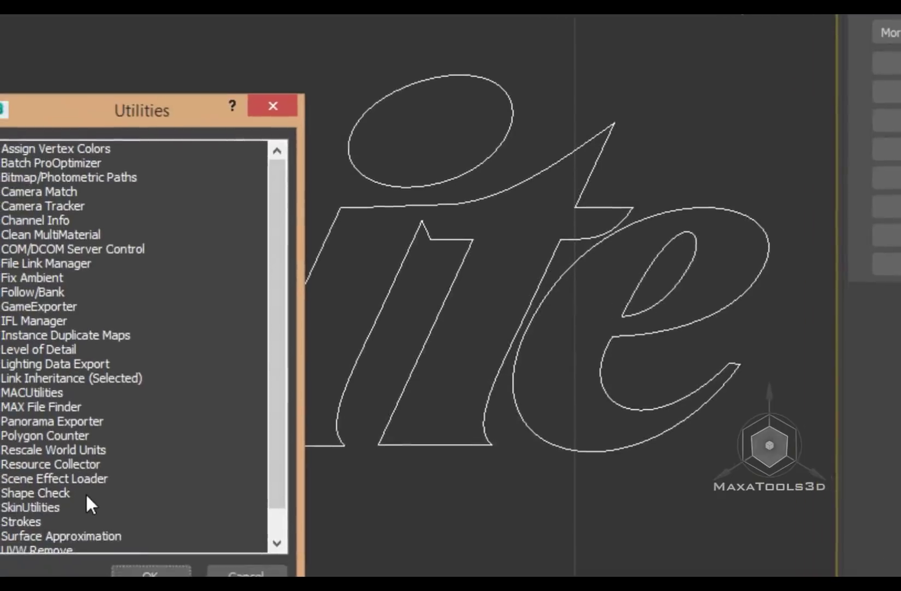
left_click(87, 494)
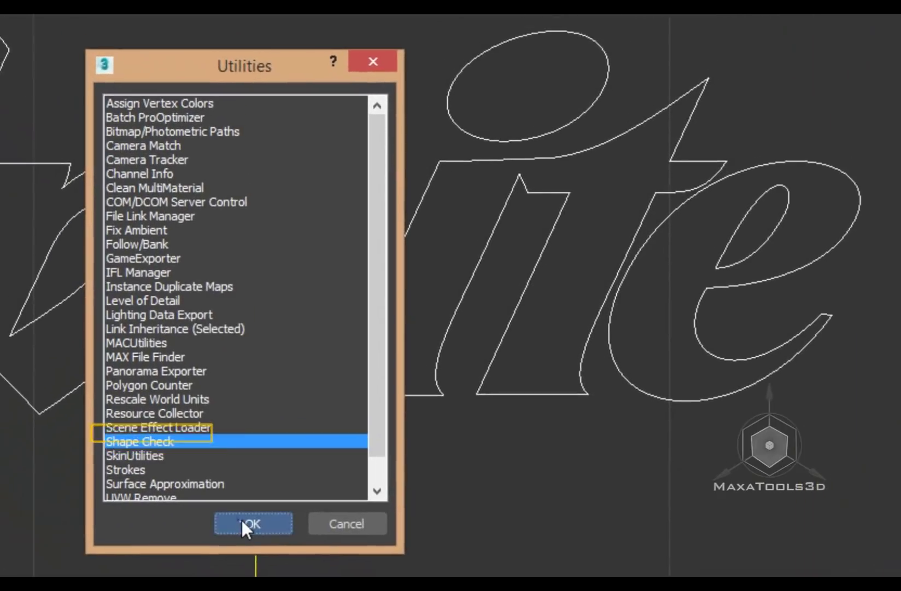
left_click(246, 519)
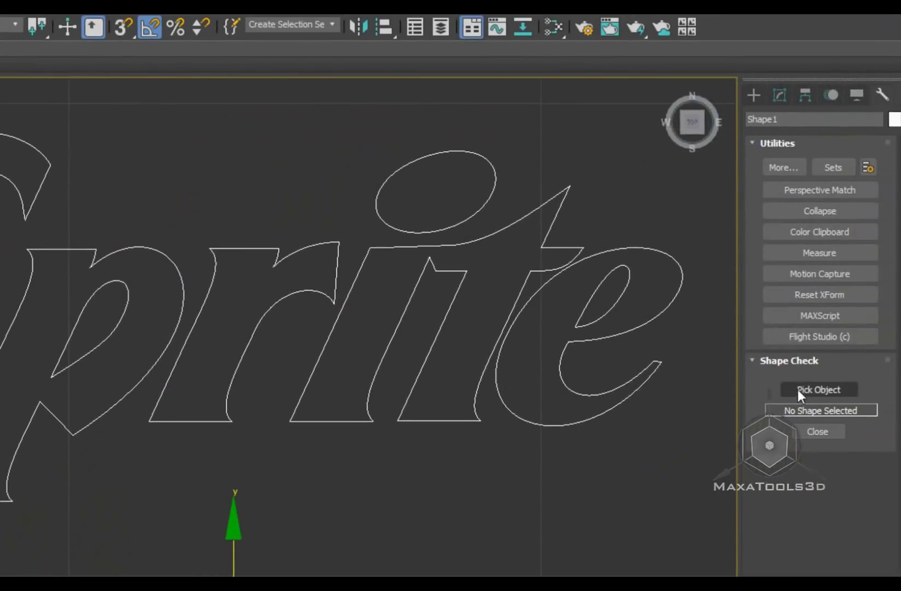
left_click(799, 388)
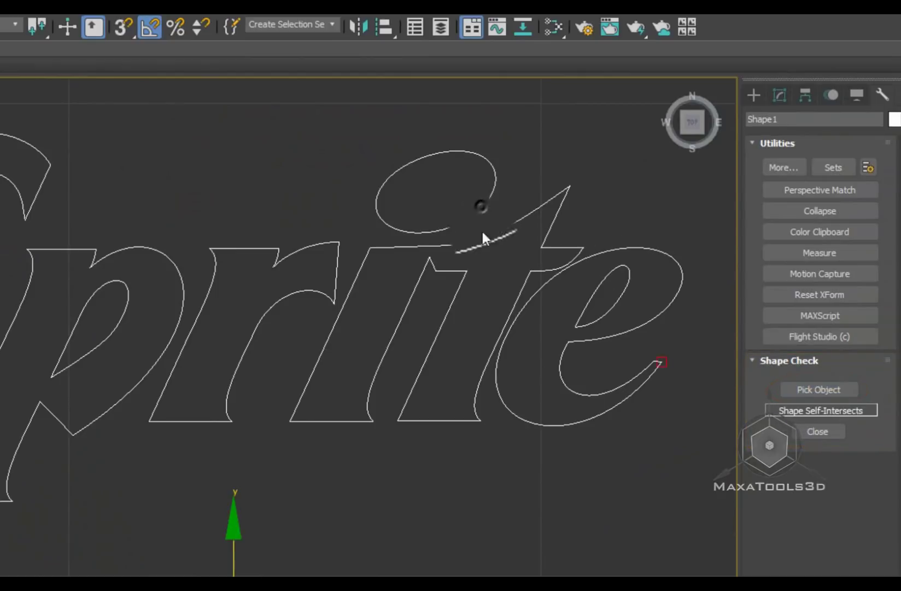
scroll(562, 397, "up", 2)
scroll(563, 397, "up", 3)
scroll(490, 311, "up", 3)
scroll(417, 200, "up", 3)
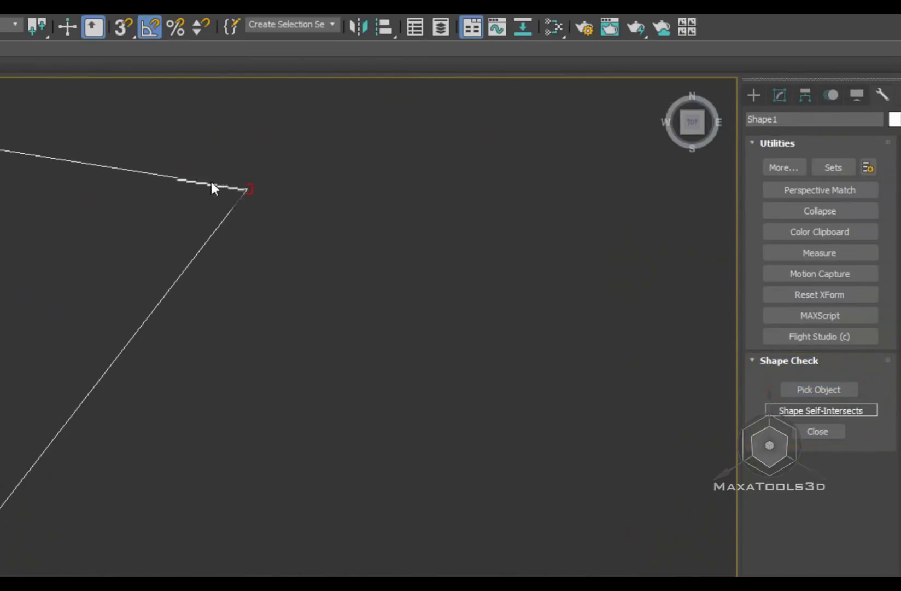
middle_click_drag(212, 187, 325, 362)
- Select the crossing vertex at the e's tail at Vertex level, then exit sub-object mode
left_click(779, 97)
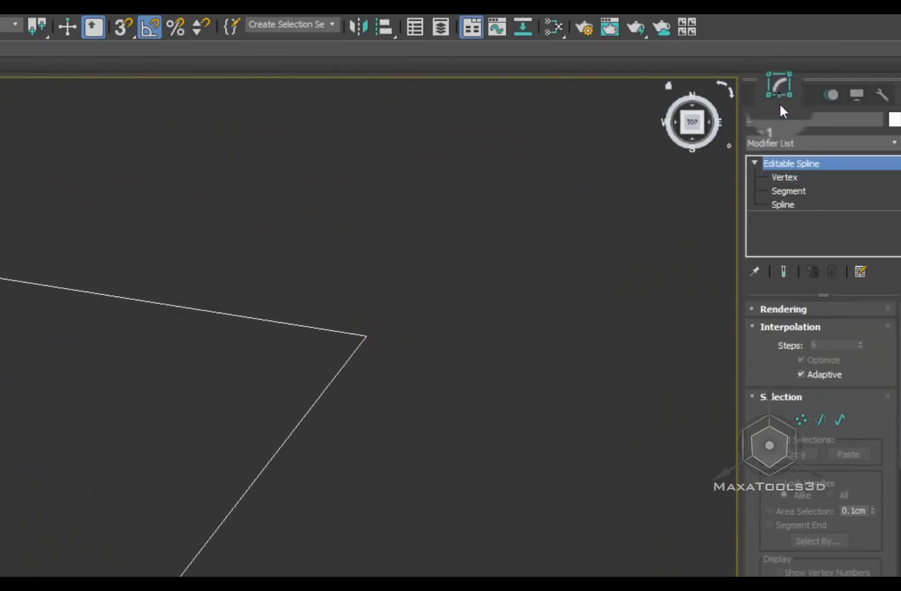
left_click(777, 177)
middle_click_drag(271, 453, 384, 322)
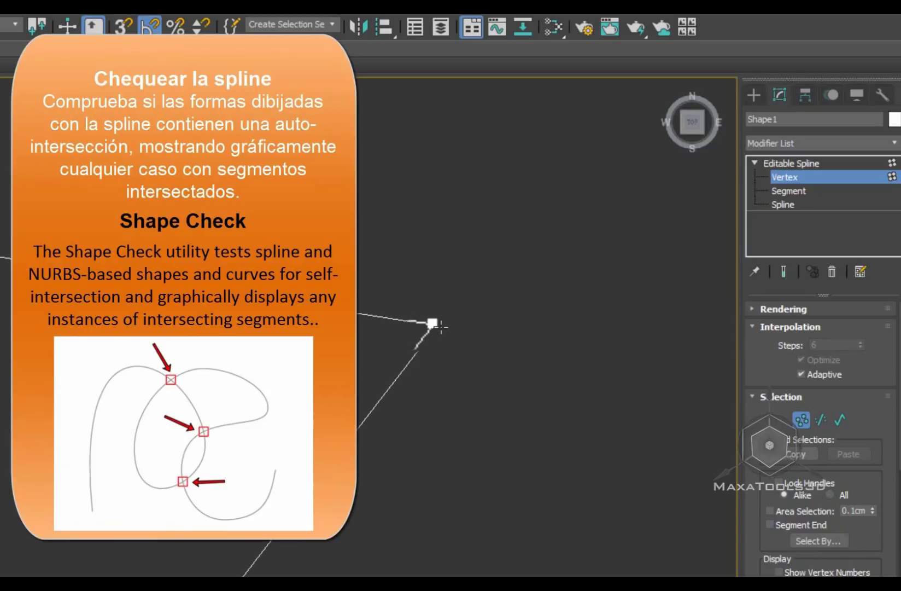
left_click(431, 322)
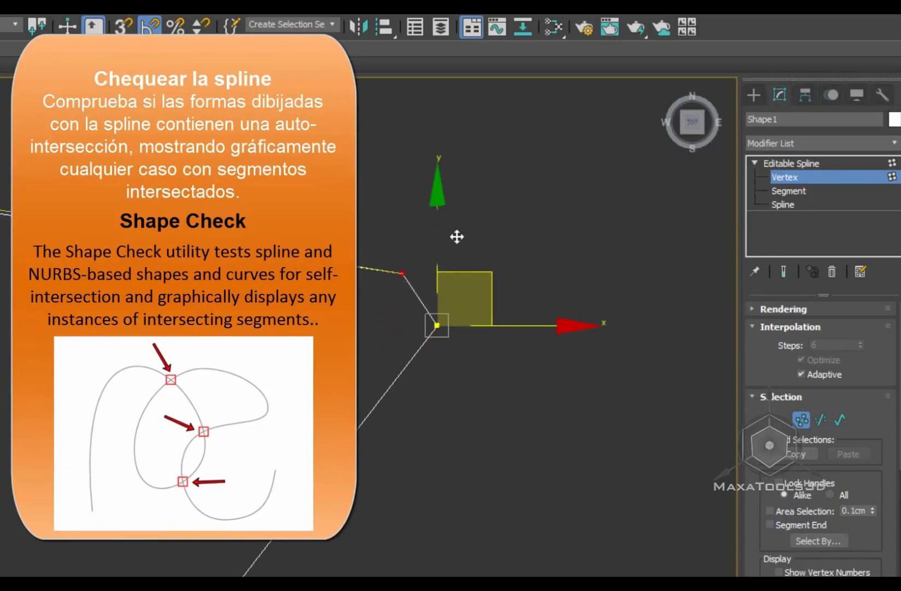
left_click(473, 347)
left_click_drag(377, 219, 462, 314)
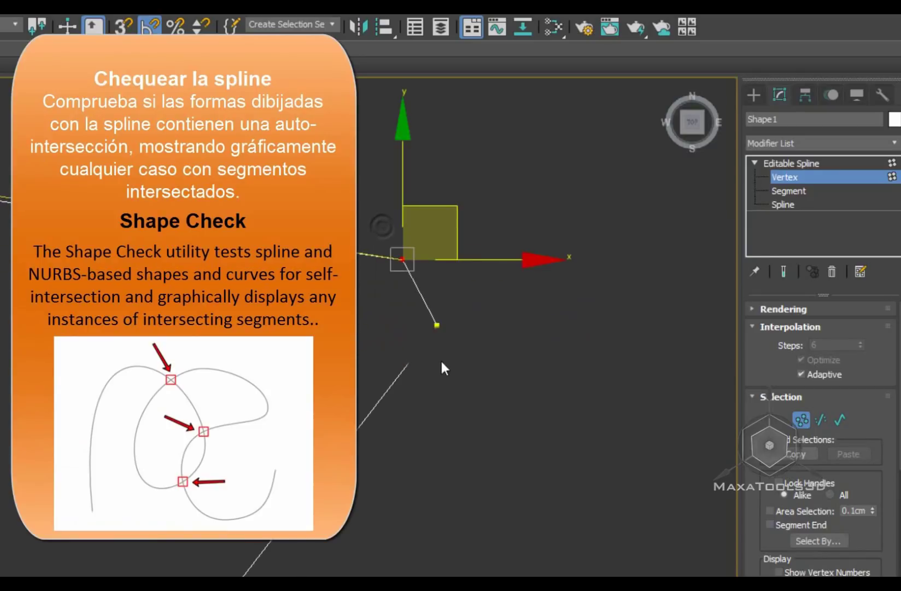
left_click(798, 161)
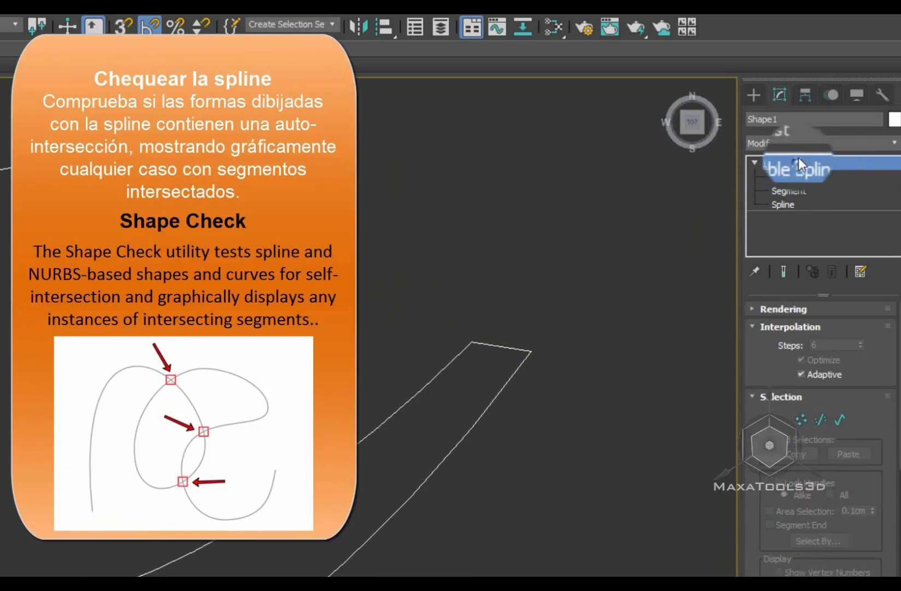
scroll(593, 233, "down", 5)
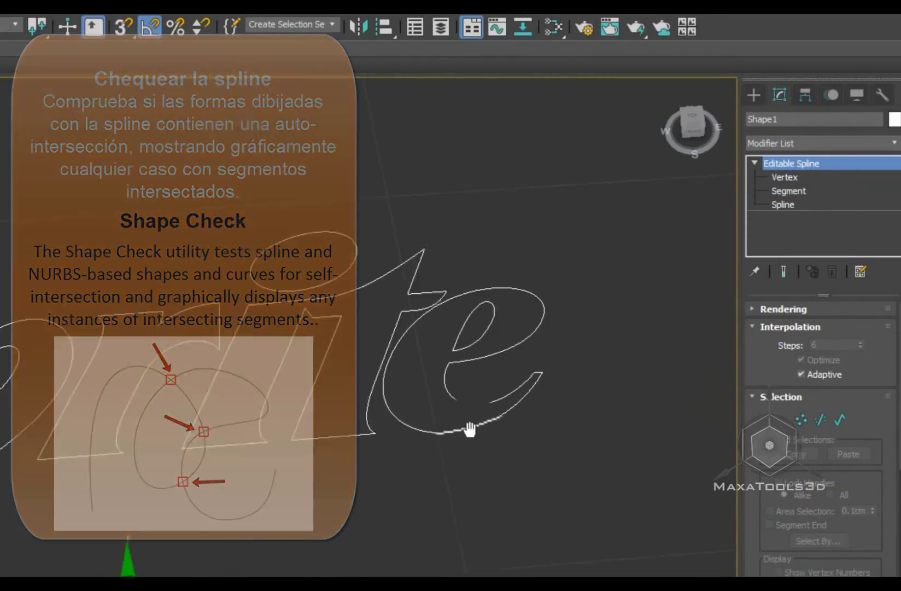
left_click(852, 122)
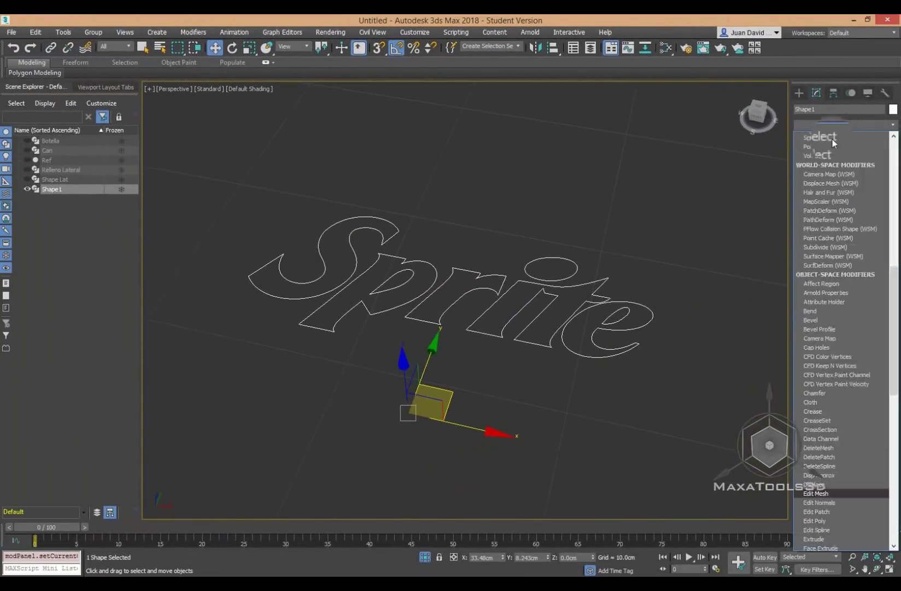
- Apply an Extrude modifier of 1.0 cm to the Sprite outline
key("e")
left_click(824, 184)
mouse_move(704, 257)
middle_mouse_down("alt")
mouse_move(747, 249)
mouse_move(615, 284)
middle_mouse_up("alt")
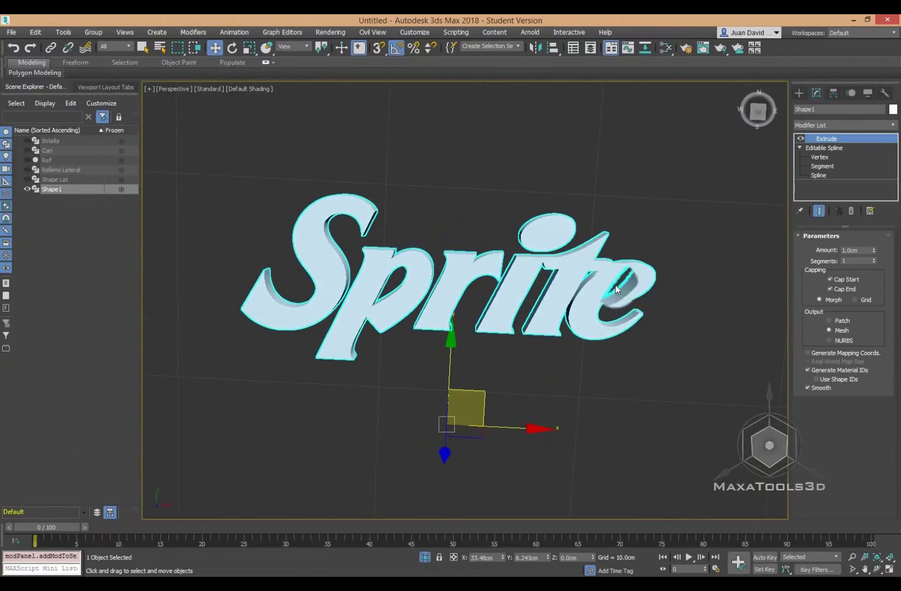
- In Top view, move the extruded Sprite text left and down
key("t")
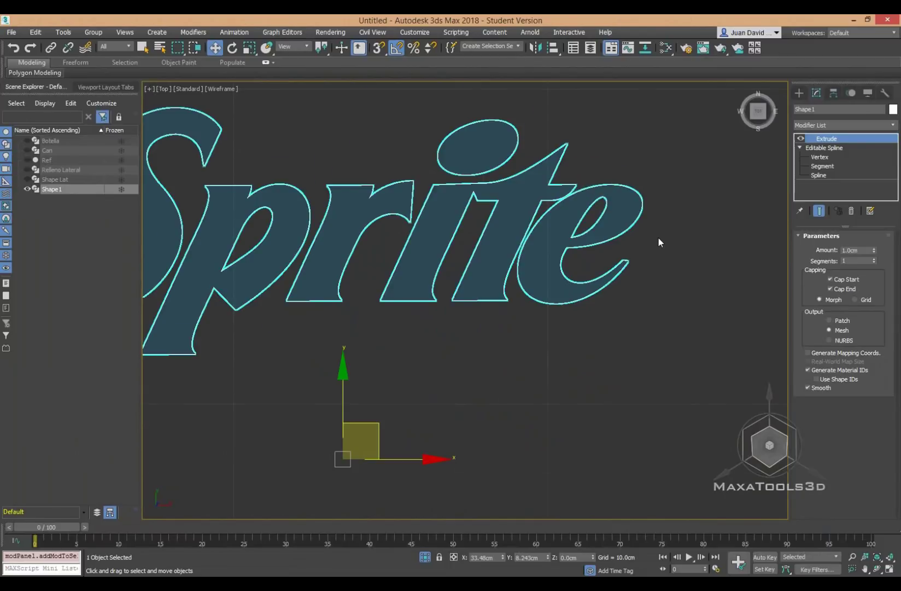
scroll(630, 180, "up", 6)
scroll(661, 172, "down", 6)
mouse_move(607, 231)
middle_mouse_down()
mouse_move(578, 291)
mouse_move(571, 275)
middle_mouse_up()
scroll(589, 273, "up", 5)
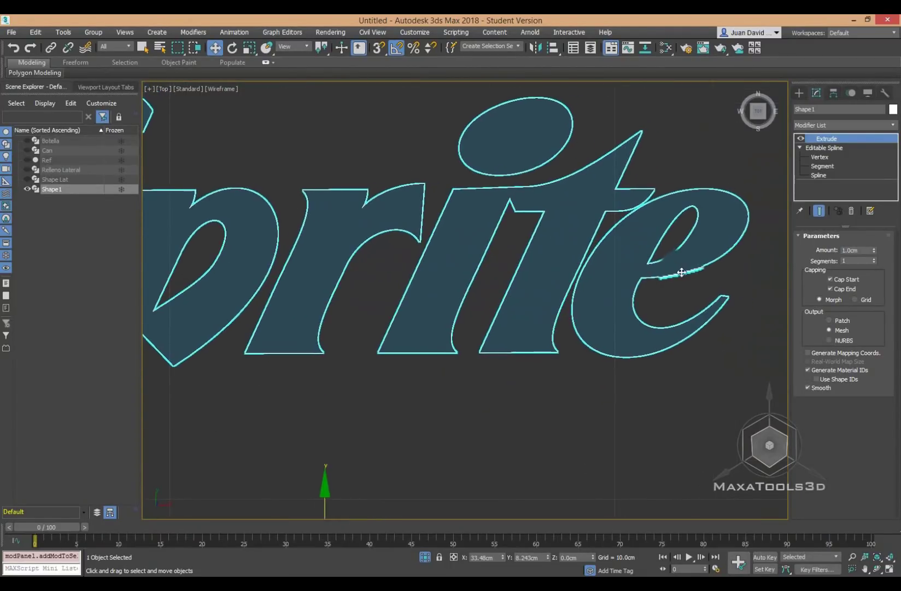
scroll(628, 311, "down", 4)
scroll(534, 353, "down", 1)
scroll(529, 353, "down", 2)
scroll(516, 352, "down", 2)
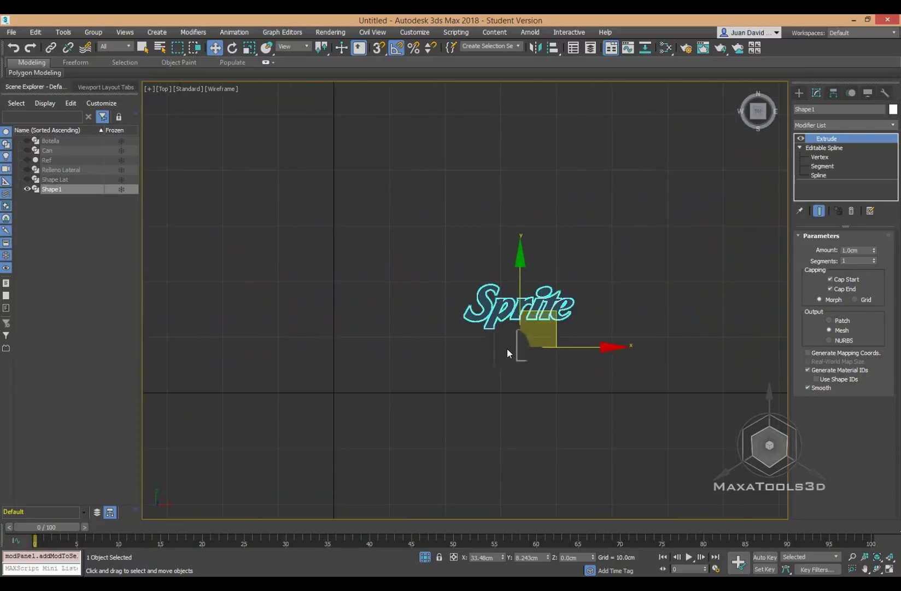
scroll(507, 348, "down", 2)
left_click_drag(563, 295, 533, 304)
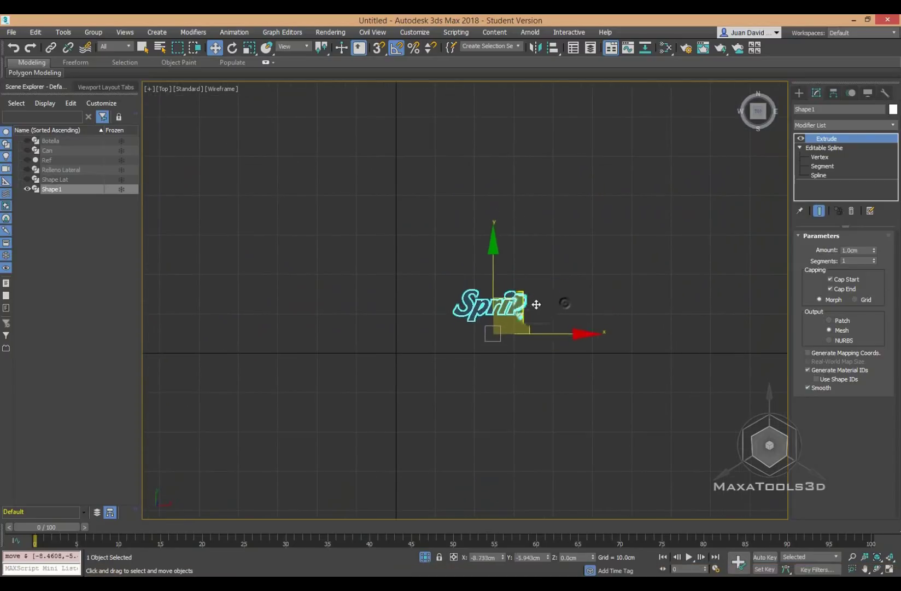
left_click(812, 175)
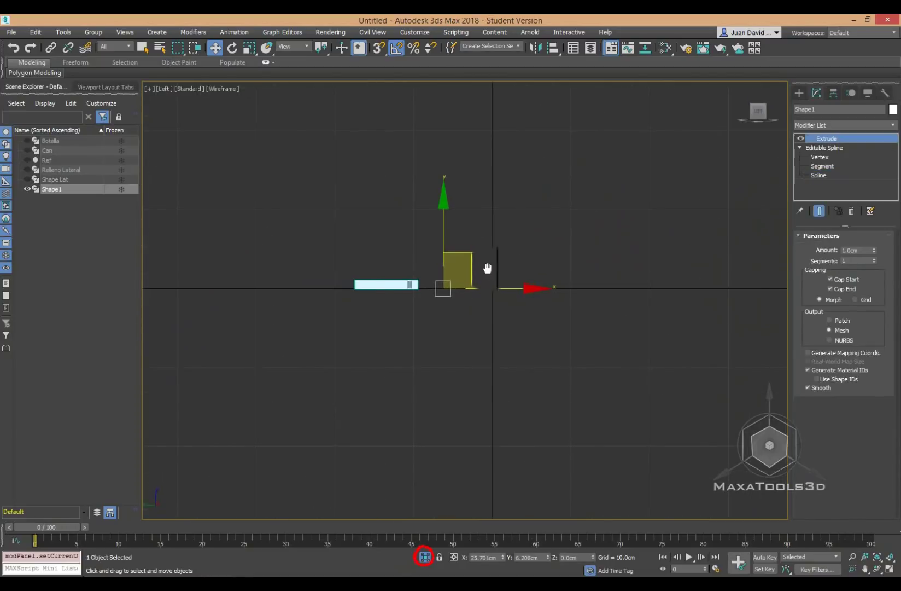
- End Isolate Selection and orbit the Perspective view to see panel, bottles and text
left_click(424, 557)
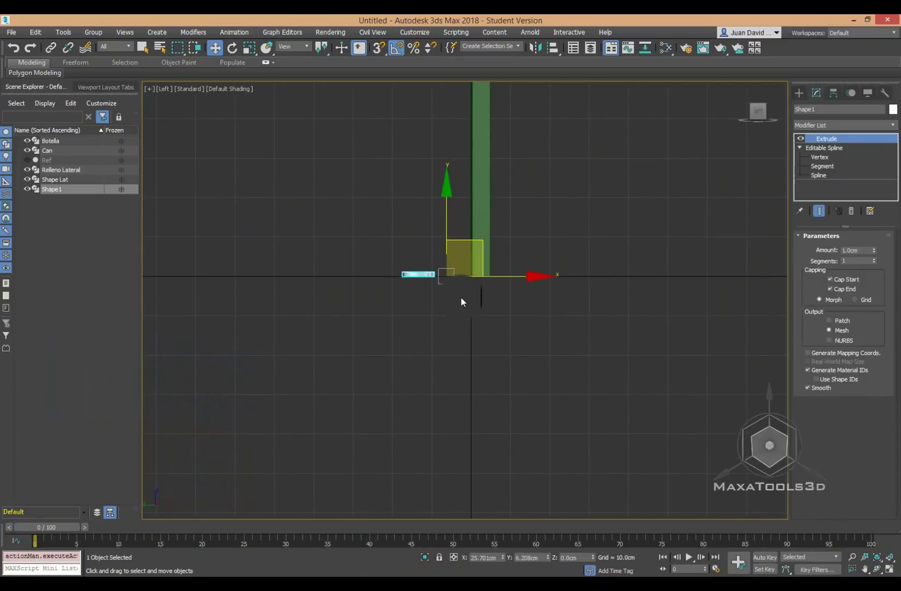
key("p")
mouse_move(463, 302)
middle_mouse_down("alt")
mouse_move(370, 299)
mouse_move(398, 400)
middle_mouse_up("alt")
scroll(370, 299, "down", 5)
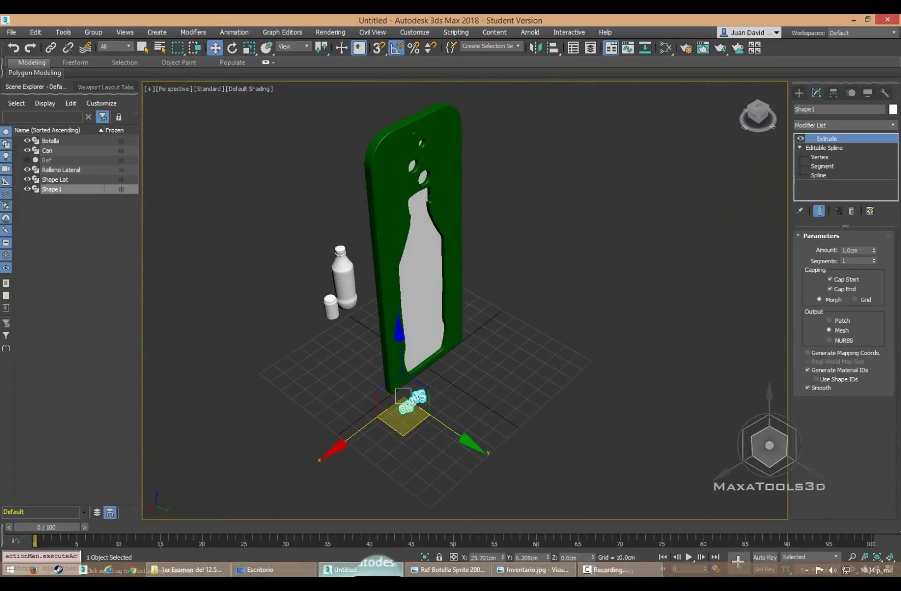
- Check the Inventario.jpg reference photo of the Sprite display, then return to 3ds Max
left_click(517, 569)
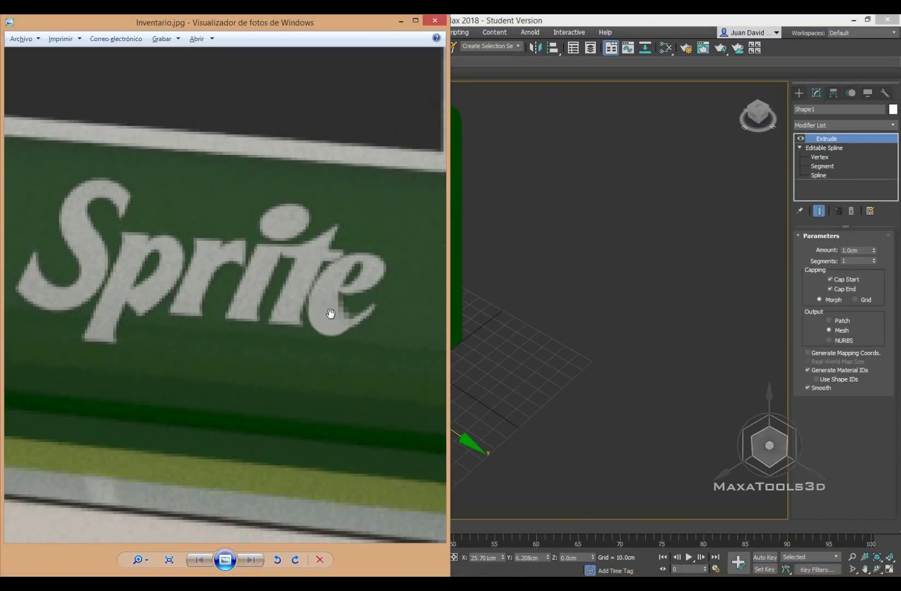
scroll(330, 318, "down", 5)
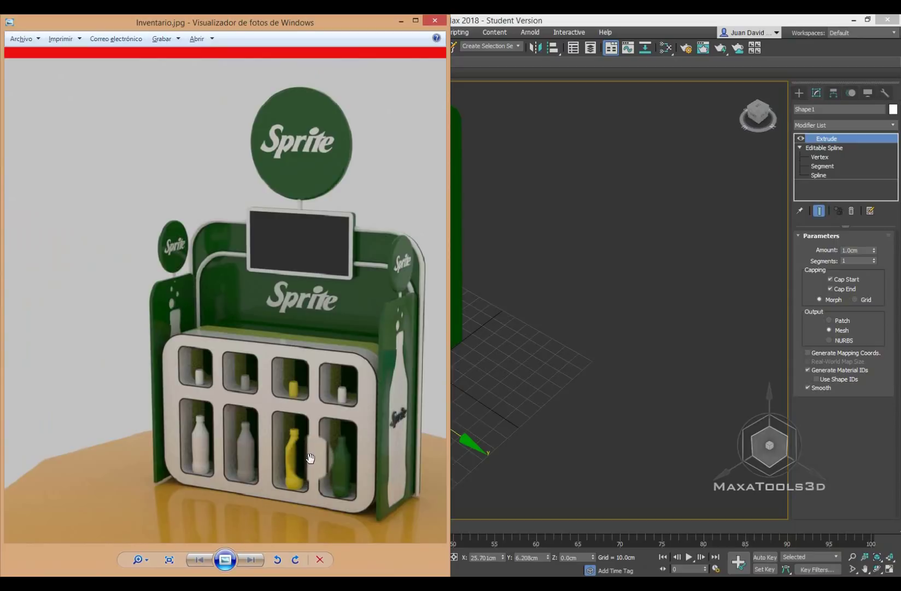
left_click(482, 394)
- Rotate the Sprite logo 180° on Z and 90° on X so it stands upright
scroll(429, 404, "up", 2)
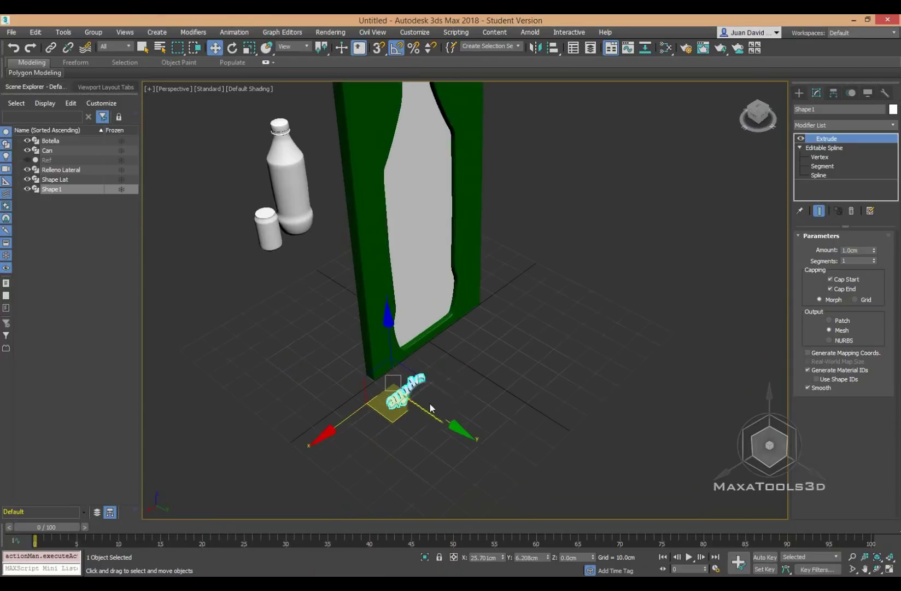
scroll(438, 397, "up", 2)
right_click(445, 391)
left_click(454, 404)
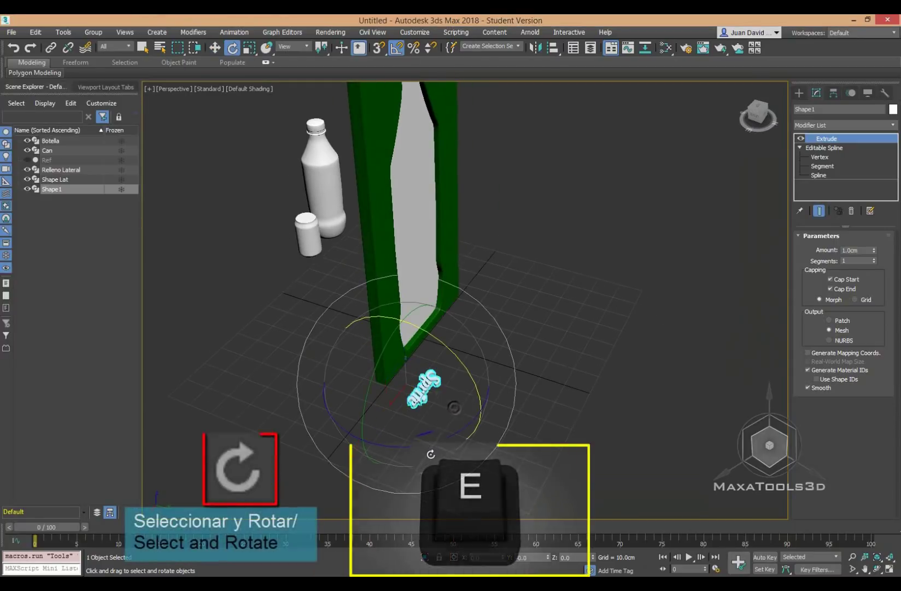
left_click_drag(429, 445, 521, 421)
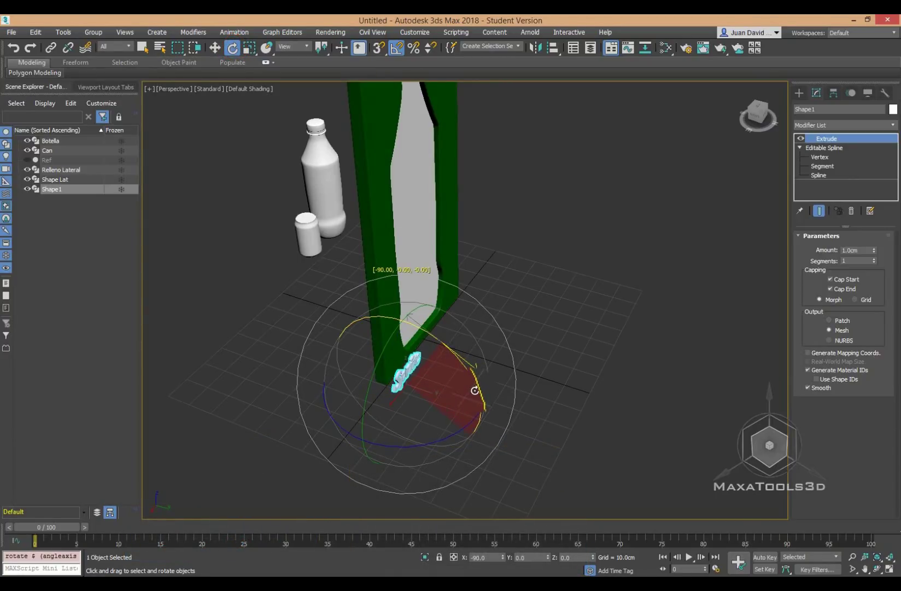
left_click_drag(474, 392, 440, 316)
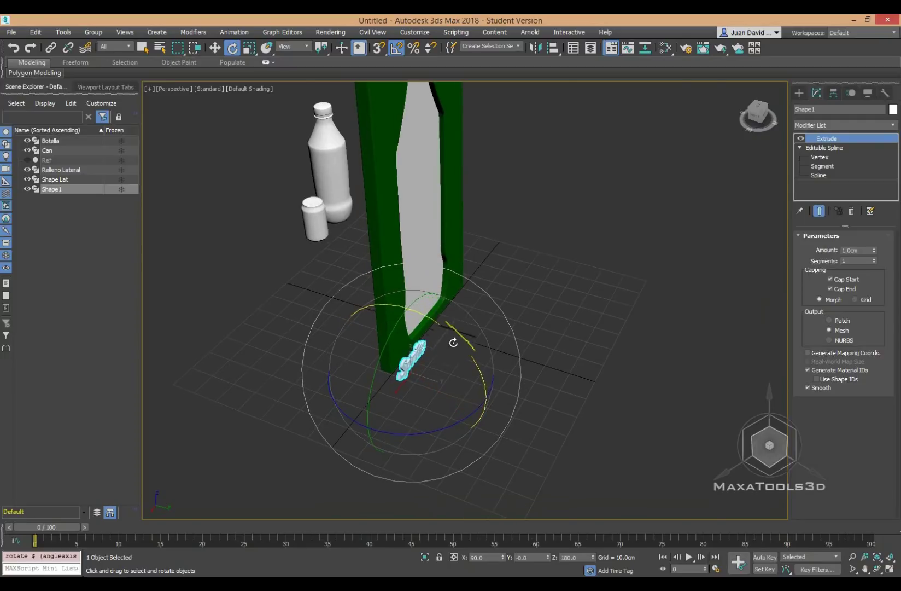
- In Front view, raise the logo to the middle of the bottle
key("f")
scroll(601, 414, "up", 5)
right_click(531, 351)
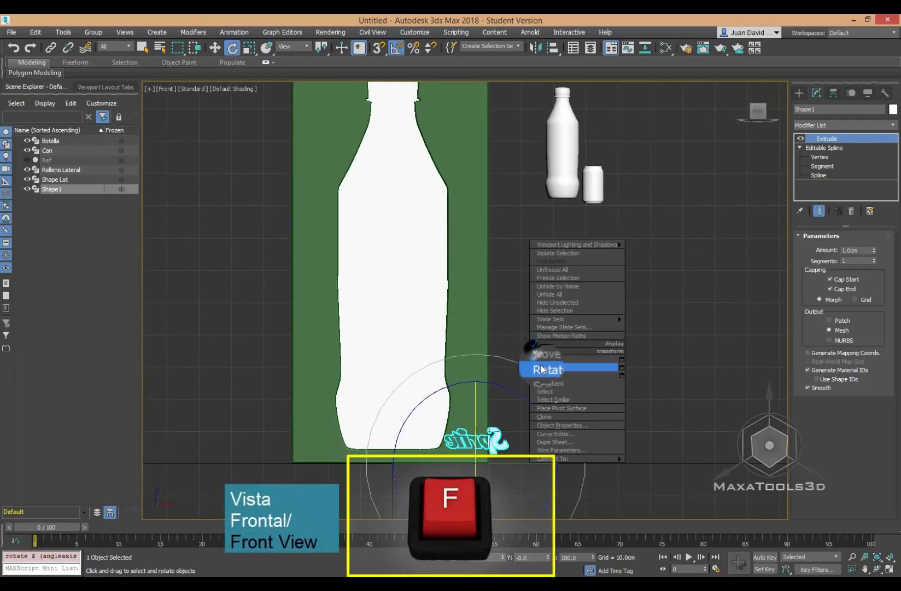
left_click(541, 367)
right_click(542, 365)
left_click(546, 355)
middle_click_drag(544, 429, 581, 433)
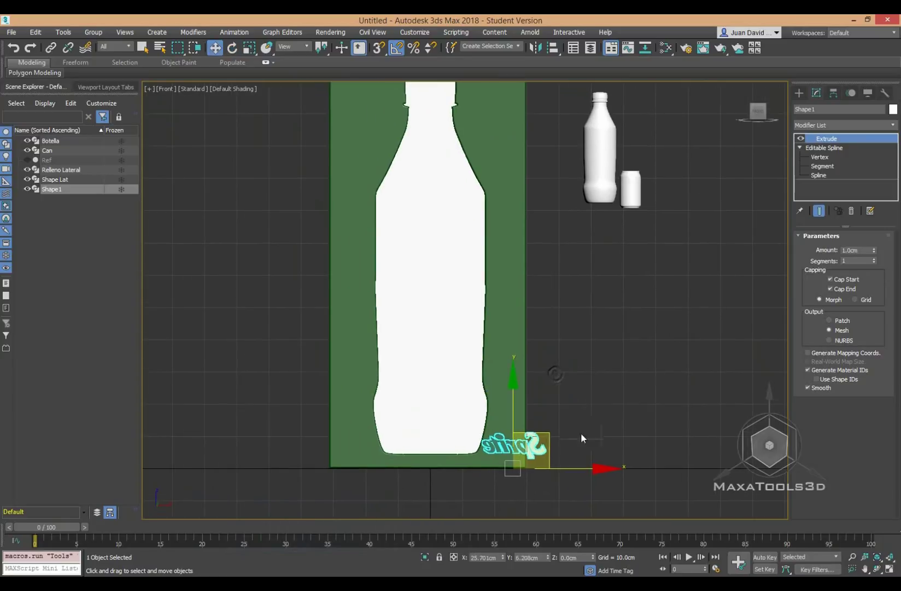
key("w")
left_click_drag(546, 442, 468, 228)
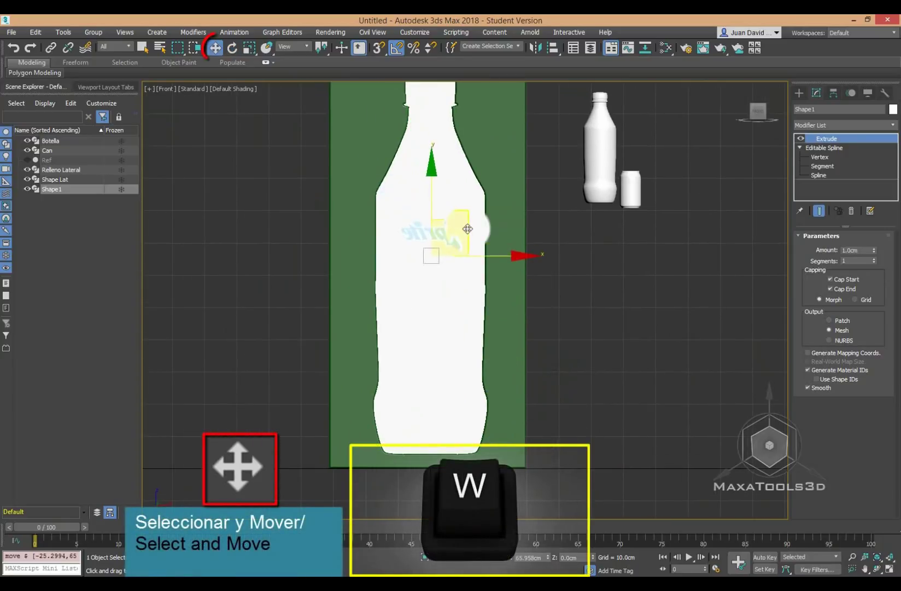
scroll(396, 259, "down", 1)
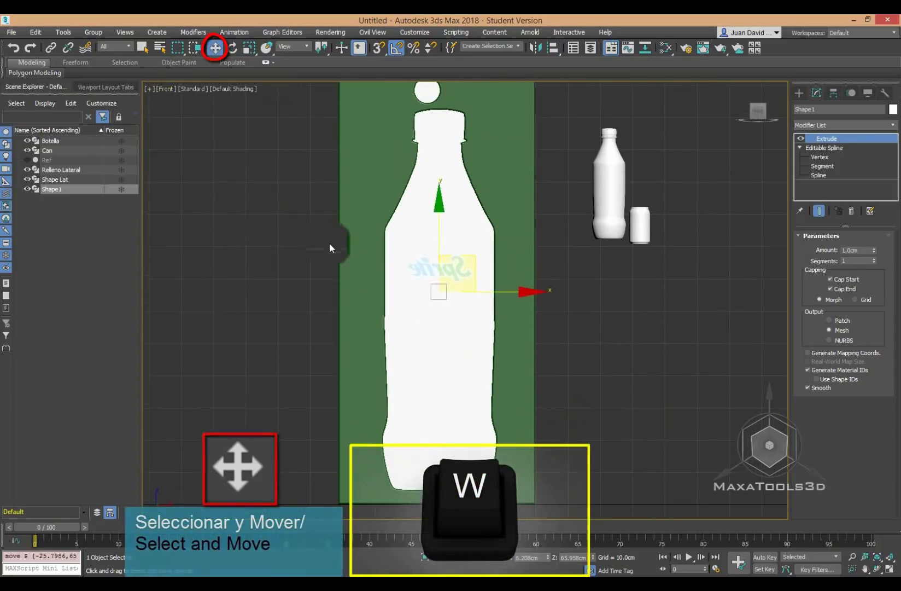
scroll(396, 259, "down", 2)
middle_click_drag(396, 260, 419, 287, "alt")
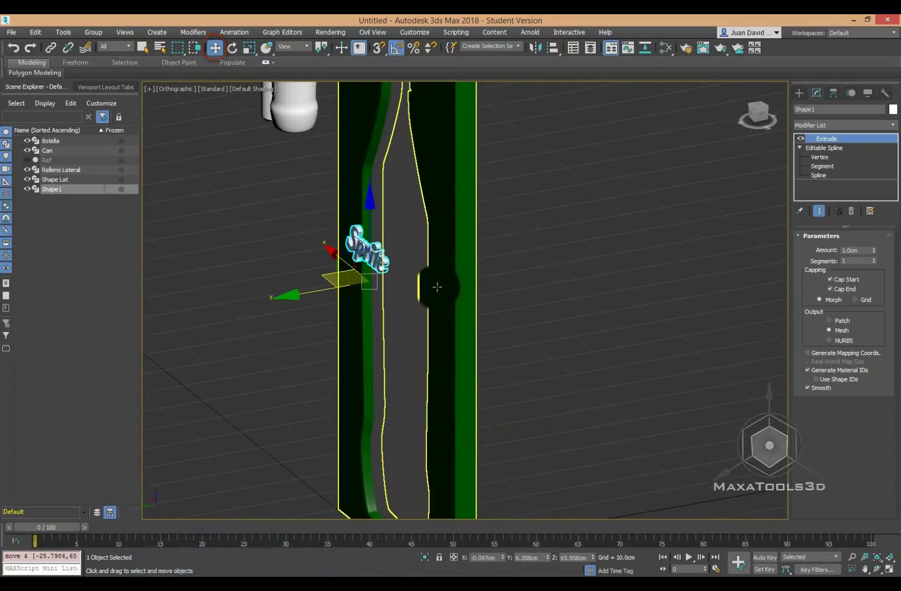
- In Left view, slide the logo onto the panel surface at the bottle's centre line
key("l")
scroll(408, 372, "up", 3)
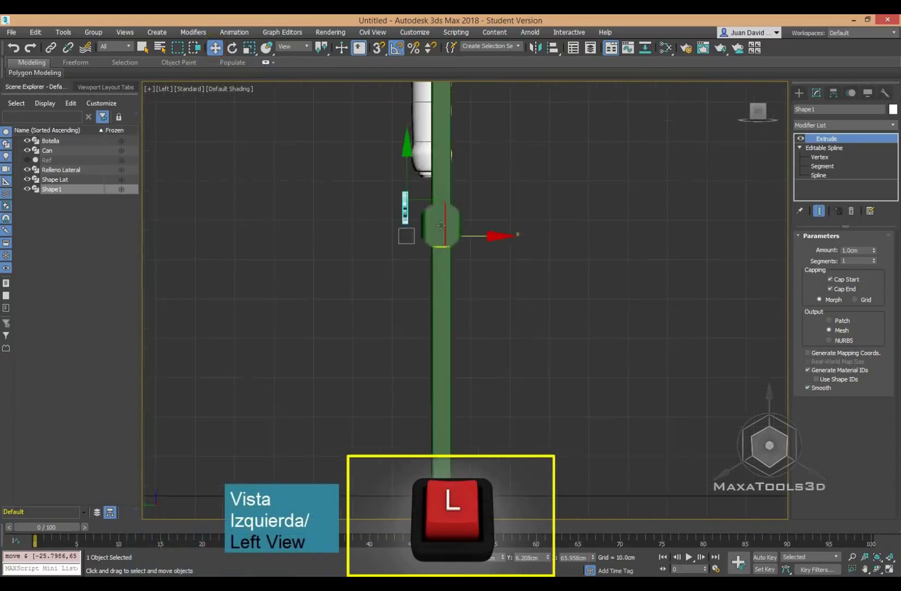
scroll(431, 232, "up", 2)
middle_click_drag(431, 232, 409, 338)
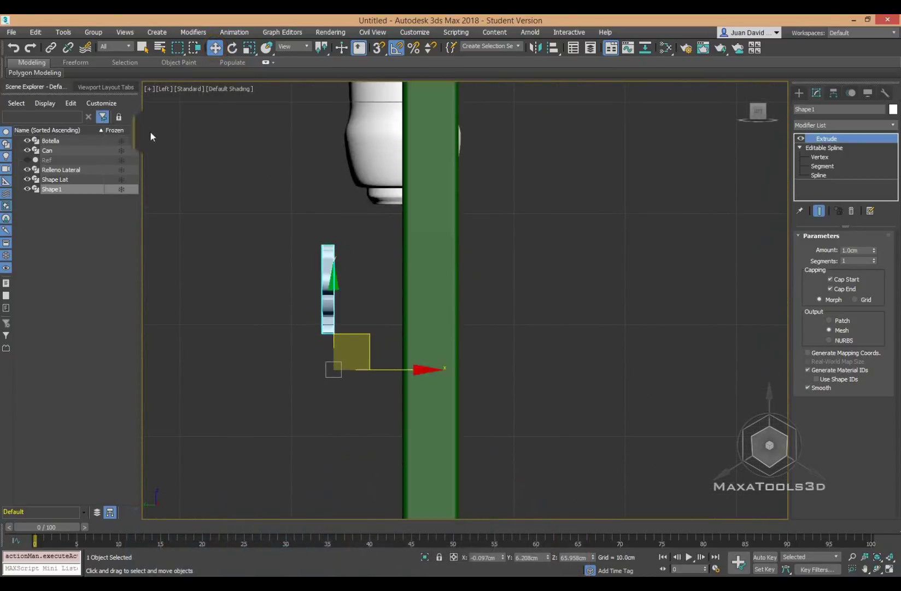
key("F3")
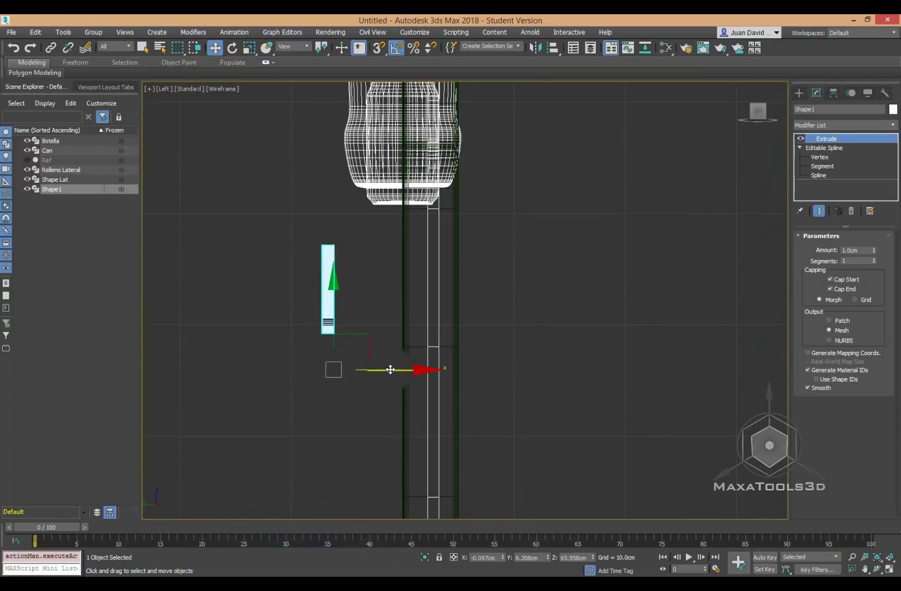
left_click_drag(391, 370, 481, 374)
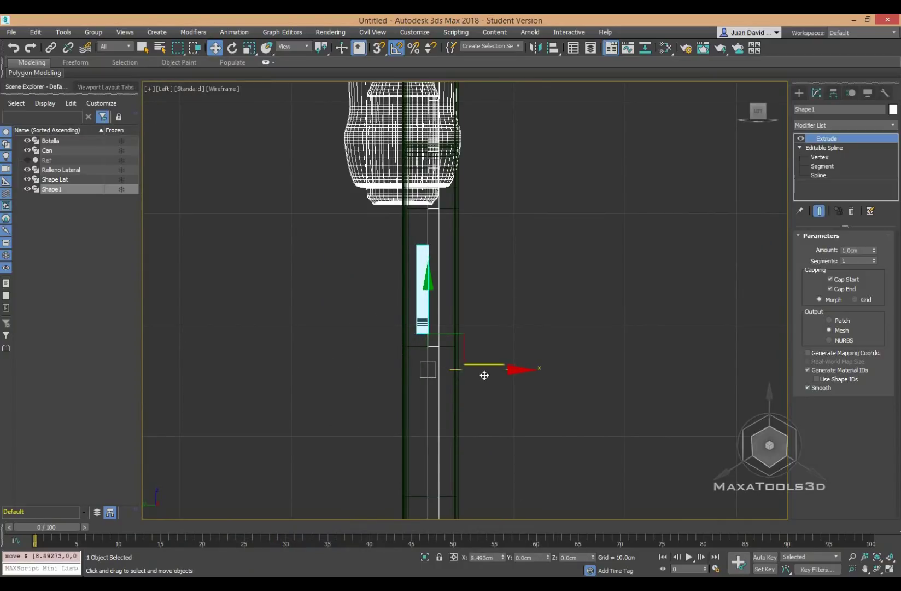
key("F3")
key("F3")
scroll(471, 293, "down", 2)
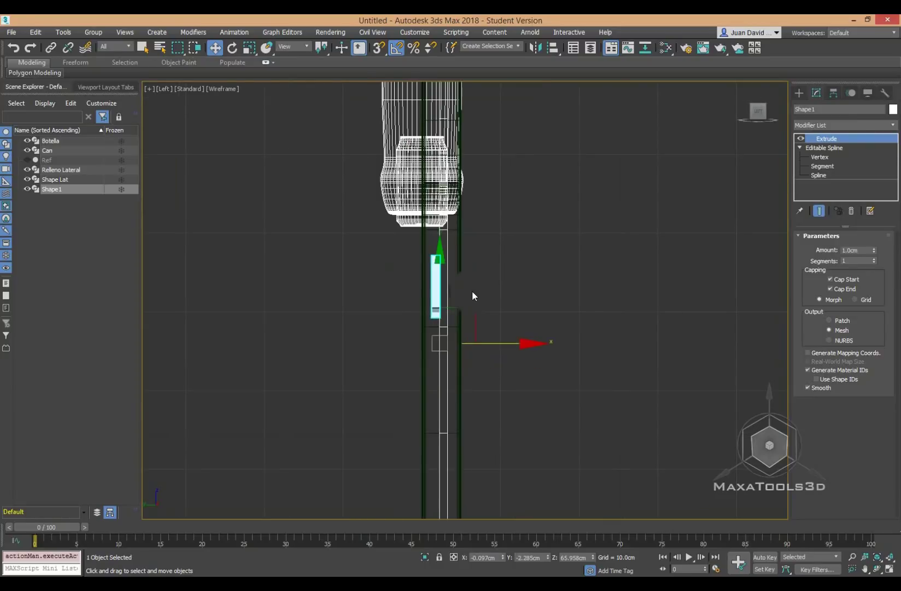
key("p")
middle_click_drag(472, 295, 596, 372, "alt")
key("F3")
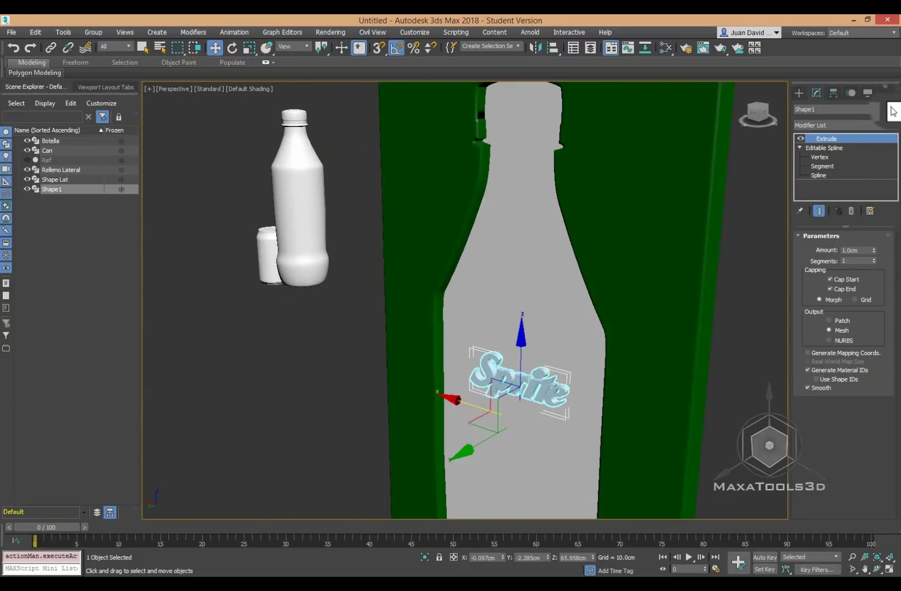
- Set the Sprite logo's object colour to black
left_click(893, 109)
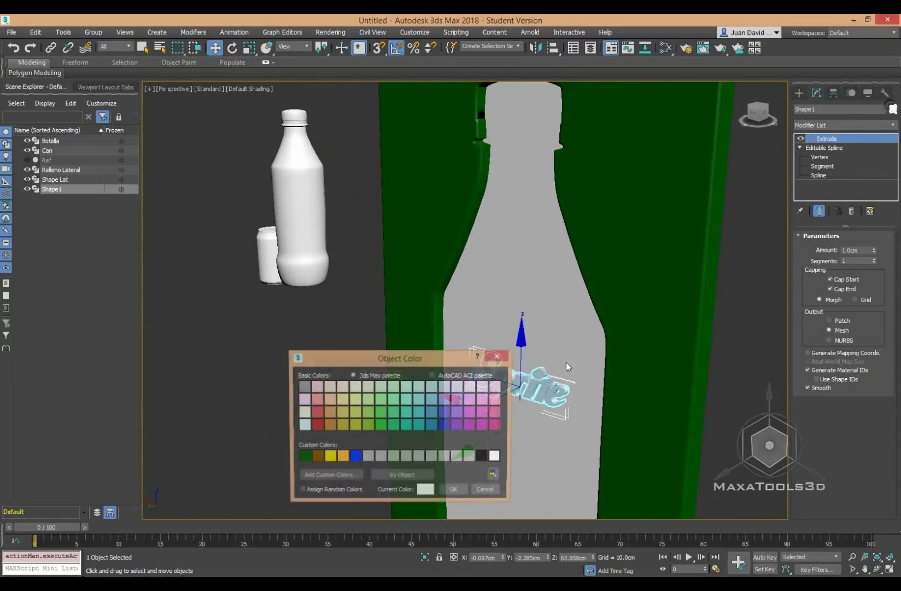
left_click(461, 490)
scroll(672, 391, "down", 3)
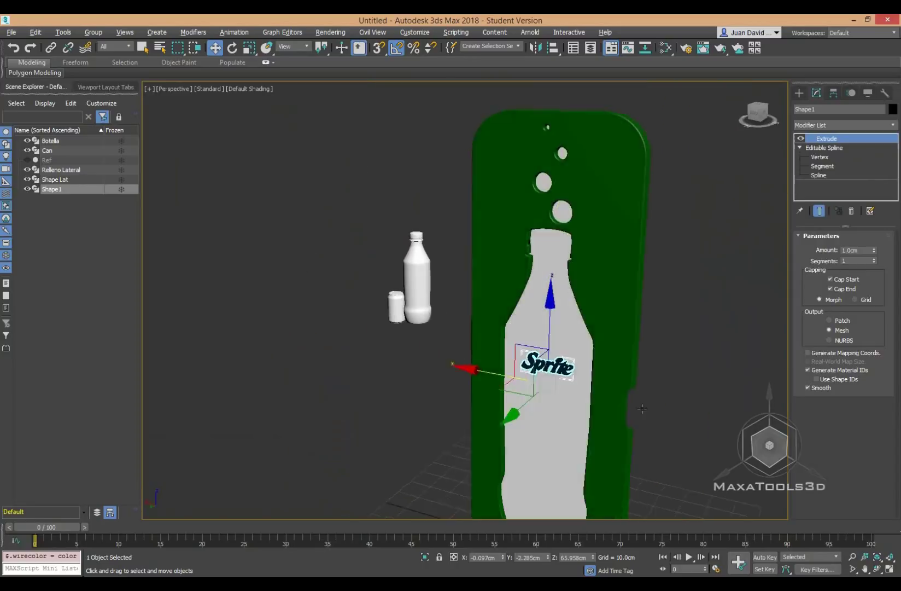
left_click(691, 358)
scroll(556, 401, "up", 5)
left_click(537, 278)
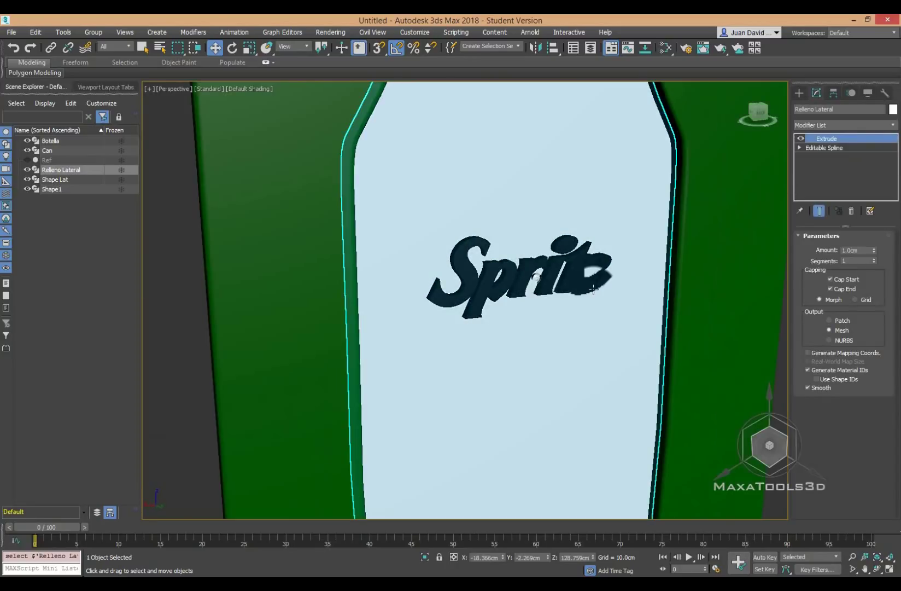
- Uniformly scale the logo up to about 140% on the bottle
key("r")
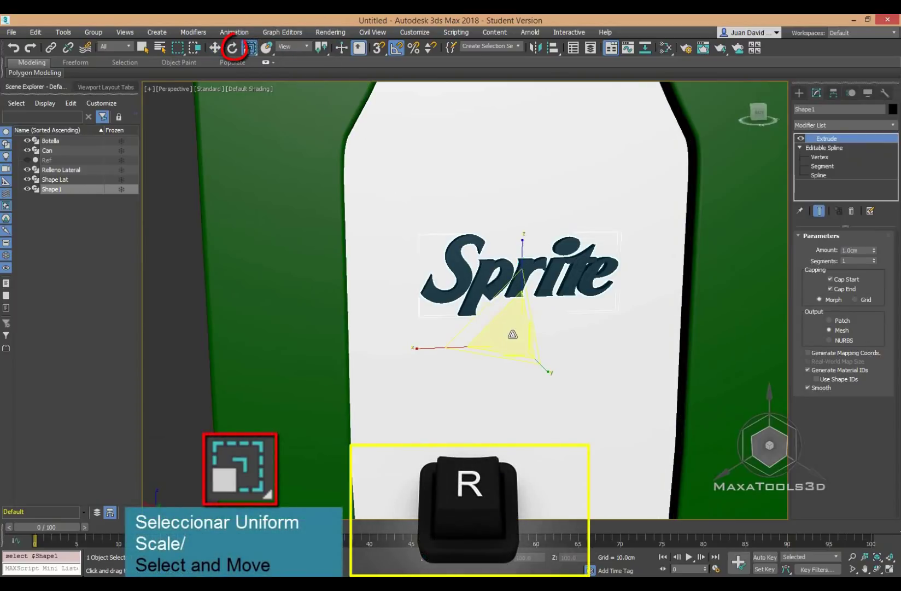
left_click_drag(512, 334, 524, 309)
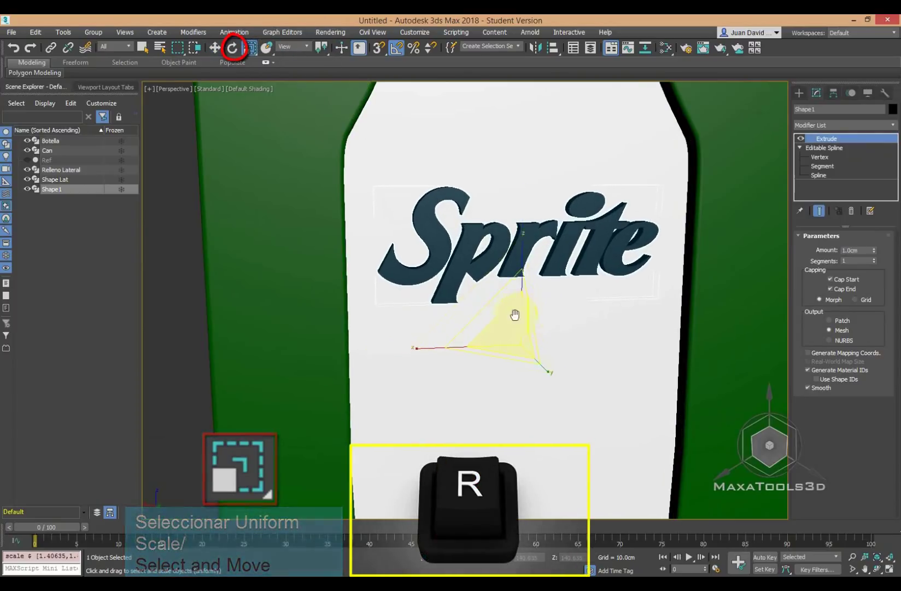
scroll(524, 309, "down", 5)
mouse_move(524, 310)
middle_mouse_down("alt")
mouse_move(582, 277)
mouse_move(499, 349)
mouse_move(399, 346)
mouse_move(463, 355)
mouse_move(450, 358)
middle_mouse_up("alt")
right_click(582, 275)
left_click(591, 277)
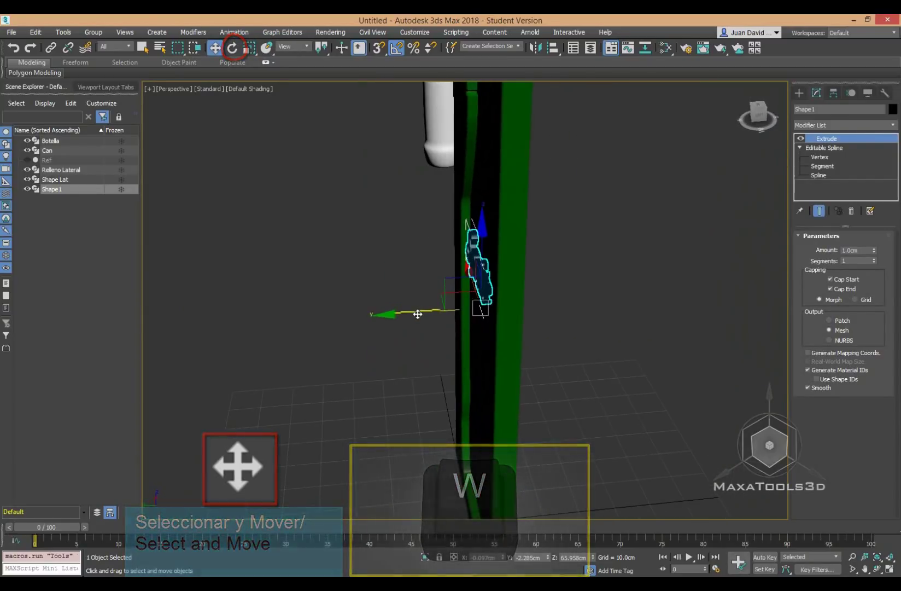
- Shift-drag the Sprite logo sideways to start a Copy clone named Shape002
mouse_move(417, 309)
middle_mouse_down("alt")
mouse_move(457, 311)
mouse_move(464, 287)
middle_mouse_up("alt")
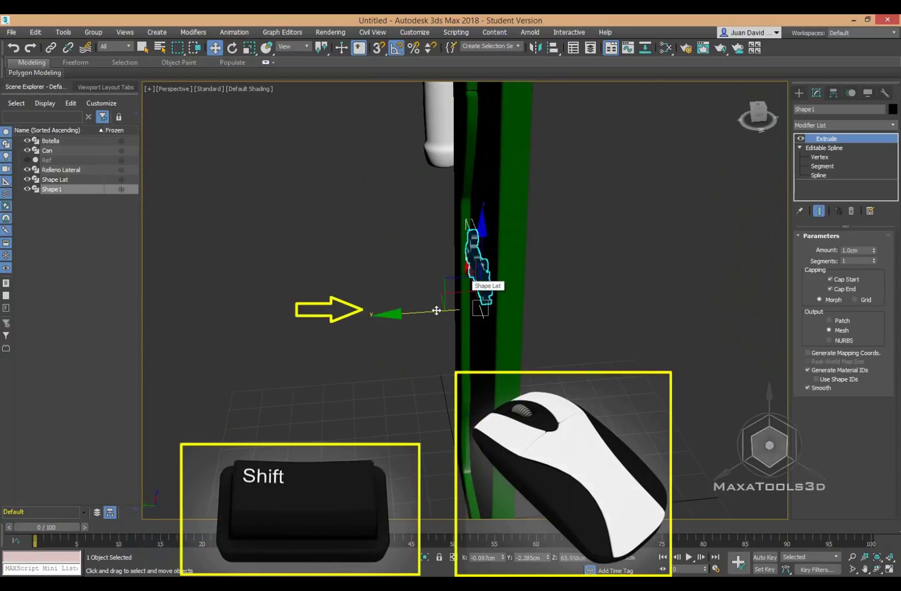
left_click_drag(426, 312, 456, 315, "shift")
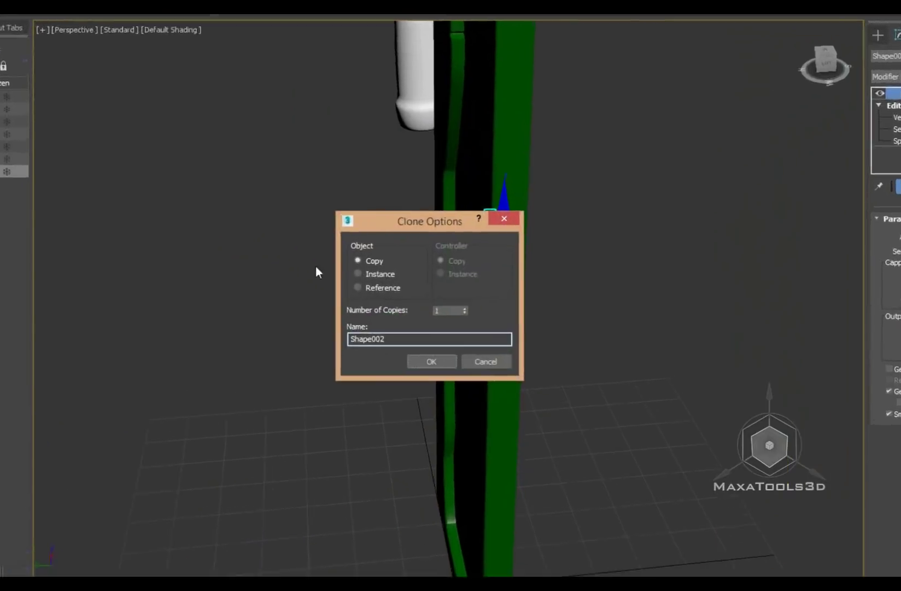
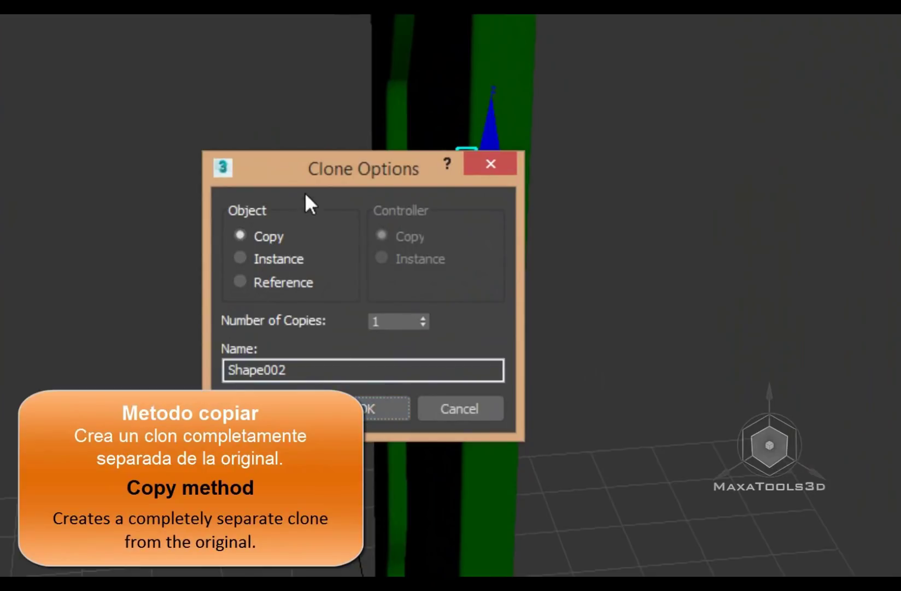
- Clone the extruded Sprite logo as an instance, Shape002, keeping its 1.0cm extrusion depth
left_click_drag(313, 161, 230, 128)
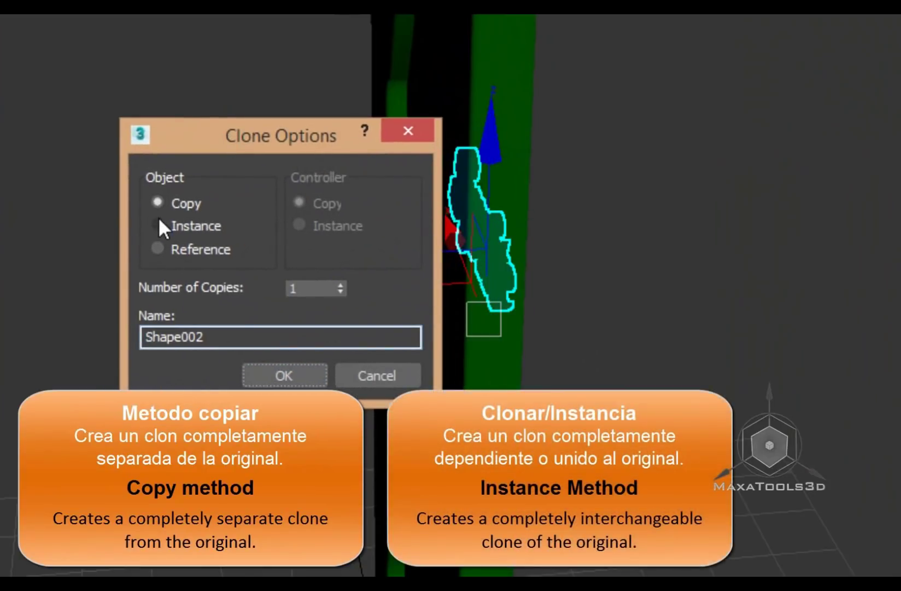
left_click(158, 224)
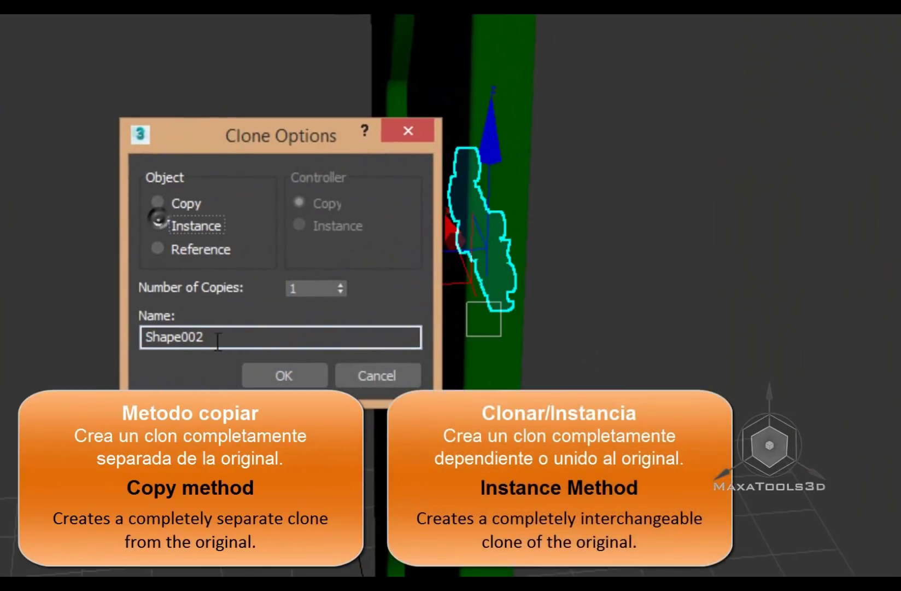
left_click(285, 375)
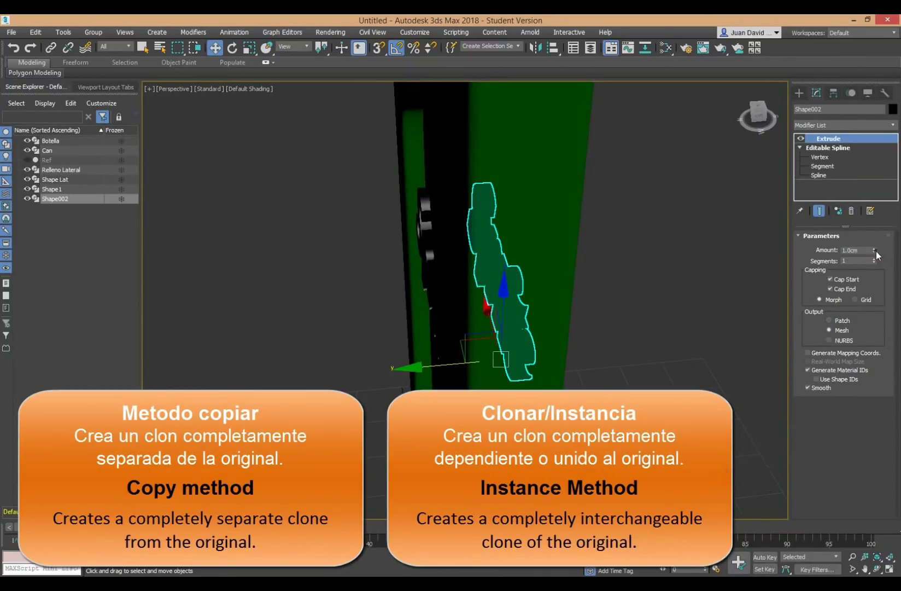
left_click_drag(875, 251, 860, 251)
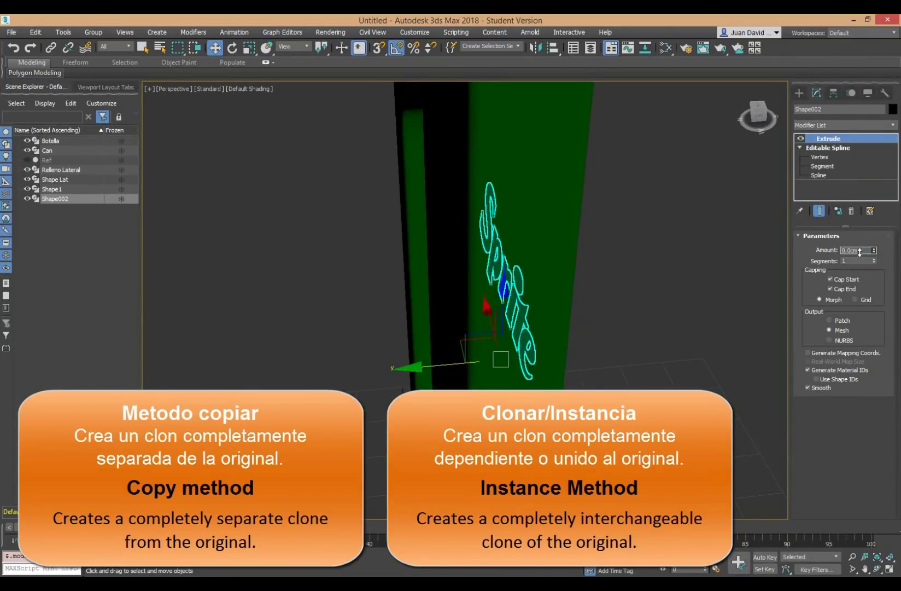
key("ctrl+z")
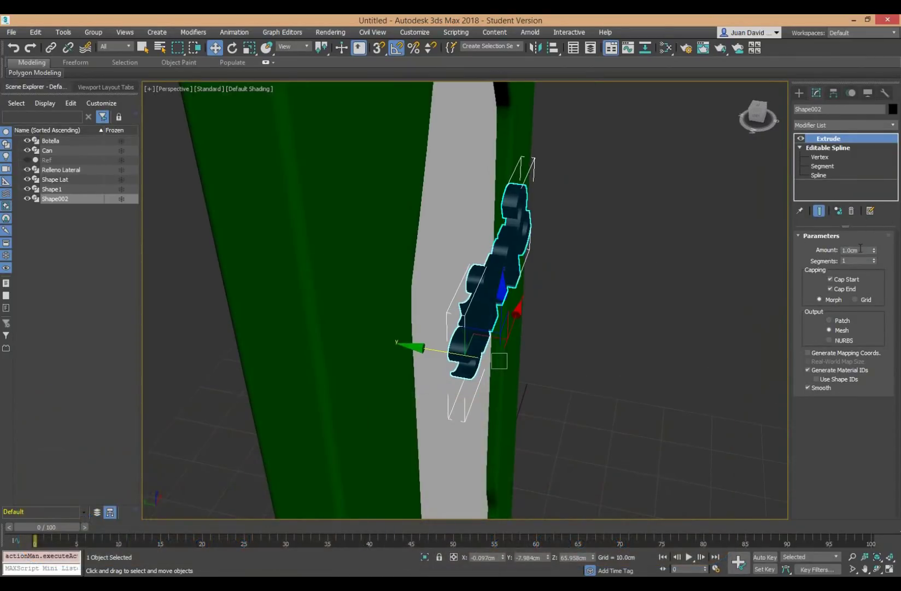
- Mirror the cloned logo and rotate it 180° about Z so it reads correctly
middle_click_drag(674, 272, 589, 89, "alt")
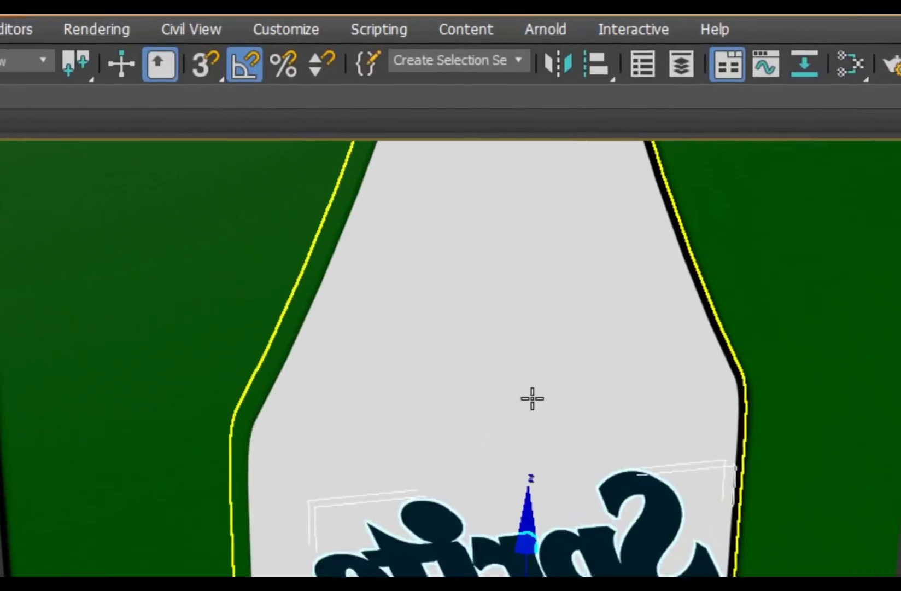
left_click(533, 44)
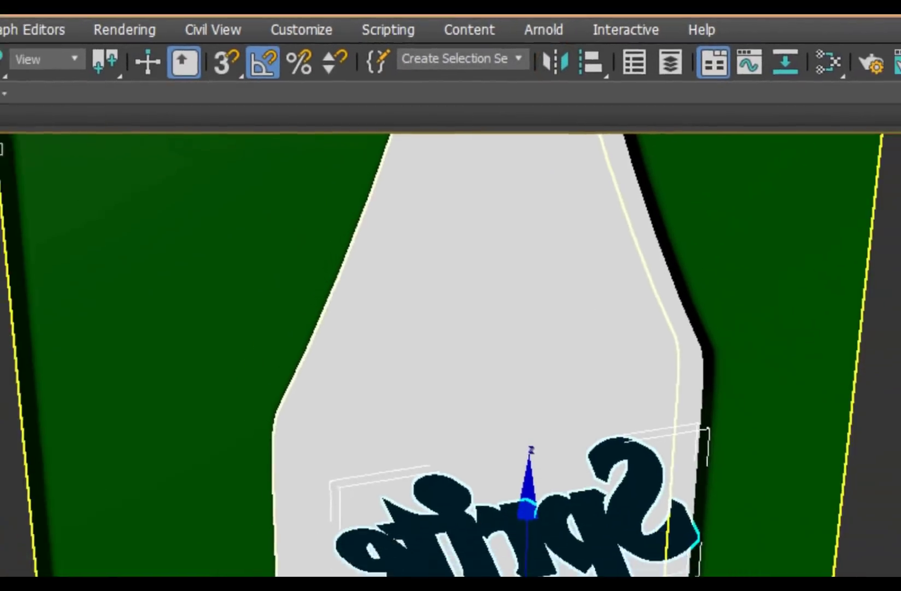
key("e")
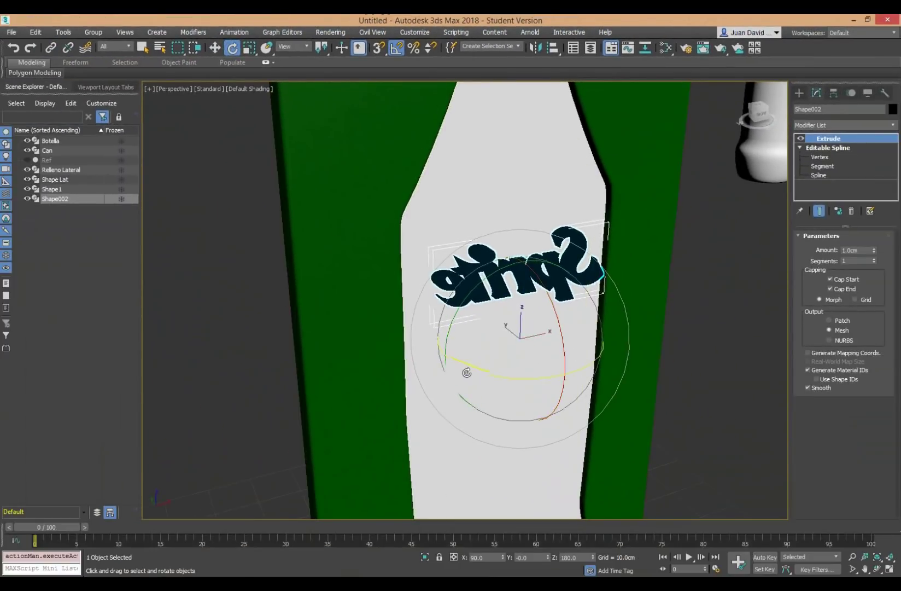
left_click_drag(468, 367, 567, 374)
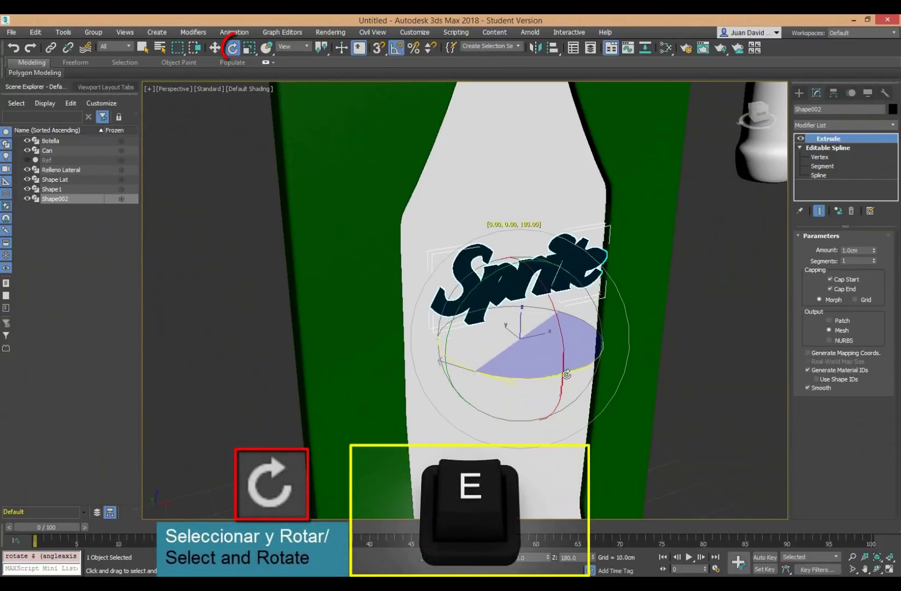
- Move the cloned logo along Y across to the panel's other side
right_click(512, 255)
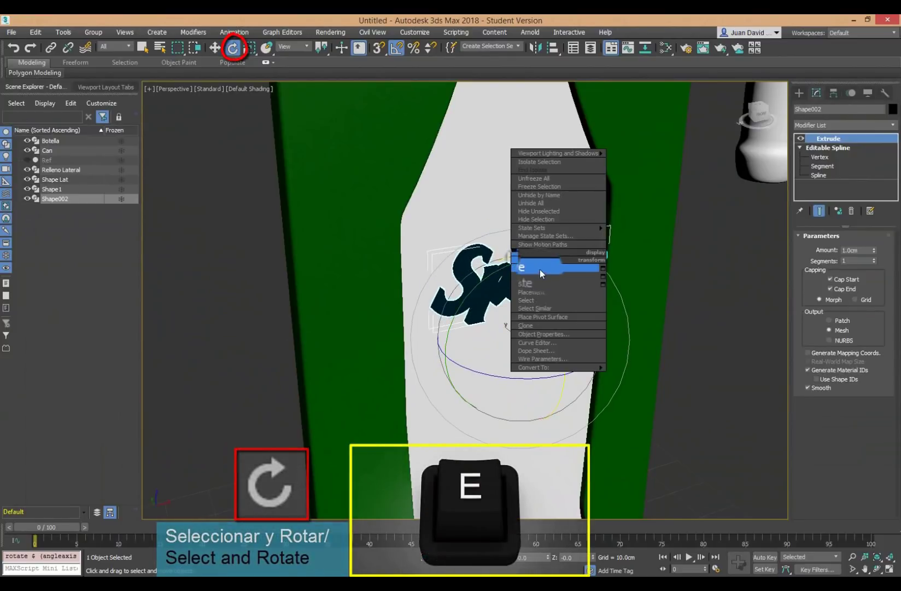
left_click(540, 273)
middle_click_drag(540, 273, 577, 316, "alt")
left_click_drag(468, 296, 437, 283)
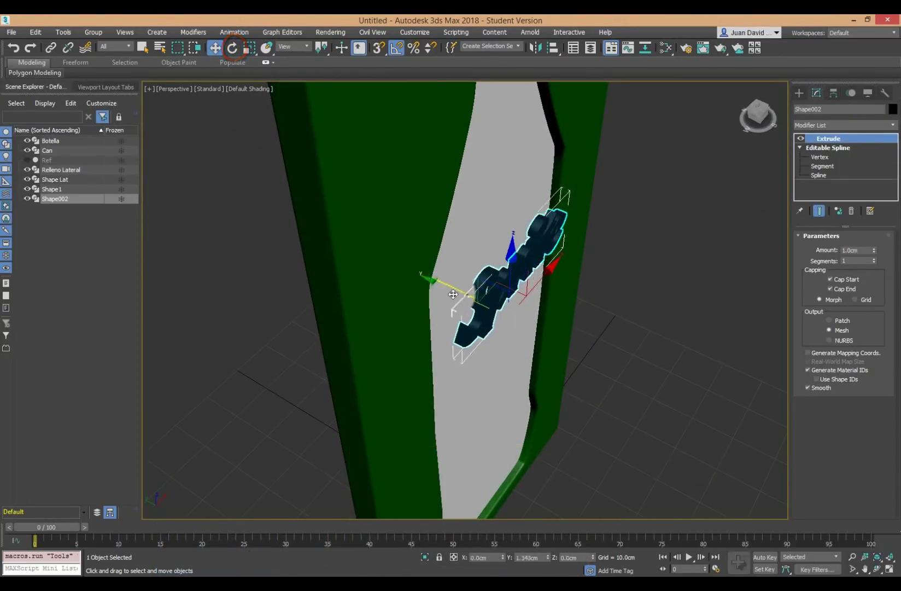
- In the Left wireframe view, nudge the cloned Sprite logo slightly along X
middle_click_drag(449, 290, 507, 264, "alt")
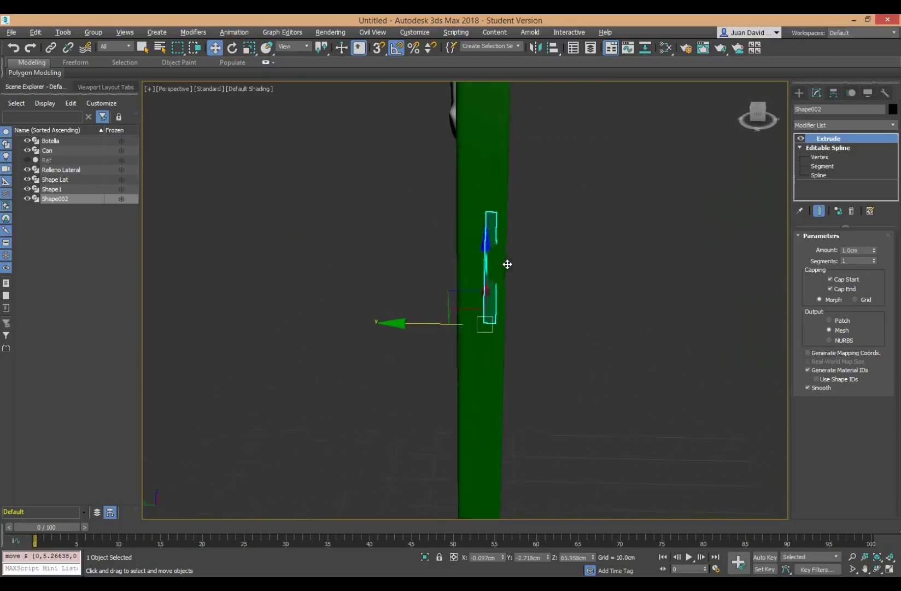
key("l")
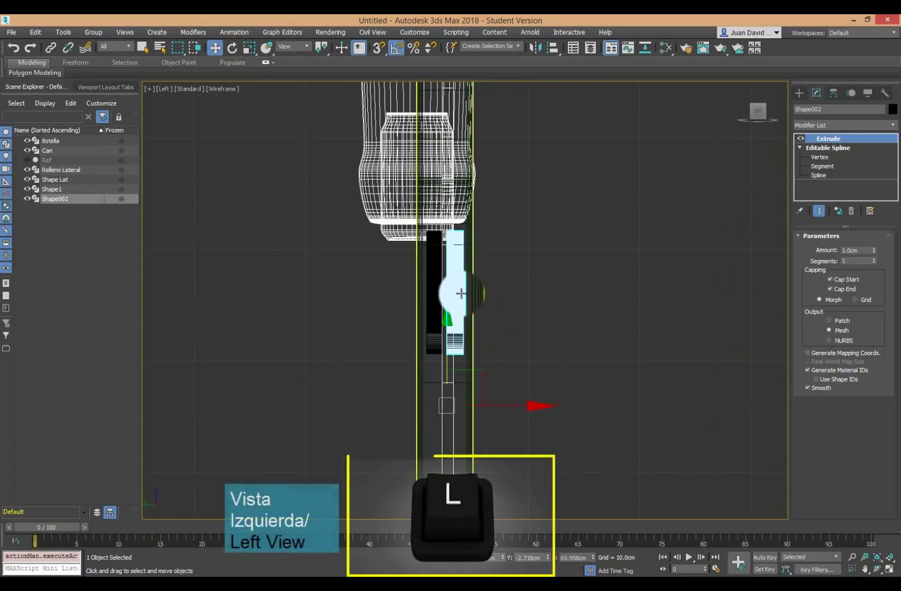
middle_click_drag(497, 513, 497, 472)
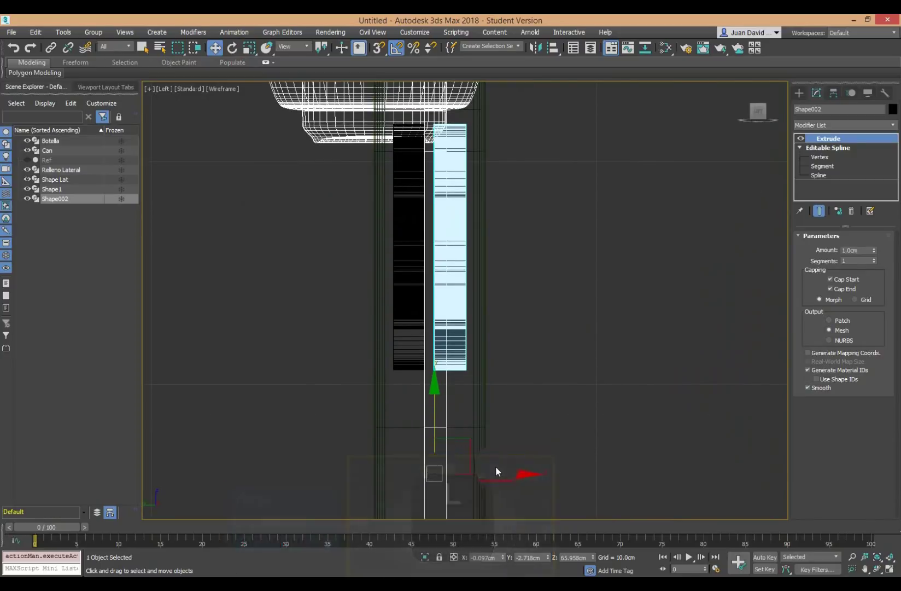
left_click_drag(496, 475, 507, 474)
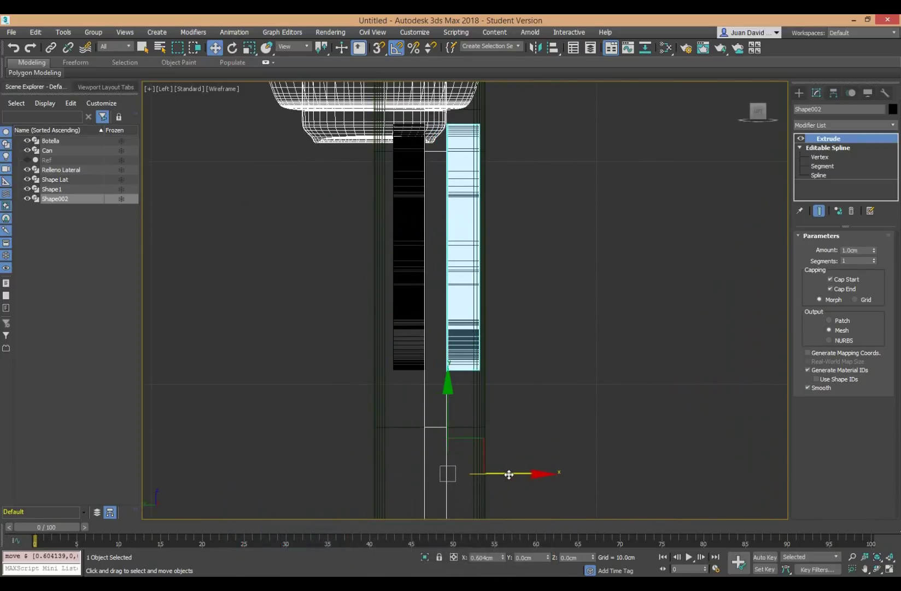
left_click(511, 337)
scroll(452, 356, "up", 3)
left_click(453, 359)
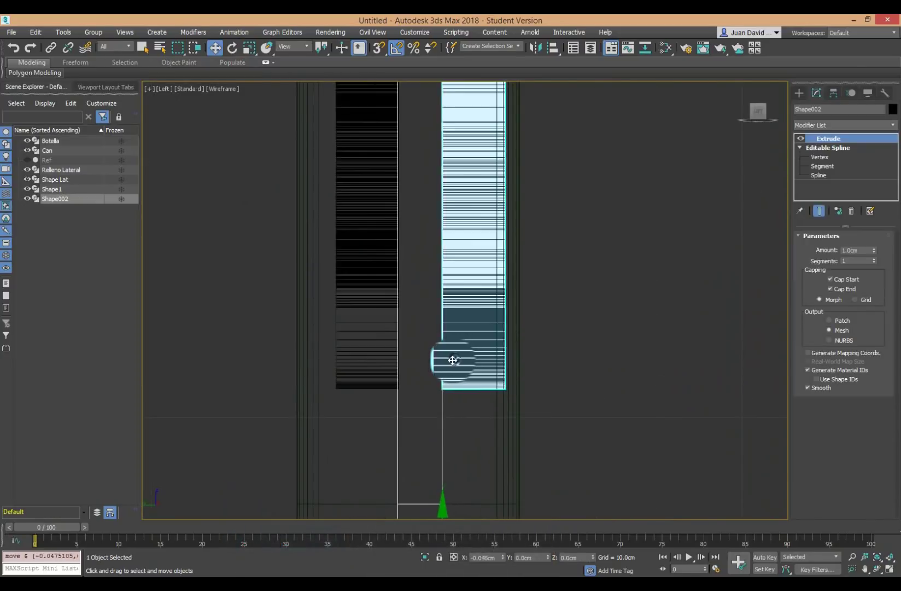
- Select Shape002, Shape1 and the Relleno Lateral fill and shift them together along X
left_click(388, 352)
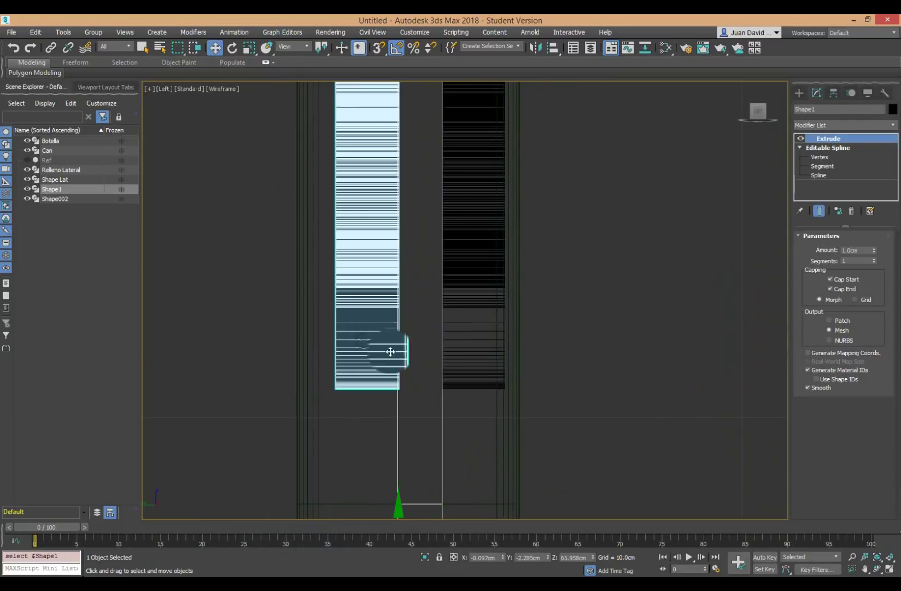
left_click(638, 350)
scroll(638, 351, "down", 3)
scroll(604, 317, "up", 1)
scroll(580, 332, "up", 1)
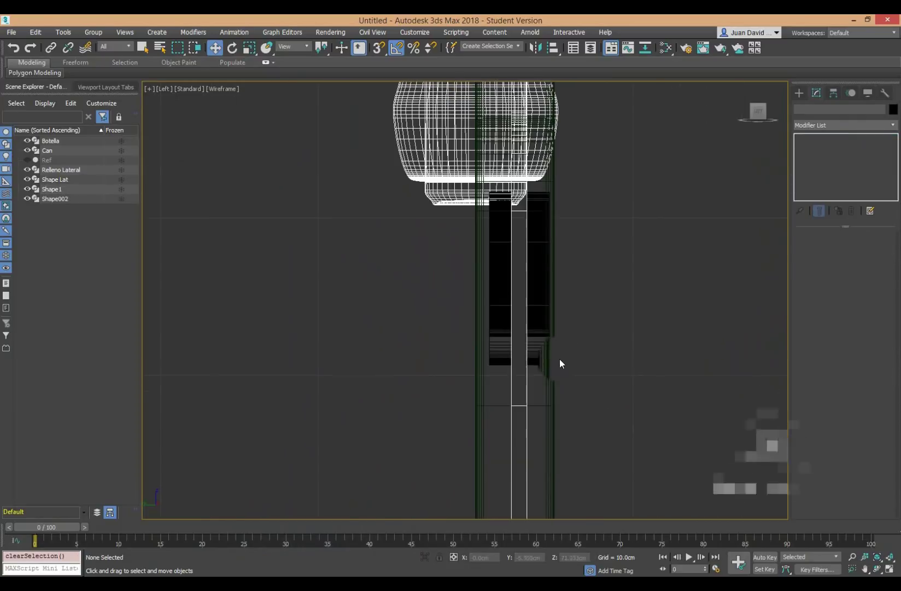
scroll(559, 361, "up", 1)
left_click(520, 338)
left_click(478, 354, "ctrl")
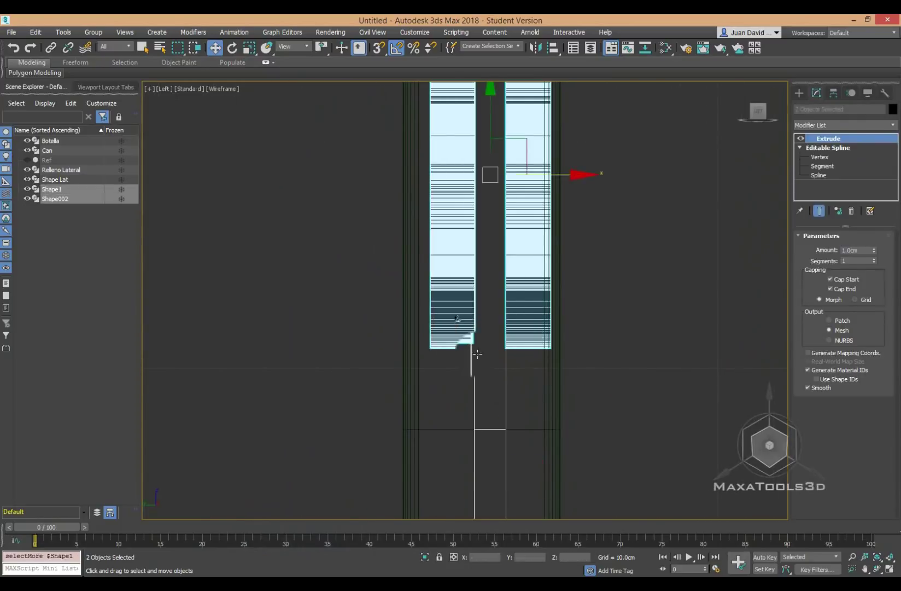
left_click(474, 377, "ctrl")
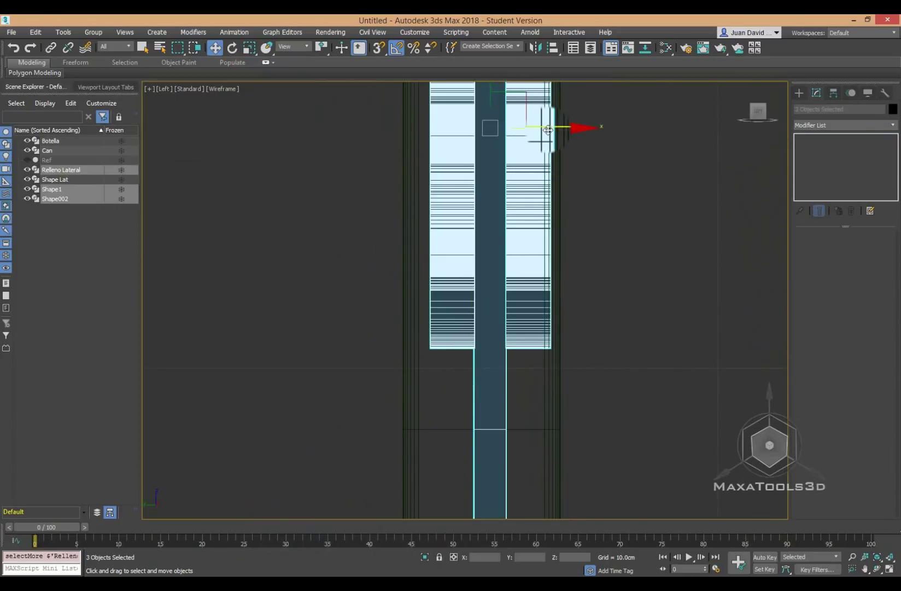
left_click_drag(548, 130, 538, 132)
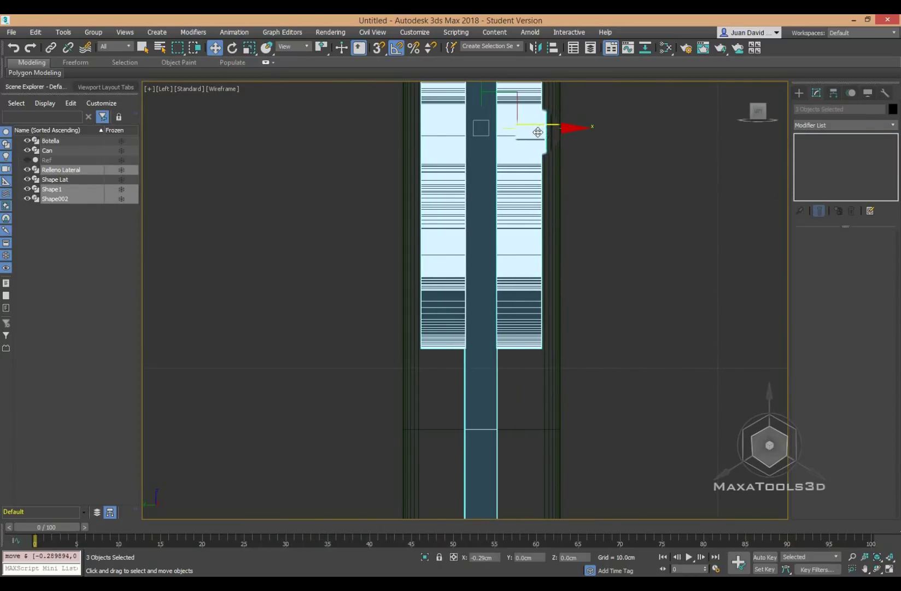
left_click(599, 237)
- Return to a shaded Perspective view and open the Inventario.jpg reference image
key("p")
mouse_move(599, 237)
middle_mouse_down("alt")
mouse_move(525, 295)
mouse_move(421, 301)
mouse_move(405, 353)
middle_mouse_up("alt")
key("F3")
scroll(326, 328, "down", 5)
scroll(430, 322, "up", 3)
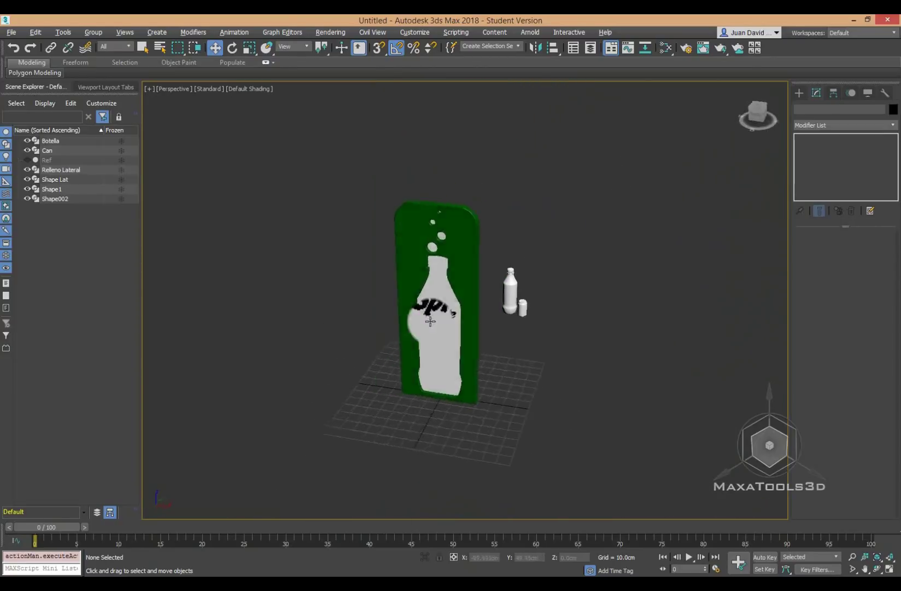
mouse_move(430, 322)
middle_mouse_down("alt")
mouse_move(427, 269)
mouse_move(446, 284)
mouse_move(594, 301)
middle_mouse_up("alt")
scroll(448, 285, "up", 2)
scroll(429, 294, "up", 3)
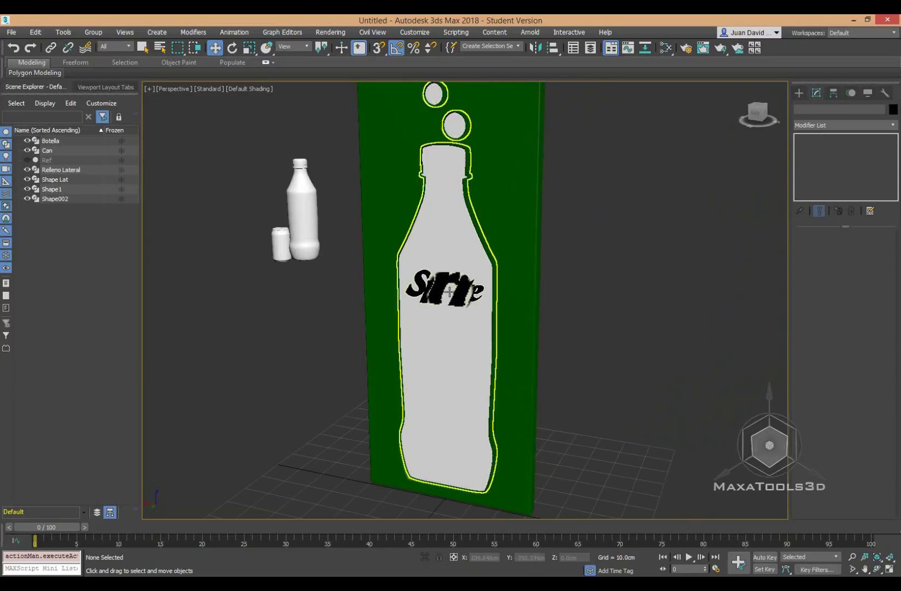
left_click(420, 293)
middle_click_drag(420, 293, 478, 283, "alt")
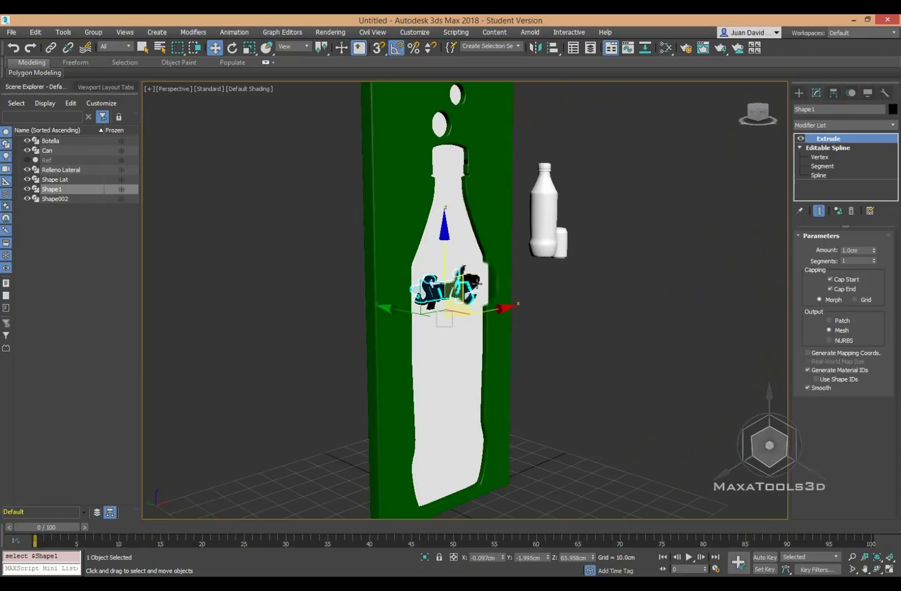
left_click(449, 564)
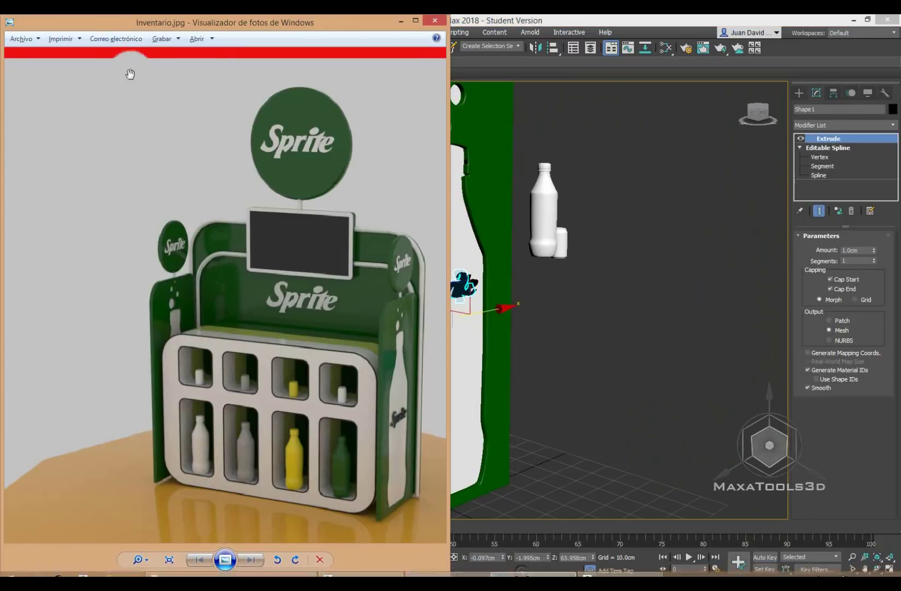
- Pan and zoom Inventario.jpg to the annotated Bevel Profile and Logo parts
scroll(292, 252, "up", 3)
scroll(350, 142, "up", 2)
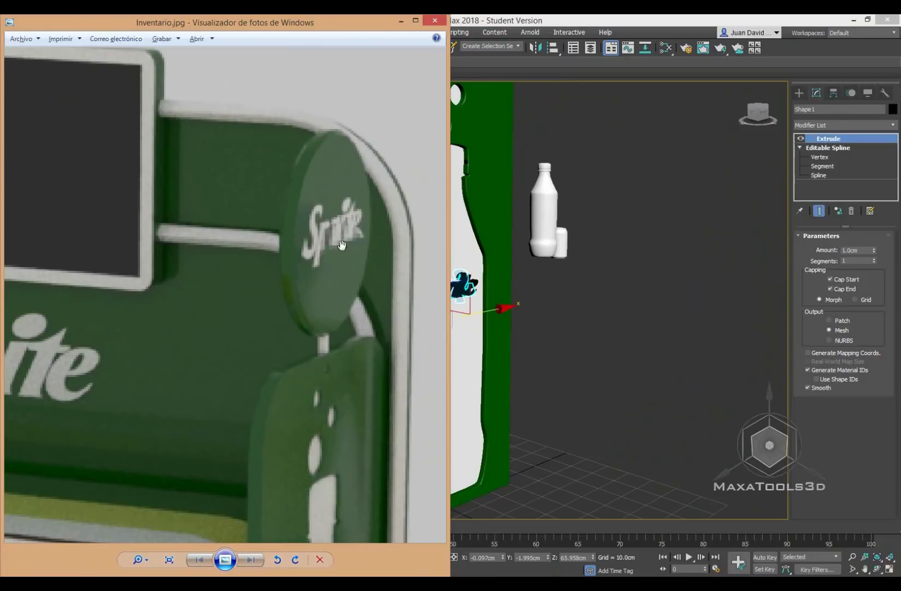
scroll(299, 301, "up", 2)
scroll(322, 361, "up", 3)
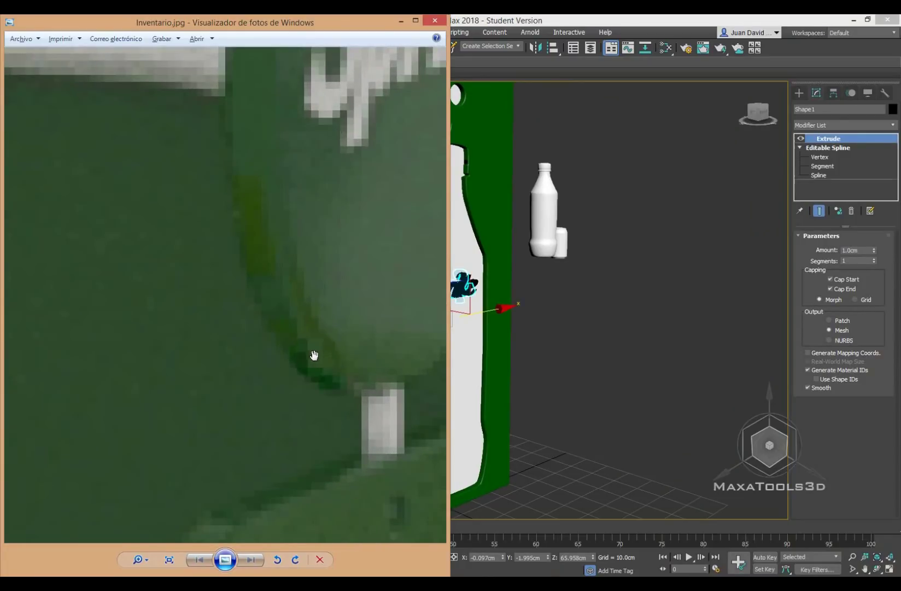
scroll(313, 358, "down", 3)
scroll(312, 366, "down", 3)
scroll(301, 328, "down", 3)
scroll(288, 269, "down", 1)
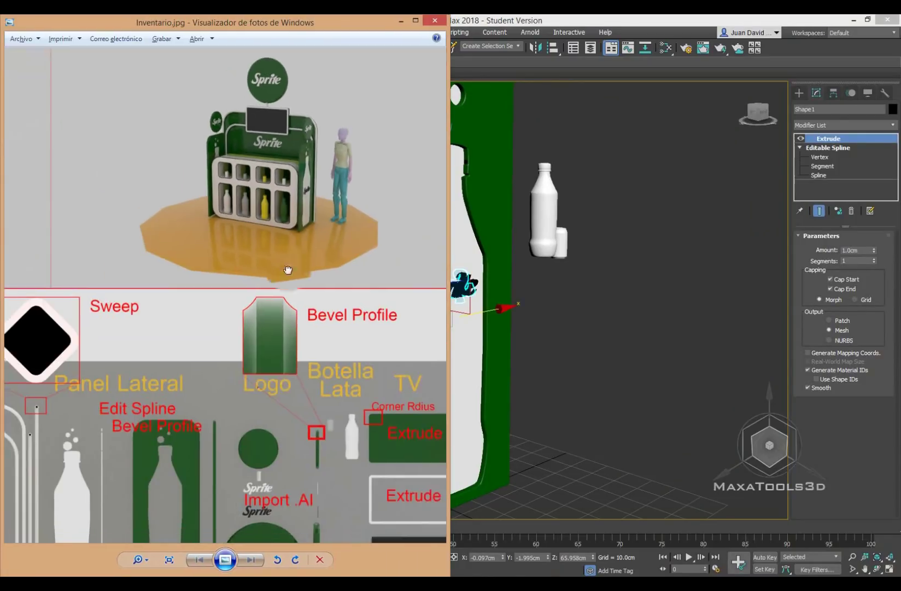
left_click_drag(288, 270, 331, 85)
scroll(328, 164, "down", 1)
scroll(273, 355, "up", 2)
scroll(249, 381, "up", 2)
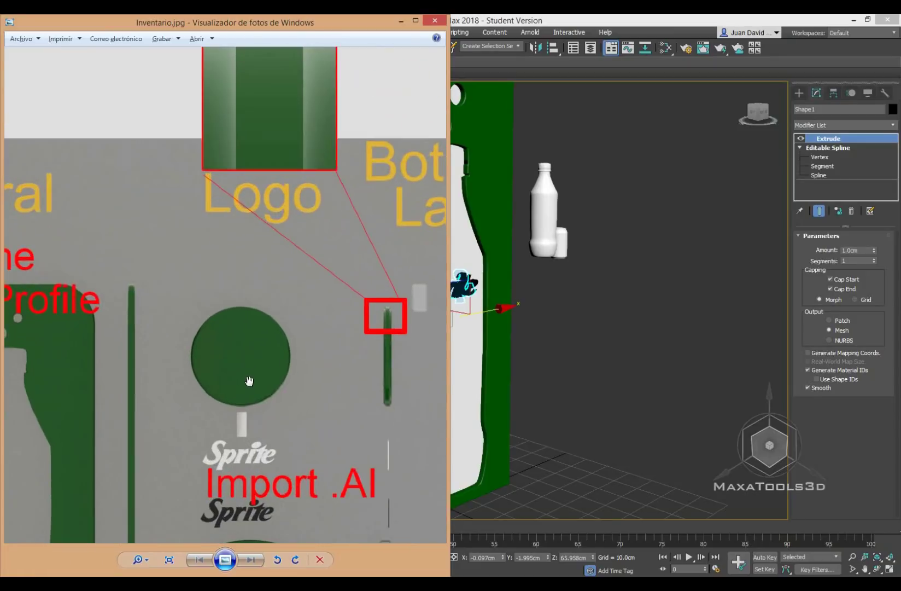
left_click_drag(299, 164, 287, 473)
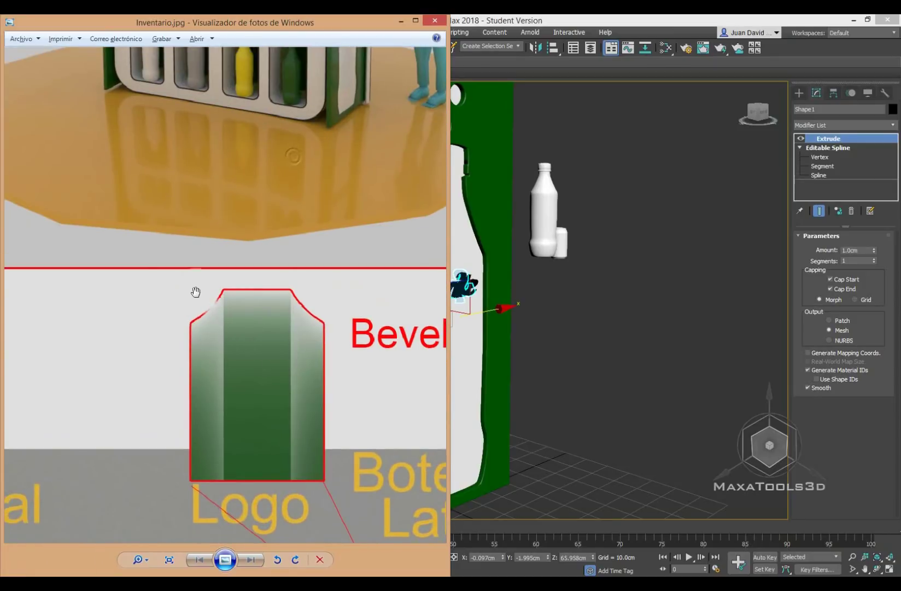
- In Scene Explorer, rename Shape1 to 'Sprite 1' and Shape002 to 'Sprite 2'
left_click(452, 163)
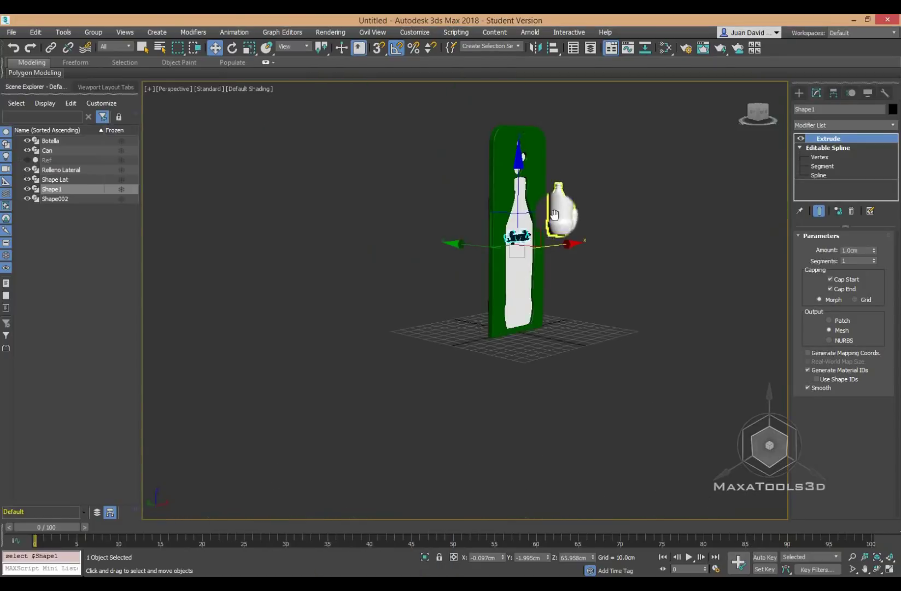
scroll(493, 301, "up", 3)
mouse_move(492, 301)
middle_mouse_down("alt")
mouse_move(617, 288)
mouse_move(562, 288)
middle_mouse_up("alt")
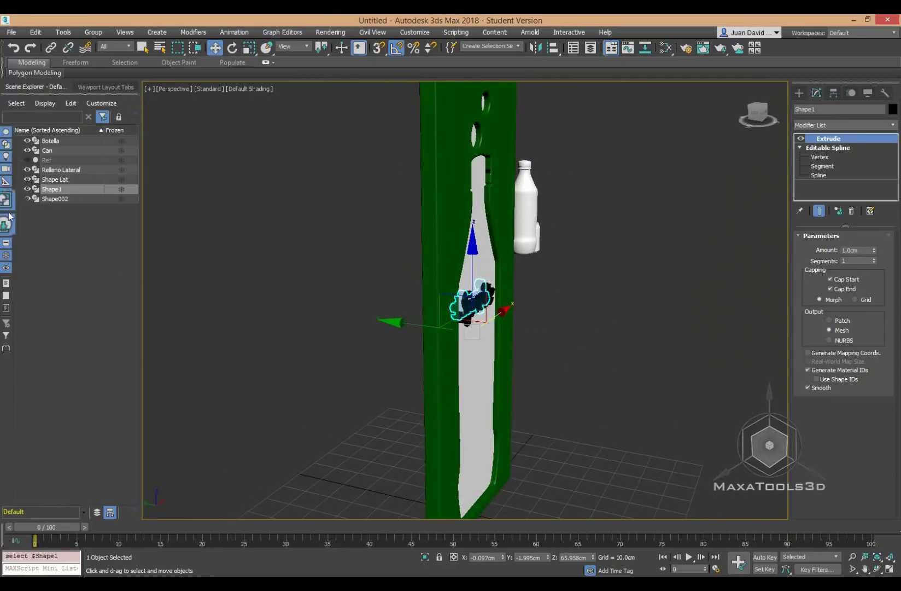
left_click(58, 212)
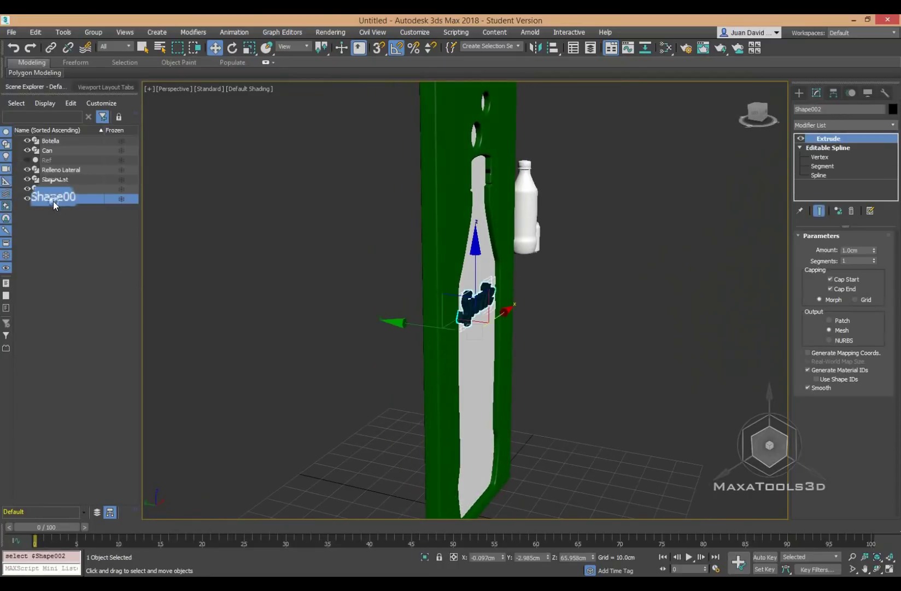
left_click(59, 190)
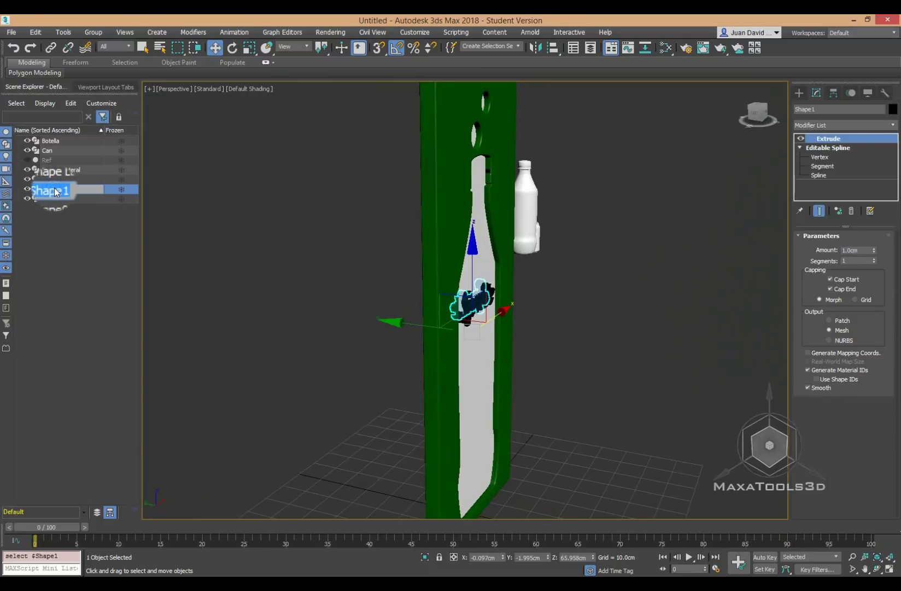
left_click(54, 198)
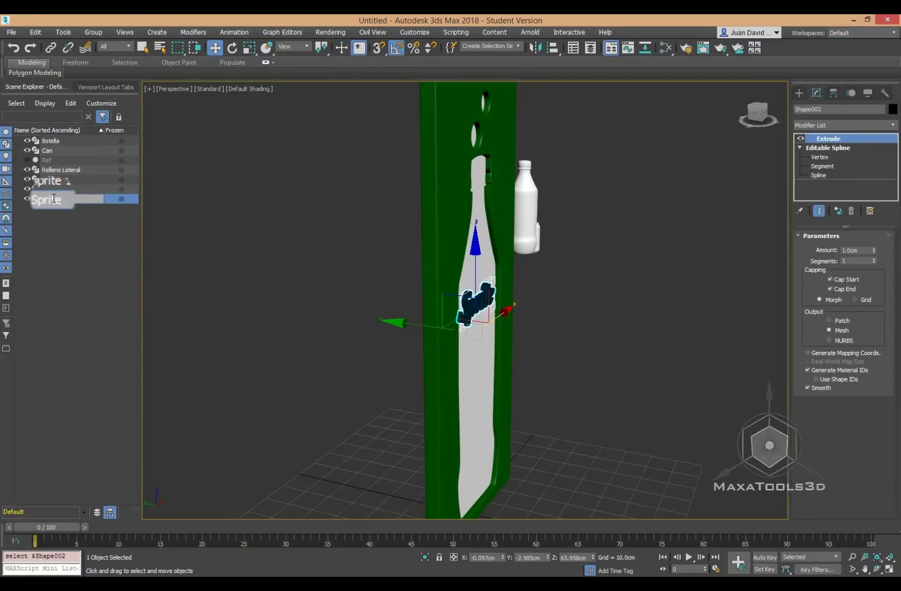
left_click(45, 254)
left_click(57, 180)
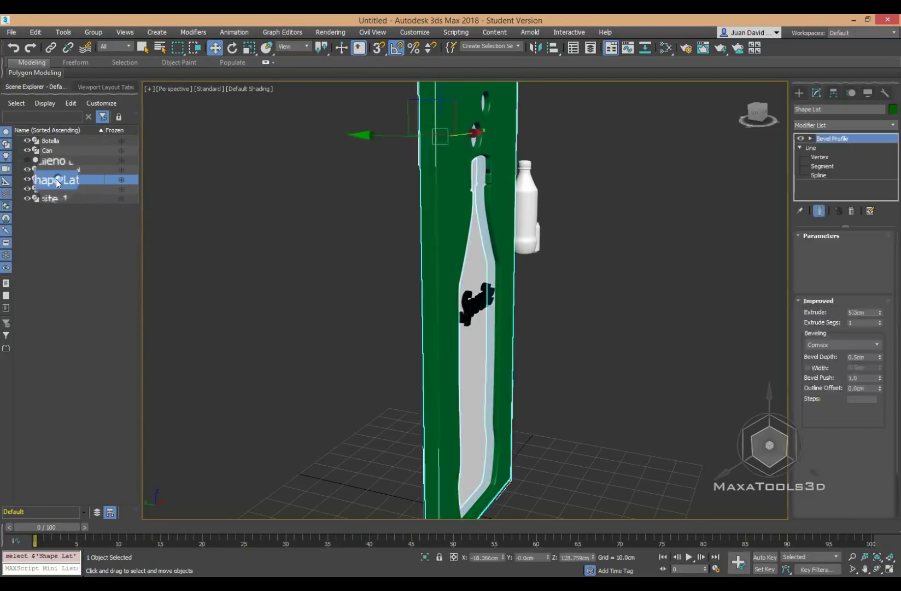
left_click(641, 280)
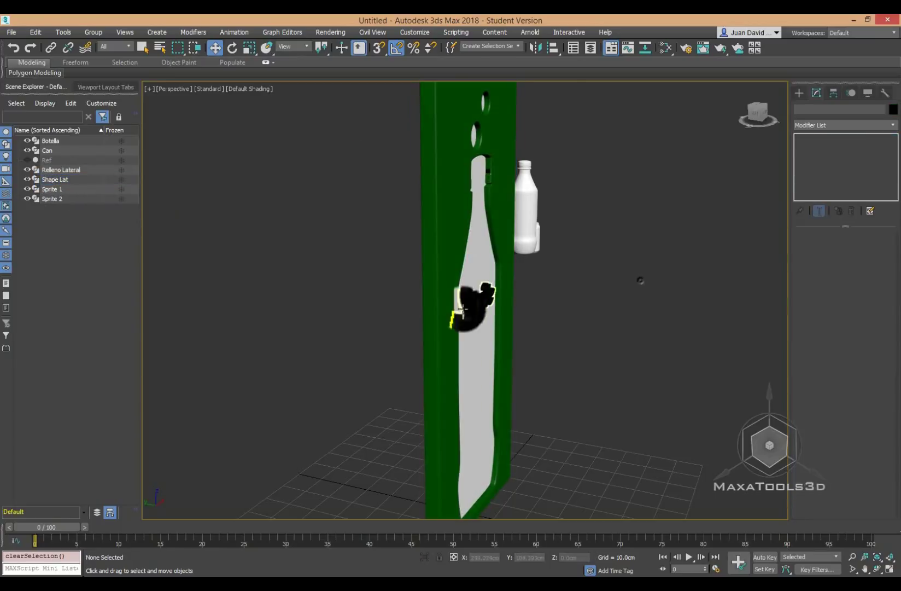
- Copy both Sprite logos as Sprite 003 and Sprite 004, raised above the panel top
left_click(39, 190)
middle_click_drag(385, 344, 394, 306, "alt")
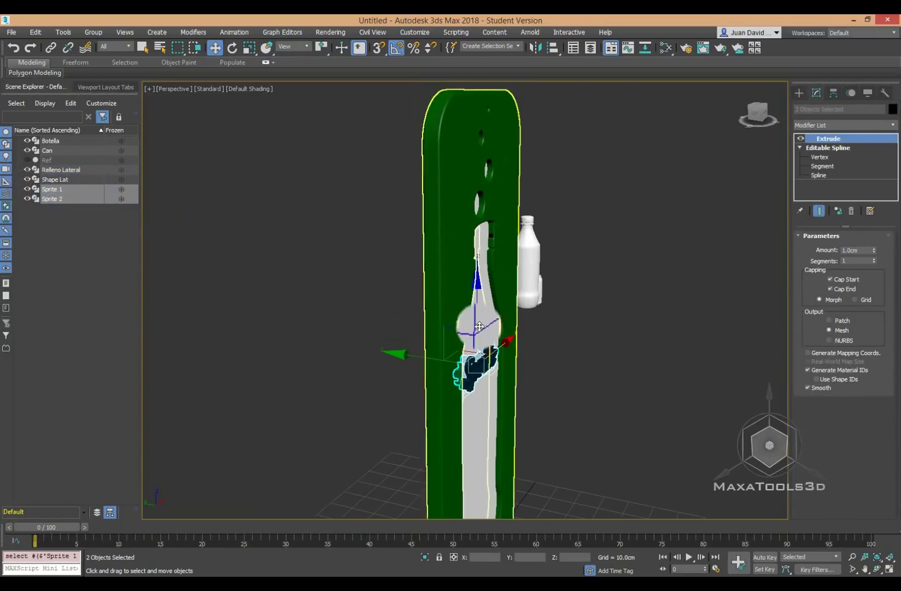
left_click_drag(479, 317, 478, 88, "shift")
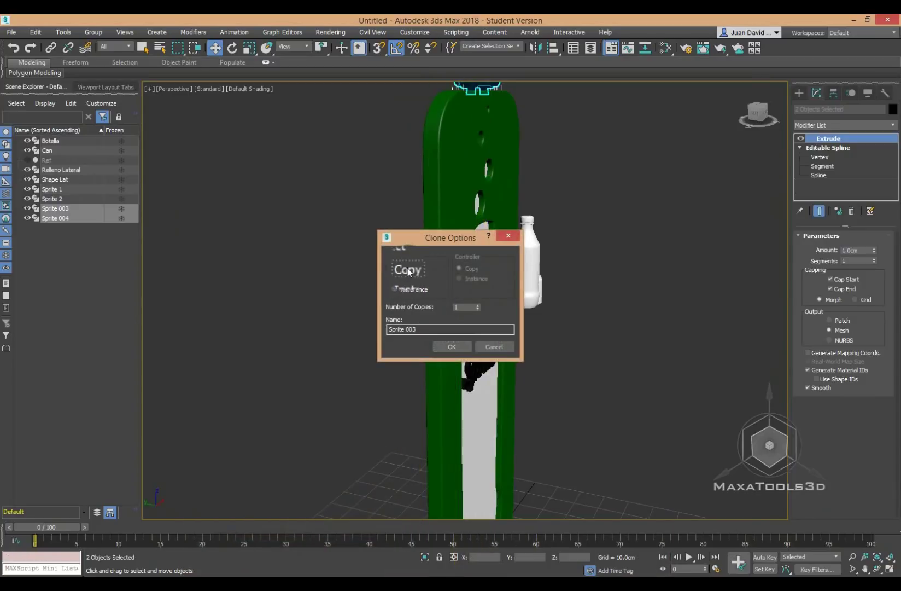
left_click(460, 350)
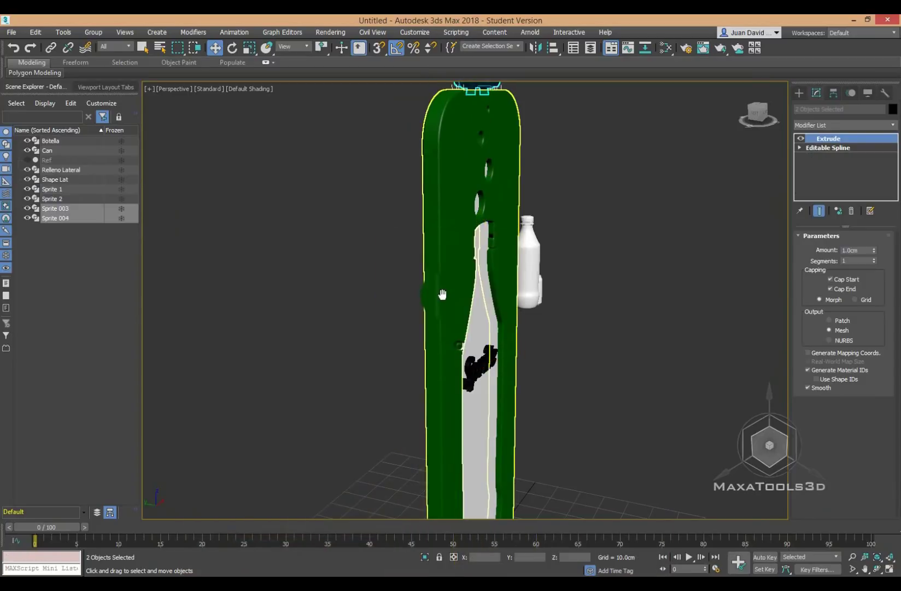
key("f")
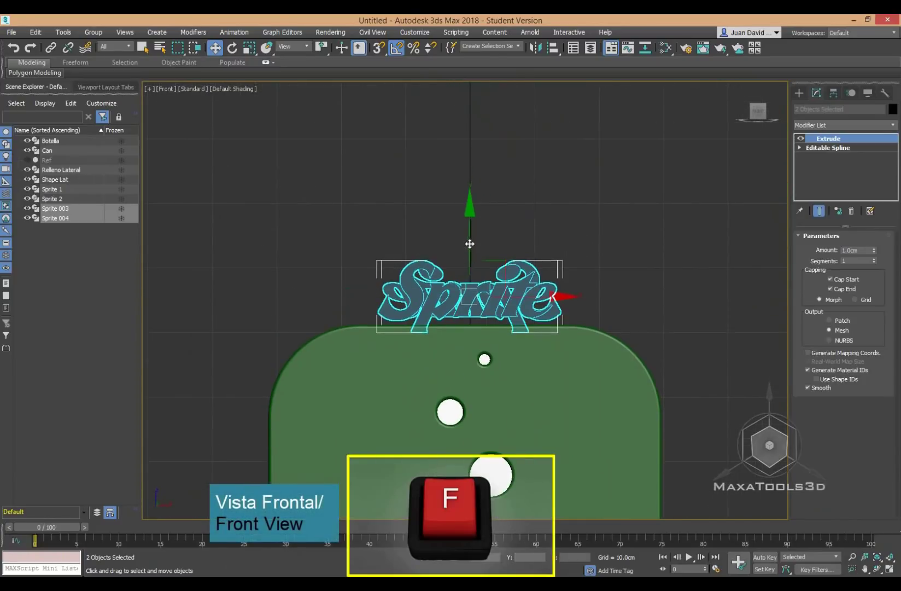
left_click_drag(471, 181, 464, 99)
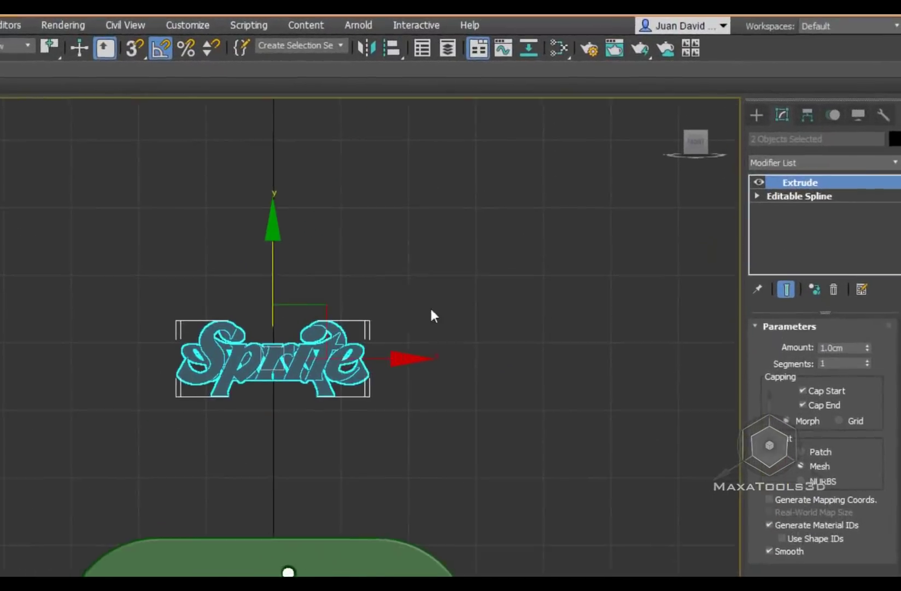
left_click(791, 96)
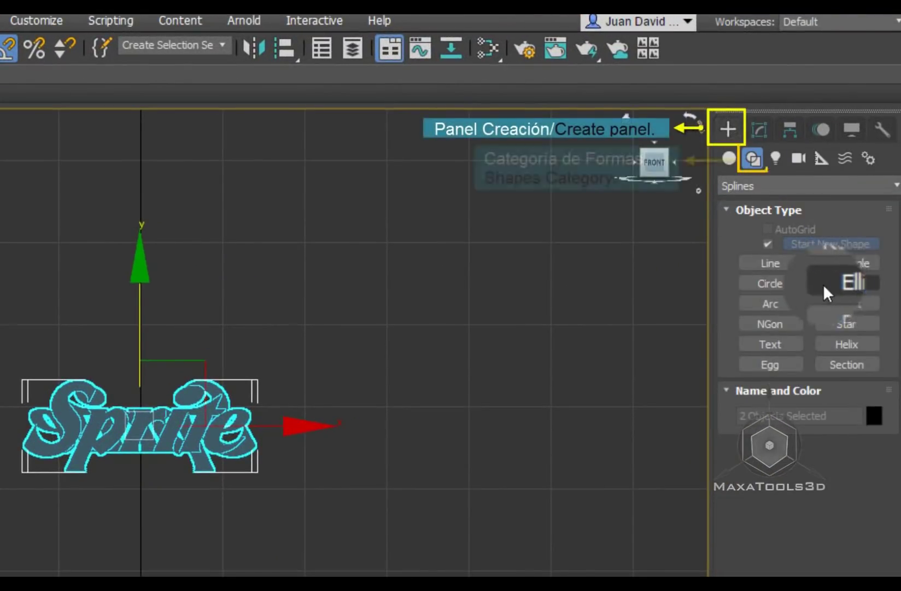
- Draw a circle, Circle001, centred on the raised Sprite logo copies
left_click(770, 283)
mouse_move(137, 433)
left_mouse_down()
mouse_move(135, 382)
mouse_move(156, 271)
left_mouse_up()
right_click(200, 301)
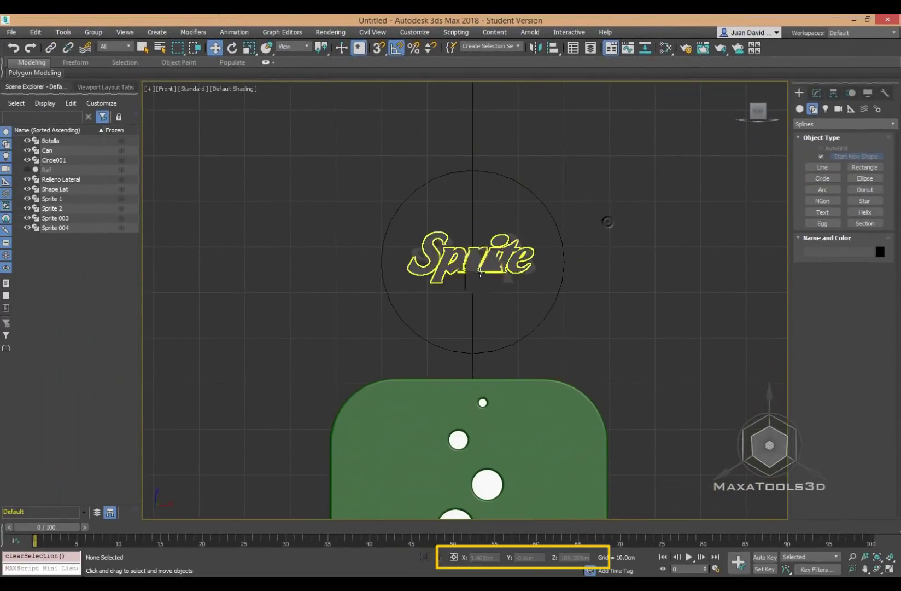
left_click(479, 264)
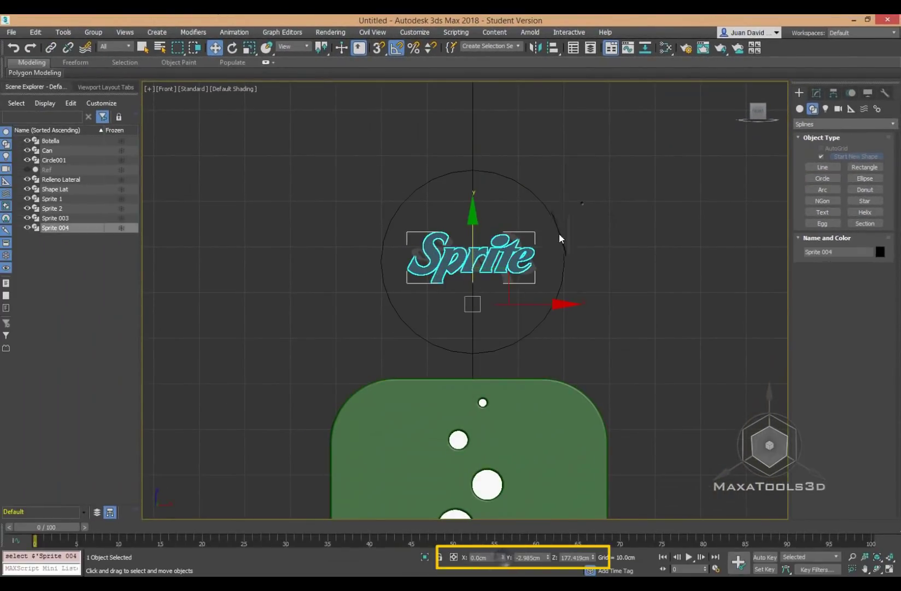
left_click(568, 218)
left_click(508, 276)
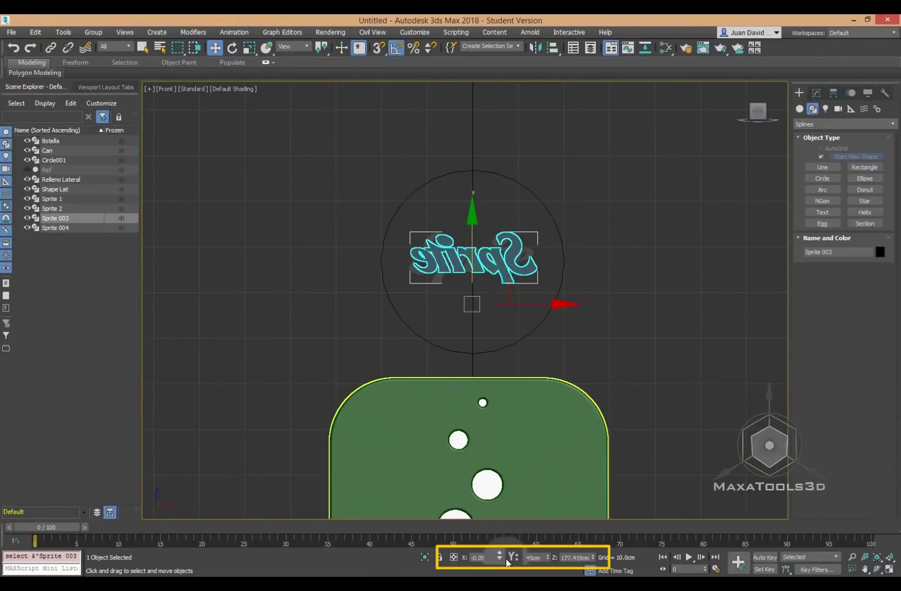
left_click(558, 193)
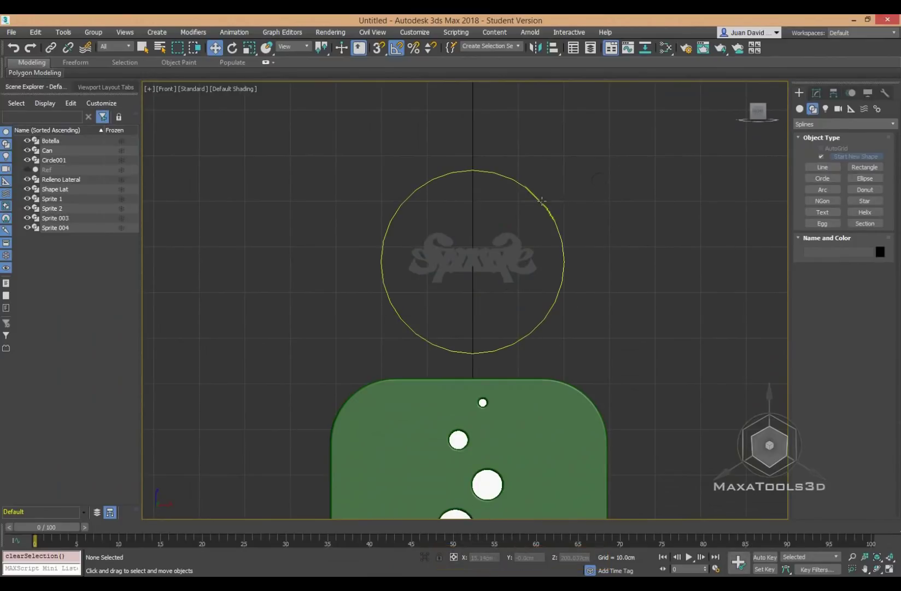
- Move Circle001 along Y so it lines up in depth with the logos
left_click(541, 200)
mouse_move(487, 288)
middle_mouse_down("alt")
mouse_move(581, 343)
mouse_move(583, 247)
mouse_move(515, 195)
mouse_move(523, 244)
mouse_move(504, 254)
middle_mouse_up("alt")
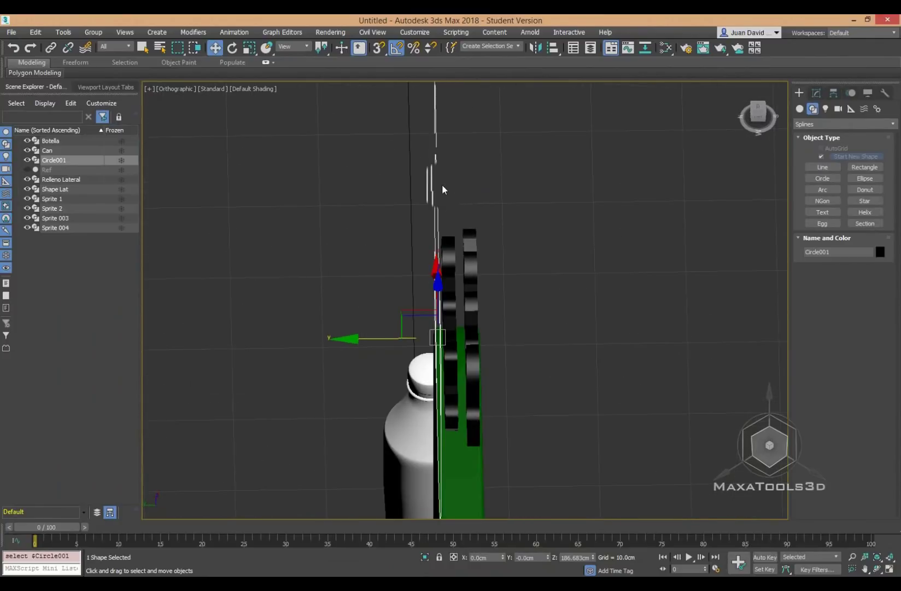
left_click_drag(395, 336, 413, 335)
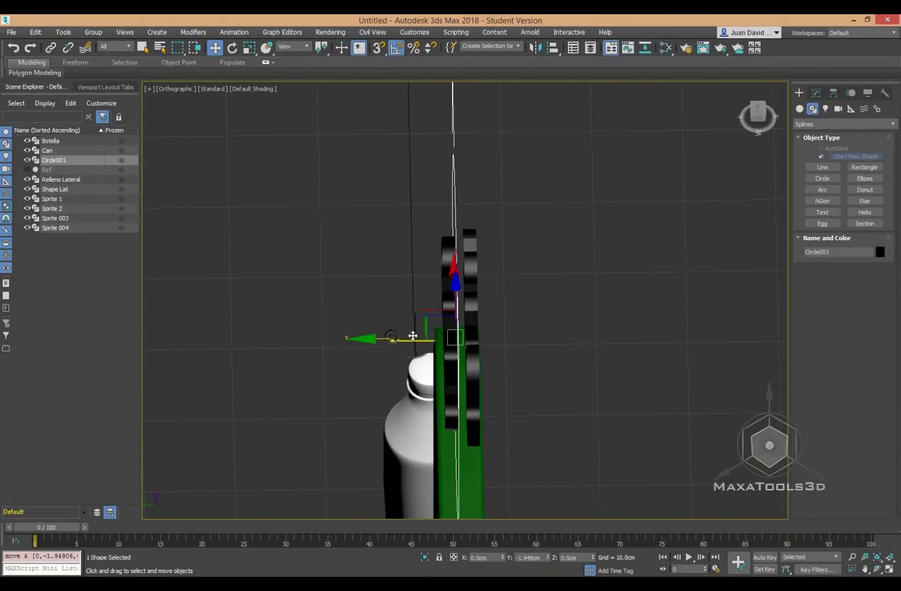
mouse_move(419, 337)
middle_mouse_down("alt")
mouse_move(493, 288)
mouse_move(439, 234)
middle_mouse_up("alt")
key("l")
scroll(444, 417, "down", 2)
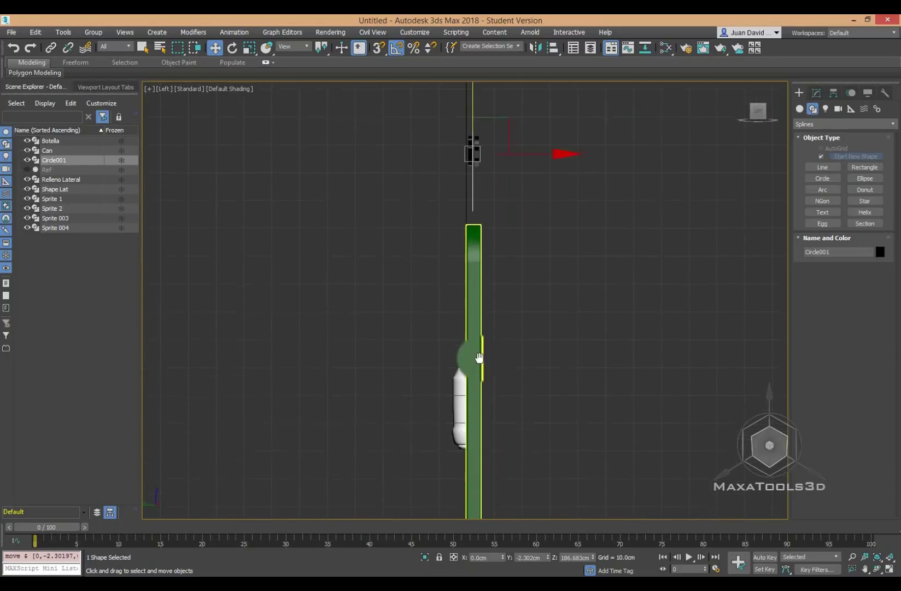
scroll(485, 200, "up", 3)
scroll(457, 364, "up", 2)
middle_click_drag(457, 364, 459, 280)
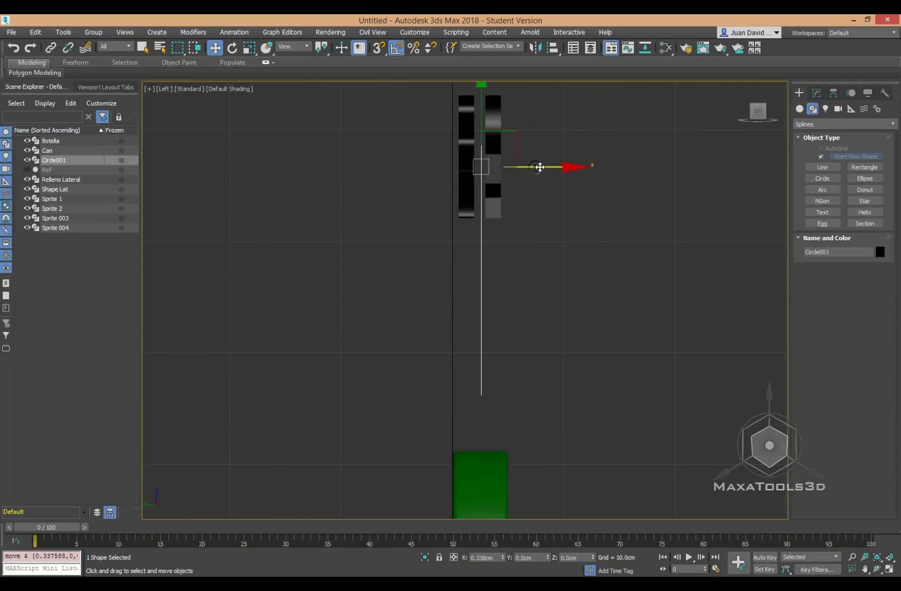
- Check the circle's alignment from the side and in Perspective, then select the Shape Lat panel
left_click(577, 298)
middle_click_drag(551, 264, 529, 272)
left_click(459, 311)
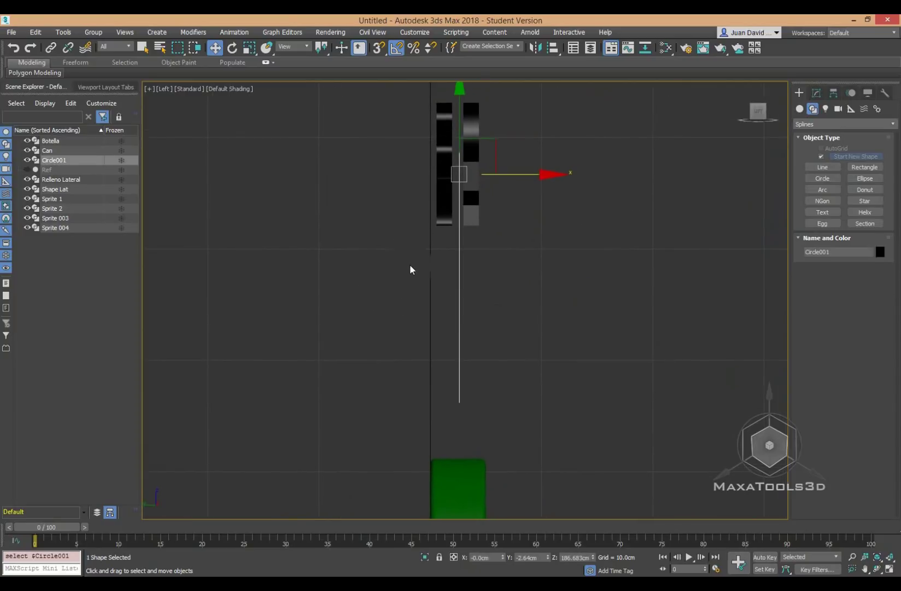
key("p")
mouse_move(486, 249)
middle_mouse_down("alt")
mouse_move(427, 332)
mouse_move(515, 355)
mouse_move(552, 289)
middle_mouse_up("alt")
scroll(427, 332, "up", 2)
scroll(476, 356, "up", 2)
left_click(476, 356)
scroll(467, 336, "down", 2)
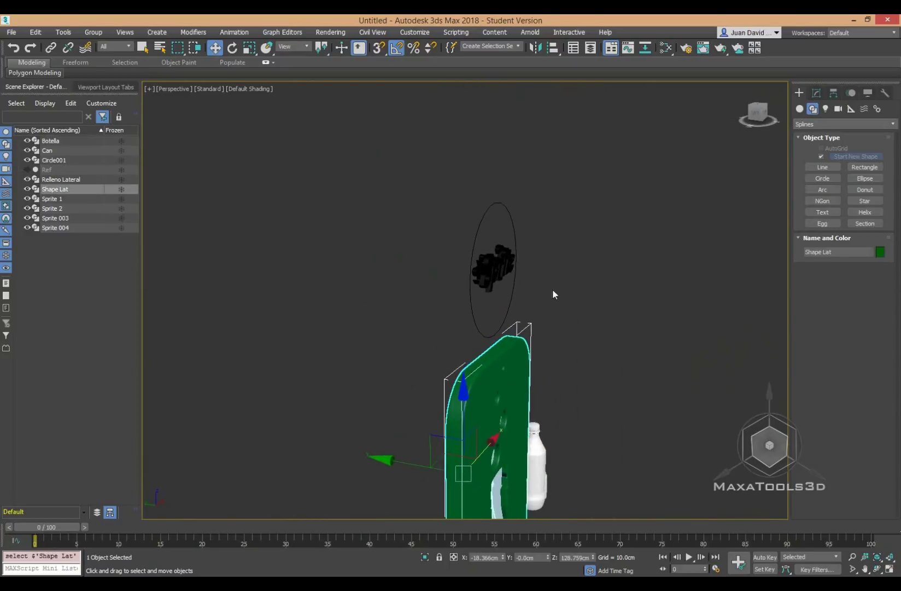
- Copy the side panel's Bevel Profile onto Circle001, thin it to 2.0cm, and move it toward the logos
left_click(816, 93)
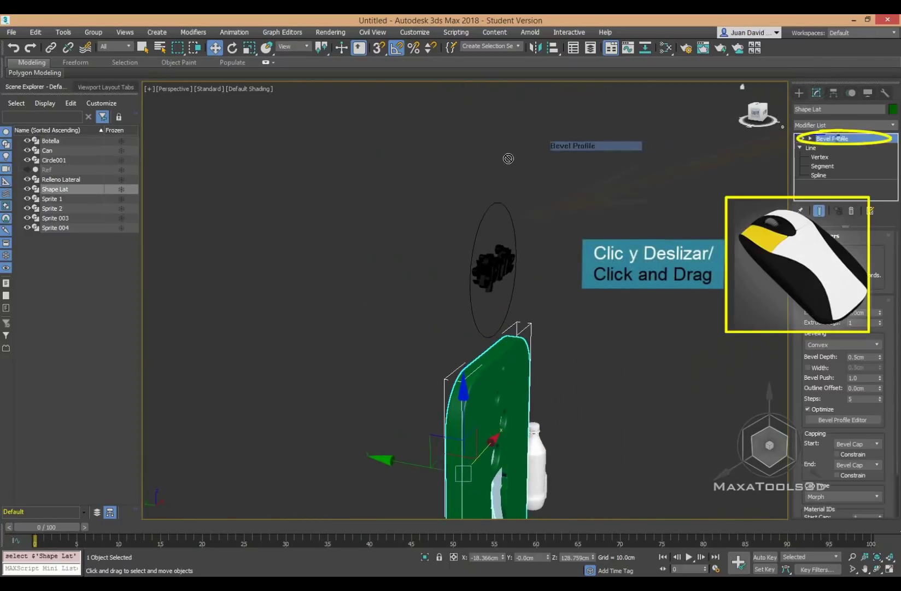
left_click_drag(508, 158, 484, 219)
scroll(533, 232, "up", 2)
scroll(512, 215, "up", 2)
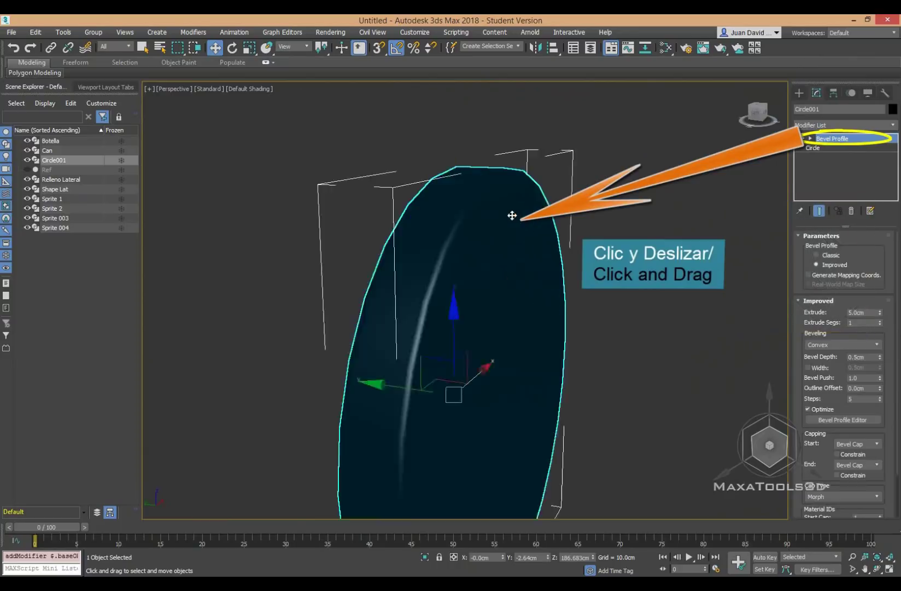
mouse_move(512, 216)
middle_mouse_down("alt")
mouse_move(541, 235)
mouse_move(528, 214)
mouse_move(543, 245)
middle_mouse_up("alt")
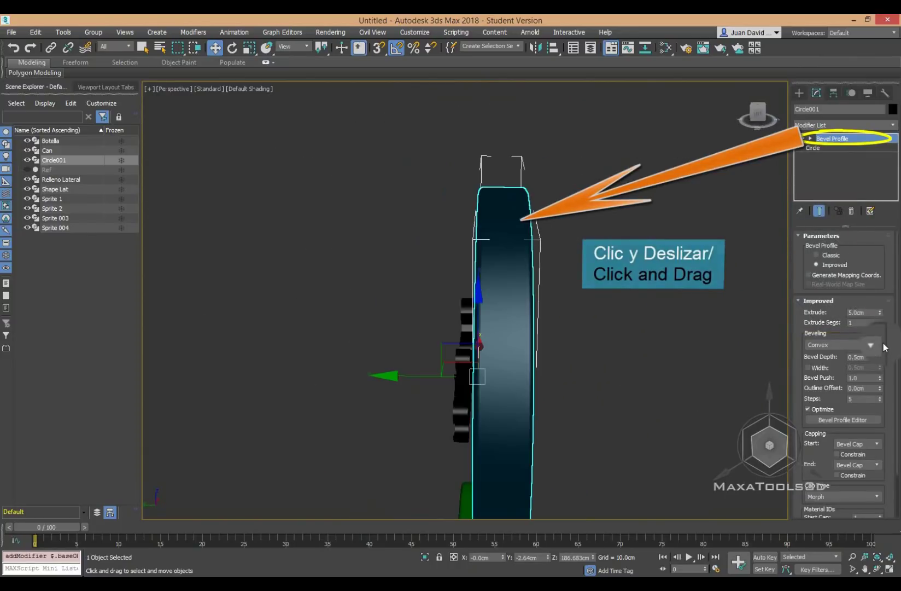
left_click_drag(880, 312, 879, 328)
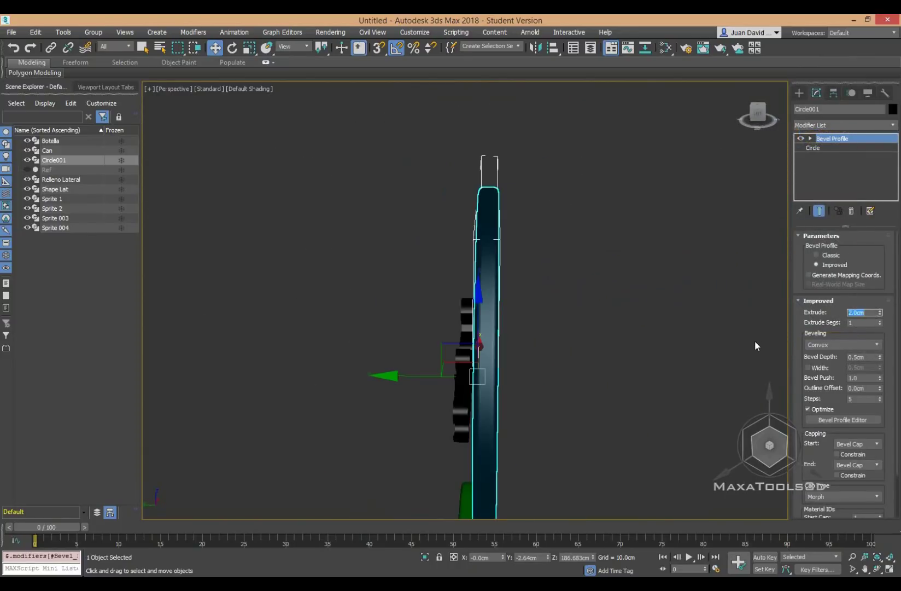
left_click_drag(418, 379, 411, 378)
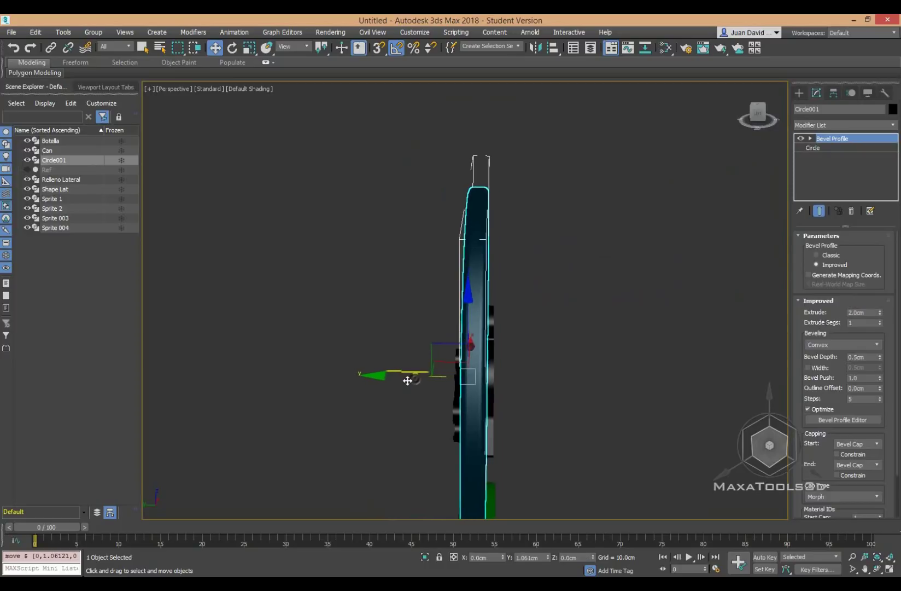
scroll(489, 186, "up", 3)
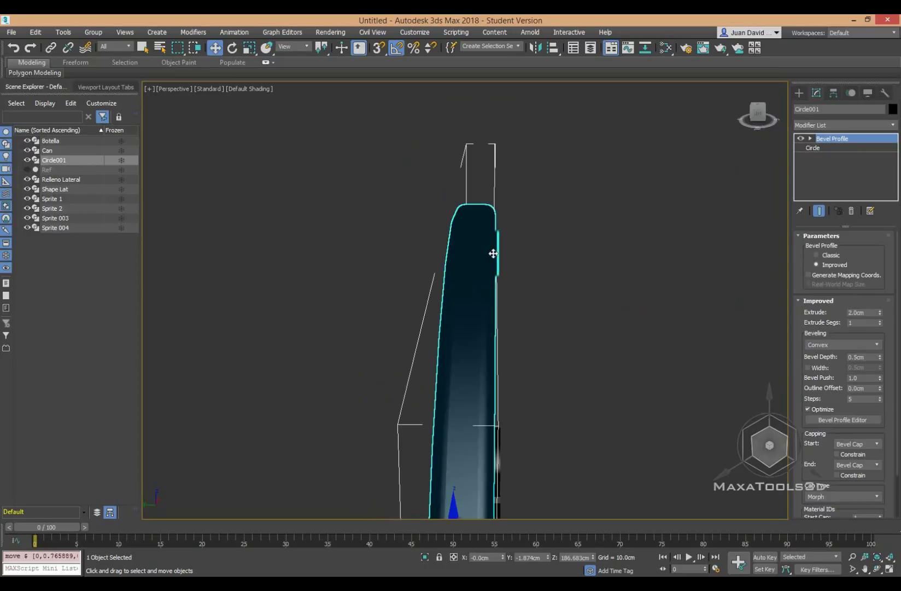
scroll(487, 206, "up", 4)
scroll(713, 197, "down", 1)
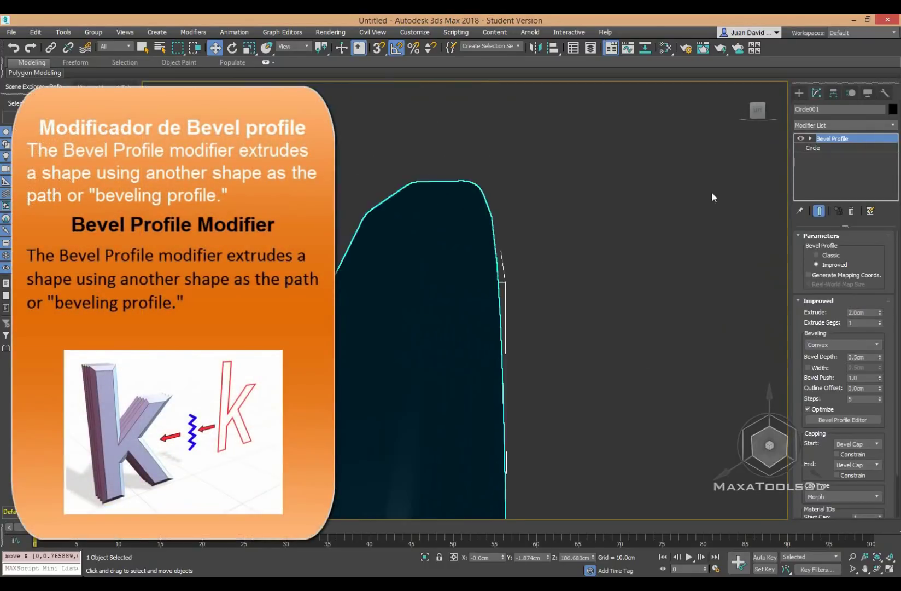
- Colour the bevelled disc green and keep its Convex bevel shape
left_click(892, 110)
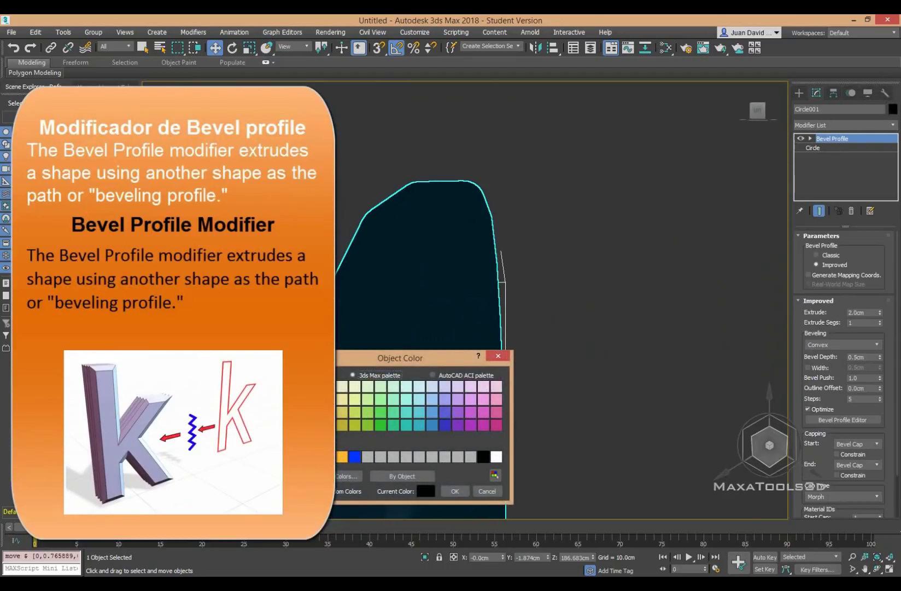
left_click(455, 492)
scroll(552, 306, "down", 2)
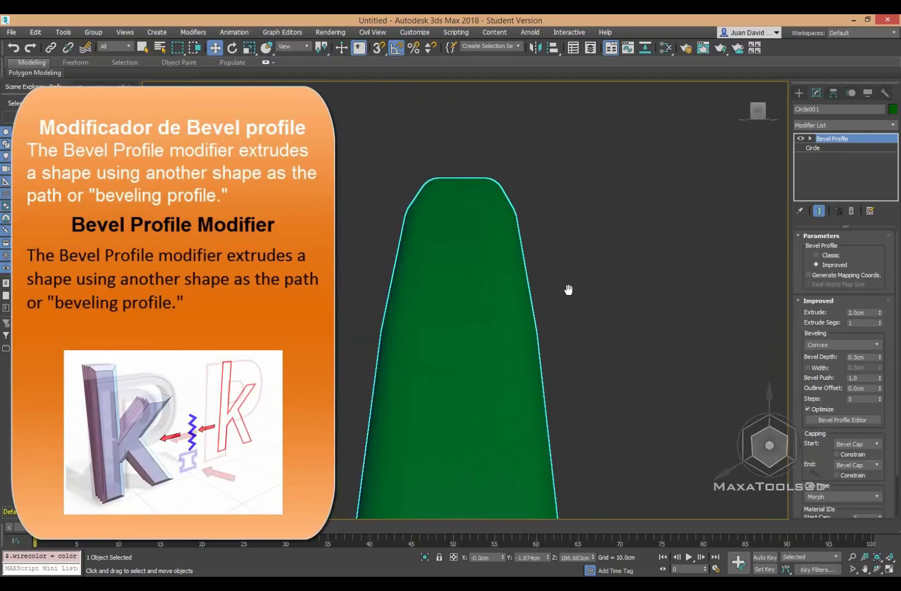
scroll(547, 294, "up", 4)
scroll(533, 291, "up", 2)
middle_click_drag(531, 289, 456, 267)
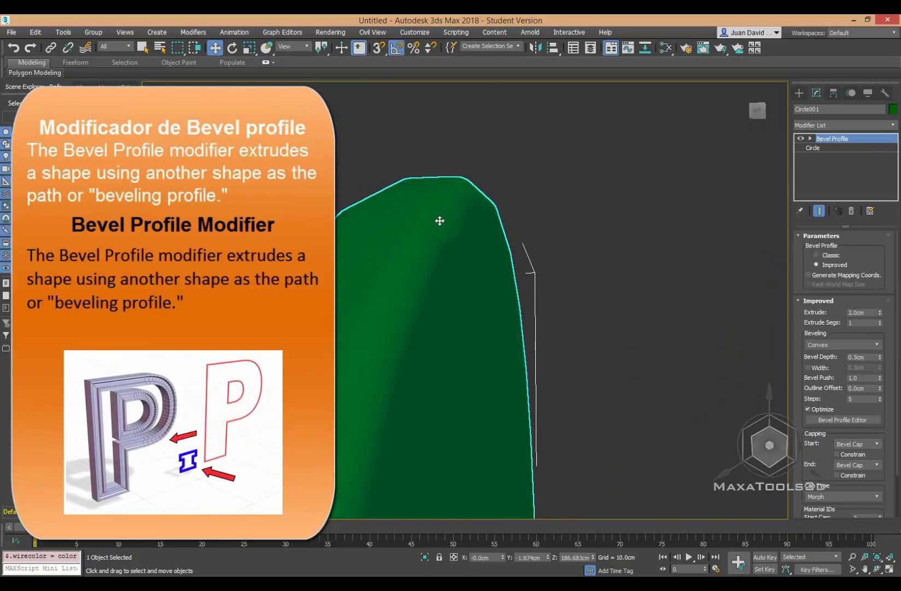
left_click(842, 344)
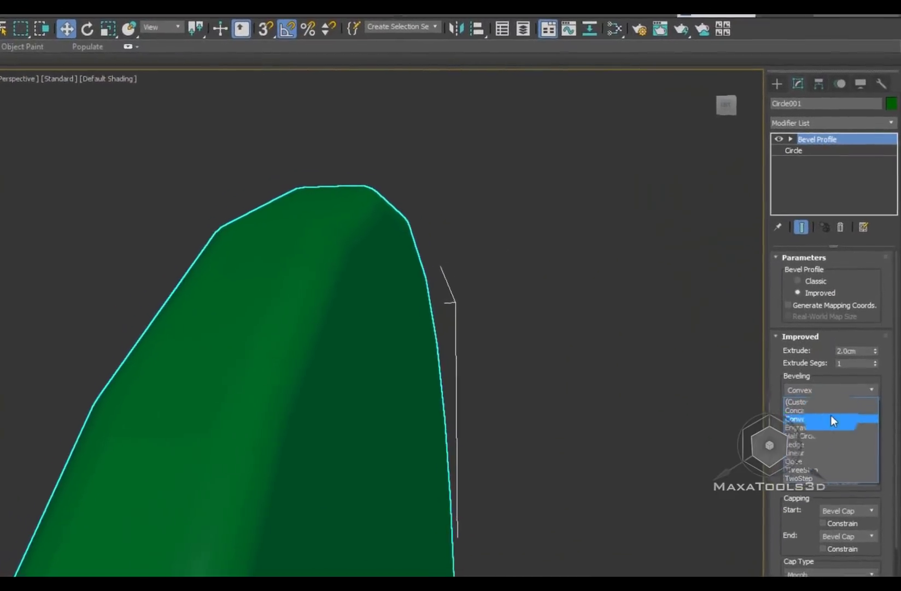
left_click(830, 419)
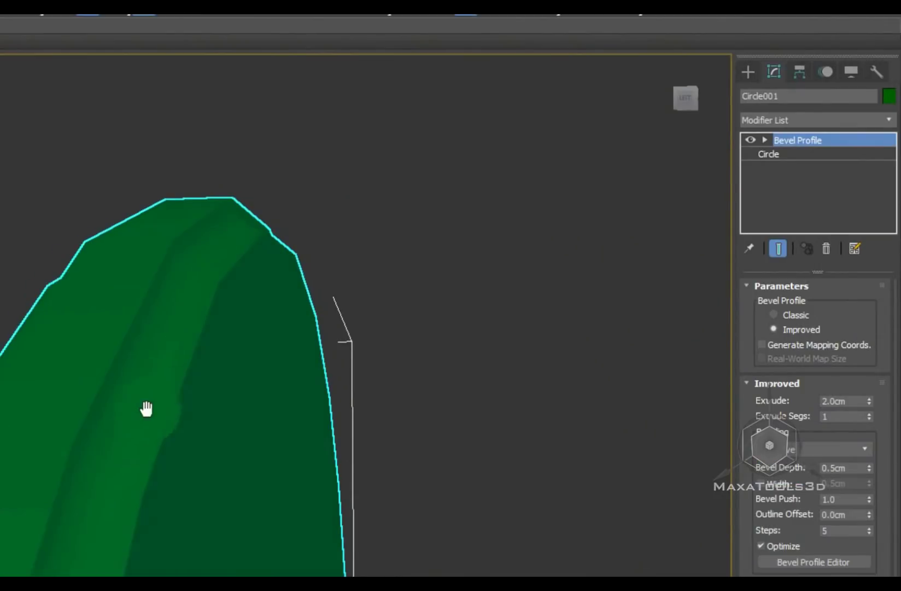
mouse_move(147, 409)
middle_mouse_down("alt")
mouse_move(264, 451)
mouse_move(272, 350)
mouse_move(207, 405)
mouse_move(328, 427)
mouse_move(238, 432)
mouse_move(239, 396)
mouse_move(195, 396)
middle_mouse_up("alt")
- In Front view, set Circle001's base circle interpolation to Adaptive
key("f")
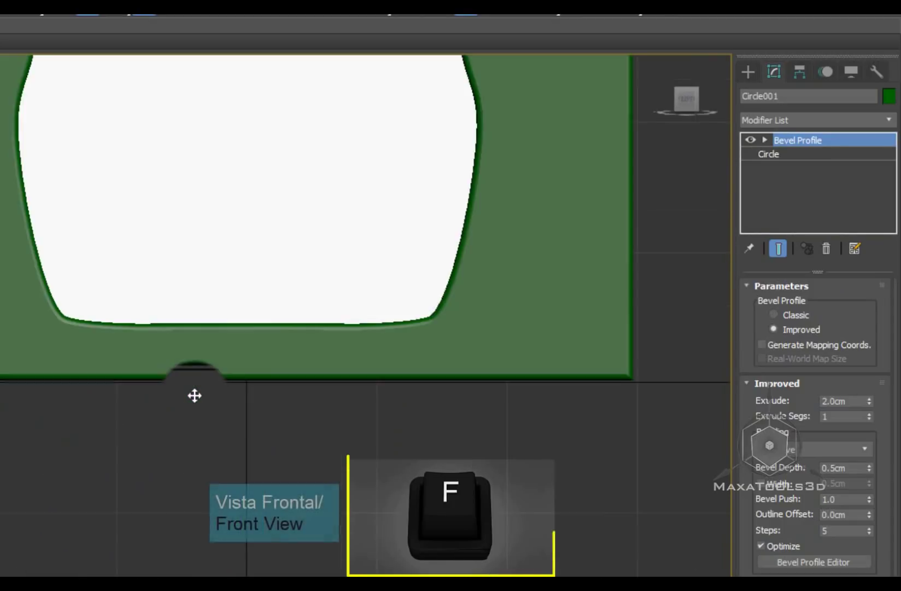
scroll(198, 391, "down", 3)
scroll(205, 382, "down", 4)
scroll(192, 175, "up", 5)
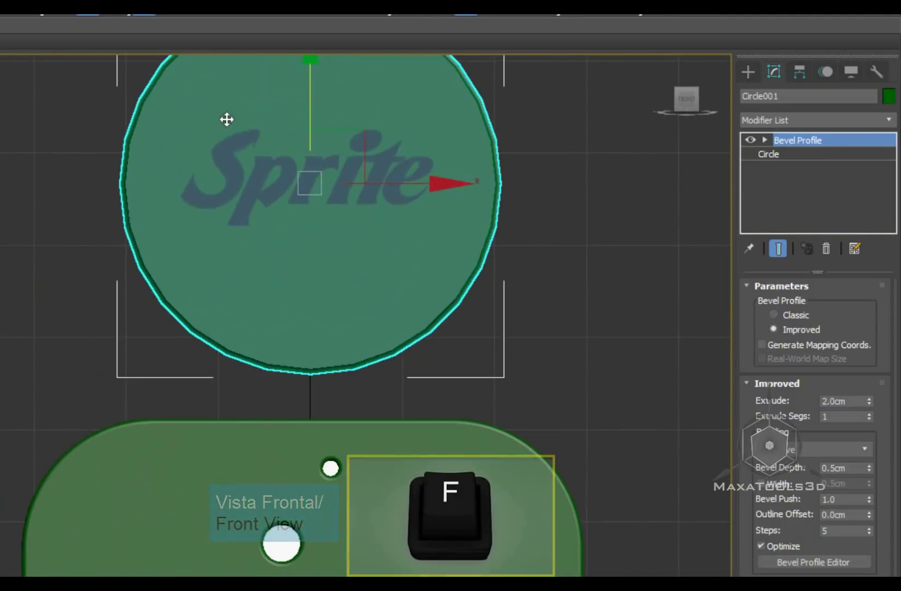
middle_click_drag(227, 119, 208, 244)
scroll(278, 106, "up", 4)
scroll(204, 176, "up", 3)
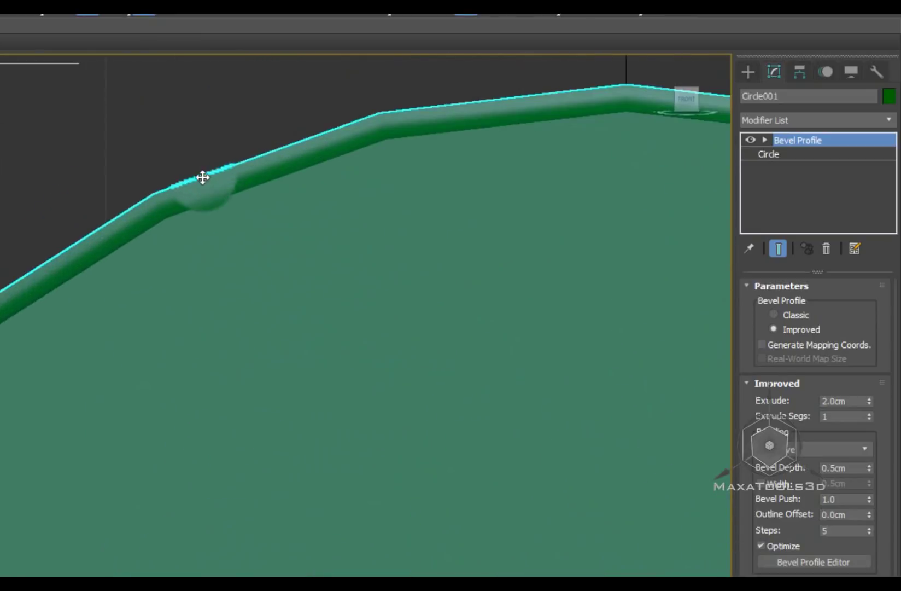
scroll(284, 151, "down", 2)
scroll(568, 278, "down", 3)
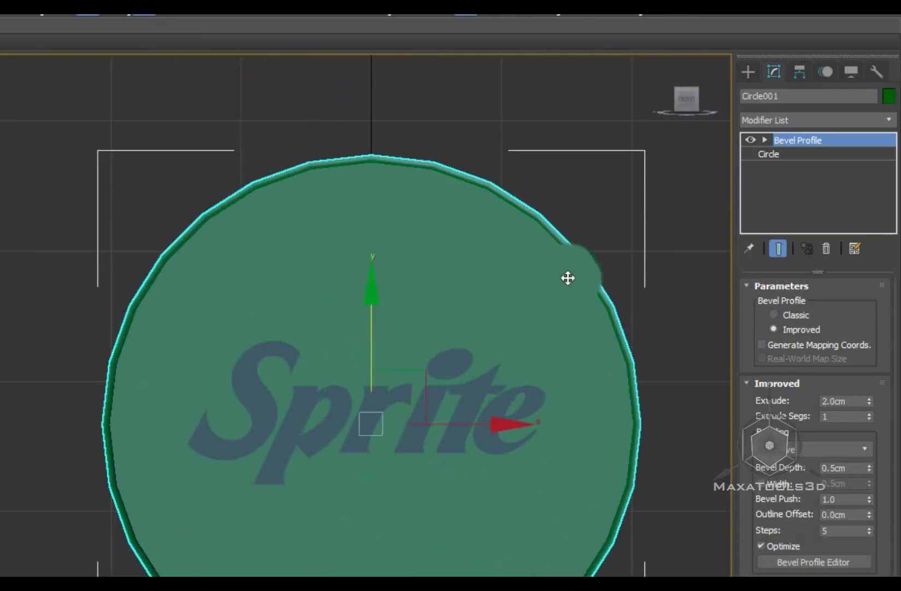
scroll(565, 243, "up", 1)
middle_click_drag(565, 244, 538, 212)
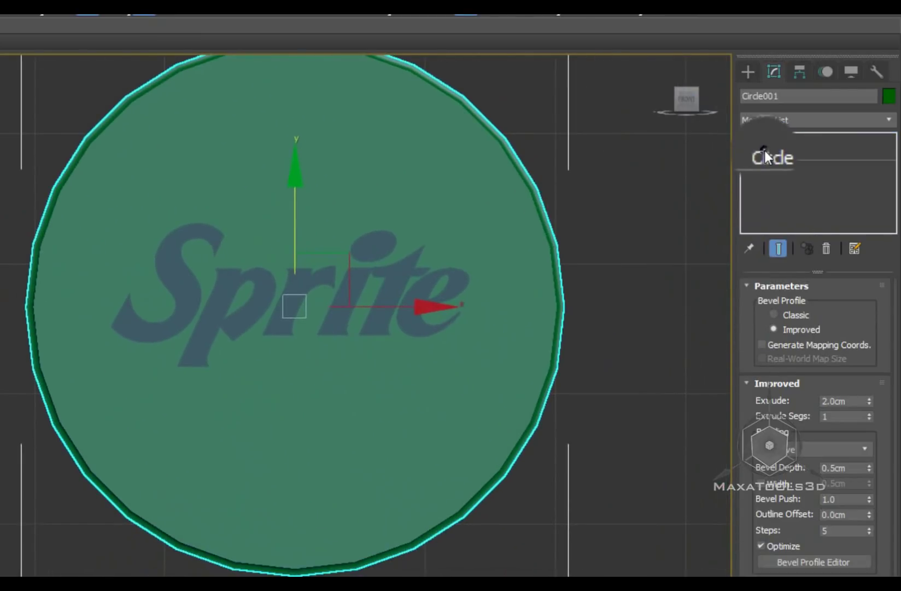
left_click(766, 153)
left_click(781, 304)
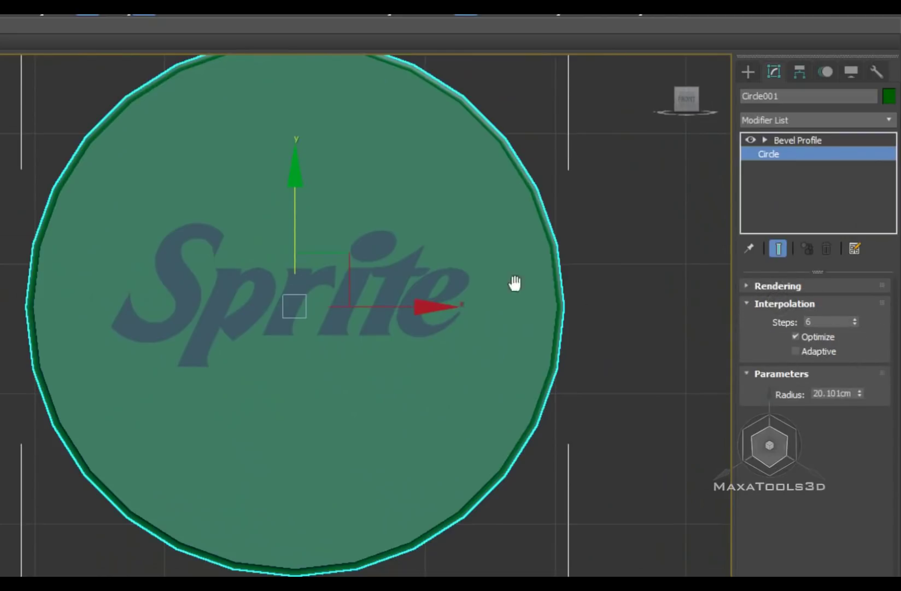
middle_click_drag(515, 282, 516, 391)
scroll(417, 319, "up", 5)
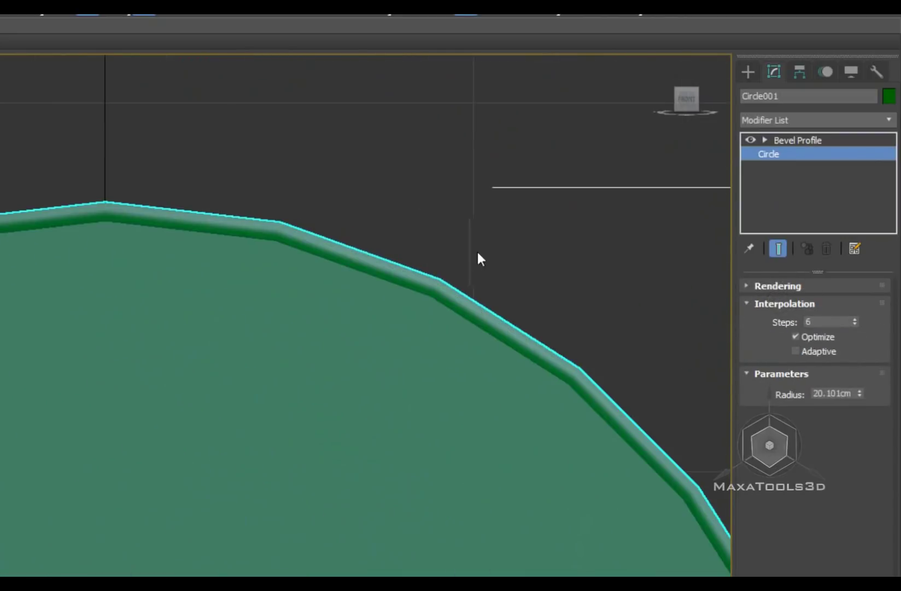
left_click(810, 354)
- Orbit the Perspective view to inspect the smoothed green disc
scroll(524, 241, "down", 2)
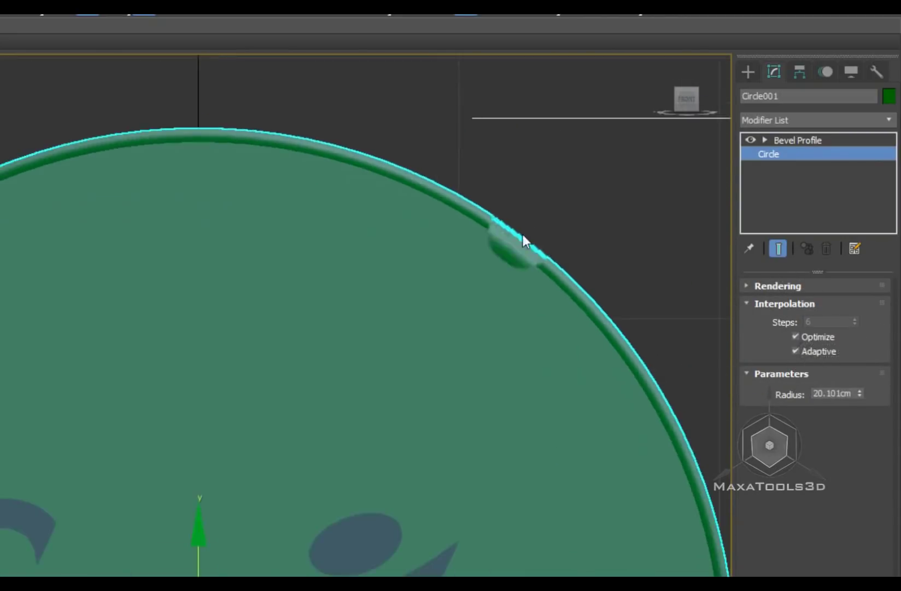
scroll(423, 277, "down", 3)
key("p")
mouse_move(308, 365)
middle_mouse_down("alt")
mouse_move(481, 427)
mouse_move(572, 377)
middle_mouse_up("alt")
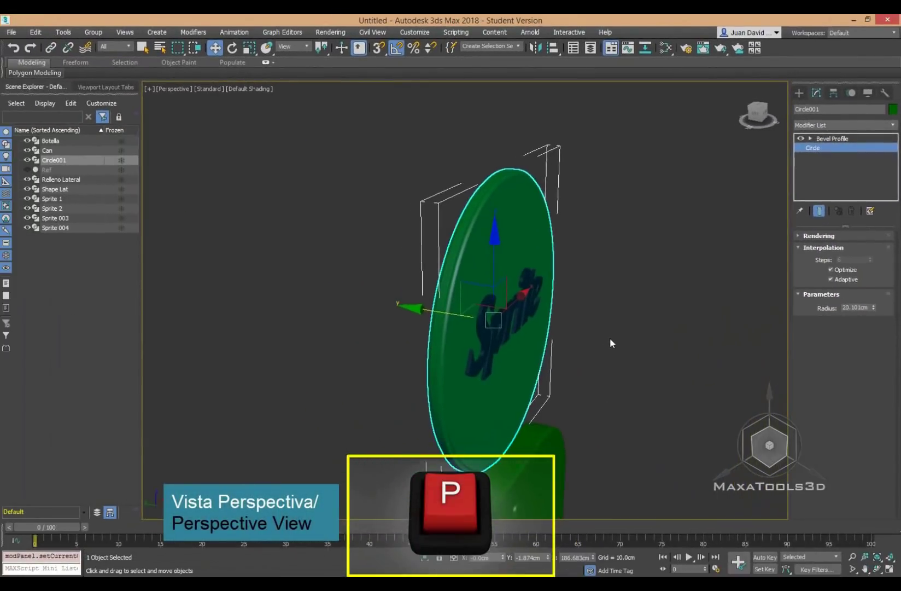
middle_click_drag(611, 342, 477, 314, "alt")
- Select the Sprite 003 and Sprite 004 logos and set their object colour to white
left_click(493, 323)
left_click(477, 314, "ctrl")
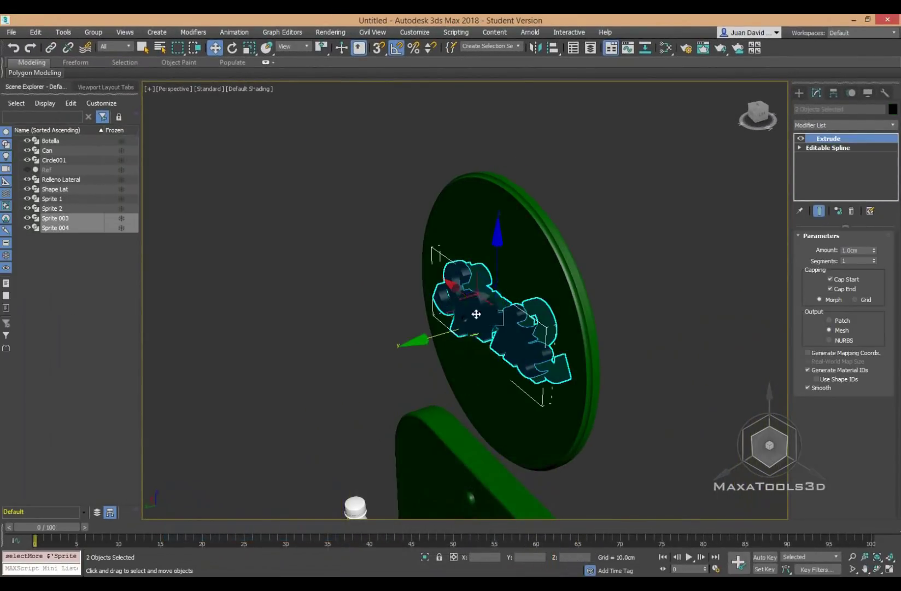
left_click(893, 112)
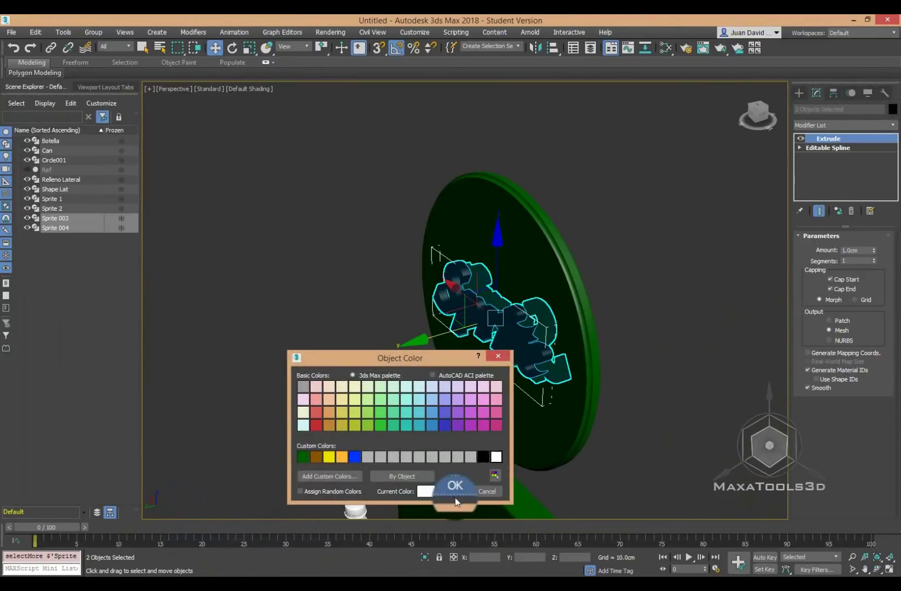
left_click(456, 499)
left_click(714, 280)
- Thin both Sprite logos to a 0.5 cm Extrude Amount
mouse_move(715, 280)
middle_mouse_down("alt")
mouse_move(613, 267)
mouse_move(547, 273)
middle_mouse_up("alt")
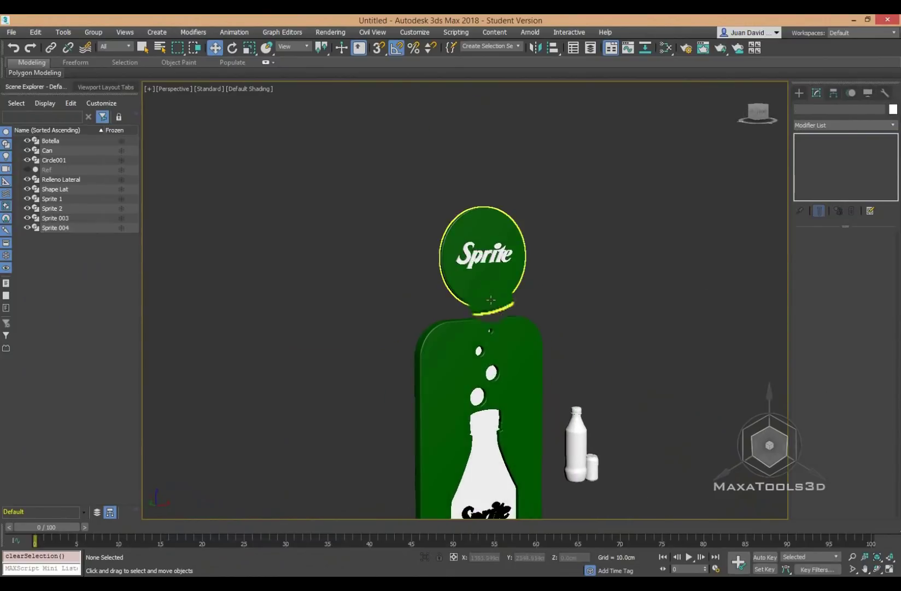
scroll(491, 300, "up", 4)
left_click_drag(582, 300, 351, 186)
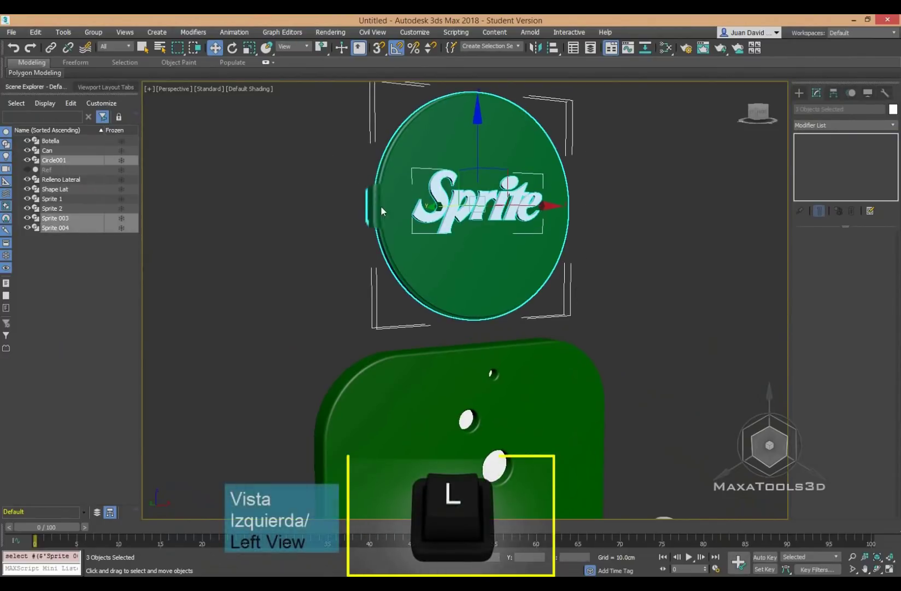
key("l")
scroll(450, 276, "up", 3)
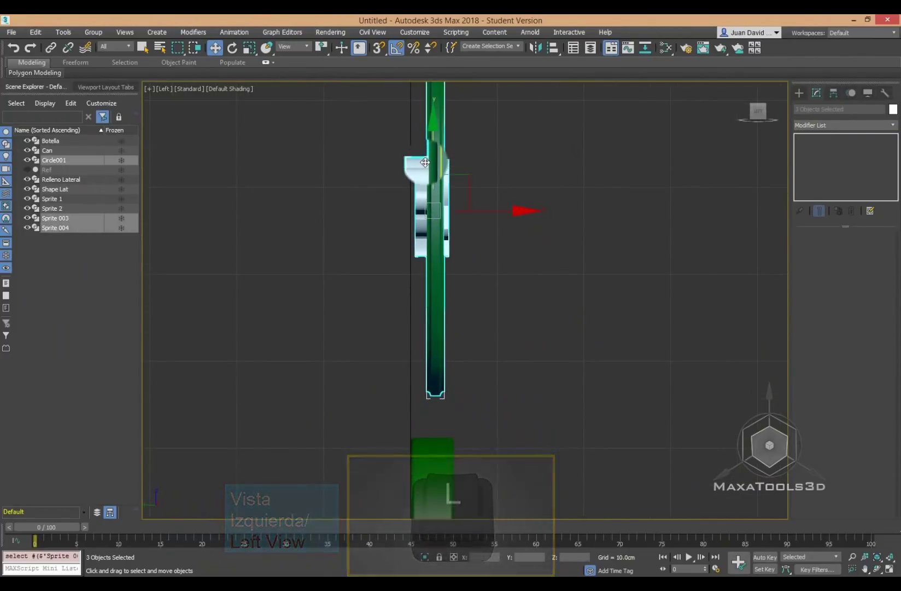
left_click(405, 203)
scroll(453, 208, "up", 2)
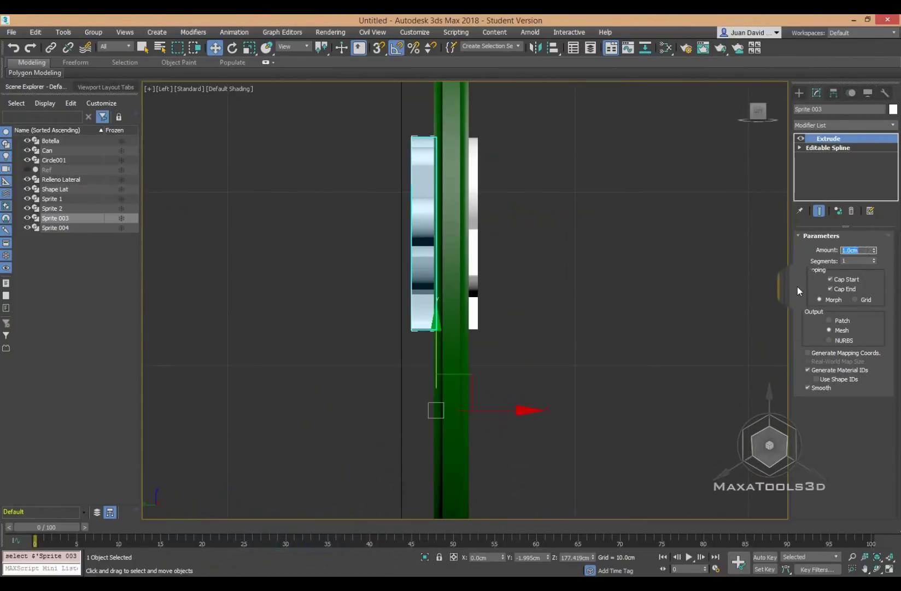
type("0.5")
key("Return")
- In Left wireframe view, move Sprite 003 and Sprite 004 flush against opposite disc faces
left_click(564, 252)
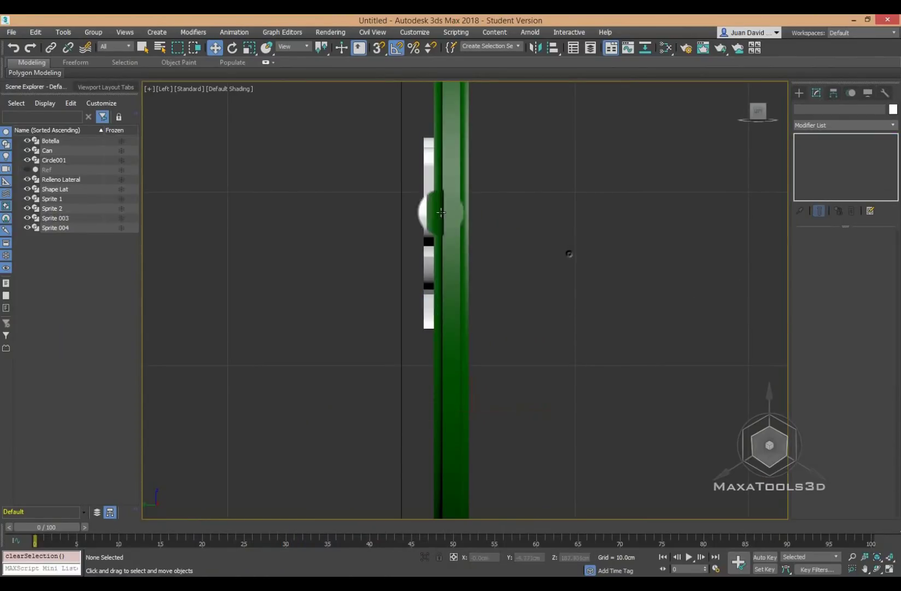
key("F3")
scroll(414, 246, "up", 2)
left_click(440, 193)
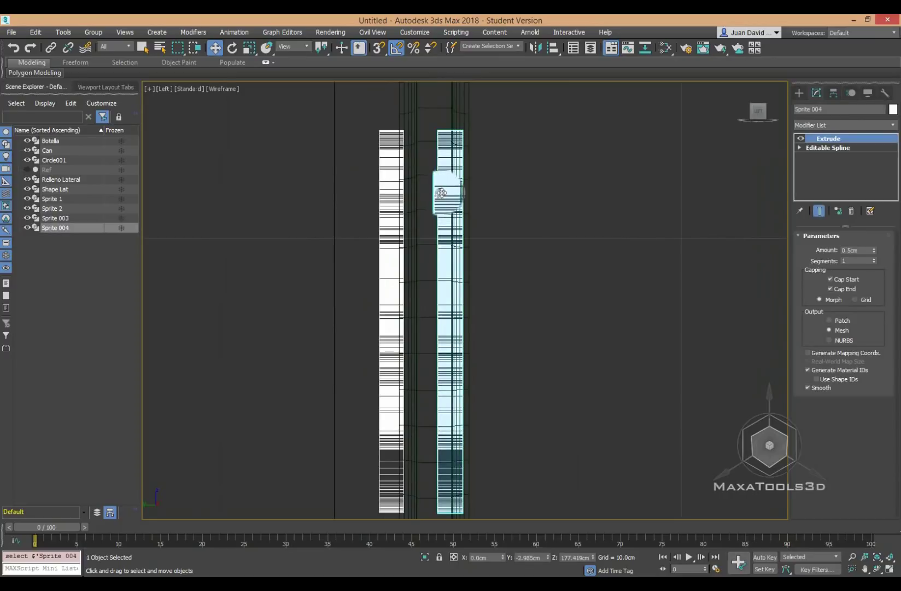
scroll(464, 449, "down", 2)
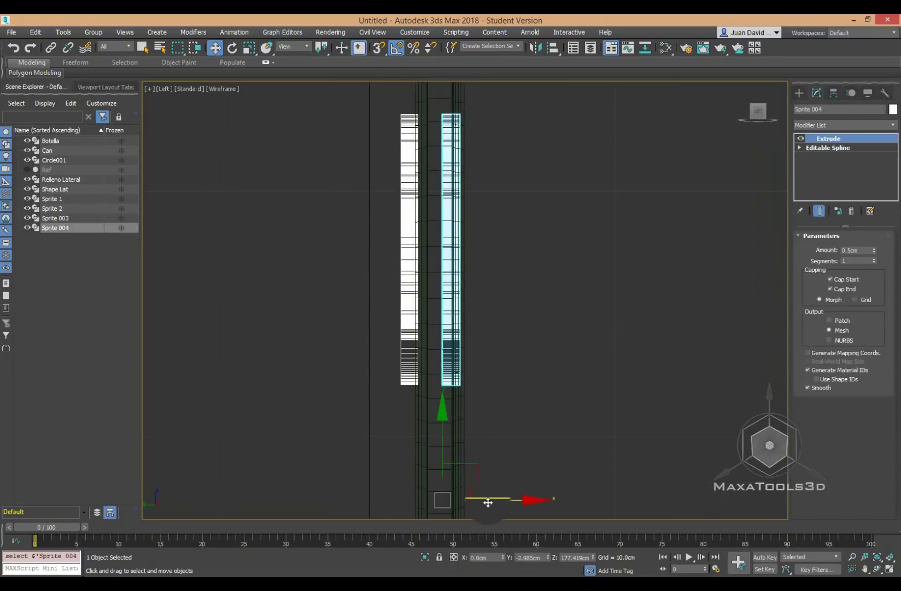
left_click_drag(487, 502, 495, 503)
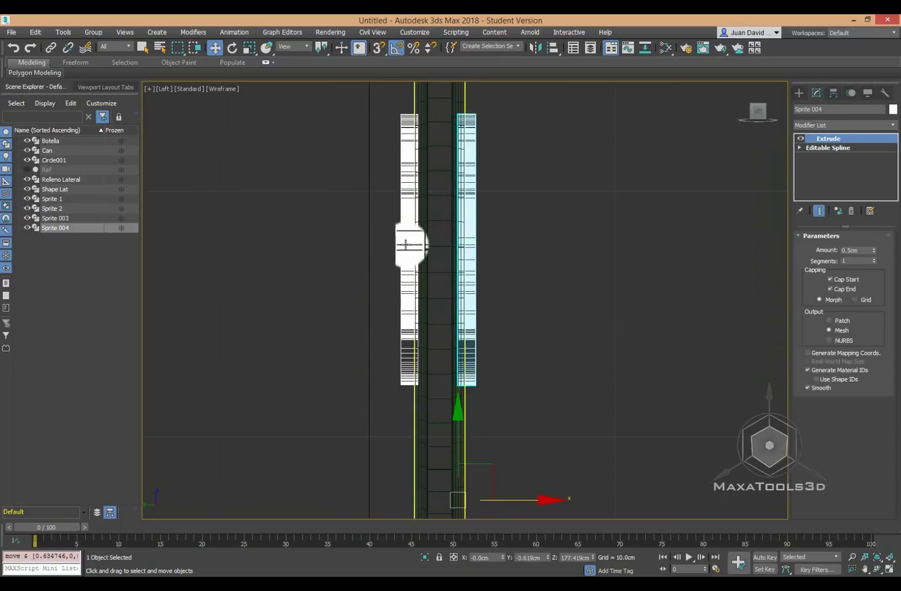
left_click_drag(407, 216, 411, 218)
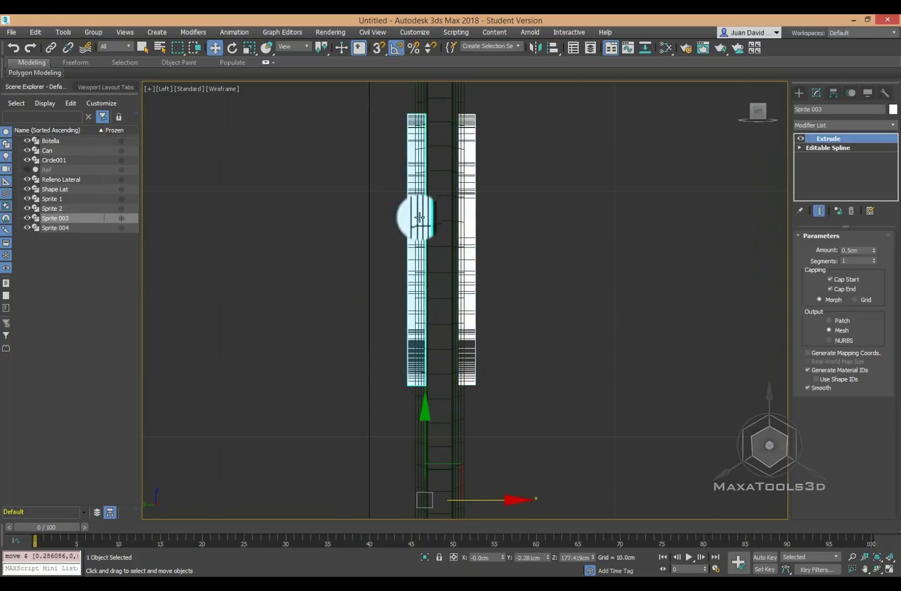
left_click_drag(472, 214, 467, 213)
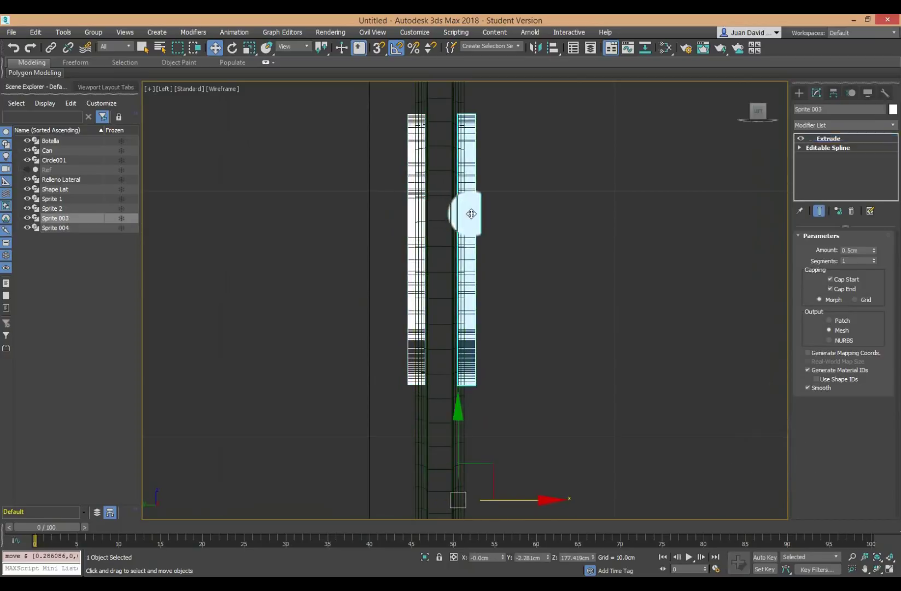
- Return to shaded display and orbit the perspective view to check the logos
left_click(502, 269)
key("F3")
mouse_move(492, 285)
middle_mouse_down("alt")
mouse_move(311, 298)
mouse_move(382, 316)
mouse_move(410, 344)
middle_mouse_up("alt")
key("p")
scroll(483, 342, "down", 3)
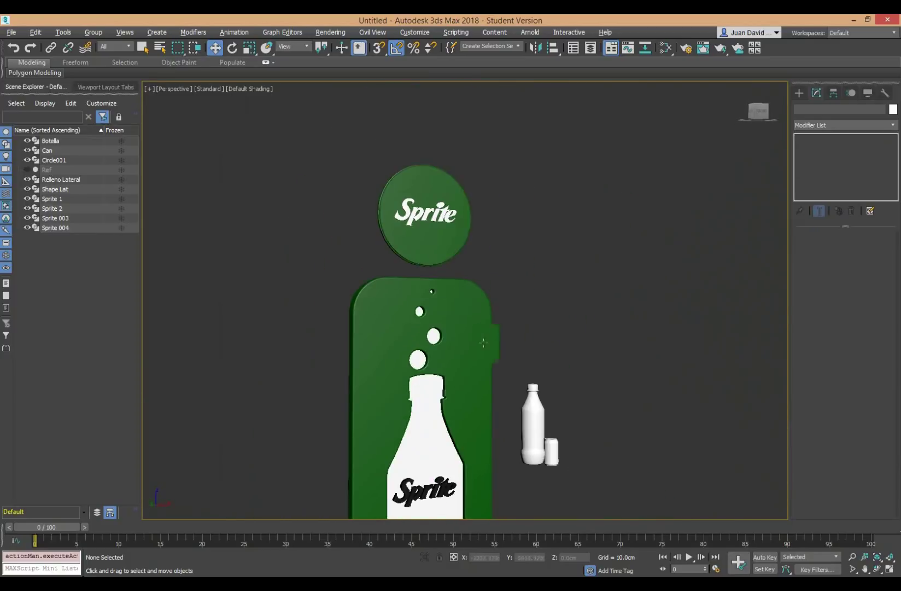
middle_click_drag(484, 342, 424, 197, "alt")
scroll(425, 198, "up", 3)
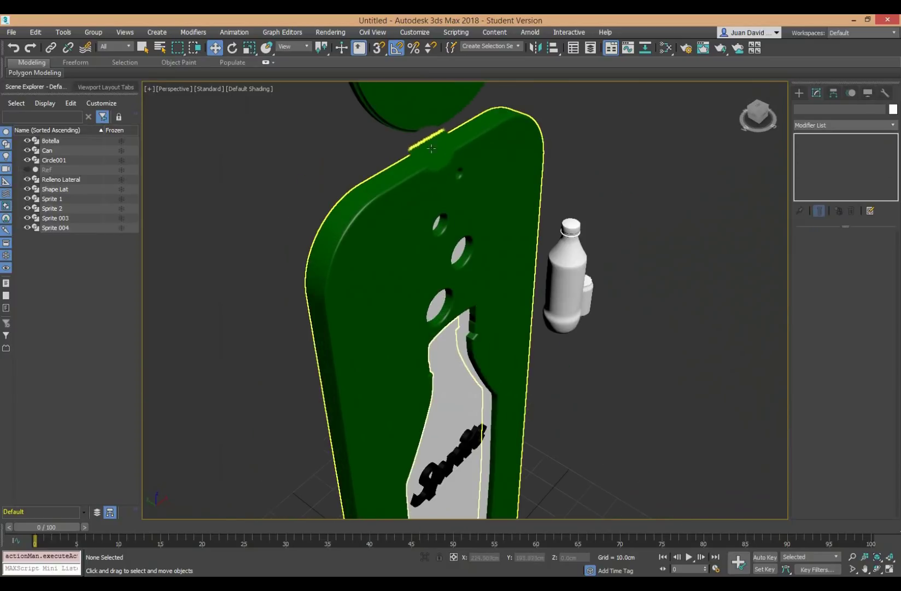
- Create a small cylinder near the panel's base
left_click(797, 92)
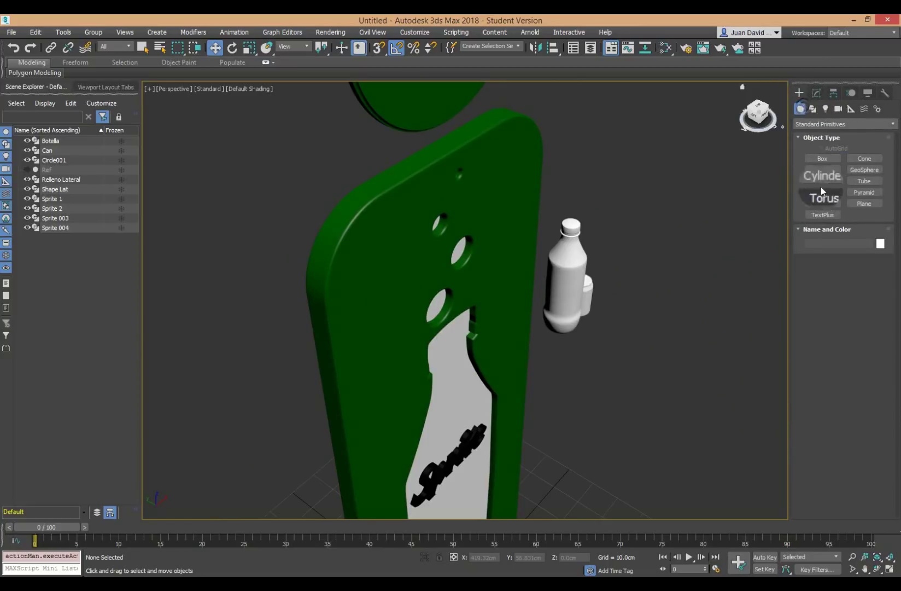
left_click(823, 181)
left_click_drag(539, 383, 556, 387)
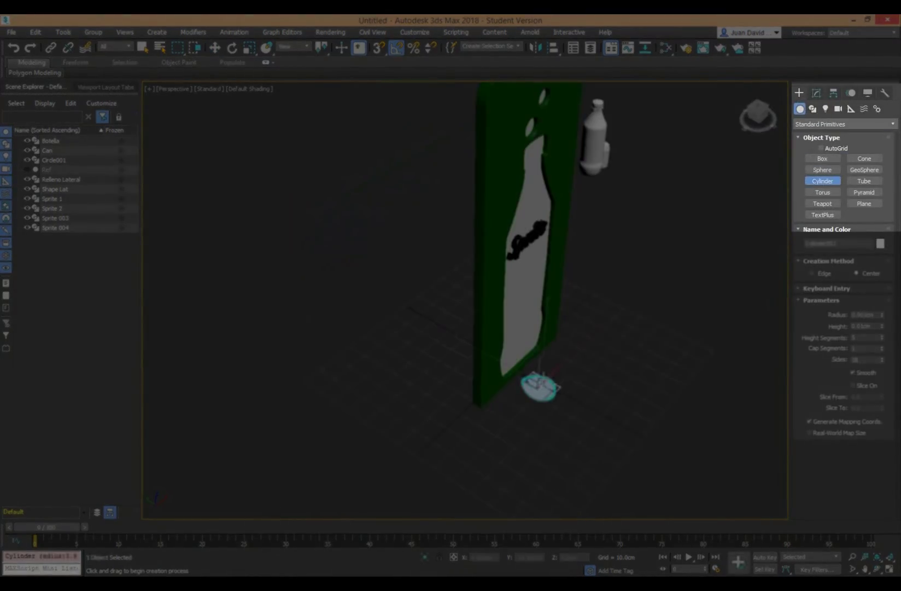
- In Left view, move the cylinder up onto the green bar and centre it
key("w")
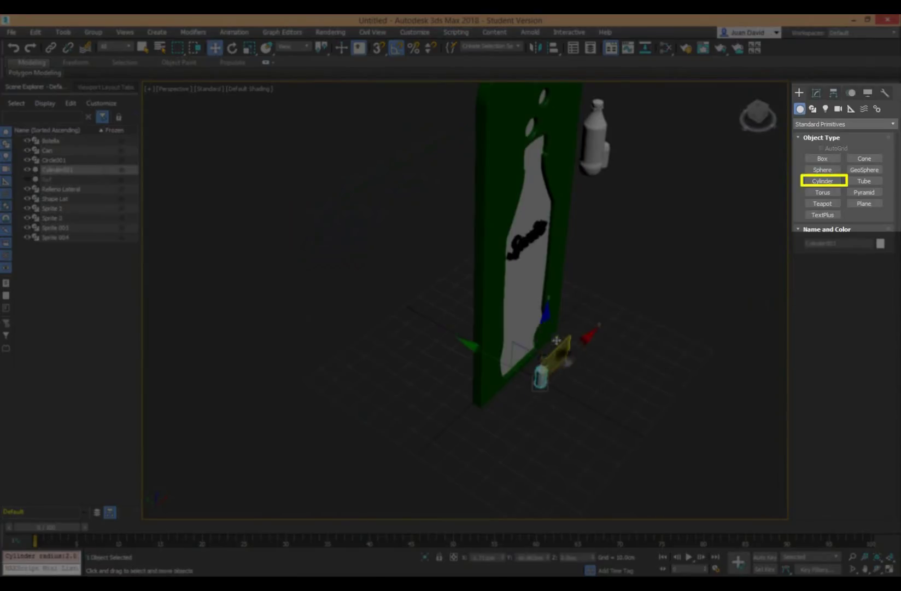
key("l")
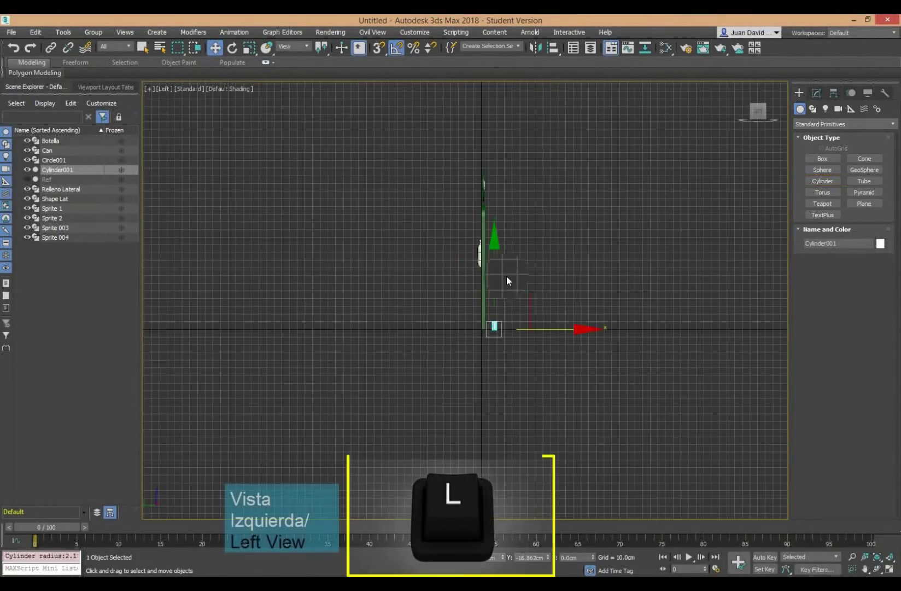
left_click_drag(519, 351, 480, 119)
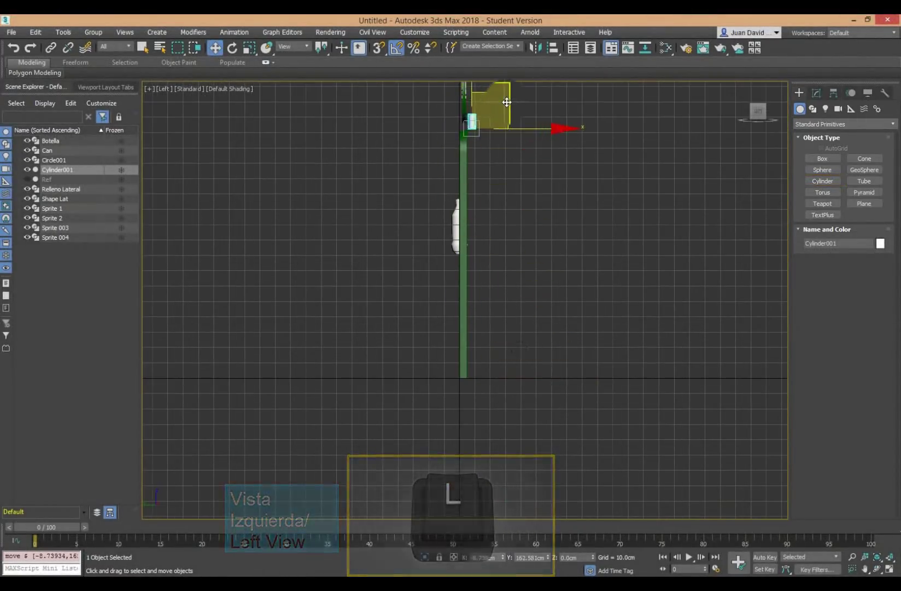
scroll(418, 127, "up", 5)
scroll(396, 280, "up", 2)
scroll(415, 257, "up", 3)
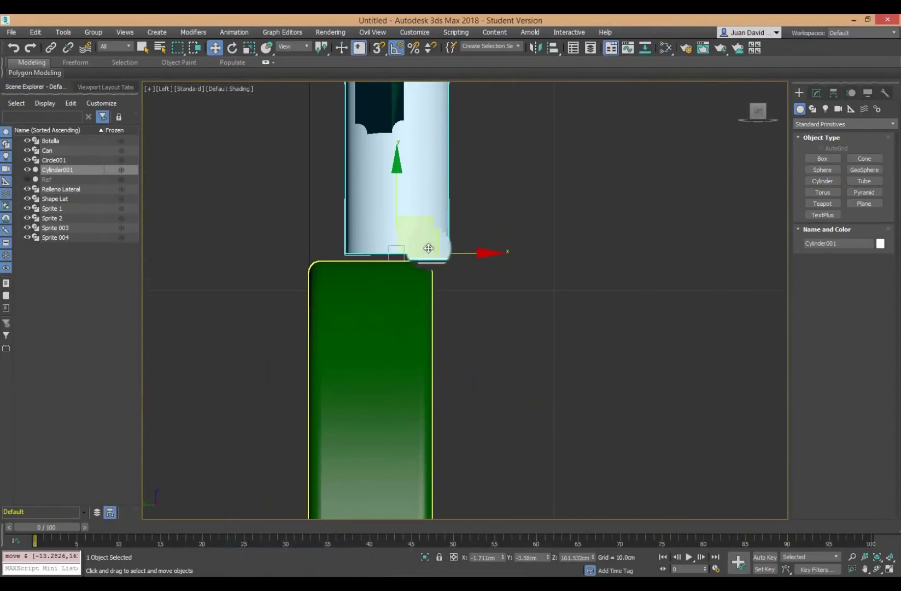
left_click_drag(422, 221, 400, 222)
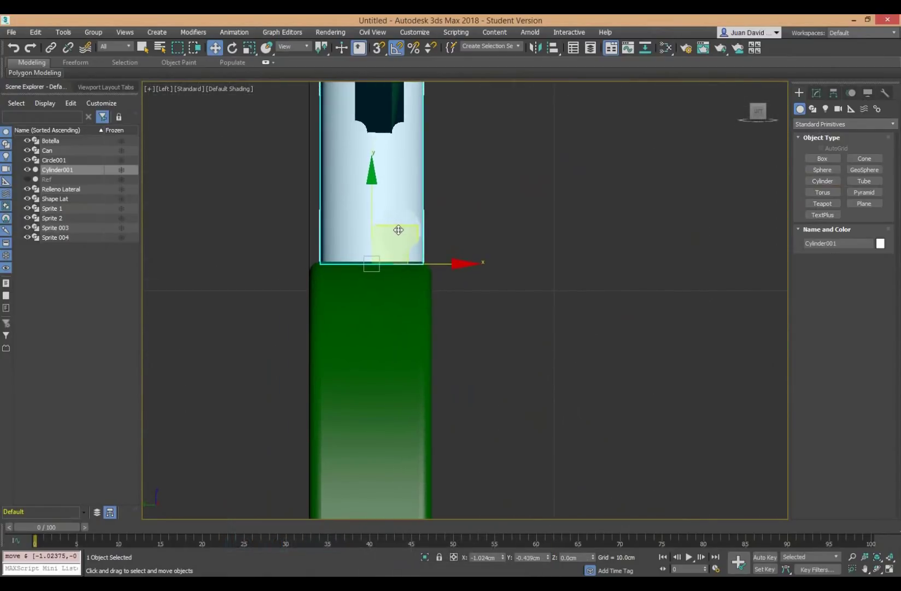
scroll(399, 222, "down", 2)
middle_click_drag(399, 222, 411, 350)
- Nudge the cylinder slightly upward, checking its alignment in wireframe
scroll(412, 351, "up", 3)
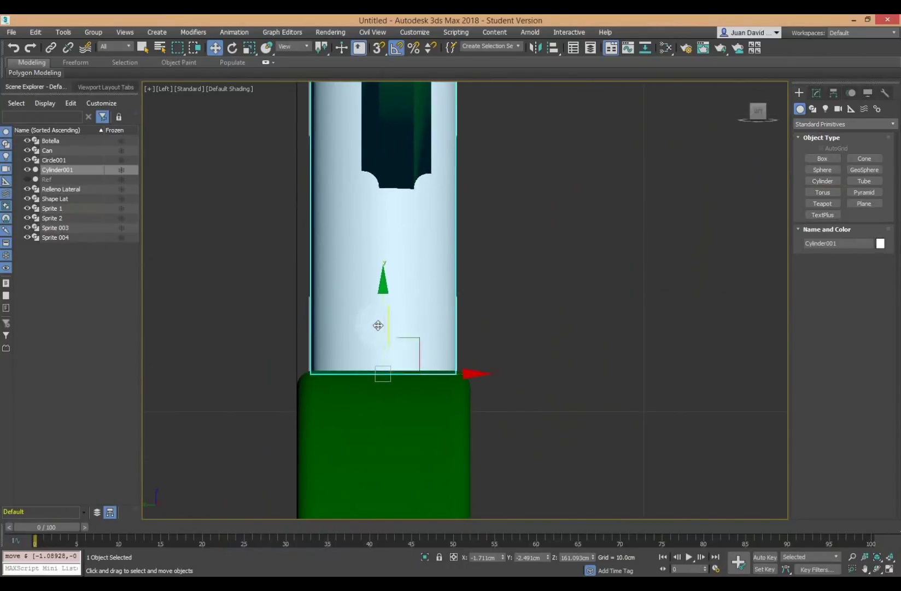
key("F3")
left_click_drag(382, 306, 389, 298)
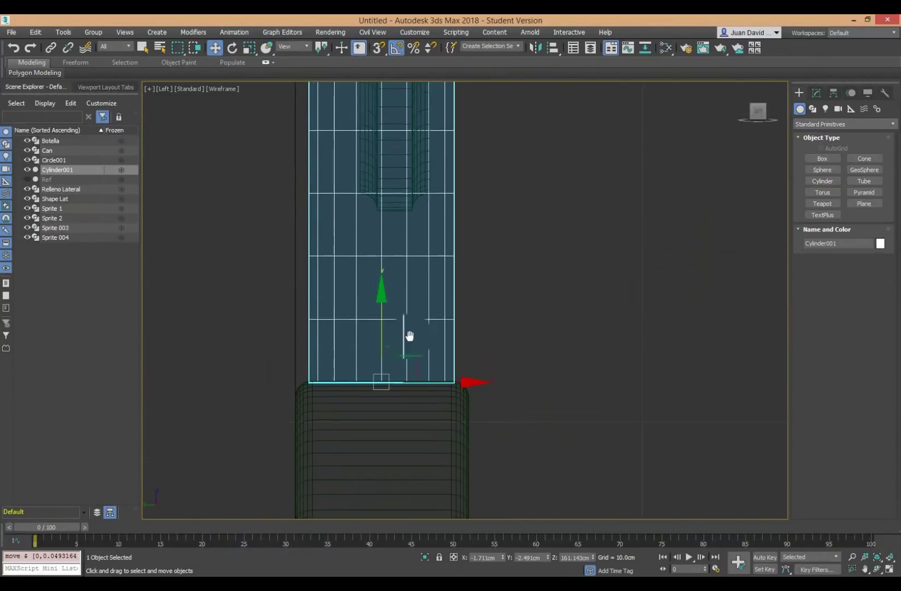
scroll(411, 338, "down", 3)
key("F3")
key("F3")
key("F3")
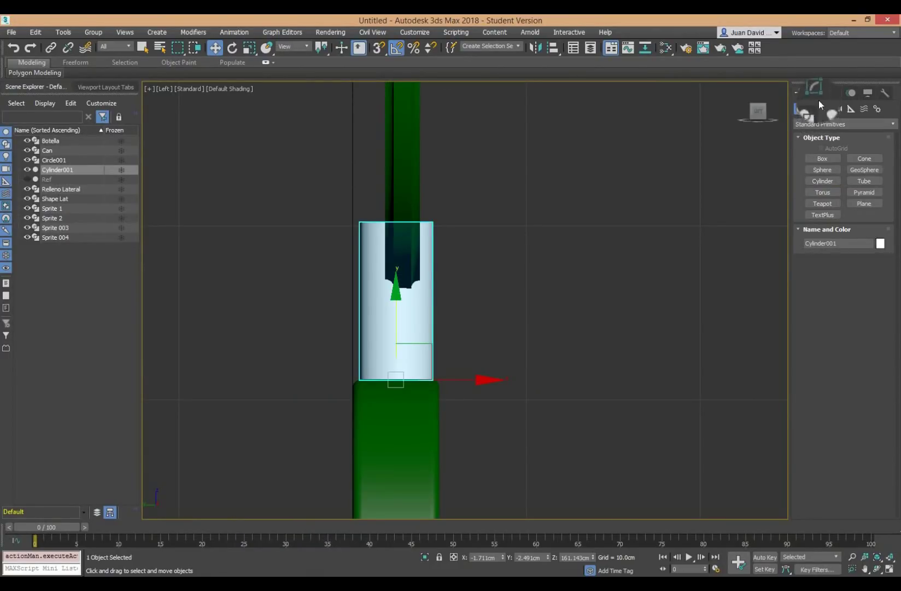
- Shorten Cylinder001's height and set its radius to 0.5 cm
left_click(816, 94)
left_click_drag(879, 262, 866, 294)
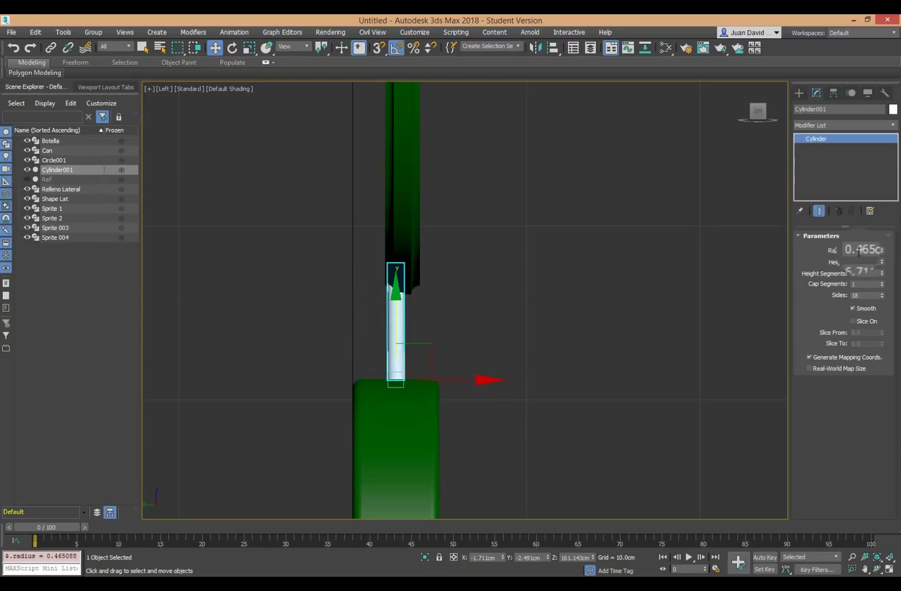
type("0.5")
key("Return")
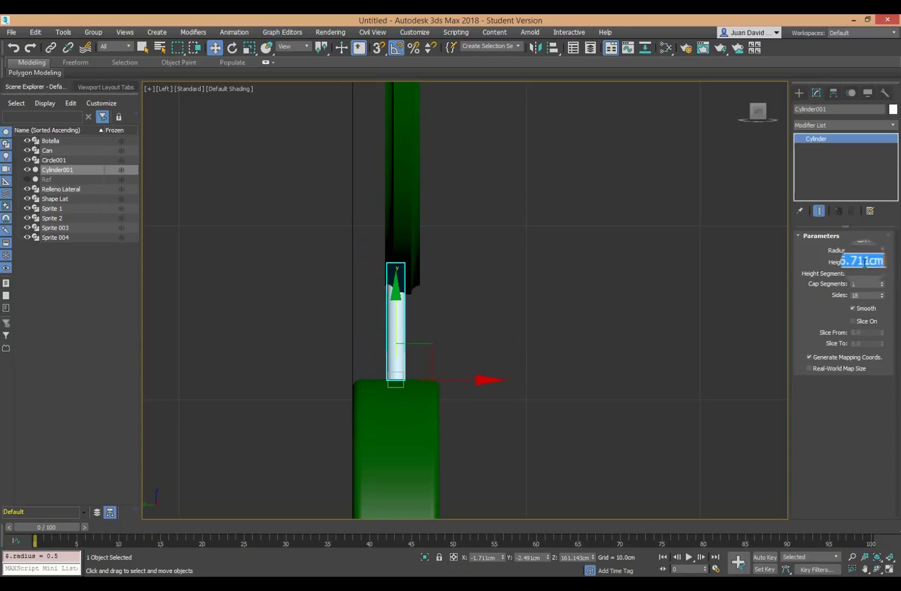
left_click(458, 278)
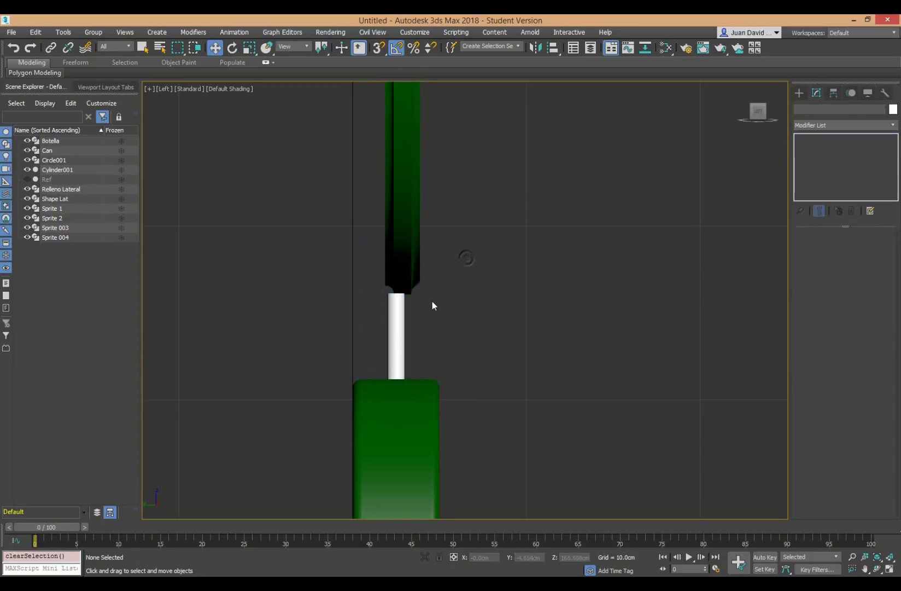
mouse_move(431, 299)
middle_mouse_down("alt")
mouse_move(382, 342)
mouse_move(450, 316)
mouse_move(384, 346)
middle_mouse_up("alt")
- In Front view, lower the round sign and both Sprite labels onto the stem
key("f")
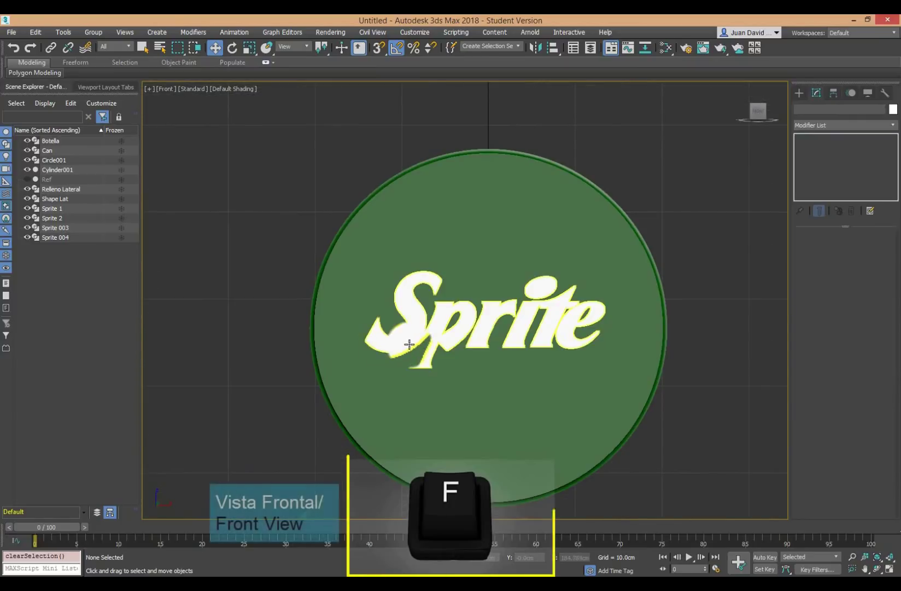
middle_click_drag(422, 438, 478, 326)
scroll(478, 327, "up", 4)
left_click(458, 311)
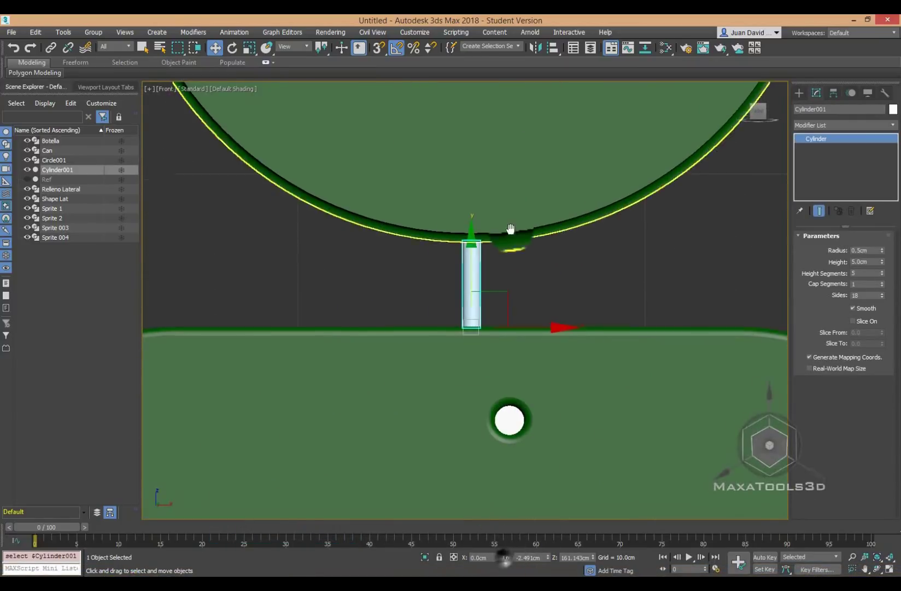
scroll(483, 289, "down", 3)
left_click(557, 263)
scroll(557, 264, "down", 3)
scroll(549, 240, "up", 3)
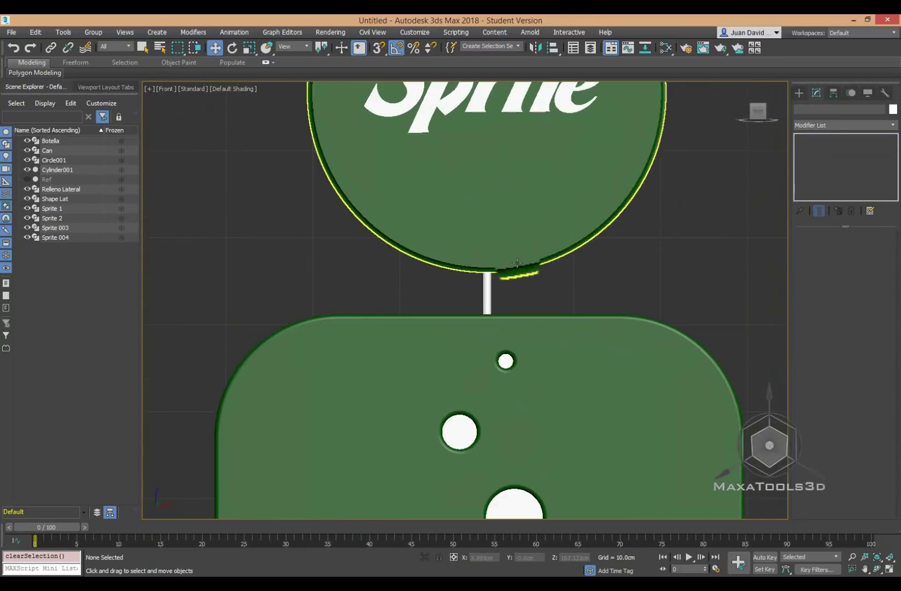
scroll(605, 274, "down", 5)
left_click_drag(635, 223, 537, 201)
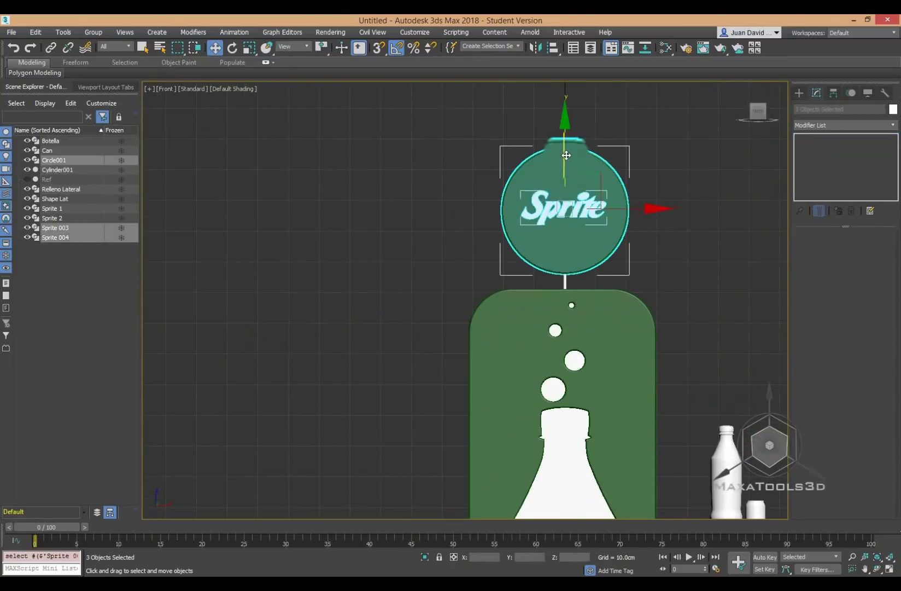
scroll(566, 156, "up", 3)
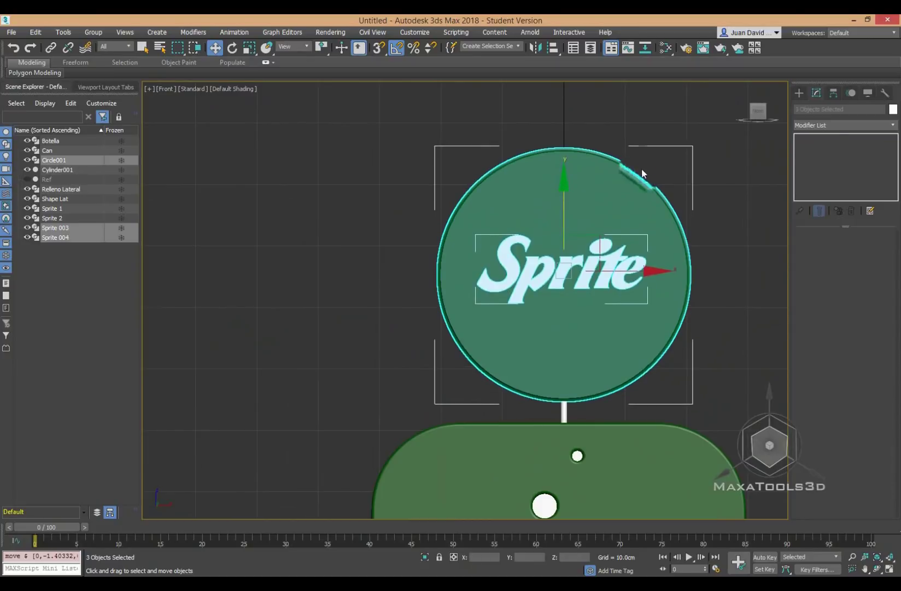
left_click(514, 116)
left_click_drag(352, 110, 749, 397)
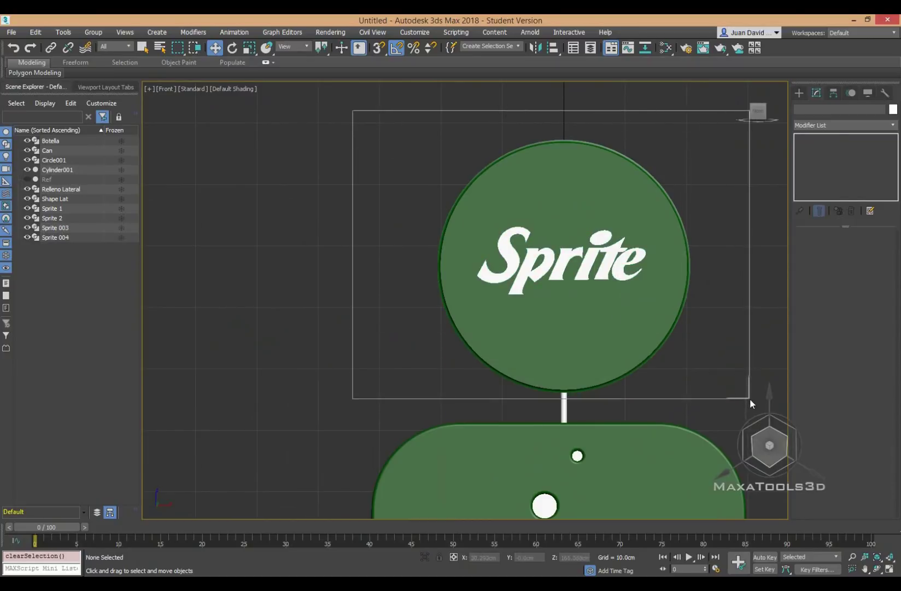
left_click_drag(561, 220, 561, 227)
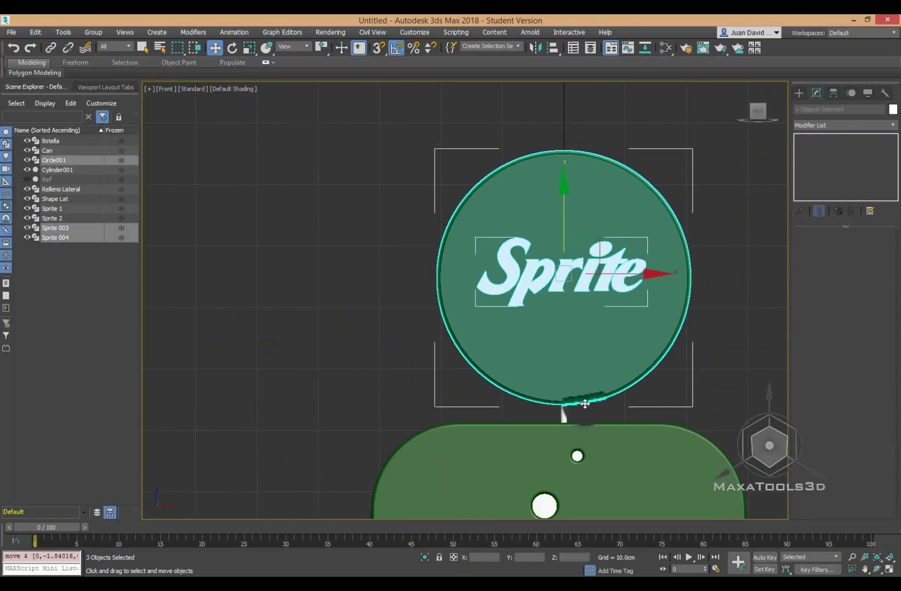
- Set Cylinder001's radius to 0.8 cm
scroll(585, 404, "up", 5)
left_click(483, 385)
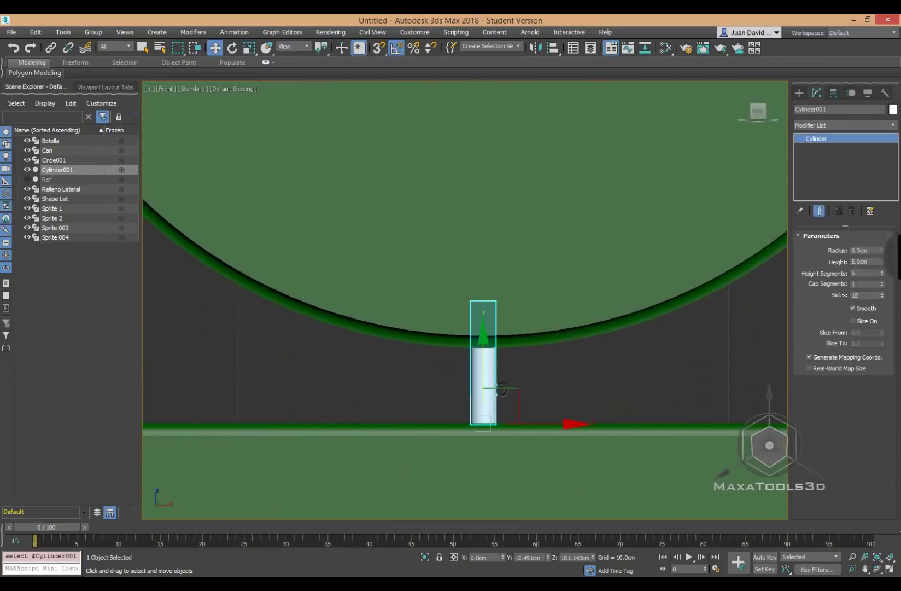
left_click(868, 250)
type("5cm")
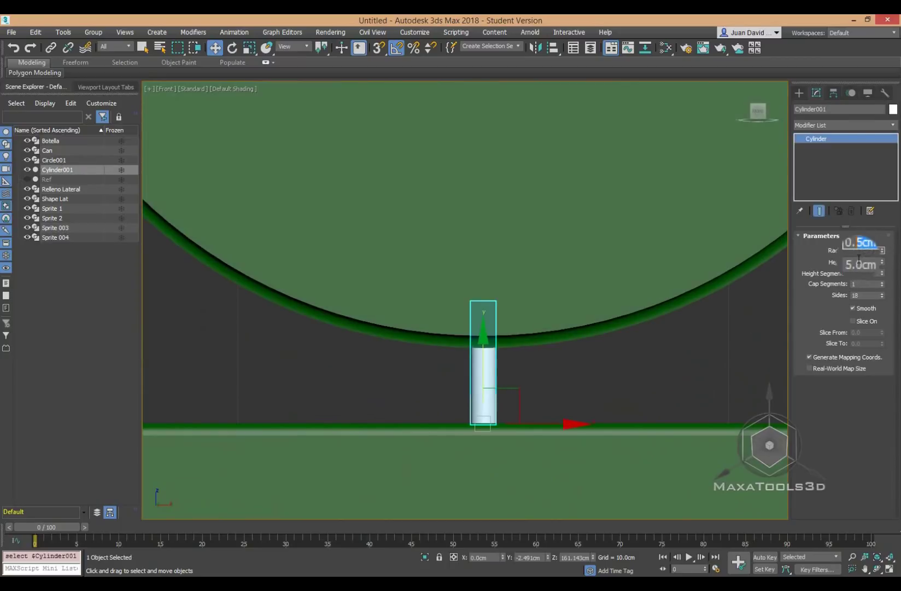
type("0.8")
key("Return")
- Orbit the perspective view to see the sign resting on the stem from the side
left_click(644, 364)
scroll(645, 365, "down", 5)
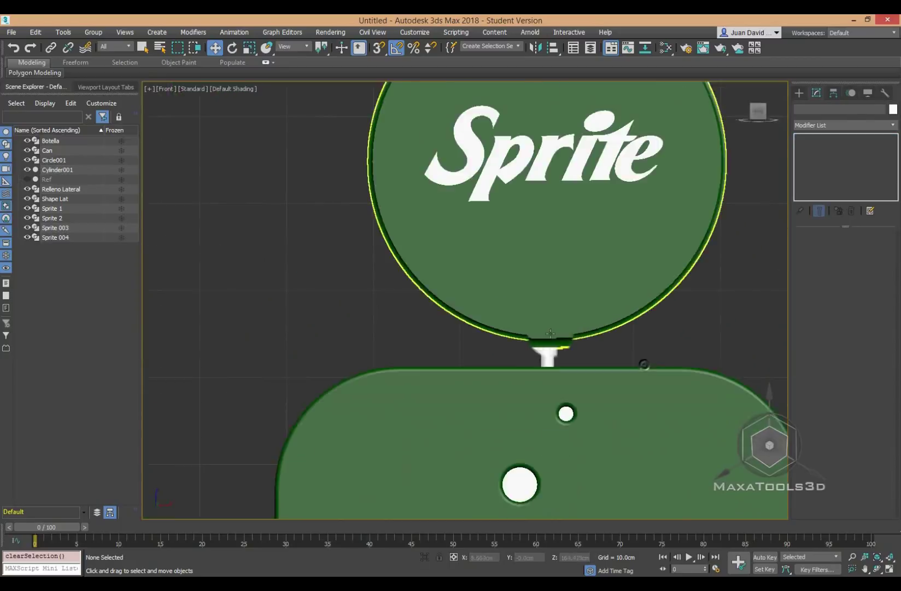
scroll(539, 322, "down", 2)
scroll(493, 317, "up", 2)
scroll(456, 311, "up", 2)
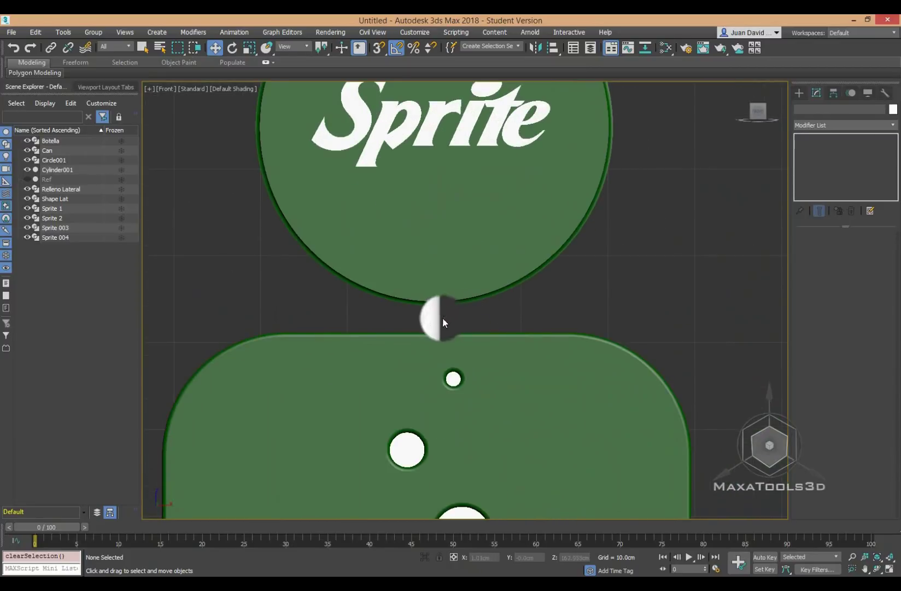
scroll(543, 289, "down", 2)
key("p")
mouse_move(527, 305)
middle_mouse_down("alt")
mouse_move(645, 351)
mouse_move(669, 346)
middle_mouse_up("alt")
scroll(364, 293, "up", 5)
scroll(543, 312, "up", 1)
- In Left view, set the round sign's extrusion depth to 4 cm
scroll(651, 304, "up", 3)
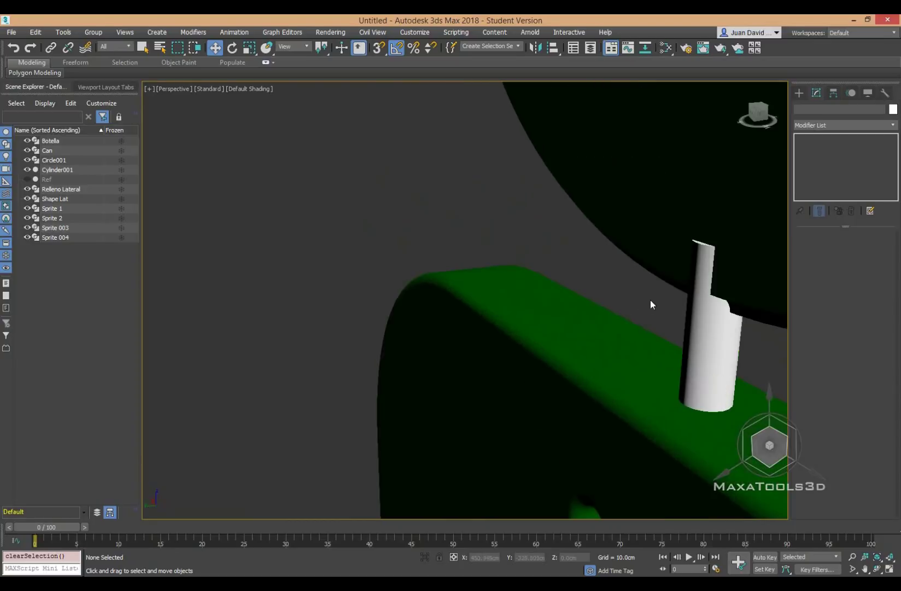
scroll(558, 295, "down", 5)
key("l")
scroll(415, 300, "down", 2)
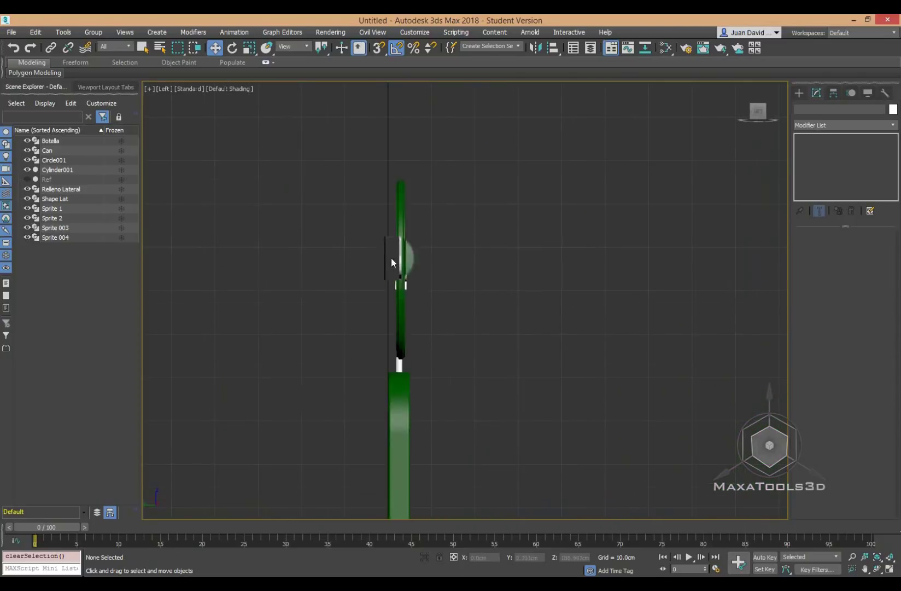
scroll(432, 301, "up", 4)
scroll(439, 301, "up", 1)
scroll(468, 305, "down", 2)
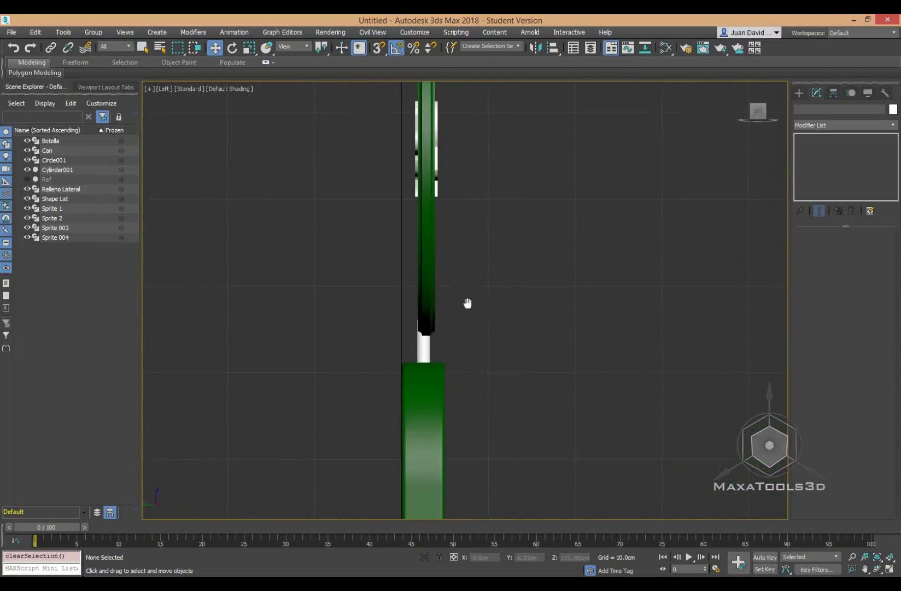
left_click_drag(492, 268, 308, 145)
key("ctrl+z")
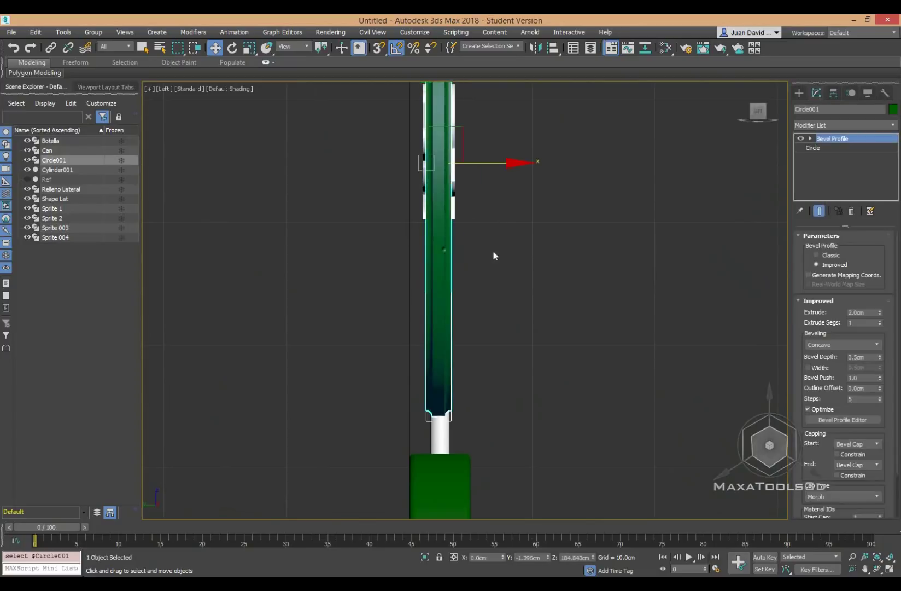
left_click_drag(880, 314, 873, 265)
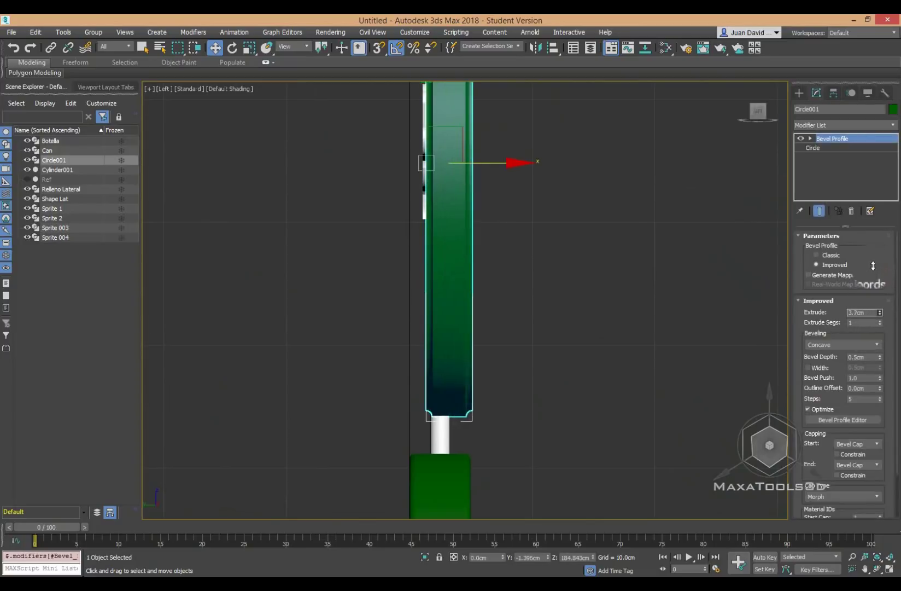
double_click(864, 312)
type("4")
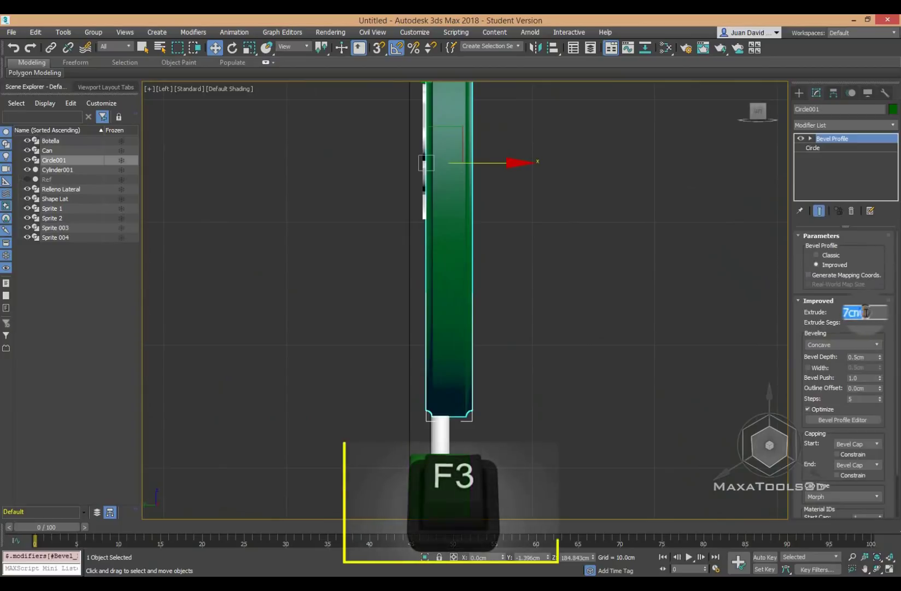
key("Return")
- Nudge the round sign slightly sideways to align it with the logos
left_click(339, 198)
key("F3")
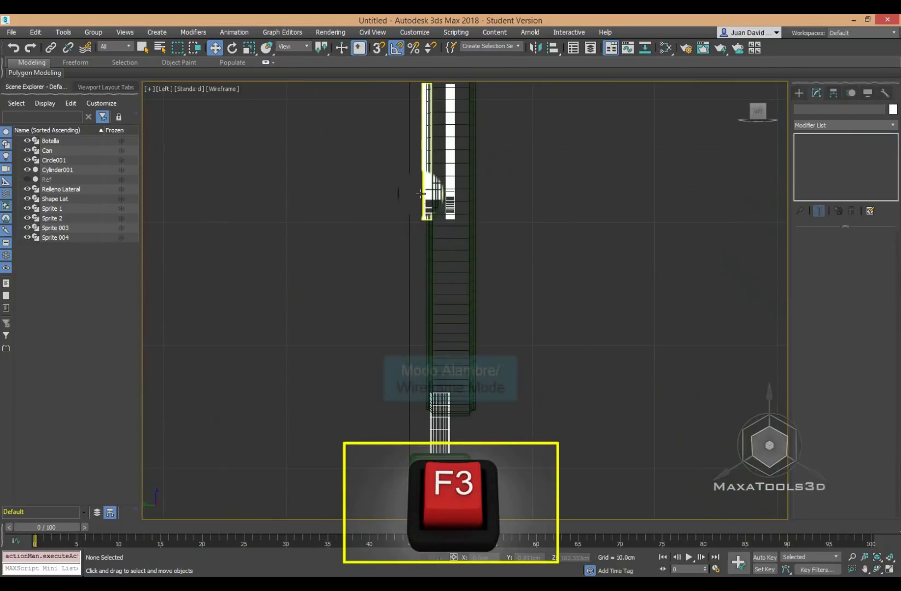
left_click(479, 286)
key("F3")
left_click(469, 278)
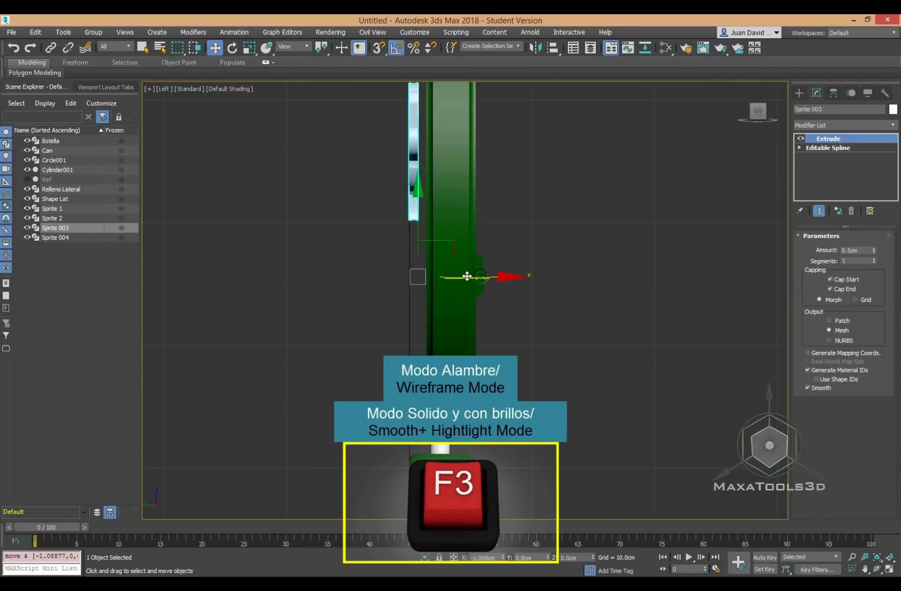
left_click_drag(451, 331, 451, 331)
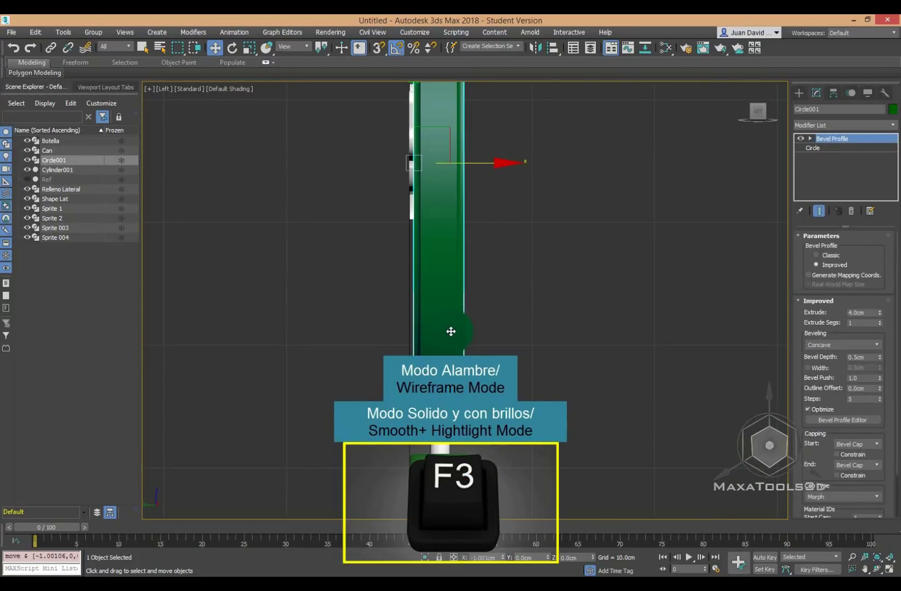
- In wireframe, move Sprite 004 slightly along X against the disc
key("F3")
left_click(484, 258)
left_click(448, 203)
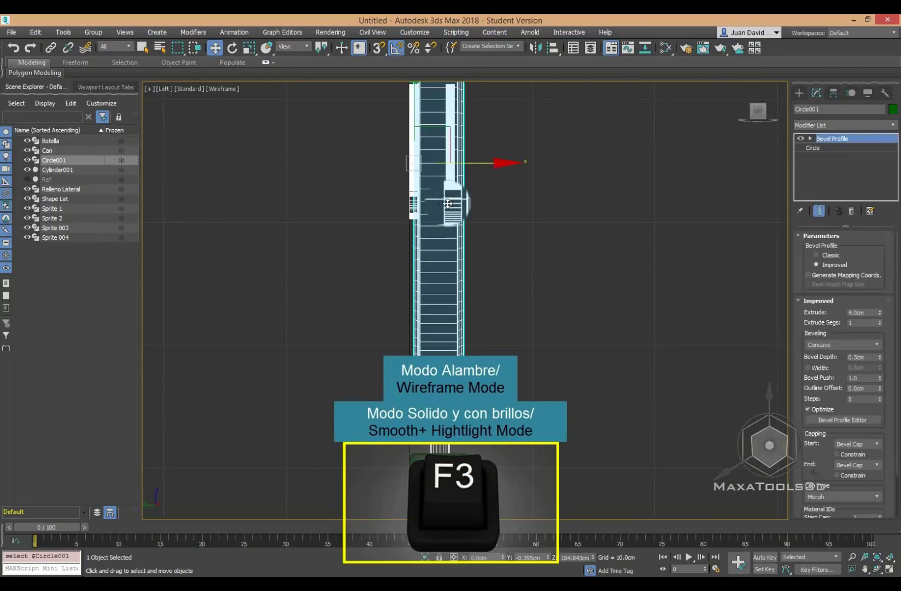
left_click(451, 205)
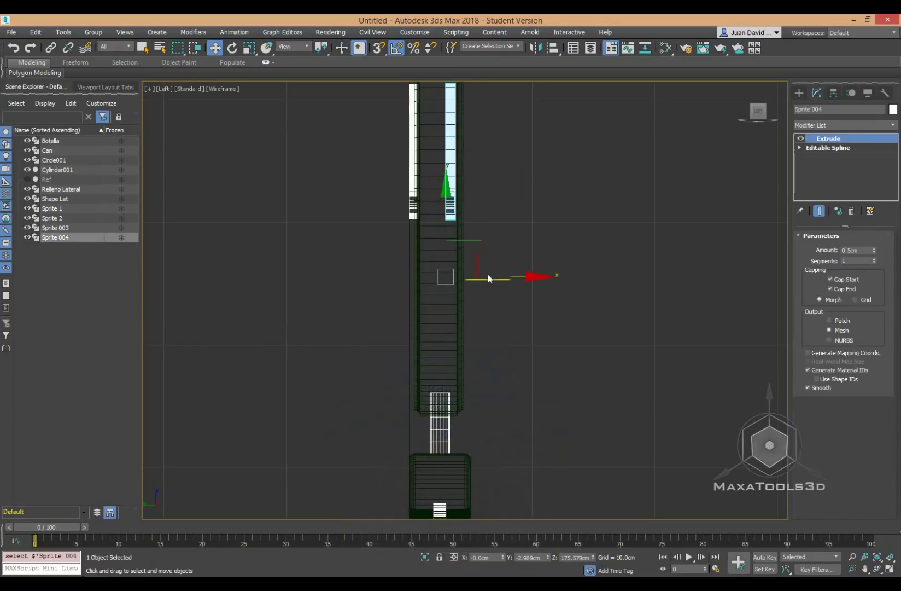
left_click_drag(490, 279, 501, 277)
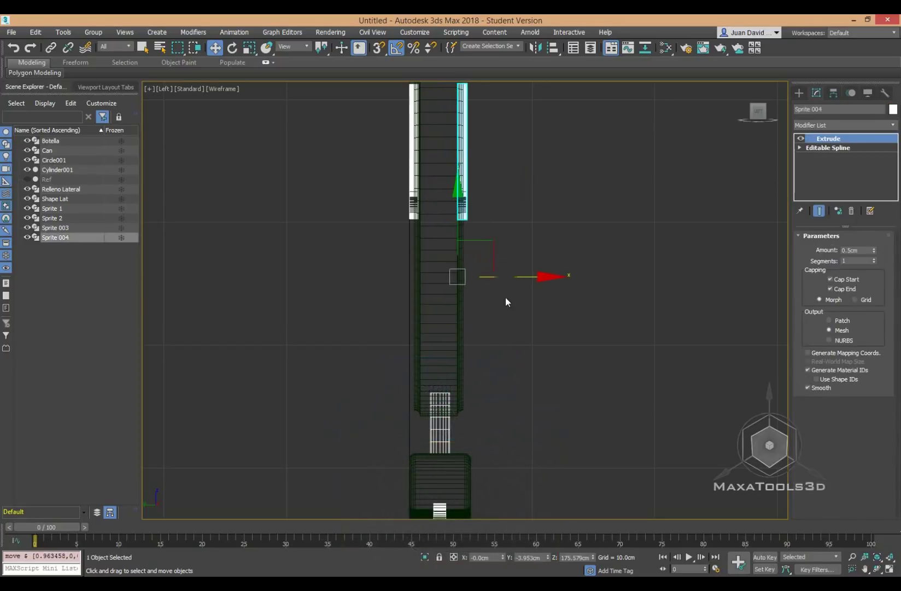
key("F3")
- Orbit toward the front of the sign and return to perspective view
left_click(505, 363)
scroll(502, 330, "down", 3)
scroll(492, 317, "up", 1)
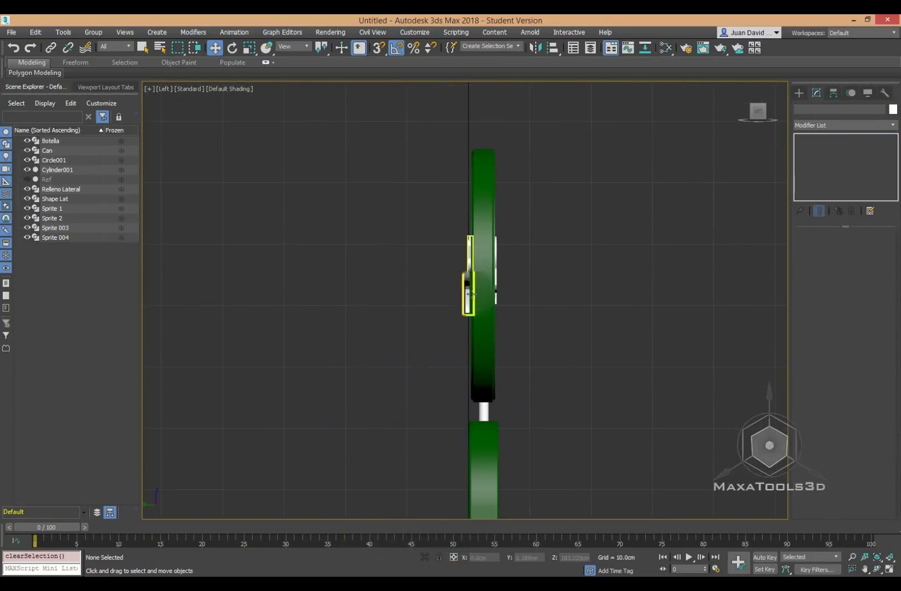
mouse_move(472, 293)
middle_mouse_down("alt")
mouse_move(504, 345)
mouse_move(495, 308)
mouse_move(537, 356)
mouse_move(527, 356)
mouse_move(590, 376)
mouse_move(673, 376)
mouse_move(616, 388)
mouse_move(519, 380)
middle_mouse_up("alt")
key("p")
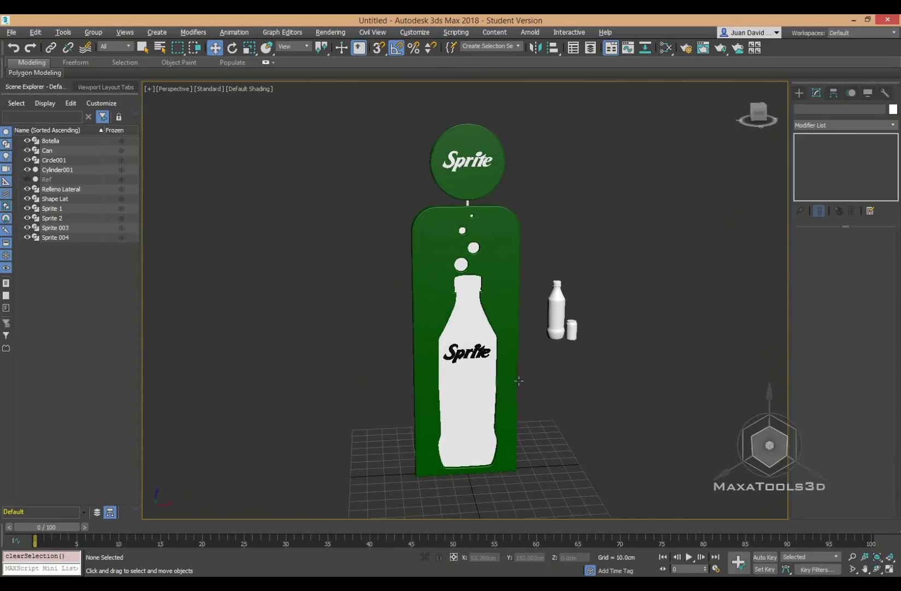
- Rename Cylinder001 to 'Suport'
scroll(473, 396, "down", 3)
scroll(473, 397, "down", 1)
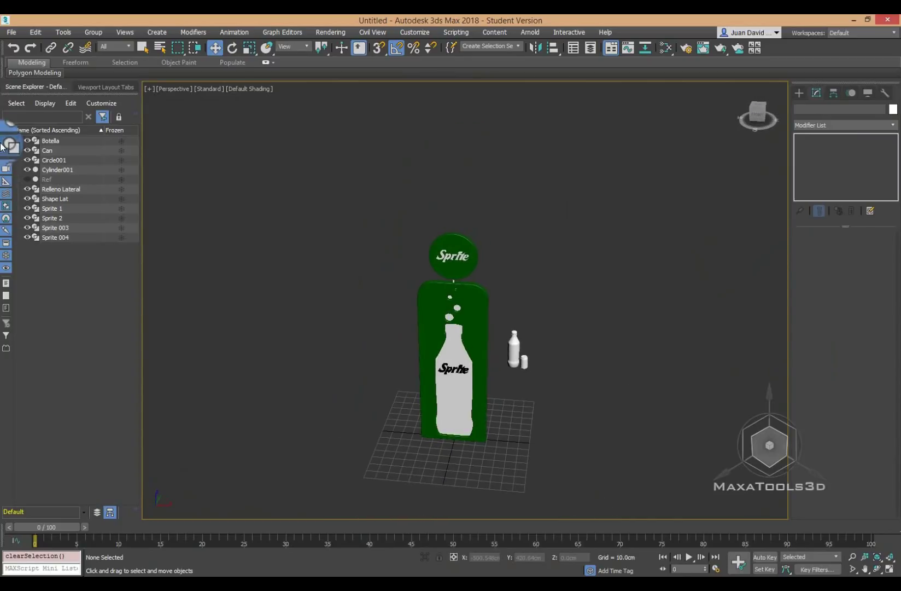
left_click(57, 169)
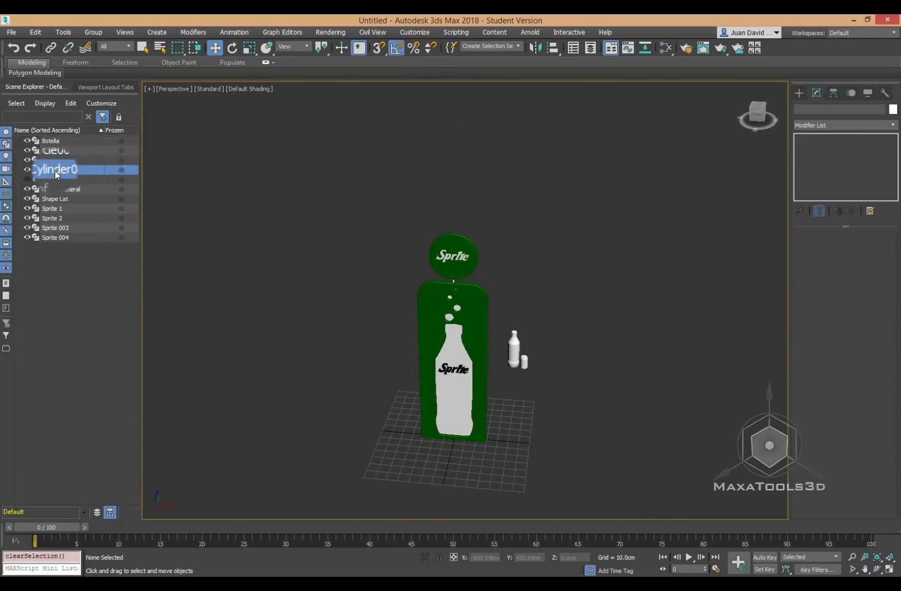
double_click(853, 108)
type("Suport")
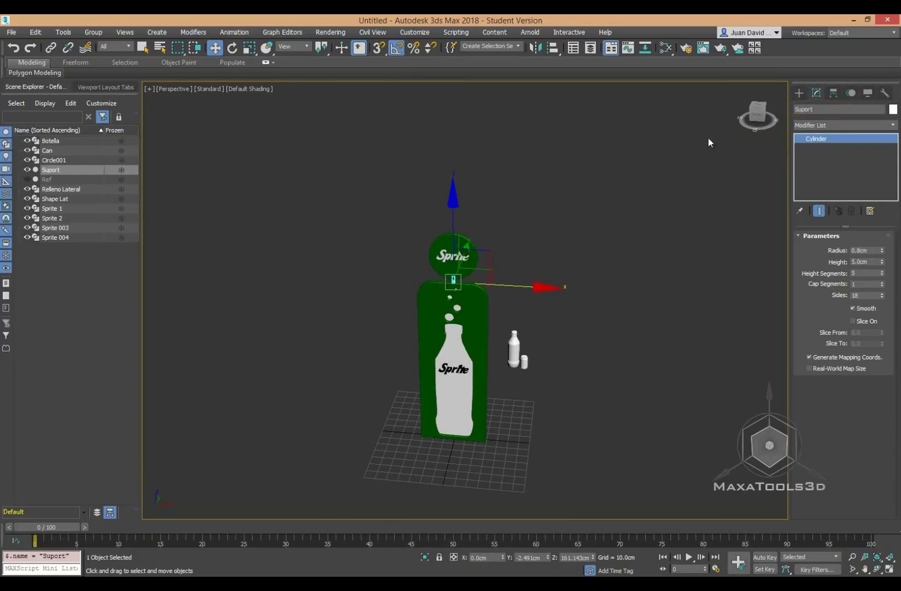
- Orbit to a side angle and select all the sign's parts
left_click(571, 226)
middle_click_drag(569, 221, 403, 218, "alt")
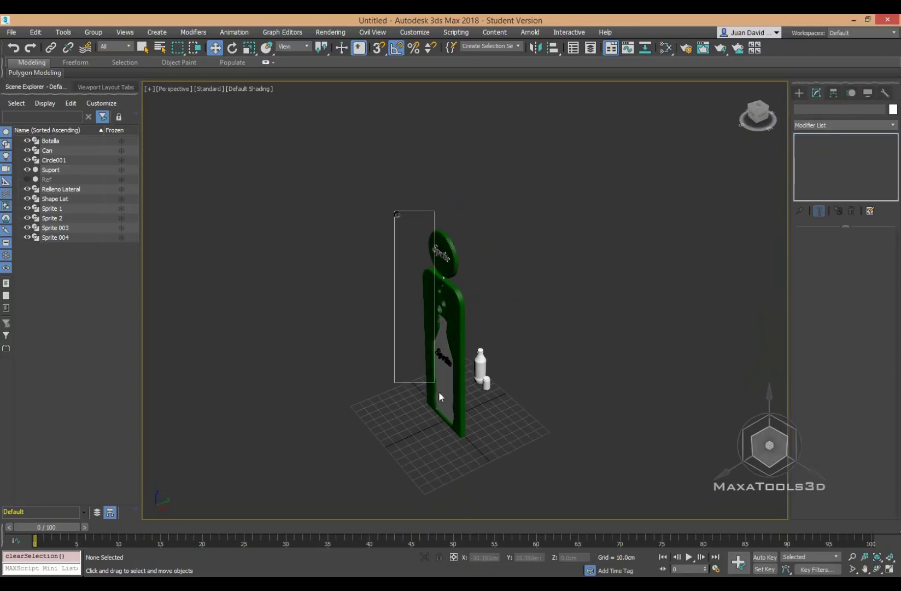
left_click_drag(473, 470, 473, 471)
- Group the eight selected sign parts under the name 'Lateral 1'
mouse_move(525, 437)
middle_mouse_down("alt")
mouse_move(658, 425)
mouse_move(727, 404)
middle_mouse_up("alt")
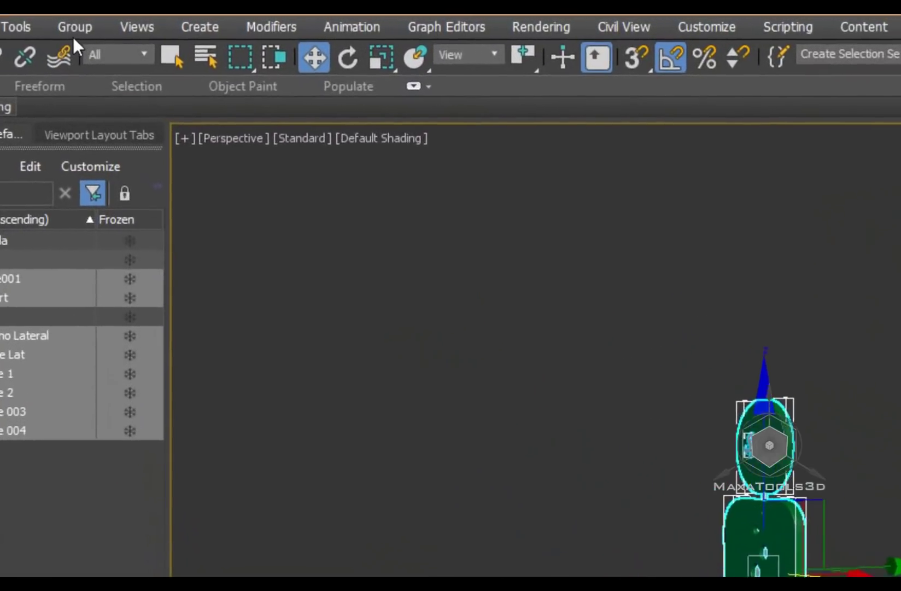
left_click(93, 33)
left_click(79, 70)
type("Lateral")
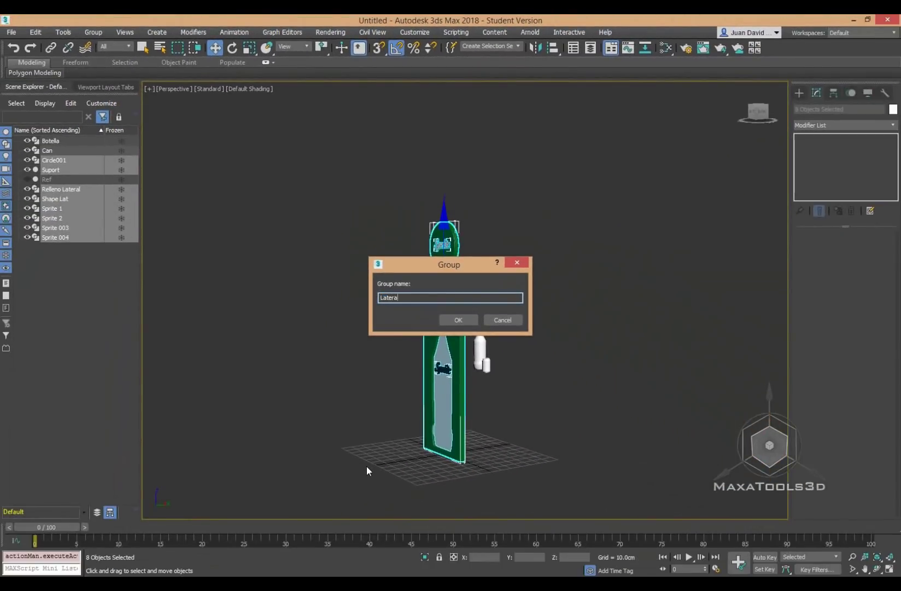
type("1")
key("Return")
left_click(366, 465)
mouse_move(367, 466)
middle_mouse_down("alt")
mouse_move(537, 410)
mouse_move(512, 383)
mouse_move(548, 363)
mouse_move(480, 361)
mouse_move(493, 357)
middle_mouse_up("alt")
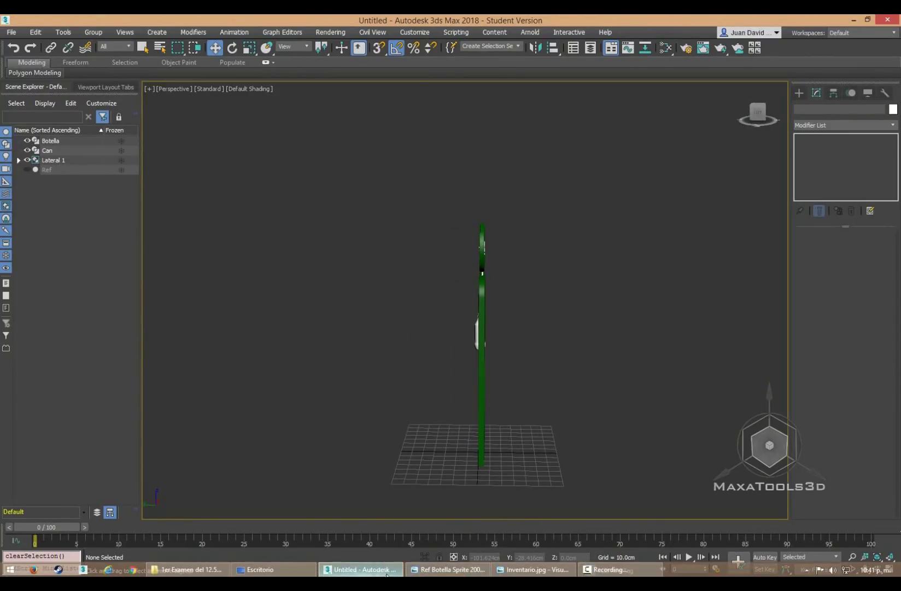
left_click(503, 570)
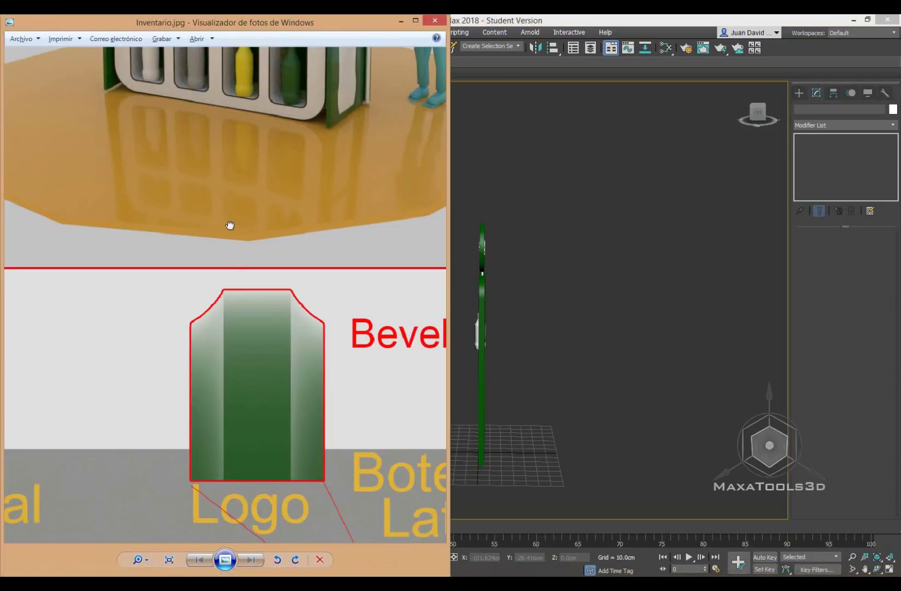
scroll(241, 257, "down", 3)
scroll(259, 177, "up", 2)
left_click_drag(248, 252, 297, 252)
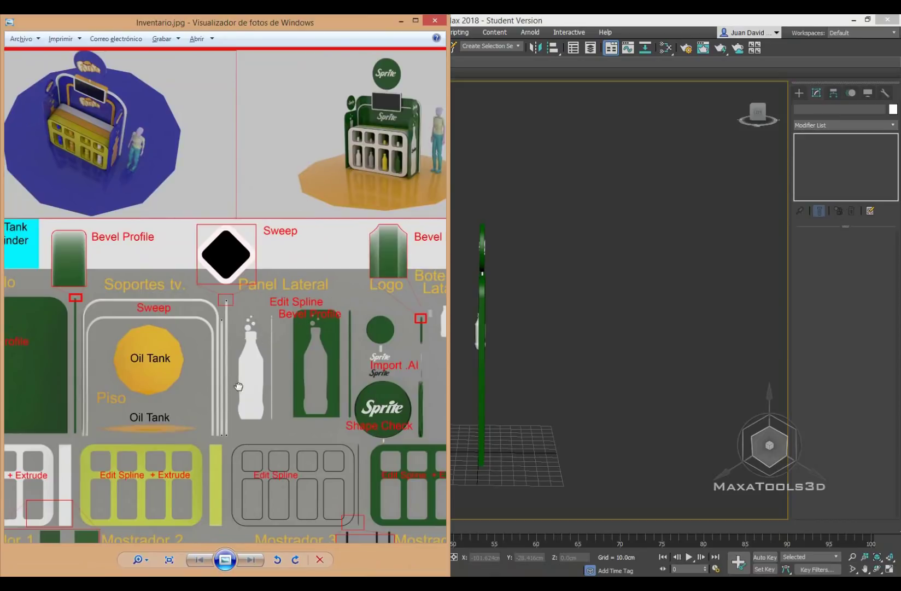
left_click_drag(238, 386, 313, 336)
scroll(117, 299, "up", 1)
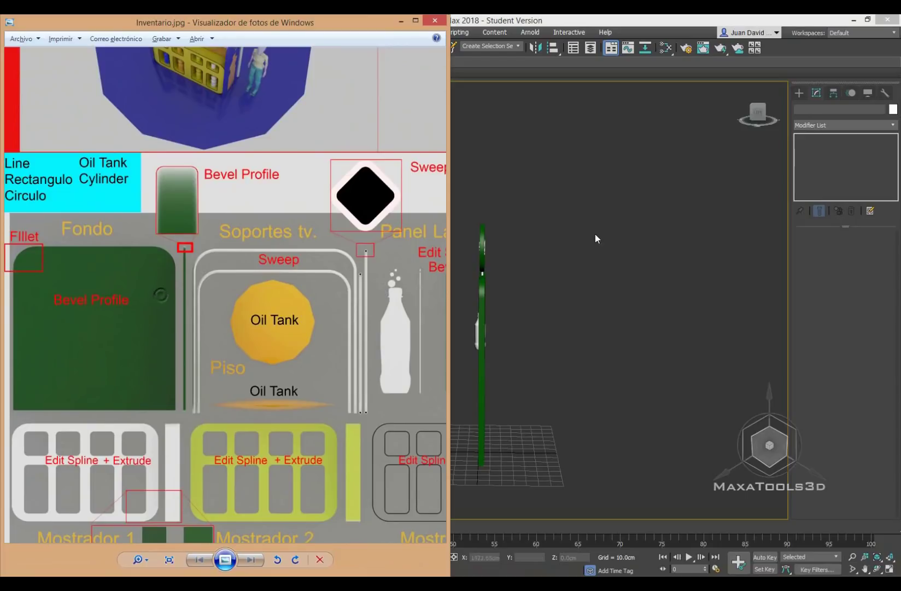
left_click(403, 21)
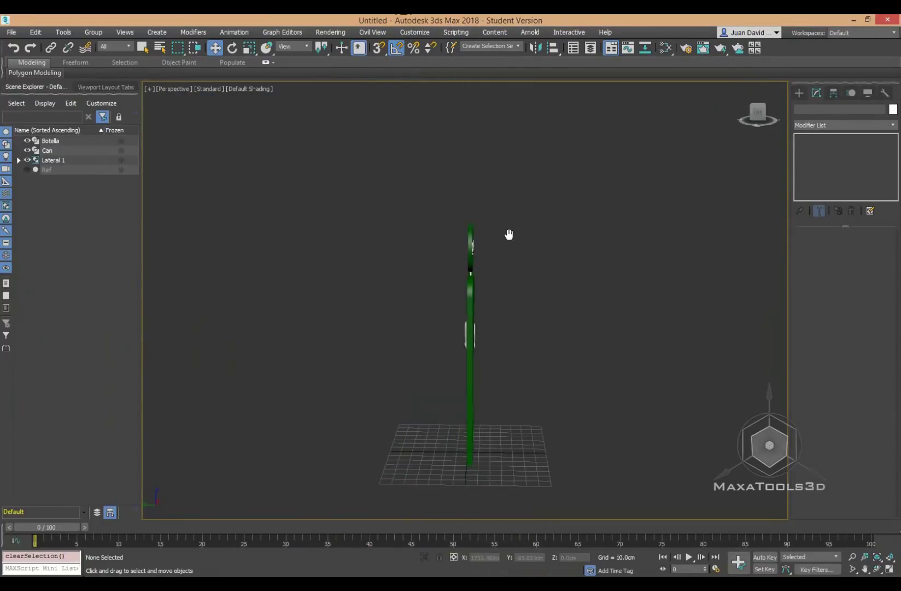
- Rotate the Lateral 1 group -90° around the Z axis
key("l")
key("f")
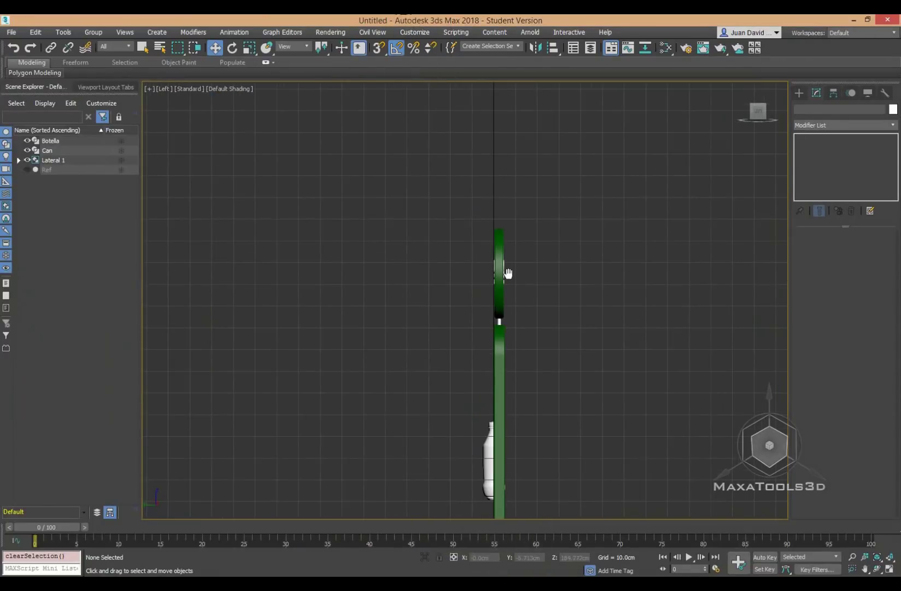
scroll(511, 282, "down", 5)
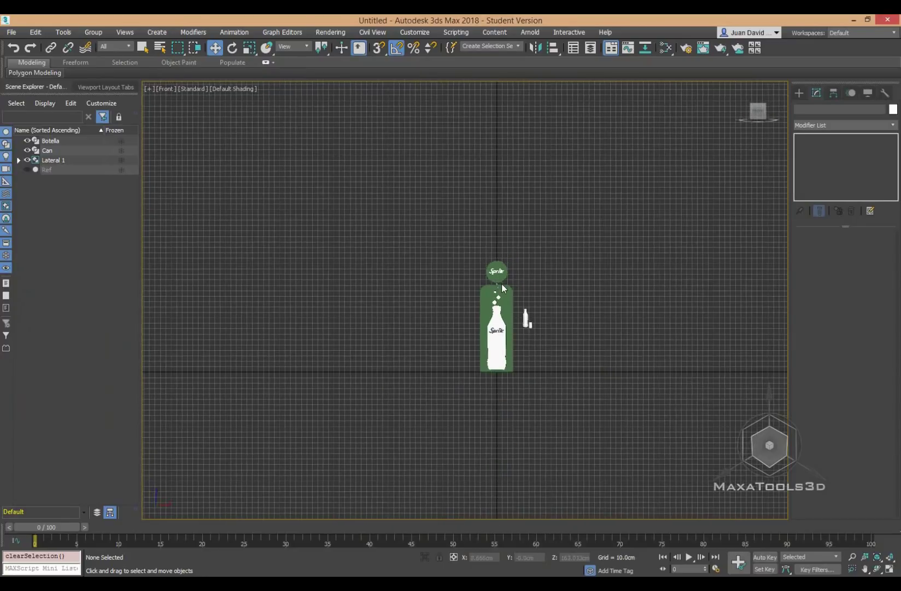
scroll(525, 315, "up", 3)
middle_click_drag(525, 316, 501, 275)
key("p")
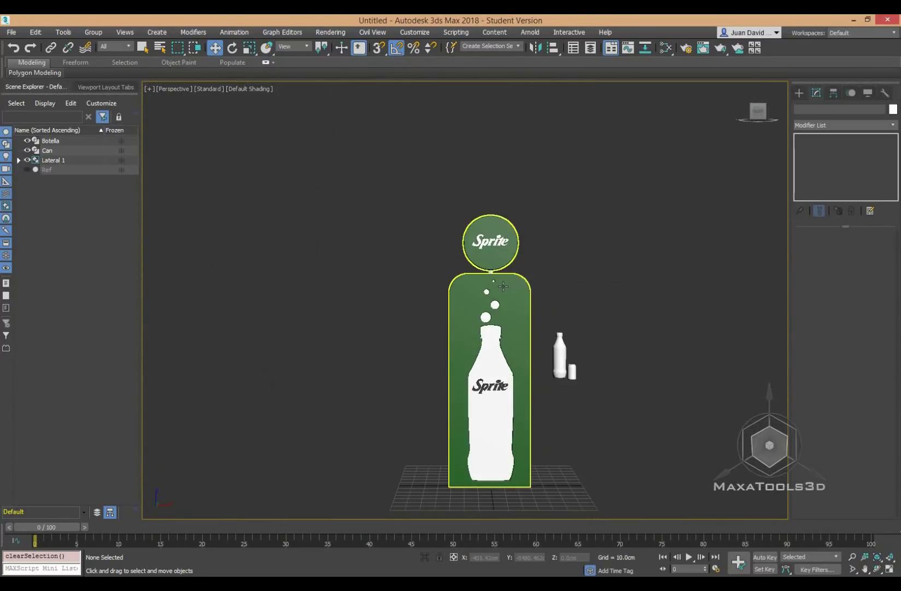
left_click(495, 298)
right_click(500, 304)
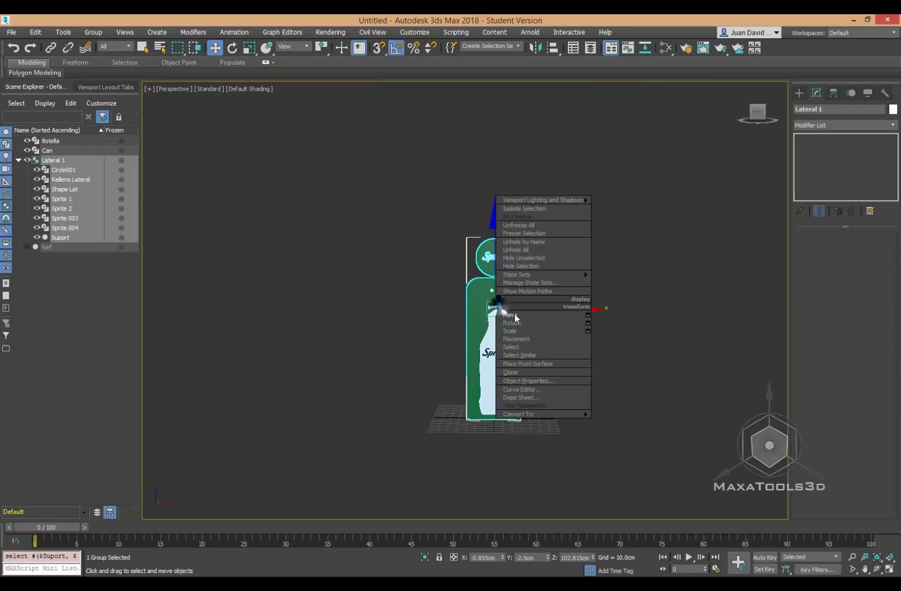
left_click(525, 322)
left_click_drag(514, 315, 465, 323)
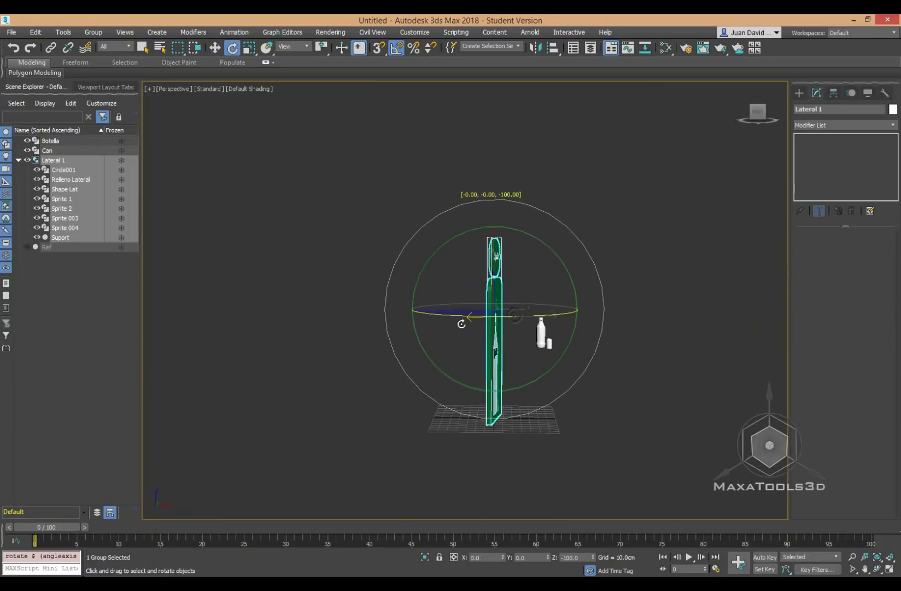
- Slide Lateral 1 left along X in Front view, then select the bottle and can
right_click(523, 298)
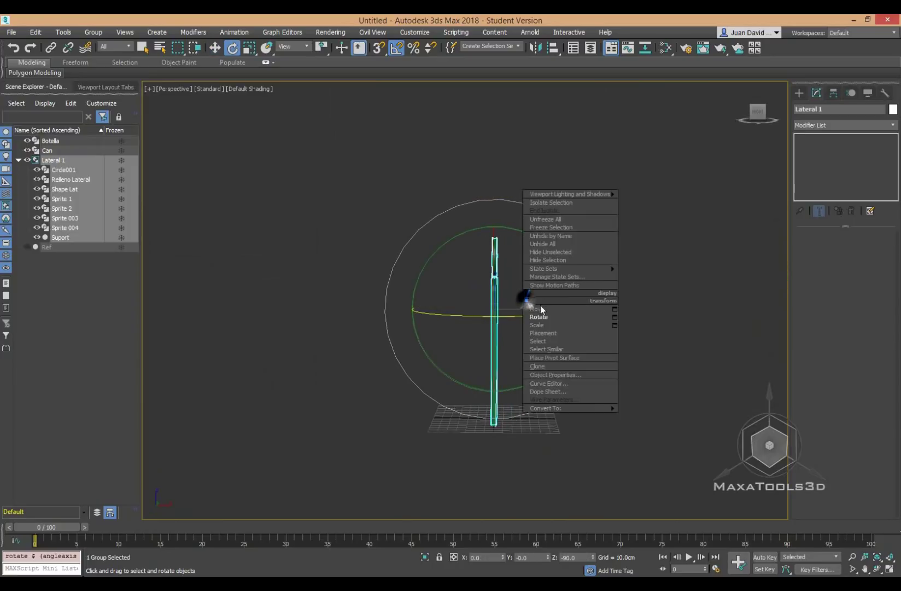
left_click(533, 315)
key("l")
scroll(511, 305, "down", 3)
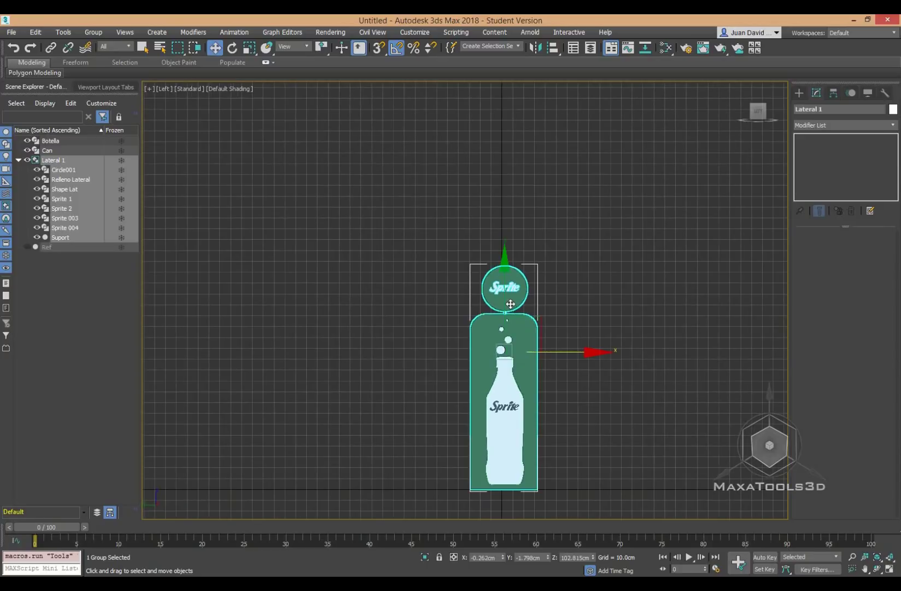
key("f")
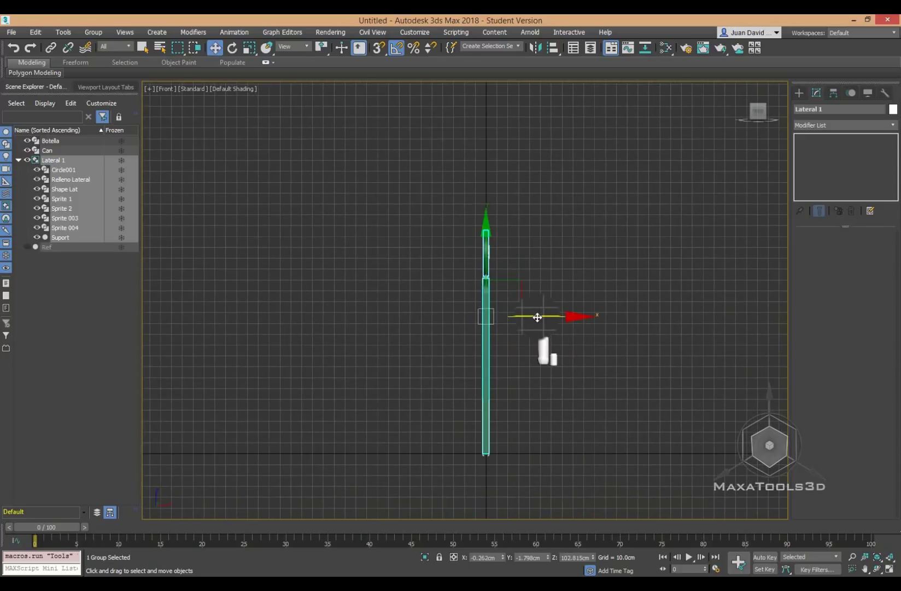
left_click_drag(538, 317, 295, 316)
left_click(507, 303)
mouse_move(530, 307)
left_mouse_down()
mouse_move(626, 377)
mouse_move(728, 352)
left_mouse_up()
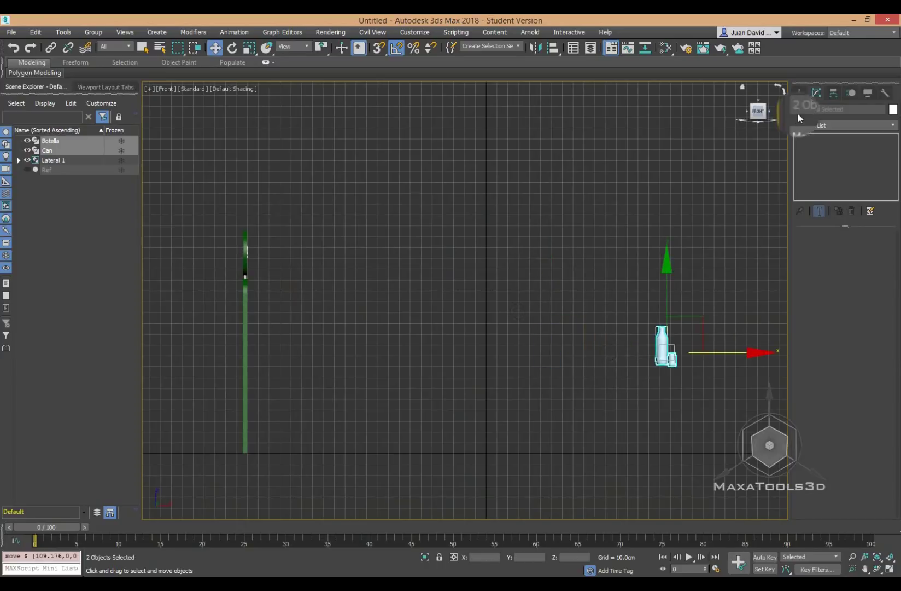
- Draw a rectangle shape in the front view
left_click(799, 93)
left_click(813, 110)
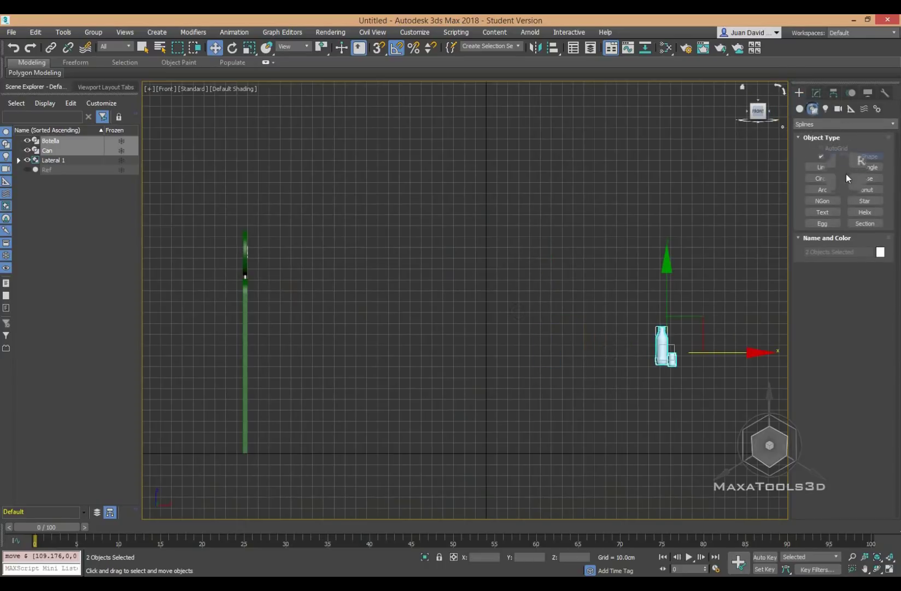
left_click(863, 167)
left_click_drag(409, 246, 574, 453)
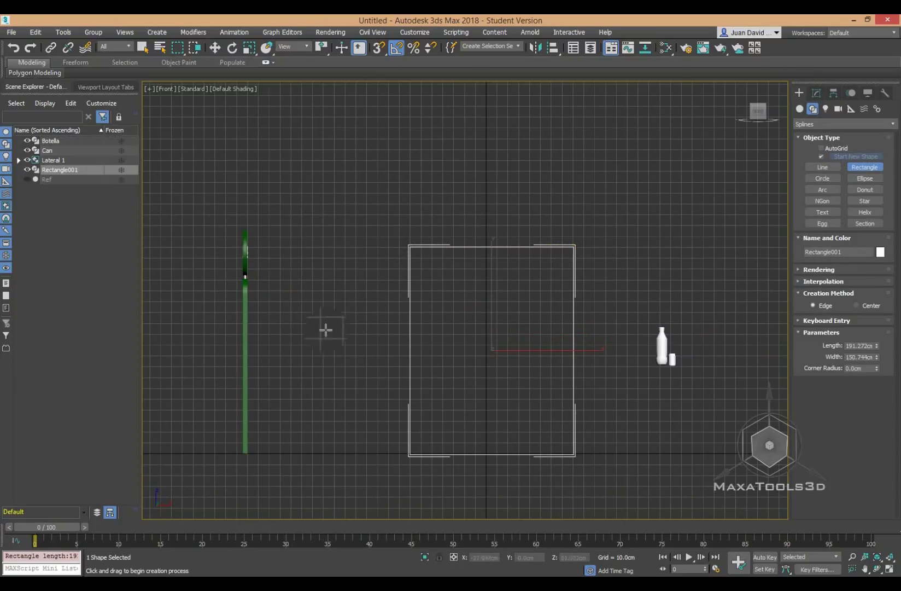
key("w")
- Give the rectangle 200 cm length and 200 cm width, centred at X 0
left_click(816, 94)
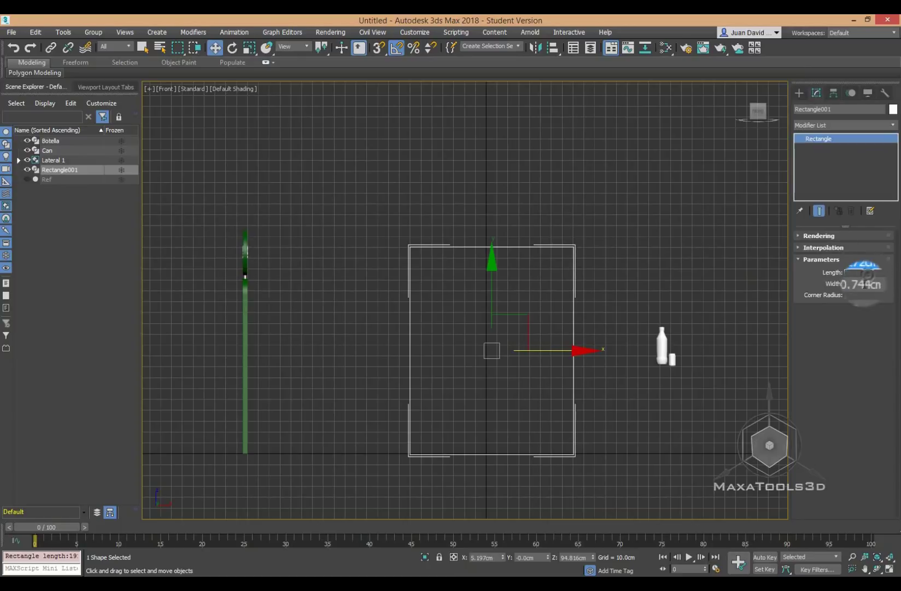
key("Return")
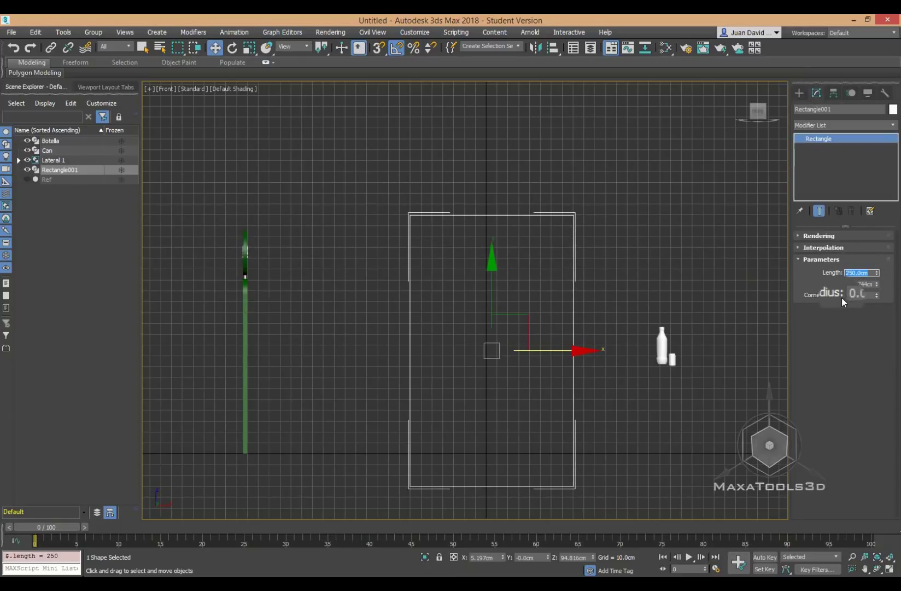
key("Return")
type("200")
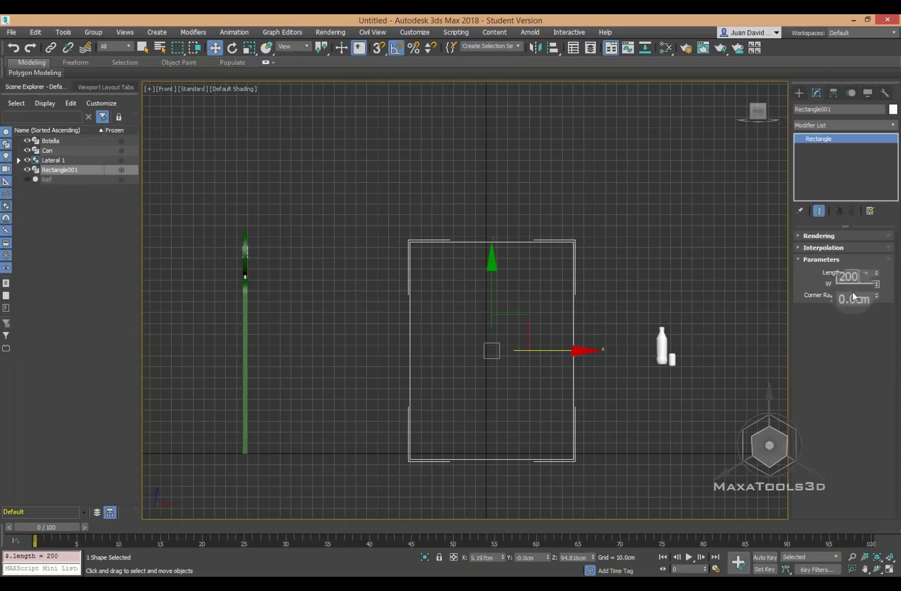
key("Return")
left_click_drag(559, 354, 553, 354)
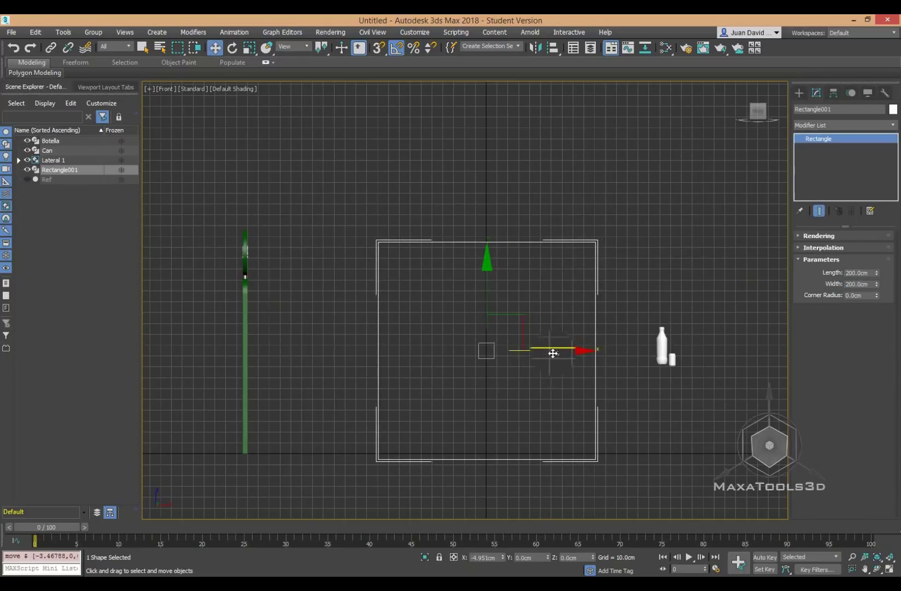
right_click(502, 558)
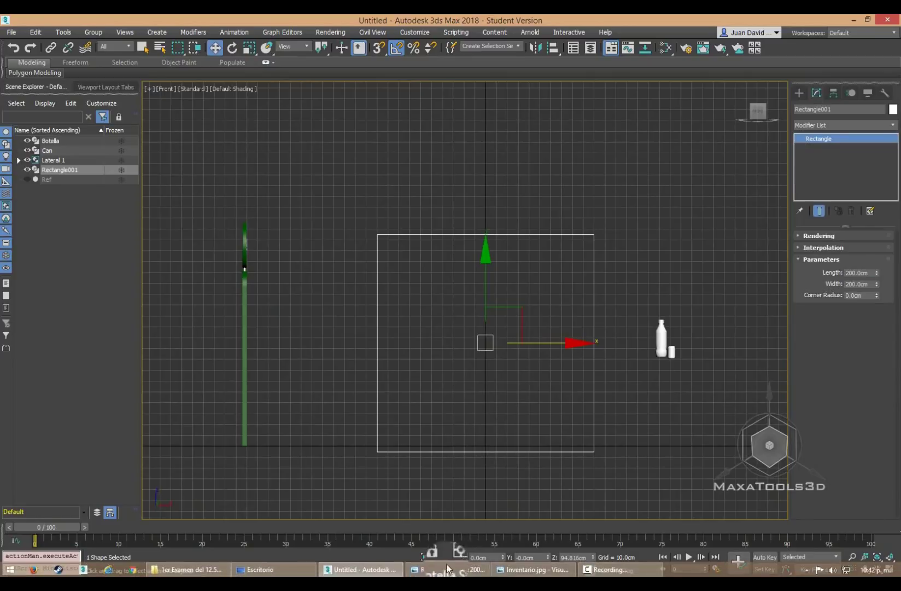
- Bring up the Inventario reference image and zoom to the Sprite display
left_click(525, 571)
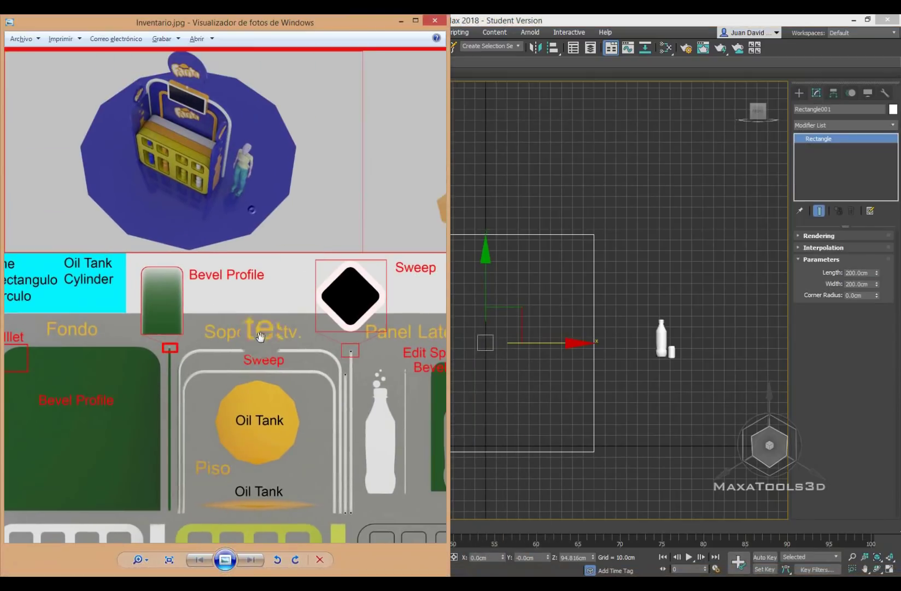
mouse_move(171, 246)
left_mouse_down()
mouse_move(249, 306)
mouse_move(240, 361)
left_mouse_up()
scroll(249, 306, "up", 2)
scroll(249, 306, "up", 2)
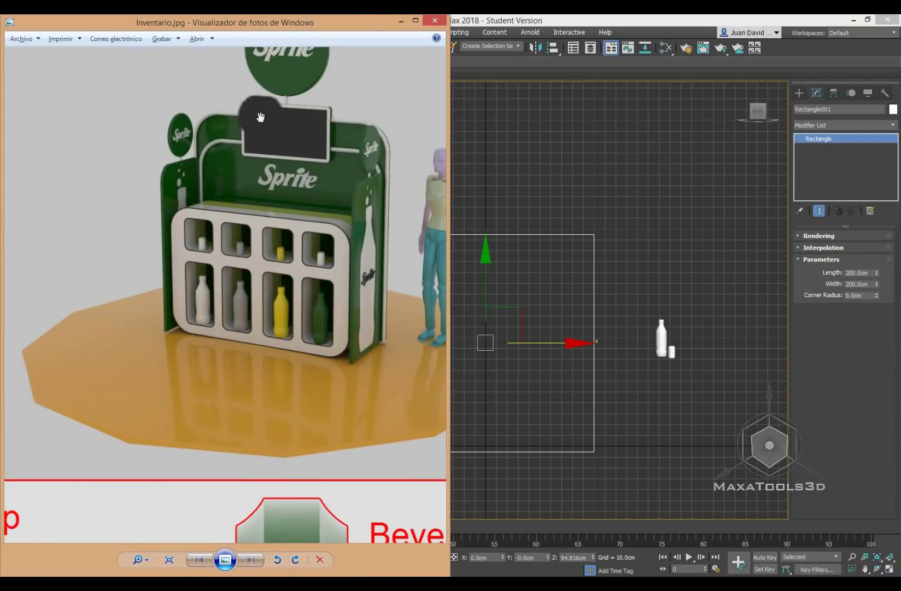
- Raise the rectangle to a Z position of 100 cm
middle_click_drag(528, 205, 595, 198)
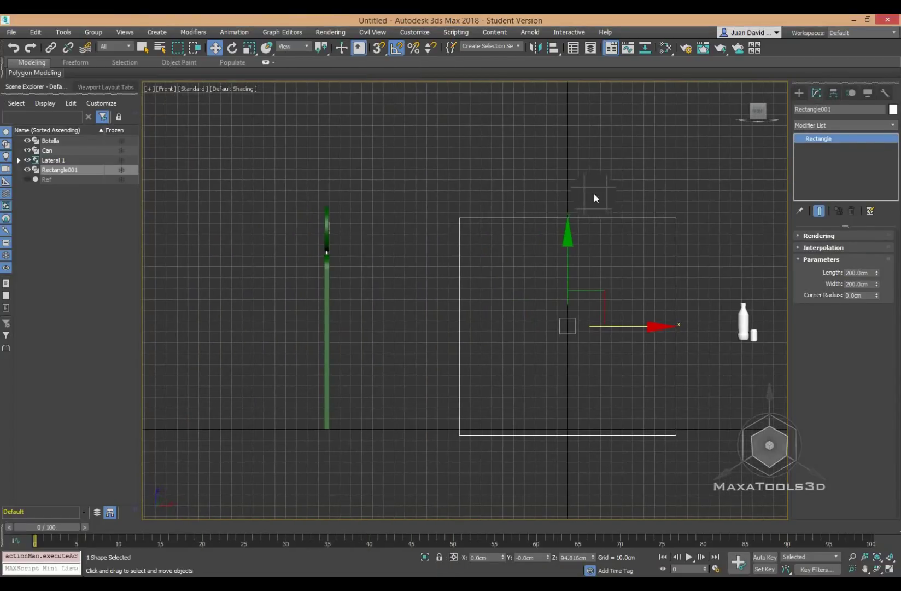
mouse_move(465, 230)
middle_mouse_down()
mouse_move(529, 239)
mouse_move(509, 275)
mouse_move(521, 391)
middle_mouse_up()
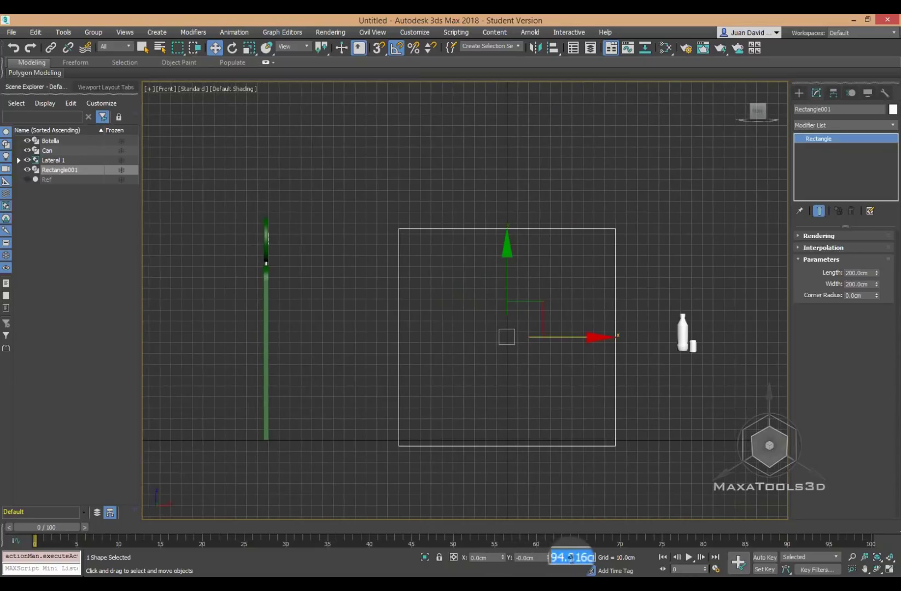
type("100")
key("Return")
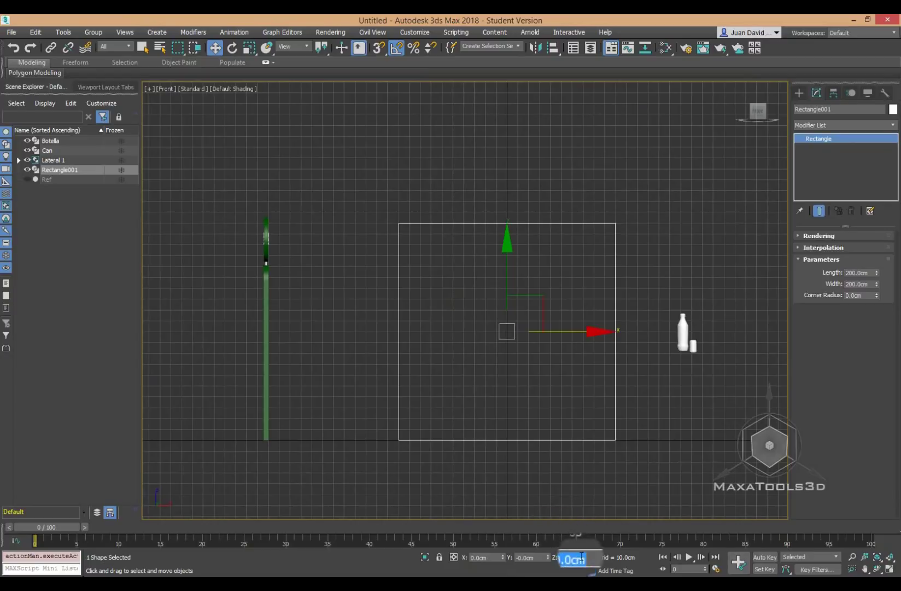
- Move the Lateral 1 side panel along X to the rectangle's left edge
mouse_move(536, 361)
middle_mouse_down()
mouse_move(525, 351)
mouse_move(514, 382)
middle_mouse_up()
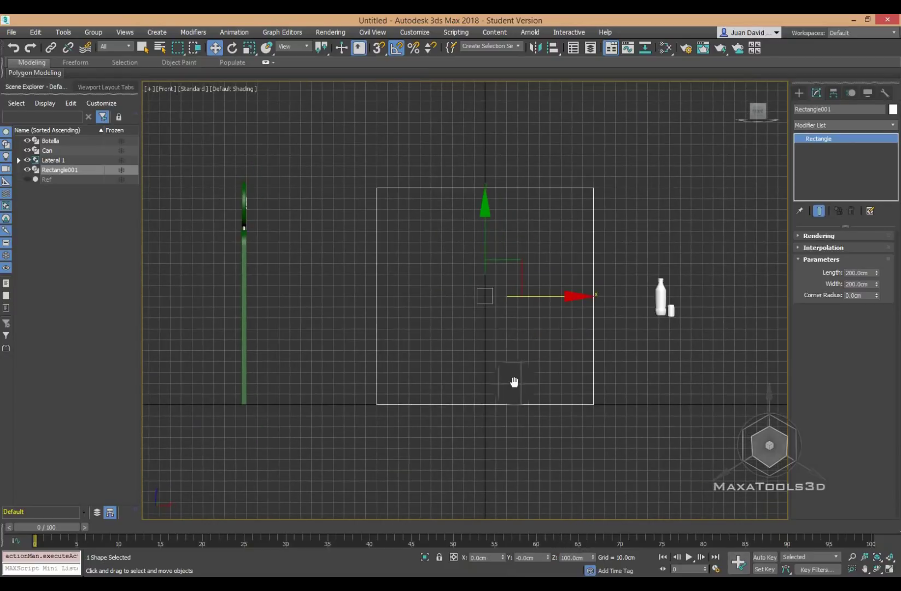
left_click(258, 255)
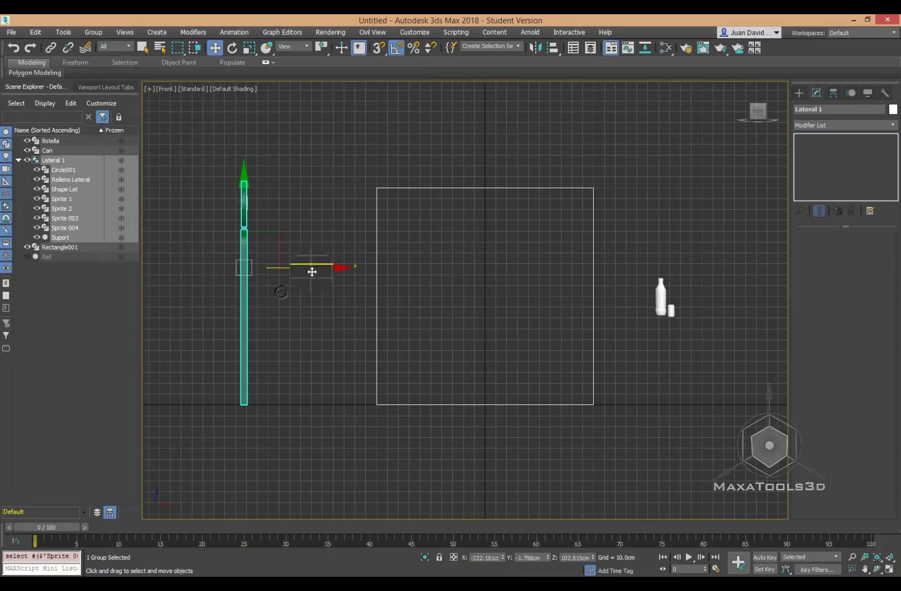
left_click_drag(312, 269, 434, 268)
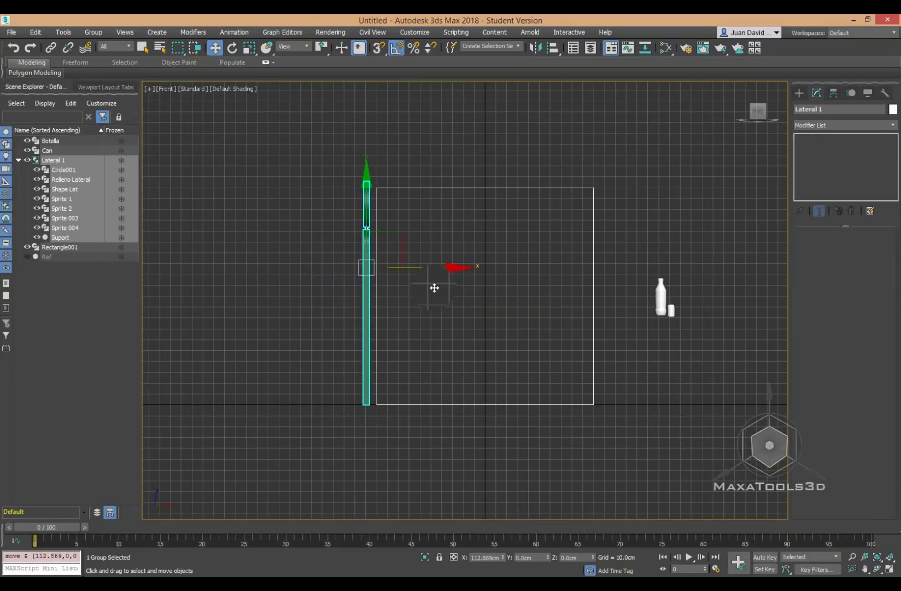
scroll(377, 282, "up", 3)
scroll(364, 269, "up", 2)
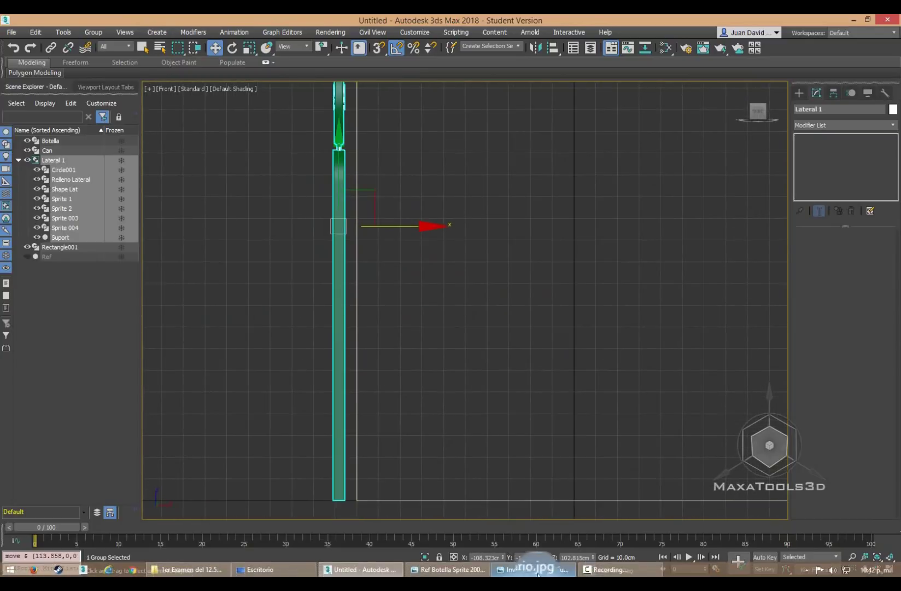
- Open the Ref Botella Sprite image and step through the renders to Top.jpg
scroll(315, 195, "down", 2)
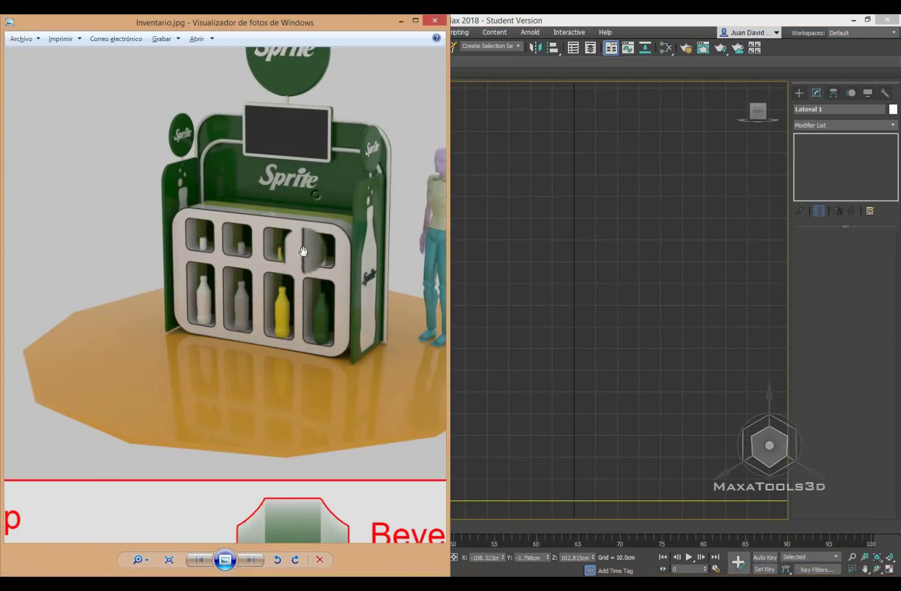
scroll(324, 273, "down", 3)
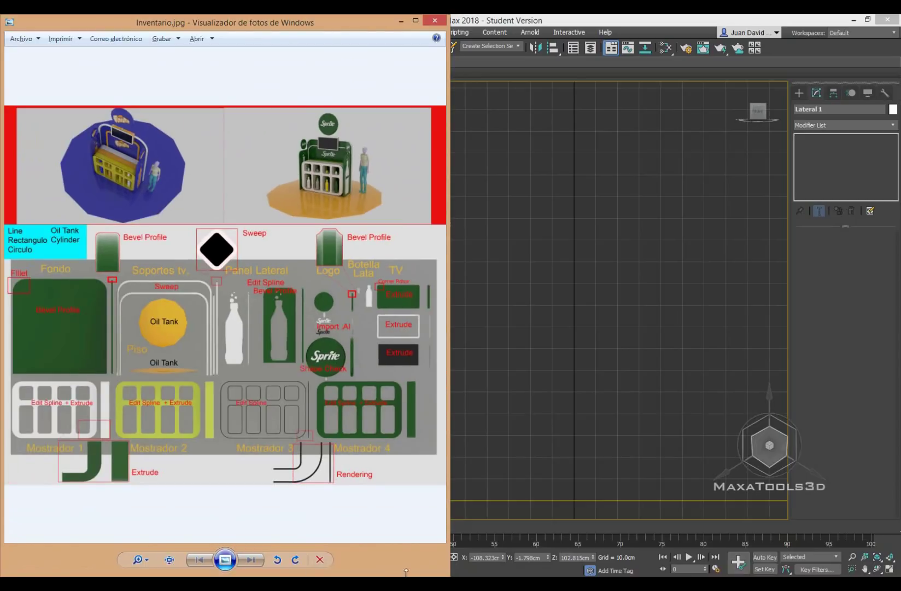
left_click(419, 572)
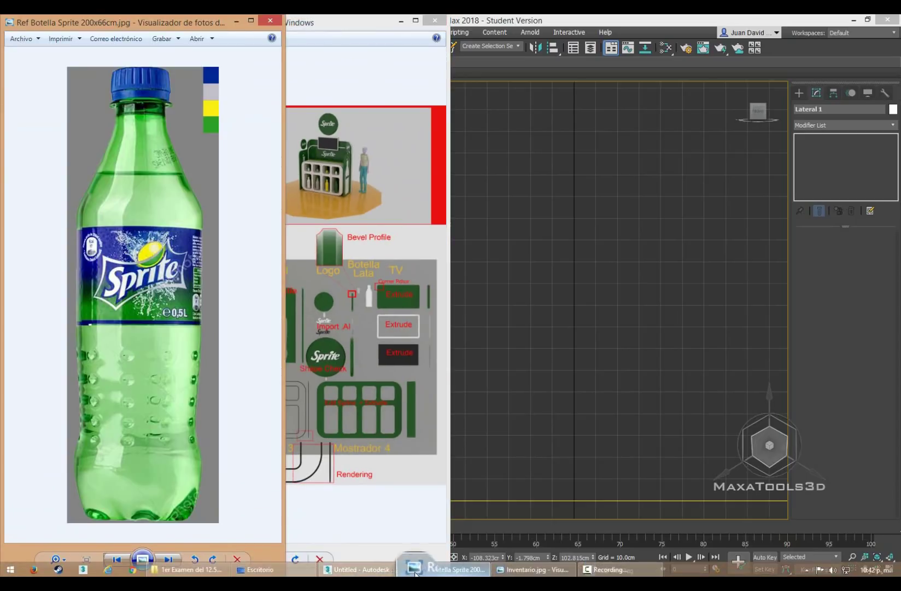
key("Right")
key("Right")
key("Right")
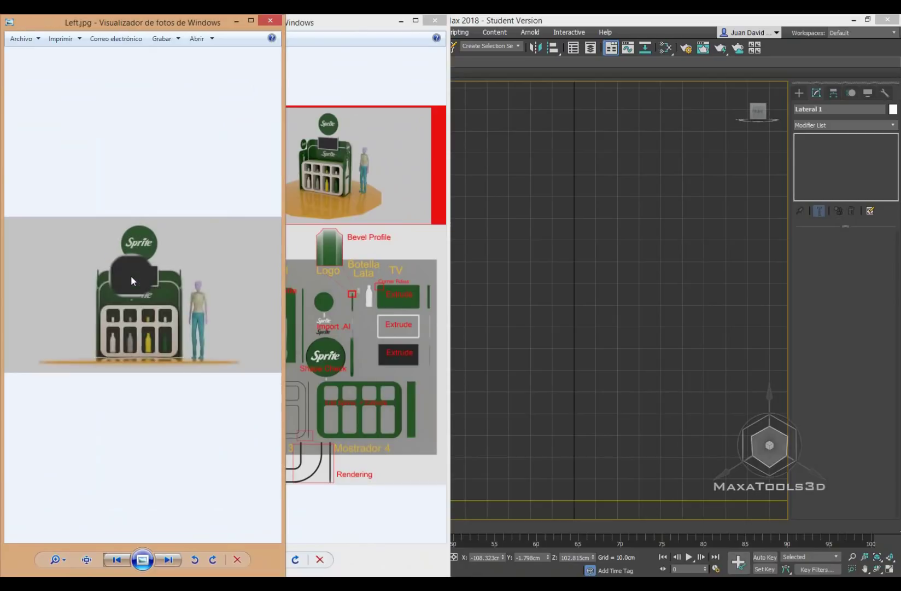
key("Right")
key("Right")
key("Right")
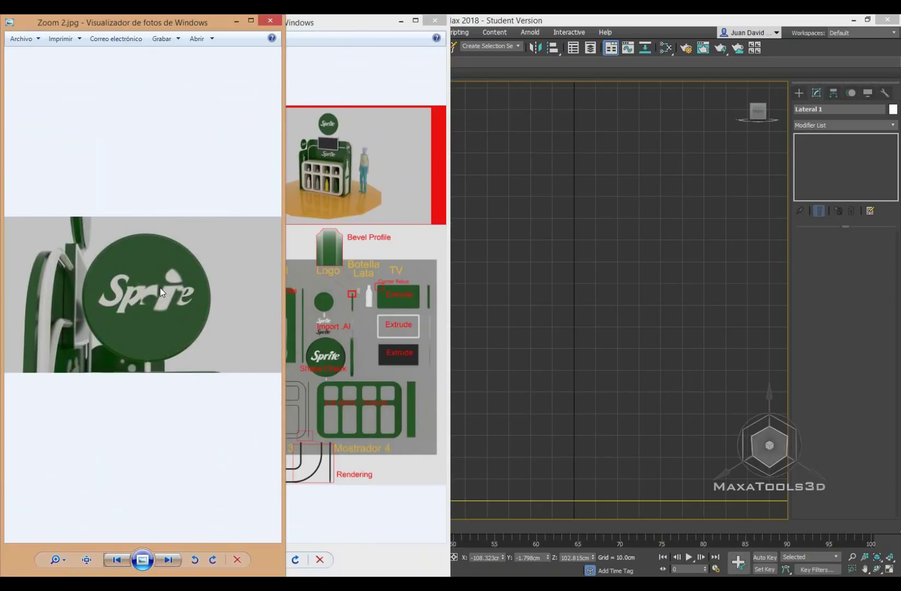
key("Right")
key("Right")
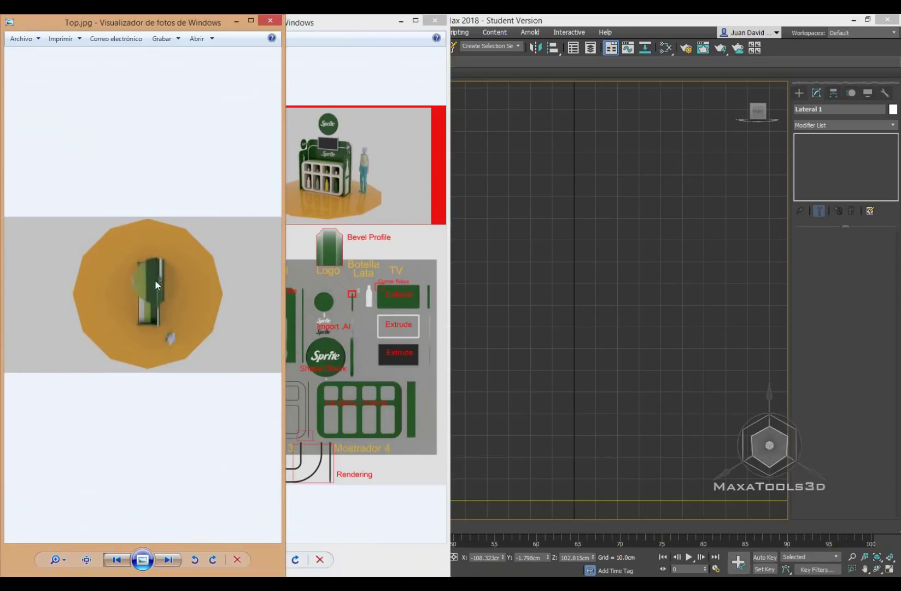
- Zoom in and out on the top-view render, then return to 3ds Max
scroll(213, 267, "up", 2)
scroll(213, 267, "up", 1)
scroll(211, 164, "up", 2)
scroll(151, 183, "up", 1)
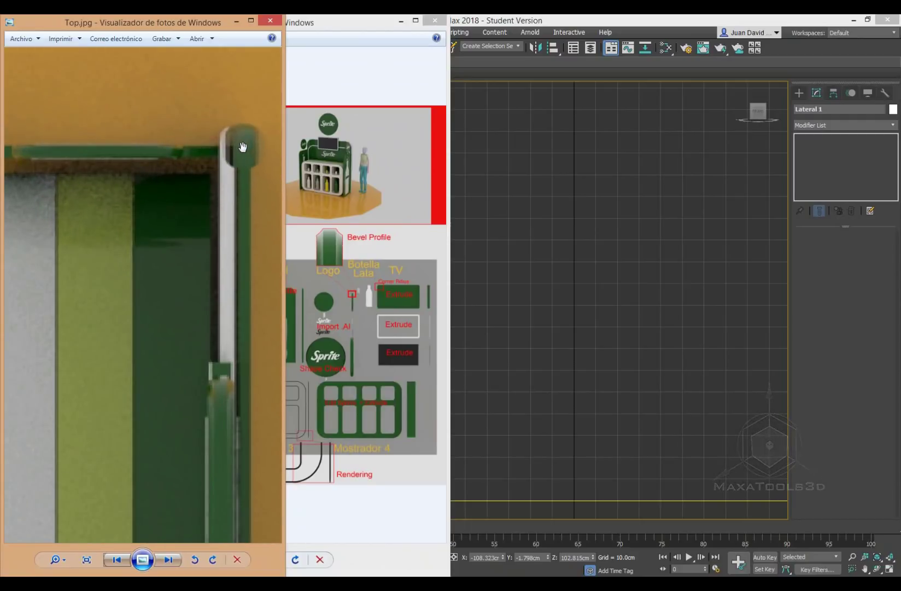
scroll(255, 183, "down", 2)
scroll(250, 195, "down", 1)
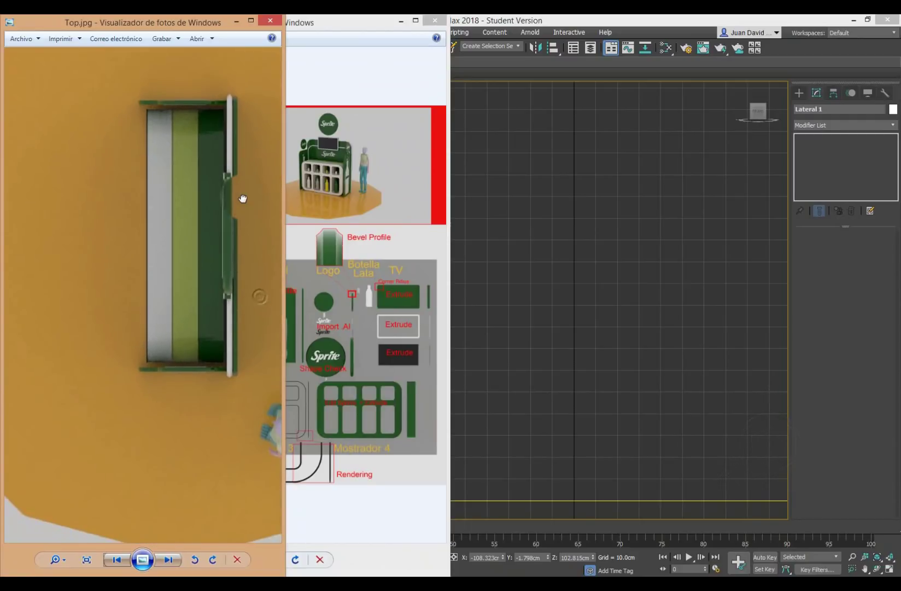
left_click(474, 253)
scroll(402, 283, "down", 3)
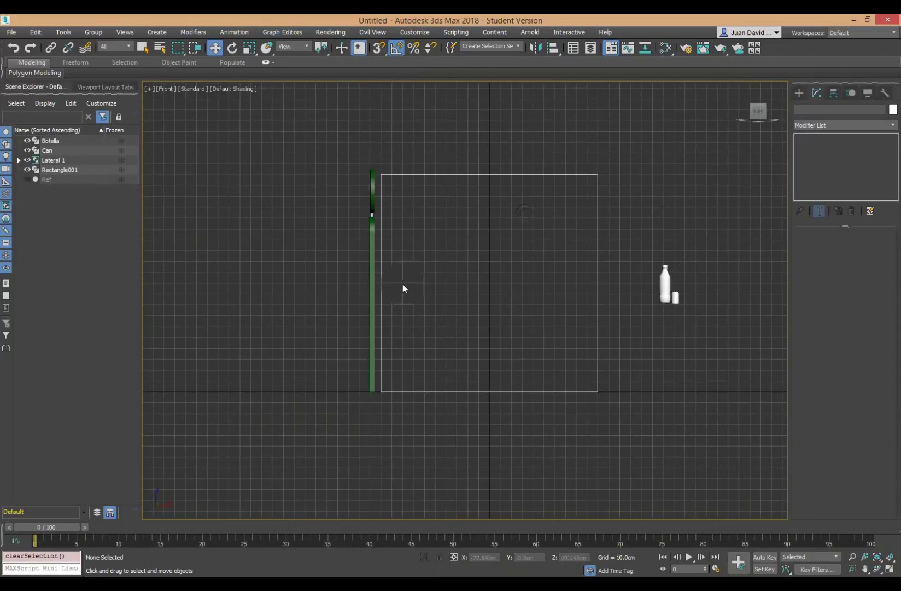
- Nudge Lateral 1 slightly right toward the rectangle, then deselect it
left_click(375, 286)
left_click_drag(413, 255, 427, 254)
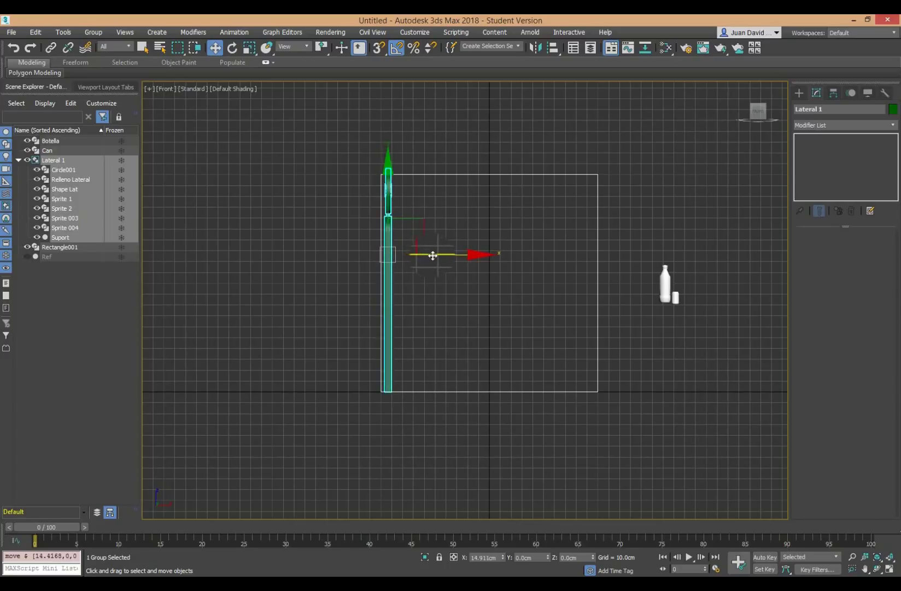
left_click(434, 302)
scroll(408, 367, "up", 3)
scroll(376, 376, "down", 3)
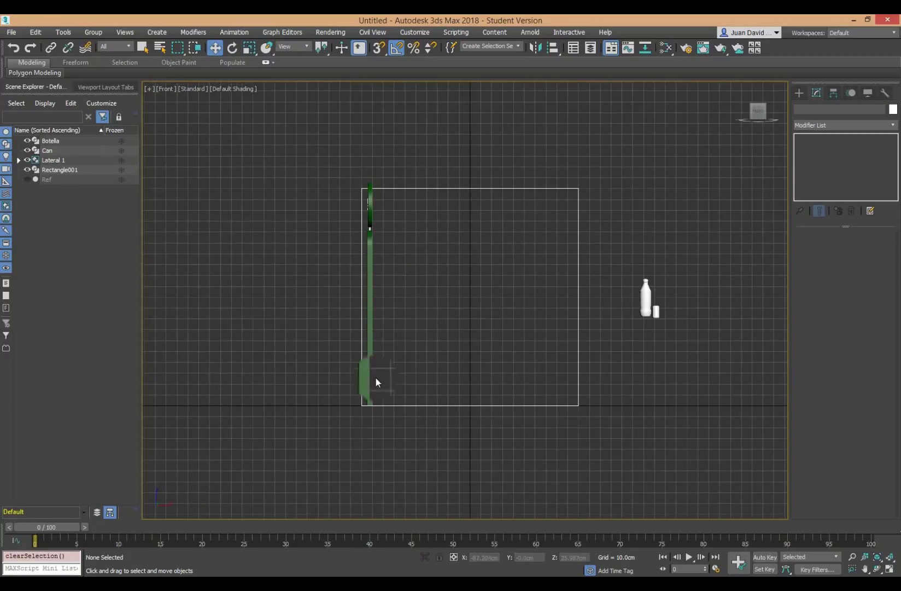
scroll(368, 250, "up", 3)
- Set the green side bar's X position to -92 cm
left_click(335, 189)
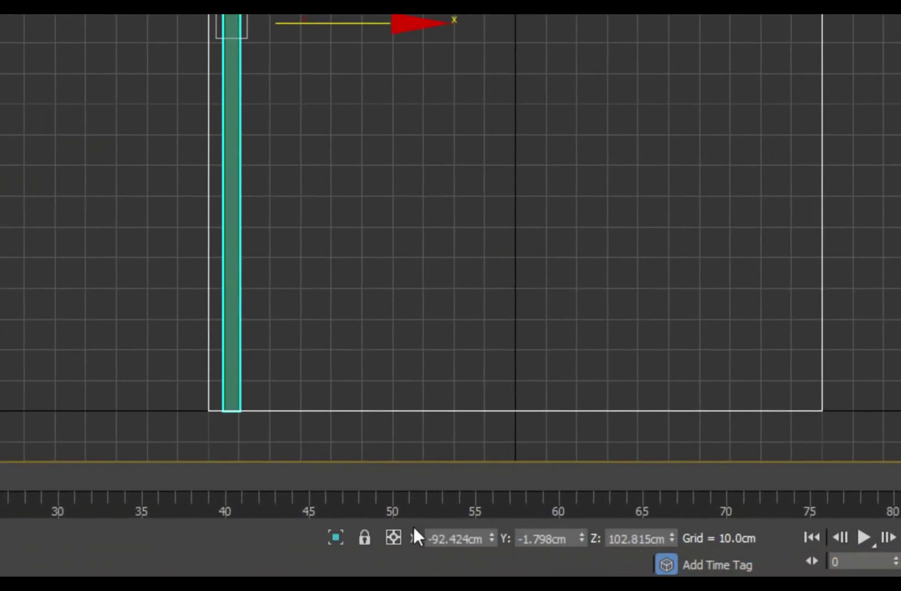
type("2")
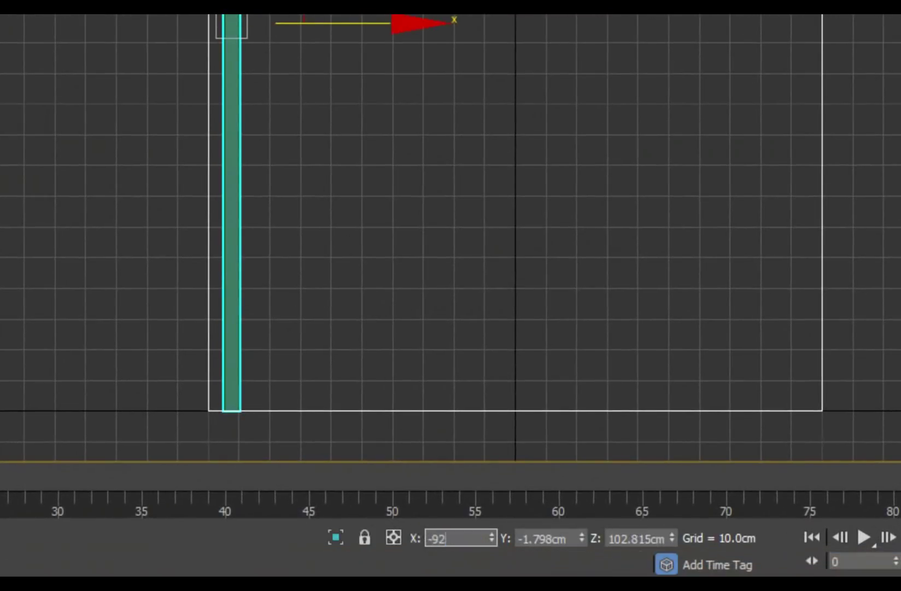
key("Return")
left_click(278, 268)
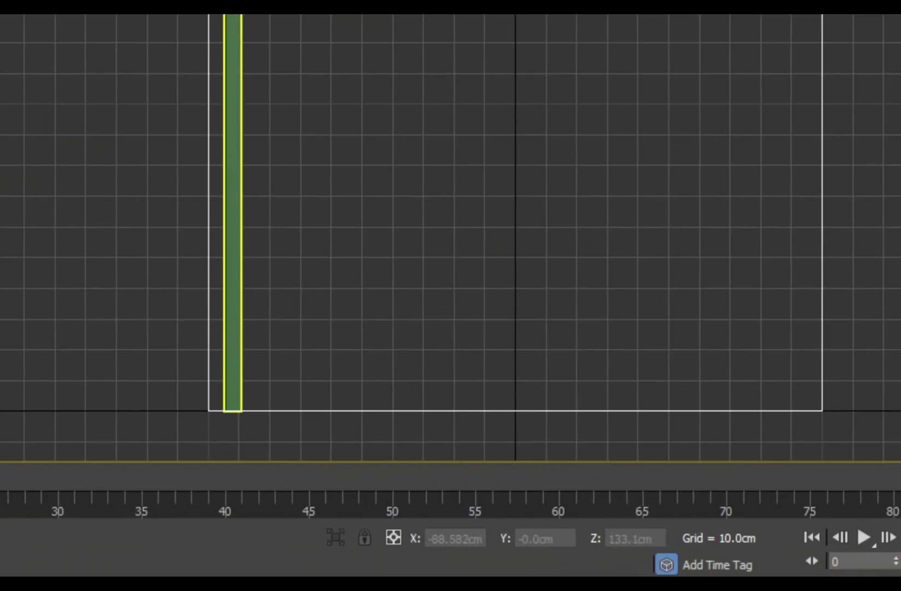
- Try Shift-dragging a copy of the side bar, then cancel it
left_click(232, 109)
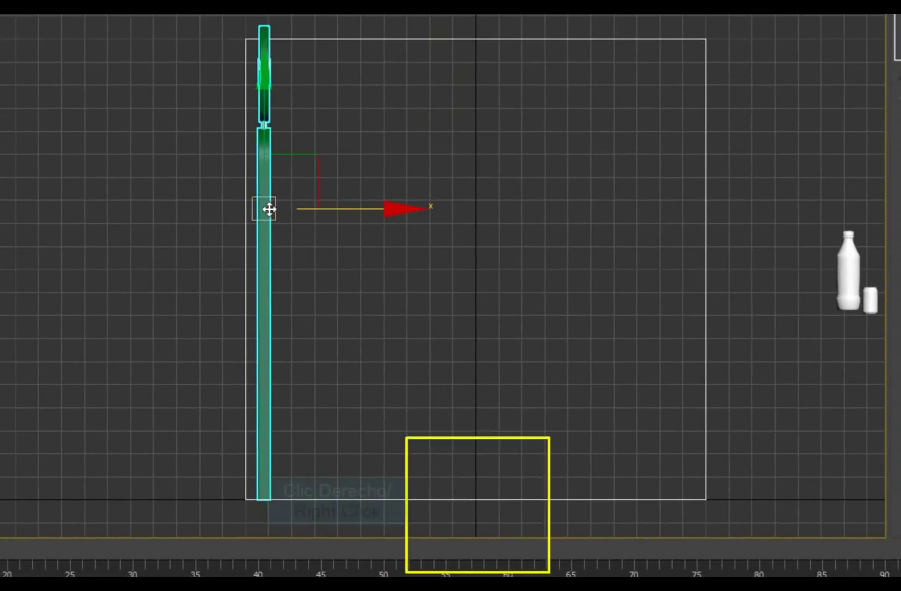
right_click(269, 209)
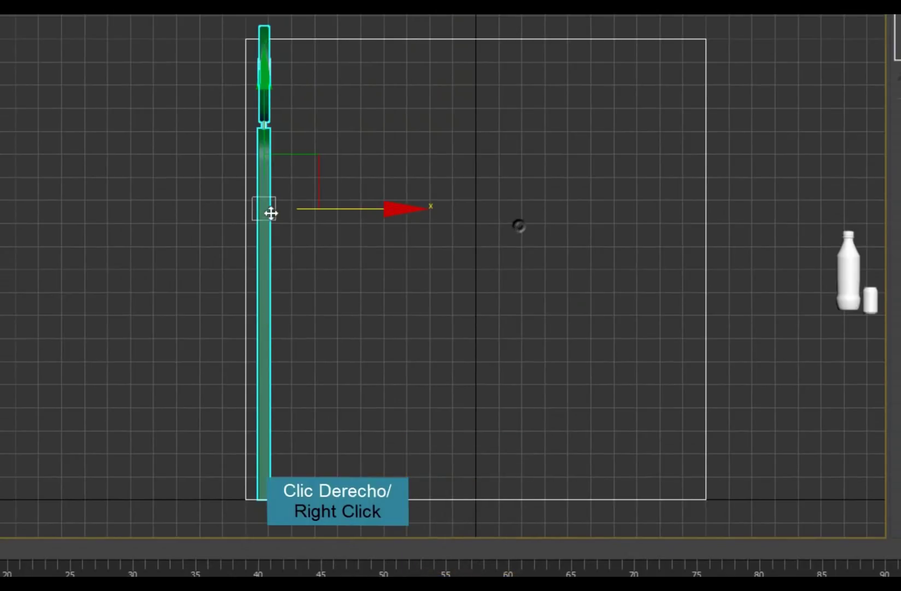
left_click_drag(388, 210, 489, 209, "shift")
left_click(444, 278)
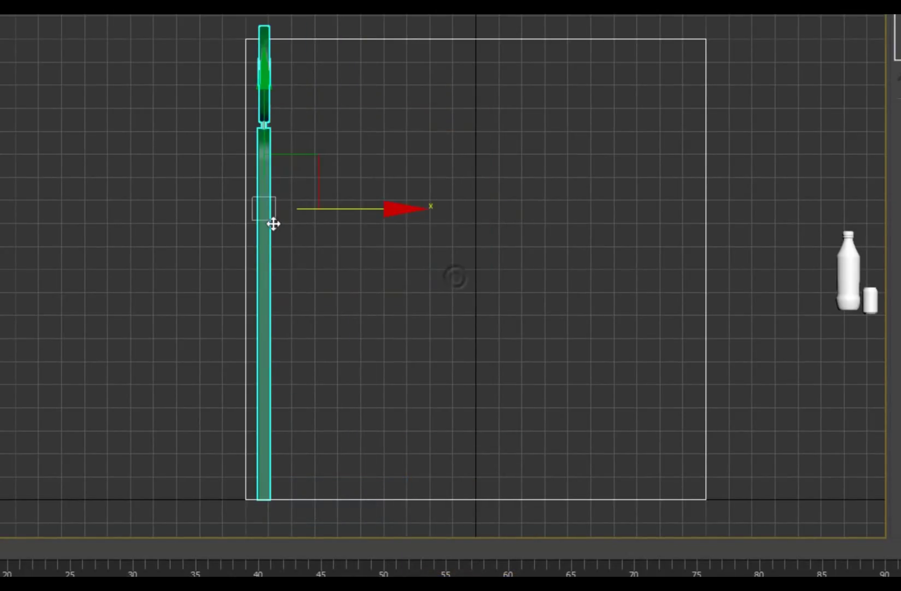
- Clone the side bar as instance Lateral 002 and place it at X 92 cm
right_click(271, 222)
left_click(315, 323)
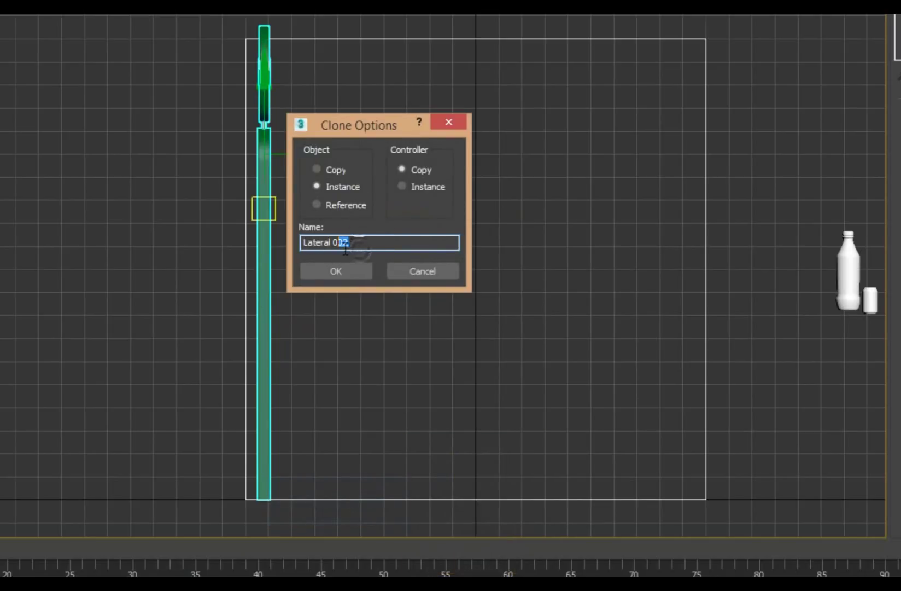
left_click(351, 272)
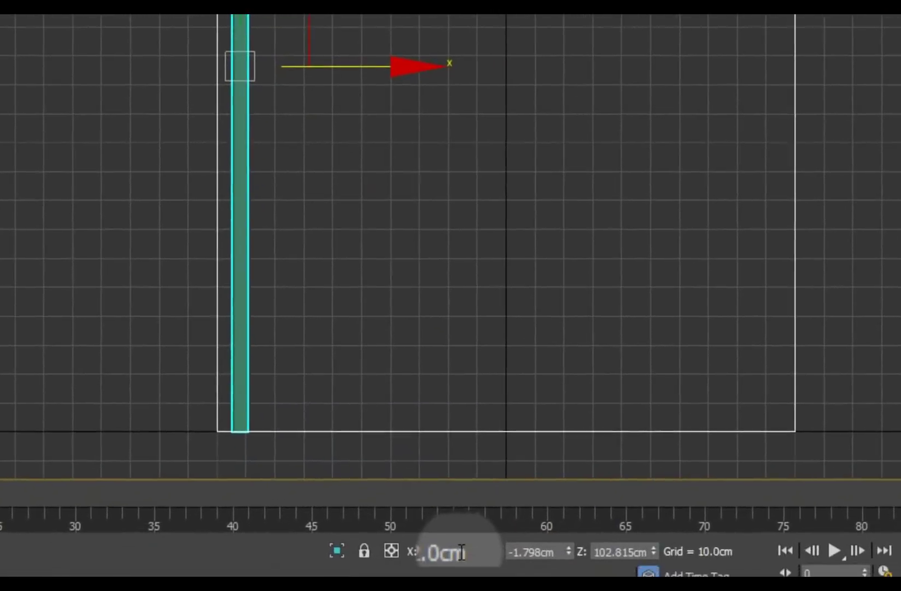
double_click(464, 538)
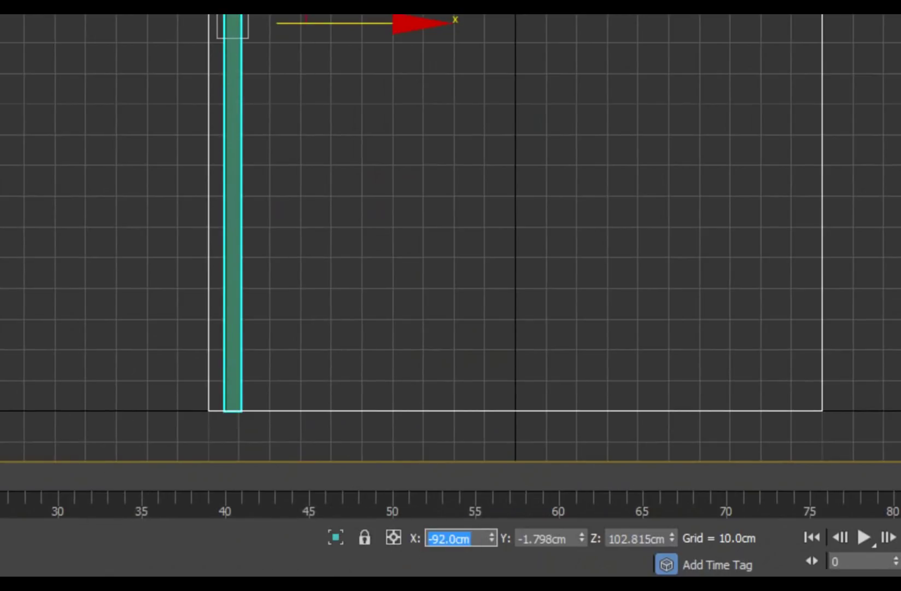
left_click(435, 541)
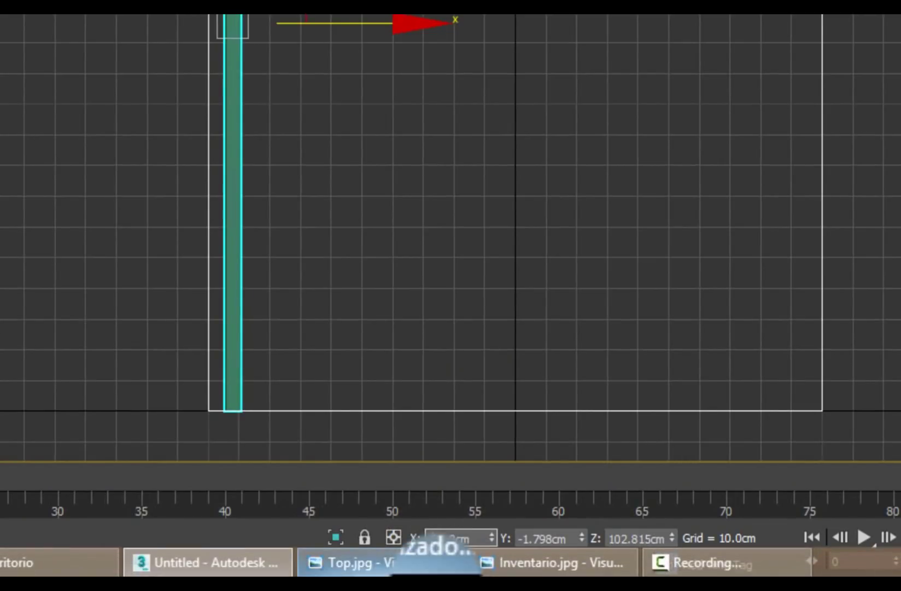
key("ctrl+d")
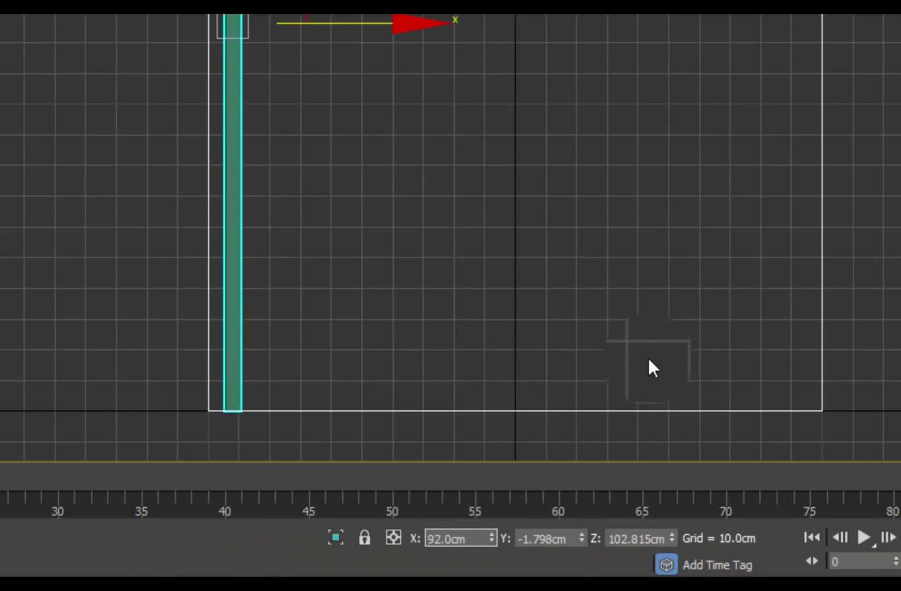
key("Return")
- Rename the back rectangle to 'Fondo'
left_click(460, 205)
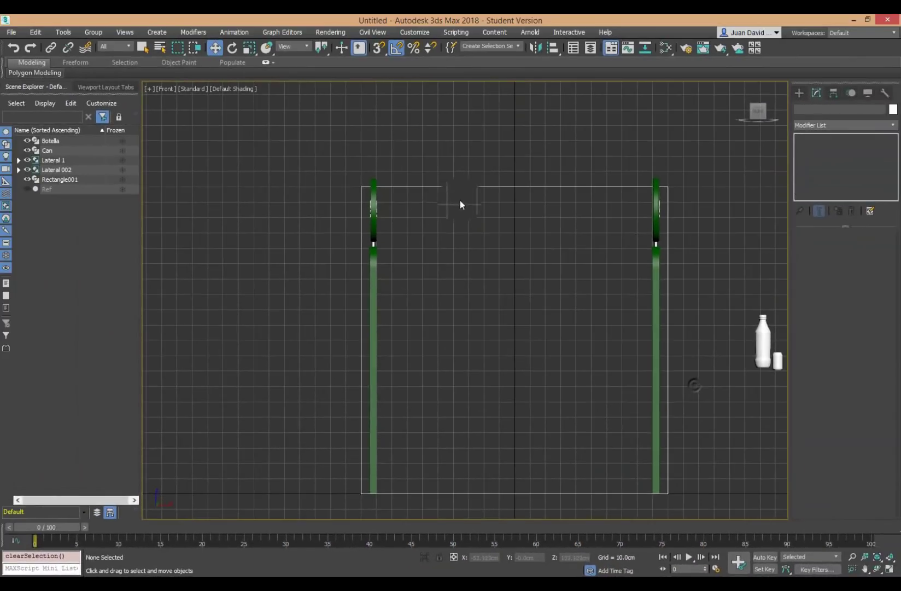
middle_click_drag(460, 205, 434, 172)
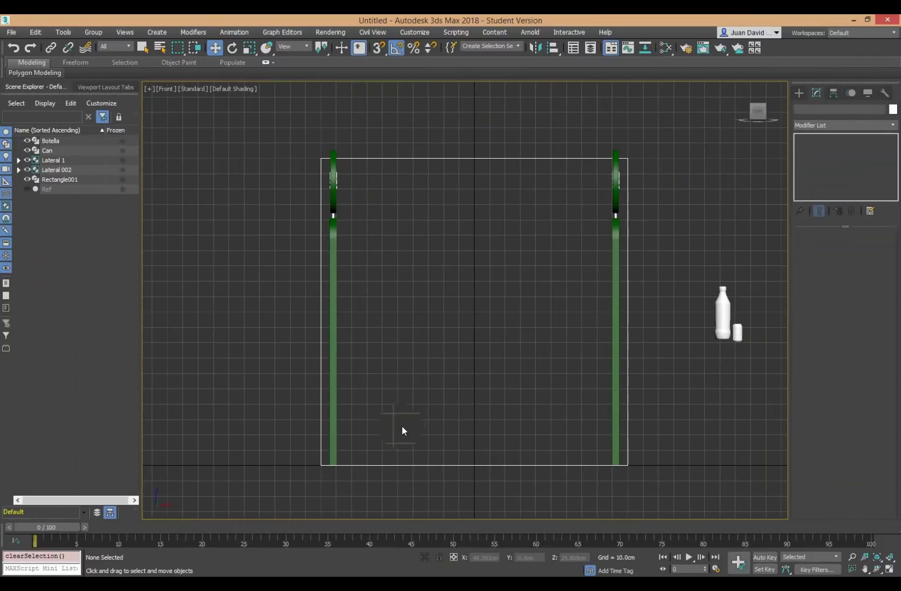
left_click_drag(475, 117, 405, 298)
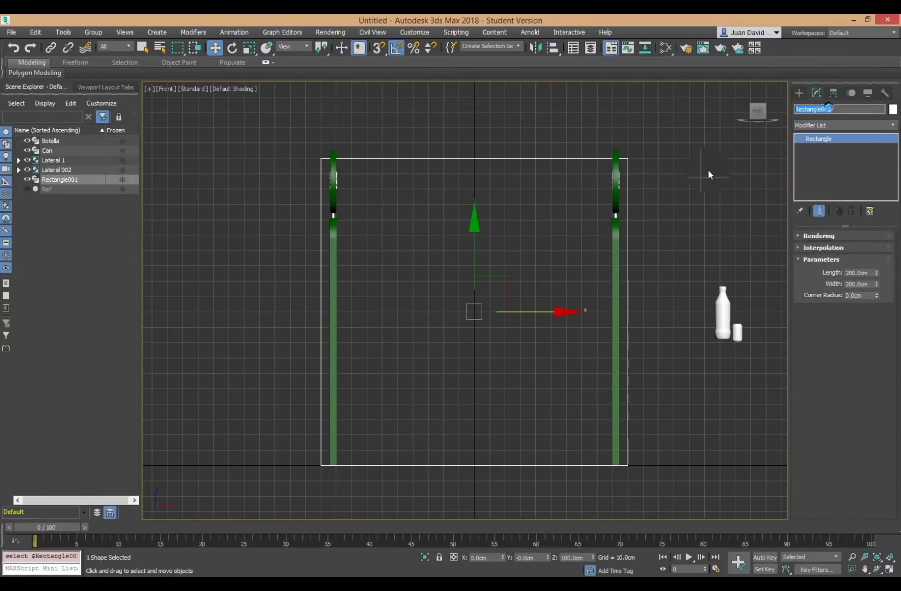
type("Fondpo")
key("BackSpace")
key("BackSpace")
type("o")
key("Return")
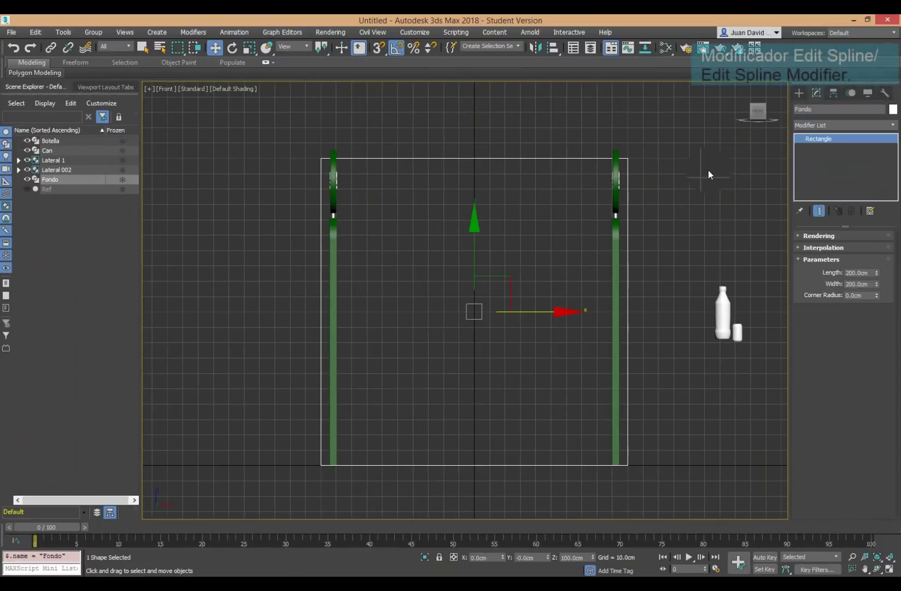
- Add Edit Spline to Fondo and fillet its two top corner vertices
left_click(856, 124)
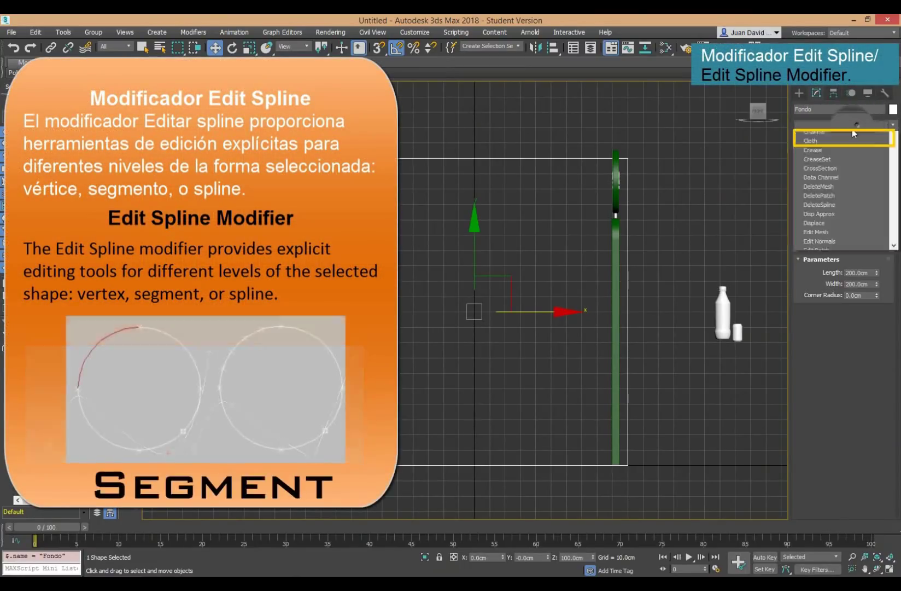
left_click(831, 176)
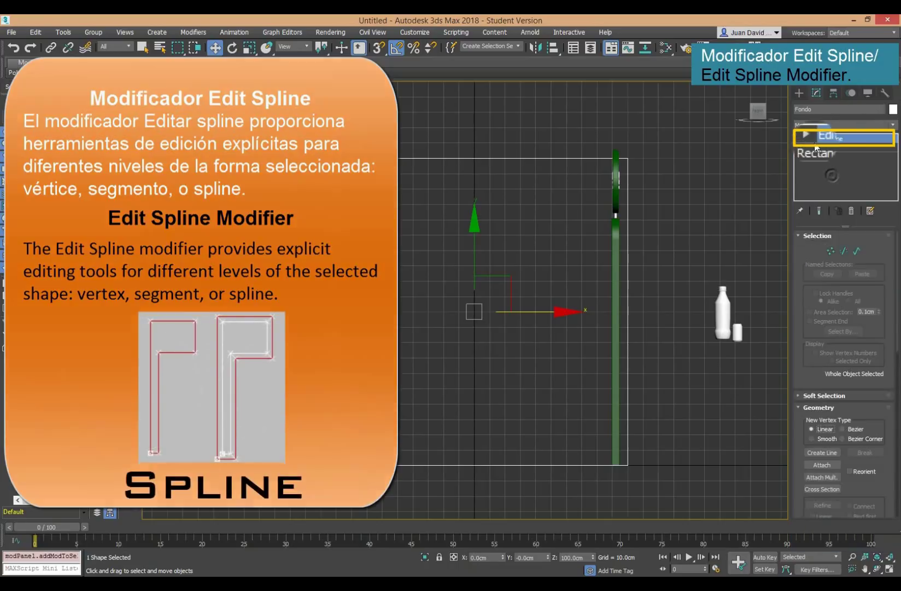
left_click(805, 134)
left_click(829, 146)
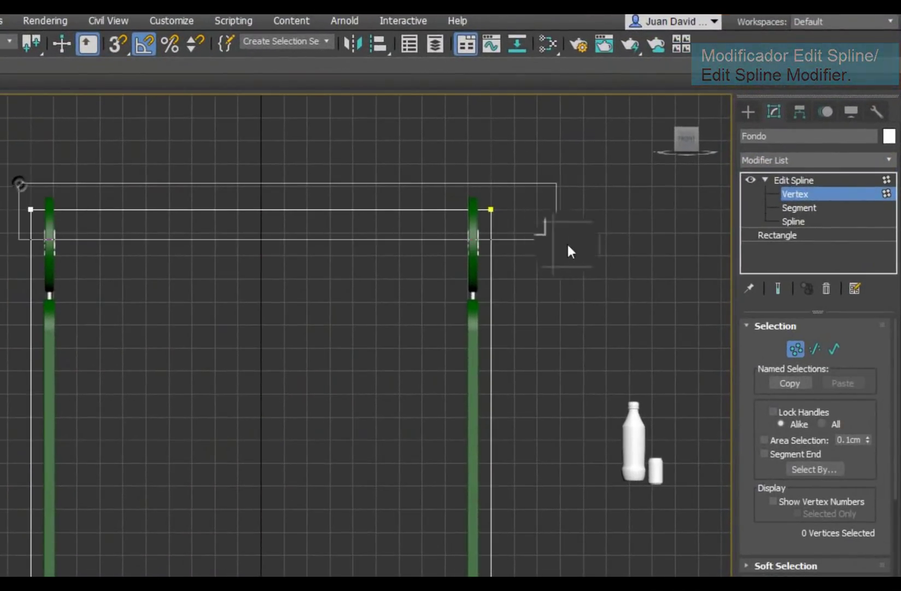
left_click_drag(569, 252, 569, 252)
scroll(820, 329, "down", 5)
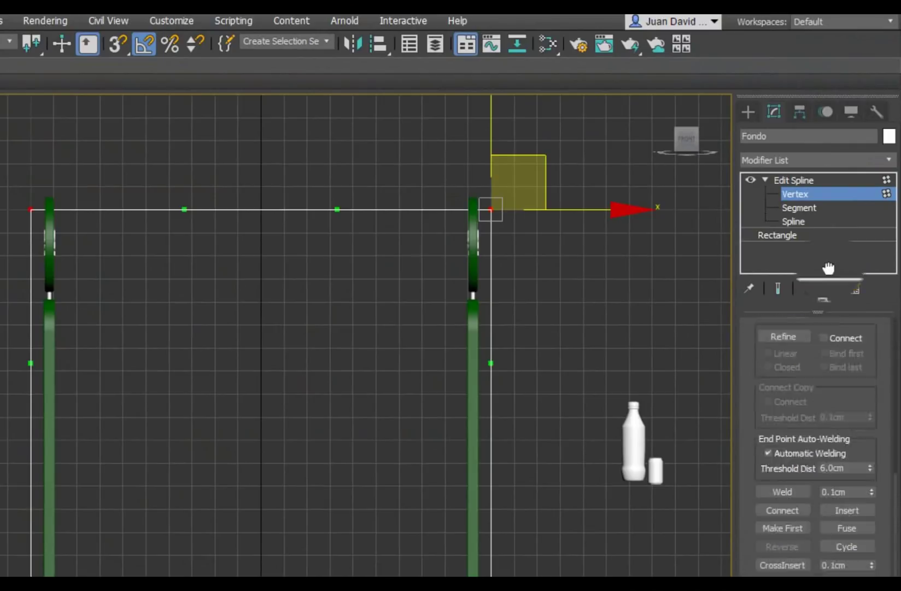
scroll(775, 374, "down", 5)
left_click(782, 434)
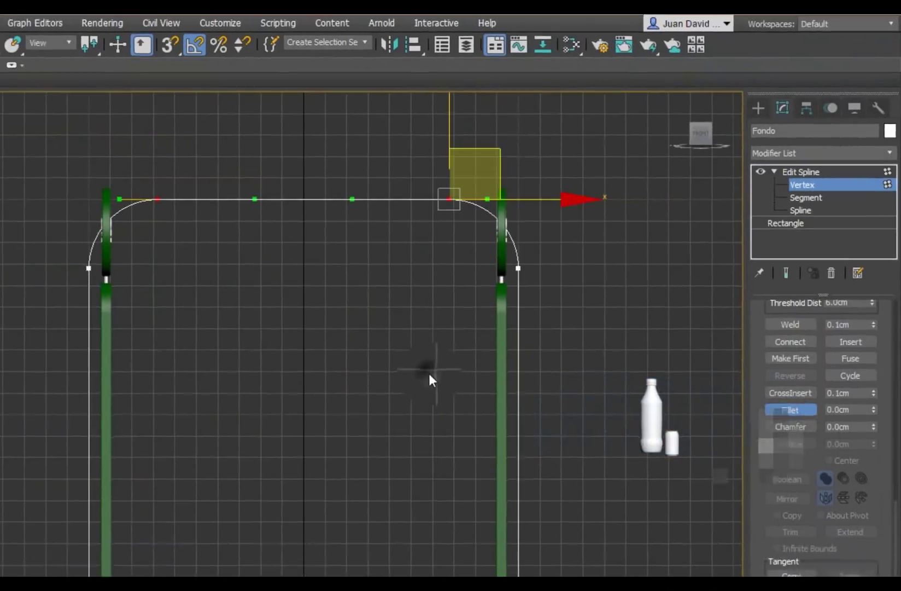
right_click(513, 316)
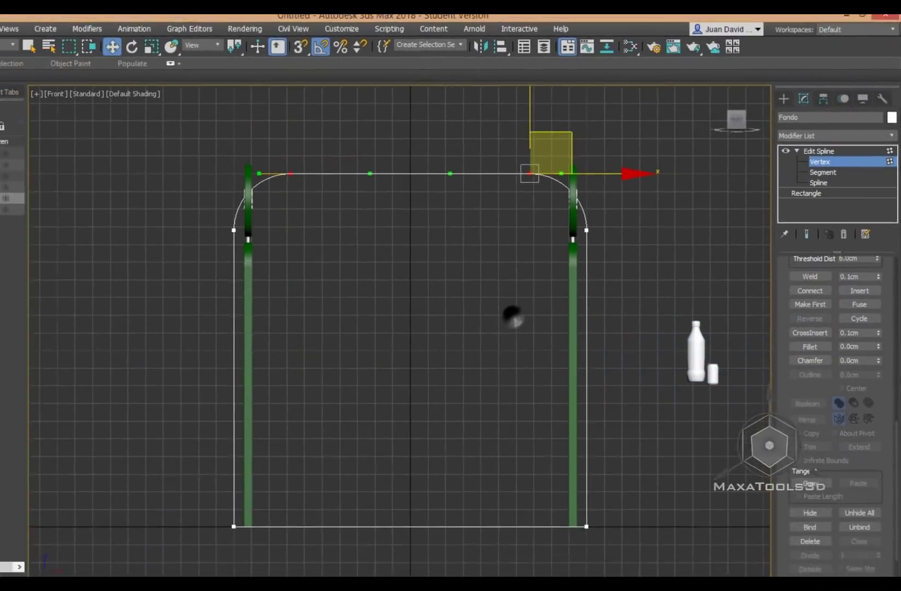
- Check the Inventario reference, exit vertex level and return to Perspective view
left_click(522, 569)
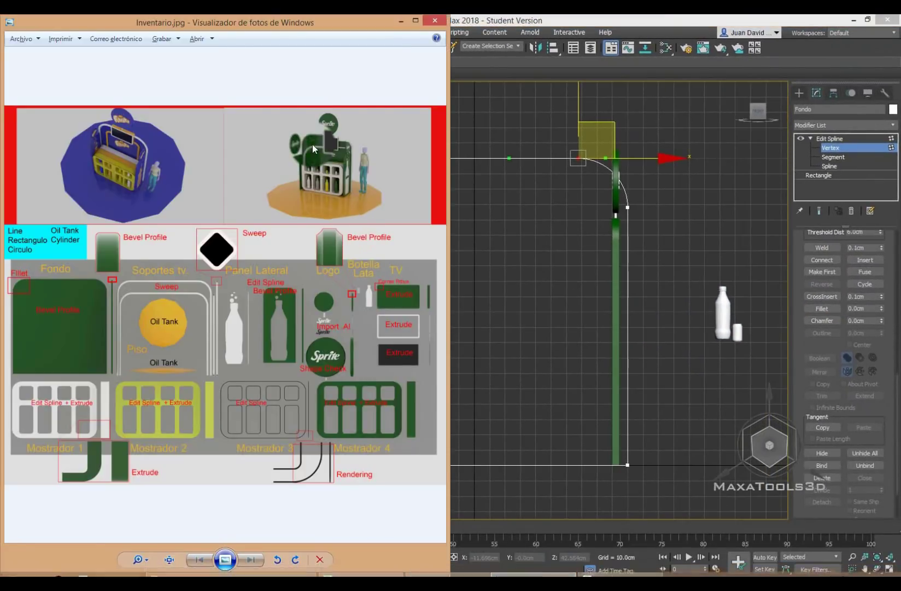
scroll(311, 144, "up", 3)
scroll(316, 210, "up", 1)
left_click_drag(315, 210, 309, 260)
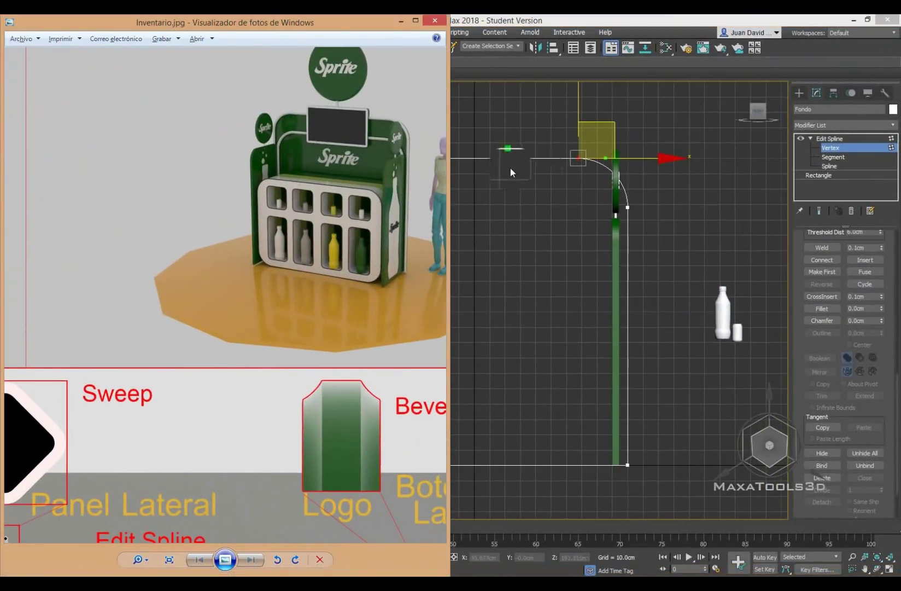
left_click(587, 232)
left_click(662, 240)
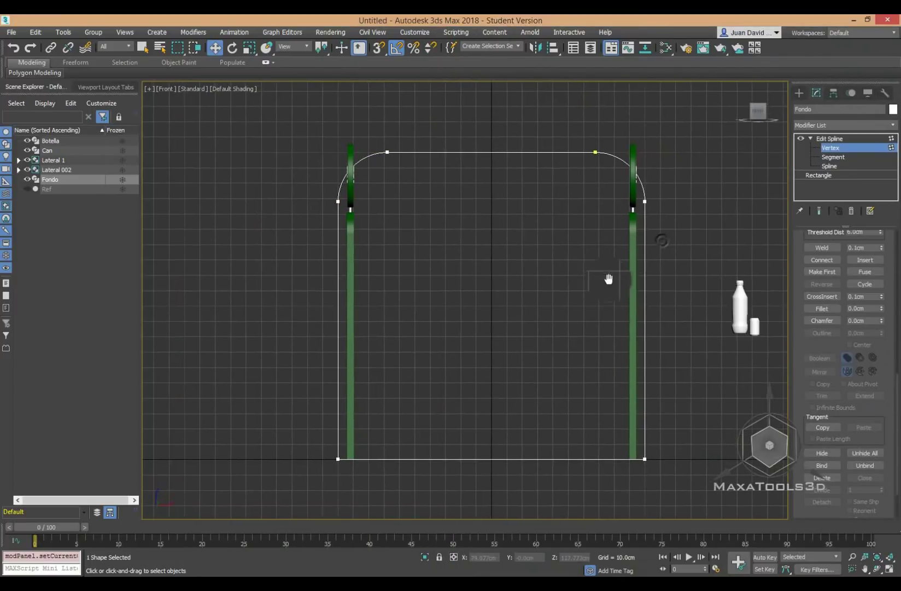
left_click(831, 139)
scroll(569, 257, "down", 3)
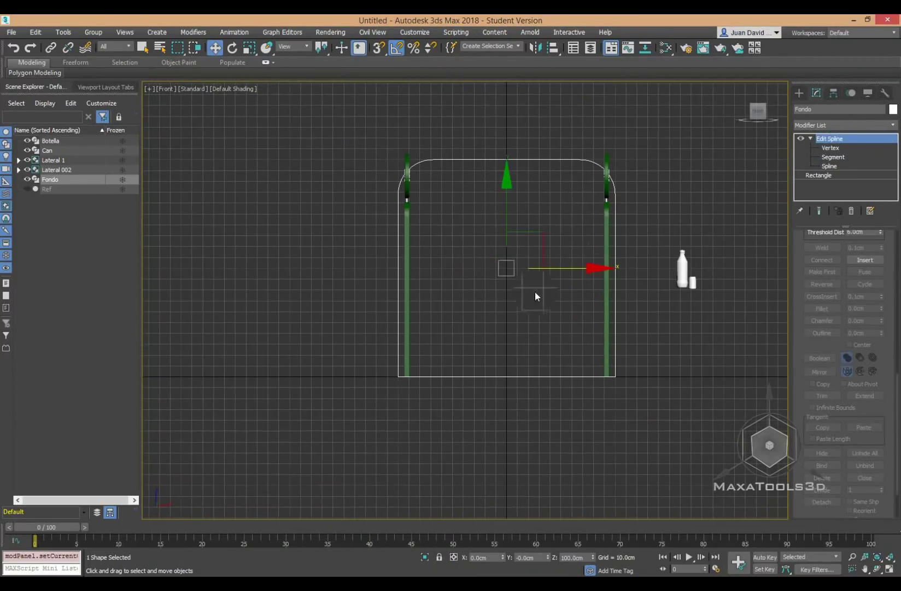
key("p")
mouse_move(547, 291)
middle_mouse_down("alt")
mouse_move(465, 316)
mouse_move(534, 140)
middle_mouse_up("alt")
scroll(465, 316, "up", 3)
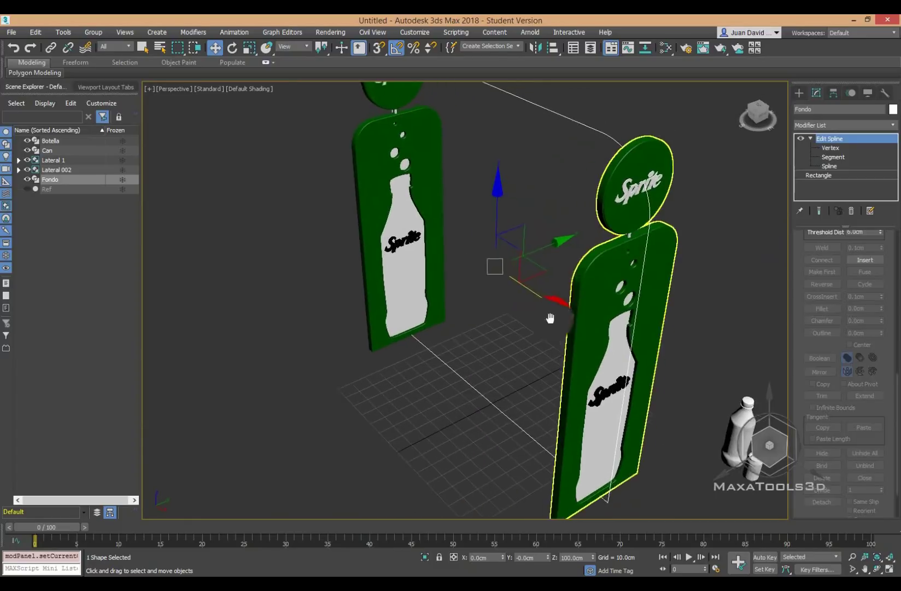
left_click(528, 113)
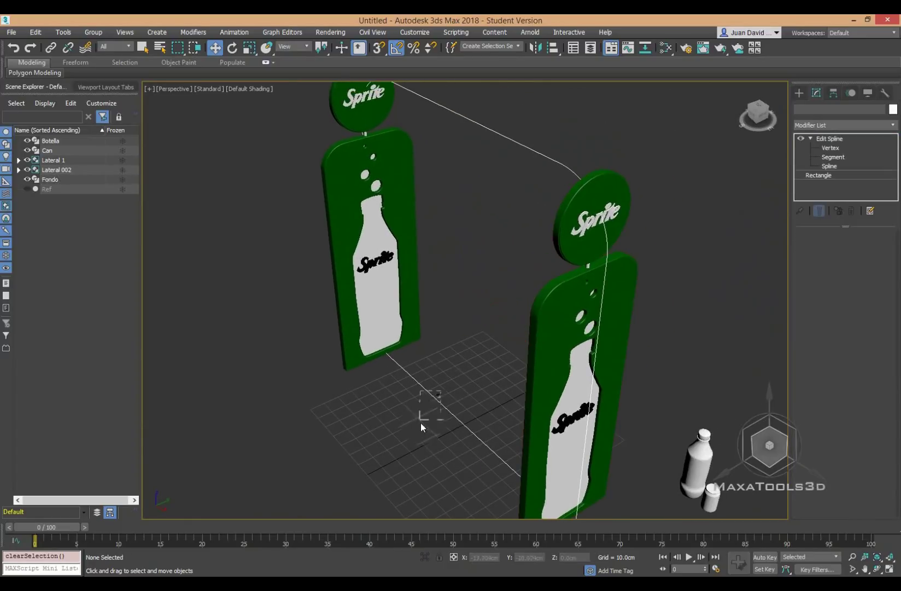
left_click_drag(442, 391, 420, 422)
middle_click_drag(491, 270, 509, 277, "alt")
key("ctrl+a")
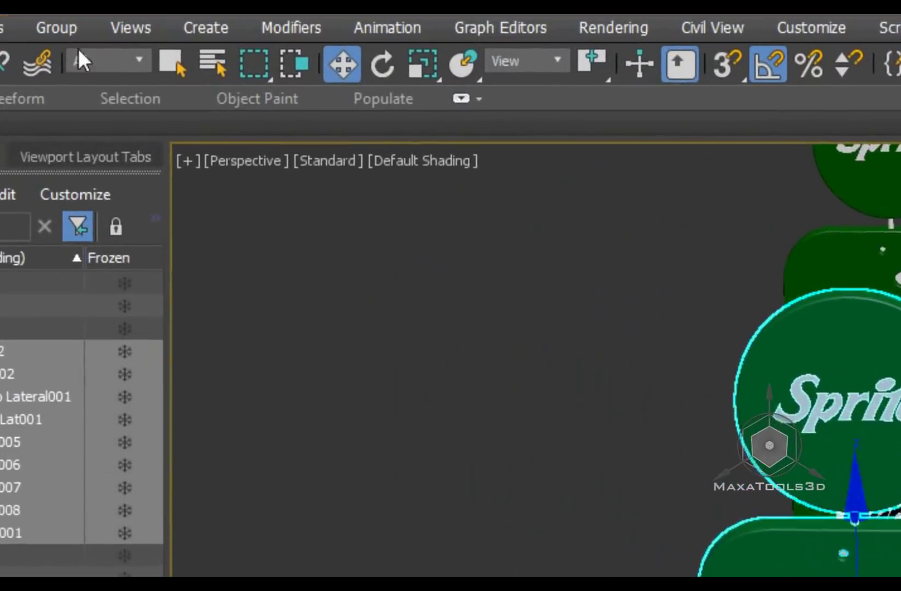
left_click(93, 31)
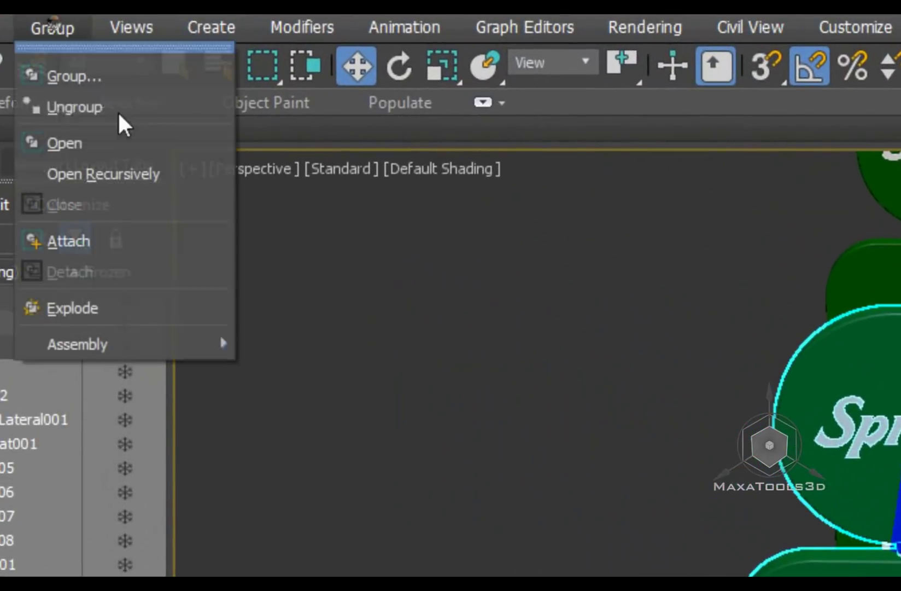
left_click(65, 143)
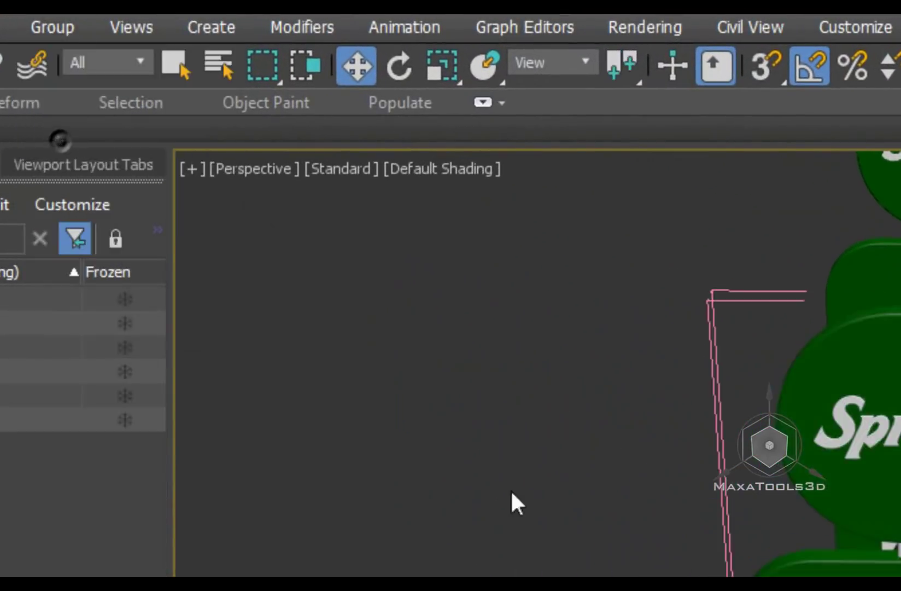
left_click(594, 436)
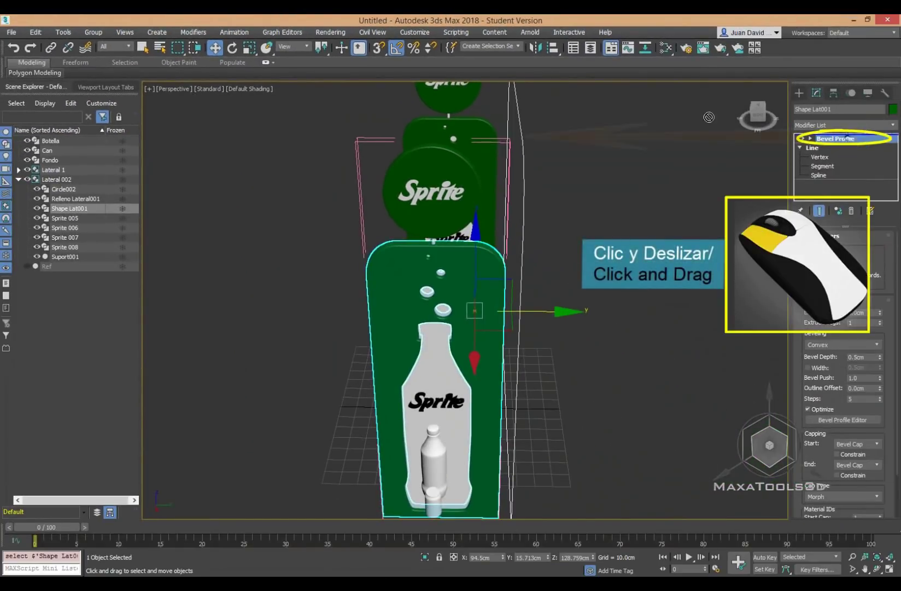
middle_click_drag(708, 116, 568, 216, "alt")
left_click(647, 267)
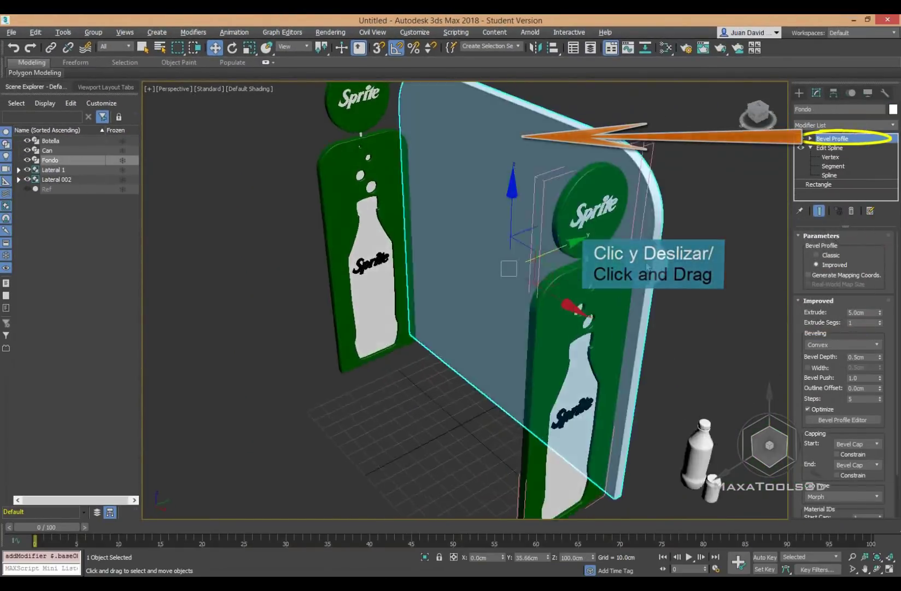
mouse_move(647, 266)
middle_mouse_down("alt")
mouse_move(410, 395)
mouse_move(427, 355)
middle_mouse_up("alt")
left_click(410, 395)
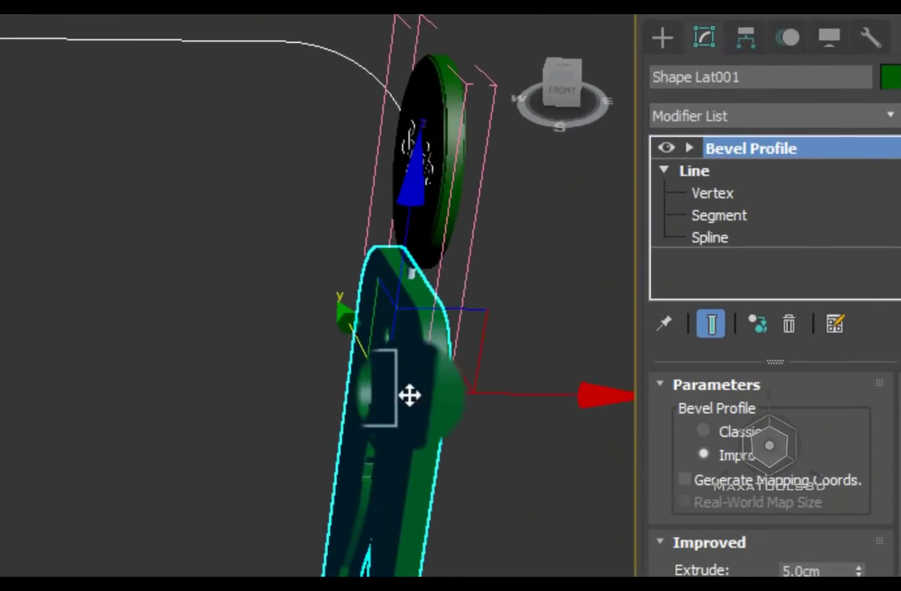
right_click_drag(697, 148, 755, 147)
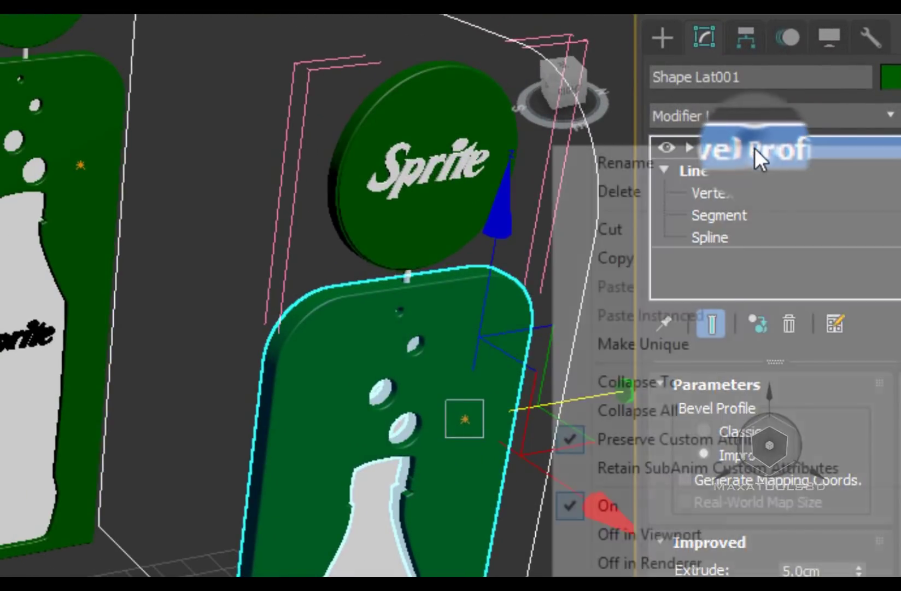
left_click(639, 257)
scroll(65, 231, "up", 3)
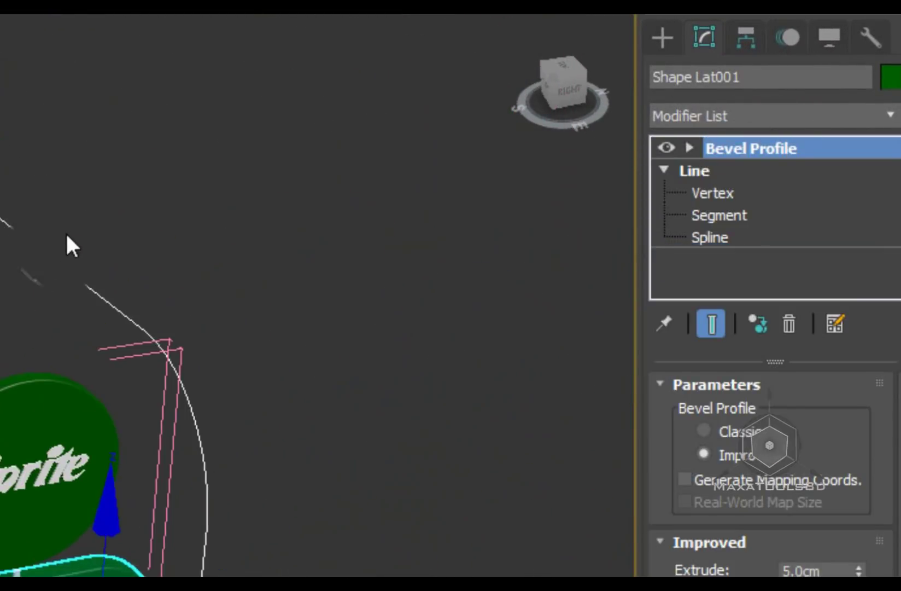
left_click(49, 248)
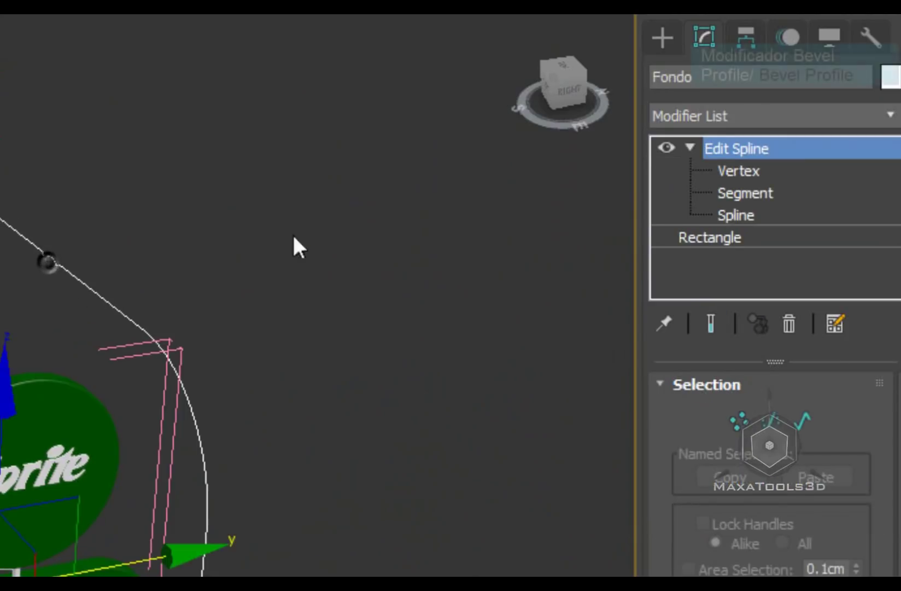
right_click(718, 146)
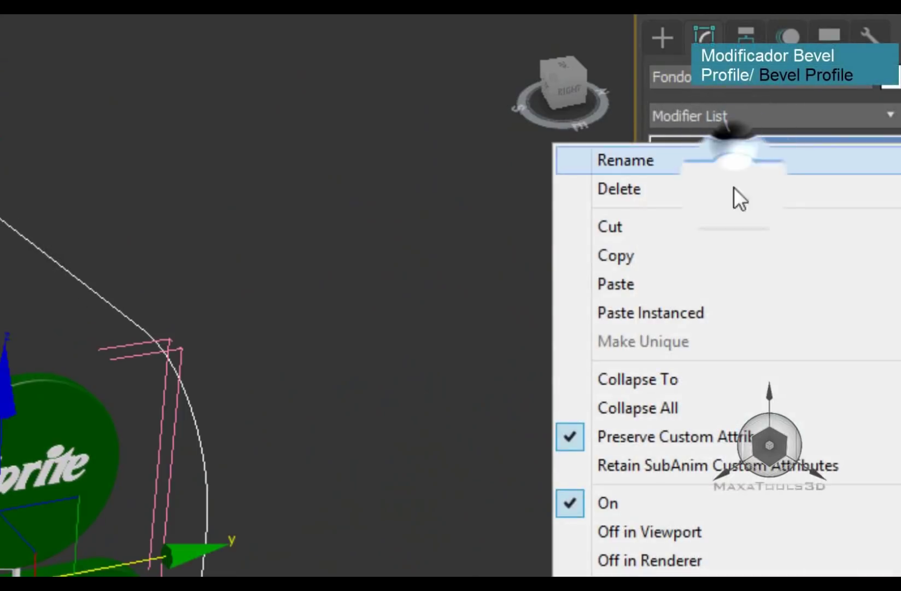
left_click(649, 318)
mouse_move(225, 497)
middle_mouse_down("alt")
mouse_move(60, 545)
mouse_move(400, 460)
mouse_move(630, 370)
mouse_move(598, 291)
mouse_move(541, 290)
mouse_move(601, 307)
middle_mouse_up("alt")
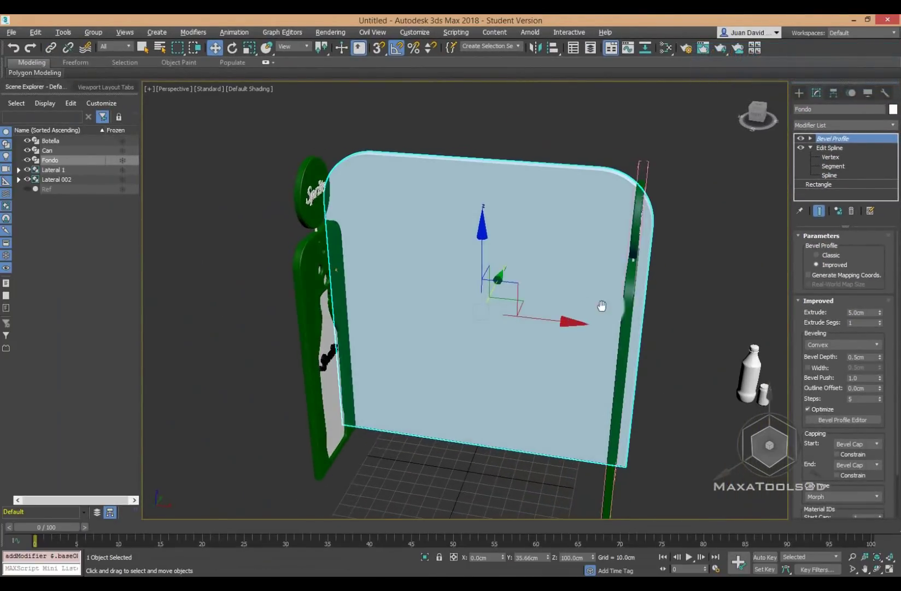
left_click(894, 108)
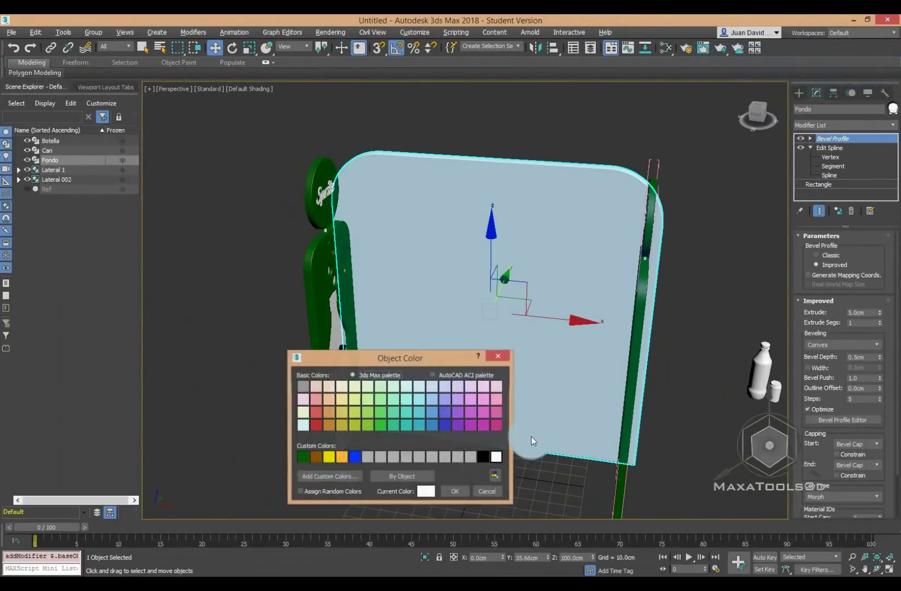
left_click(303, 458)
left_click(454, 491)
left_click(743, 265)
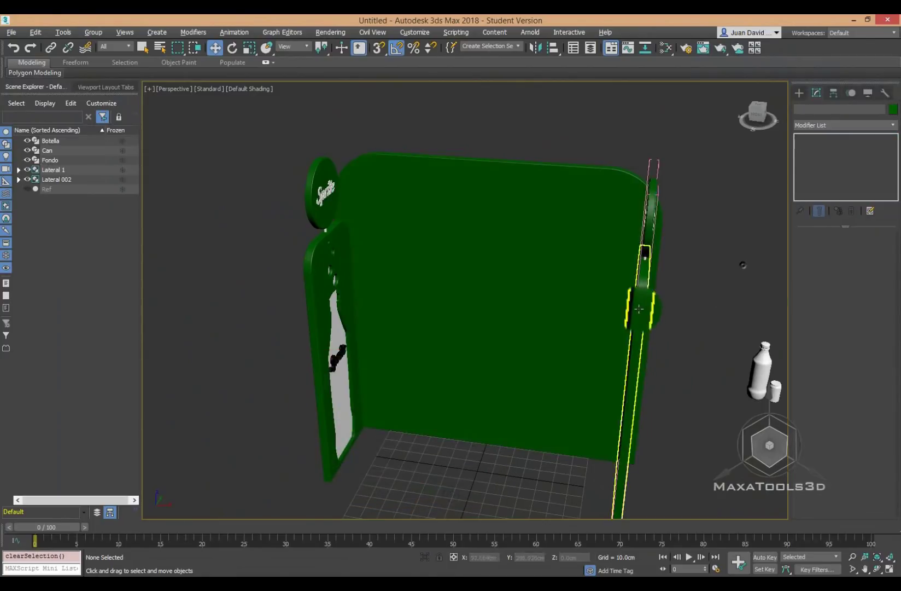
mouse_move(743, 265)
middle_mouse_down("alt")
mouse_move(698, 296)
mouse_move(654, 296)
mouse_move(727, 295)
mouse_move(494, 259)
middle_mouse_up("alt")
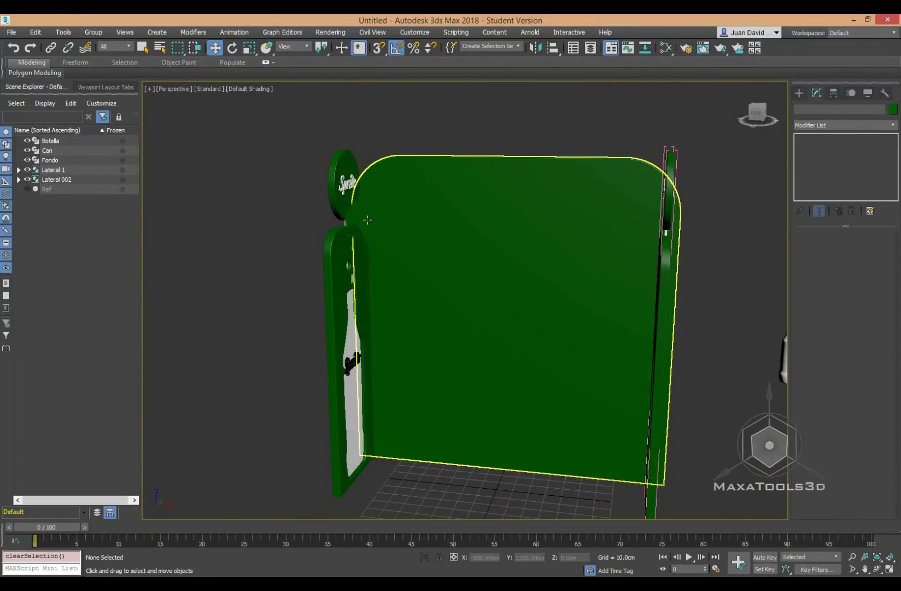
- Shift-rotate the Sprite 007 logo -85° to clone it as Sprite 009
left_click(345, 183)
middle_click_drag(705, 171, 728, 187, "alt")
left_click(483, 261)
right_click(538, 276)
left_click(571, 302)
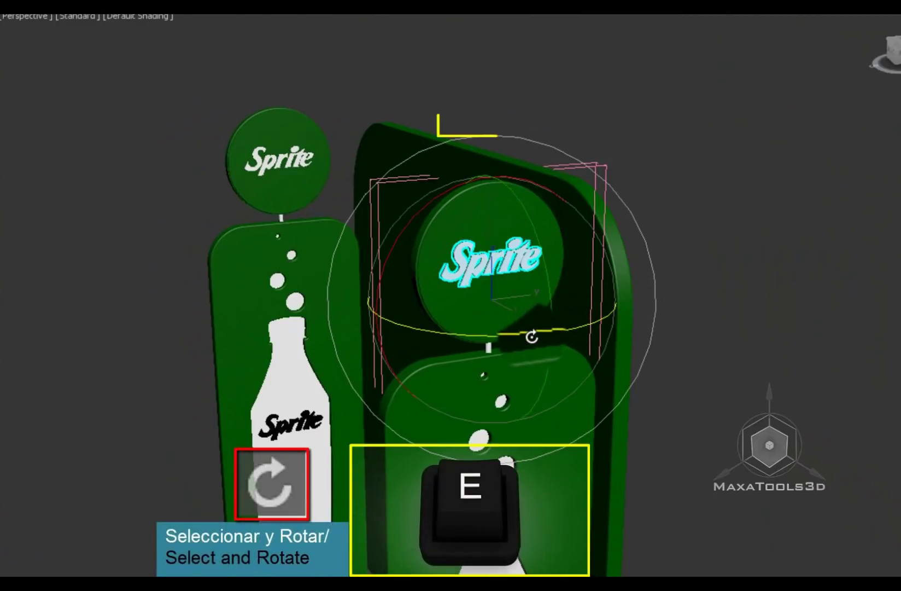
left_click_drag(532, 336, 463, 333, "shift")
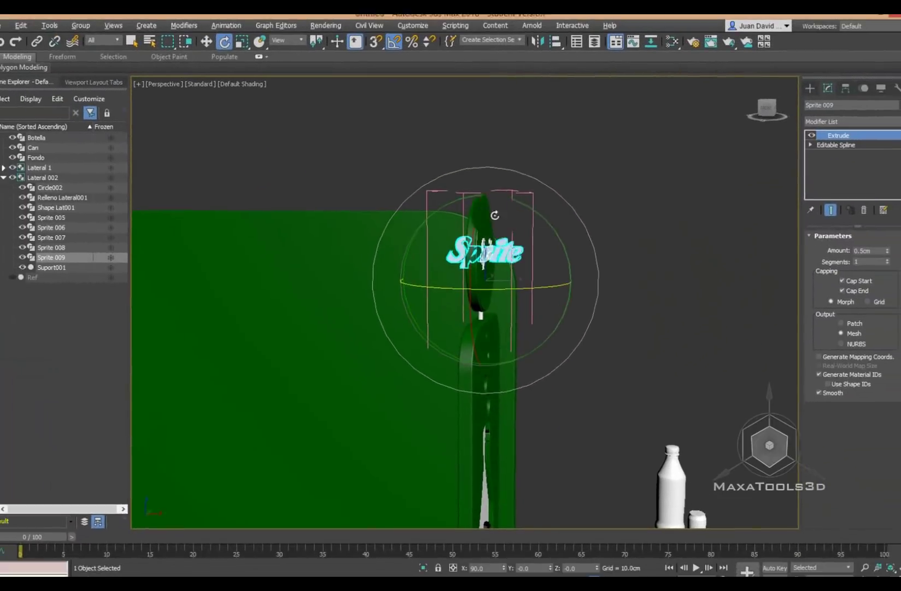
- Move the Sprite 009 copy left onto the back panel and view it from the front
right_click(494, 202)
left_click(511, 219)
middle_click_drag(522, 283, 552, 290)
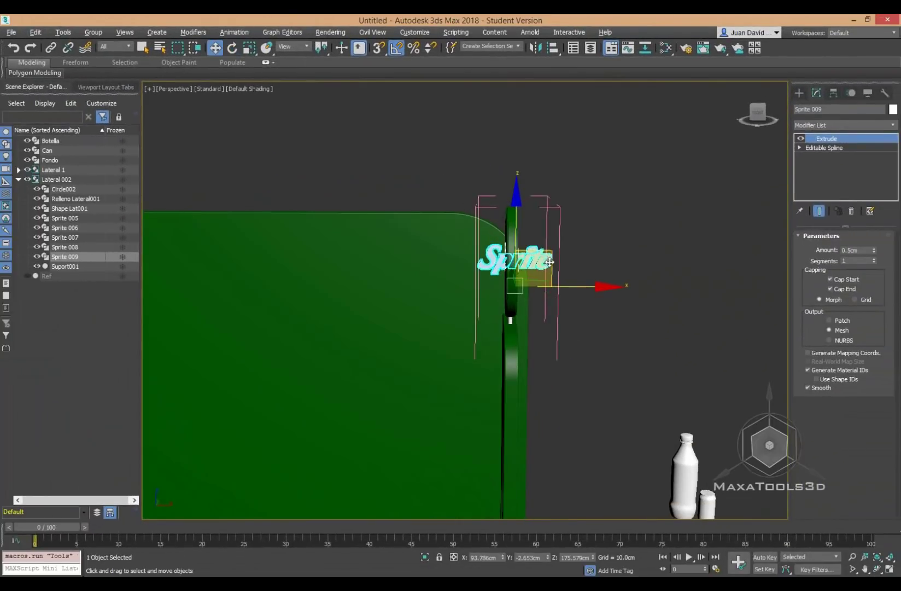
mouse_move(549, 255)
left_mouse_down()
mouse_move(427, 249)
mouse_move(285, 286)
mouse_move(271, 257)
mouse_move(261, 262)
left_mouse_up()
mouse_move(322, 306)
middle_mouse_down("alt")
mouse_move(399, 298)
mouse_move(407, 280)
middle_mouse_up("alt")
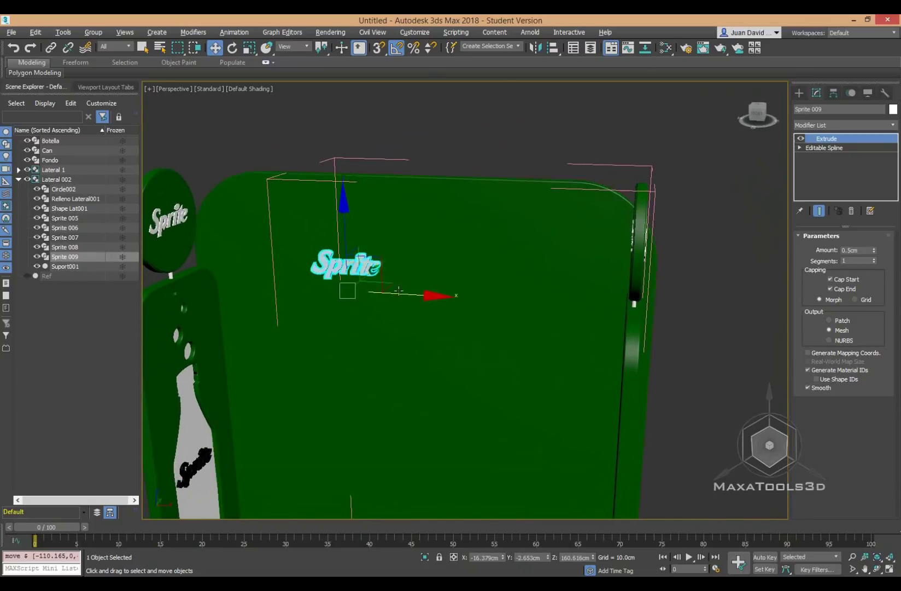
key("f")
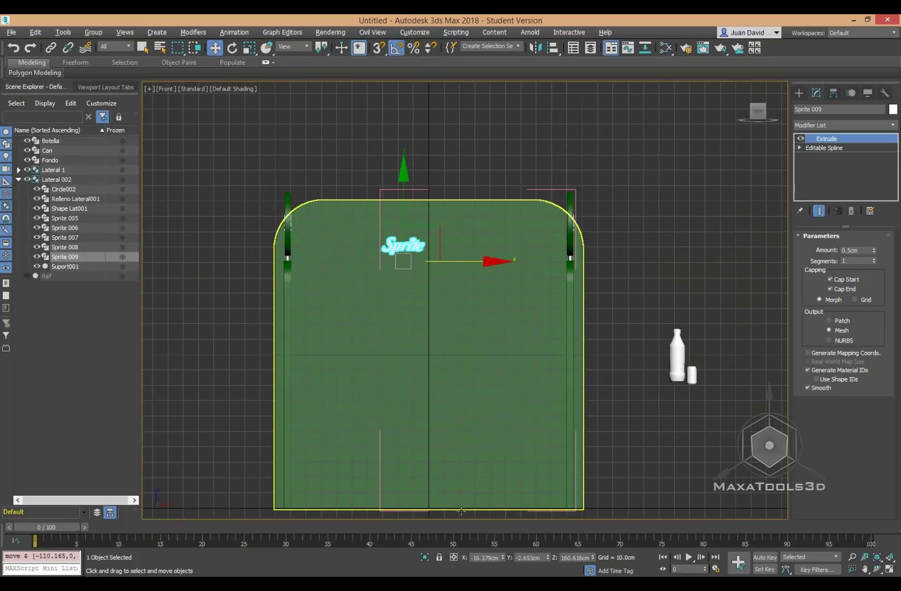
- Zero the logo's X position and detach Sprite 009 from the Lateral 002 group
right_click(504, 554)
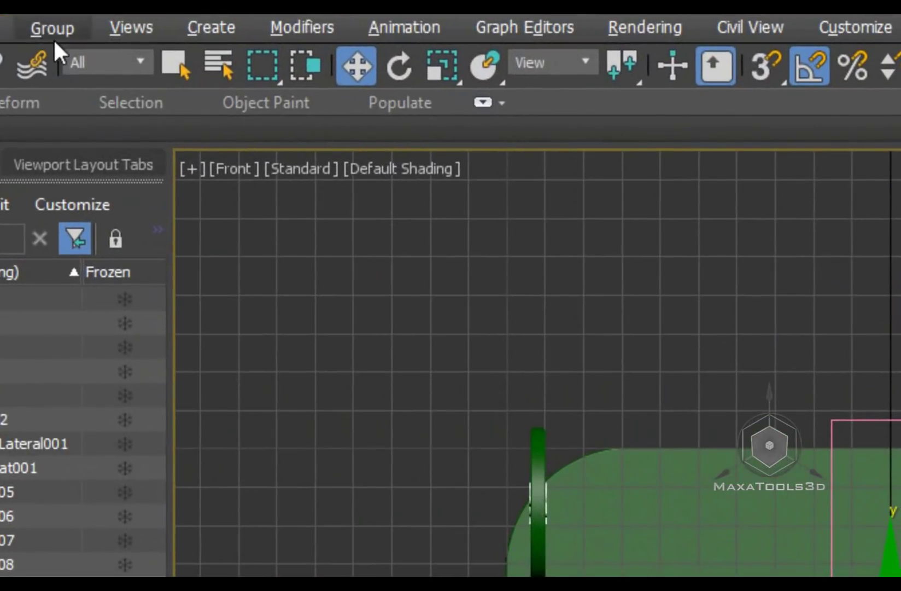
left_click(53, 31)
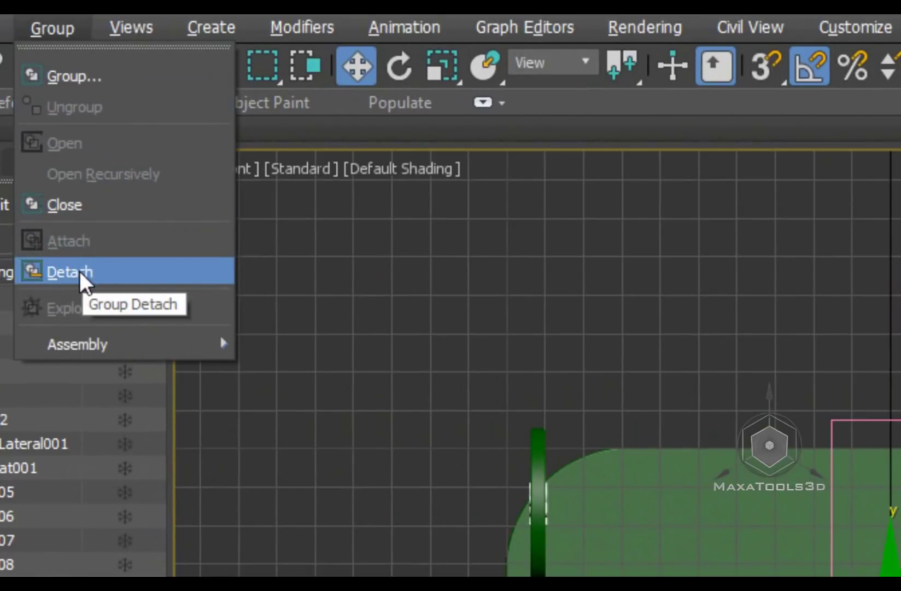
left_click(80, 270)
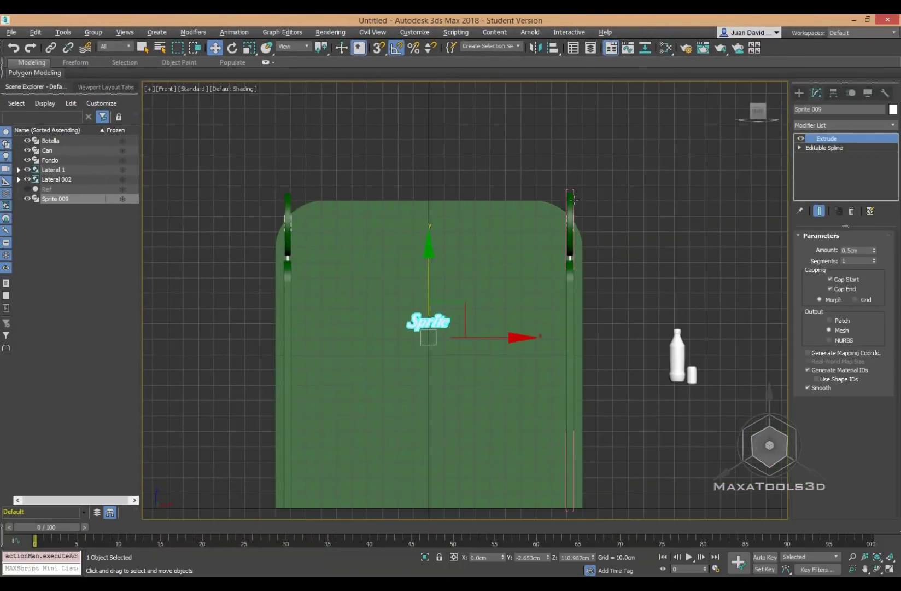
left_click(572, 235)
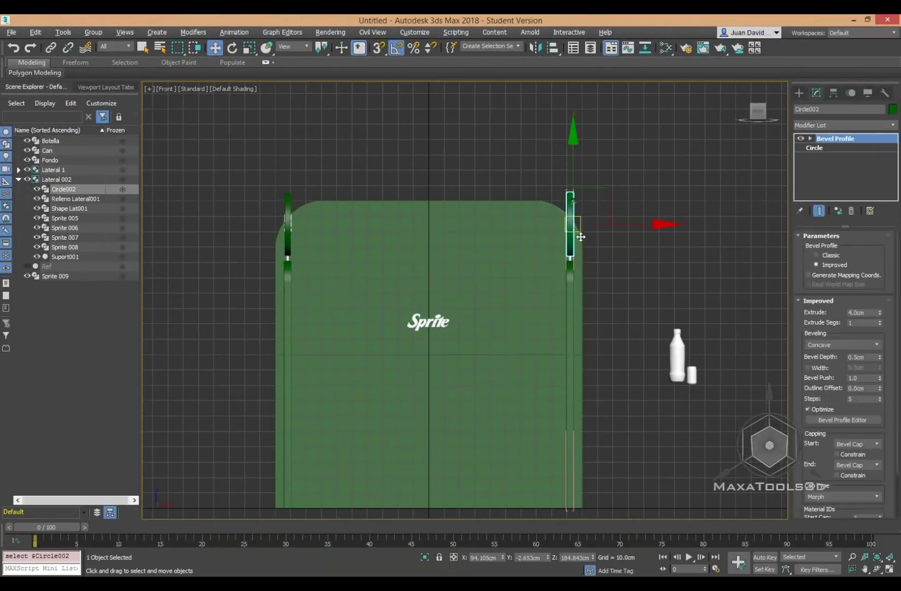
mouse_move(579, 238)
middle_mouse_down("alt")
mouse_move(549, 300)
mouse_move(571, 230)
mouse_move(510, 382)
mouse_move(590, 380)
middle_mouse_up("alt")
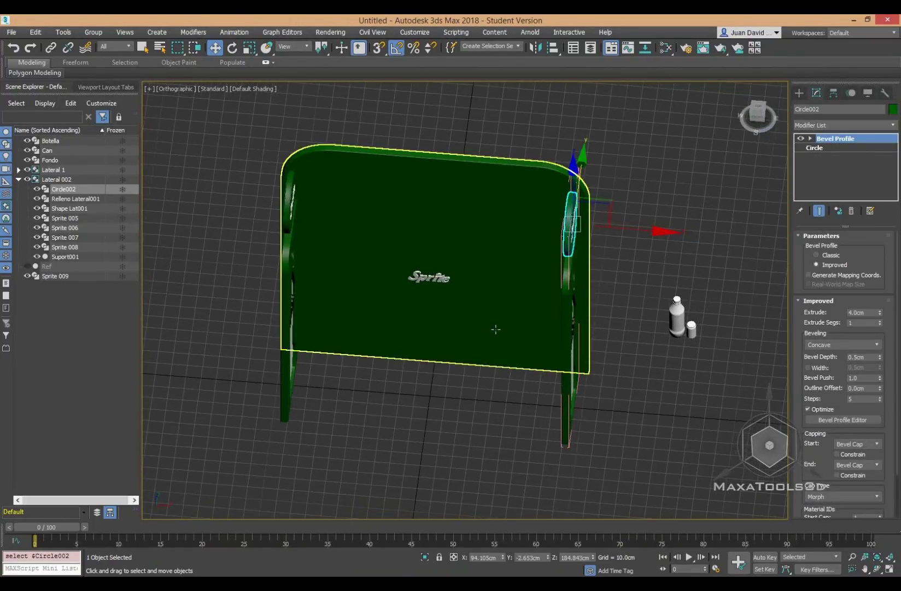
scroll(495, 328, "up", 4)
- Close the Lateral 002 group and return to Front view
left_click(386, 242)
scroll(450, 335, "down", 5)
middle_click_drag(451, 335, 459, 310, "alt")
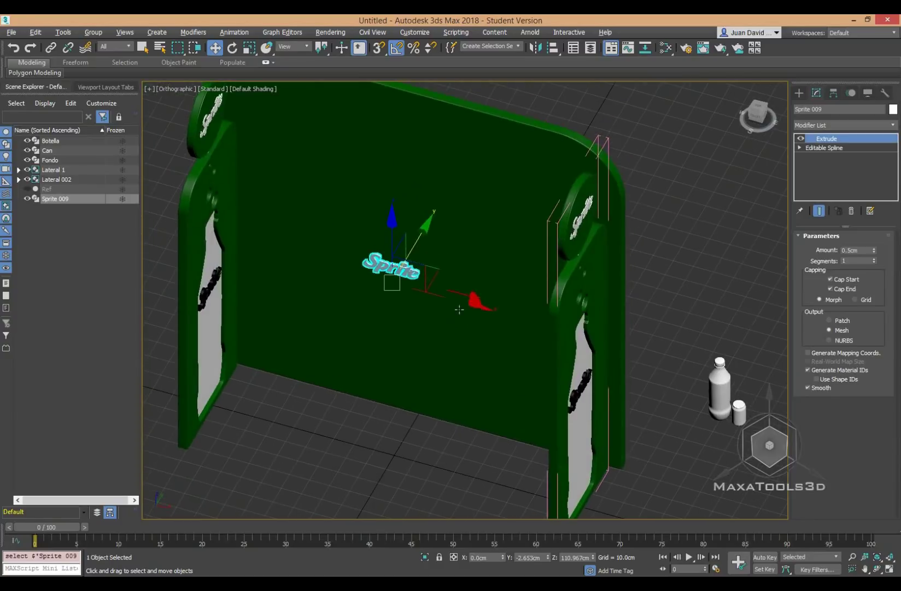
left_click(578, 204)
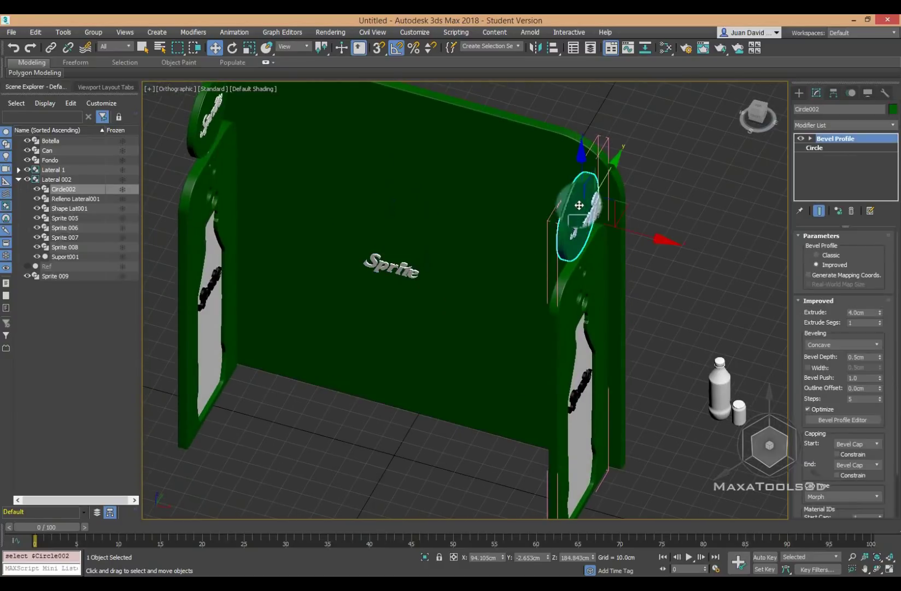
left_click(97, 32)
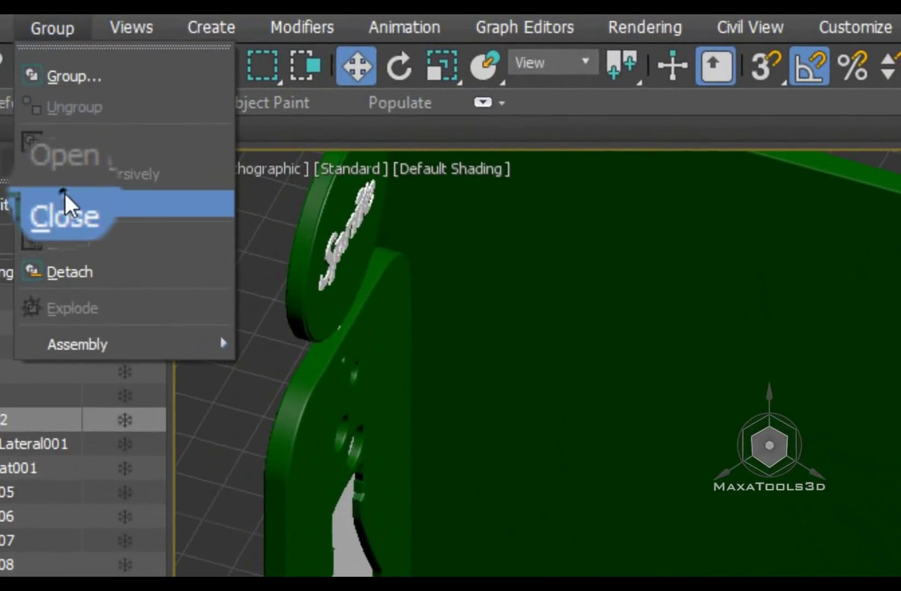
left_click(65, 205)
middle_click_drag(670, 559, 790, 513, "alt")
key("f")
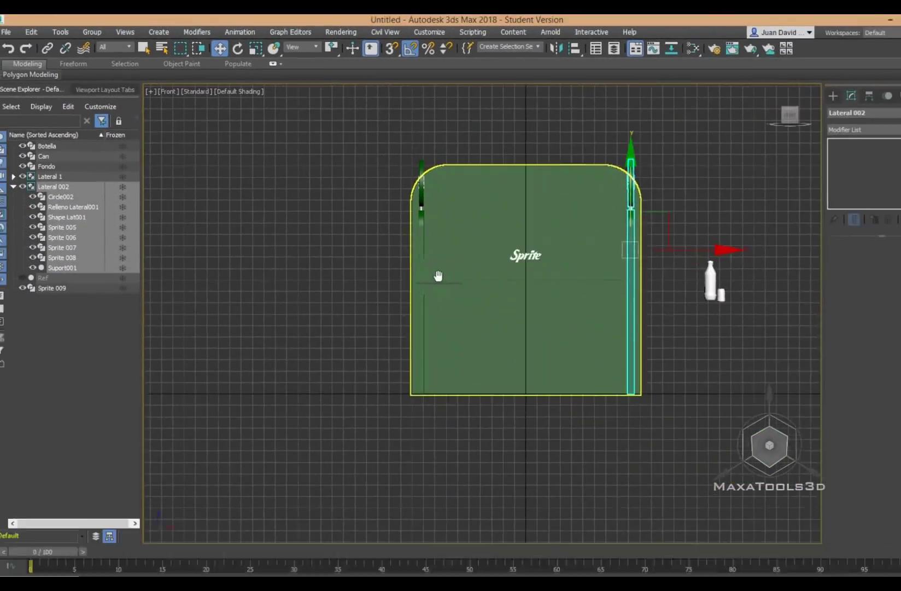
scroll(539, 278, "up", 3)
- Select the Sprite 009 logo on the back panel and scale it up
left_click(513, 235)
scroll(523, 292, "up", 4)
scroll(458, 235, "up", 2)
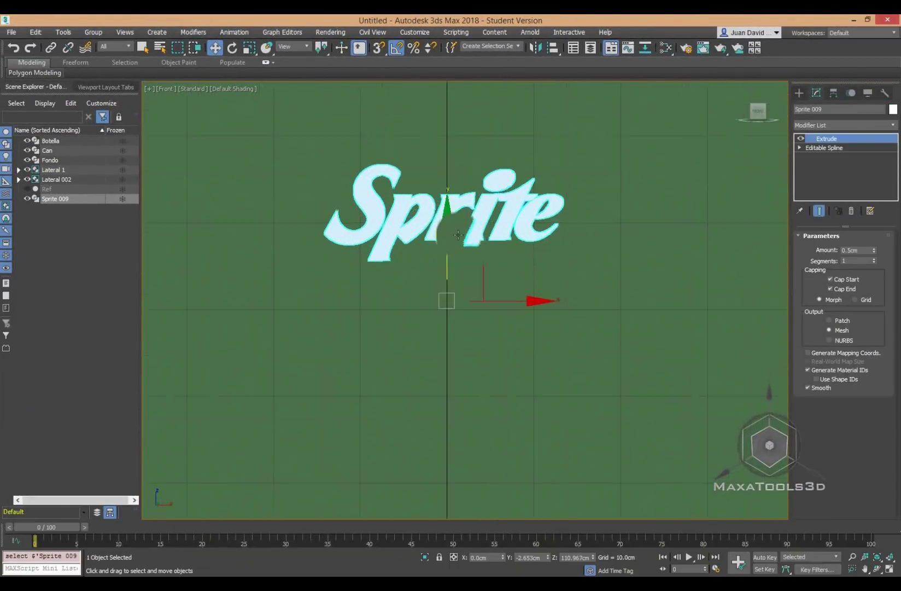
scroll(443, 293, "down", 2)
right_click(471, 215)
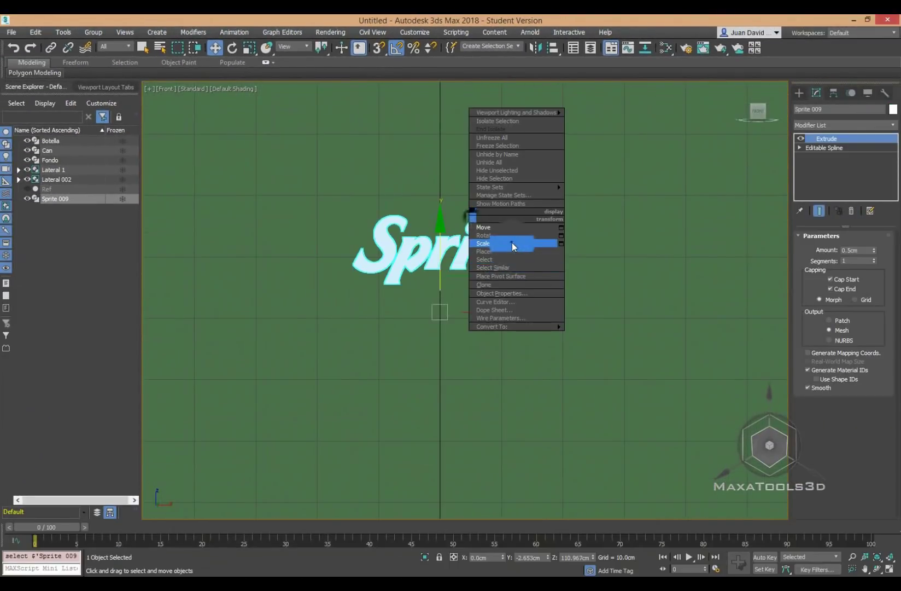
left_click(513, 244)
left_click_drag(457, 287, 437, 333)
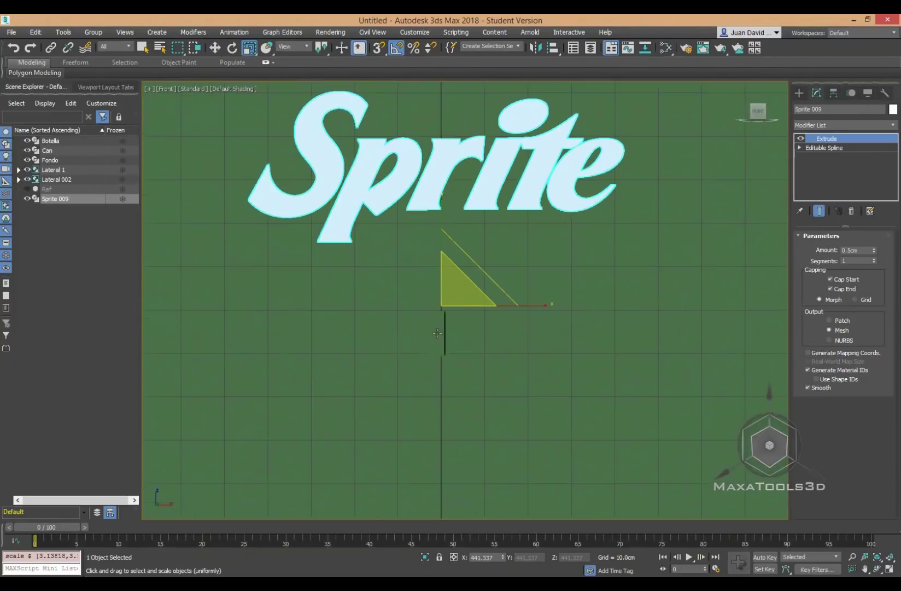
scroll(437, 333, "down", 3)
- Center the logo's pivot on the object and rescale it larger
left_click(834, 98)
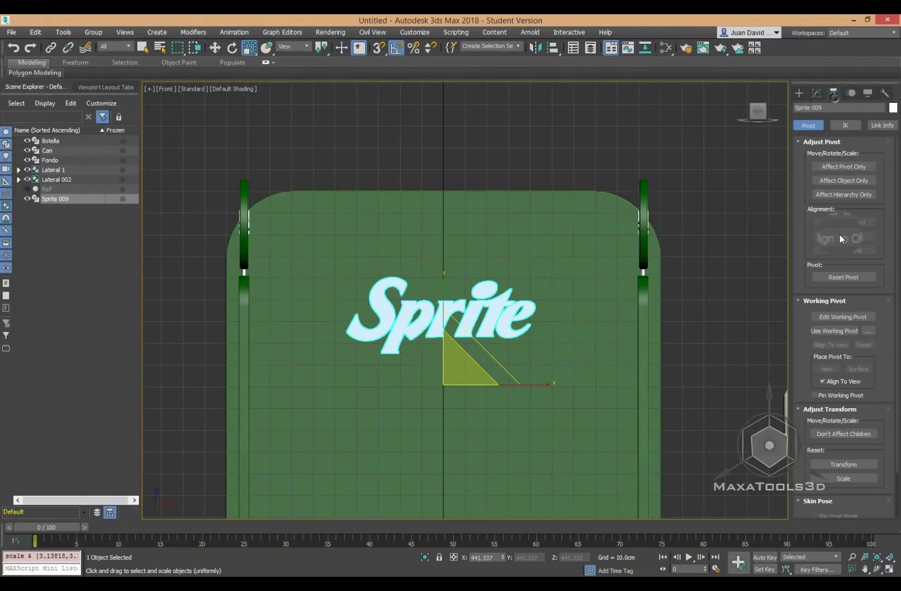
left_click(842, 224)
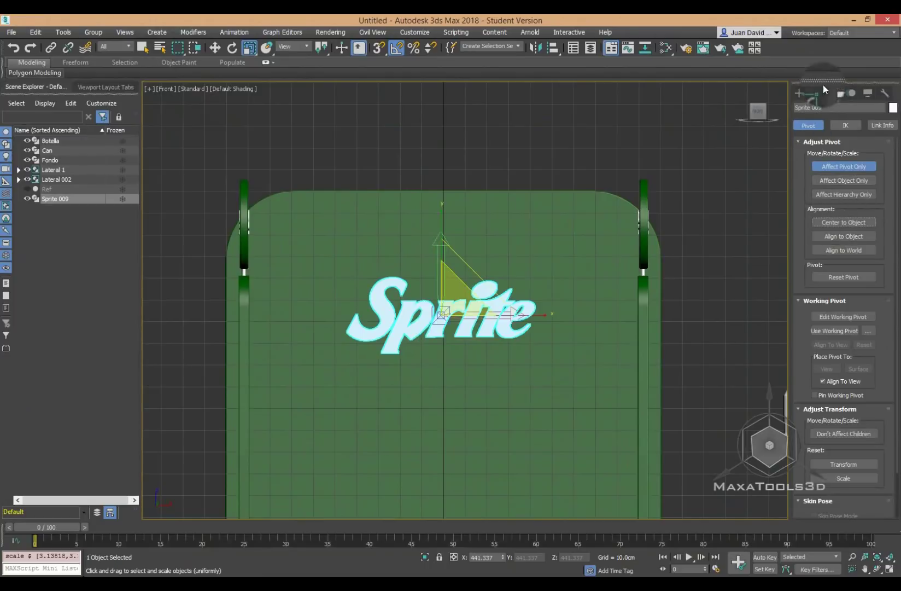
left_click(800, 94)
left_click_drag(450, 288, 450, 279)
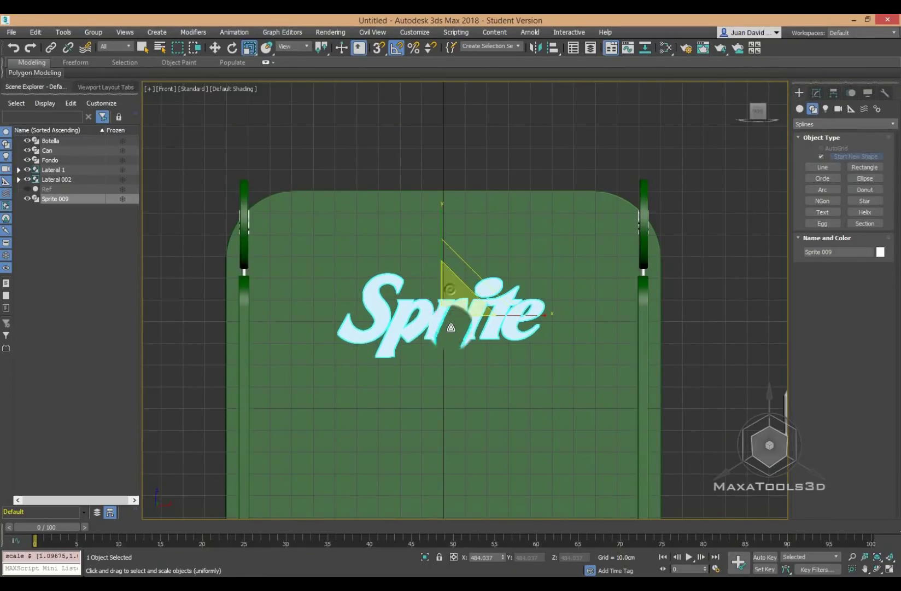
- Shrink the Sprite logo to about half its size
right_click(436, 330)
left_click(463, 344)
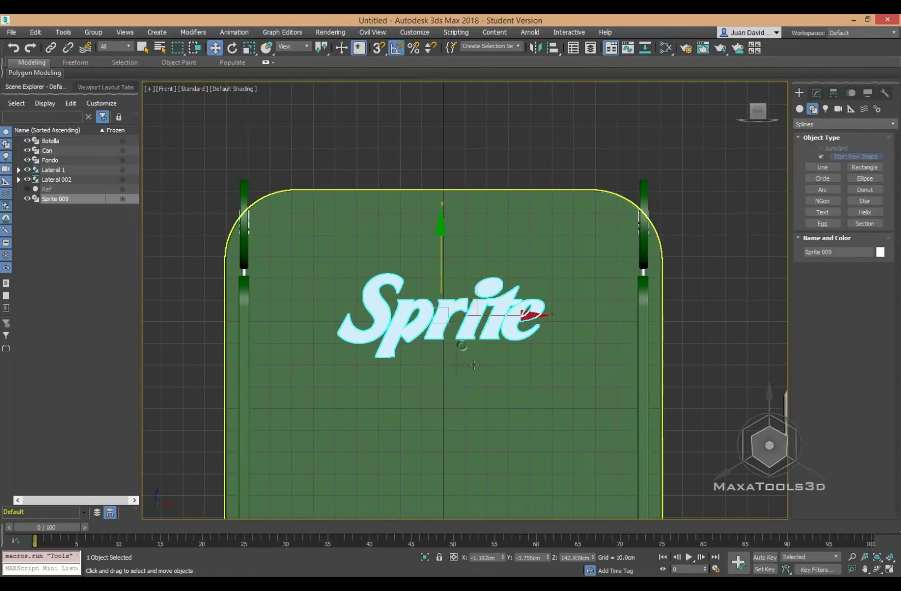
right_click(432, 282)
left_click(461, 310)
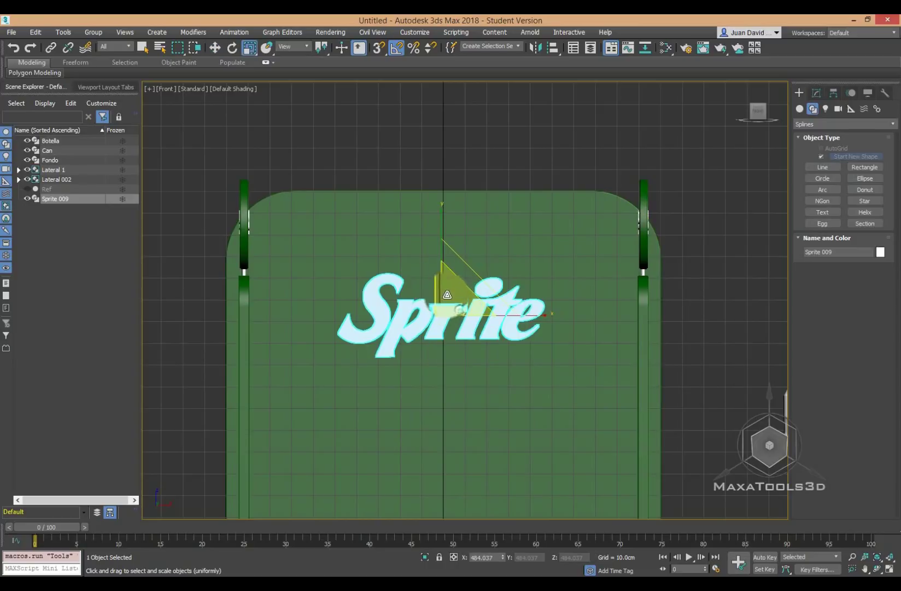
left_click_drag(444, 281, 454, 302)
- Lower the logo to about 129 cm on the panel and view it in perspective
right_click(454, 302)
left_click(471, 319)
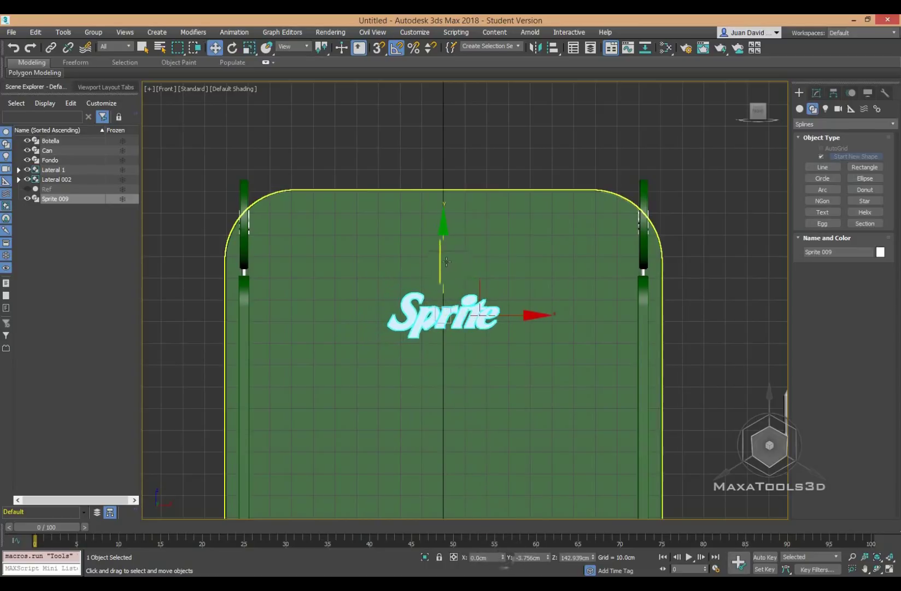
left_click_drag(443, 271, 443, 303)
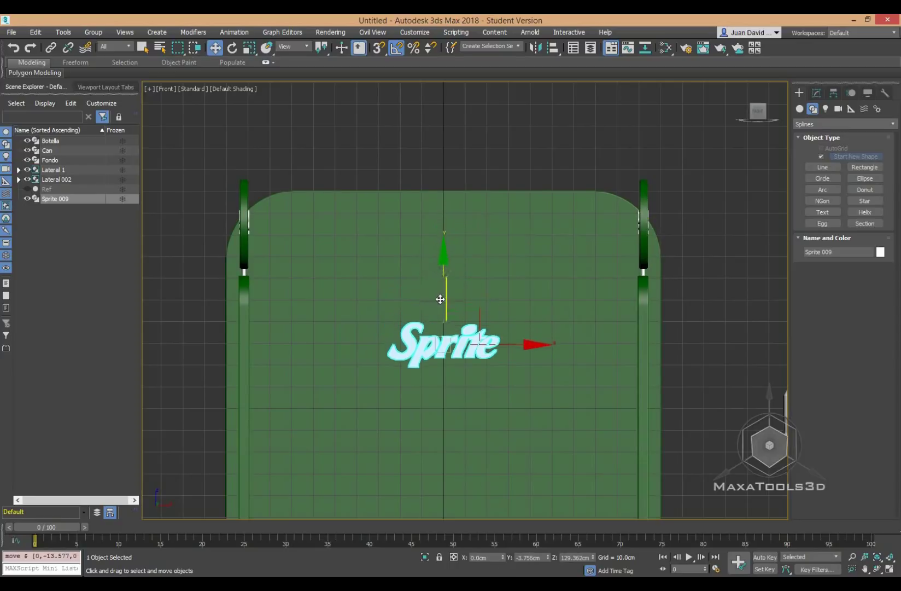
scroll(443, 296, "down", 3)
key("p")
mouse_move(445, 265)
middle_mouse_down("alt")
mouse_move(523, 320)
mouse_move(428, 267)
mouse_move(412, 224)
mouse_move(477, 227)
mouse_move(454, 228)
mouse_move(470, 236)
middle_mouse_up("alt")
- Detach a copy of Fondo's outline spline as a new object named Suportes TV
left_click(453, 228)
left_click(818, 96)
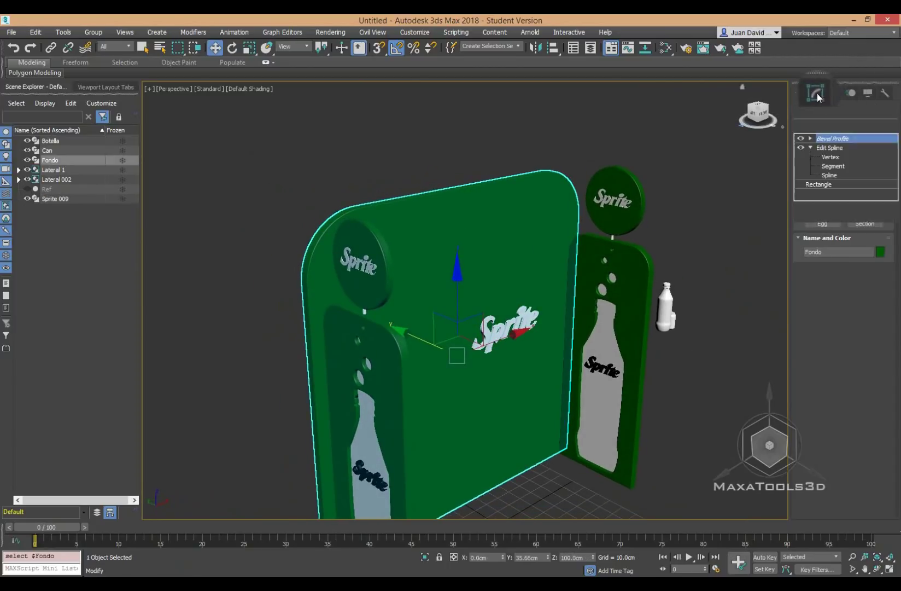
left_click(829, 175)
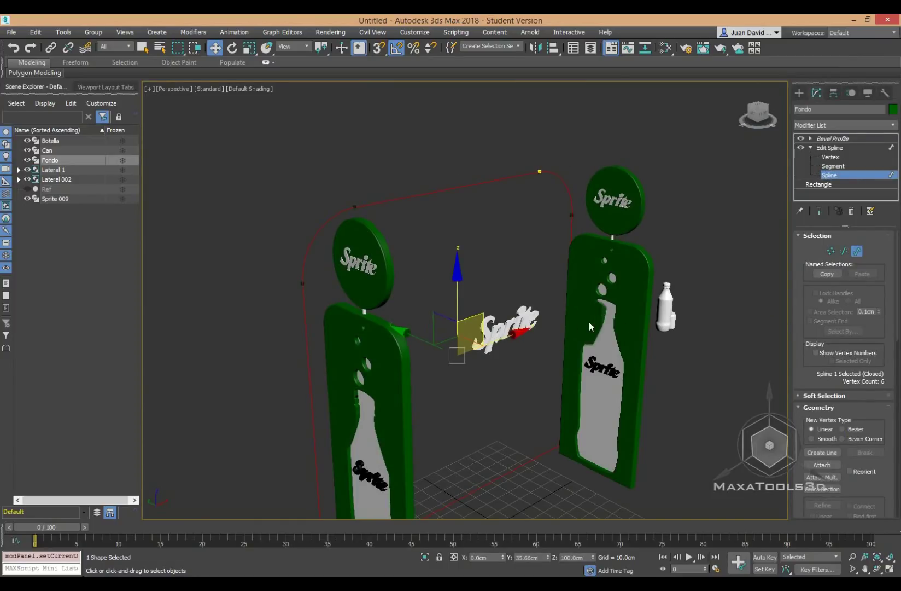
scroll(795, 383, "down", 5)
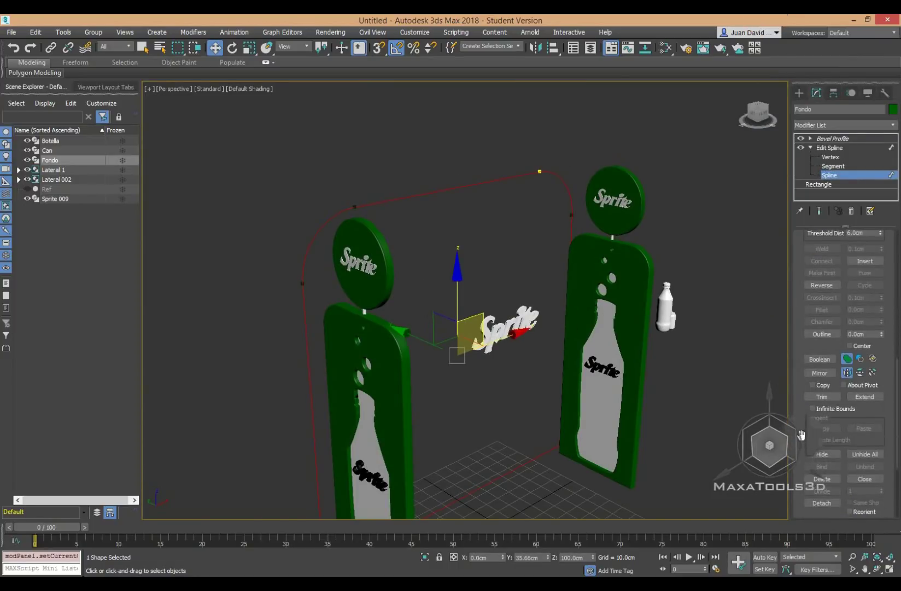
scroll(801, 435, "down", 5)
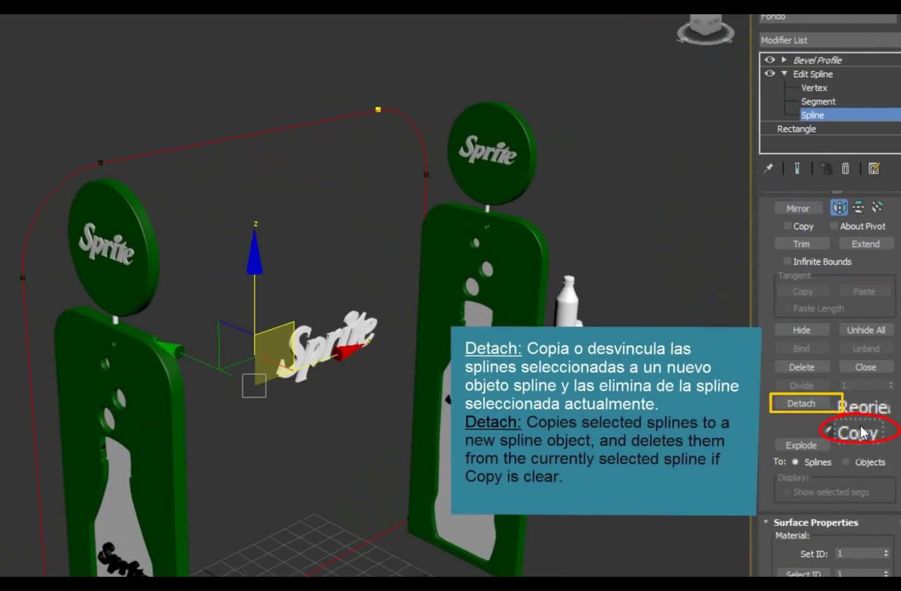
left_click(844, 429)
type("Suportes T")
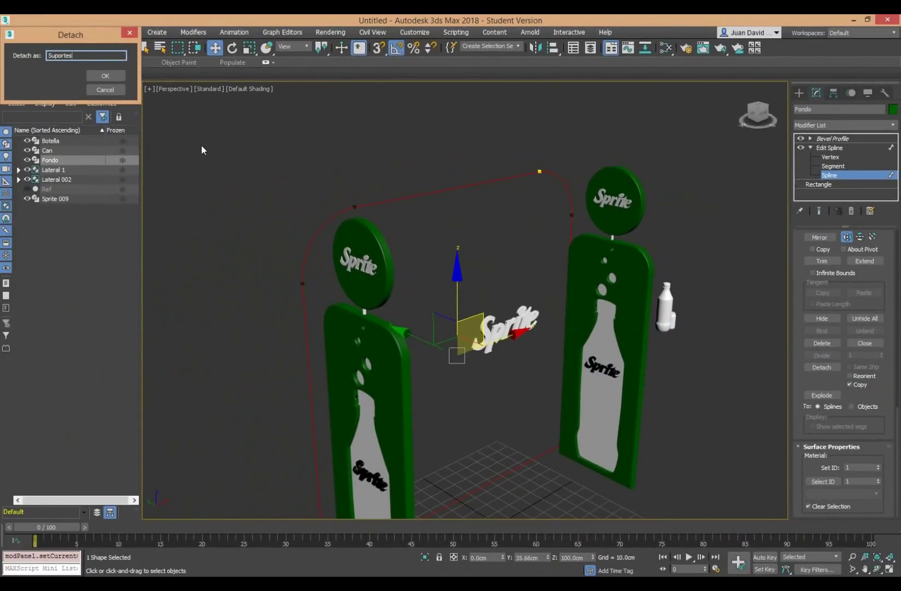
type("V")
key("Return")
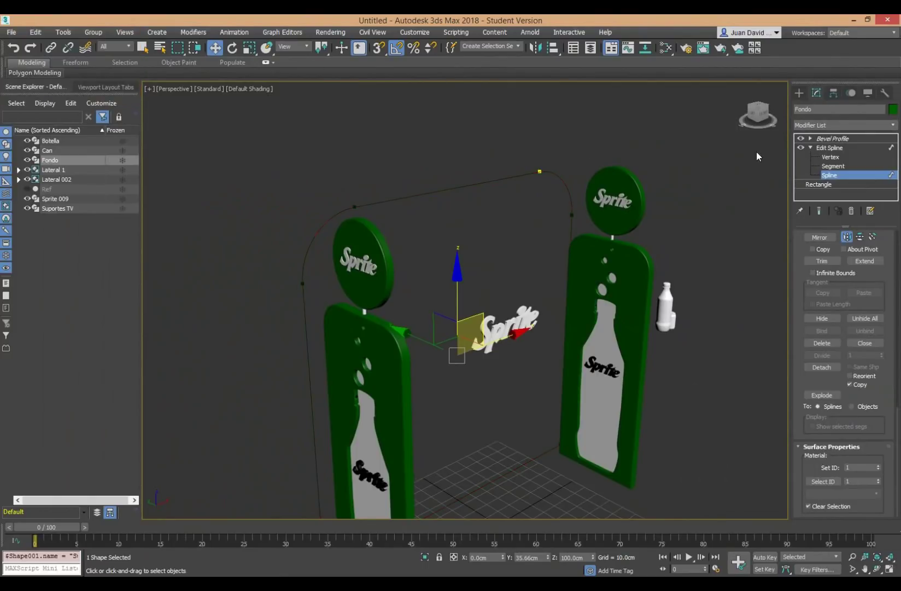
- Show Fondo at its Bevel Profile result and move Suportes TV about 6 cm along Y
left_click(841, 148)
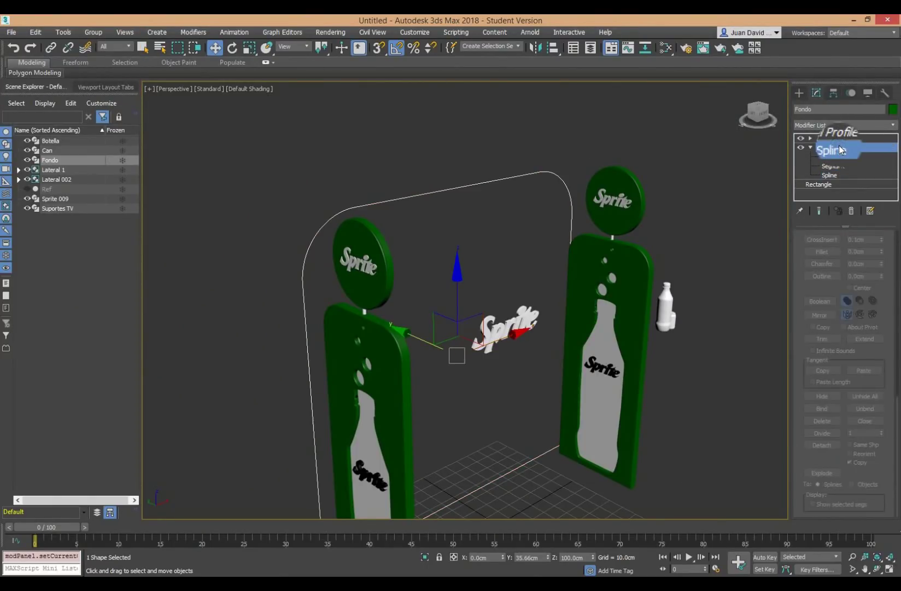
left_click(833, 138)
left_click(503, 172)
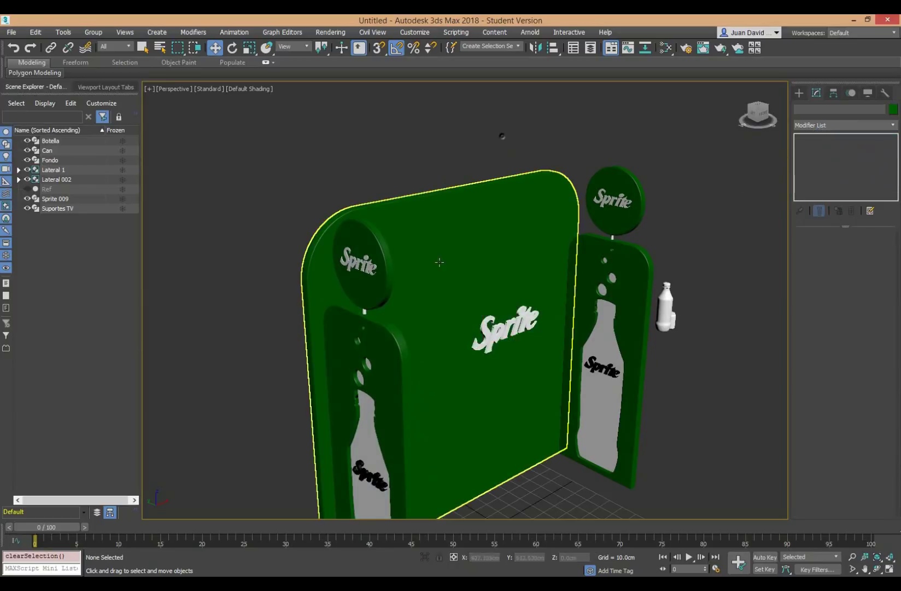
left_click(57, 208)
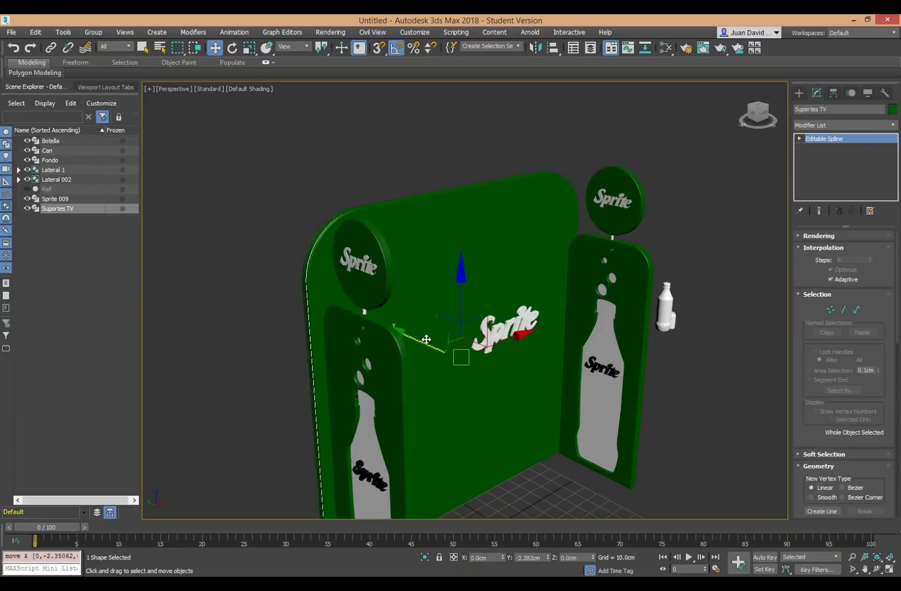
left_click_drag(419, 342, 438, 353)
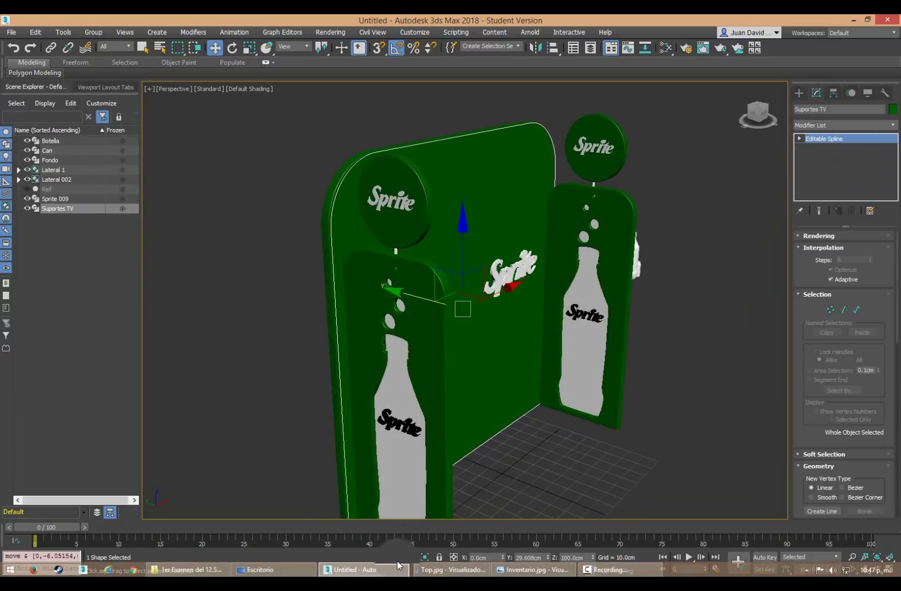
- Open Inventario.jpg in Windows Photo Viewer and pan to the Soportes tv. section
left_click(500, 569)
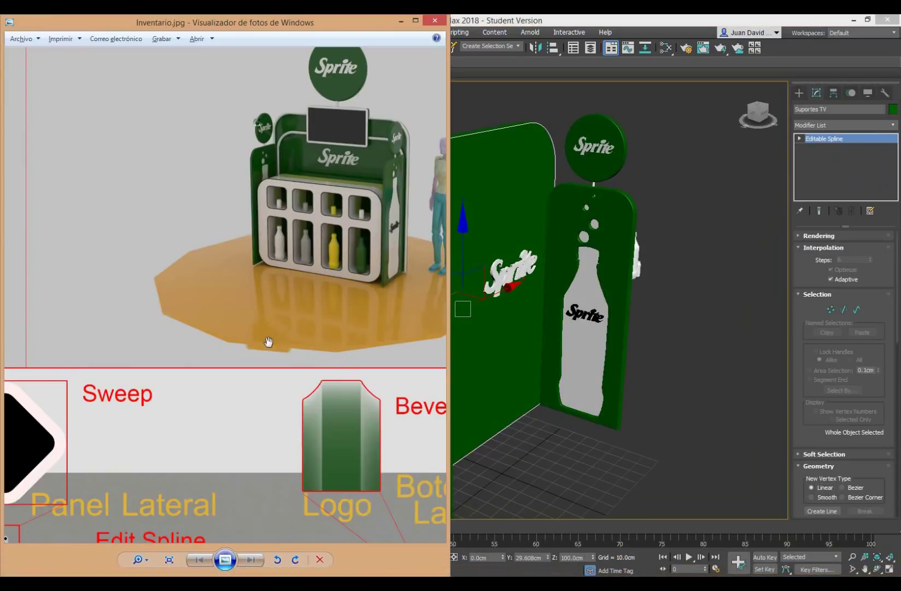
scroll(268, 342, "down", 2)
scroll(267, 342, "down", 2)
scroll(160, 284, "up", 3)
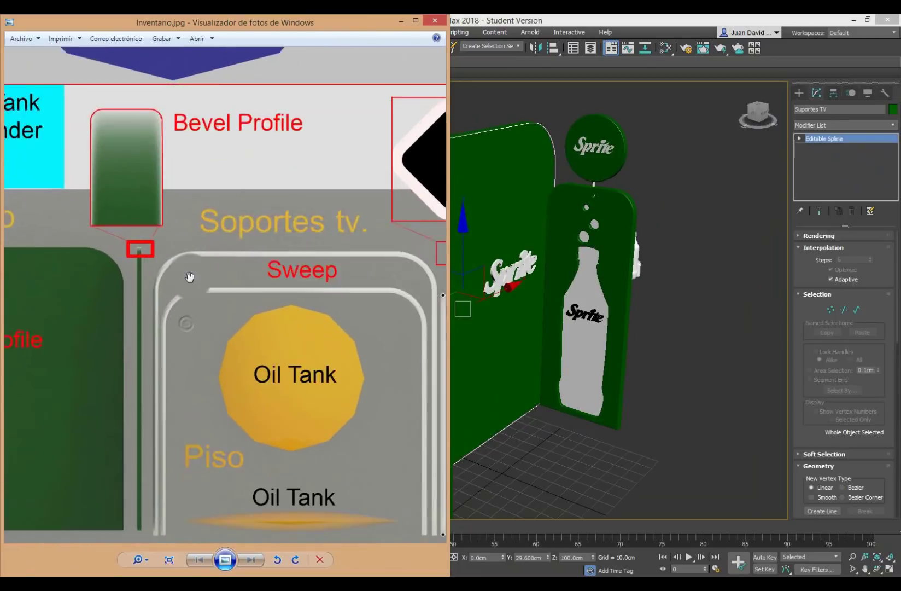
scroll(161, 283, "up", 2)
scroll(146, 258, "up", 1)
scroll(145, 400, "up", 1)
scroll(145, 400, "down", 2)
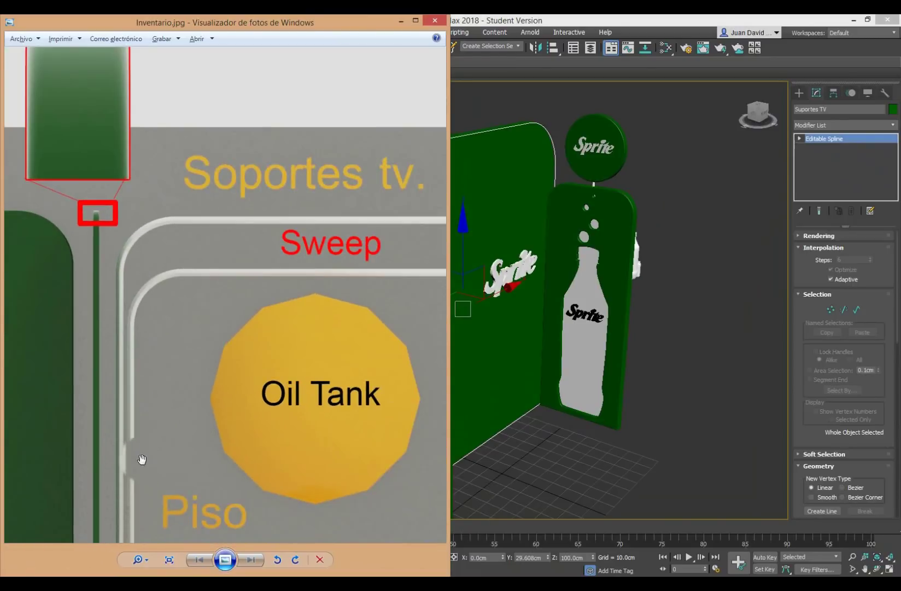
left_click_drag(141, 459, 120, 378)
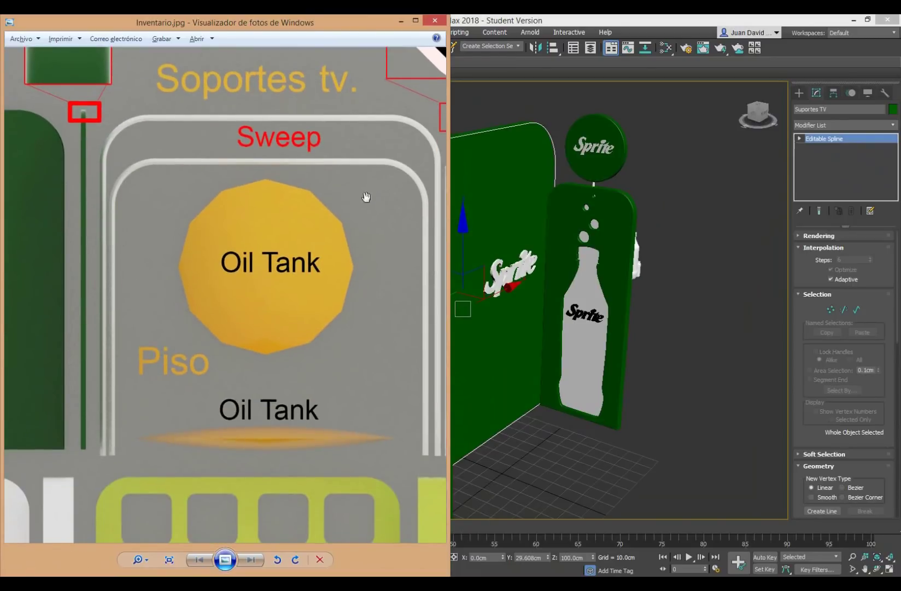
- Zoom in on the rounded diamond sweep profile, then return to 3ds Max facing the left panel
scroll(339, 191, "up", 1)
scroll(322, 202, "up", 1)
scroll(320, 206, "up", 2)
scroll(320, 207, "up", 2)
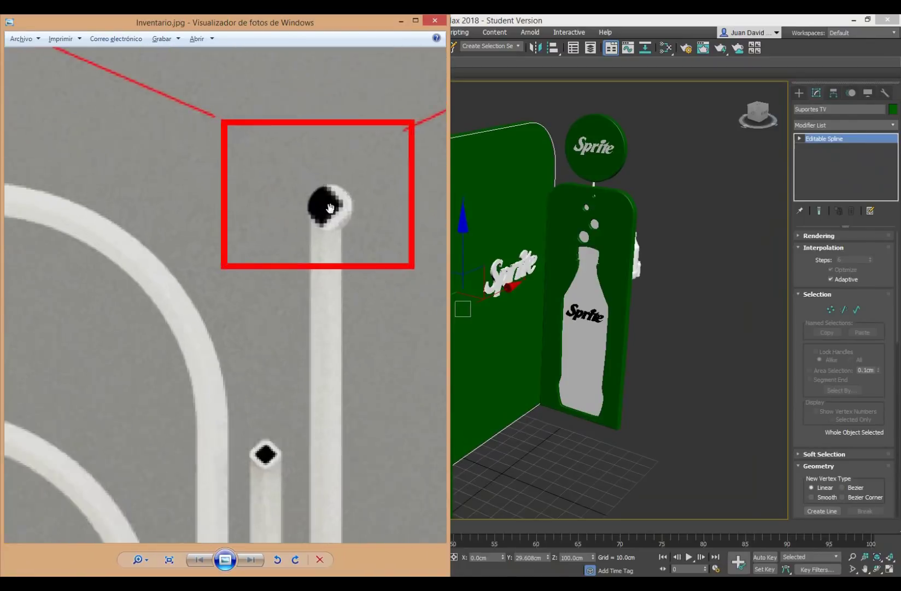
scroll(320, 205, "up", 1)
scroll(294, 246, "down", 3)
scroll(292, 286, "down", 2)
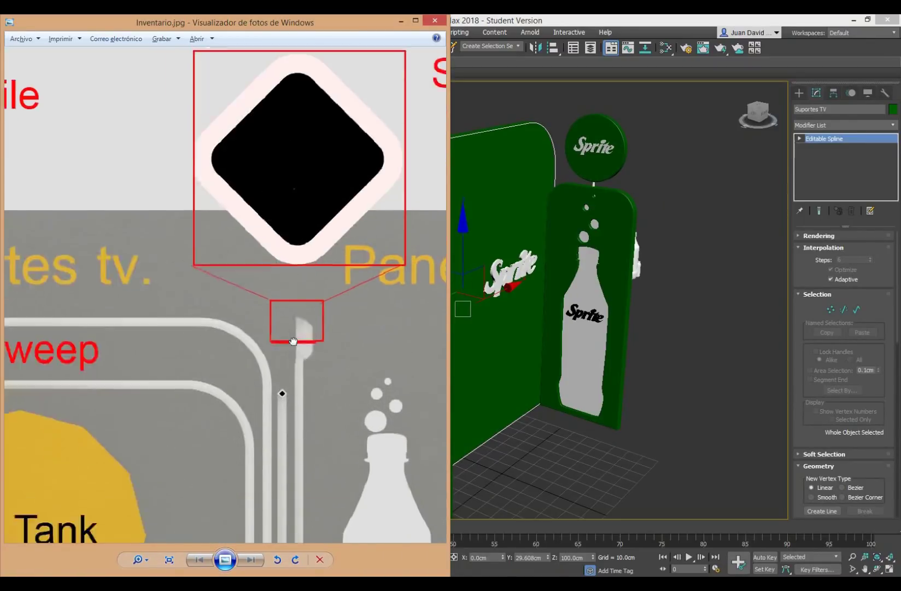
scroll(282, 394, "down", 1)
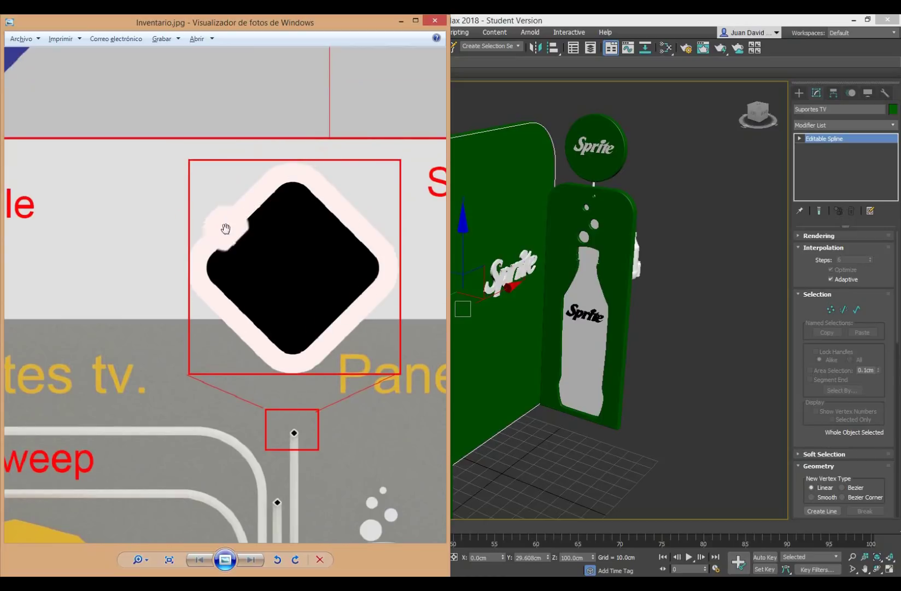
scroll(320, 245, "down", 2)
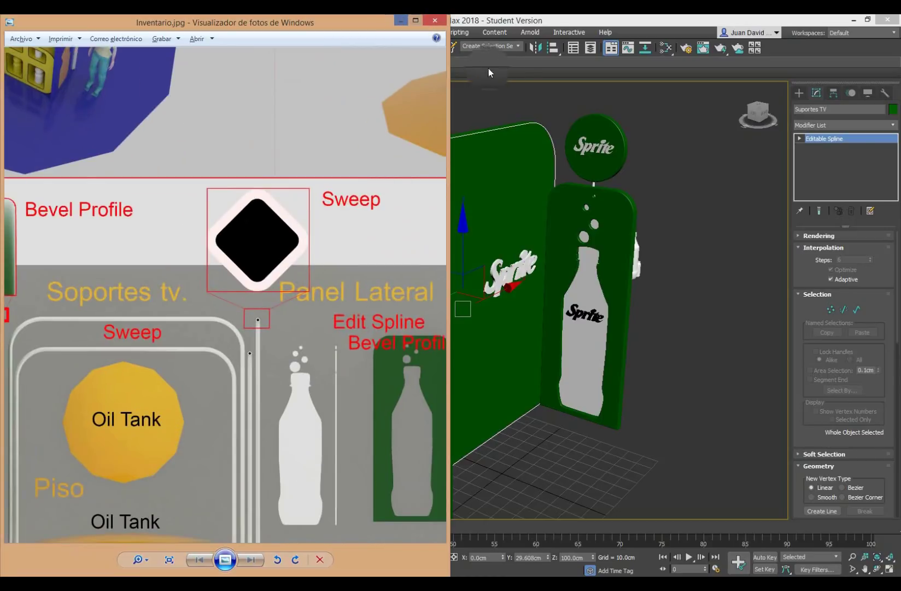
left_click(544, 20)
mouse_move(377, 295)
middle_mouse_down("alt")
mouse_move(628, 337)
mouse_move(512, 276)
mouse_move(529, 346)
mouse_move(431, 409)
middle_mouse_up("alt")
- At Segment level, select the bottom segment of the Suportes TV frame
scroll(514, 284, "down", 3)
scroll(519, 350, "down", 2)
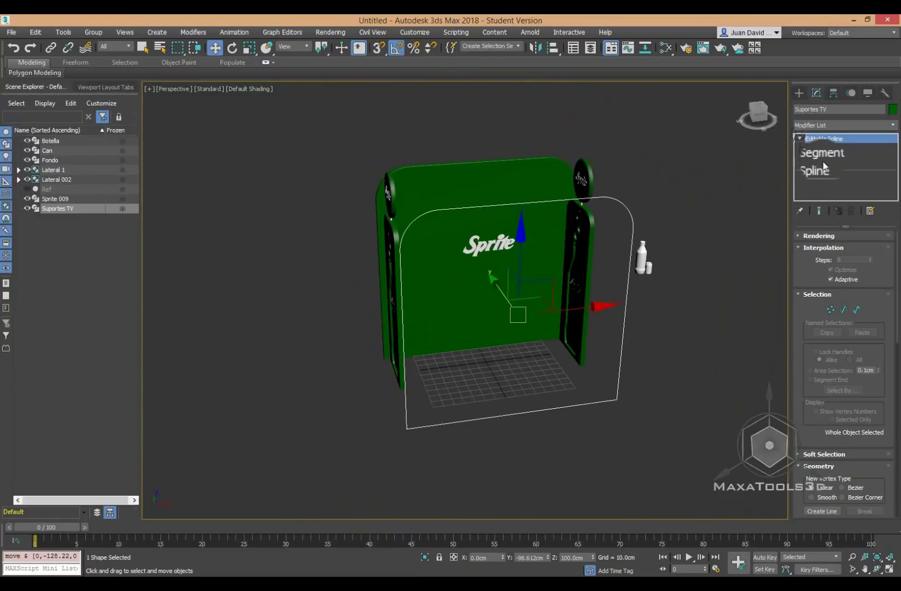
left_click(823, 158)
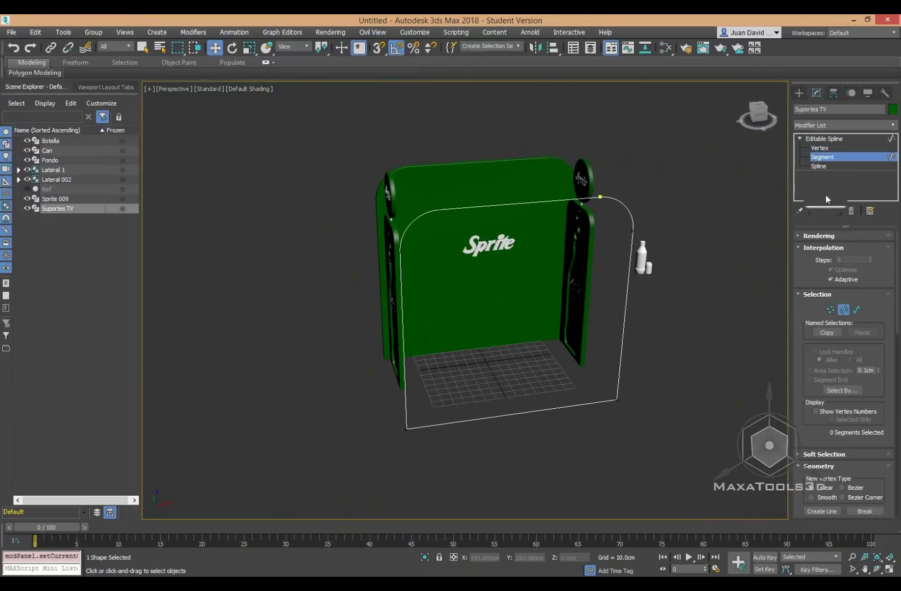
mouse_move(471, 342)
left_mouse_down()
mouse_move(499, 447)
mouse_move(472, 363)
left_mouse_up()
left_click(487, 374)
left_click(514, 410)
left_click(527, 448)
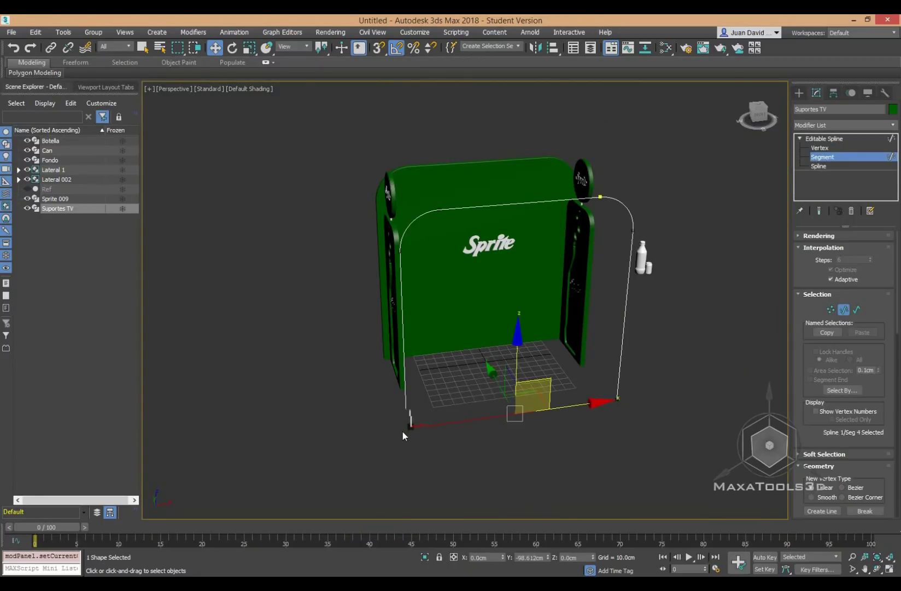
- Delete the frame's bottom segment so Suportes TV becomes an open arch
left_click(828, 149)
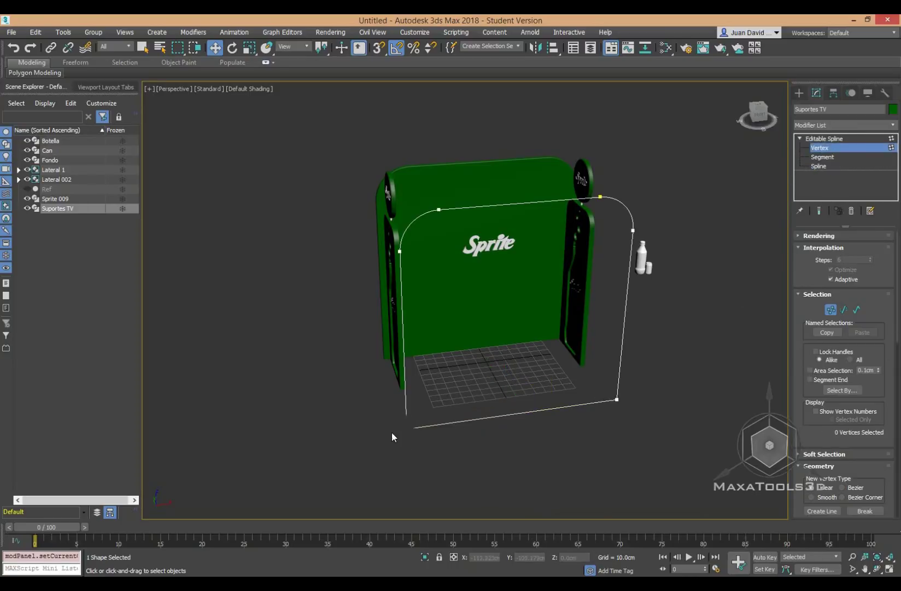
mouse_move(822, 157)
left_mouse_down()
mouse_move(813, 176)
mouse_move(824, 170)
left_mouse_up()
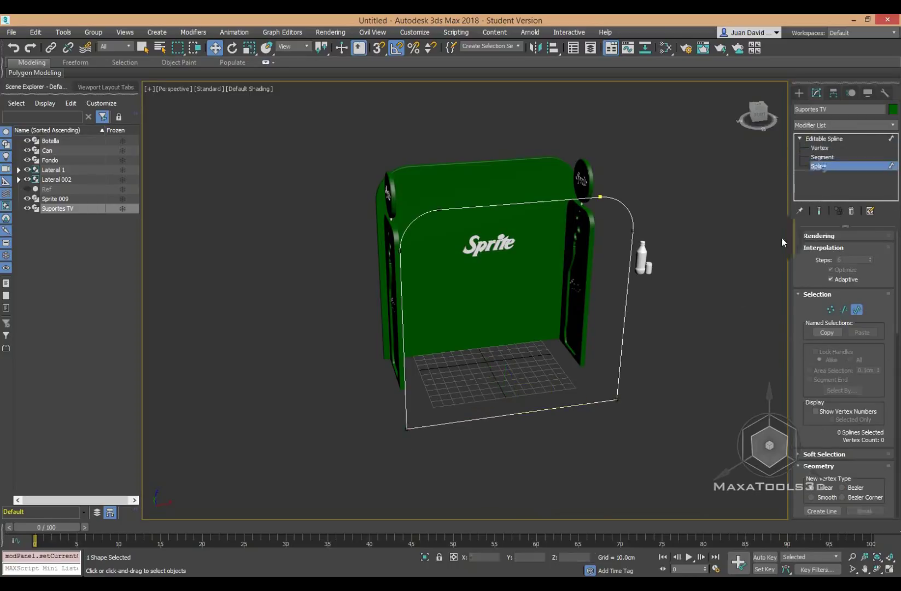
left_click_drag(704, 364, 530, 381)
left_click(822, 157)
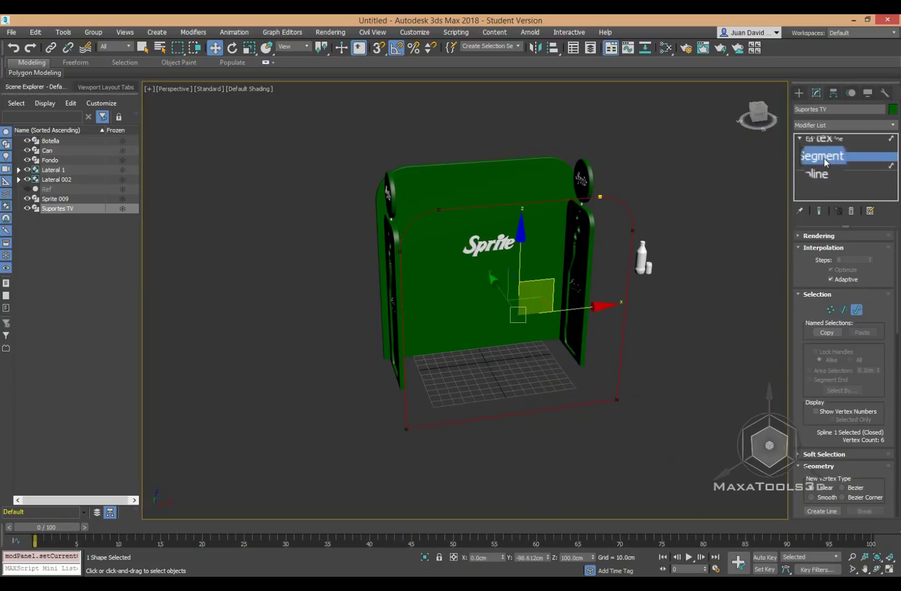
left_click(546, 408)
key("Delete")
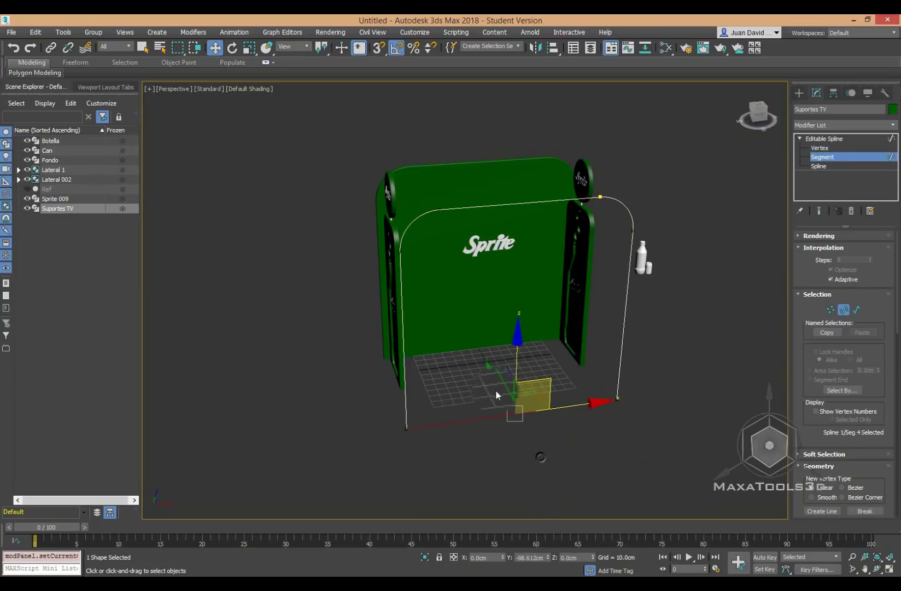
- Switch to Spline level and select the whole open arch spline
left_click(828, 146)
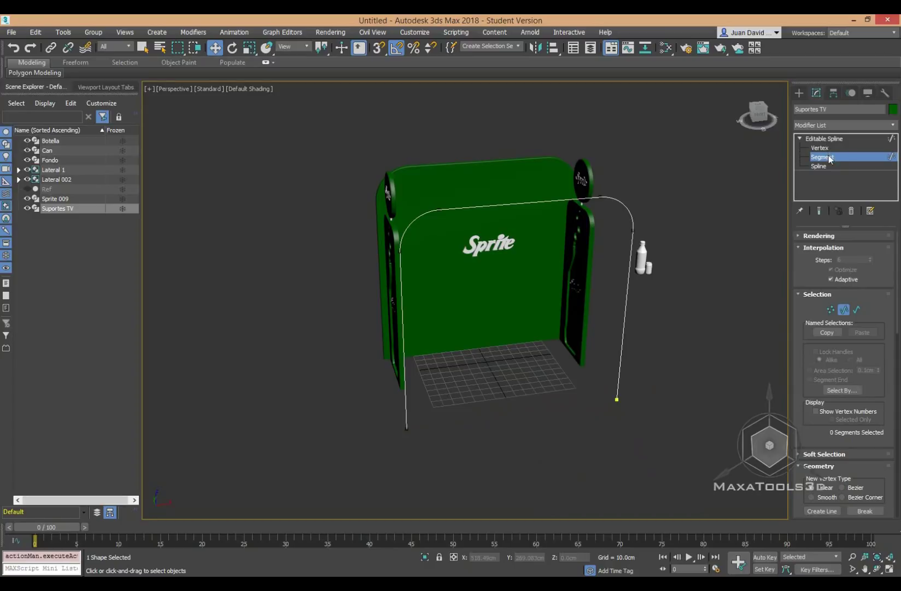
left_click(823, 165)
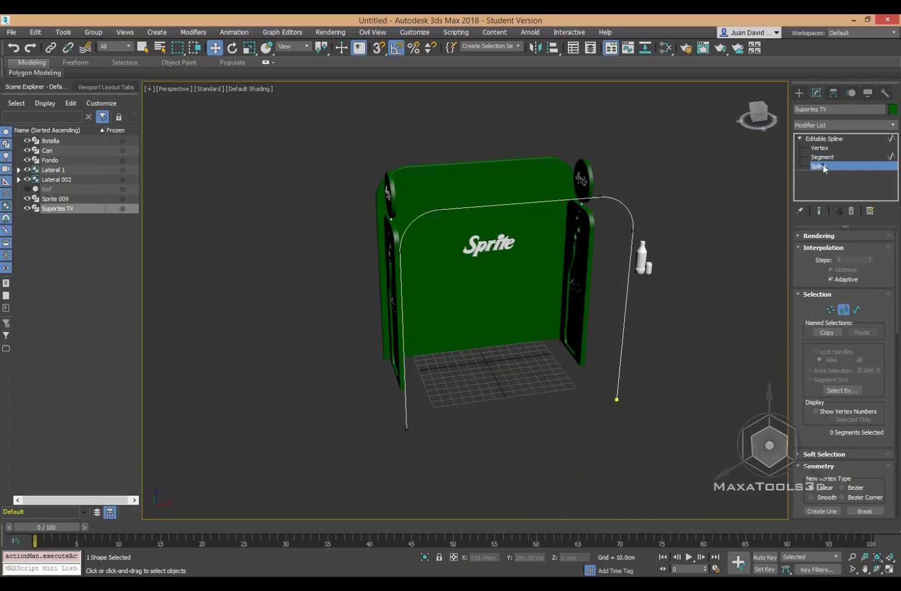
left_click(639, 234)
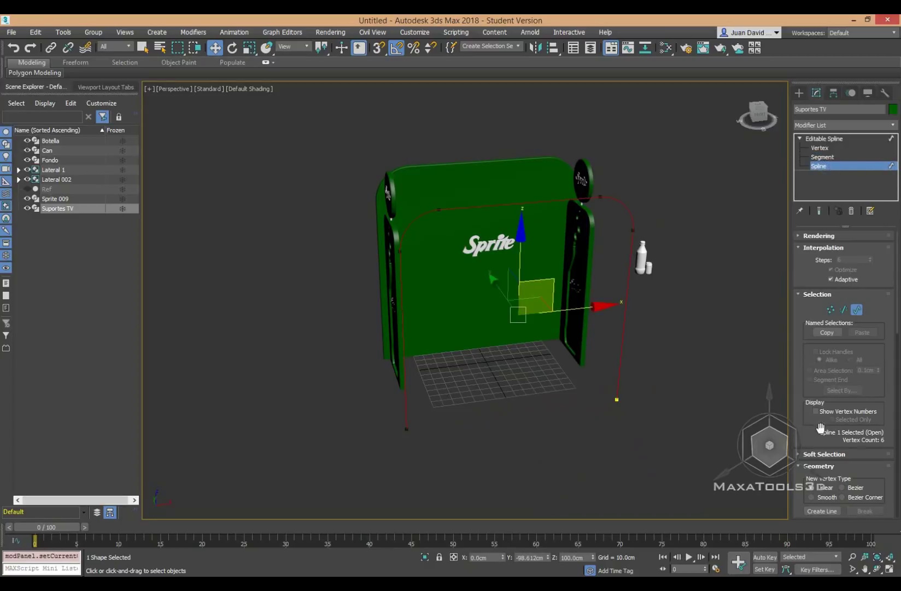
left_click_drag(820, 428, 775, 58)
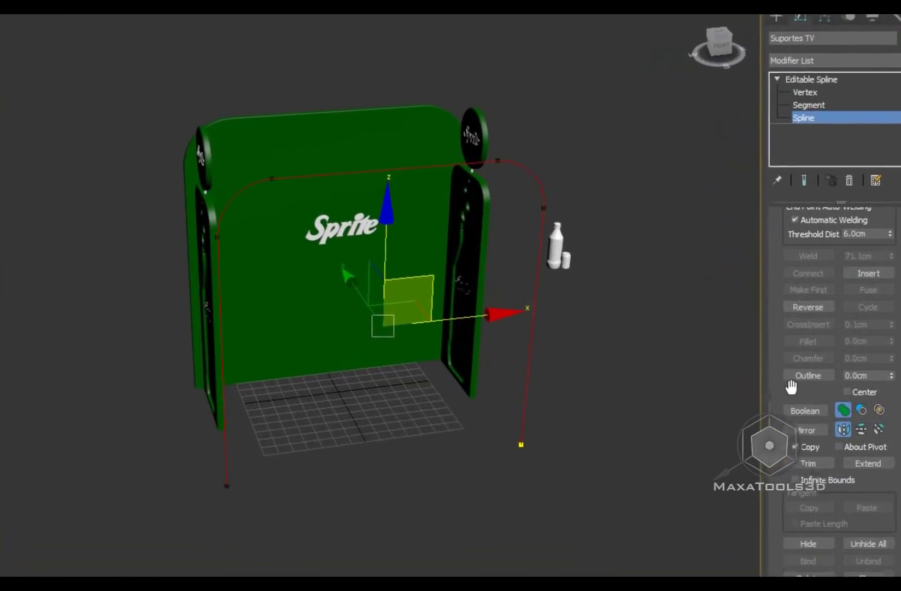
left_click_drag(793, 385, 767, 187)
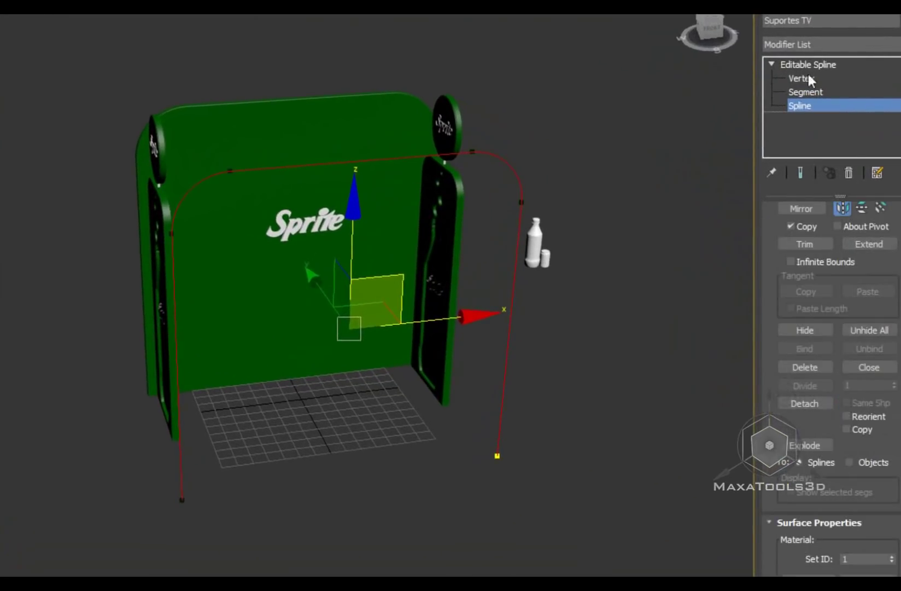
- Detach a copy of the open arch as a new object named SUPORT TV INT and select it
left_click(847, 429)
left_click(804, 403)
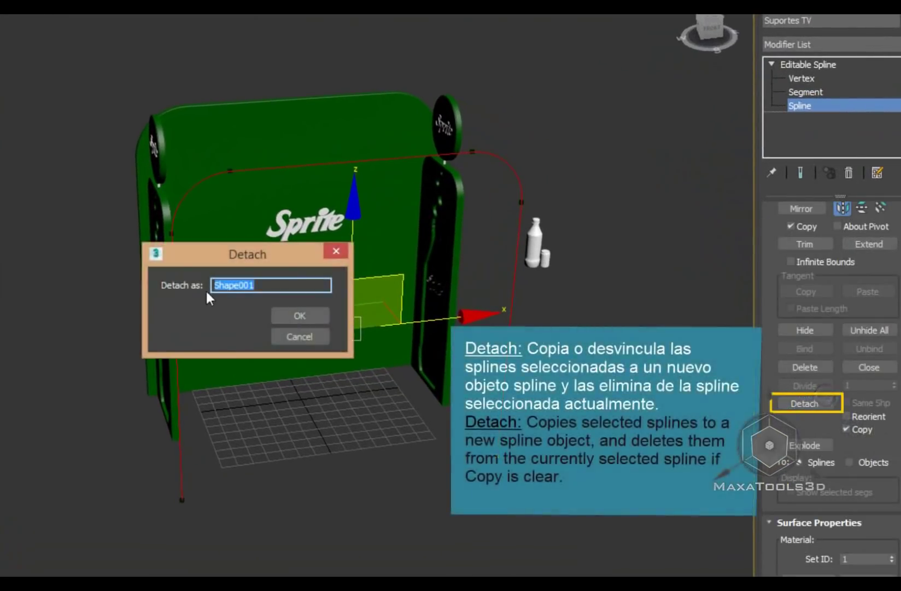
type("s")
type("UPORT TV INT")
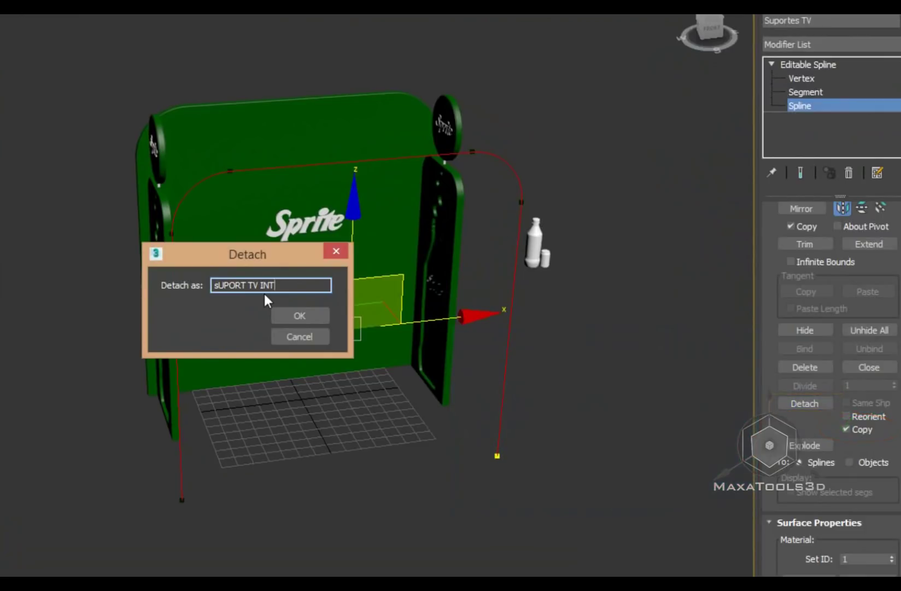
key("Home")
key("Right")
key("shift+Left")
type("S")
key("Return")
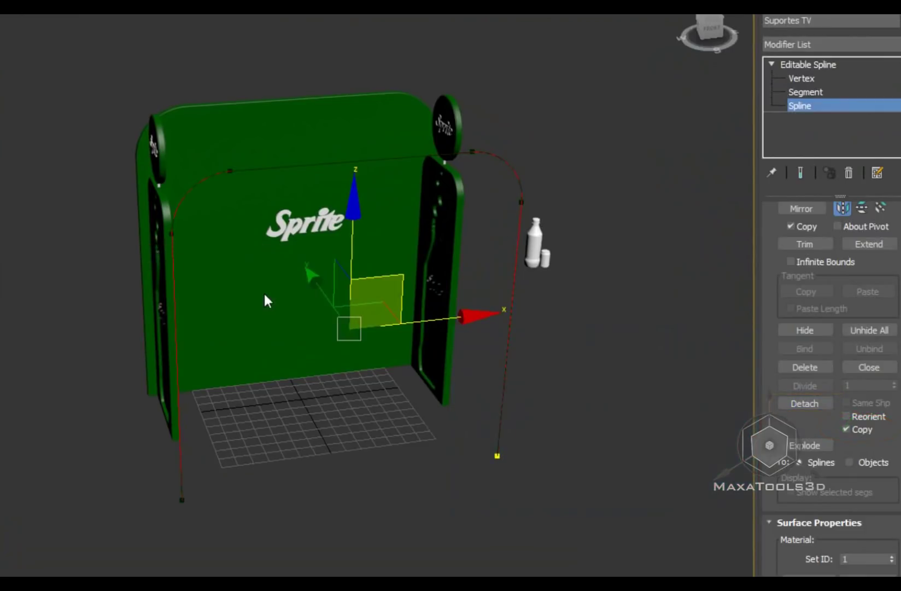
key("r")
left_click(346, 204)
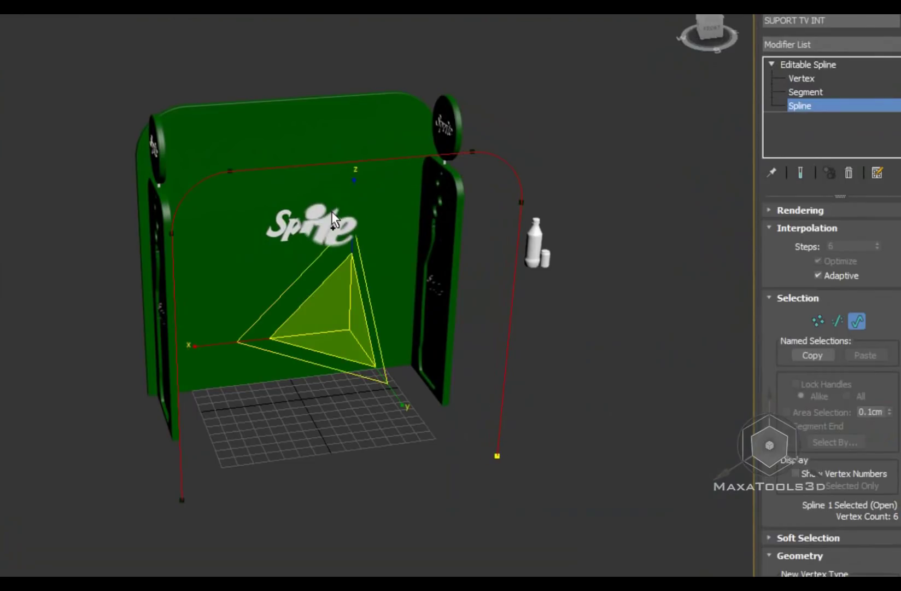
- In Vertex mode, move SUPORT TV INT's right-side vertices inward to the left in front view
key("1")
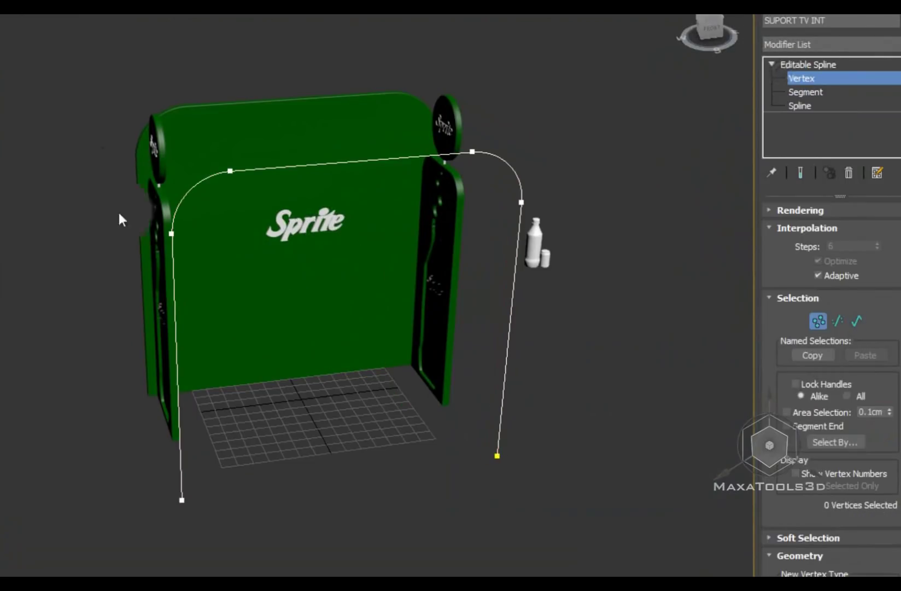
left_click_drag(99, 129, 276, 556)
right_click(251, 196)
left_click(267, 211)
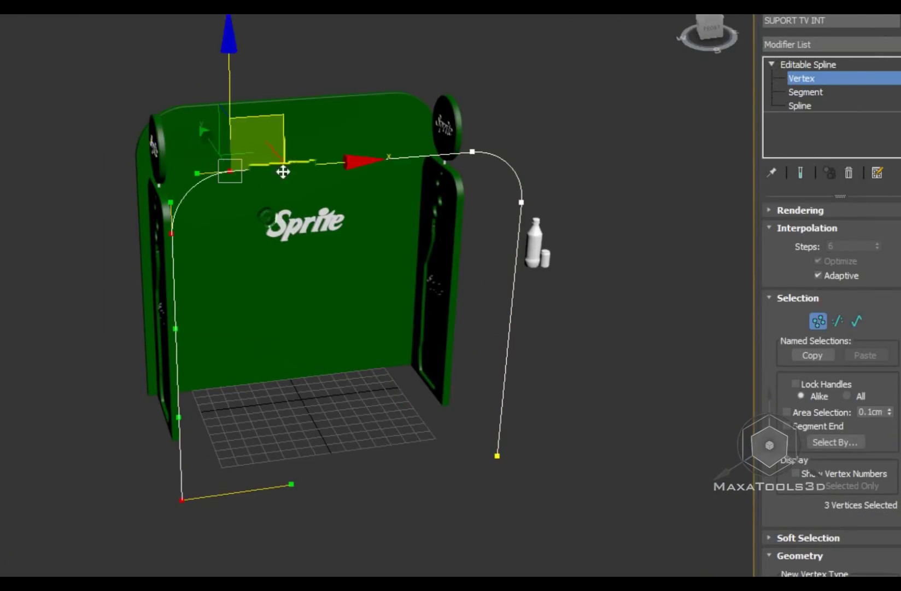
left_click_drag(462, 124, 617, 557)
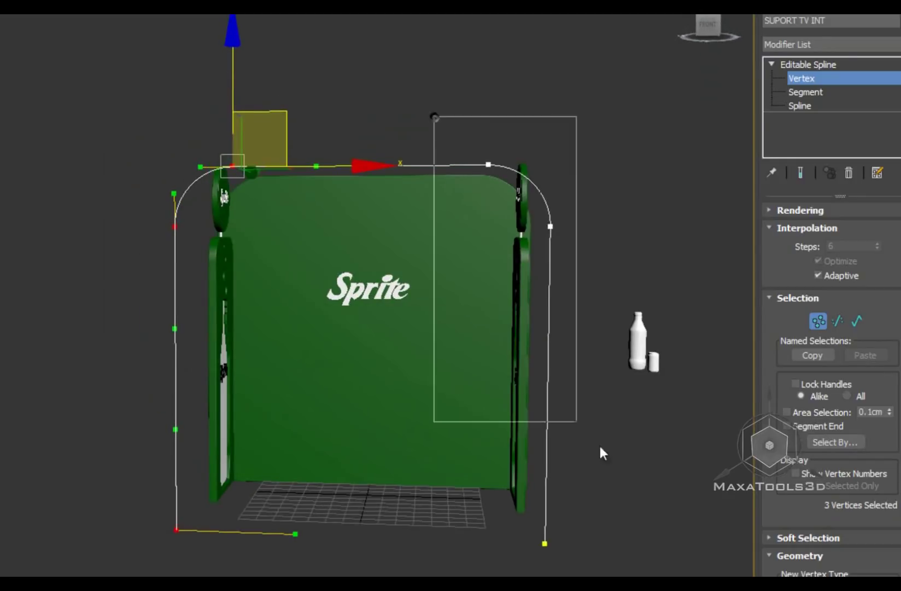
middle_click_drag(523, 415, 510, 389)
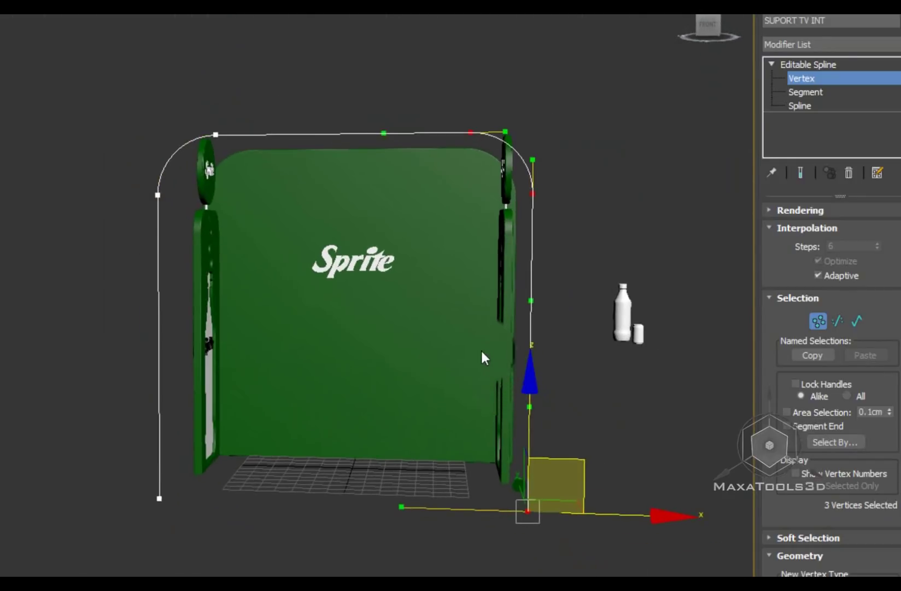
key("l")
key("f")
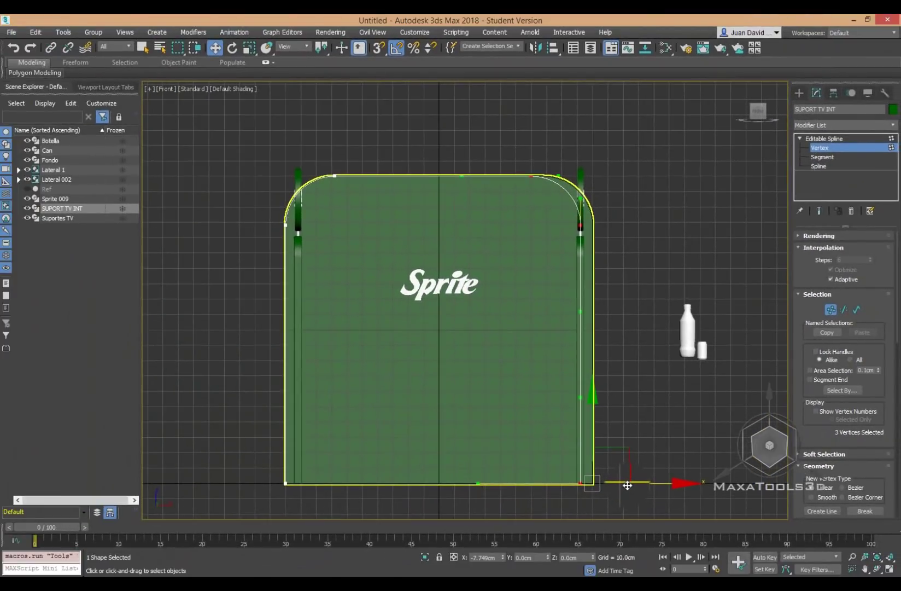
left_click_drag(627, 485, 618, 485)
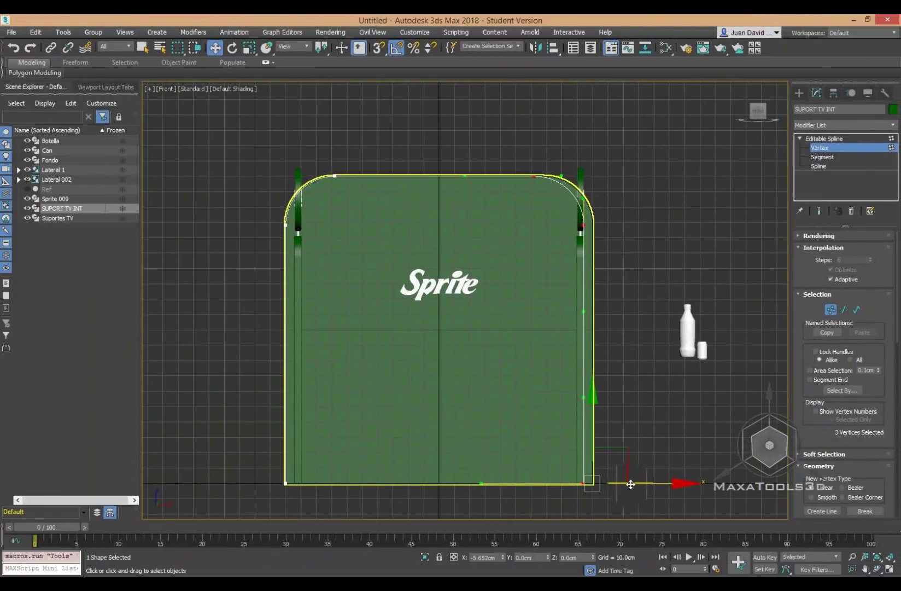
- Move the left-side vertices inward to the right, then reselect the right-side vertices
left_click_drag(244, 150, 375, 505)
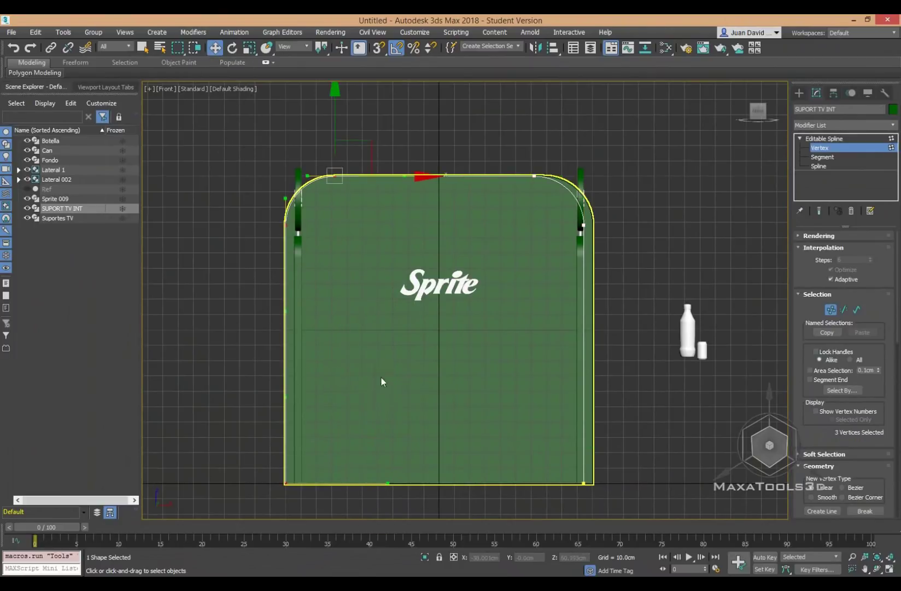
left_click_drag(392, 177, 404, 177)
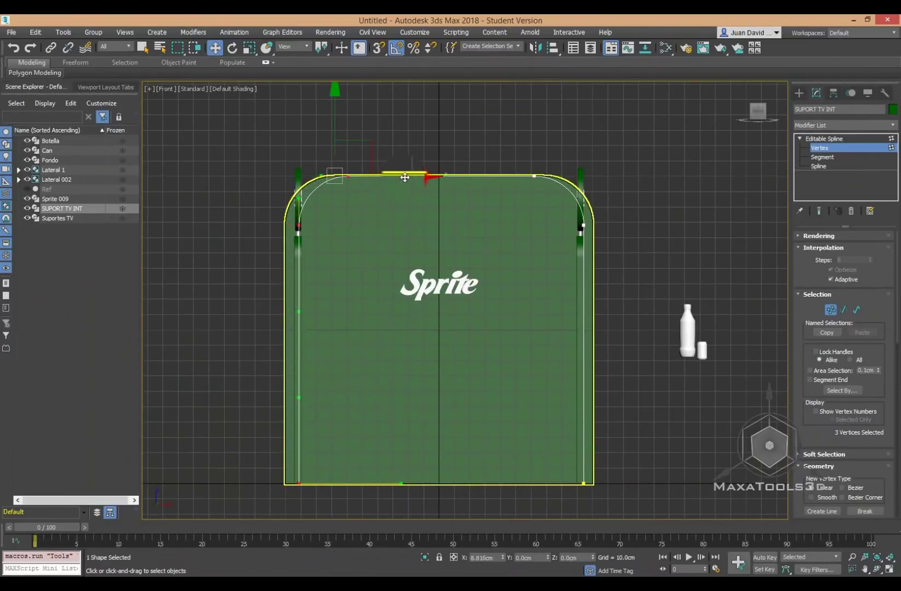
left_click_drag(405, 176, 440, 176)
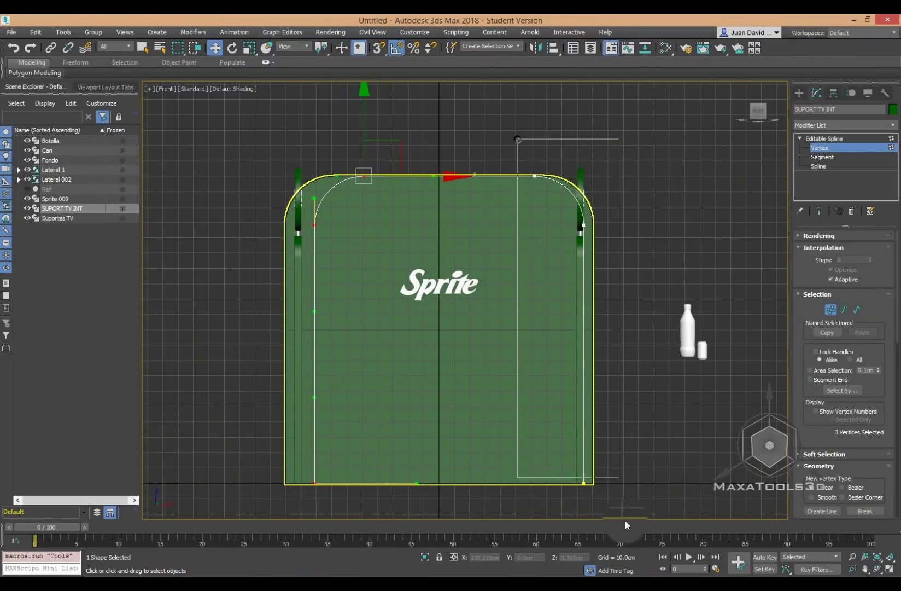
mouse_move(522, 139)
left_mouse_down()
mouse_move(625, 493)
mouse_move(614, 483)
left_mouse_up()
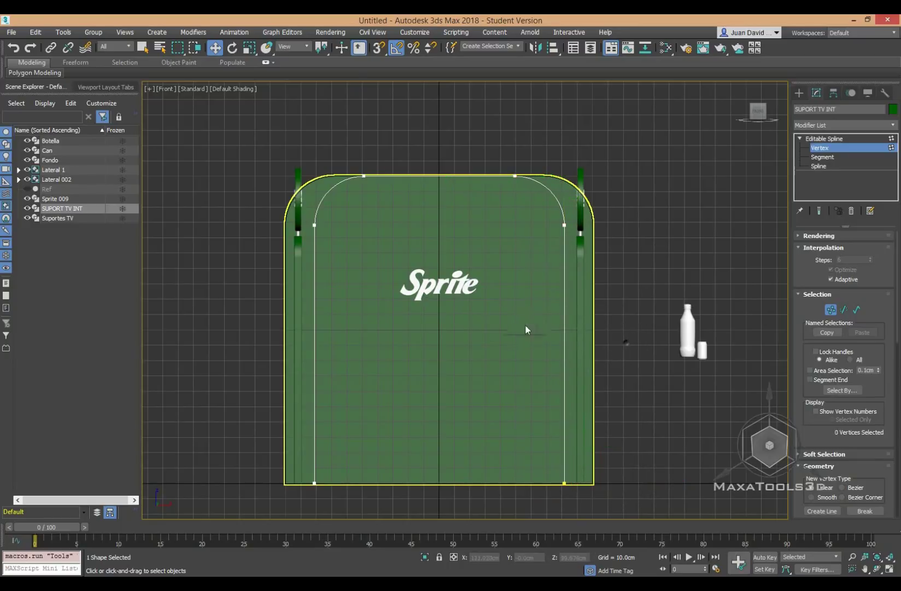
- Check the left vertex's X position and set the upper-right vertex X to 81.049 cm
left_click(314, 223)
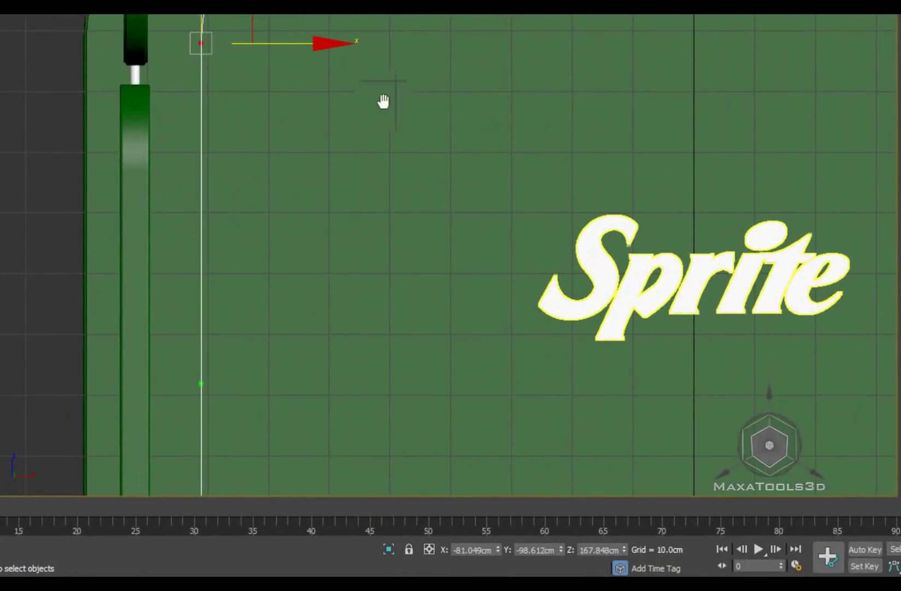
scroll(221, 137, "down", 4)
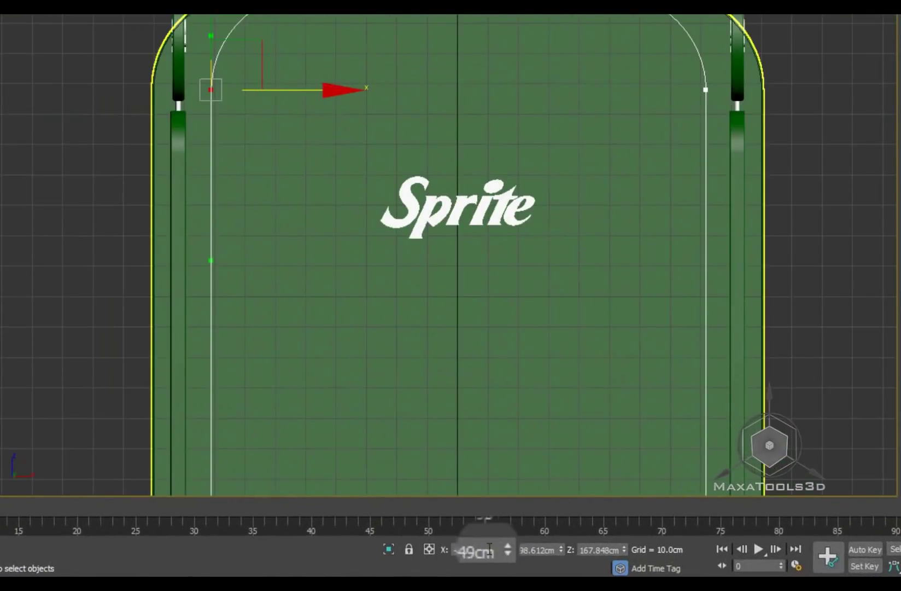
double_click(493, 550)
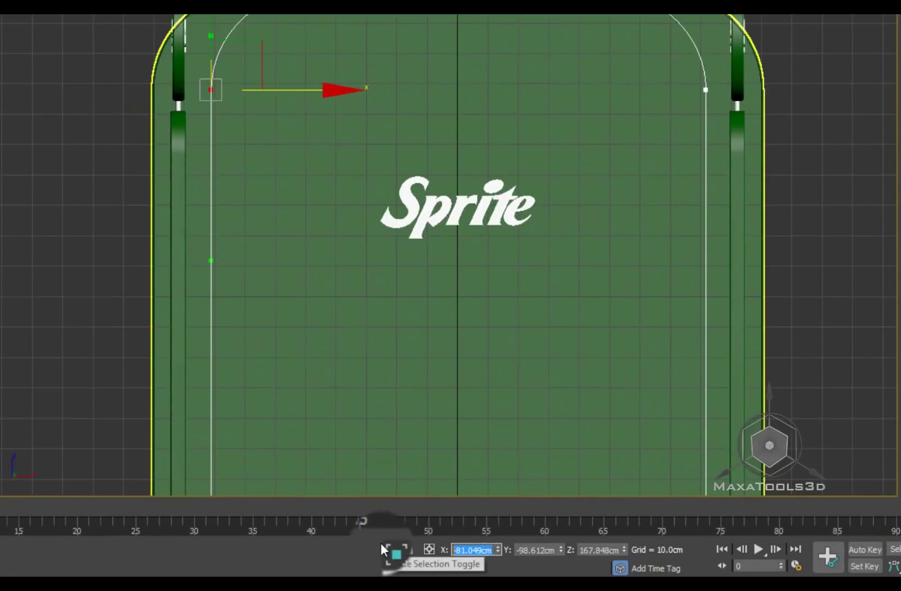
left_click_drag(670, 71, 735, 121)
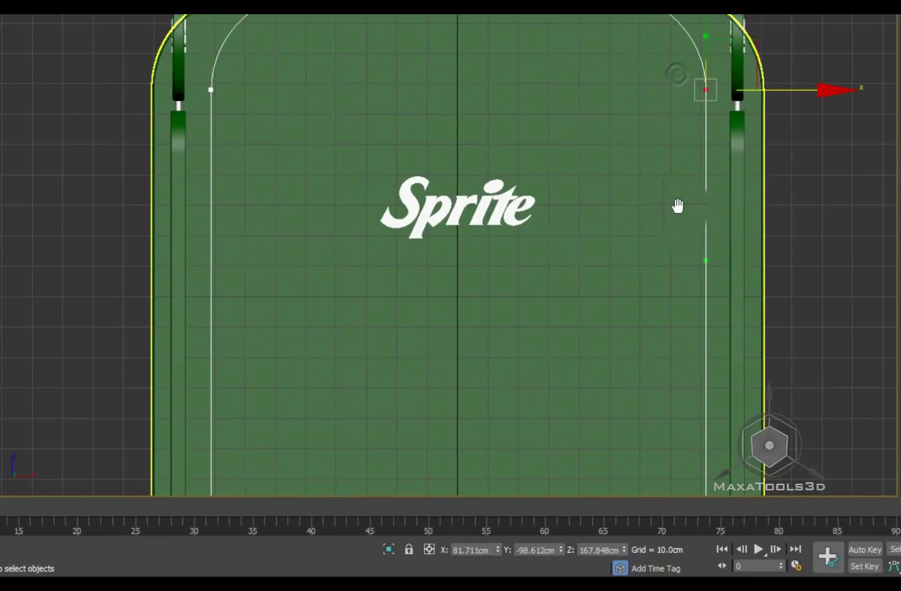
middle_click_drag(679, 203, 660, 156)
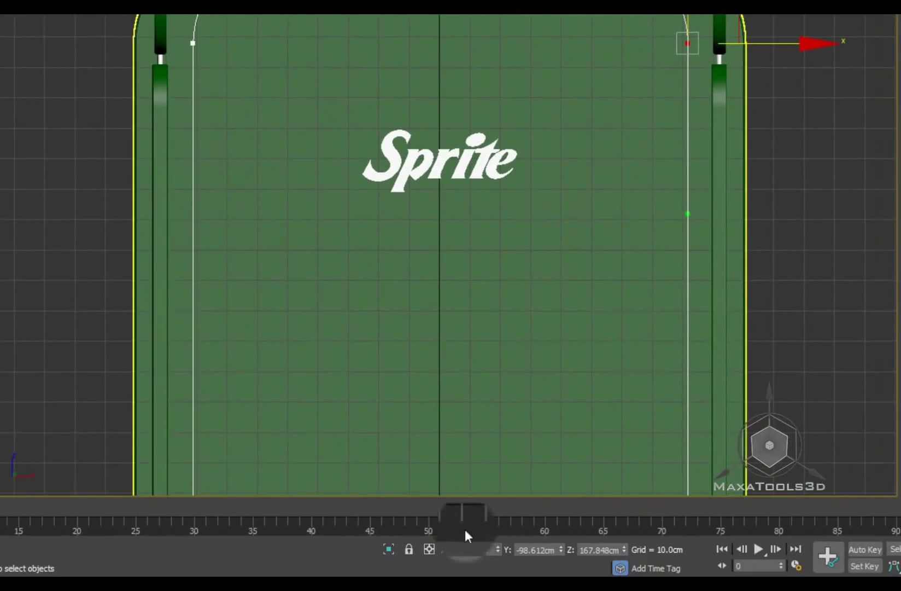
double_click(494, 549)
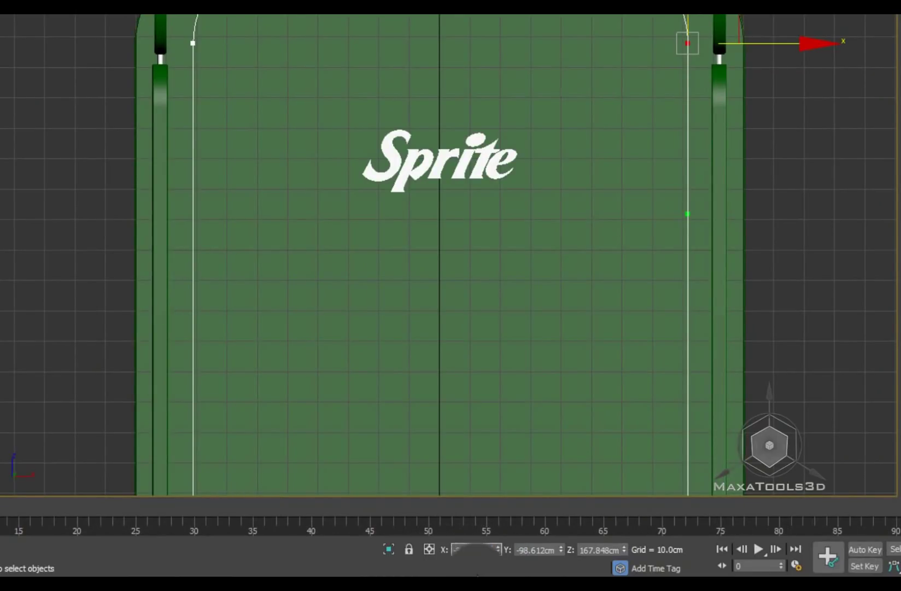
left_click(456, 550)
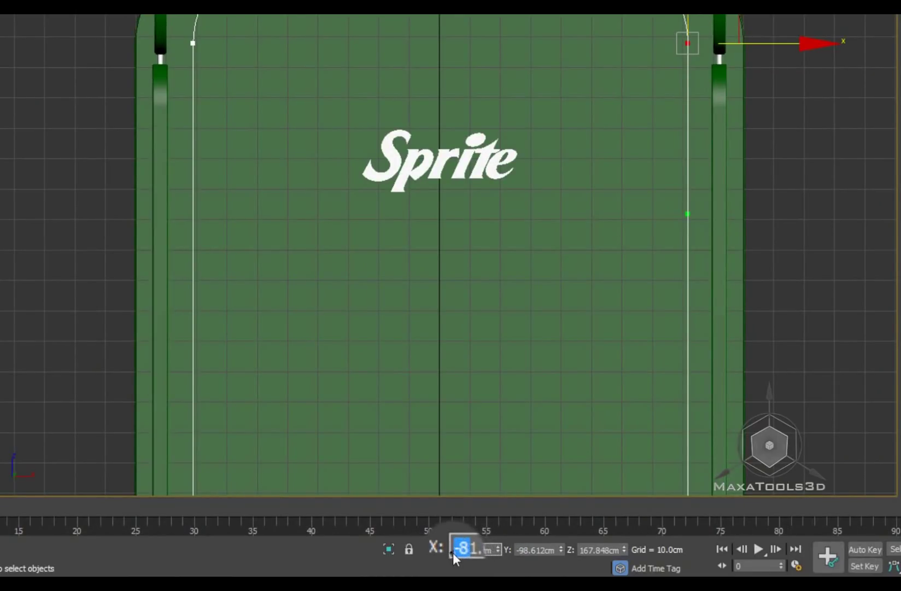
type("81.049")
key("Return")
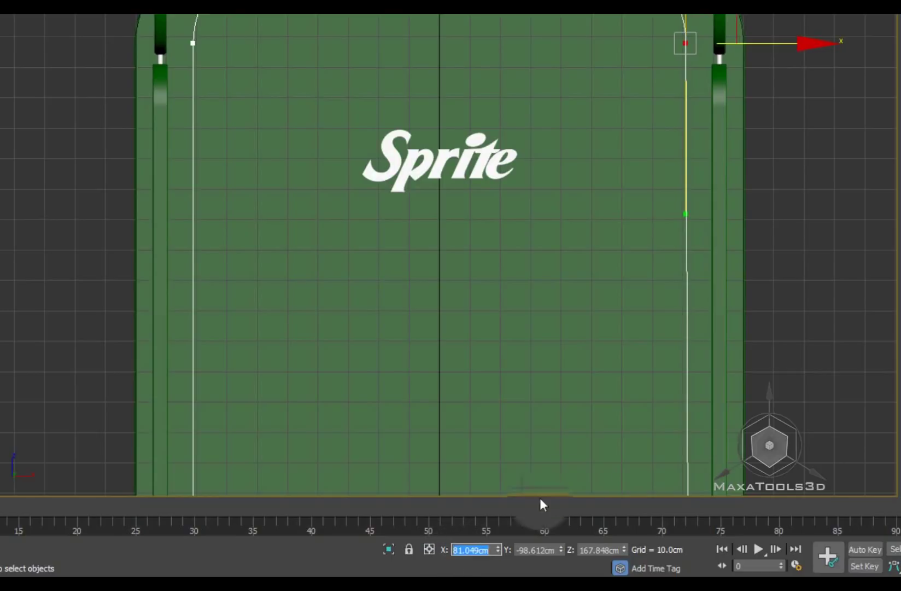
- Set the bottom-right vertex X to -81.049 and move the four top corner vertices down
left_click_drag(677, 417, 675, 410)
type("81.71")
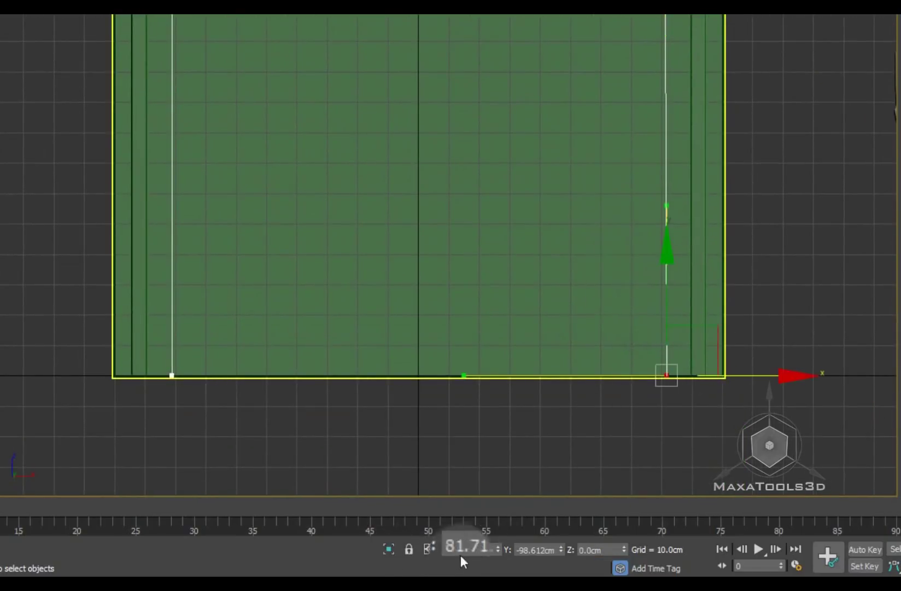
double_click(462, 550)
type("-81.049")
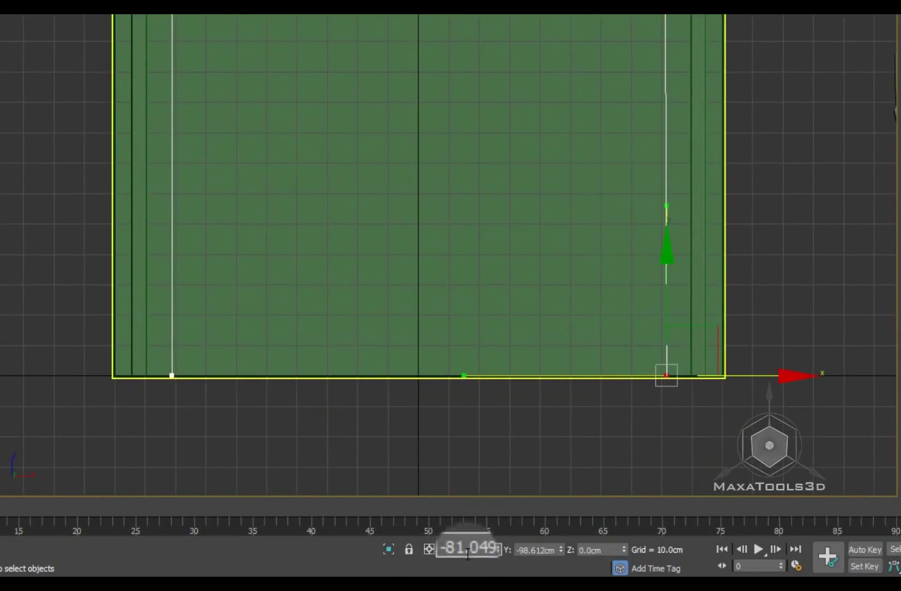
key("Return")
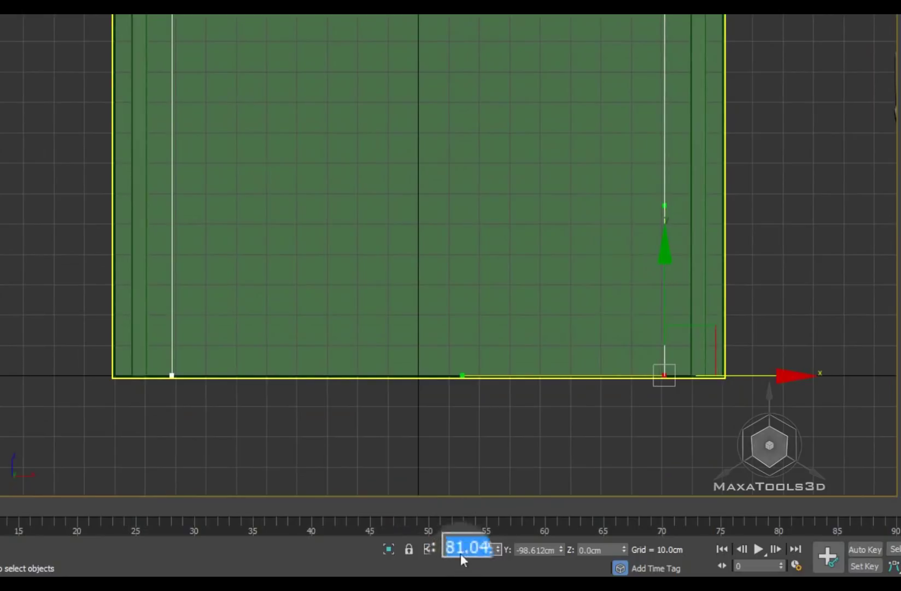
scroll(519, 296, "down", 4)
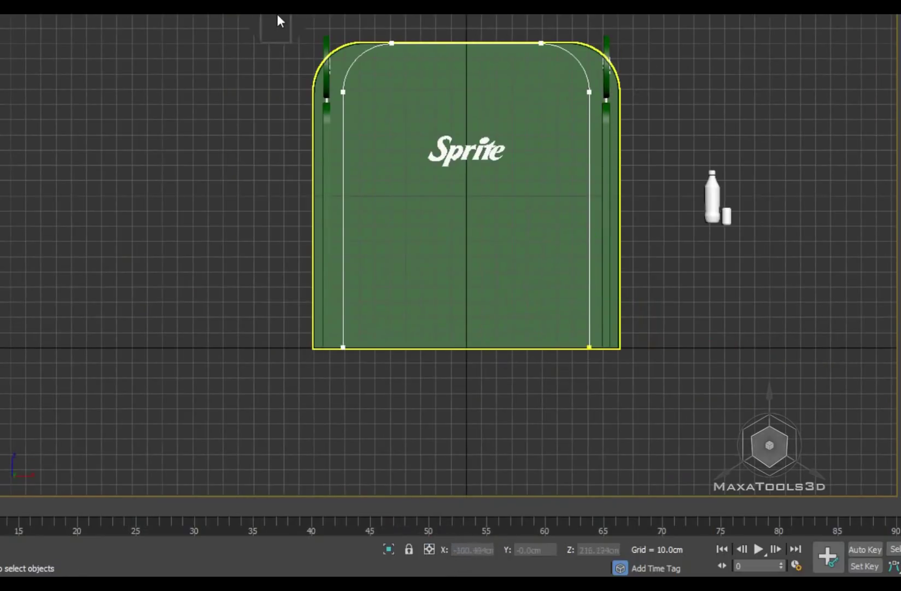
left_click_drag(278, 20, 626, 140)
left_click_drag(589, 16, 573, 54)
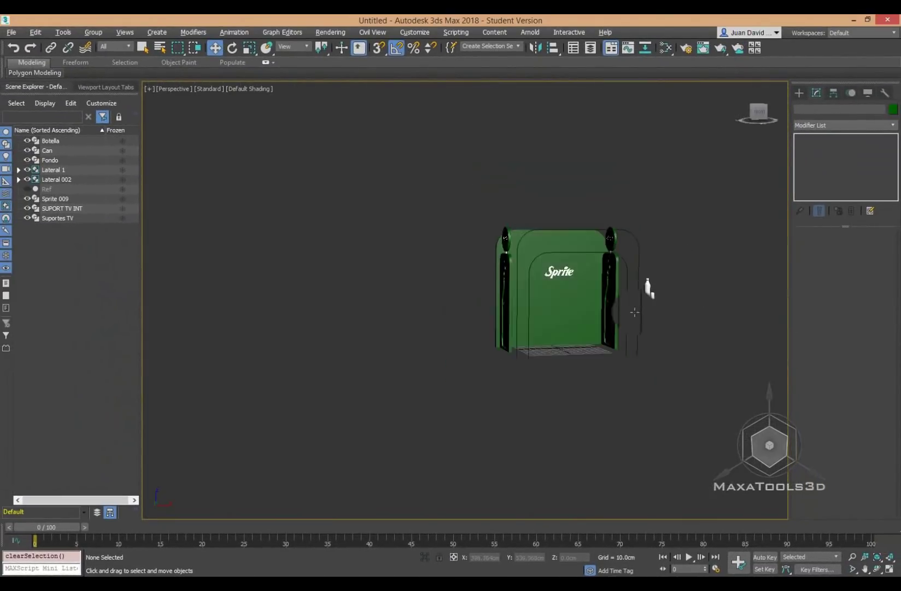
- Orbit around the booth and select Suportes TV and SUPORT TV INT in turn to compare them
middle_click_drag(634, 312, 625, 175, "alt")
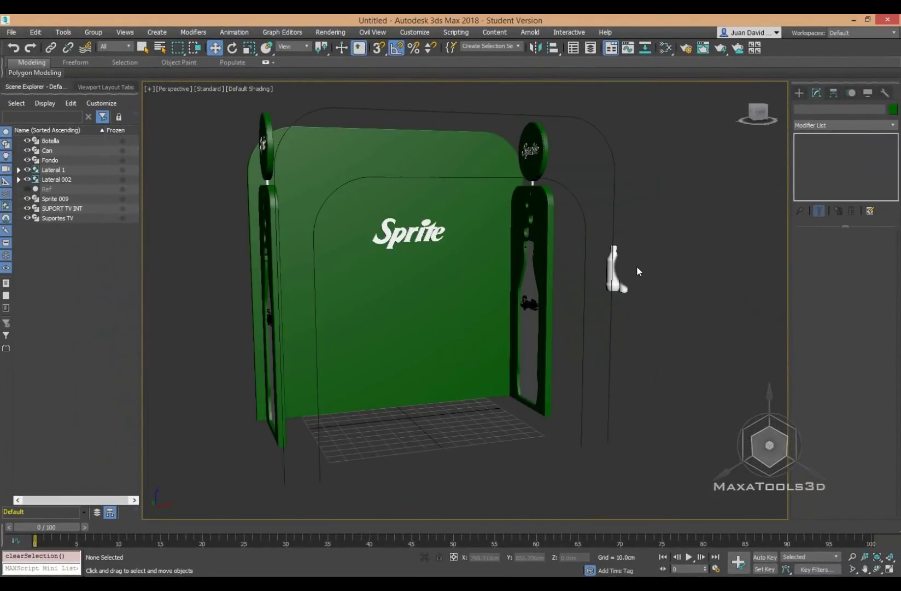
left_click(599, 147)
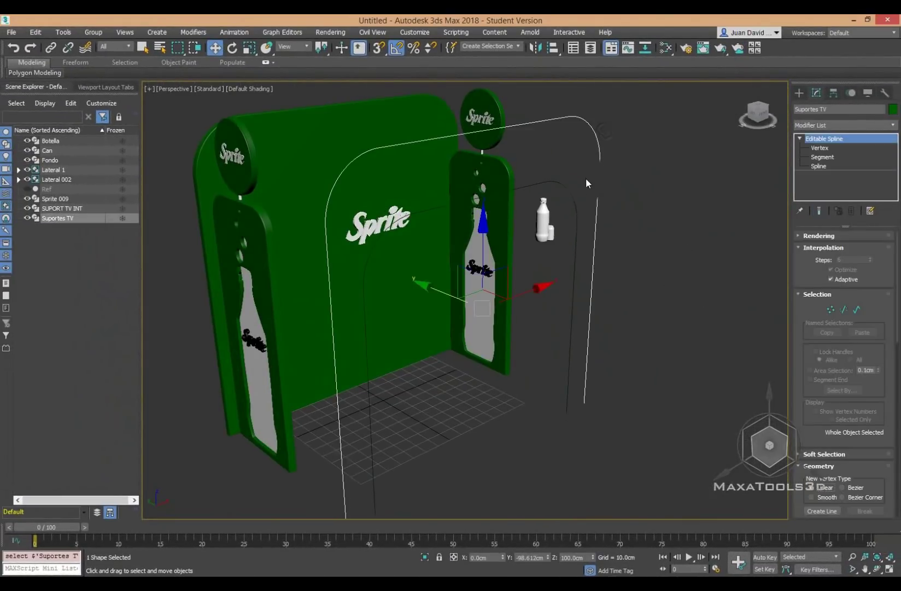
left_click(575, 223)
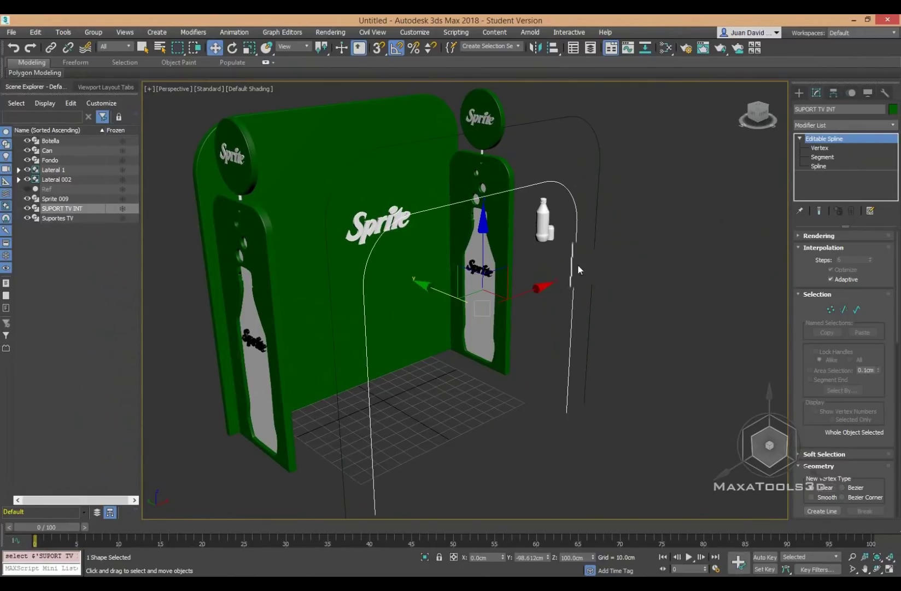
middle_click_drag(548, 418, 568, 392)
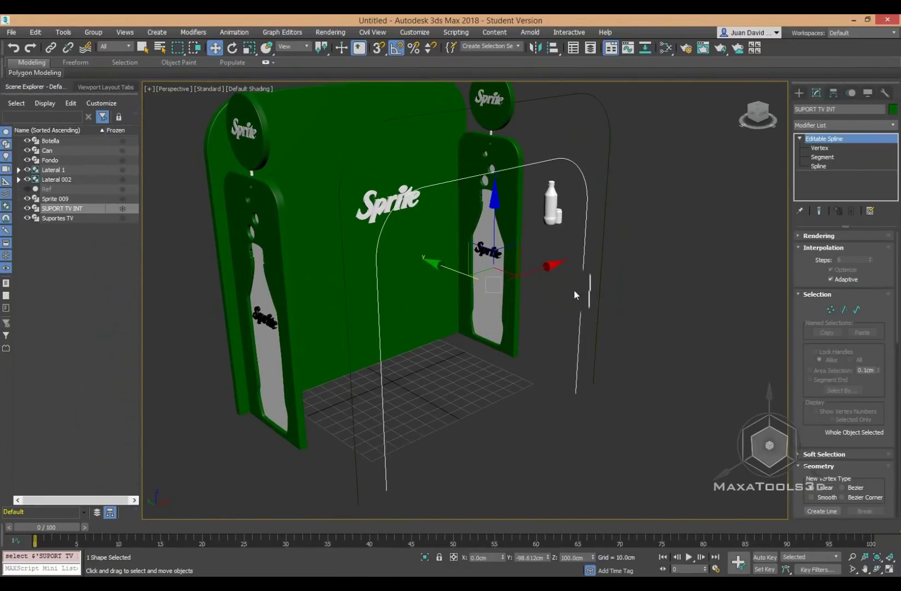
left_click(607, 112)
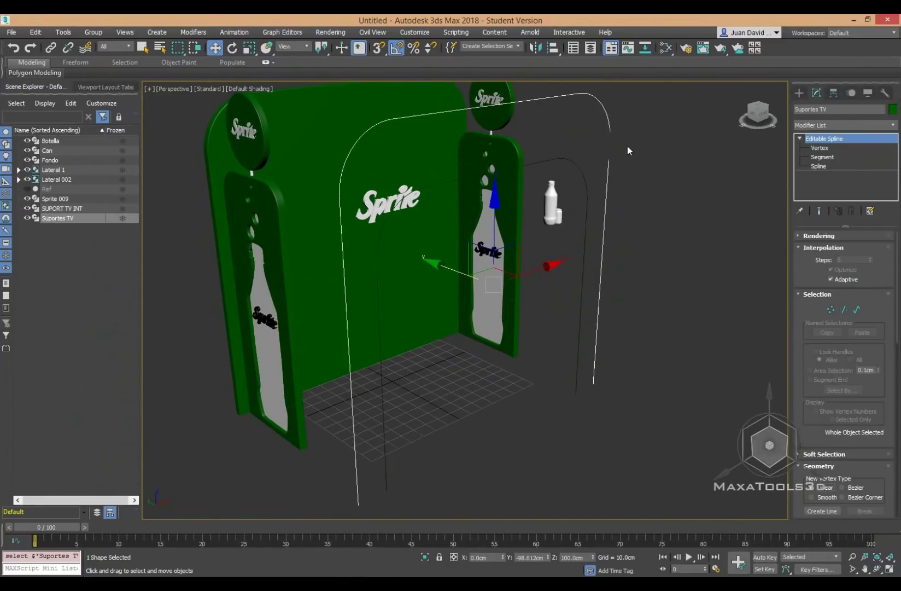
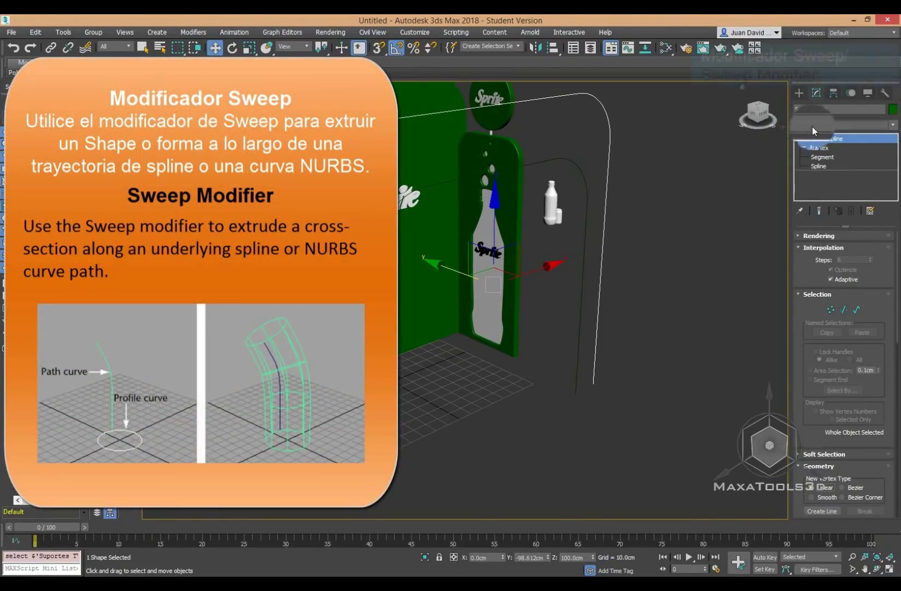
- Add a Sweep modifier to the Suportes TV spline
left_click(811, 125)
scroll(796, 417, "down", 3)
scroll(795, 417, "down", 20)
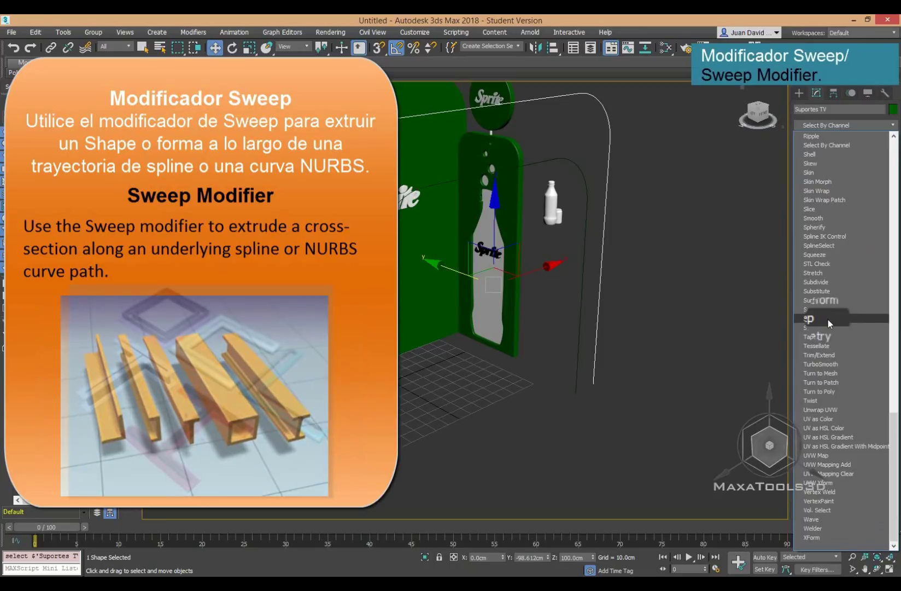
left_click(828, 320)
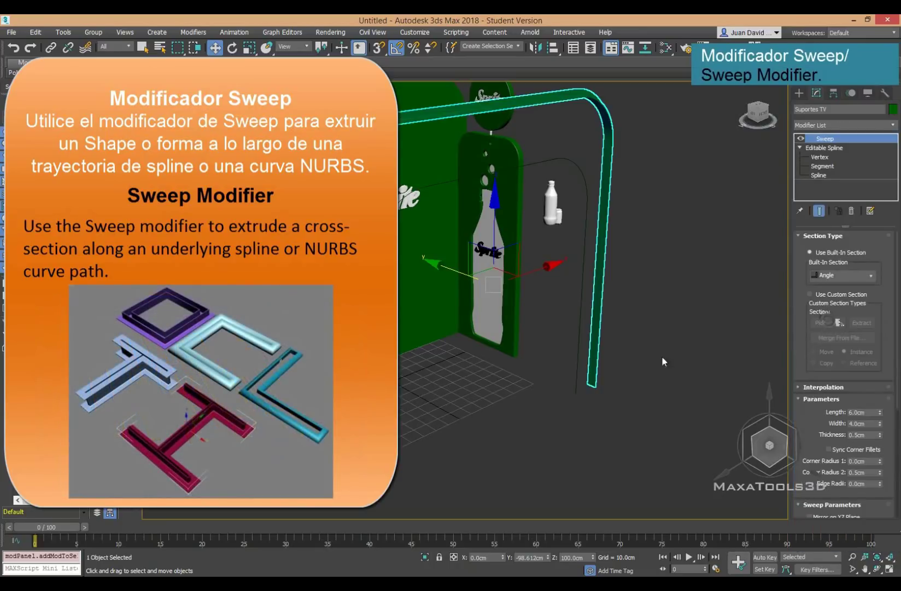
mouse_move(469, 354)
middle_mouse_down("alt")
mouse_move(493, 181)
mouse_move(471, 237)
mouse_move(476, 296)
mouse_move(479, 286)
middle_mouse_up("alt")
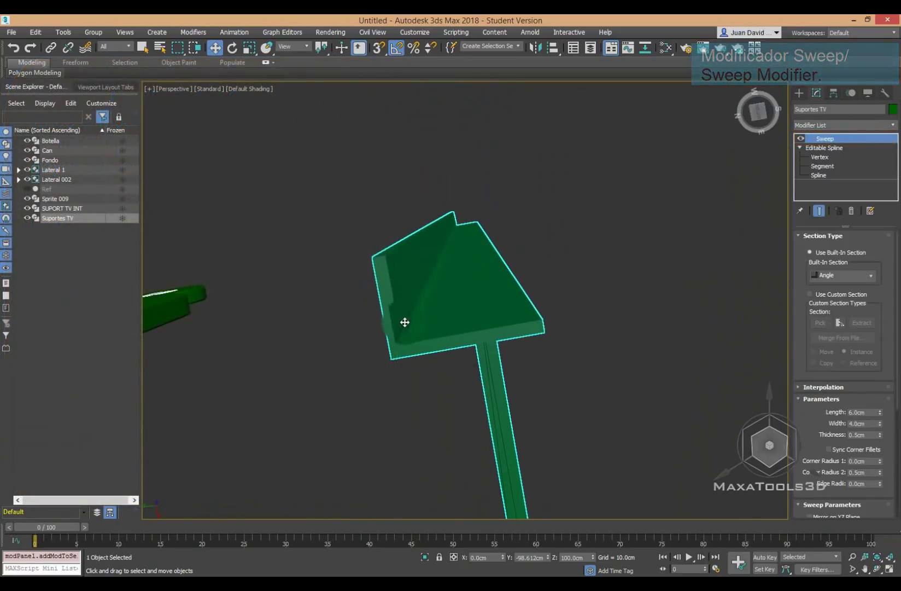
mouse_move(403, 321)
middle_mouse_down("alt")
mouse_move(584, 287)
mouse_move(442, 302)
middle_mouse_up("alt")
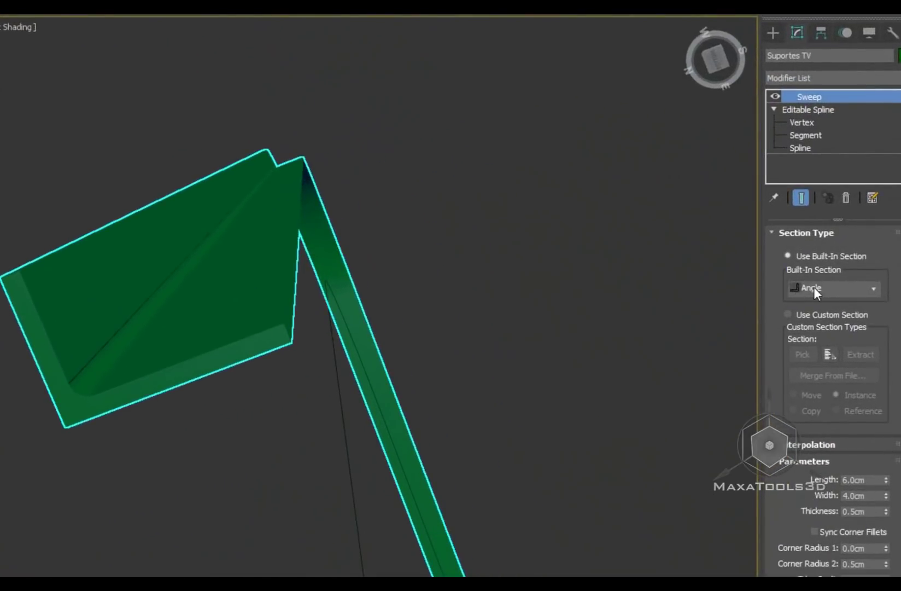
- Change the sweep's built-in section from a tee to a square Tube profile
left_click(814, 286)
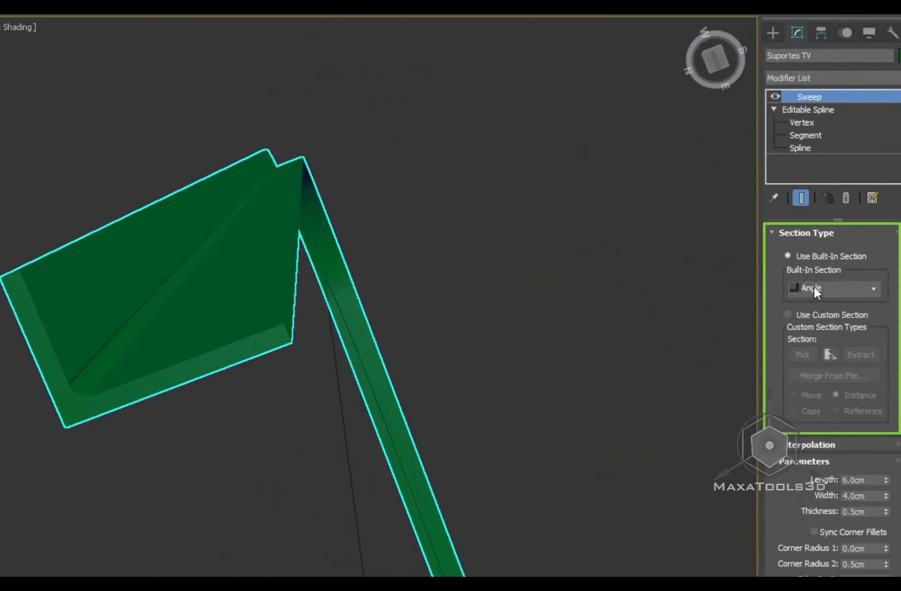
scroll(813, 286, "down", 1)
scroll(813, 286, "down", 1)
scroll(814, 286, "down", 2)
scroll(814, 286, "down", 2)
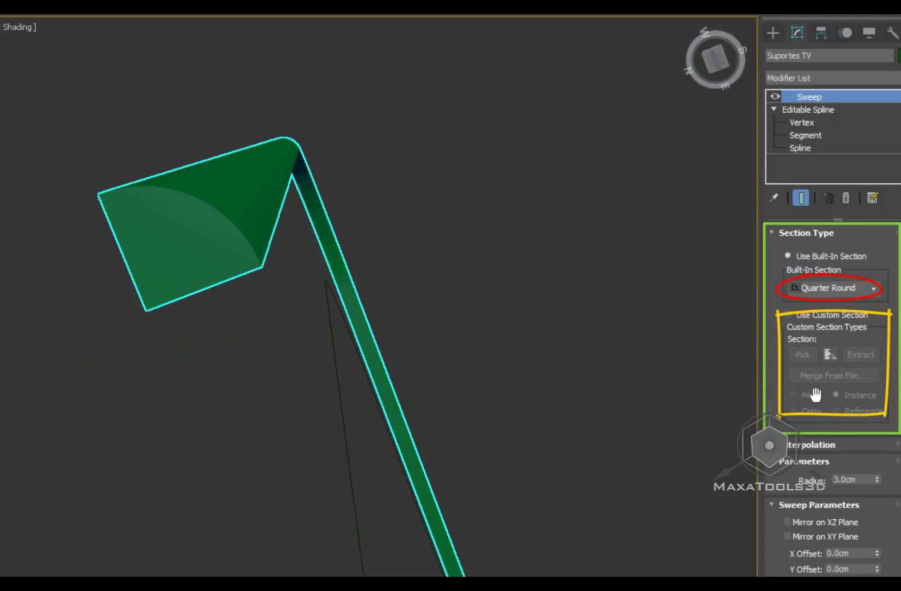
scroll(827, 290, "down", 1)
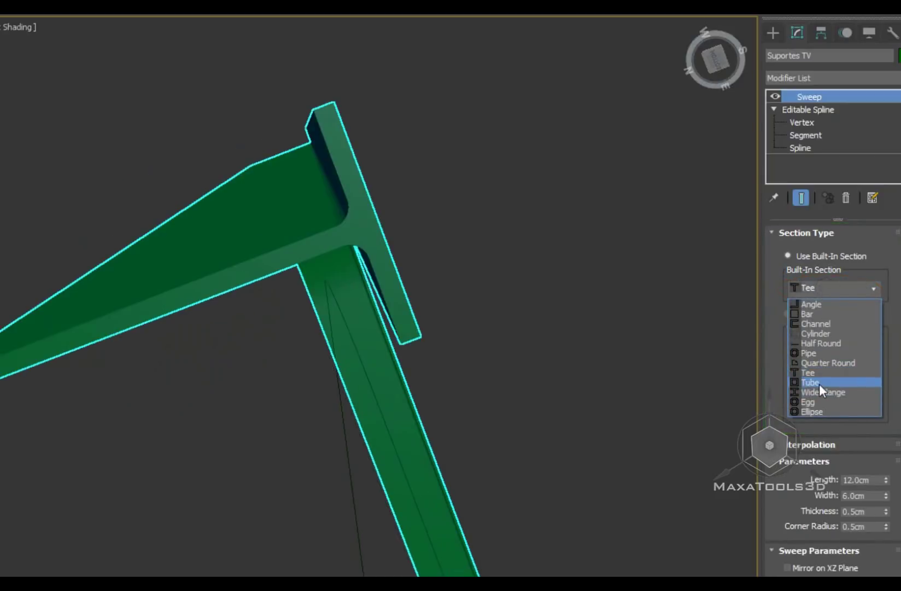
left_click(818, 381)
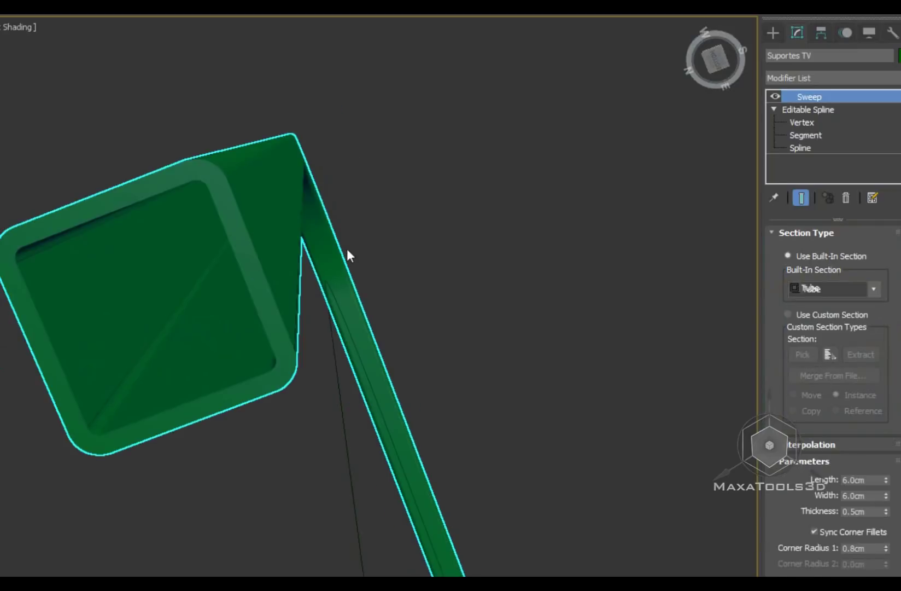
scroll(362, 257, "down", 3)
scroll(337, 257, "up", 5)
middle_click_drag(379, 244, 374, 266)
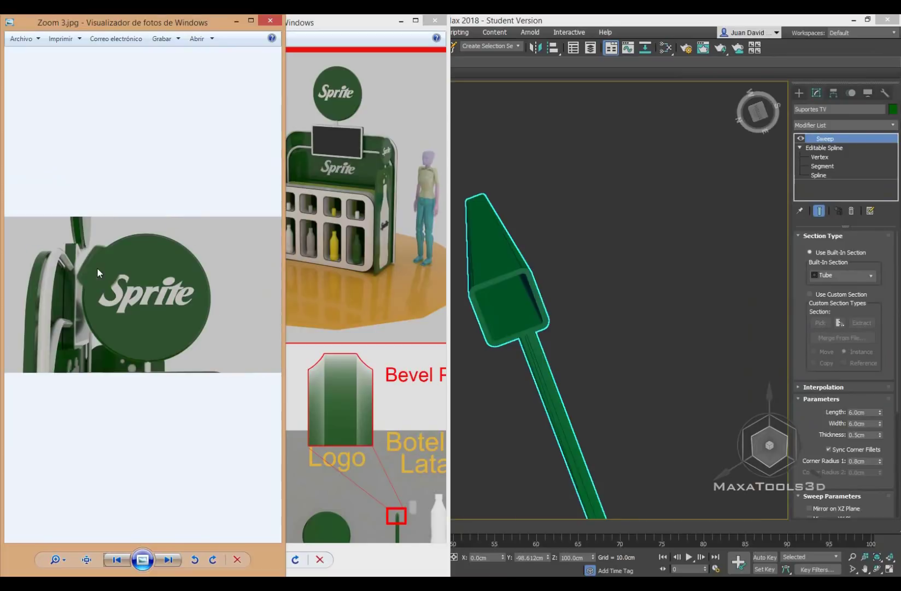
scroll(78, 270, "up", 2)
scroll(110, 252, "up", 2)
scroll(129, 196, "up", 2)
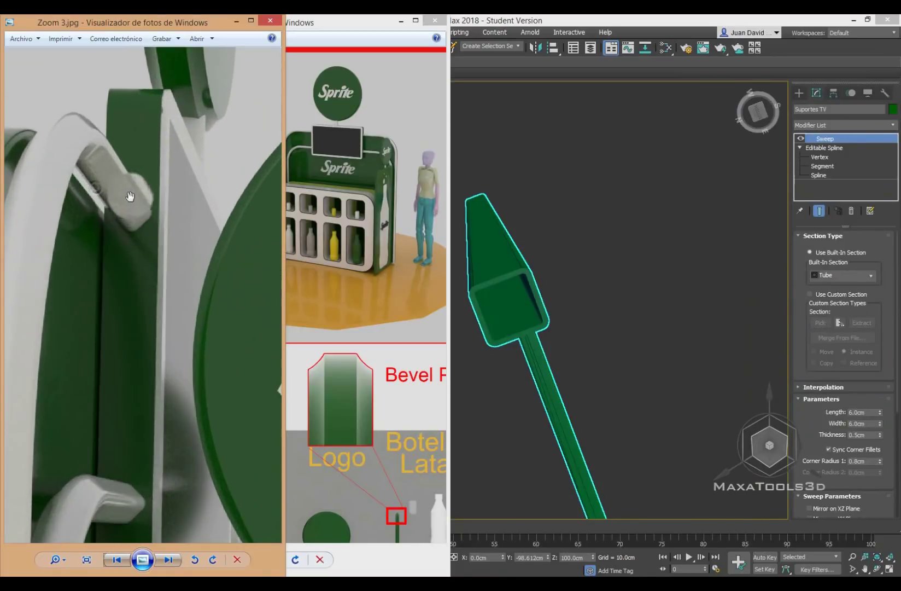
mouse_move(118, 485)
left_mouse_down()
mouse_move(131, 312)
mouse_move(123, 343)
left_mouse_up()
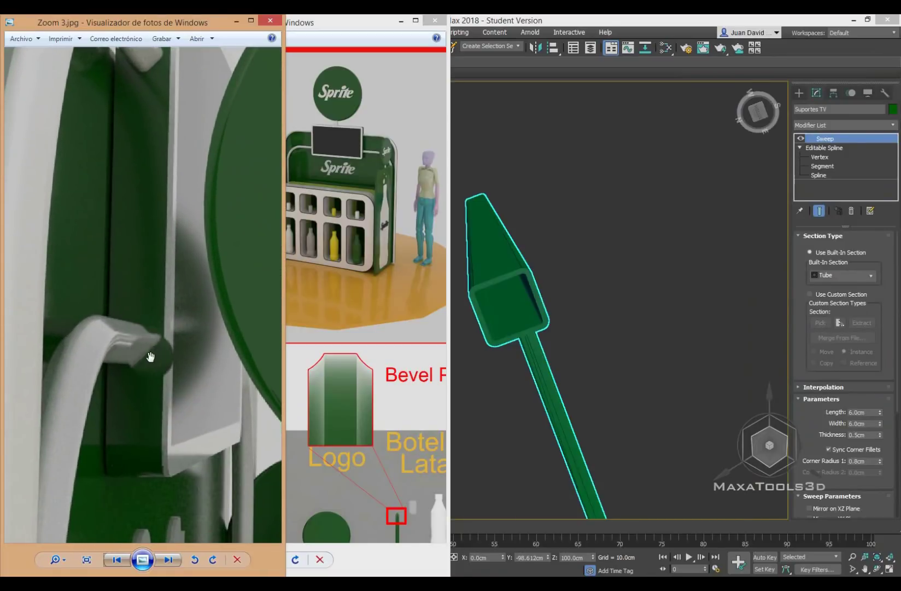
scroll(150, 356, "down", 4)
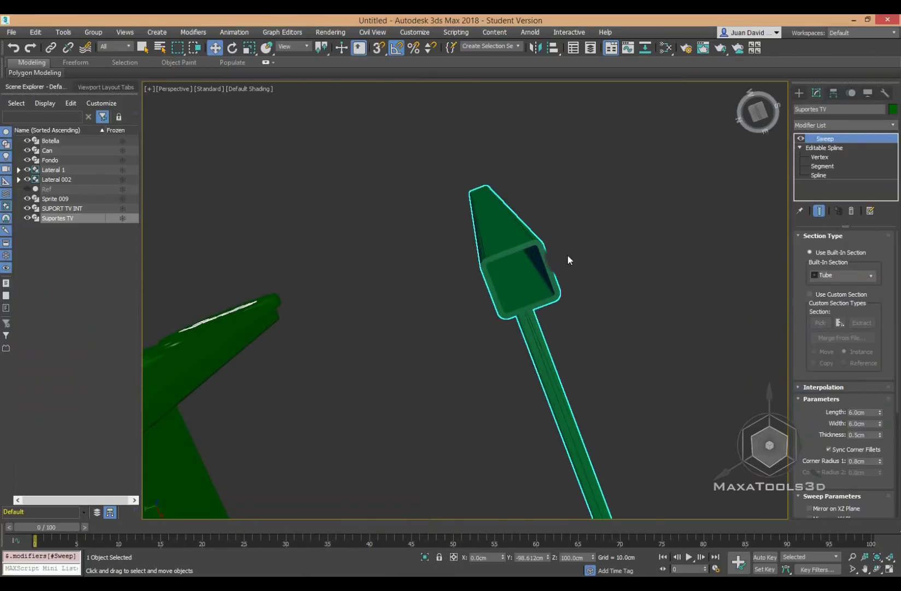
- Rotate the Suportes TV sweep profile by 45° around its path
middle_click_drag(567, 258, 587, 328, "alt")
scroll(850, 422, "down", 5)
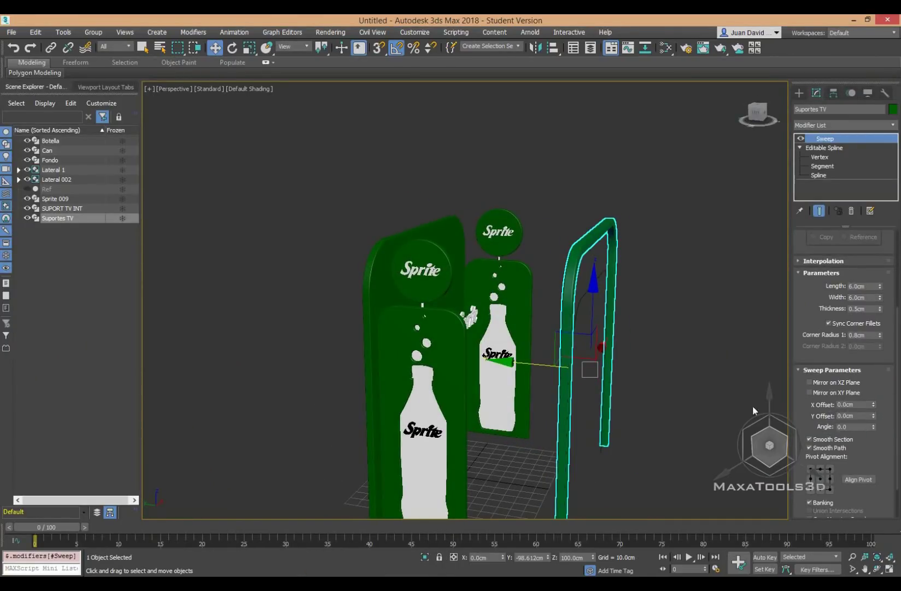
scroll(579, 276, "up", 1)
scroll(555, 345, "up", 5)
middle_click_drag(555, 345, 576, 268)
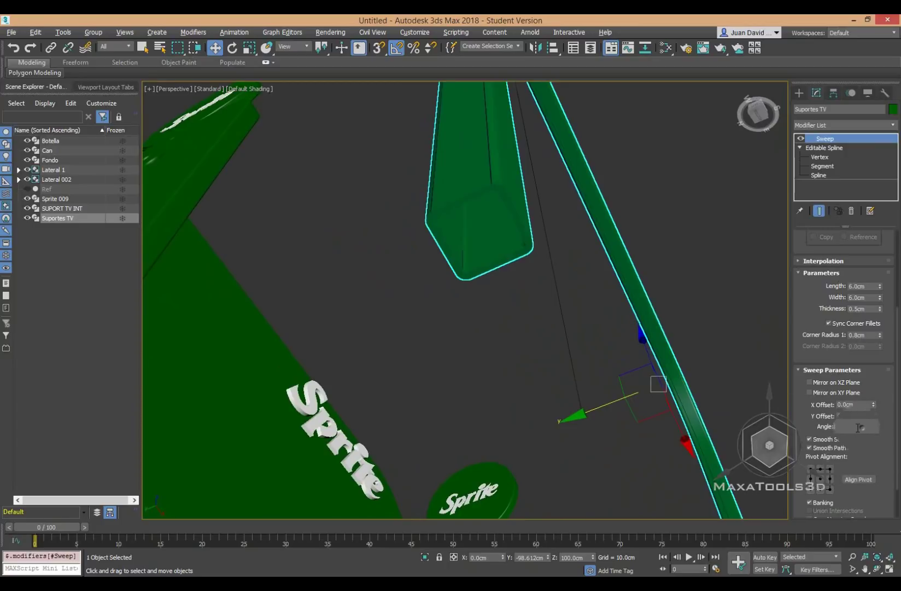
left_click_drag(873, 426, 863, 367)
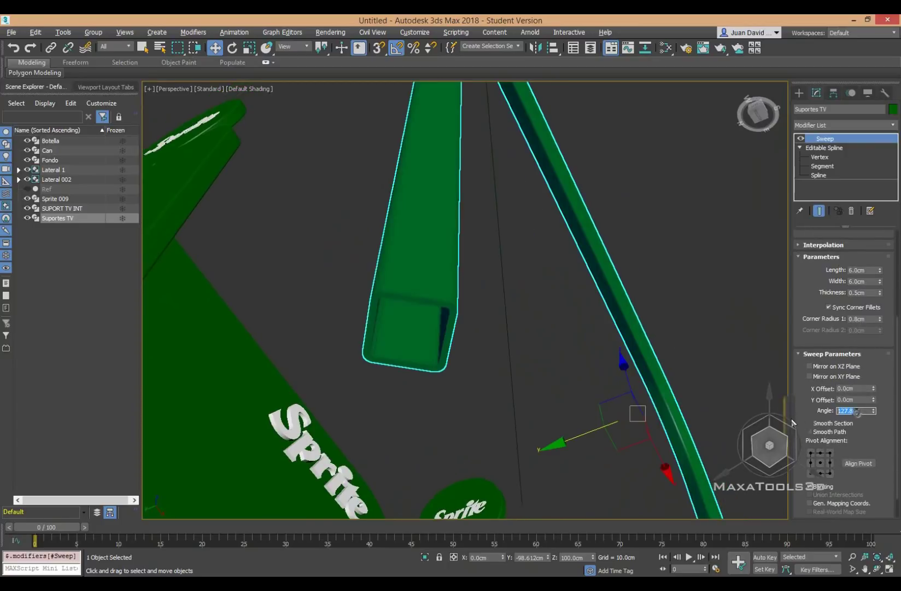
key("Return")
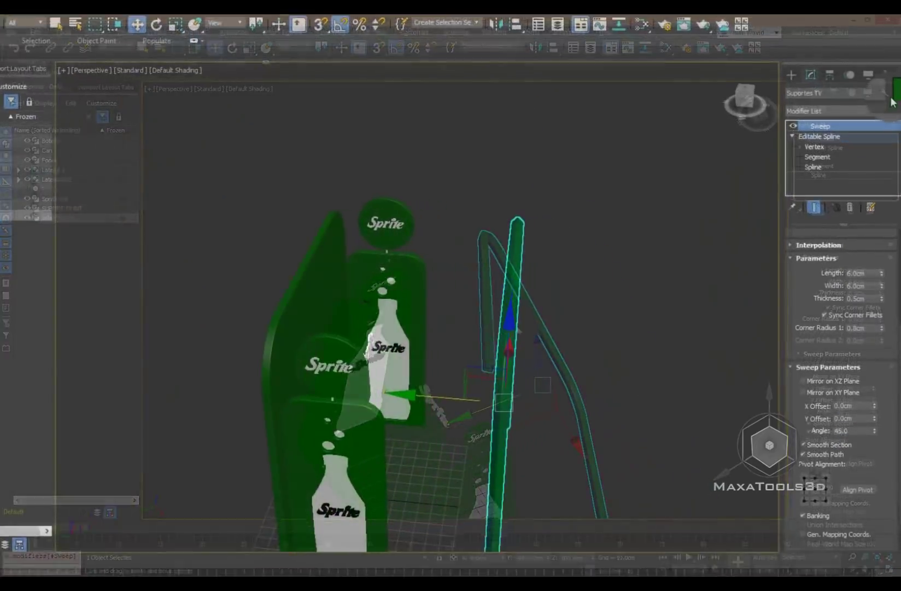
- Make the tube white, 3 cm by 3 cm, with 0.45 cm walls
left_click(897, 55)
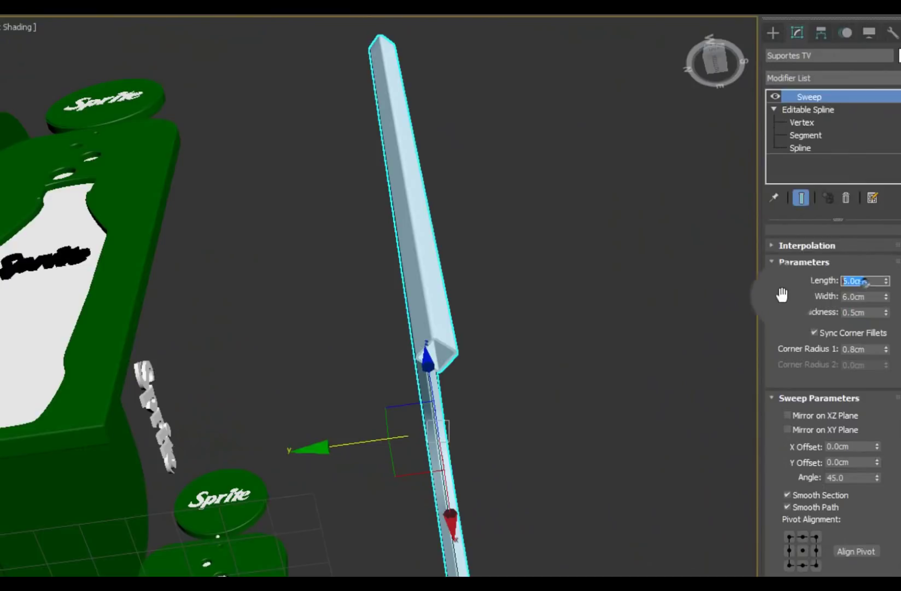
type("5")
key("Return")
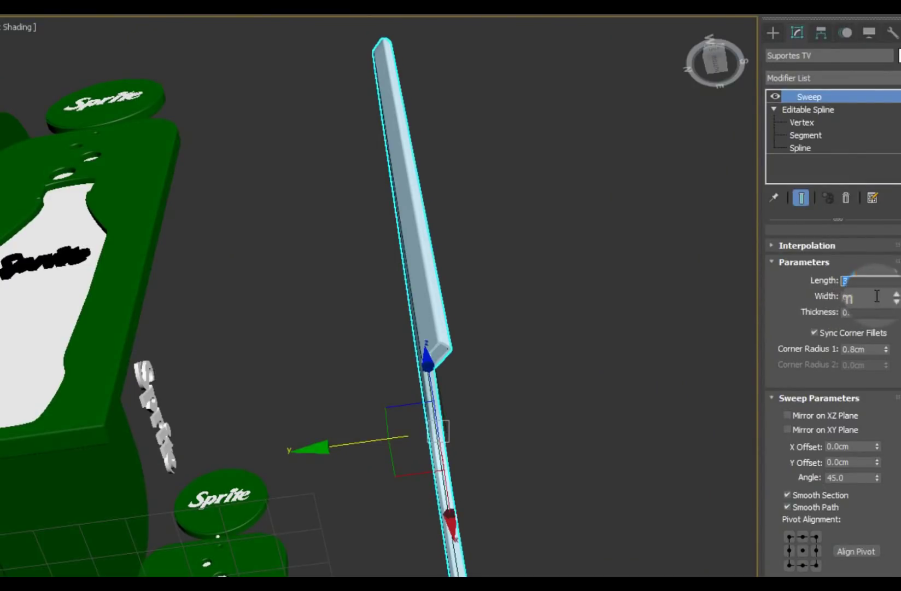
key("Tab")
scroll(475, 335, "up", 3)
scroll(383, 283, "up", 3)
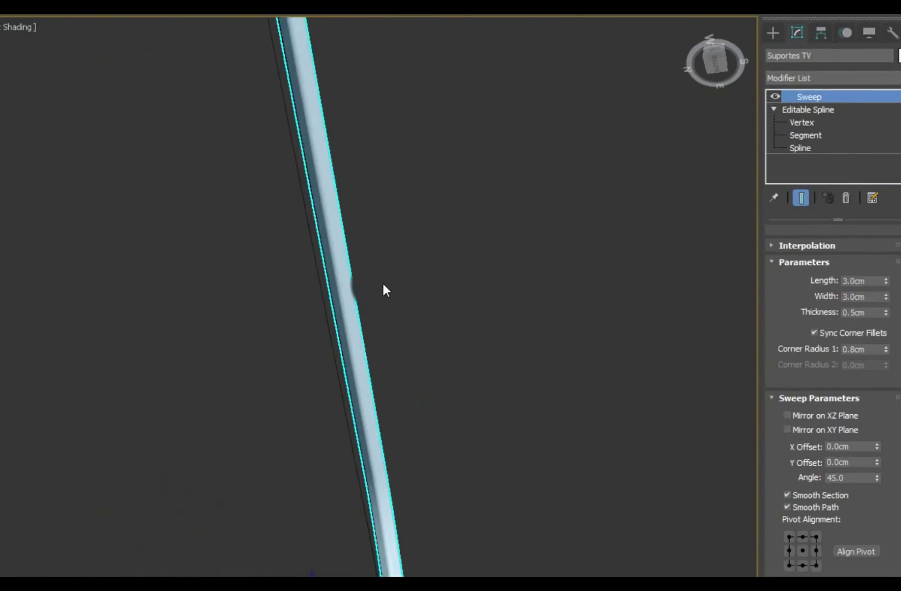
scroll(383, 283, "down", 3)
scroll(326, 282, "down", 2)
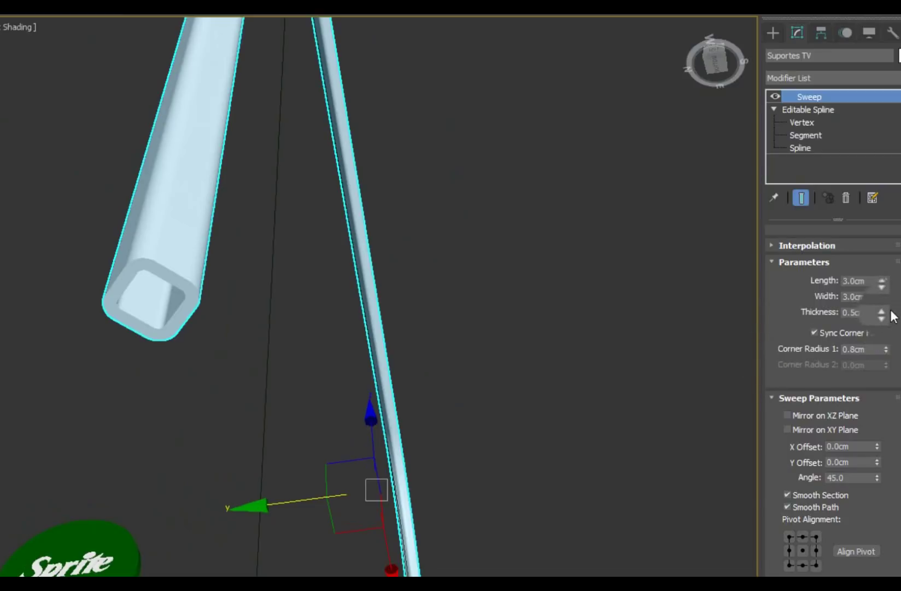
left_click_drag(881, 316, 855, 320)
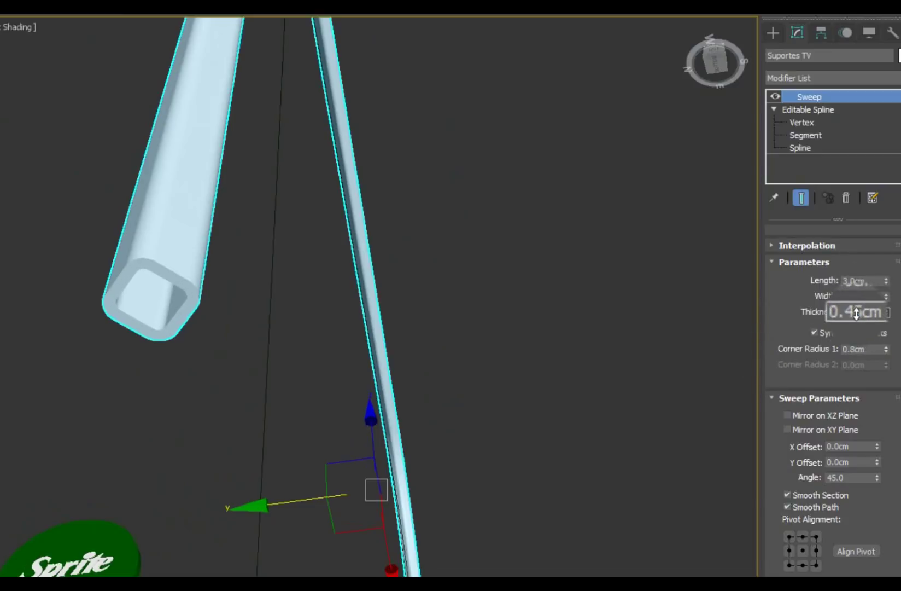
scroll(362, 321, "down", 3)
scroll(353, 344, "down", 3)
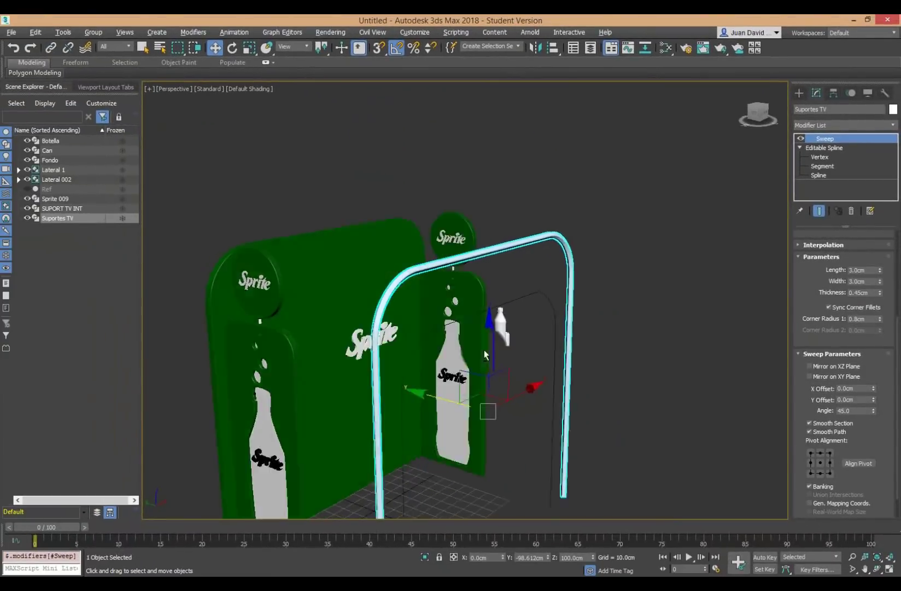
mouse_move(339, 490)
middle_mouse_down("alt")
mouse_move(562, 294)
mouse_move(658, 287)
middle_mouse_up("alt")
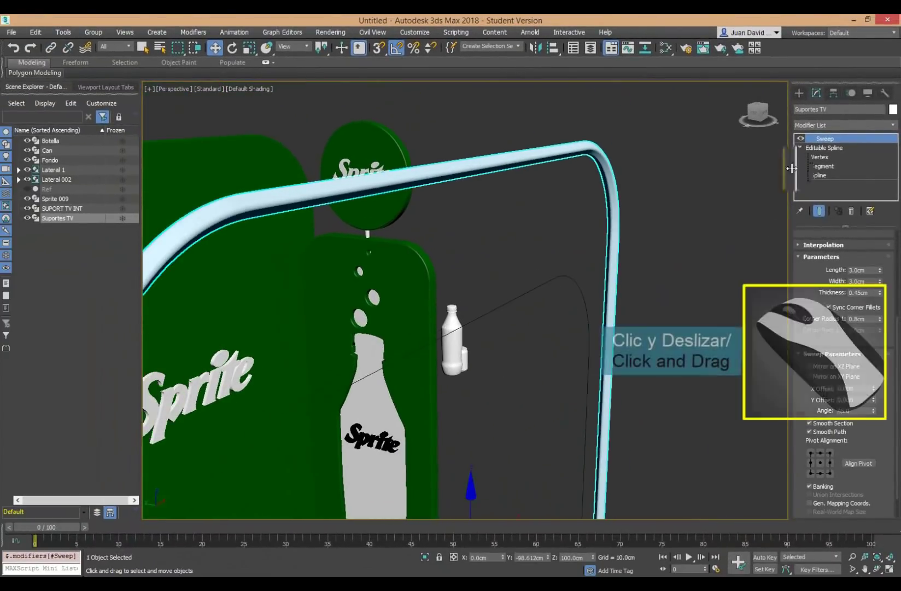
- Give the inner support tube SUPORT TV INT a white object colour
left_click(574, 308)
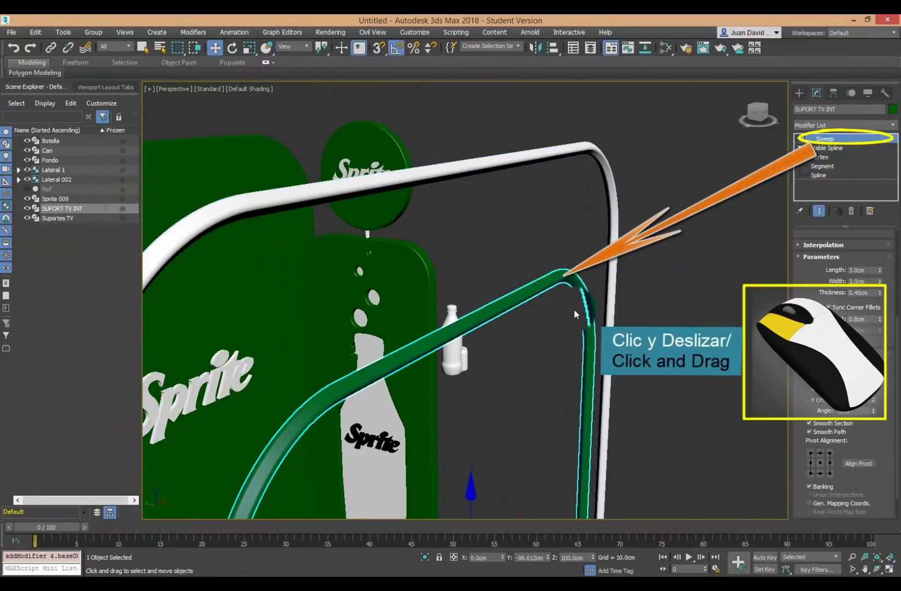
middle_click_drag(574, 308, 596, 276, "alt")
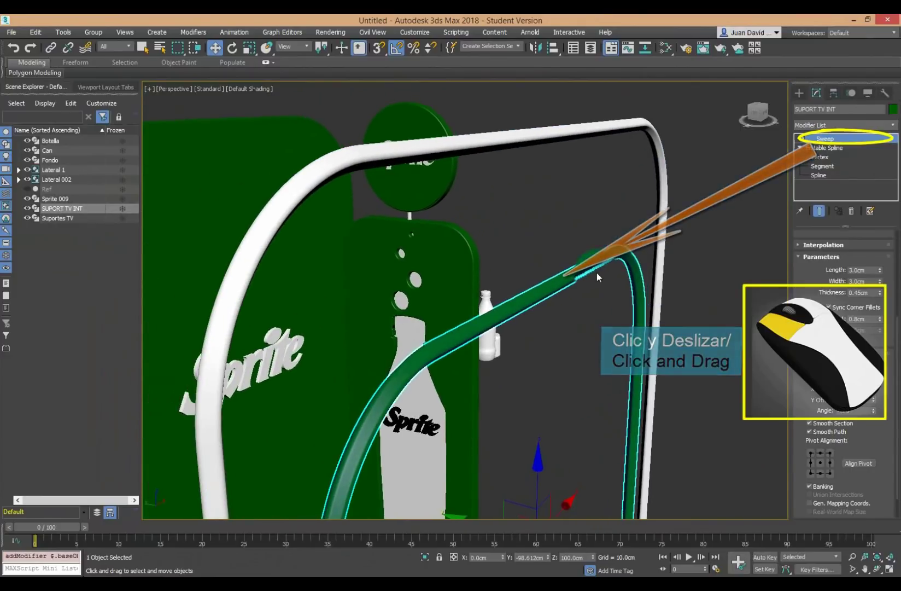
left_click(892, 109)
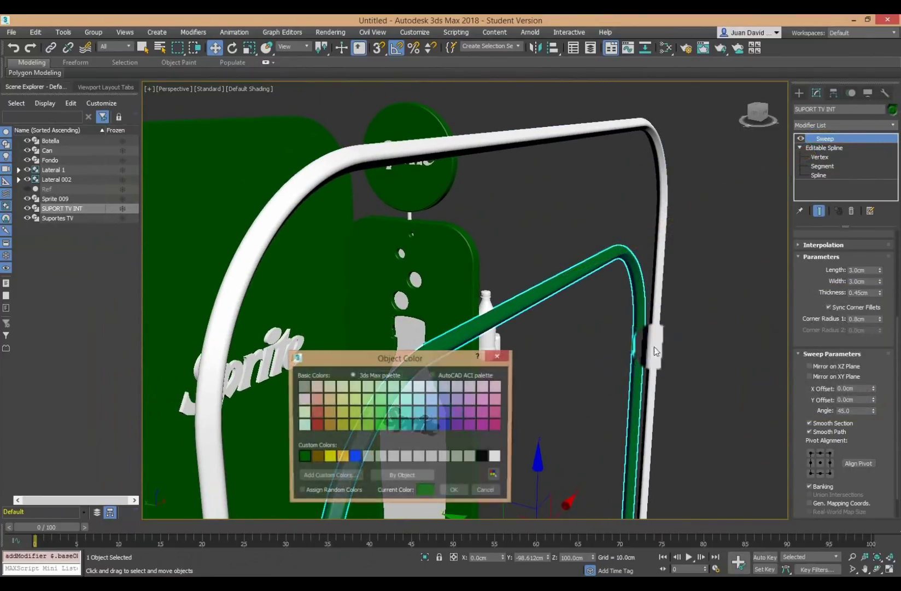
left_click(464, 494)
scroll(547, 274, "down", 4)
- In Top view, move both TV support tubes slightly along Y
left_click(598, 219, "ctrl")
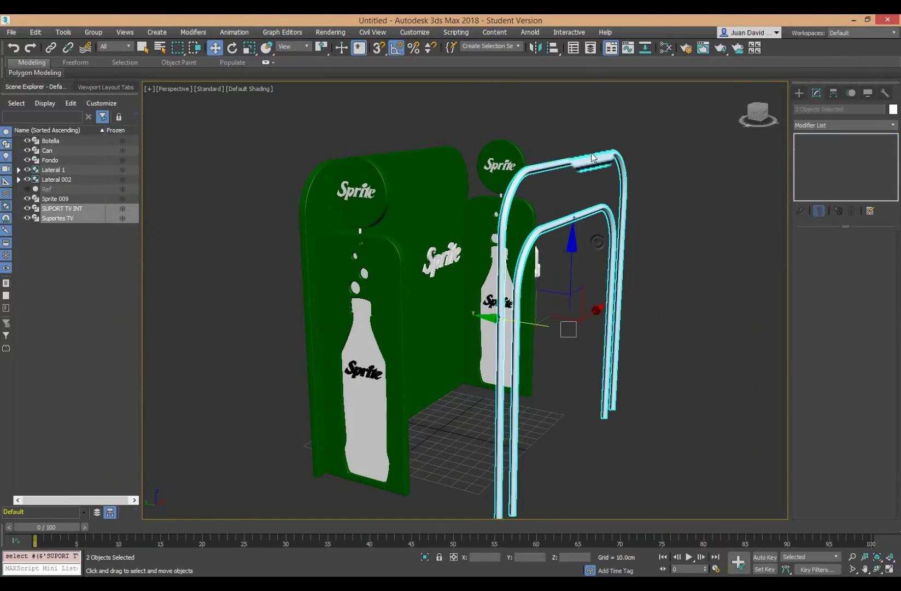
key("t")
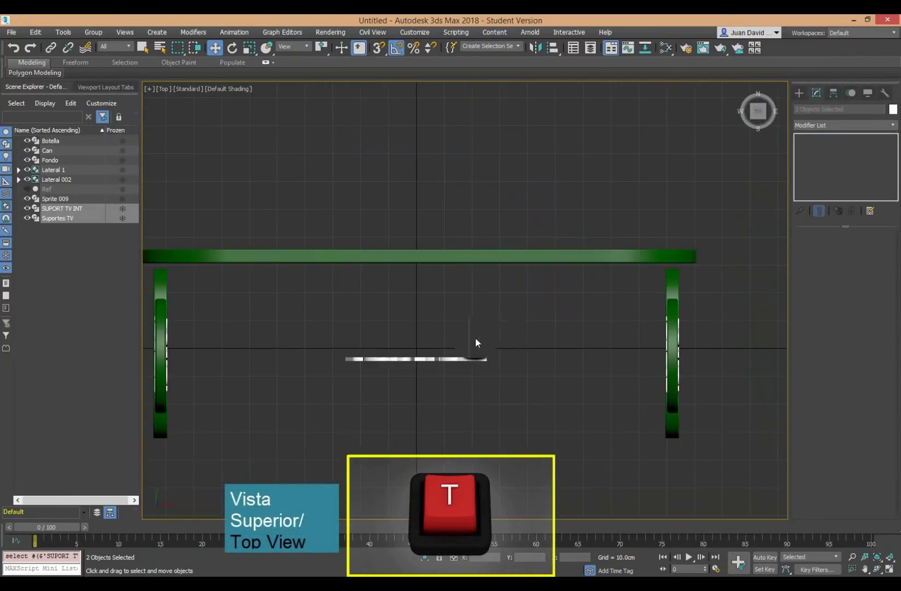
scroll(475, 343, "down", 5)
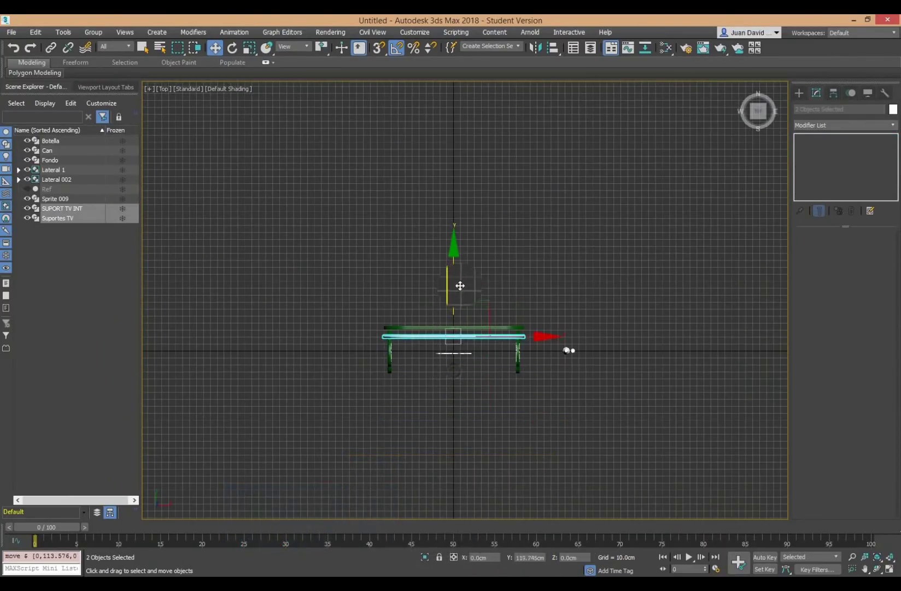
scroll(453, 309, "up", 4)
scroll(454, 317, "up", 3)
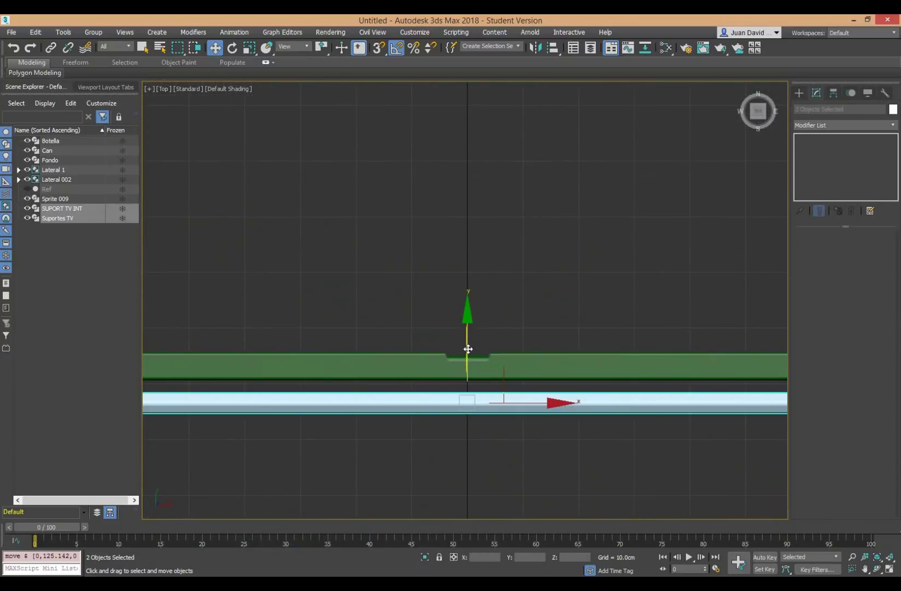
left_click_drag(467, 350, 469, 337)
scroll(469, 337, "down", 3)
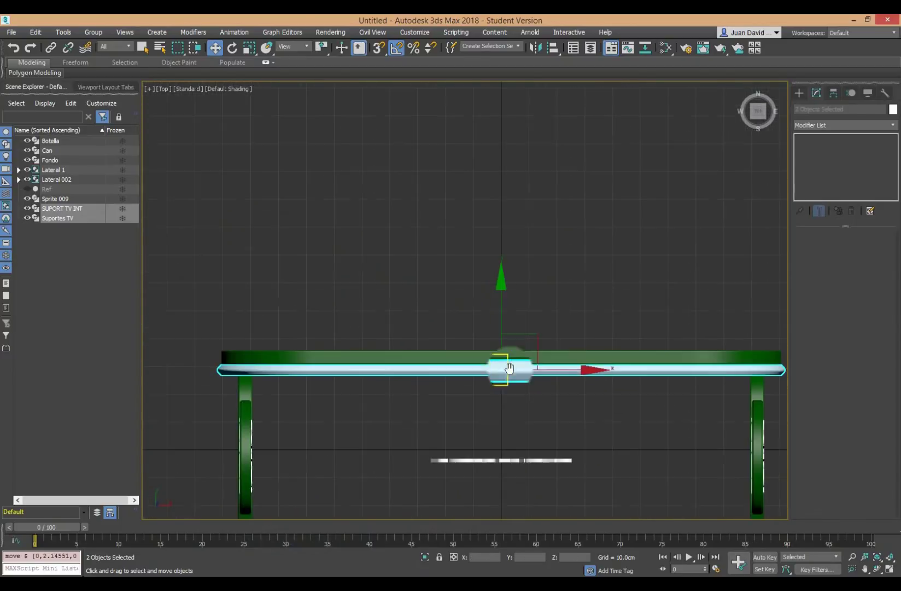
scroll(481, 364, "down", 2)
- Switch to Front view and deselect the support tubes
key("f")
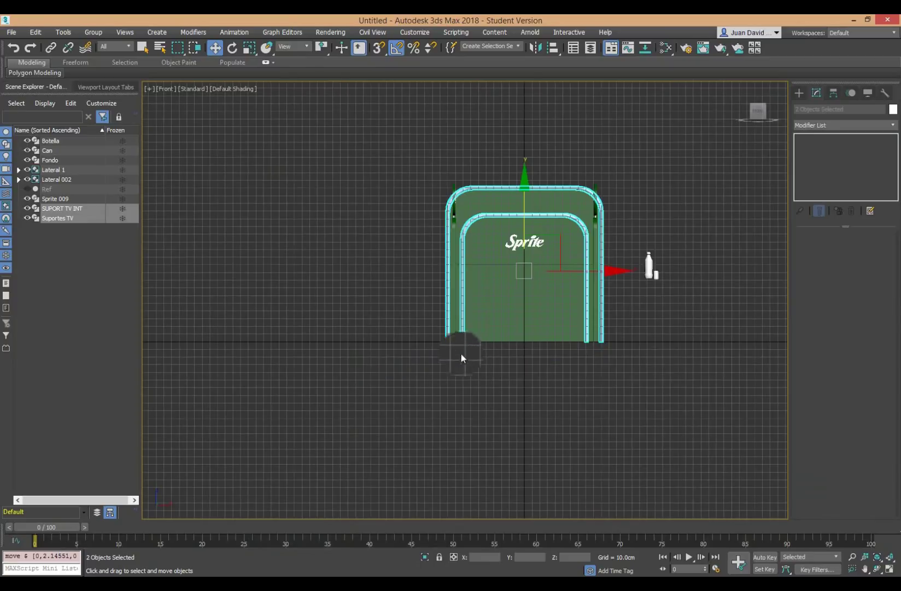
scroll(462, 359, "up", 1)
left_click(511, 187)
scroll(511, 187, "up", 5)
scroll(541, 221, "down", 2)
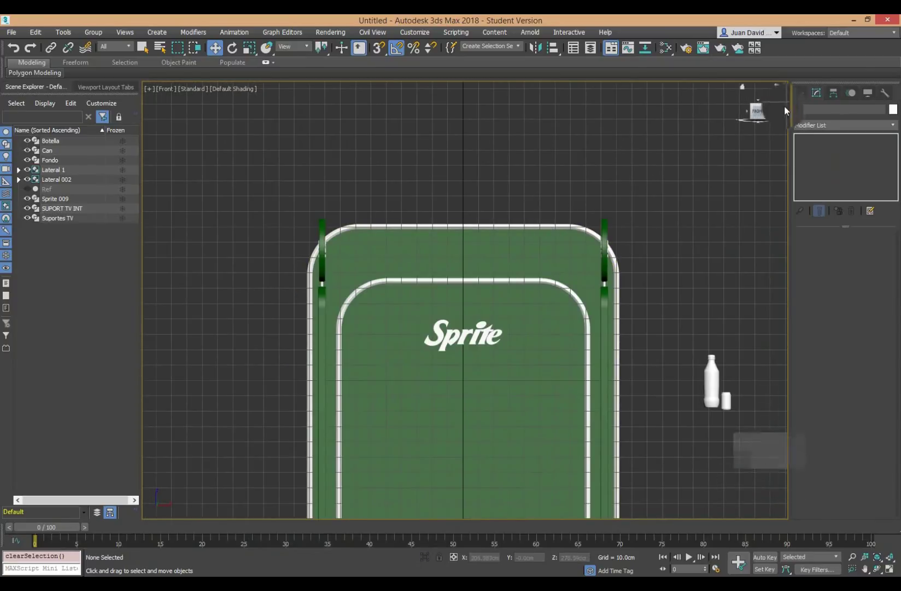
left_click(799, 92)
- Draw a rectangle over the green board's top with a 2.8 corner radius
left_click(852, 168)
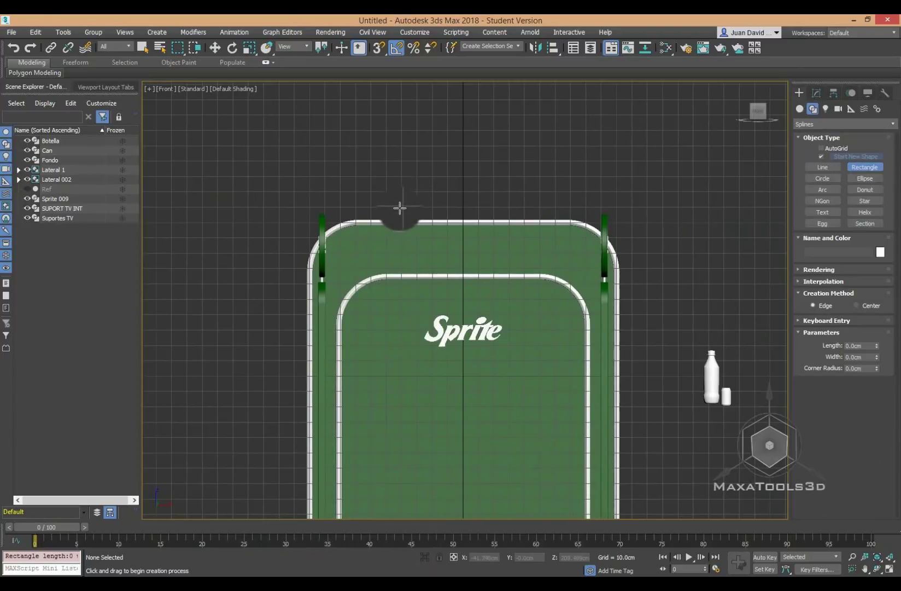
left_click_drag(400, 208, 425, 270)
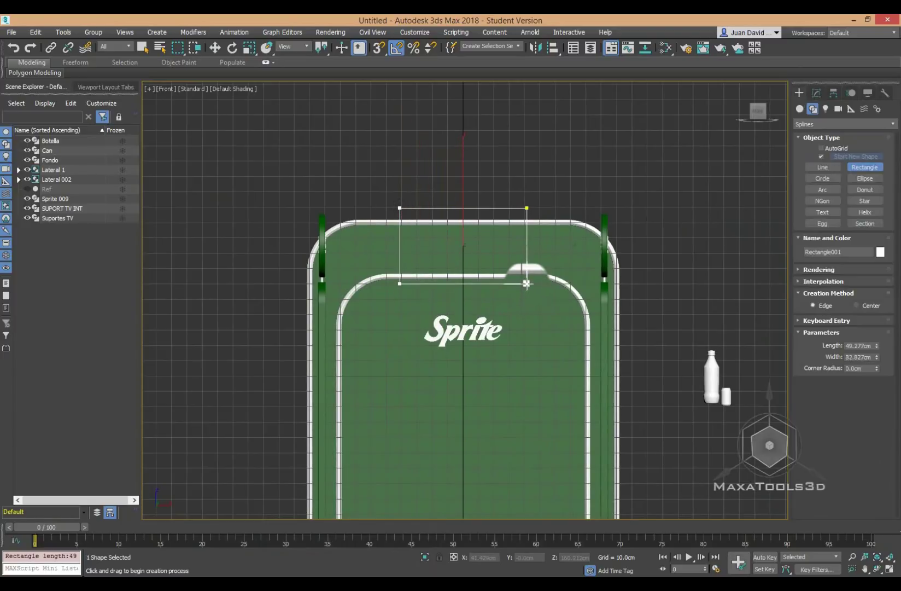
key("w")
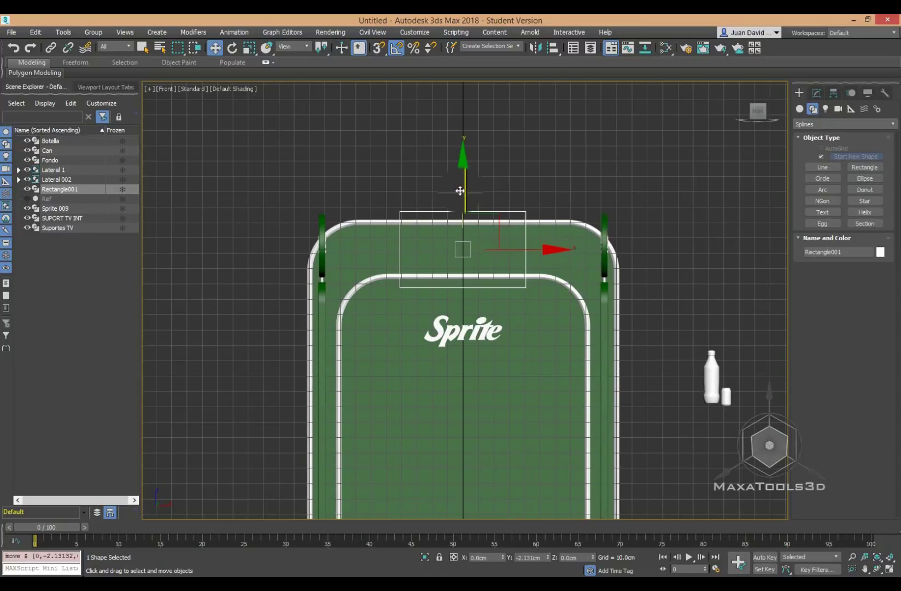
scroll(620, 207, "up", 3)
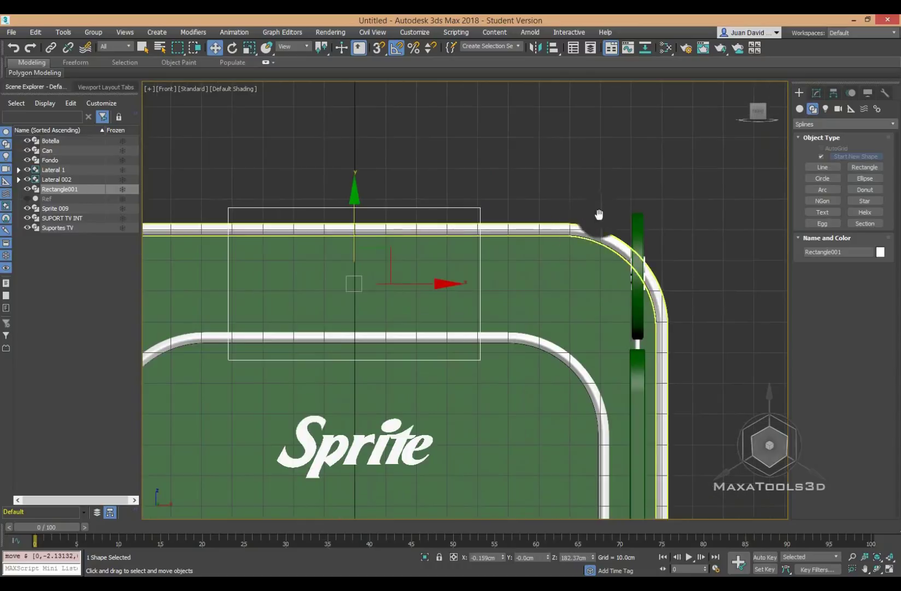
middle_click_drag(547, 212, 613, 191)
left_click(815, 94)
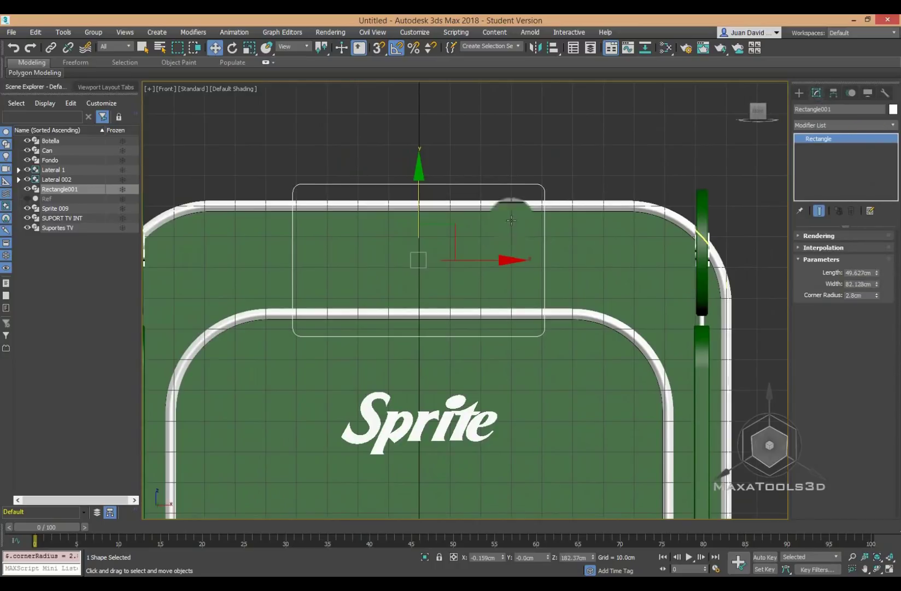
key("p")
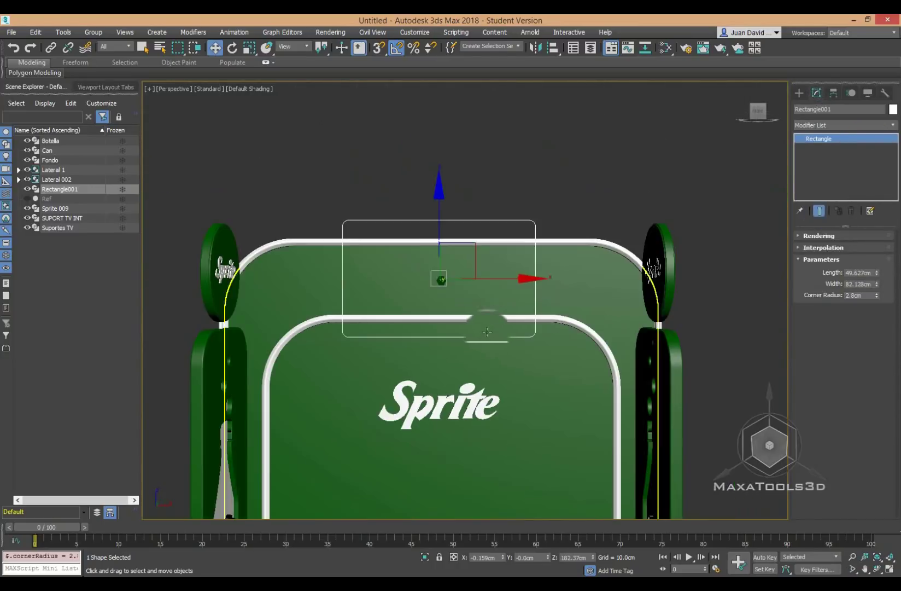
mouse_move(594, 225)
middle_mouse_down("alt")
mouse_move(268, 283)
mouse_move(492, 263)
middle_mouse_up("alt")
scroll(384, 273, "up", 3)
- Extrude the rectangle 4 cm deep
left_click(849, 125)
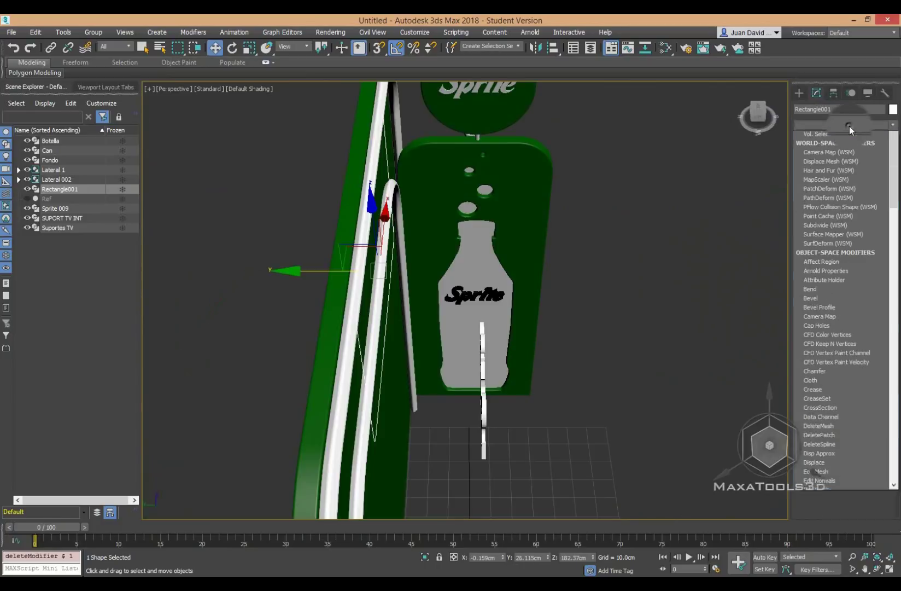
scroll(833, 164, "down", 3)
left_click(826, 181)
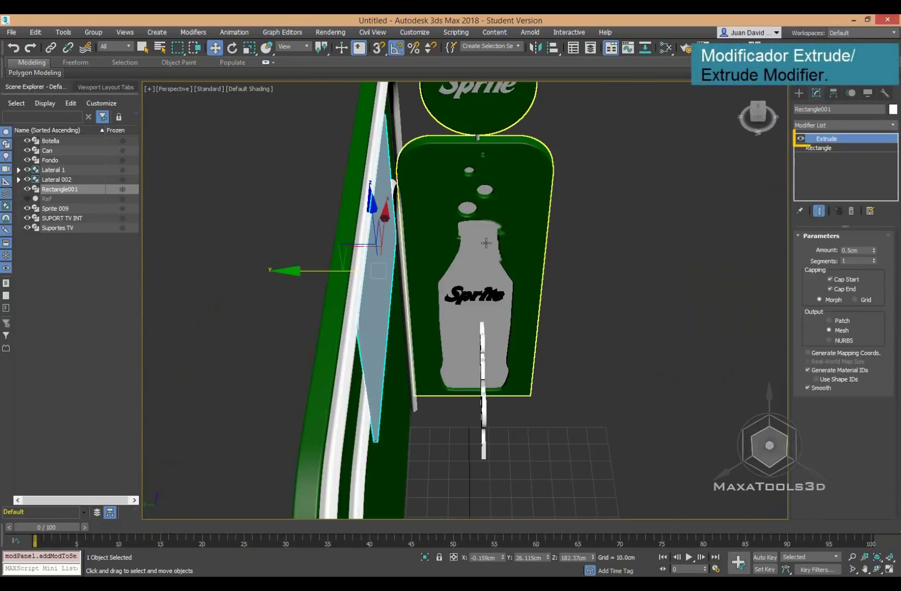
type("4")
key("Return")
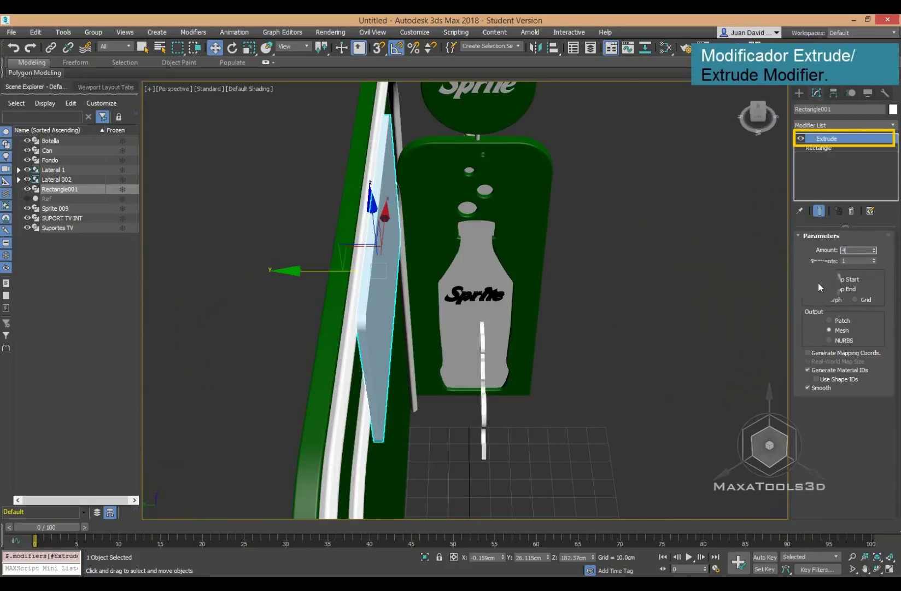
- Shift-copy the panel as an independent copy and set its extrusion to 1 cm
middle_click_drag(532, 250, 373, 273, "alt")
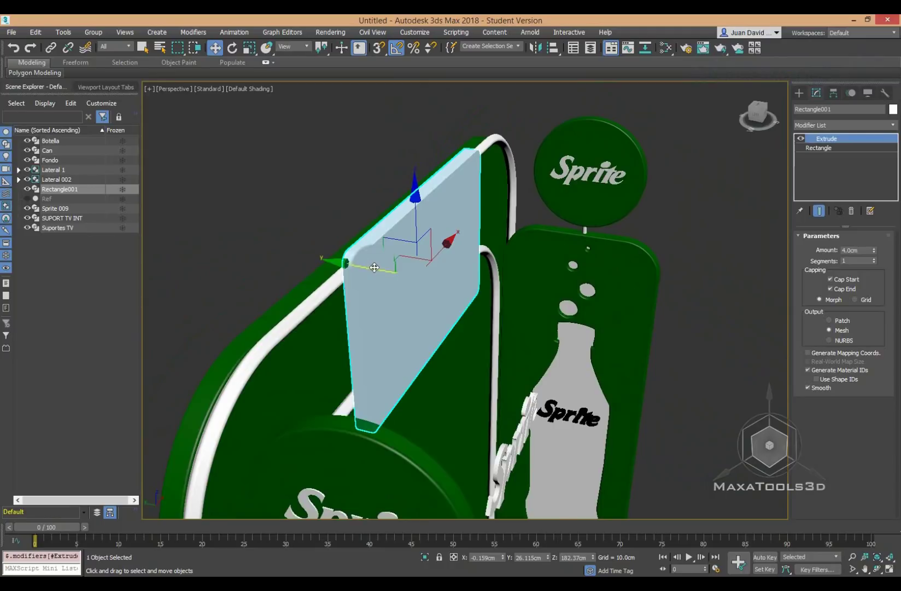
left_click_drag(374, 267, 387, 280, "shift")
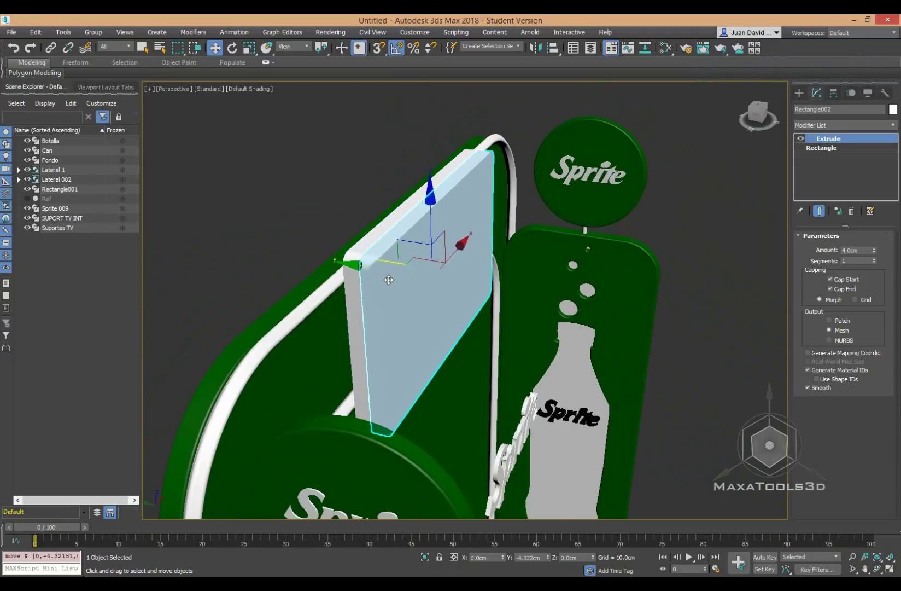
left_click_drag(388, 279, 389, 280, "shift")
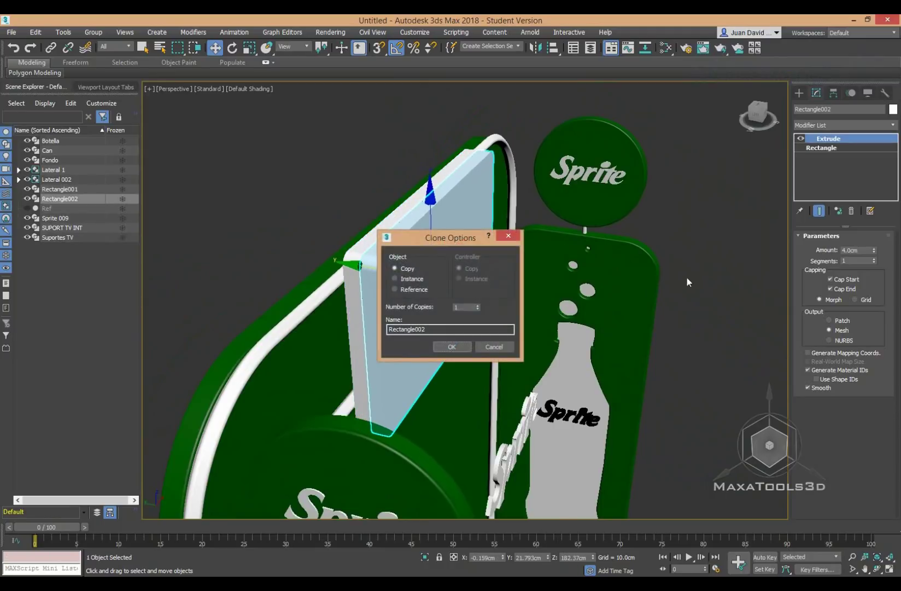
left_click(451, 347)
type("1")
key("Return")
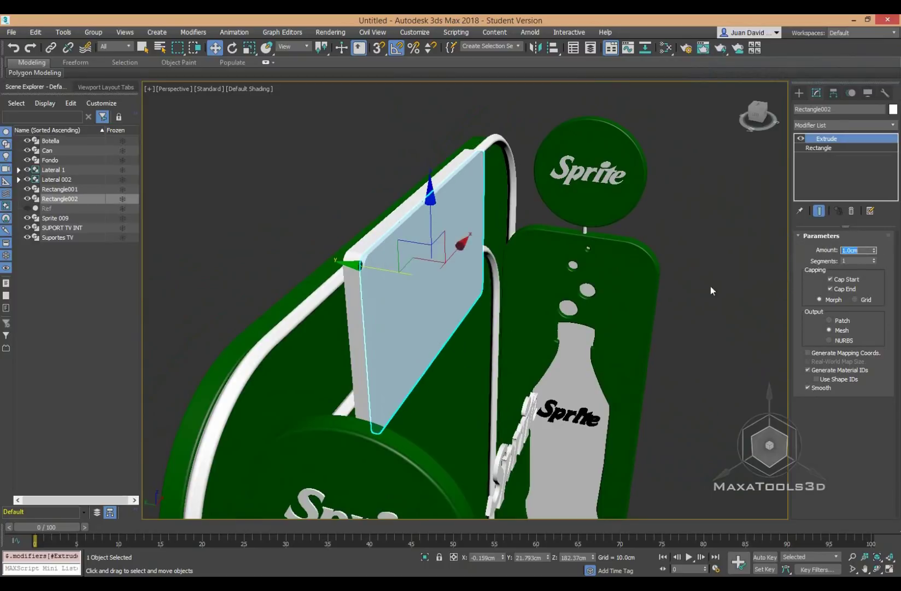
scroll(435, 277, "up", 3)
scroll(391, 265, "up", 2)
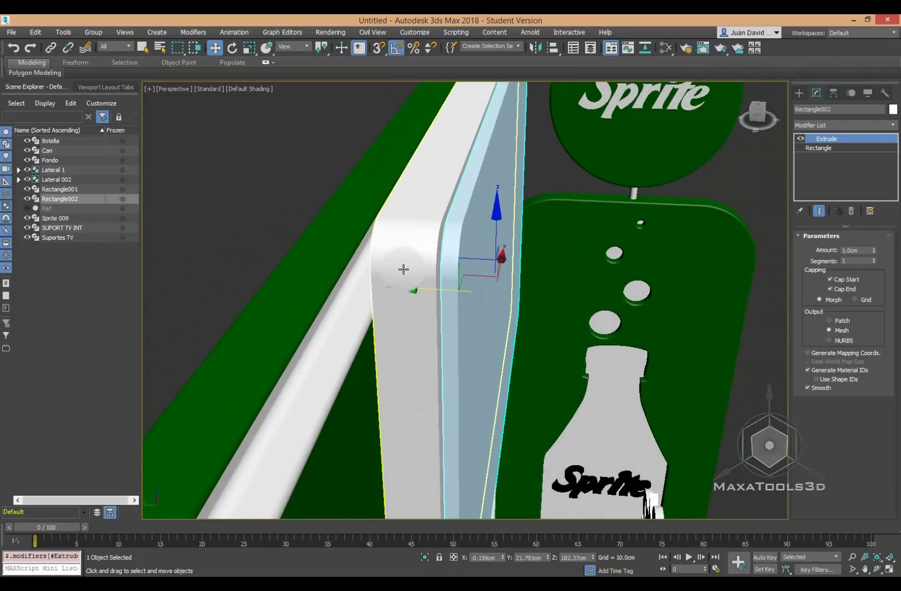
- In Top view, nudge the 1 cm copy slightly along Y
key("t")
scroll(443, 350, "up", 4)
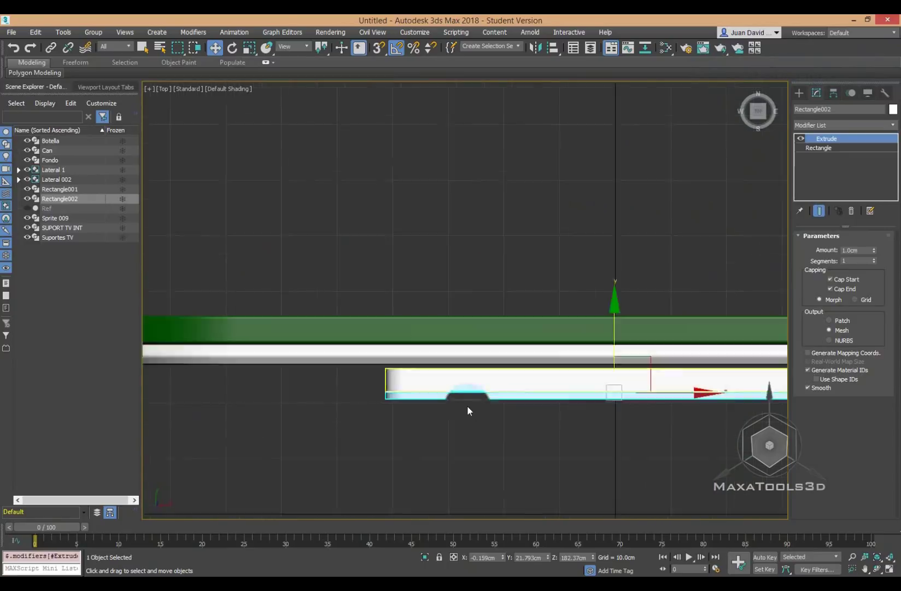
scroll(469, 409, "up", 3)
scroll(547, 390, "down", 2)
left_click_drag(653, 311, 652, 307)
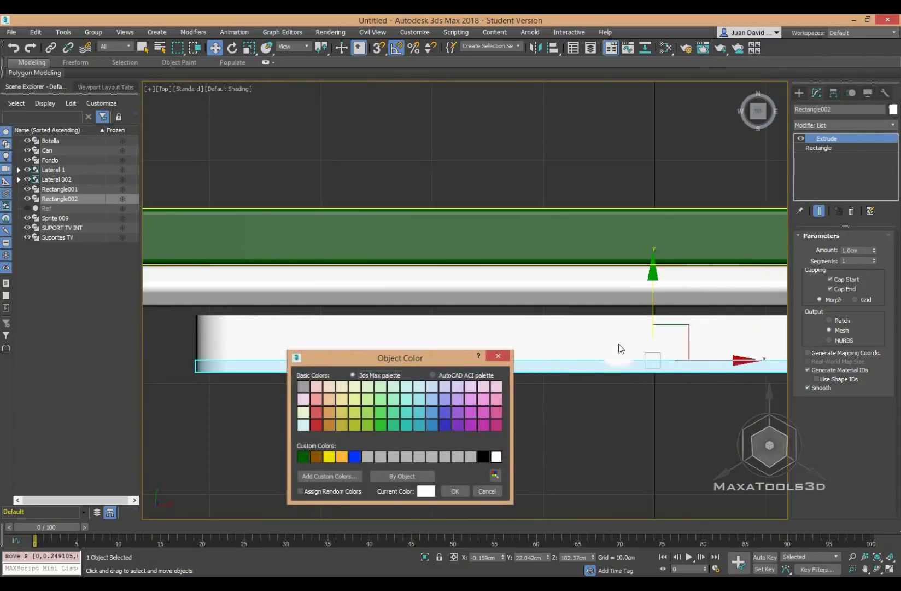
left_click(478, 490)
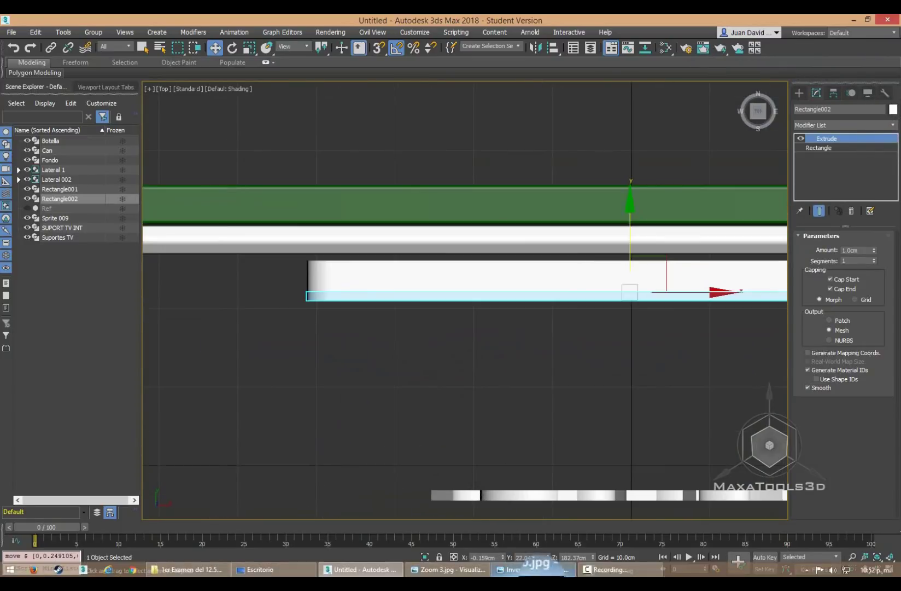
left_click(525, 569)
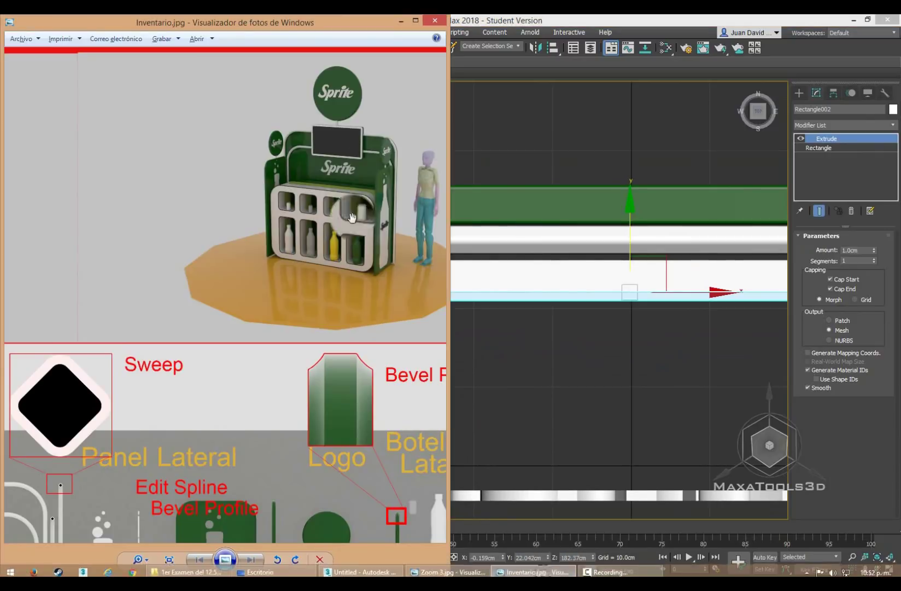
scroll(403, 95, "up", 2)
scroll(402, 95, "up", 4)
scroll(361, 97, "up", 2)
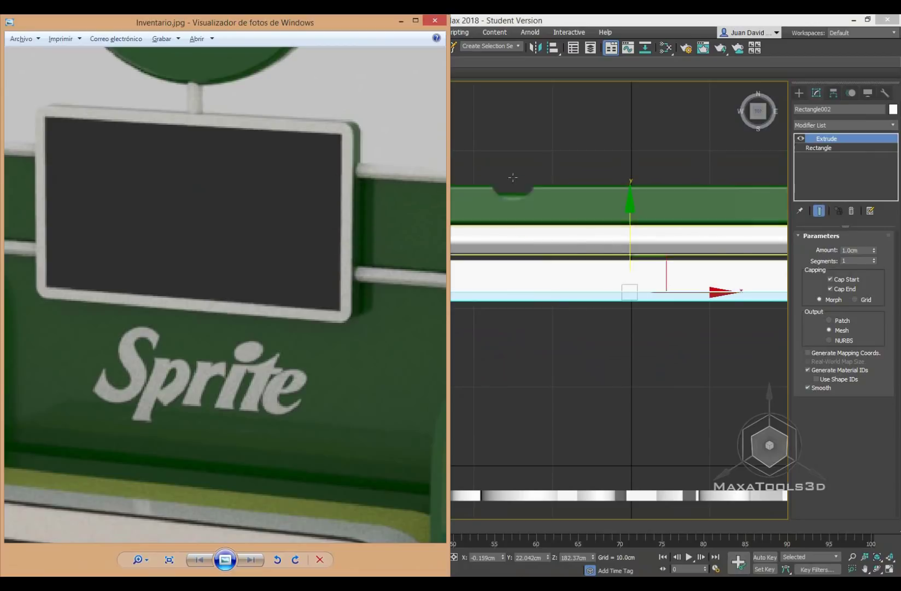
left_click(402, 21)
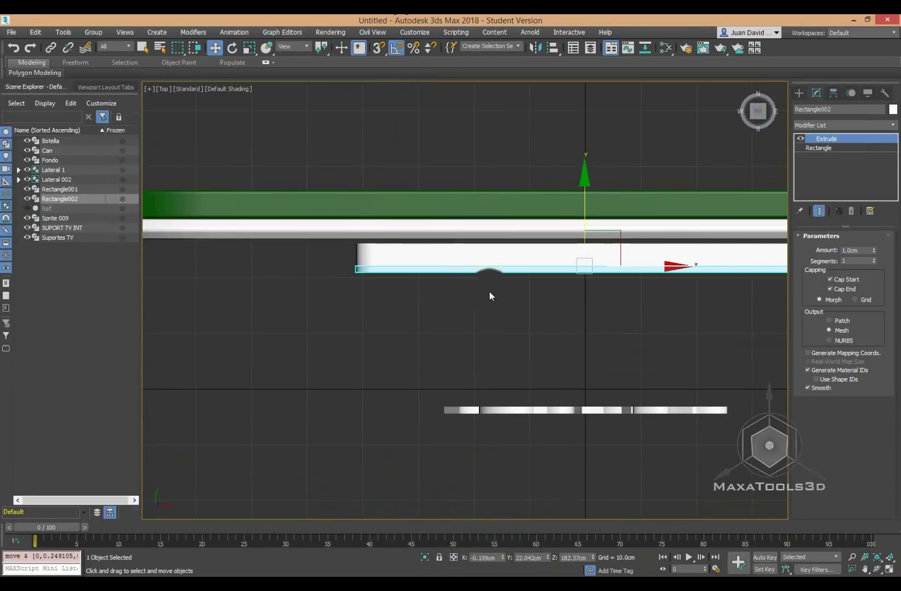
- Select the 4 cm Rectangle001 panel and set its object colour to green
key("p")
scroll(496, 294, "down", 3)
middle_click_drag(512, 296, 518, 260, "alt")
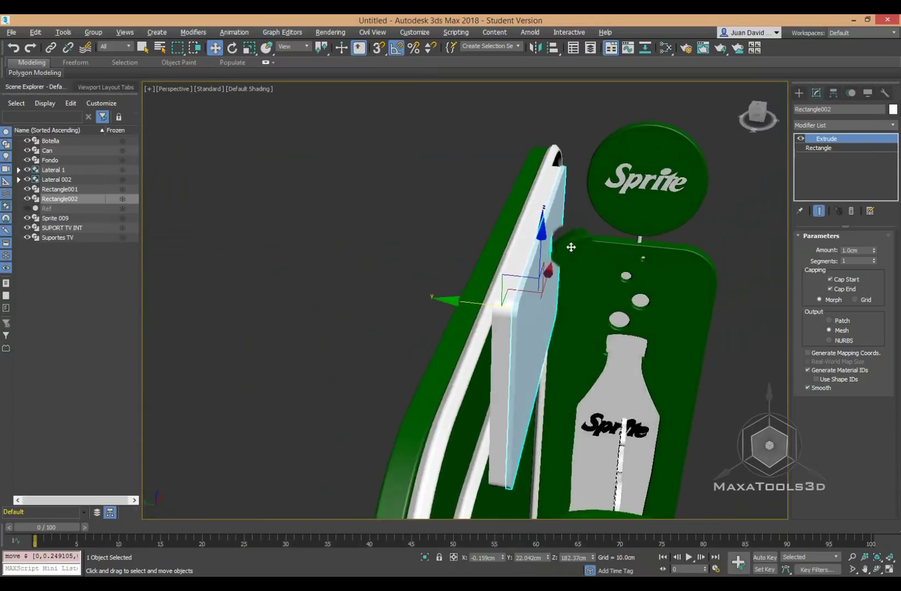
scroll(518, 259, "up", 4)
left_click(487, 243)
mouse_move(827, 138)
left_mouse_down()
mouse_move(835, 136)
mouse_move(734, 228)
left_mouse_up()
key("ctrl+z")
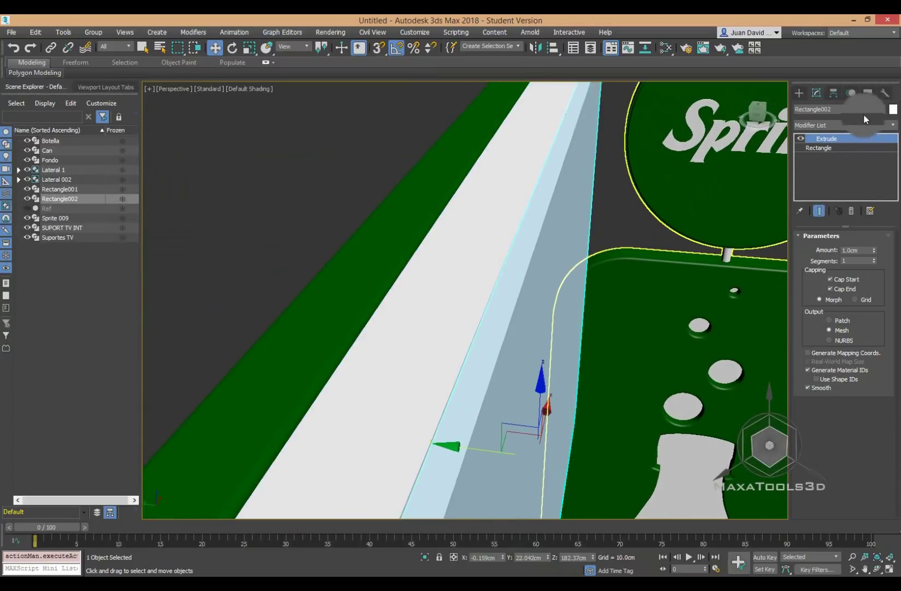
left_click(525, 172)
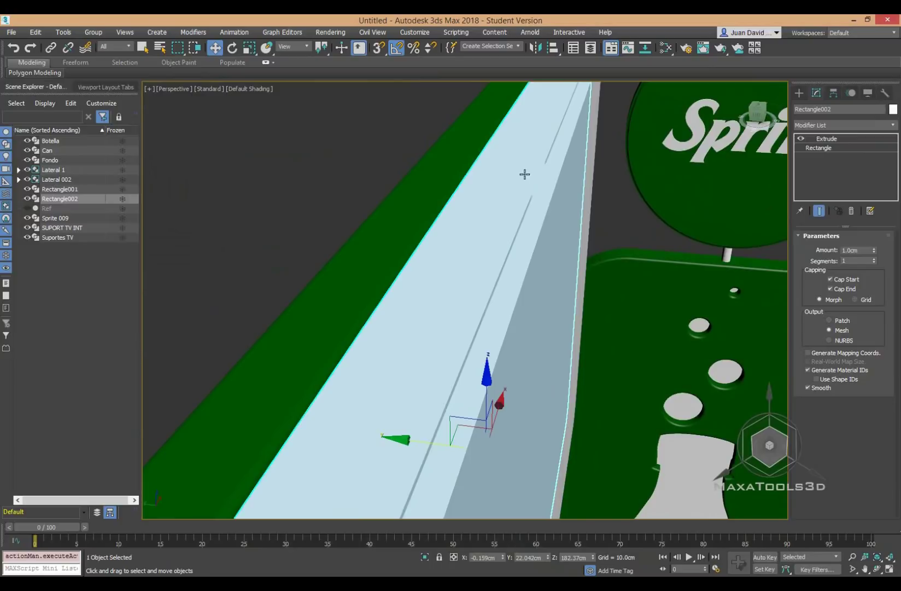
left_click(891, 112)
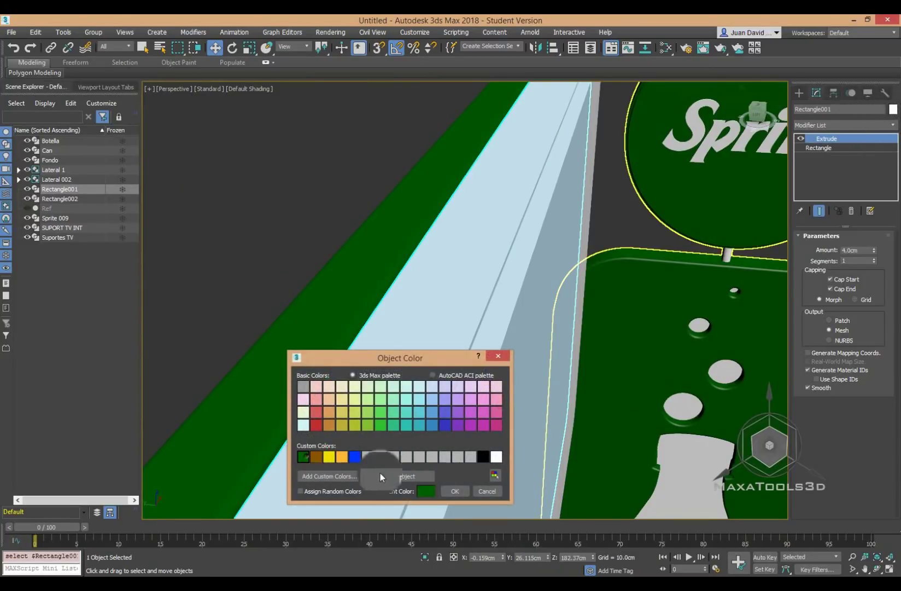
left_click(457, 493)
key("z")
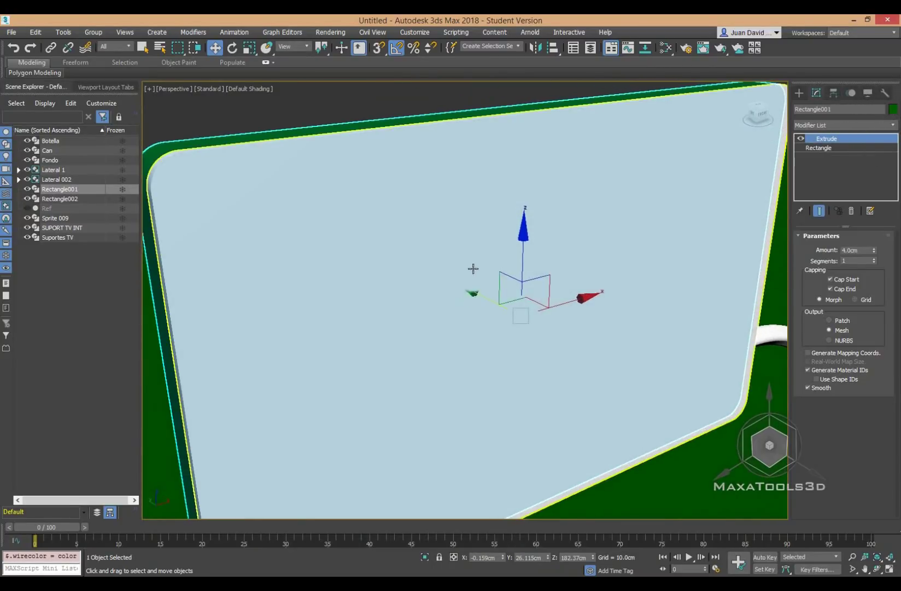
- Zoom and orbit the Perspective view to inspect Rectangle001 from several angles
scroll(399, 235, "up", 5)
scroll(377, 222, "down", 5)
scroll(356, 213, "up", 2)
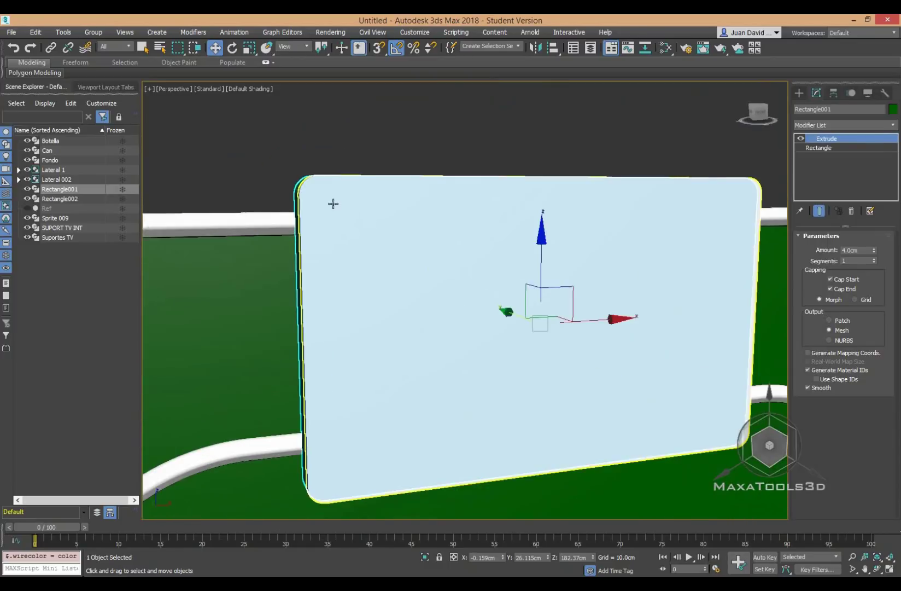
scroll(383, 240, "up", 4)
scroll(442, 284, "up", 2)
scroll(432, 290, "down", 4)
mouse_move(427, 296)
middle_mouse_down("alt")
mouse_move(419, 306)
mouse_move(400, 288)
middle_mouse_up("alt")
scroll(411, 302, "up", 3)
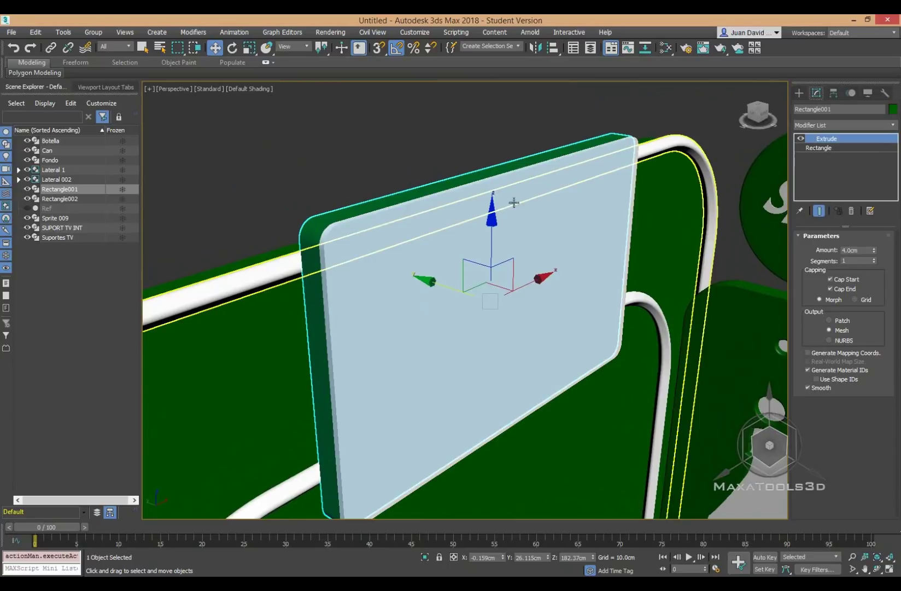
mouse_move(590, 252)
middle_mouse_down("alt")
mouse_move(537, 350)
mouse_move(441, 318)
mouse_move(428, 216)
middle_mouse_up("alt")
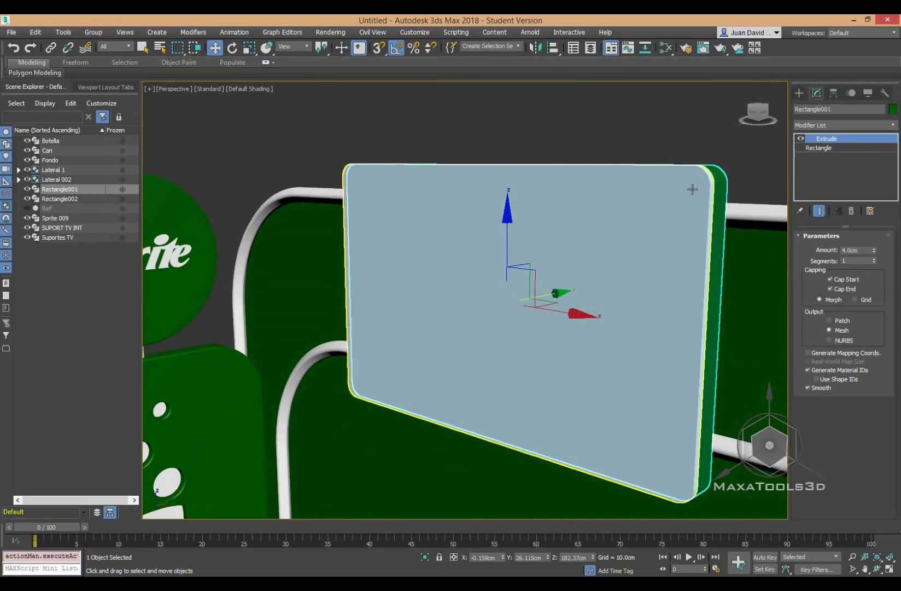
mouse_move(639, 359)
middle_mouse_down("alt")
mouse_move(595, 364)
mouse_move(678, 372)
mouse_move(562, 352)
mouse_move(612, 356)
mouse_move(558, 283)
middle_mouse_up("alt")
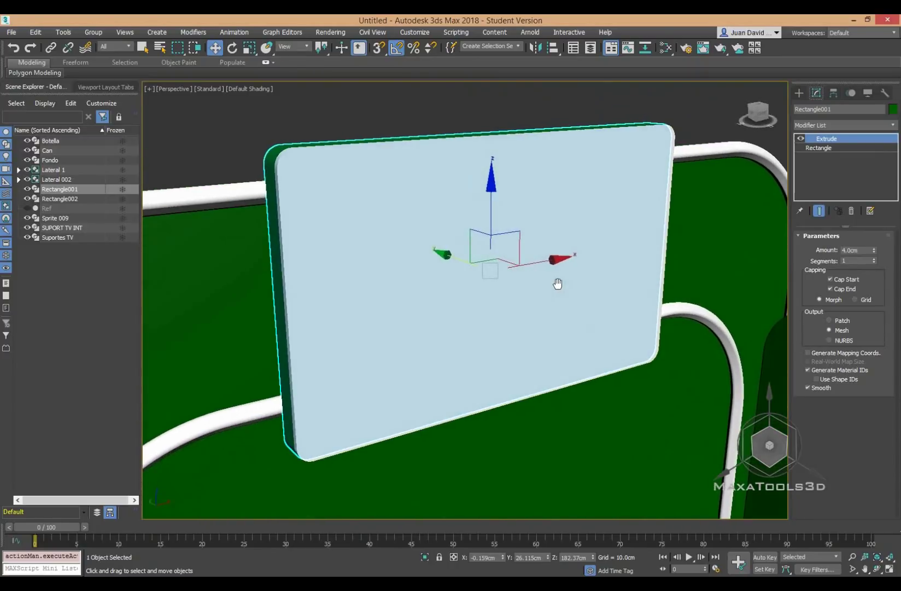
- Isolate Rectangle002 and add an Edit Spline modifier above its rectangle shape
key("alt+q")
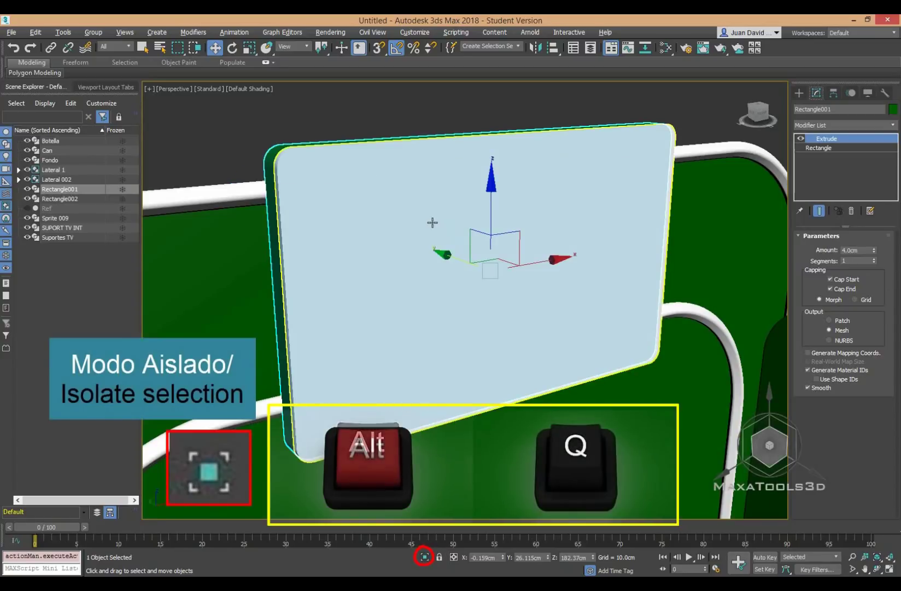
key("alt+q")
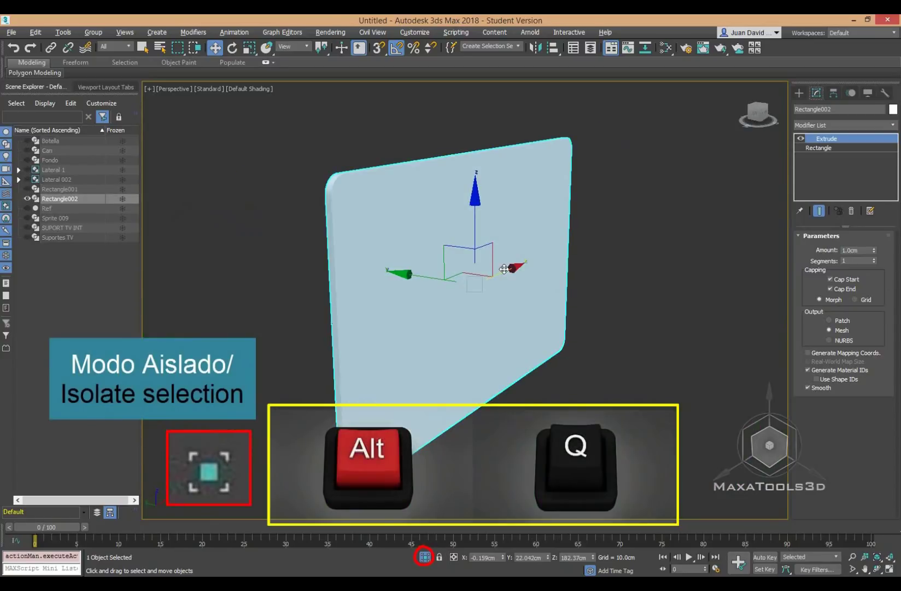
middle_click_drag(494, 270, 505, 235, "alt")
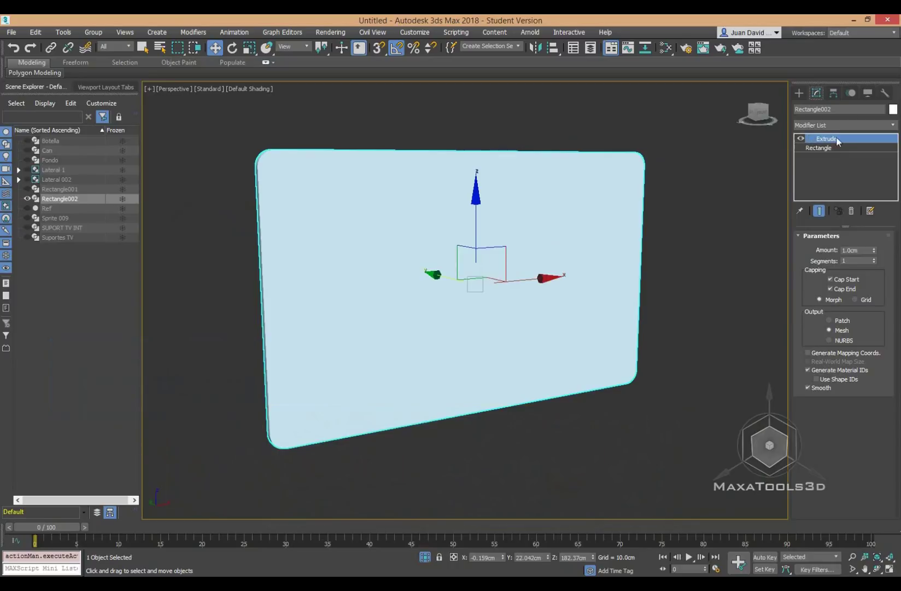
left_click(820, 147)
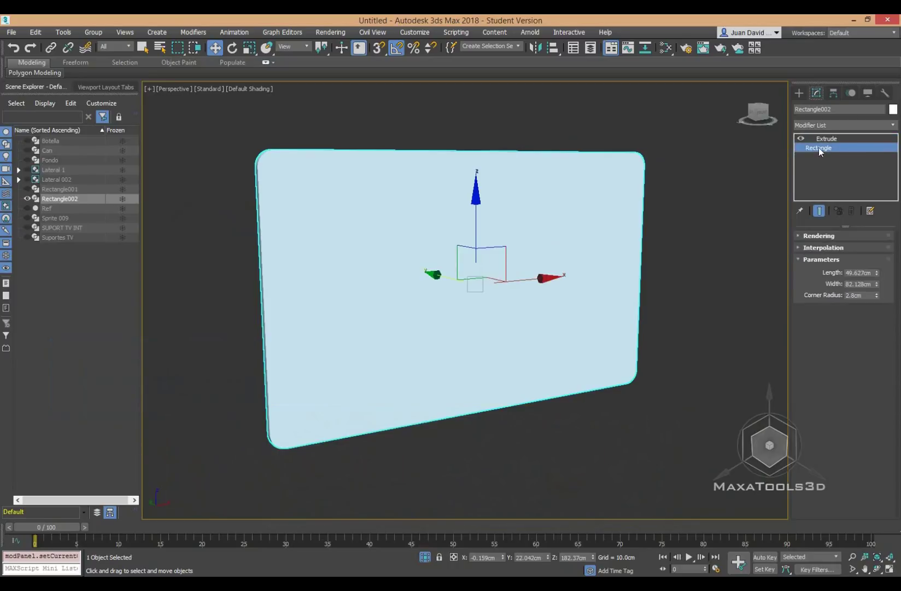
left_click(830, 123)
key("e")
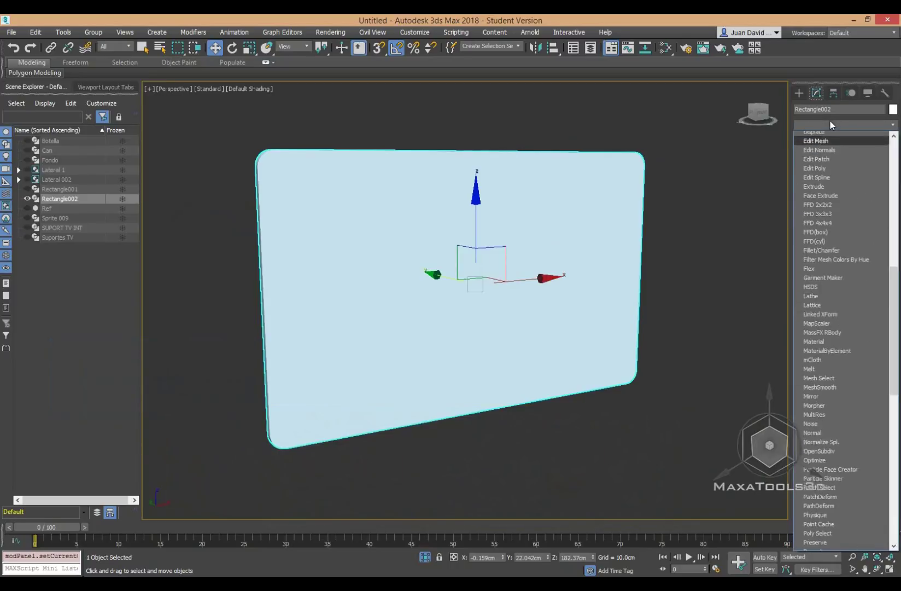
left_click(800, 156)
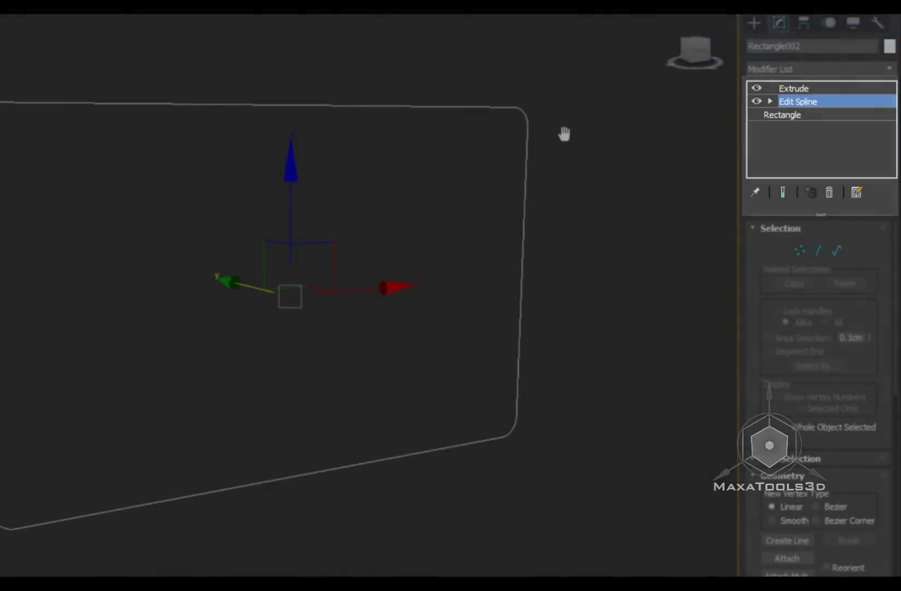
- Select the whole rectangle spline at Spline level in the front view
key("f")
mouse_move(489, 183)
middle_mouse_down()
mouse_move(611, 196)
mouse_move(615, 164)
middle_mouse_up()
left_click(830, 175)
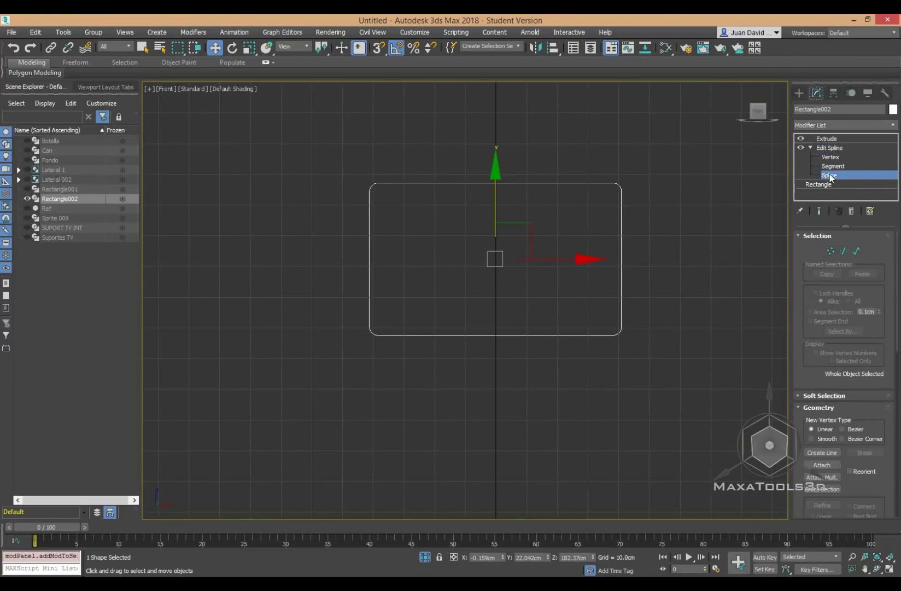
left_click(418, 203)
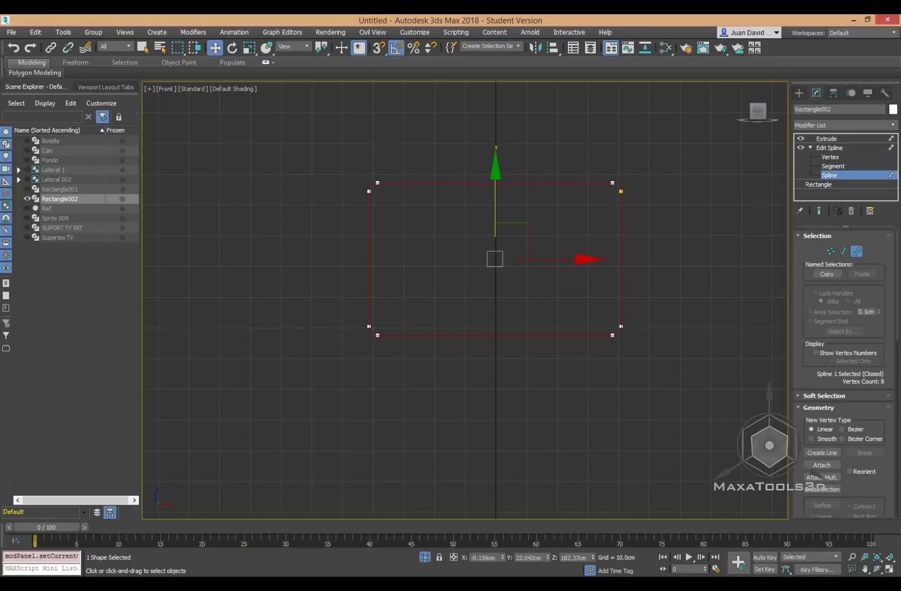
- Outline the rectangle spline with a width of 50 to form a thin border
left_click_drag(854, 488, 819, 111)
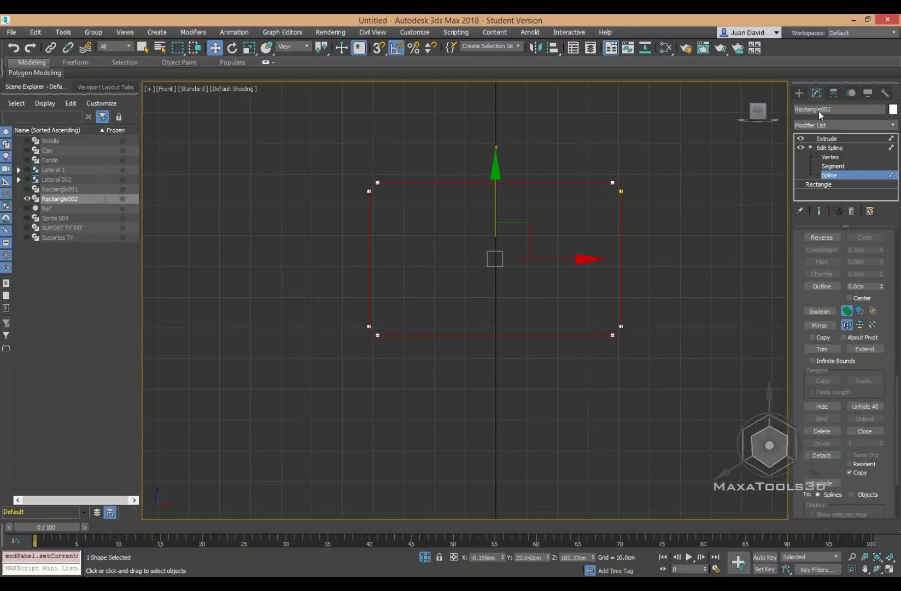
left_click(820, 286)
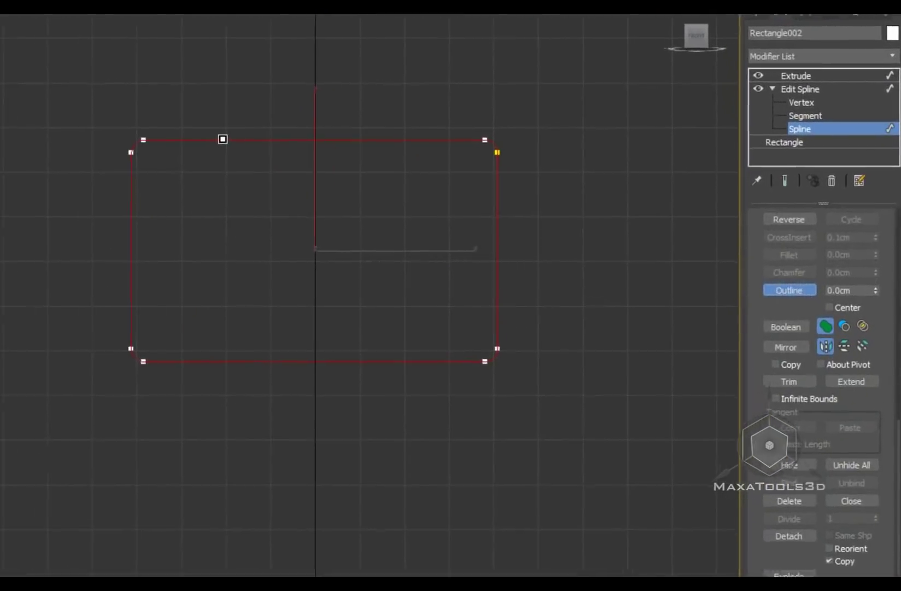
left_click_drag(178, 105, 182, 94)
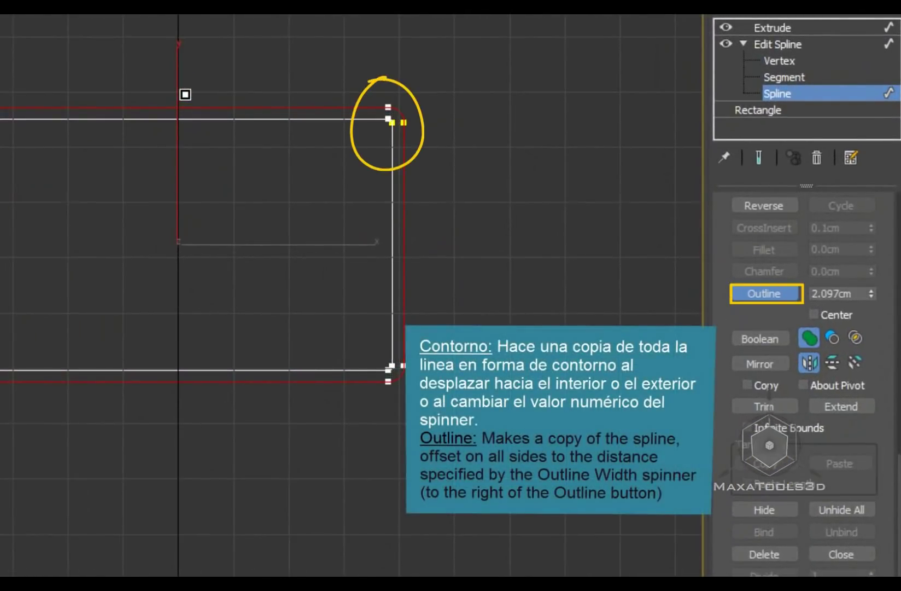
scroll(414, 109, "up", 5)
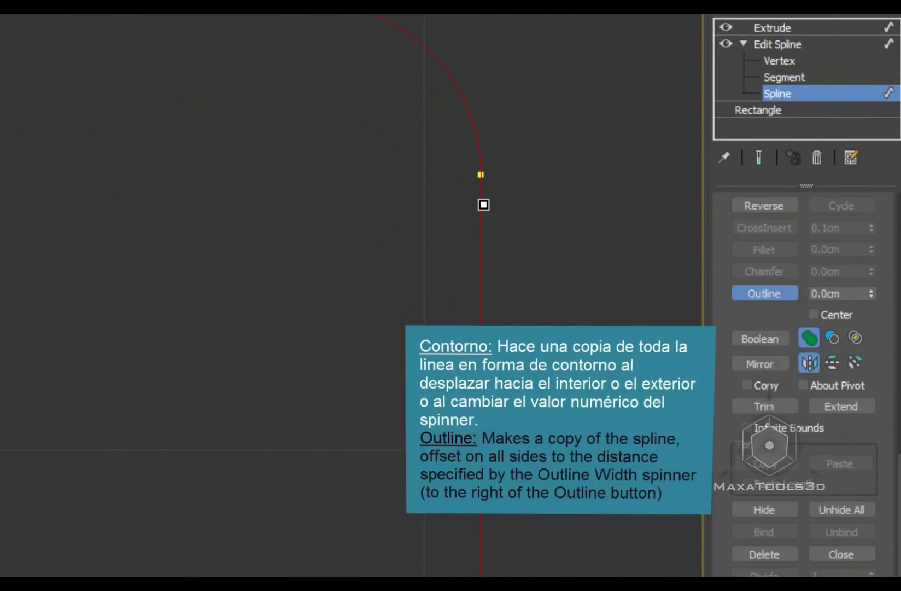
mouse_move(483, 205)
left_mouse_down()
mouse_move(521, 78)
mouse_move(527, 22)
left_mouse_up()
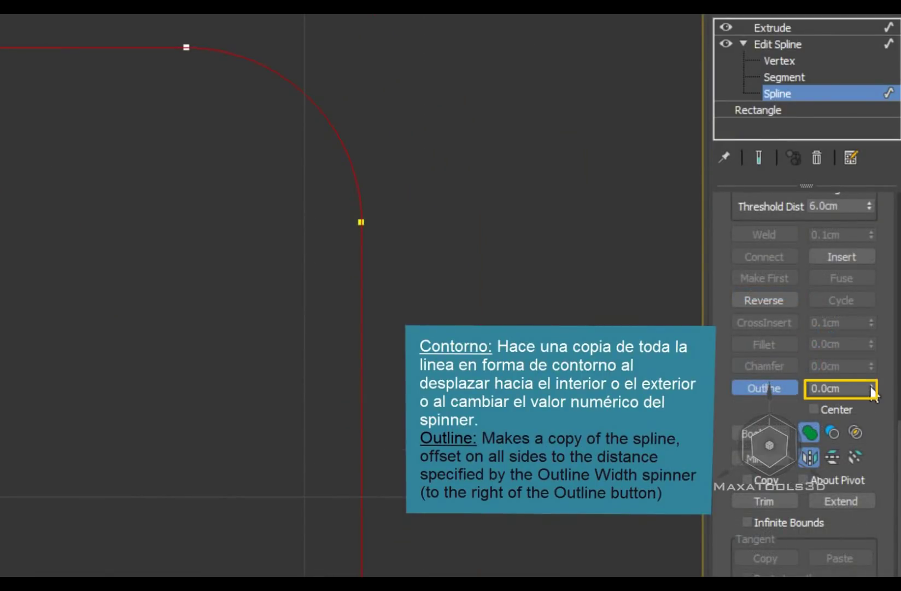
left_click_drag(871, 388, 863, 320)
right_click(863, 322)
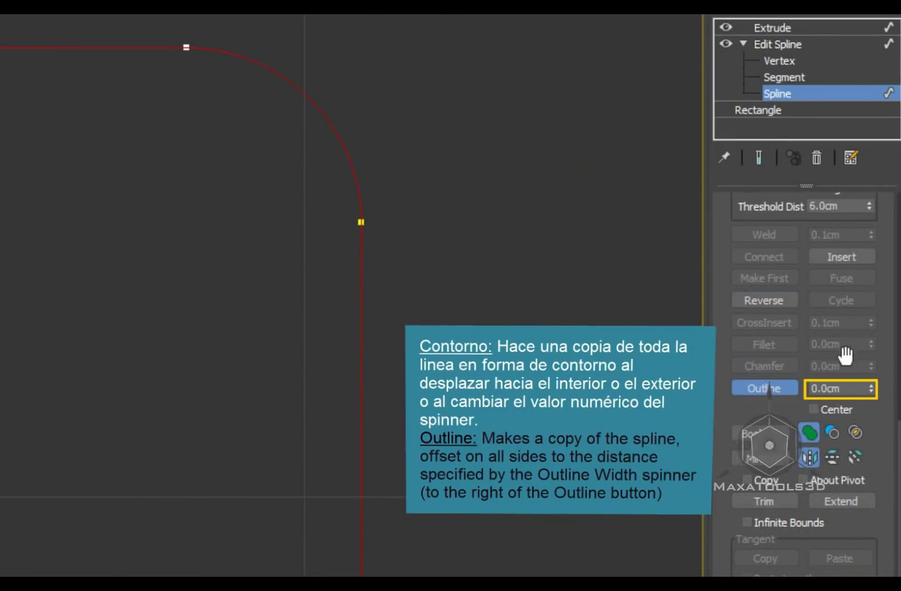
double_click(851, 388)
type("50")
key("Return")
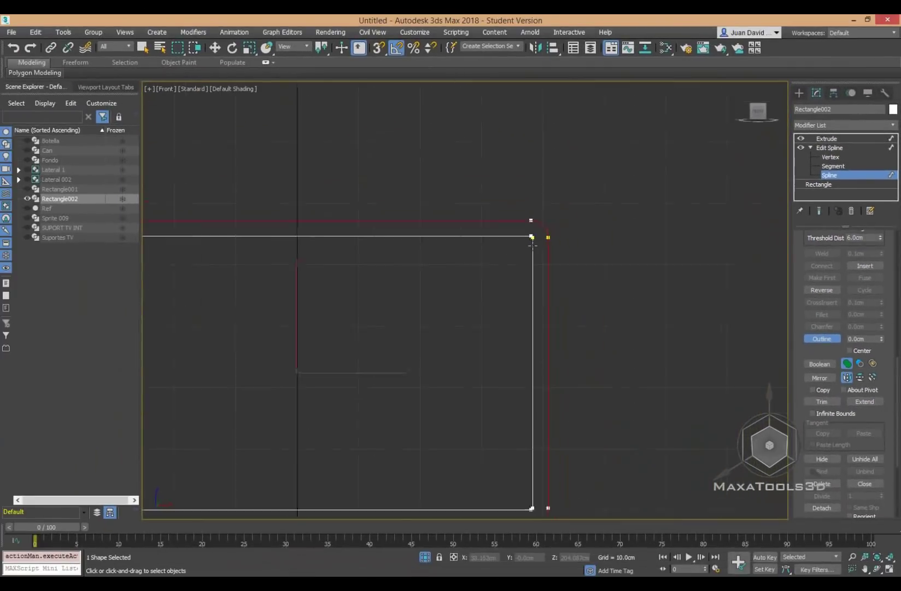
scroll(350, 260, "down", 5)
scroll(369, 276, "up", 4)
scroll(387, 200, "up", 3)
scroll(360, 243, "up", 3)
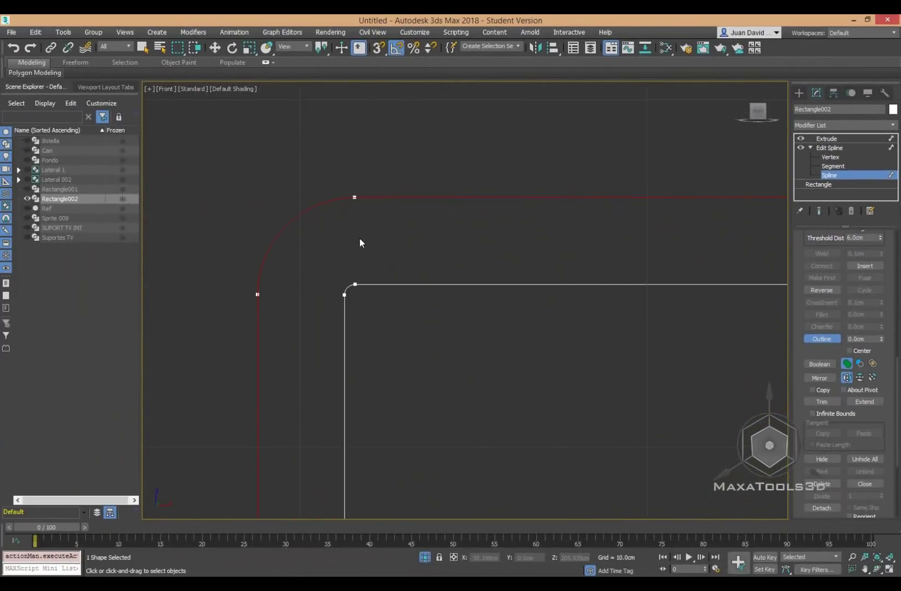
scroll(387, 196, "up", 1)
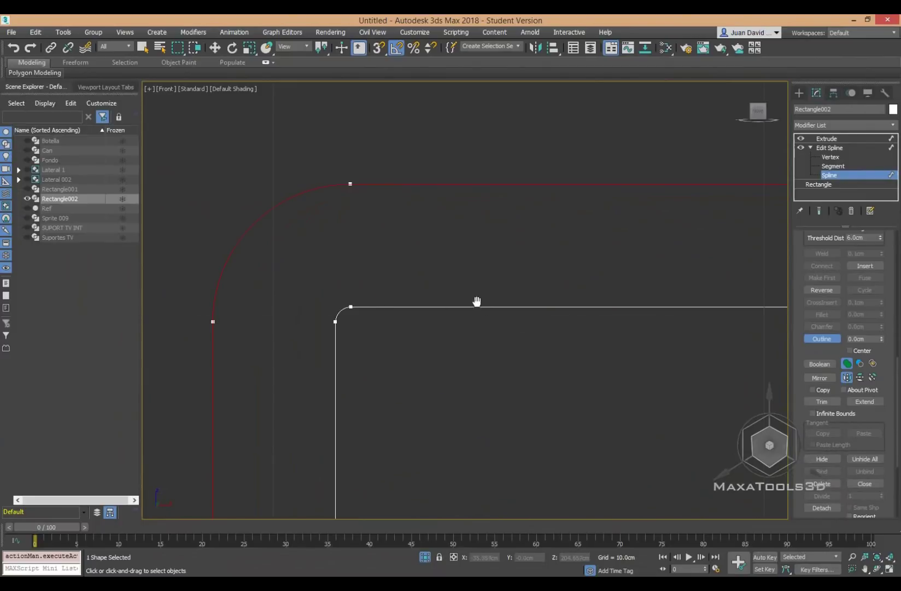
scroll(444, 287, "down", 3)
scroll(343, 274, "down", 3)
scroll(420, 272, "down", 3)
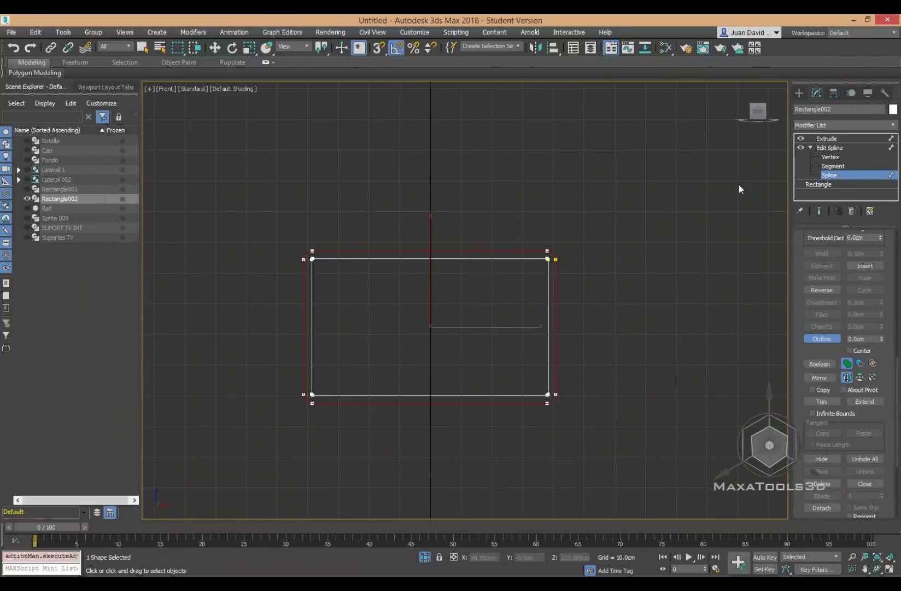
- Return to the Extrude level and view the hollow frame shaded in perspective
key("F3")
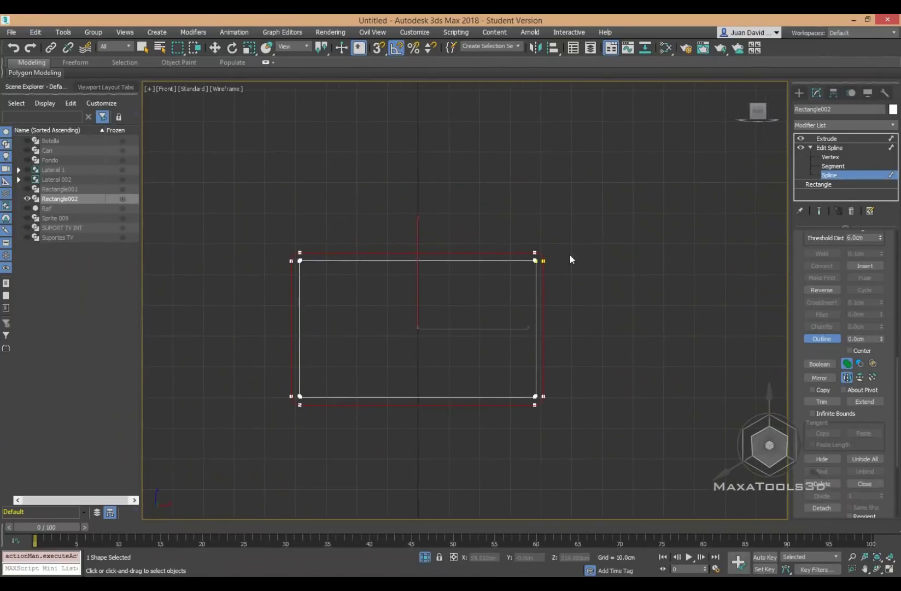
mouse_move(564, 266)
middle_mouse_down("alt")
mouse_move(621, 282)
mouse_move(573, 284)
mouse_move(575, 245)
mouse_move(622, 238)
mouse_move(767, 170)
middle_mouse_up("alt")
key("p")
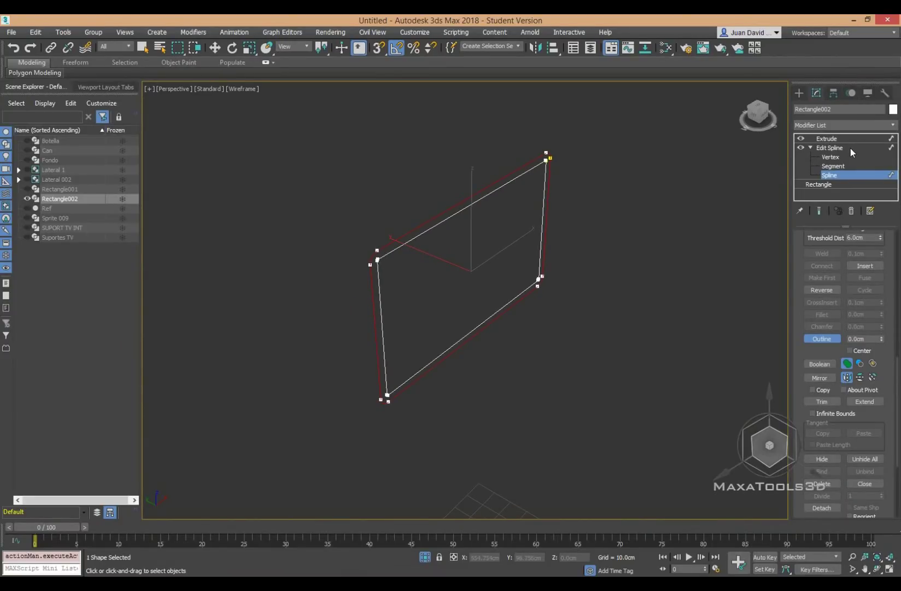
left_click(827, 147)
left_click(827, 138)
left_click(495, 233)
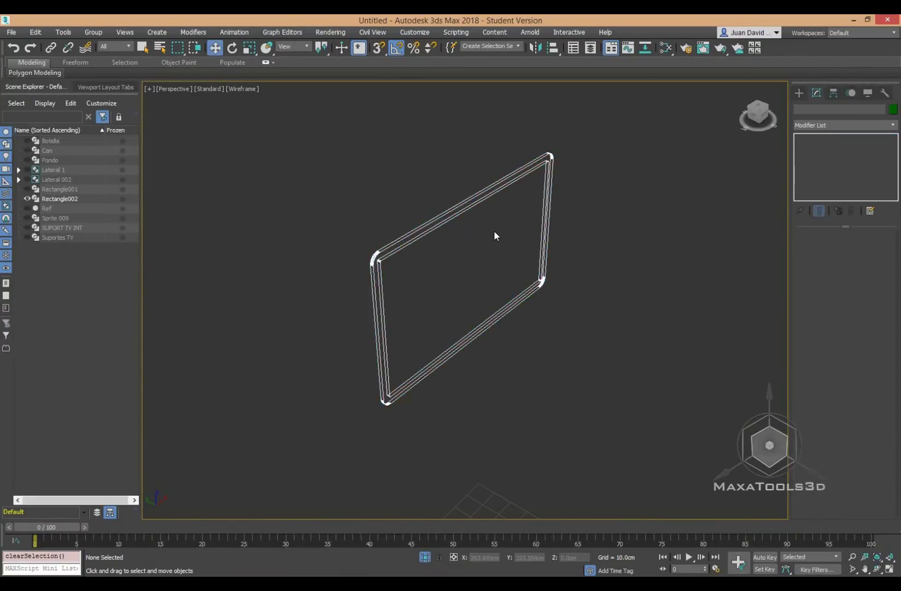
scroll(503, 275, "up", 5)
scroll(503, 275, "down", 5)
key("F3")
mouse_move(436, 278)
middle_mouse_down("alt")
mouse_move(368, 247)
mouse_move(382, 254)
middle_mouse_up("alt")
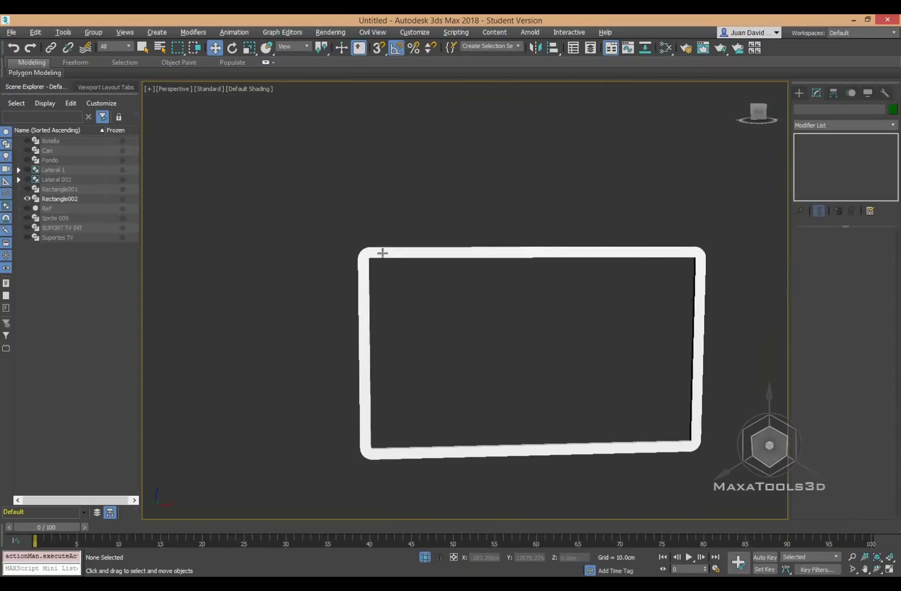
left_click(425, 557)
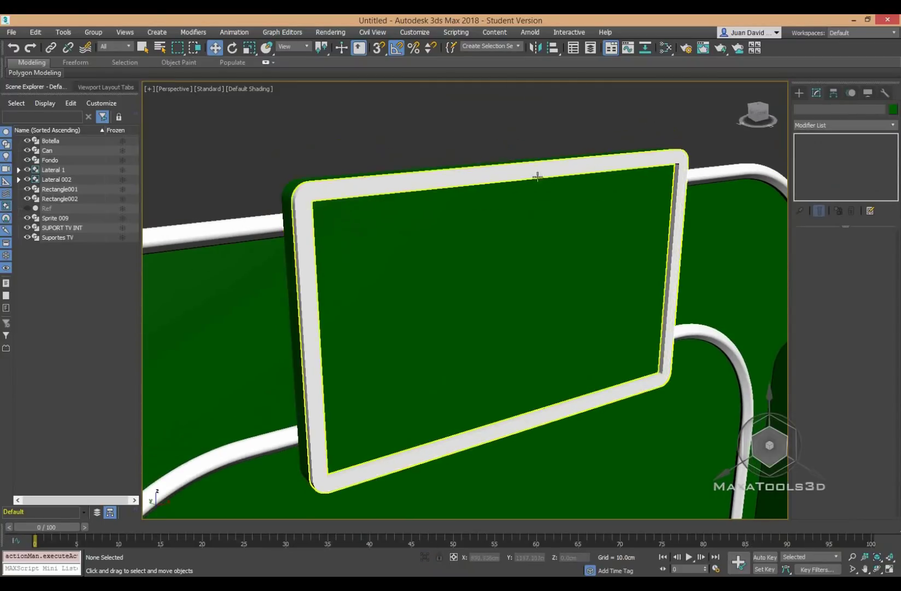
scroll(628, 261, "up", 5)
mouse_move(647, 287)
middle_mouse_down("alt")
mouse_move(499, 281)
mouse_move(540, 256)
middle_mouse_up("alt")
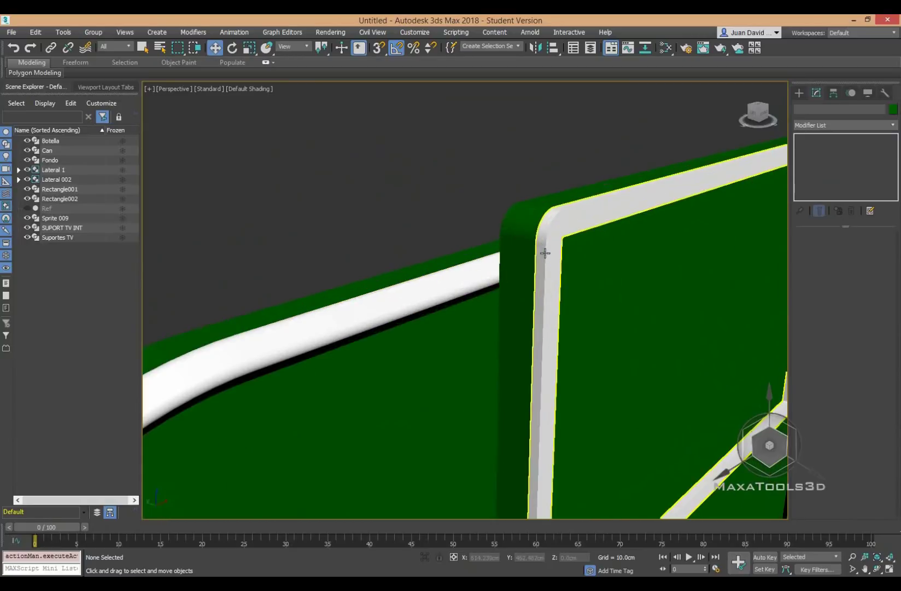
left_click(554, 239)
scroll(554, 240, "down", 3)
scroll(489, 249, "down", 2)
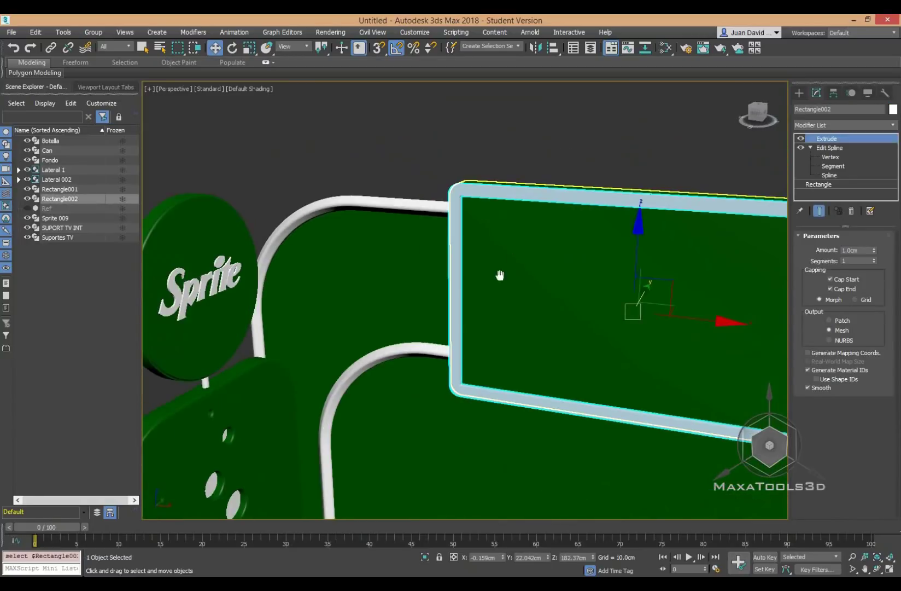
scroll(499, 272, "down", 2)
middle_click_drag(490, 276, 584, 419, "alt")
scroll(453, 249, "up", 5)
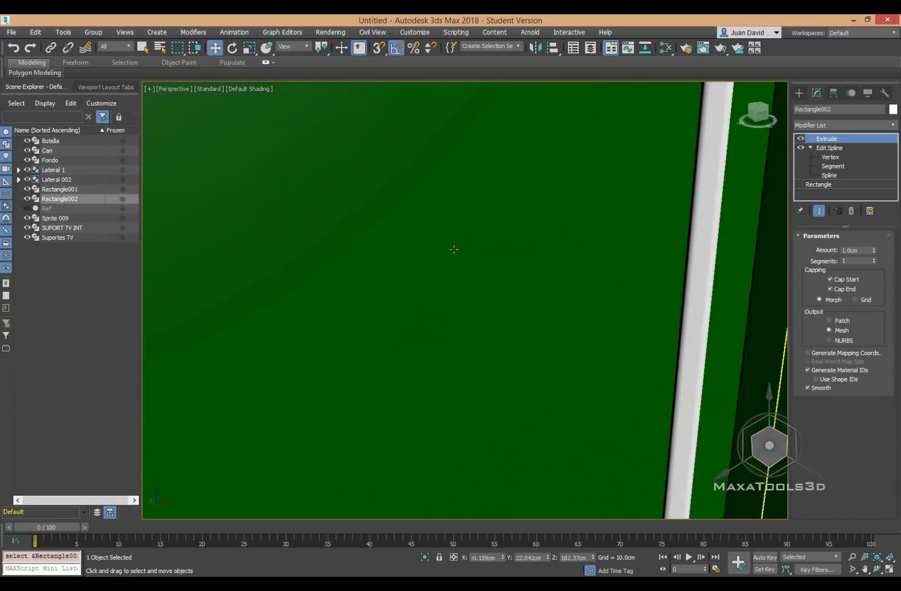
middle_click_drag(453, 249, 393, 198, "alt")
scroll(393, 198, "up", 4)
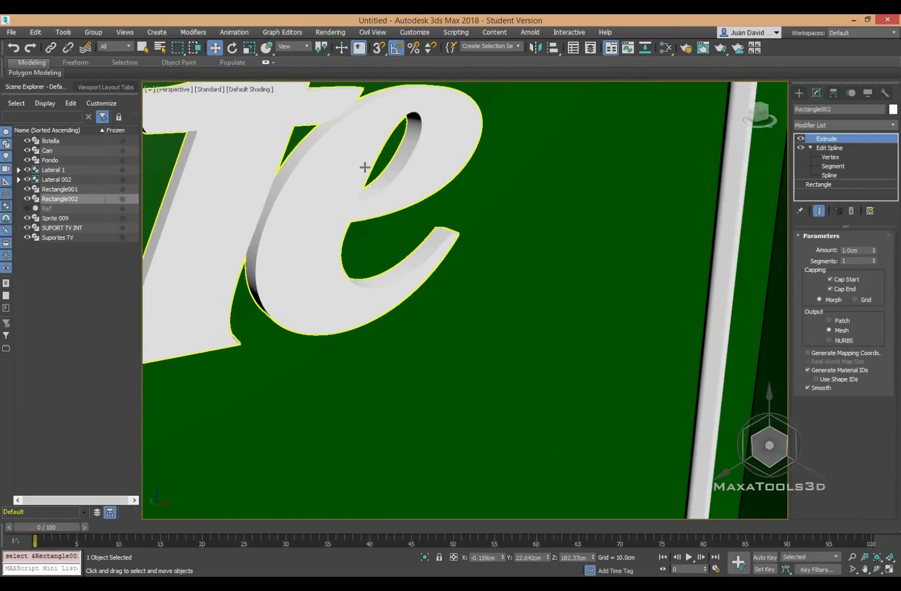
mouse_move(428, 135)
middle_mouse_down()
mouse_move(454, 196)
mouse_move(466, 197)
middle_mouse_up()
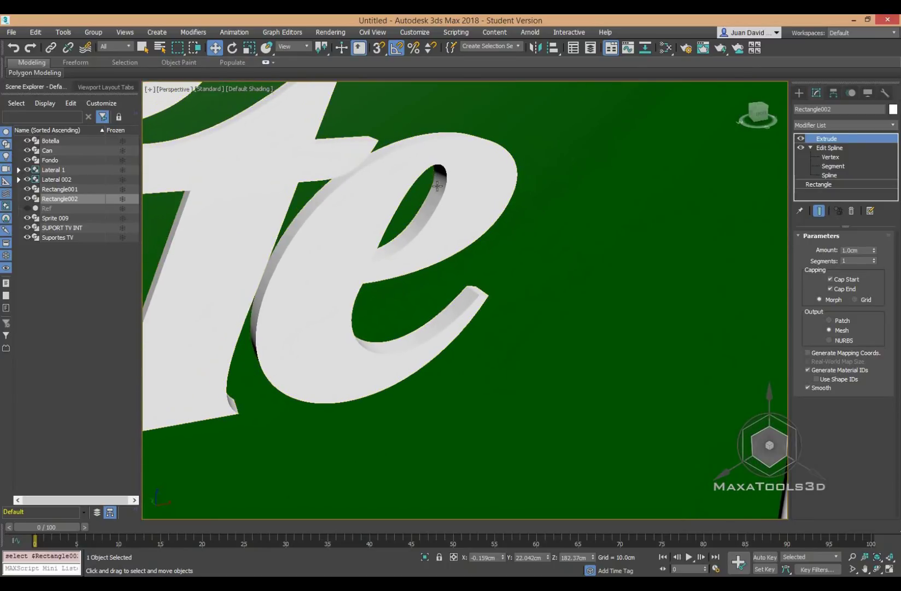
scroll(457, 186, "down", 5)
scroll(459, 192, "down", 4)
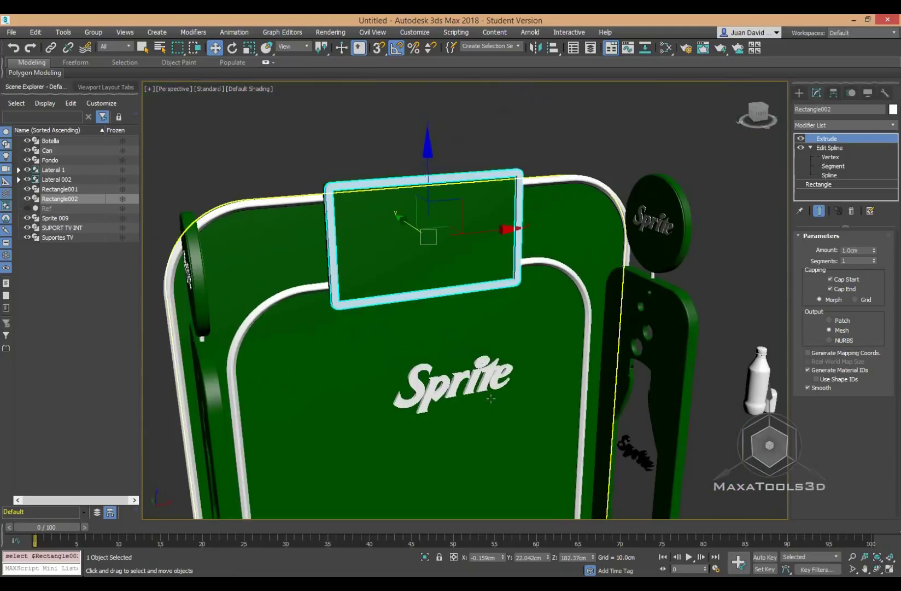
mouse_move(425, 241)
middle_mouse_down("alt")
mouse_move(482, 225)
mouse_move(407, 208)
middle_mouse_up("alt")
scroll(481, 224, "up", 3)
scroll(407, 208, "up", 2)
scroll(407, 208, "down", 2)
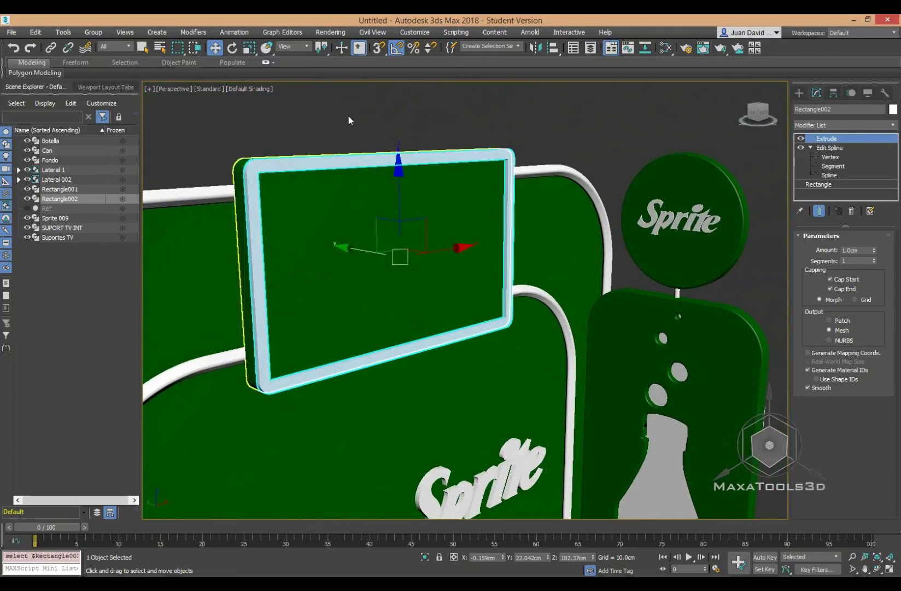
left_click(335, 131)
mouse_move(336, 131)
middle_mouse_down("alt")
mouse_move(473, 241)
mouse_move(457, 159)
mouse_move(454, 176)
middle_mouse_up("alt")
- Isolate Rectangle002 and detach a copy of its inner spline as a shape named Pantalla
scroll(473, 241, "down", 3)
left_click(456, 159)
key("alt+q")
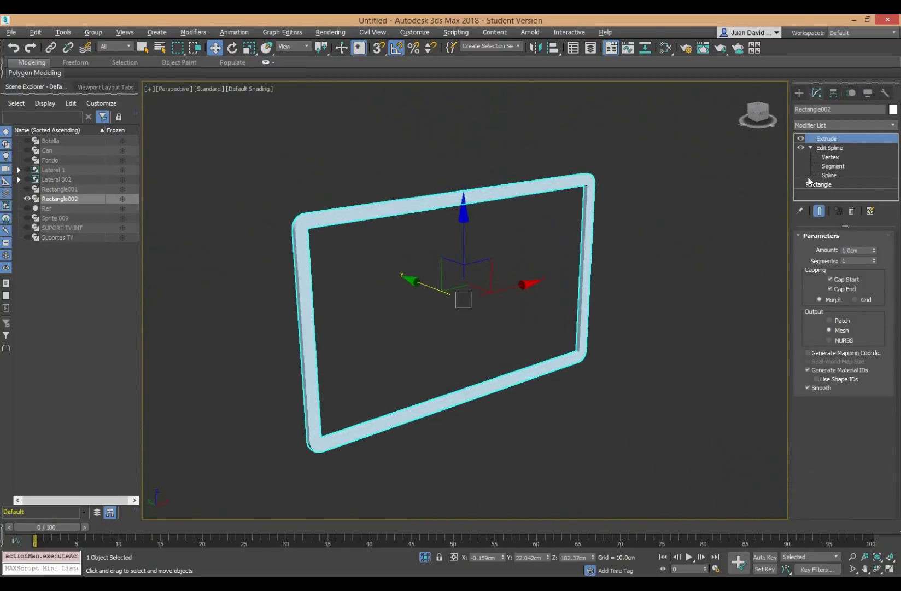
left_click(809, 176)
left_click(818, 210)
left_click(515, 185)
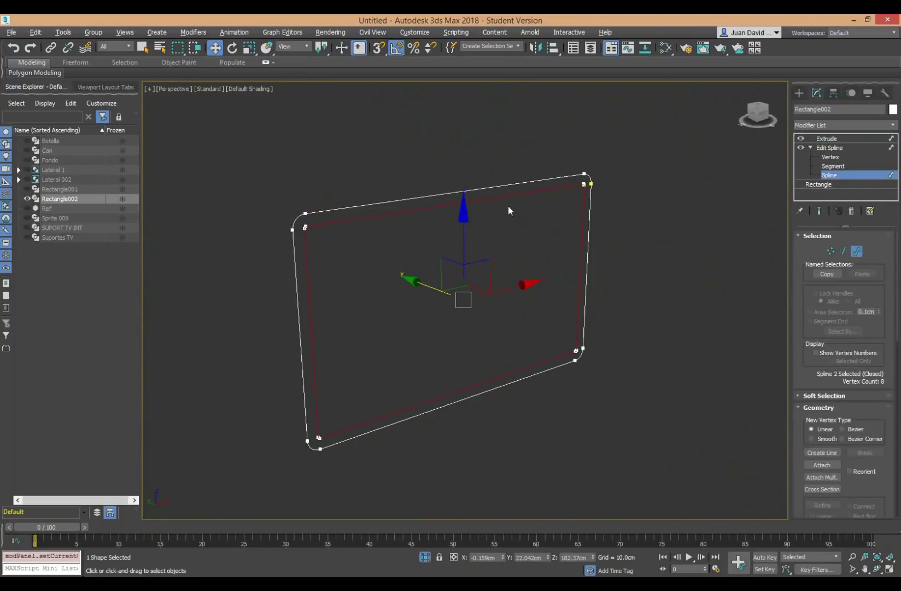
left_click_drag(865, 497, 830, 57)
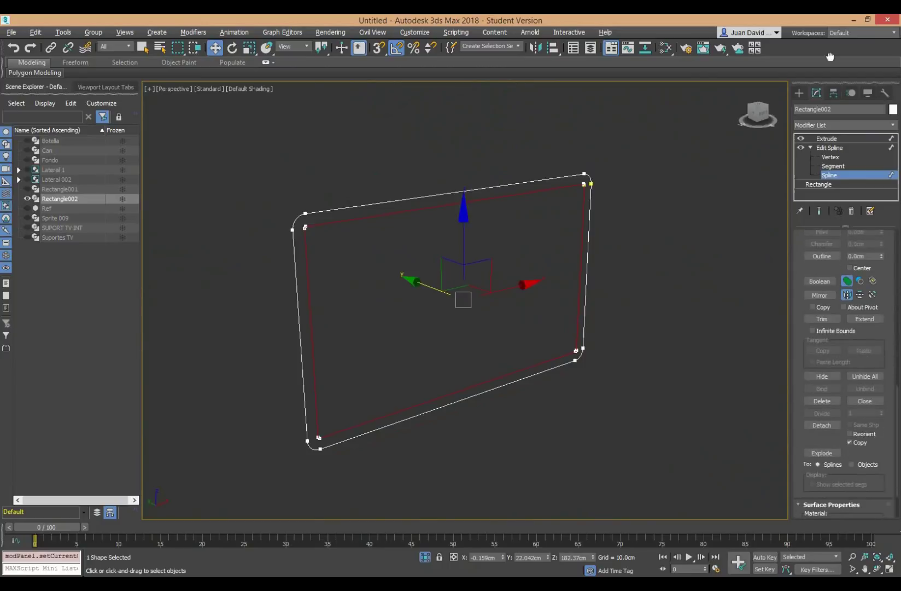
left_click(821, 425)
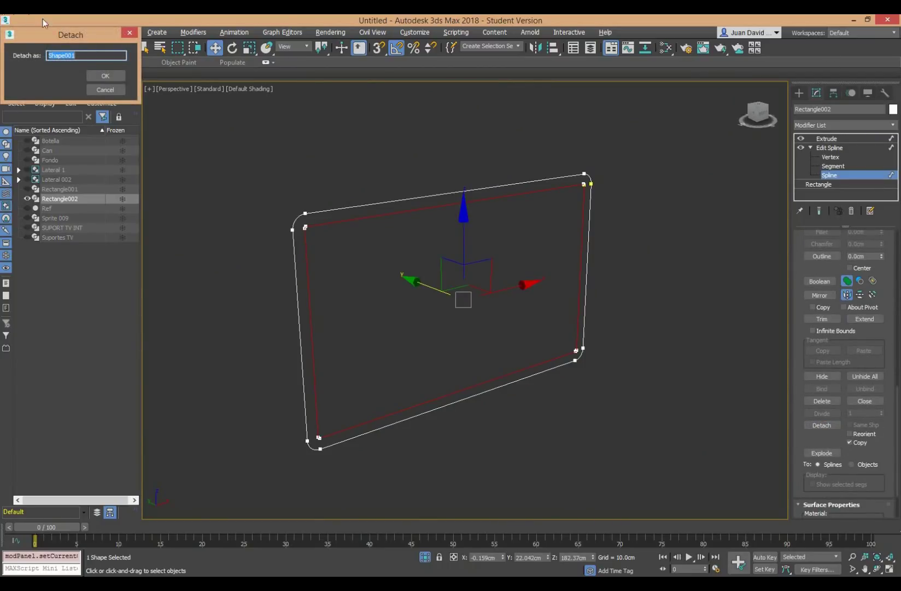
type("P")
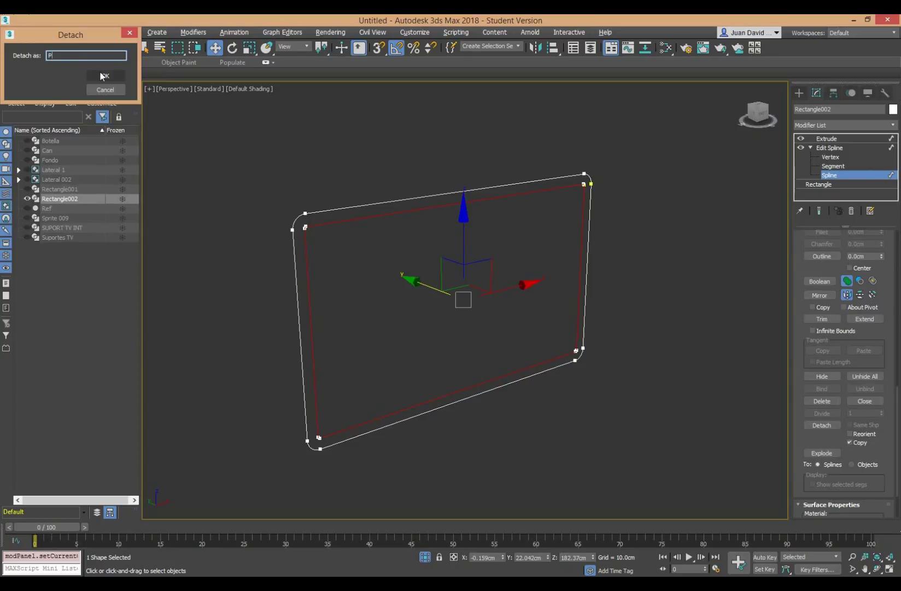
type("antalla")
left_click(101, 76)
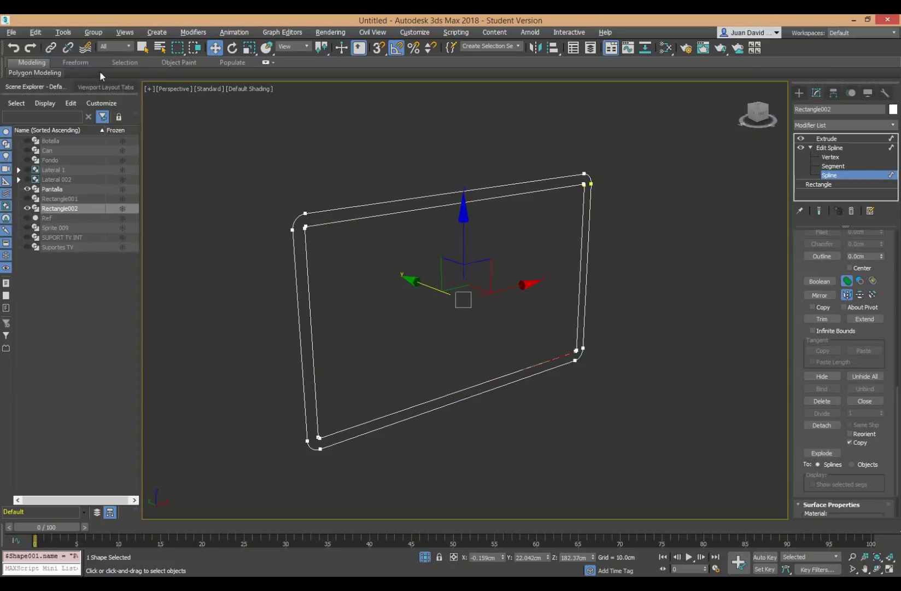
left_click(829, 148)
left_click(605, 209)
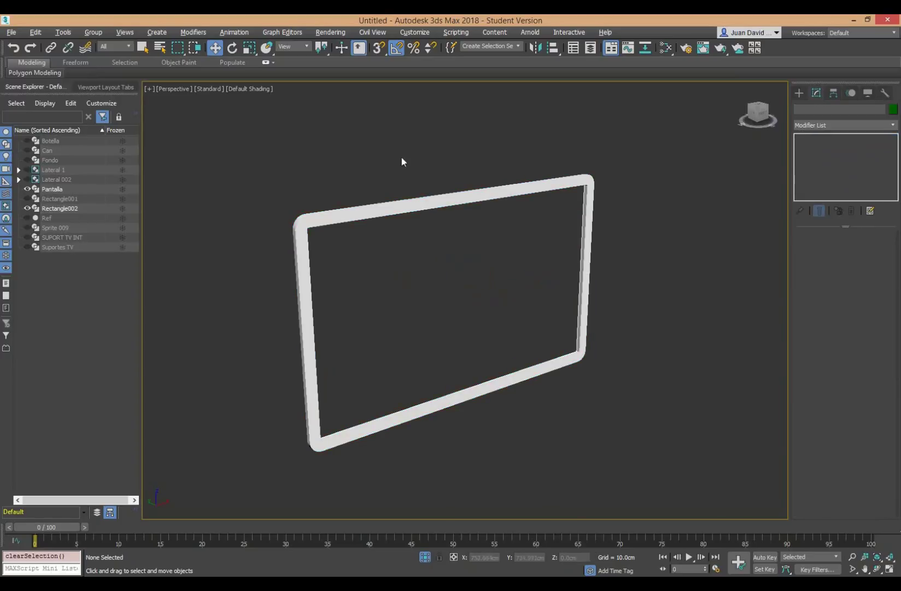
- Set the Pantalla shape's object colour to black
left_click(42, 190)
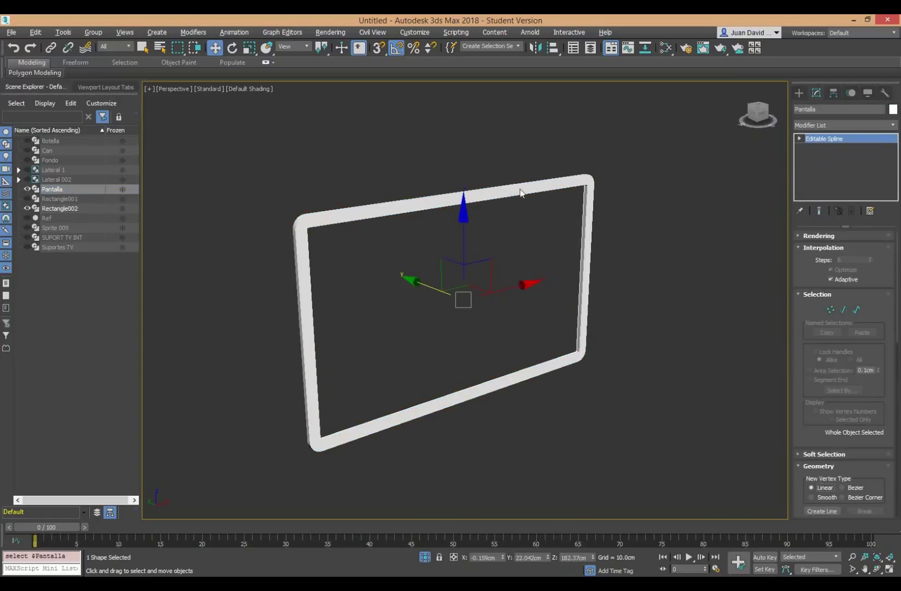
left_click(892, 109)
left_click(483, 456)
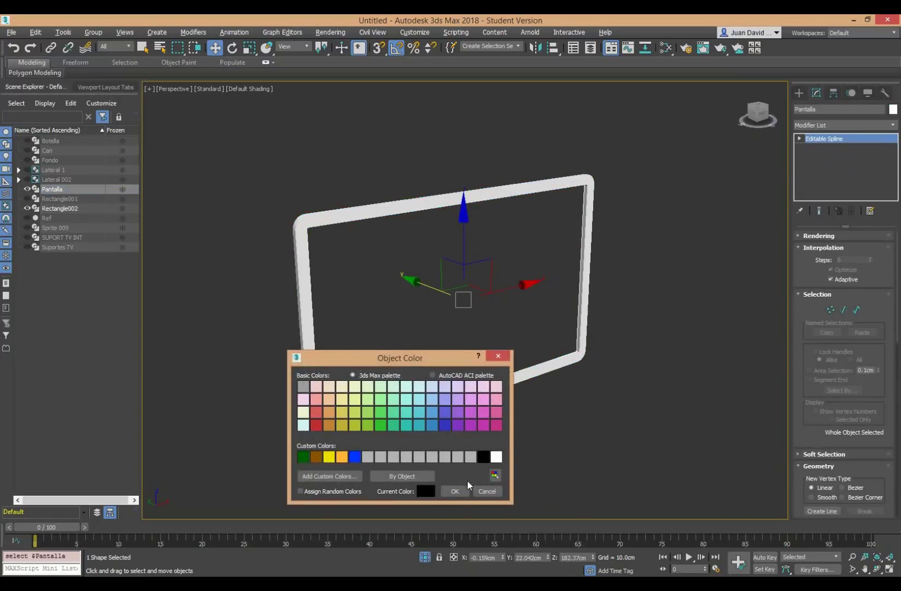
left_click(455, 490)
- Add an Extrude modifier to Pantalla with an amount of 0.5 cm
left_click(811, 125)
key("e")
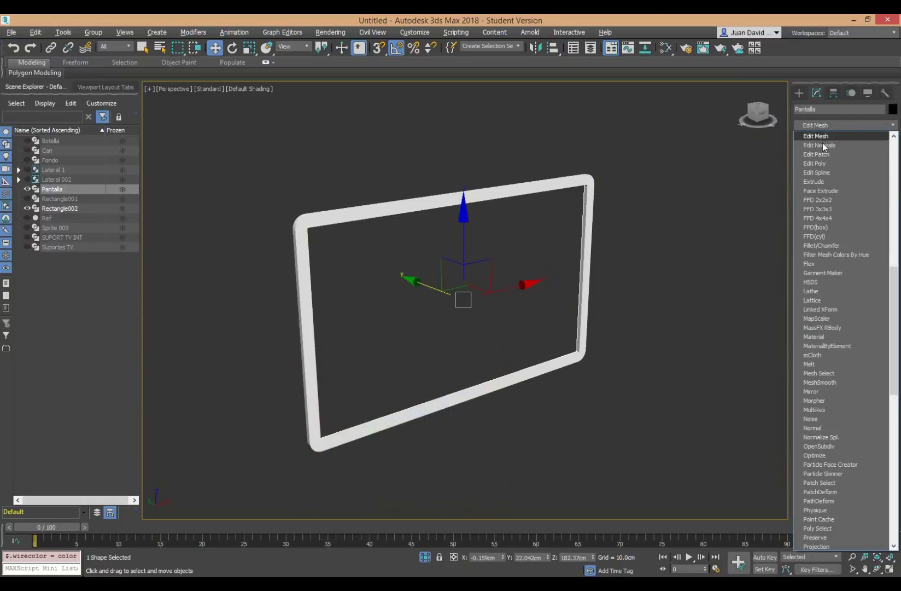
left_click(825, 181)
scroll(649, 223, "up", 5)
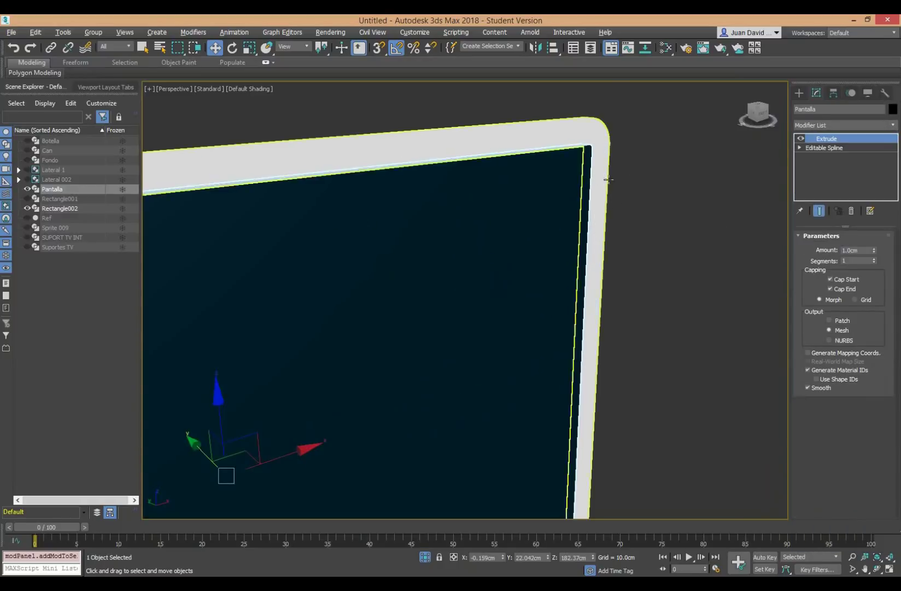
scroll(625, 234, "up", 5)
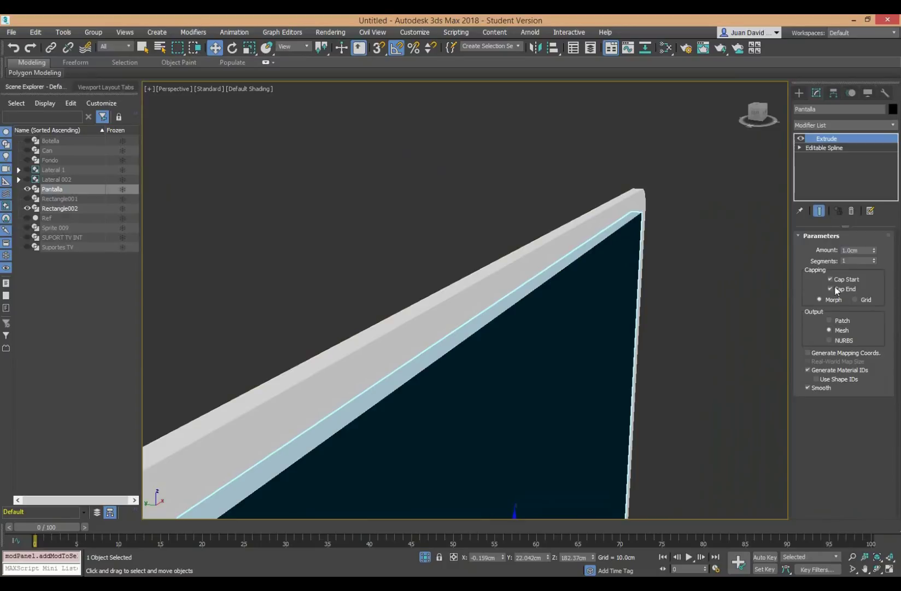
double_click(867, 249)
type("0.5")
key("Return")
left_click(674, 240)
scroll(661, 255, "down", 5)
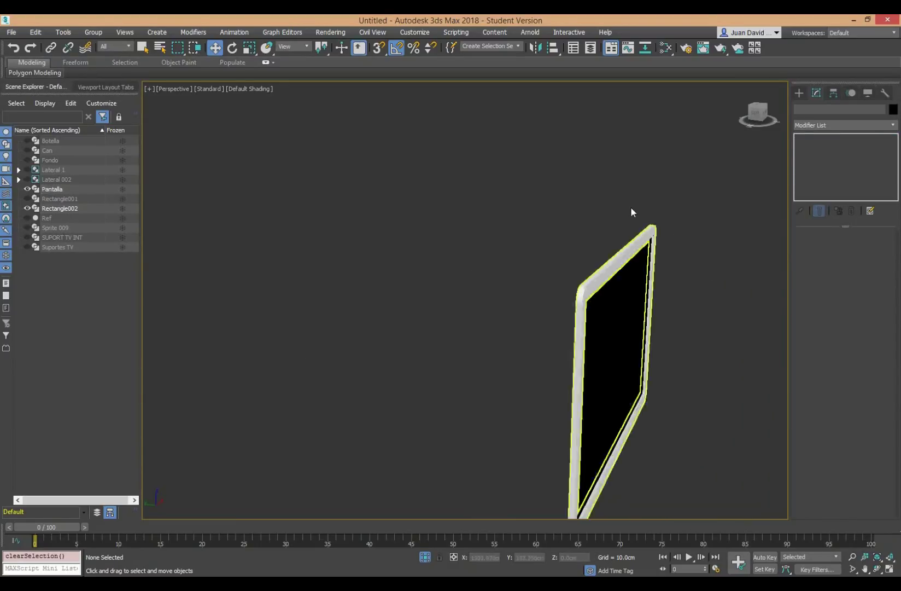
scroll(631, 207, "down", 3)
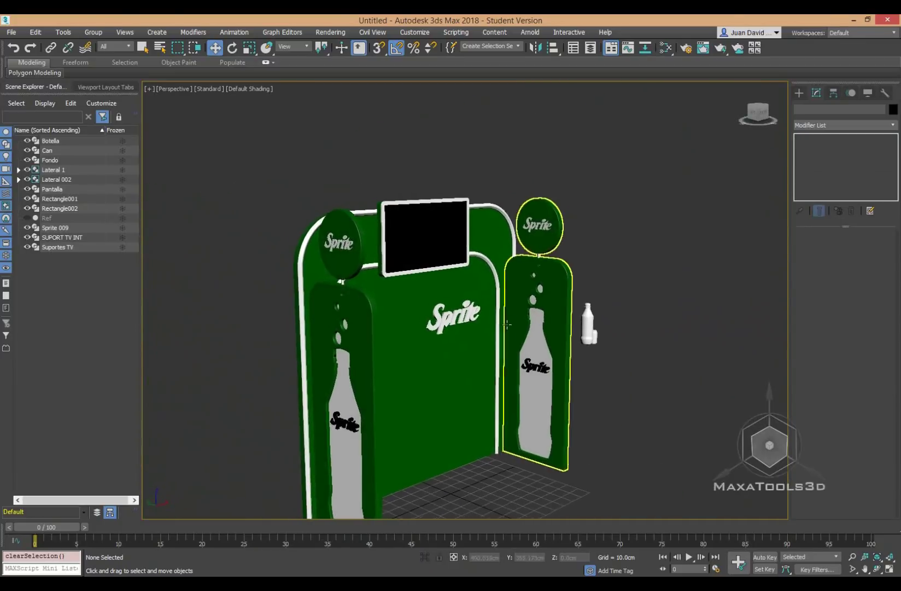
- Open the Lateral 002 group for editing
middle_click_drag(440, 312, 538, 279, "alt")
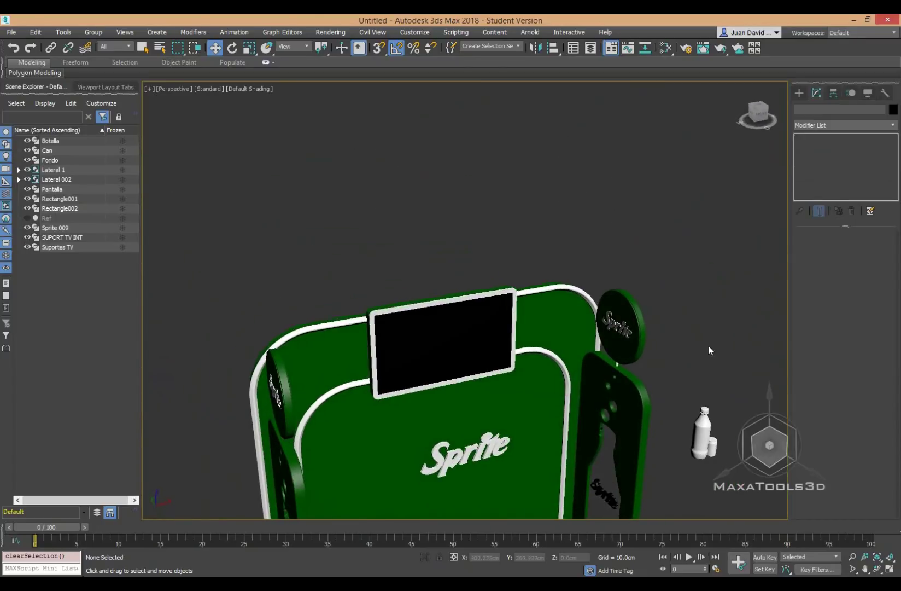
left_click(640, 323)
left_click(94, 31)
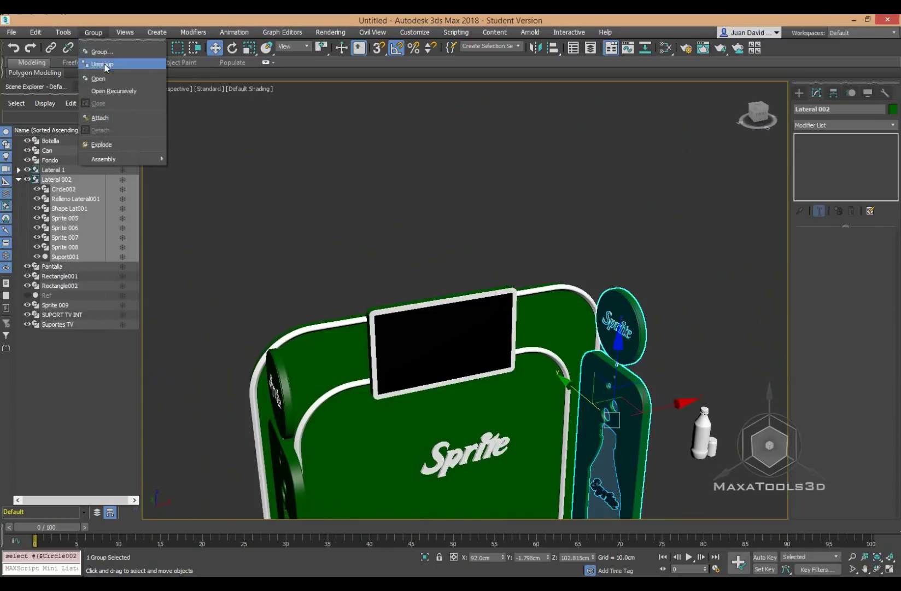
left_click(101, 77)
key("ctrl+d")
scroll(612, 328, "up", 5)
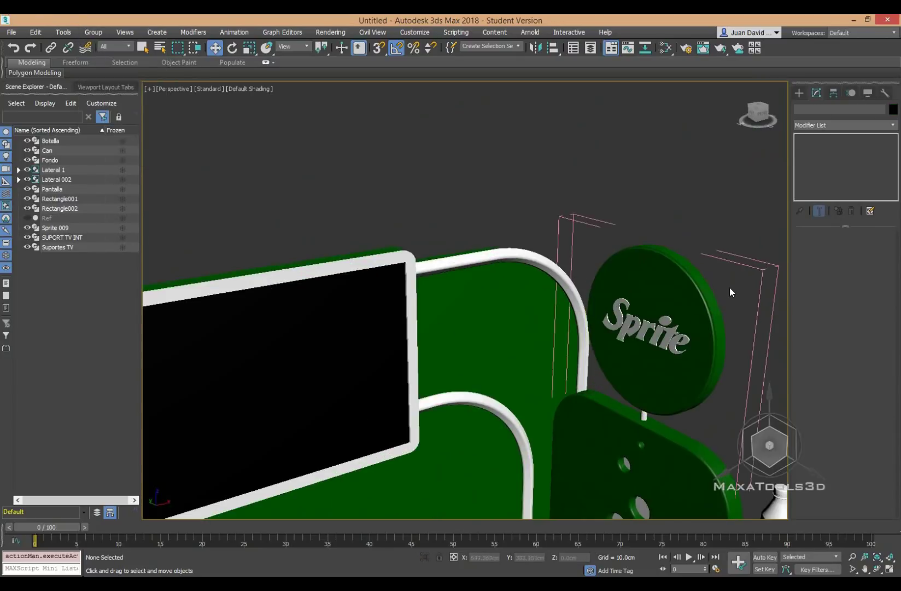
- Make an independent copy of the Sprite sign and post rotated 90 degrees
left_click(668, 363)
left_click(643, 412, "ctrl")
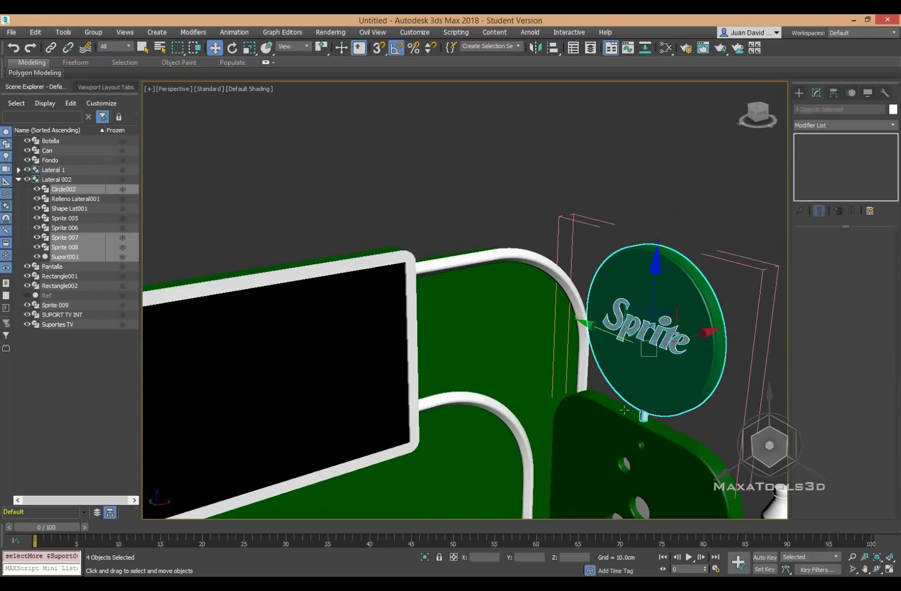
right_click(624, 317)
left_click(697, 336)
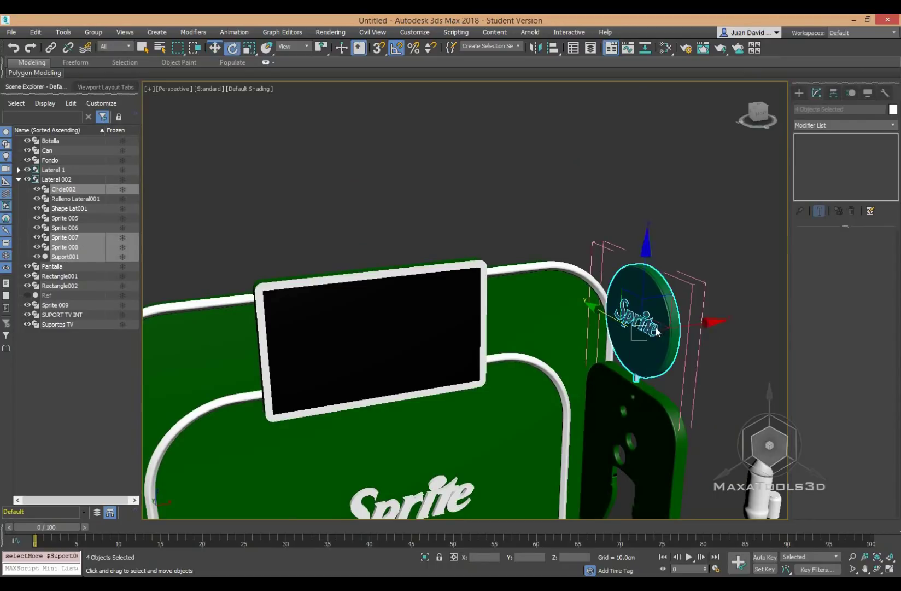
left_click_drag(623, 360, 667, 362)
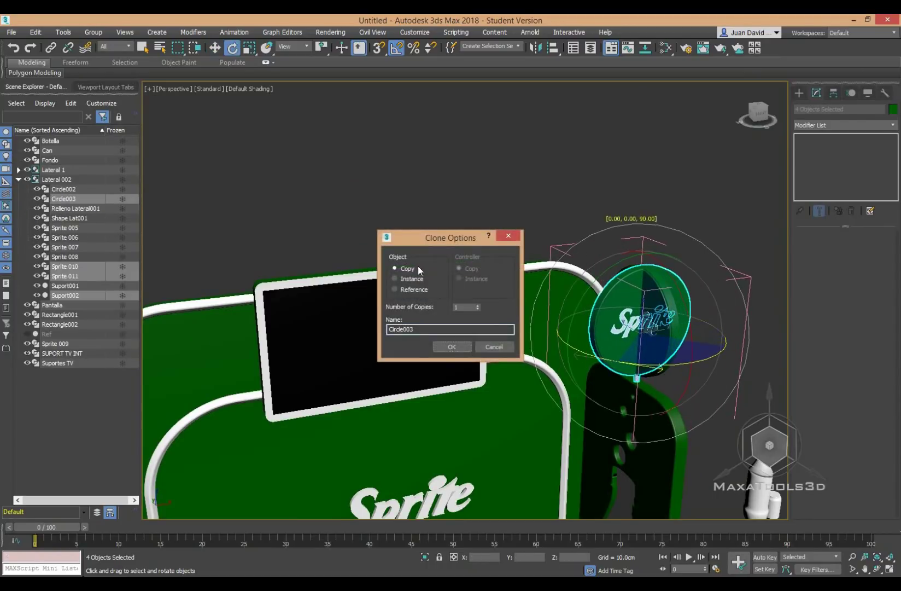
left_click(454, 347)
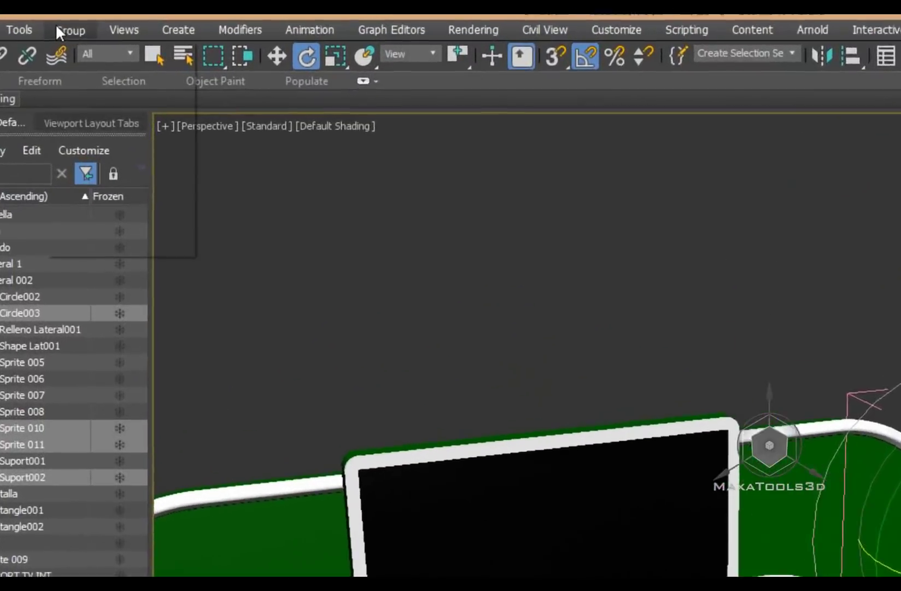
- Detach the copied Sprite sign and post from the Lateral 002 group
left_click(59, 33)
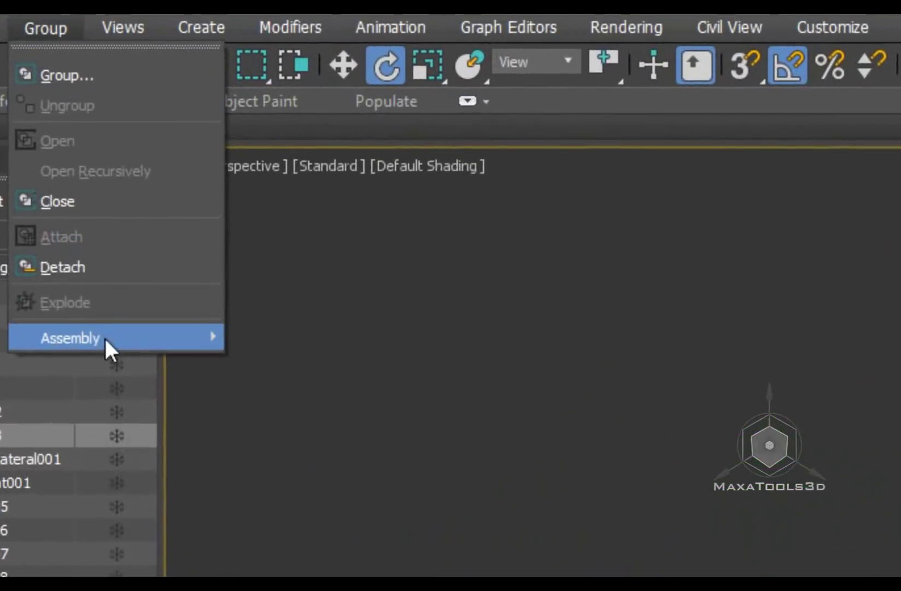
left_click(87, 209)
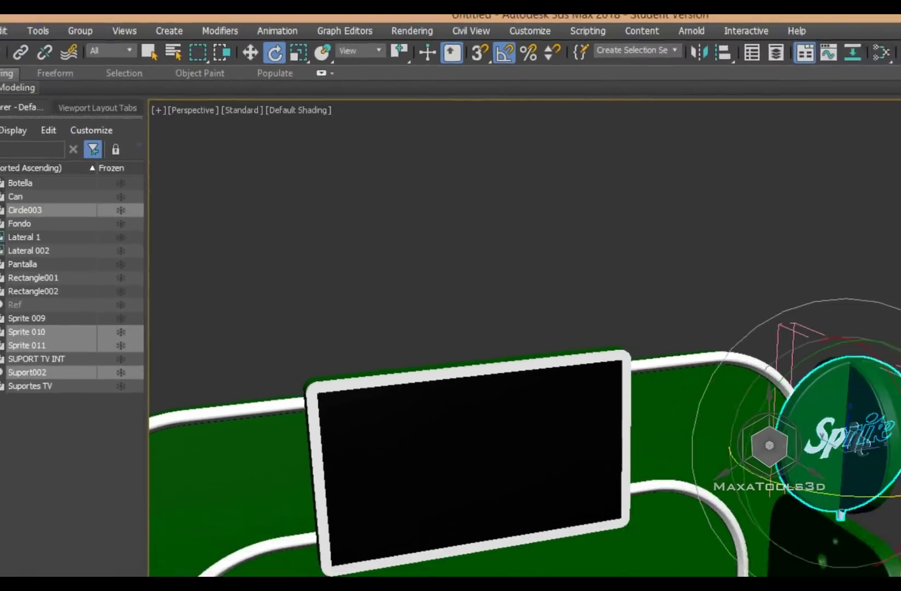
right_click(703, 329)
left_click(716, 350)
scroll(592, 288, "down", 3)
scroll(593, 289, "down", 2)
- Move the copied sign up-left in front view and group it as 'Logo Principal'
key("f")
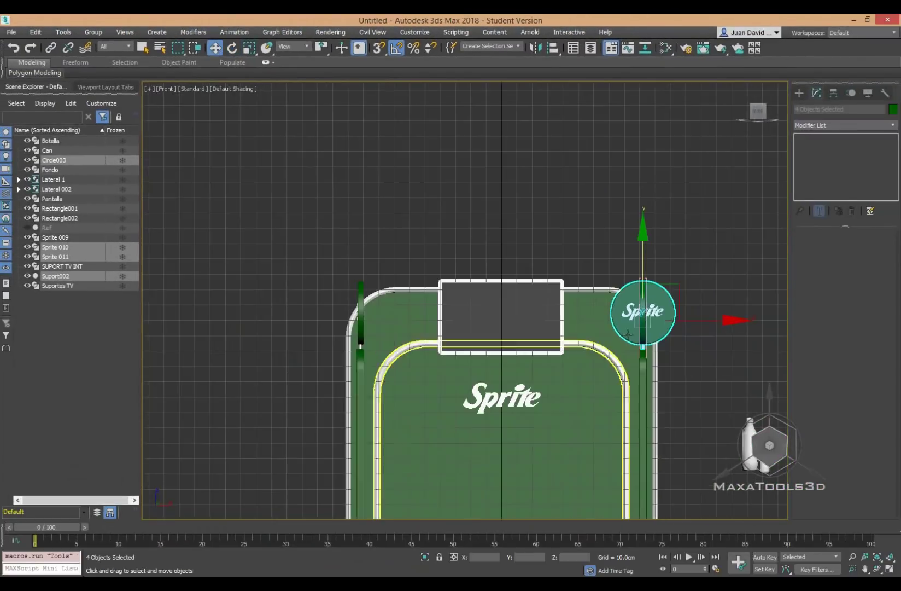
mouse_move(676, 284)
left_mouse_down()
mouse_move(527, 193)
mouse_move(537, 197)
left_mouse_up()
left_click(93, 32)
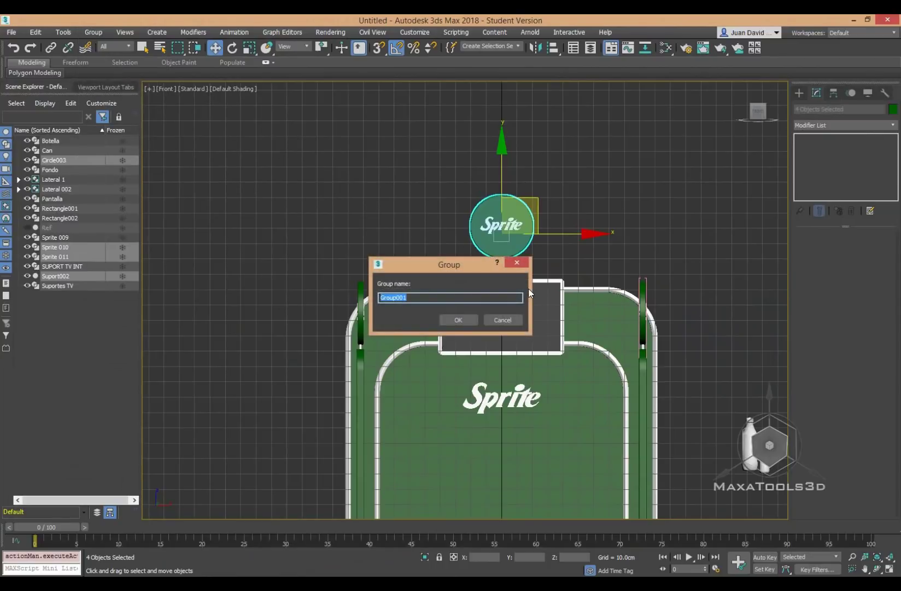
type("Logio")
key("BackSpace")
key("BackSpace")
type("o")
key("Return")
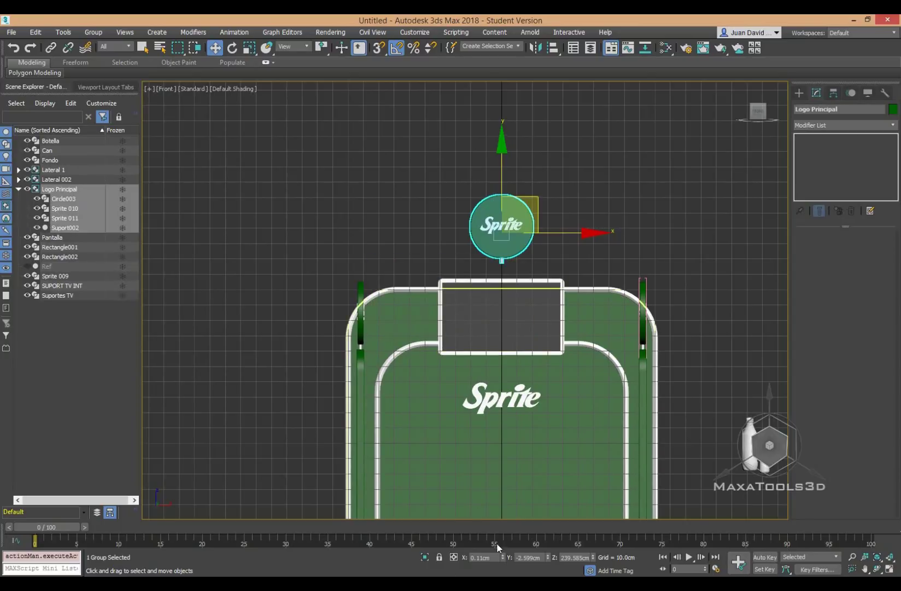
- Lower Logo Principal onto the screen top, then adjust its depth and height in Left view
scroll(514, 314, "up", 5)
middle_click_drag(514, 314, 514, 390)
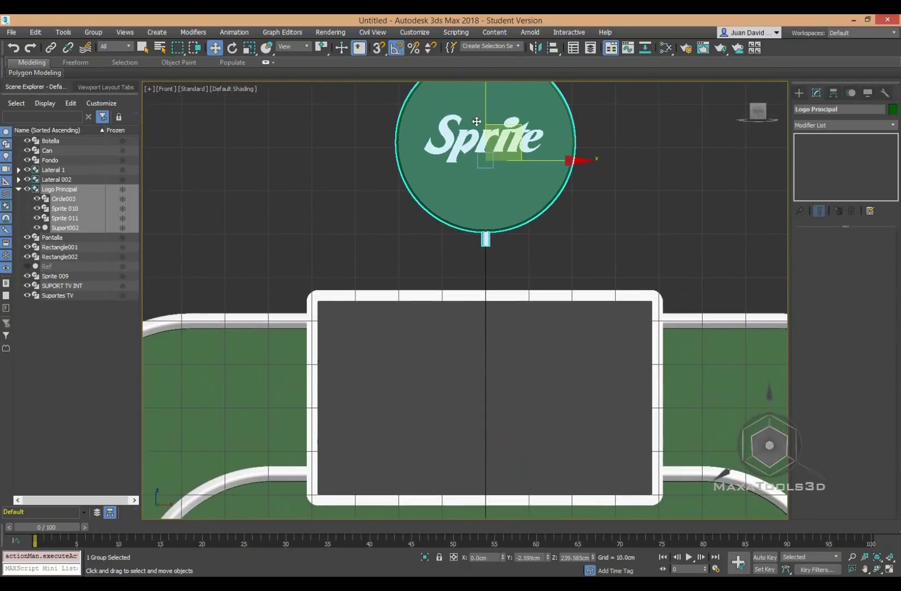
left_click_drag(485, 105, 485, 122)
scroll(450, 246, "down", 2)
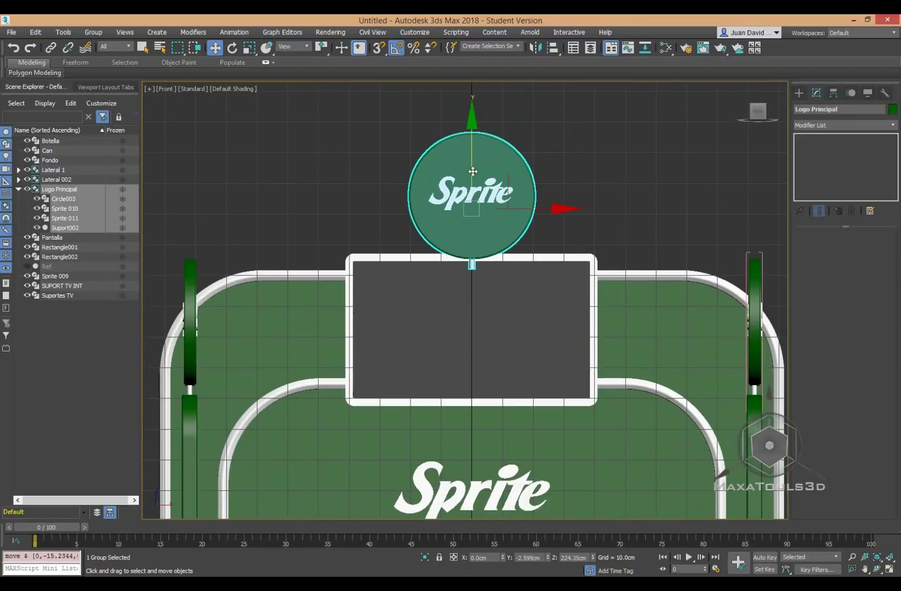
key("l")
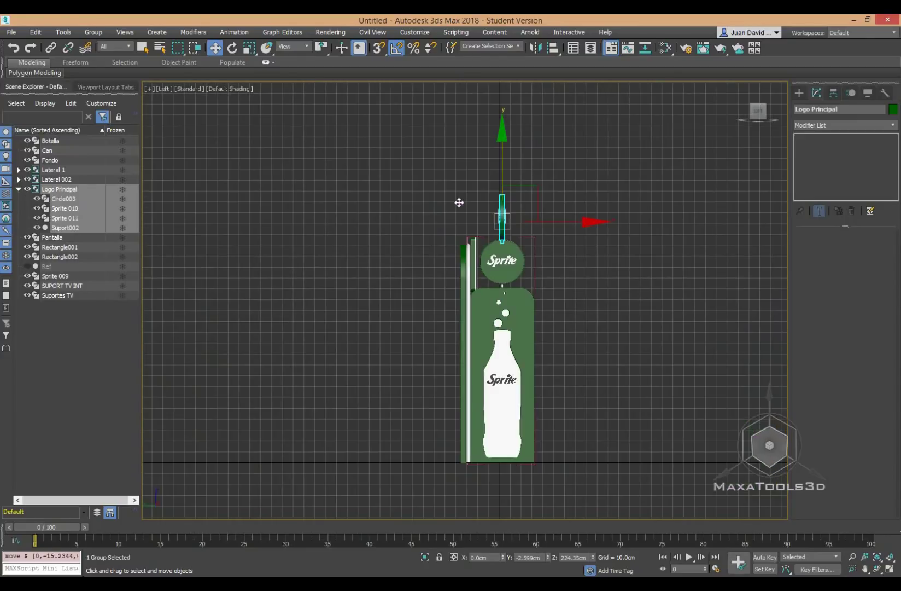
scroll(464, 238, "up", 5)
left_click_drag(583, 237, 480, 235)
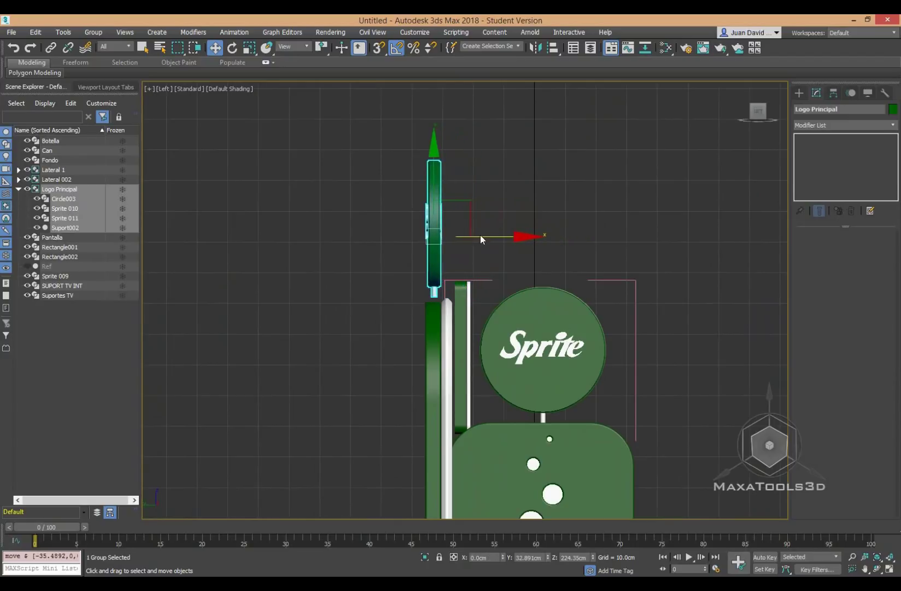
scroll(481, 234, "up", 4)
middle_click_drag(453, 319, 480, 301)
left_click_drag(446, 214, 442, 234)
scroll(450, 290, "down", 2)
- Orbit in perspective to check the logo's placement, then return to front view
key("p")
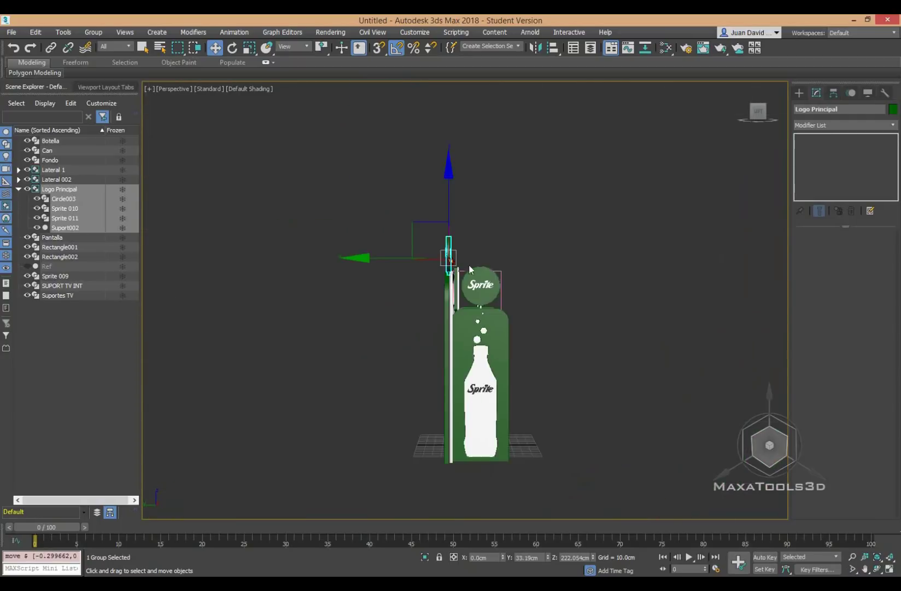
scroll(469, 264, "down", 5)
scroll(533, 332, "up", 3)
scroll(534, 332, "up", 4)
scroll(463, 283, "up", 1)
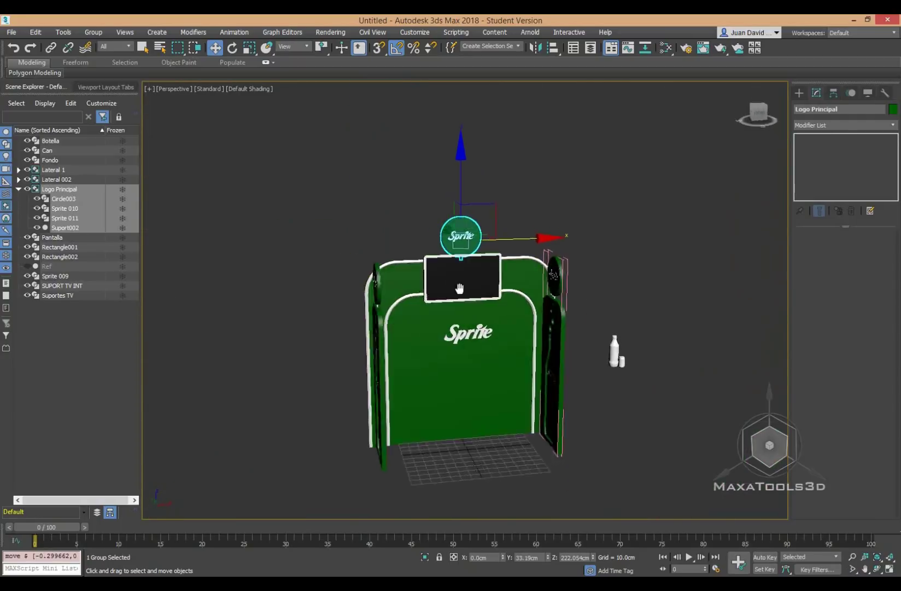
middle_click_drag(463, 282, 451, 282, "alt")
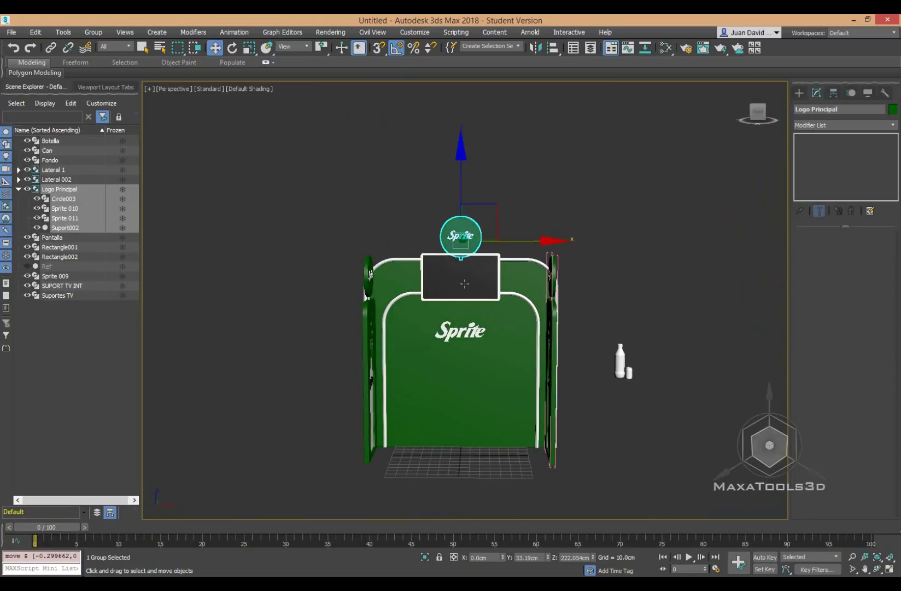
key("f")
scroll(464, 283, "up", 3)
scroll(464, 284, "down", 1)
scroll(464, 283, "down", 1)
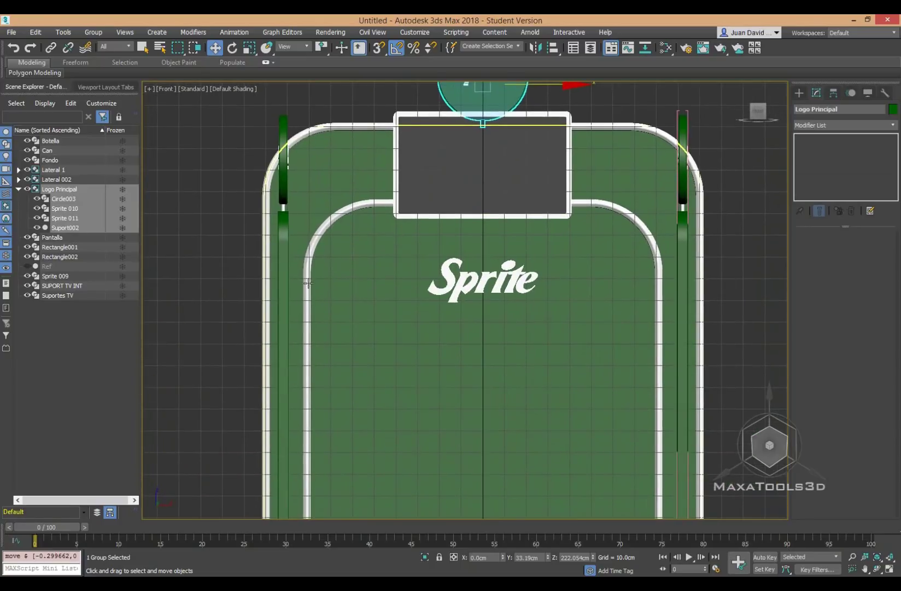
- Select SUPORT TV INT and inspect the vertices of its path spline
left_click(304, 288)
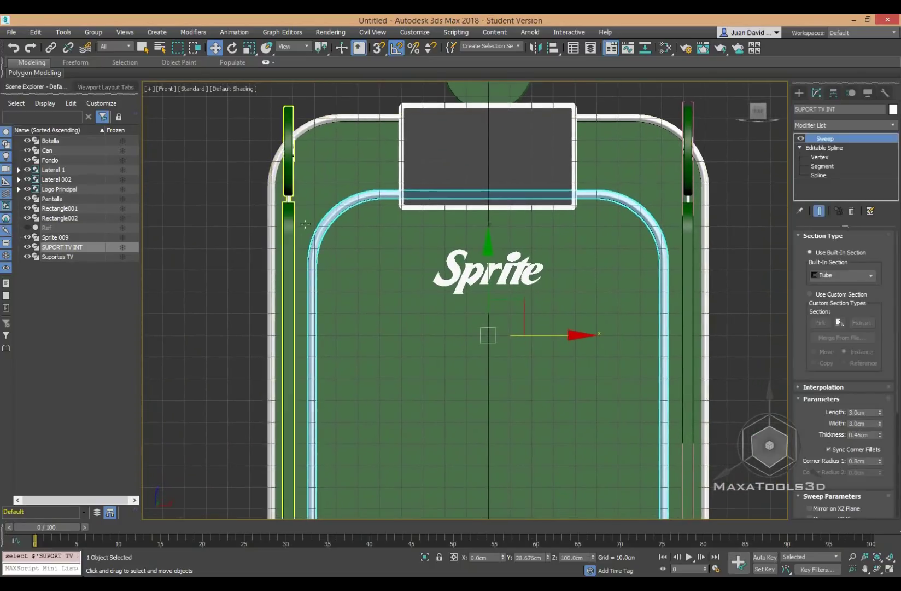
middle_click_drag(334, 266, 334, 238)
left_click(820, 157)
middle_click_drag(550, 265, 543, 250)
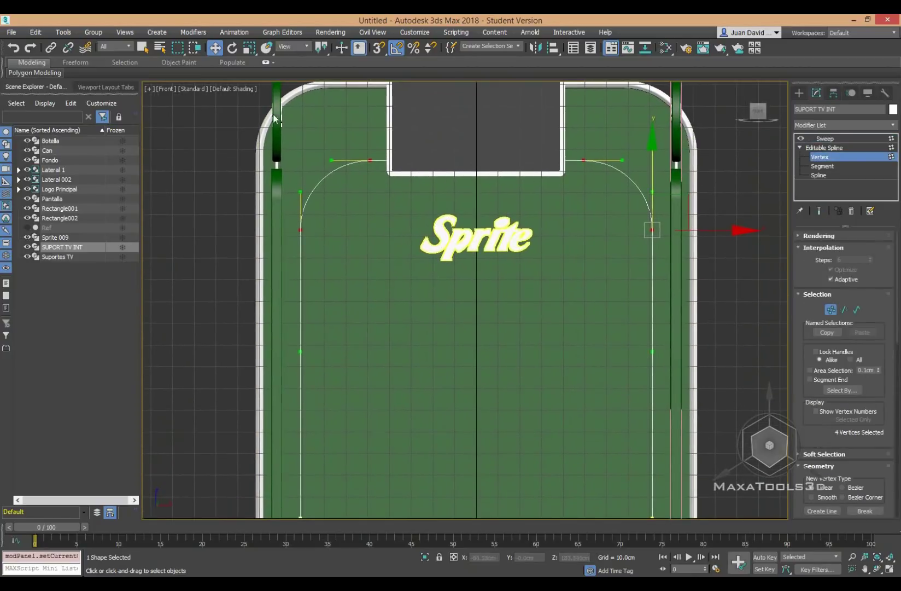
left_click(824, 138)
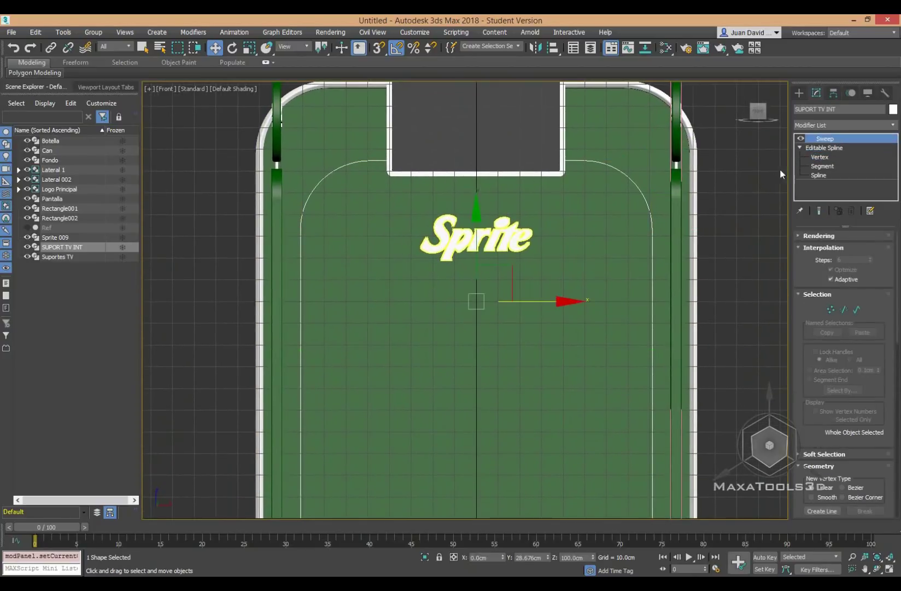
- Raise the Sprite 009 lettering slightly and bring up the Inventario.jpg reference photo
scroll(656, 200, "down", 3)
middle_click_drag(660, 203, 636, 206)
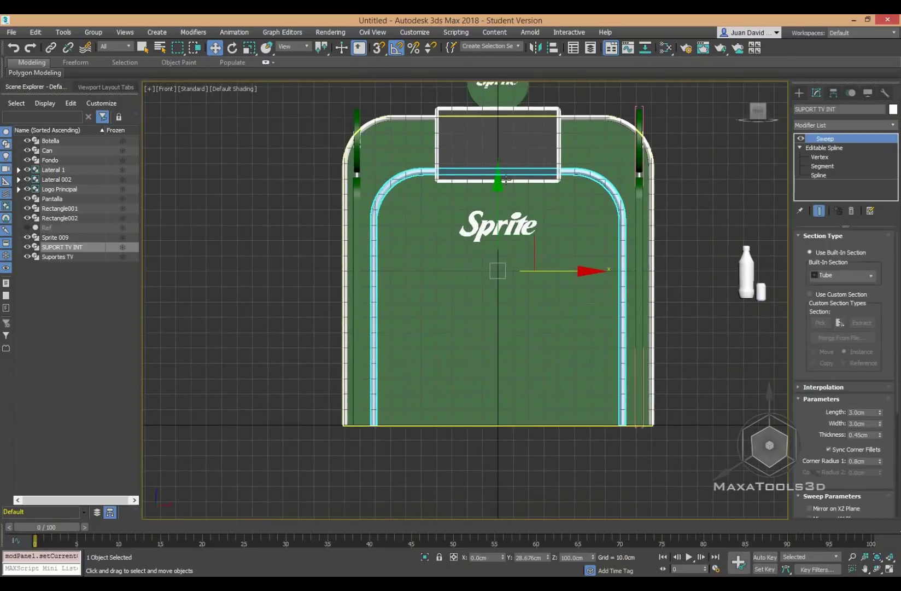
left_click(498, 224)
left_click_drag(495, 193, 495, 186)
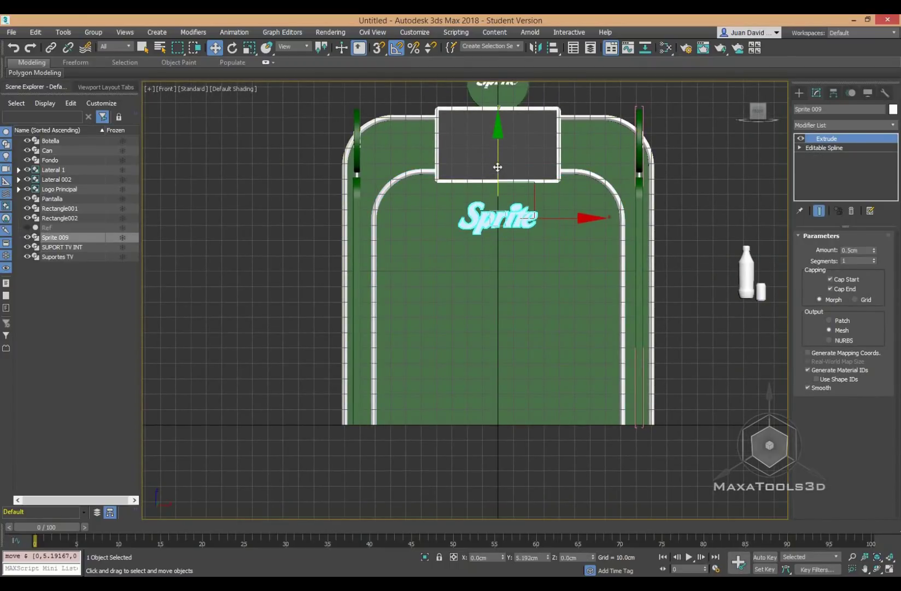
left_click(517, 573)
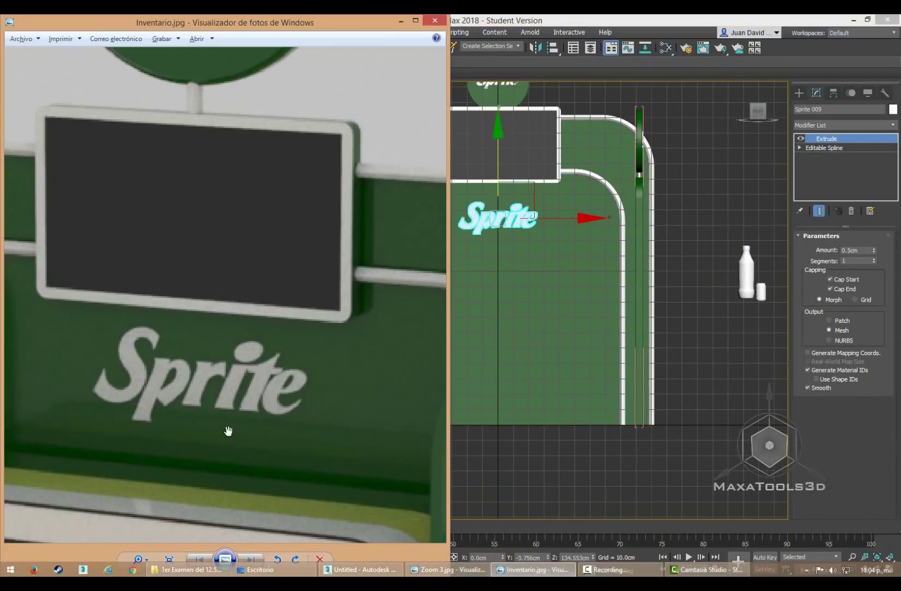
- Zoom Inventario.jpg to view the whole stand, then bring 3ds Max back
scroll(218, 383, "down", 3)
scroll(218, 383, "up", 1)
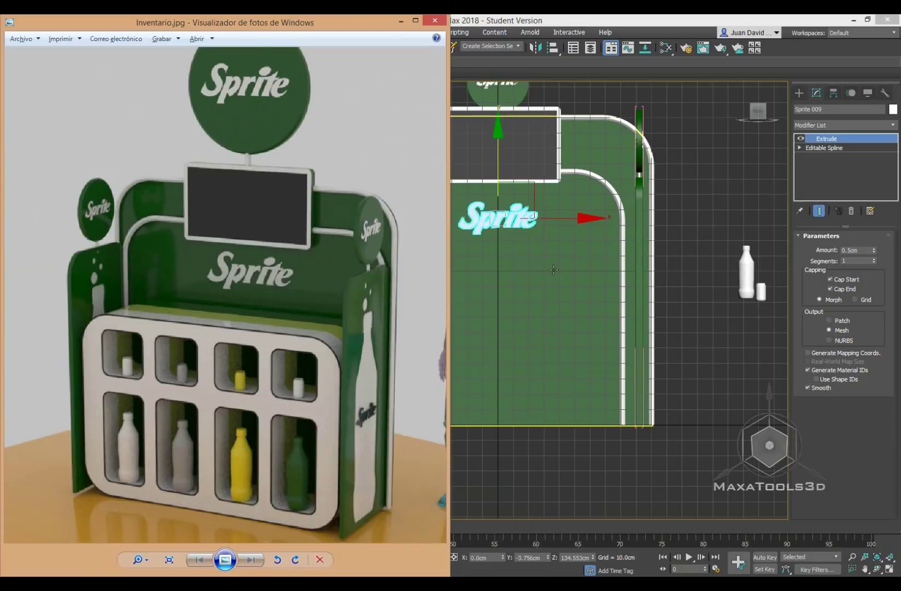
middle_click_drag(554, 269, 509, 312)
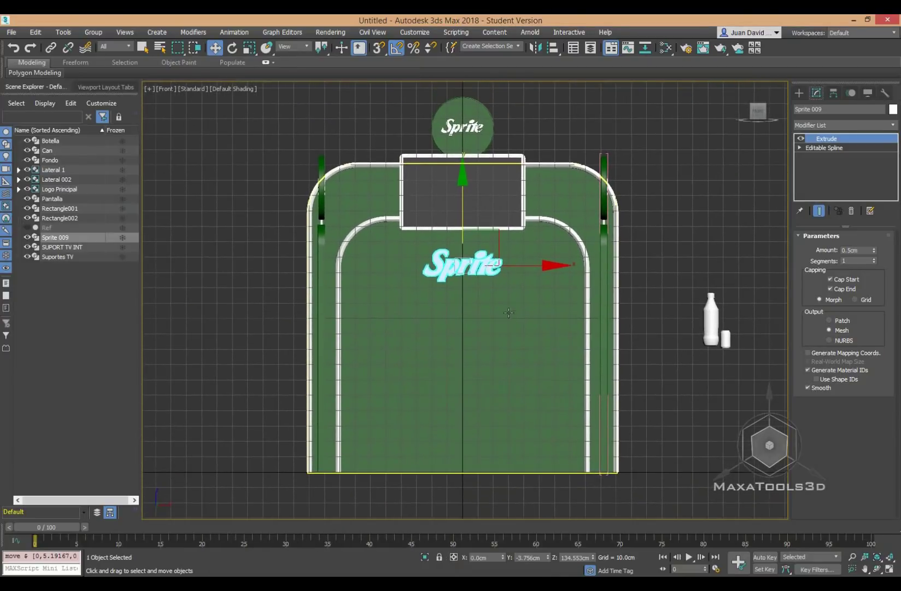
- Draw a rectangle spline over the lower green front panel
left_click(799, 92)
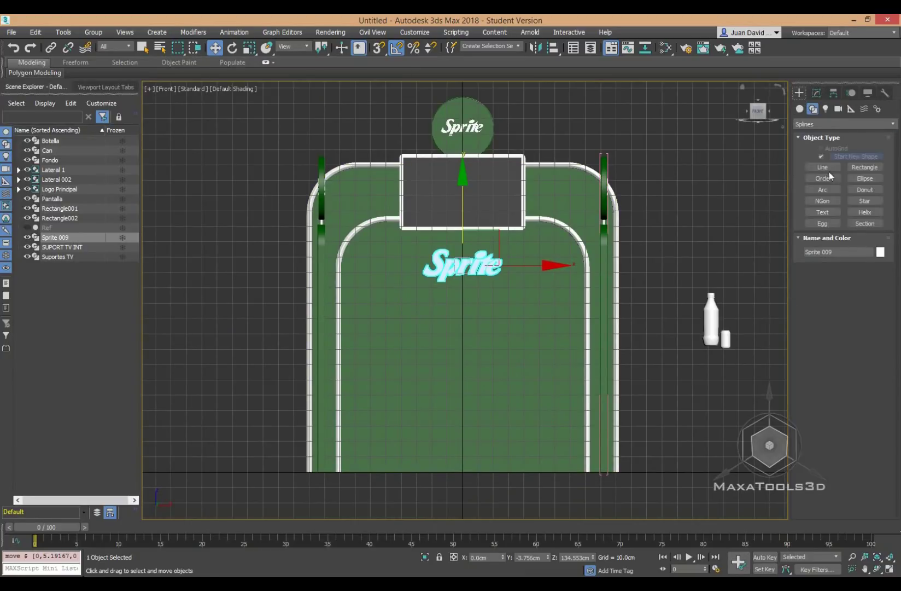
left_click(864, 167)
middle_click_drag(576, 352, 570, 325)
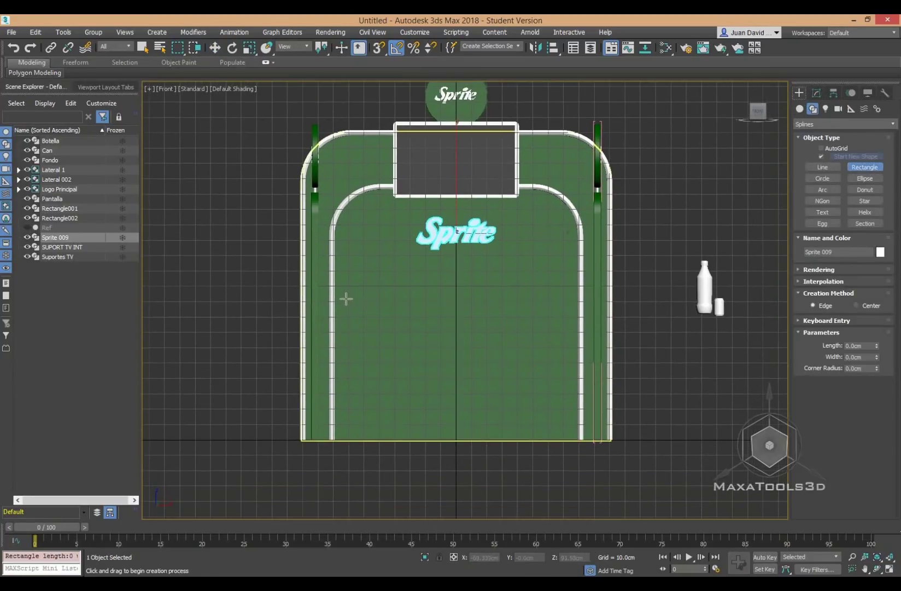
left_click_drag(339, 298, 571, 436)
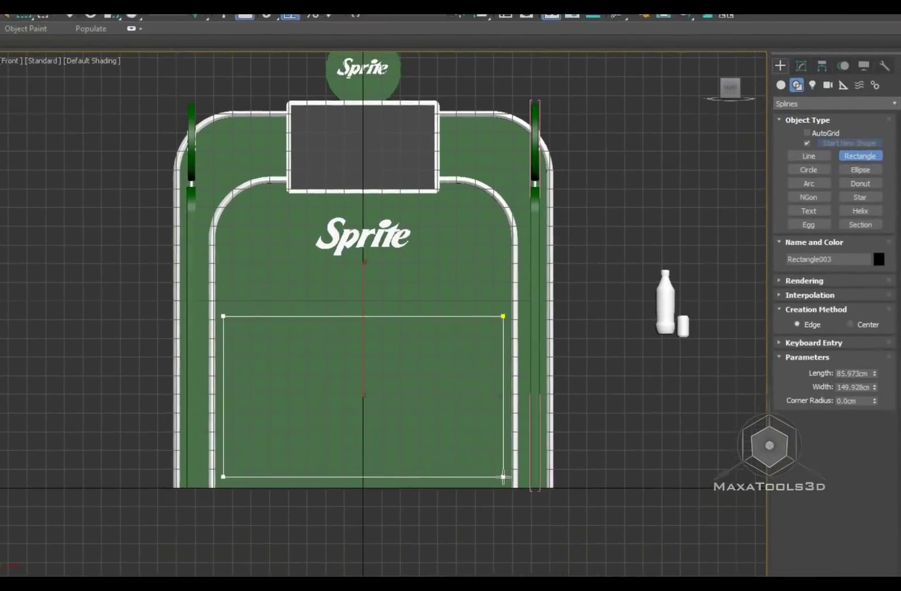
left_click_drag(503, 475, 502, 476)
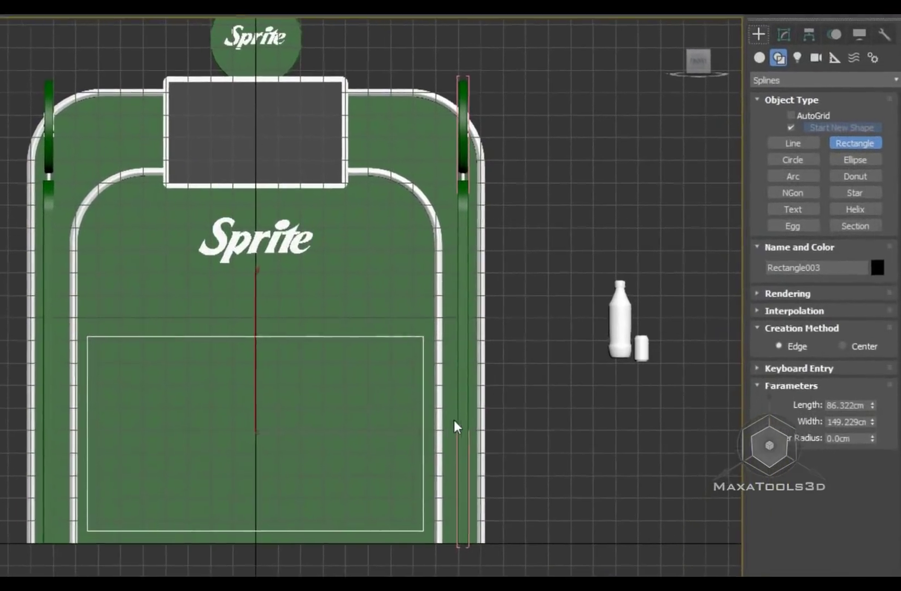
right_click(454, 422)
- Set the new rectangle's width to 170 cm and length to 100 cm
left_click(782, 30)
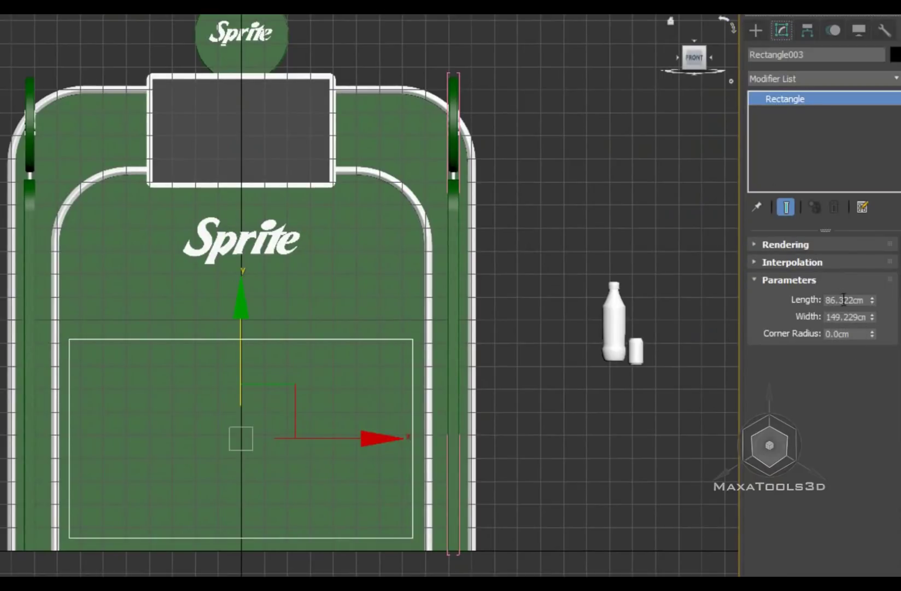
left_click(851, 314)
double_click(851, 316)
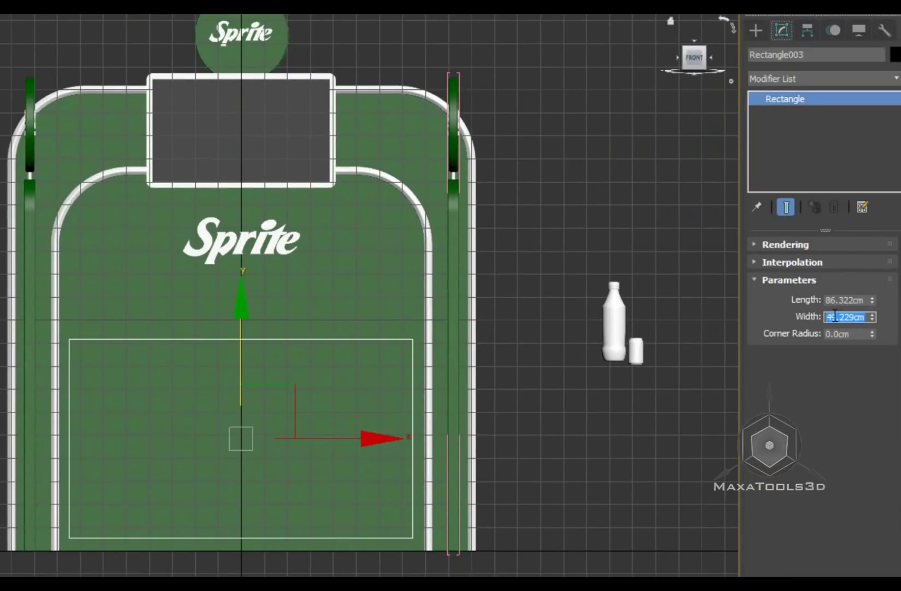
type("160")
key("Return")
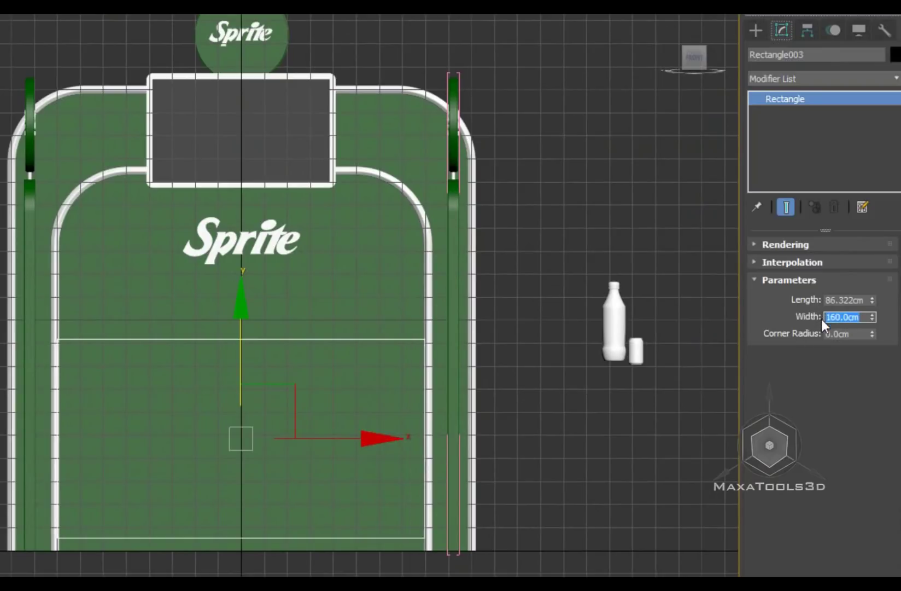
type("180")
key("Return")
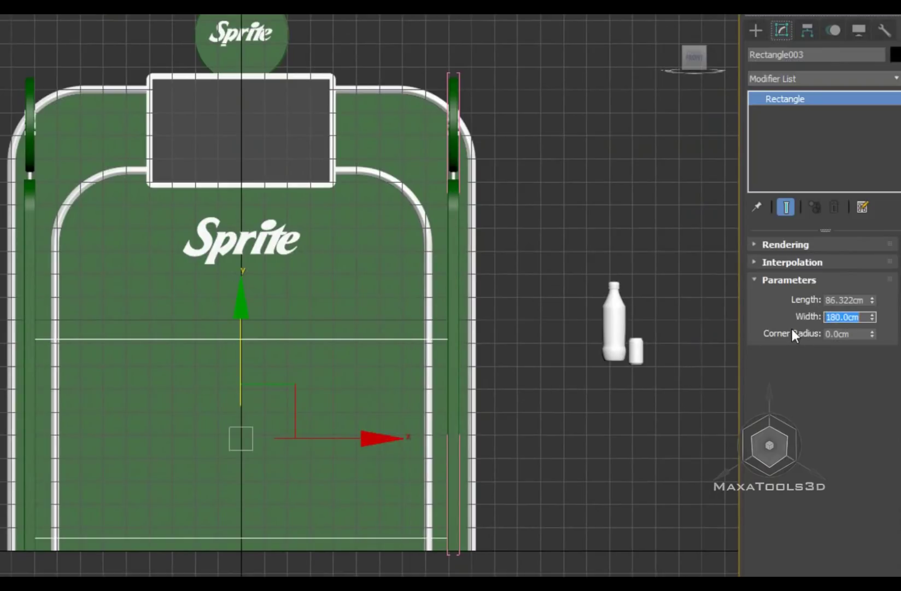
type("170")
key("Return")
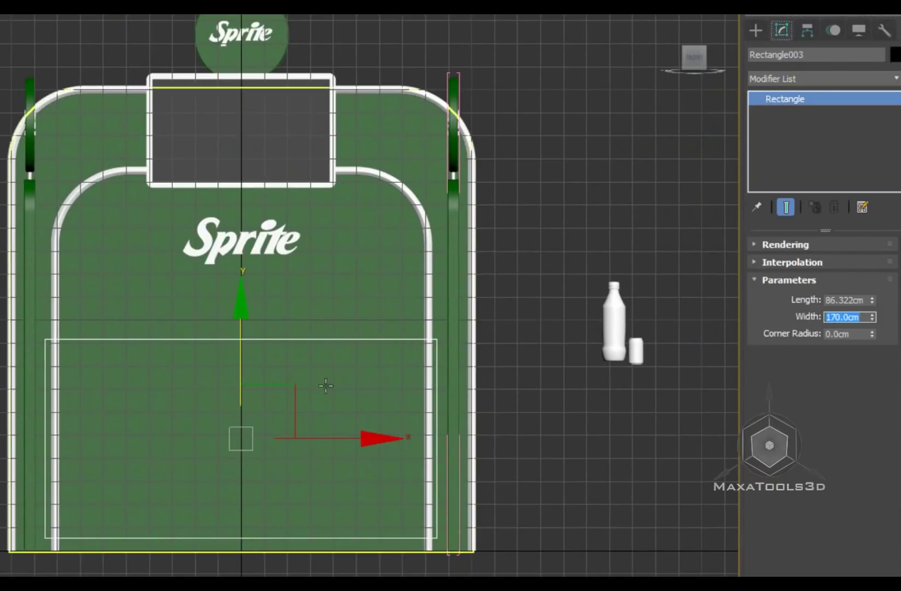
double_click(849, 300)
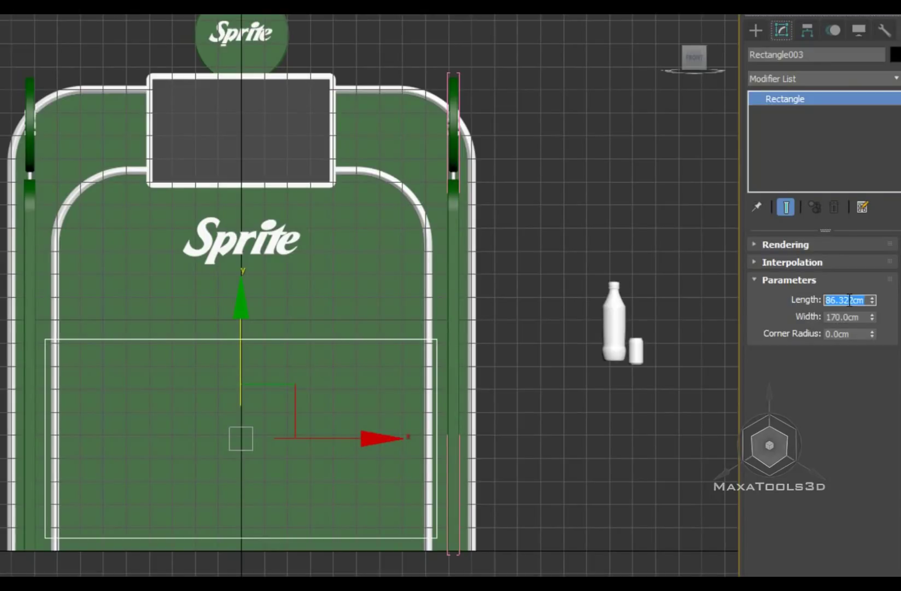
type("150")
key("Return")
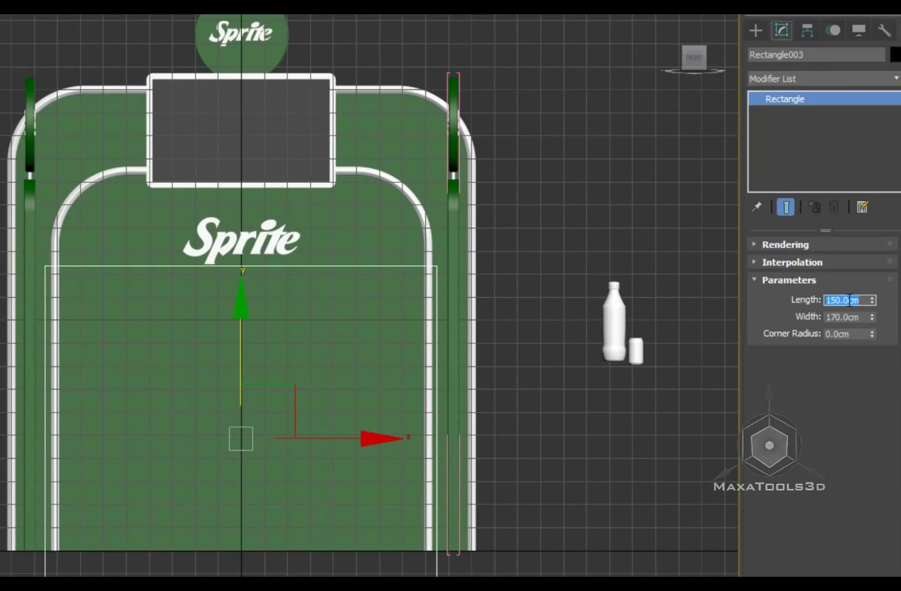
type("120")
key("Return")
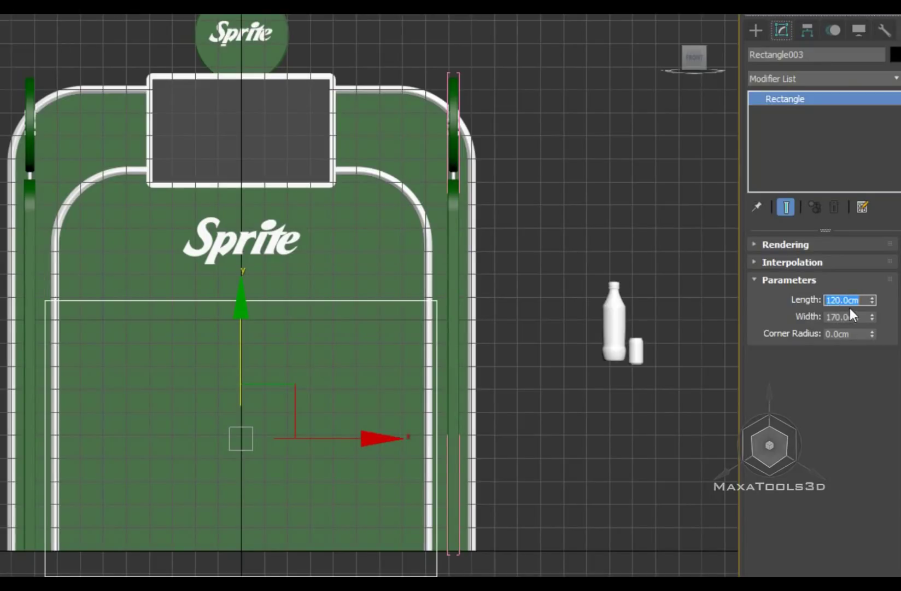
type("100")
key("Return")
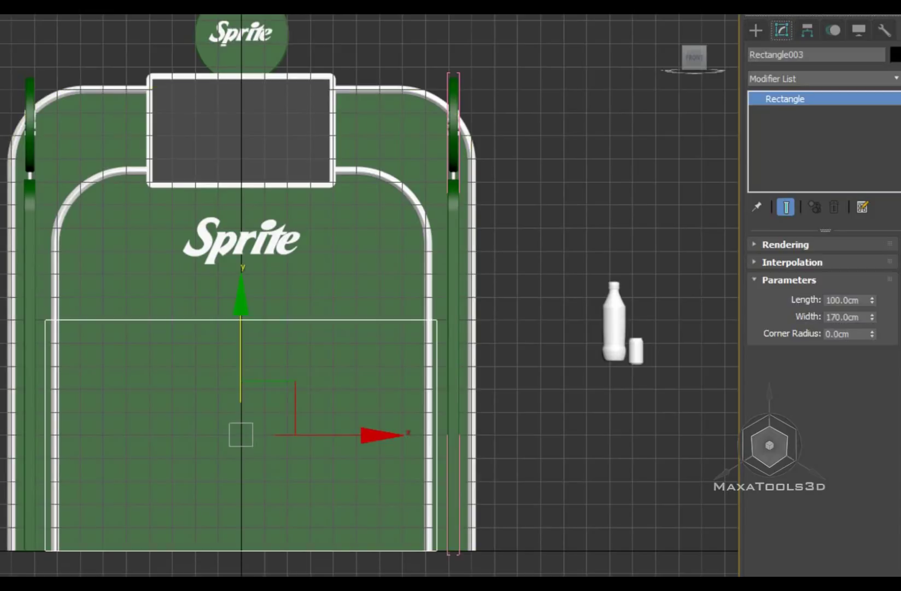
left_click(97, 327)
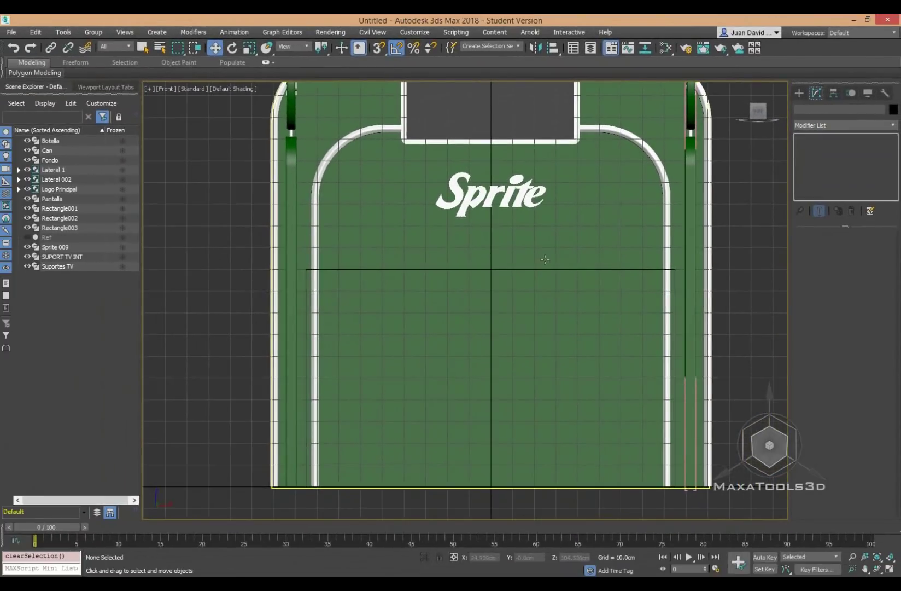
left_click(546, 270)
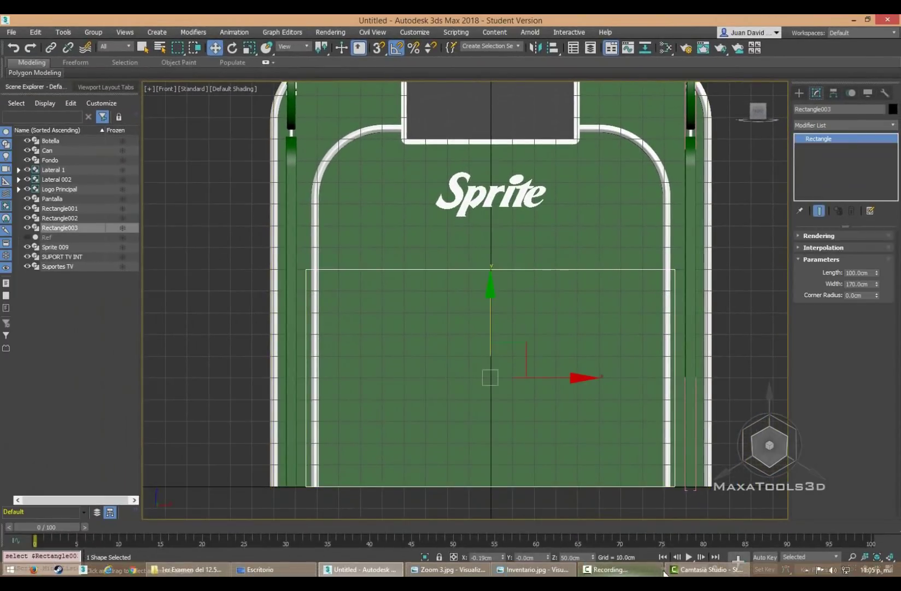
mouse_move(704, 569)
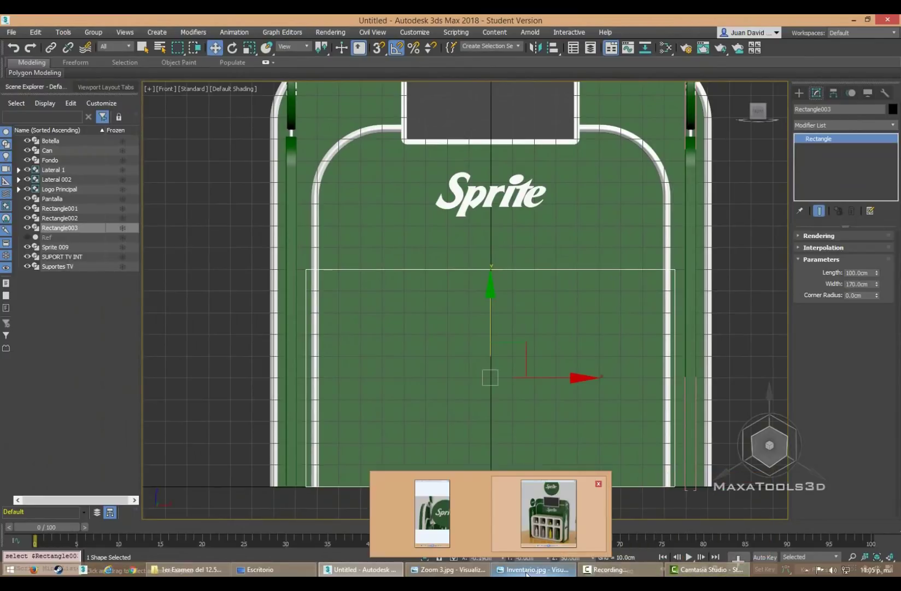
left_click(536, 570)
scroll(319, 347, "up", 1)
scroll(324, 346, "up", 1)
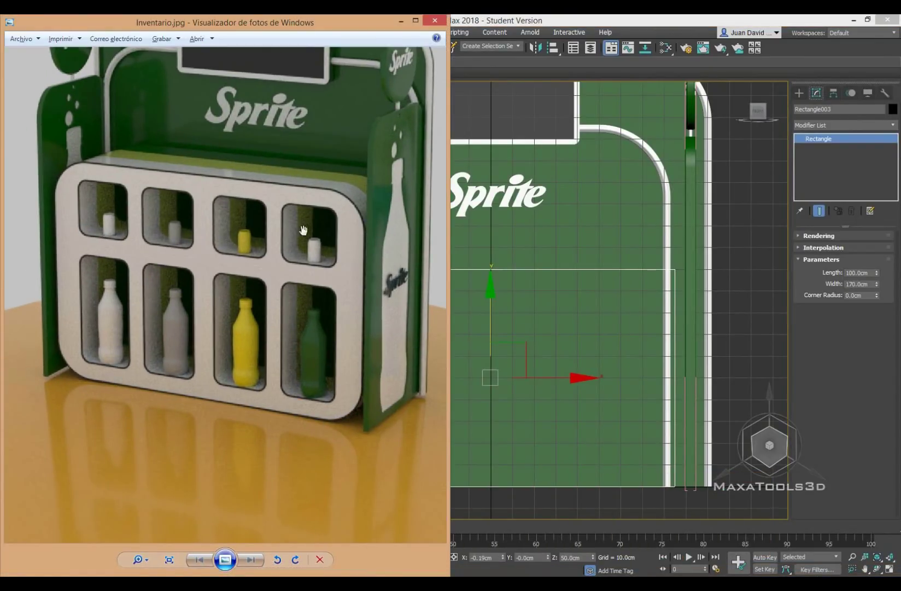
left_click(746, 239)
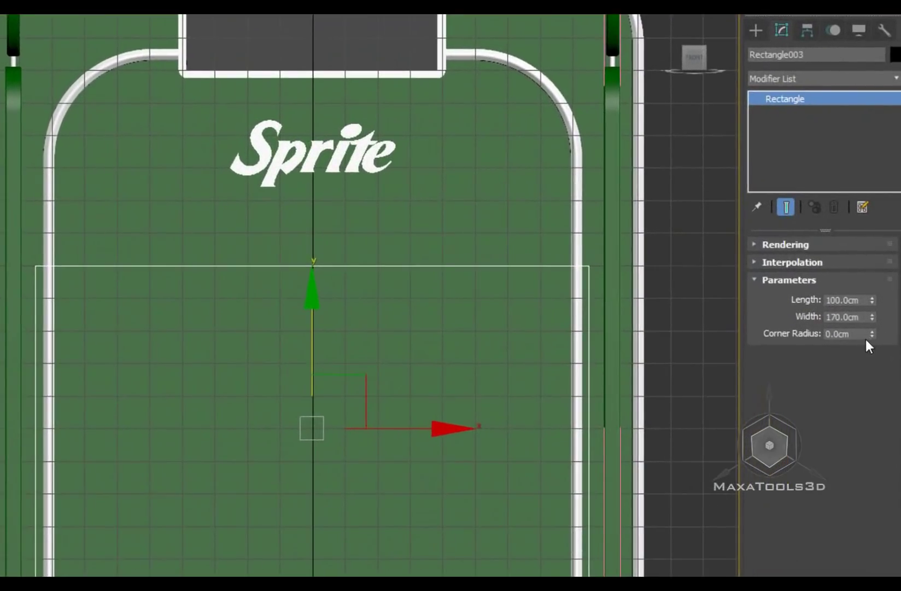
- Give the 170 × 100 cm rectangle a 15 cm corner radius
double_click(838, 335)
type("10")
key("Return")
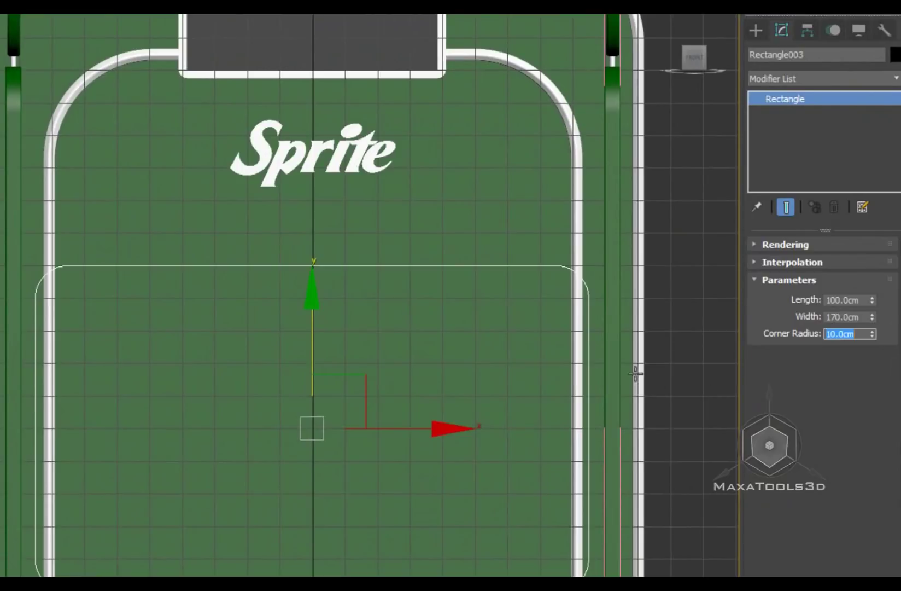
type("150")
key("Return")
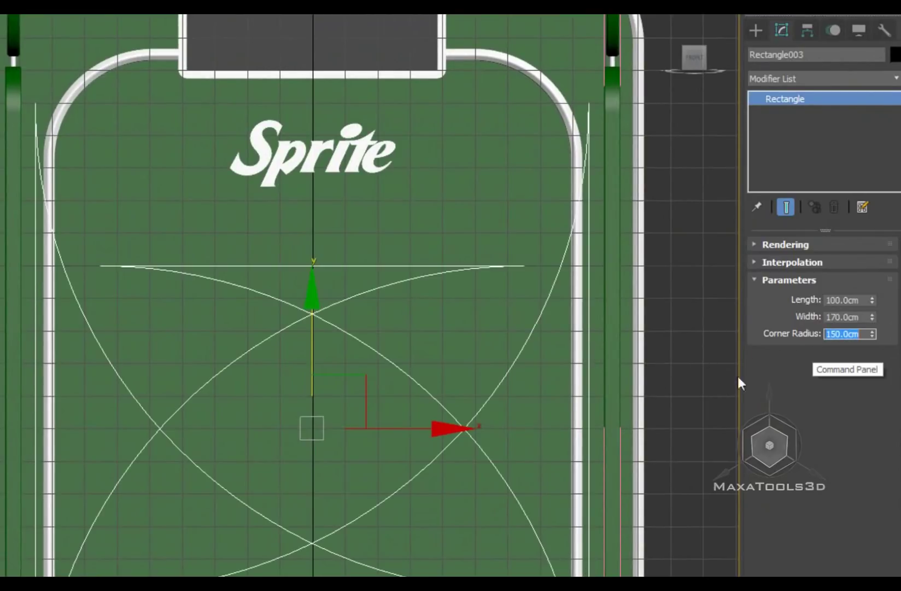
type("15")
key("Return")
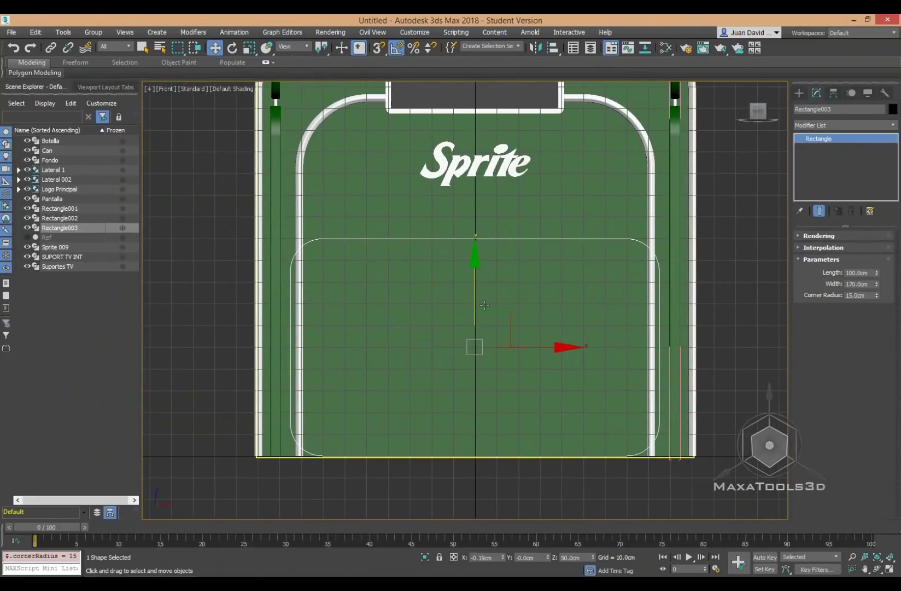
- Isolate the rounded rectangle and reset its X position to 0
key("alt+q")
scroll(479, 338, "down", 2)
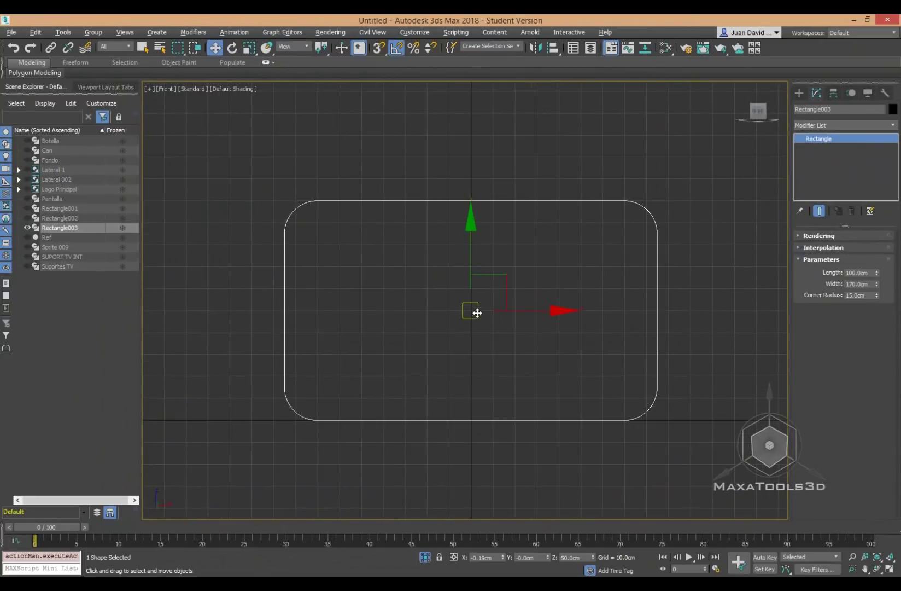
mouse_move(477, 311)
middle_mouse_down()
mouse_move(448, 309)
mouse_move(496, 317)
middle_mouse_up()
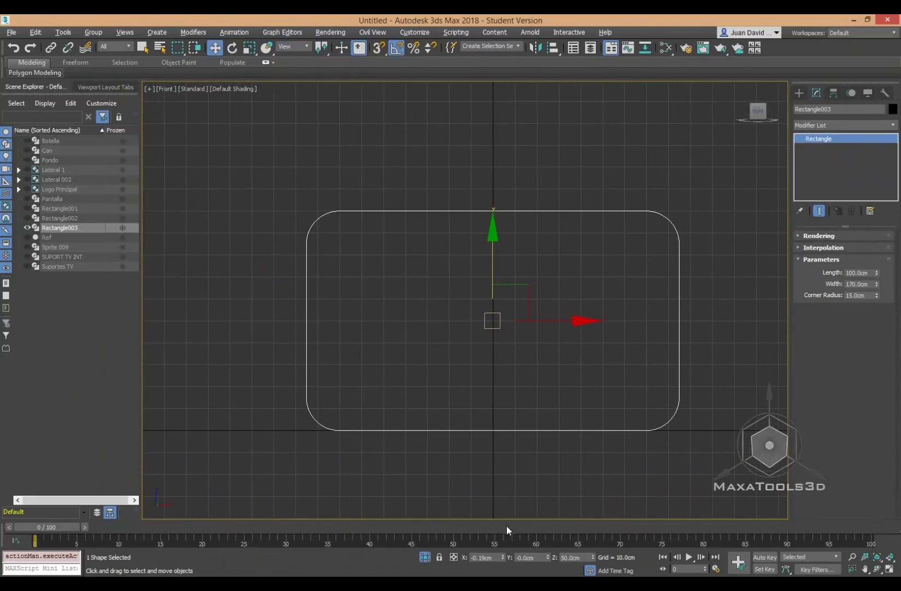
right_click(502, 555)
left_click(595, 278)
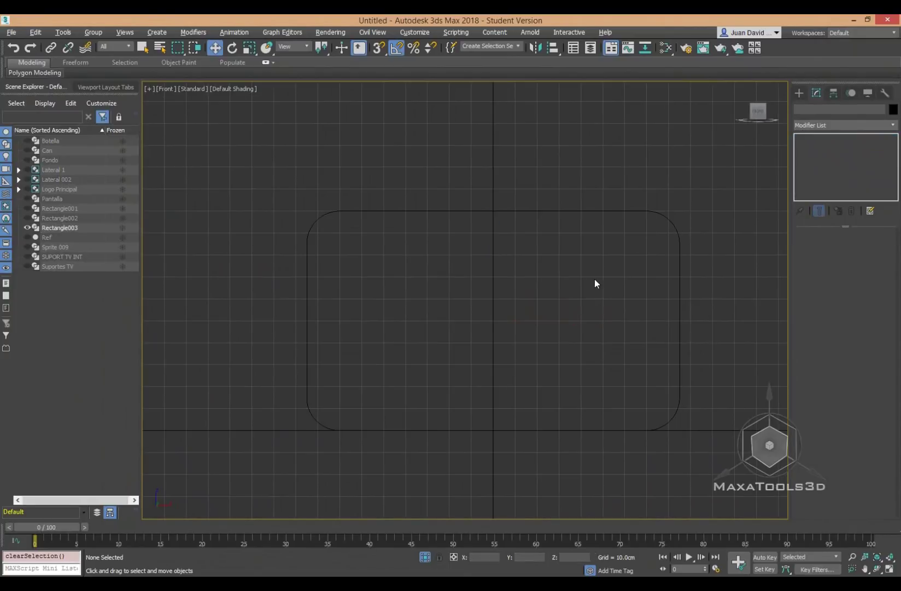
left_click(519, 211)
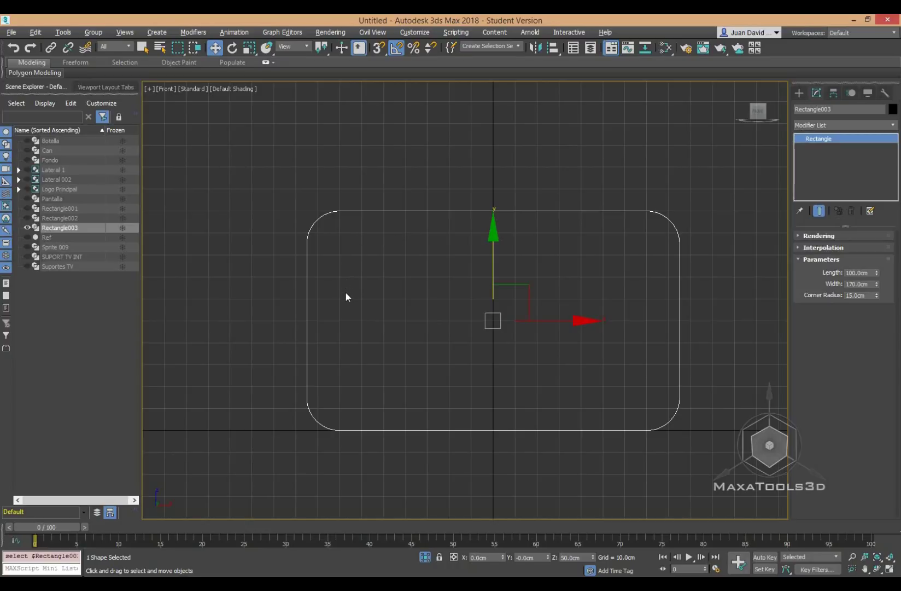
- Draw a small rectangle inside the top-left of the large rounded rectangle
left_click(800, 93)
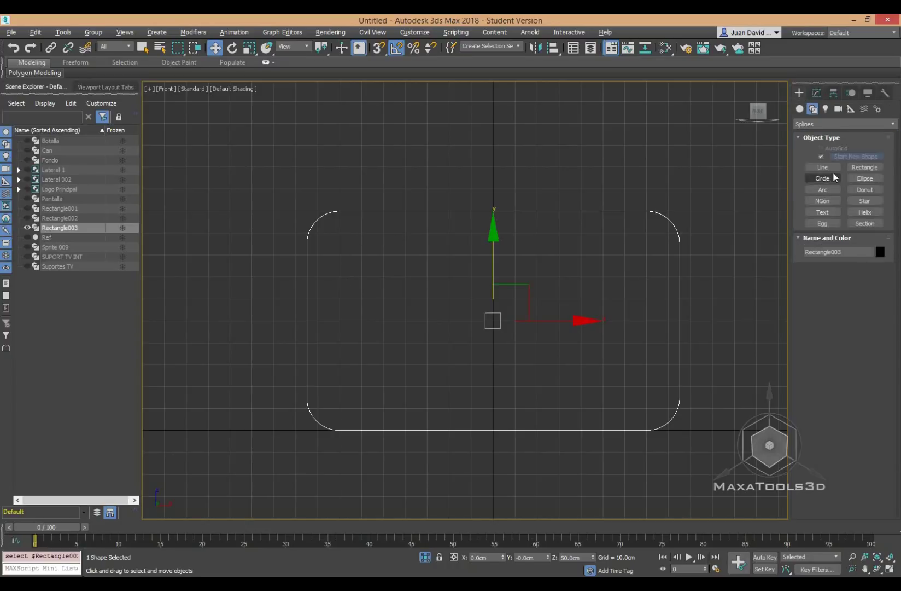
left_click(869, 168)
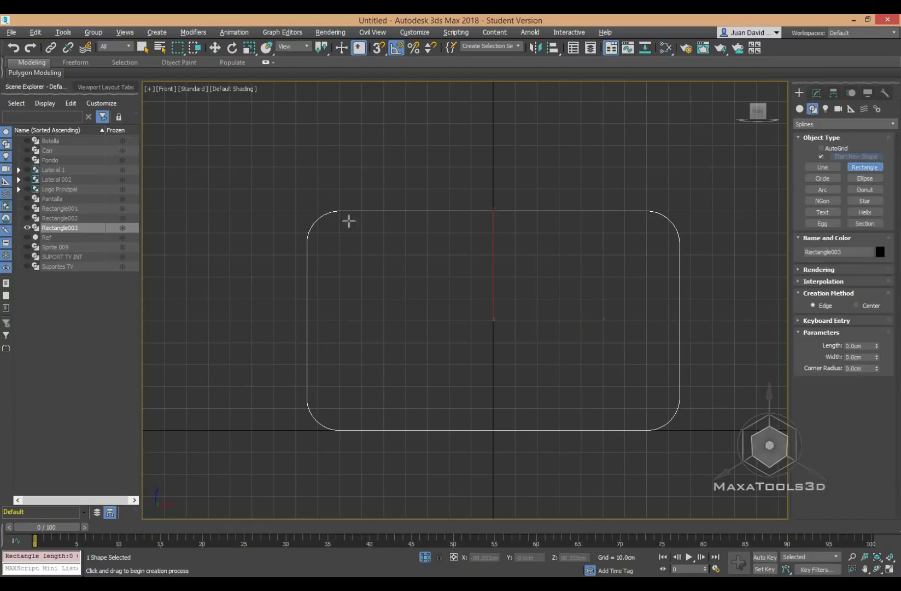
left_click_drag(342, 232, 384, 286)
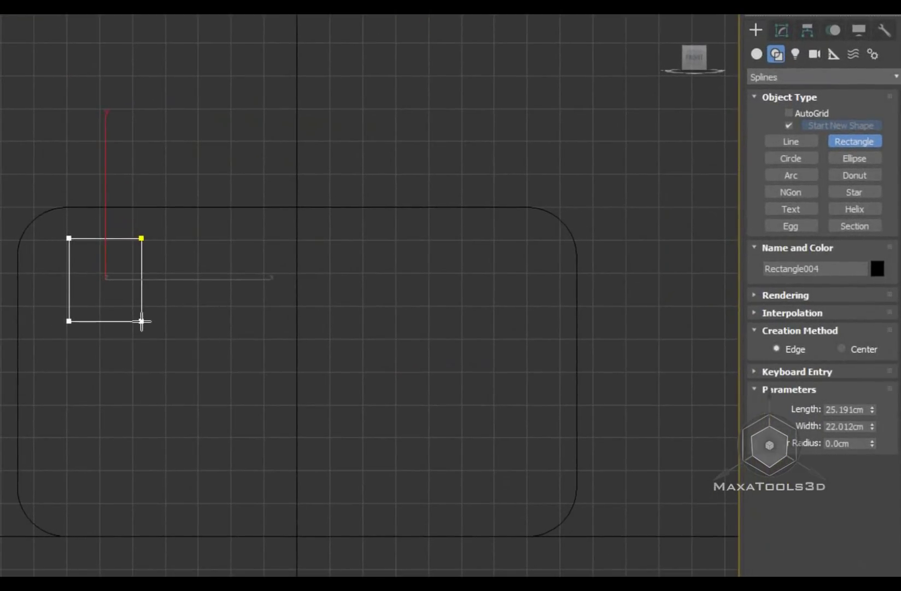
mouse_move(209, 309)
left_mouse_down()
mouse_move(143, 338)
mouse_move(134, 313)
left_mouse_up()
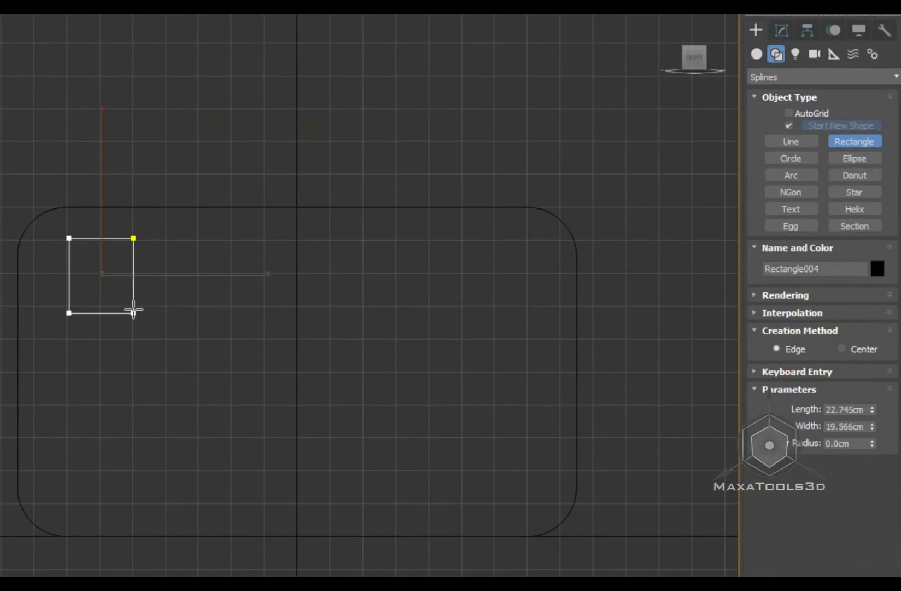
left_click_drag(133, 311, 134, 306)
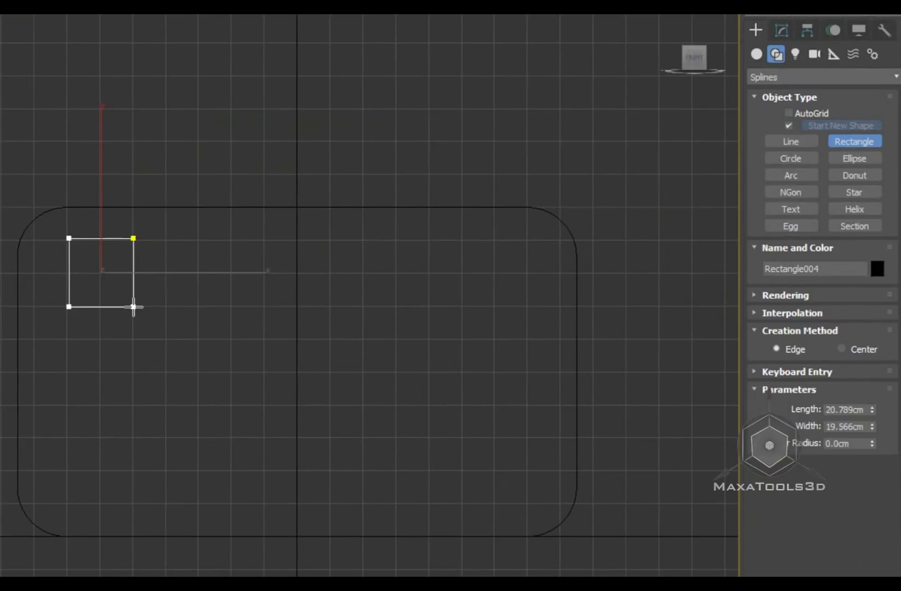
mouse_move(133, 306)
left_mouse_down()
mouse_move(143, 337)
mouse_move(163, 314)
mouse_move(165, 340)
left_mouse_up()
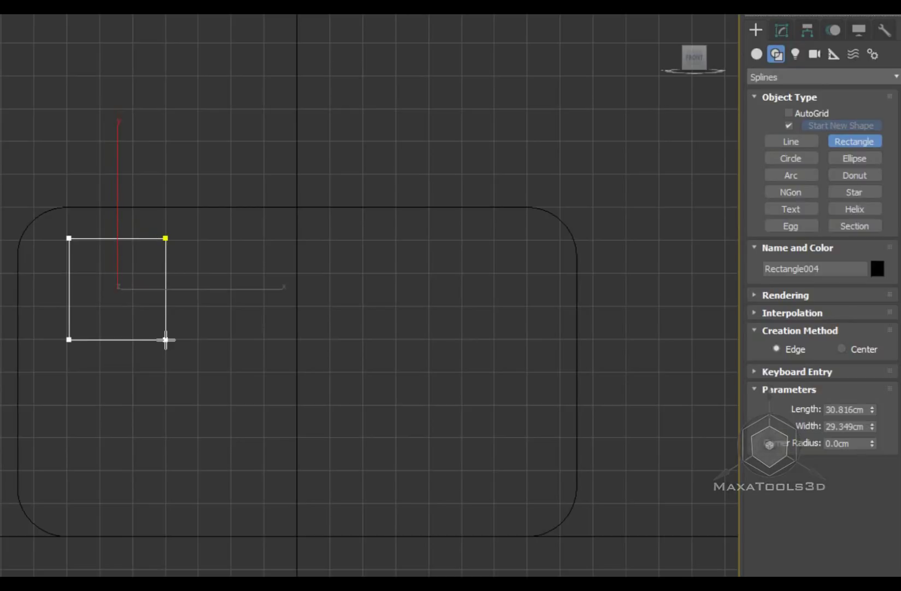
left_click_drag(166, 339, 166, 339)
right_click(188, 308)
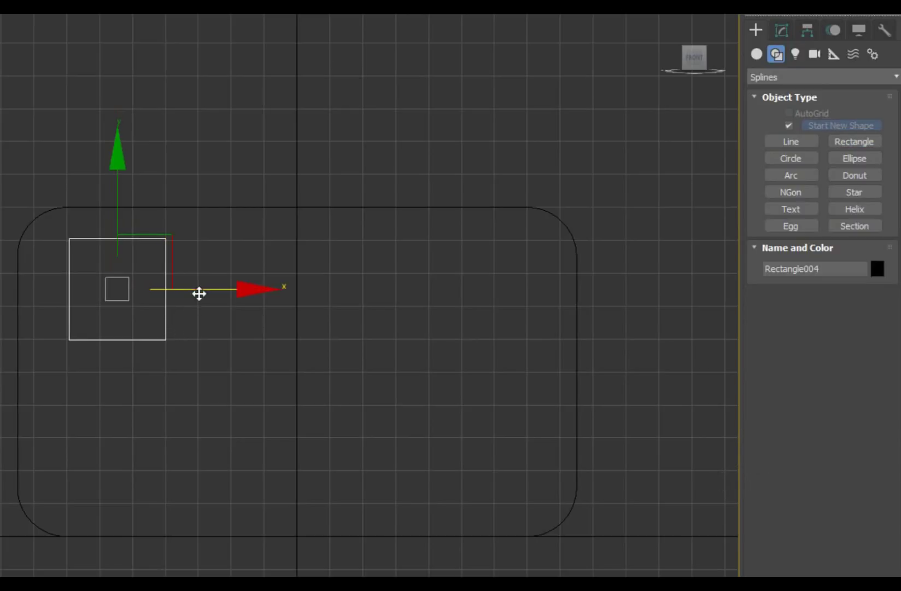
left_click_drag(199, 295, 173, 296)
left_click(206, 397)
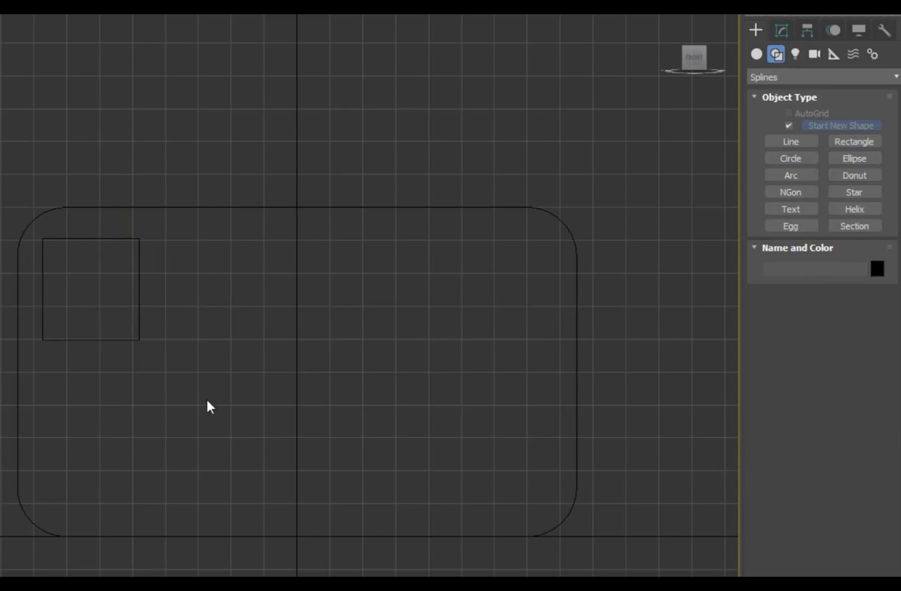
left_click(139, 317)
- Set the small rectangle to 5 cm corner radius, 30 cm length and 30 cm width
left_click(782, 30)
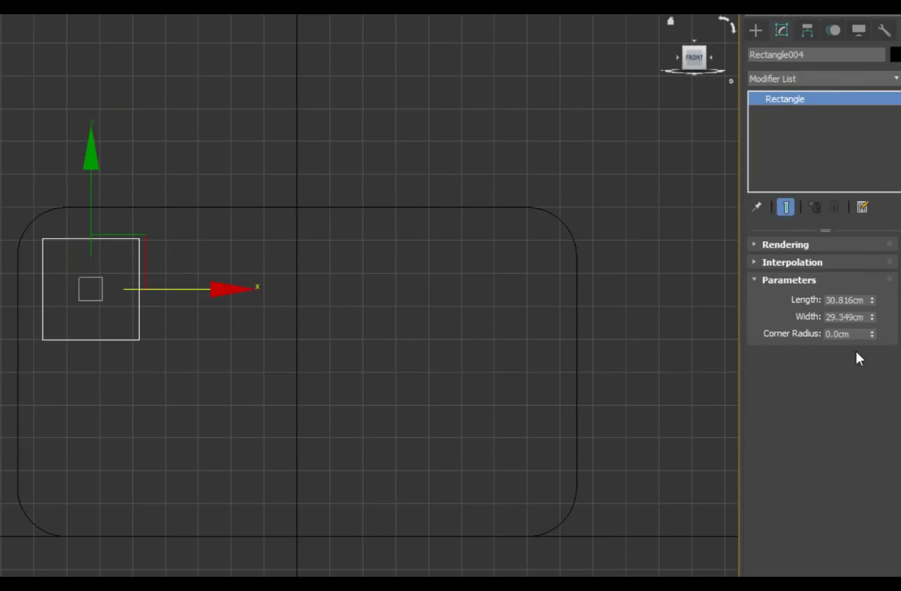
left_click(845, 334)
type("3")
key("Return")
type("5")
key("Return")
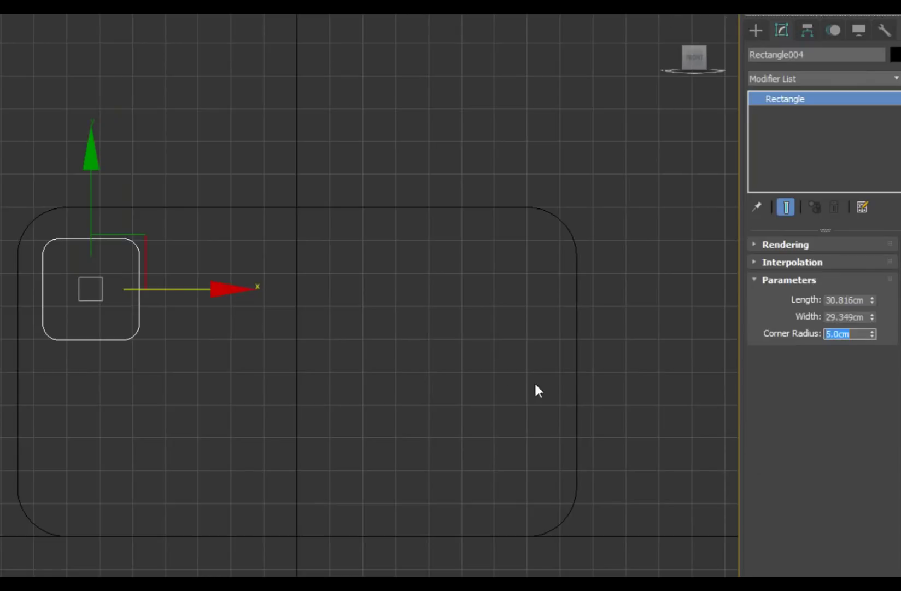
left_click(845, 300)
type("30")
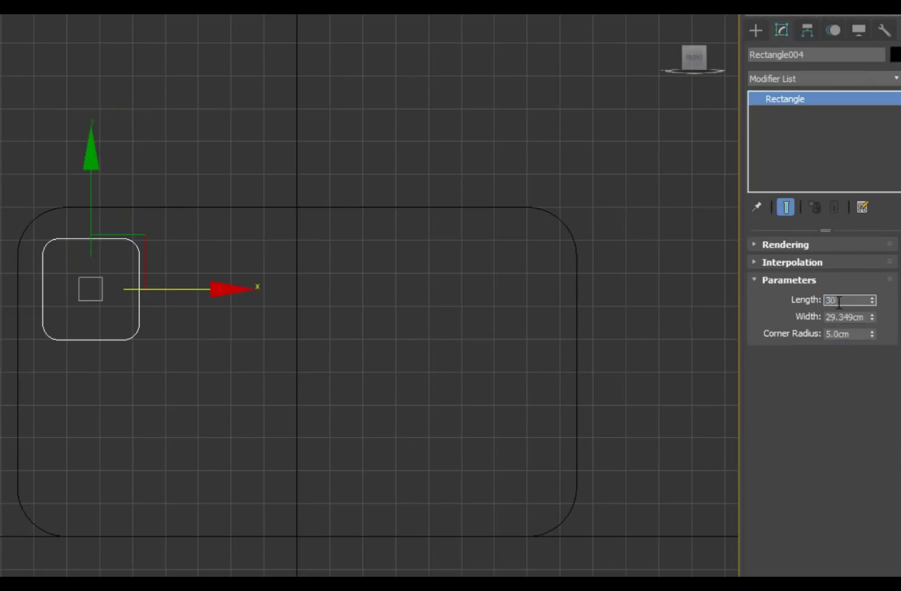
key("Return")
left_click(832, 317)
type("30")
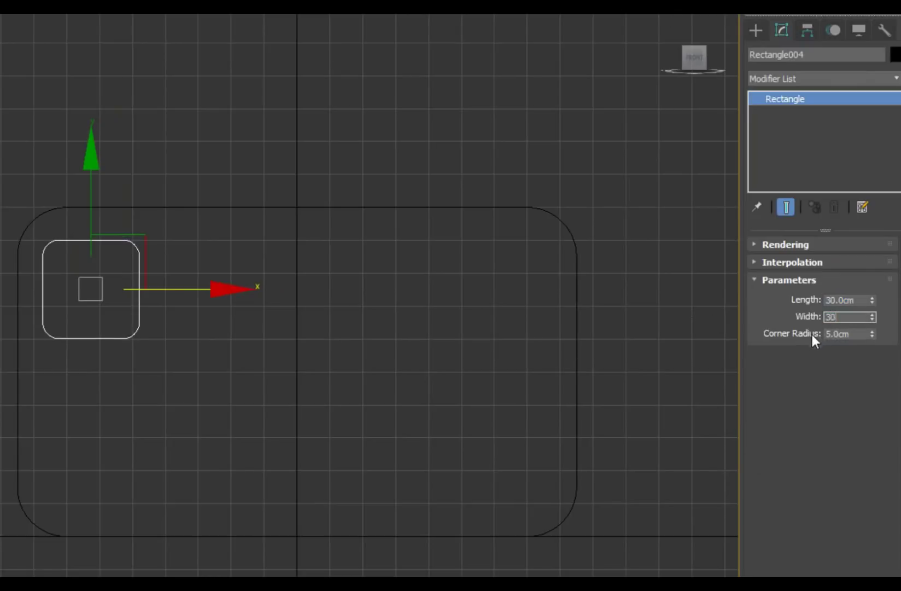
key("Return")
middle_click_drag(169, 278, 172, 263)
scroll(174, 264, "up", 1)
scroll(192, 287, "down", 1)
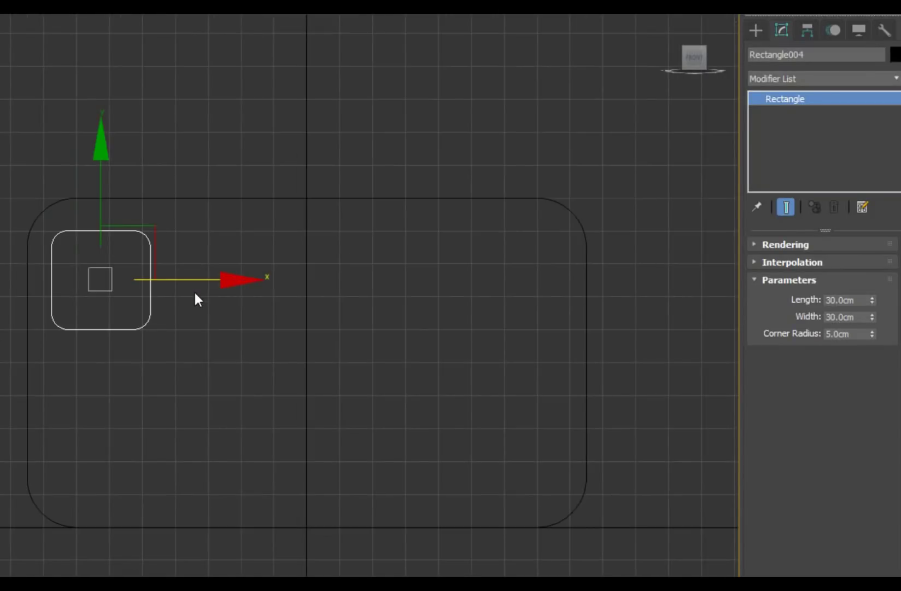
- Copy the rounded square below itself and make the copy 50 cm long
left_click_drag(102, 219, 101, 357, "shift")
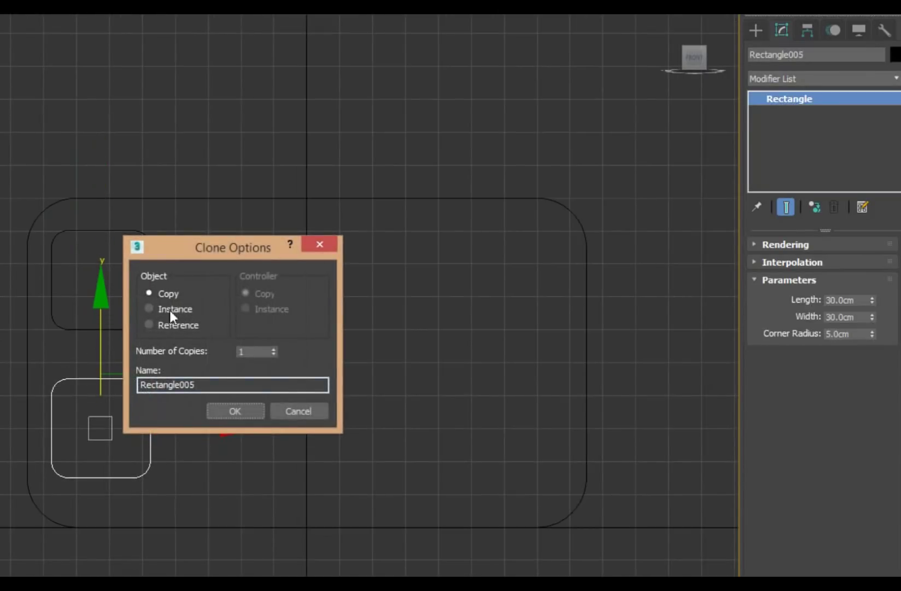
left_click(248, 412)
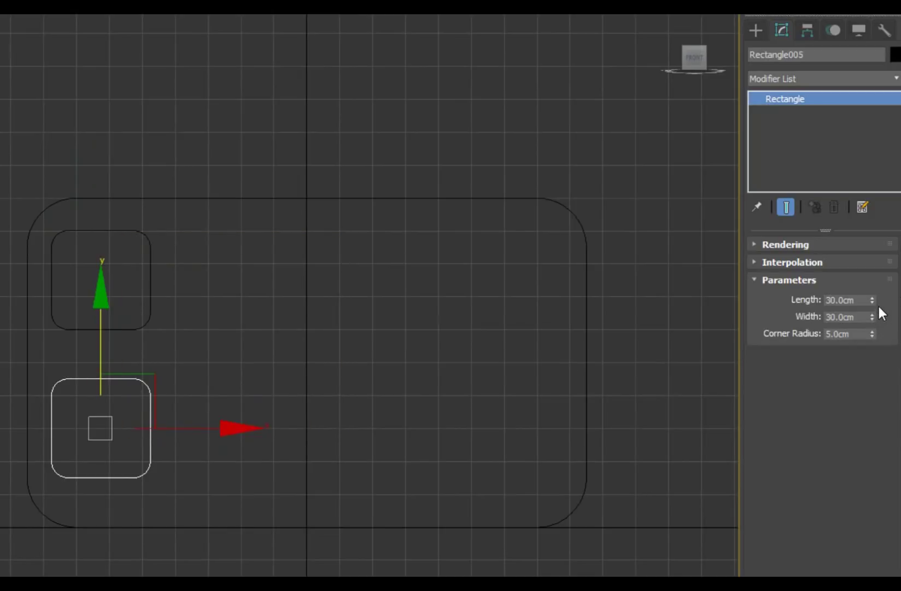
left_click_drag(872, 300, 860, 246)
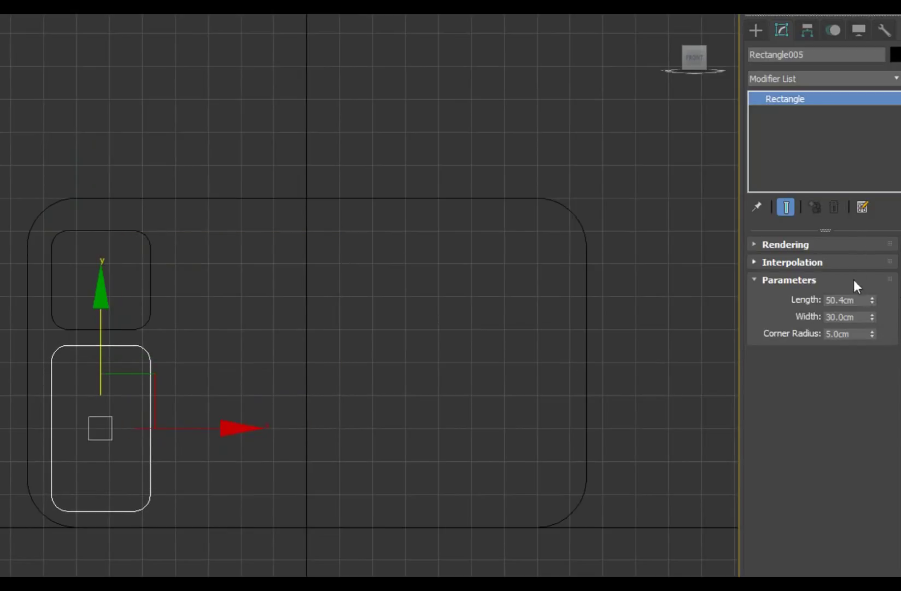
double_click(845, 300)
type("50")
key("Return")
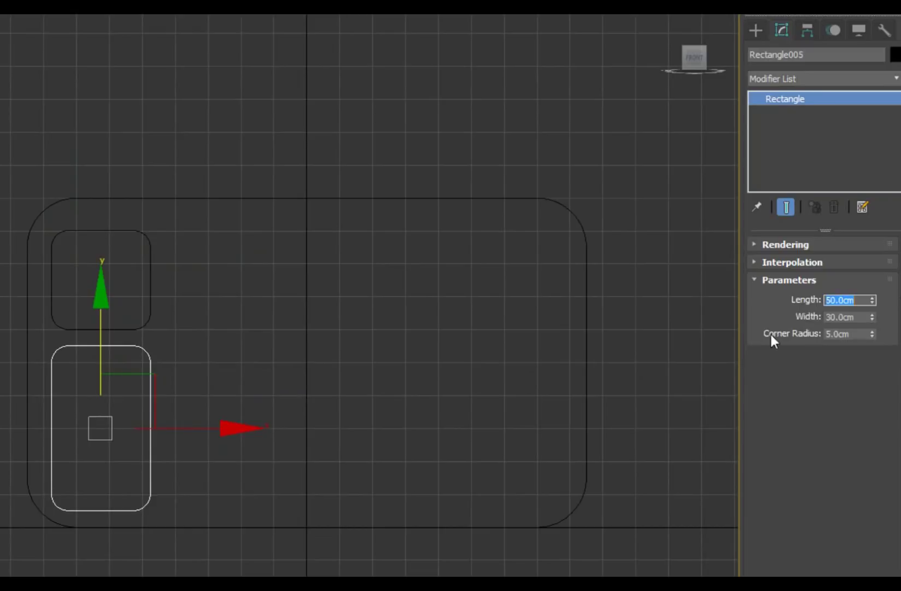
type("40")
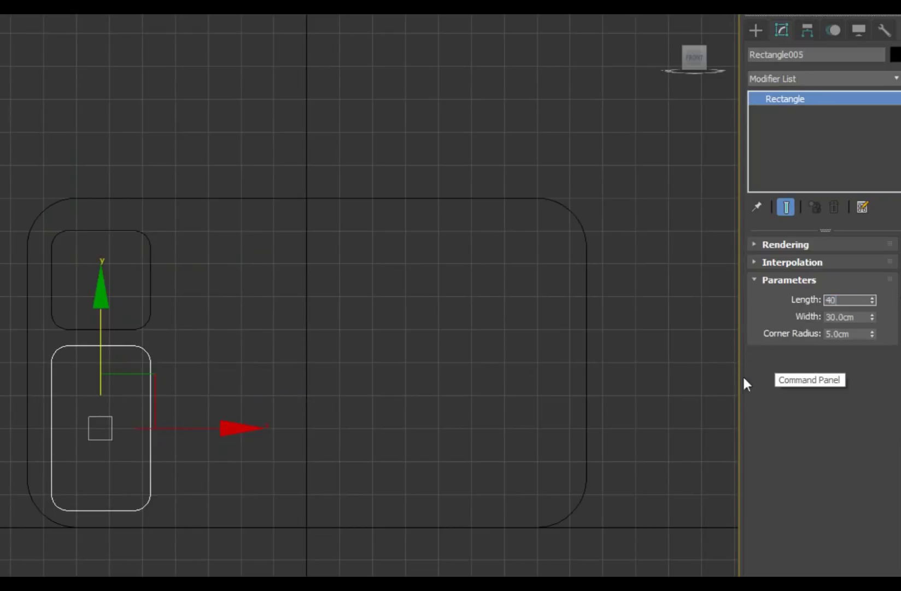
key("Return")
type("56")
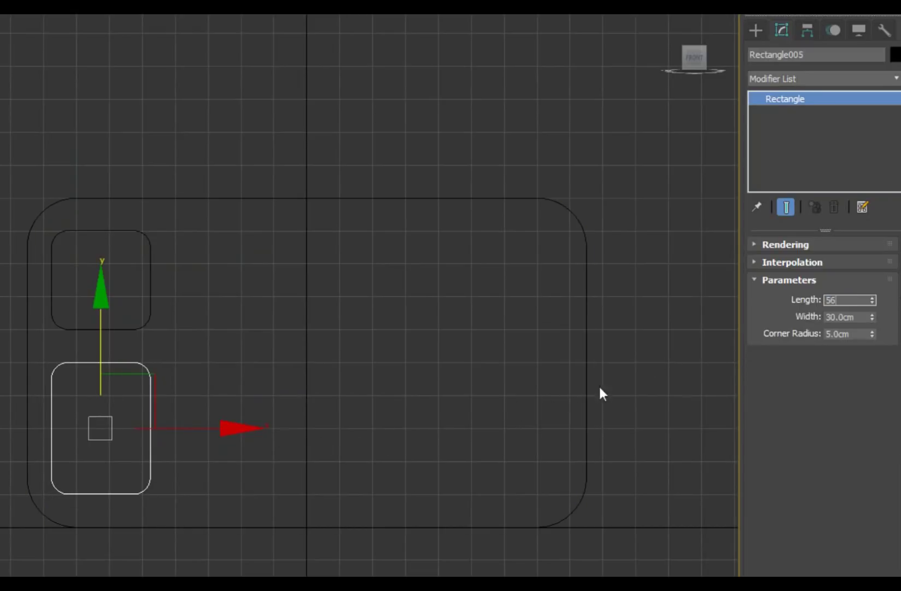
key("BackSpace")
type("0")
key("Return")
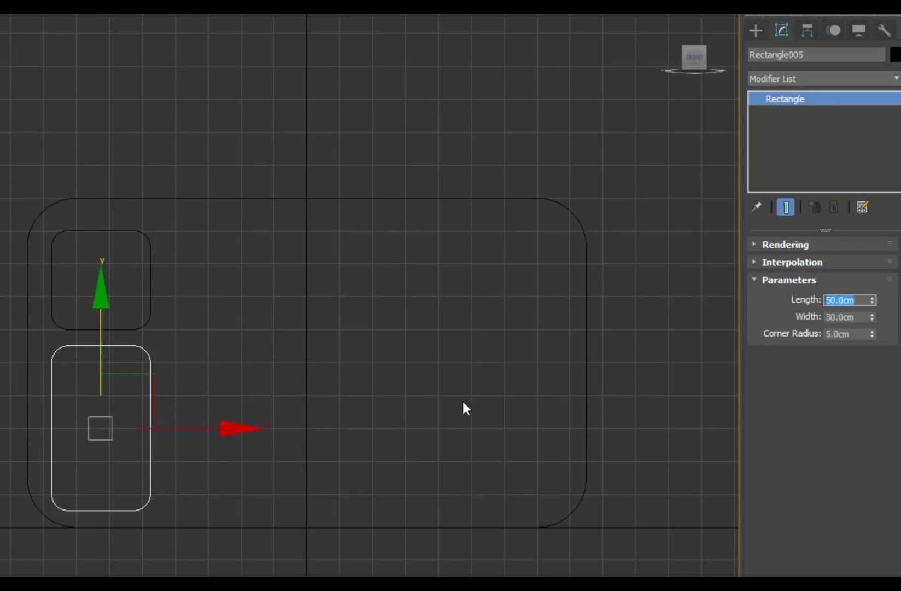
- Copy both left compartments rightward as a second column
left_click(222, 386)
left_click_drag(210, 388, 99, 305)
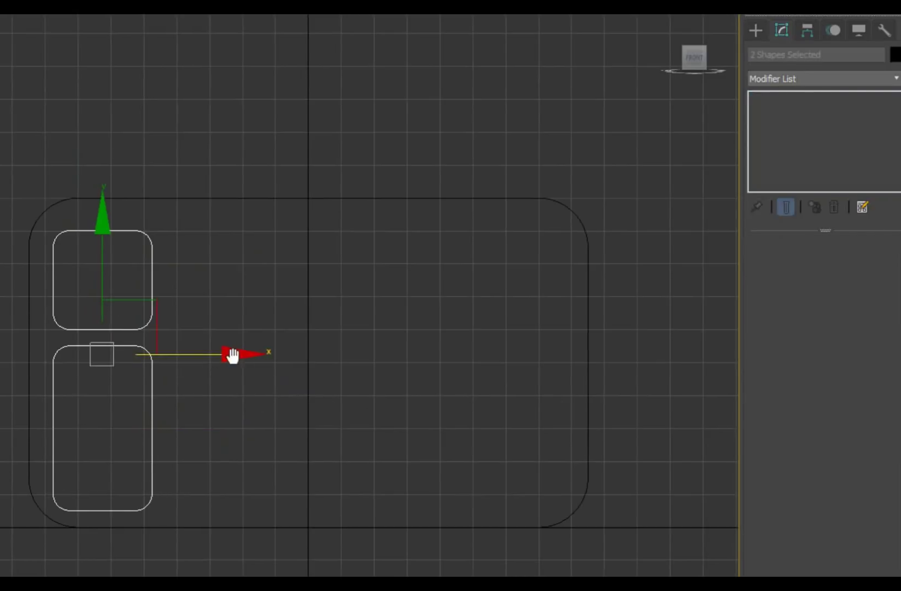
left_click_drag(200, 355, 328, 351)
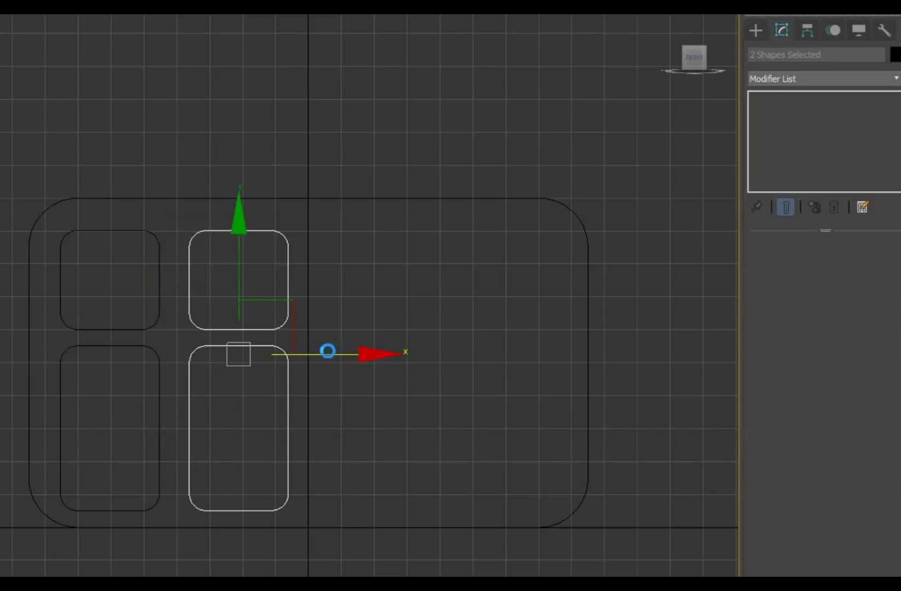
left_click(242, 413)
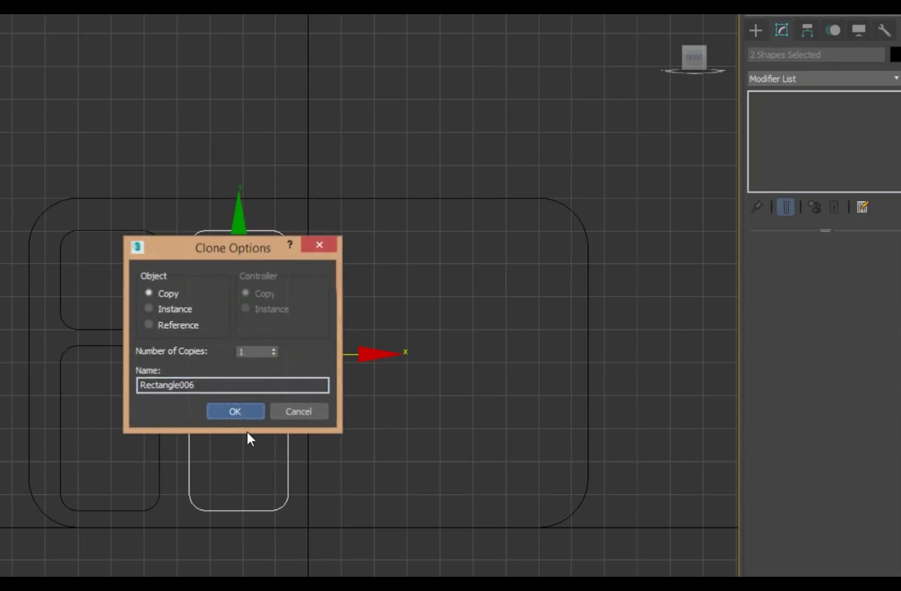
left_click_drag(381, 412, 215, 407)
left_click(399, 419)
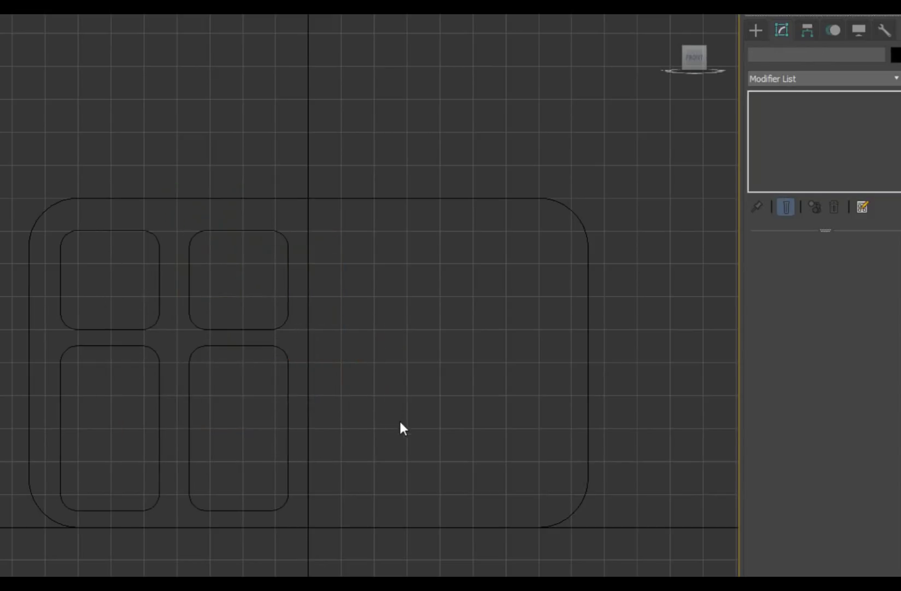
left_click_drag(382, 414, 89, 285)
left_click(462, 367)
left_click_drag(392, 387, 80, 255)
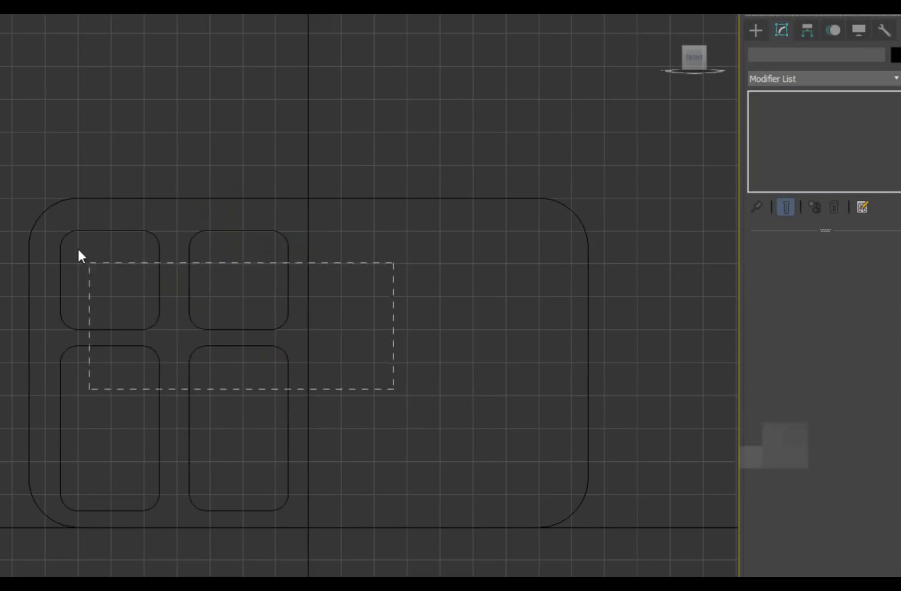
left_click(416, 353)
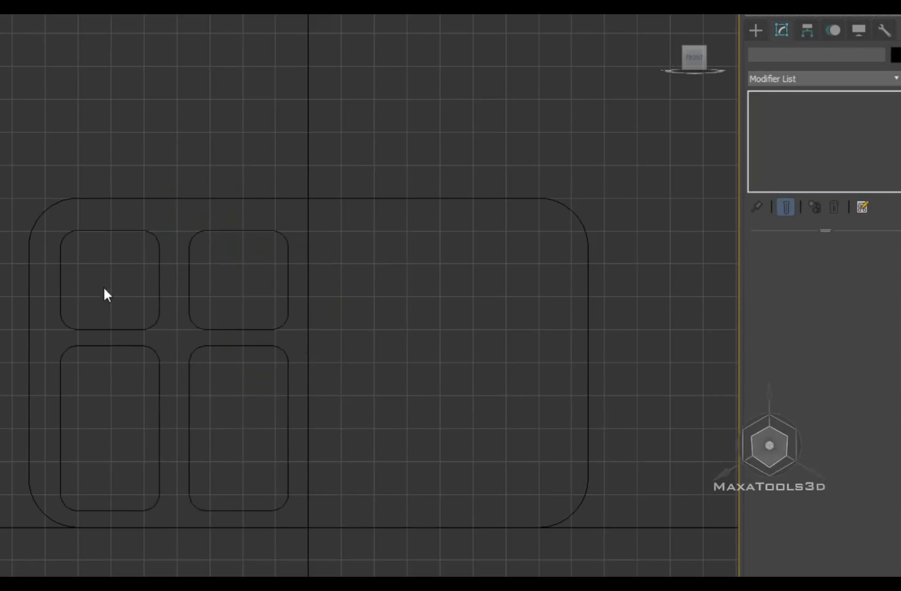
- Place both left-column compartments at X −60
left_click(118, 230)
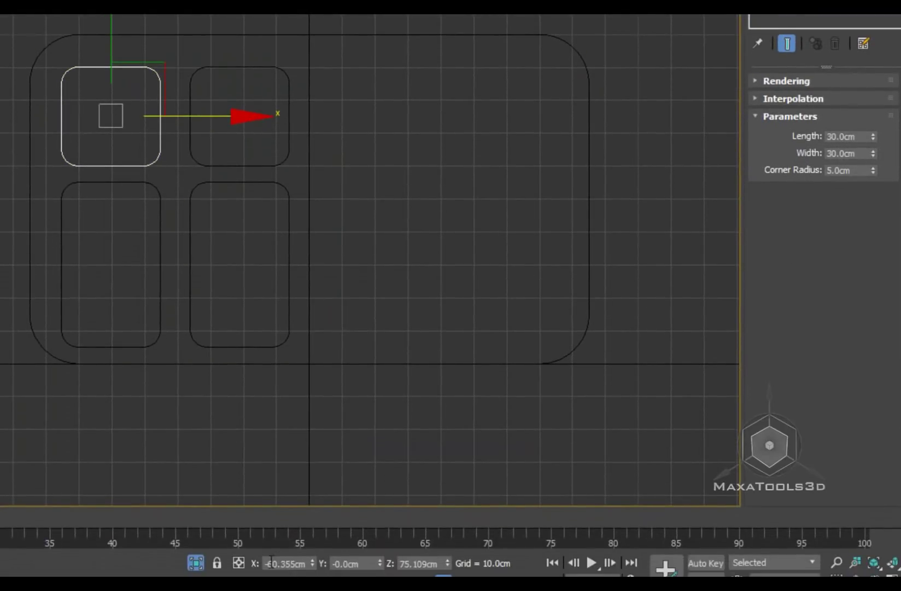
left_click_drag(270, 561, 388, 553)
type("-60")
key("Return")
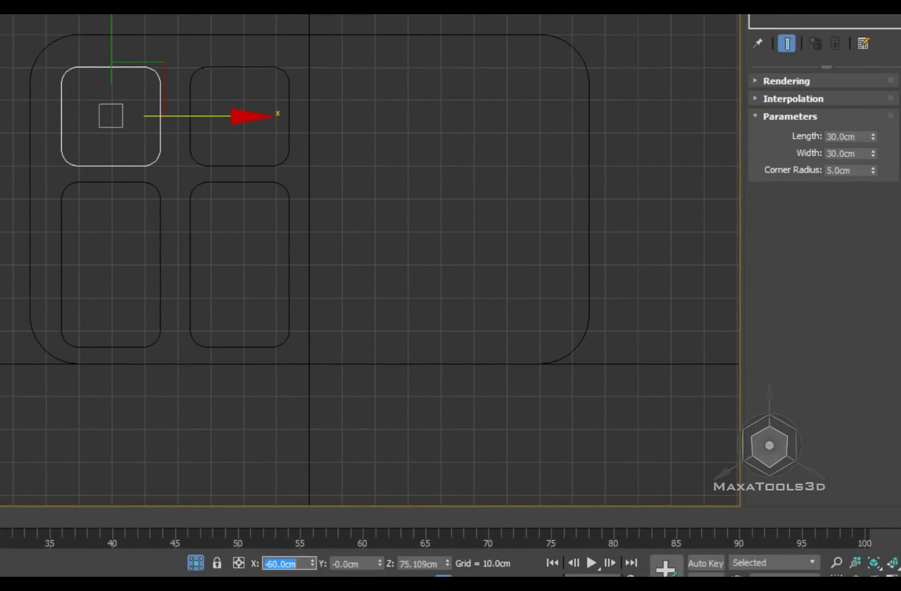
left_click(95, 183)
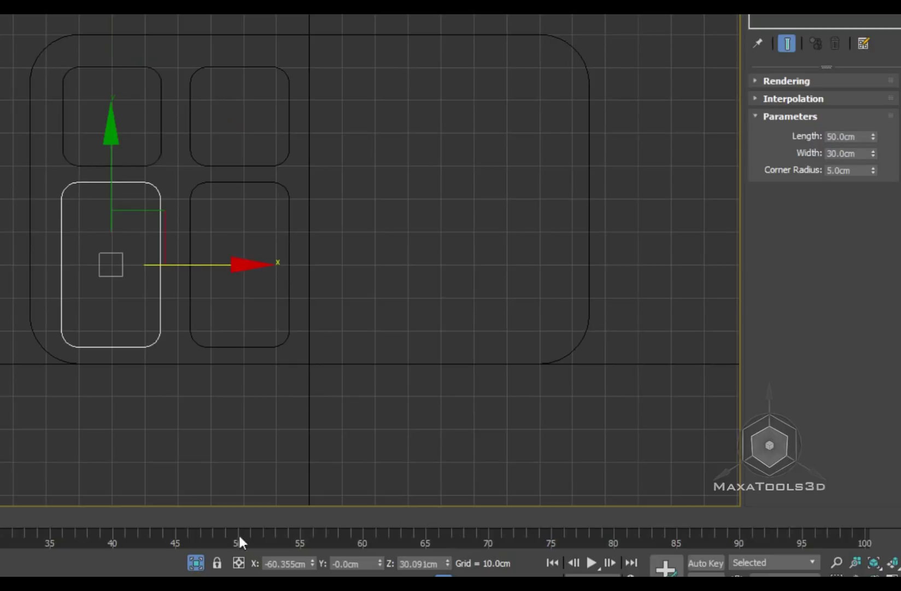
left_click_drag(268, 566, 425, 558)
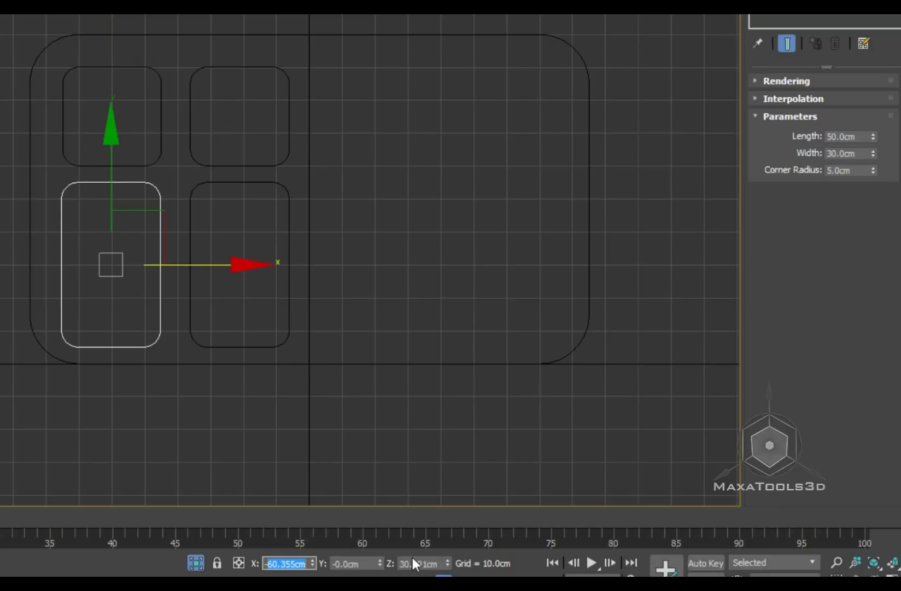
type("-60")
key("Return")
- Place both second-column compartments at X −20
left_click(230, 67)
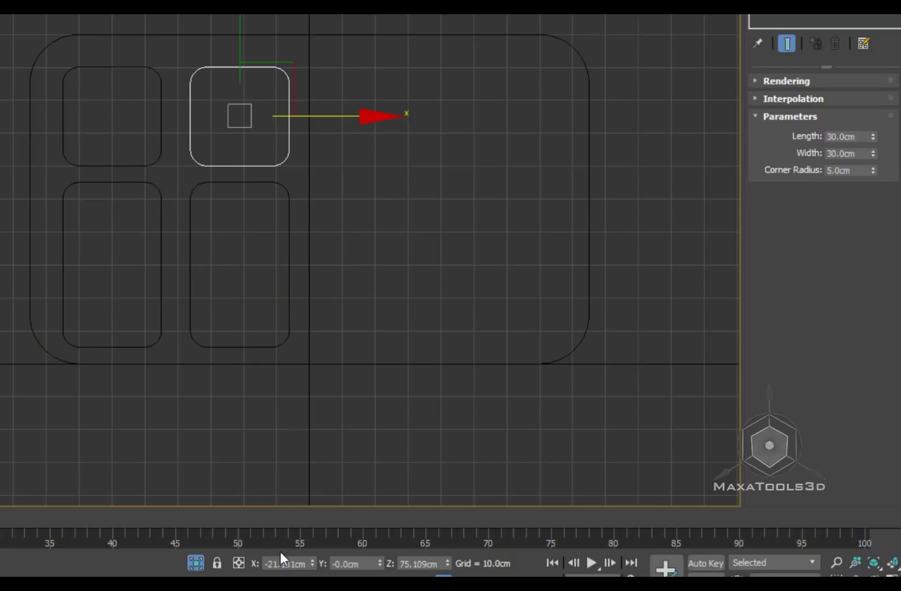
left_click_drag(273, 566, 404, 553)
type("0")
key("Return")
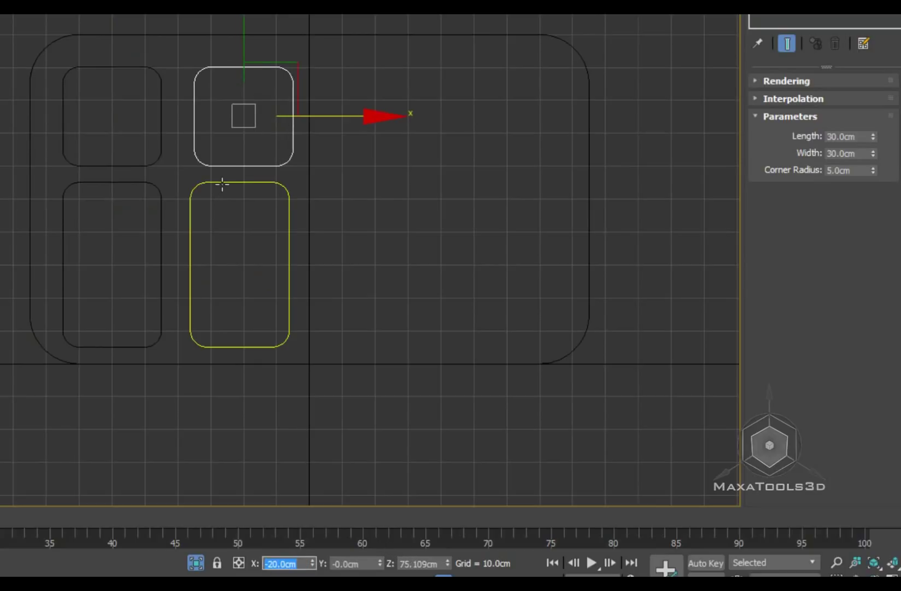
left_click(222, 184)
double_click(274, 566)
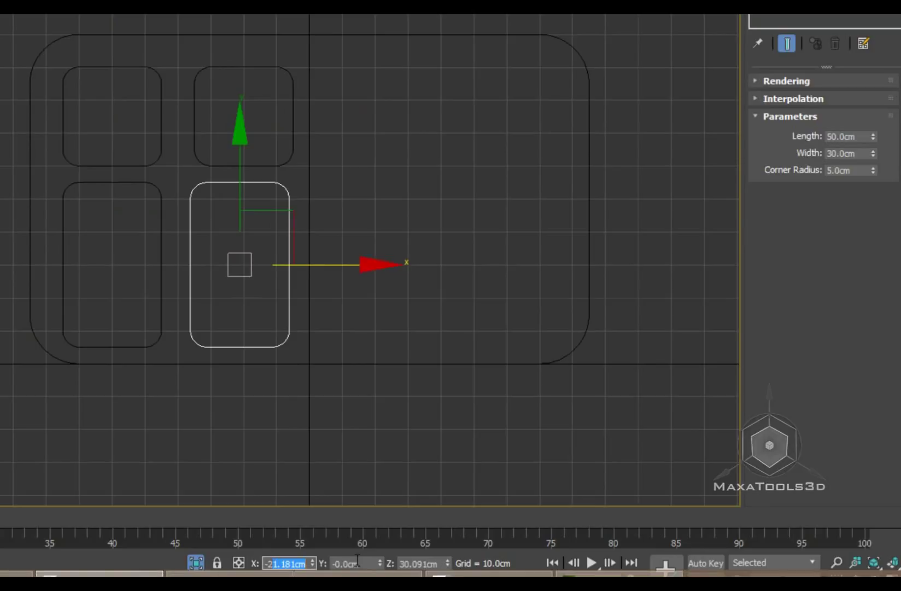
type("-20")
key("Return")
left_click(378, 287)
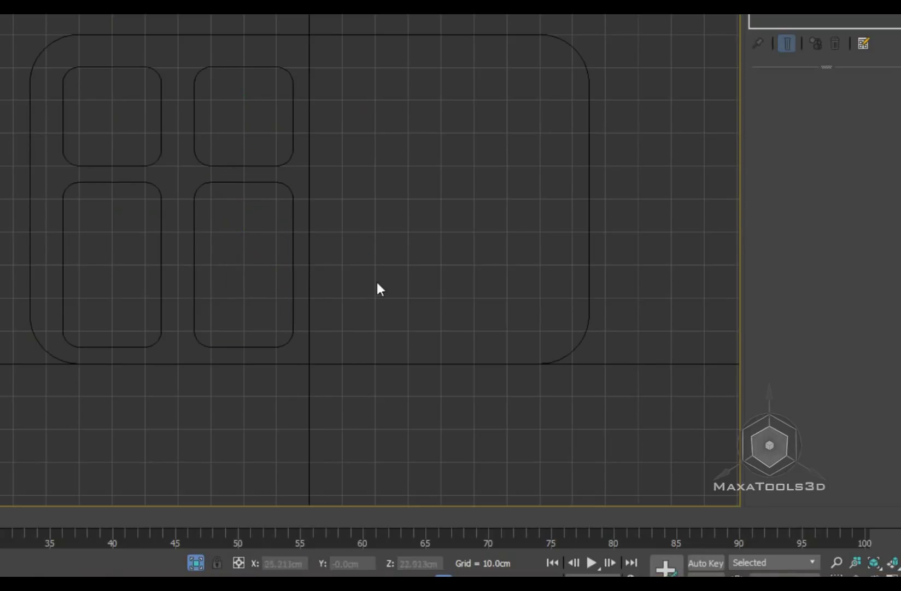
left_click_drag(361, 273, 132, 96)
- Copy the four compartments to the right and place the third column at X 20
left_click_drag(272, 188, 535, 202, "shift")
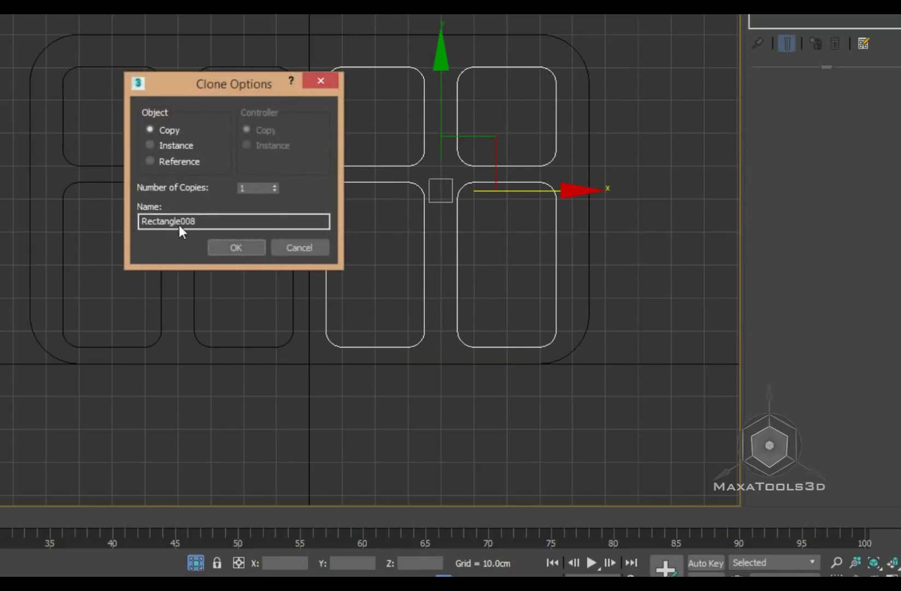
left_click(236, 249)
left_click(326, 154)
double_click(266, 563)
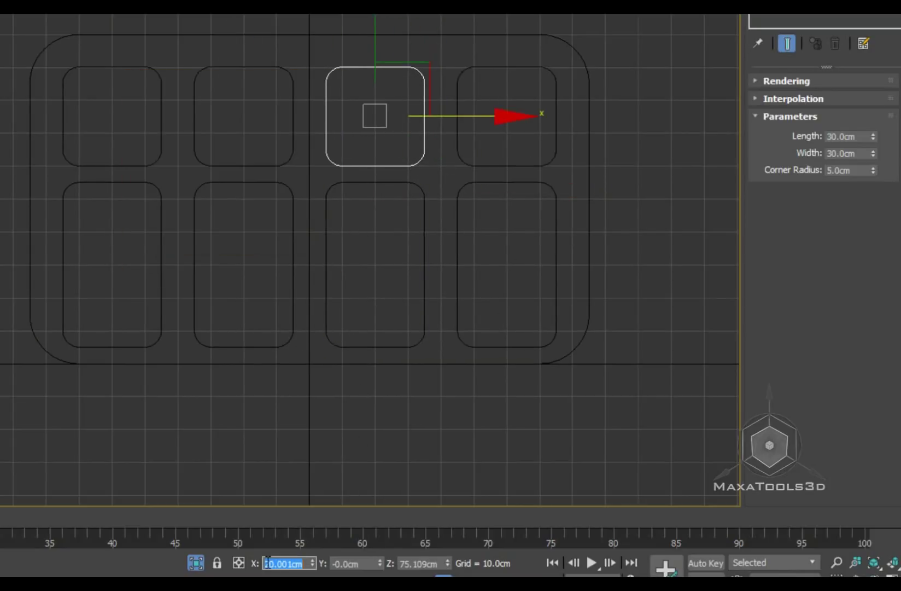
type("20")
key("Return")
left_click(368, 182)
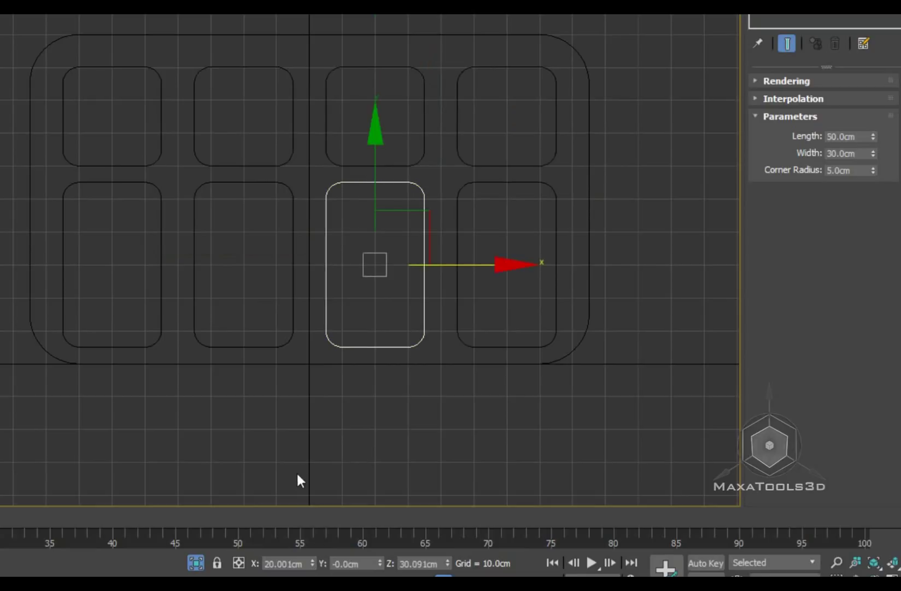
double_click(281, 564)
type("20")
key("Return")
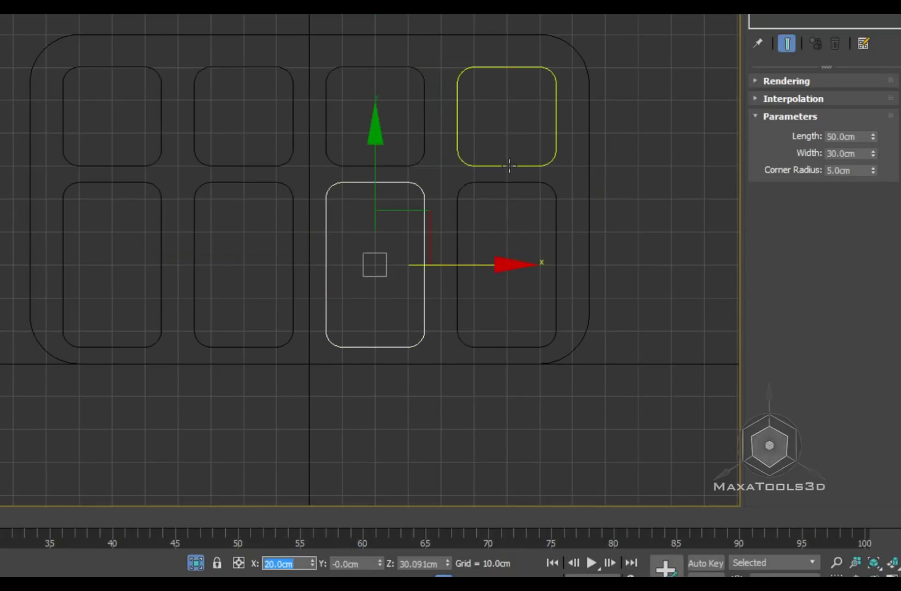
- Set the top-right compartment to X 60, then select the outer rounded frame
left_click(509, 166)
double_click(282, 563)
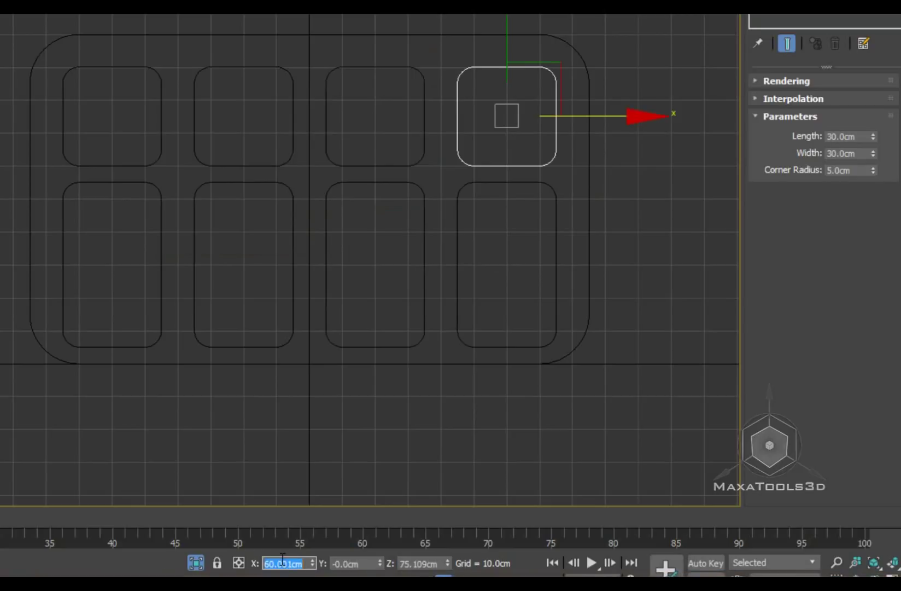
type("0")
key("Return")
left_click(503, 188)
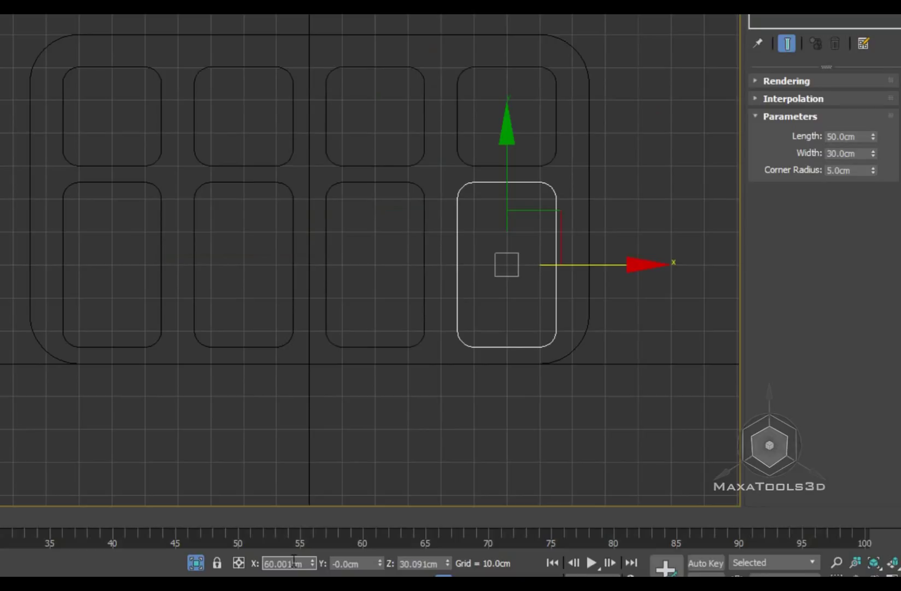
left_click(352, 86)
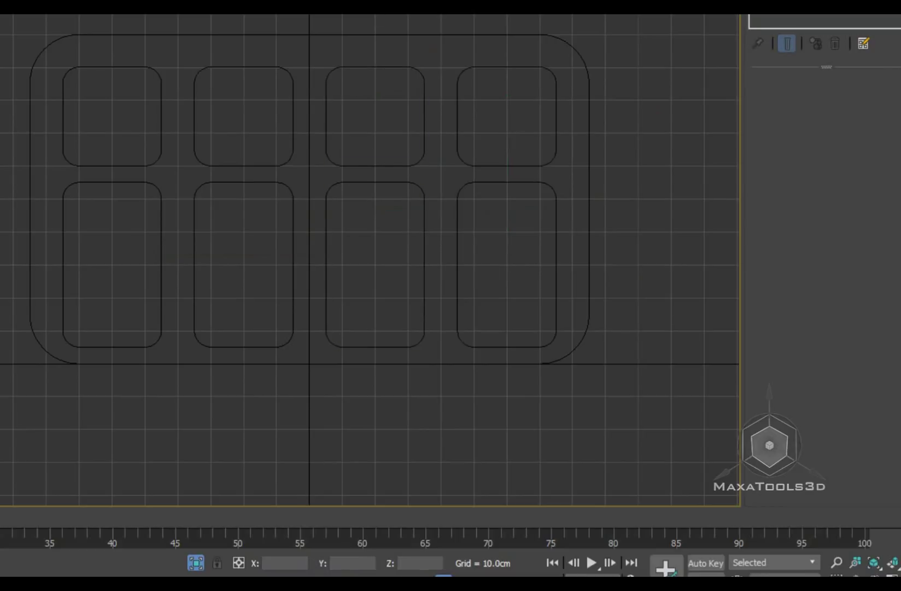
left_click_drag(454, 17, 245, 81)
left_click(191, 65)
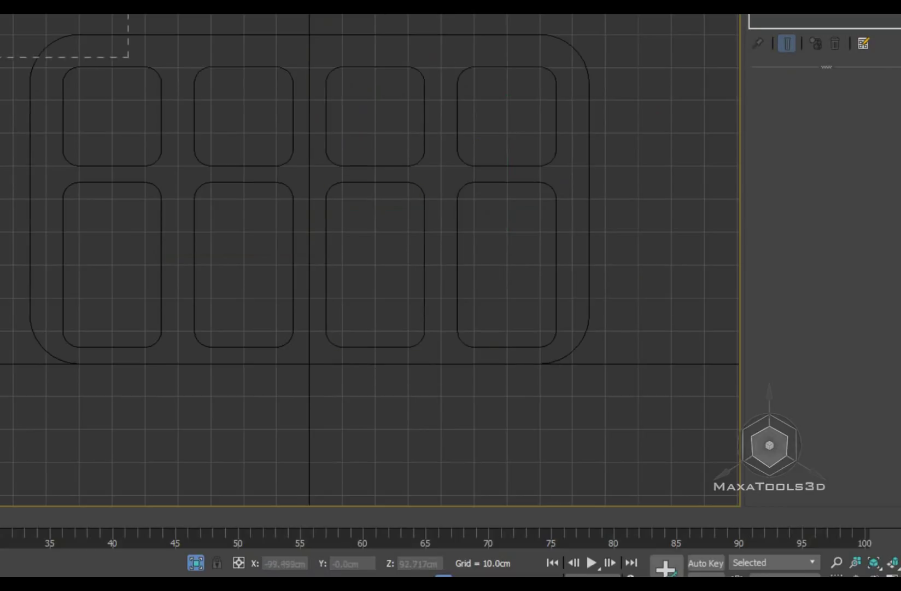
left_click_drag(128, 57, 229, 43)
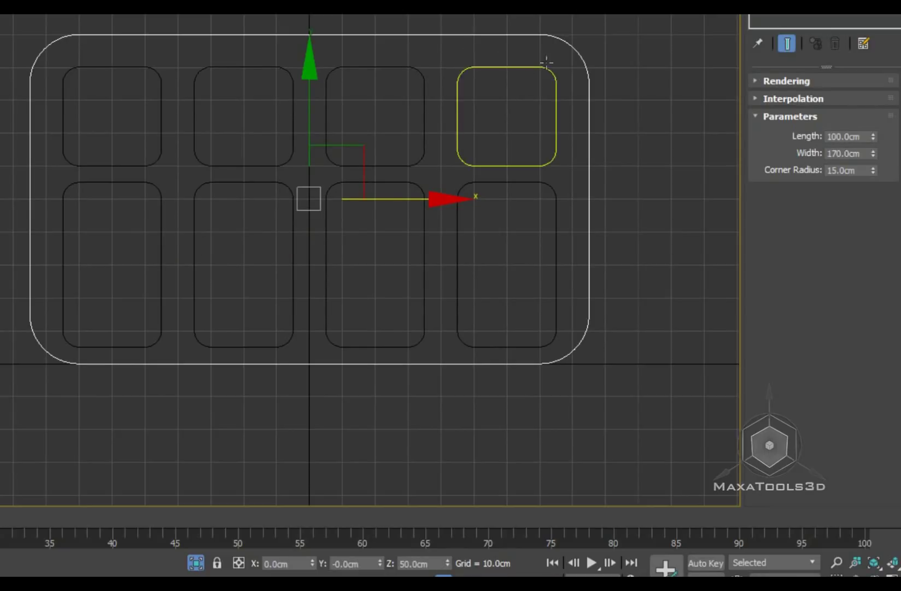
left_click_drag(463, 61, 543, 60)
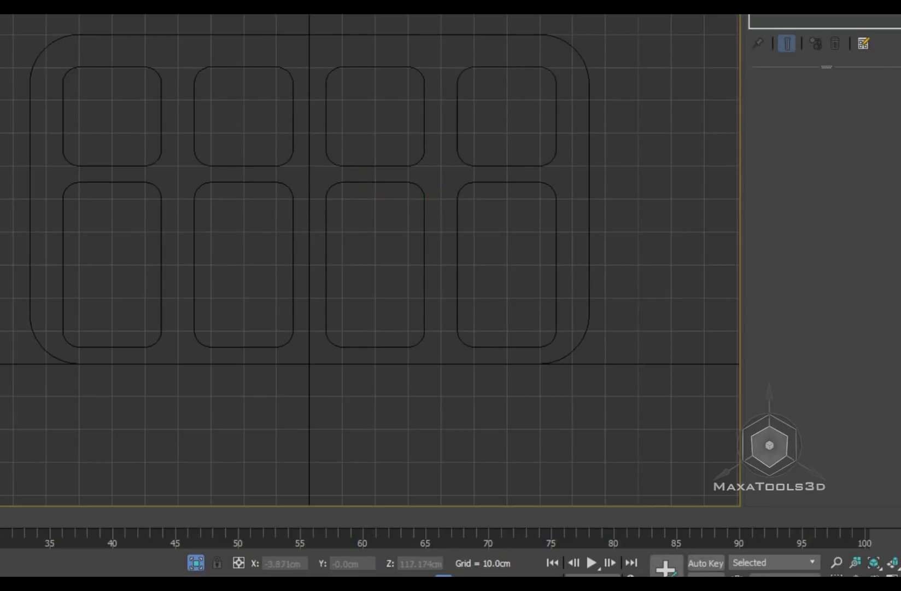
left_click_drag(194, 25, 129, 44)
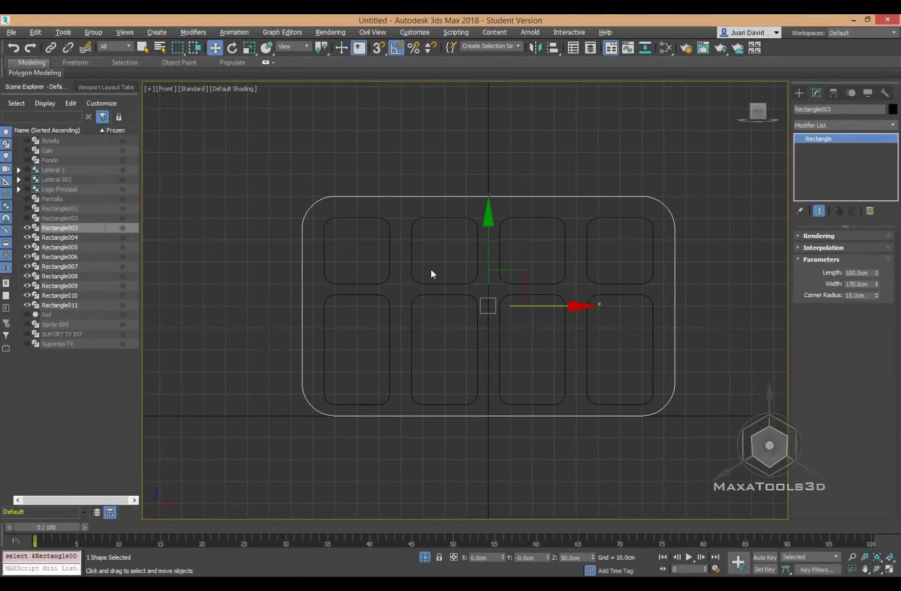
- Add a 37.5 cm Extrude to the rounded frame outline
middle_click_drag(436, 304, 623, 303, "alt")
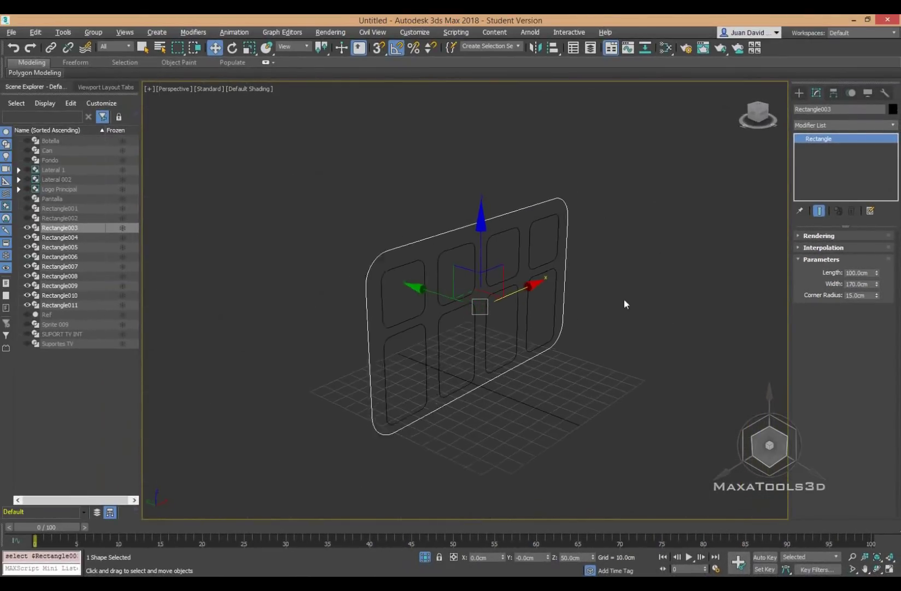
left_click(802, 126)
scroll(802, 147, "down", 10)
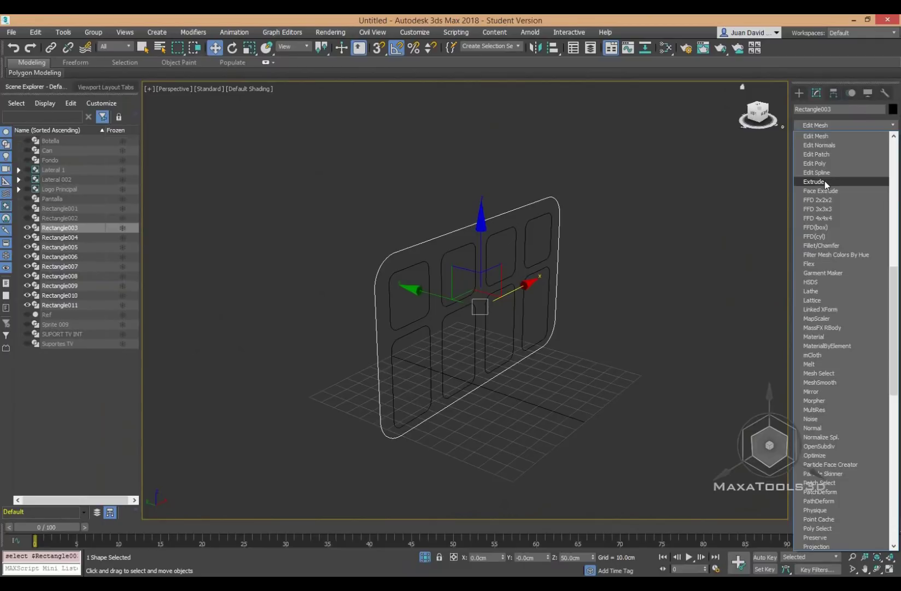
left_click(817, 187)
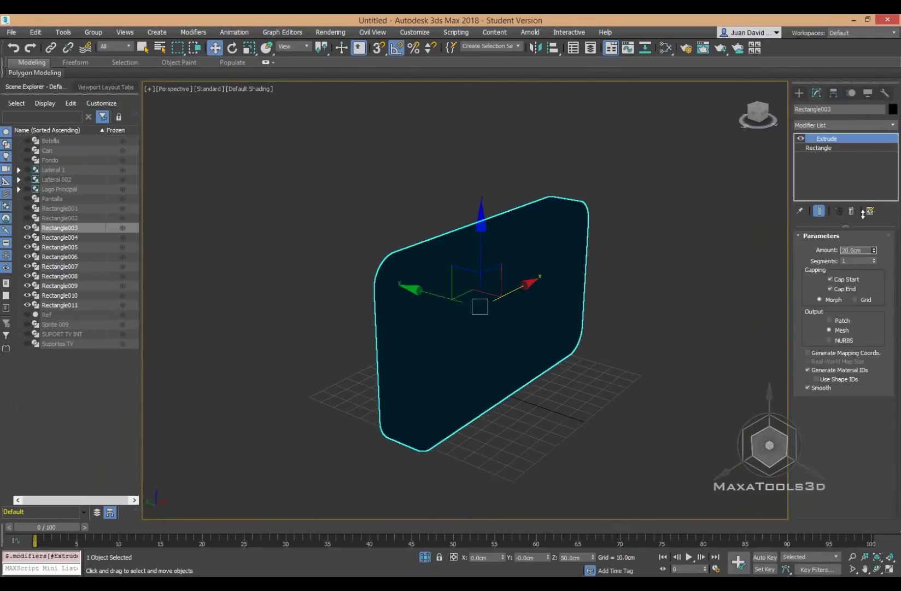
left_click_drag(877, 251, 856, 206)
- Set the frame's object colour to dark green and delete the Extrude modifier
left_click(893, 109)
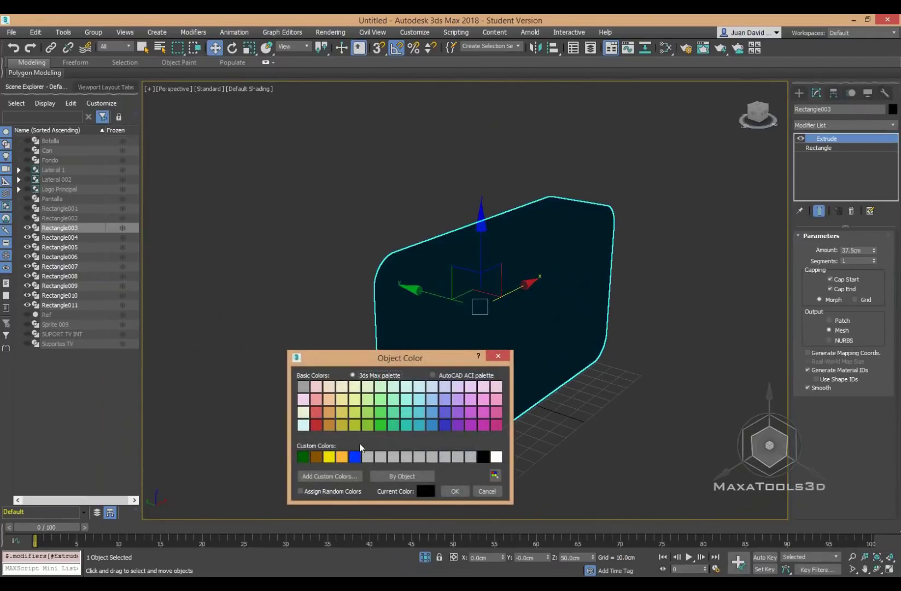
left_click(302, 456)
left_click(454, 491)
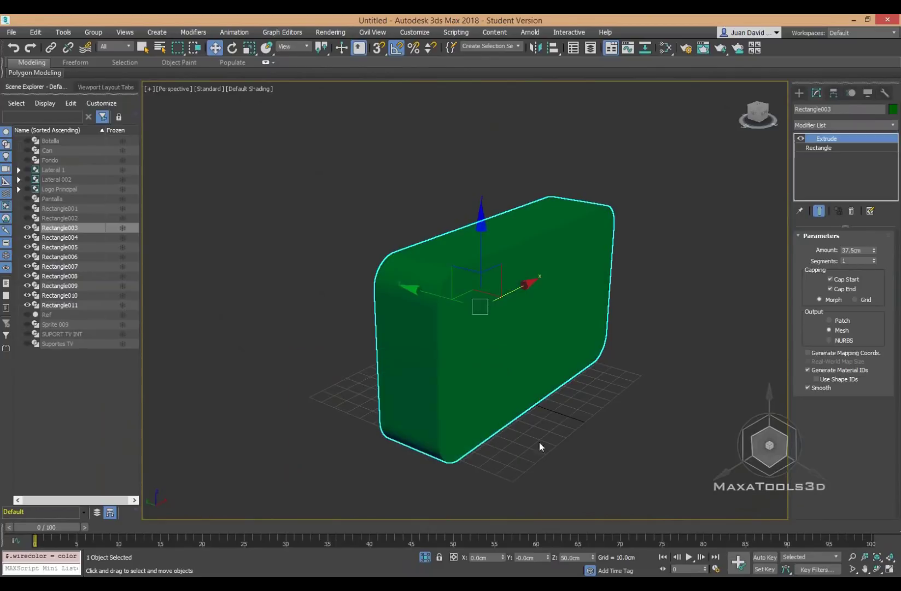
left_click(851, 211)
middle_click_drag(564, 297, 554, 288)
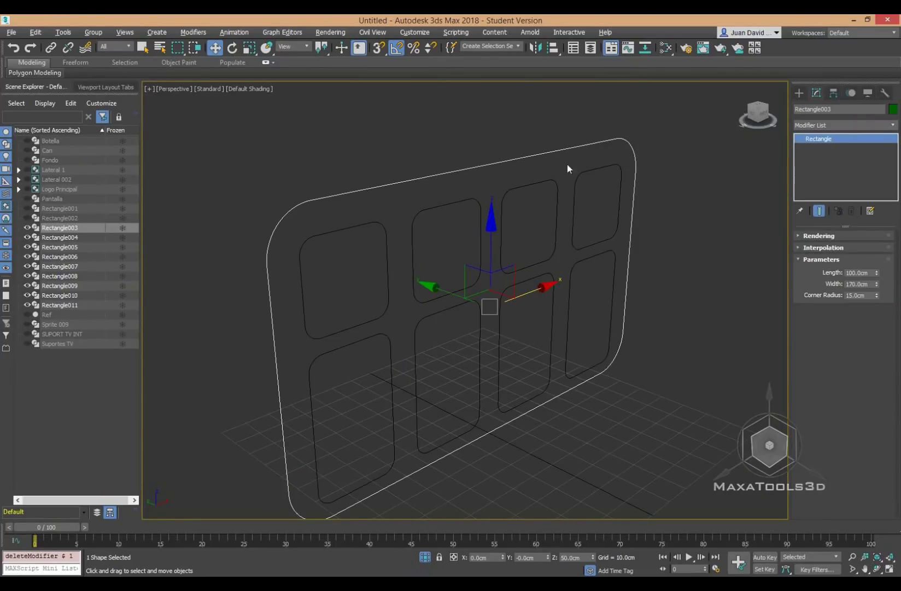
- Add an Edit Spline modifier to the outer frame, Rectangle003
left_click(809, 128)
left_click(829, 128)
key("e")
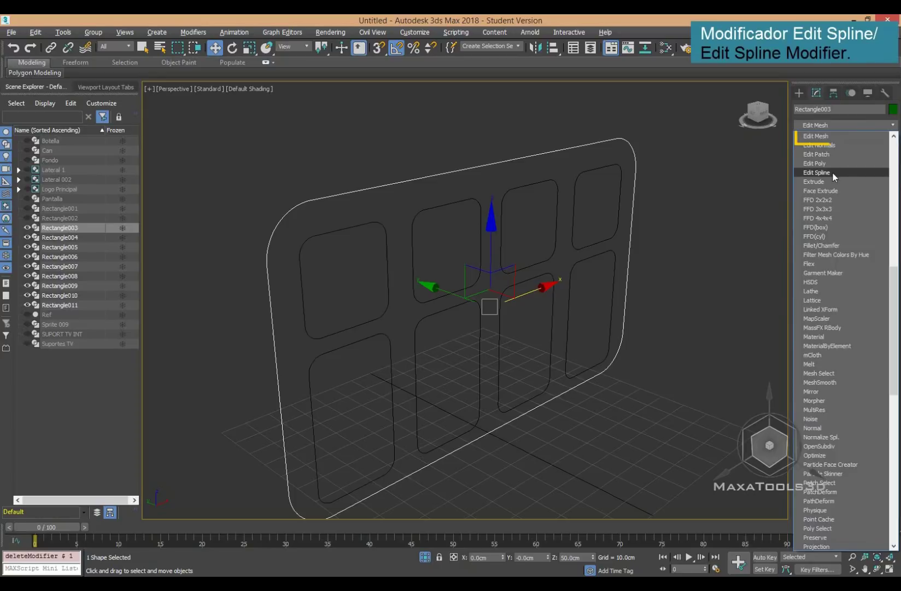
left_click(832, 172)
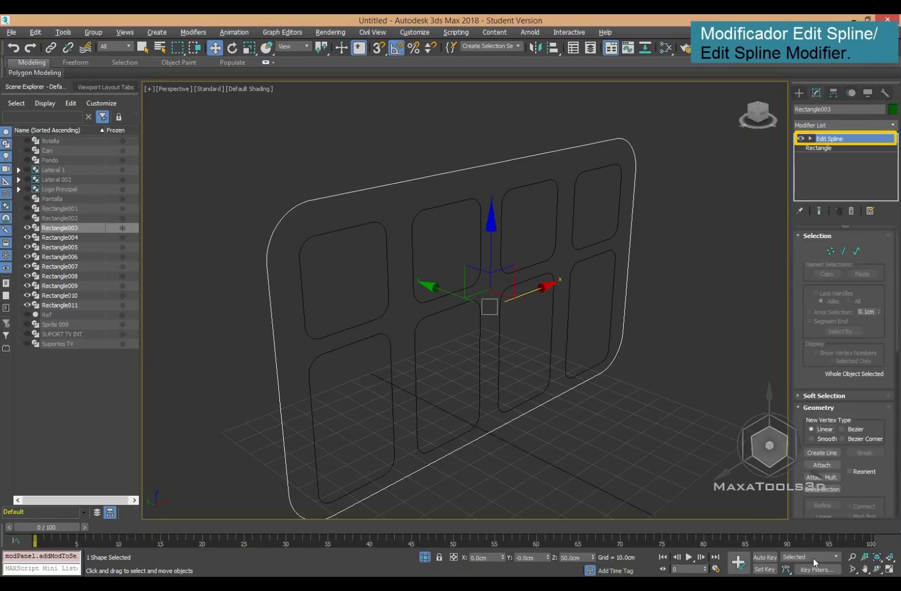
- Attach the four top-row rounded inner rectangles to Rectangle003
left_click(822, 465)
left_click(595, 179)
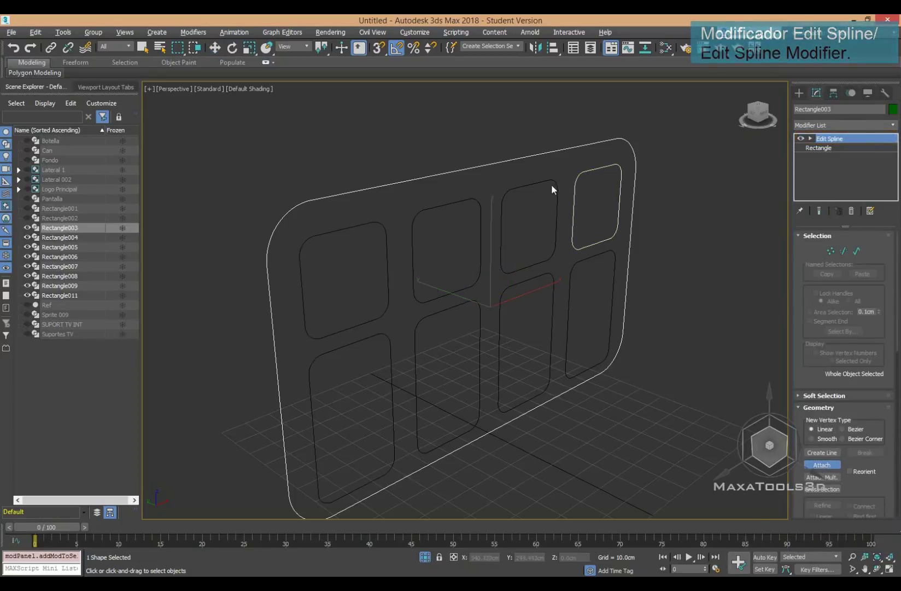
left_click(555, 182)
left_click(471, 200)
left_click(333, 232)
right_click(538, 250)
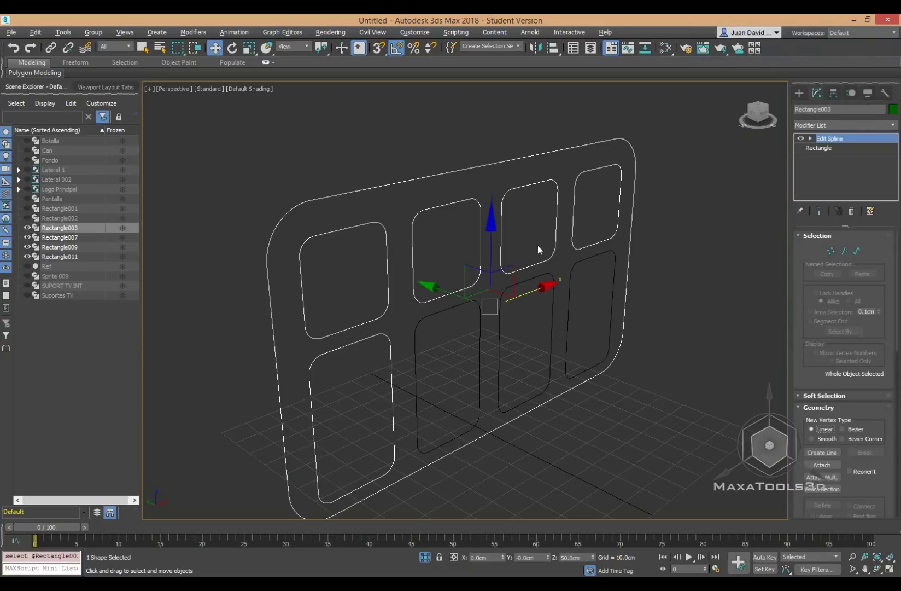
- Attach the remaining bottom-row inner rectangles to Rectangle003
left_click(822, 464)
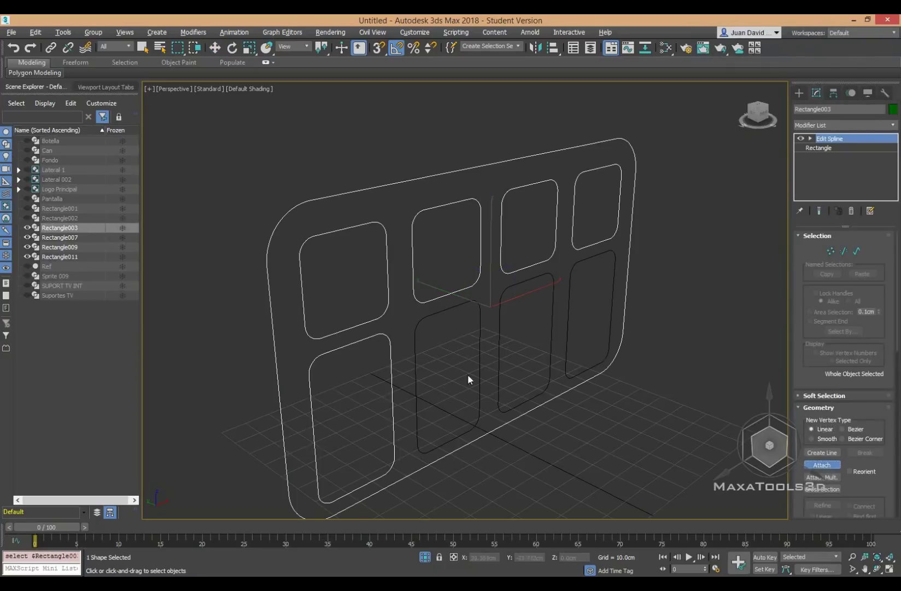
left_click(429, 319)
left_click(541, 283)
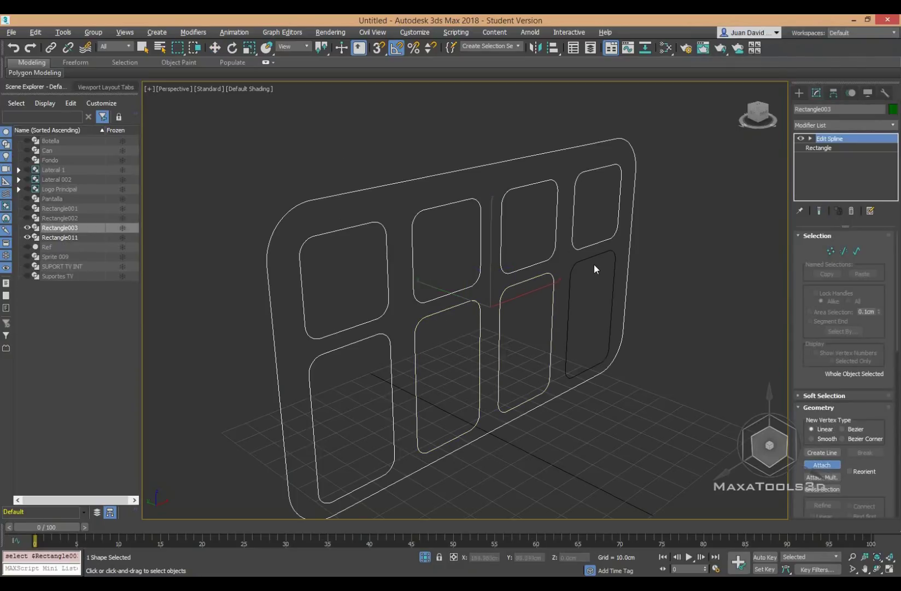
left_click(595, 262)
right_click(595, 261)
- Extrude Rectangle003 into a 37.5 cm green block and exit isolation to show all objects
left_click(820, 124)
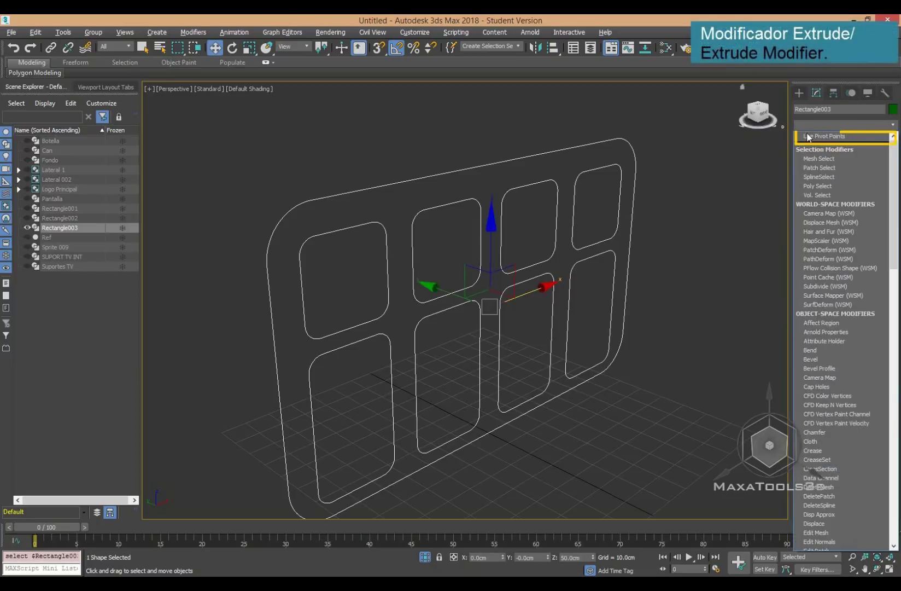
key("e")
left_click(821, 182)
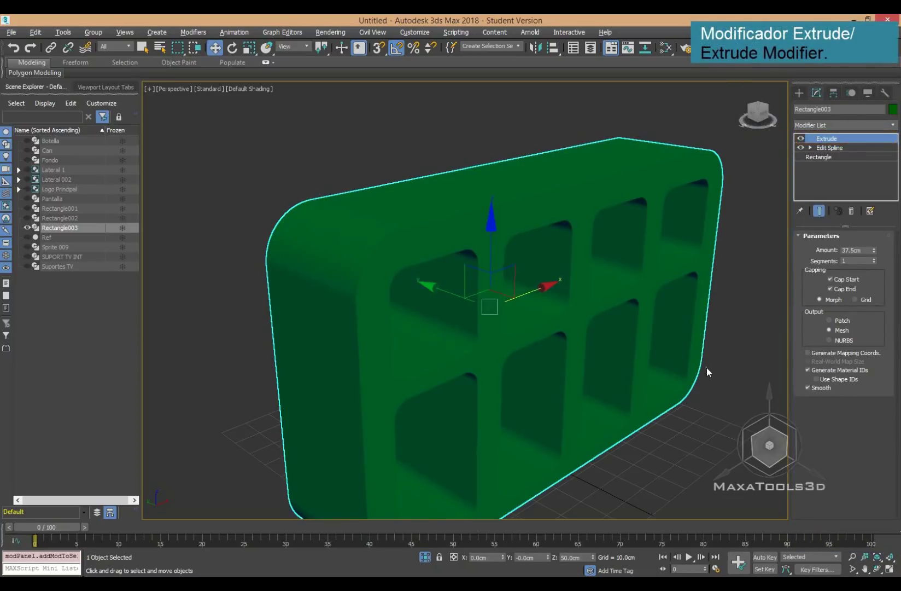
left_click(426, 557)
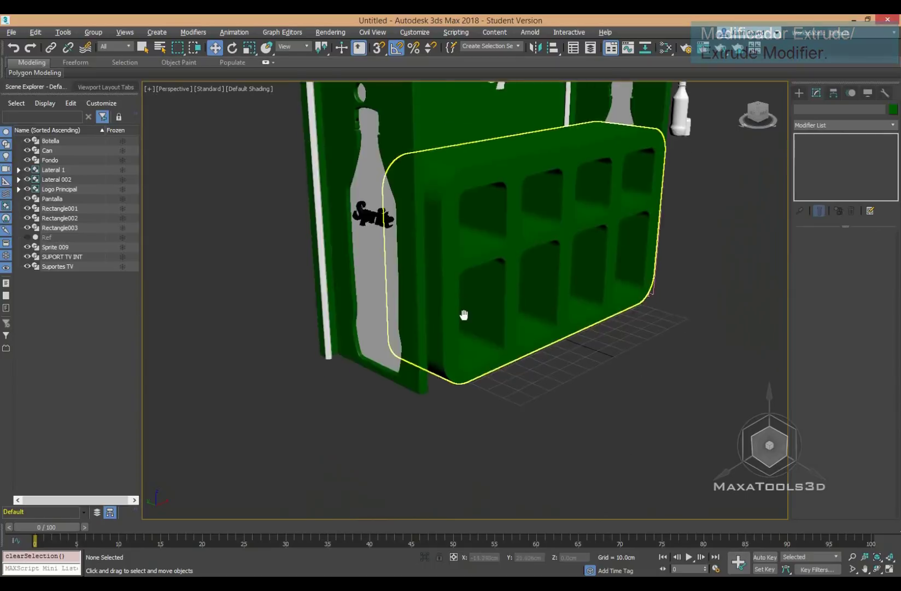
- In wireframe Left view, move the shelf block along X against the bottle side panel
key("l")
scroll(451, 325, "down", 3)
scroll(459, 317, "down", 3)
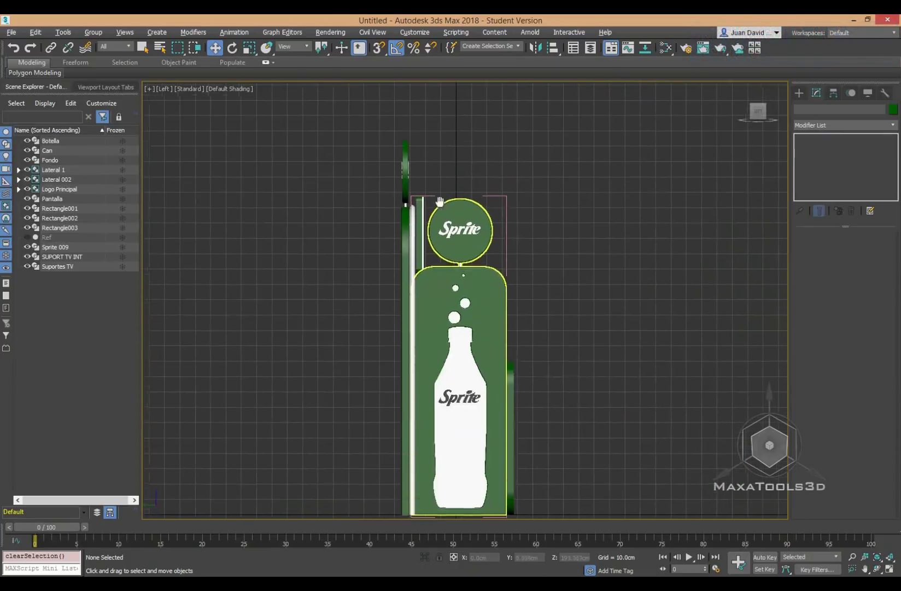
scroll(470, 309, "down", 2)
key("F3")
scroll(488, 300, "up", 5)
left_click(486, 309)
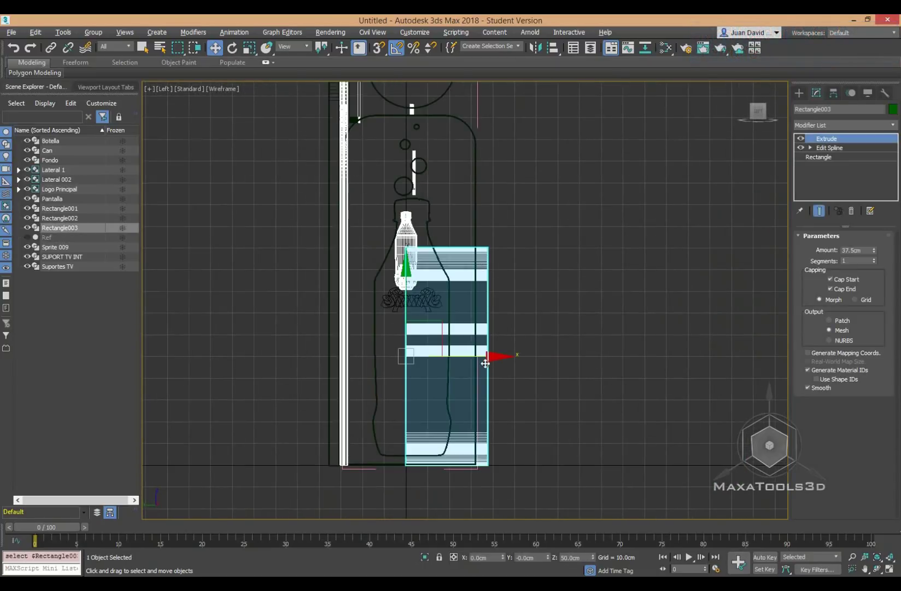
left_click_drag(485, 358, 421, 356)
key("F3")
key("F3")
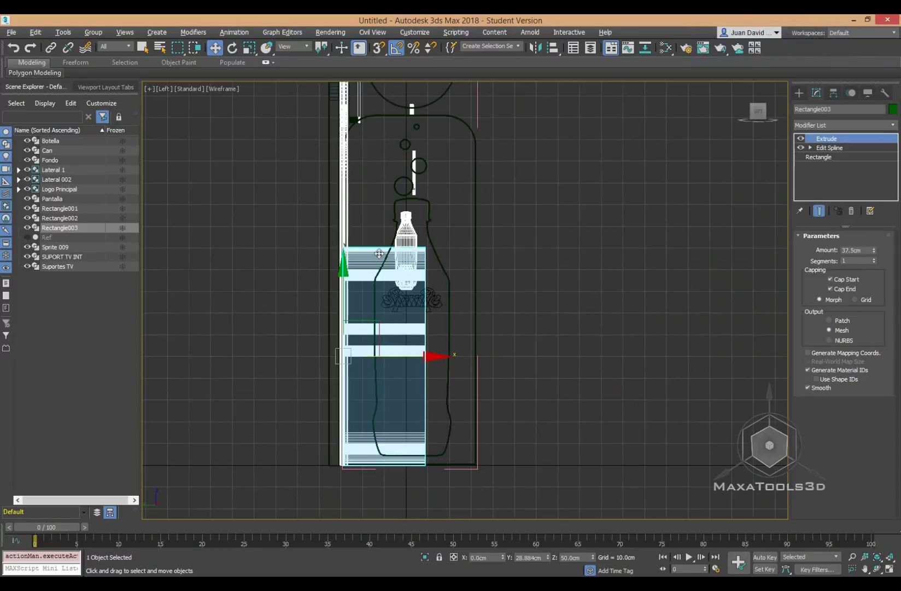
mouse_move(422, 568)
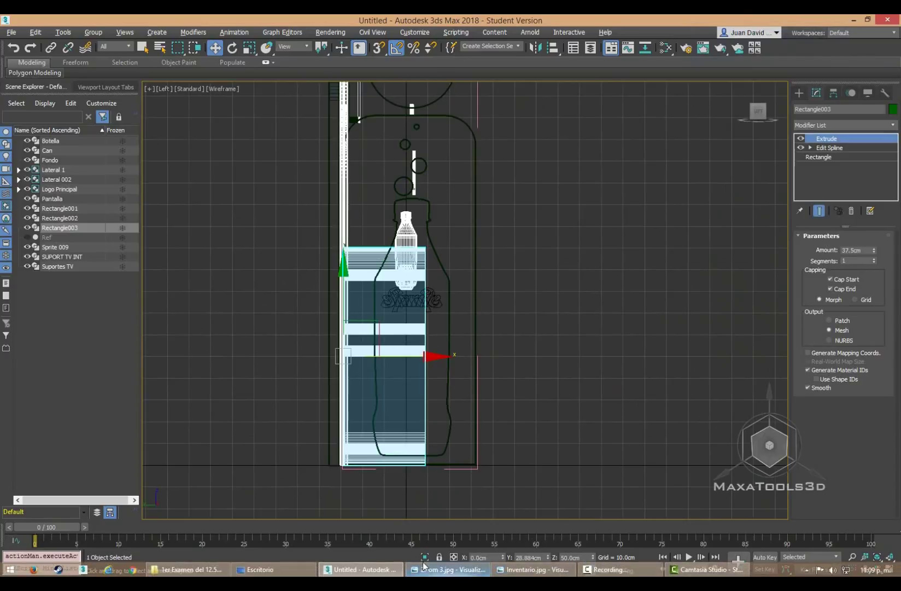
left_click(533, 569)
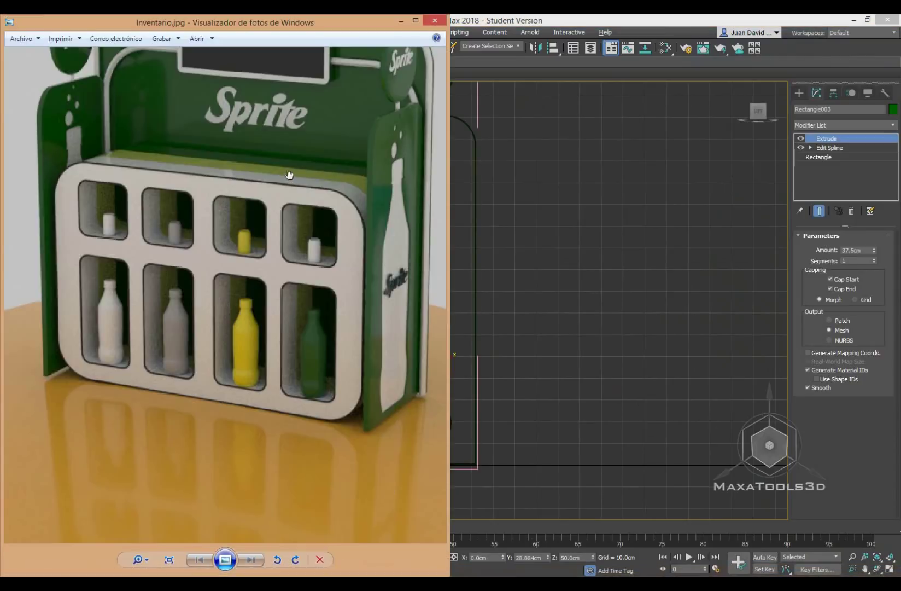
scroll(286, 159, "up", 3)
scroll(285, 154, "up", 2)
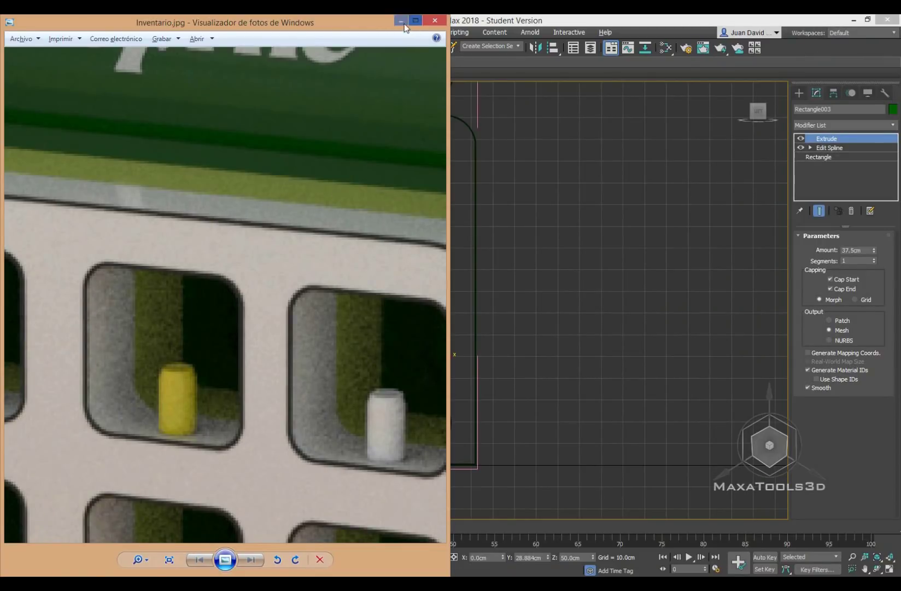
scroll(213, 234, "down", 5)
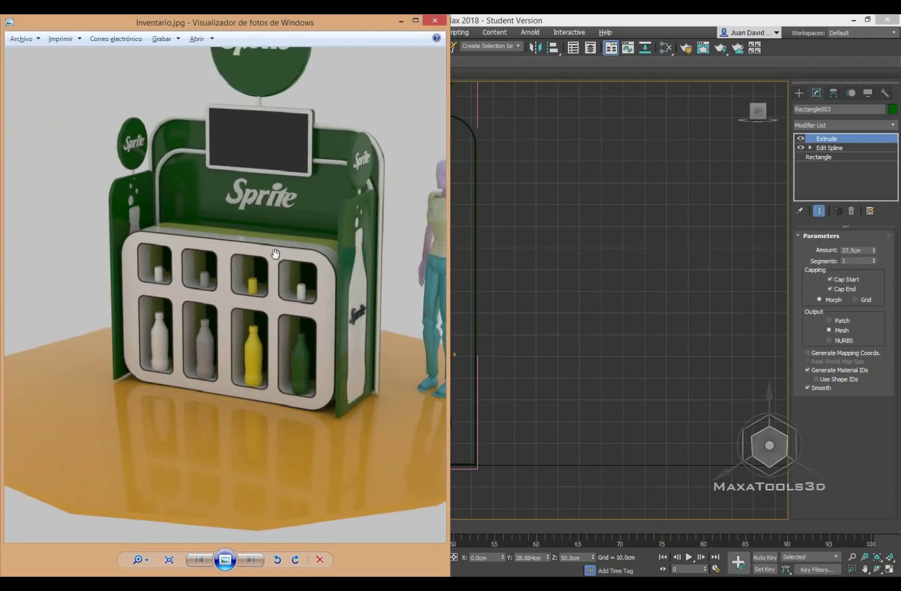
- Hide the reference photo and select the green shelf block, Rectangle003
left_click(402, 21)
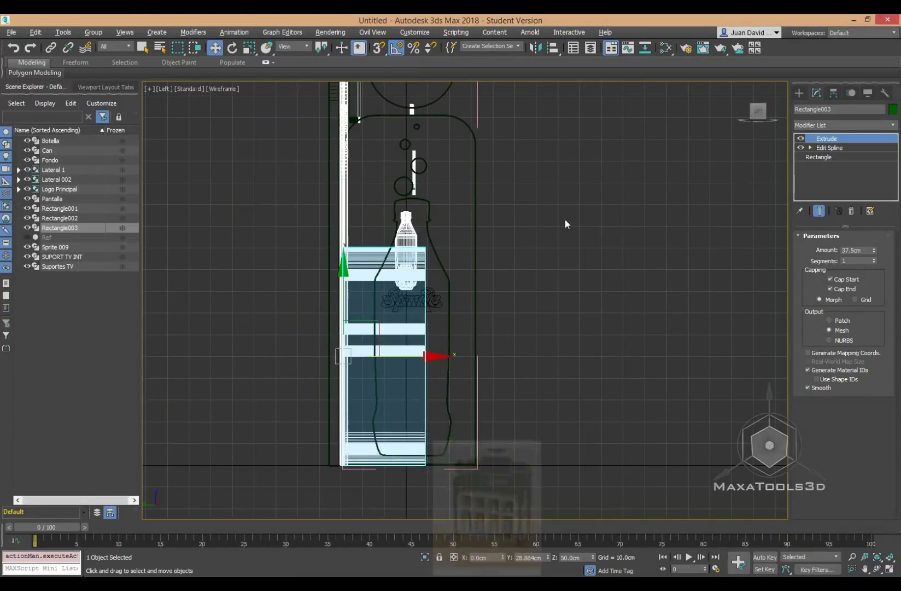
left_click(565, 218)
left_click(484, 152)
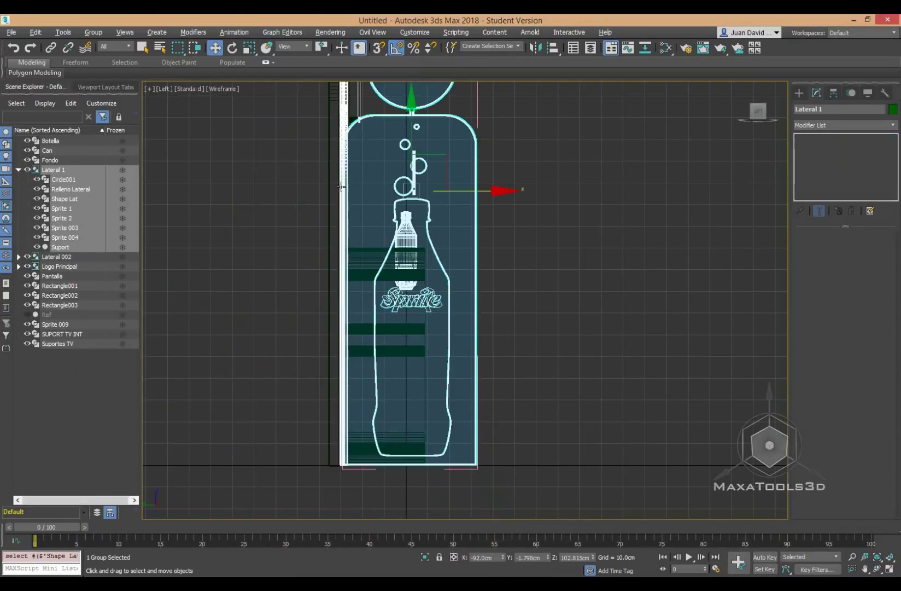
left_click(526, 239)
left_click(426, 339)
- Set the shelf Extrude Amount to 15 cm and Shift-drag an instanced copy toward the front
scroll(499, 266, "up", 3)
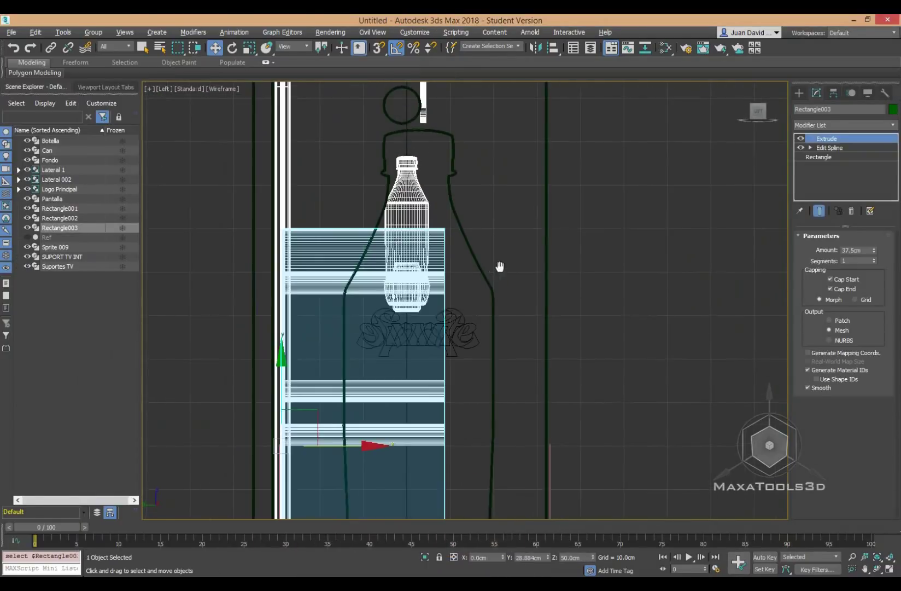
scroll(499, 266, "up", 2)
left_click_drag(873, 254, 856, 276)
type("15")
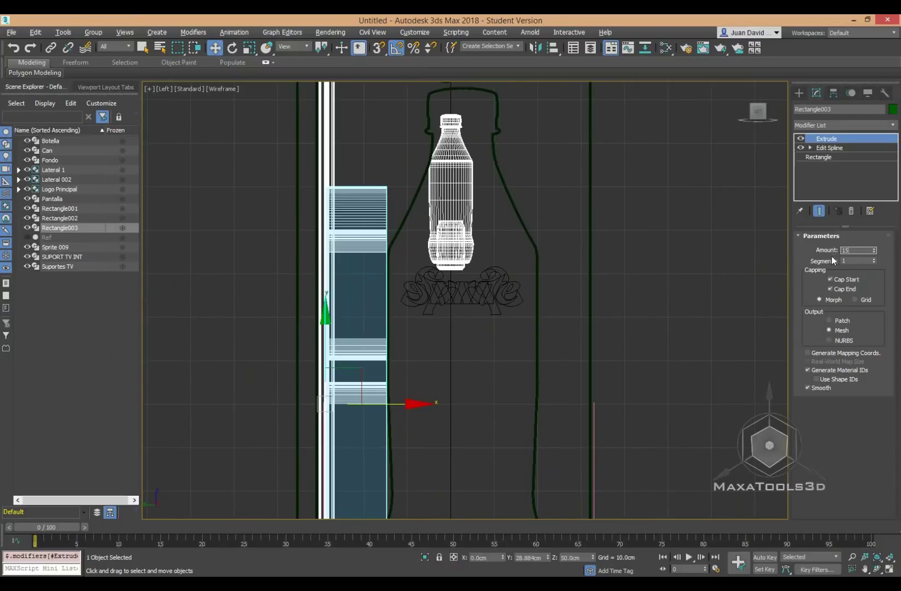
key("Return")
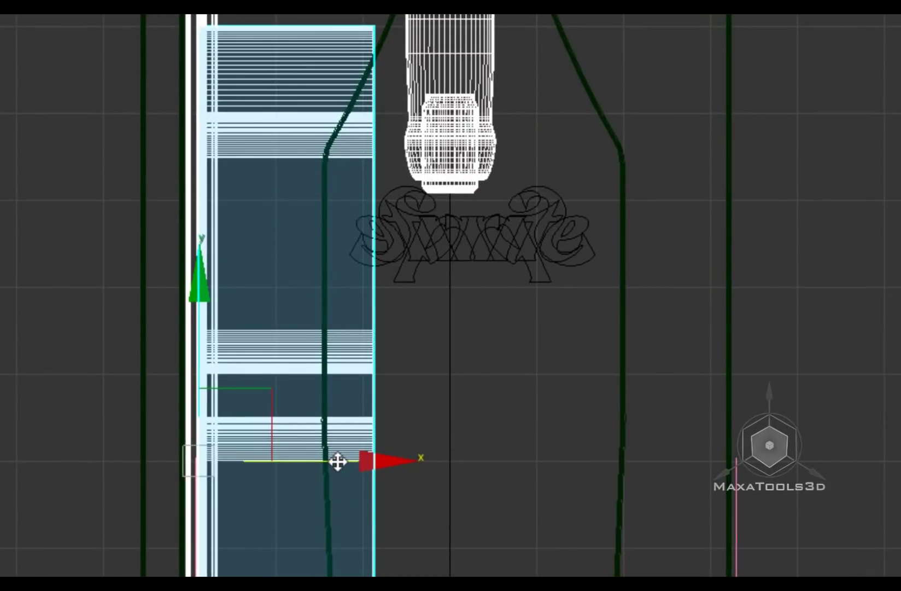
left_click_drag(364, 462, 519, 463)
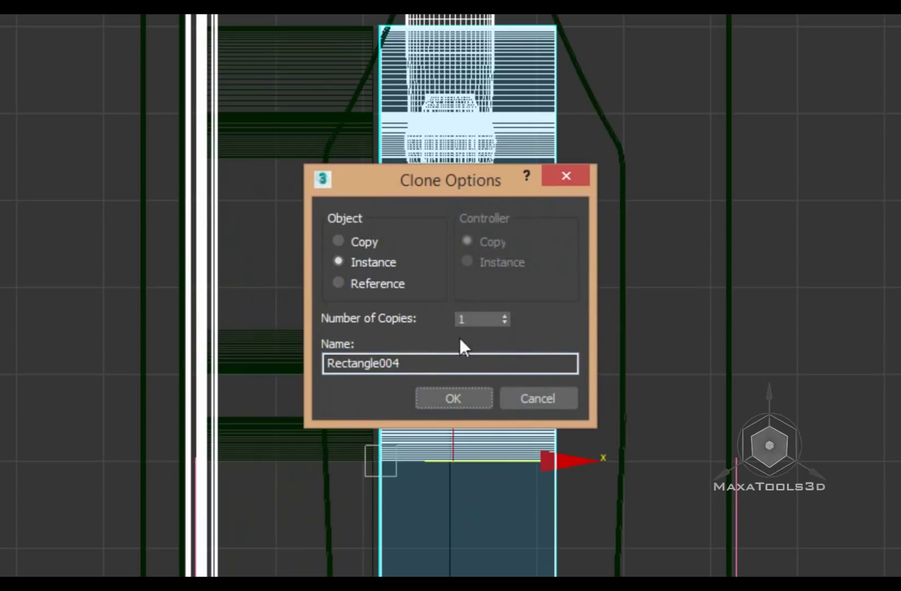
- Make two instanced copies of the shelf frame
left_click(508, 316)
left_click(471, 397)
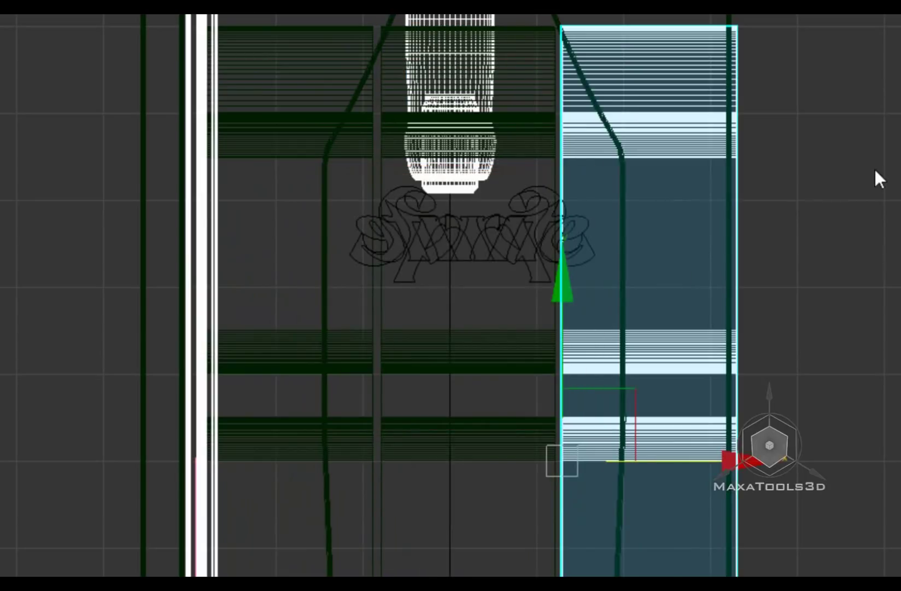
left_click(728, 166)
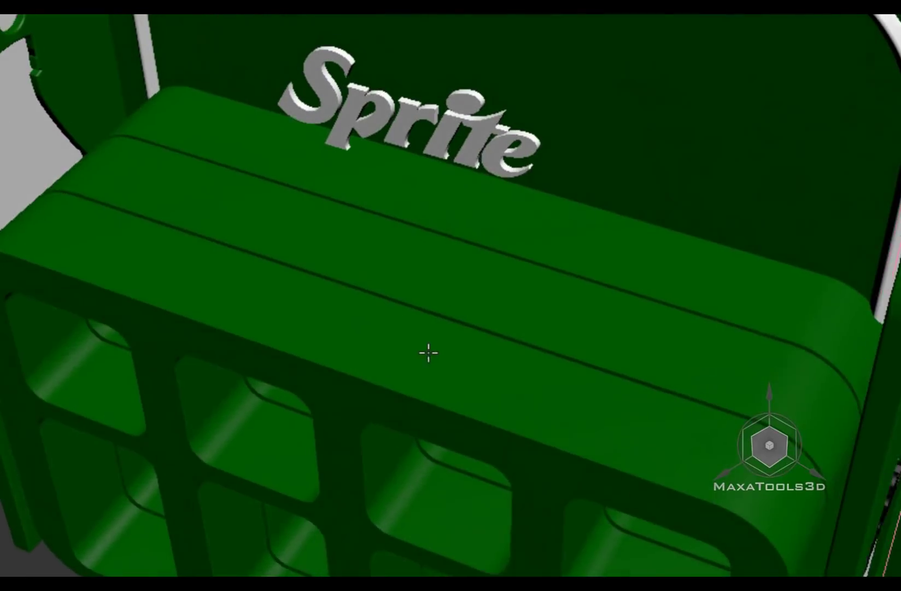
- Colour the inner frame copy yellow and the front frame copy white
left_click(462, 299)
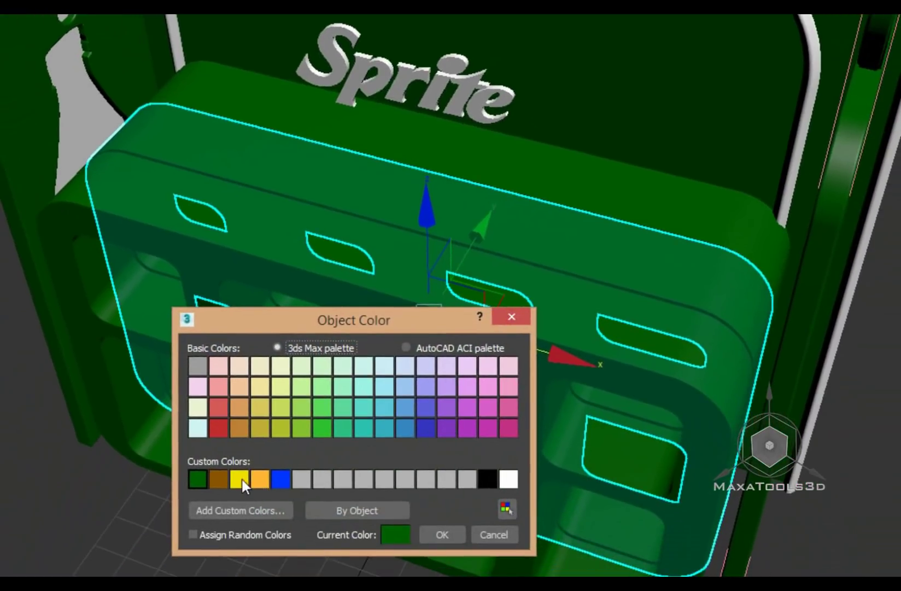
left_click(236, 497)
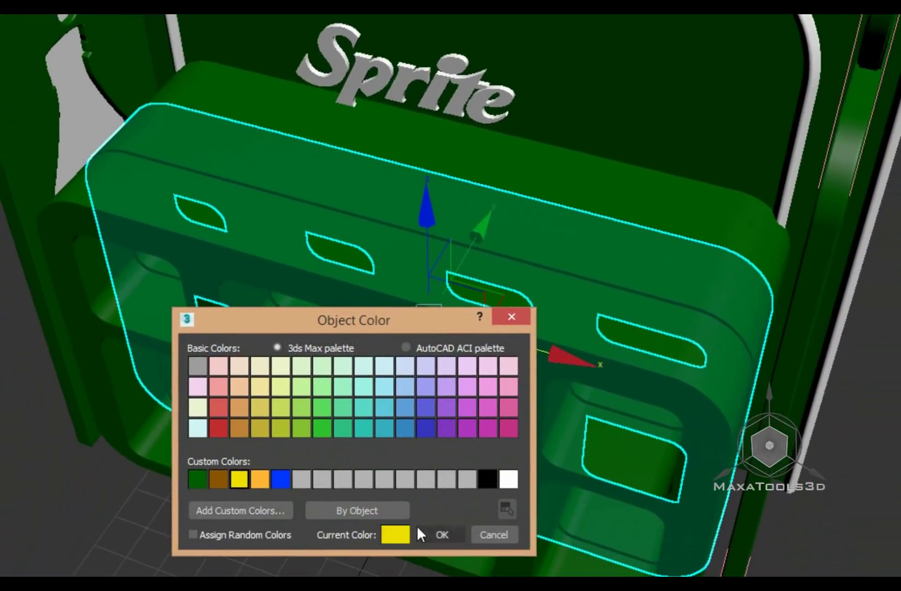
left_click(435, 529)
right_click(388, 280)
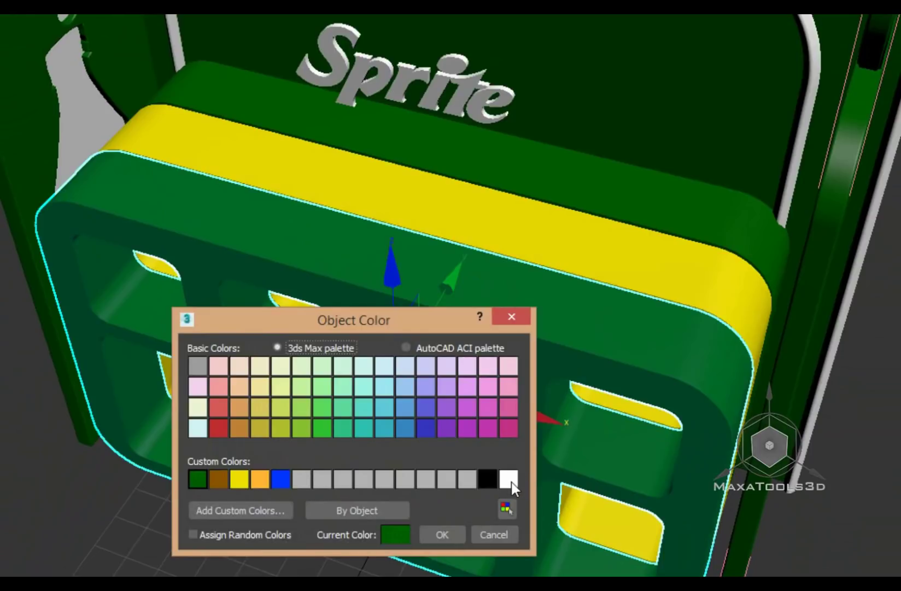
left_click(509, 479)
left_click(442, 534)
scroll(607, 317, "down", 5)
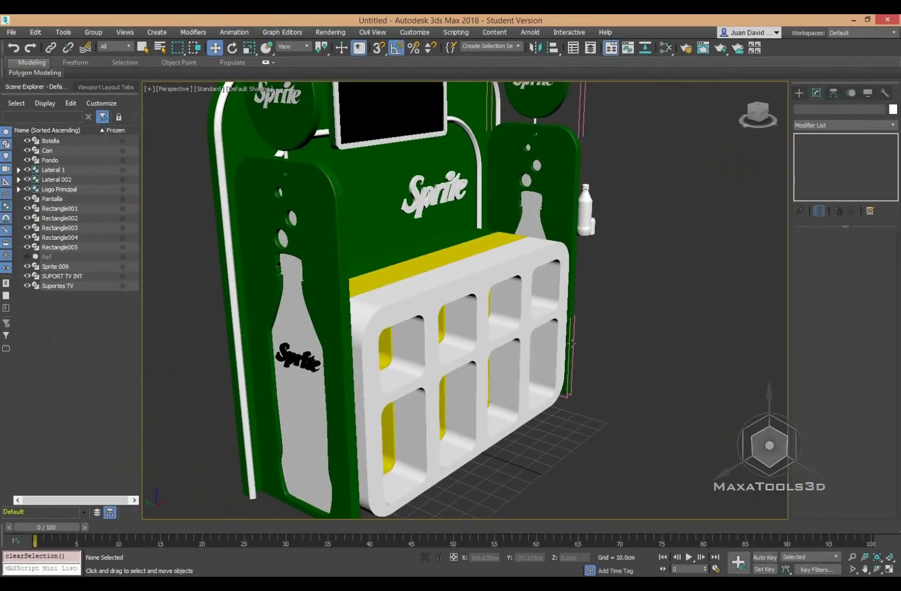
- Move the extruded Sprite logo (Sprite 009) up along Y onto the green back panel
middle_click_drag(572, 343, 570, 382, "alt")
left_click(409, 229)
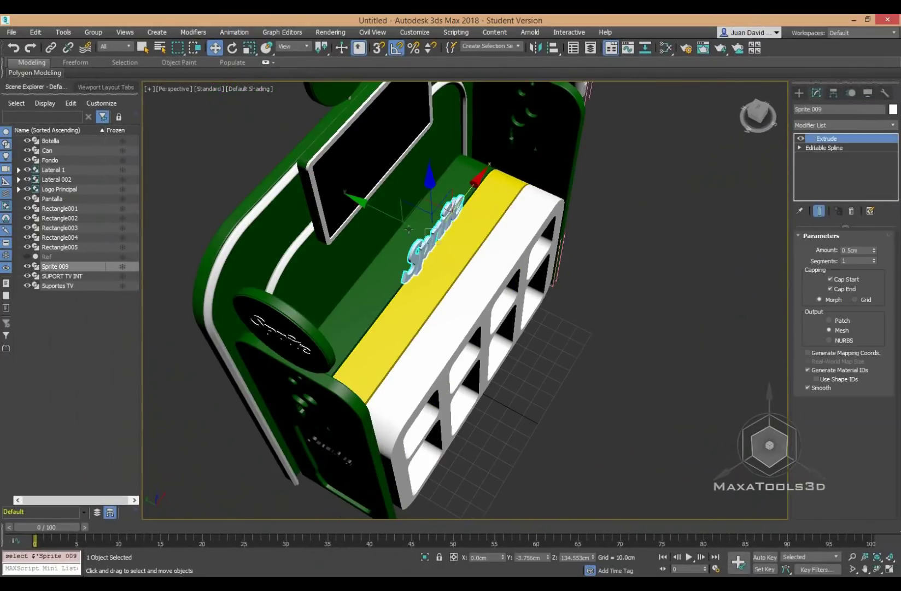
left_click_drag(392, 217, 335, 182)
mouse_move(350, 197)
middle_mouse_down("alt")
mouse_move(494, 314)
mouse_move(581, 322)
mouse_move(590, 340)
middle_mouse_up("alt")
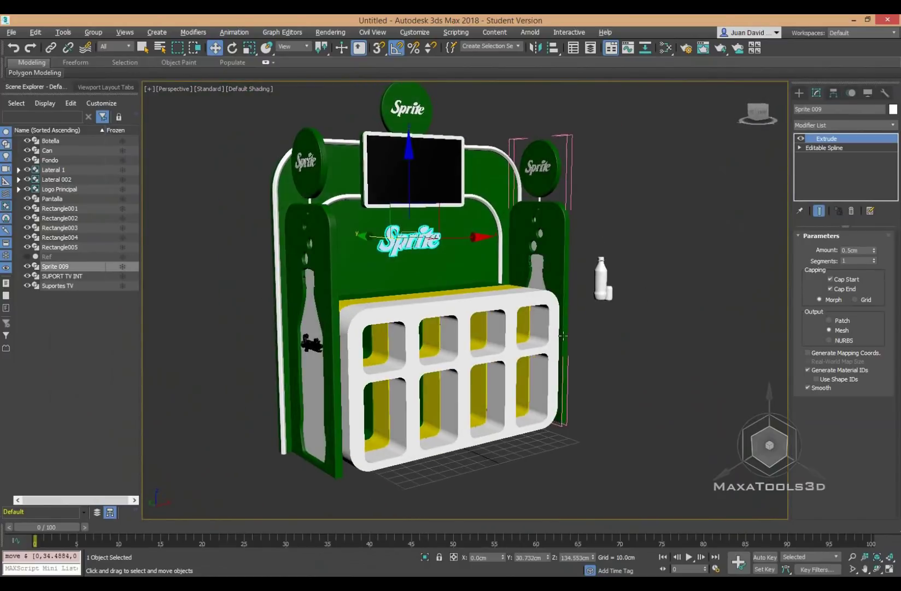
scroll(589, 340, "up", 4)
scroll(590, 340, "up", 3)
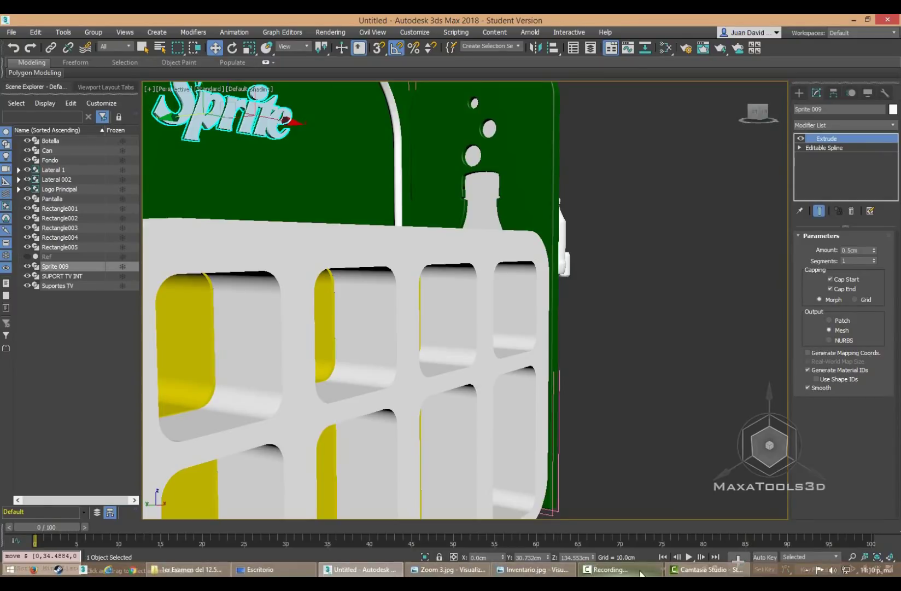
- Check the stand against the Inventario.jpg reference photo, then return to 3ds Max
left_click(533, 569)
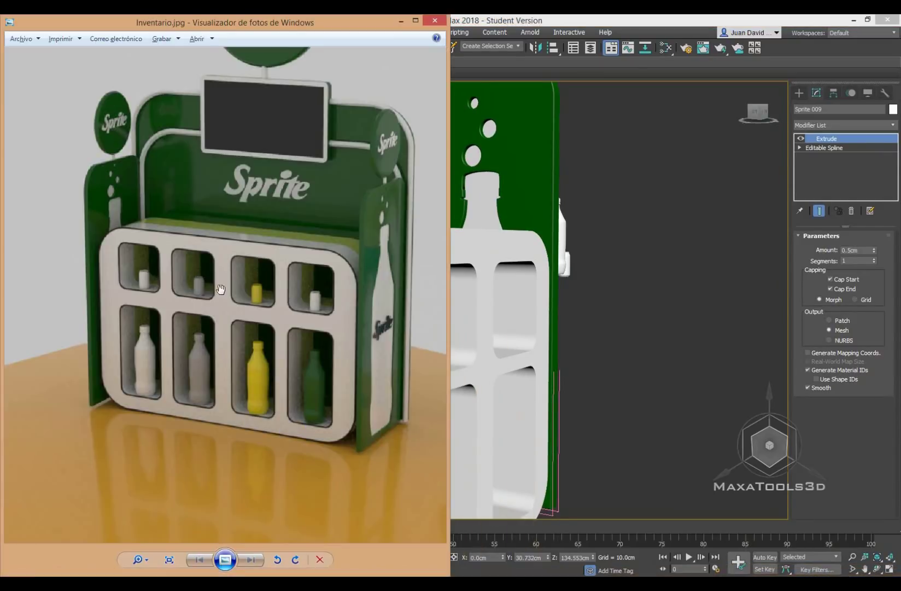
scroll(268, 239, "up", 3)
left_click(634, 215)
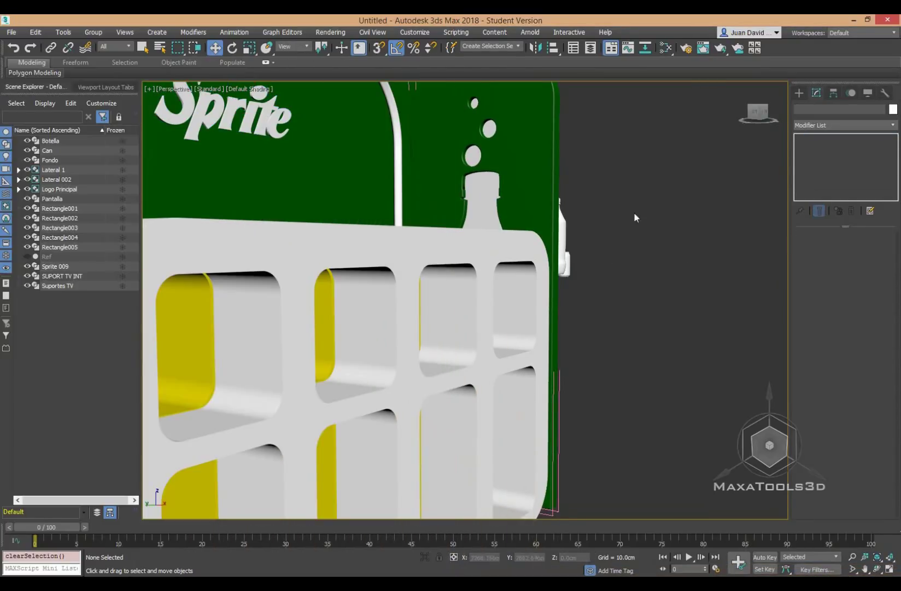
- Slide the TV assembly (Pantalla, Rectangle001, Rectangle002) toward the back panel
left_click(447, 255)
mouse_move(446, 255)
middle_mouse_down("alt")
mouse_move(620, 330)
mouse_move(650, 362)
middle_mouse_up("alt")
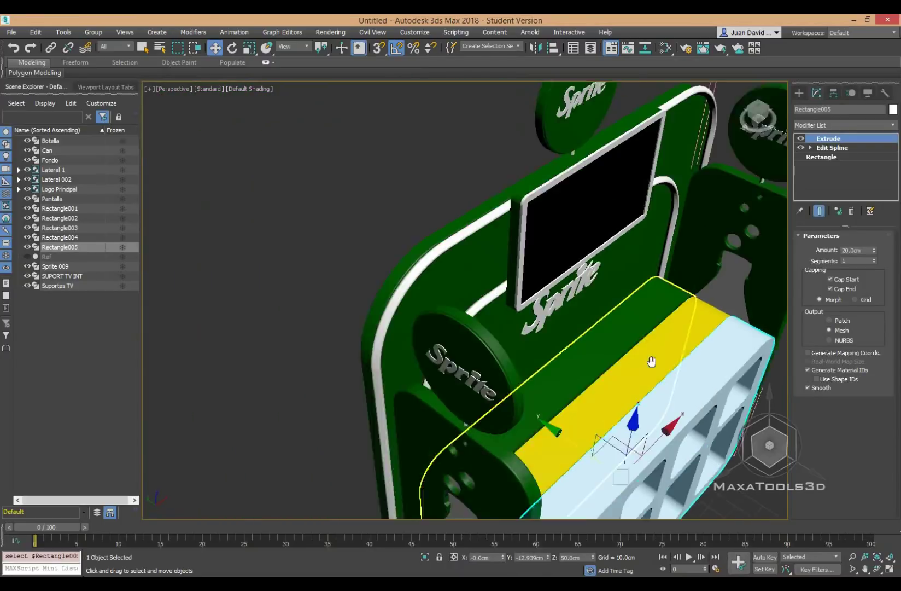
scroll(601, 273, "up", 3)
scroll(528, 199, "up", 3)
left_click(528, 199)
scroll(554, 261, "down", 5)
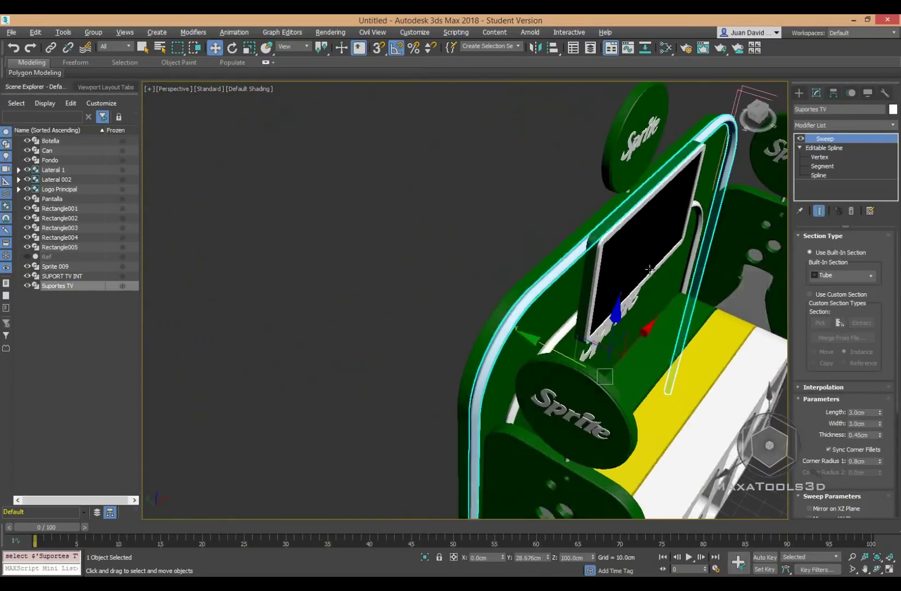
middle_click_drag(554, 261, 569, 265, "alt")
scroll(580, 270, "up", 5)
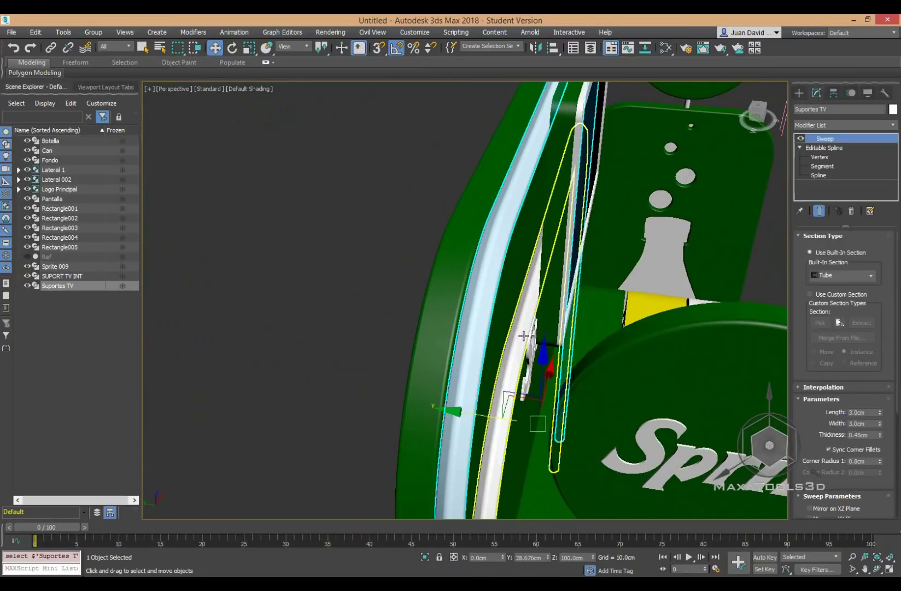
left_click(580, 270)
middle_click_drag(579, 270, 552, 243, "alt")
left_click(552, 244, "ctrl")
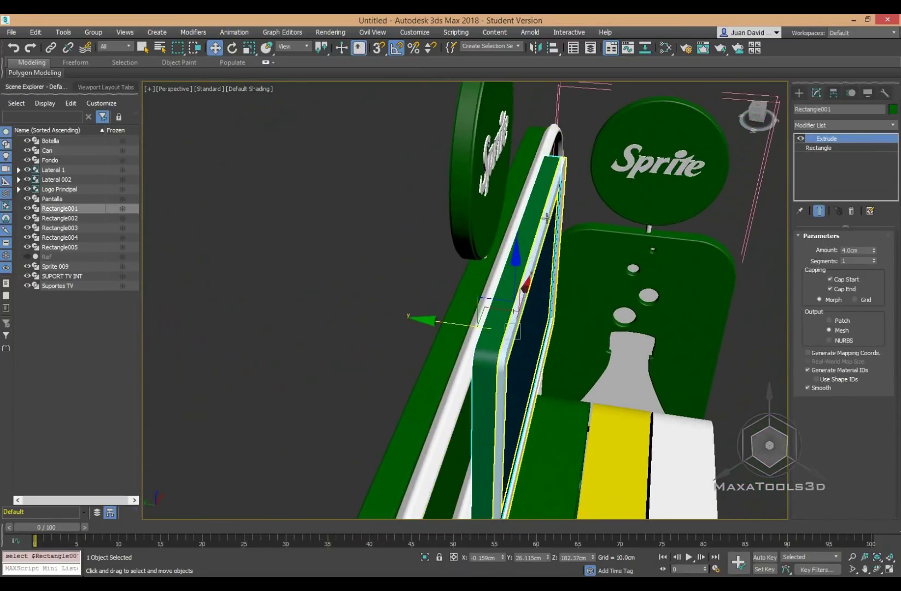
left_click(489, 321, "ctrl")
left_click_drag(488, 321, 461, 327)
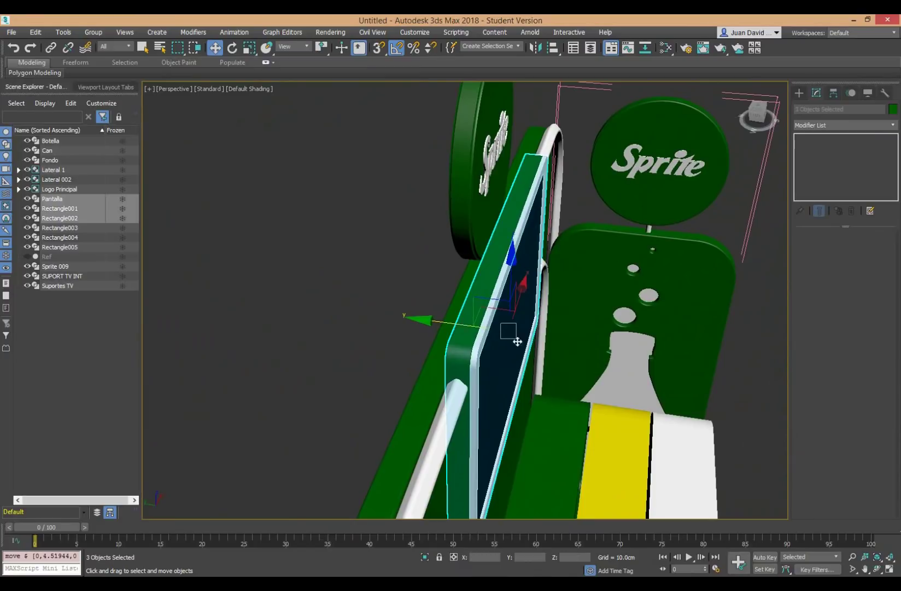
- Shift the green back panel (Fondo) and Logo Principal slightly along Y
mouse_move(517, 341)
middle_mouse_down("alt")
mouse_move(503, 332)
mouse_move(522, 334)
middle_mouse_up("alt")
left_click(465, 384)
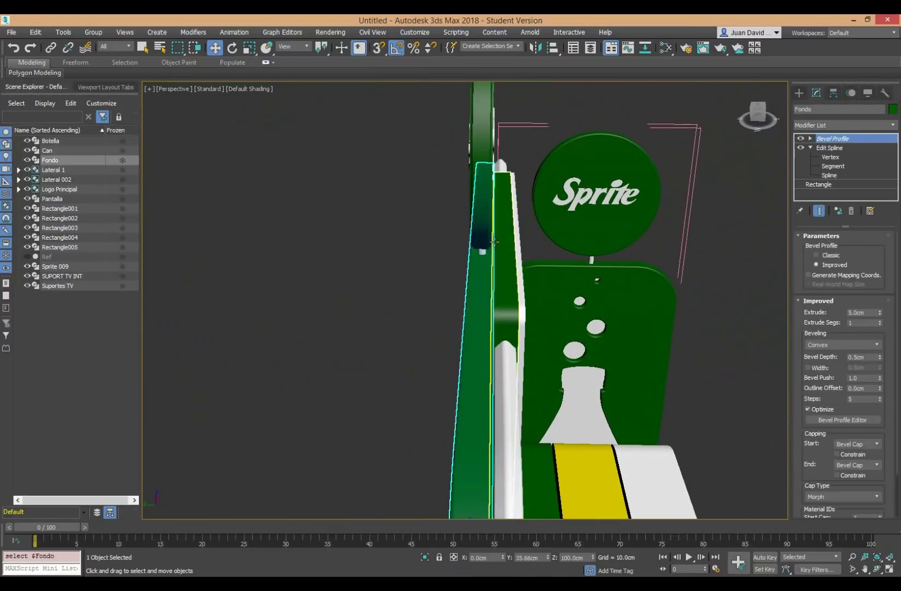
left_click(484, 233, "ctrl")
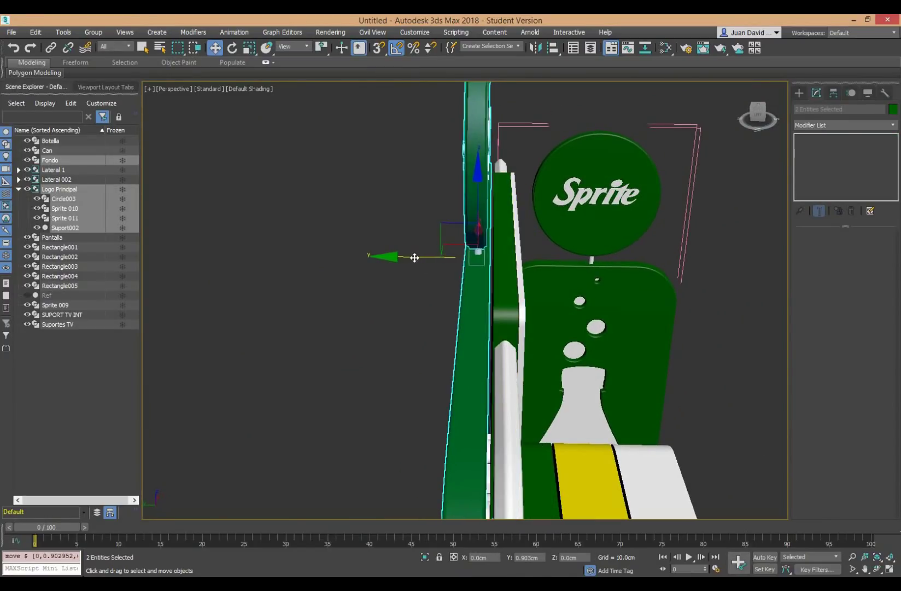
left_click_drag(417, 257, 417, 258)
- In the Left view, nudge the TV screen and frames flush with the side panel
left_click(542, 327)
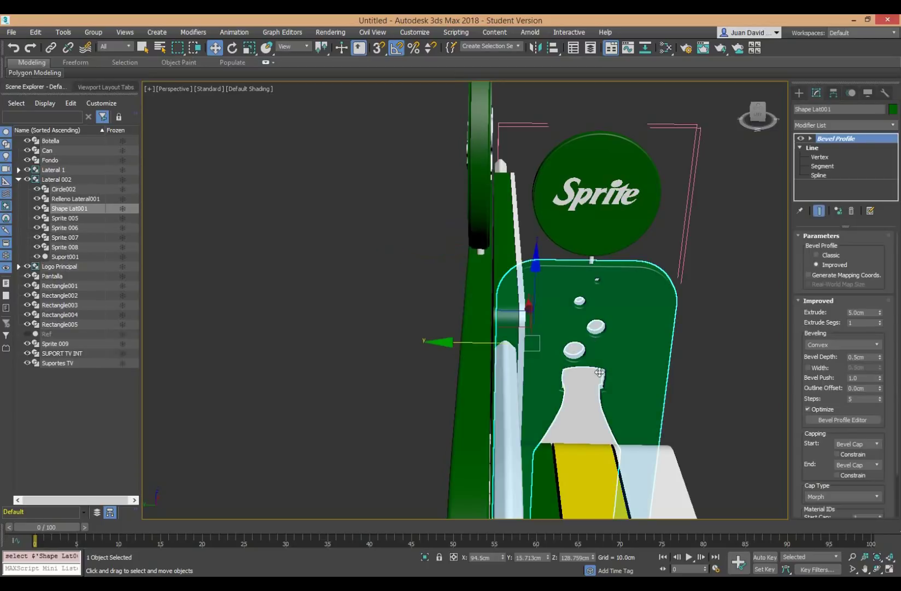
mouse_move(600, 378)
middle_mouse_down("alt")
mouse_move(585, 313)
mouse_move(560, 353)
middle_mouse_up("alt")
key("l")
scroll(427, 260, "down", 3)
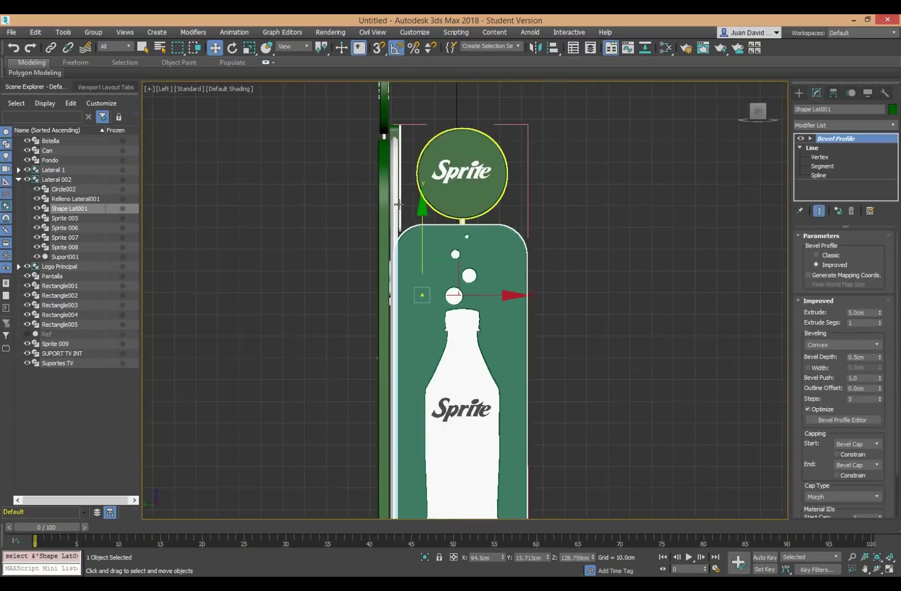
scroll(416, 284, "up", 4)
scroll(411, 290, "up", 4)
scroll(410, 291, "up", 2)
scroll(410, 290, "up", 2)
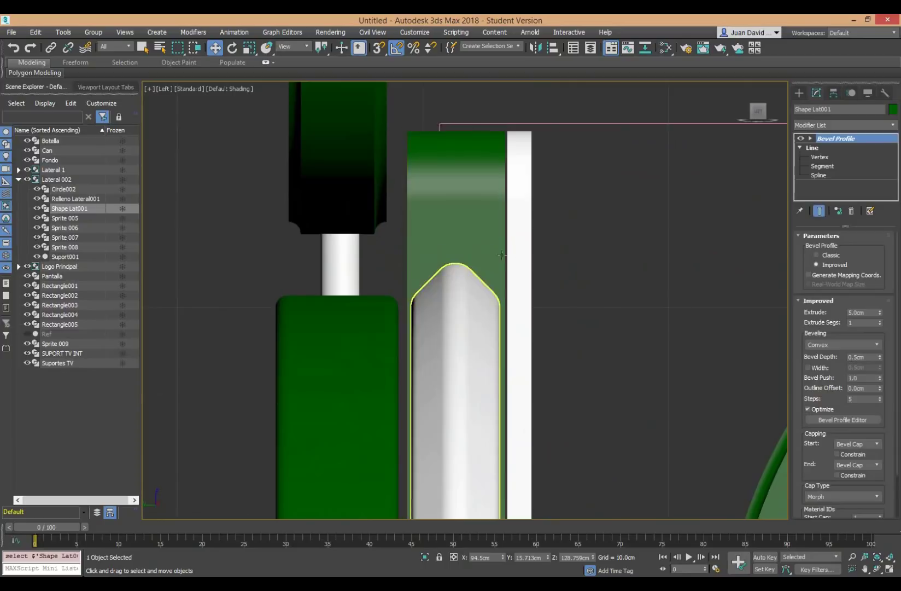
mouse_move(513, 228)
left_mouse_down()
mouse_move(528, 241)
mouse_move(469, 239)
left_mouse_up()
scroll(508, 263, "down", 4)
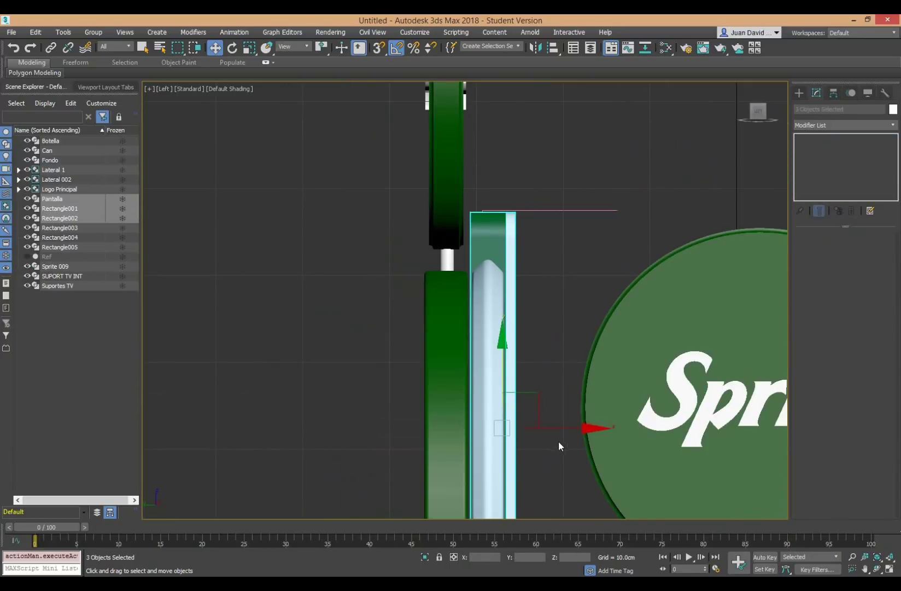
middle_click_drag(558, 441, 547, 390)
scroll(549, 378, "up", 3)
scroll(531, 361, "down", 3)
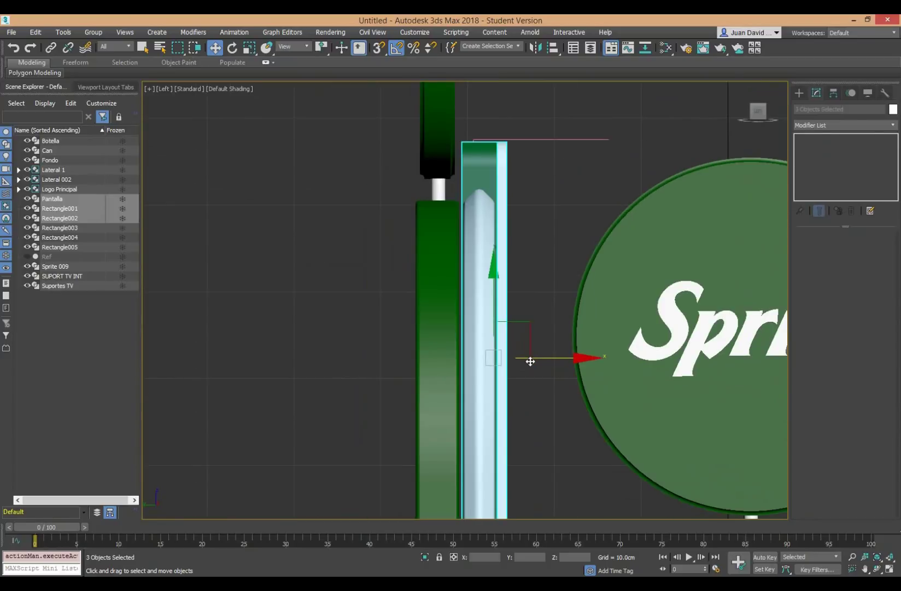
left_click_drag(541, 358, 541, 358)
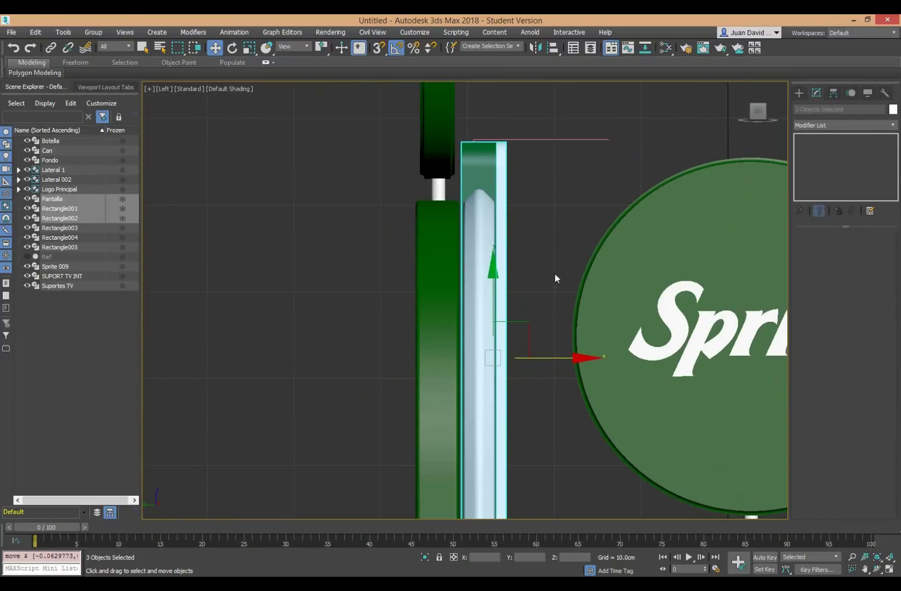
- Line up the back panel and top logo with the side panel, then return to Perspective
left_click(555, 278)
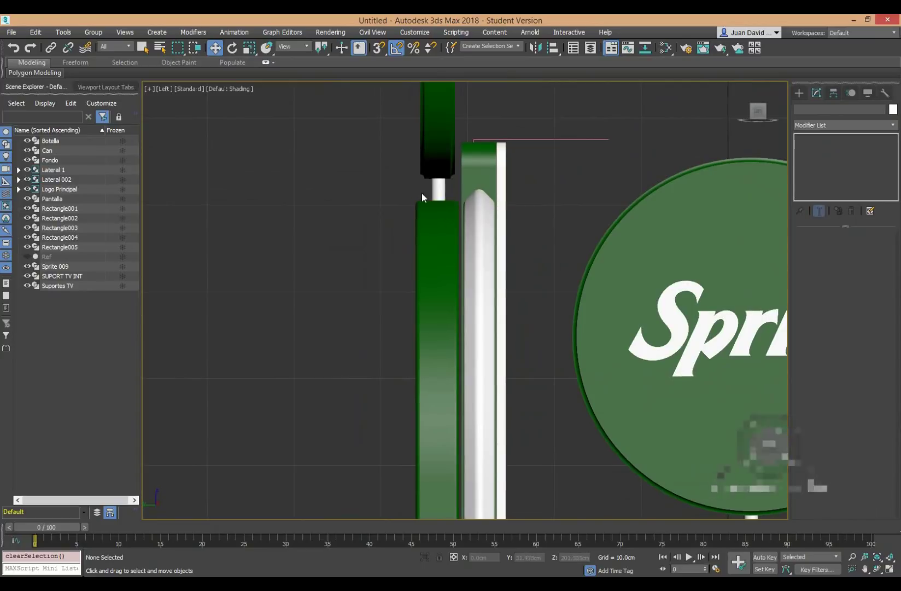
left_click(440, 159)
left_click(421, 245, "ctrl")
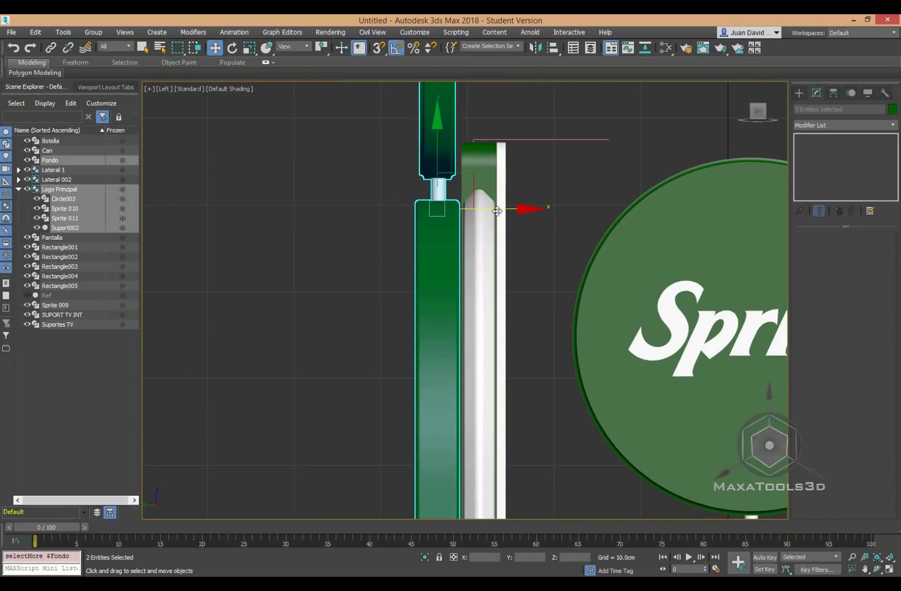
left_click_drag(495, 208, 499, 206)
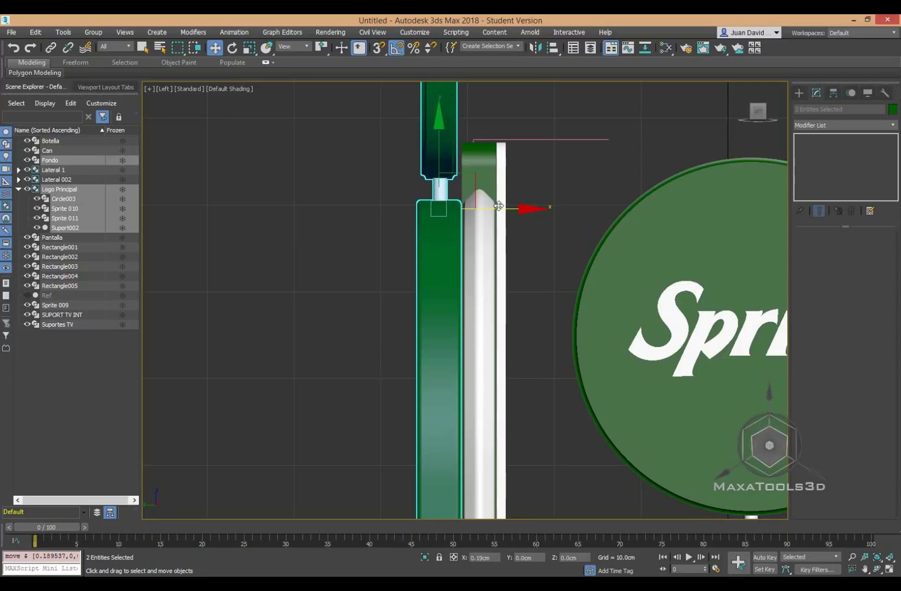
left_click(557, 267)
scroll(556, 267, "down", 2)
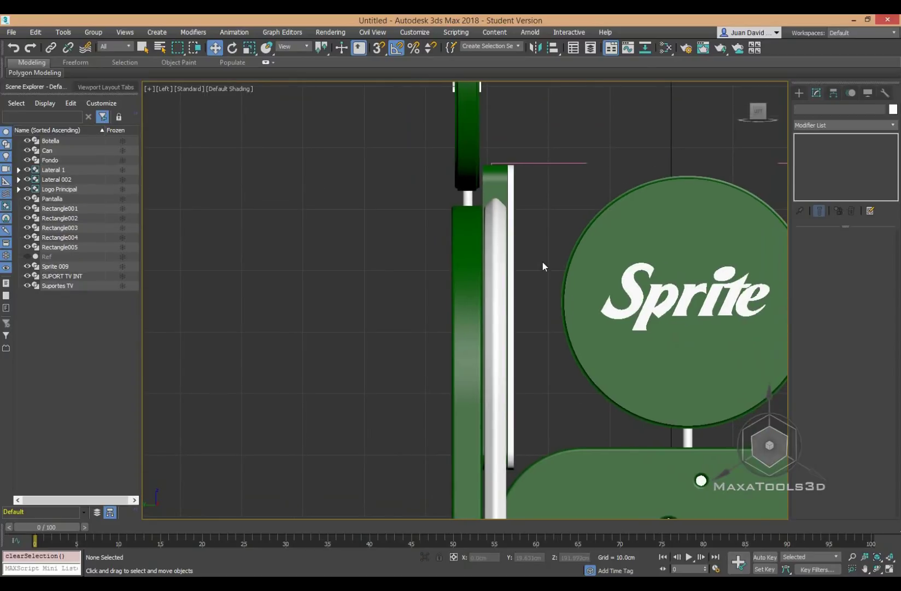
key("p")
scroll(542, 280, "down", 5)
scroll(536, 341, "down", 4)
- Make a Copy of shelf panel Rectangle005 beside it along Y
scroll(555, 376, "down", 3)
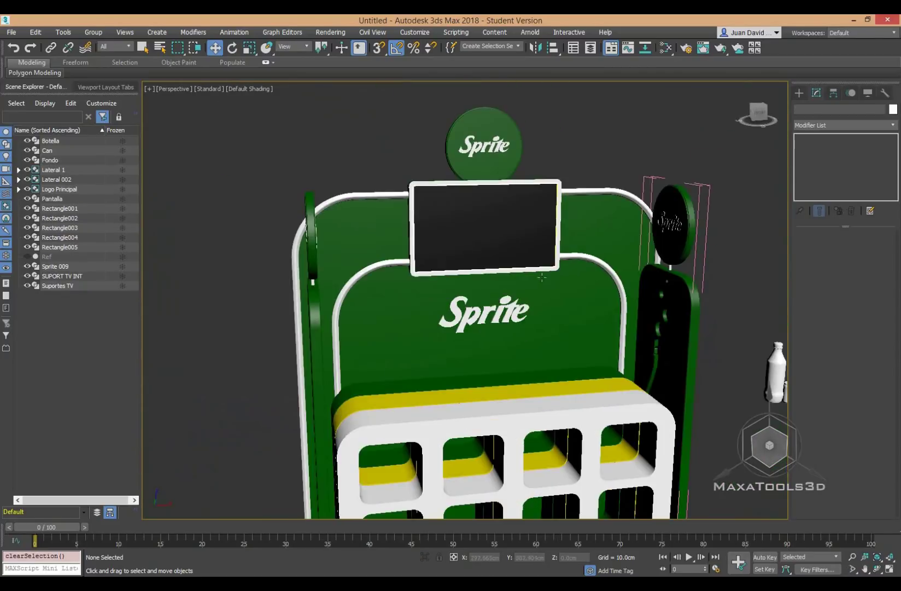
middle_click_drag(556, 376, 509, 324, "alt")
scroll(509, 324, "down", 2)
scroll(509, 324, "down", 4)
scroll(553, 311, "up", 7)
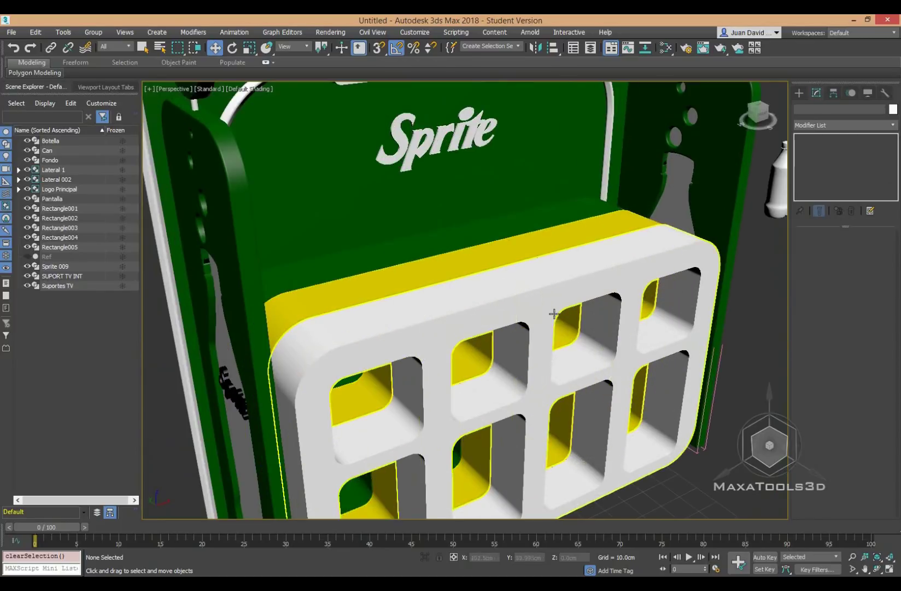
left_click(595, 364)
middle_click_drag(595, 364, 612, 267, "alt")
left_click(612, 267)
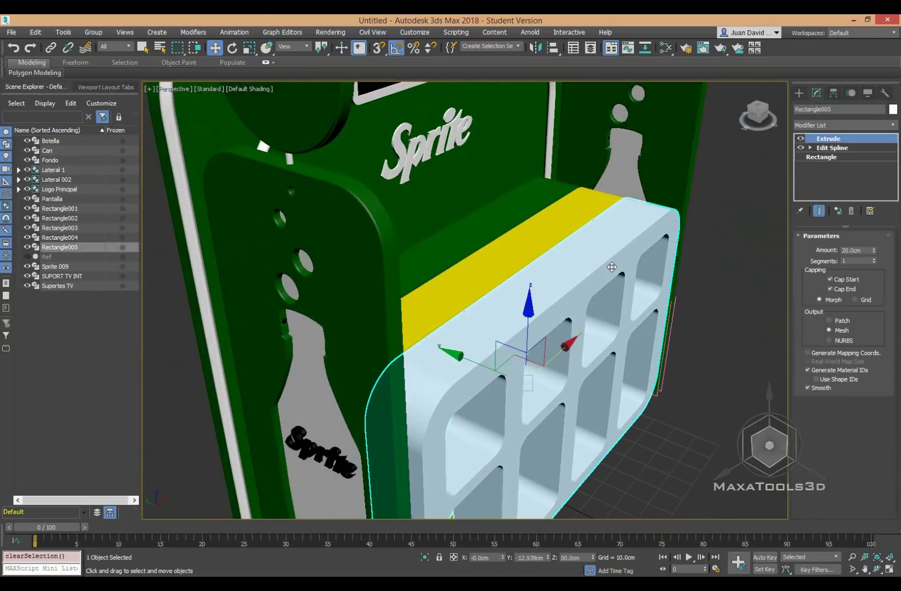
left_click_drag(487, 363, 705, 387, "shift")
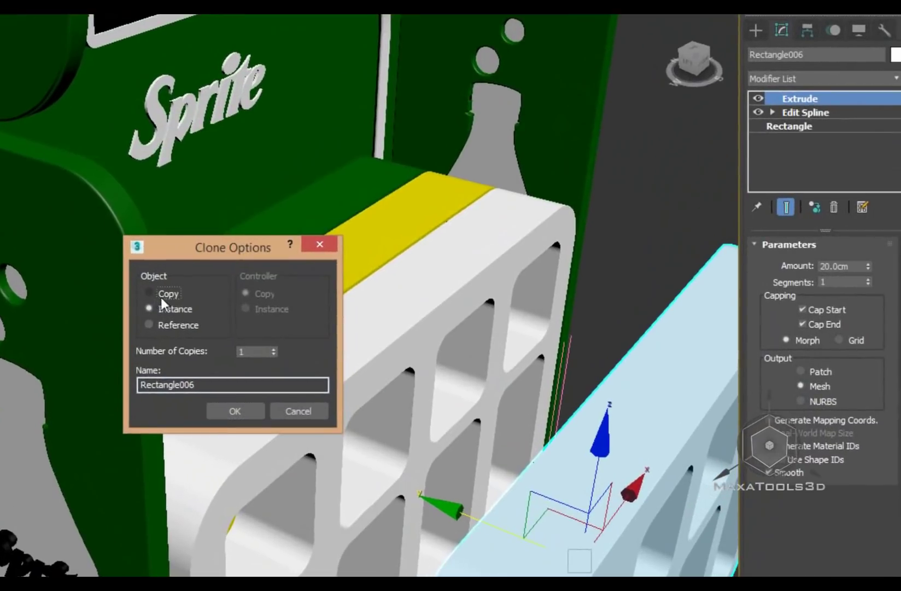
left_click(235, 411)
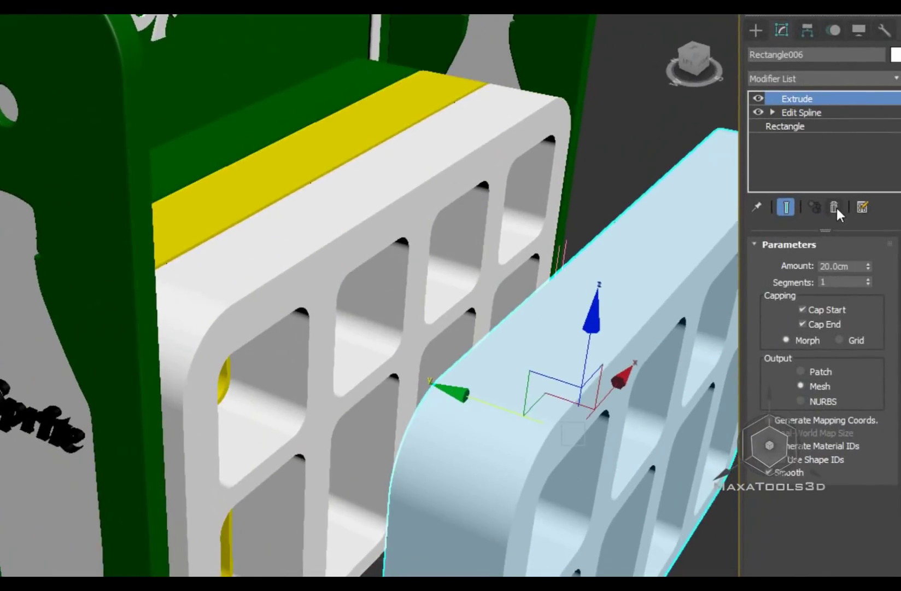
- Delete the Extrude modifier from the new Rectangle006, leaving a flat spline outline
left_click(835, 206)
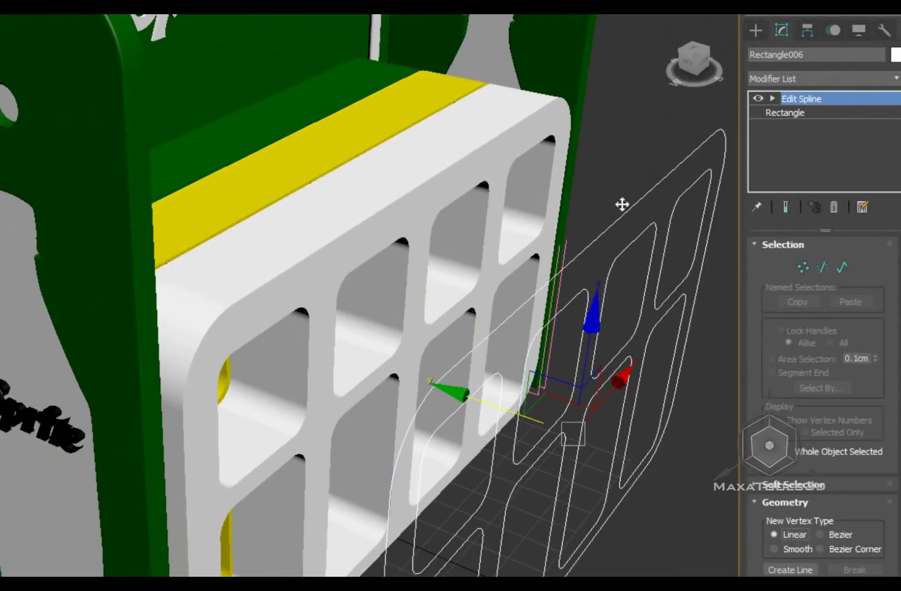
scroll(622, 203, "up", 3)
scroll(489, 181, "up", 2)
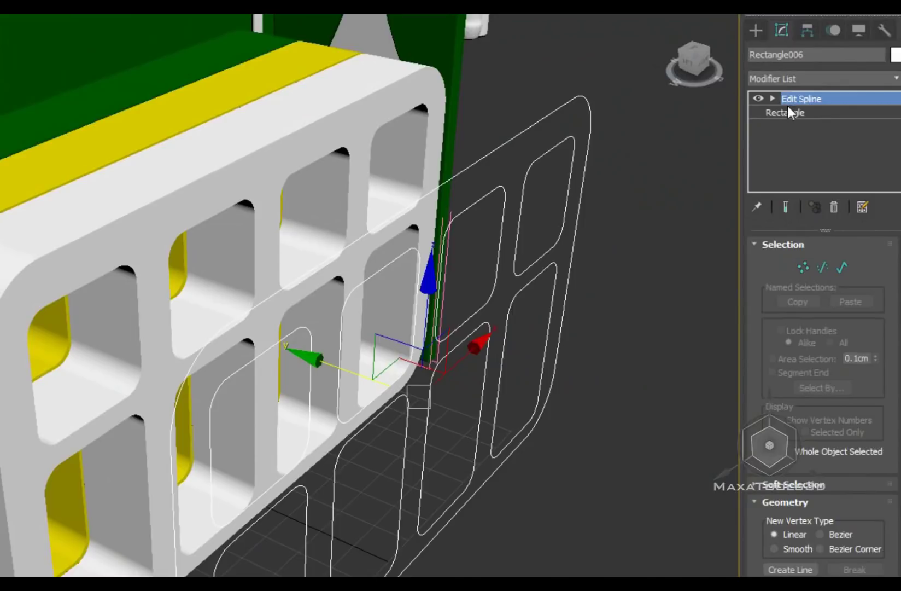
left_click(764, 245)
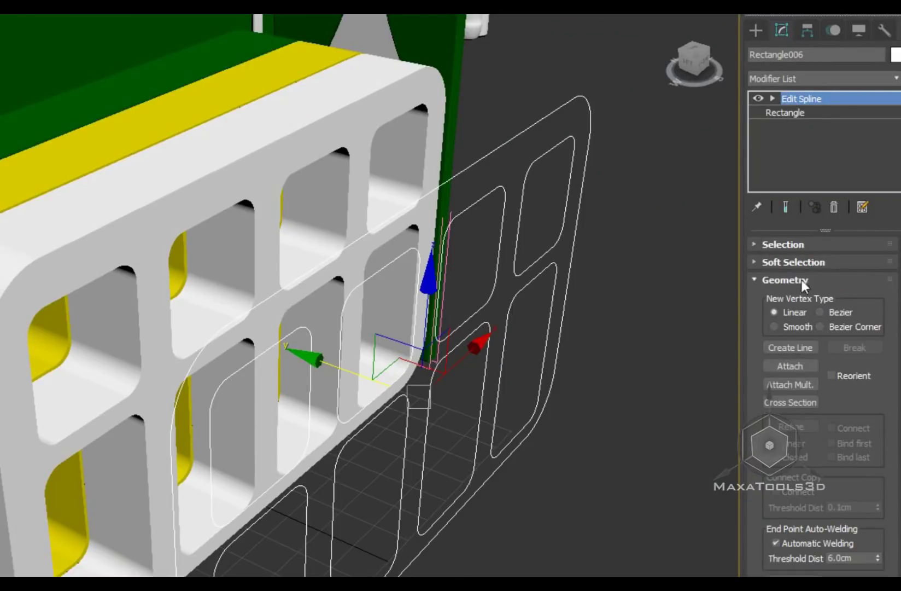
left_click(777, 283)
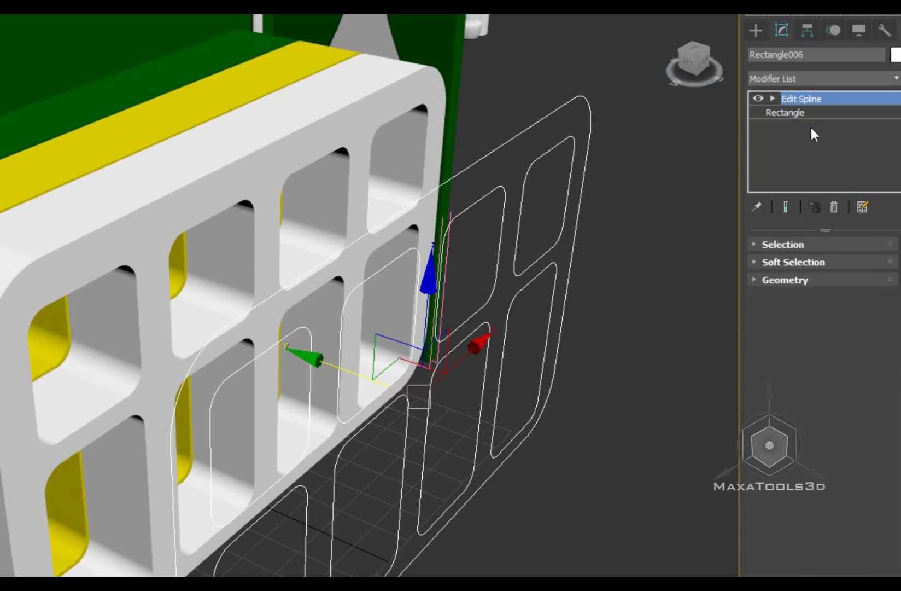
- Edit the copy's base Rectangle level and compare the outline with and without spline edits
left_click(776, 112)
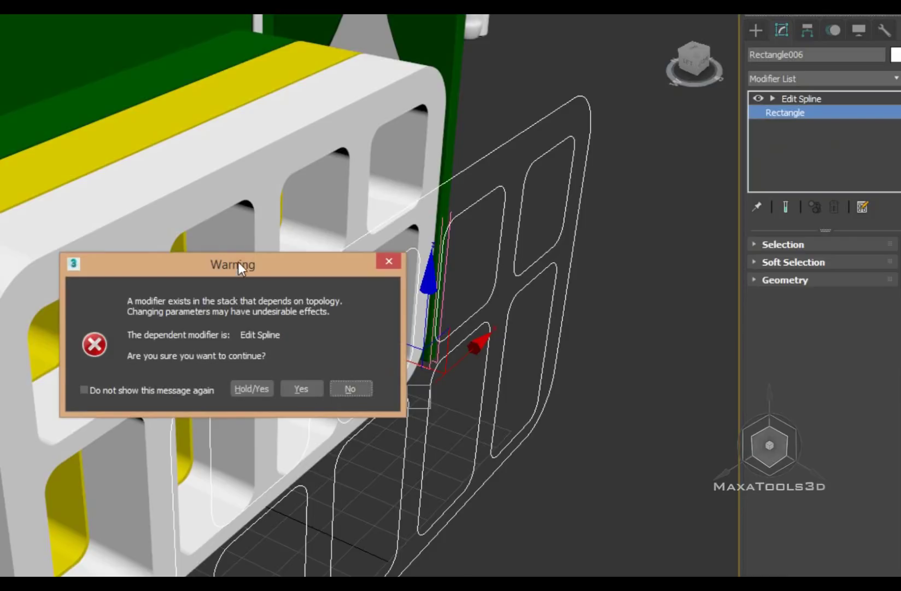
left_click_drag(238, 261, 290, 116)
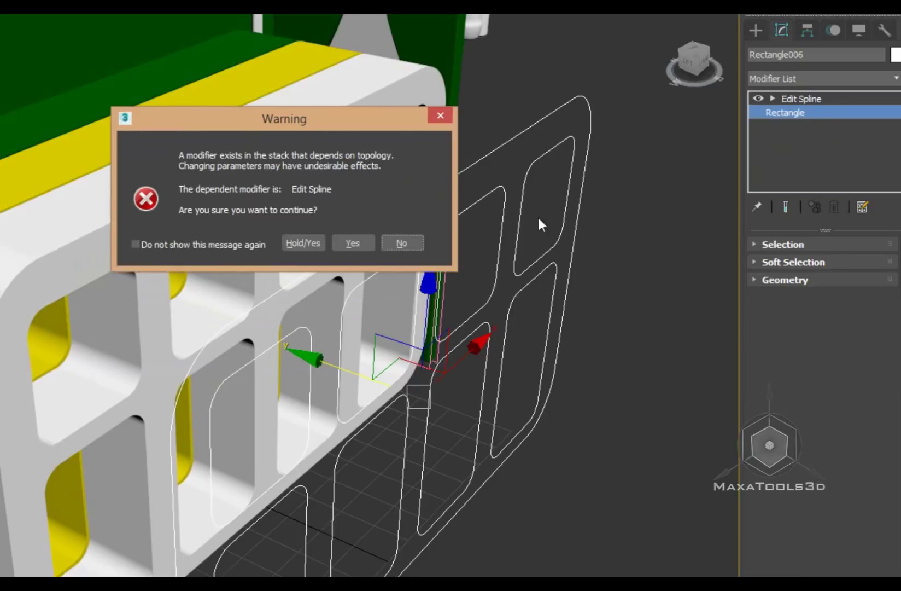
left_click(353, 242)
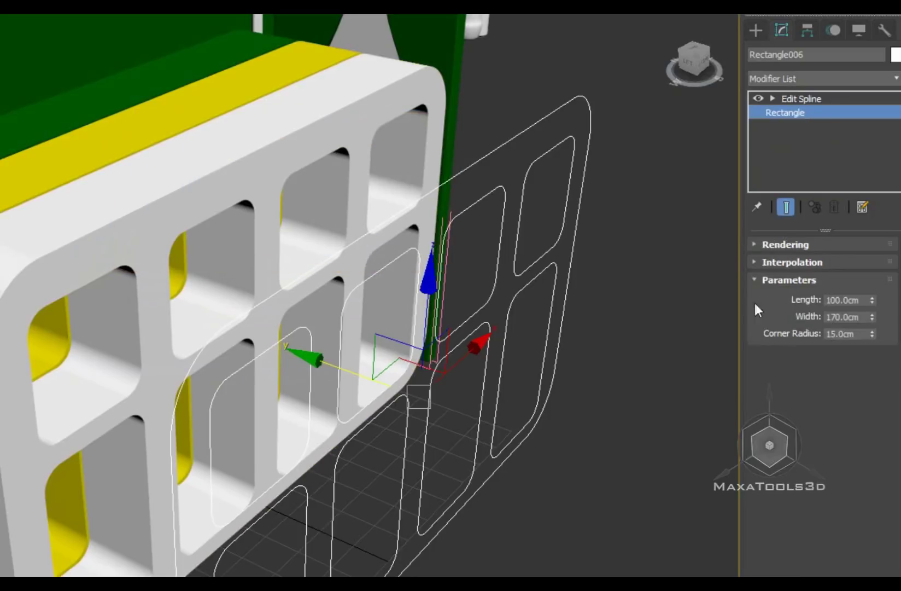
left_click(757, 99)
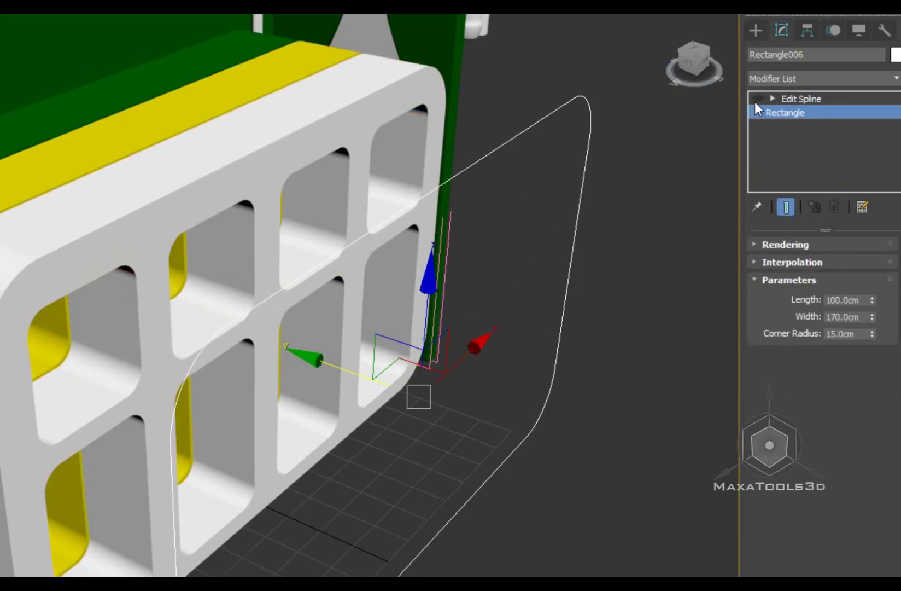
left_click(756, 100)
left_click(757, 100)
left_click(757, 99)
left_click(757, 99)
left_click(757, 99)
left_click(756, 100)
- Turn on Enable In Renderer so the outline renders as tubes
left_click(783, 244)
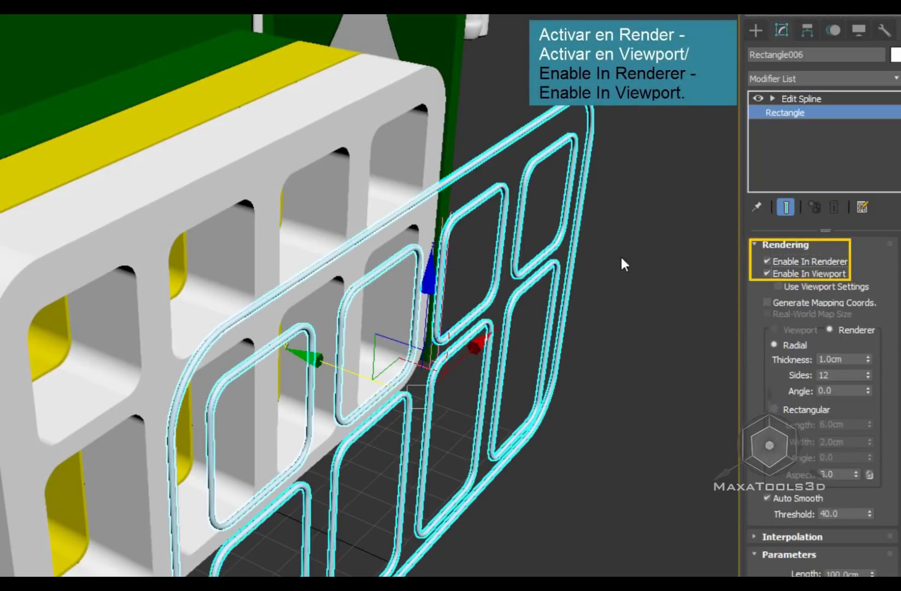
left_click(620, 257)
scroll(595, 155, "up", 3)
scroll(546, 301, "up", 3)
scroll(496, 355, "up", 2)
left_click(446, 375)
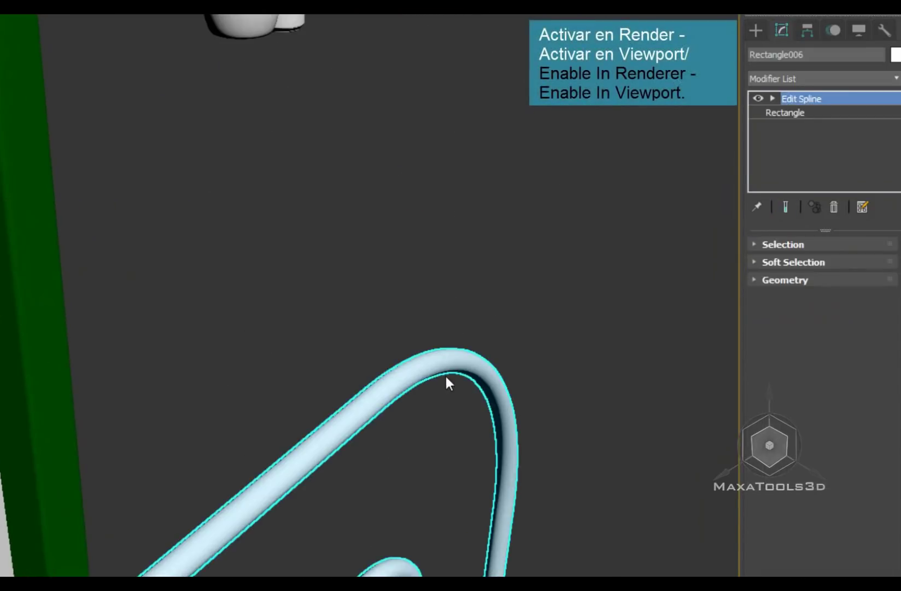
scroll(503, 271, "down", 2)
scroll(541, 308, "down", 3)
scroll(621, 282, "down", 3)
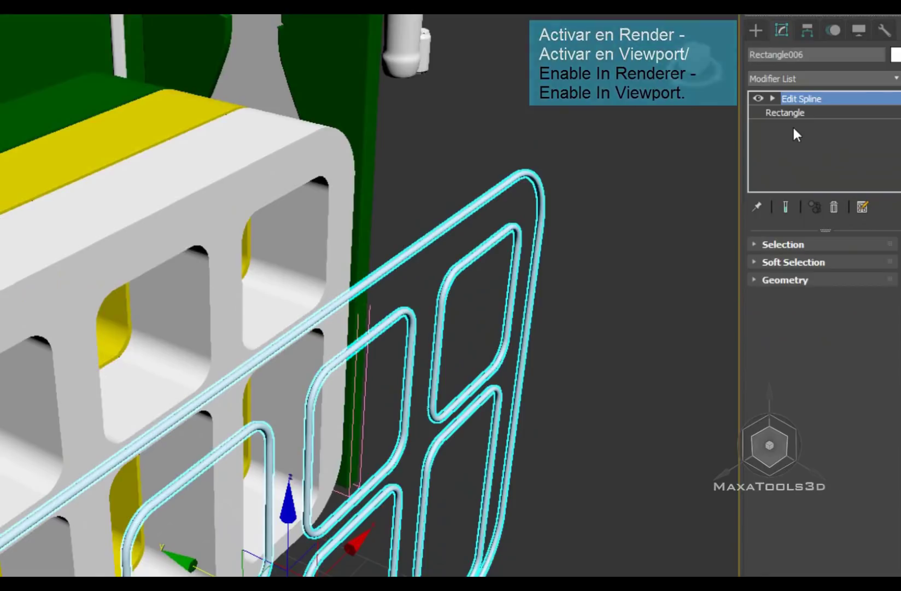
- Turn on Enable In Viewport for the outline tubes and check them with a Shift+Q quick render
left_click(782, 114)
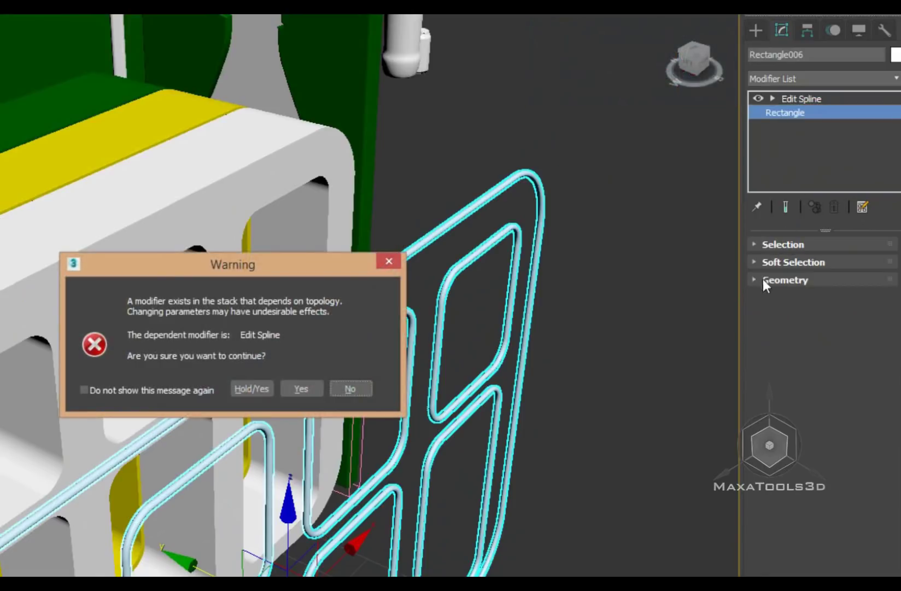
left_click(319, 387)
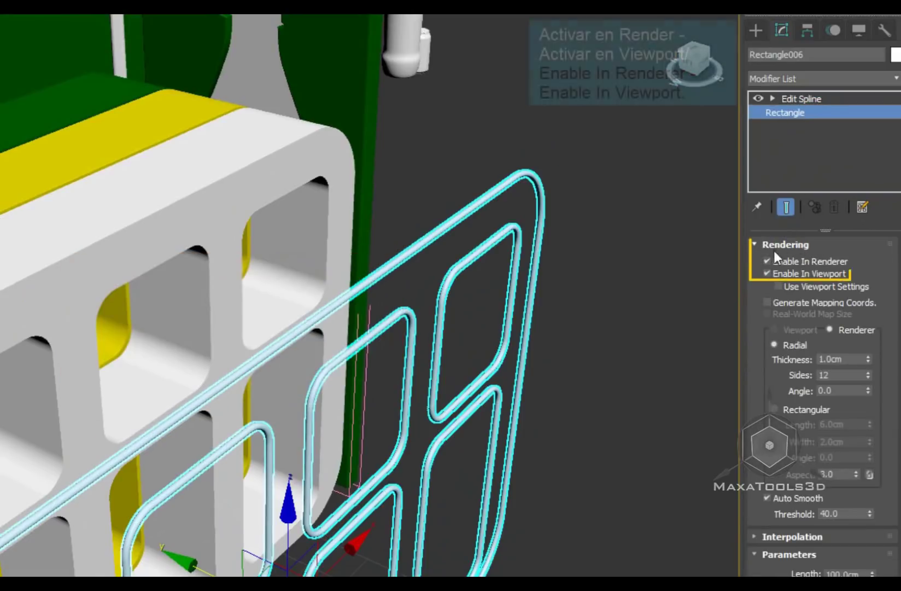
left_click(767, 273)
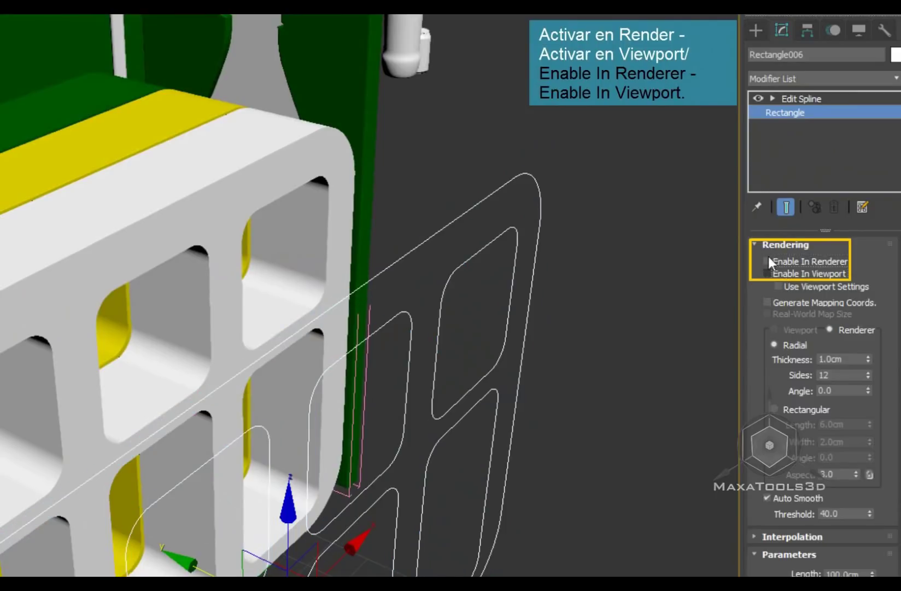
left_click(767, 261)
left_click(768, 273)
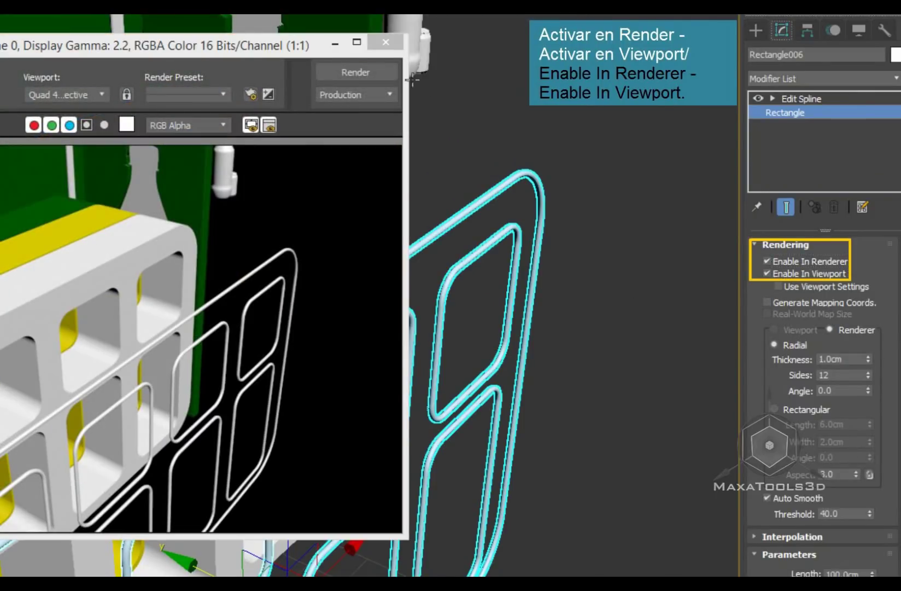
left_click(387, 42)
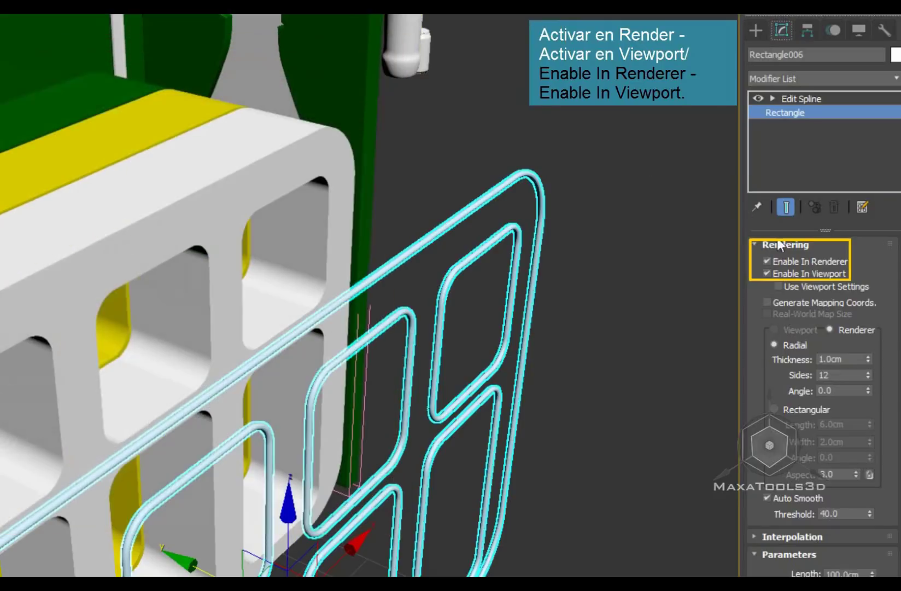
left_click(675, 291)
left_click(529, 346)
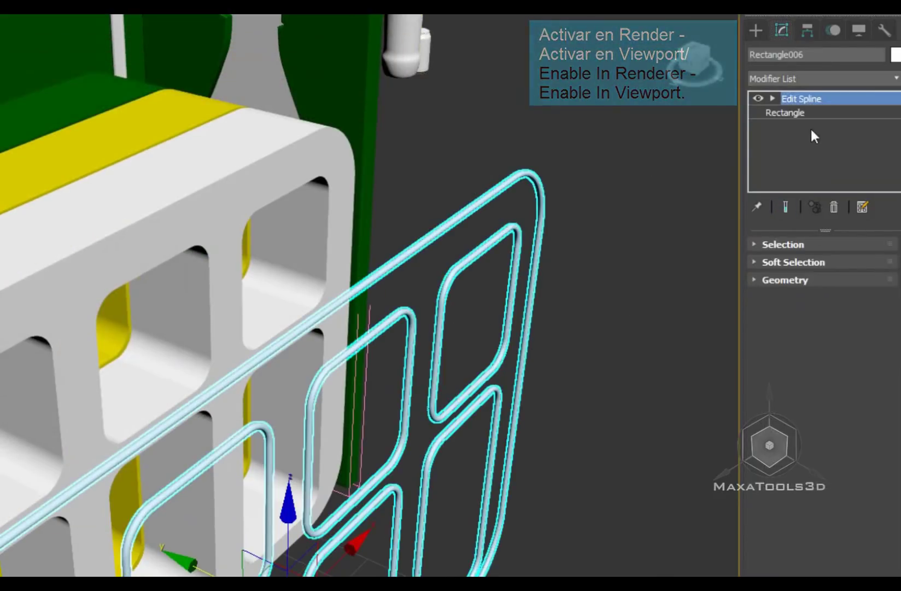
left_click(791, 112)
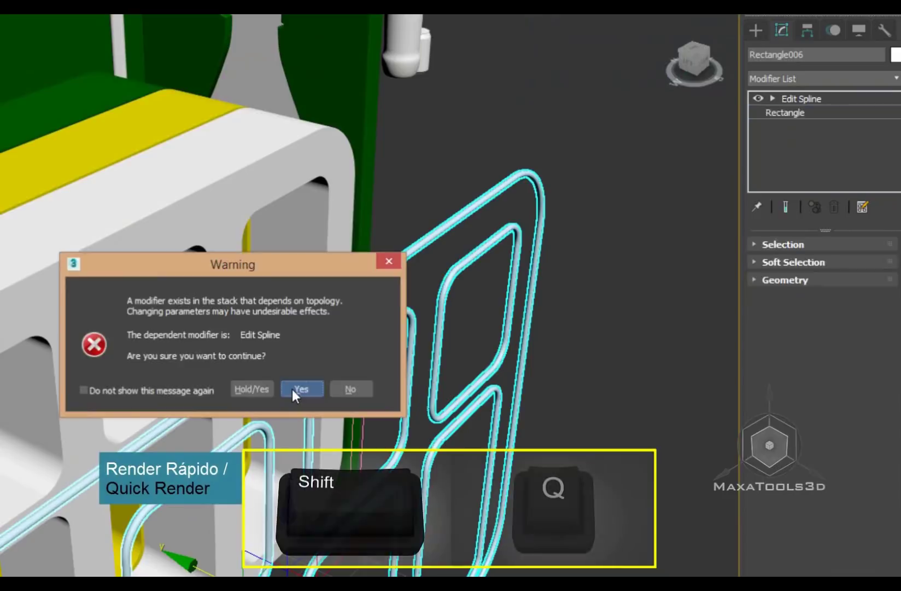
left_click(292, 389)
key("shift+q")
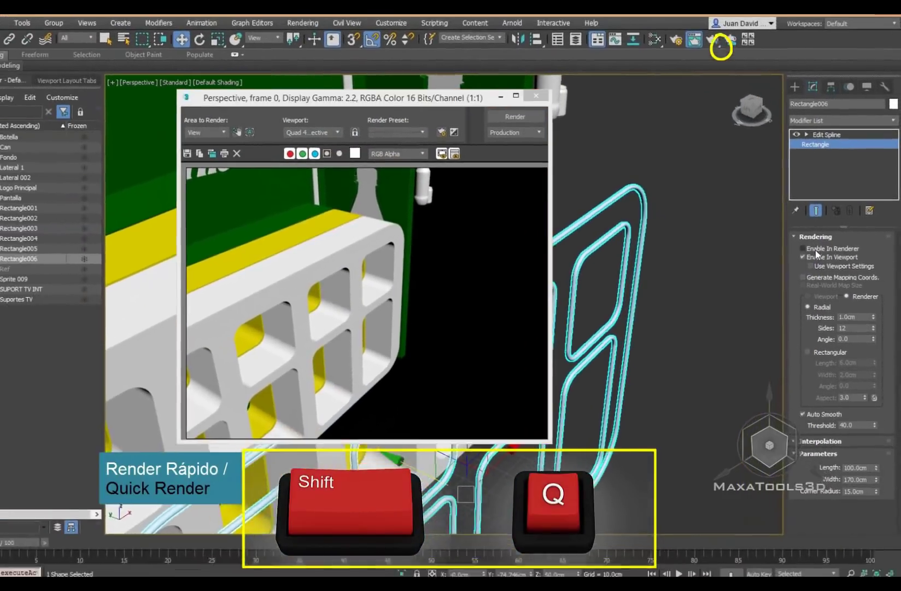
left_click(705, 213)
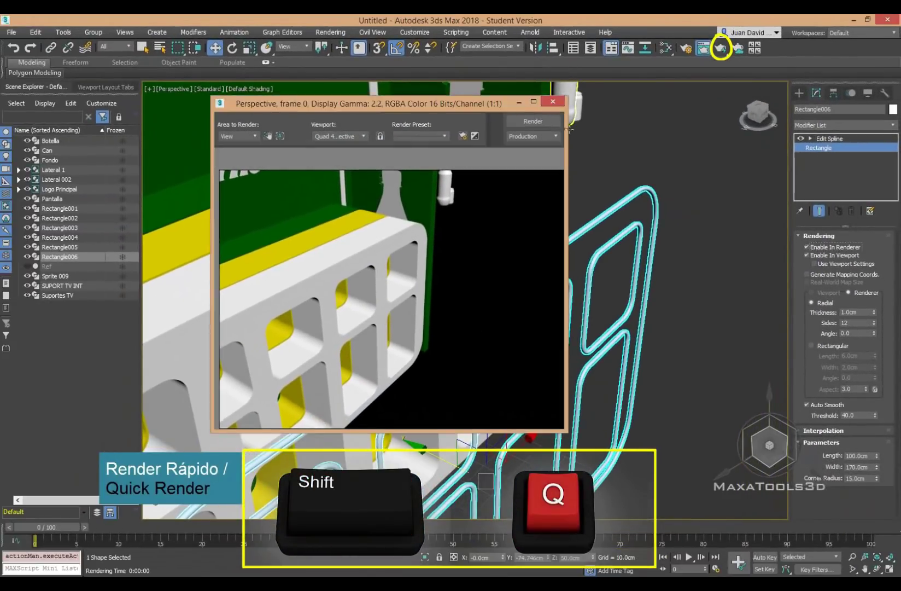
left_click(656, 219)
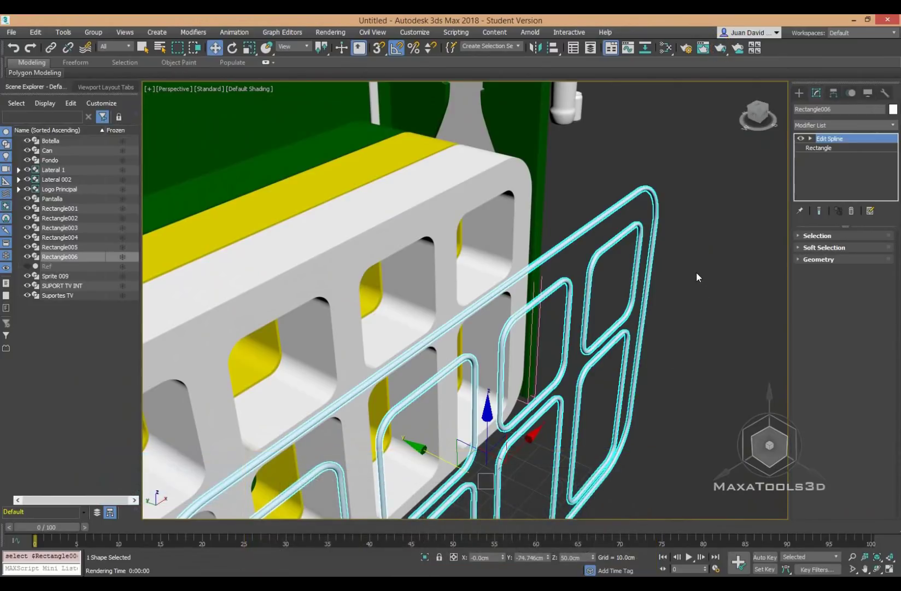
- Make the outline tubes black, round and 1.5 cm thick
left_click(893, 109)
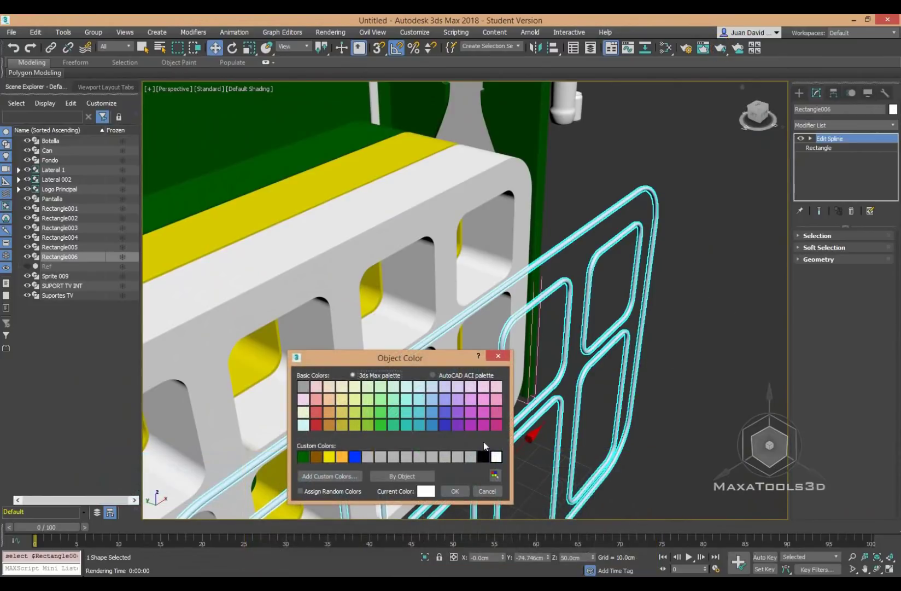
left_click(458, 491)
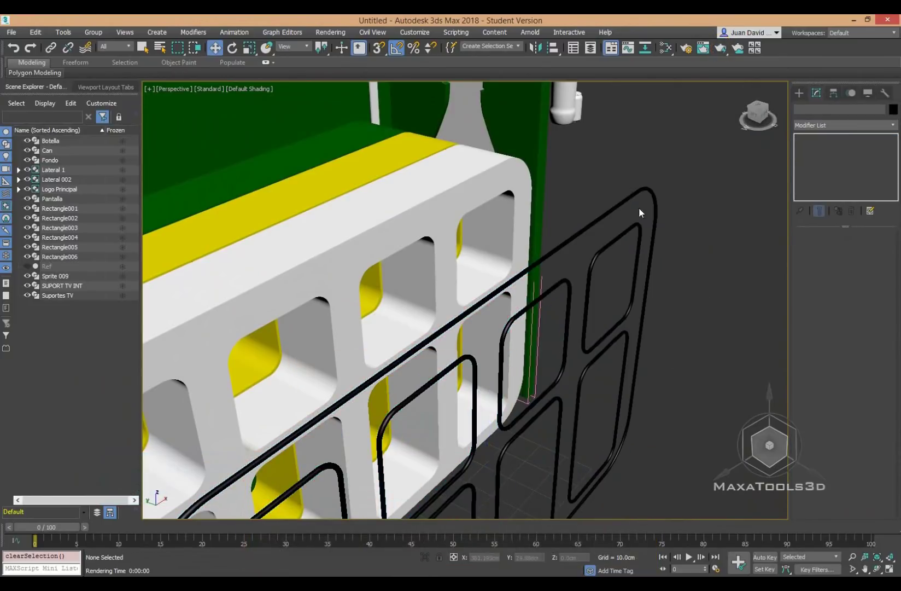
left_click(815, 148)
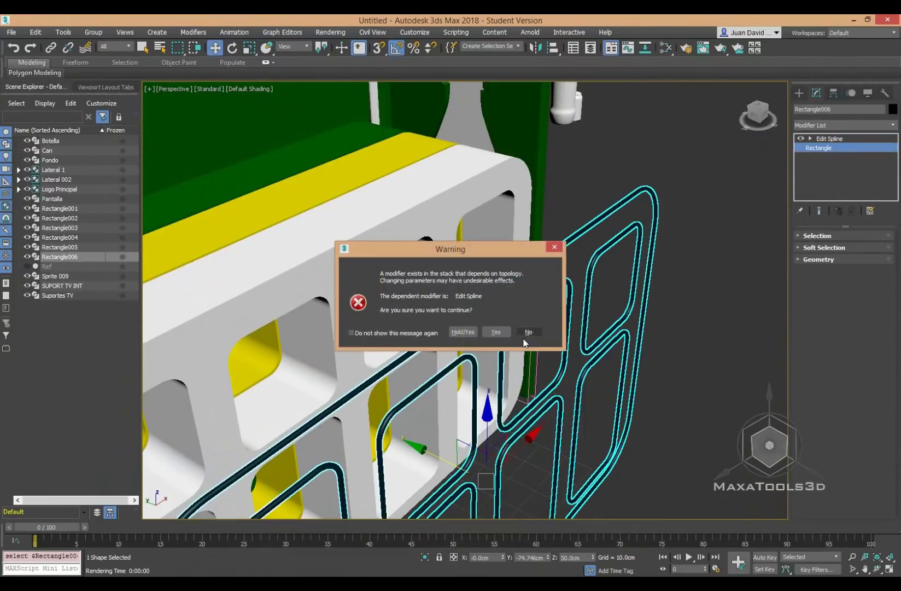
left_click(496, 332)
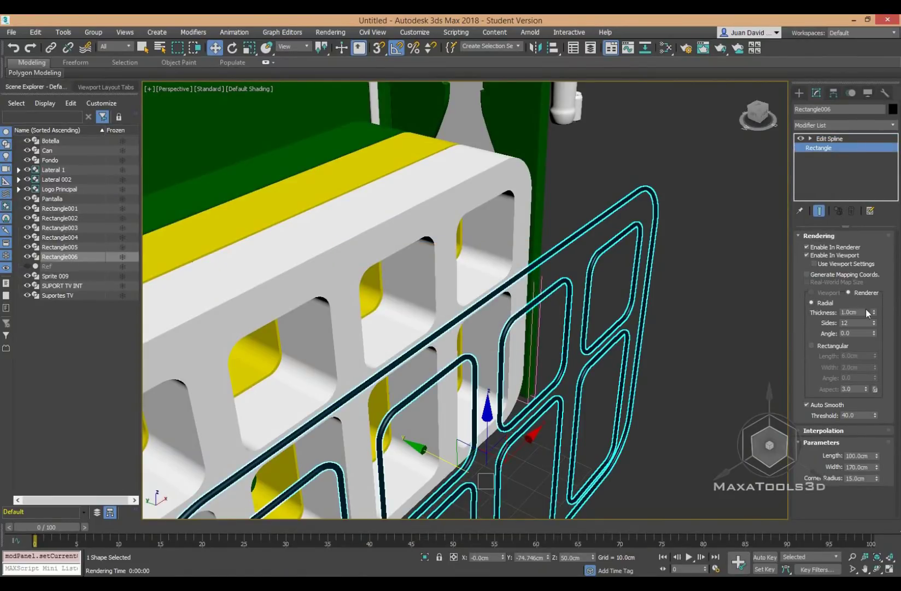
left_click_drag(872, 301, 849, 243)
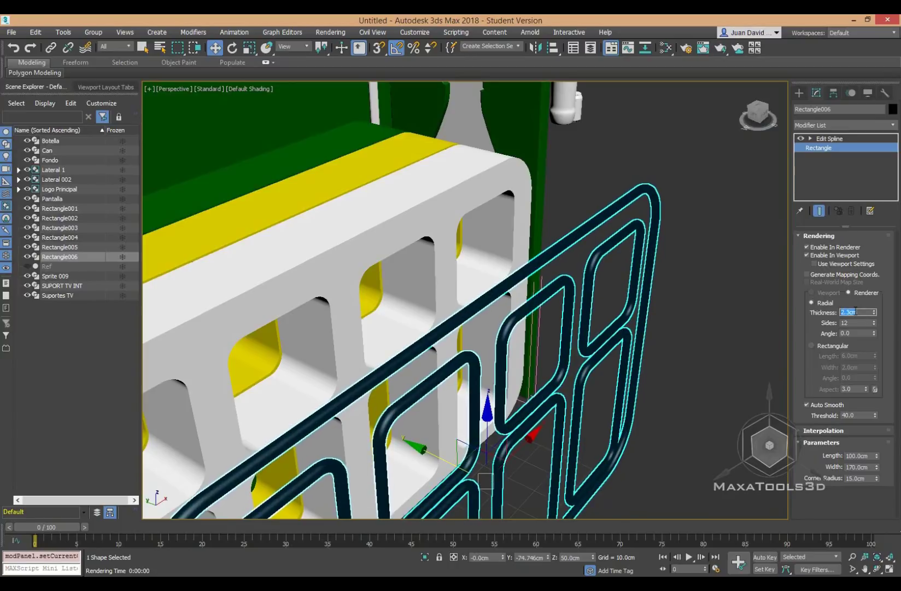
type("1.5")
key("Return")
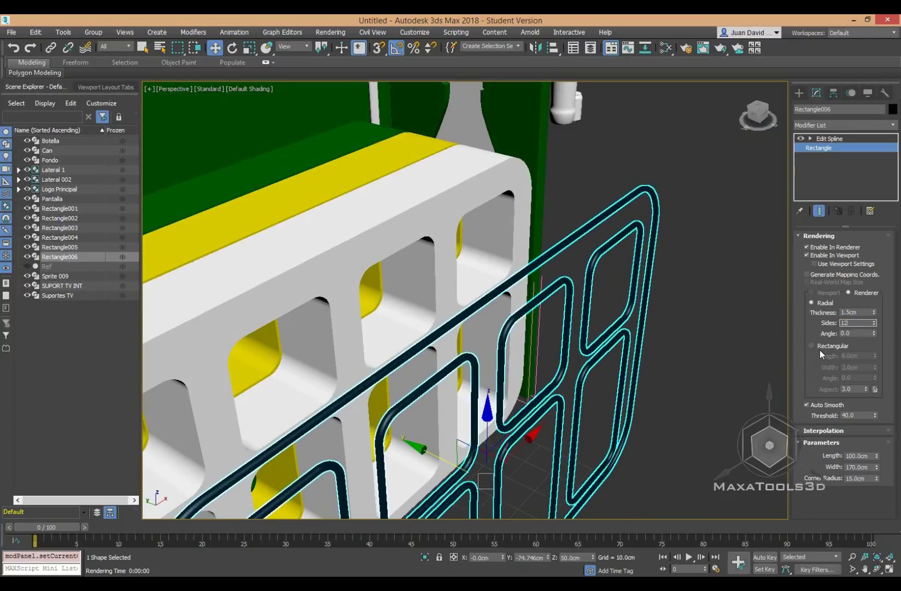
left_click(819, 344)
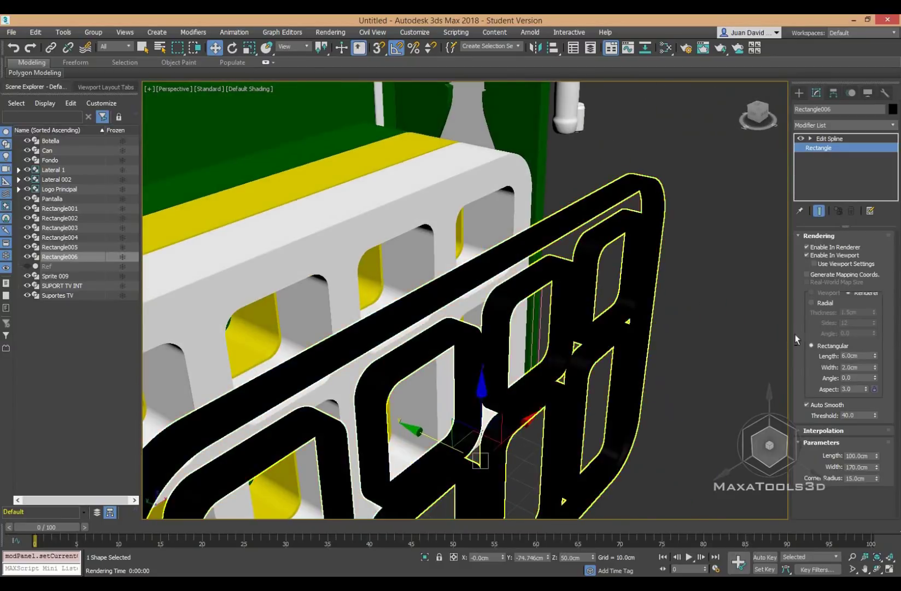
left_click(812, 302)
- Isolate the Suportes TV support tube with Alt+Q and orbit close to it
mouse_move(646, 328)
middle_mouse_down("alt")
mouse_move(605, 331)
mouse_move(635, 301)
mouse_move(652, 368)
mouse_move(388, 145)
middle_mouse_up("alt")
scroll(388, 145, "up", 5)
scroll(323, 120, "up", 2)
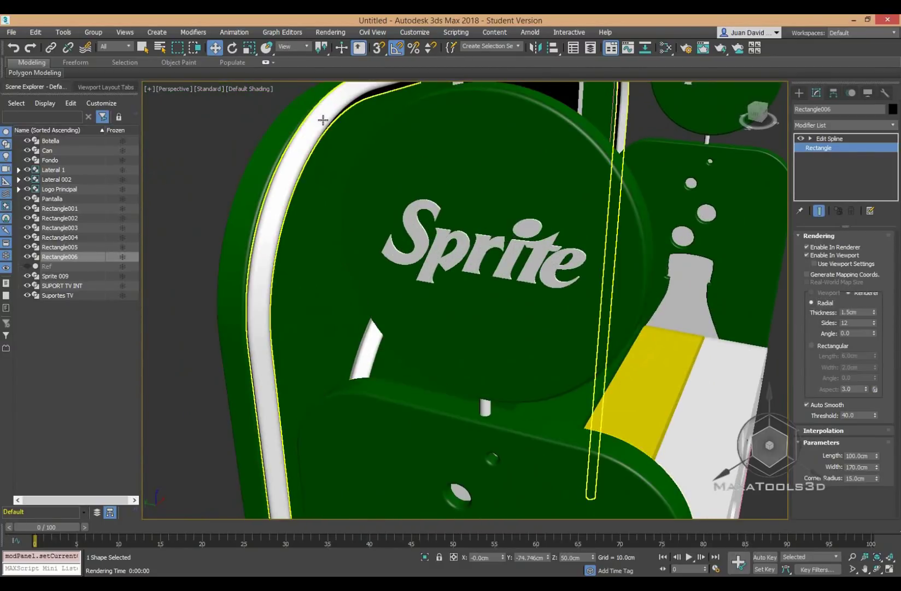
left_click(323, 119)
scroll(322, 119, "down", 2)
key("alt+q")
mouse_move(374, 381)
middle_mouse_down("alt")
mouse_move(402, 300)
mouse_move(417, 182)
mouse_move(393, 386)
mouse_move(426, 301)
mouse_move(499, 323)
middle_mouse_up("alt")
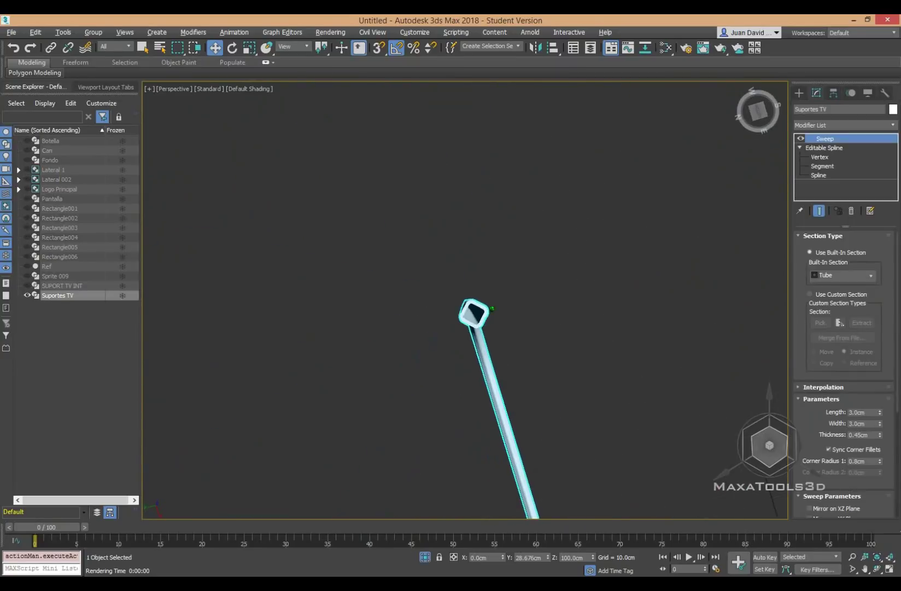
- Exit isolation and move the black outline spline Rectangle006 onto the shelf front
scroll(492, 309, "up", 3)
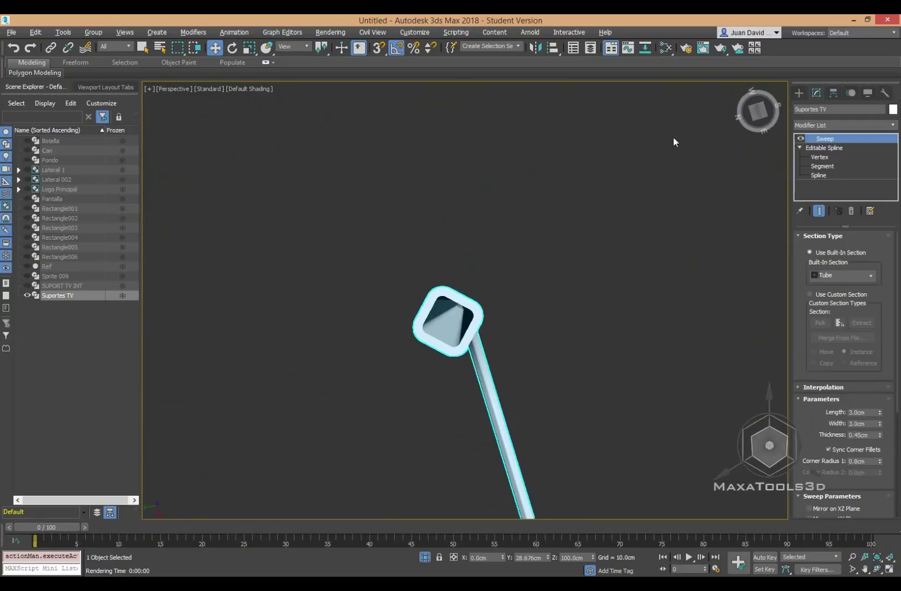
left_click(425, 556)
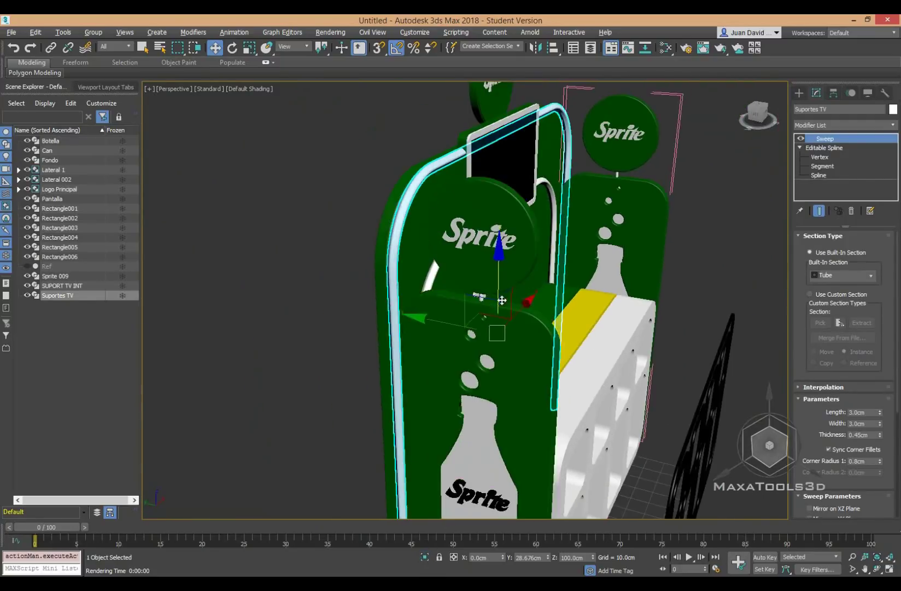
left_click(723, 366)
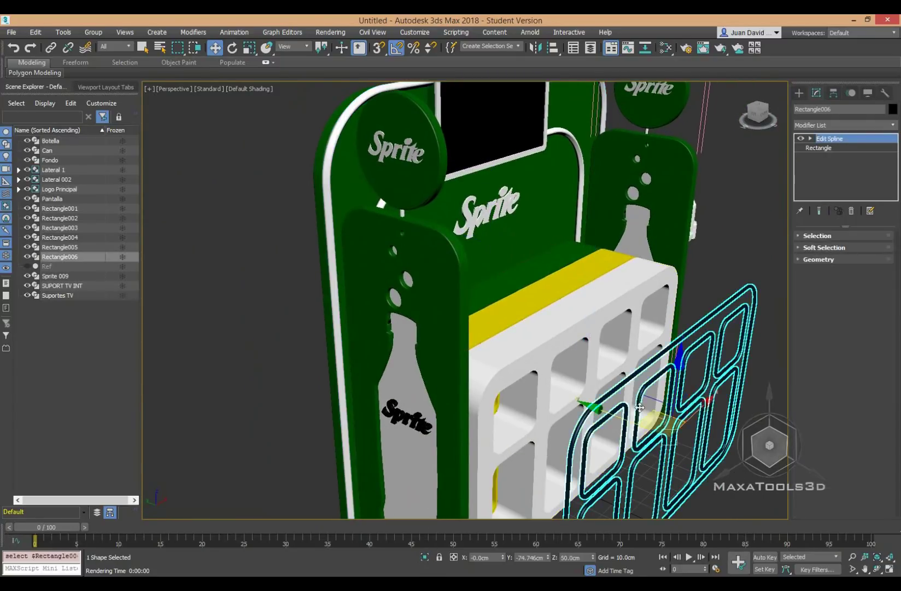
left_click_drag(571, 389, 531, 373)
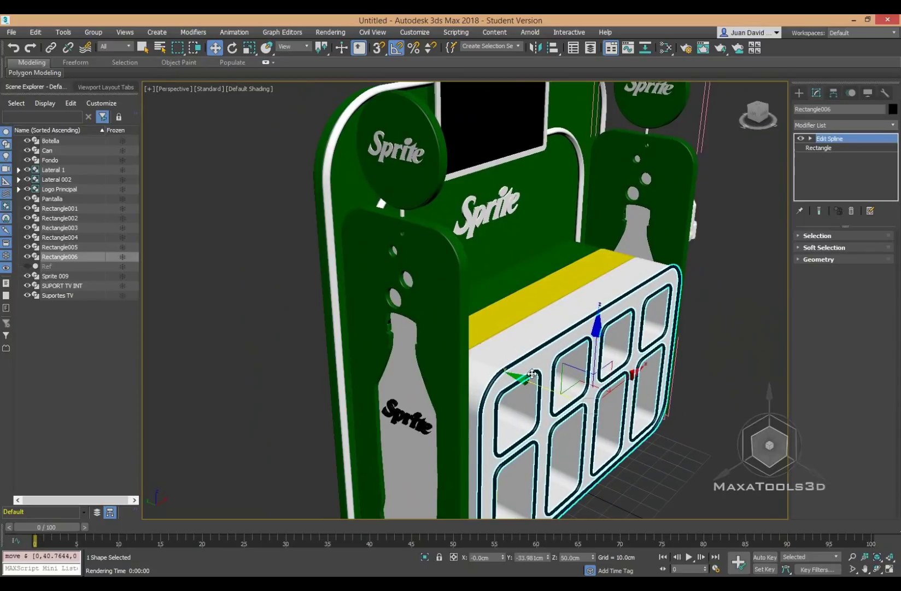
- From a side view, nudge the outline spline flush against the shelf frame
middle_click_drag(532, 374, 512, 372, "alt")
key("z")
middle_click_drag(474, 279, 436, 407, "alt")
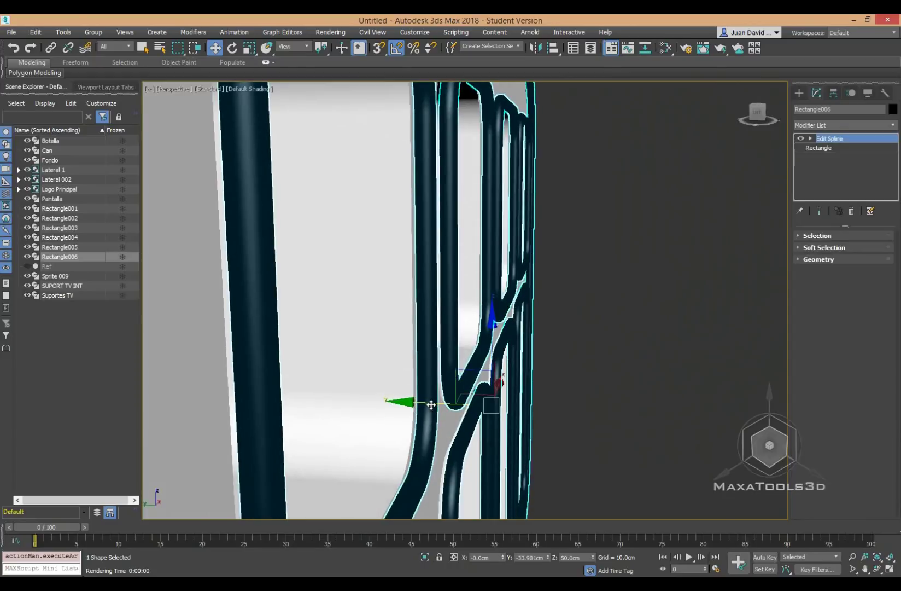
left_click_drag(435, 406, 436, 405)
mouse_move(436, 405)
middle_mouse_down("alt")
mouse_move(515, 370)
mouse_move(575, 368)
middle_mouse_up("alt")
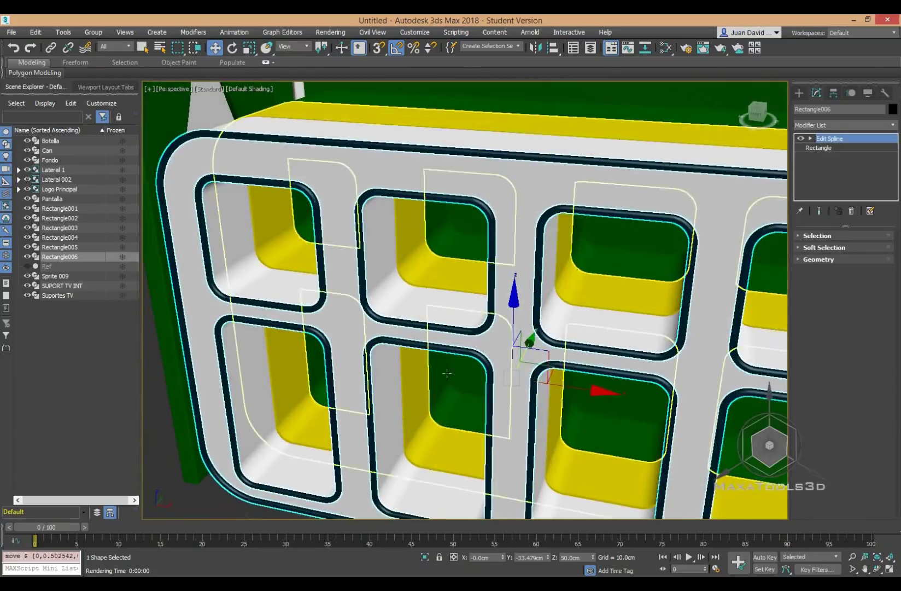
scroll(575, 368, "down", 3)
scroll(576, 368, "down", 2)
- Close the Lateral 002 group back up around its side-panel Sprite logo disc
left_click(678, 391)
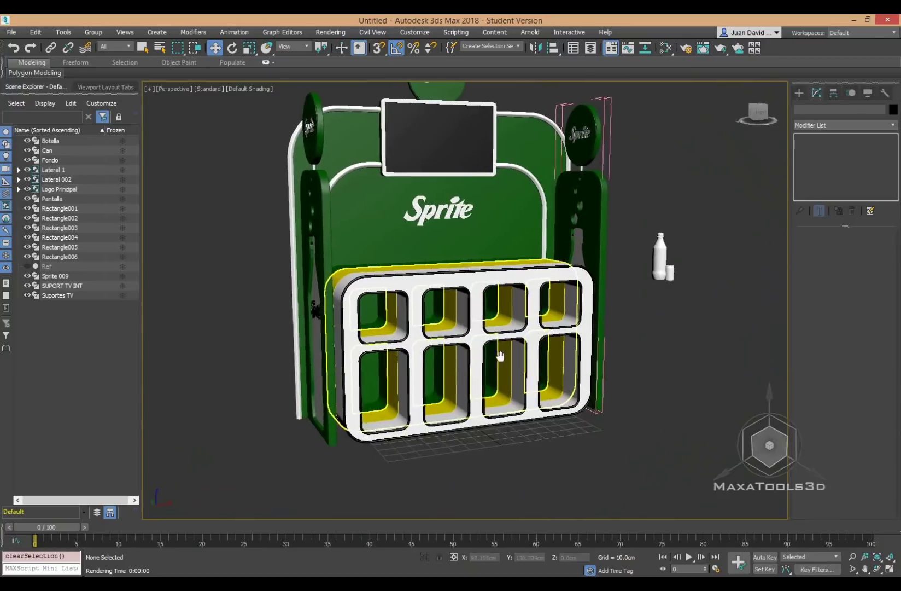
middle_click_drag(678, 391, 475, 356, "alt")
scroll(618, 301, "down", 2)
mouse_move(618, 302)
middle_mouse_down("alt")
mouse_move(717, 323)
mouse_move(582, 317)
mouse_move(541, 284)
middle_mouse_up("alt")
left_click(516, 241)
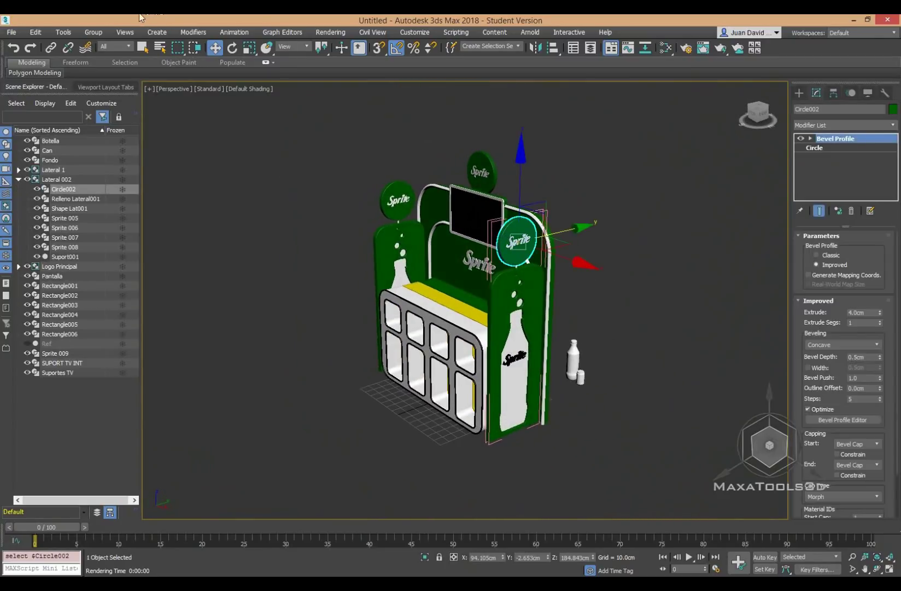
left_click(97, 33)
left_click(105, 103)
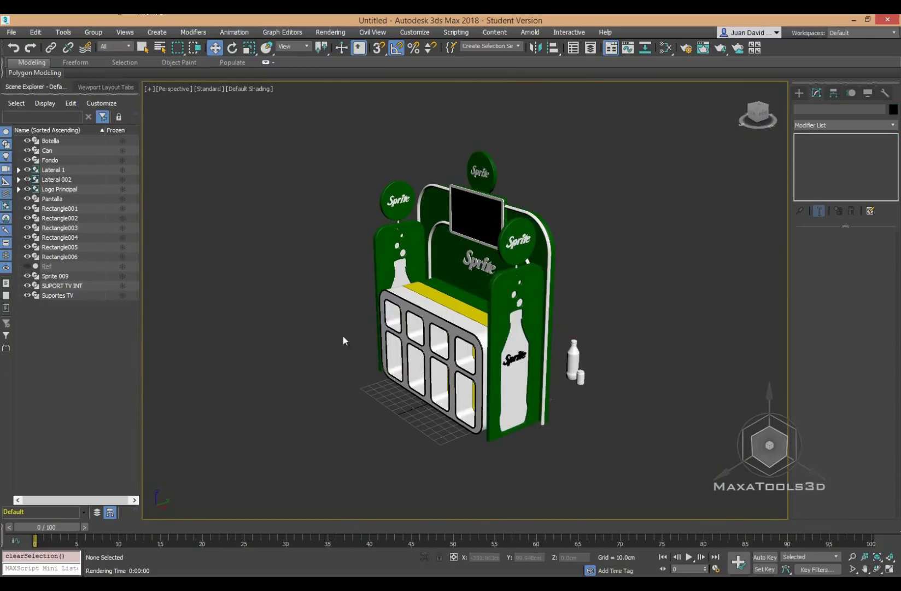
- Rename shelf frames Rectangle003 to Ex1 and Rectangle004 to Ex2
middle_click_drag(343, 336, 439, 354, "alt")
scroll(439, 354, "up", 4)
left_click(439, 353)
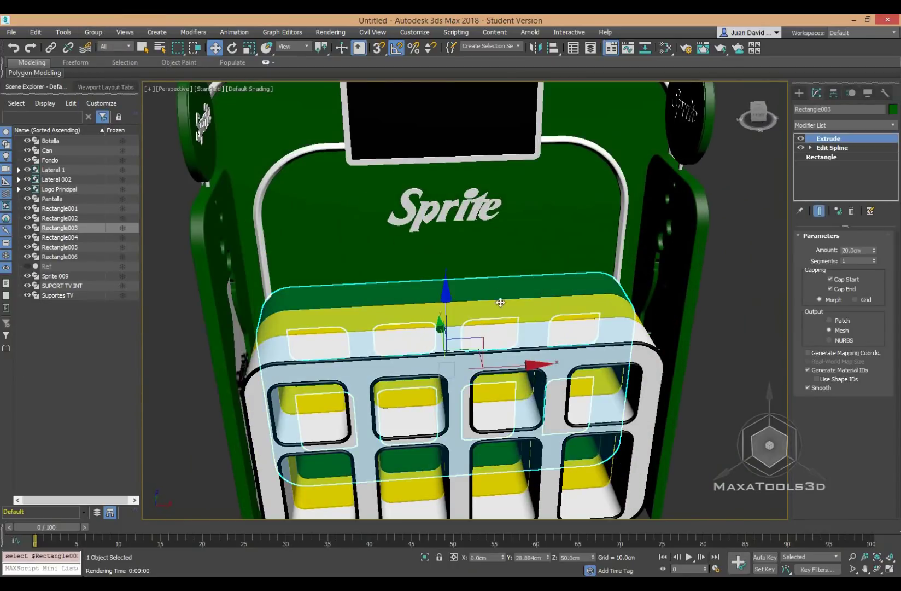
middle_click_drag(501, 293, 599, 260, "alt")
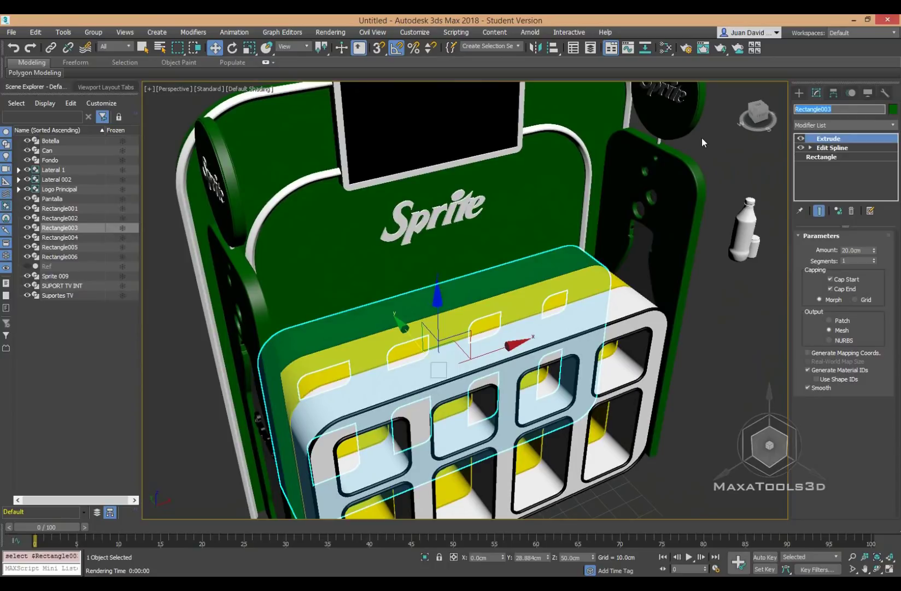
type("Ex")
type("1")
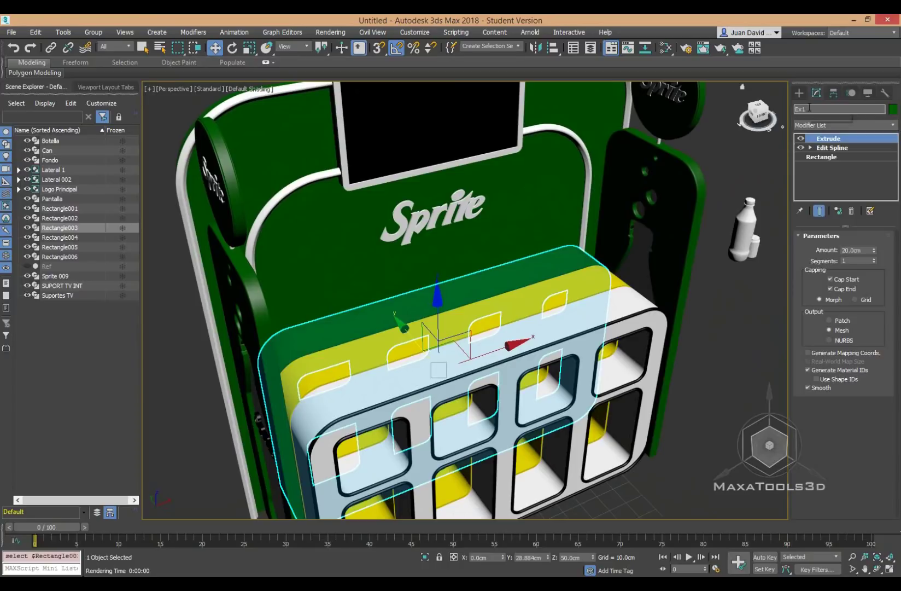
key("Return")
left_click(561, 293)
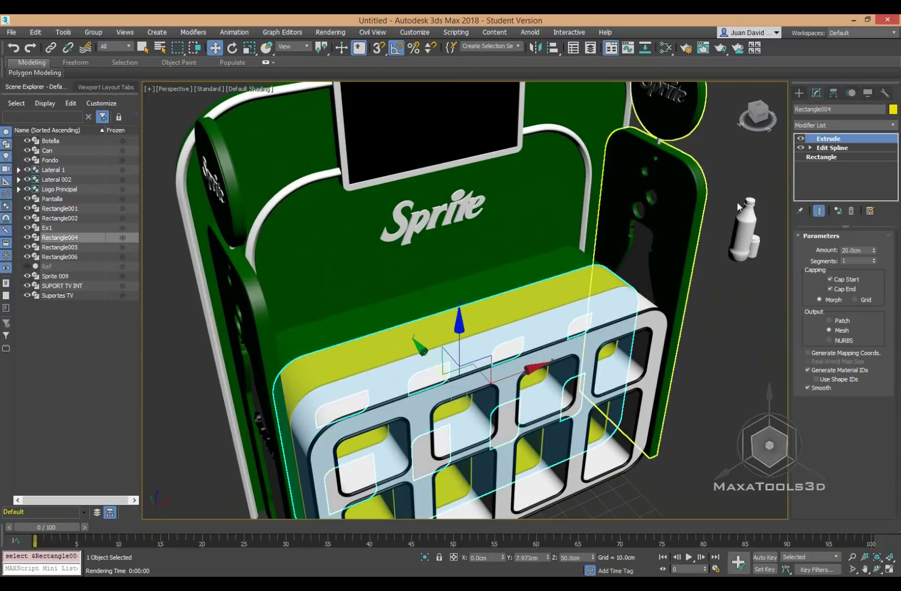
type("Ex1")
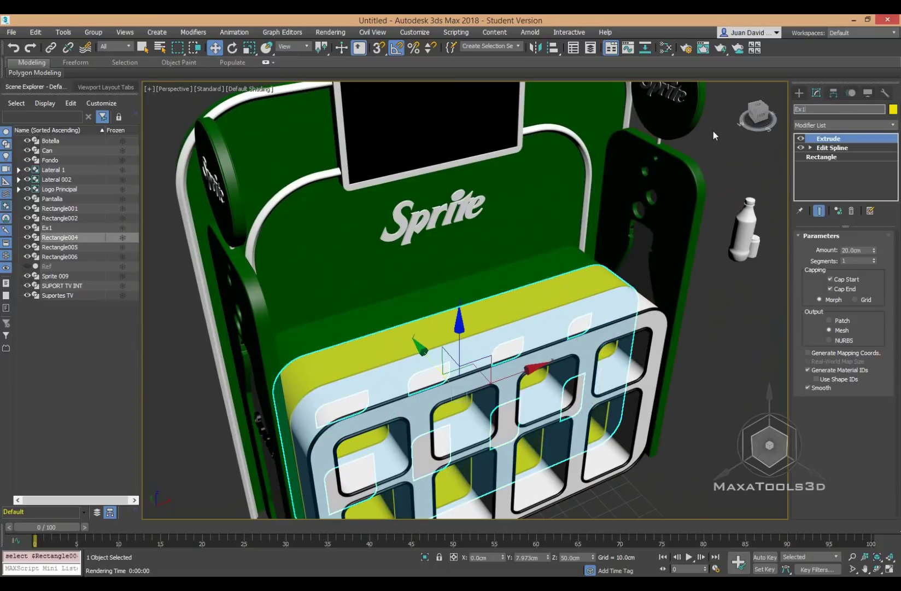
key("BackSpace")
type("2")
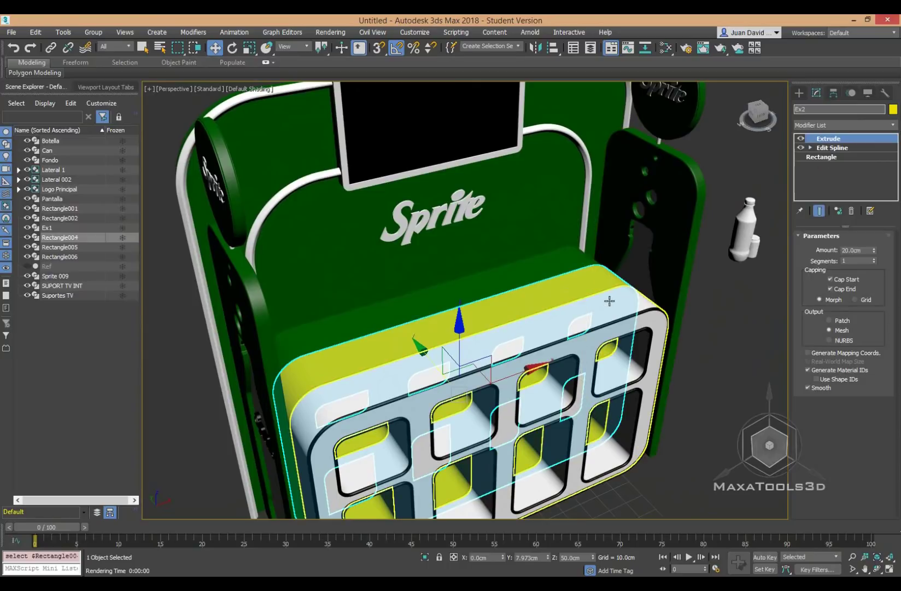
- Rename the front frame Rectangle005 to Ex3 and the outline spline Rectangle006 to Ex4
left_click(651, 317)
type("Ex1")
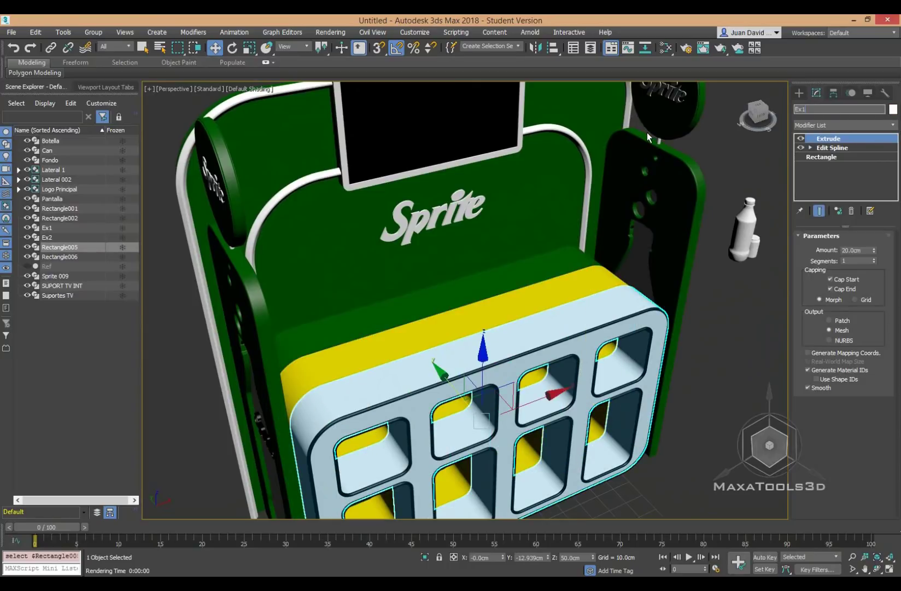
type("3")
left_click(691, 398)
left_click(645, 310)
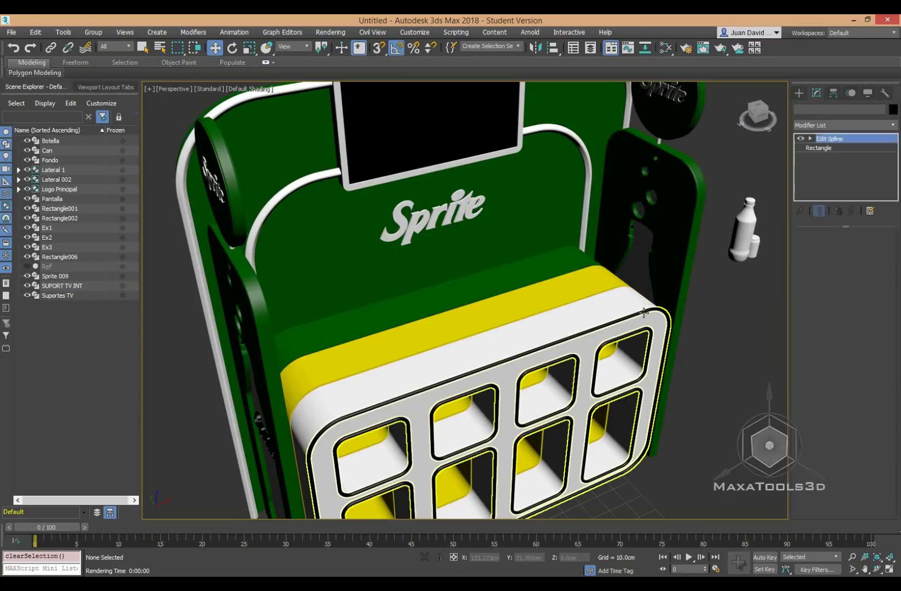
middle_click_drag(711, 296, 716, 286)
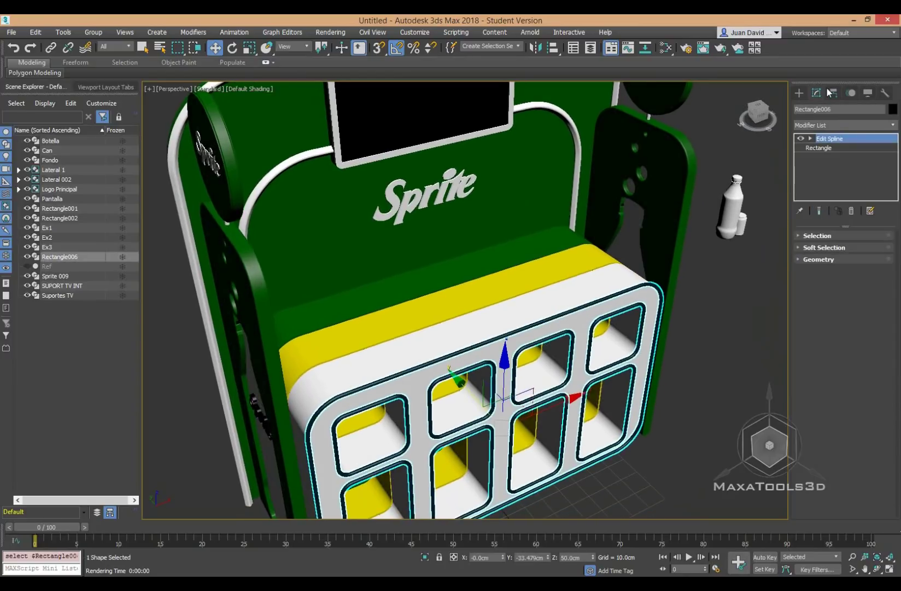
left_click_drag(837, 109, 807, 110)
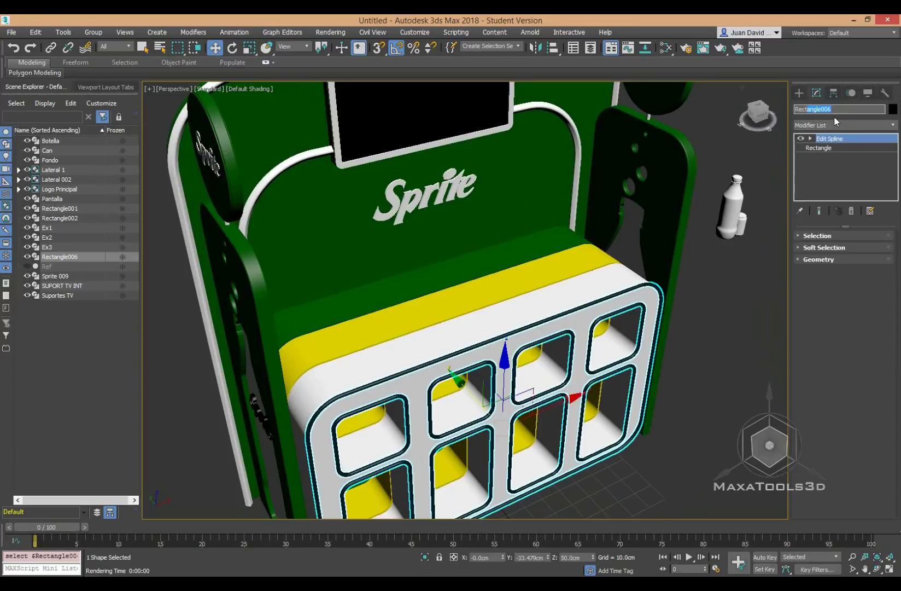
type("Ex1")
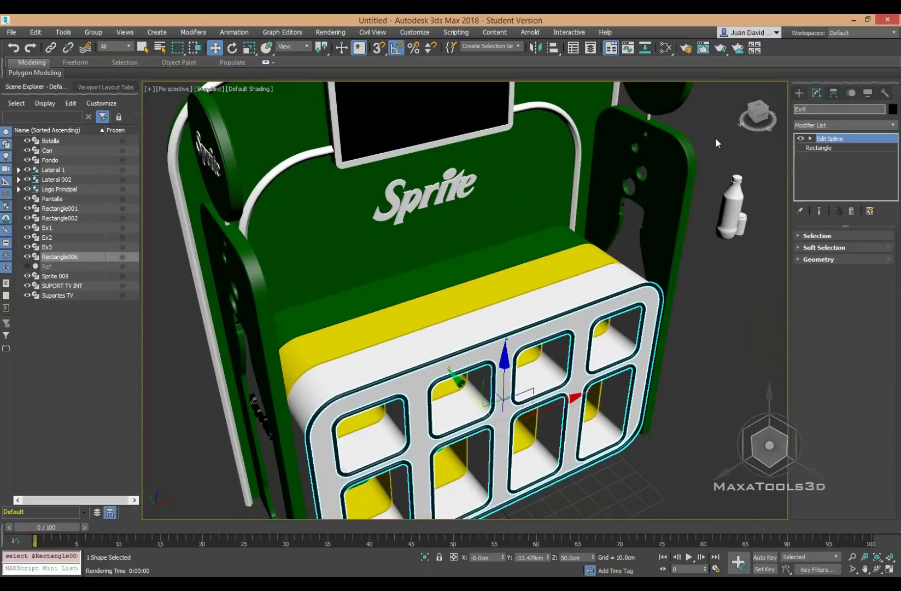
type("4")
key("Return")
left_click(701, 315)
left_click(449, 267)
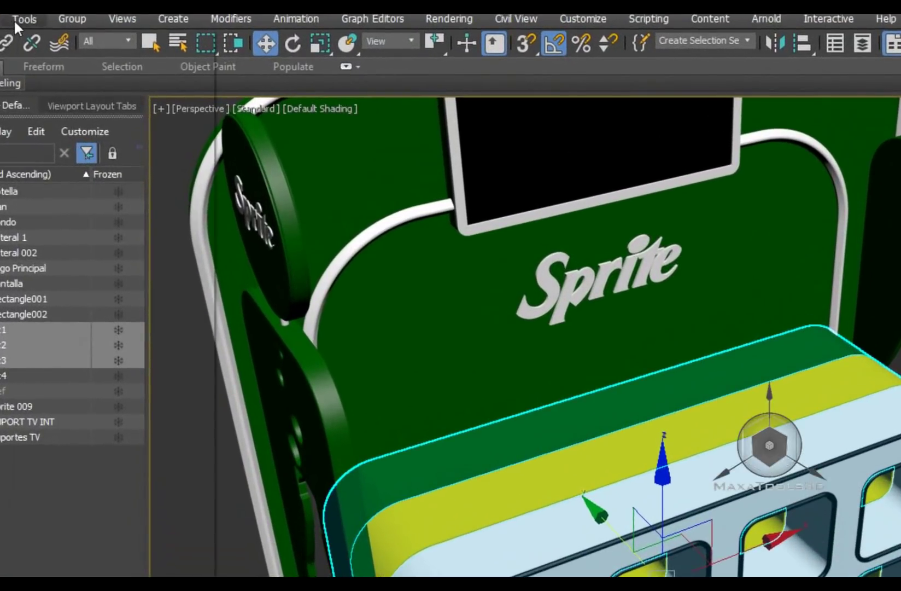
left_click(13, 20)
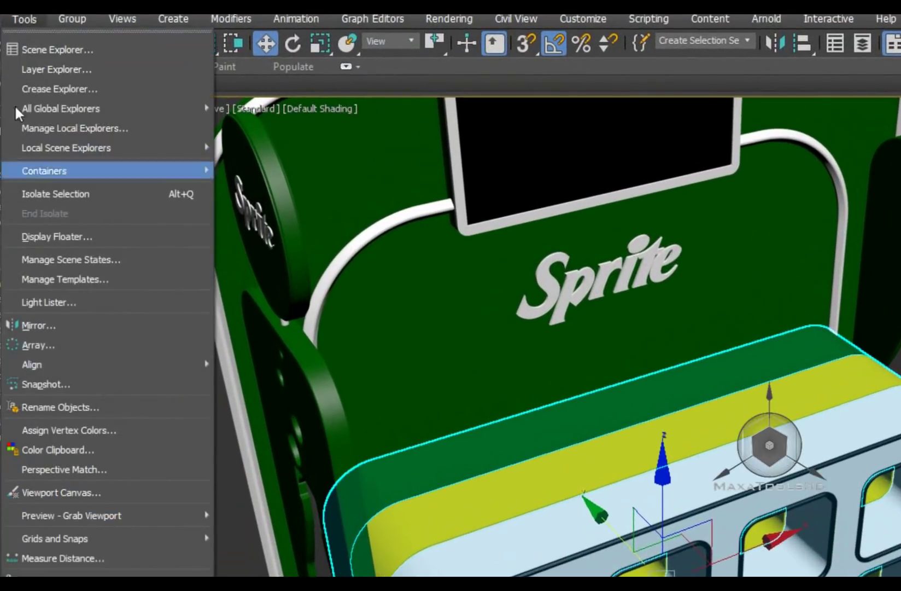
mouse_move(24, 19)
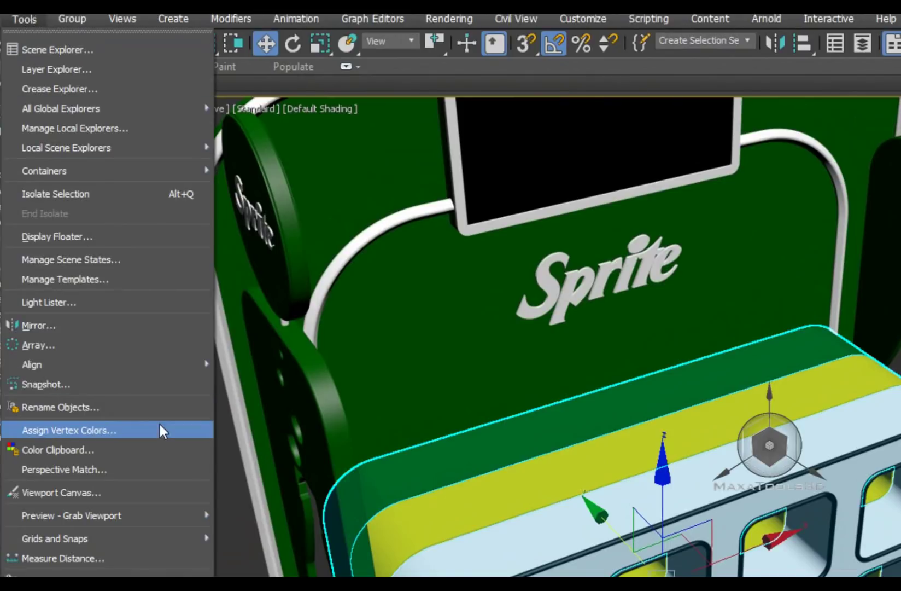
left_click(117, 409)
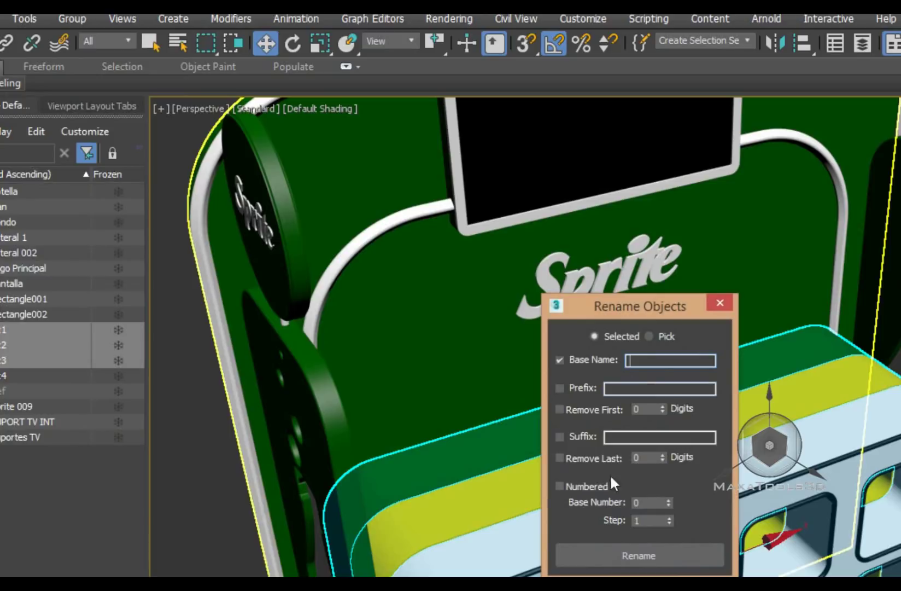
left_click(720, 302)
mouse_move(720, 306)
middle_mouse_down("alt")
mouse_move(828, 445)
mouse_move(500, 240)
mouse_move(461, 275)
mouse_move(526, 203)
mouse_move(451, 215)
middle_mouse_up("alt")
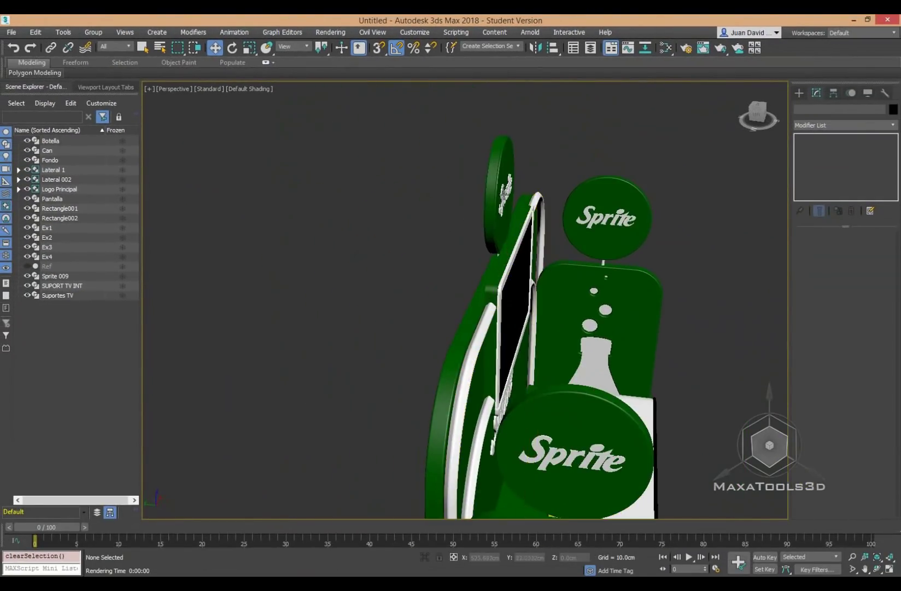
- Scale up the Logo Principal disc in Front view and return to the Move tool
left_click(526, 202)
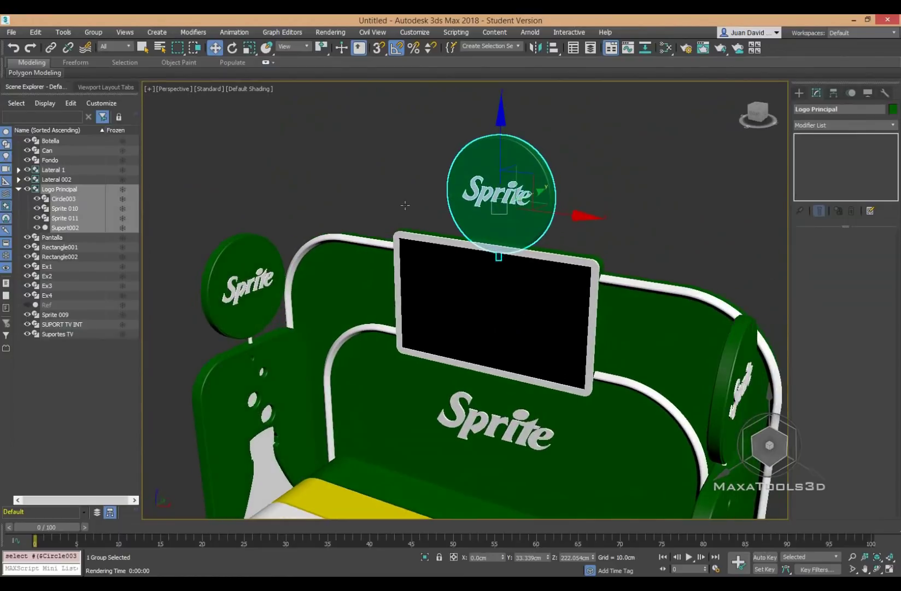
key("f")
scroll(451, 215, "down", 3)
scroll(439, 174, "up", 3)
middle_click_drag(439, 174, 420, 270)
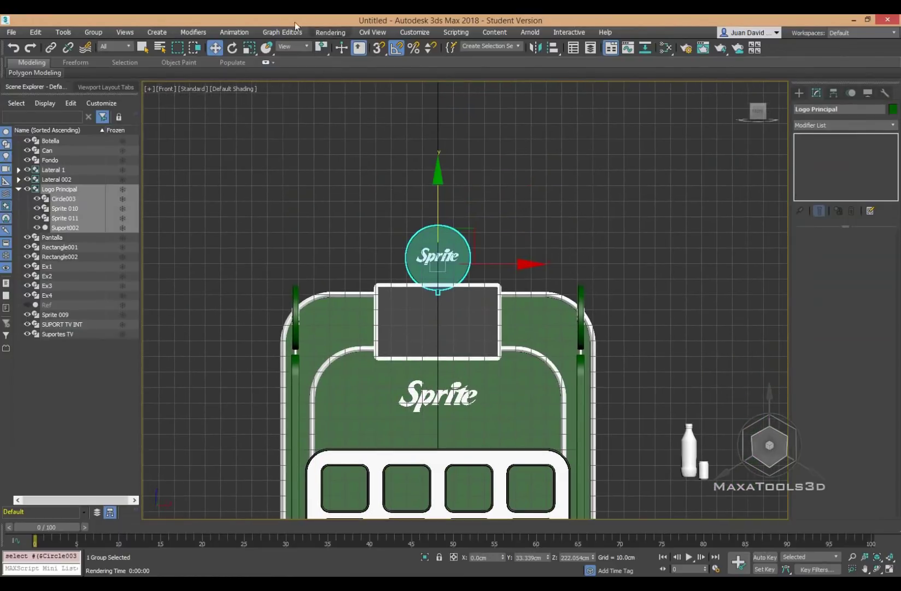
left_click(250, 48)
left_click_drag(449, 247, 438, 197)
right_click(466, 221)
left_click(477, 229)
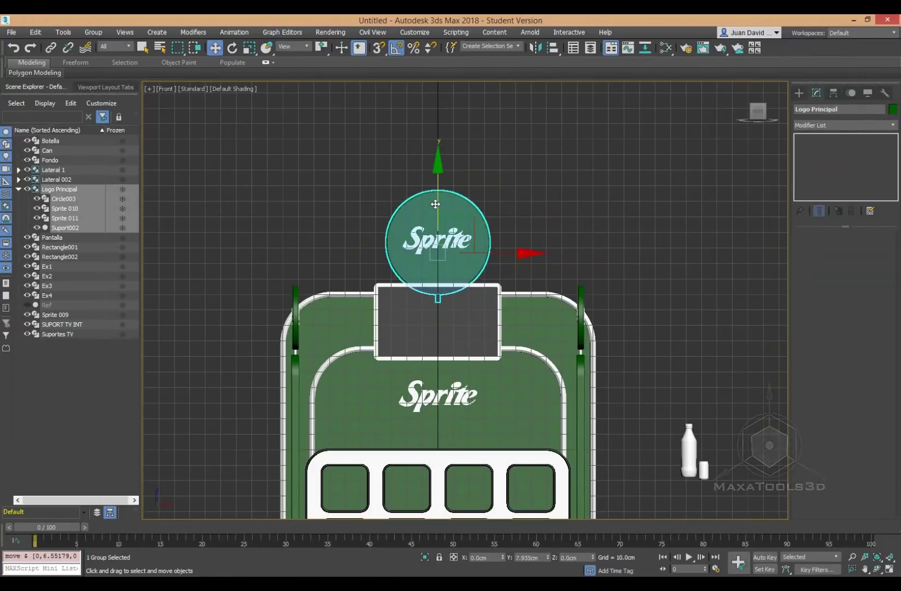
- Return to Perspective view and show Create > Geometry > Standard Primitives
mouse_move(439, 196)
middle_mouse_down("alt")
mouse_move(513, 273)
mouse_move(452, 282)
mouse_move(477, 309)
mouse_move(509, 277)
mouse_move(578, 246)
middle_mouse_up("alt")
key("p")
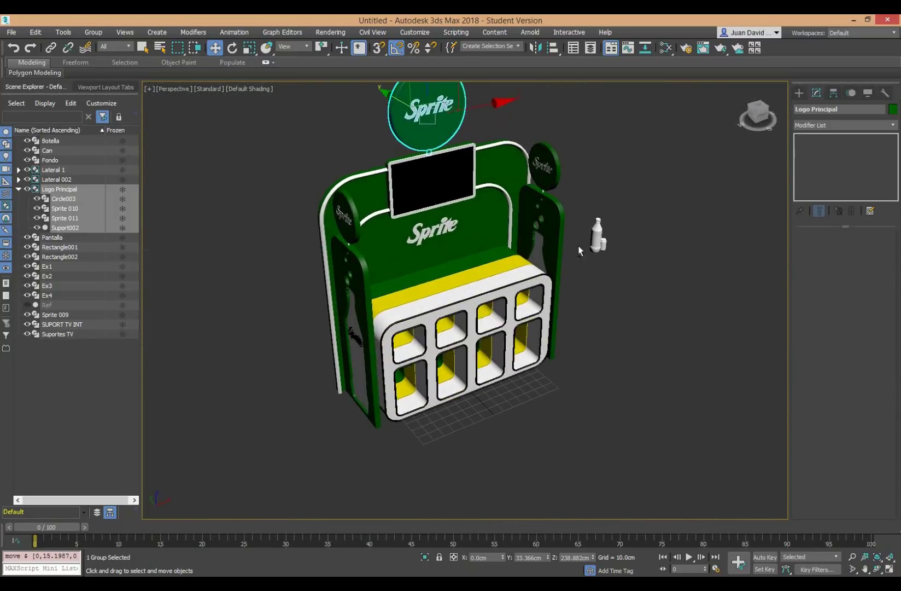
left_click(801, 93)
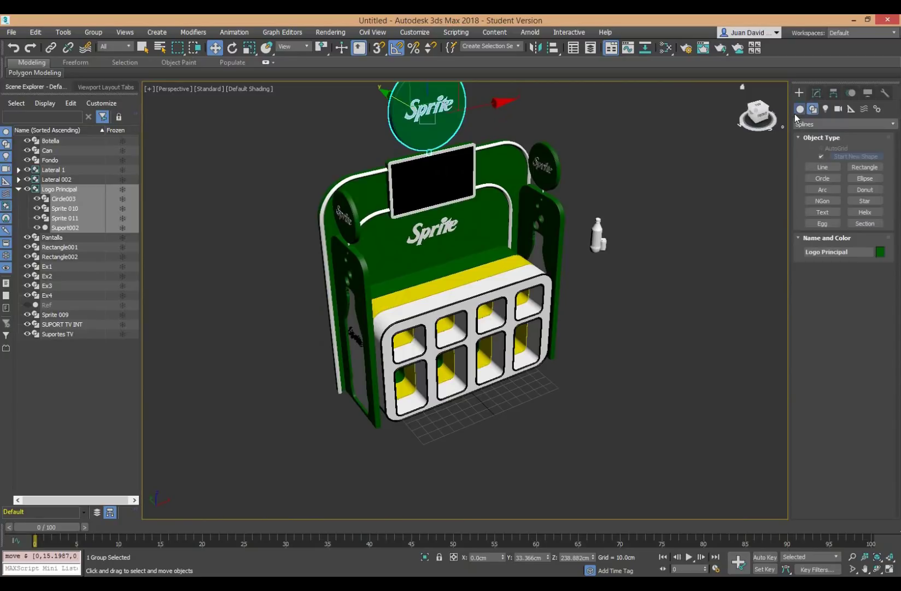
left_click(799, 110)
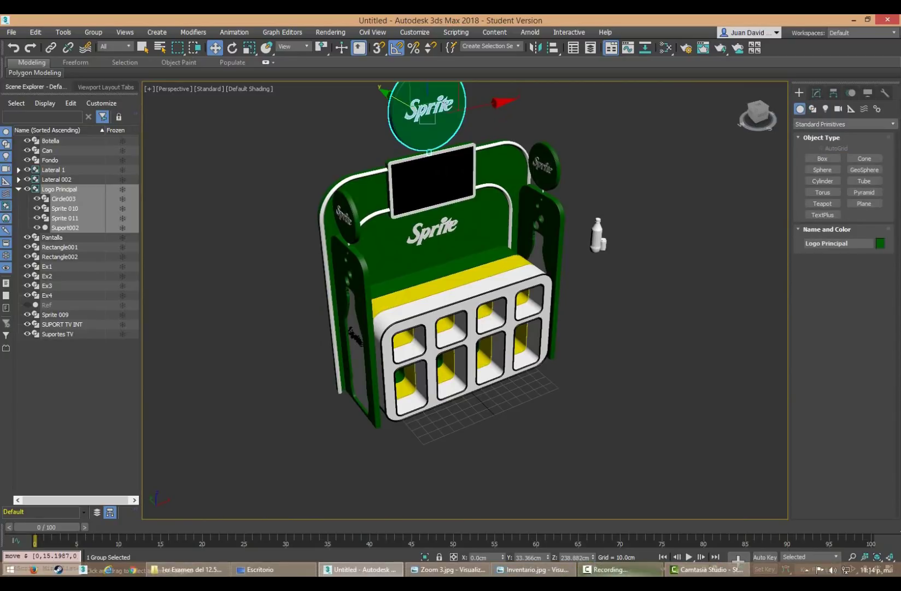
mouse_move(534, 569)
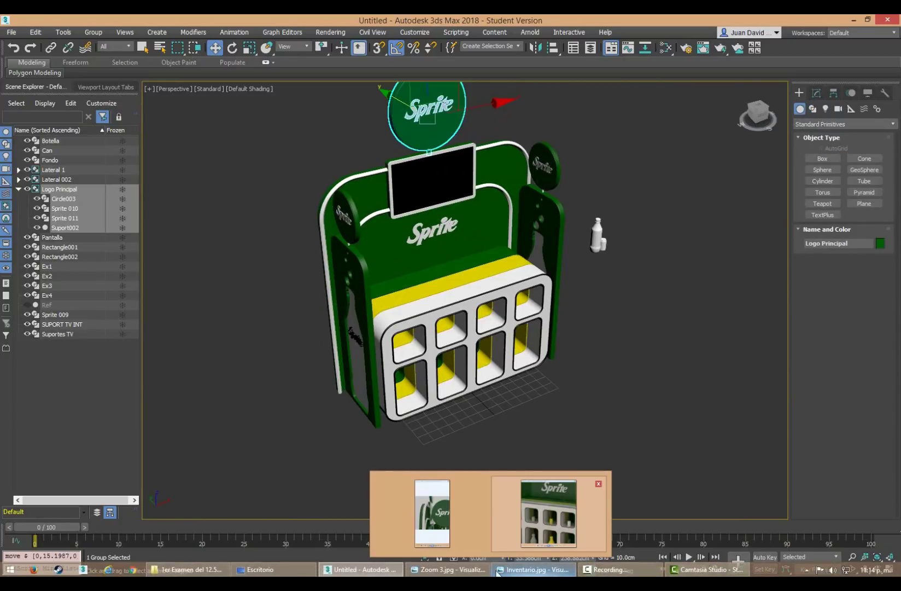
- Maximize Photo Viewer, browse the saved Sprite stand renders, then return to 3ds Max
left_click(454, 571)
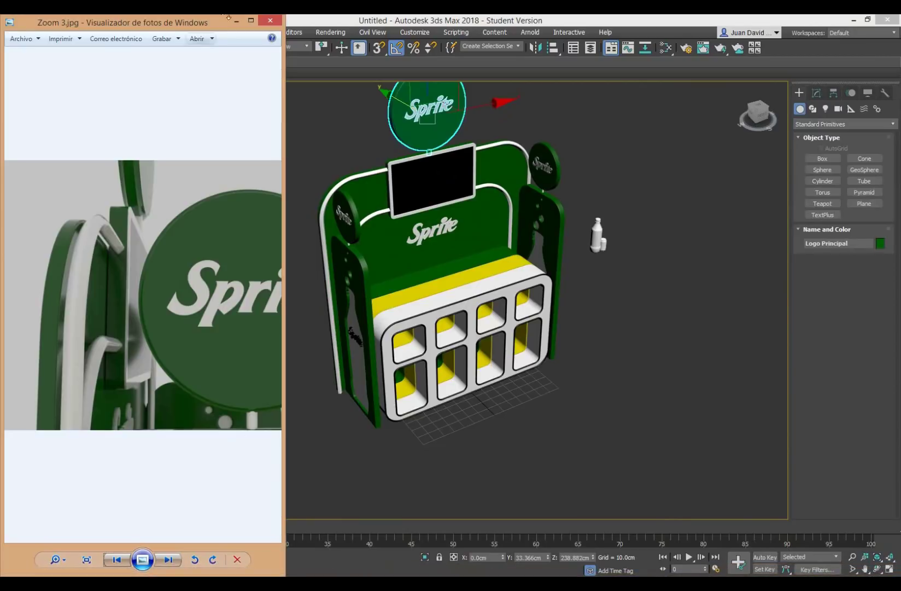
left_click(250, 21)
scroll(382, 238, "down", 1)
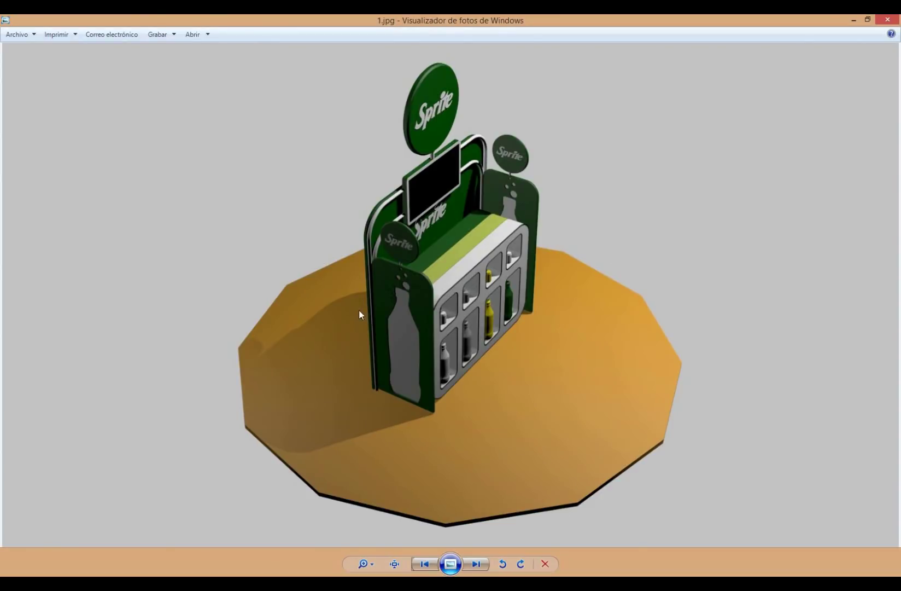
scroll(378, 339, "down", 1)
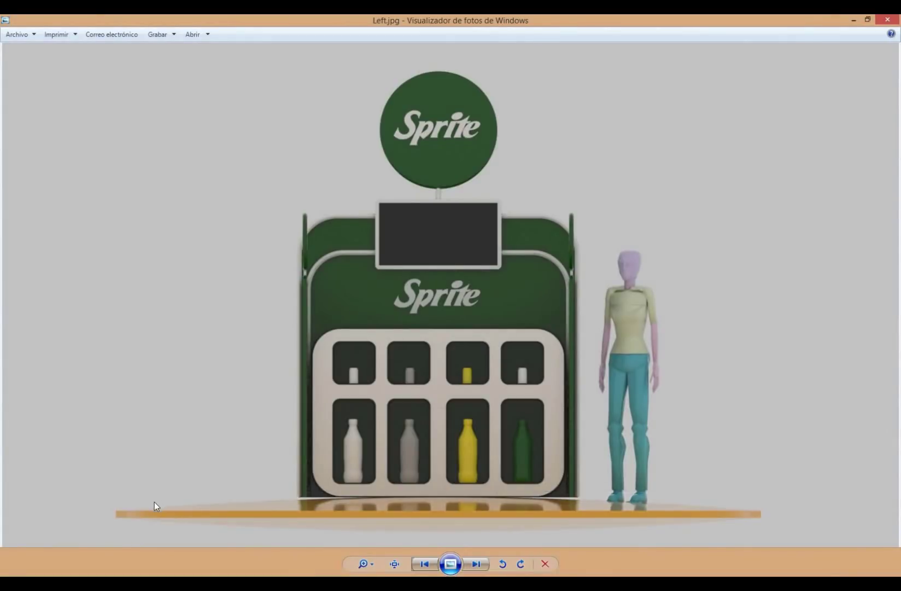
scroll(426, 514, "down", 1)
scroll(427, 514, "down", 1)
scroll(436, 502, "down", 1)
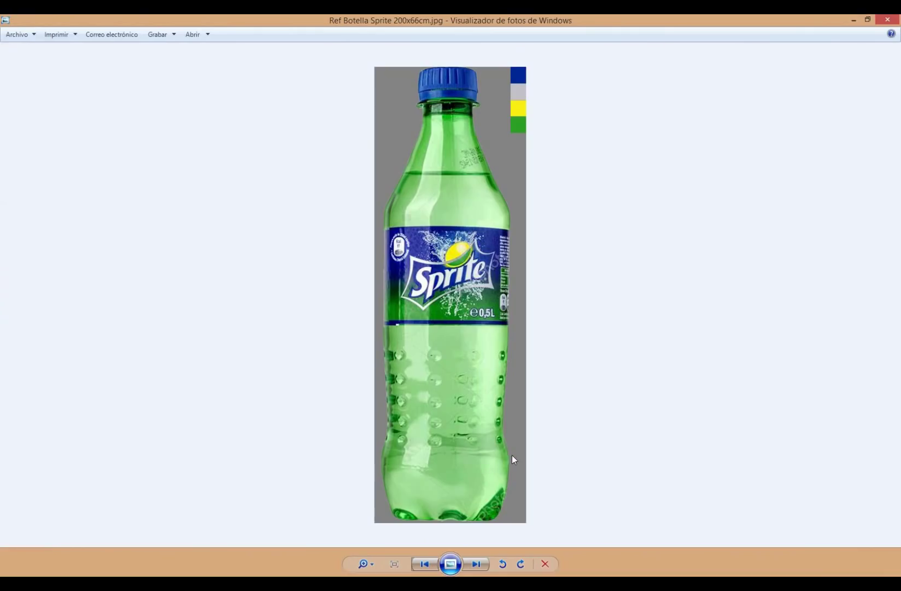
scroll(512, 455, "down", 1)
scroll(492, 404, "up", 1)
scroll(476, 352, "up", 1)
scroll(405, 339, "up", 1)
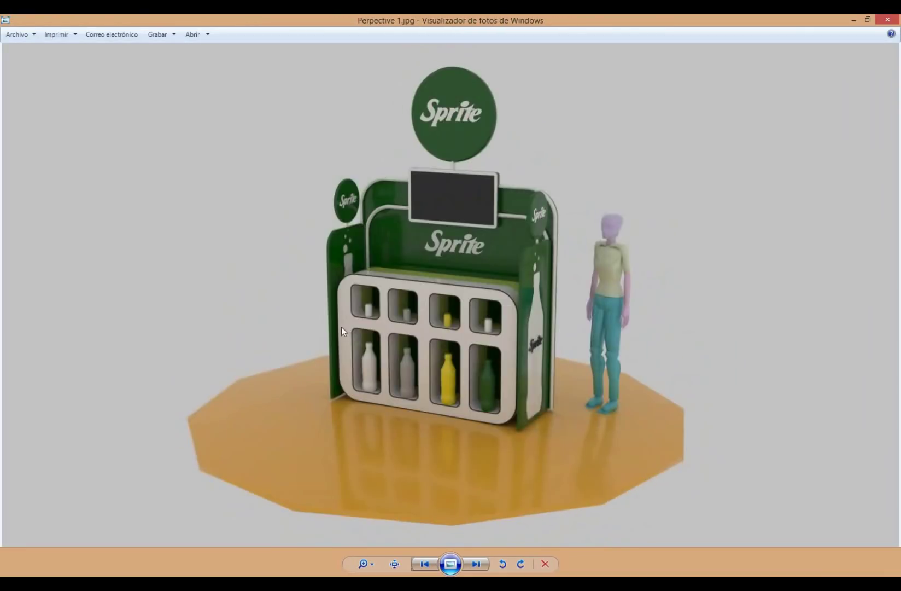
scroll(326, 383, "up", 1)
scroll(262, 470, "up", 1)
scroll(236, 491, "down", 1)
scroll(252, 495, "down", 1)
scroll(266, 499, "up", 1)
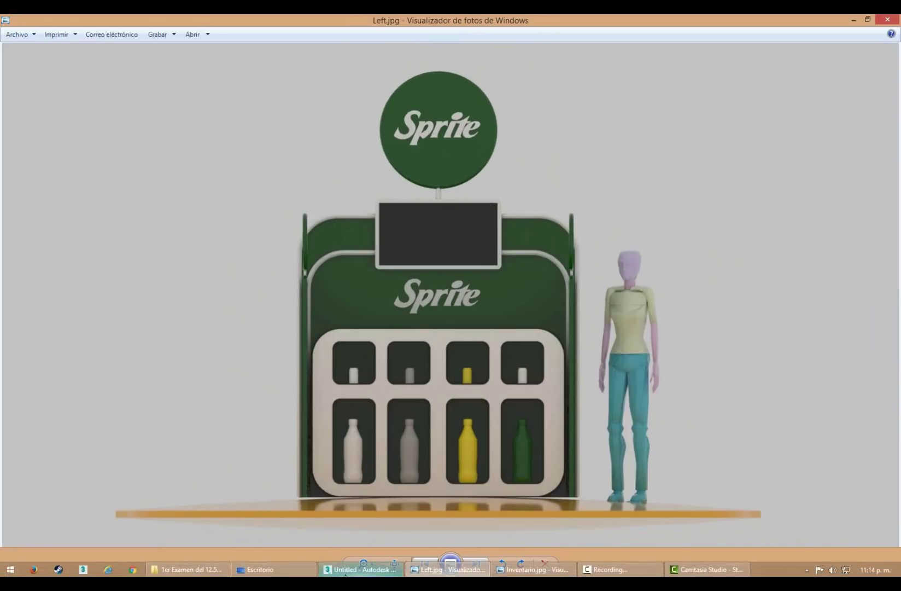
left_click(345, 573)
- Draw a trial Box and Cone beside the stand, then undo and delete them
middle_click_drag(626, 316, 535, 258, "alt")
left_click(822, 162)
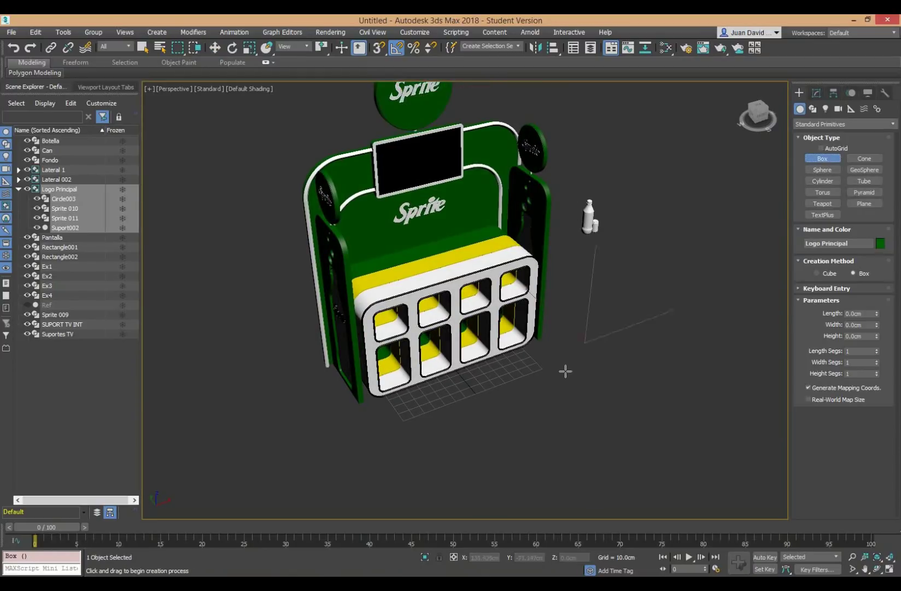
left_click_drag(565, 370, 604, 356)
left_click(607, 323)
left_click(865, 158)
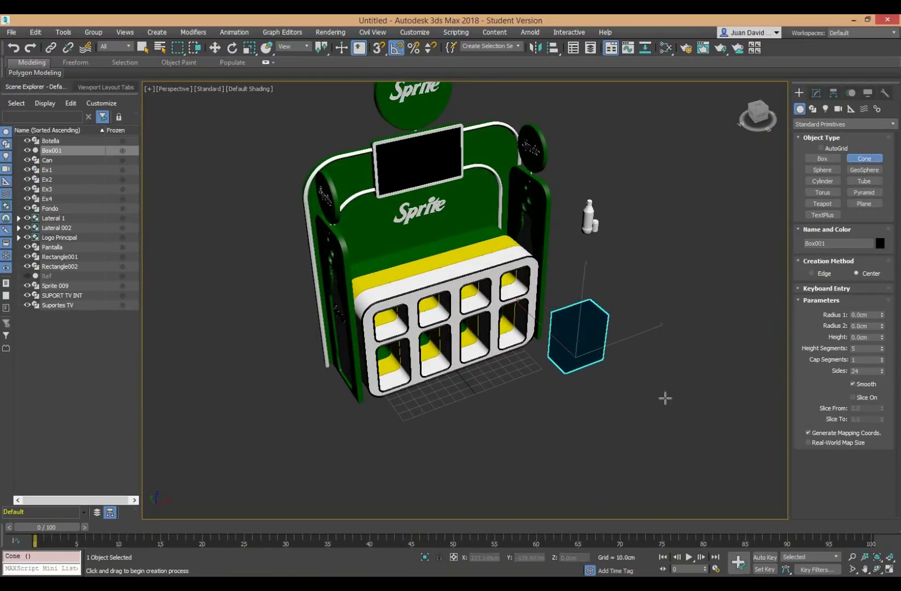
left_click_drag(663, 382, 672, 335)
left_click(672, 308)
left_click(671, 347)
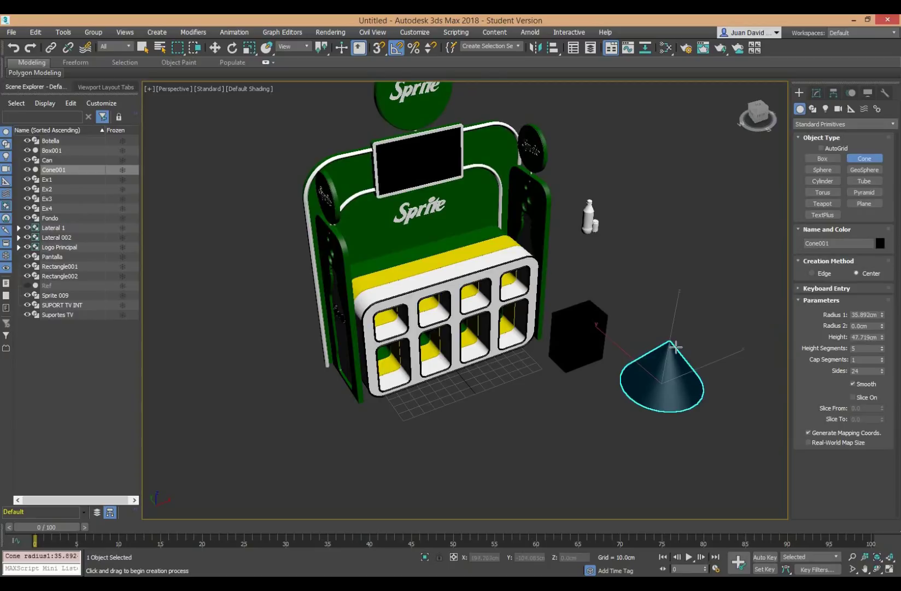
right_click(677, 329)
key("ctrl+z")
key("ctrl+z")
key("Delete")
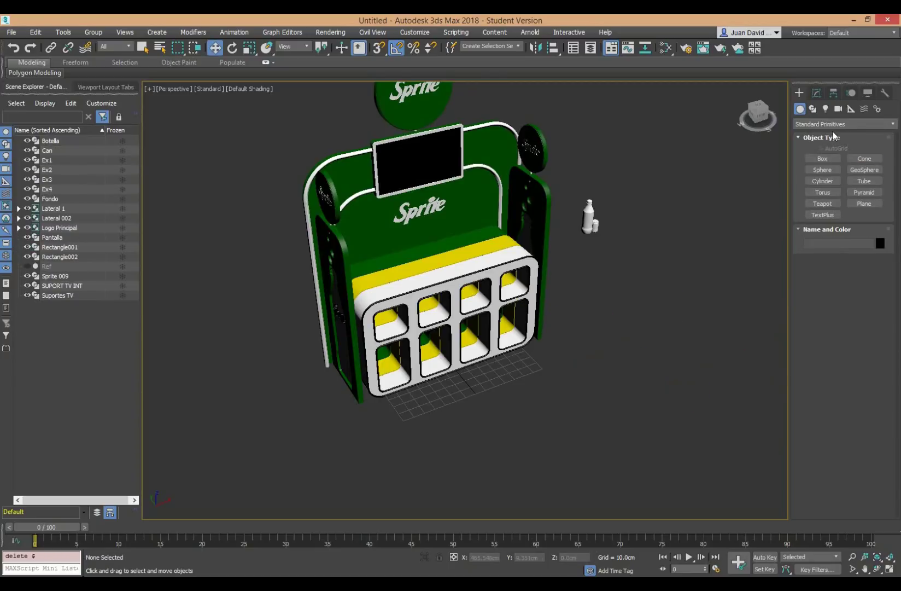
- Switch to Extended Primitives, then draw and delete a trial ChamferBox
left_click(832, 124)
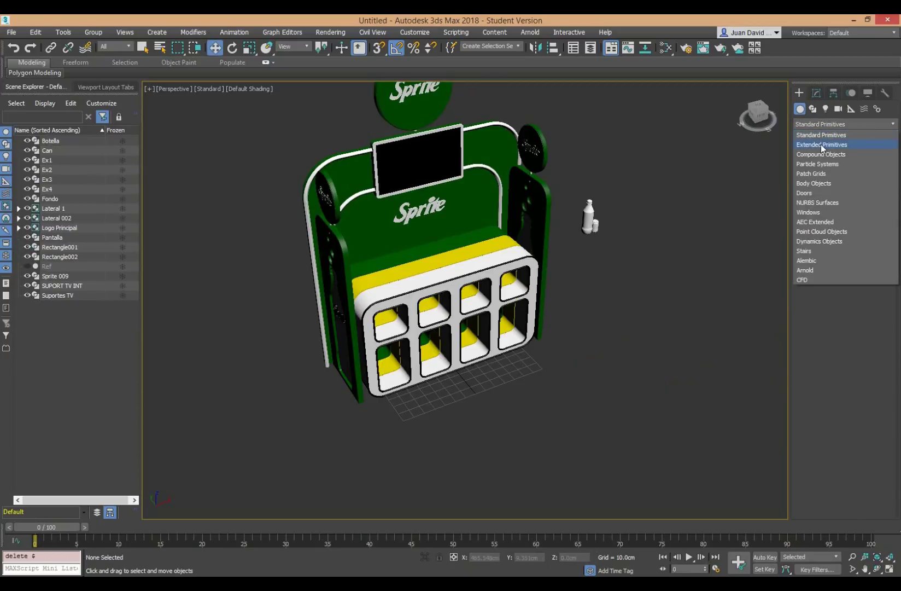
left_click(820, 144)
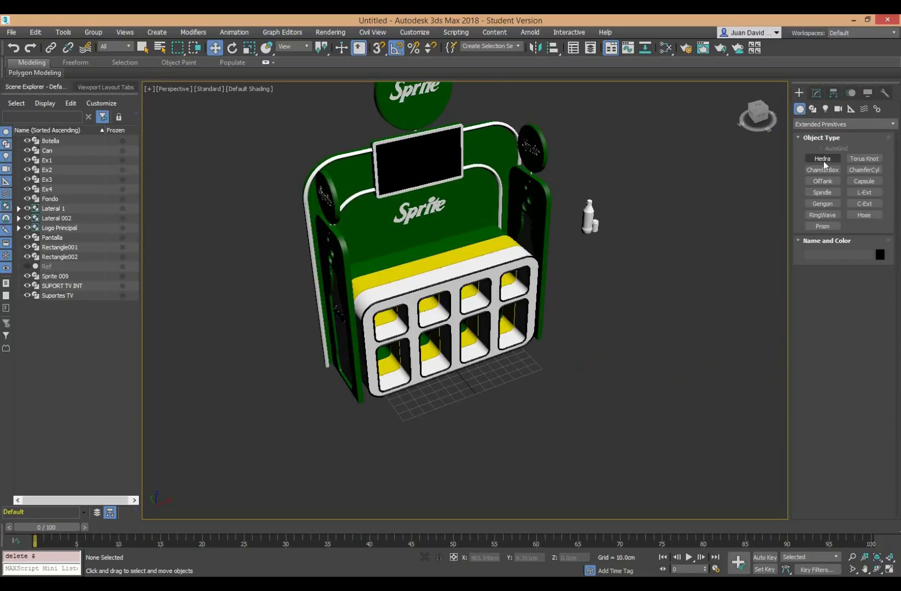
left_click_drag(581, 389, 596, 348)
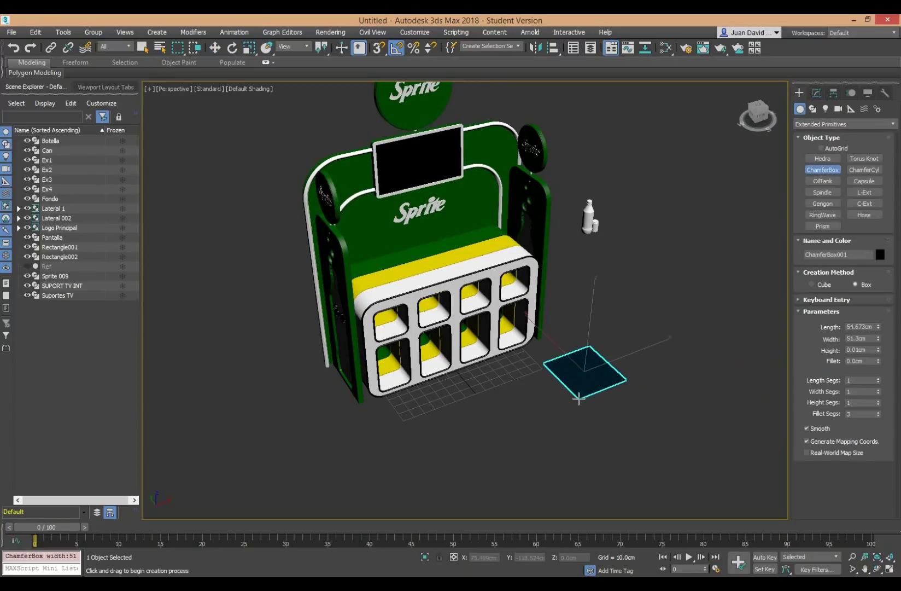
left_click(585, 348)
key("w")
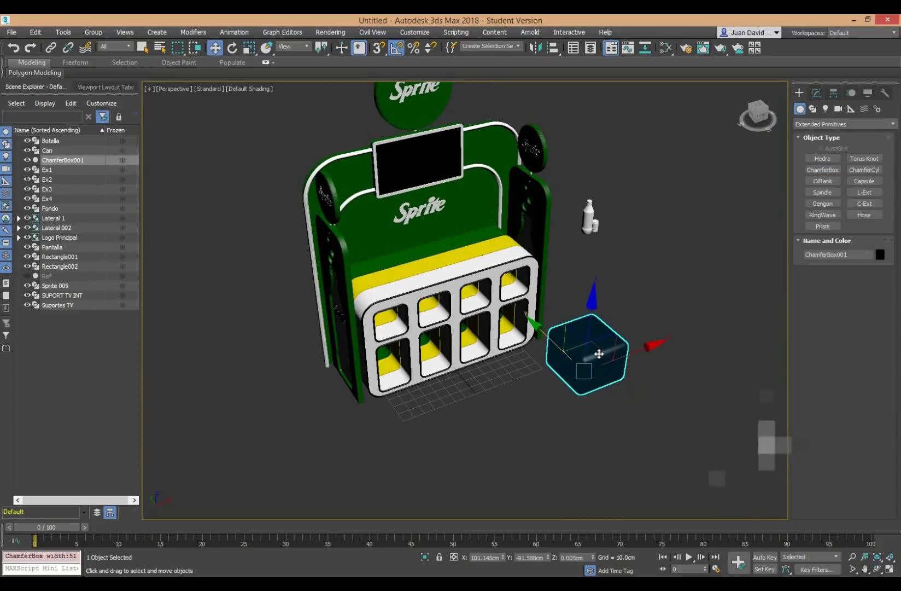
scroll(602, 357, "up", 5)
scroll(603, 357, "down", 5)
key("Delete")
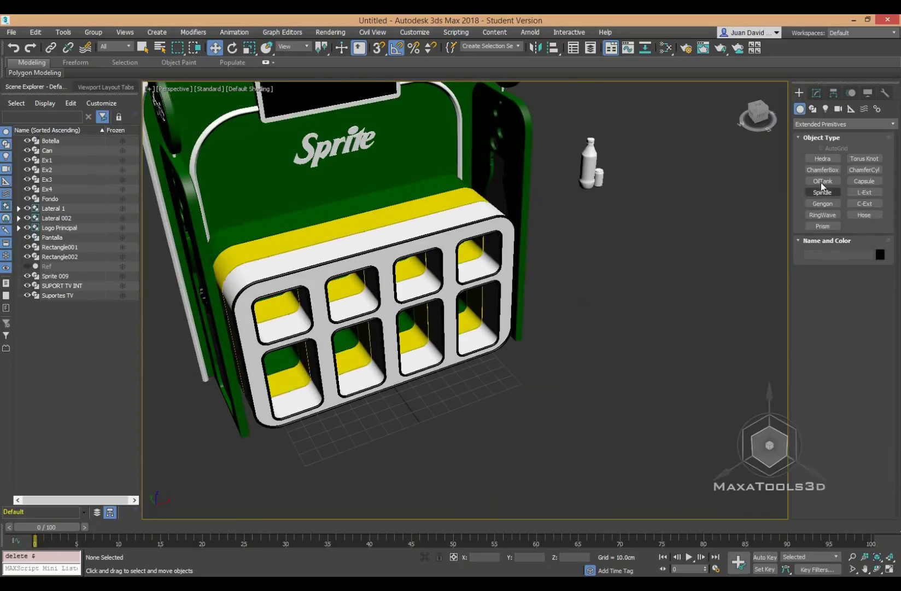
- Create an OilTank around the base of the Sprite stand
left_click(821, 181)
scroll(624, 284, "down", 3)
mouse_move(475, 341)
middle_mouse_down()
mouse_move(468, 346)
mouse_move(462, 323)
middle_mouse_up()
left_click_drag(469, 310, 473, 169)
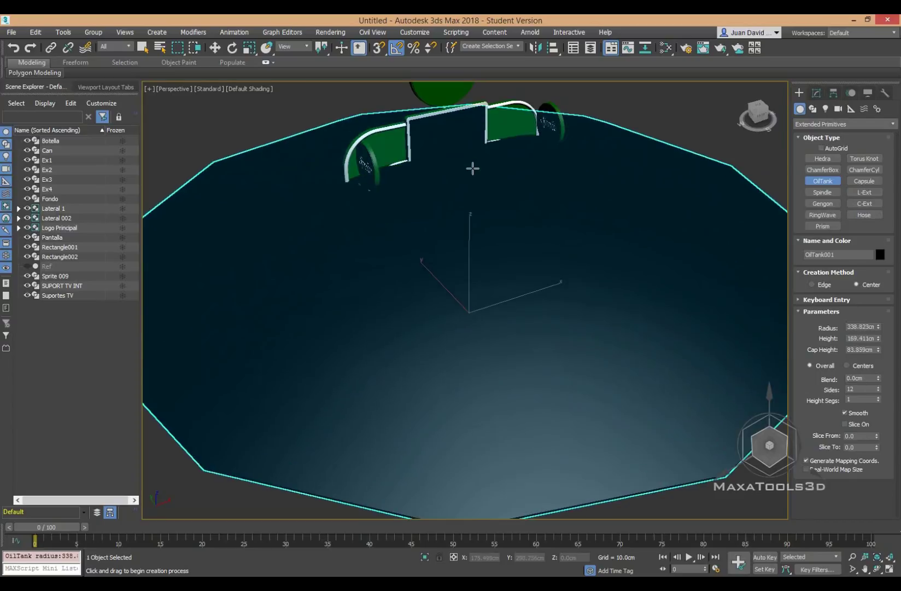
left_click(465, 194)
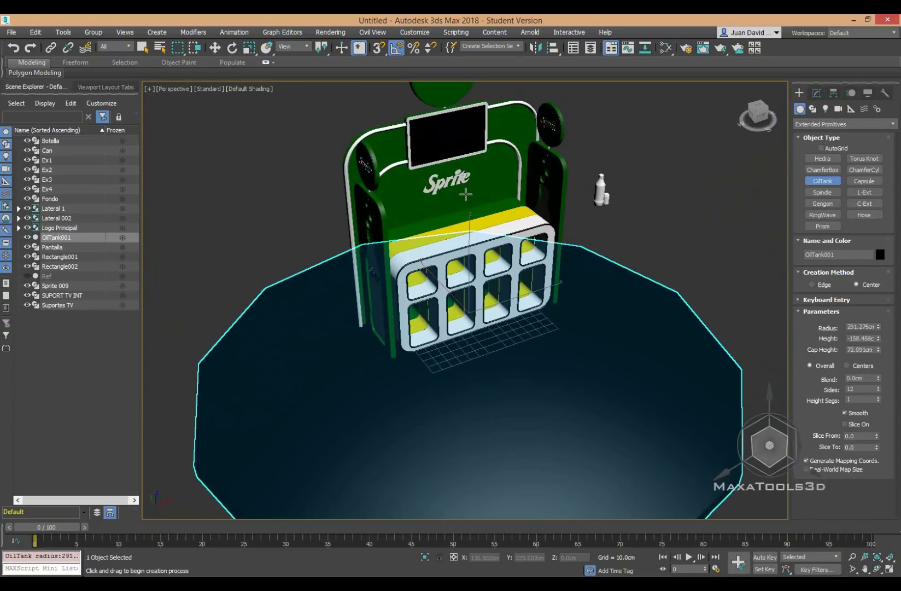
key("ctrl+z")
middle_click_drag(521, 357, 516, 313)
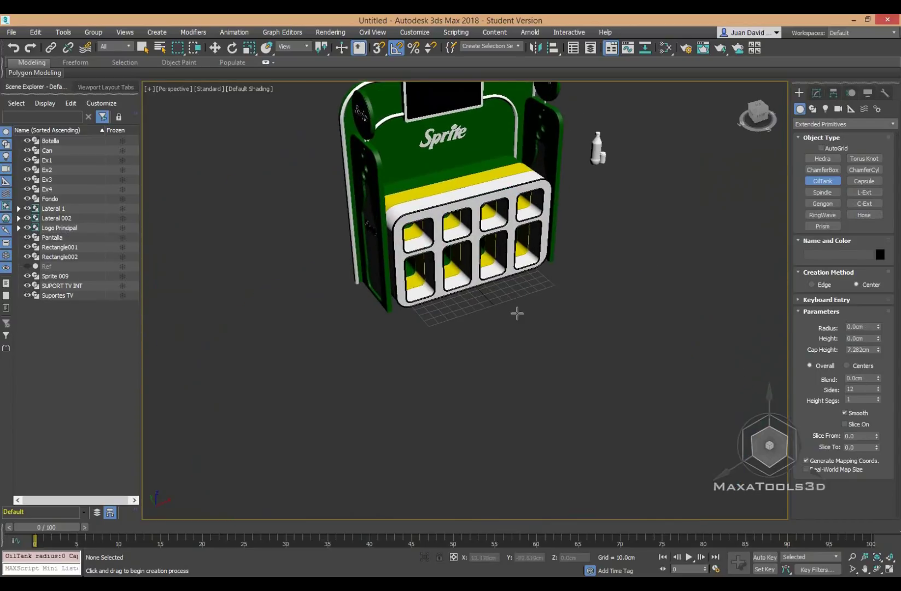
middle_click_drag(474, 284, 428, 233, "alt")
left_click_drag(430, 211, 427, 55)
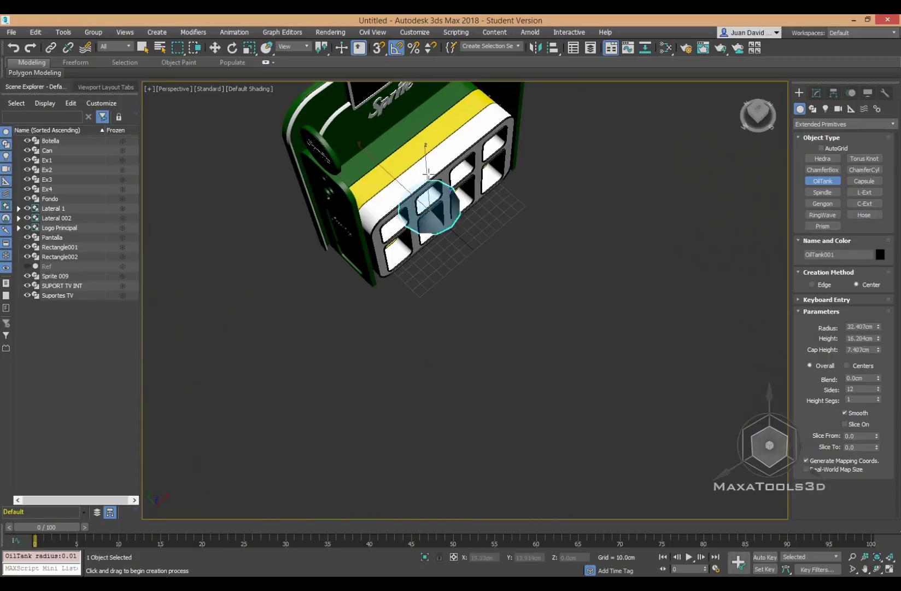
left_click(426, 68)
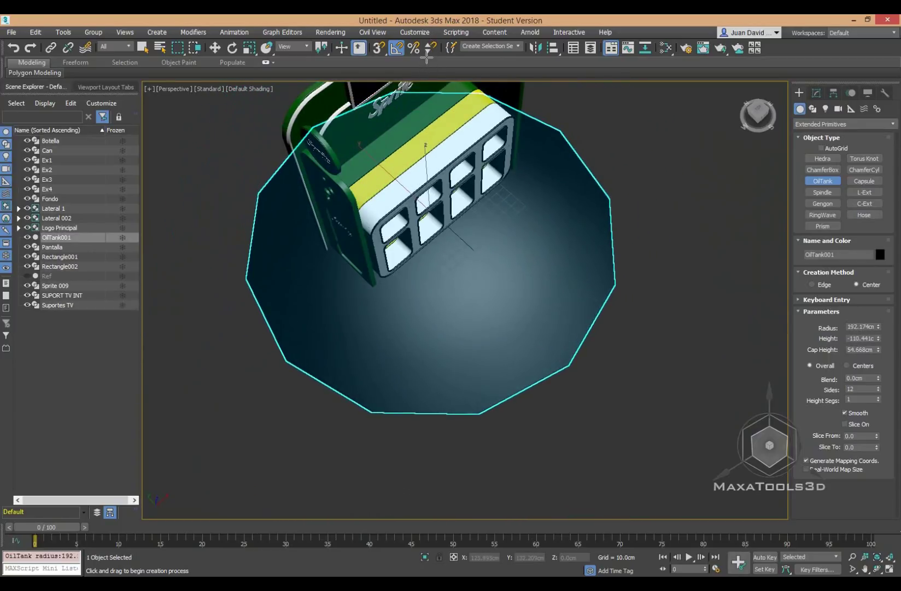
key("w")
- In Modify, give the OilTank a negative height and a 320.931 cm radius, making a flat platform
mouse_move(459, 166)
middle_mouse_down("alt")
mouse_move(464, 180)
mouse_move(444, 184)
middle_mouse_up("alt")
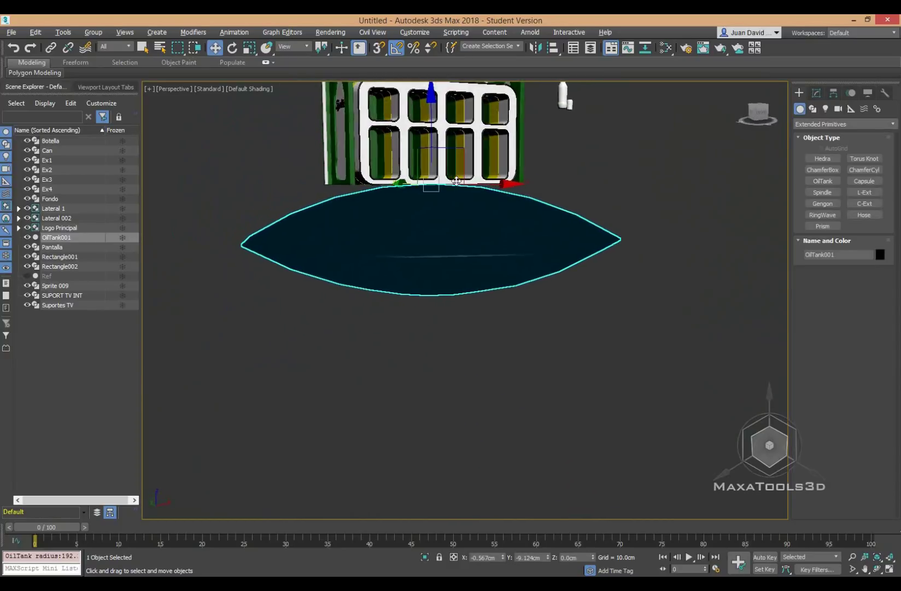
key("f")
scroll(445, 207, "down", 4)
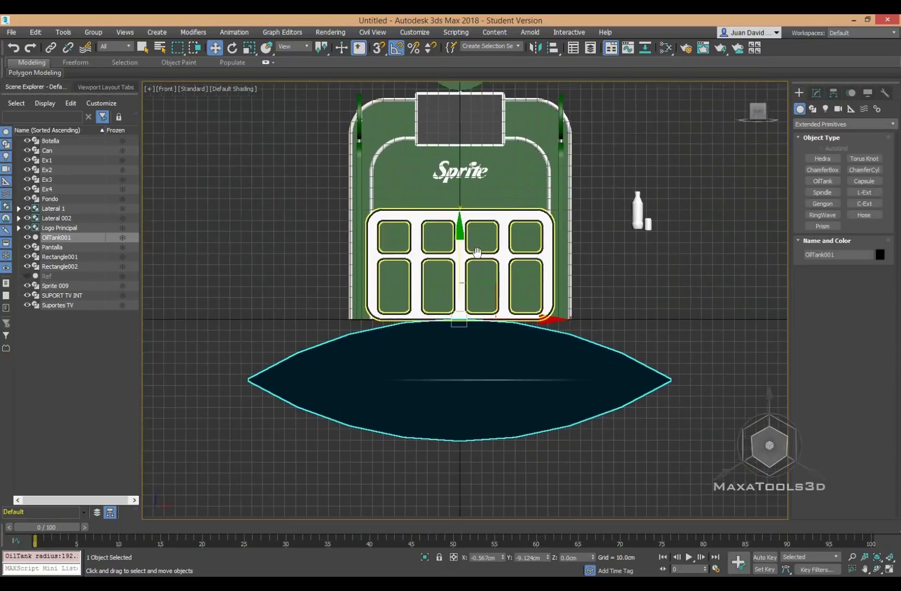
left_click(817, 93)
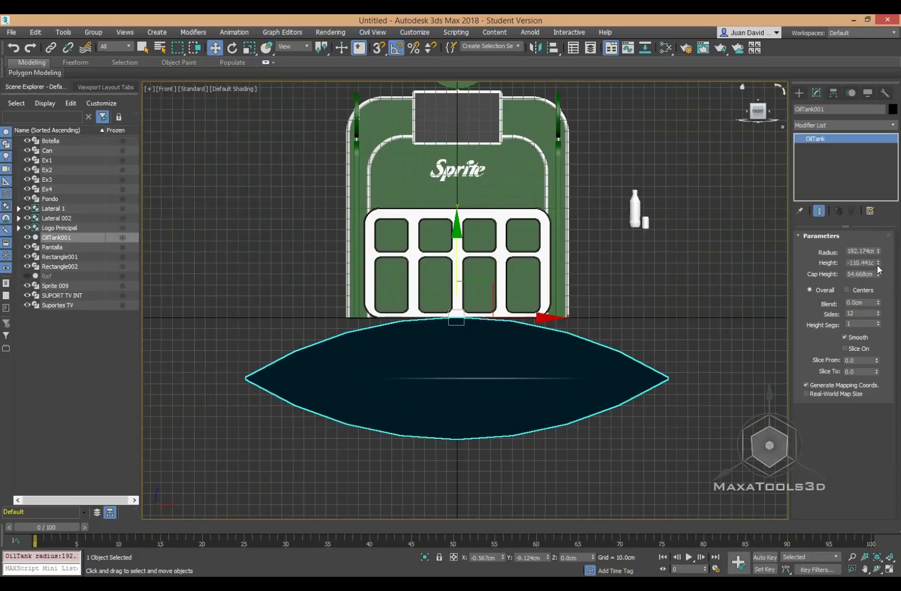
left_click_drag(878, 265, 868, 220)
left_click_drag(878, 254, 869, 214)
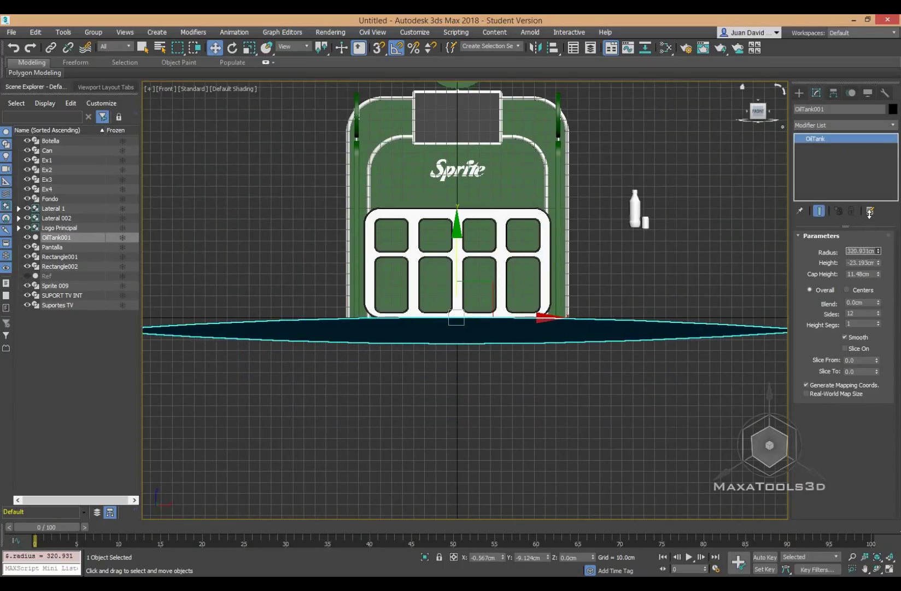
scroll(703, 319, "down", 2)
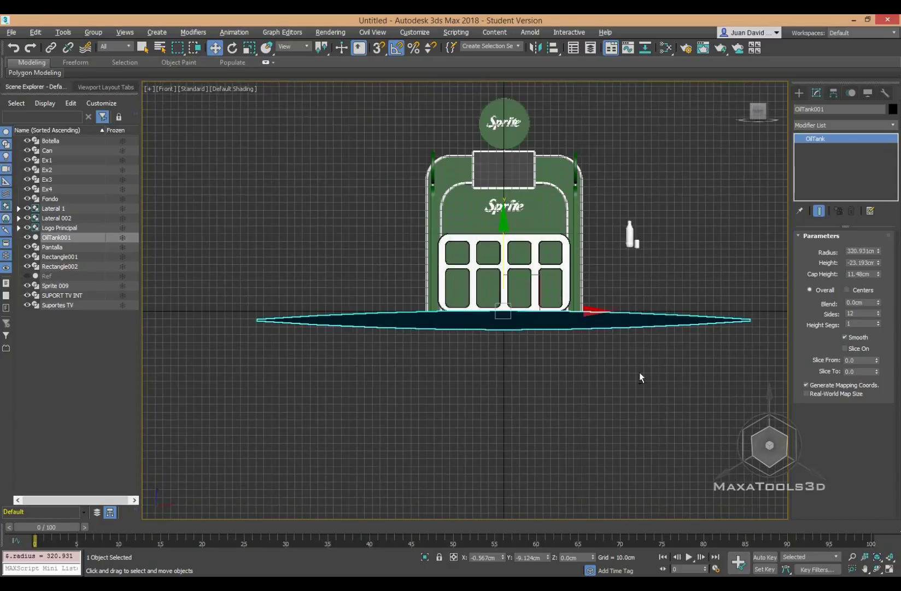
middle_click_drag(639, 372, 649, 356, "alt")
key("F4")
key("p")
scroll(583, 323, "up", 3)
scroll(518, 326, "up", 2)
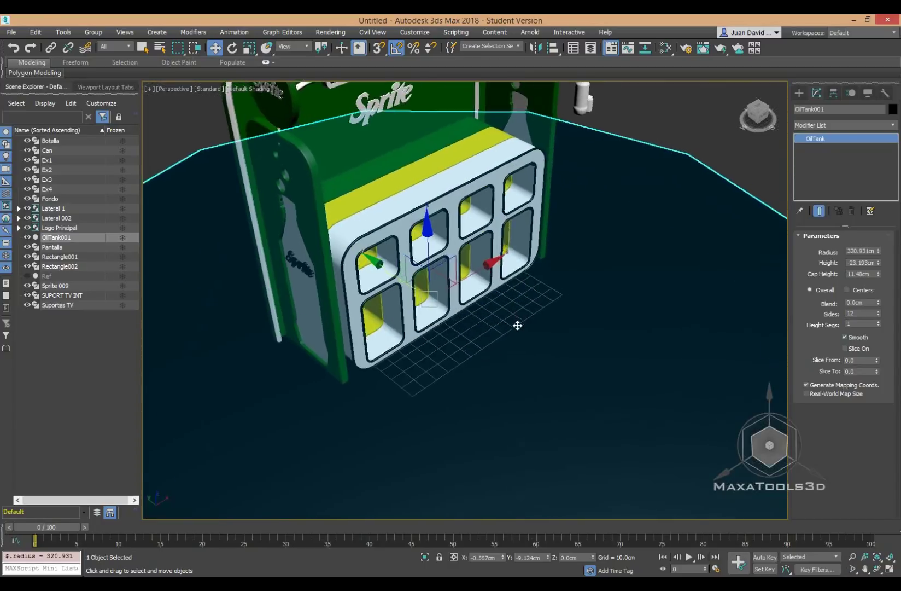
scroll(519, 326, "down", 2)
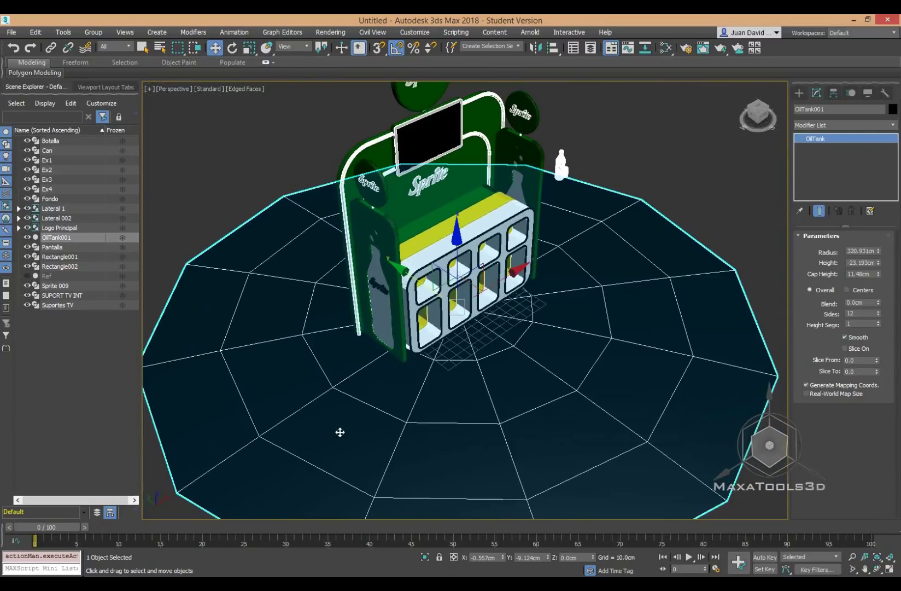
- Set the OilTank platform's object colour to orange
left_click(894, 111)
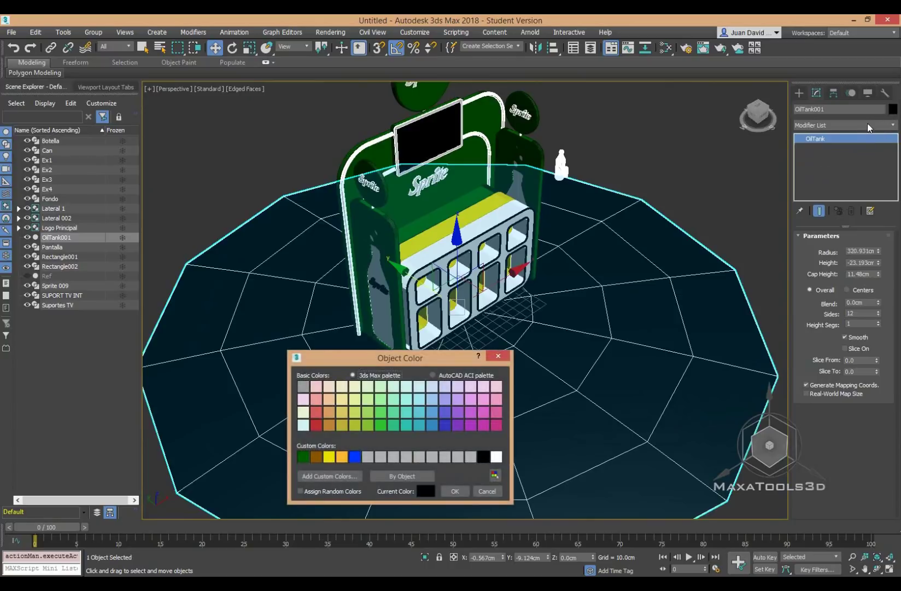
left_click(342, 456)
left_click(455, 490)
left_click(648, 235)
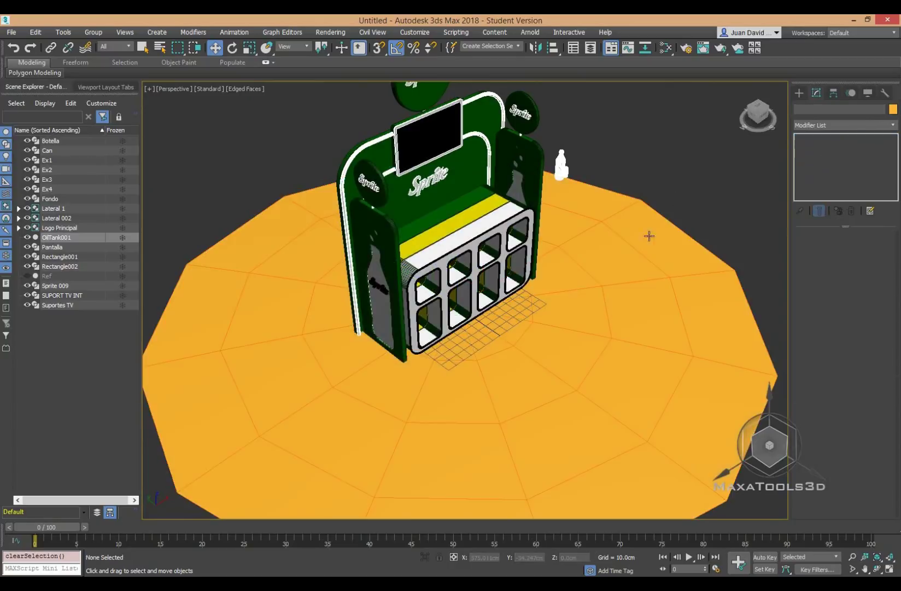
middle_click_drag(648, 235, 543, 278, "alt")
key("F4")
mouse_move(501, 310)
middle_mouse_down("alt")
mouse_move(563, 365)
mouse_move(552, 262)
middle_mouse_up("alt")
scroll(566, 263, "up", 5)
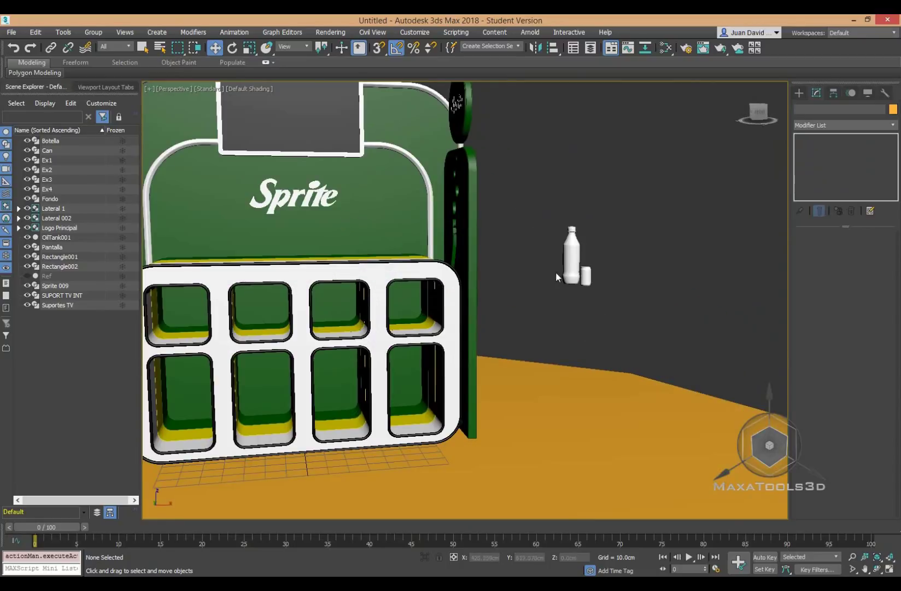
- Place the bottle in the lower-left cell, Shift-drag 4 instances, and delete the extra
left_click(567, 263)
key("f")
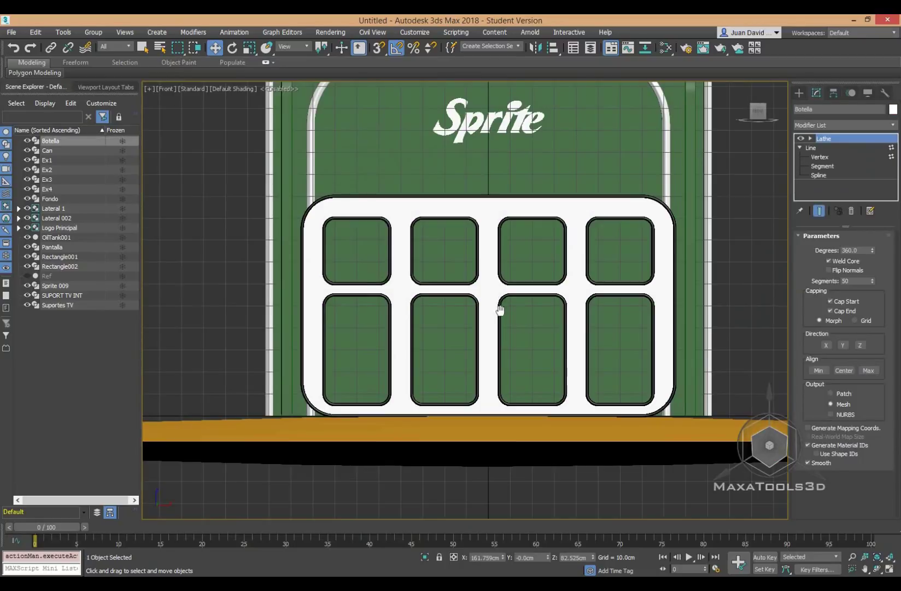
scroll(499, 312, "down", 3)
middle_click_drag(499, 312, 446, 345)
scroll(607, 291, "up", 3)
mouse_move(640, 284)
left_mouse_down()
mouse_move(307, 389)
mouse_move(311, 395)
left_mouse_up()
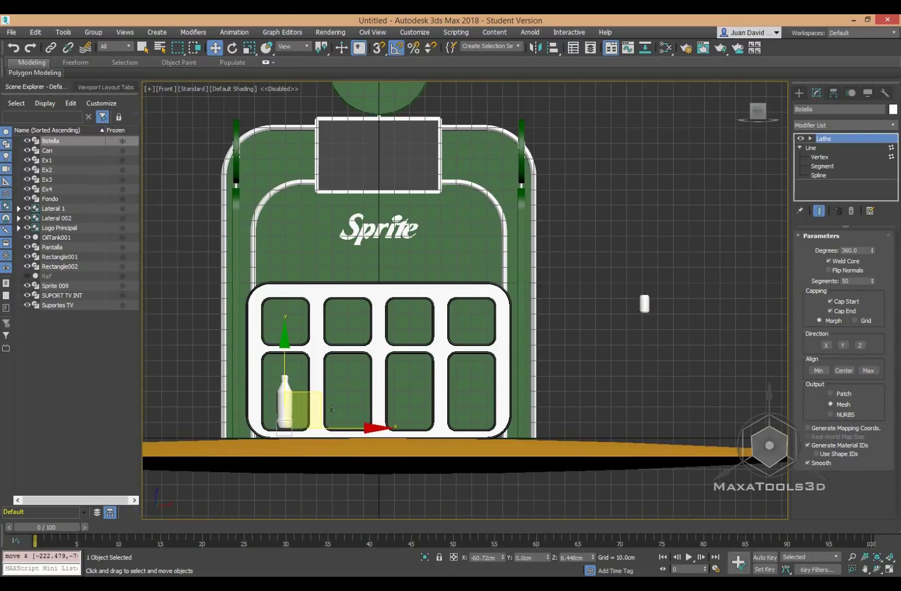
left_click_drag(354, 430, 414, 427, "shift")
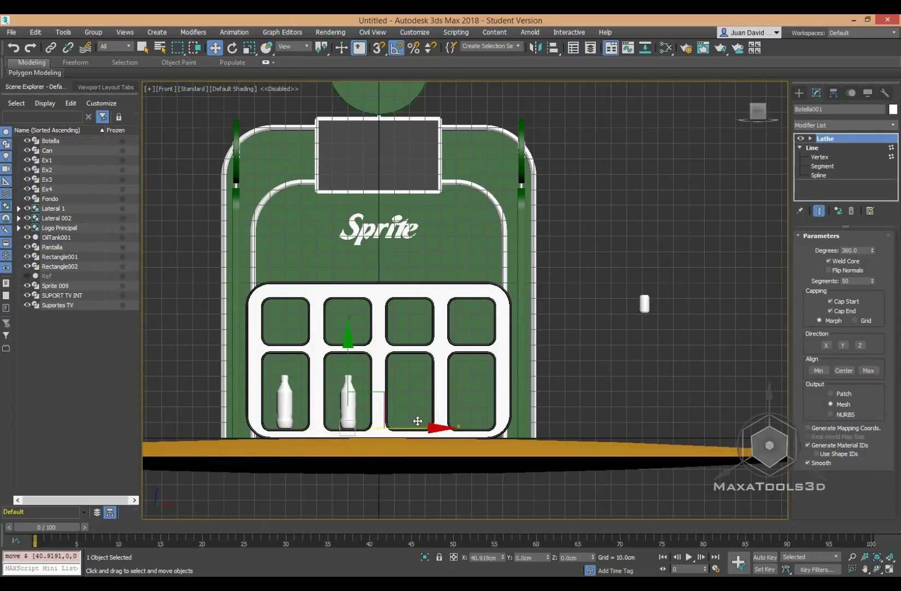
left_click(400, 276)
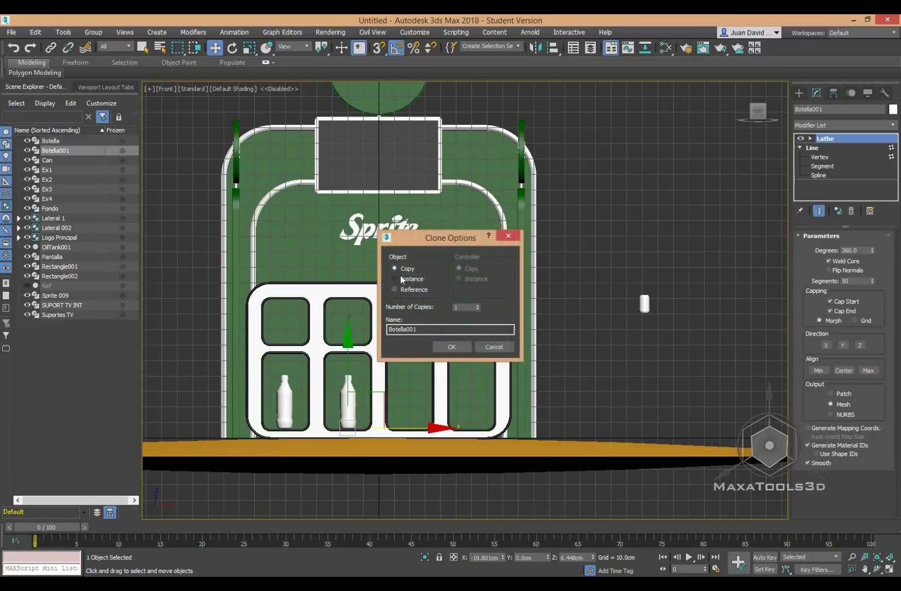
left_click(465, 345)
key("Delete")
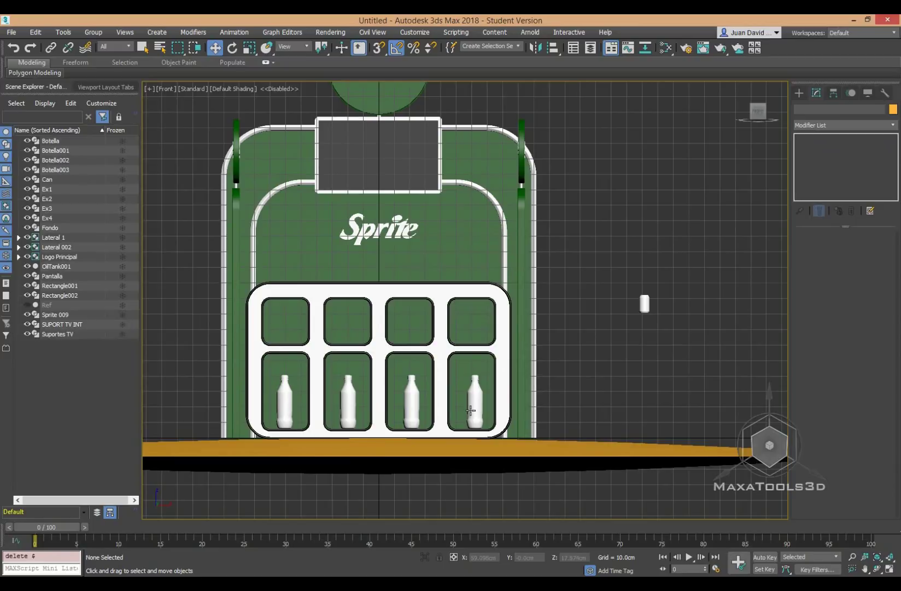
left_click(472, 410)
- Move the can into the rightmost upper cell and Shift-drag 3 instances
left_click(644, 304)
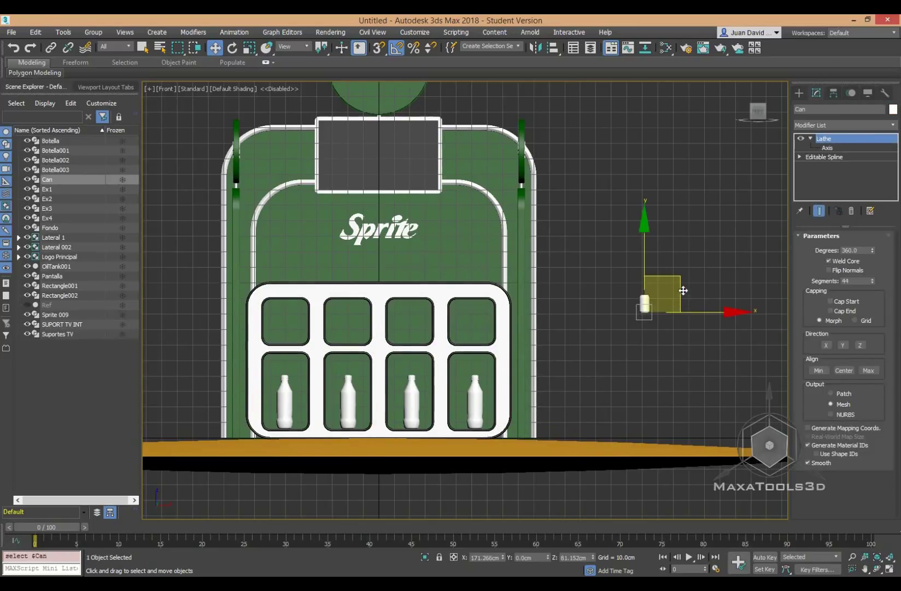
mouse_move(681, 292)
left_mouse_down()
mouse_move(508, 314)
mouse_move(510, 322)
left_mouse_up()
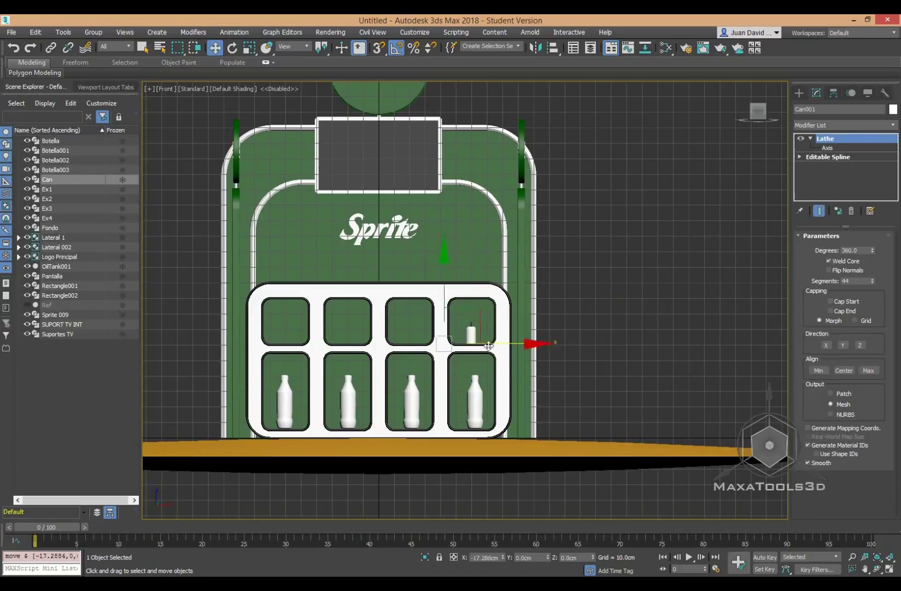
left_click_drag(529, 343, 468, 343, "shift")
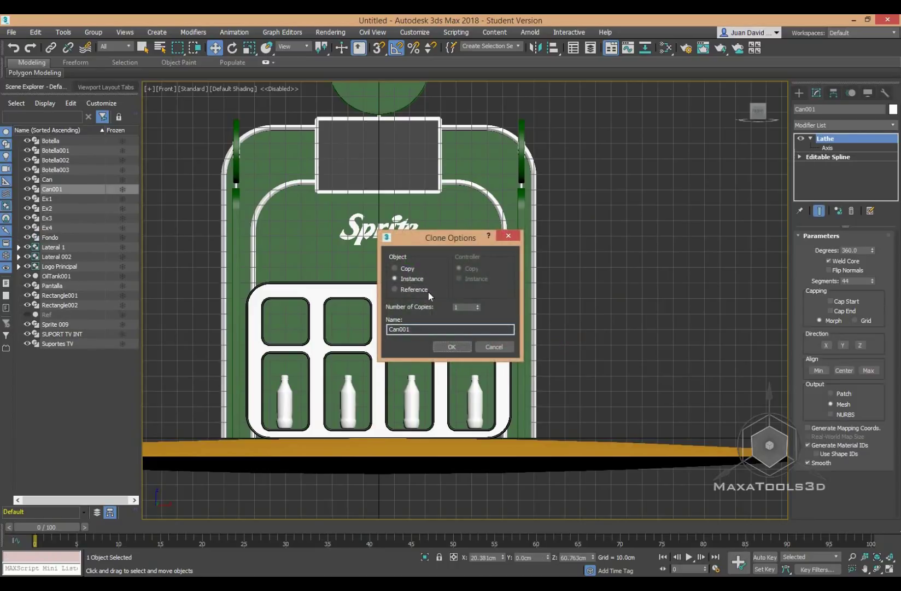
left_click(457, 345)
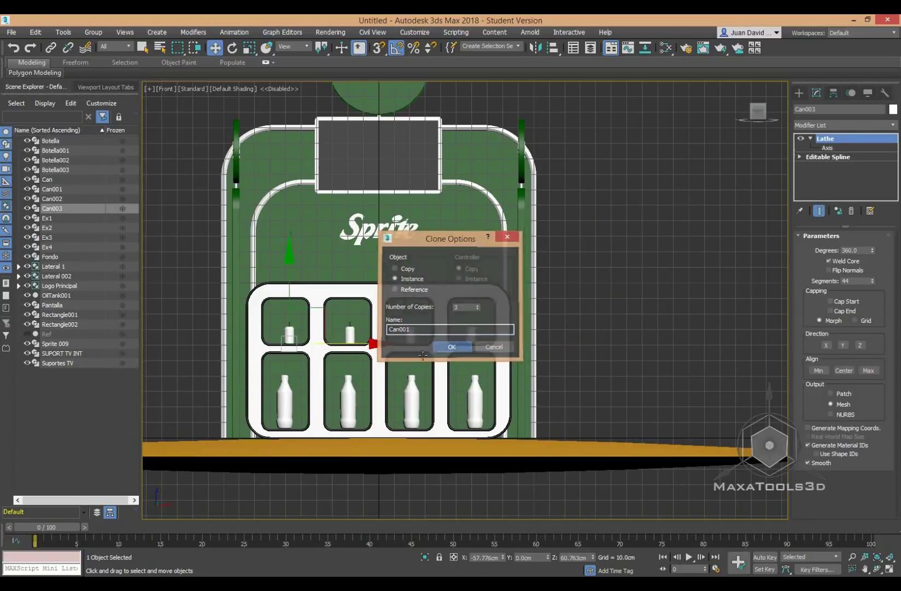
middle_click_drag(355, 380, 359, 365)
key("ctrl+d")
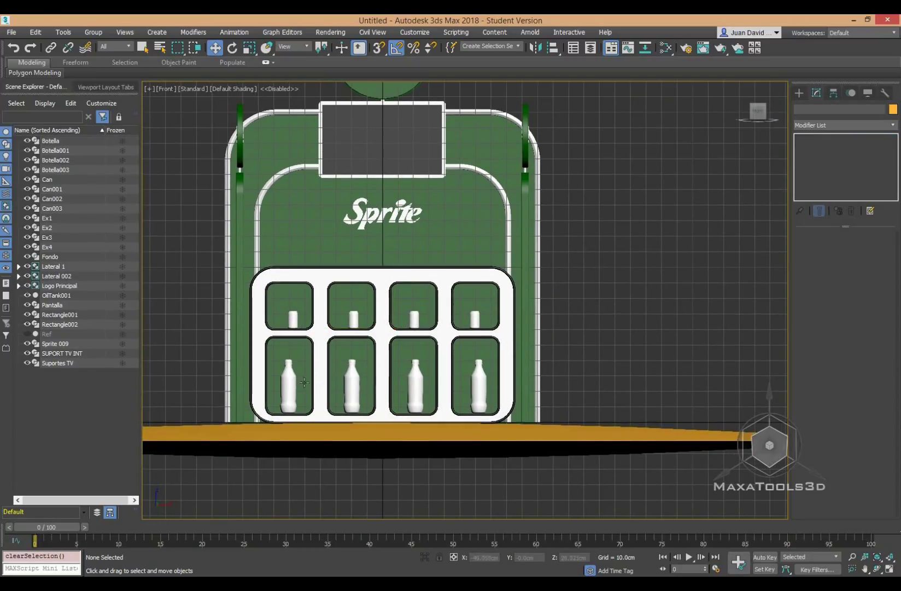
- Colour the first bottle and can dark green
left_click(289, 383)
left_click(293, 317, "ctrl")
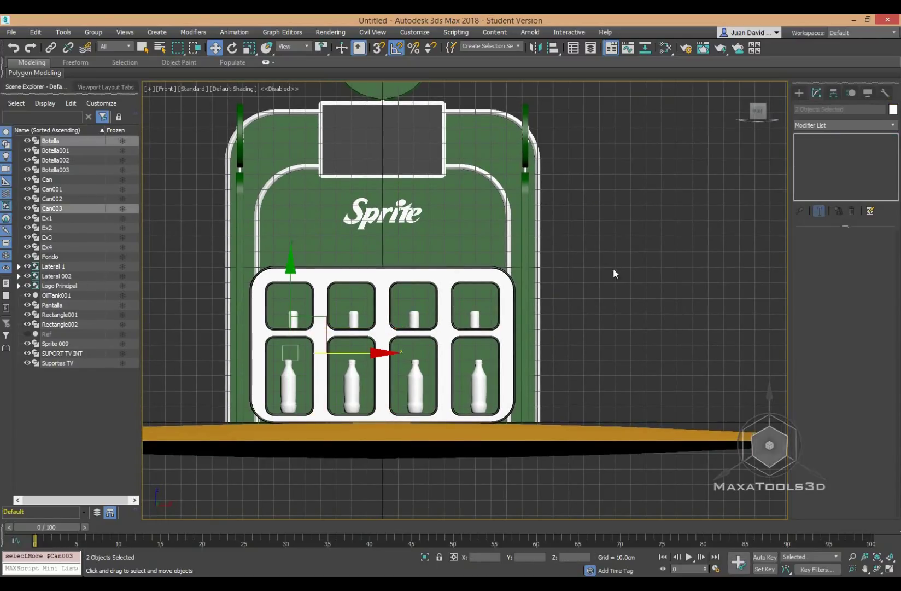
left_click(893, 110)
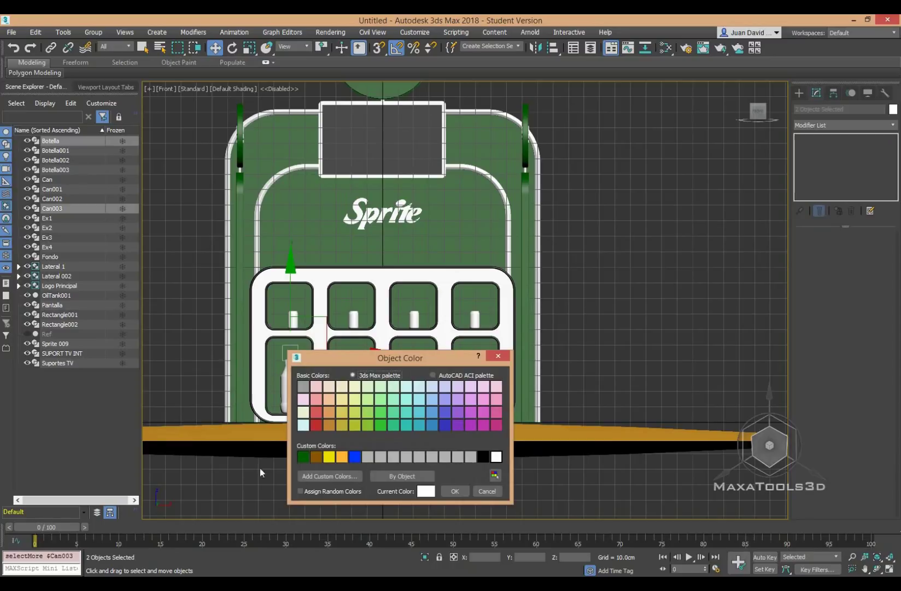
left_click(305, 455)
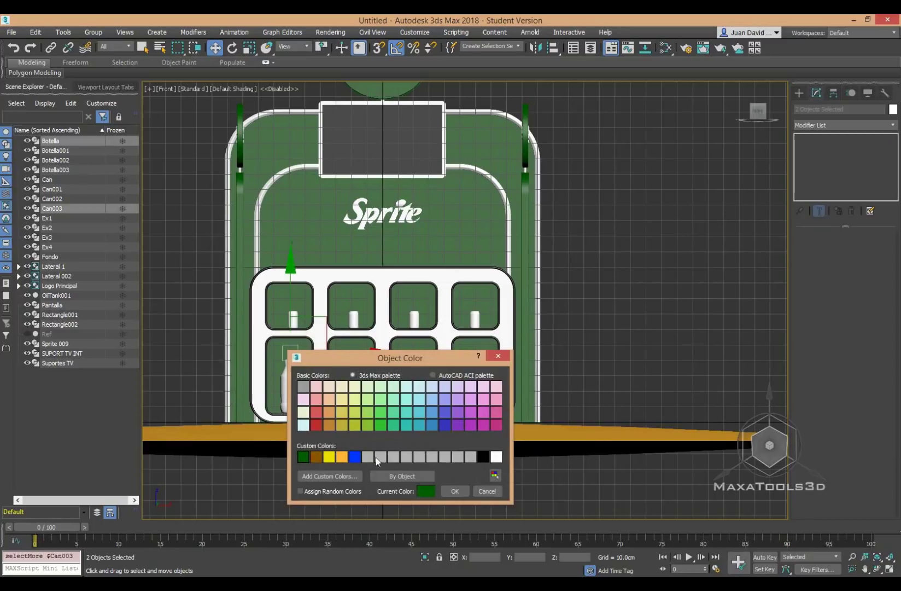
left_click(453, 491)
left_click(599, 345)
- Colour the second can and bottle yellow
left_click(352, 319)
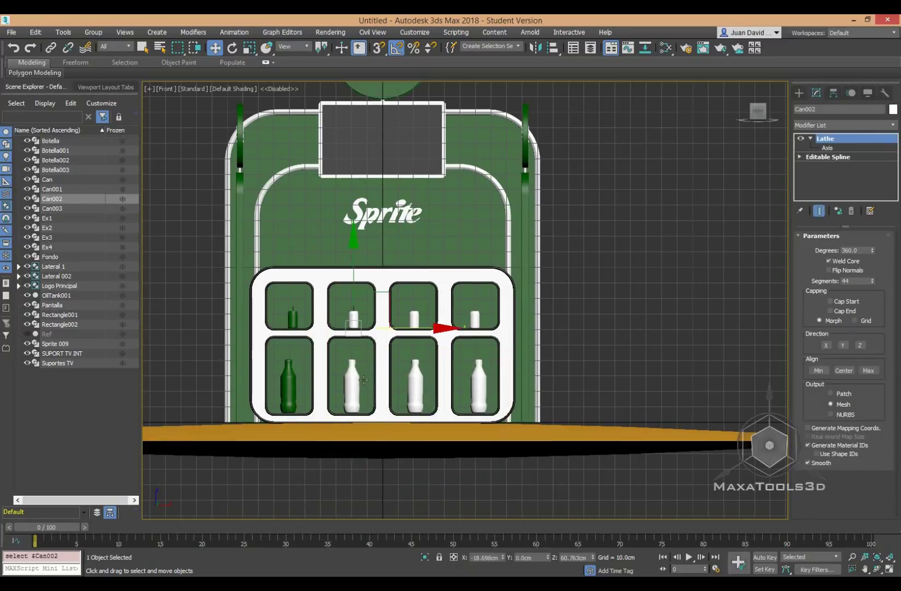
left_click(352, 392, "ctrl")
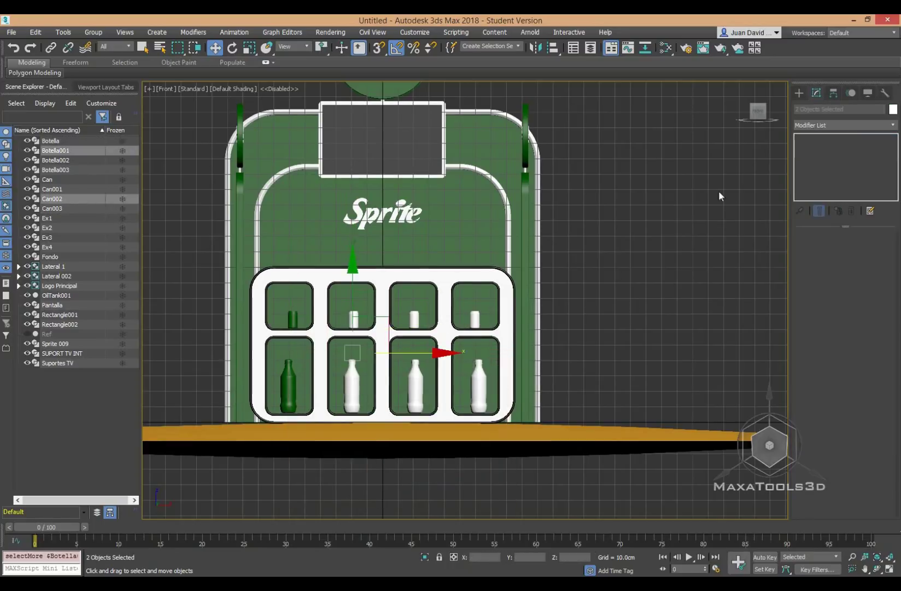
left_click(893, 109)
left_click(327, 457)
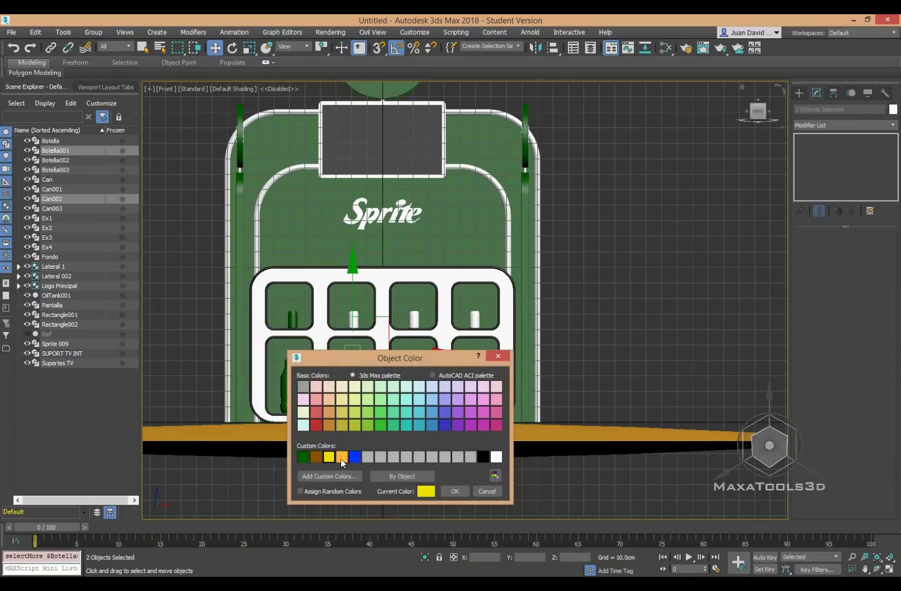
left_click(455, 491)
left_click(610, 317)
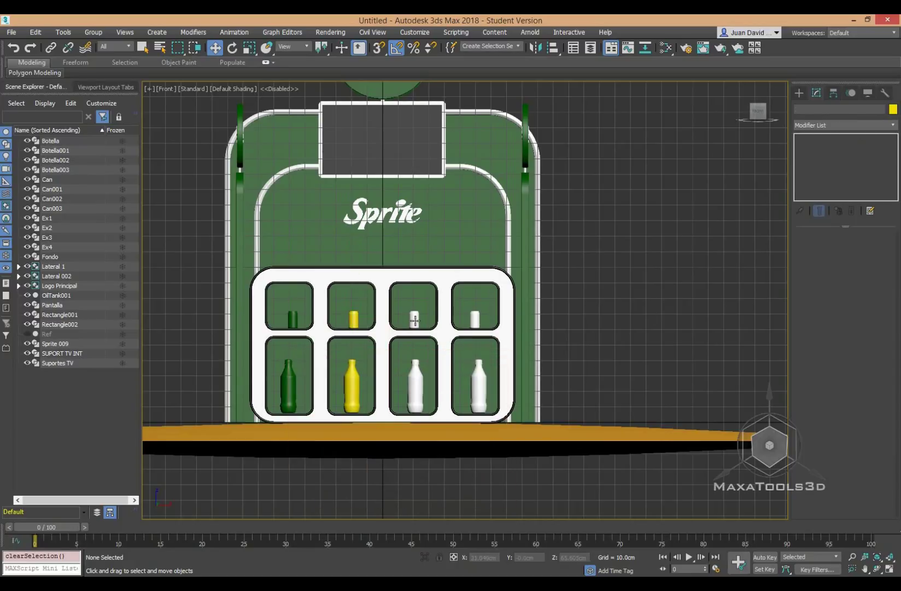
- Colour the third can and bottle grey after checking the reference photo
left_click(415, 318)
left_click(419, 397, "ctrl")
middle_click_drag(418, 397, 436, 363)
left_click(533, 569)
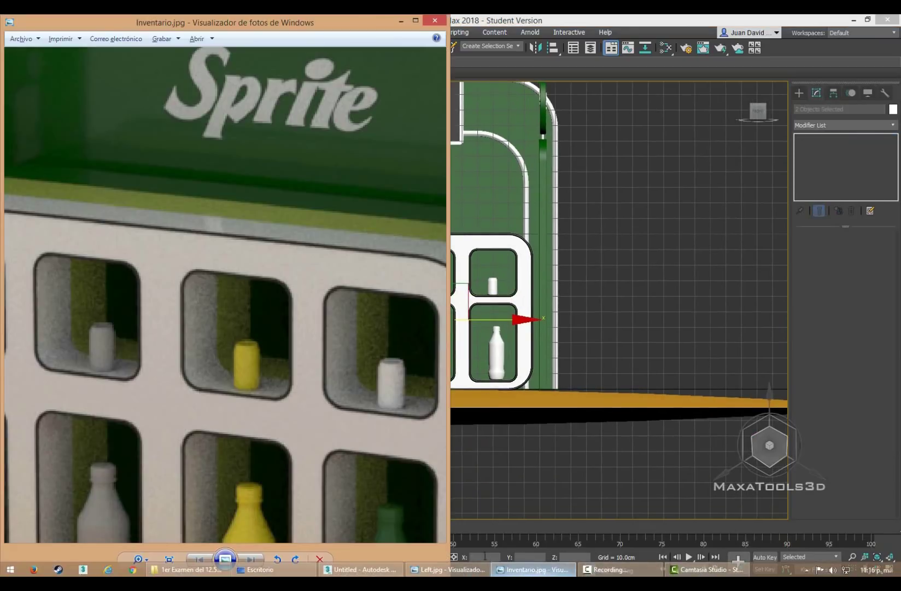
scroll(346, 328, "down", 2)
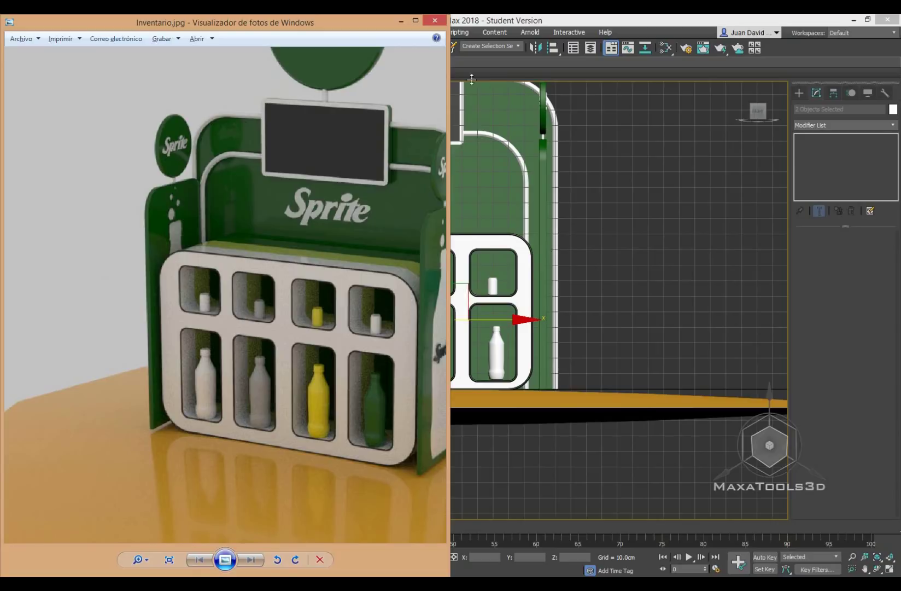
left_click(401, 21)
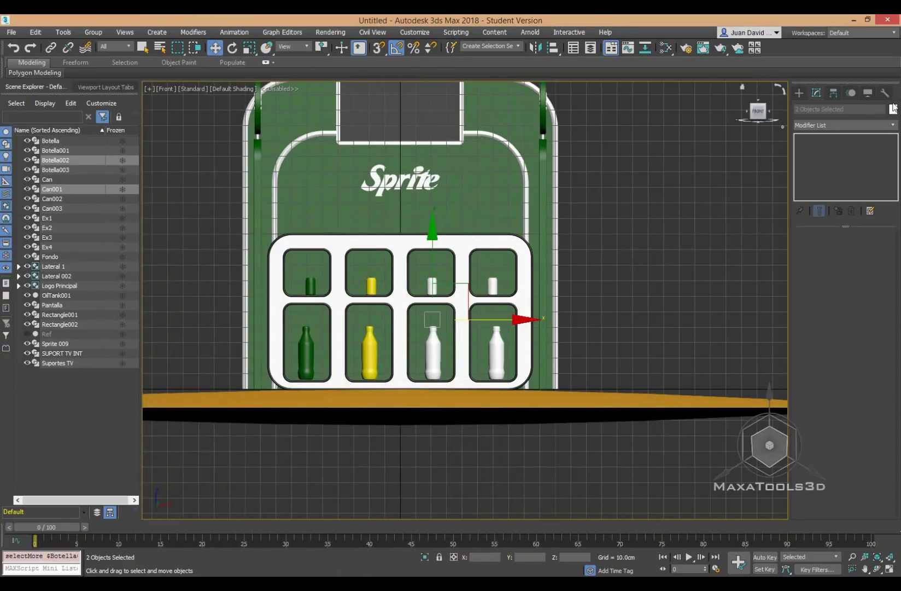
left_click(893, 109)
left_click(474, 457)
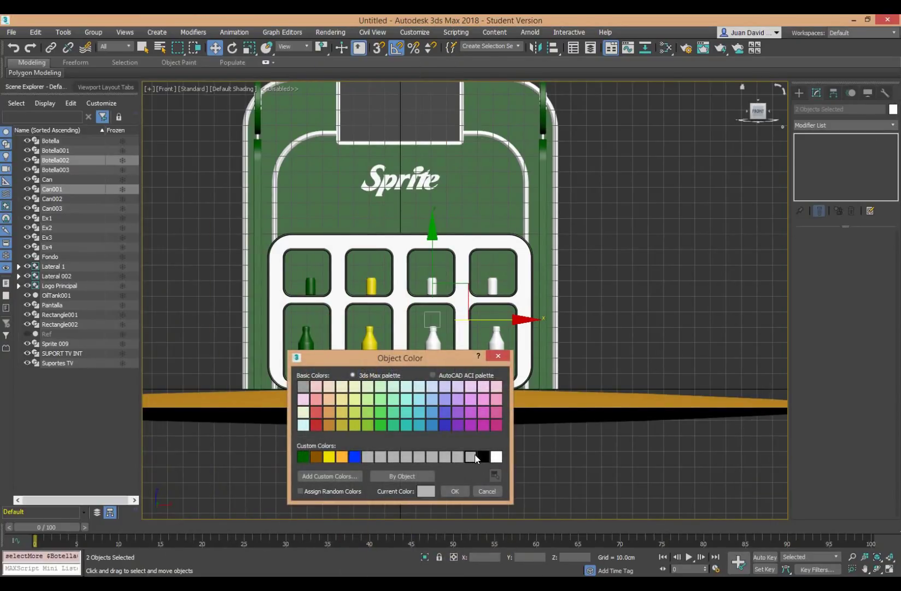
left_click(454, 490)
left_click(643, 280)
- Render the Perspective view and save it as the JPEG 'Render_Final'
key("p")
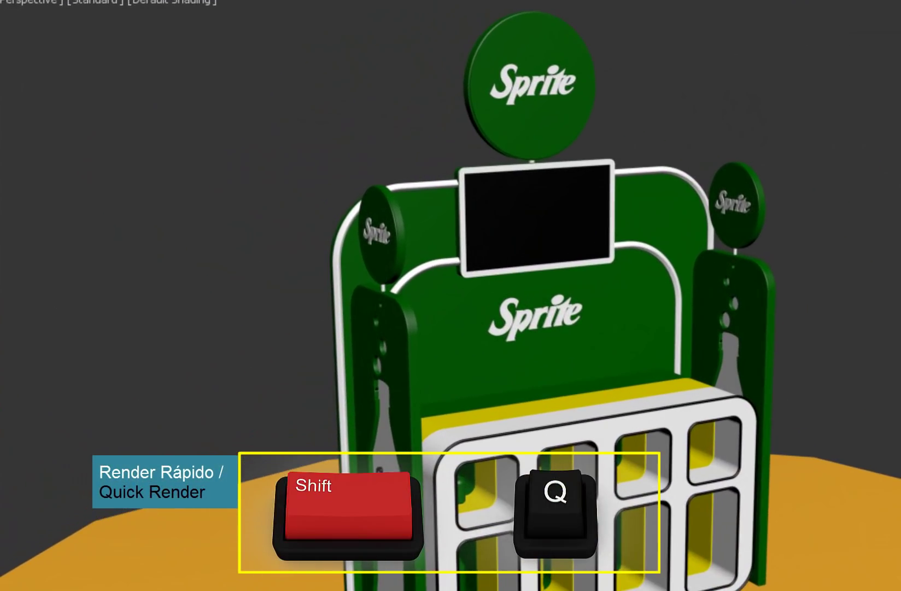
key("shift+q")
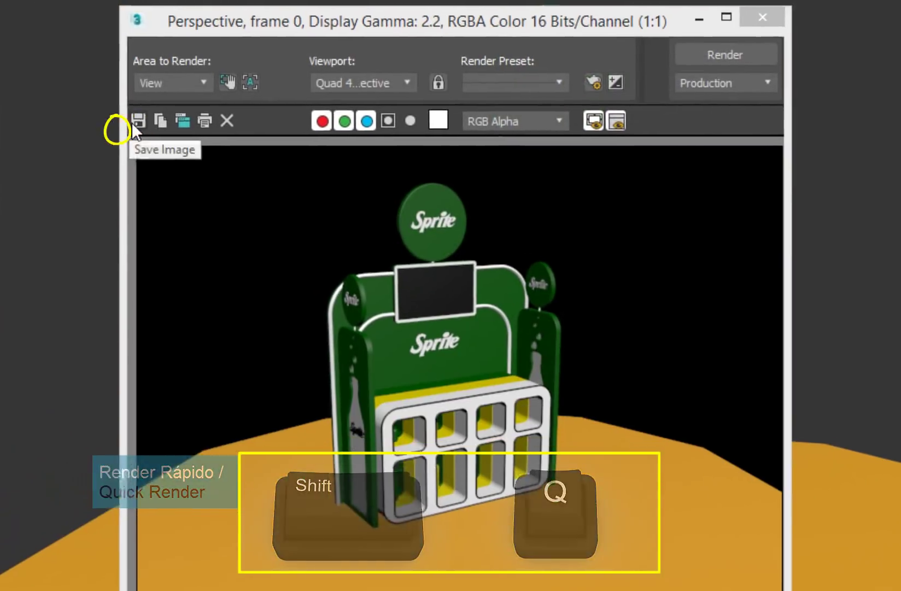
left_click(118, 129)
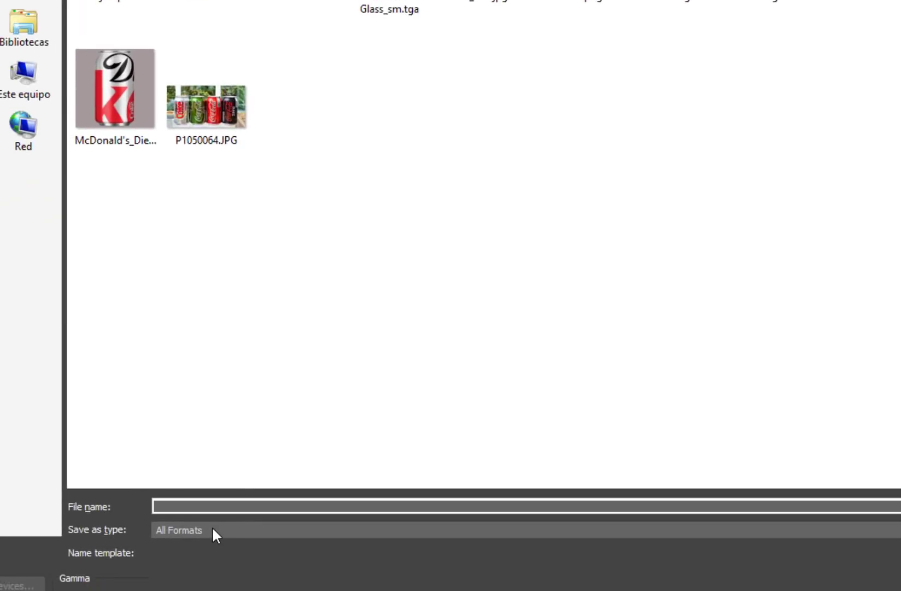
left_click(212, 530)
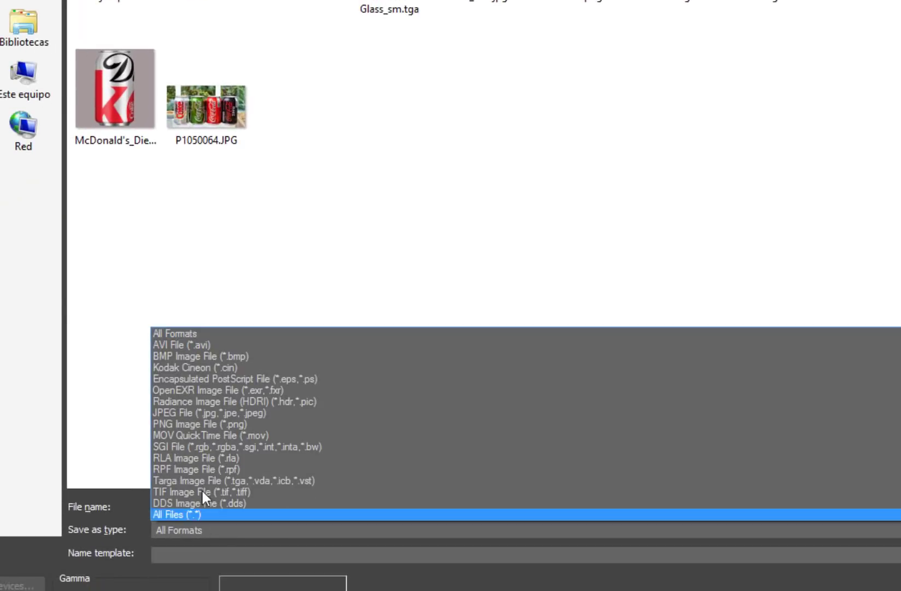
left_click(212, 414)
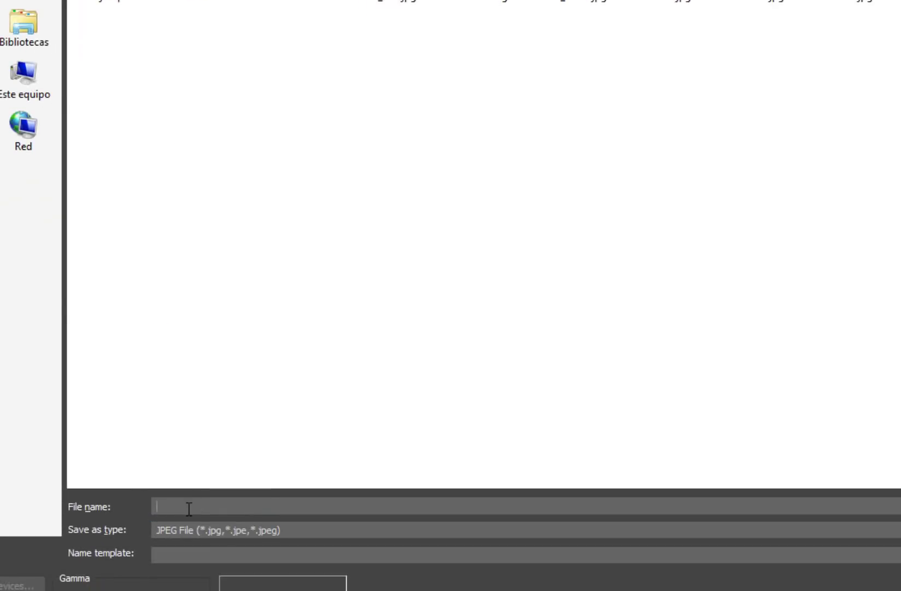
type("Ren")
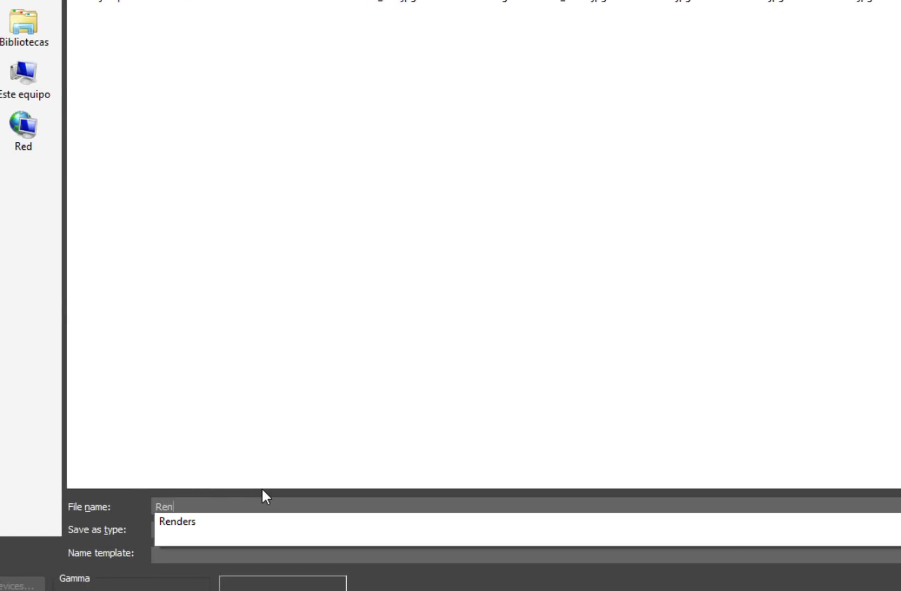
type("der")
type("_Final")
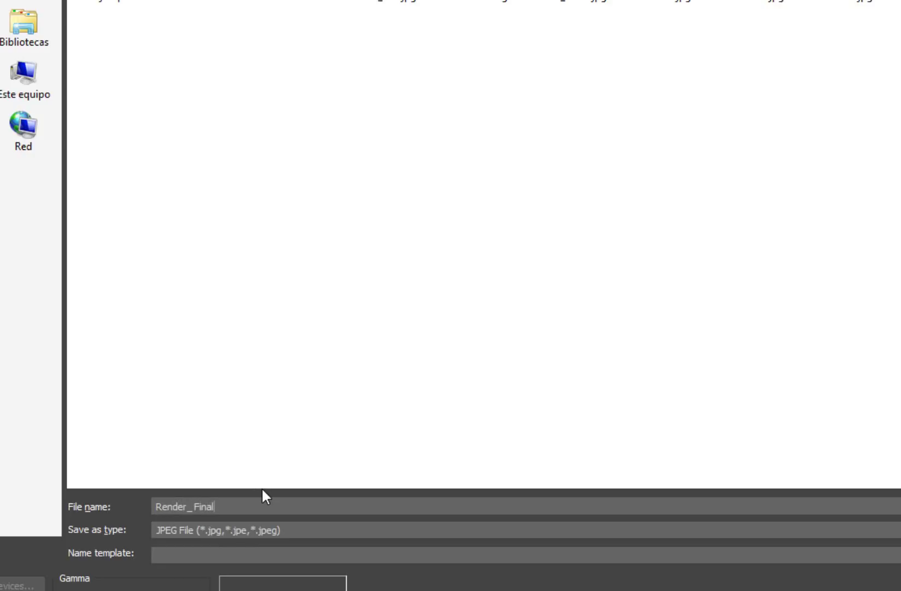
key("Return")
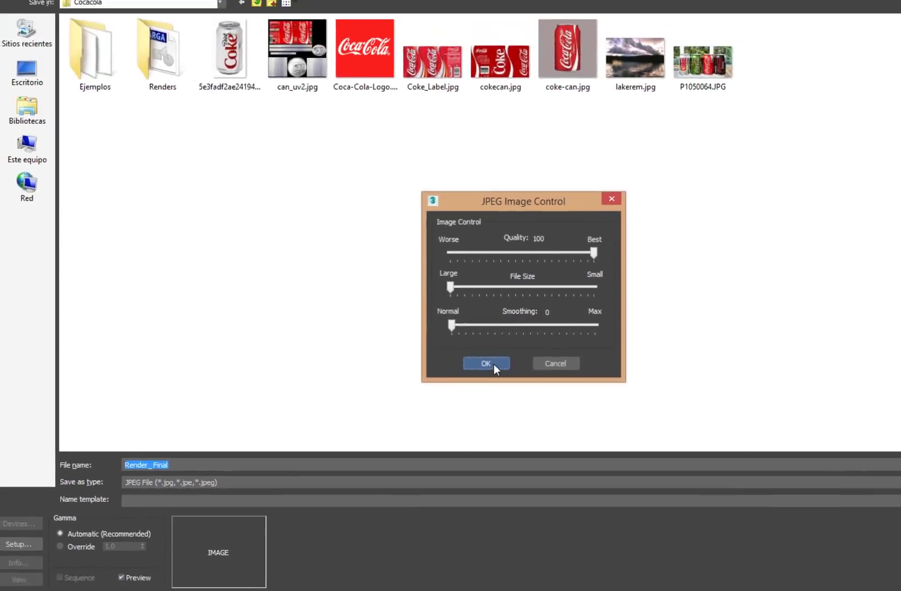
left_click(643, 368)
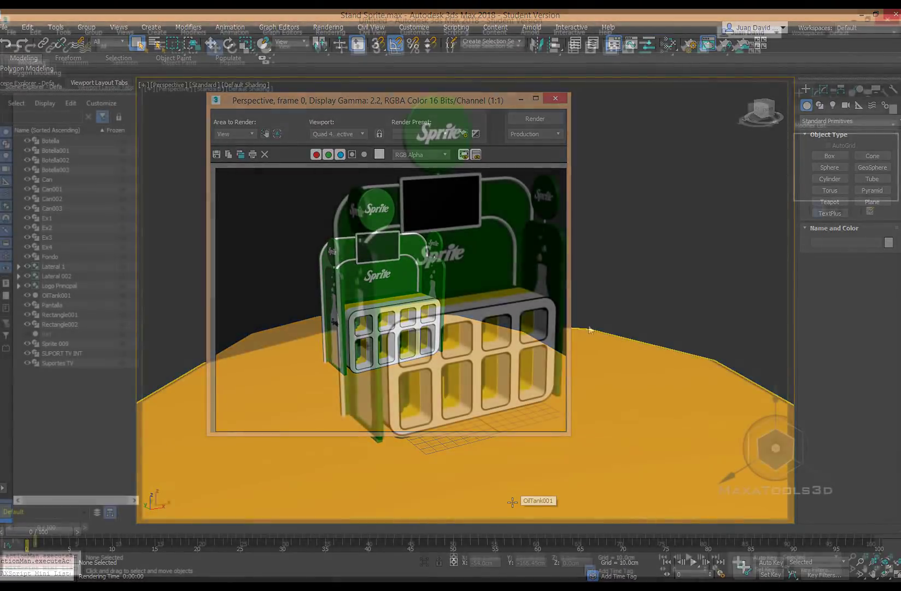